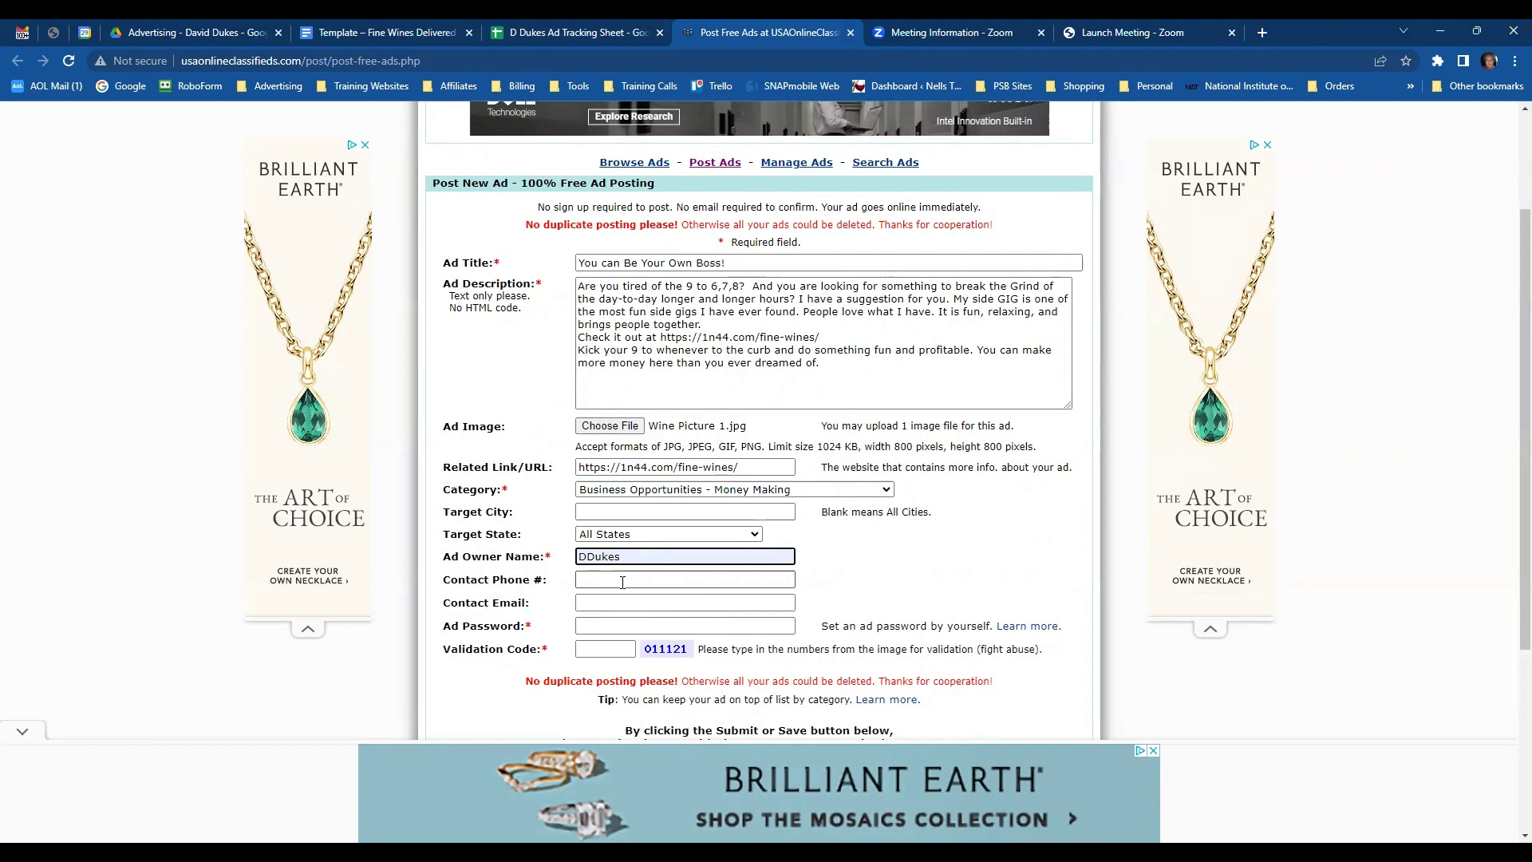
# - Copy the contact e-mail from the ad template into Contact Email, removing the leading space
pyautogui.click(615, 603)
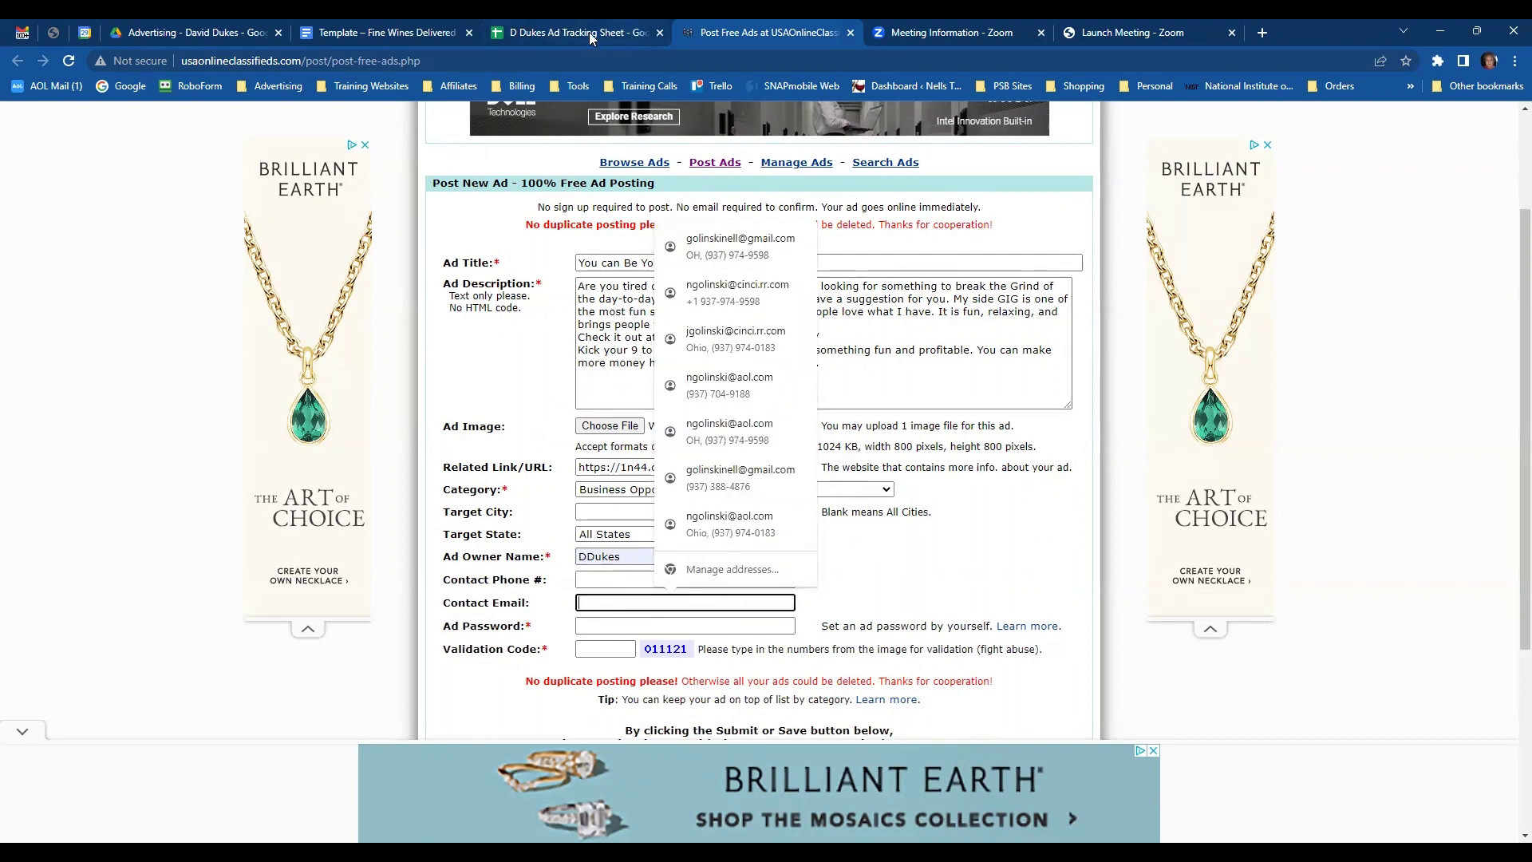
pyautogui.click(424, 39)
pyautogui.scroll(4, 597, 371)
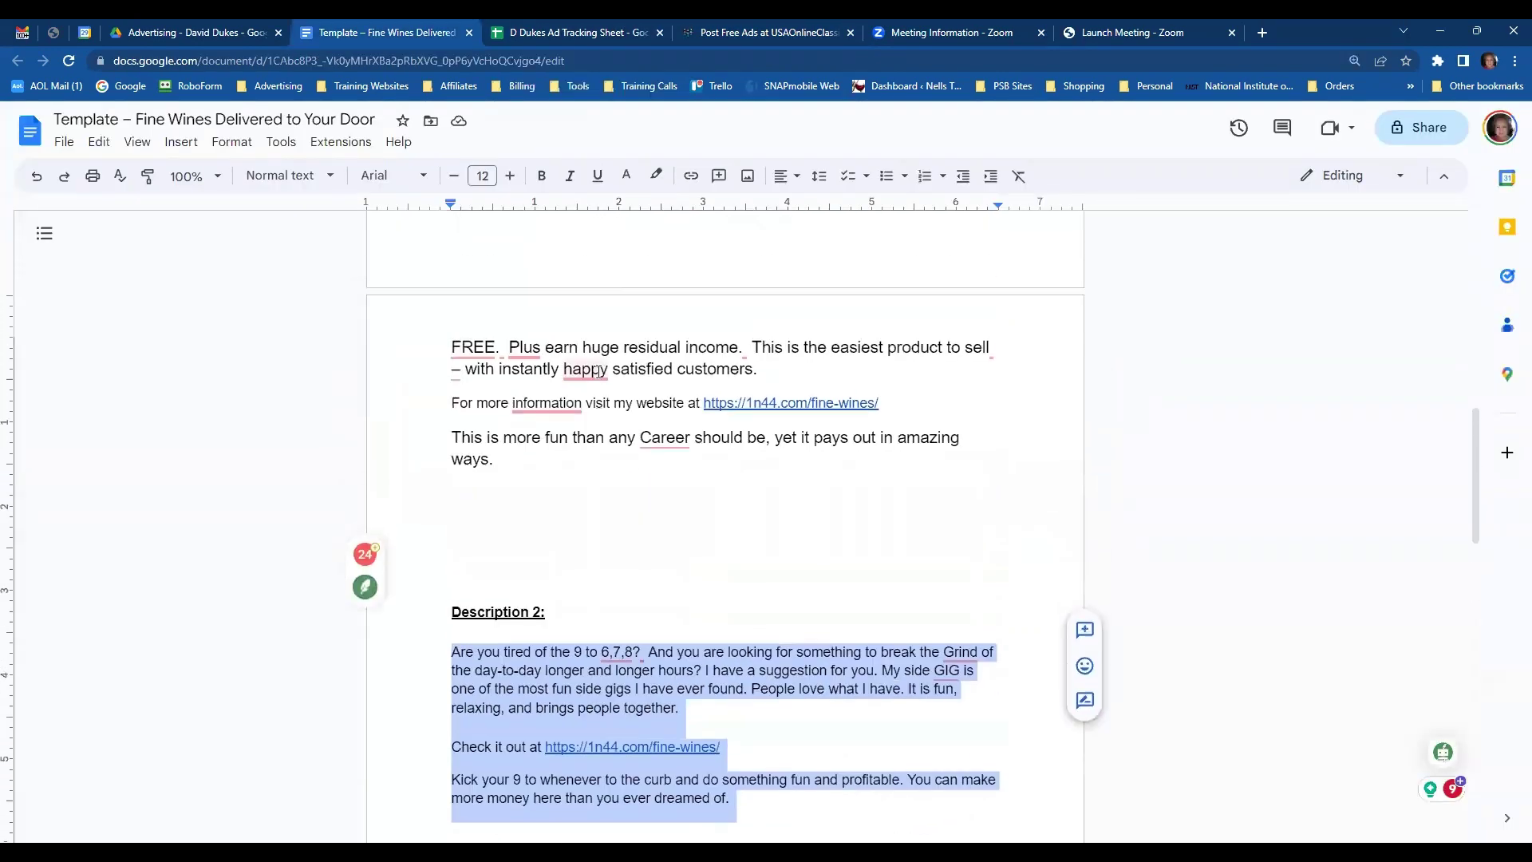
pyautogui.scroll(12, 597, 371)
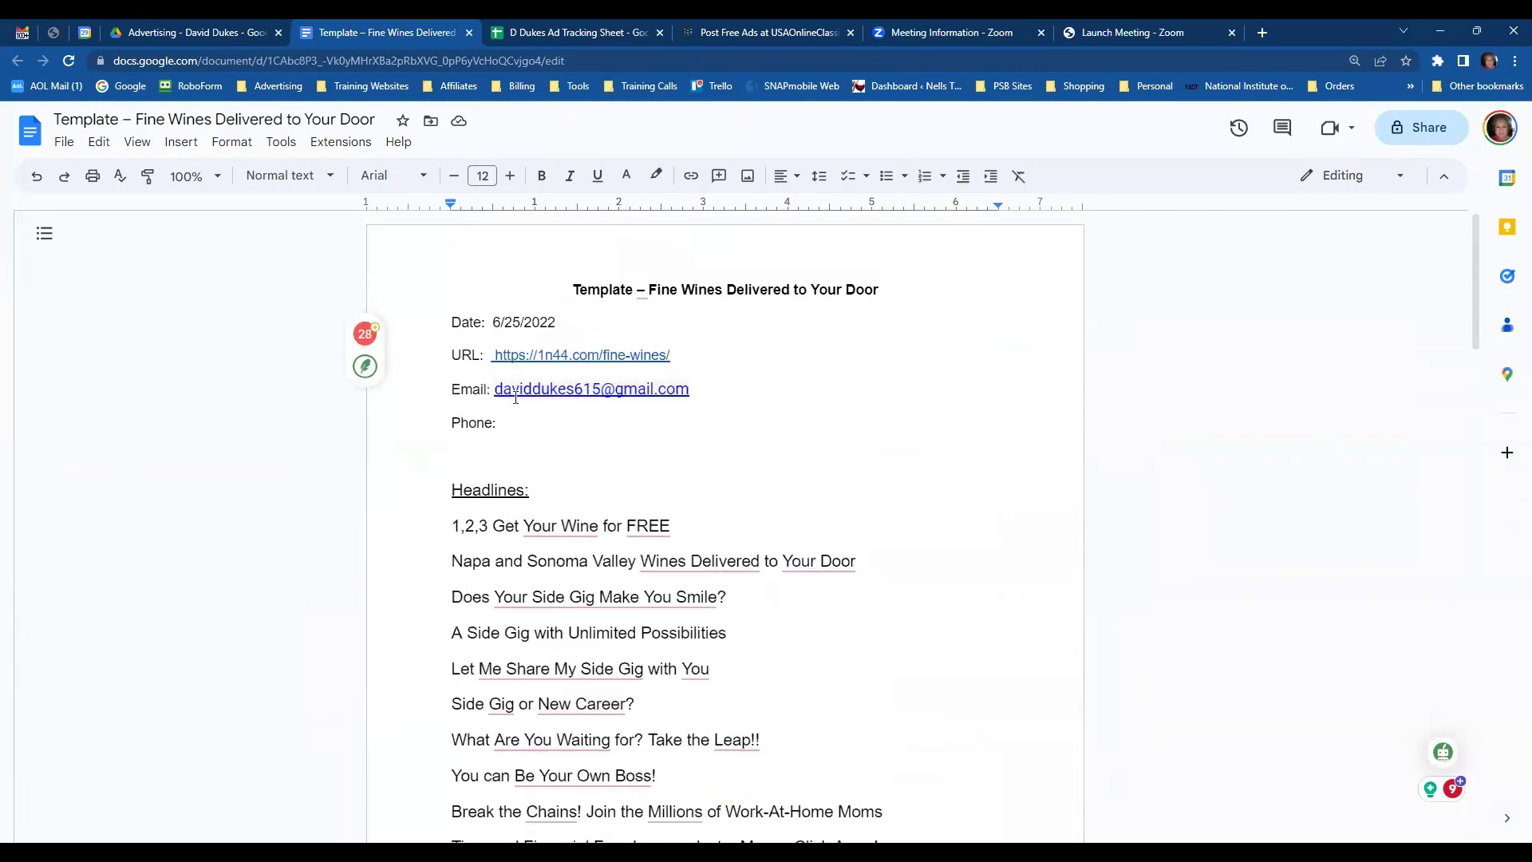
pyautogui.moveTo(493, 389); pyautogui.dragTo(691, 388)
pyautogui.hotkey('ctrl', 'c')
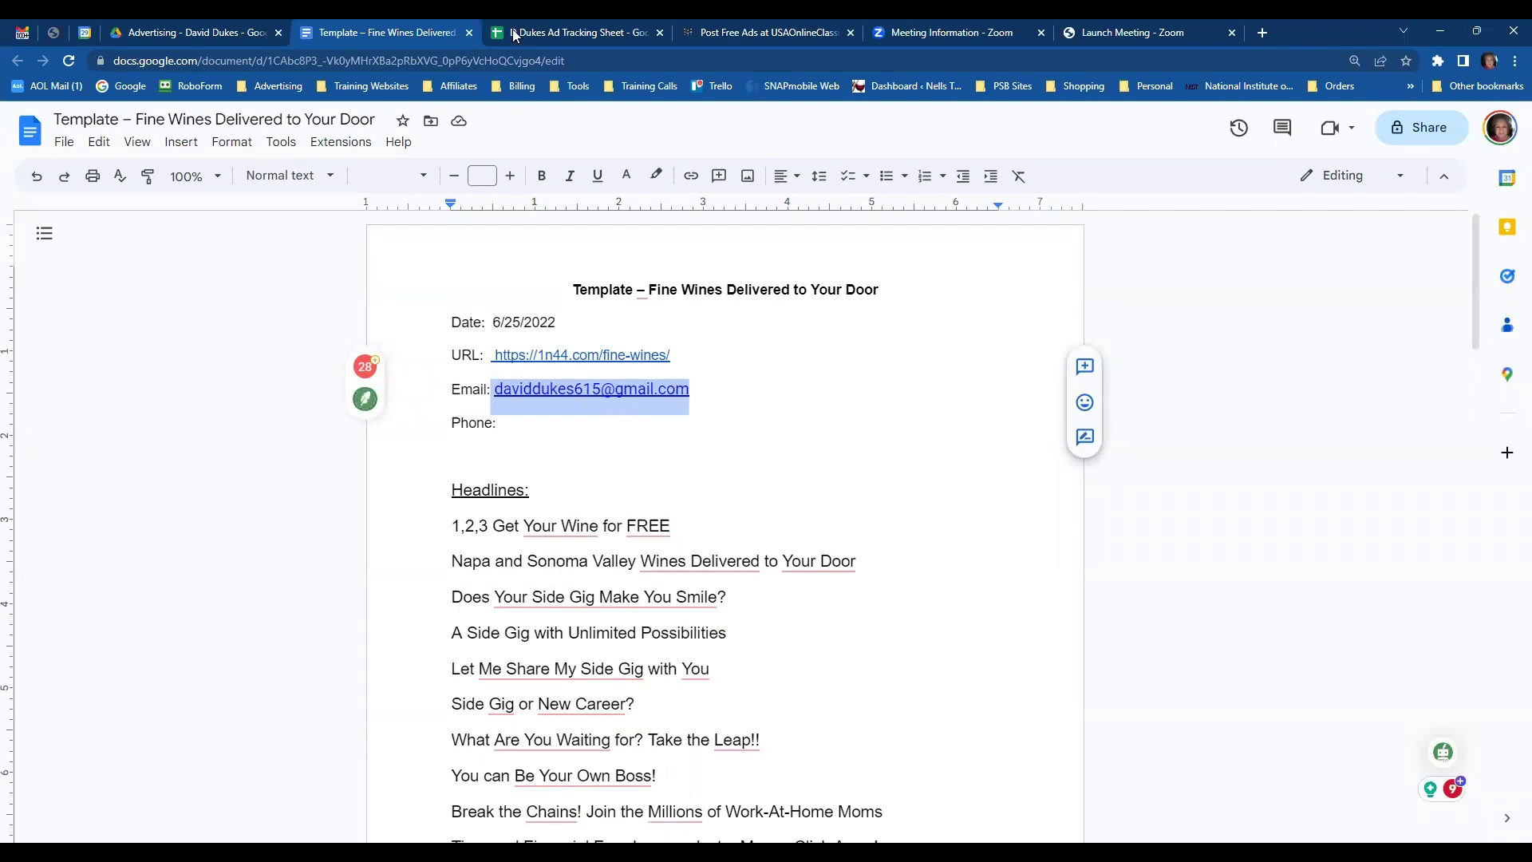
pyautogui.click(732, 39)
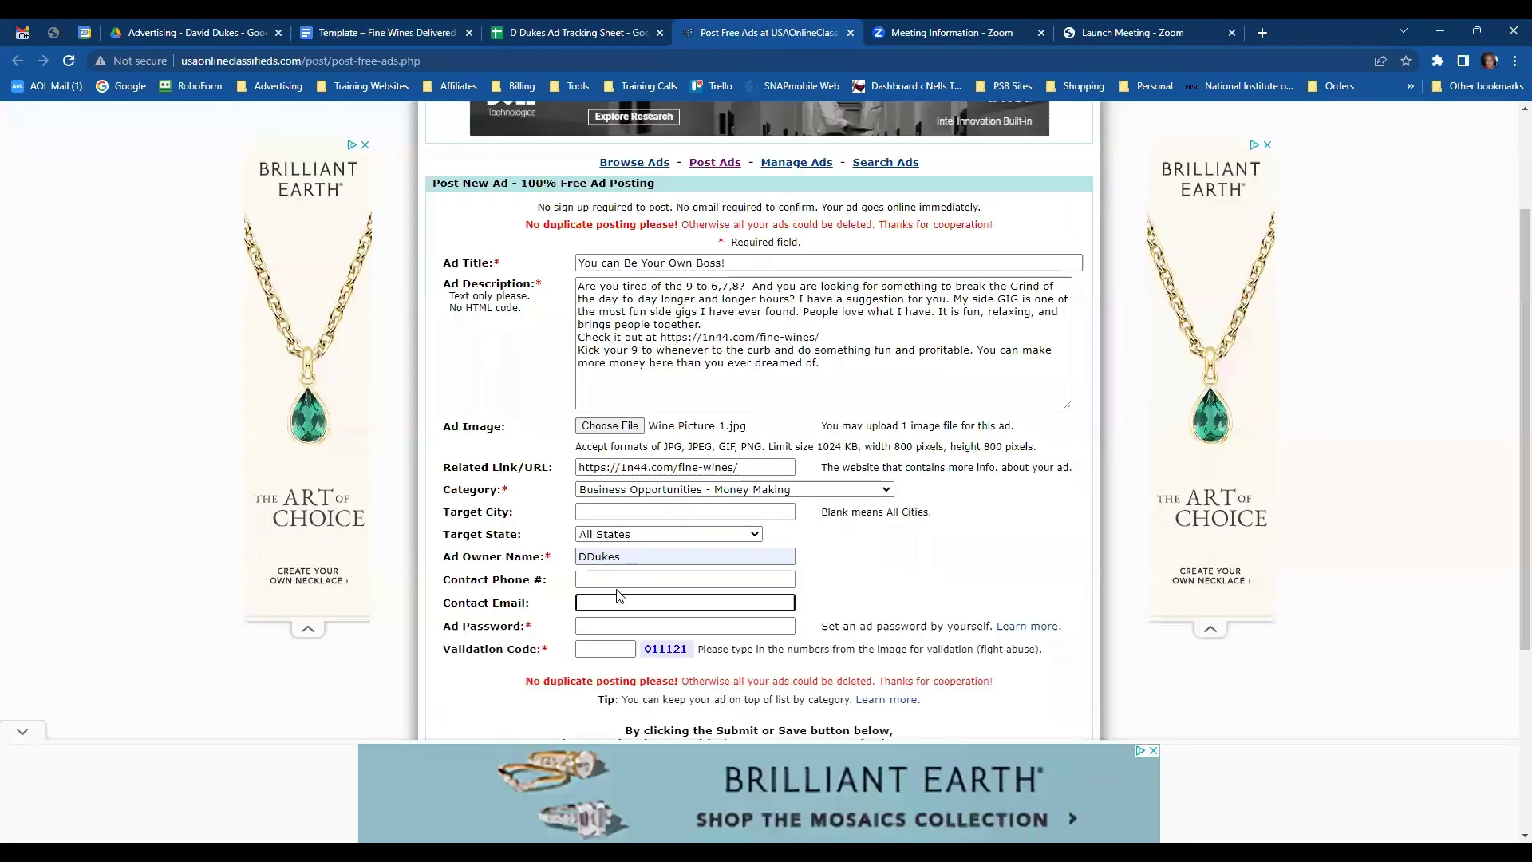
pyautogui.hotkey('ctrl', 'v')
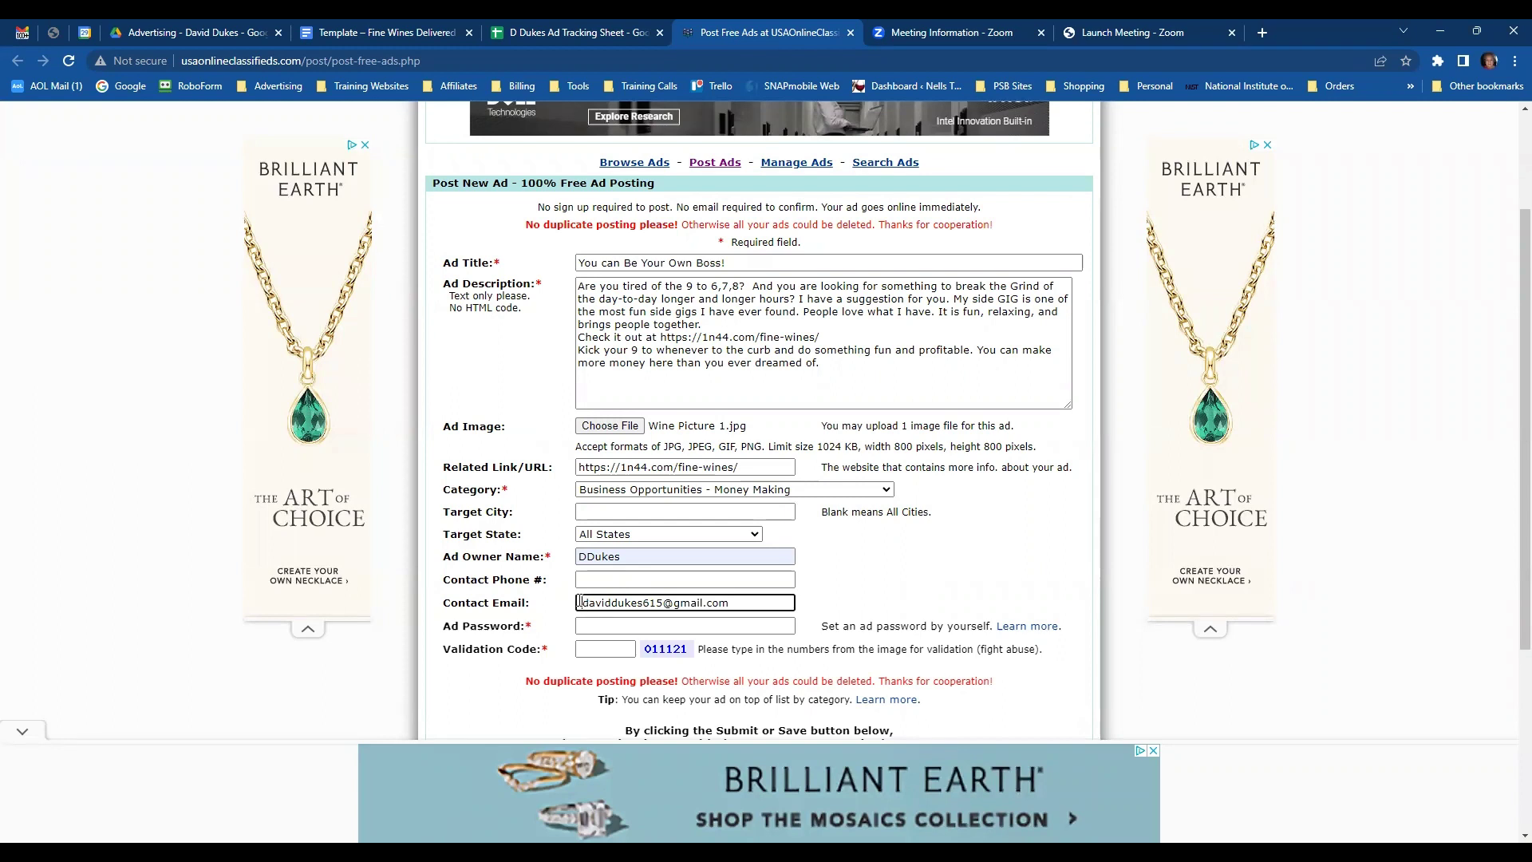
pyautogui.click(579, 602)
pyautogui.press('Delete')
# - Fill the Ad Password with the saved suggestion and enter the validation code
pyautogui.click(623, 626)
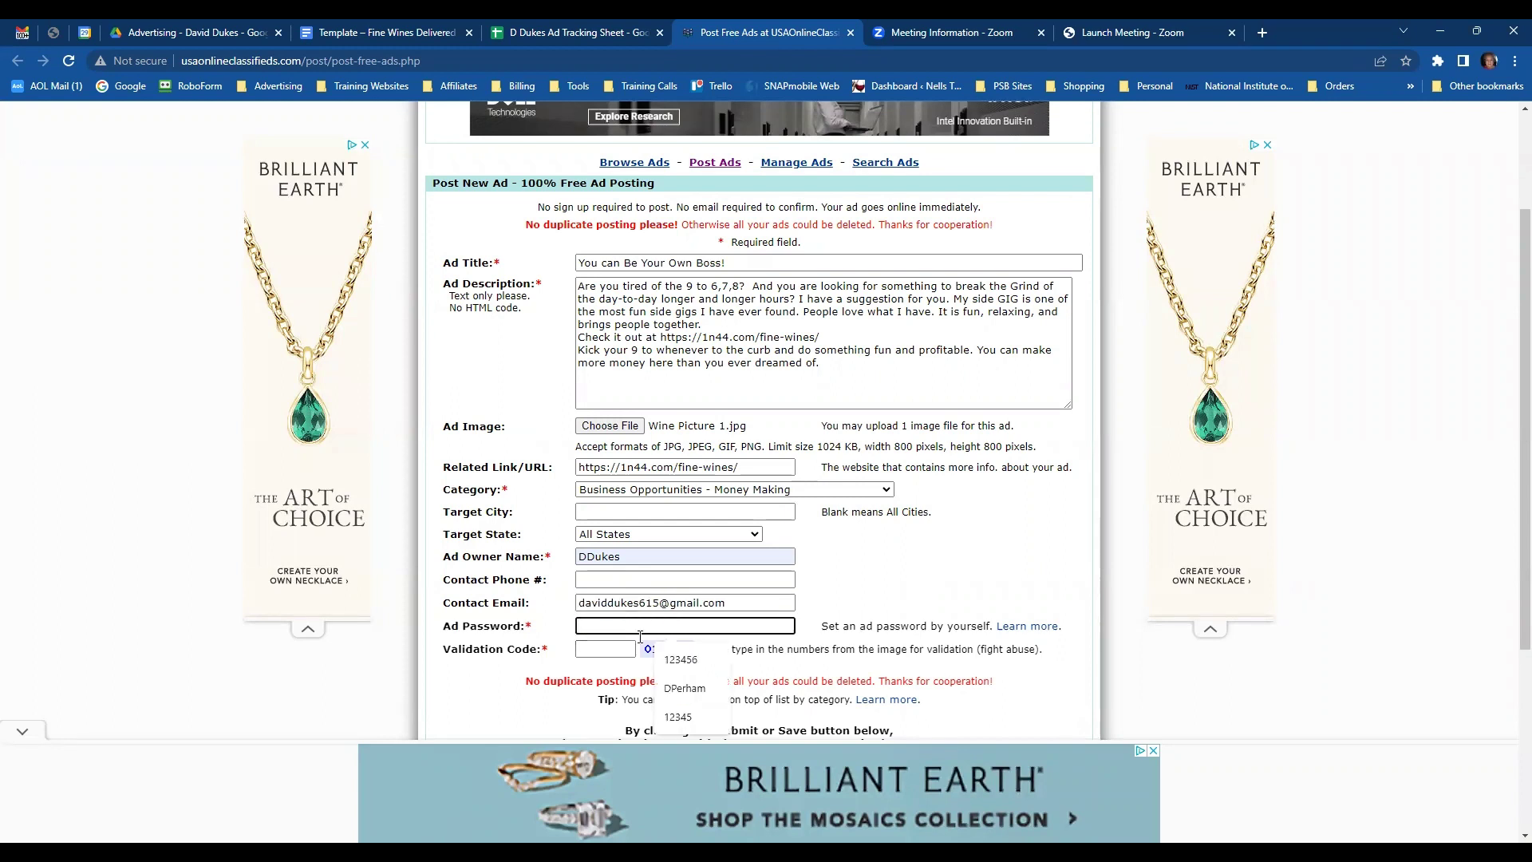
pyautogui.click(680, 659)
pyautogui.click(616, 651)
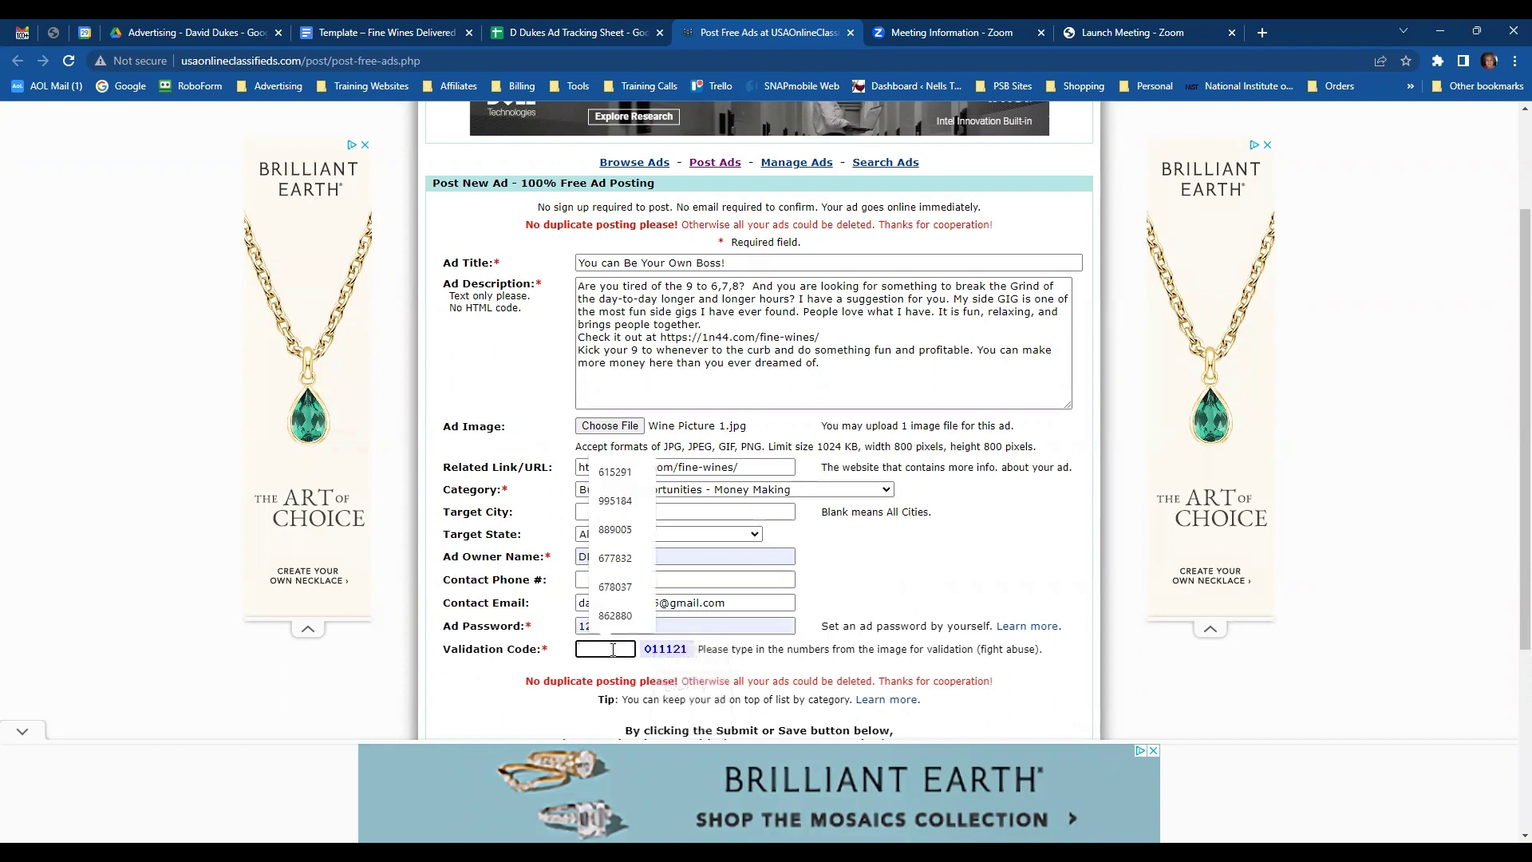
pyautogui.write('0')
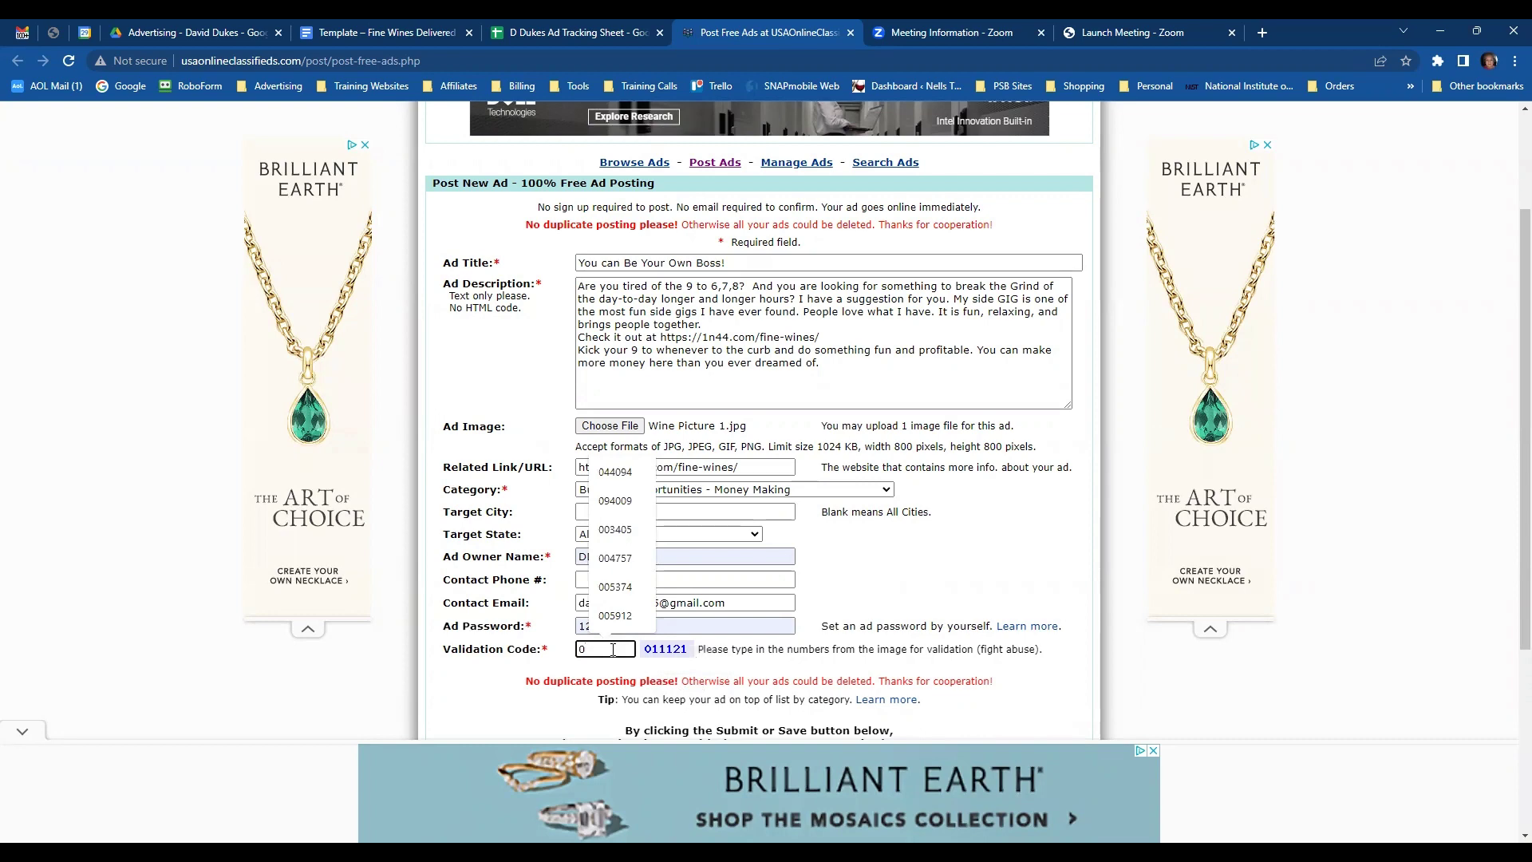
pyautogui.write('11121')
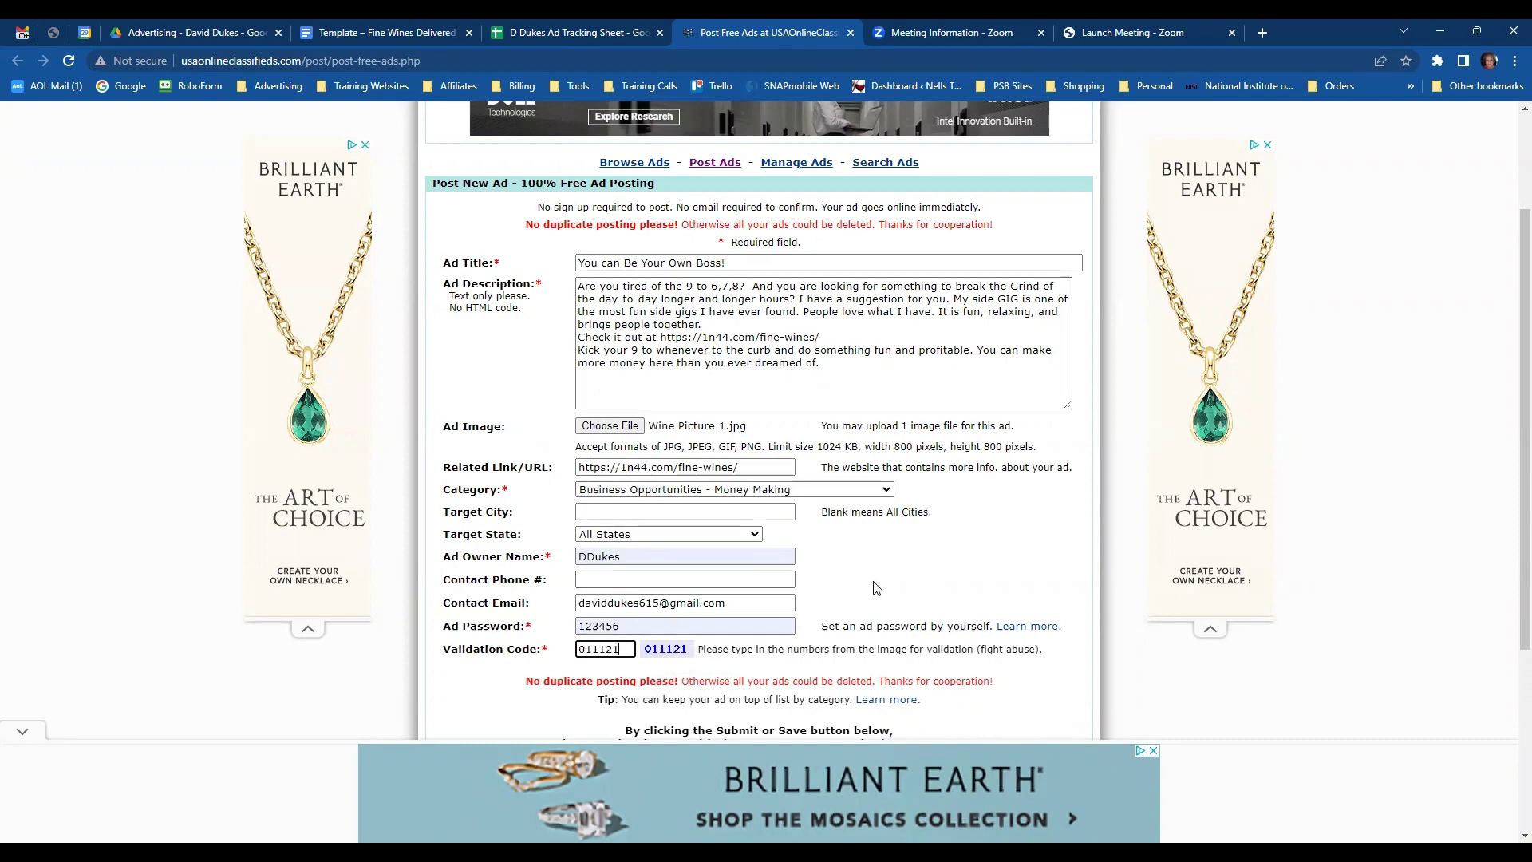
pyautogui.scroll(-1, 878, 587)
pyautogui.scroll(-1, 970, 687)
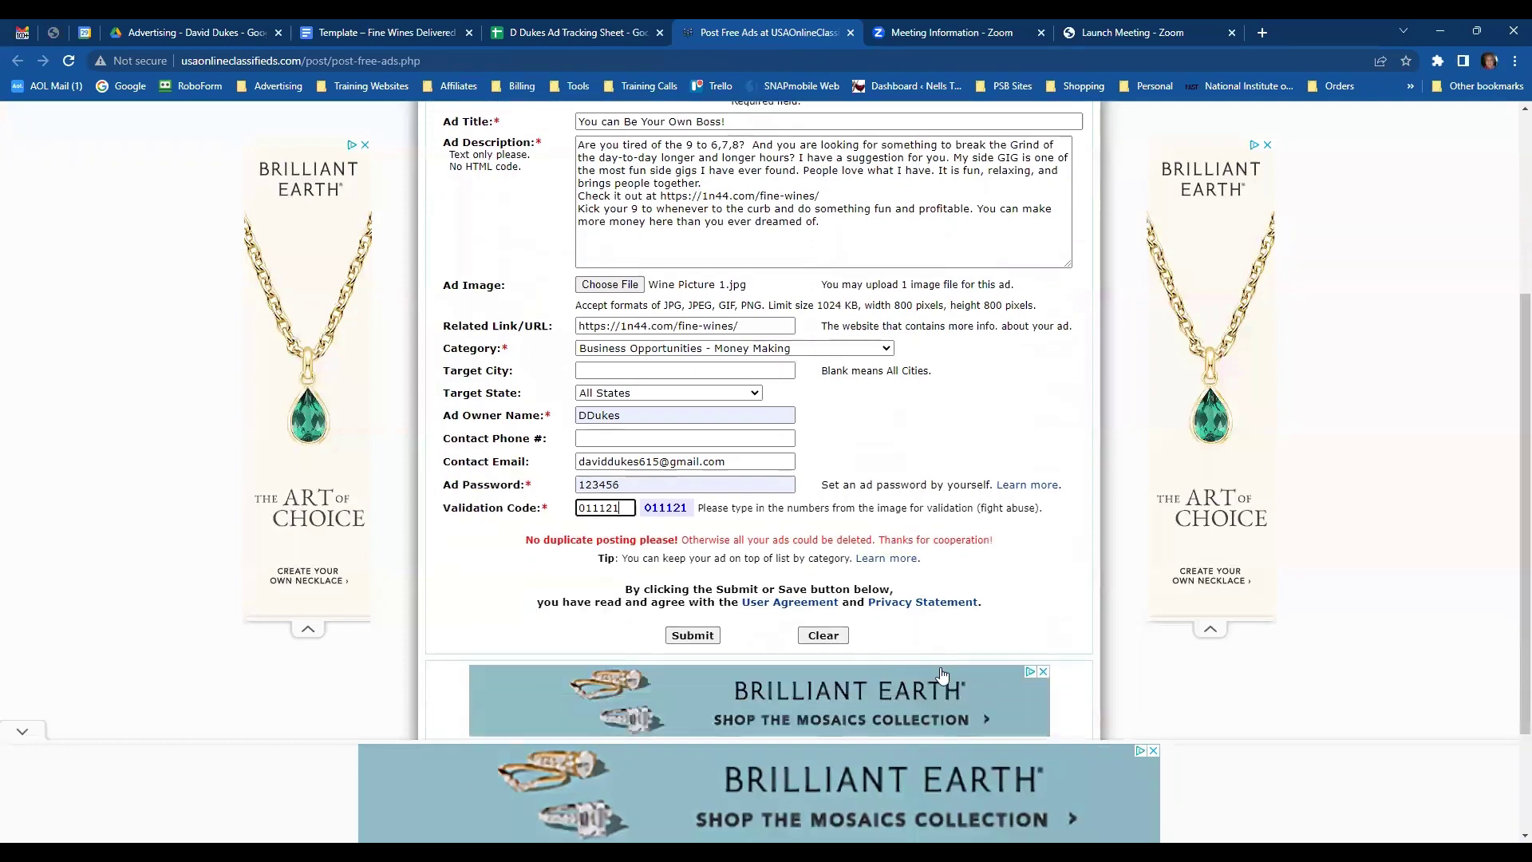
# - Submit the free ad and select the new ad ID 2212677 on the result page
pyautogui.click(707, 619)
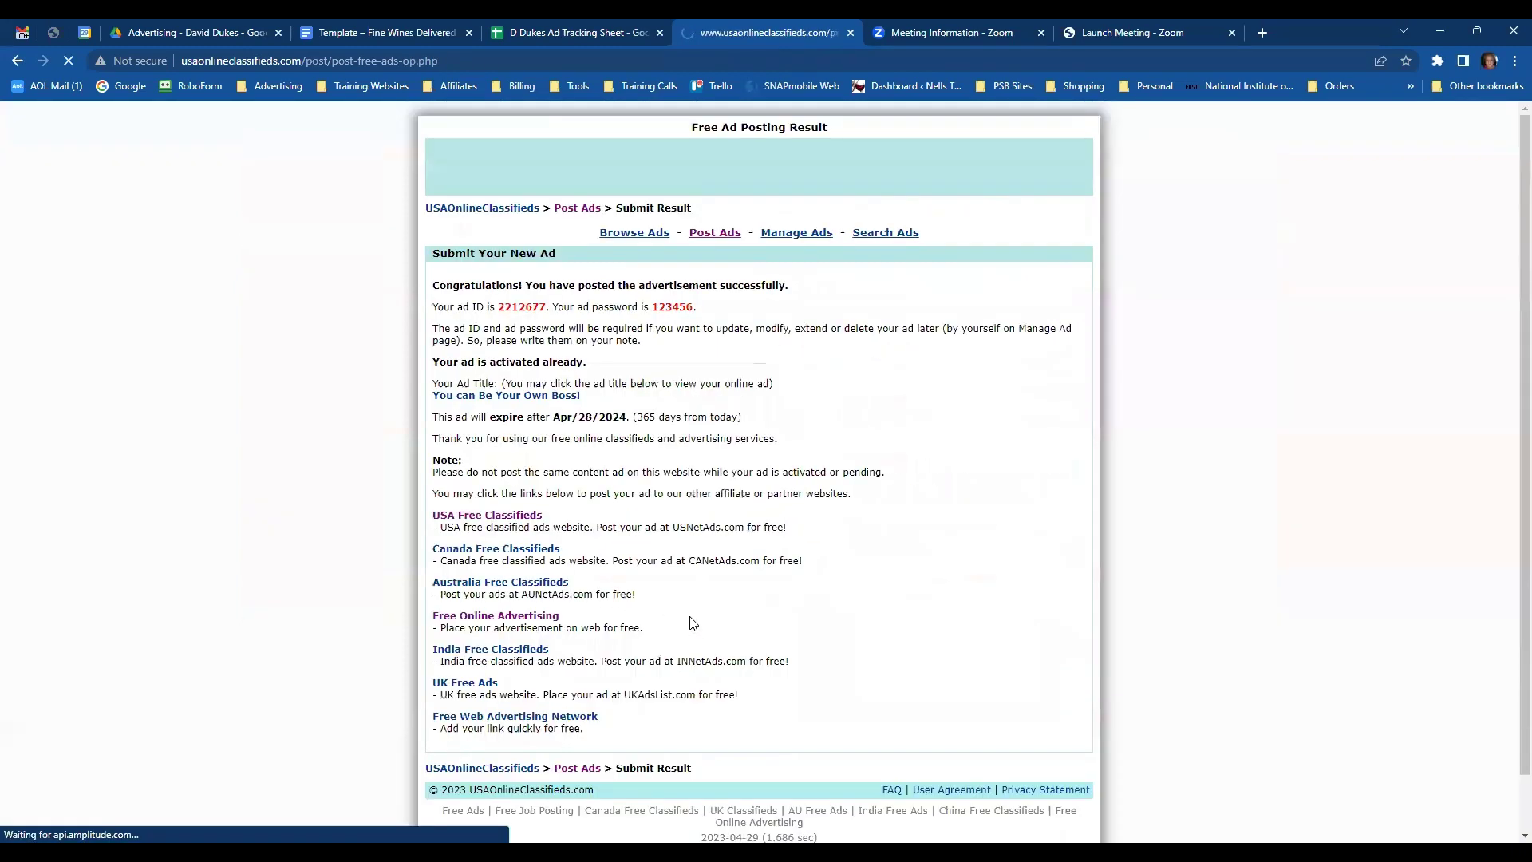
pyautogui.doubleClick(520, 306)
pyautogui.hotkey('ctrl', 'c')
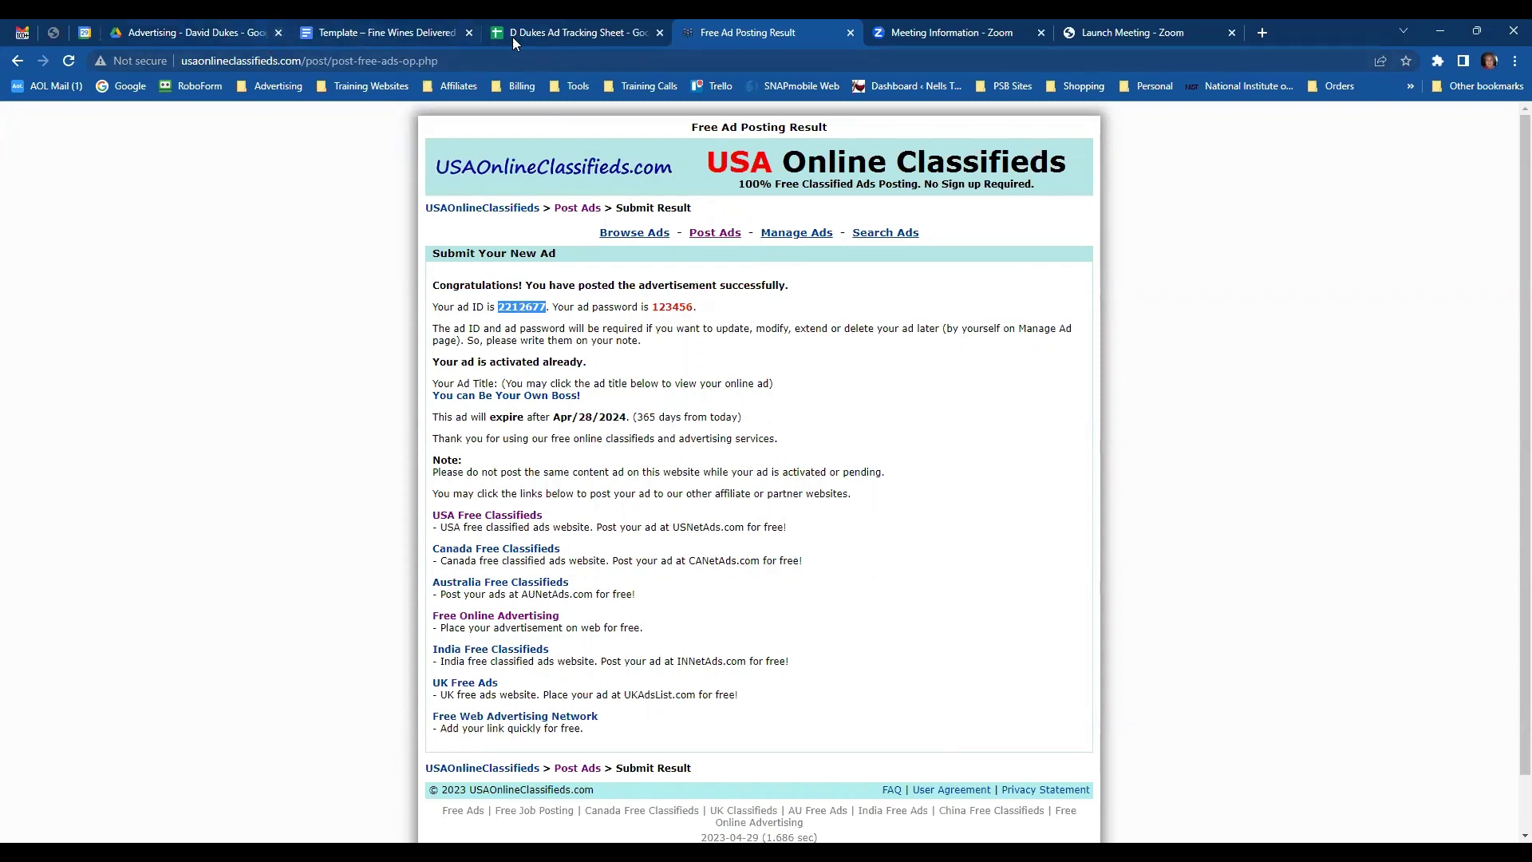
# - Paste ad ID 2212677 into cell G6 of the tracking sheet
pyautogui.click(569, 37)
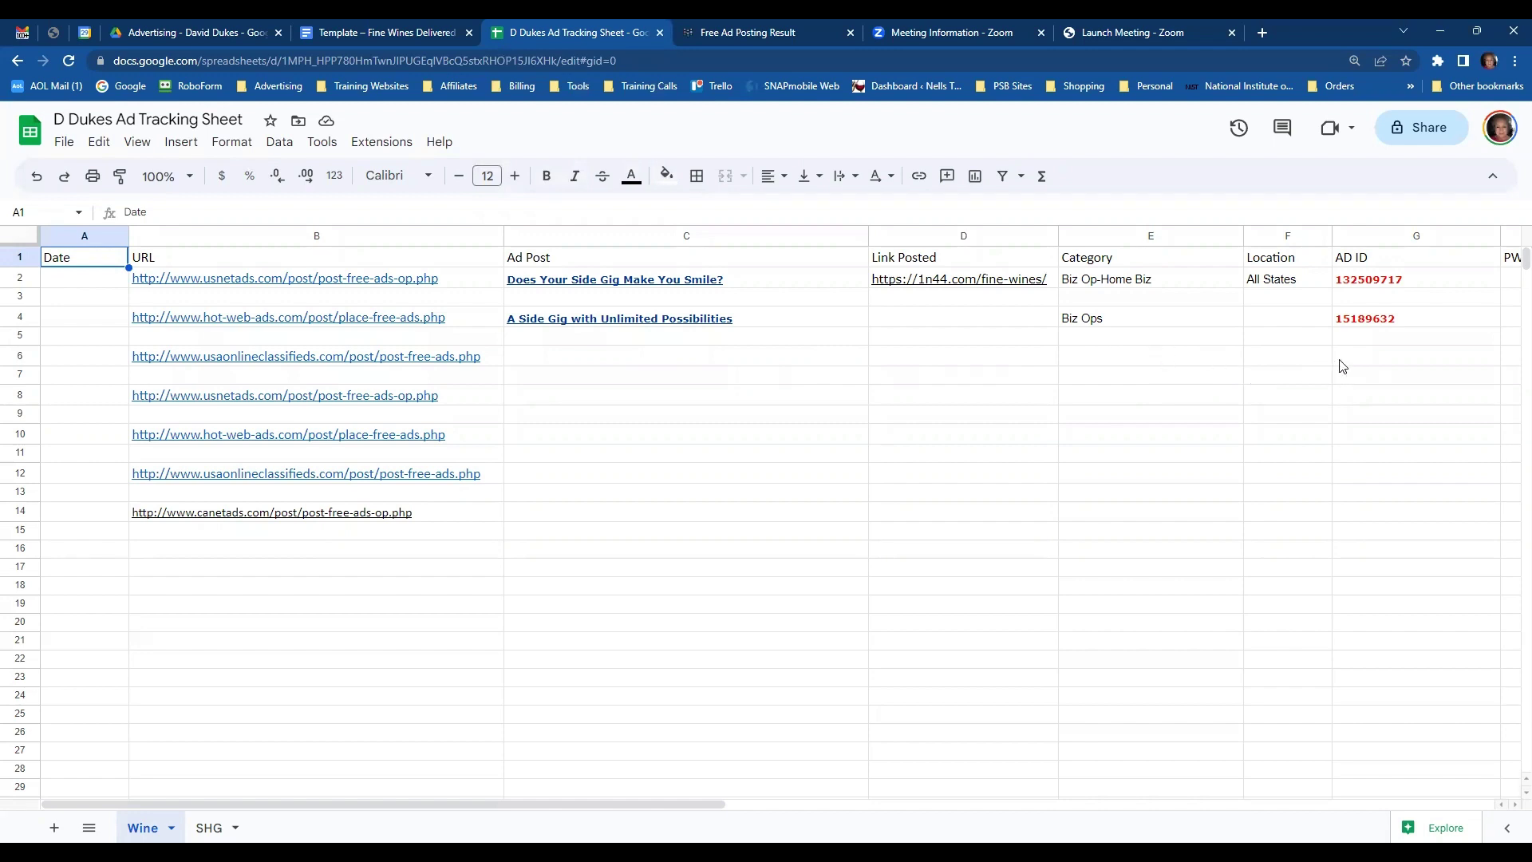
pyautogui.click(1367, 363)
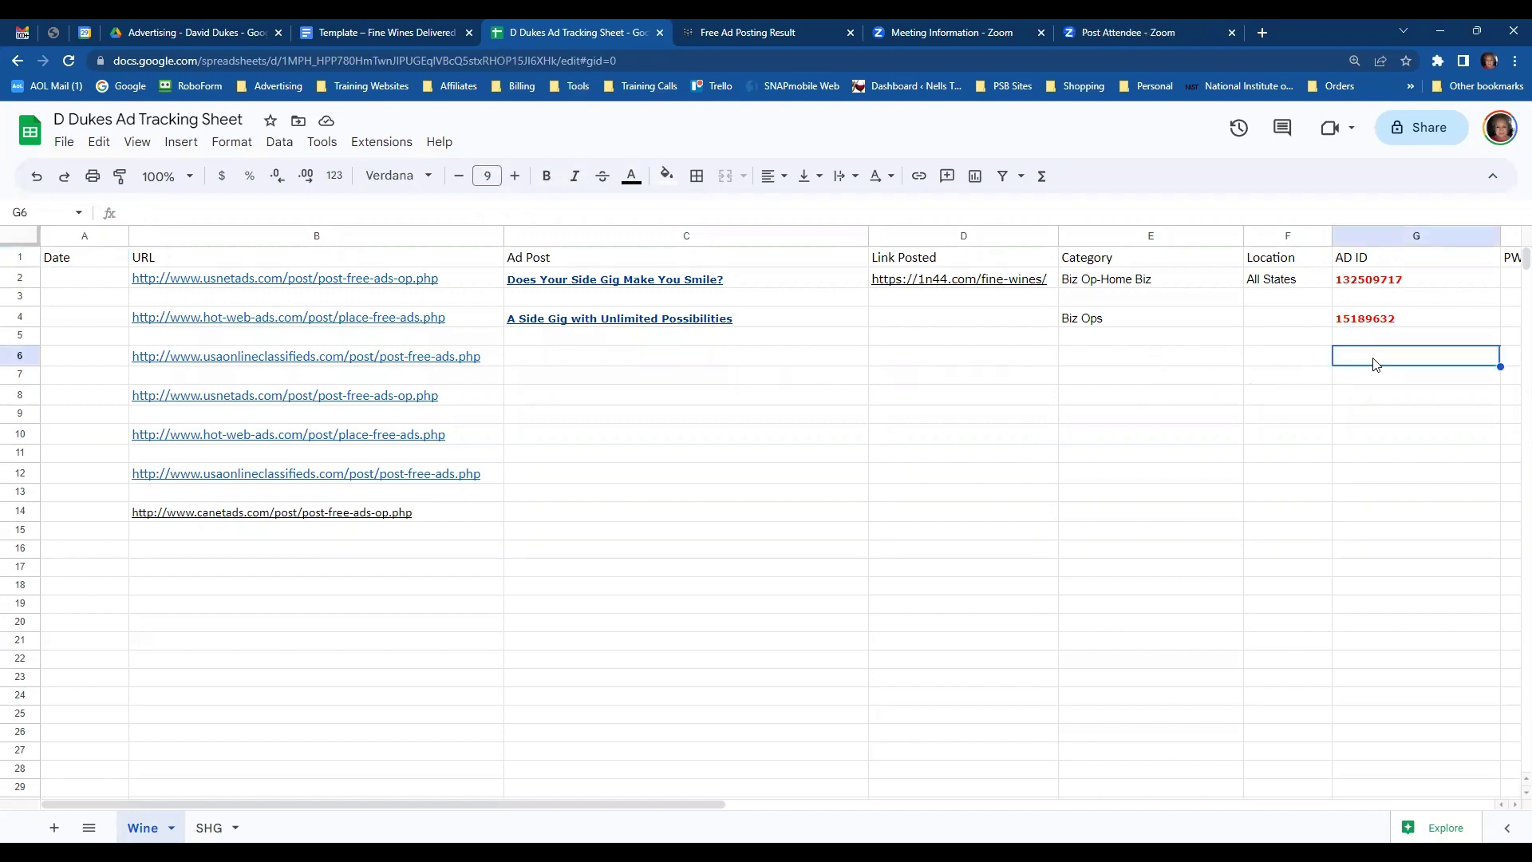
pyautogui.hotkey('ctrl', 'v')
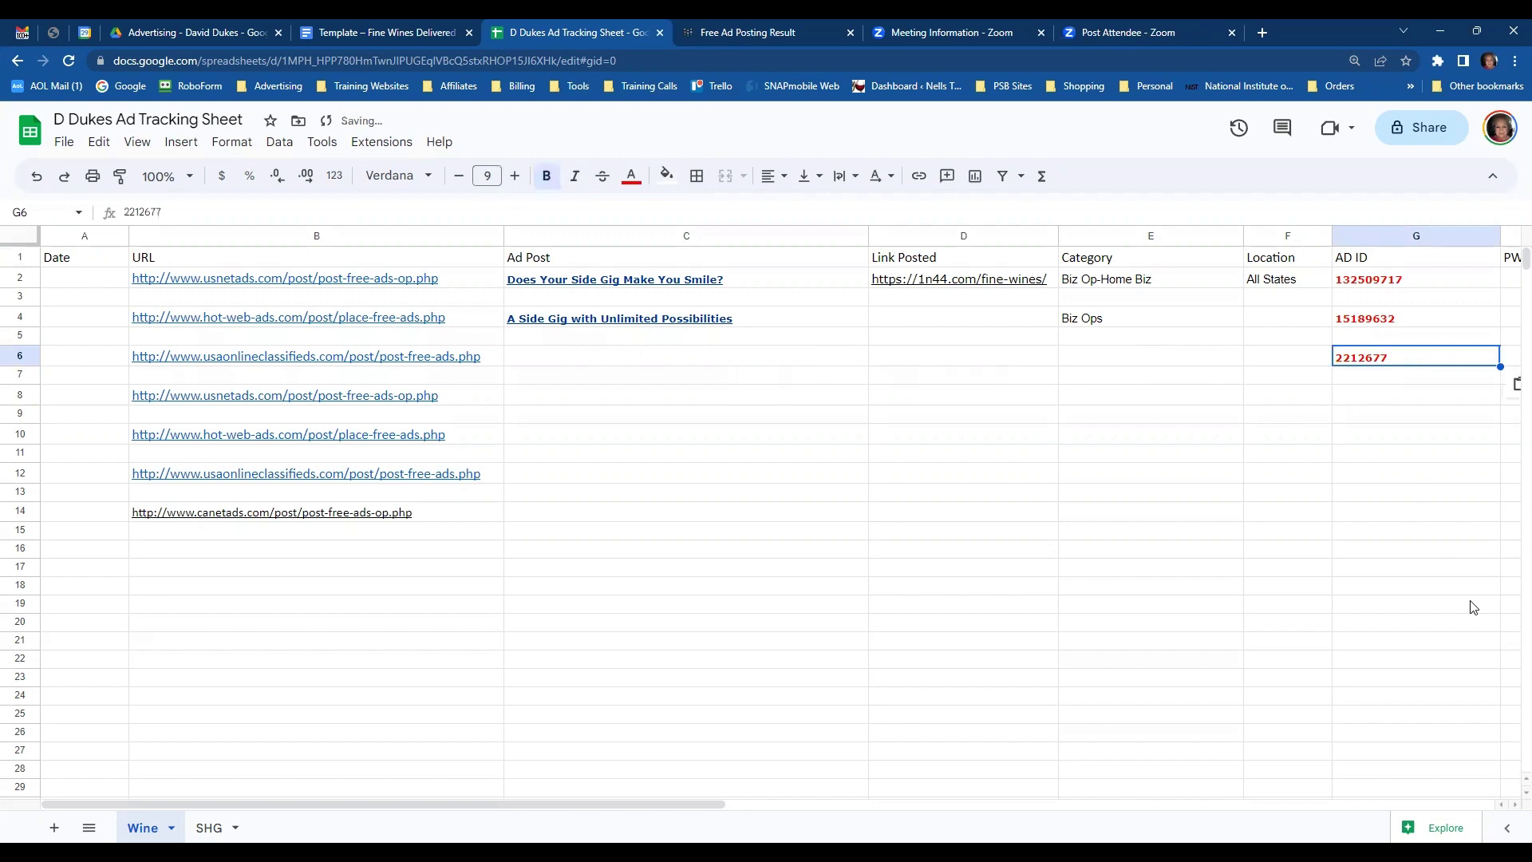
pyautogui.press('Tab')
pyautogui.press('Tab')
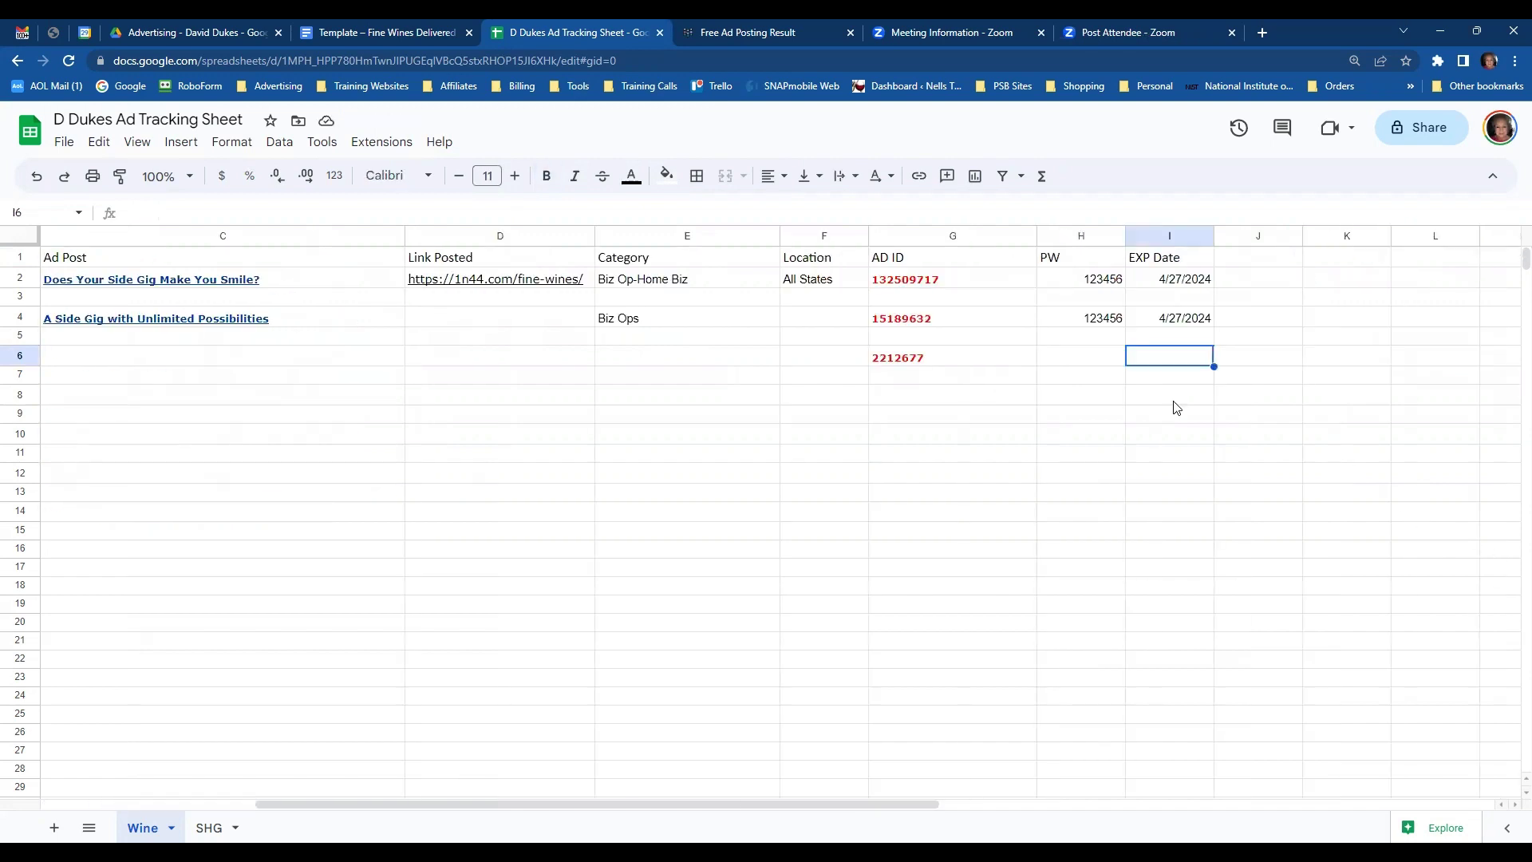
# - Copy row 4's password and expiry date (H4:I4) into H6:I6
pyautogui.click(1110, 321)
pyautogui.moveTo(1110, 321); pyautogui.dragTo(1156, 321)
pyautogui.hotkey('ctrl', 'c')
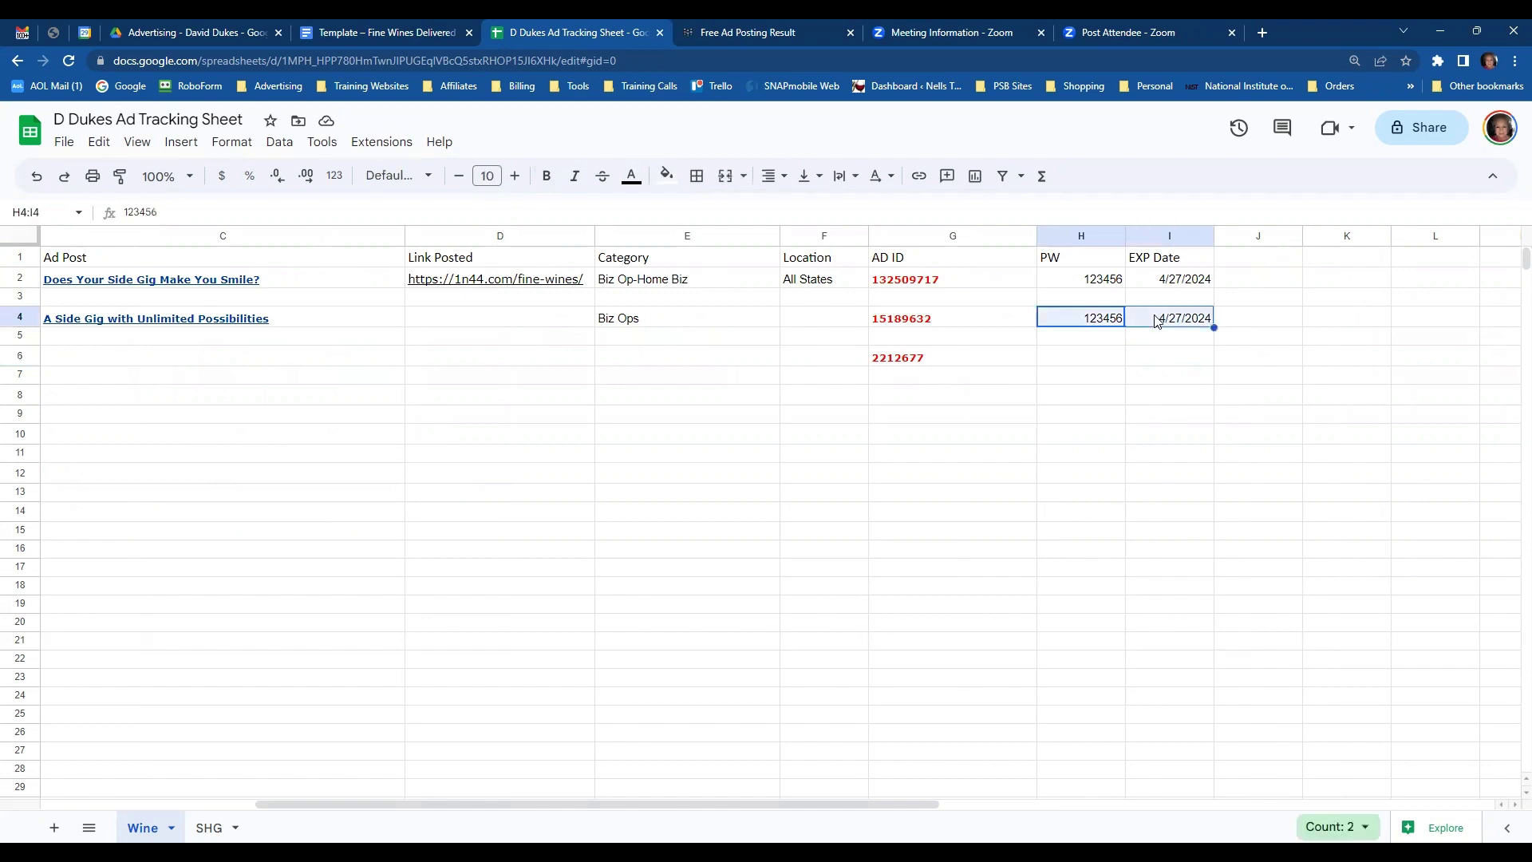
pyautogui.click(1079, 363)
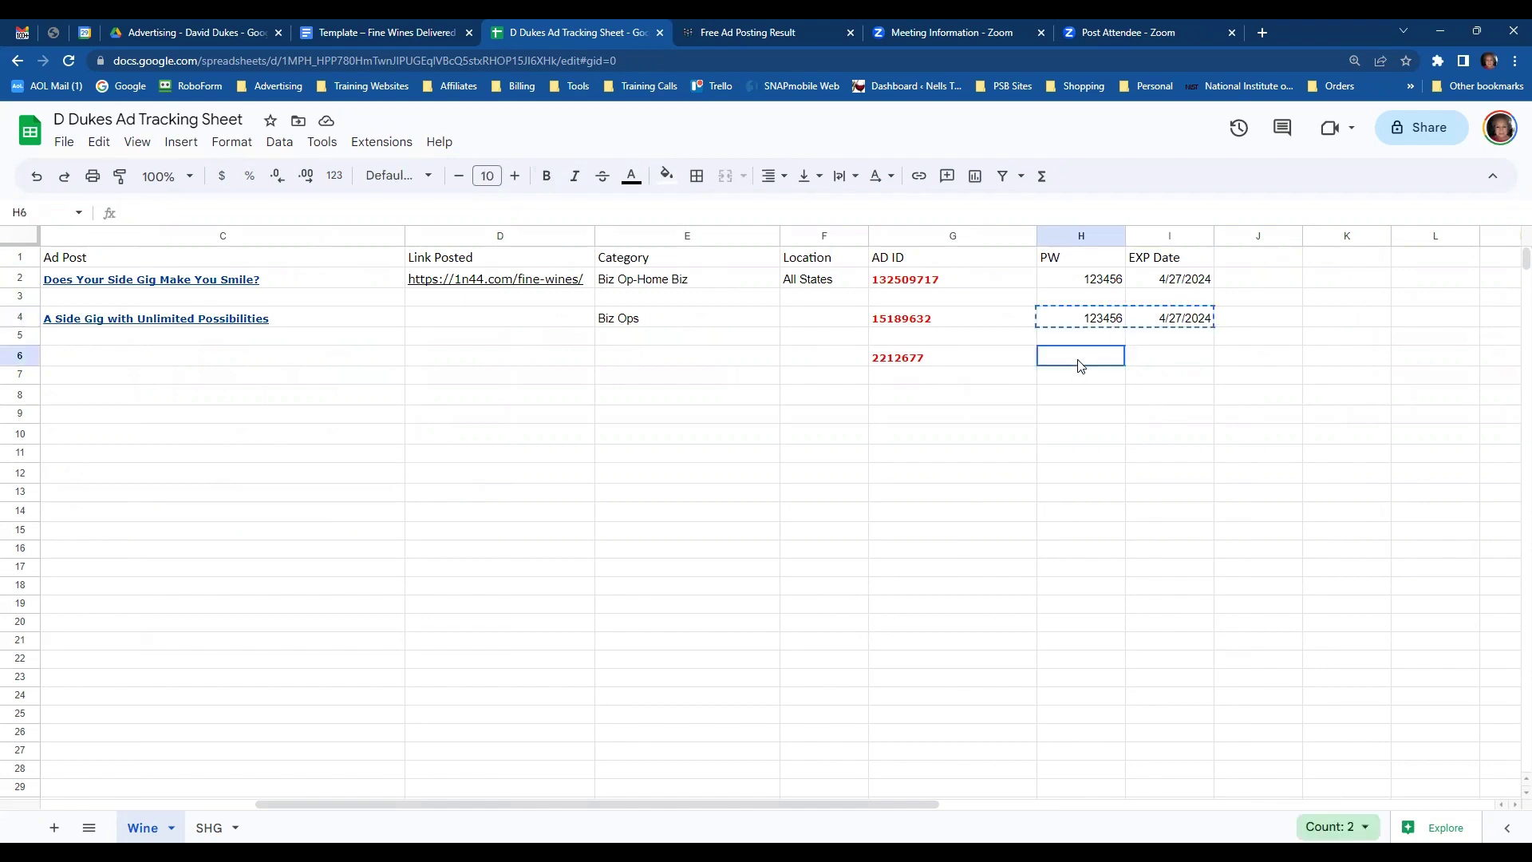
pyautogui.hotkey('ctrl', 'v')
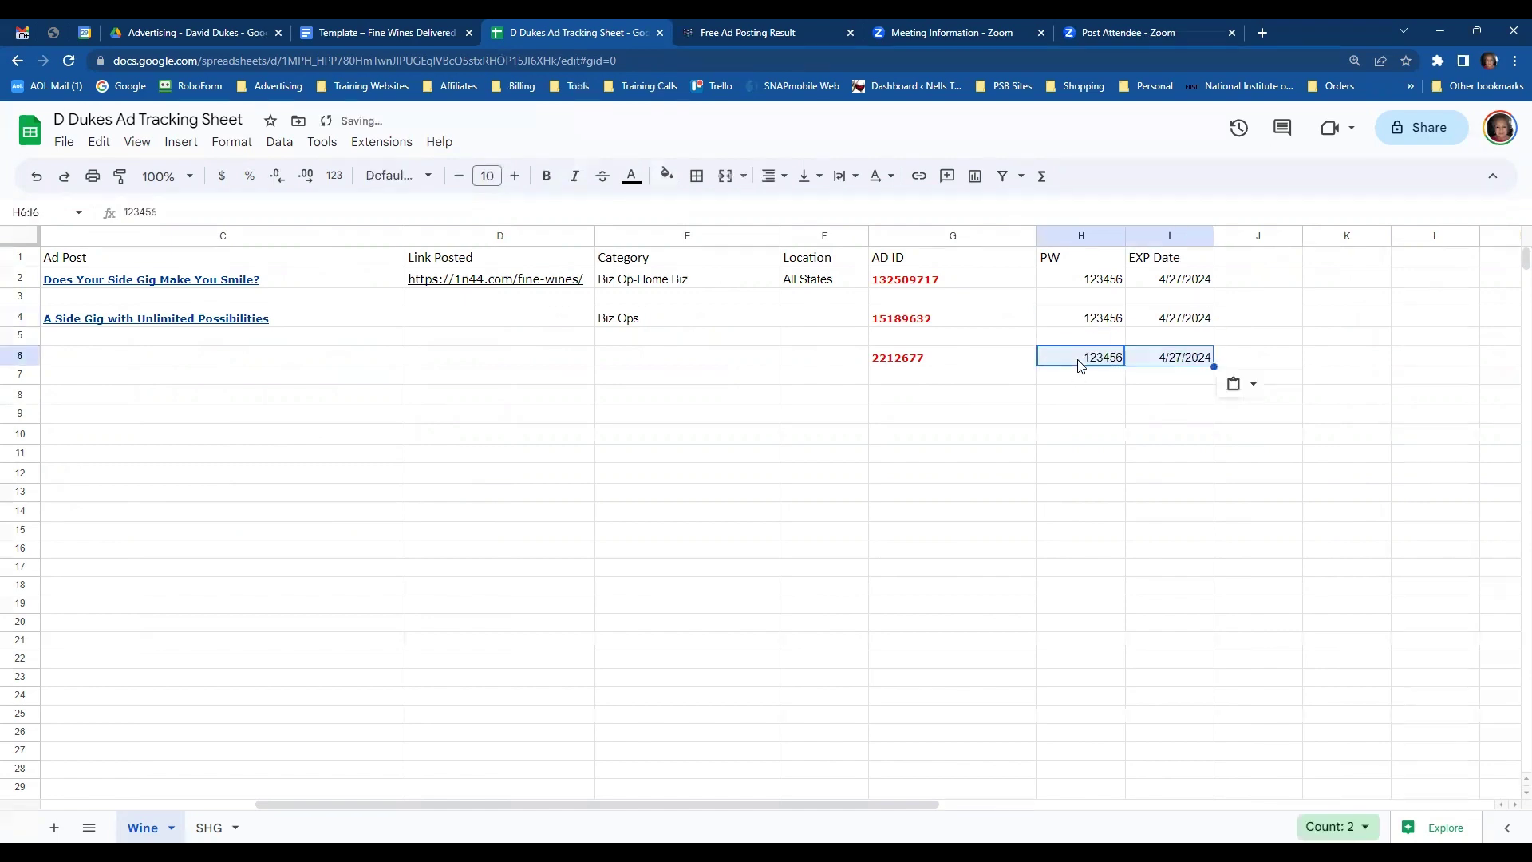
# - Copy 'All States' from F2 into the location cells F4 and F6
pyautogui.click(818, 285)
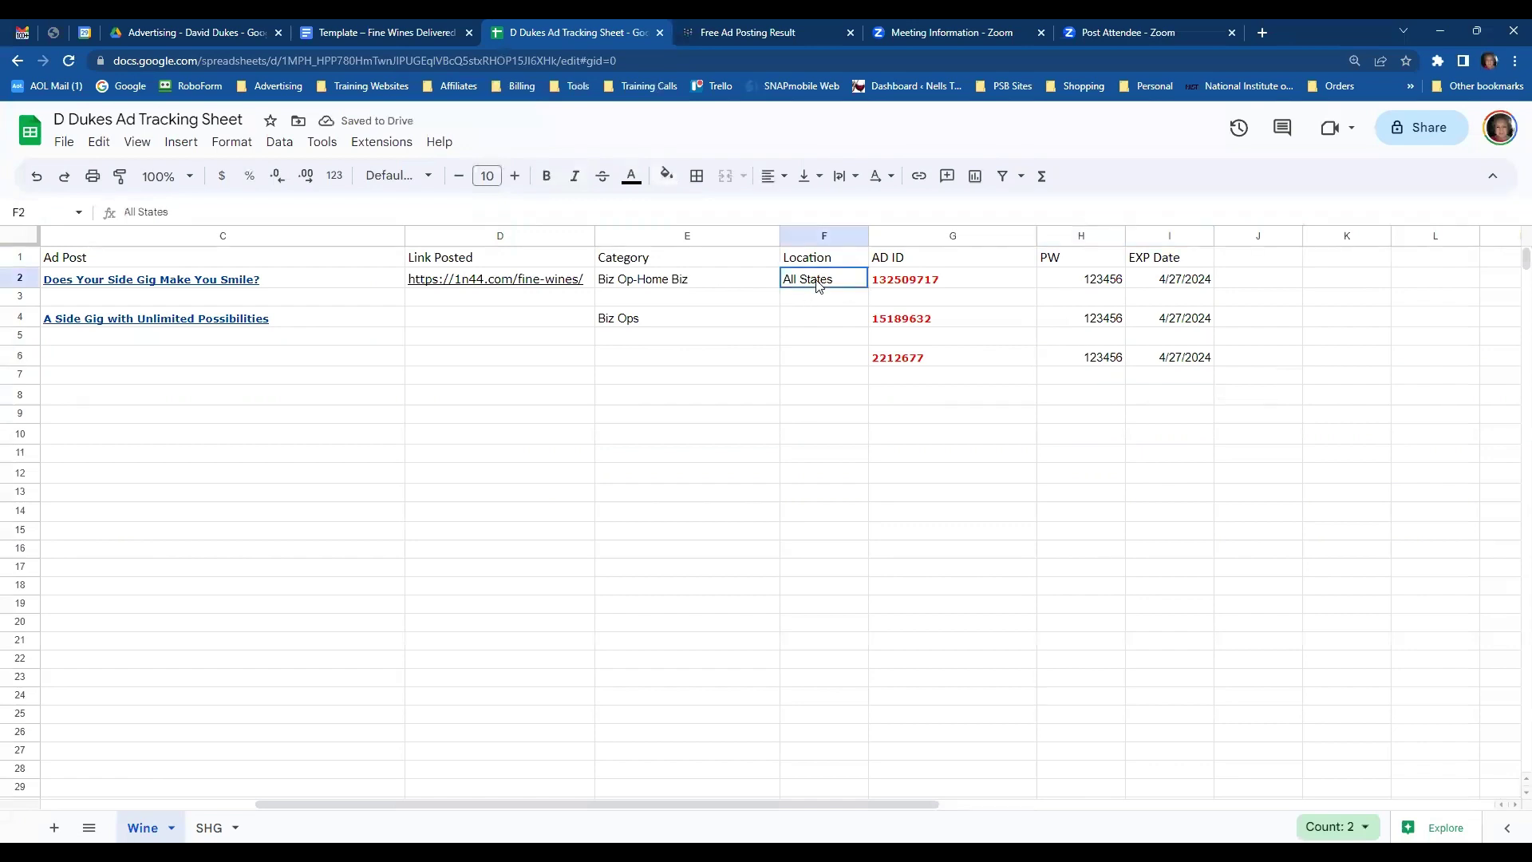
pyautogui.hotkey('ctrl', 'c')
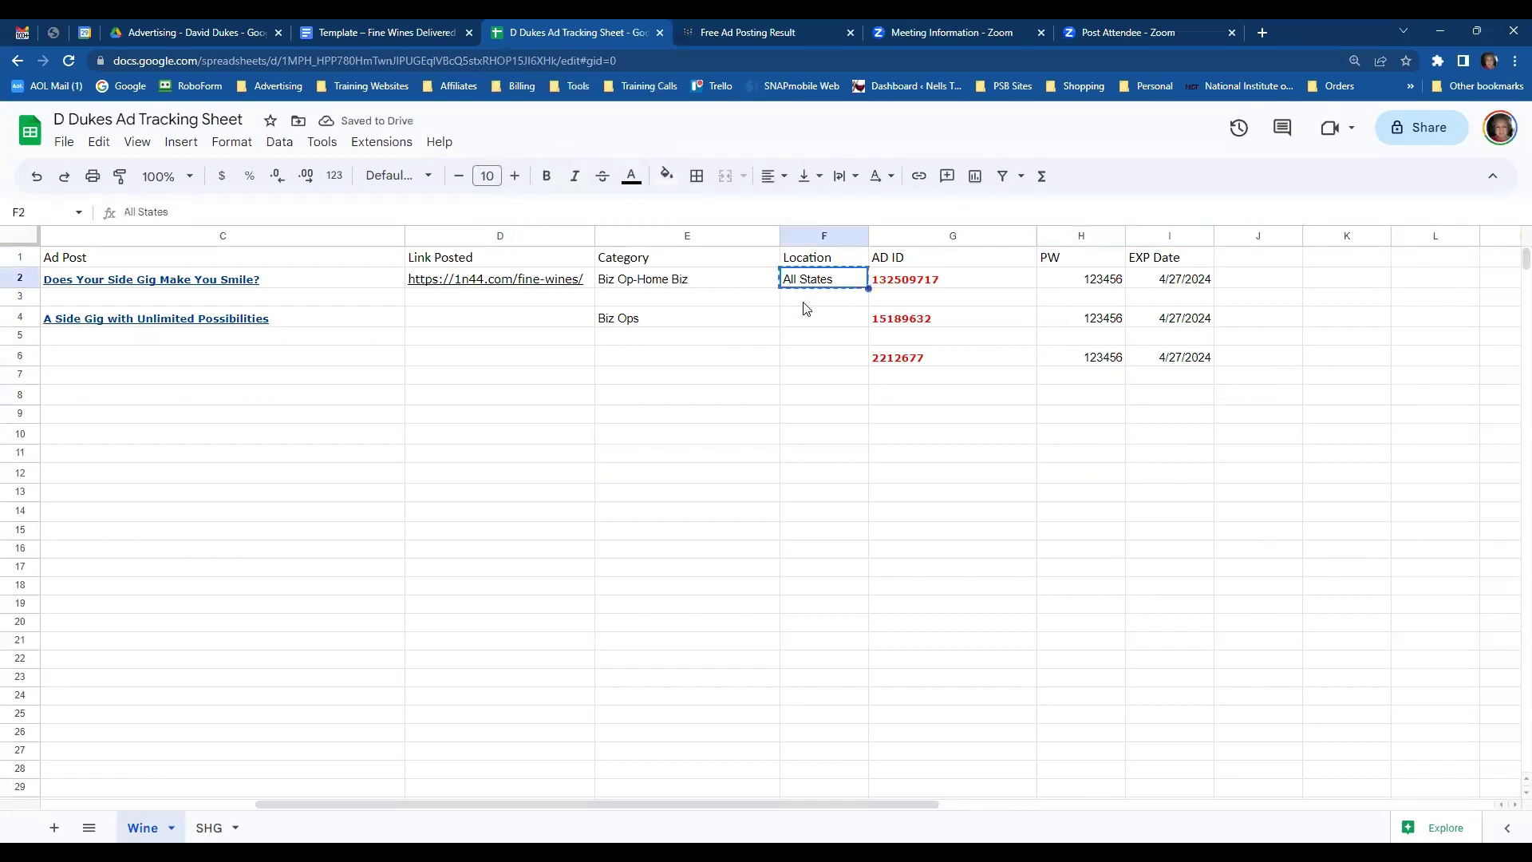
pyautogui.click(810, 322)
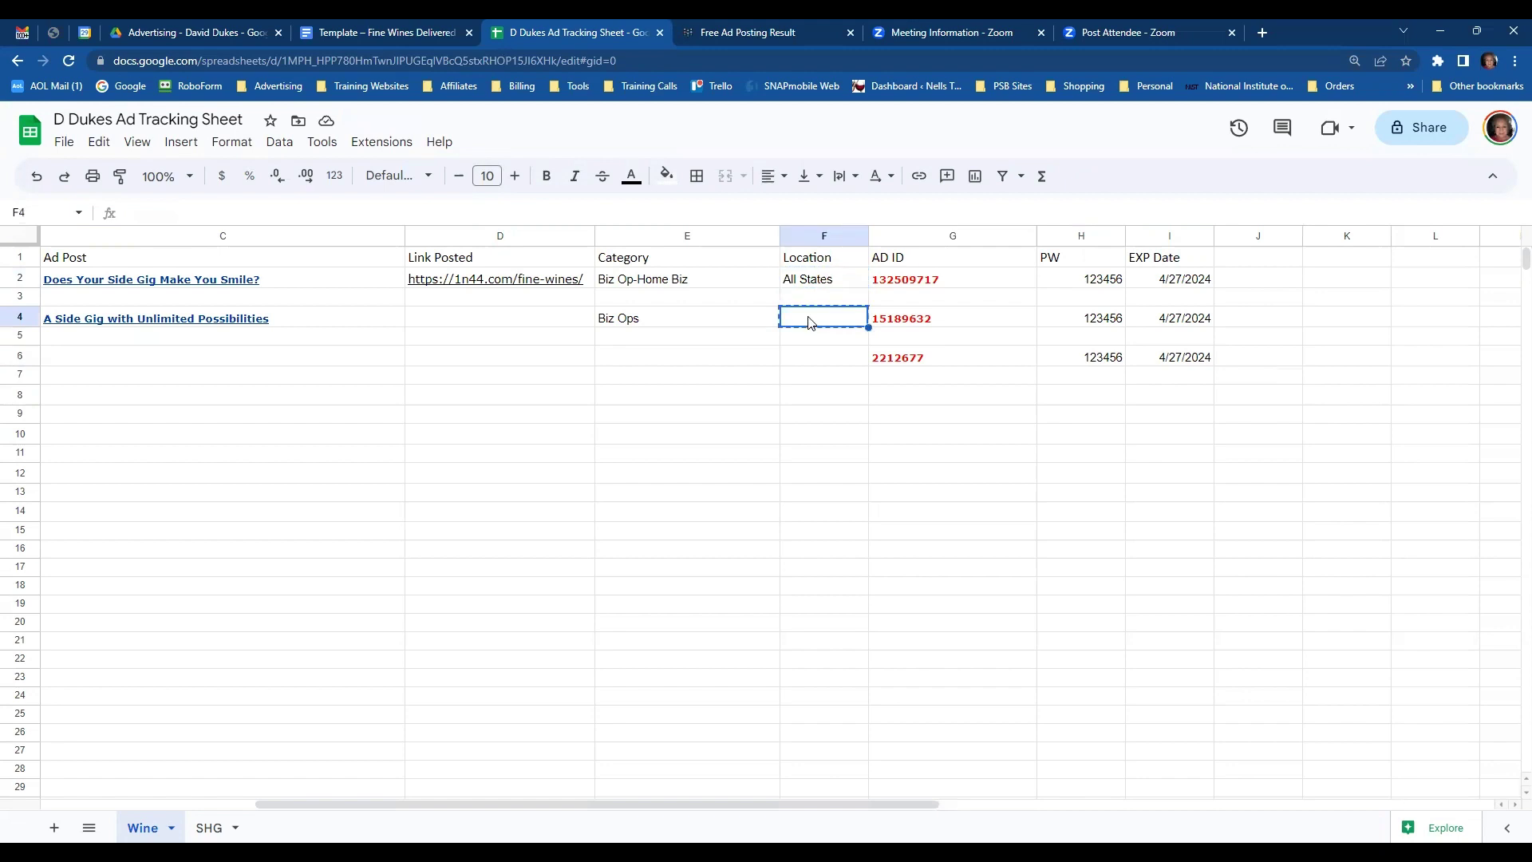
pyautogui.hotkey('ctrl', 'v')
pyautogui.click(816, 287)
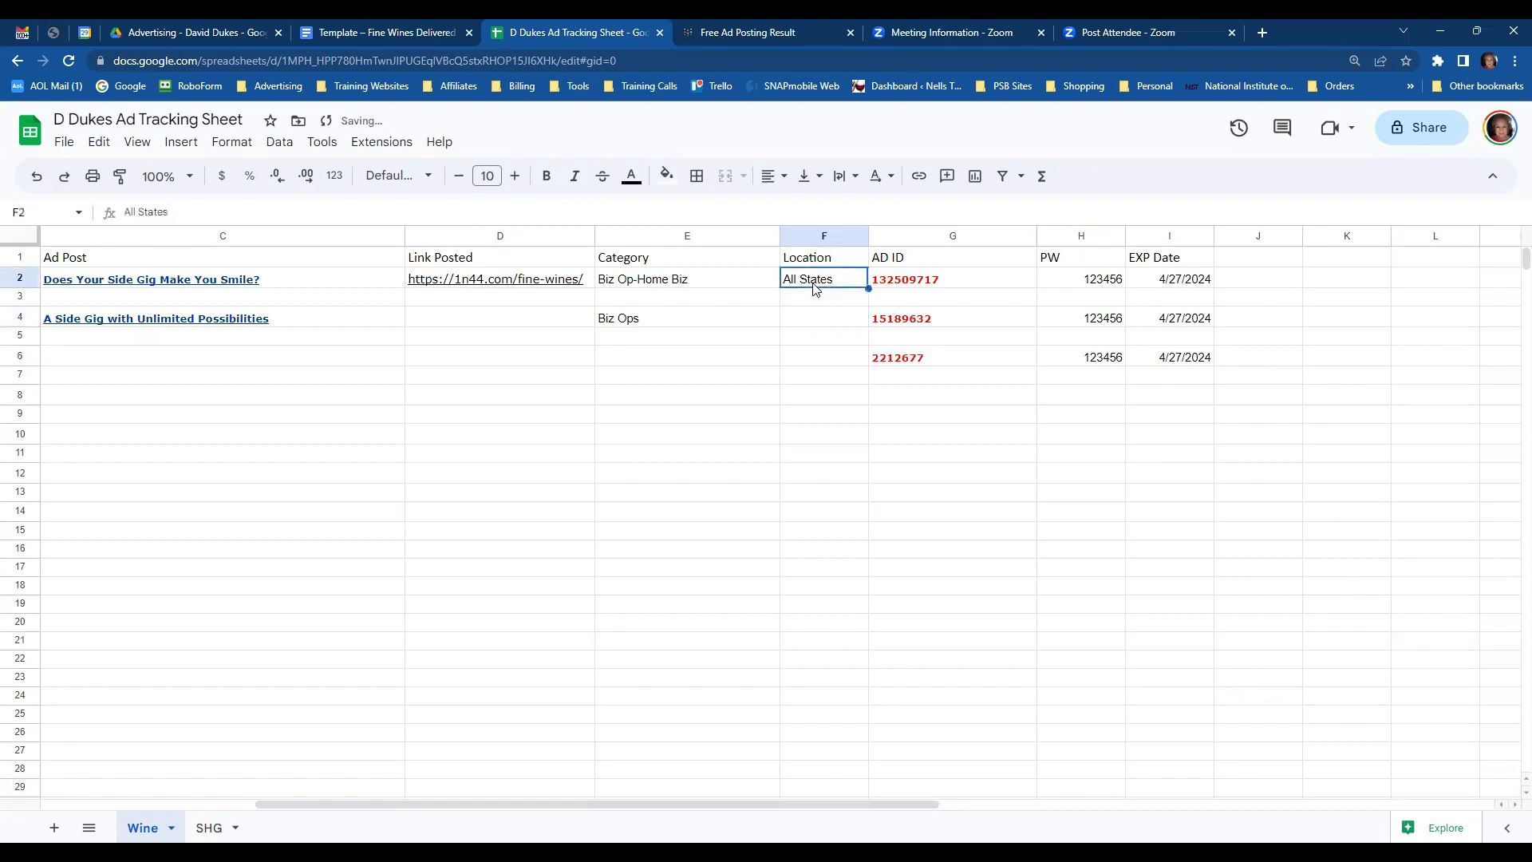
pyautogui.click(802, 319)
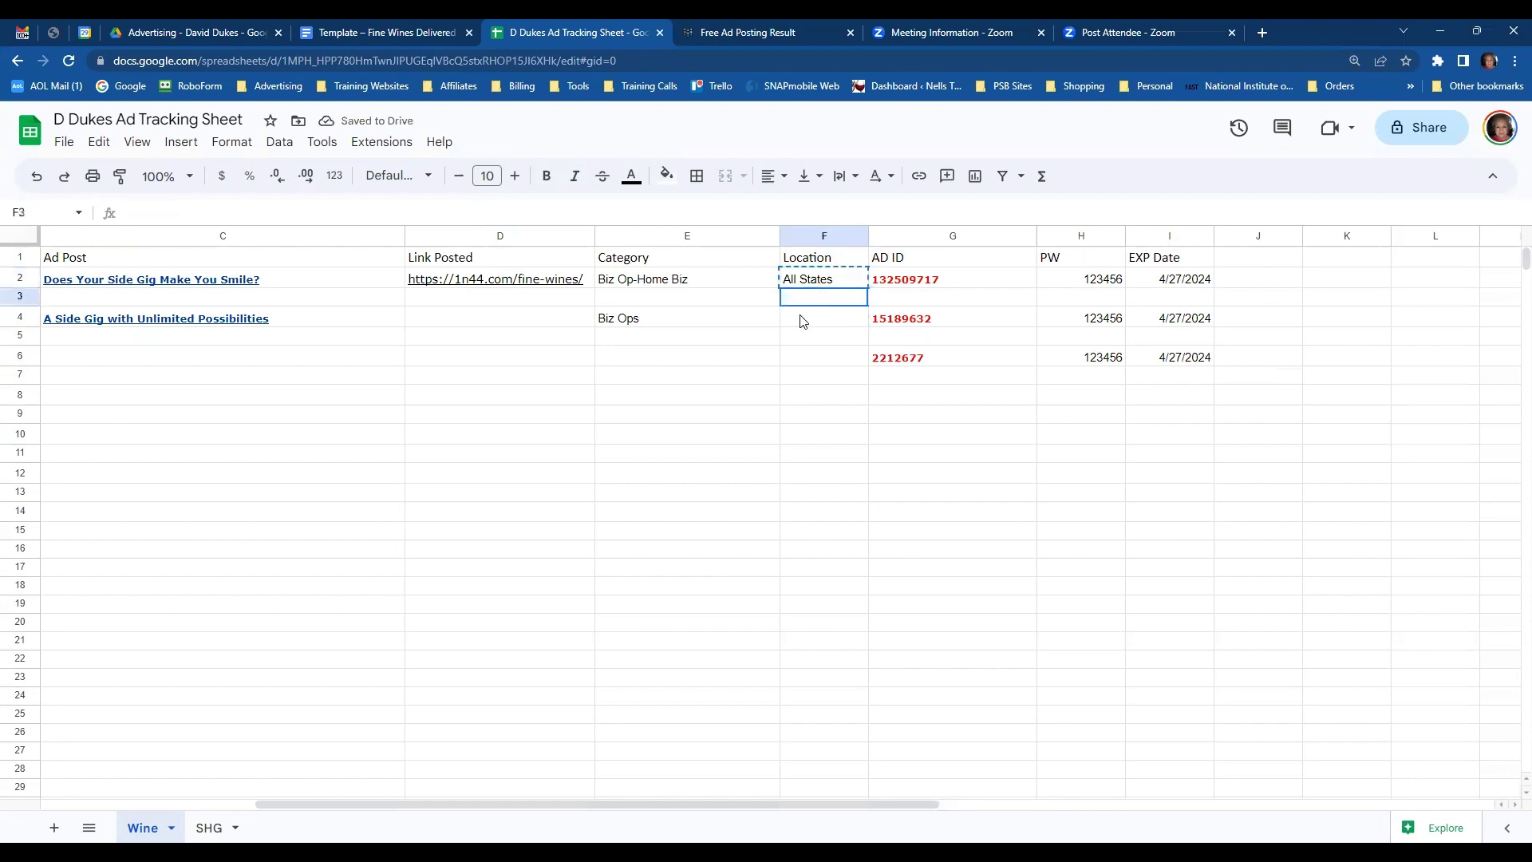
pyautogui.hotkey('ctrl', 'v')
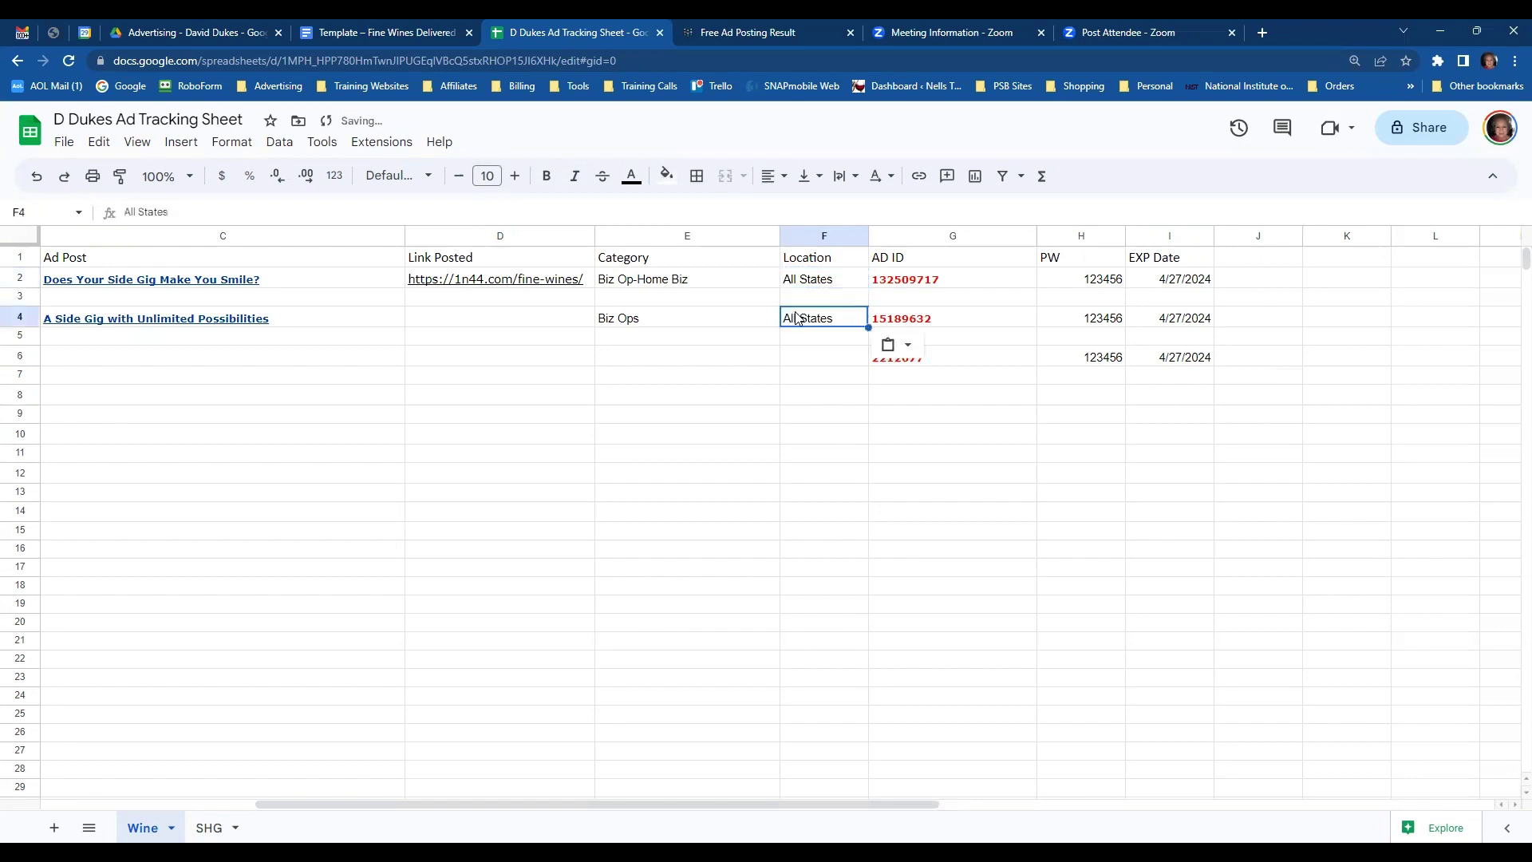
pyautogui.click(816, 357)
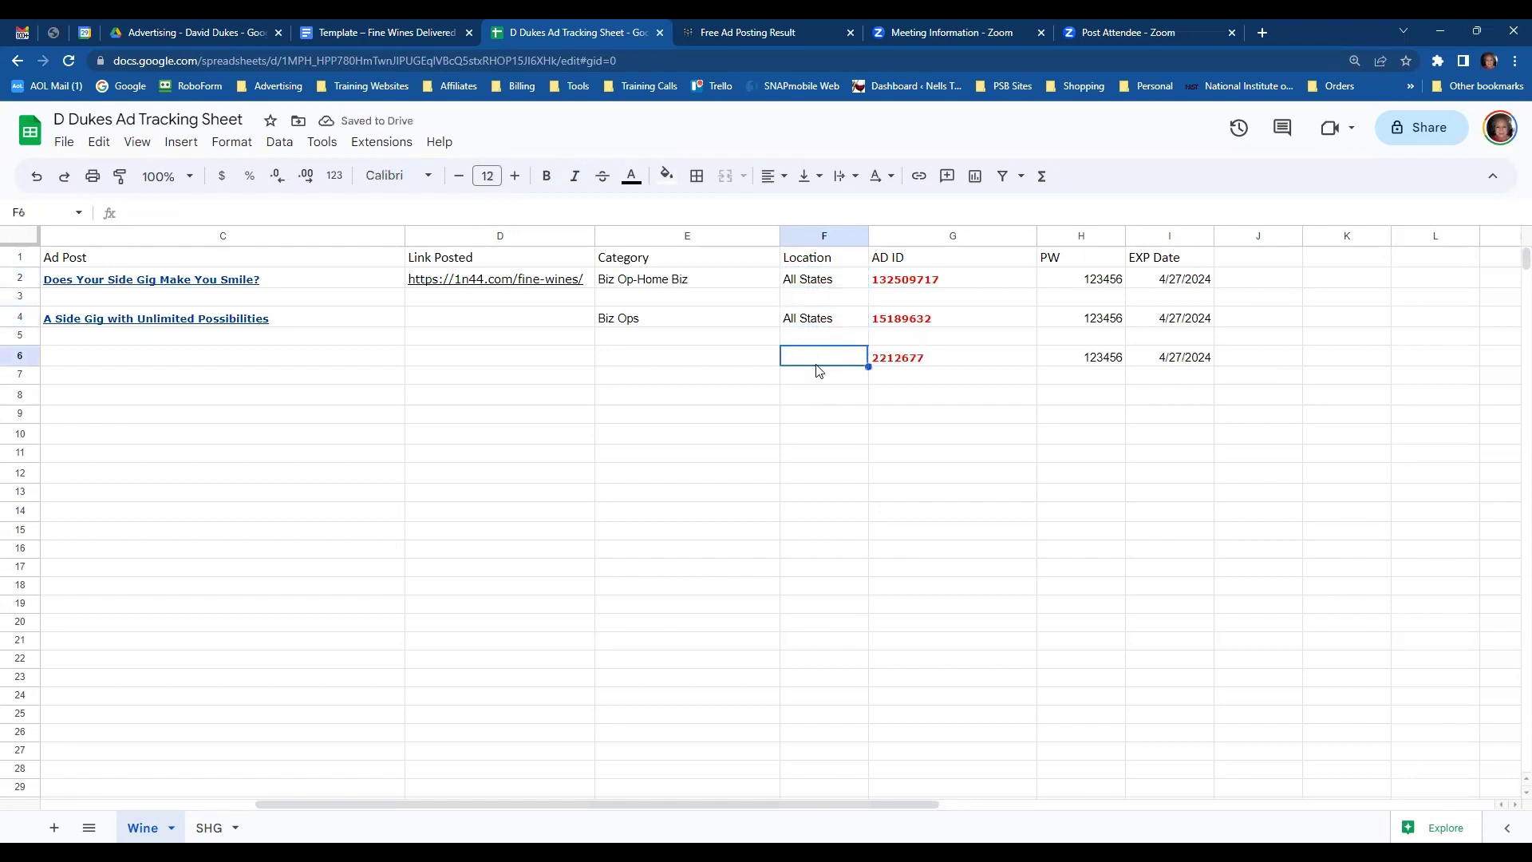
pyautogui.hotkey('ctrl', 'v')
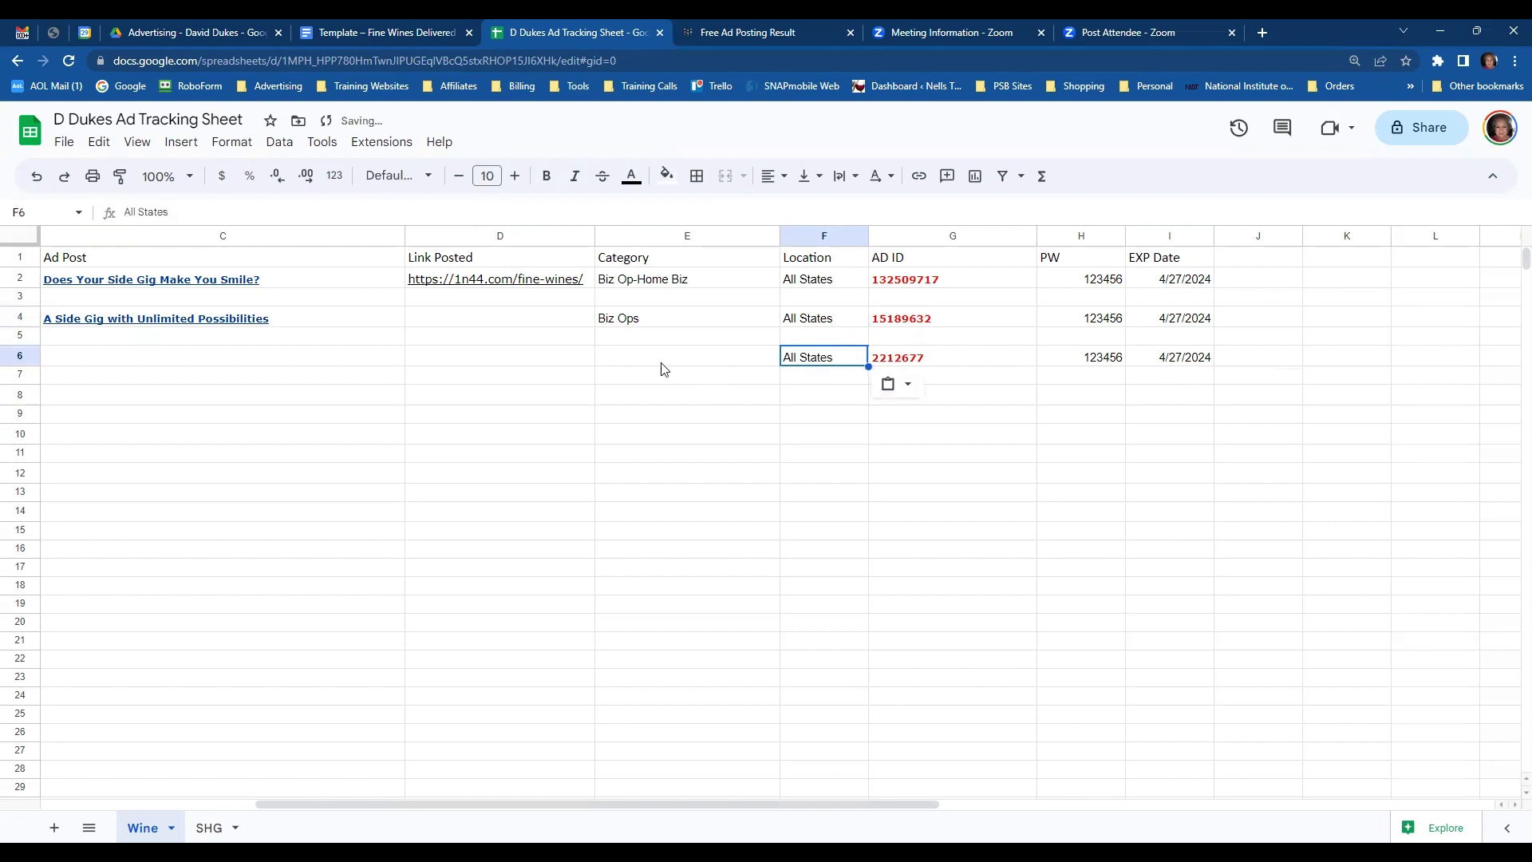
pyautogui.click(659, 367)
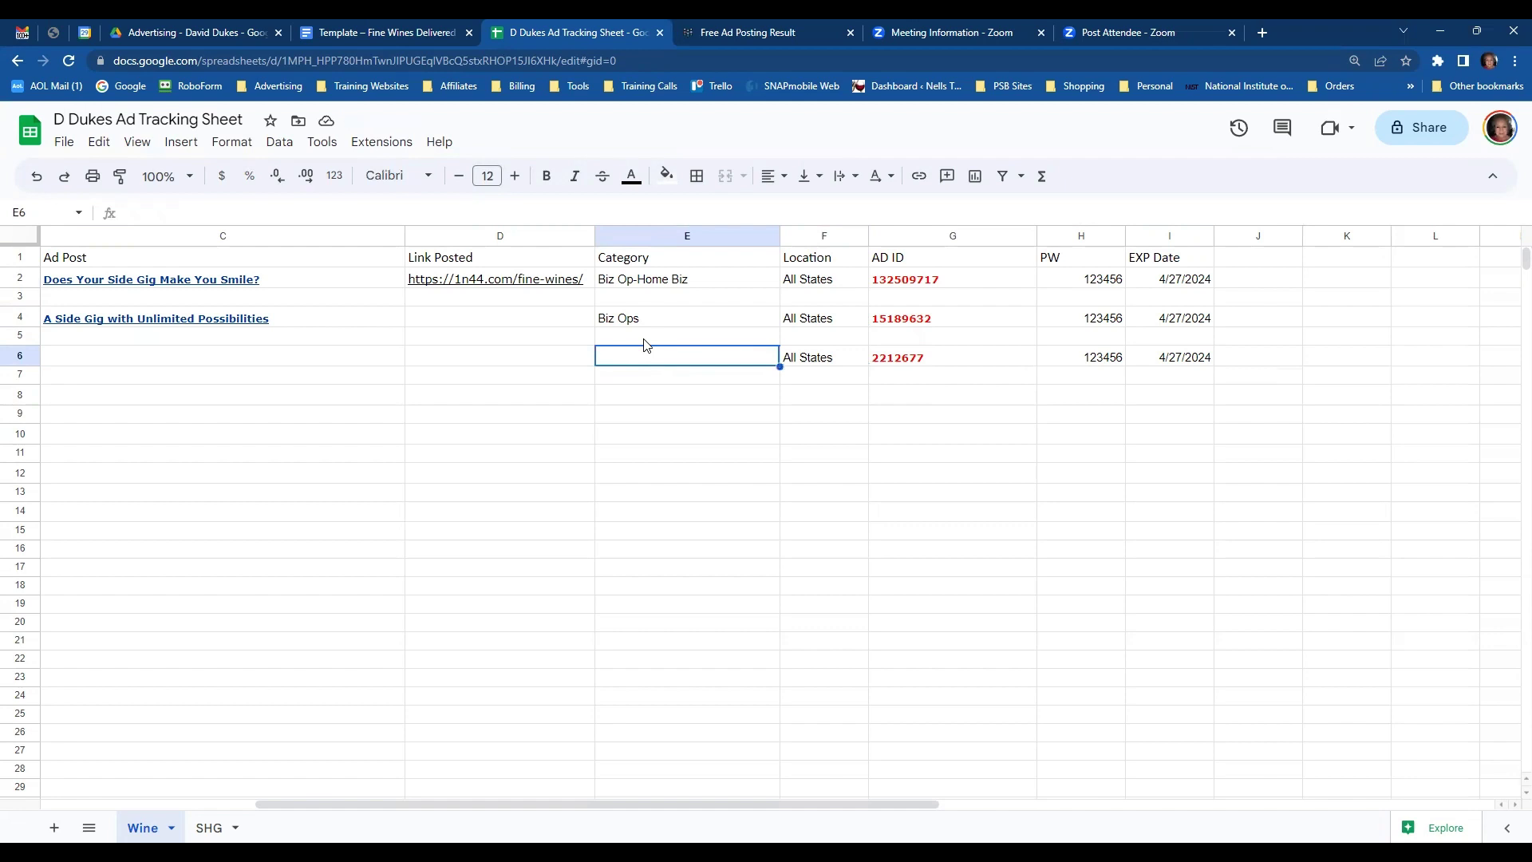
# - Enter 'biz Op Money Making' as the category in E6 for ad 2212677
pyautogui.write('biz ')
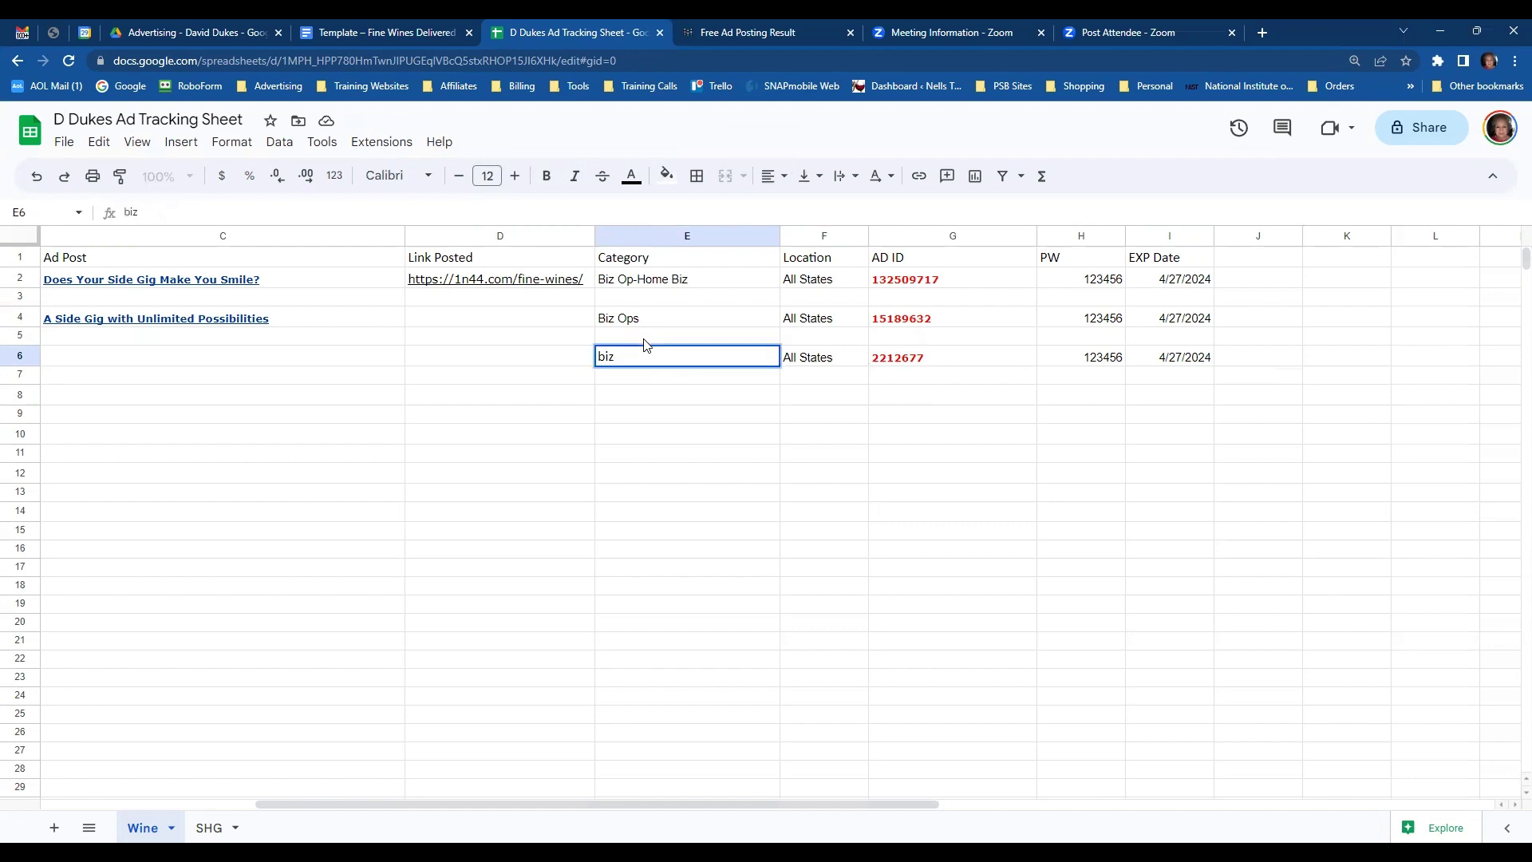
pyautogui.write('Op Money Making')
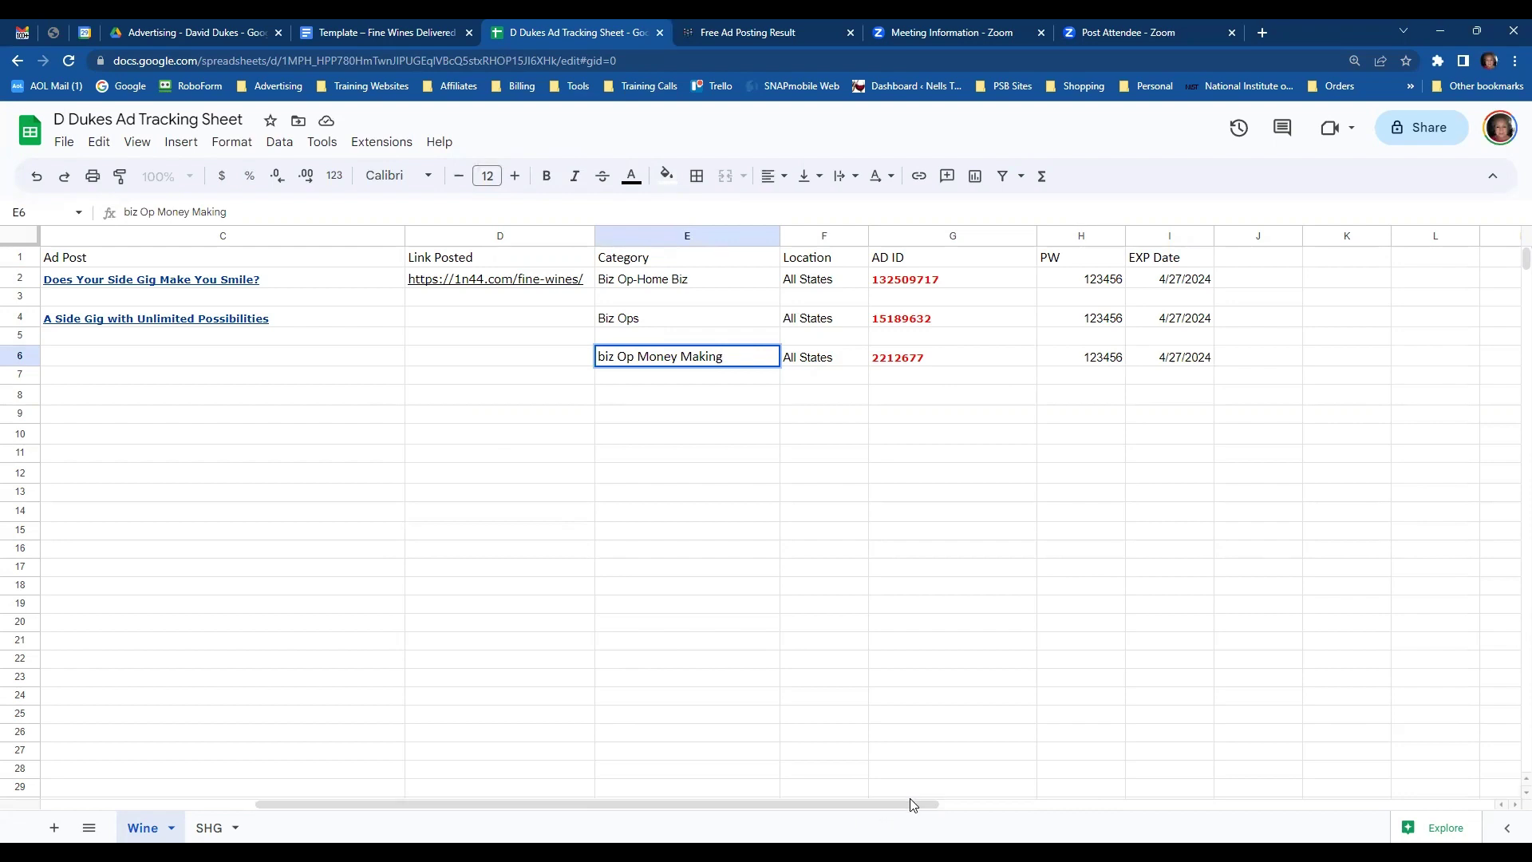
pyautogui.moveTo(927, 801); pyautogui.dragTo(862, 801)
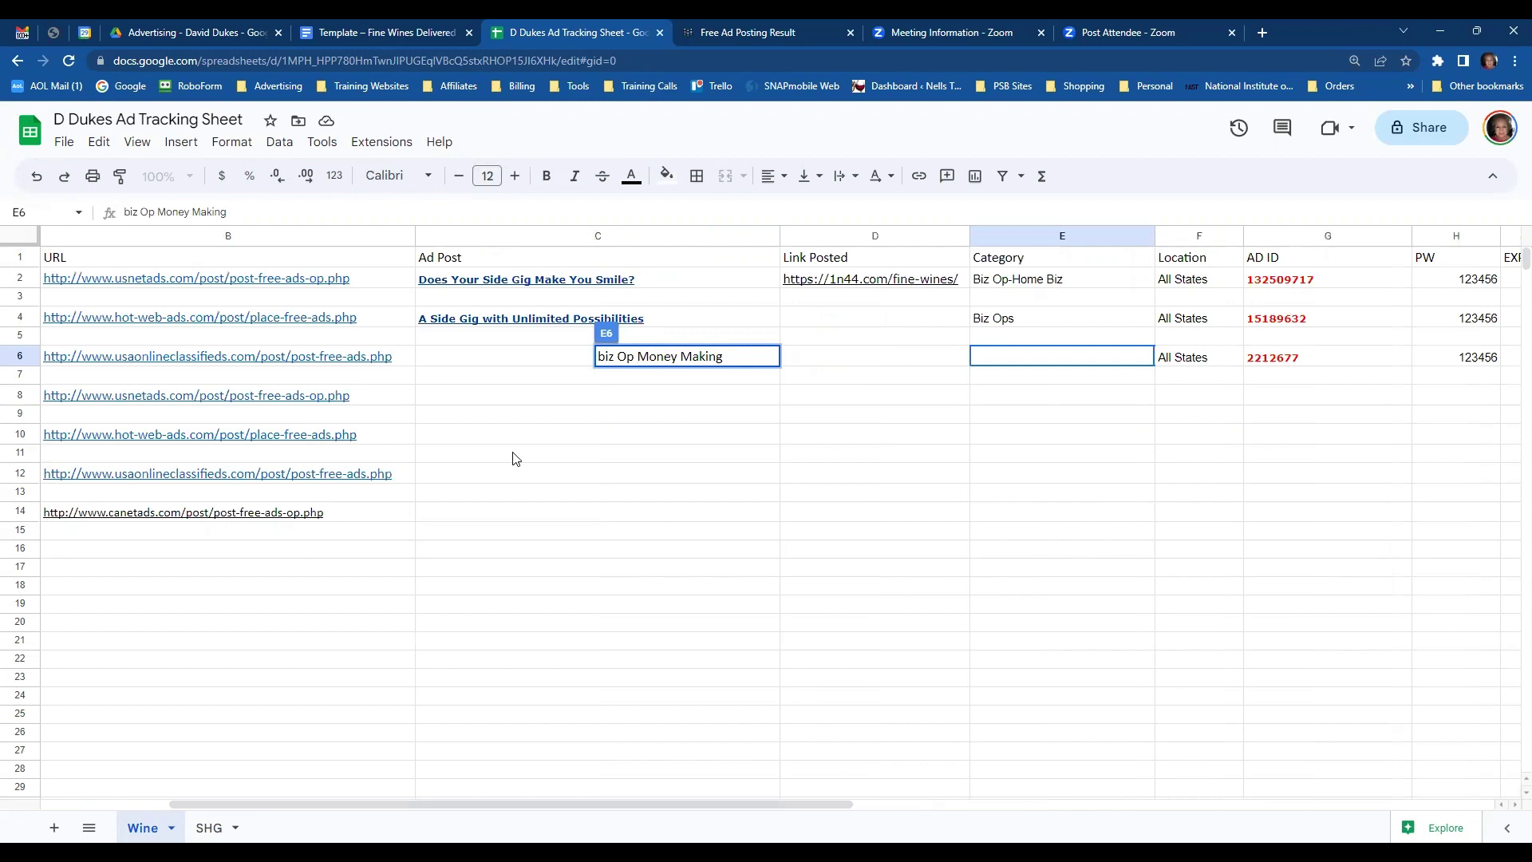
pyautogui.press('Tab')
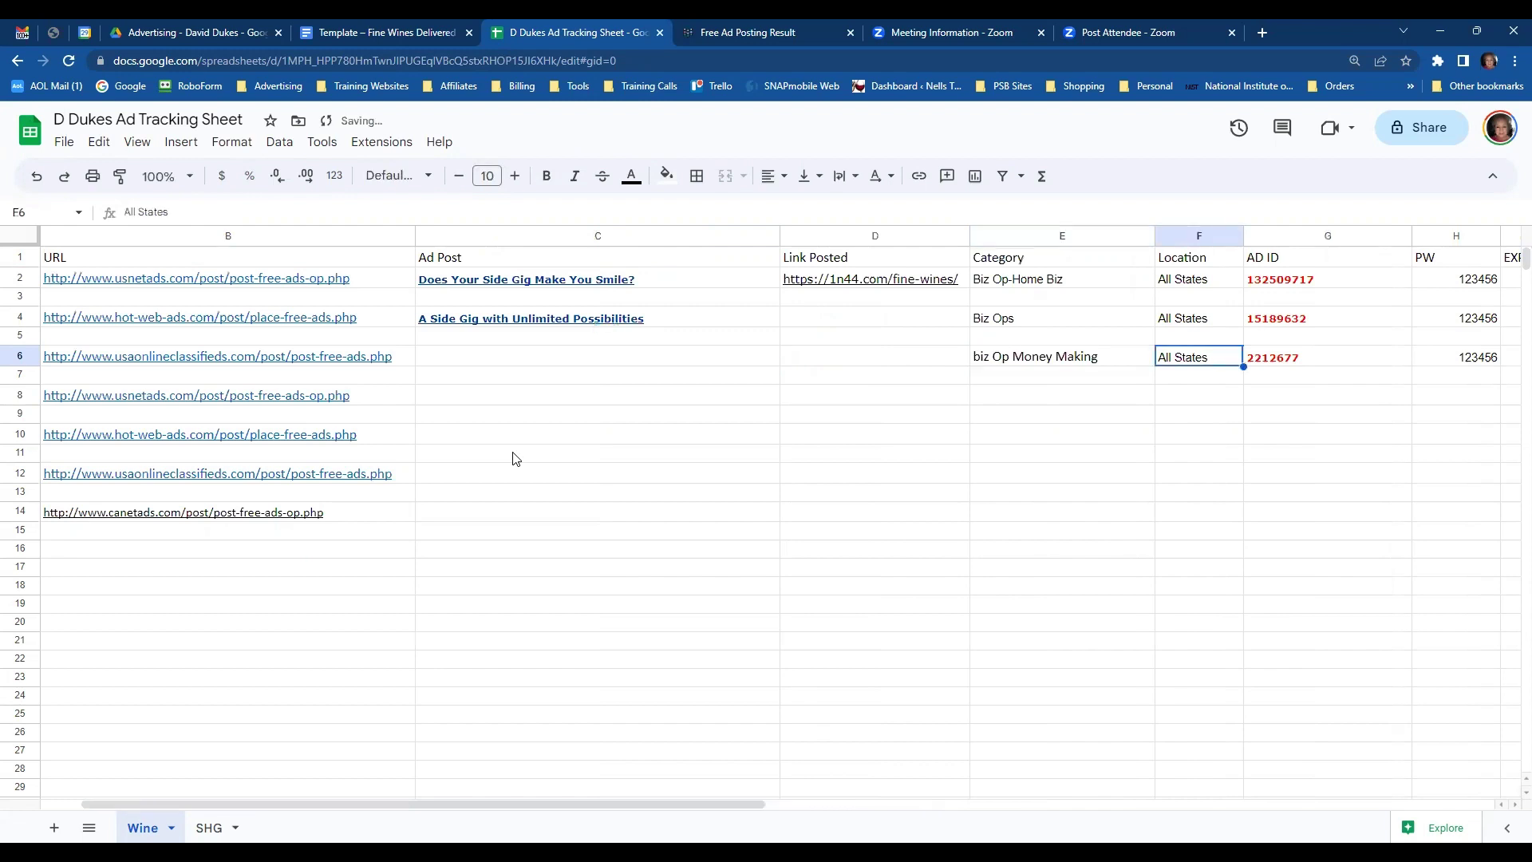
pyautogui.press('Down')
pyautogui.press('Left')
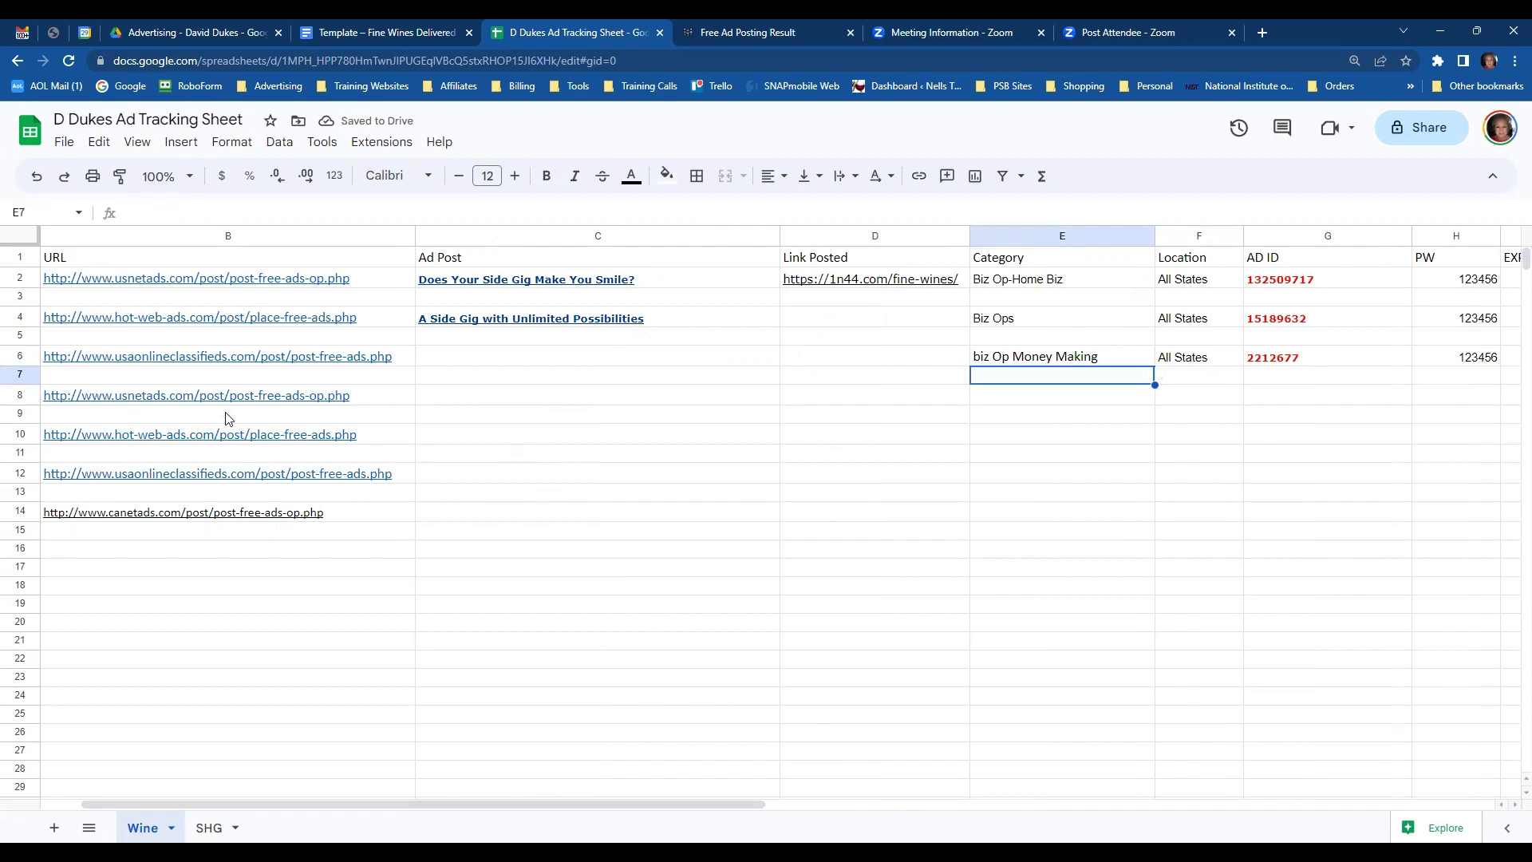
pyautogui.click(500, 366)
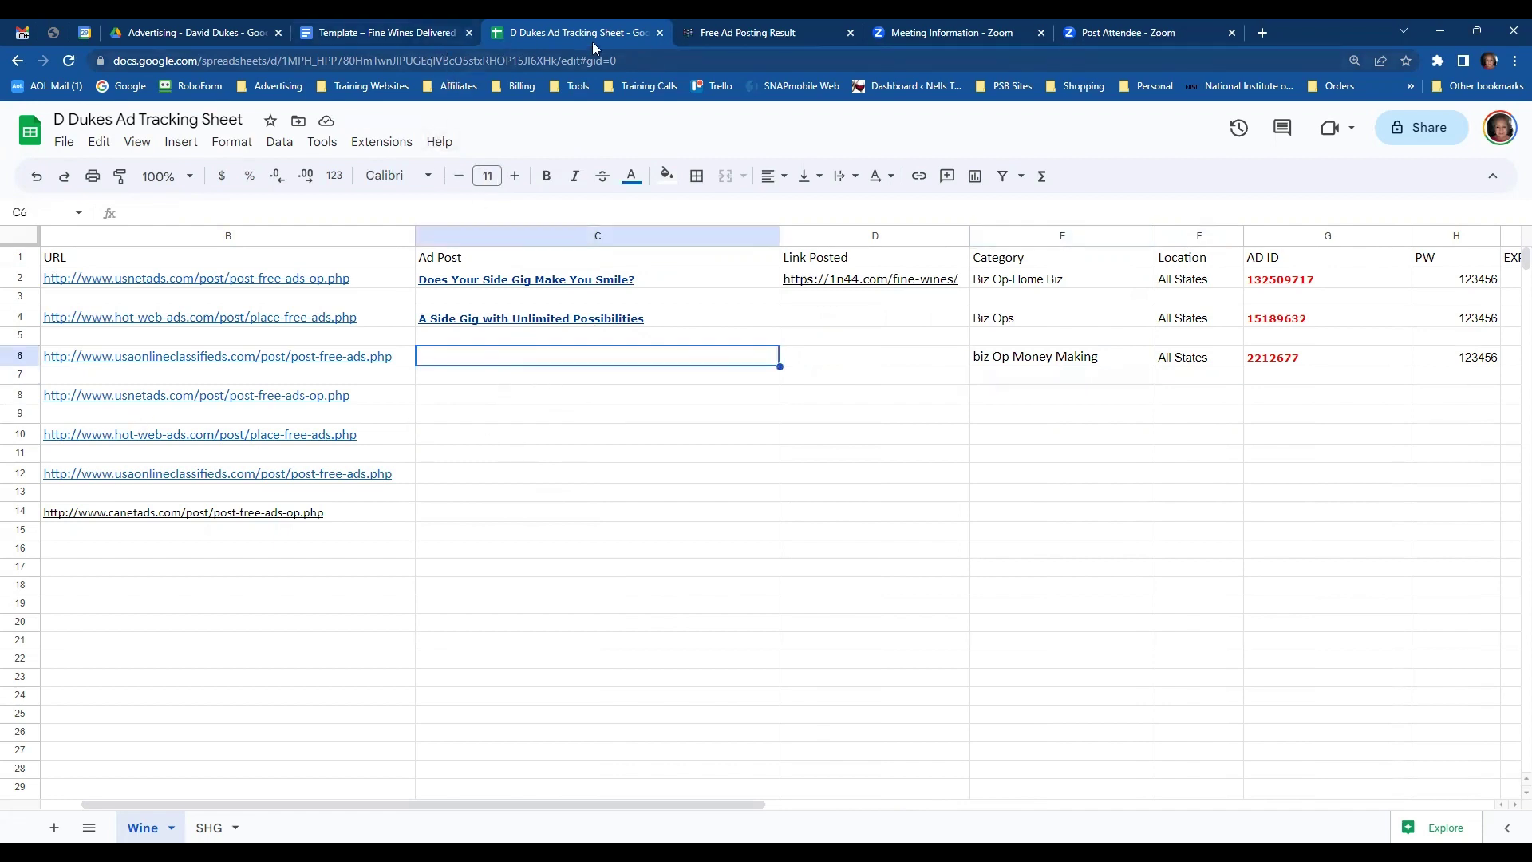
# - Copy the ad title 'You can Be Your Own Boss!' from the result page into C6
pyautogui.click(775, 35)
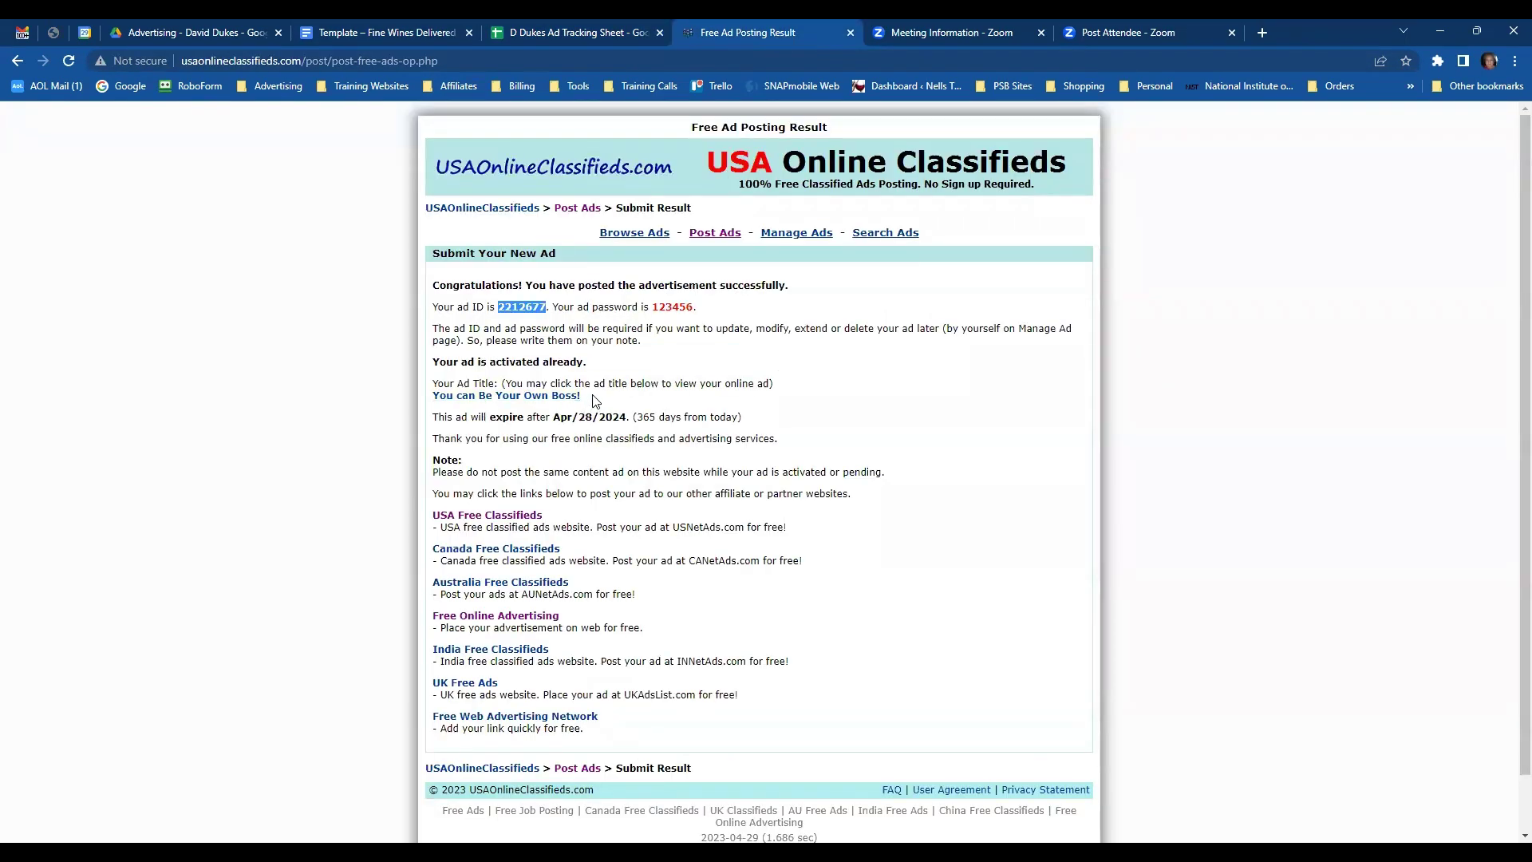
pyautogui.moveTo(594, 399); pyautogui.dragTo(427, 396)
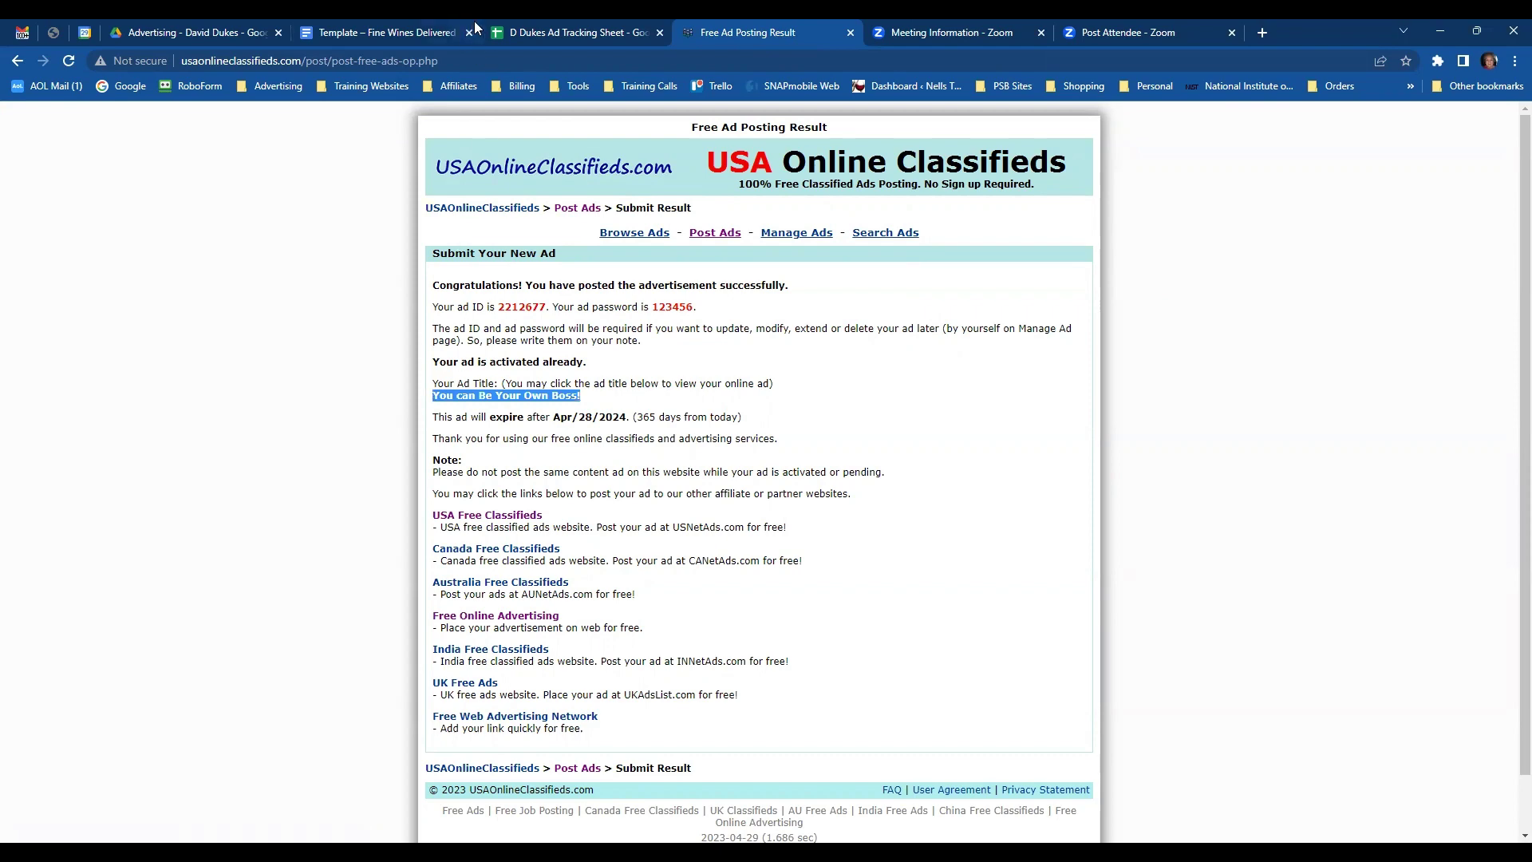
pyautogui.click(539, 35)
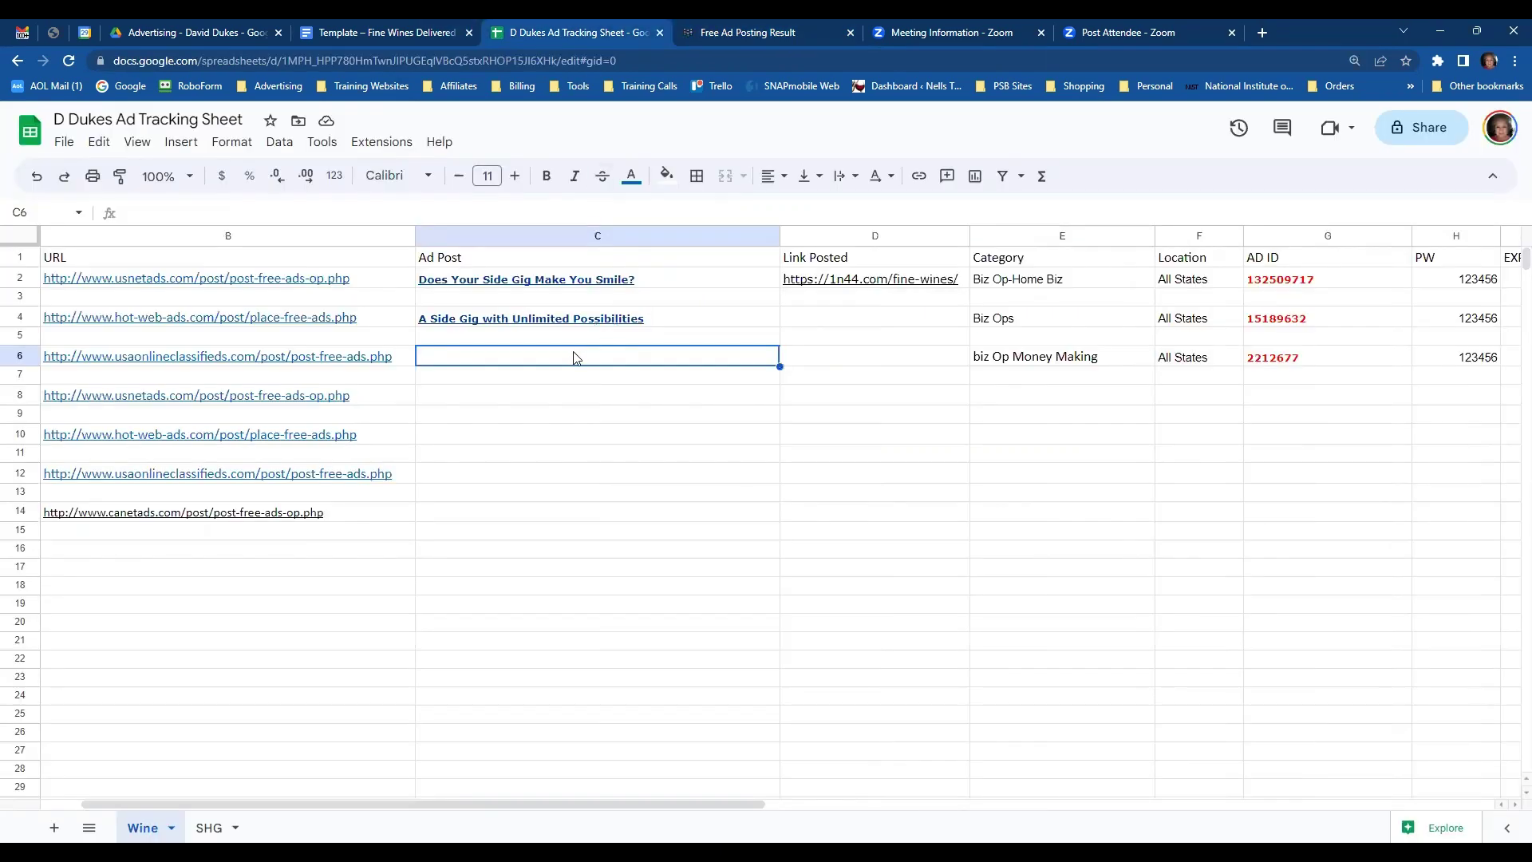
pyautogui.hotkey('ctrl', 'v')
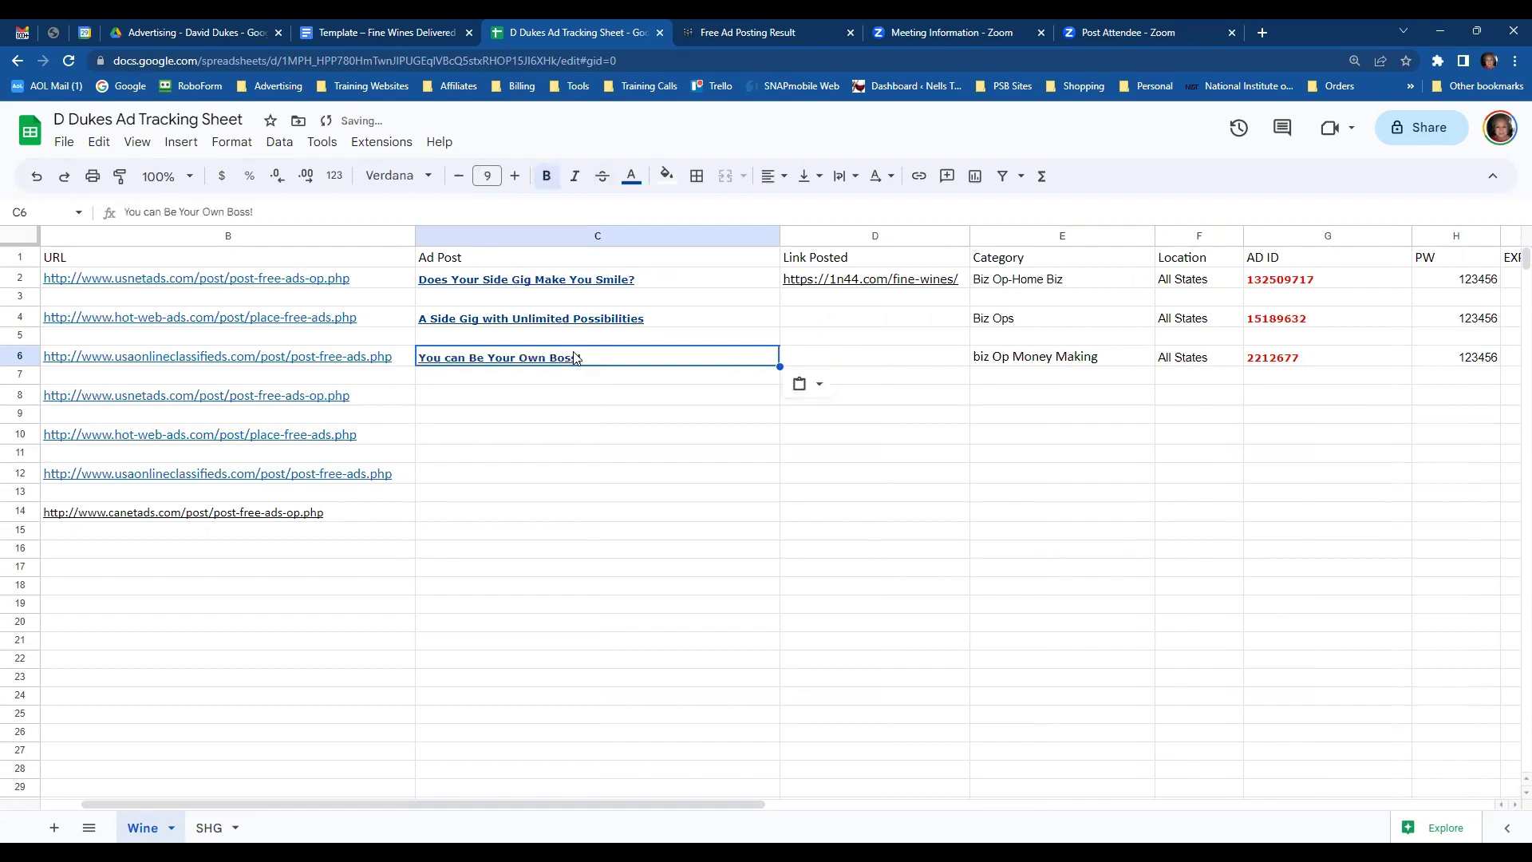
pyautogui.press('Down')
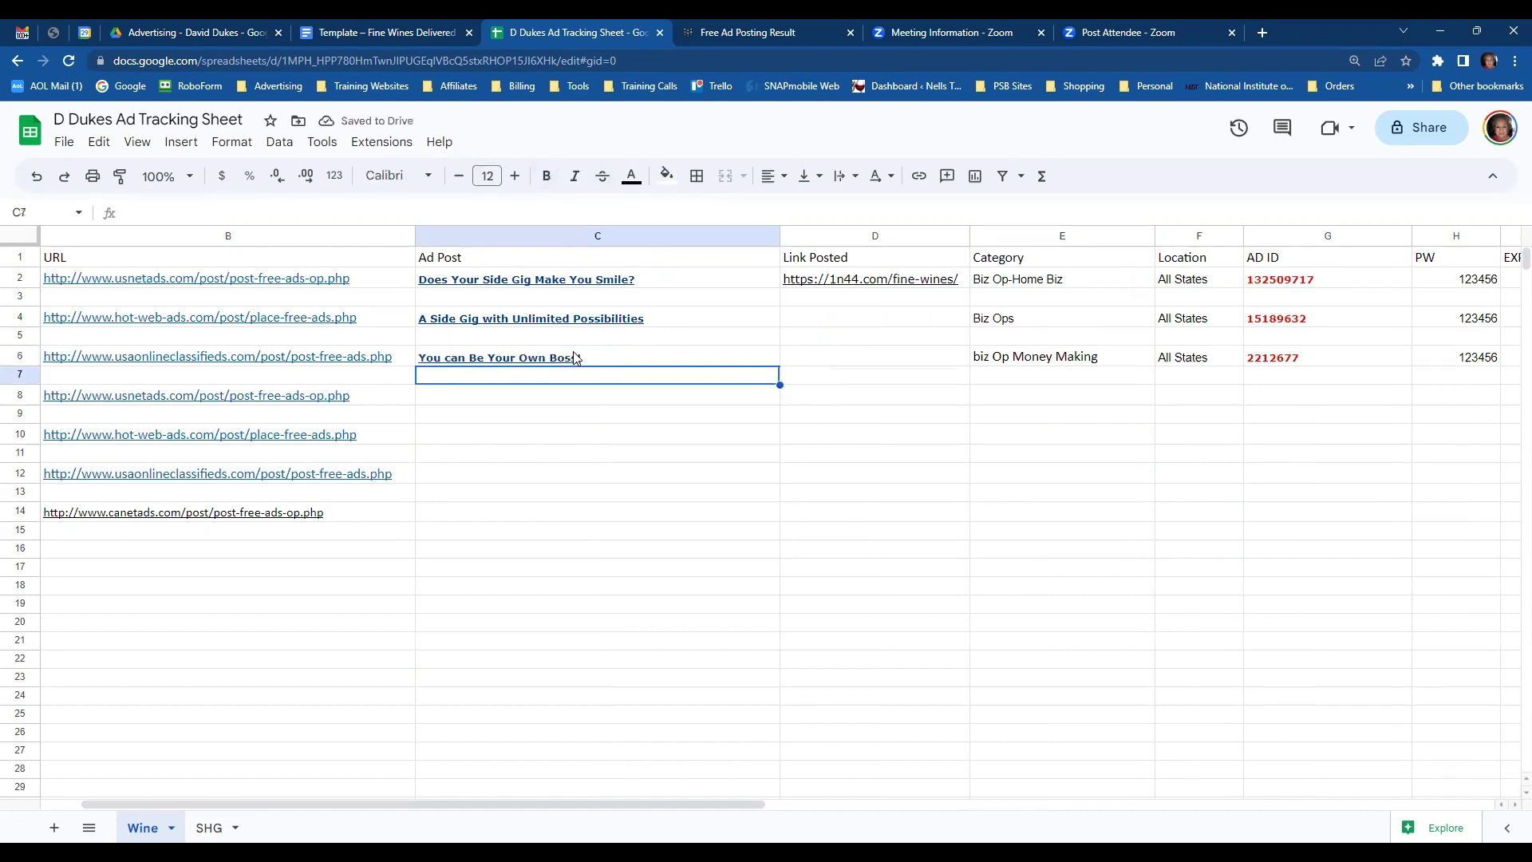
pyautogui.press('Left')
pyautogui.press('Left')
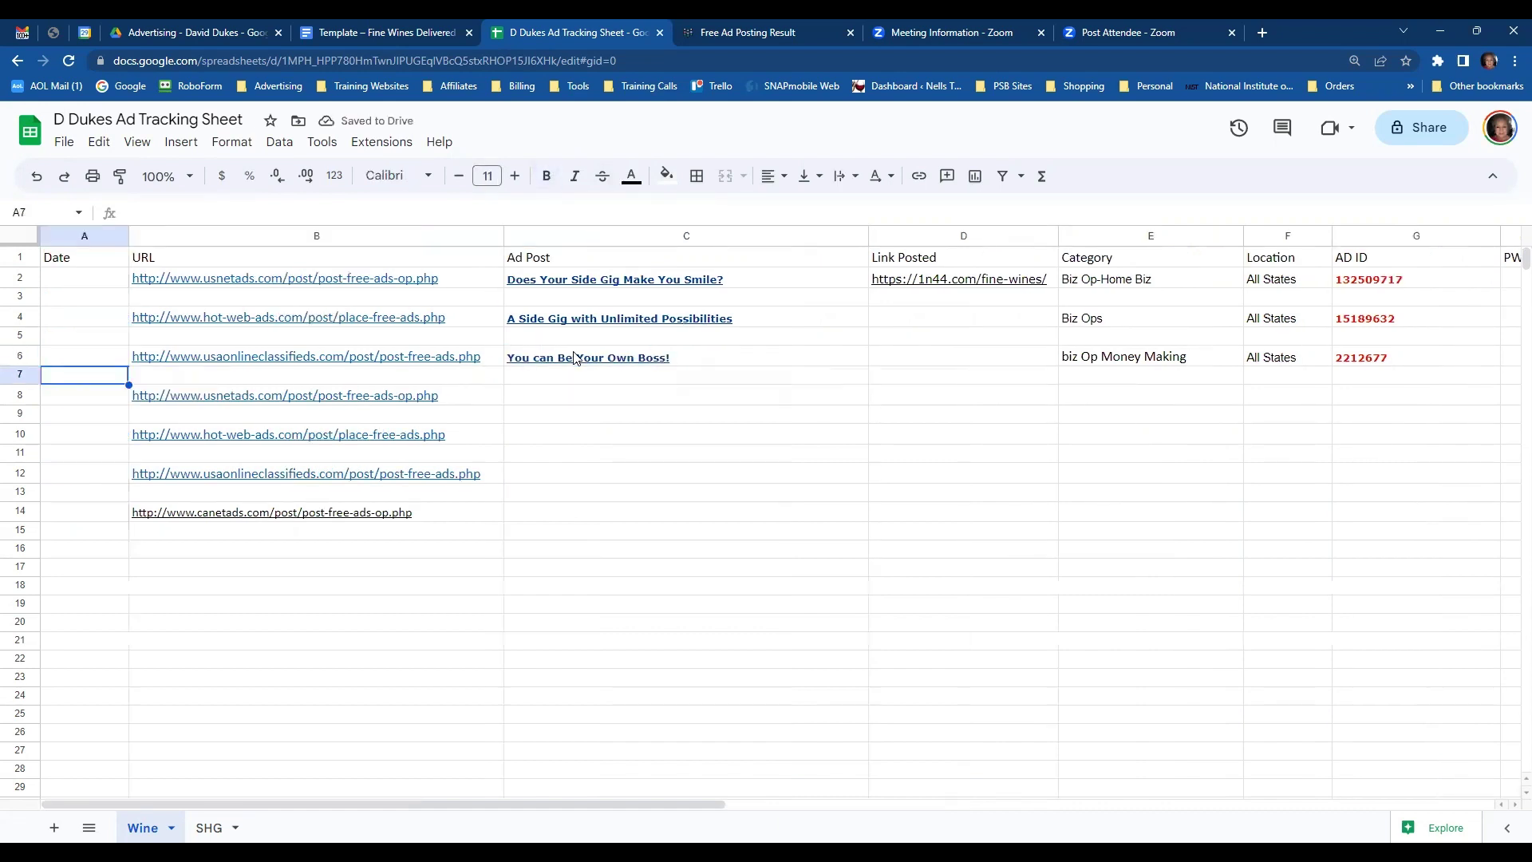
# - Enter dates 4/28/2023, 4/28/2023 and 4/29/2023 in the Date column for the three ads
pyautogui.click(111, 285)
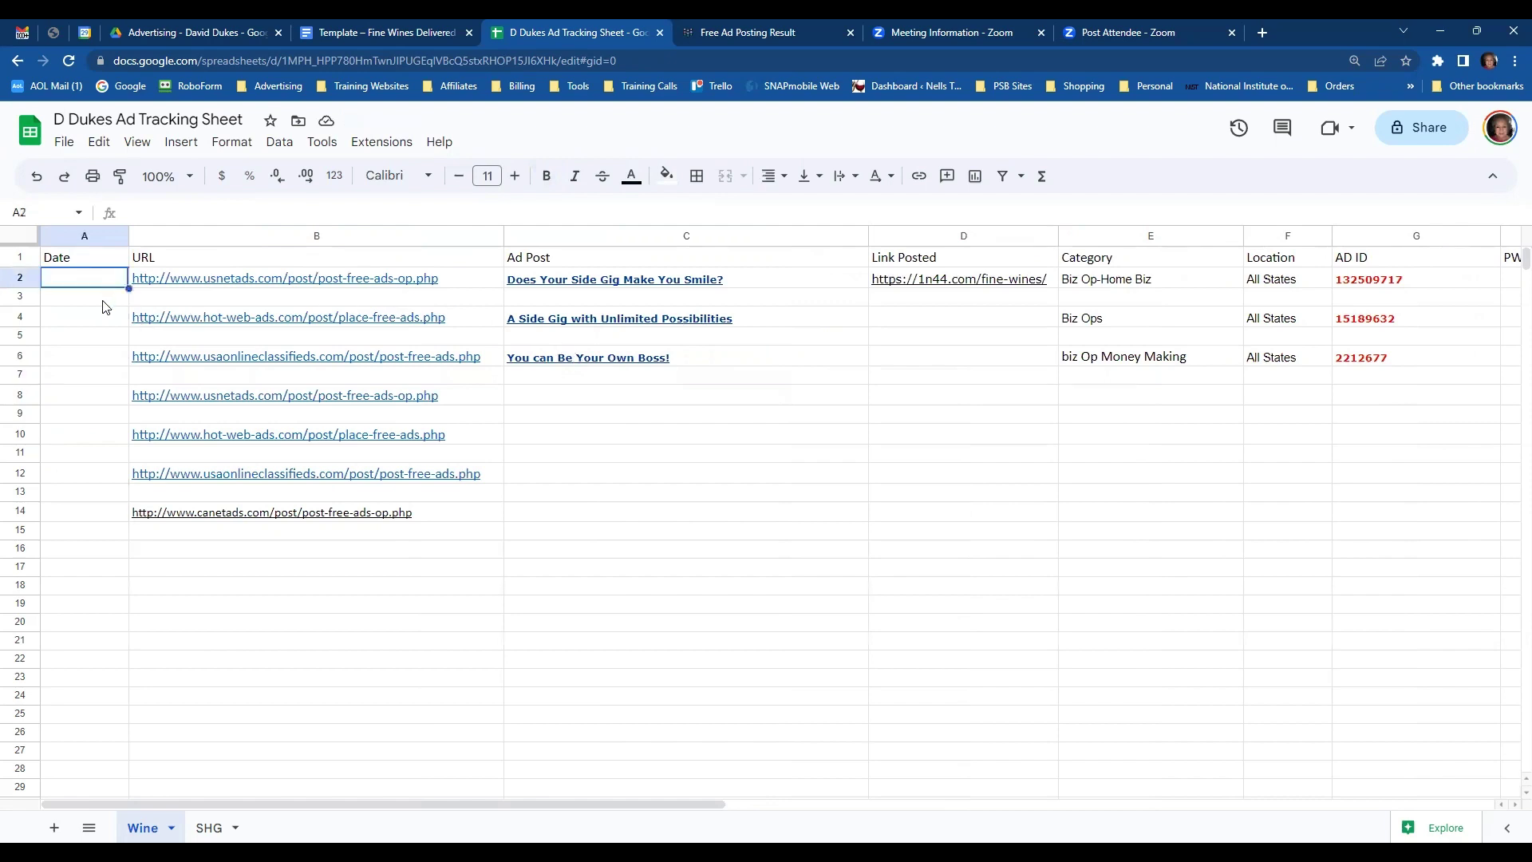
pyautogui.write('4/28')
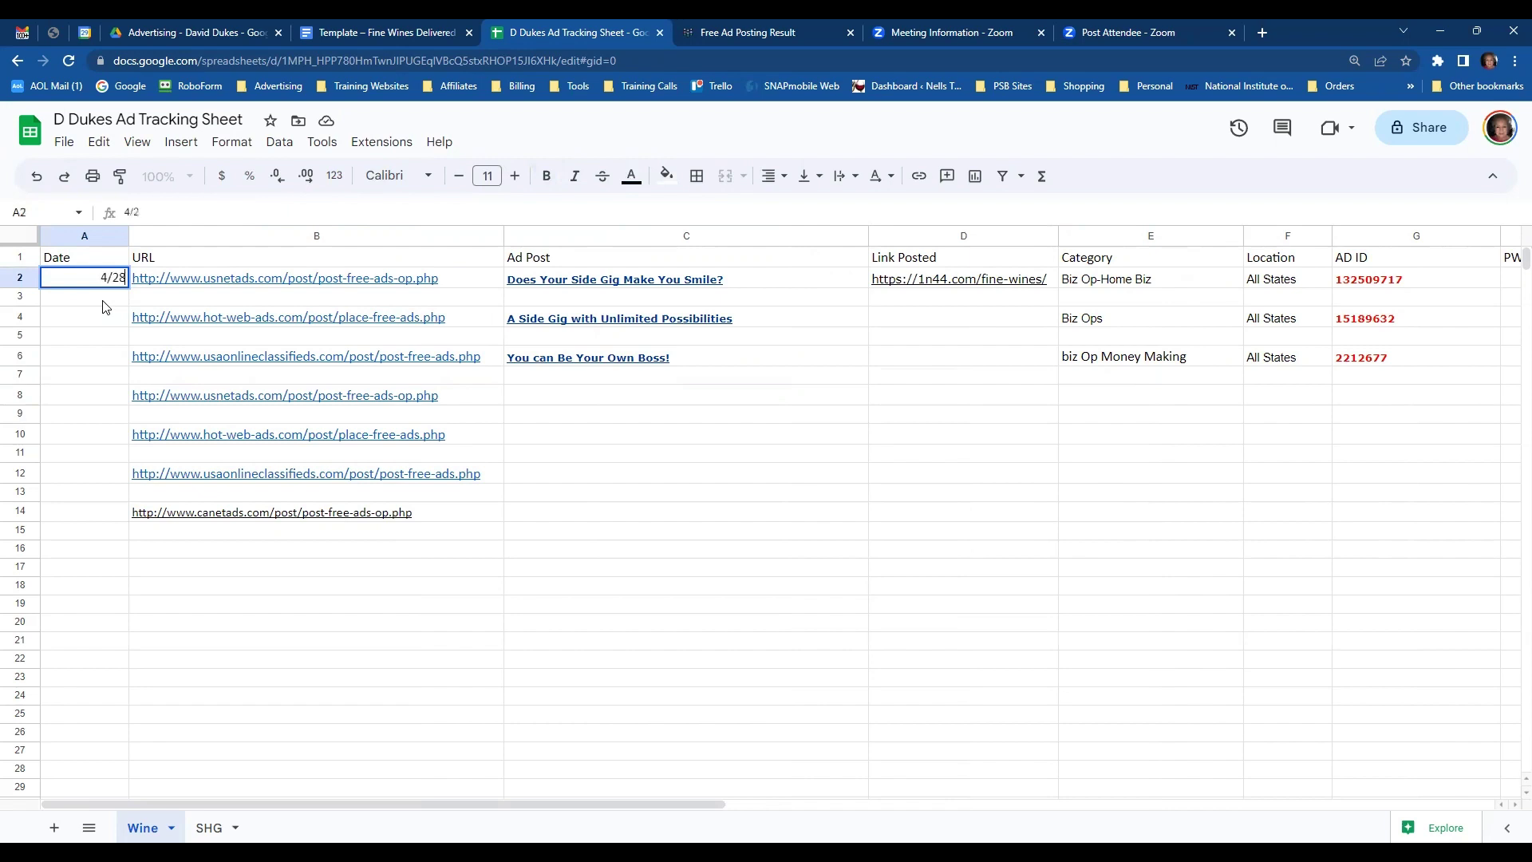
pyautogui.write('/2023')
pyautogui.press('Return')
pyautogui.press('Down')
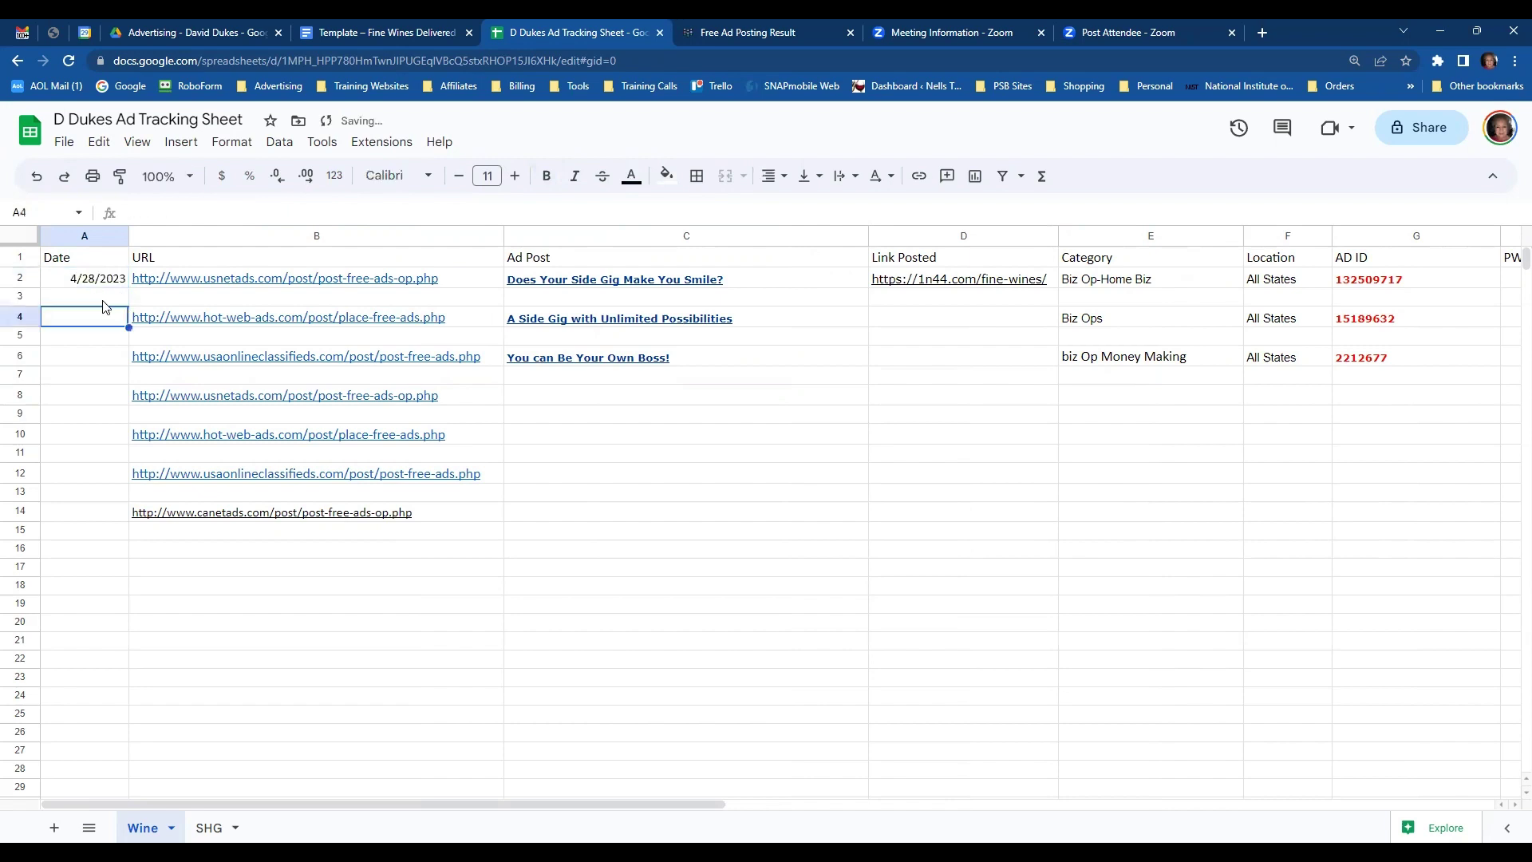
pyautogui.write('4/28/2023')
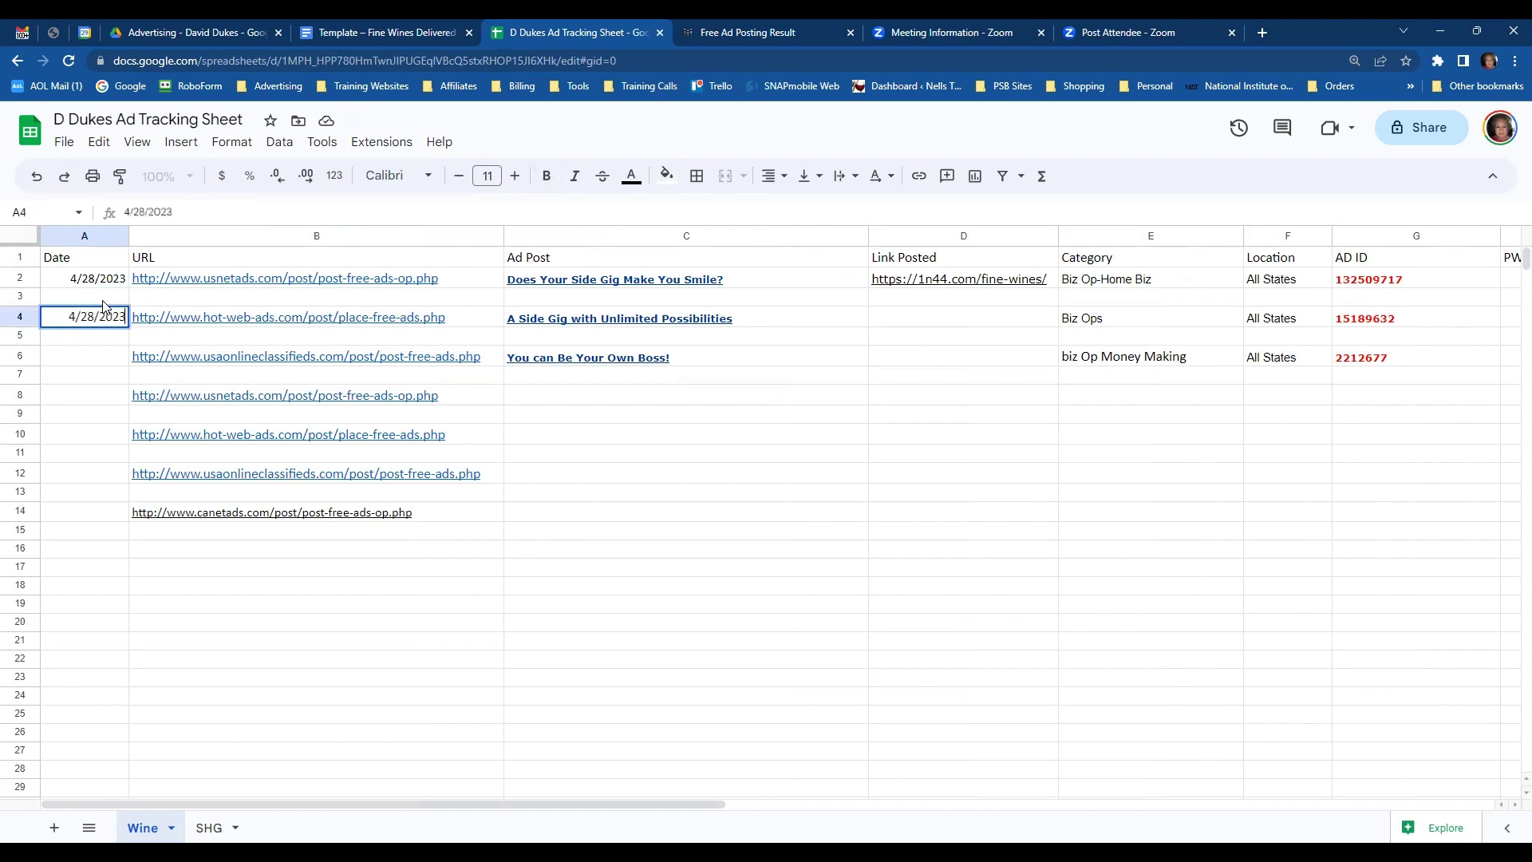
pyautogui.press('Return')
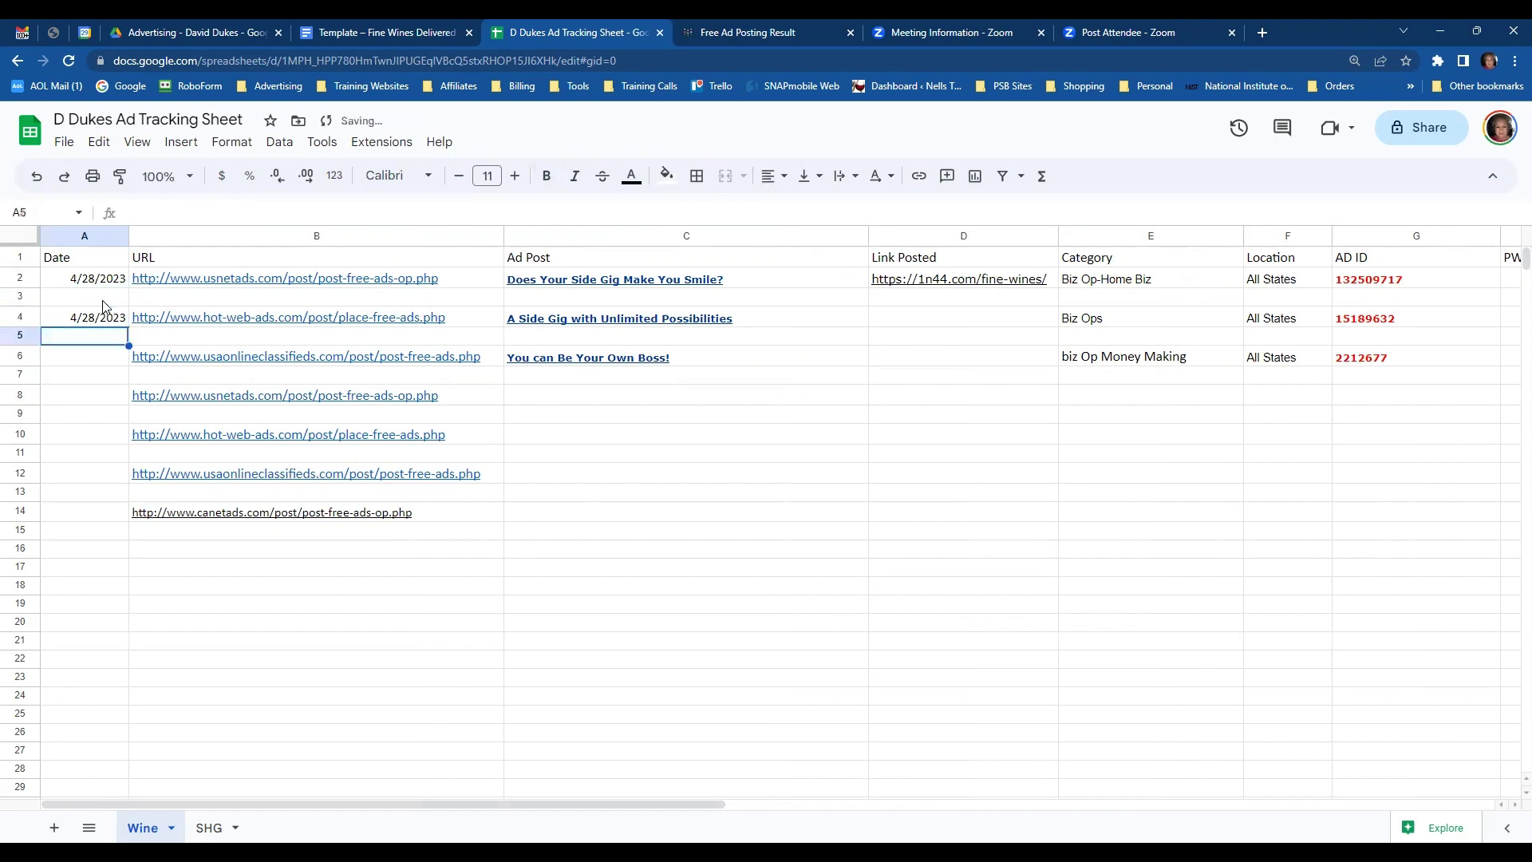
pyautogui.press('Down')
pyautogui.write('4')
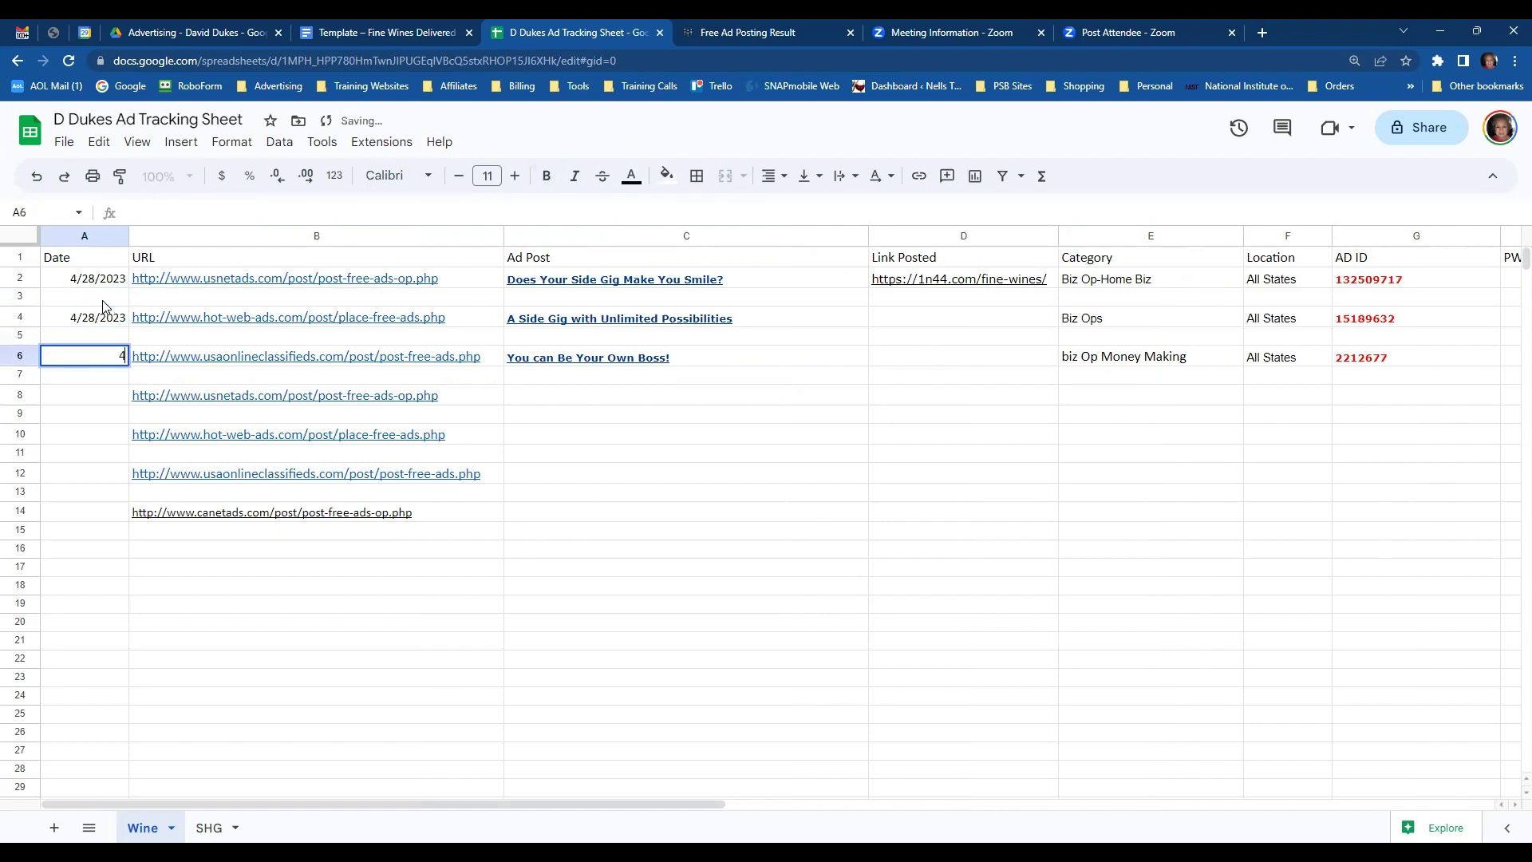
pyautogui.write('/29/2023')
pyautogui.press('Return')
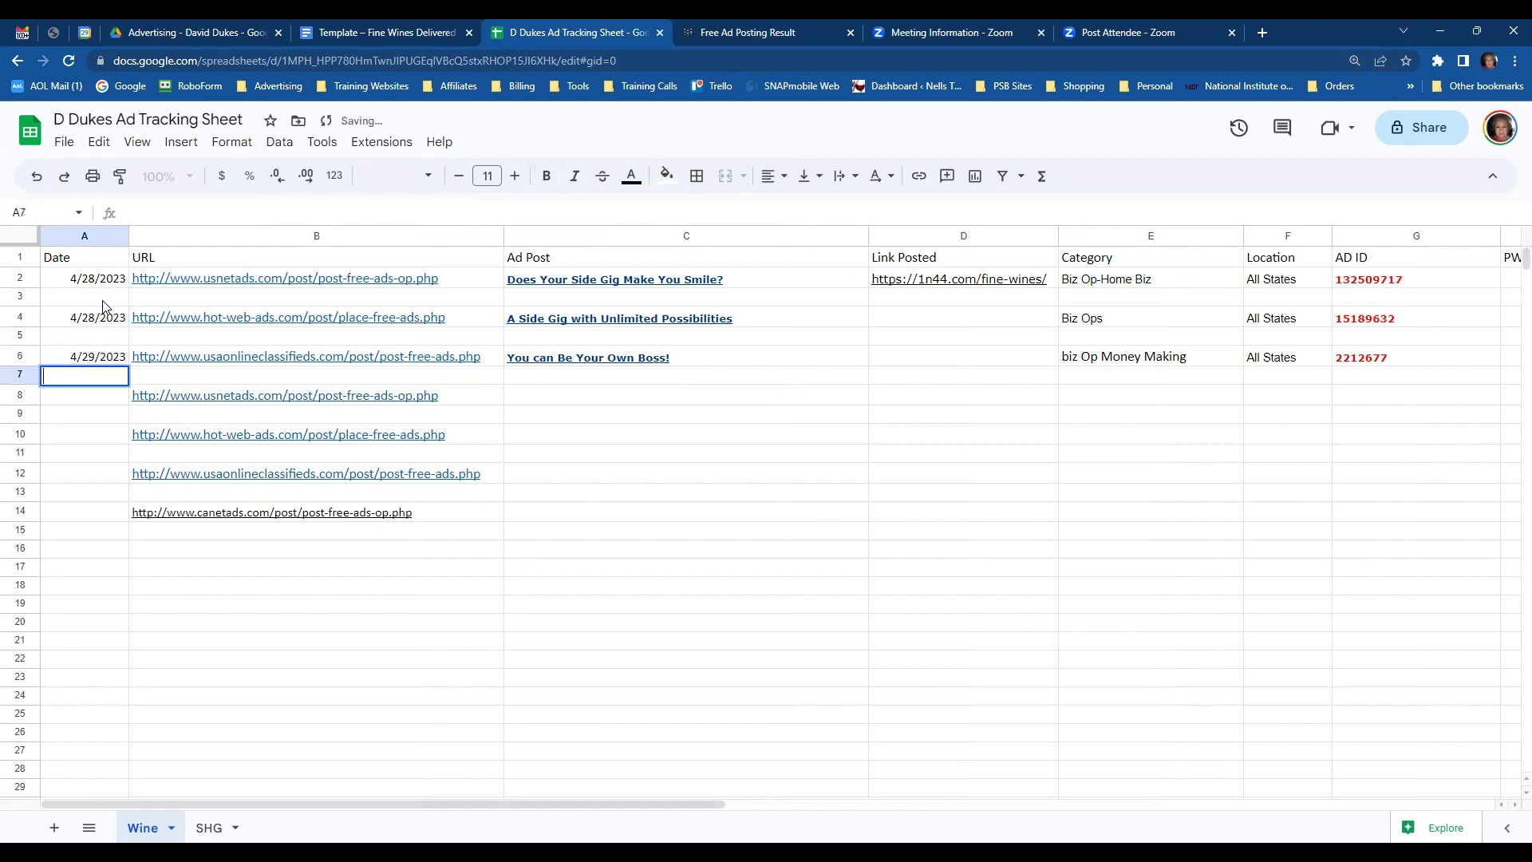
# - Open the live listing for ad 2212677 'You can Be Your Own Boss!' and scroll through it
pyautogui.click(756, 35)
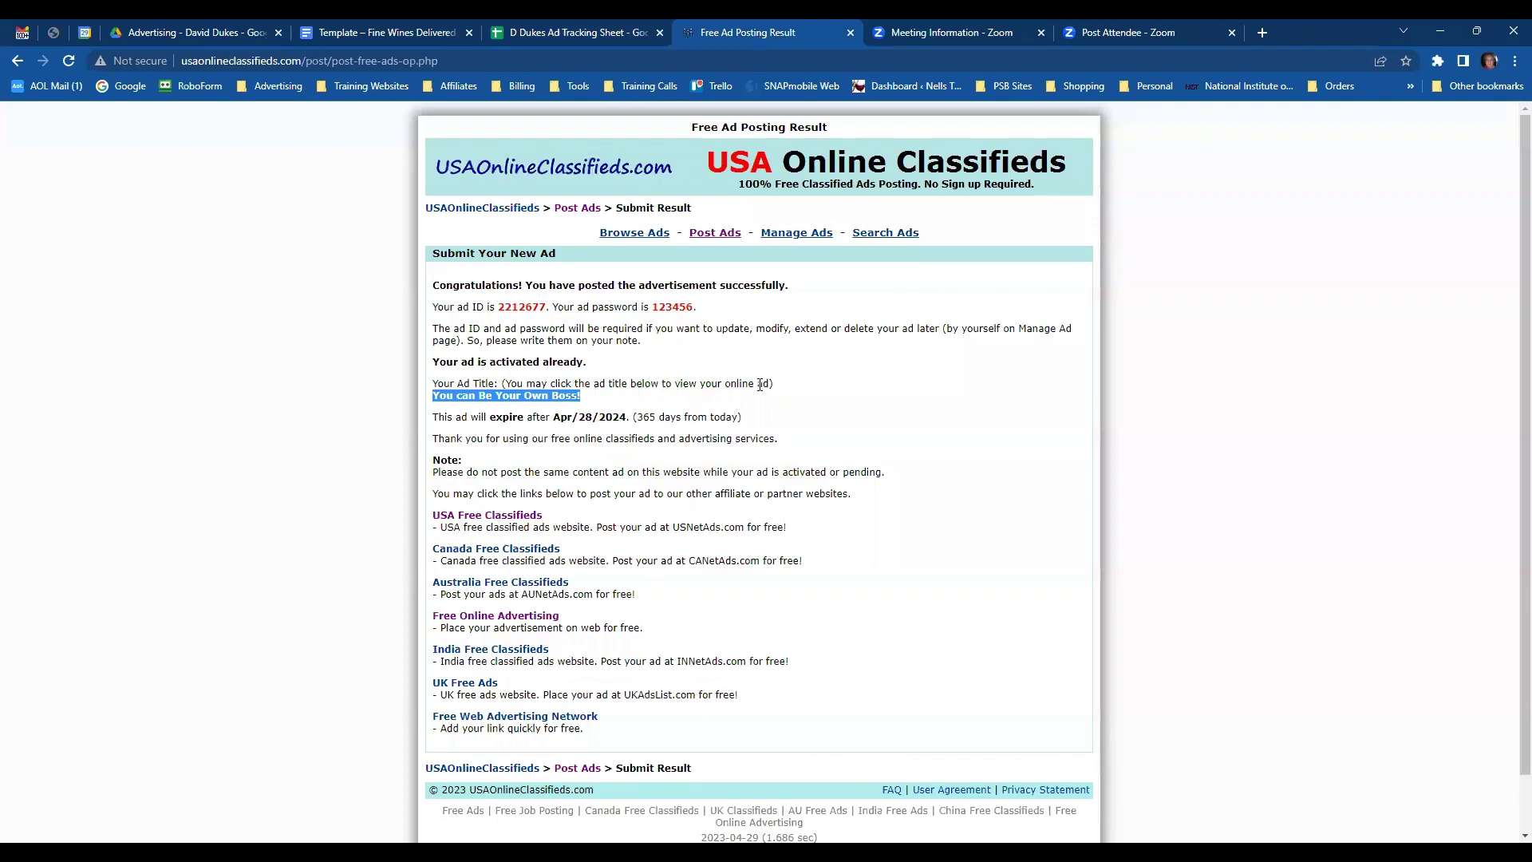
pyautogui.click(492, 397)
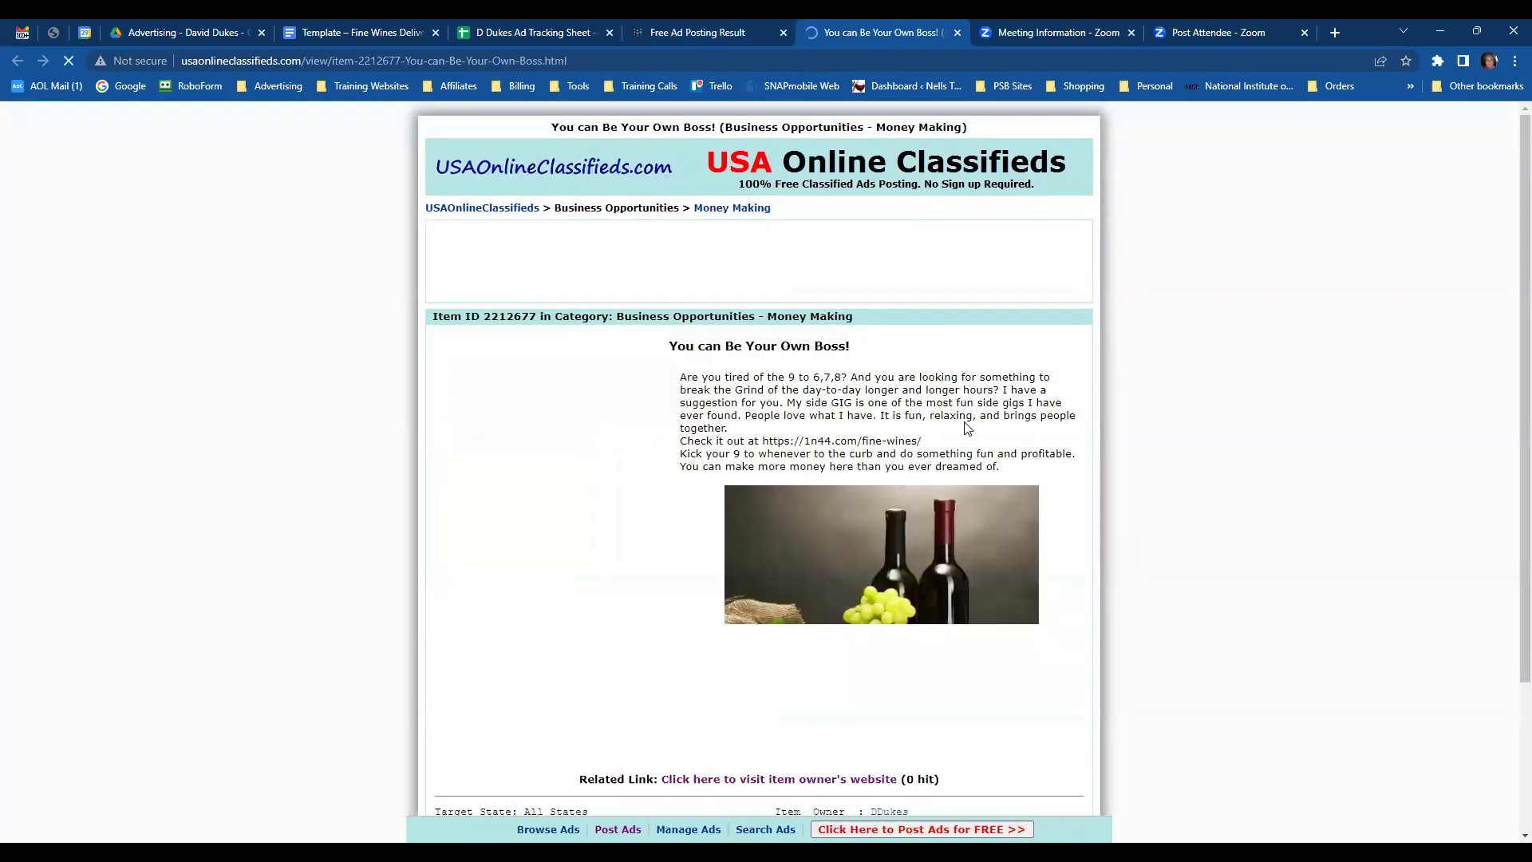
pyautogui.scroll(-3, 932, 443)
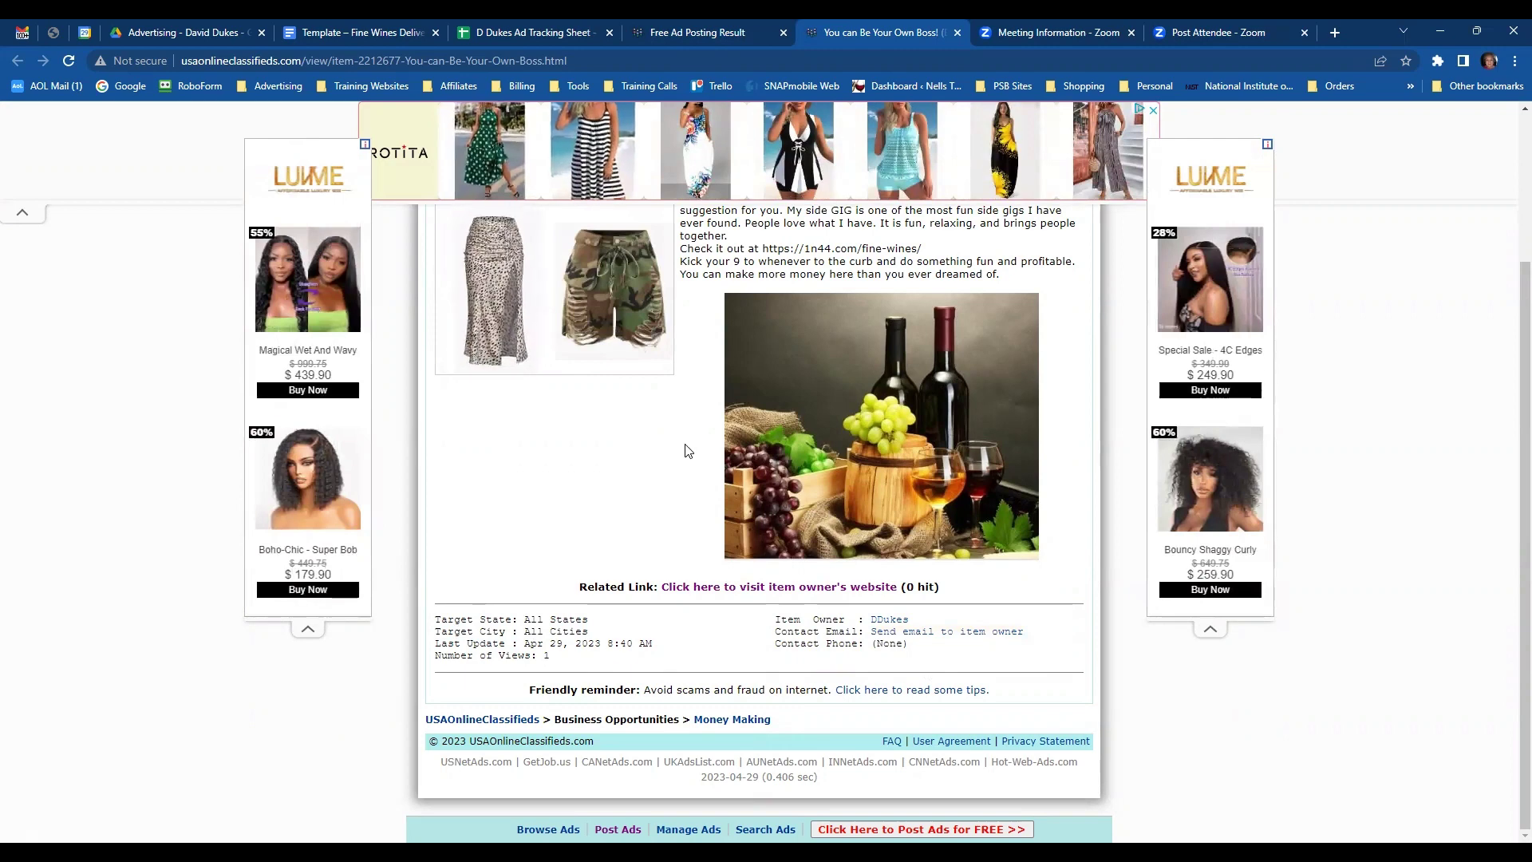
pyautogui.scroll(3, 691, 453)
pyautogui.scroll(-1, 685, 451)
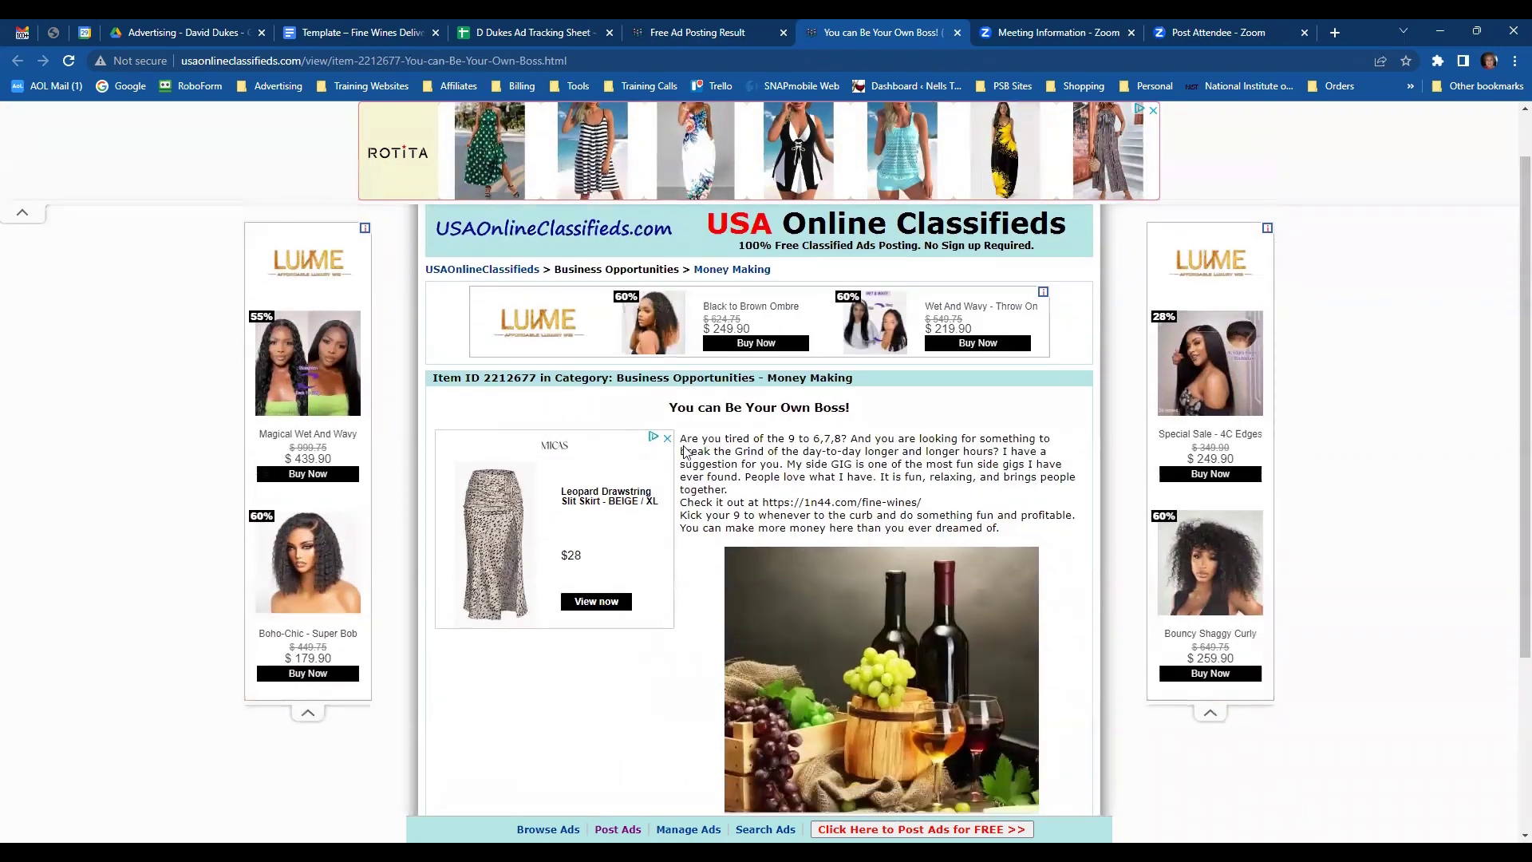
pyautogui.scroll(-2, 595, 694)
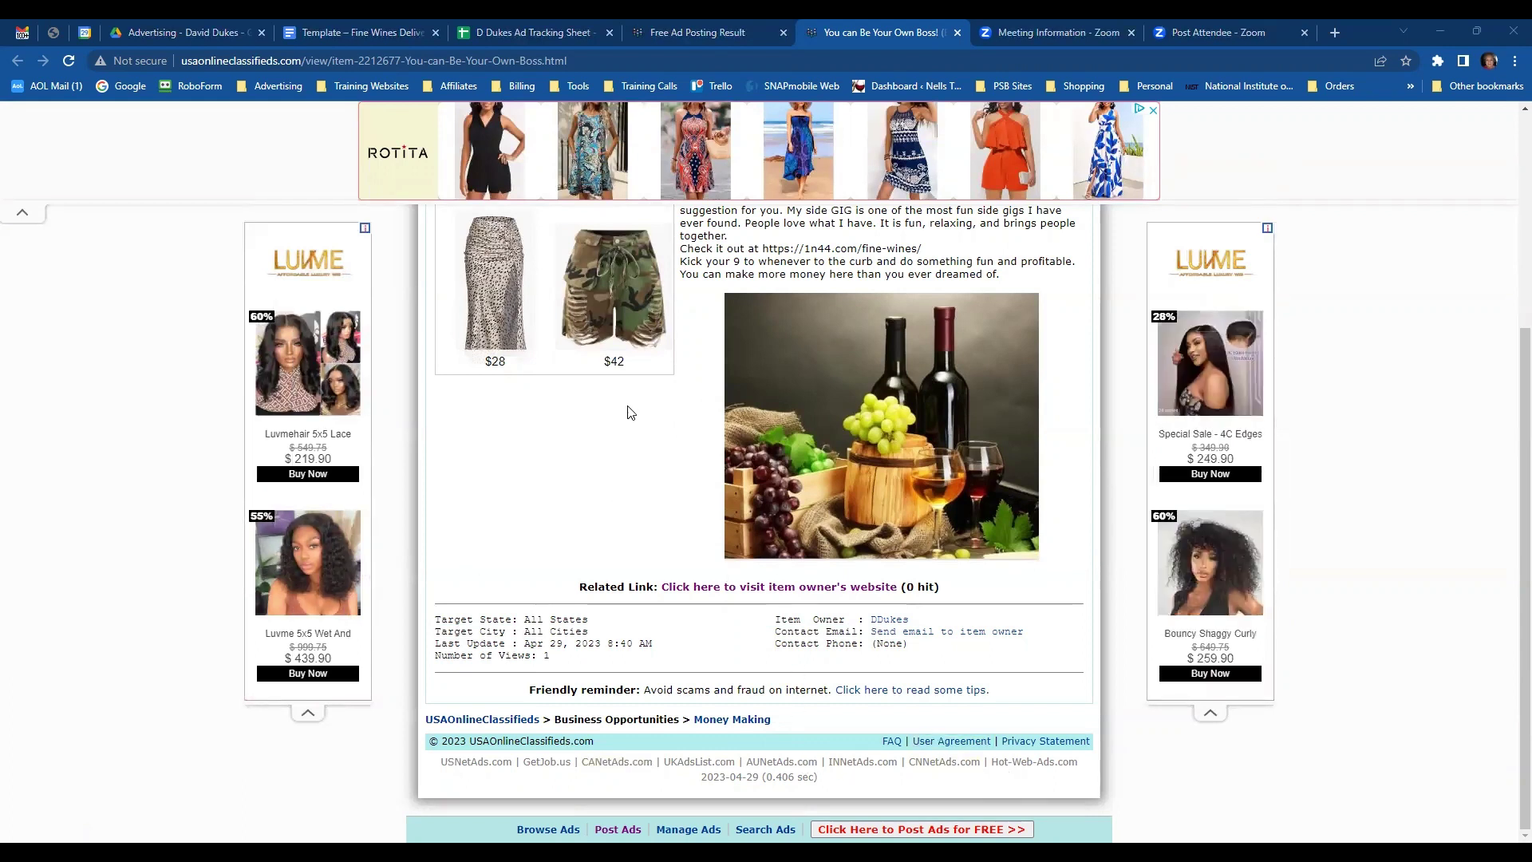
pyautogui.scroll(2, 630, 413)
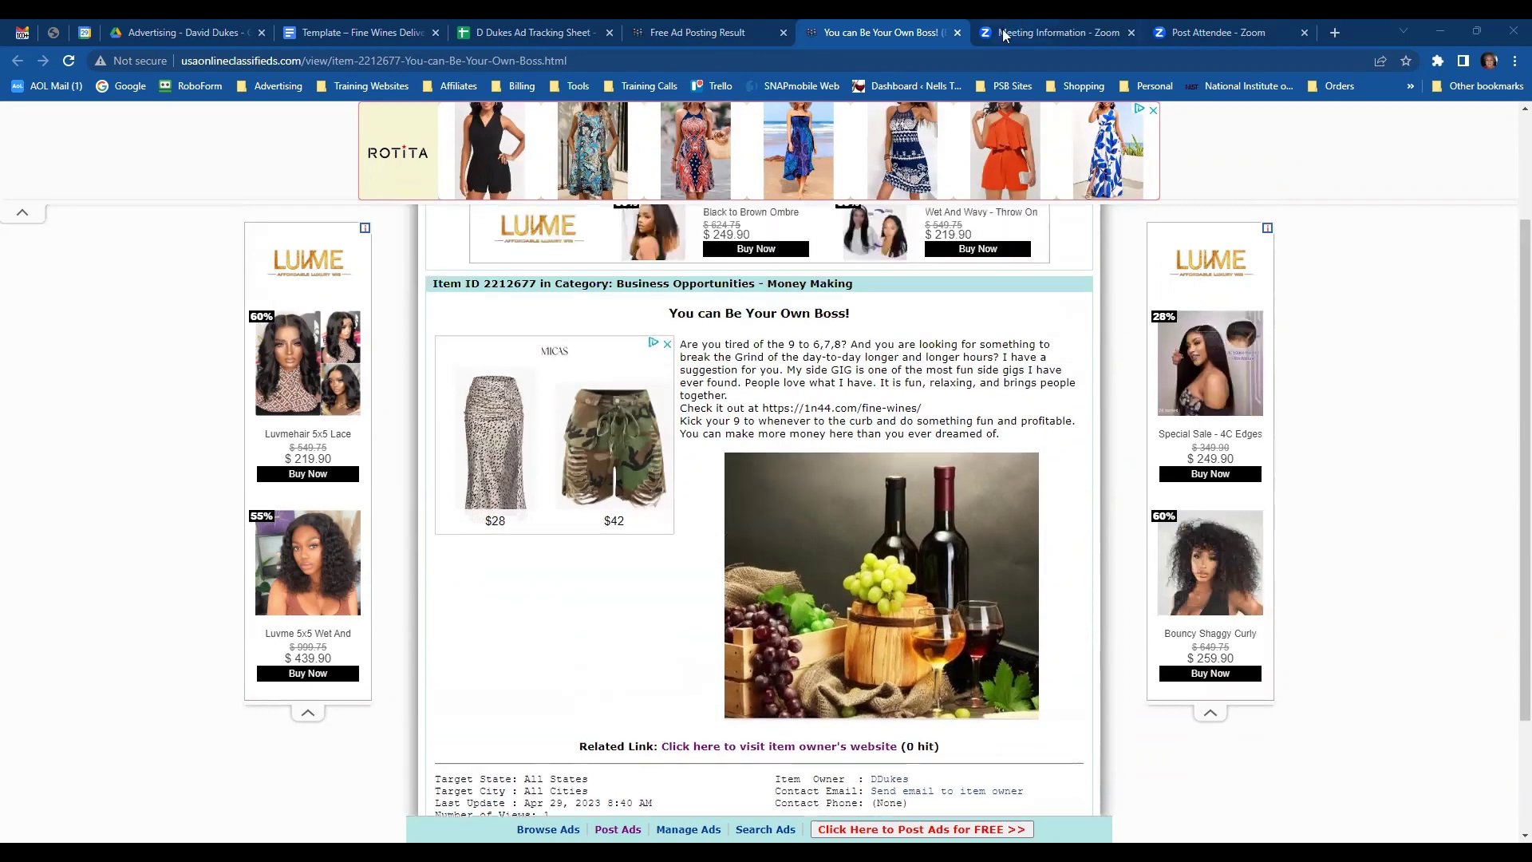
# - Close the listing and confirmation pages and pin the Meeting Information and Post Attendee tabs
pyautogui.click(956, 33)
pyautogui.rightClick(903, 29)
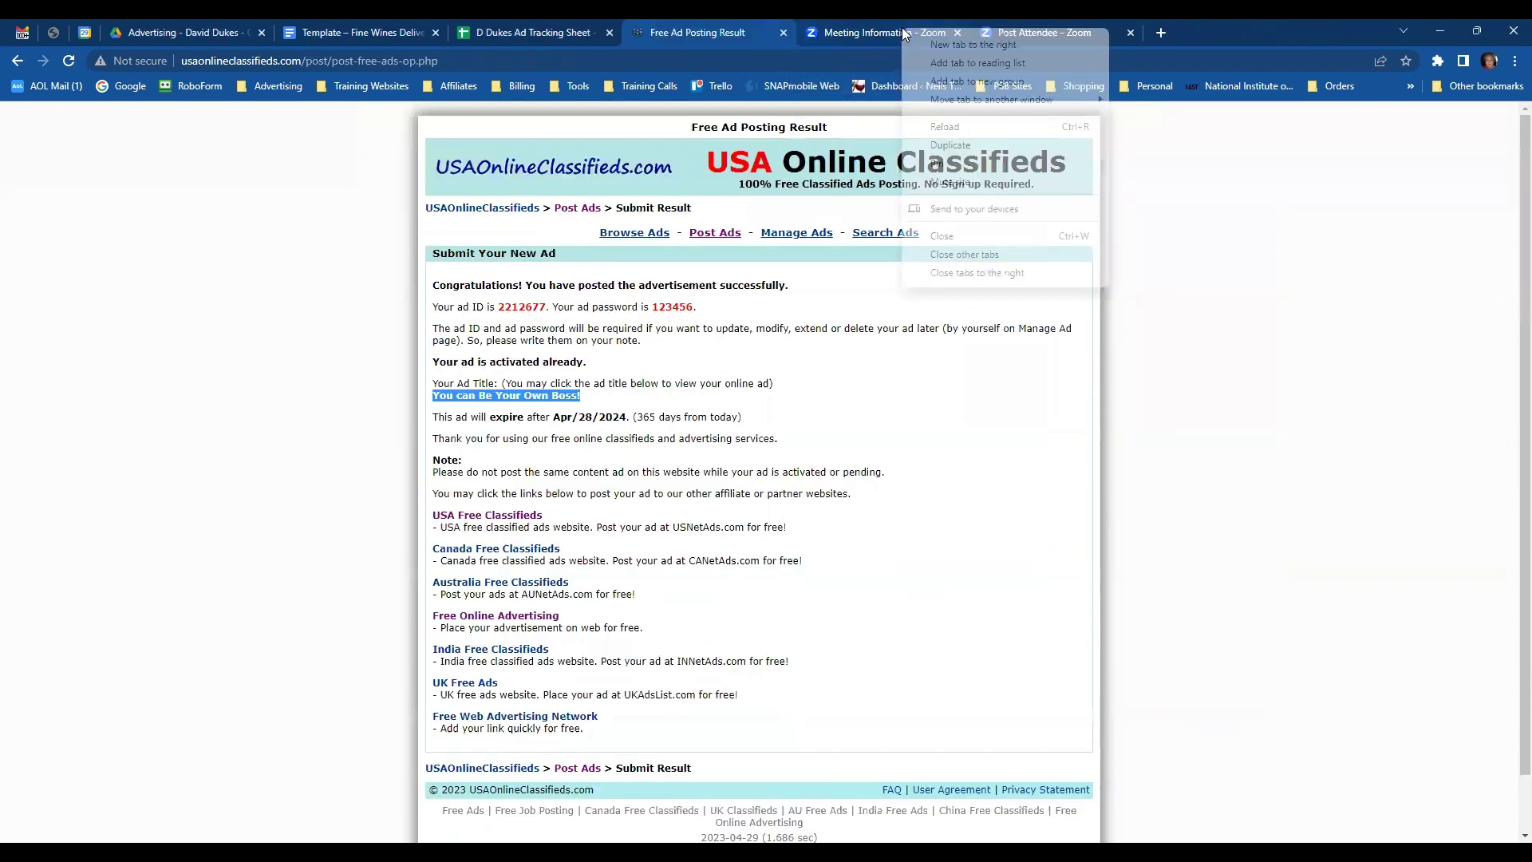
pyautogui.click(948, 163)
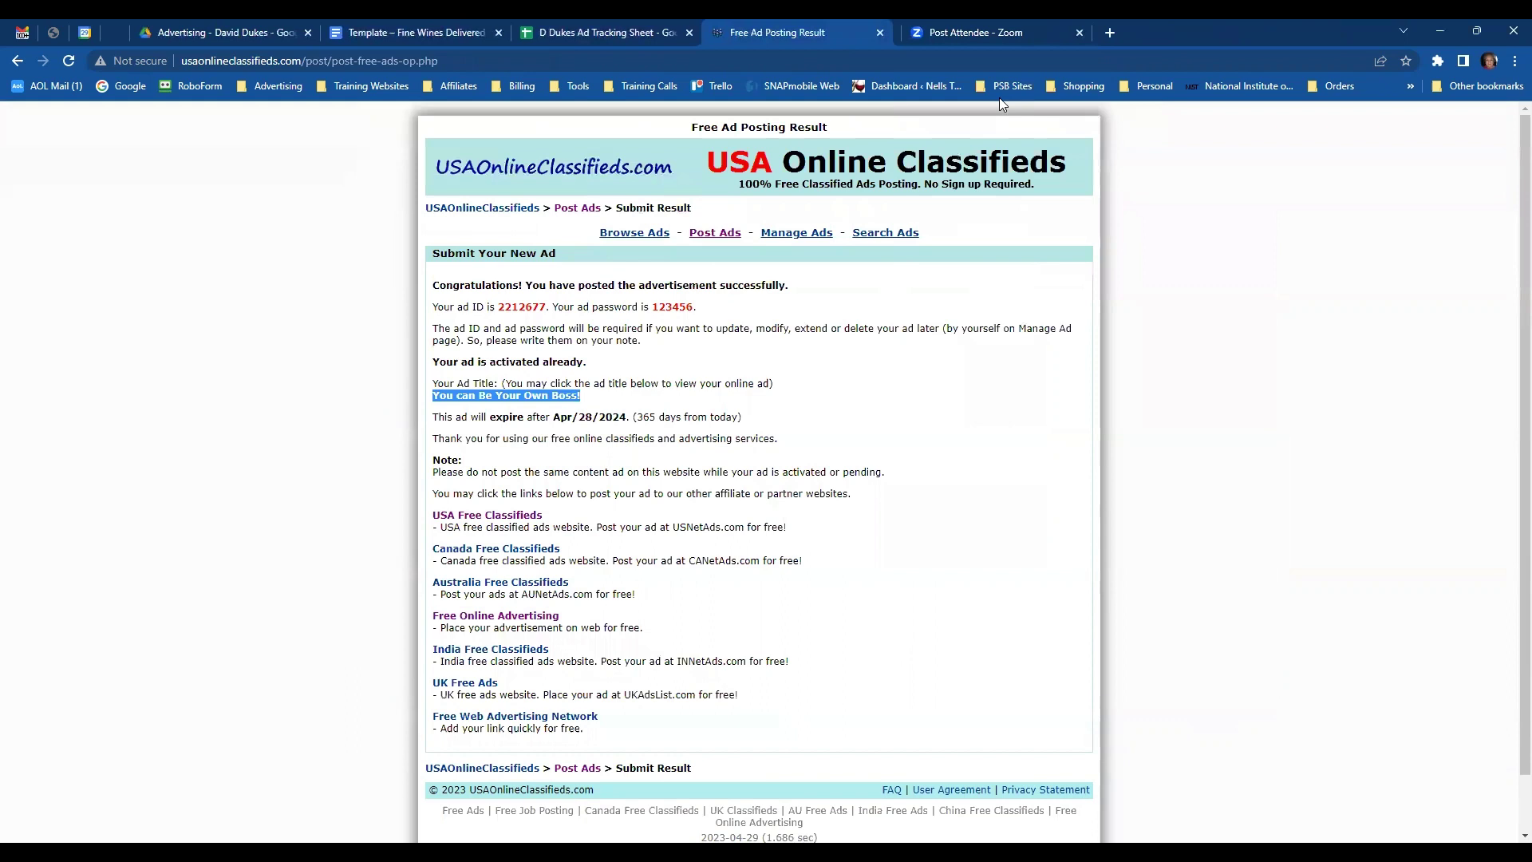
pyautogui.rightClick(994, 29)
pyautogui.click(1034, 163)
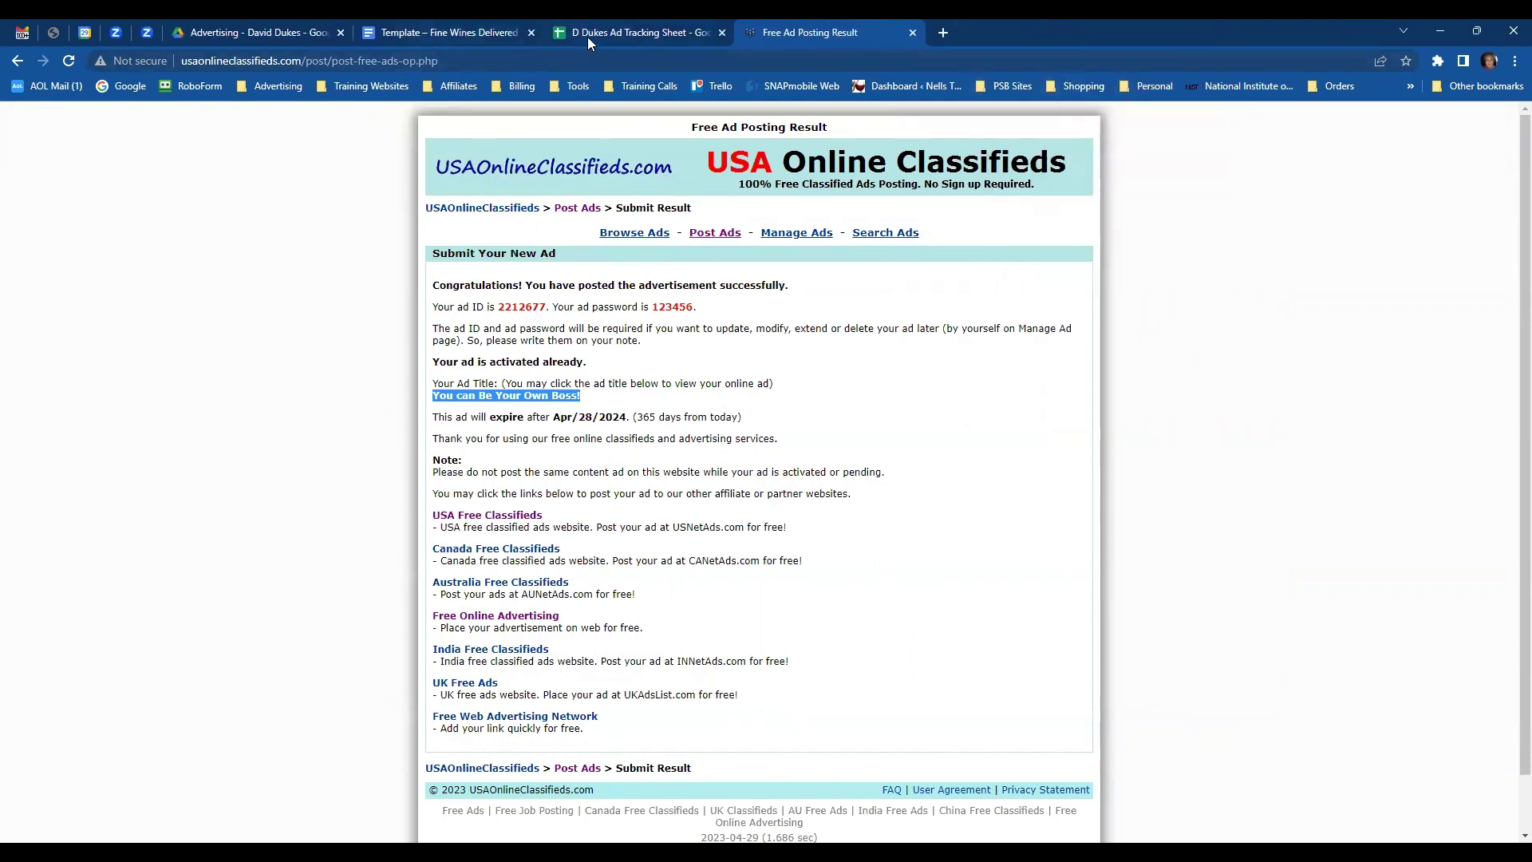
pyautogui.click(914, 33)
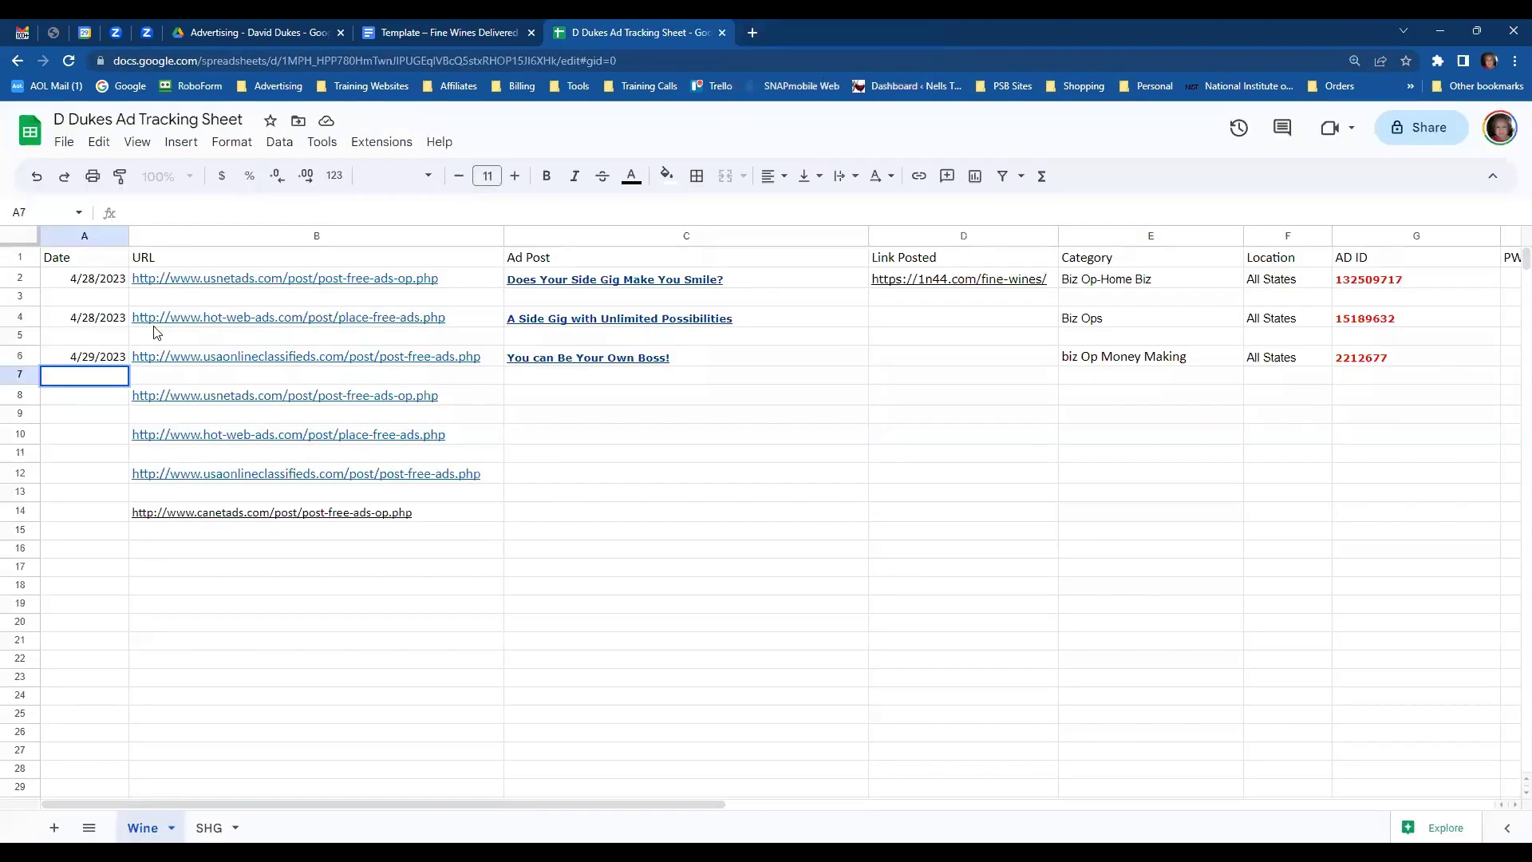
# - Open the USNetAds posting form from row 8's link, then return to the tracking sheet
pyautogui.moveTo(292, 403)
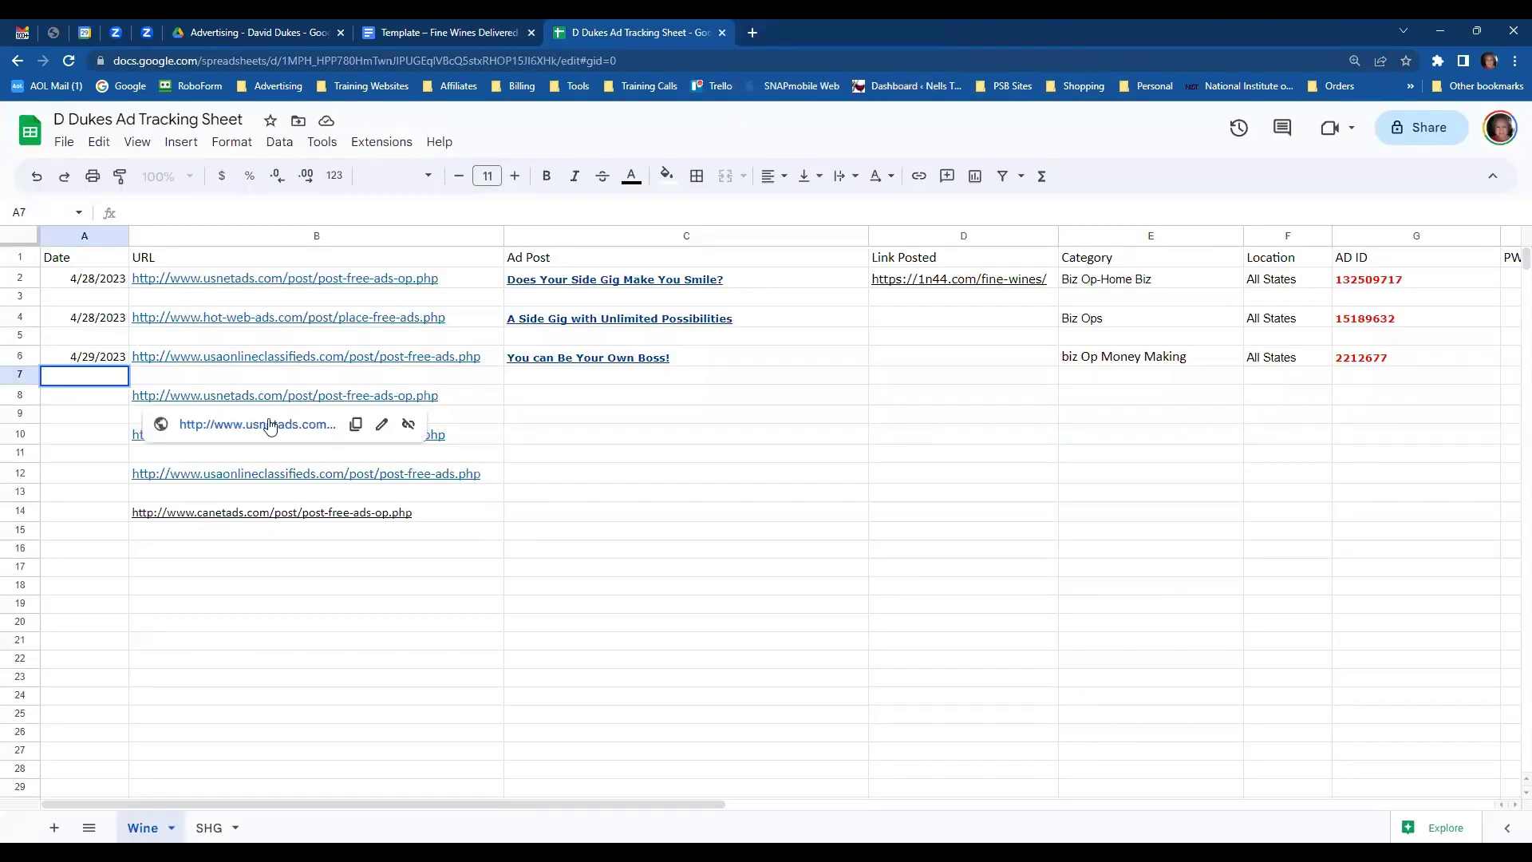
pyautogui.click(271, 425)
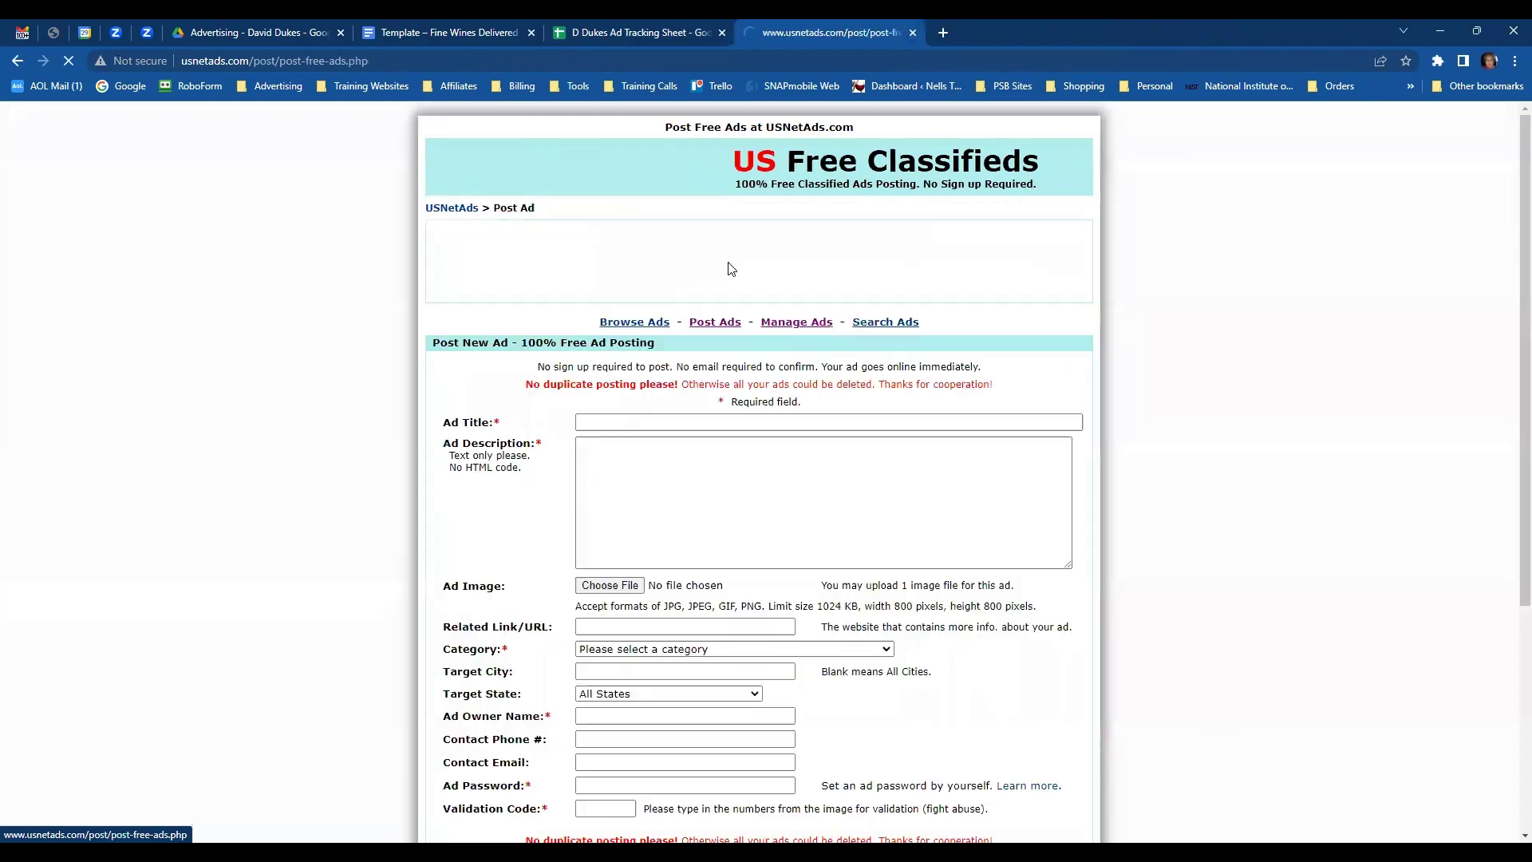
pyautogui.click(598, 36)
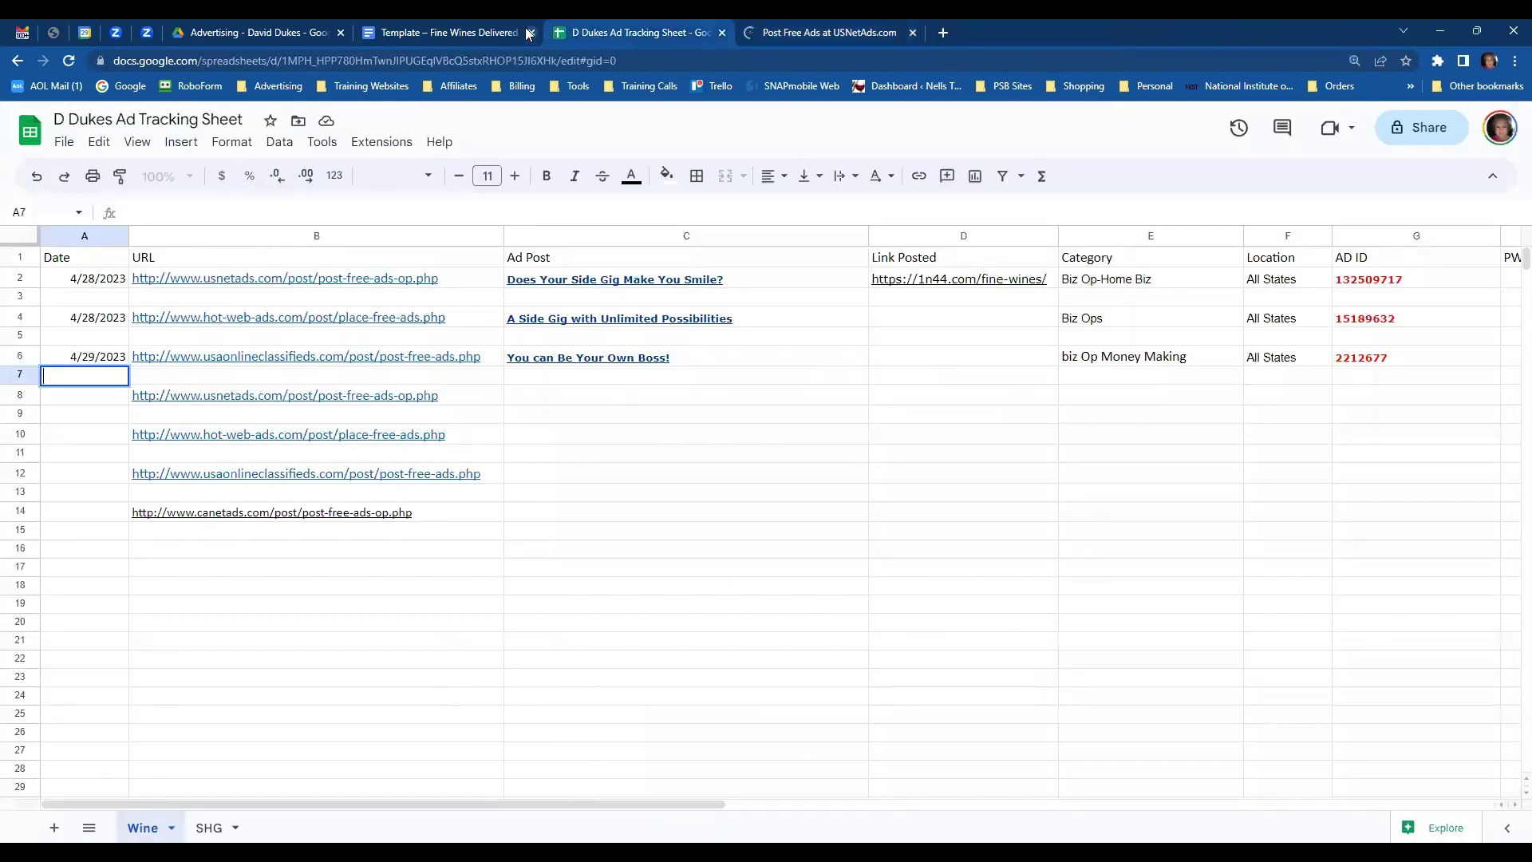
# - Copy the headline '1,2,3 Get Your Wine for FREE' from the template into Ad Title
pyautogui.click(493, 35)
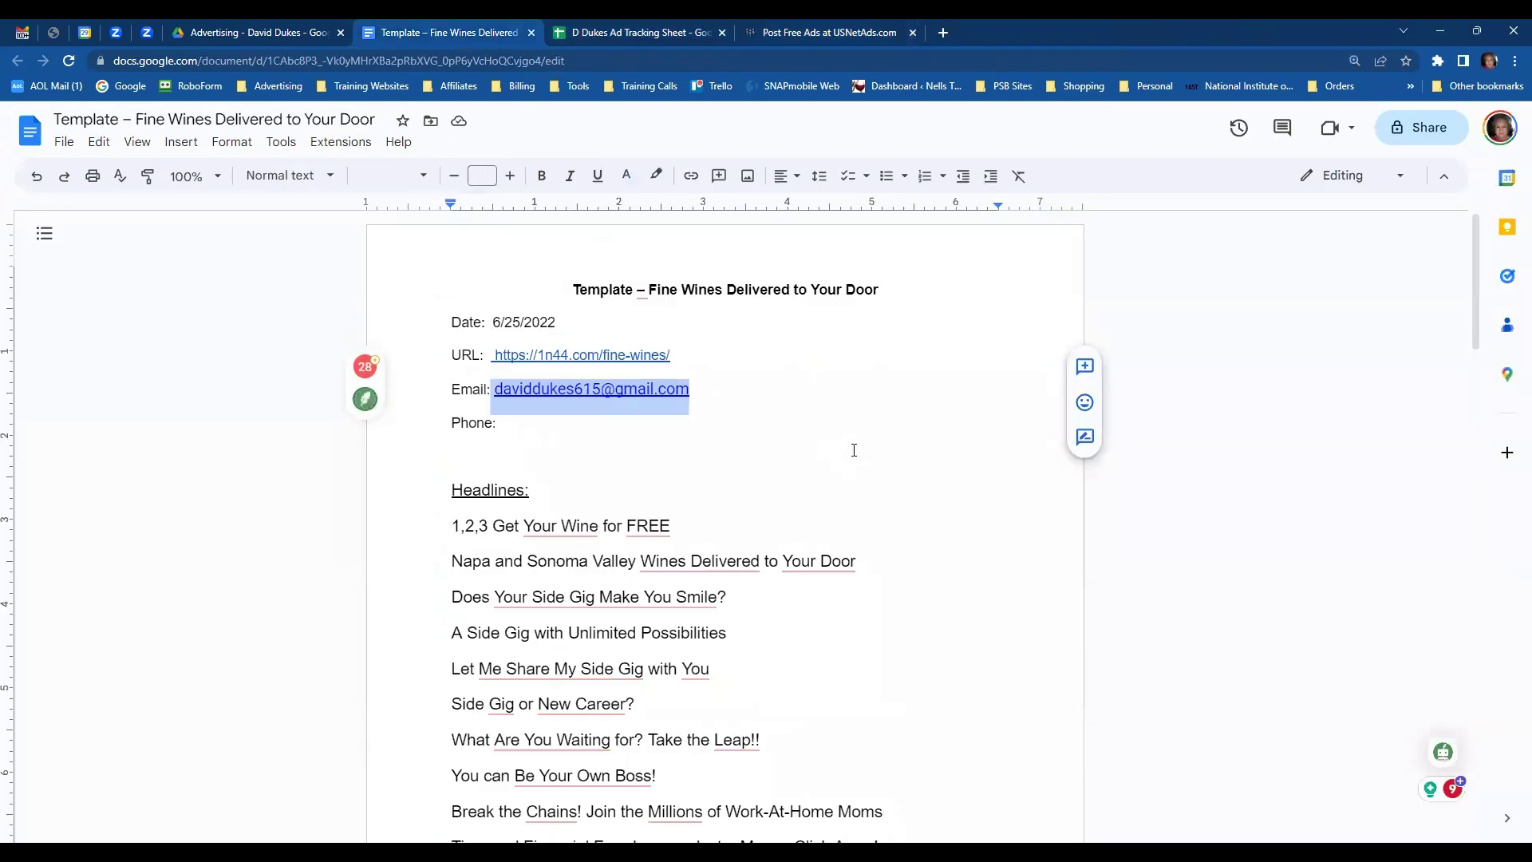
pyautogui.scroll(-2, 854, 450)
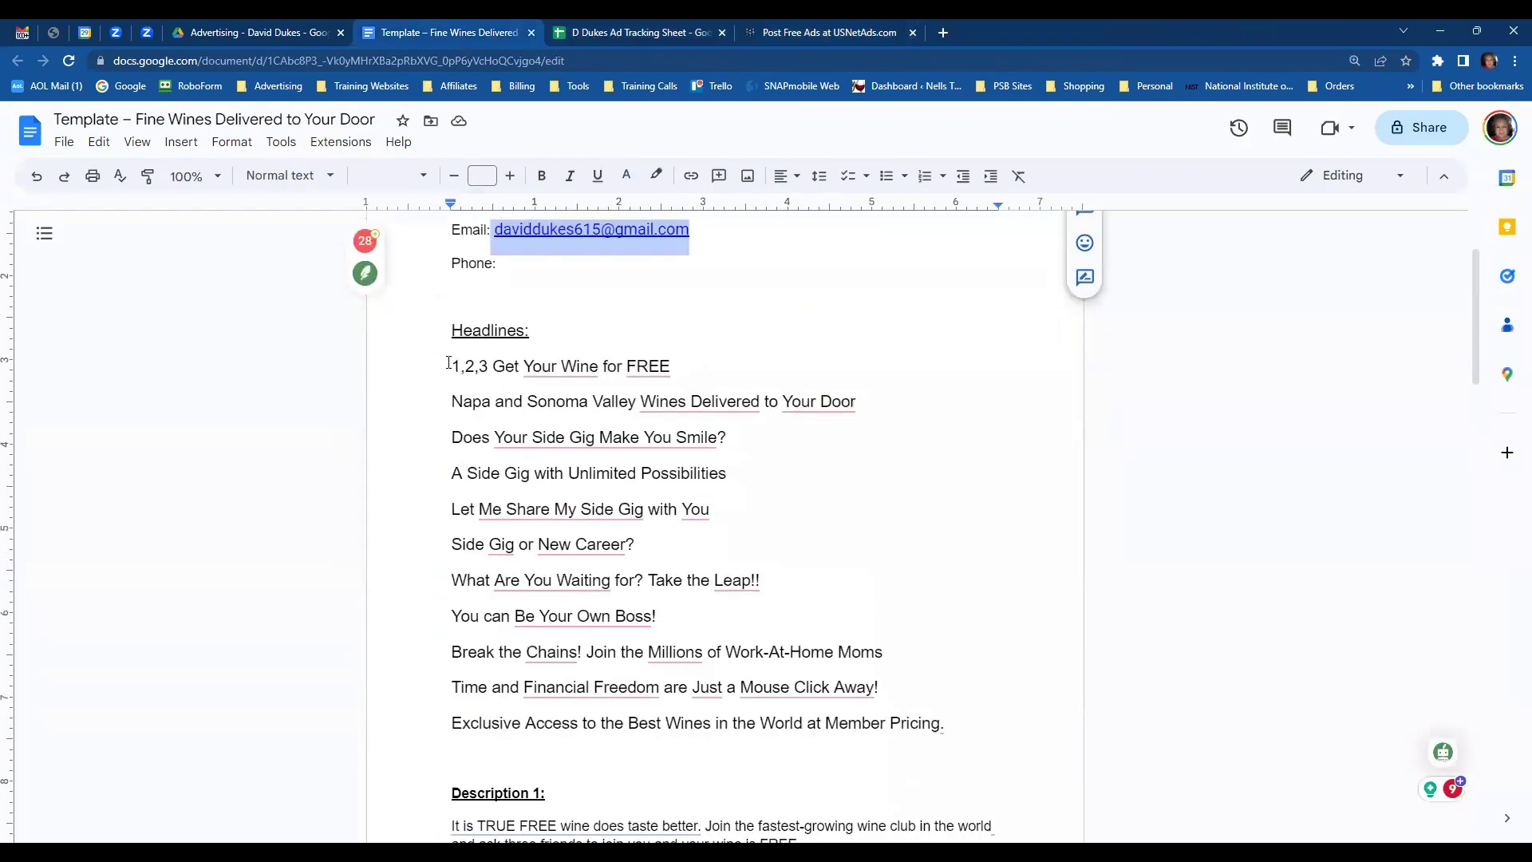
pyautogui.moveTo(448, 363); pyautogui.dragTo(679, 363)
pyautogui.hotkey('ctrl', 'c')
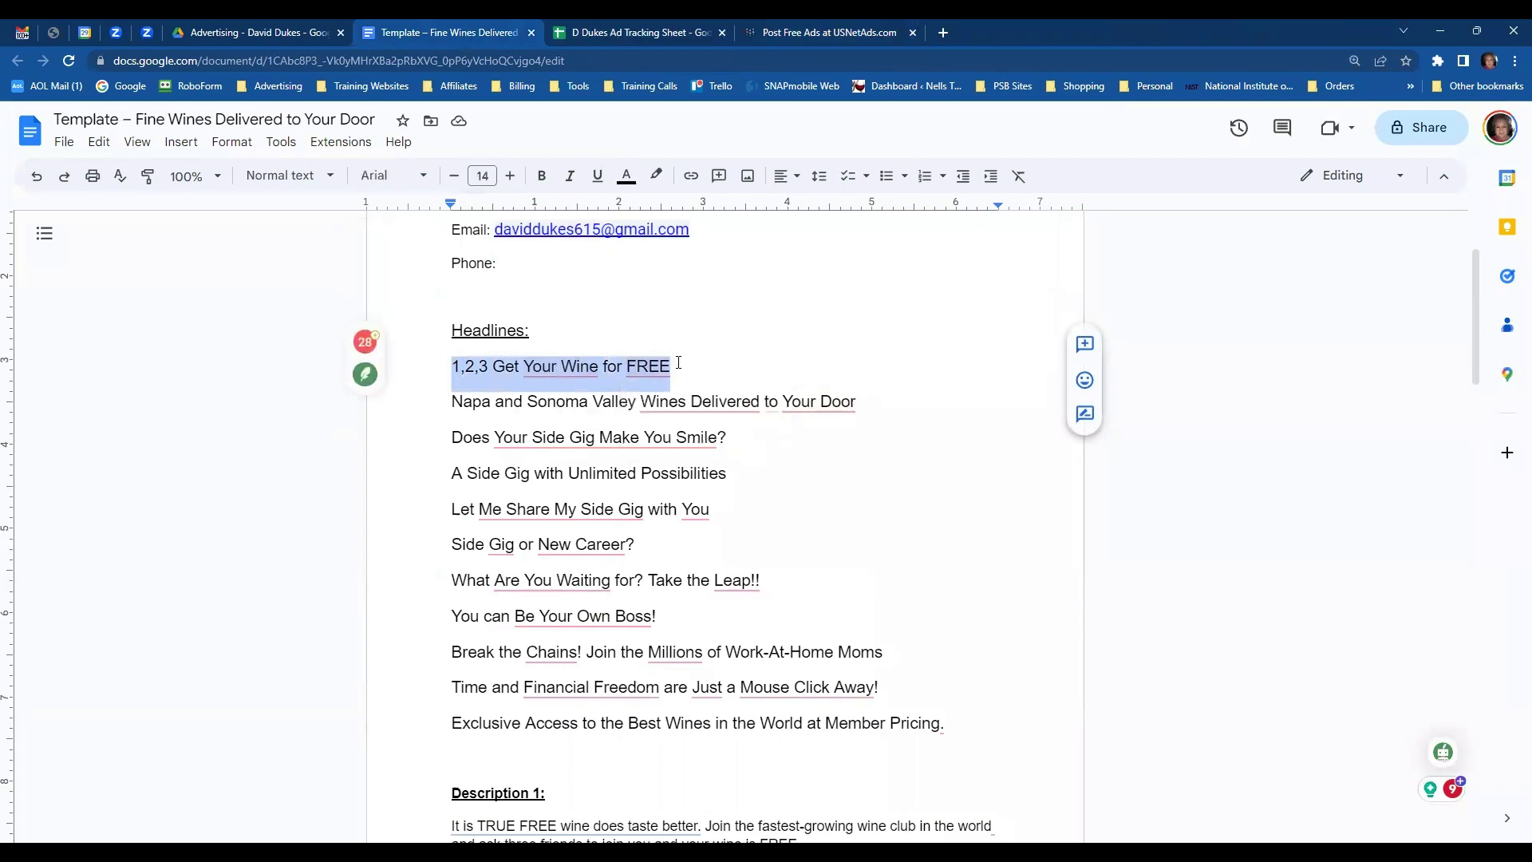
pyautogui.click(781, 30)
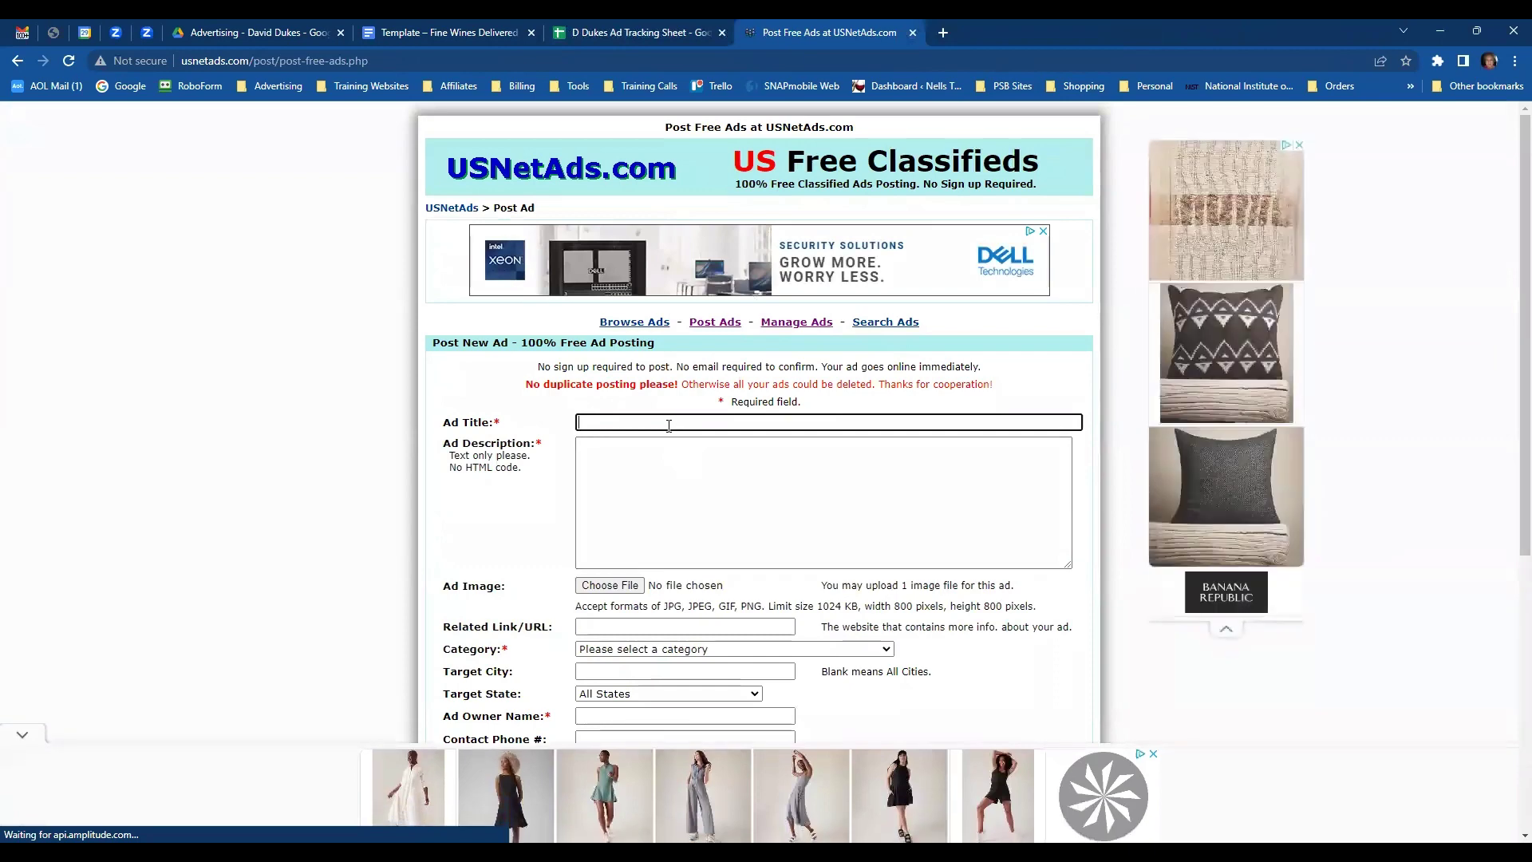
pyautogui.hotkey('ctrl', 'v')
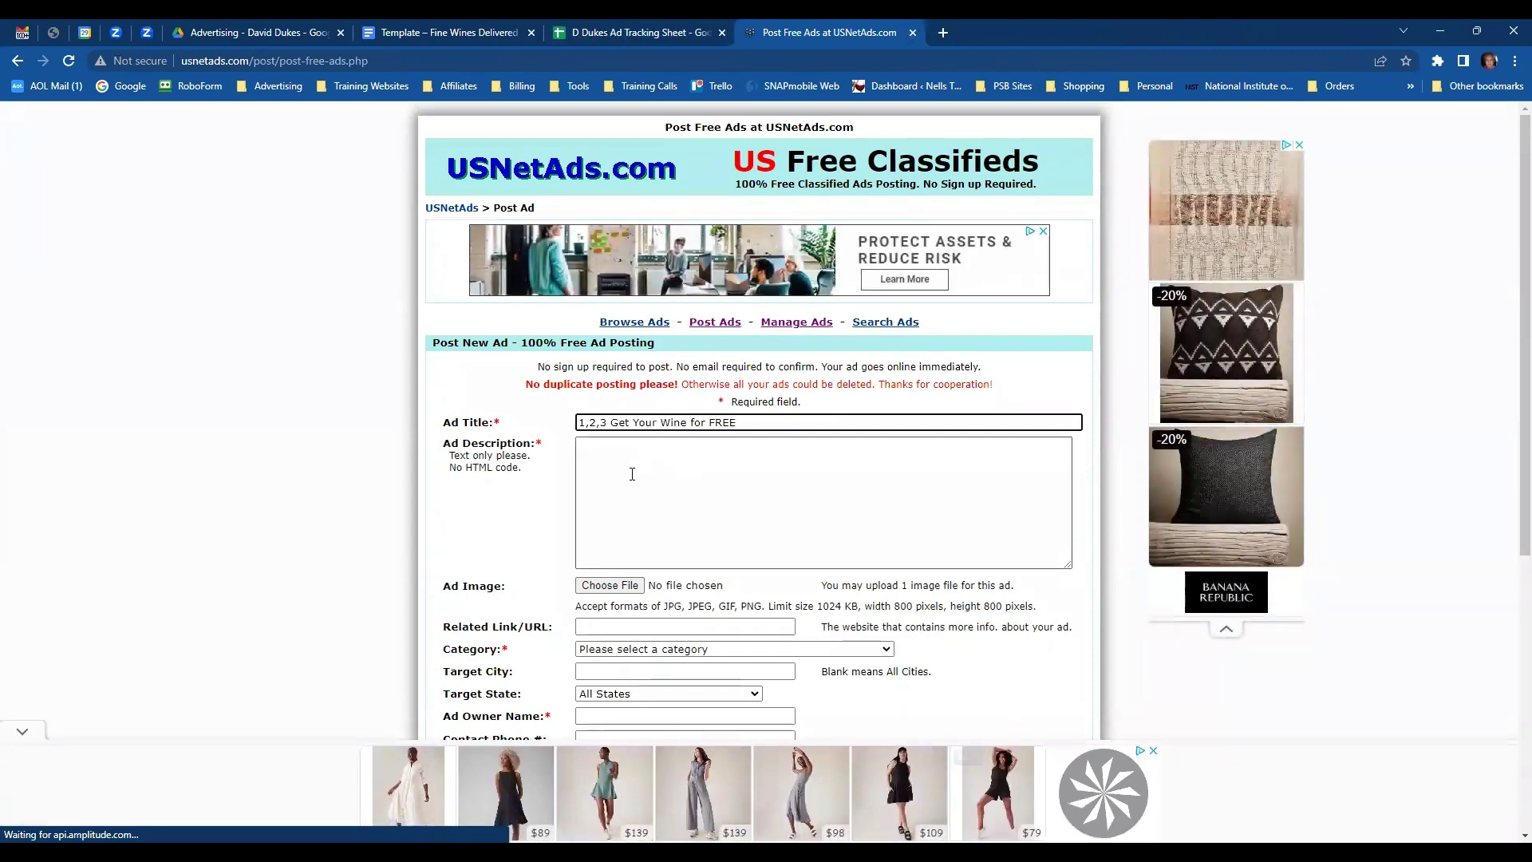
pyautogui.press('Tab')
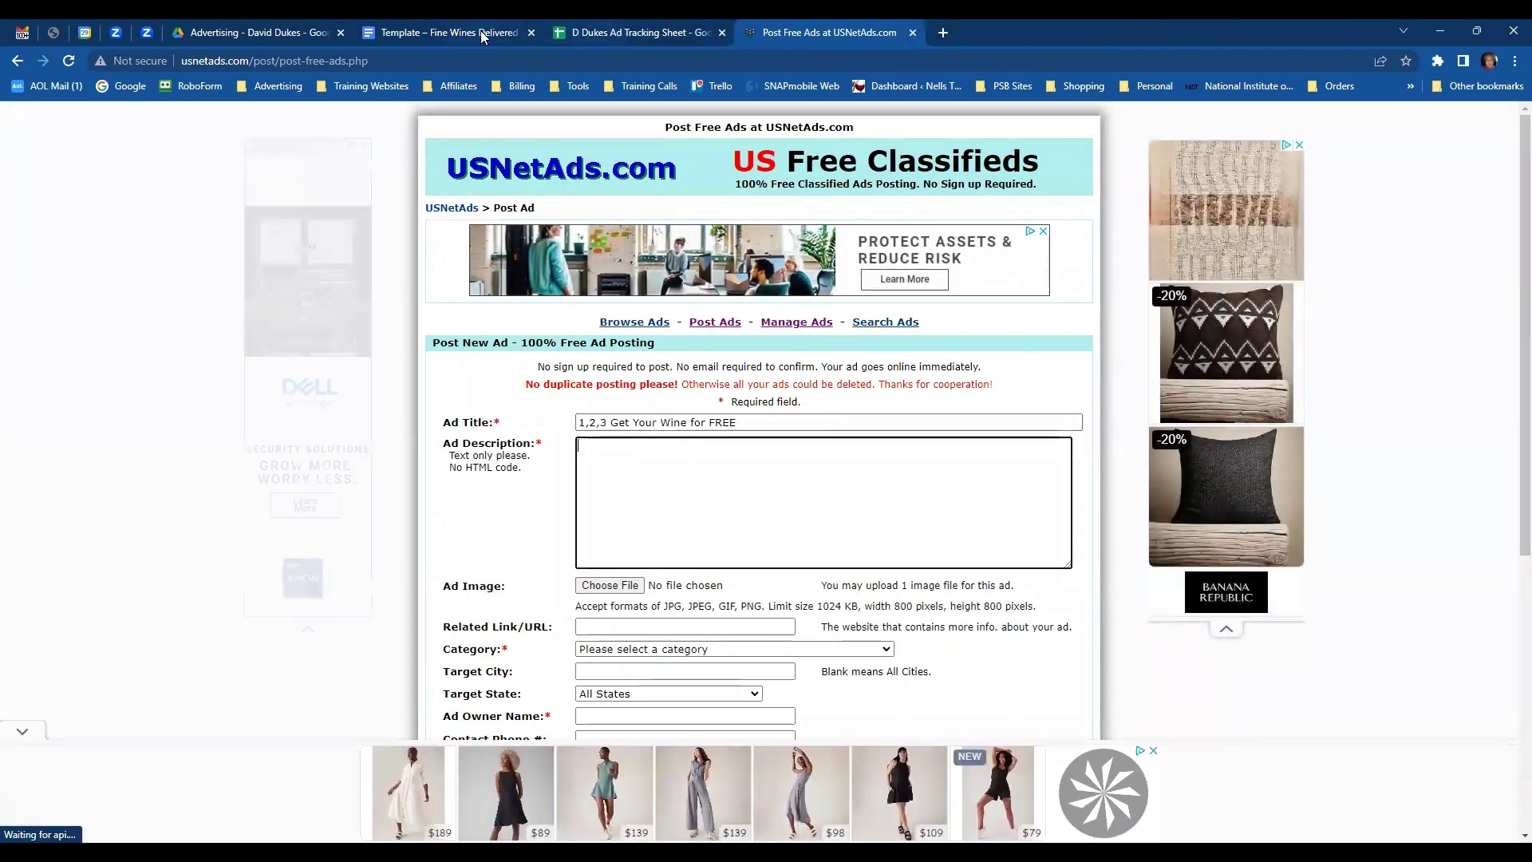
# - Paste the template's Description 1 paragraphs into the Ad Description field
pyautogui.click(482, 33)
pyautogui.scroll(-7, 901, 515)
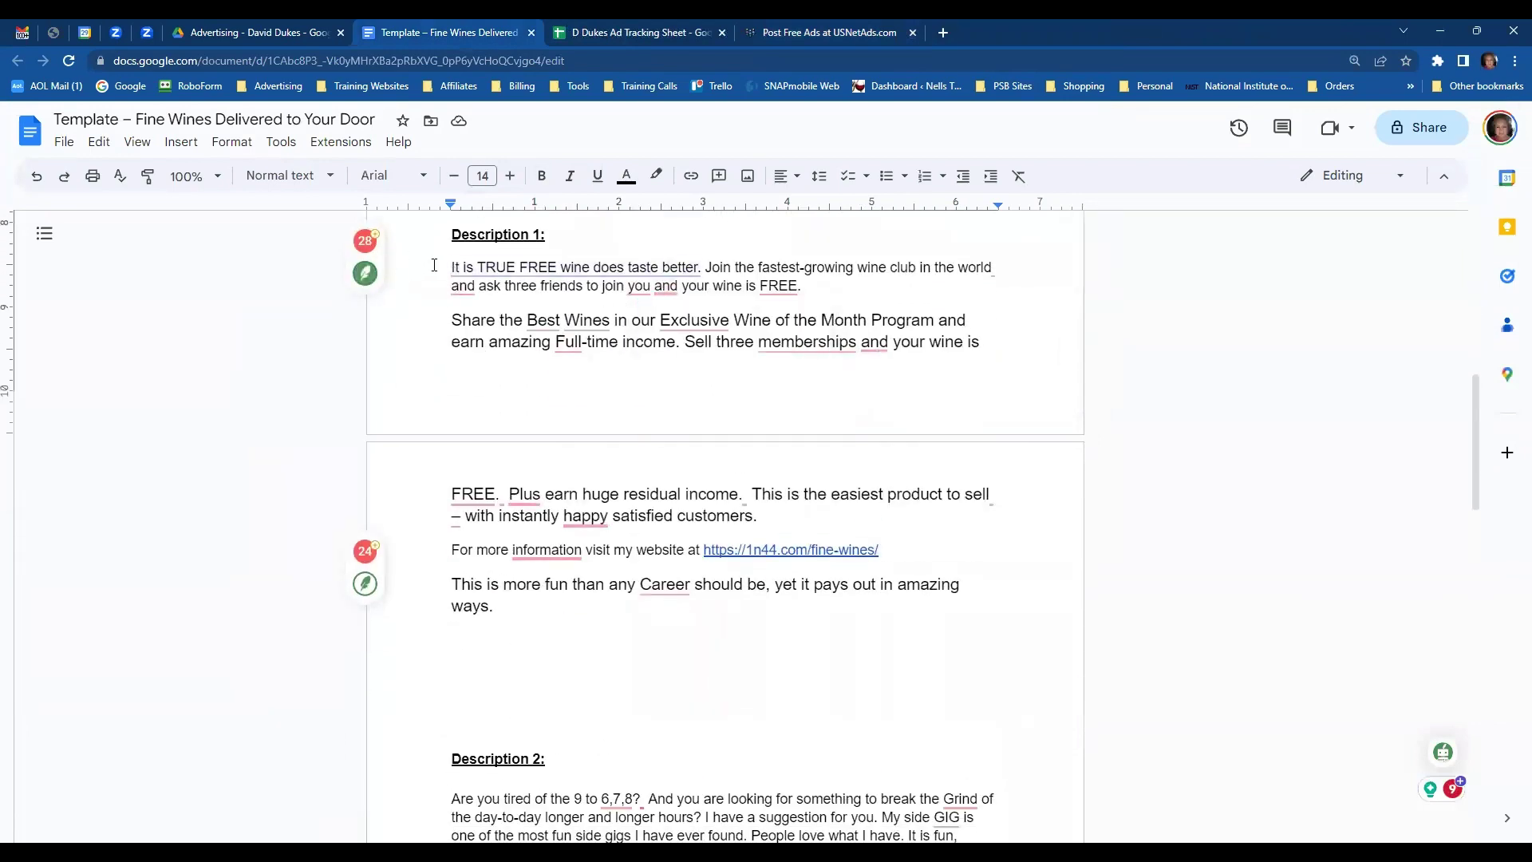
pyautogui.moveTo(452, 267); pyautogui.dragTo(600, 627)
pyautogui.hotkey('ctrl', 'c')
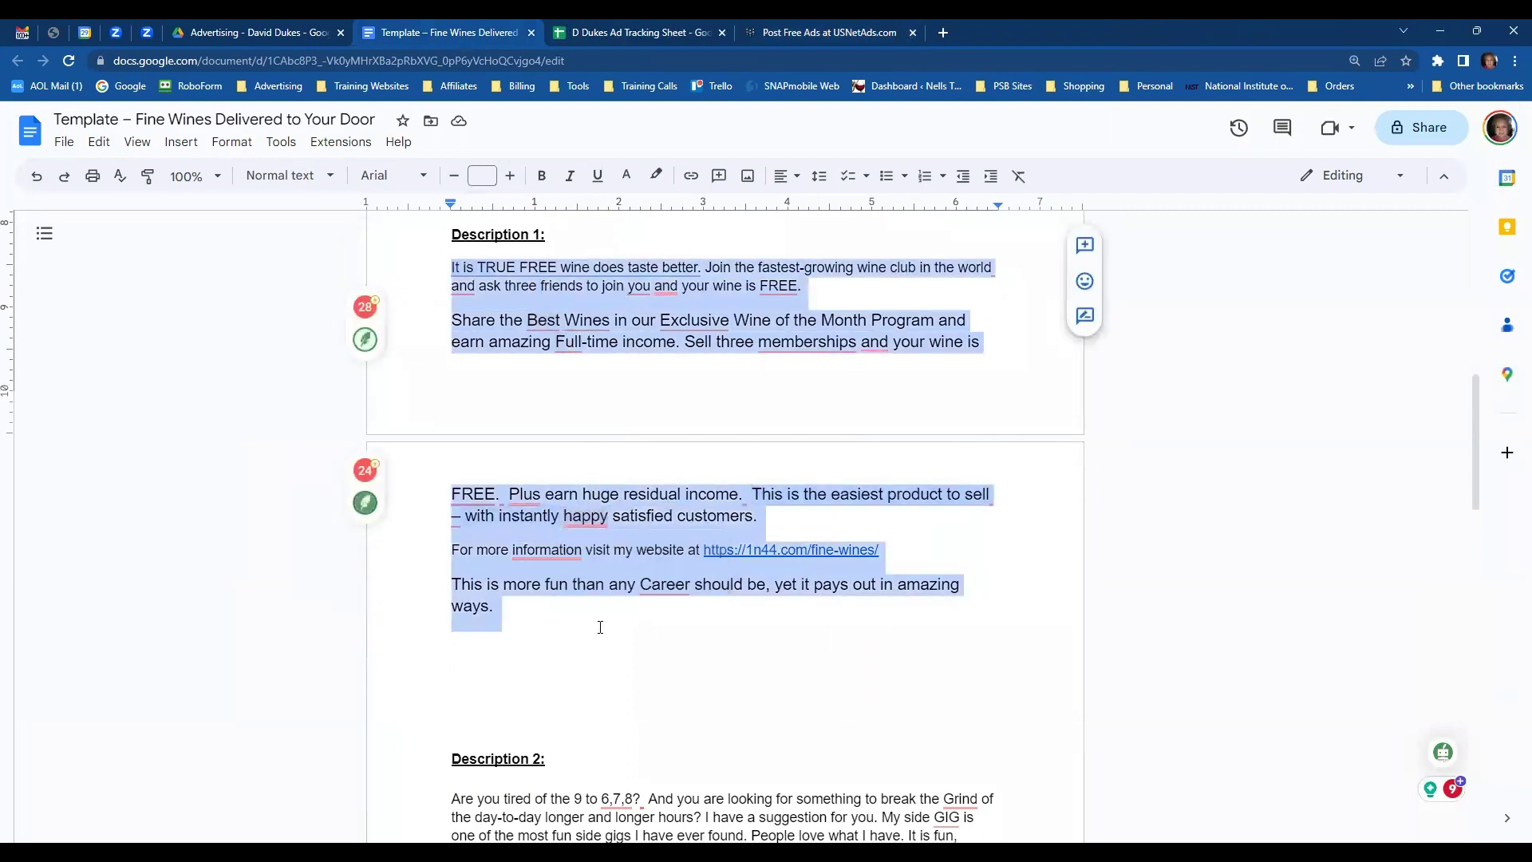
pyautogui.click(801, 33)
pyautogui.hotkey('ctrl', 'v')
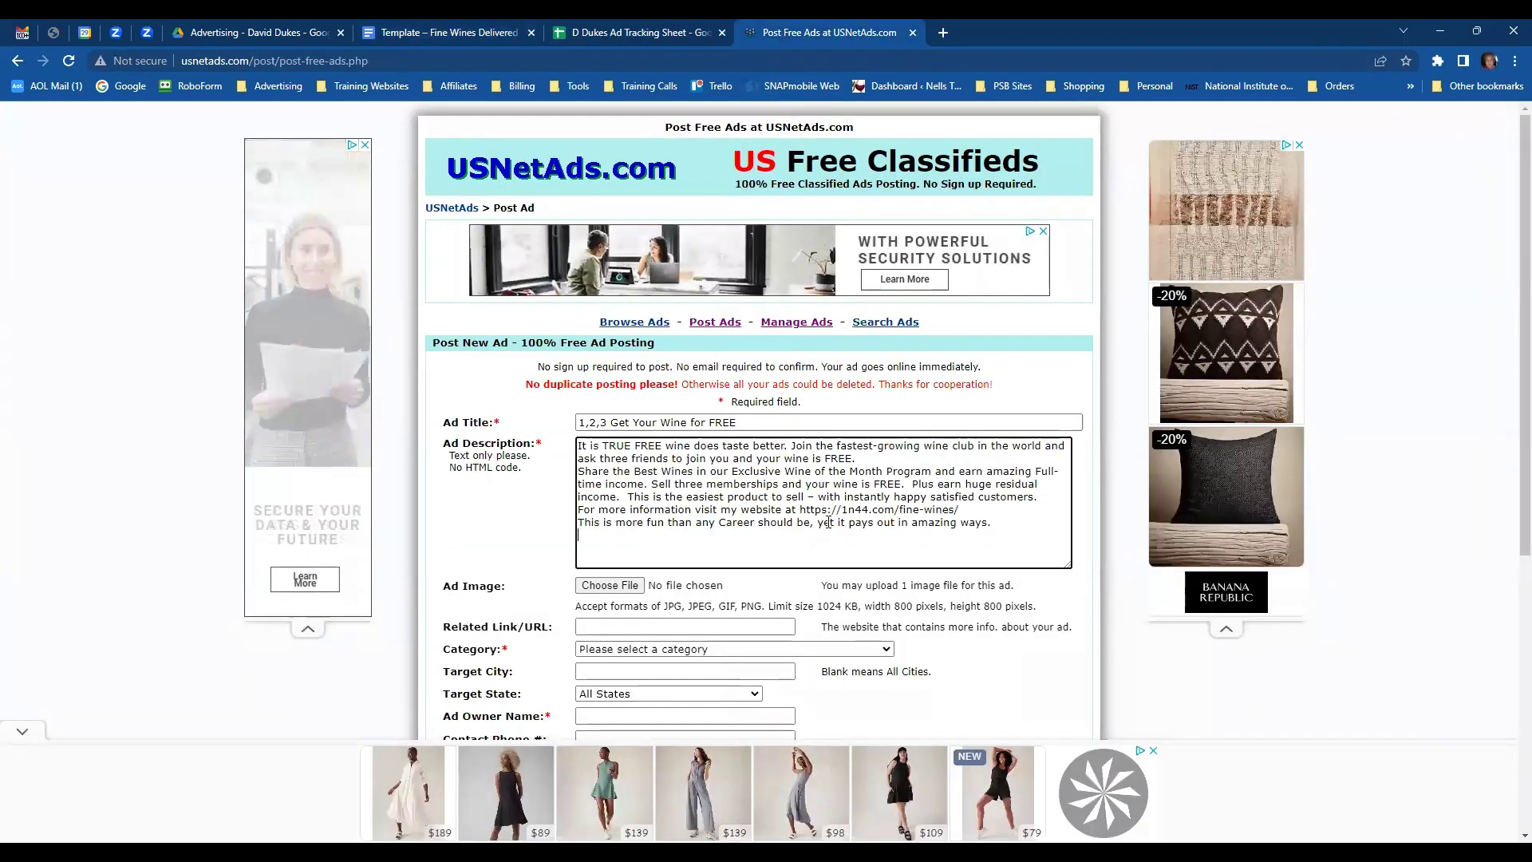
pyautogui.moveTo(799, 509); pyautogui.dragTo(968, 511)
pyautogui.hotkey('ctrl', 'c')
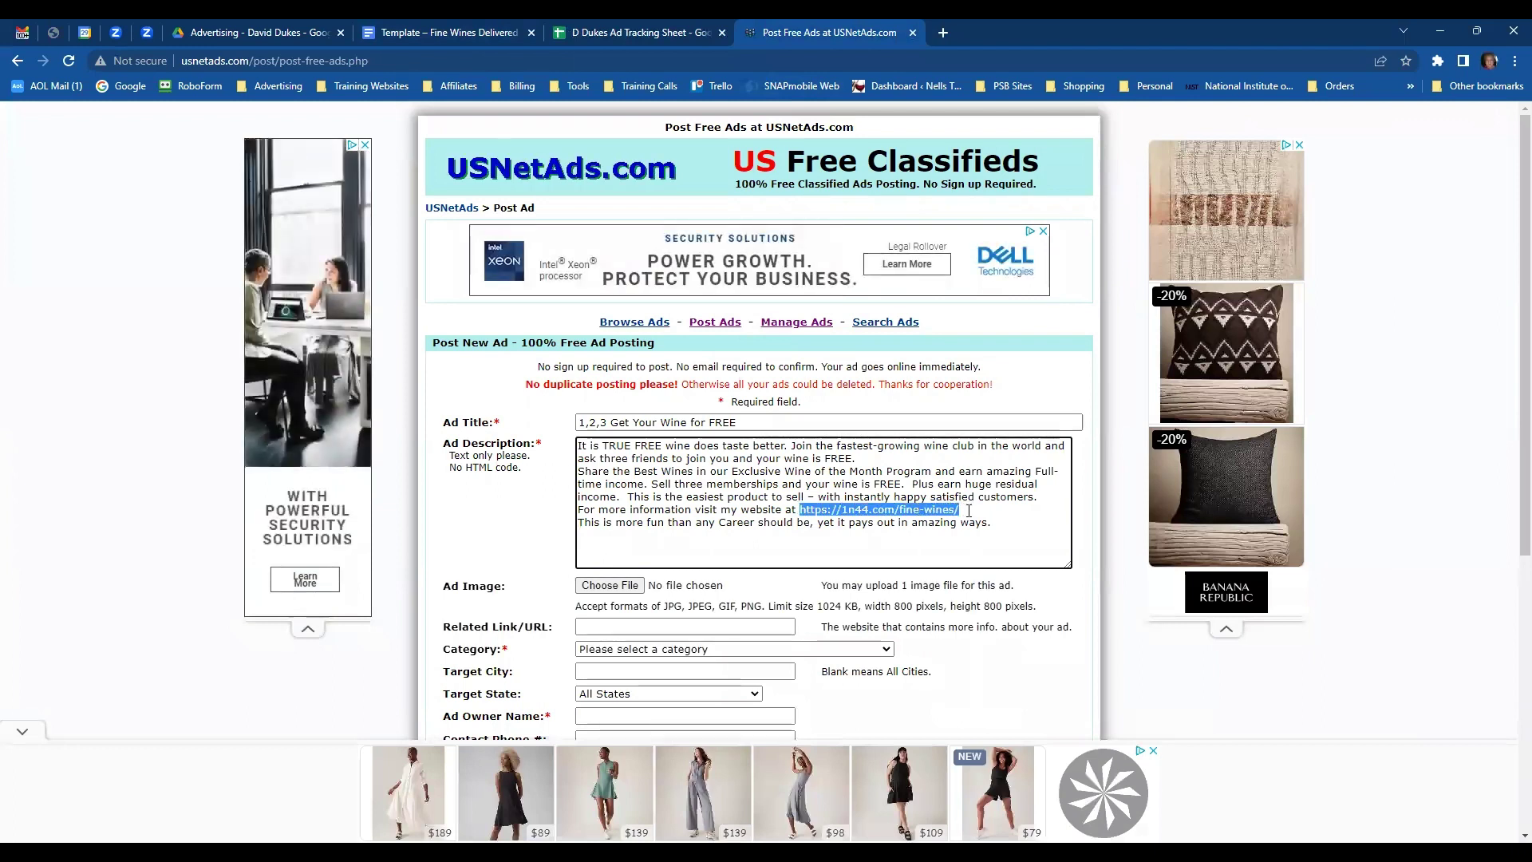
pyautogui.click(656, 626)
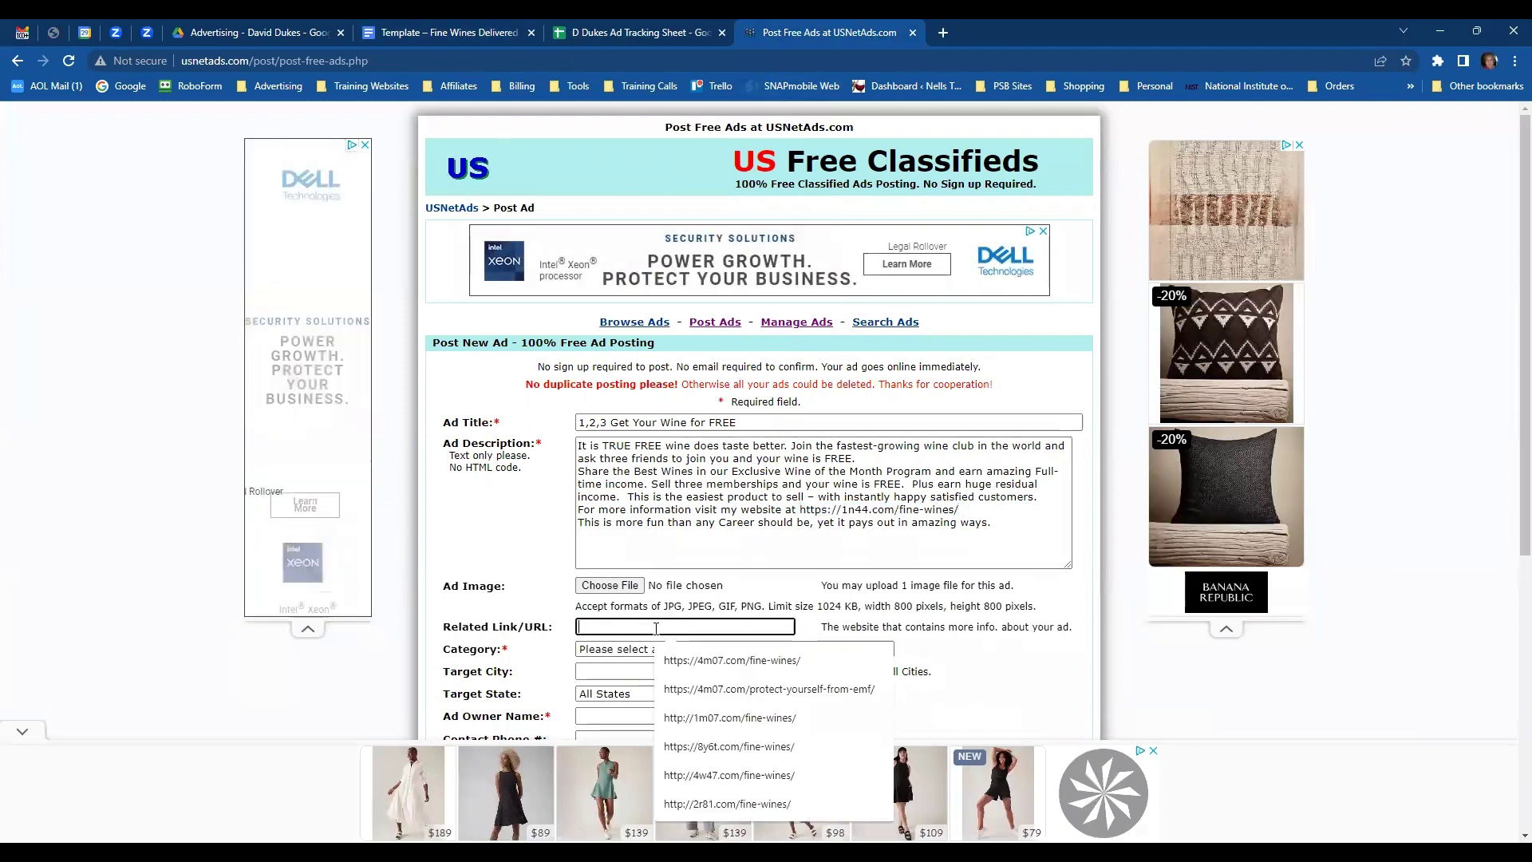
pyautogui.hotkey('ctrl', 'v')
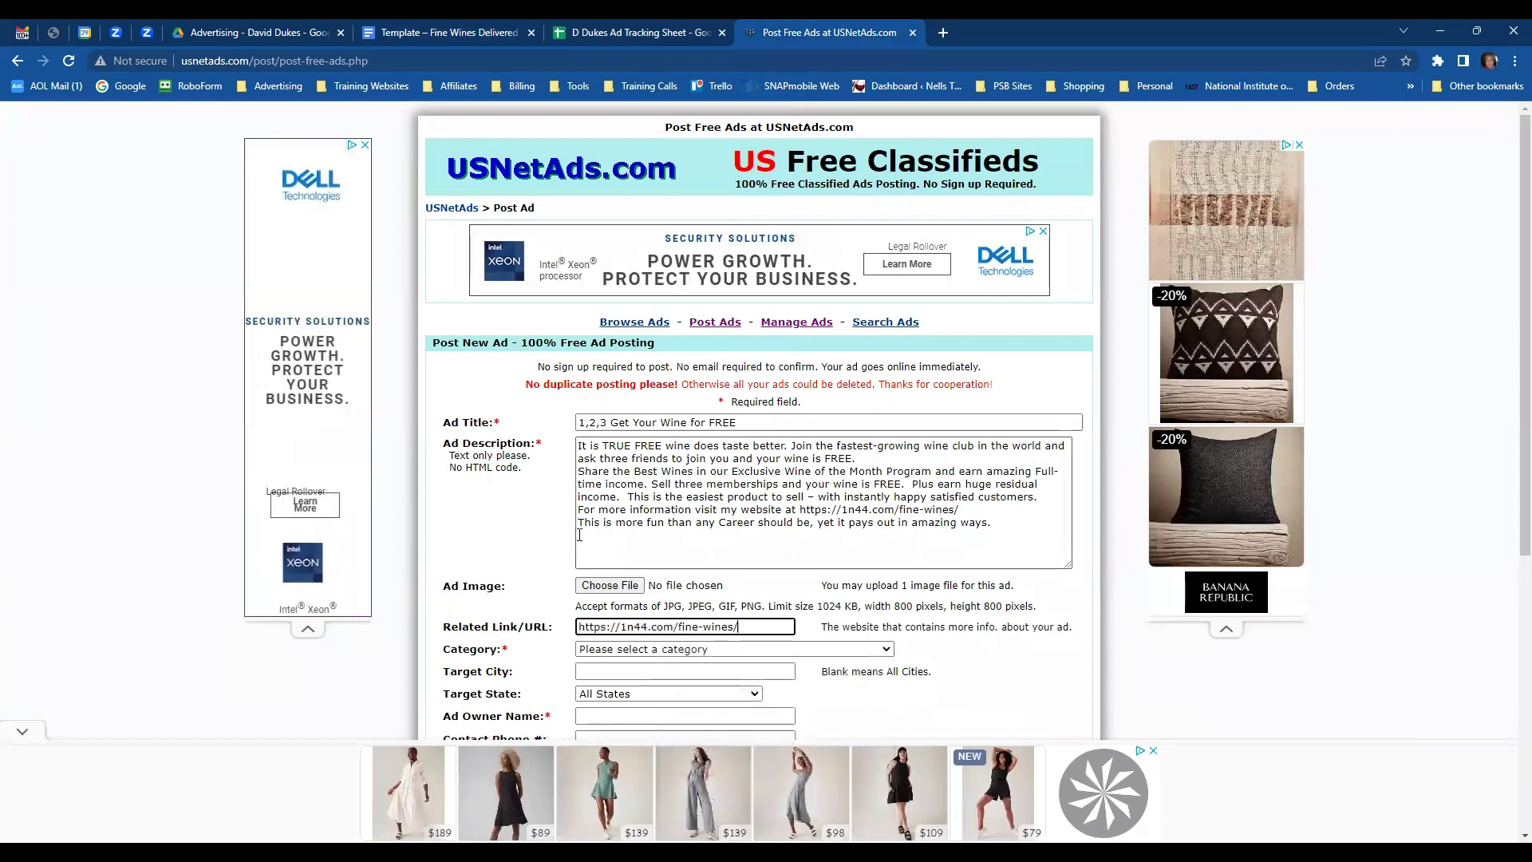
# - Start choosing the ad image, browsing the Wine Memes, PBS Memes and Pictures folders
pyautogui.click(603, 587)
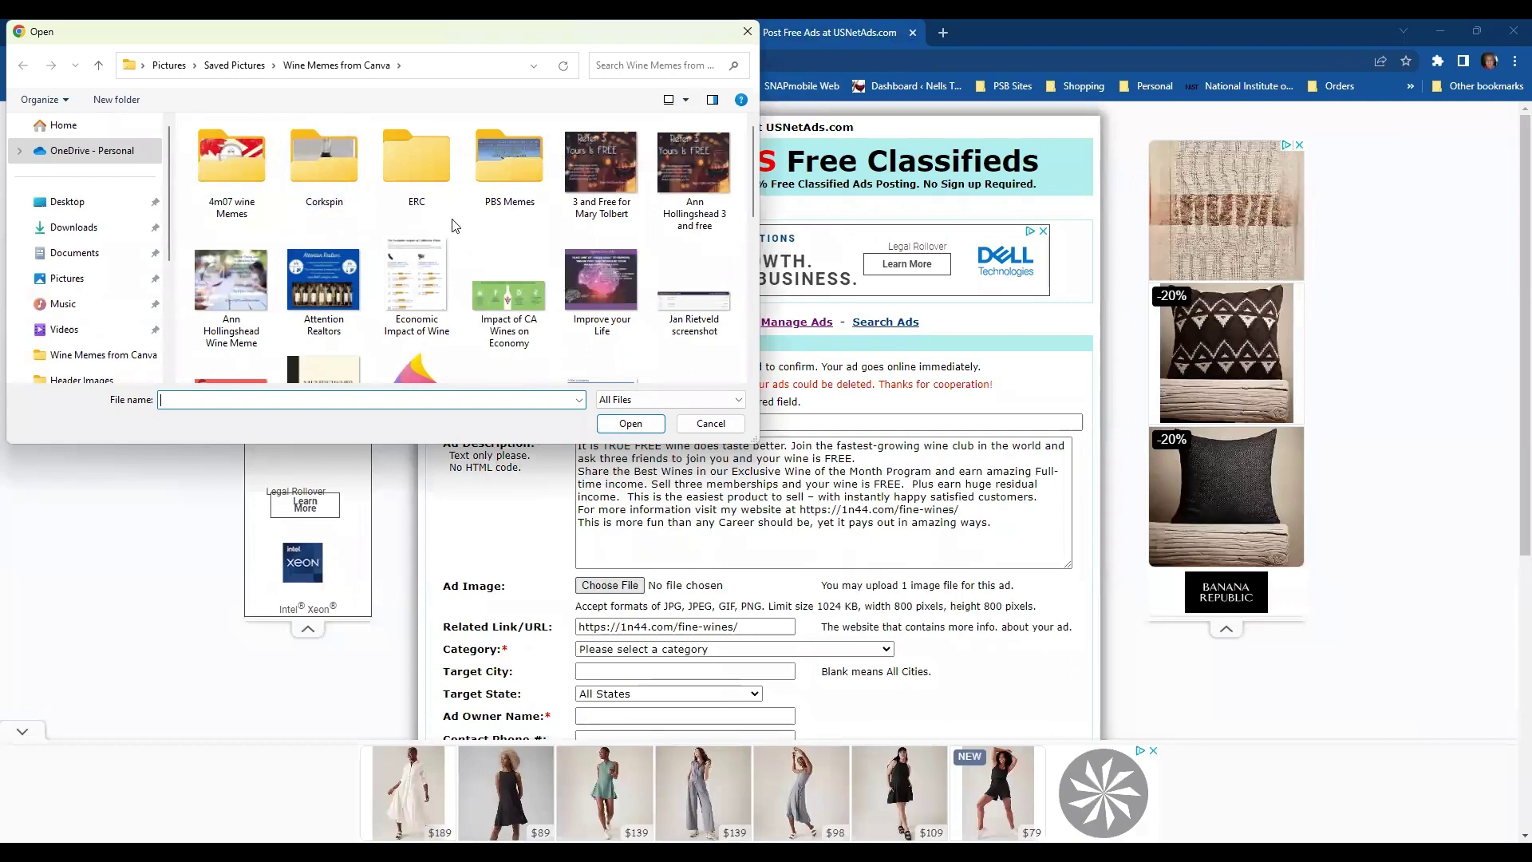
pyautogui.scroll(-1, 489, 231)
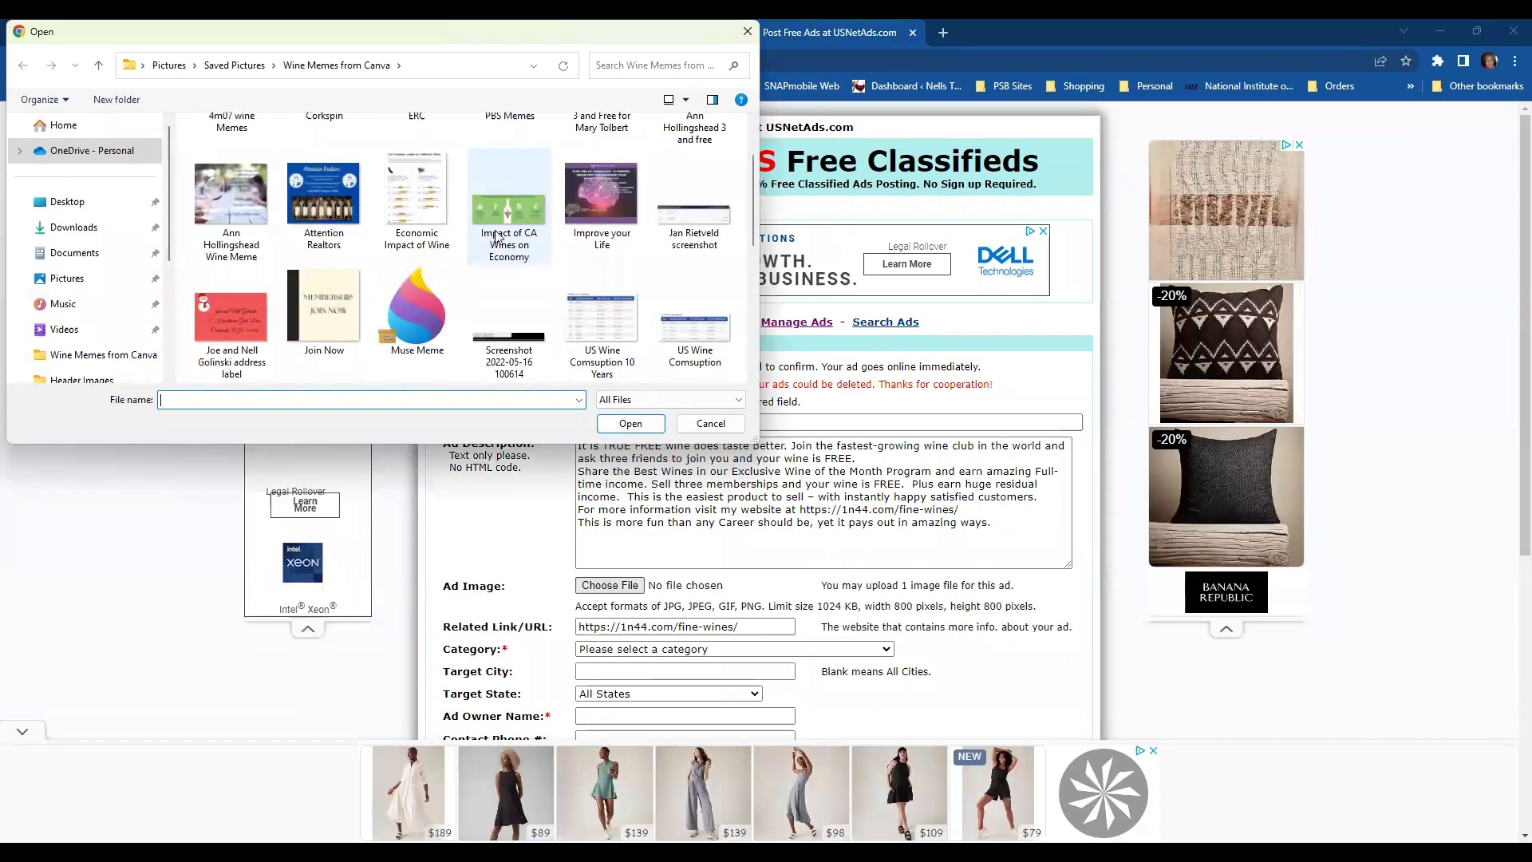
pyautogui.scroll(-1, 495, 235)
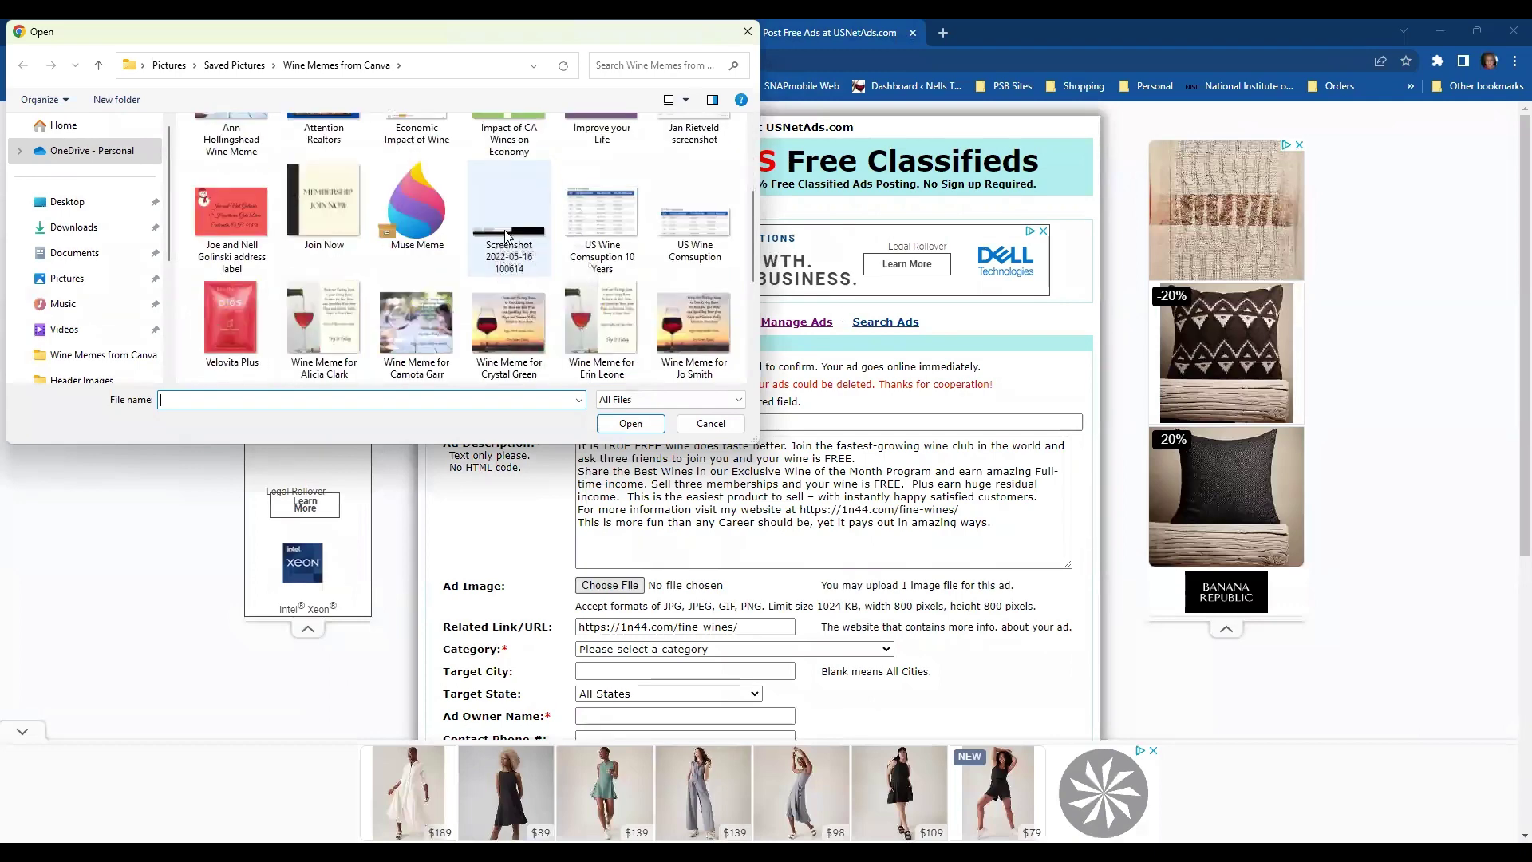
pyautogui.scroll(-2, 505, 235)
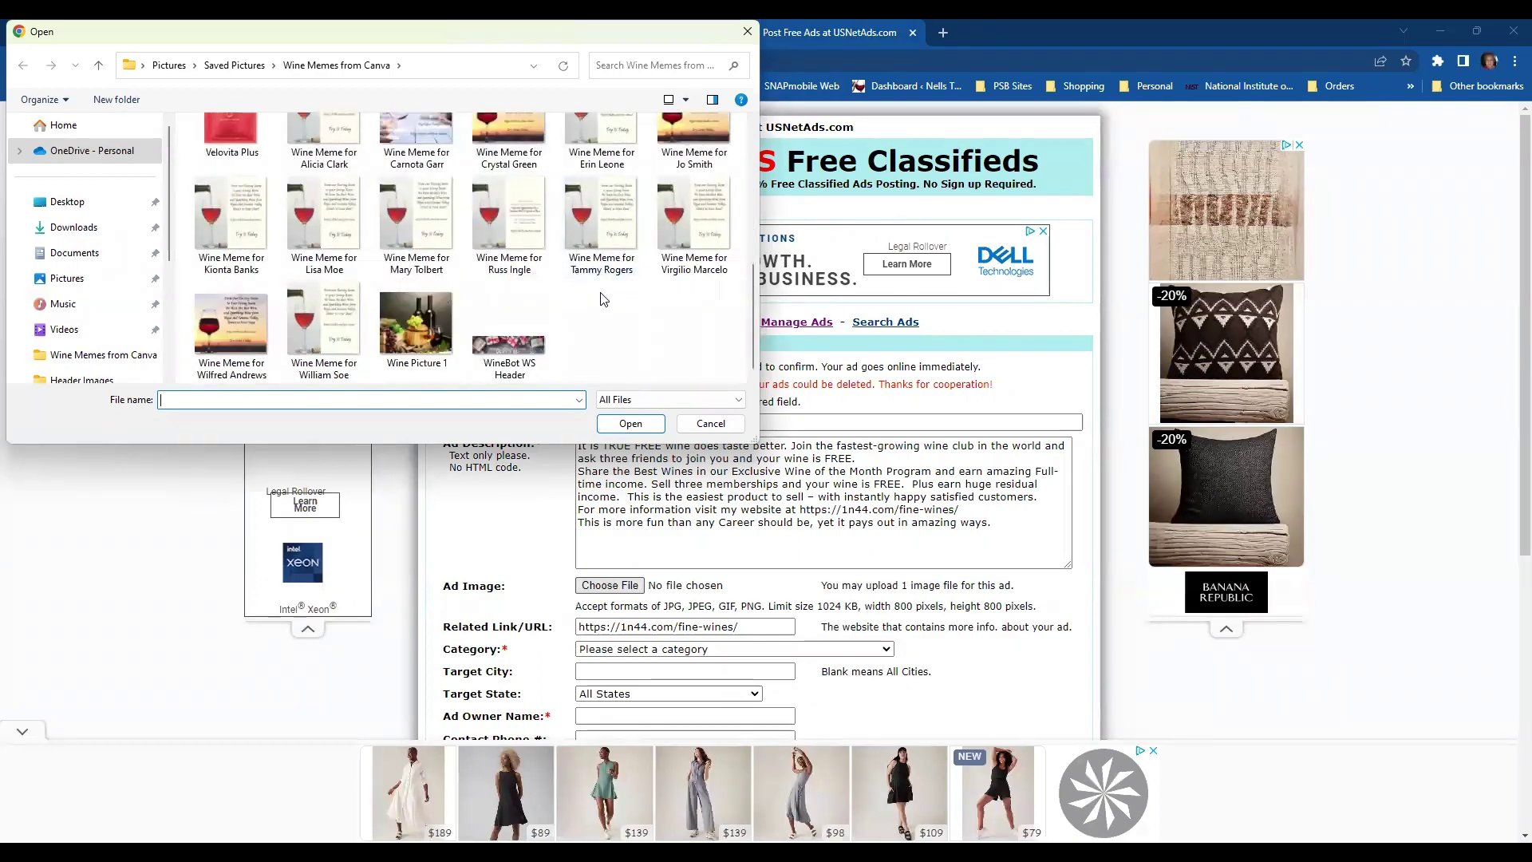
pyautogui.scroll(5, 563, 288)
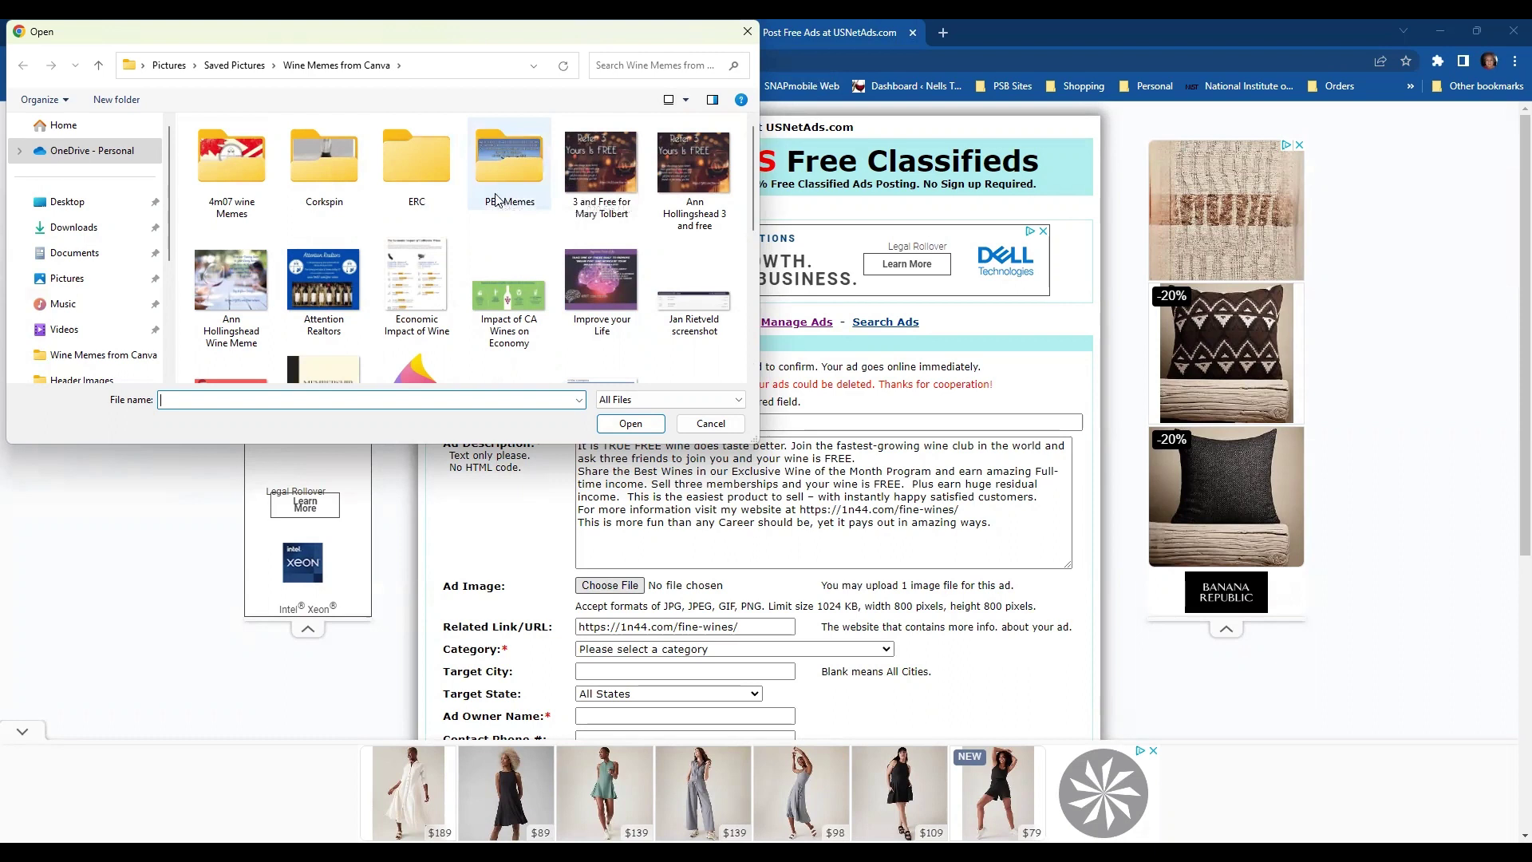
pyautogui.click(612, 185)
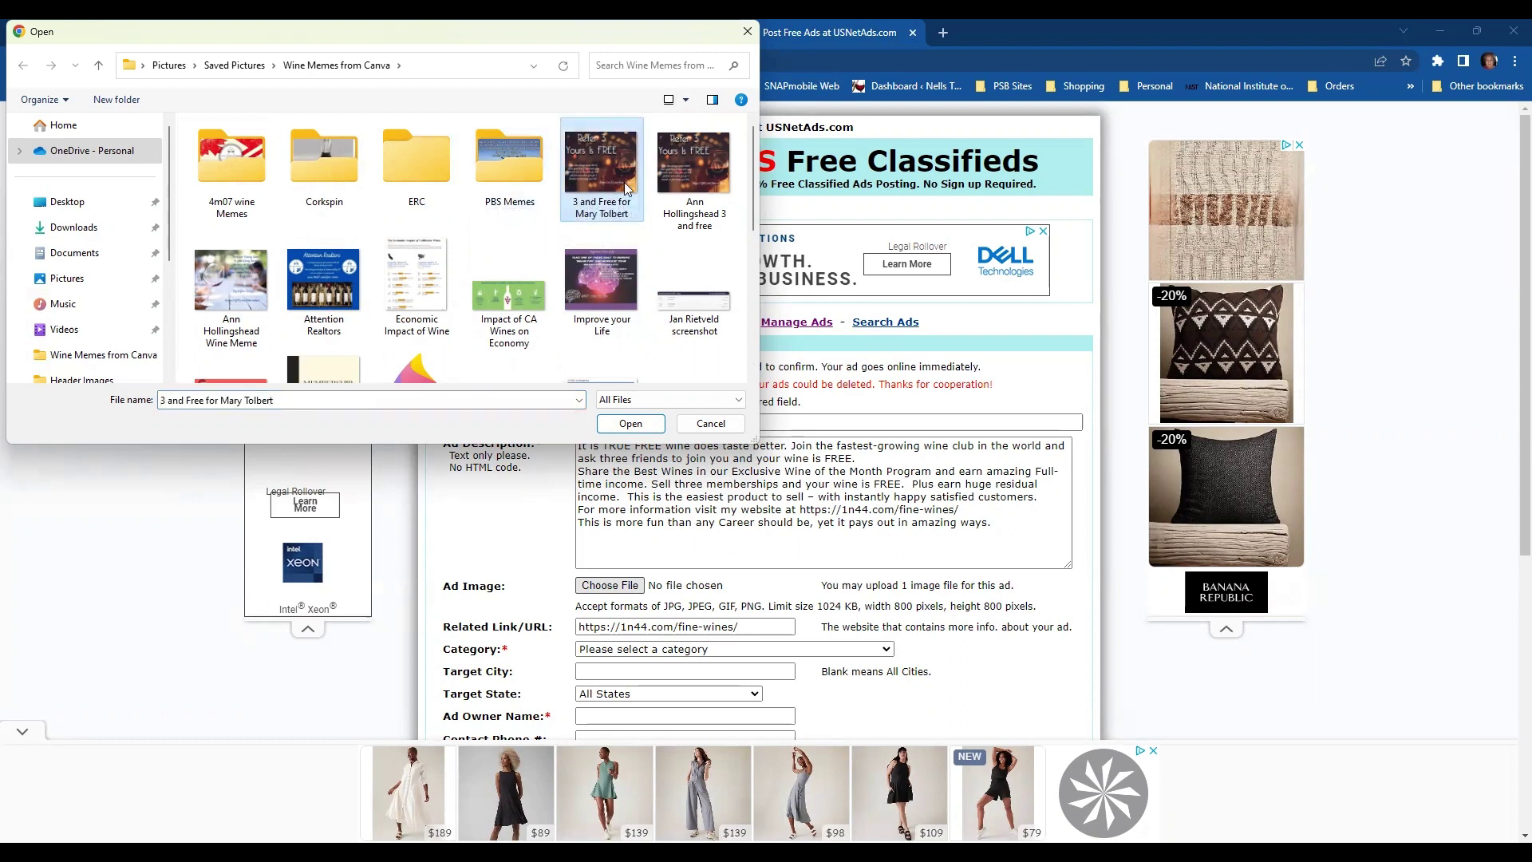
pyautogui.doubleClick(500, 173)
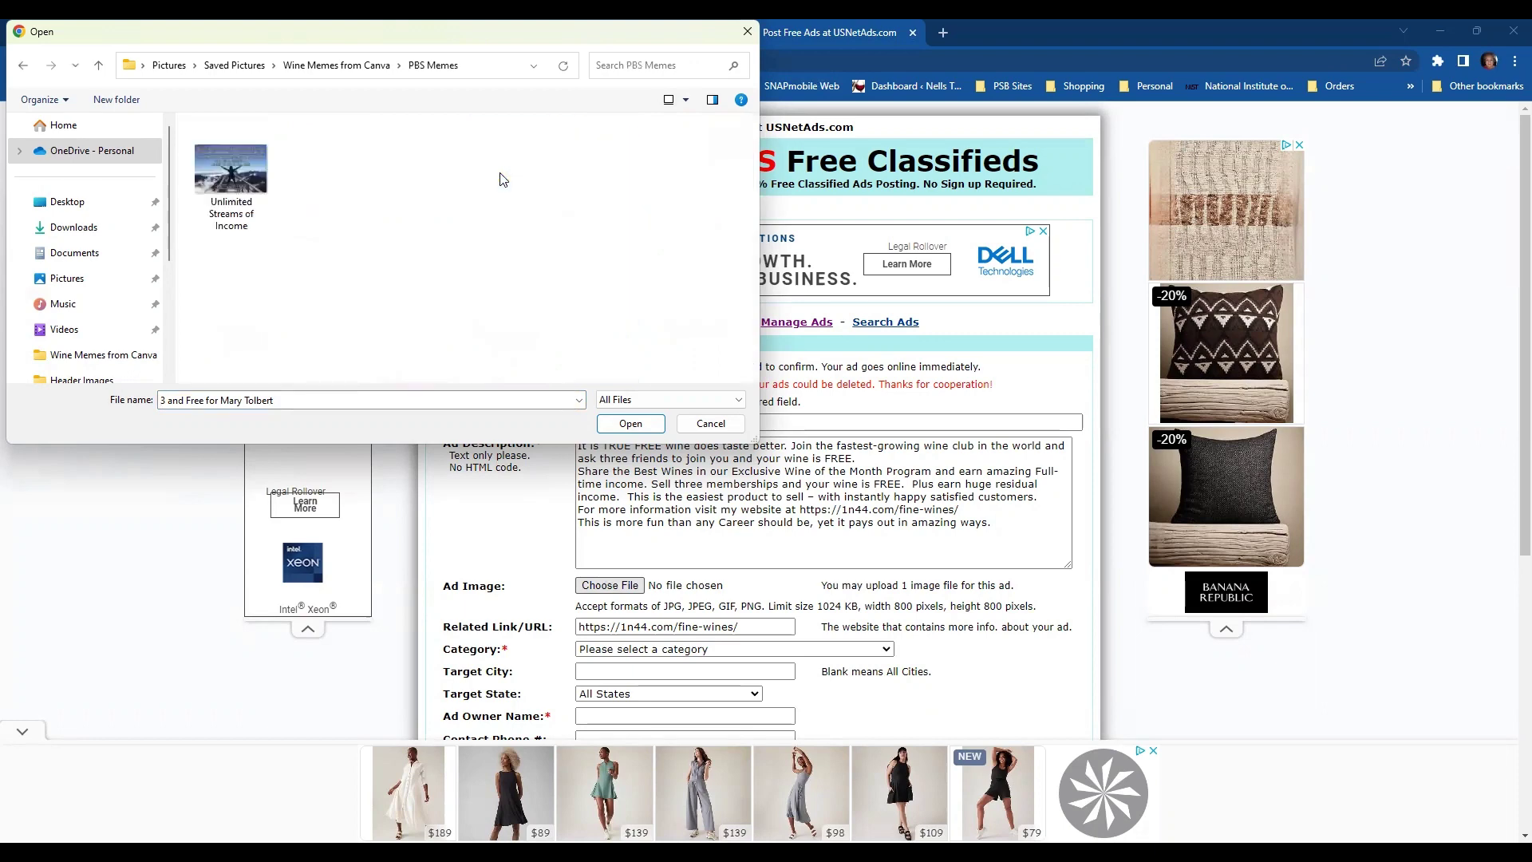
pyautogui.click(22, 64)
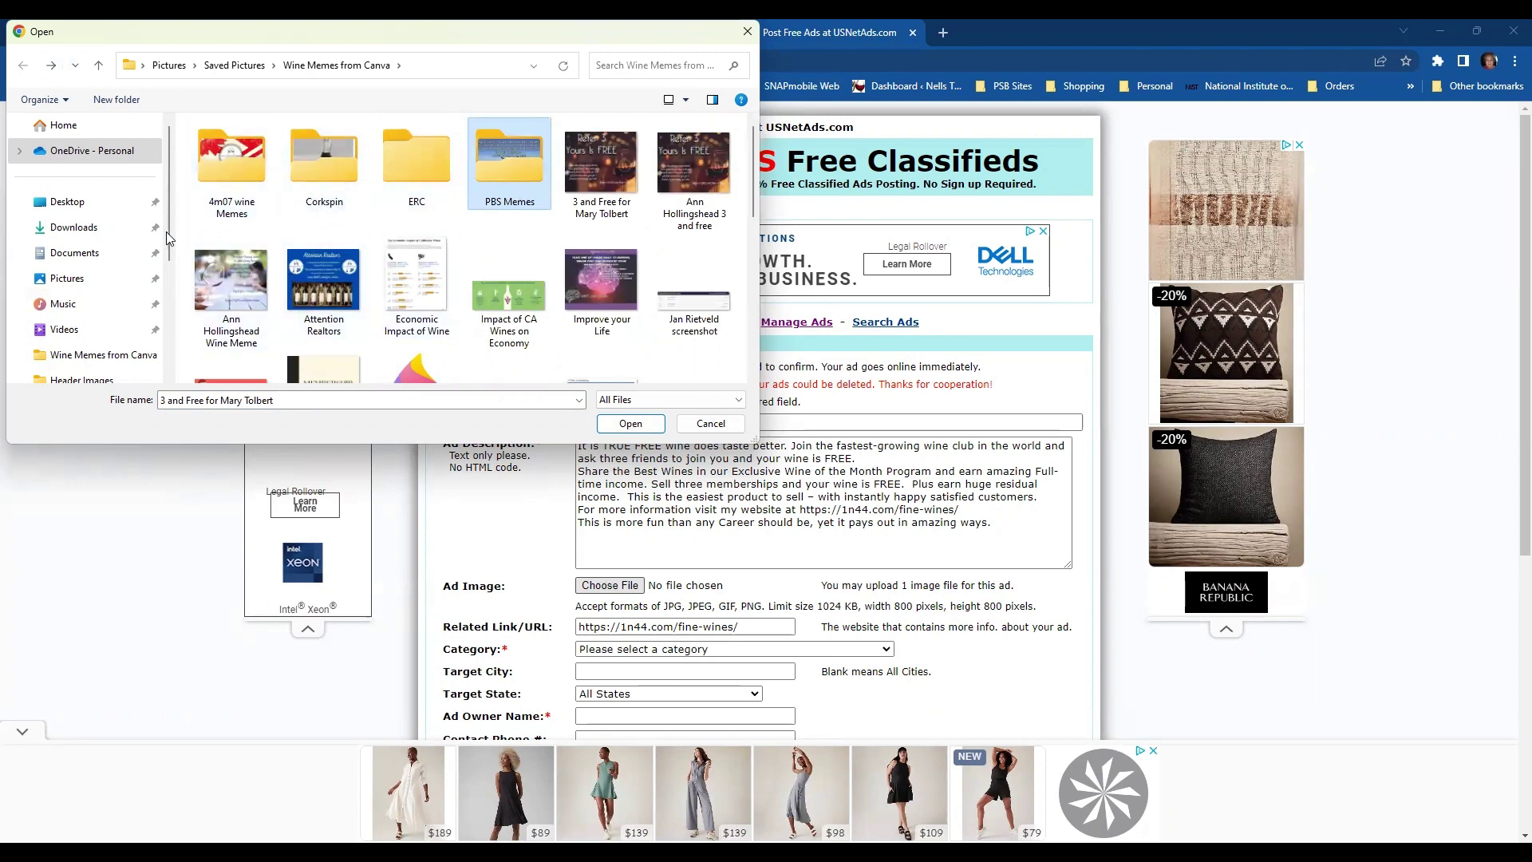
pyautogui.click(68, 280)
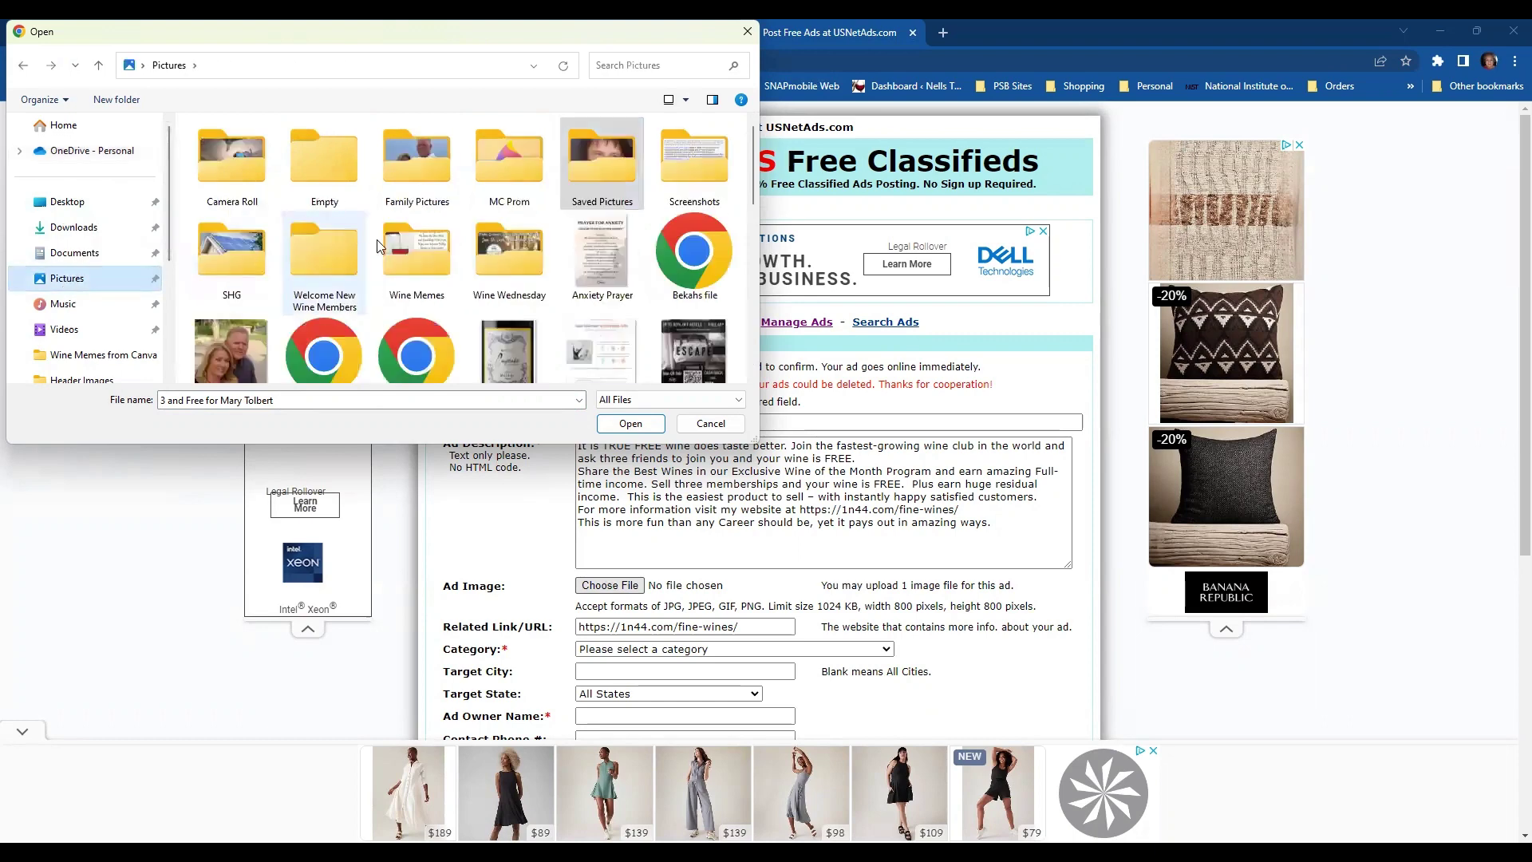
pyautogui.scroll(-5, 509, 220)
pyautogui.scroll(-4, 510, 225)
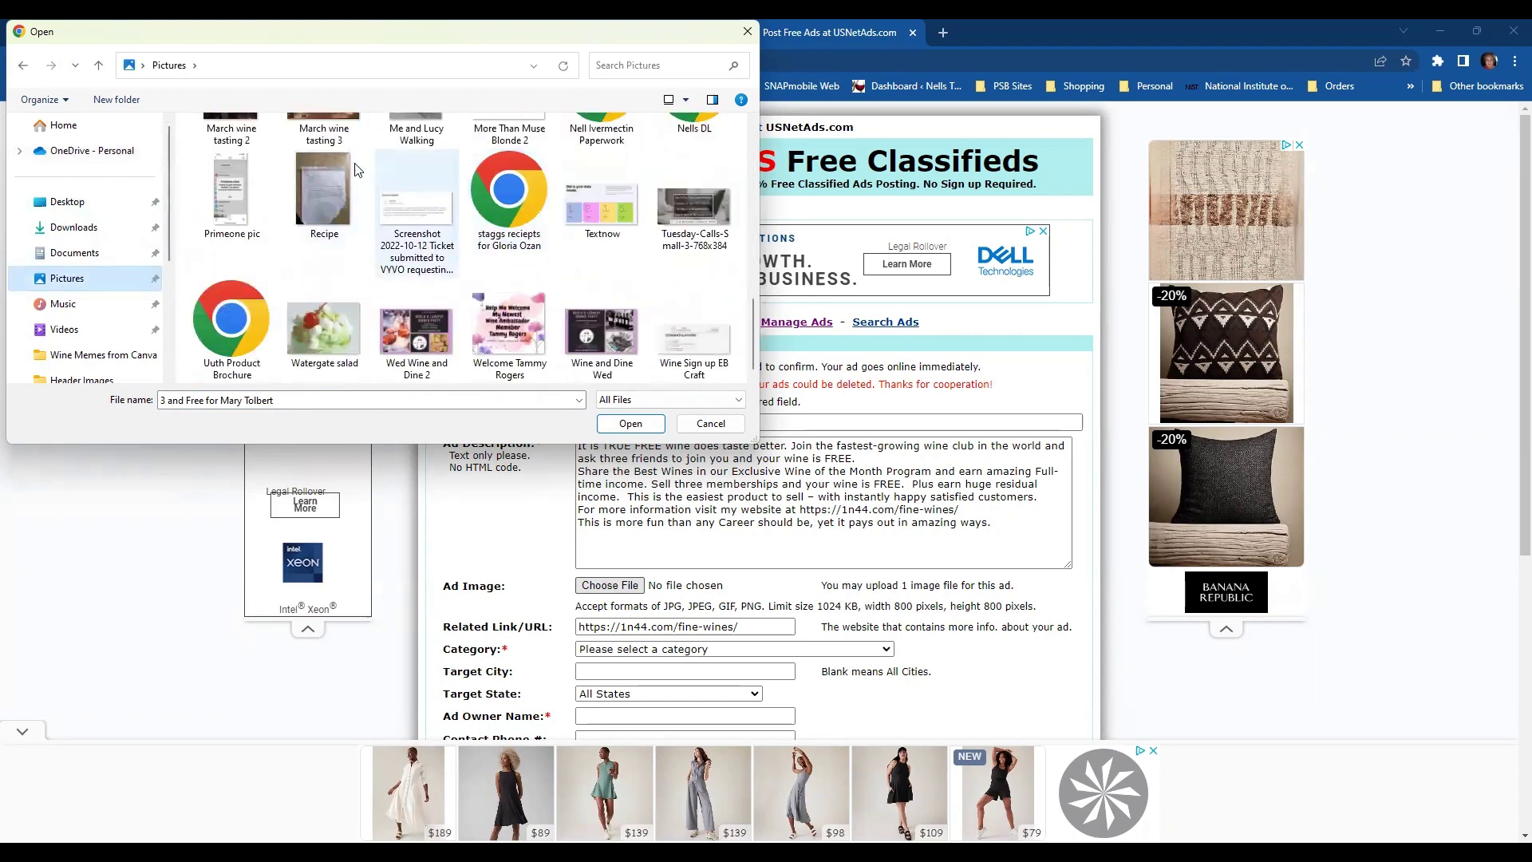
pyautogui.click(66, 282)
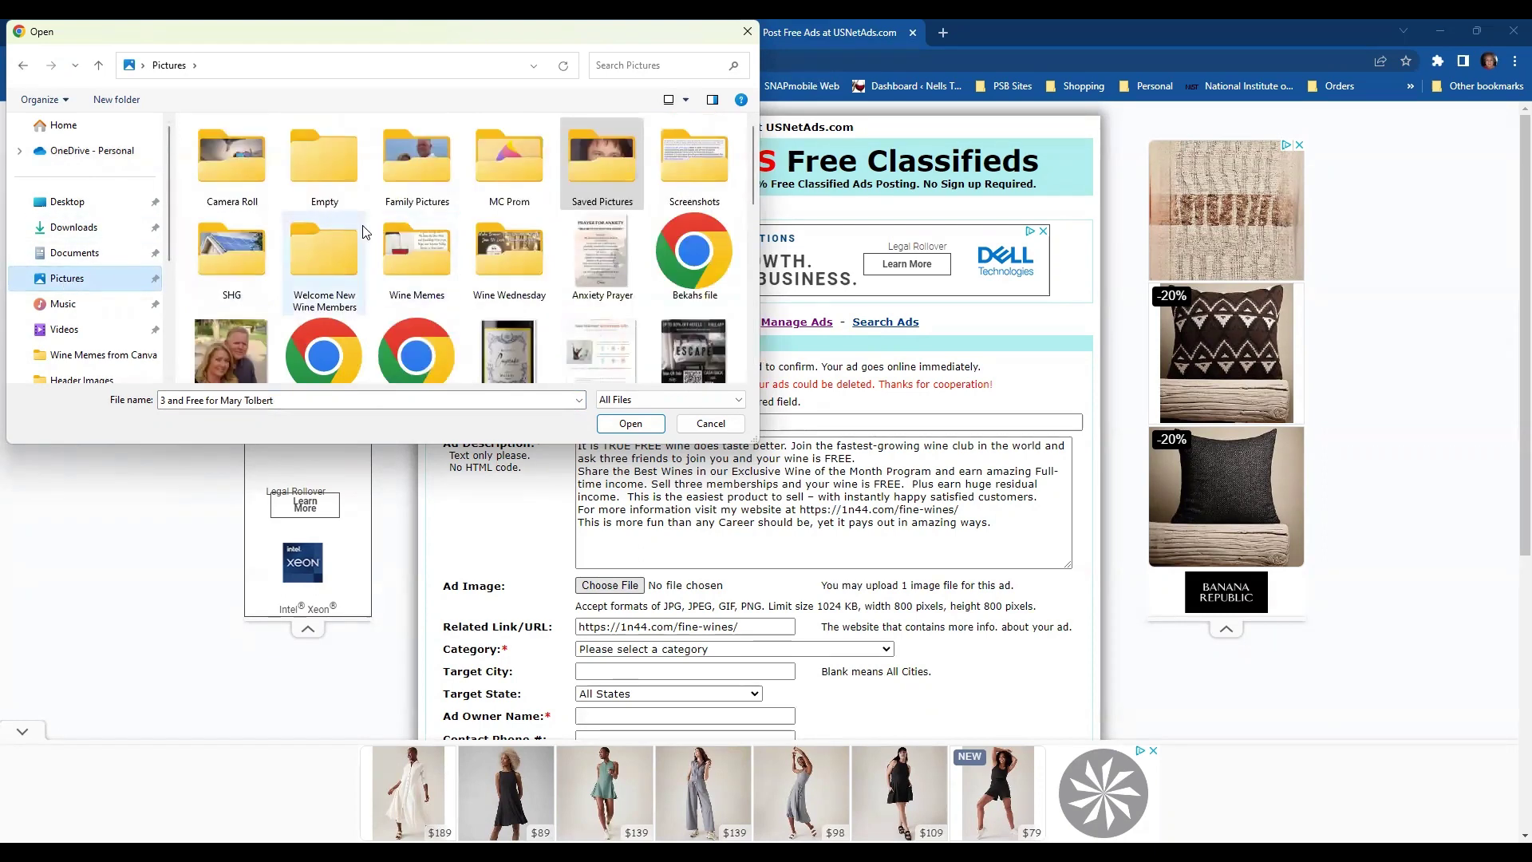
pyautogui.scroll(-1, 540, 231)
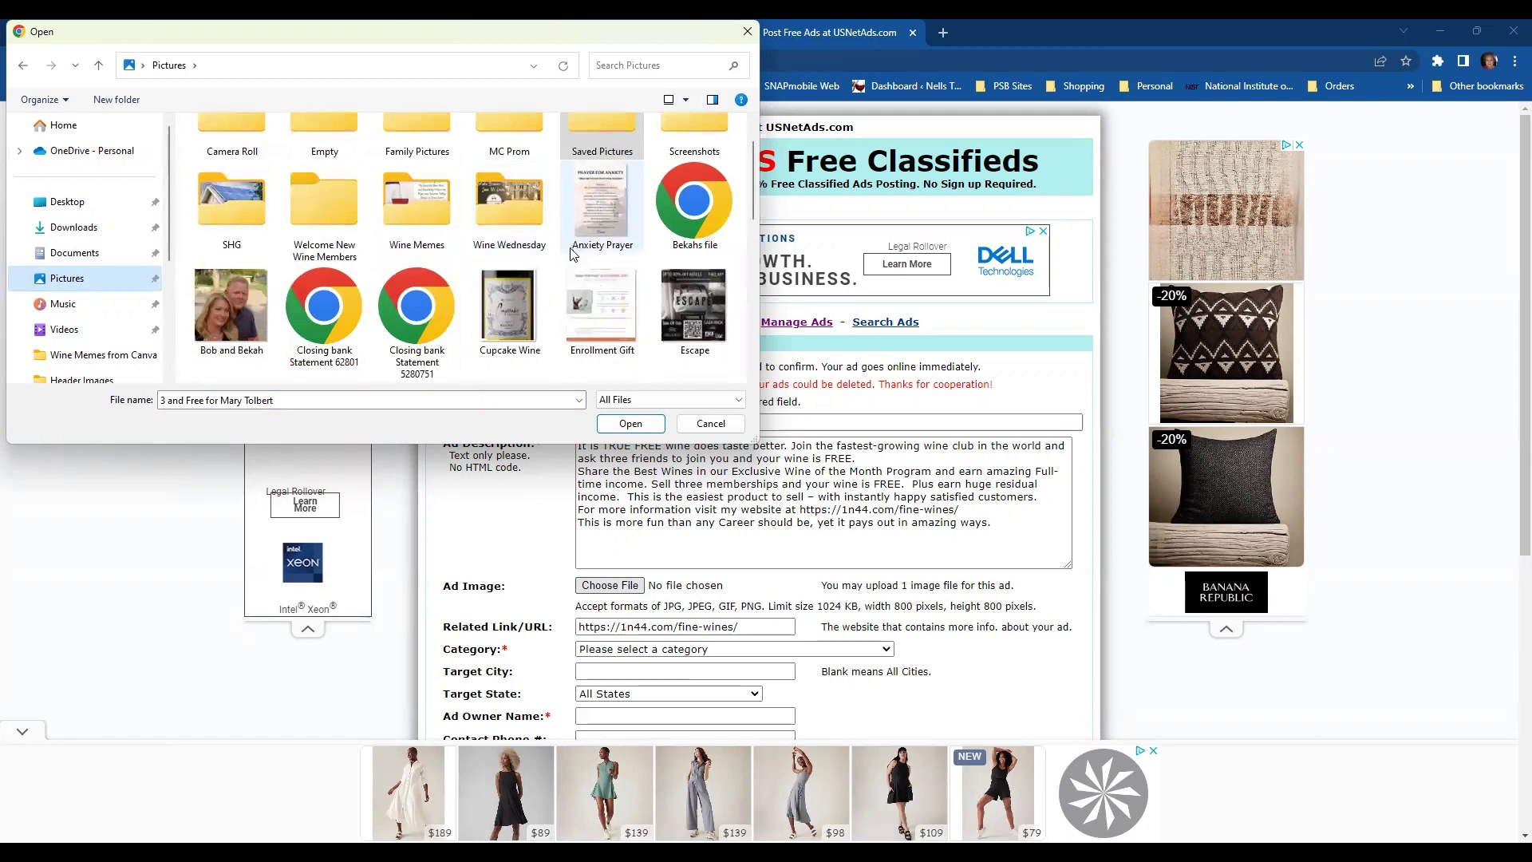
pyautogui.doubleClick(412, 206)
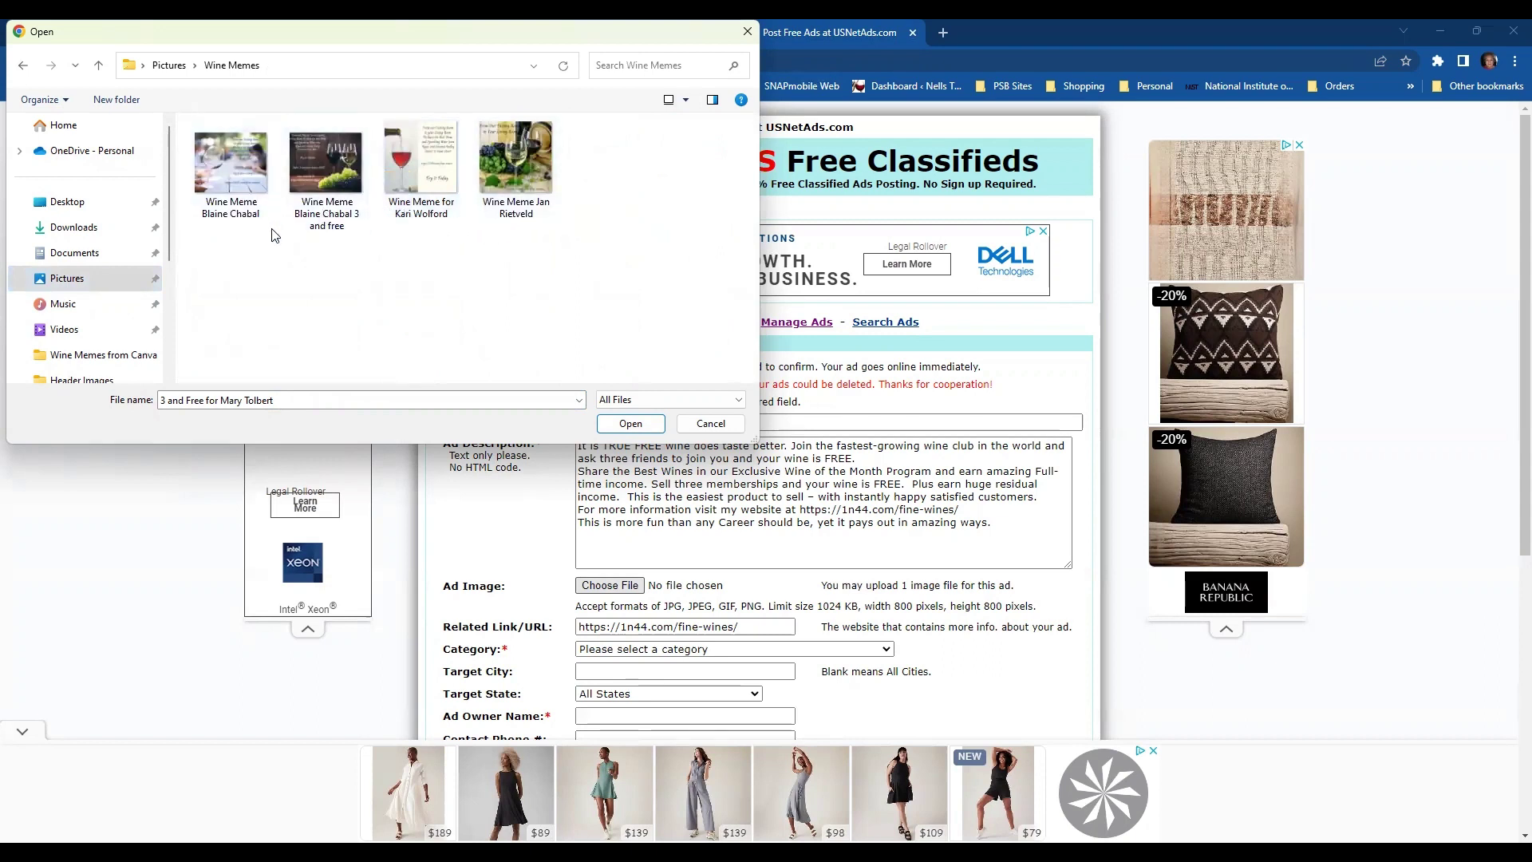
pyautogui.click(23, 66)
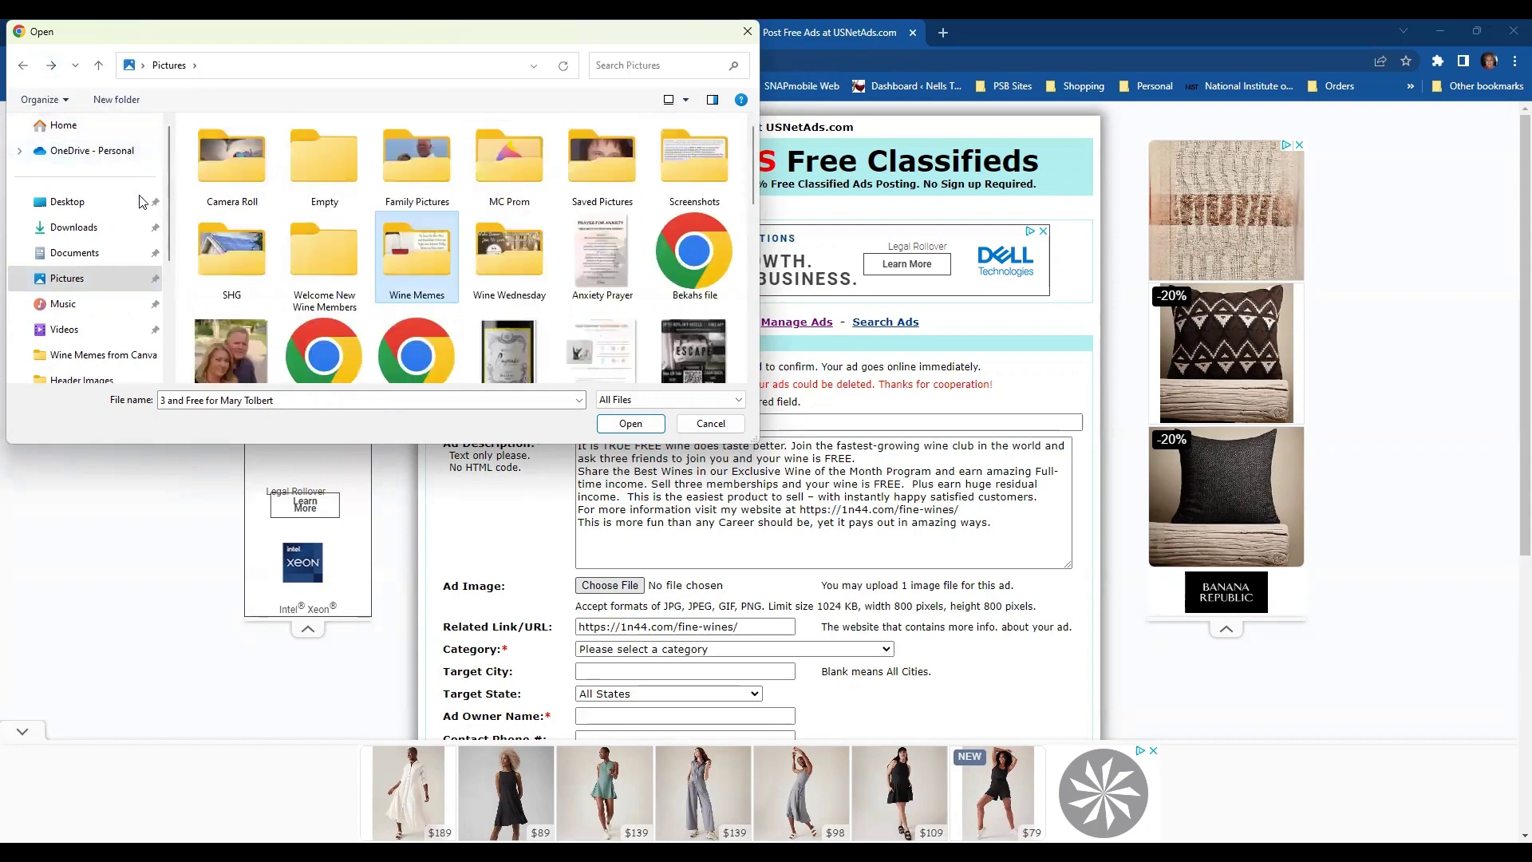
# - Open Saved Pictures and pick 'wine picture' as the ad image
pyautogui.click(593, 191)
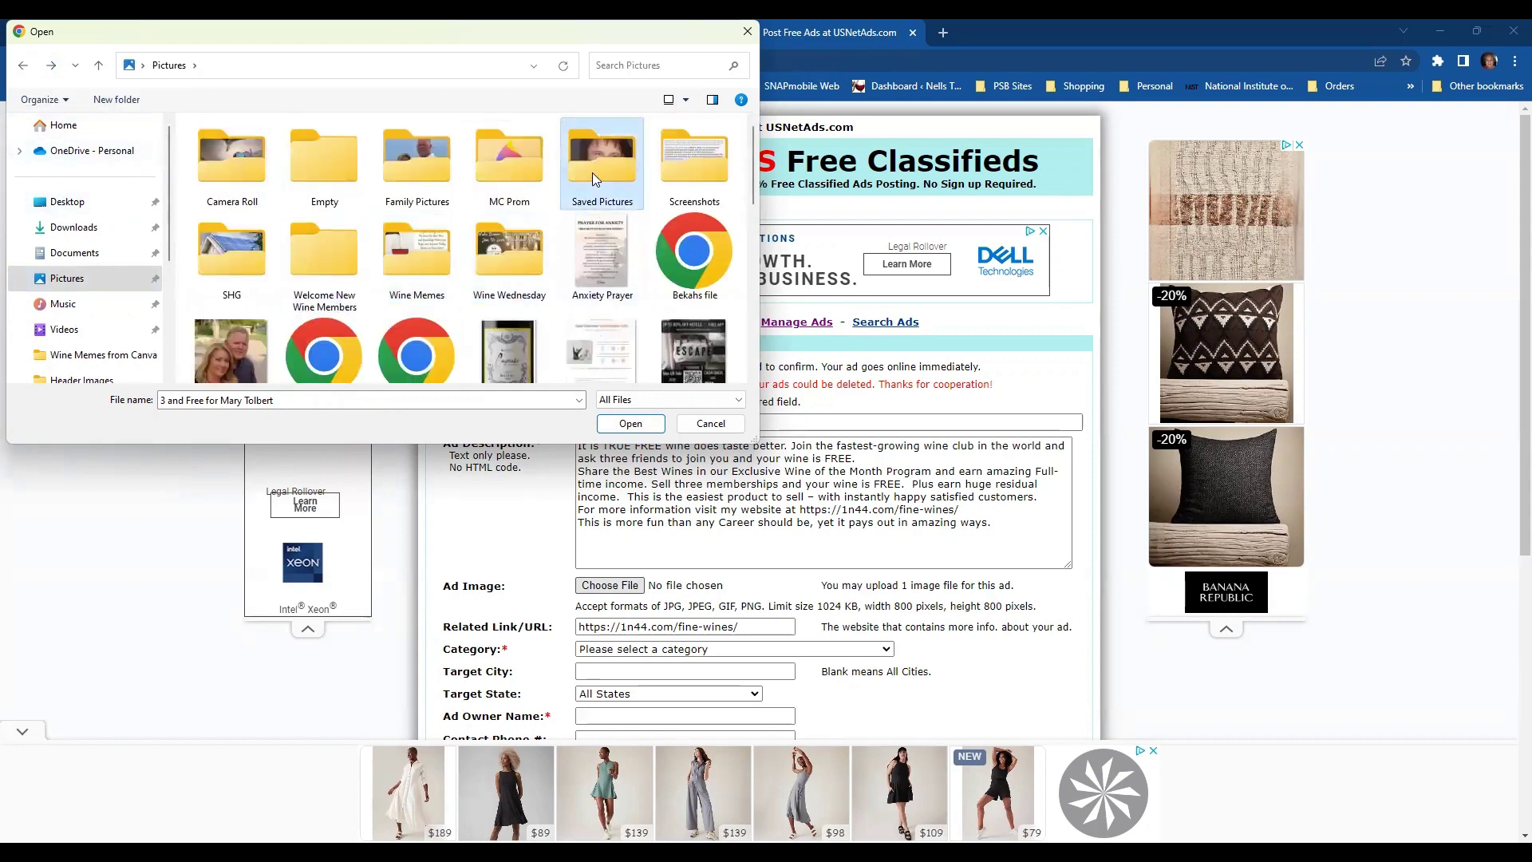
pyautogui.doubleClick(593, 221)
pyautogui.scroll(-5, 593, 222)
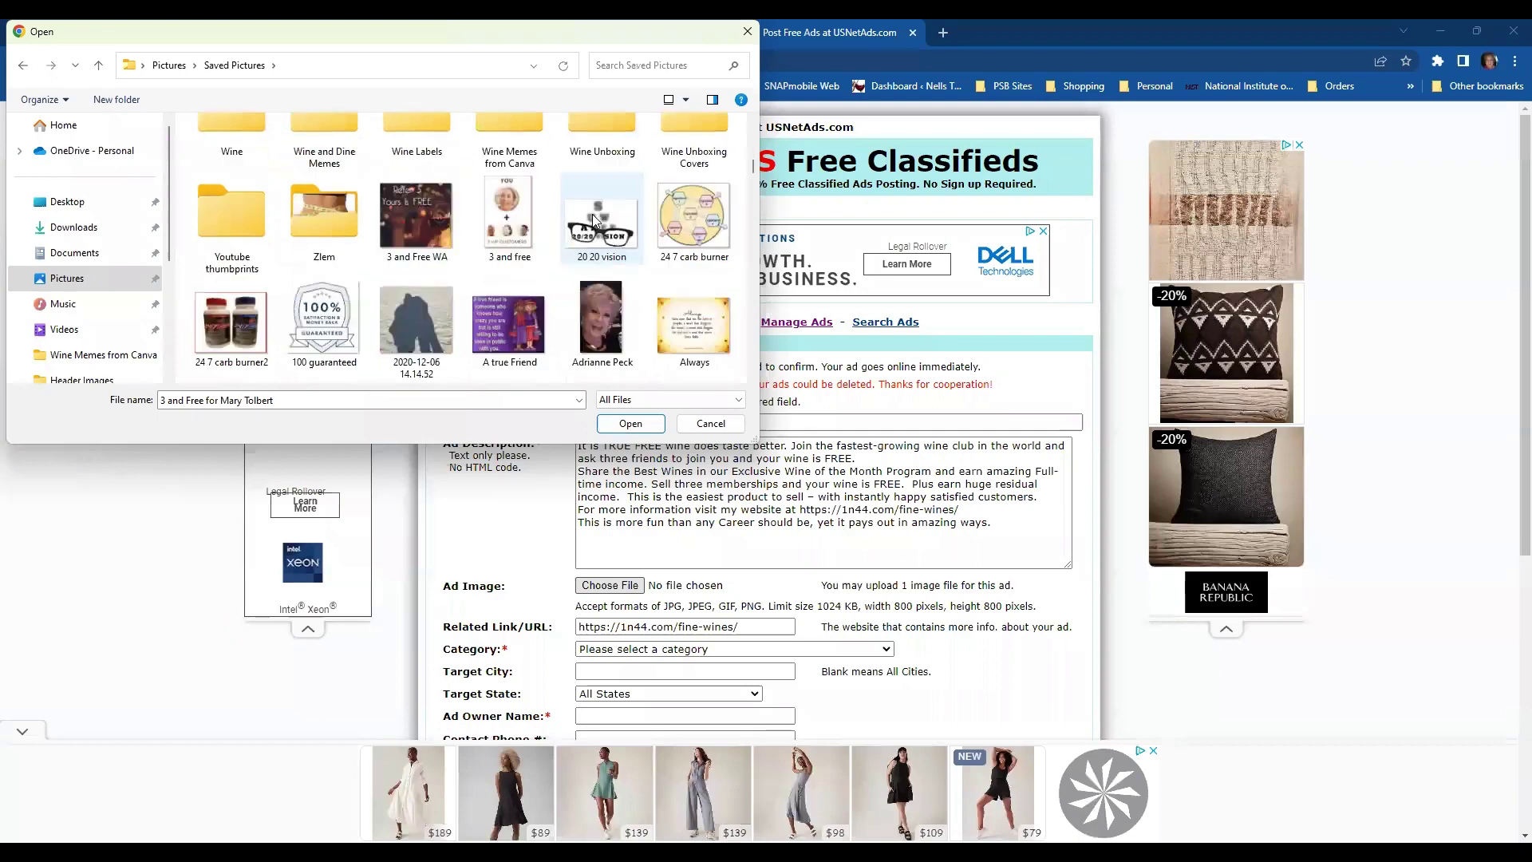
pyautogui.scroll(-10, 589, 218)
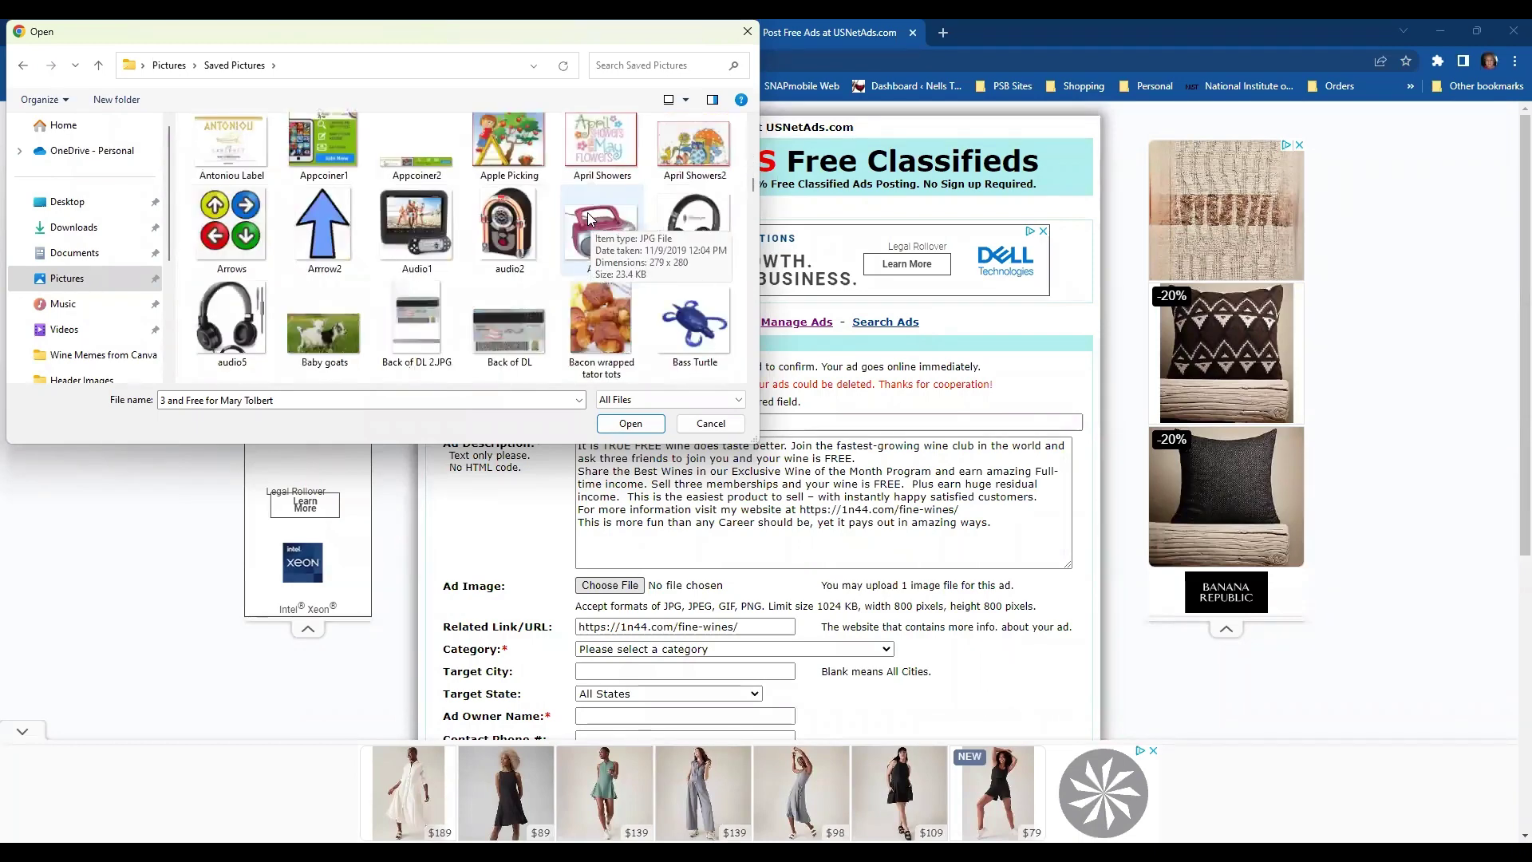
pyautogui.scroll(-1, 588, 217)
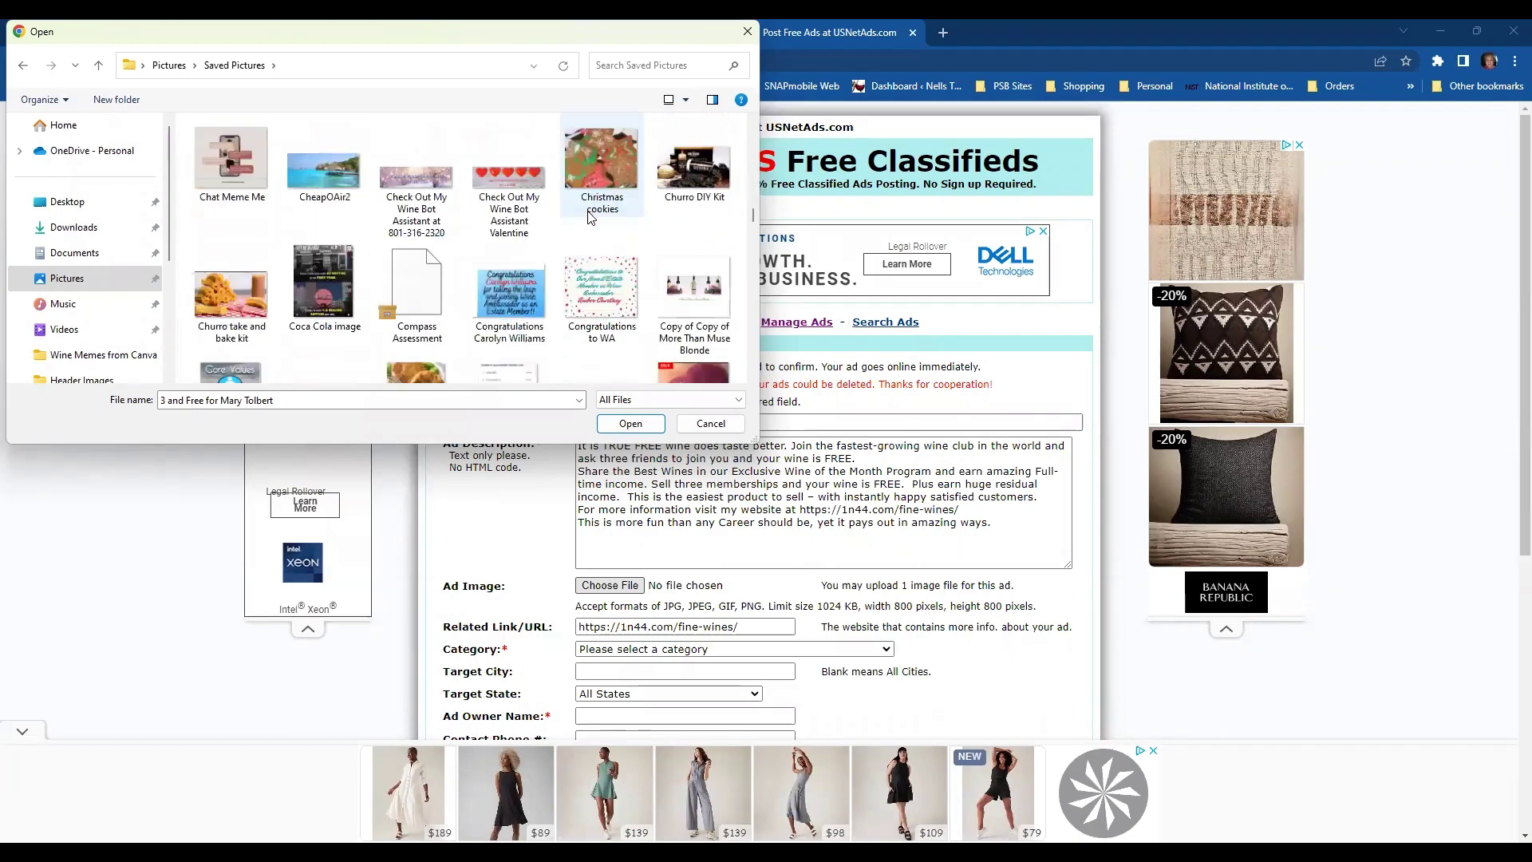
pyautogui.scroll(-3, 550, 218)
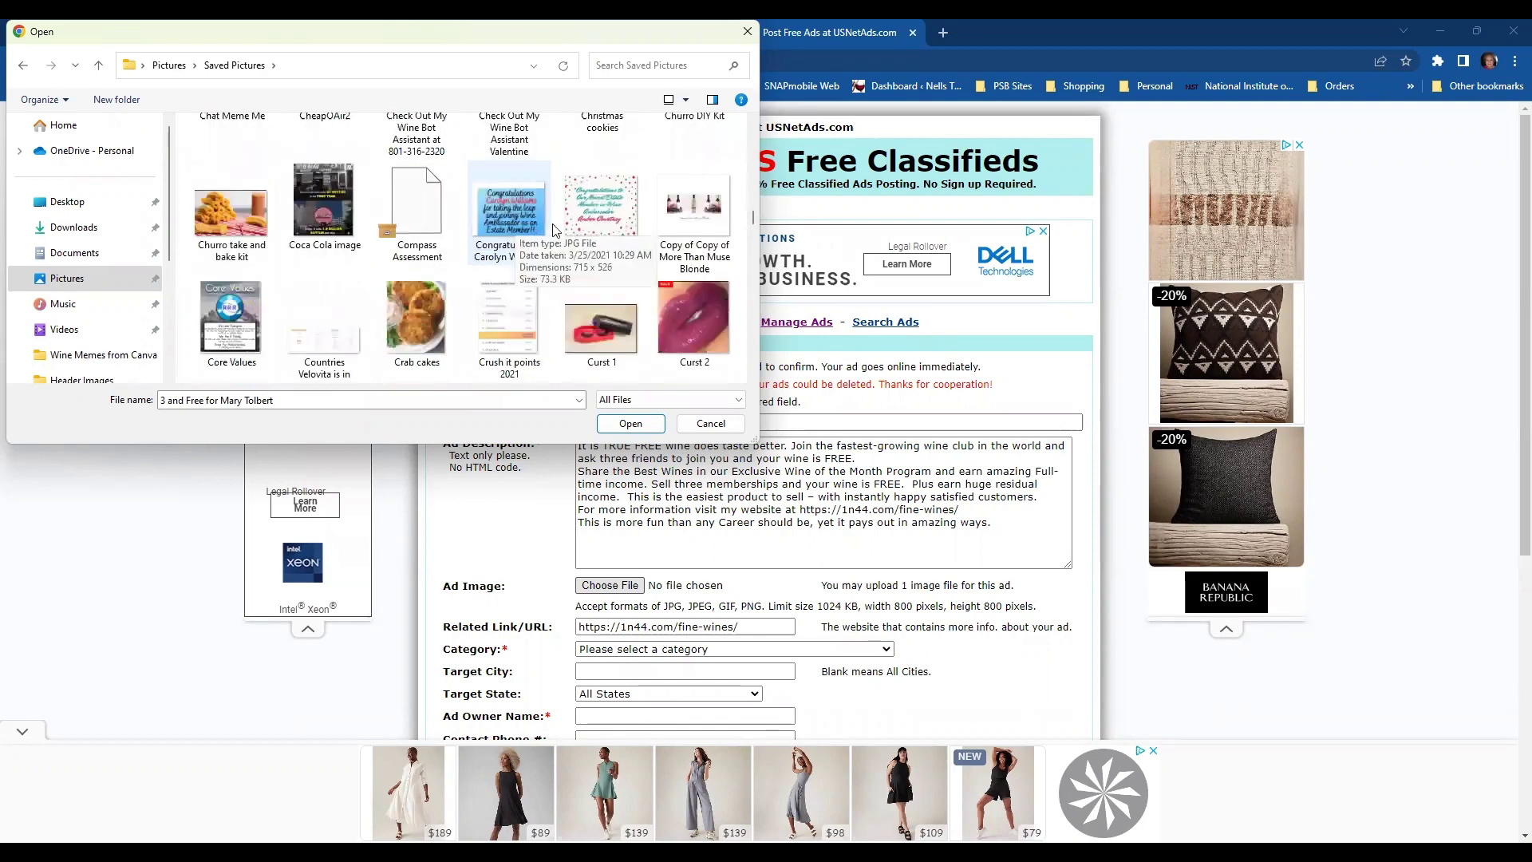
pyautogui.scroll(-5, 560, 227)
pyautogui.scroll(-2, 560, 231)
pyautogui.scroll(-10, 562, 230)
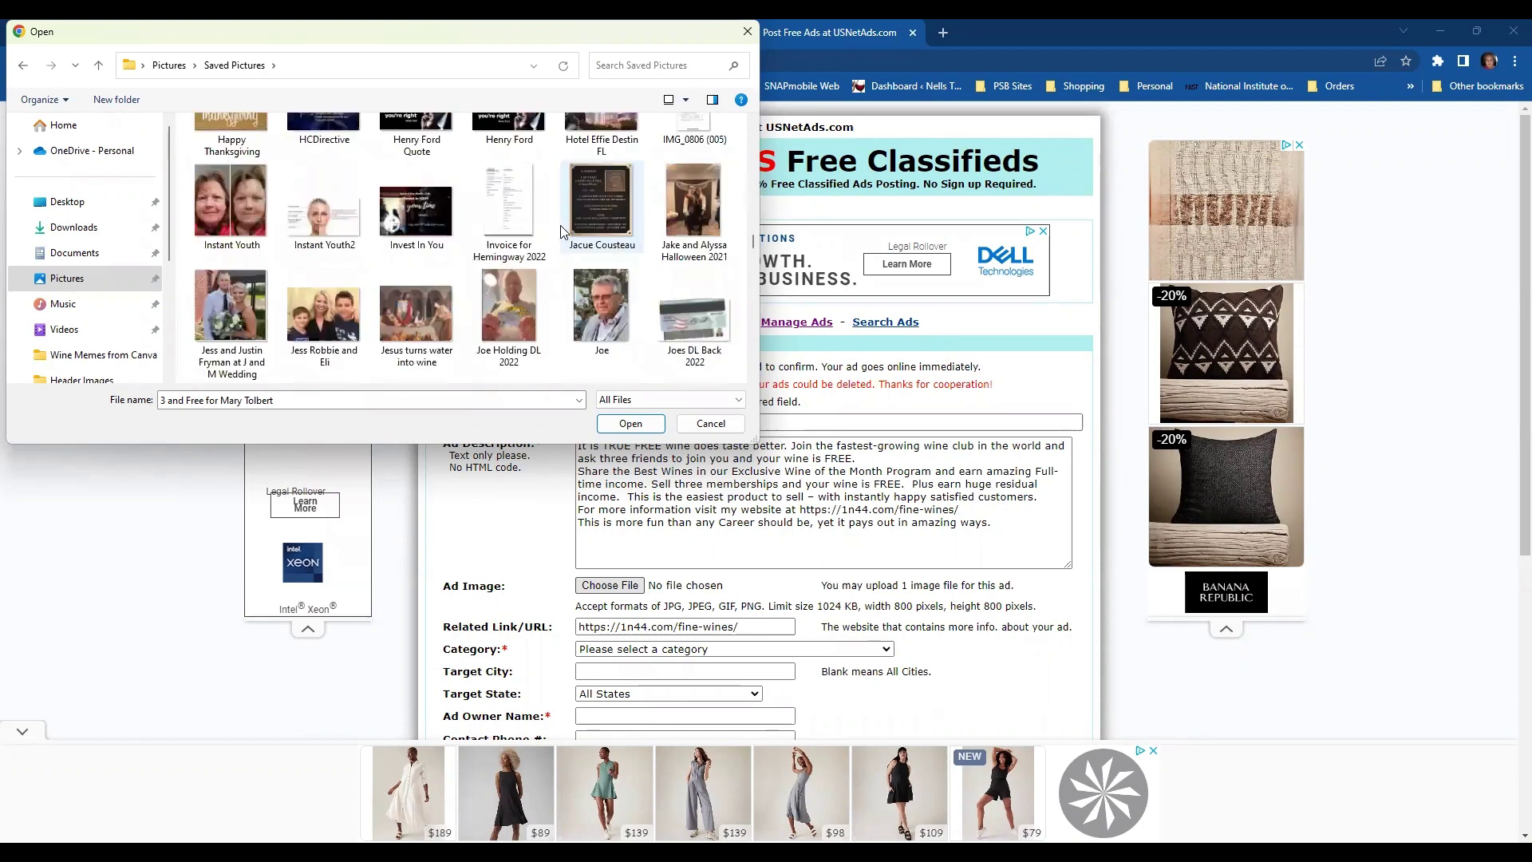
pyautogui.scroll(-10, 560, 231)
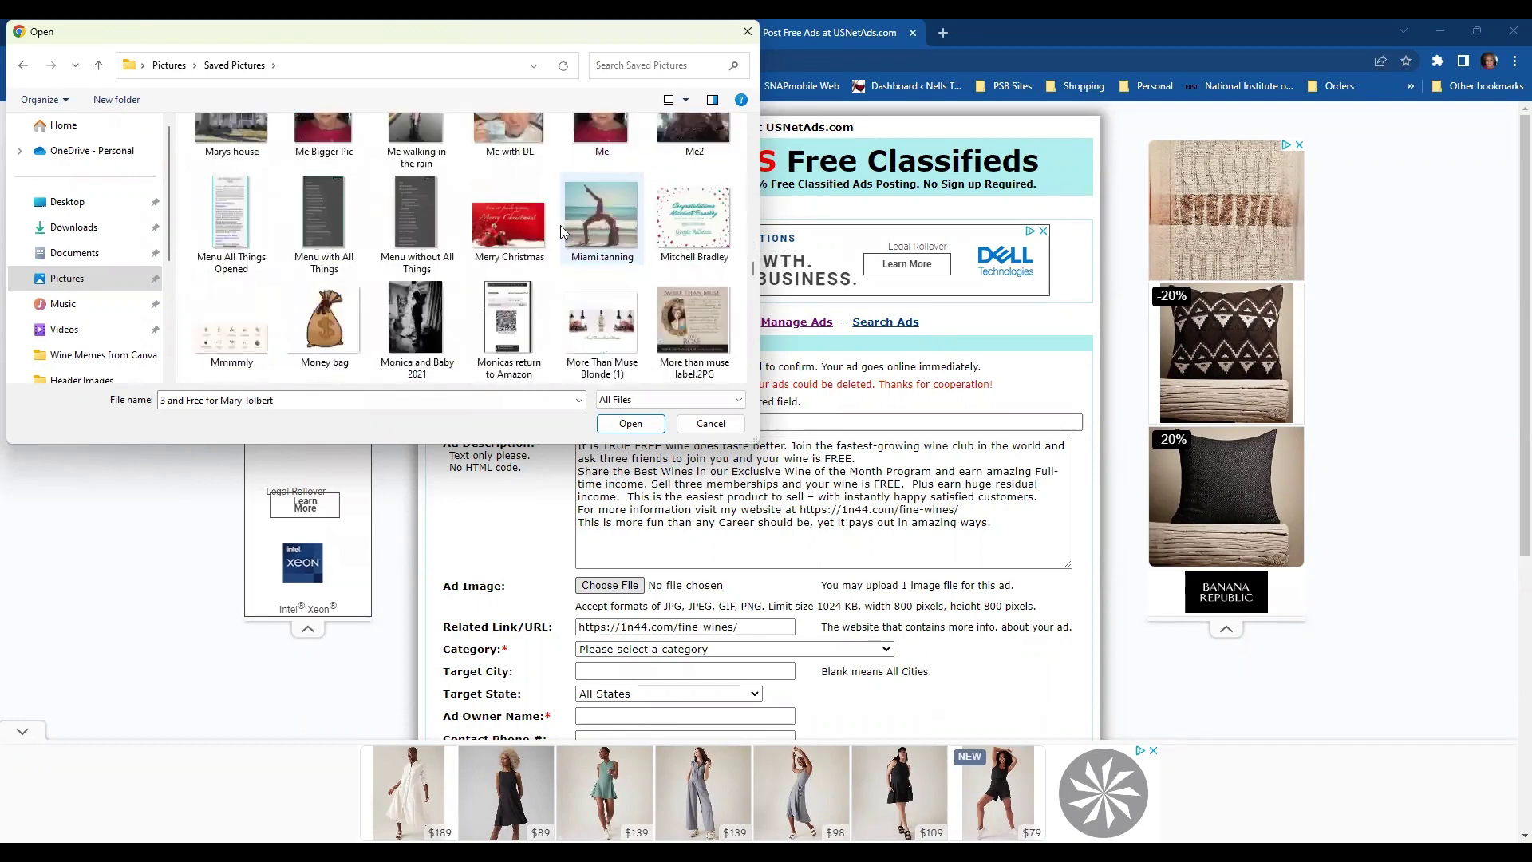
pyautogui.scroll(-5, 562, 230)
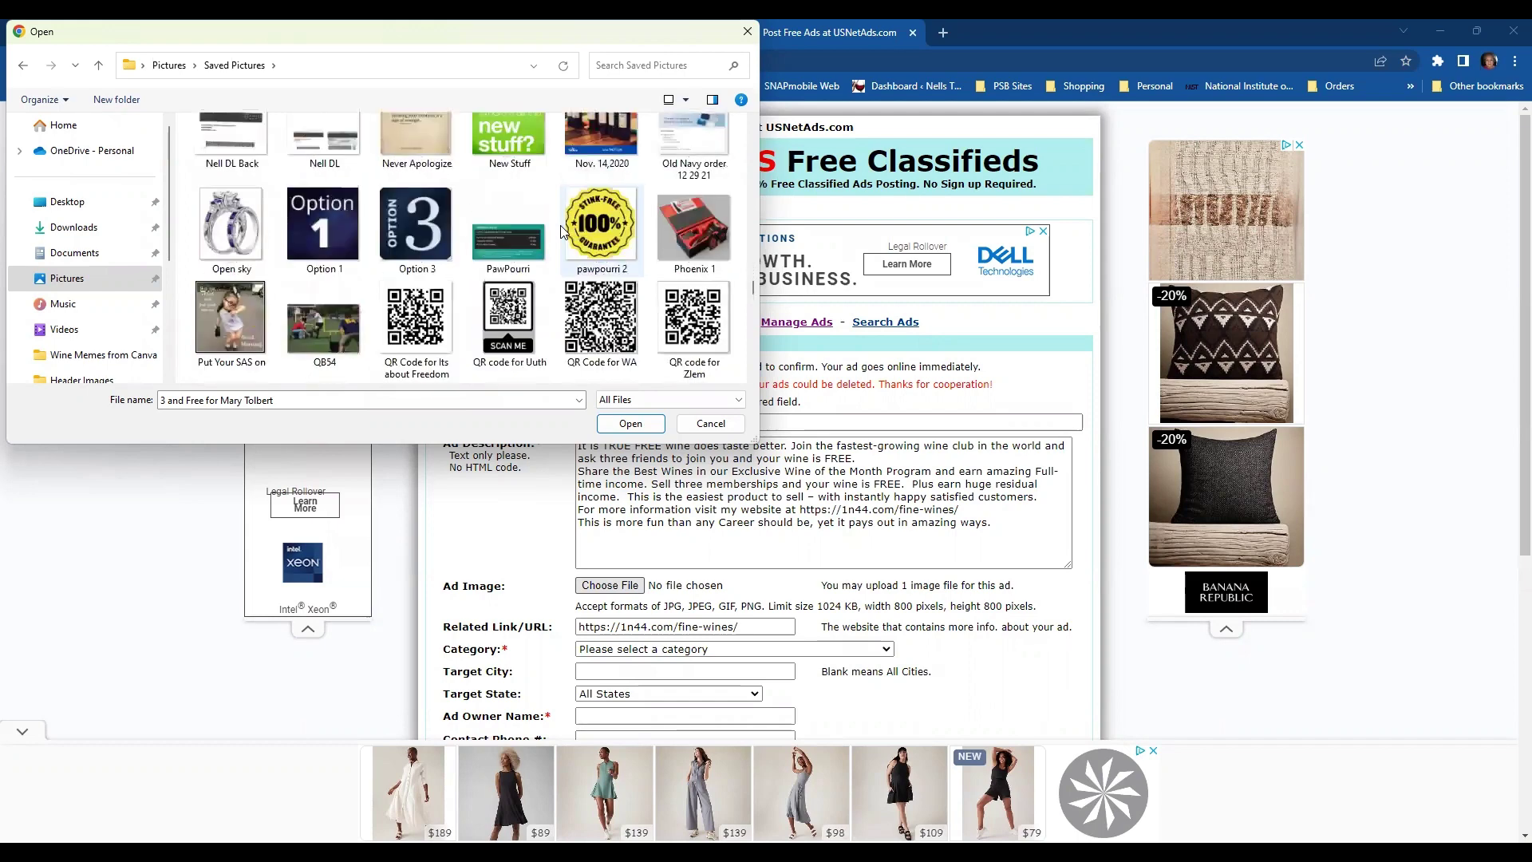
pyautogui.scroll(-1, 562, 231)
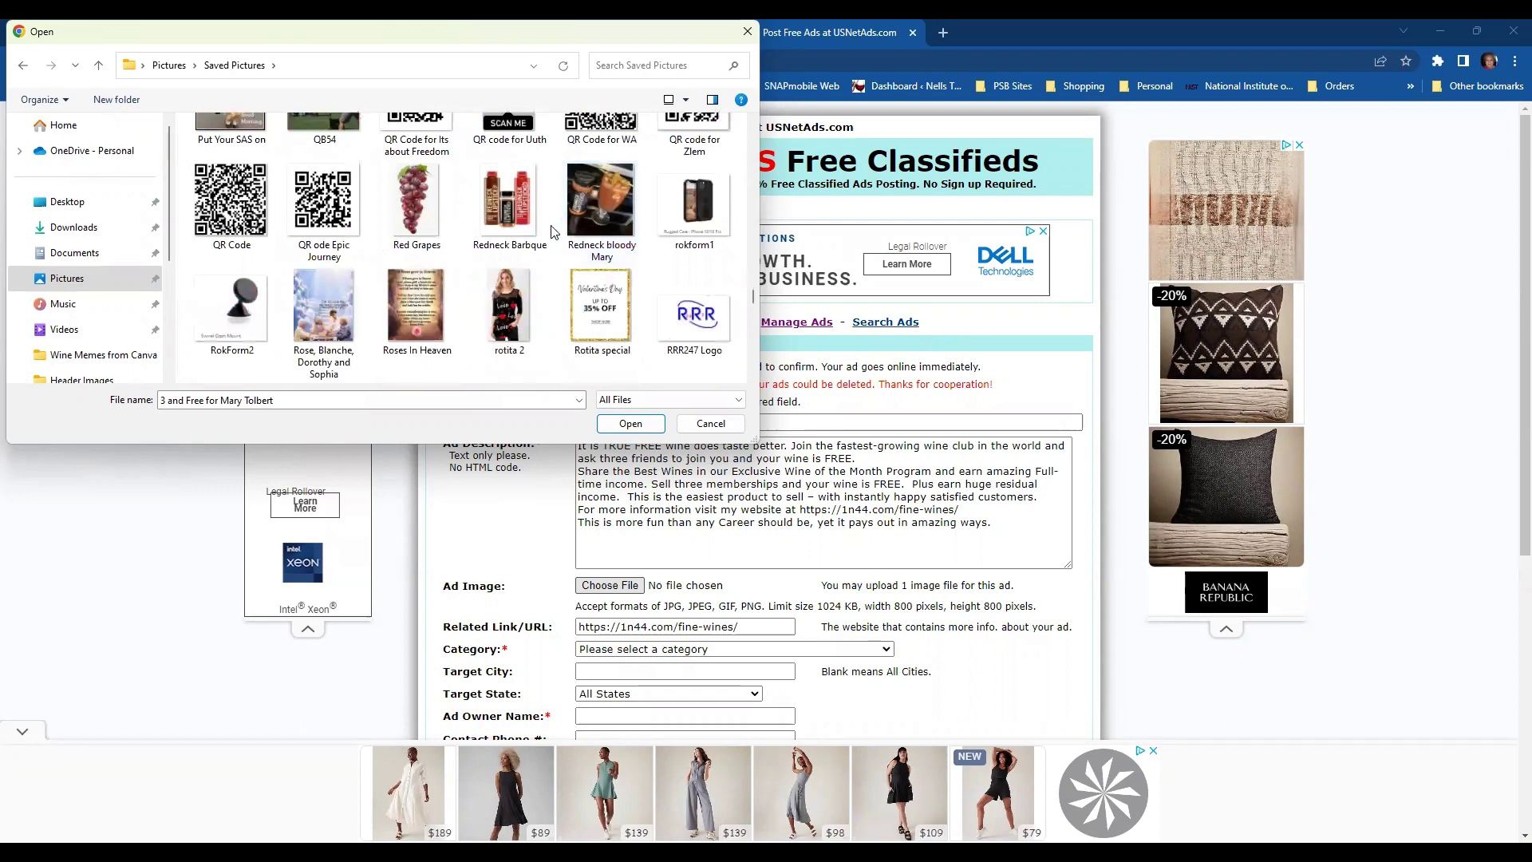
pyautogui.scroll(-1, 559, 232)
pyautogui.scroll(-1, 555, 232)
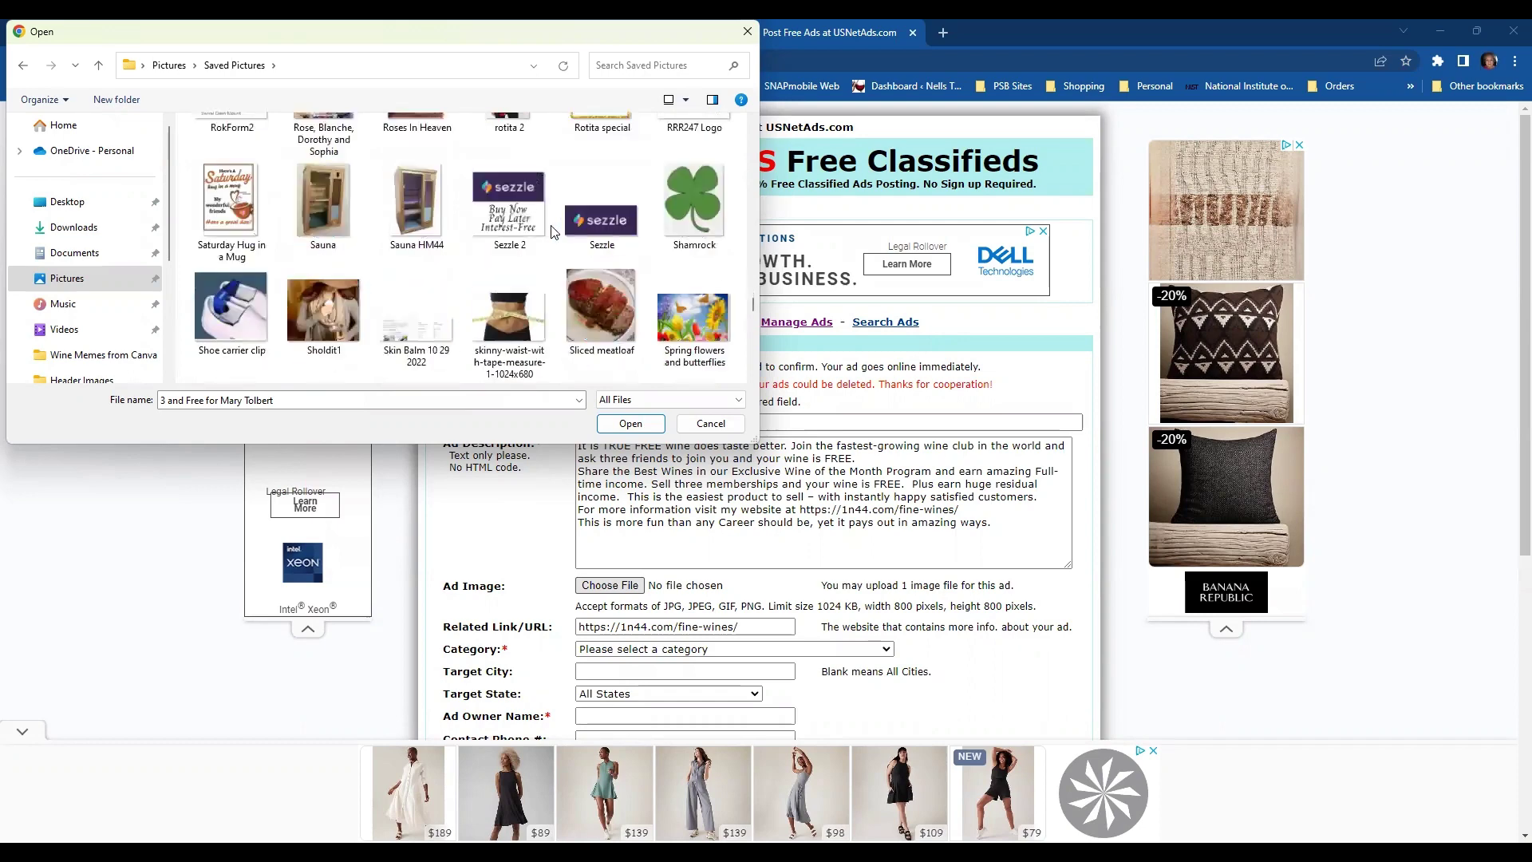
pyautogui.scroll(-1, 550, 231)
pyautogui.scroll(-1, 551, 232)
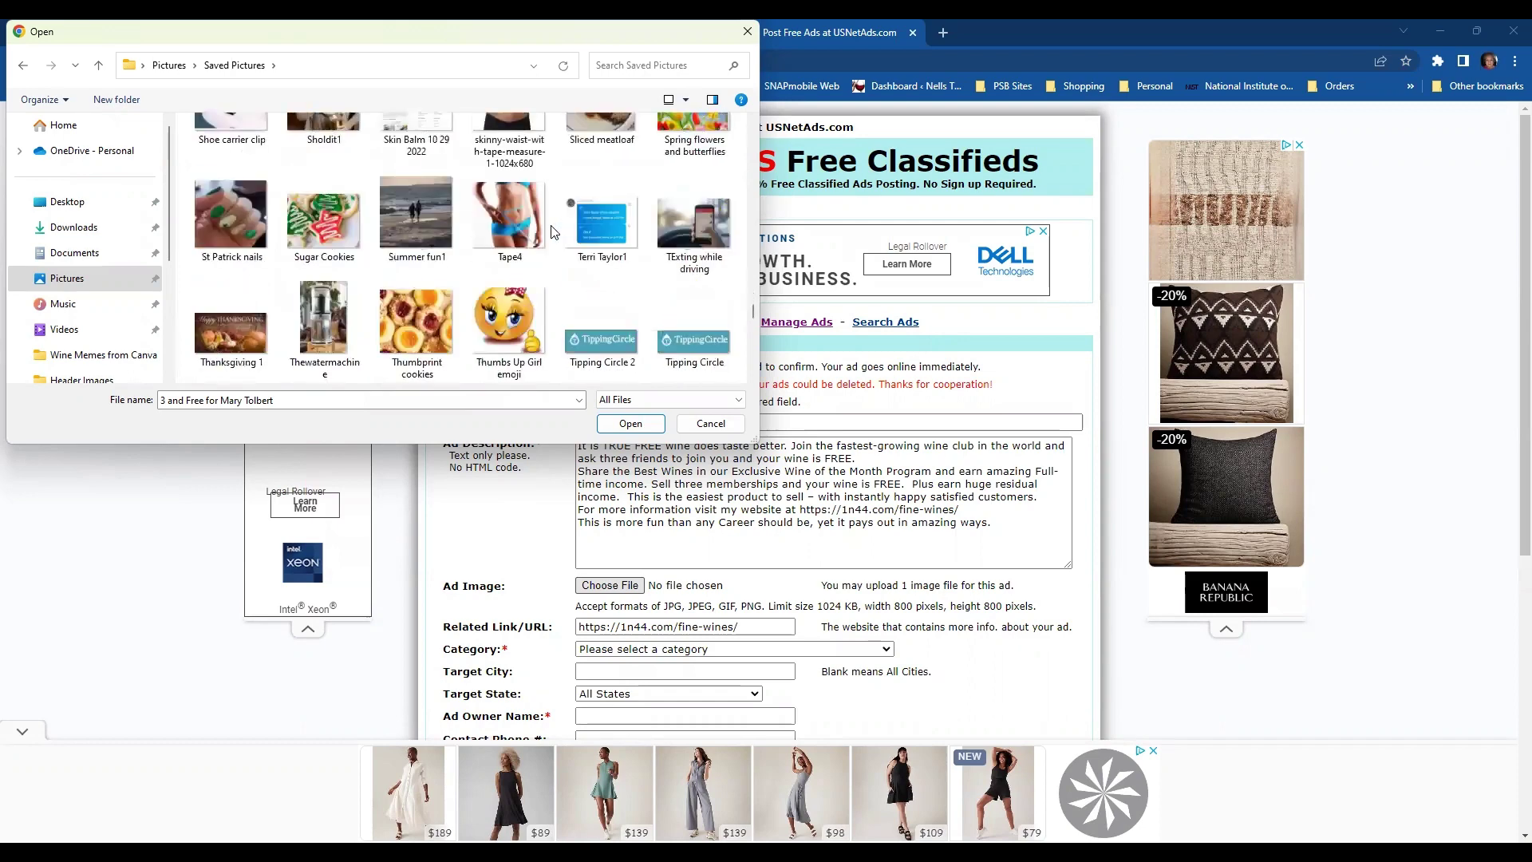
pyautogui.scroll(-2, 550, 231)
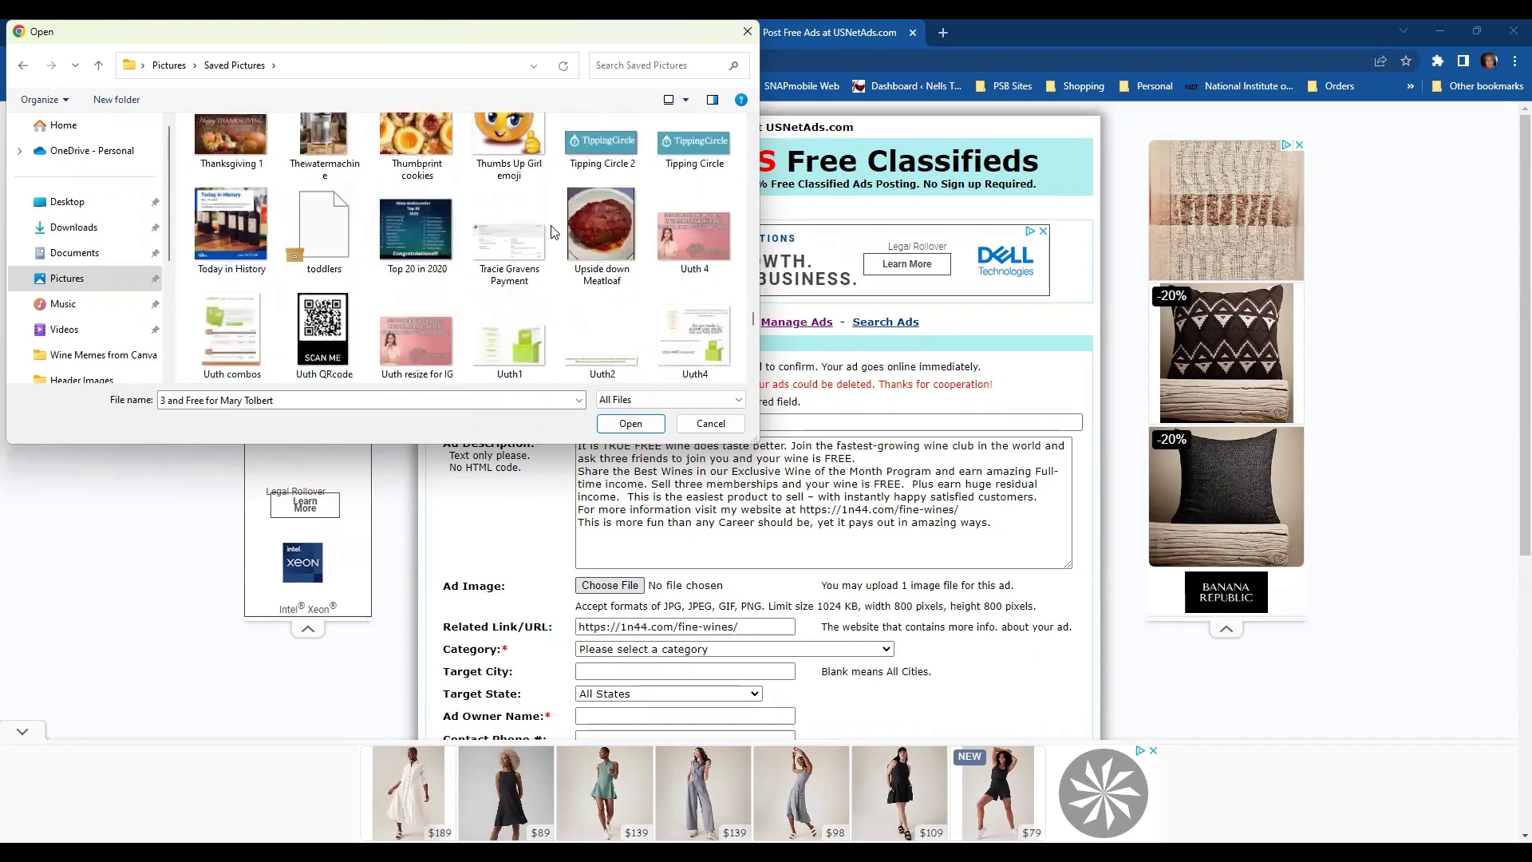
pyautogui.scroll(-1, 555, 231)
pyautogui.scroll(-2, 555, 231)
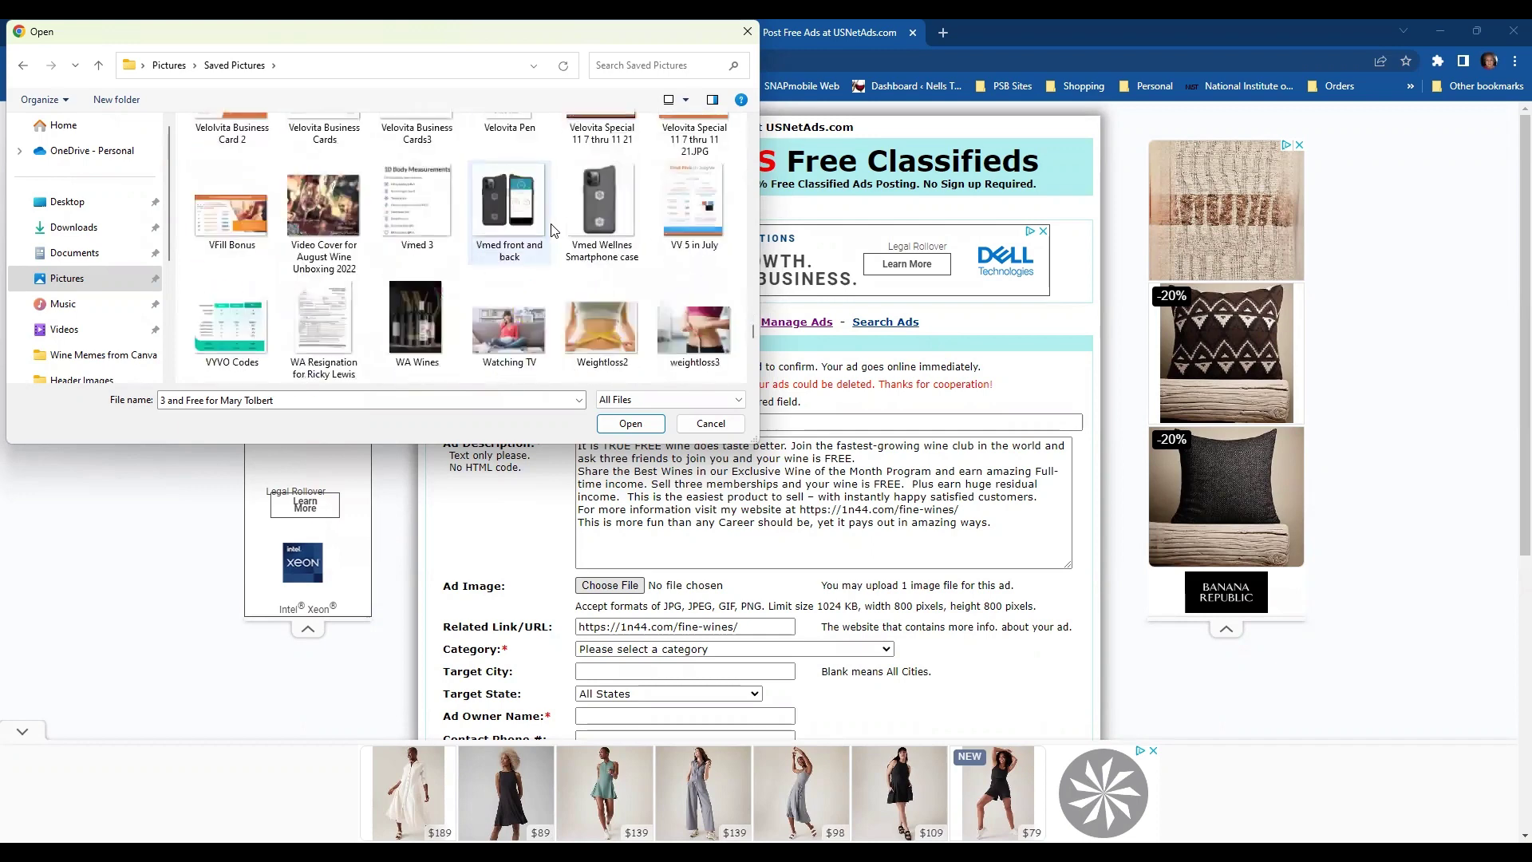
pyautogui.click(417, 323)
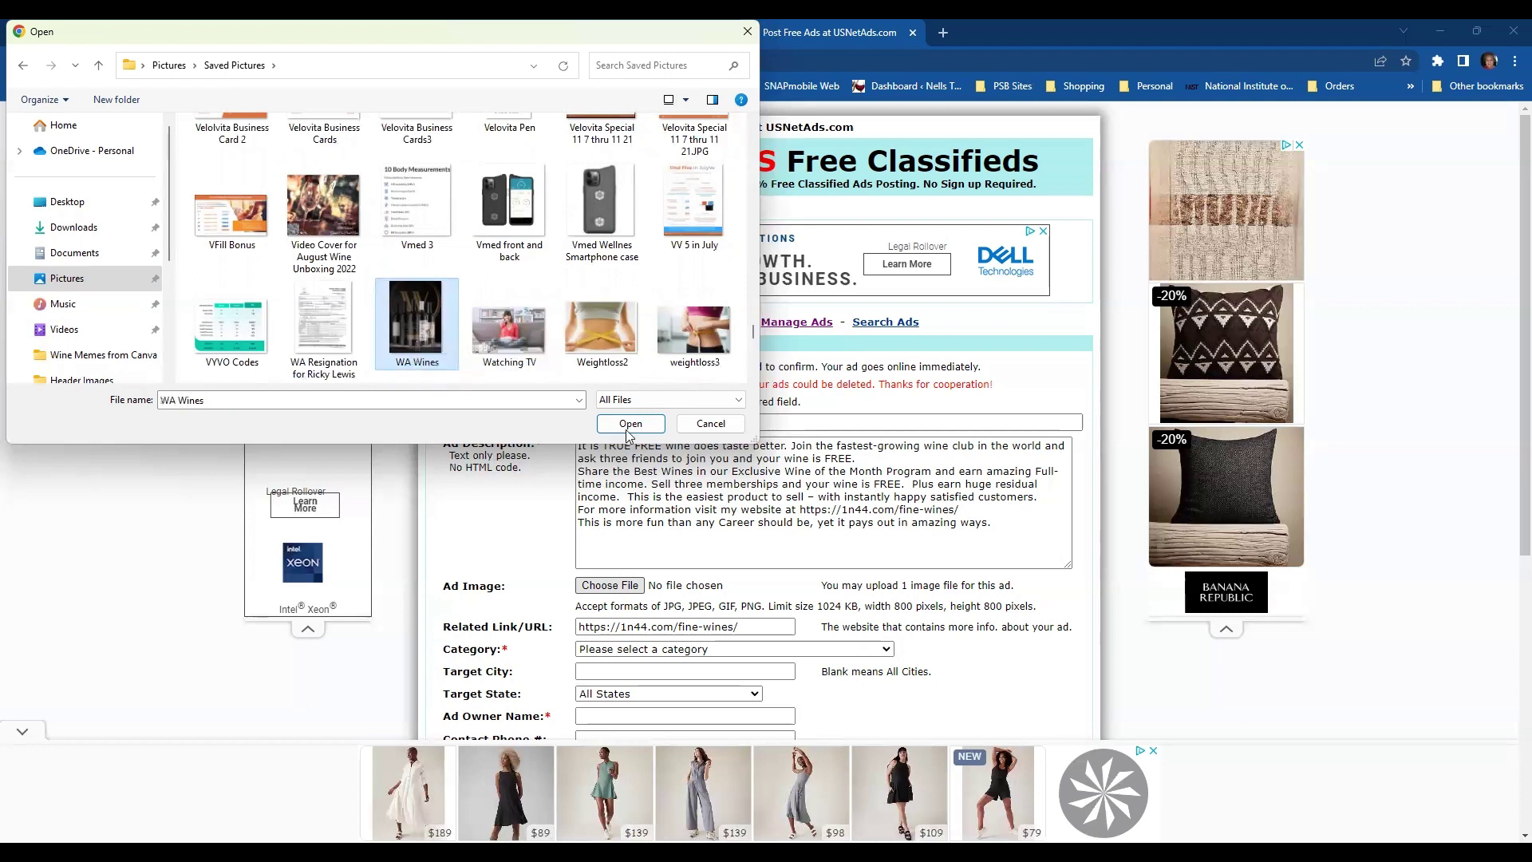
pyautogui.scroll(-2, 604, 327)
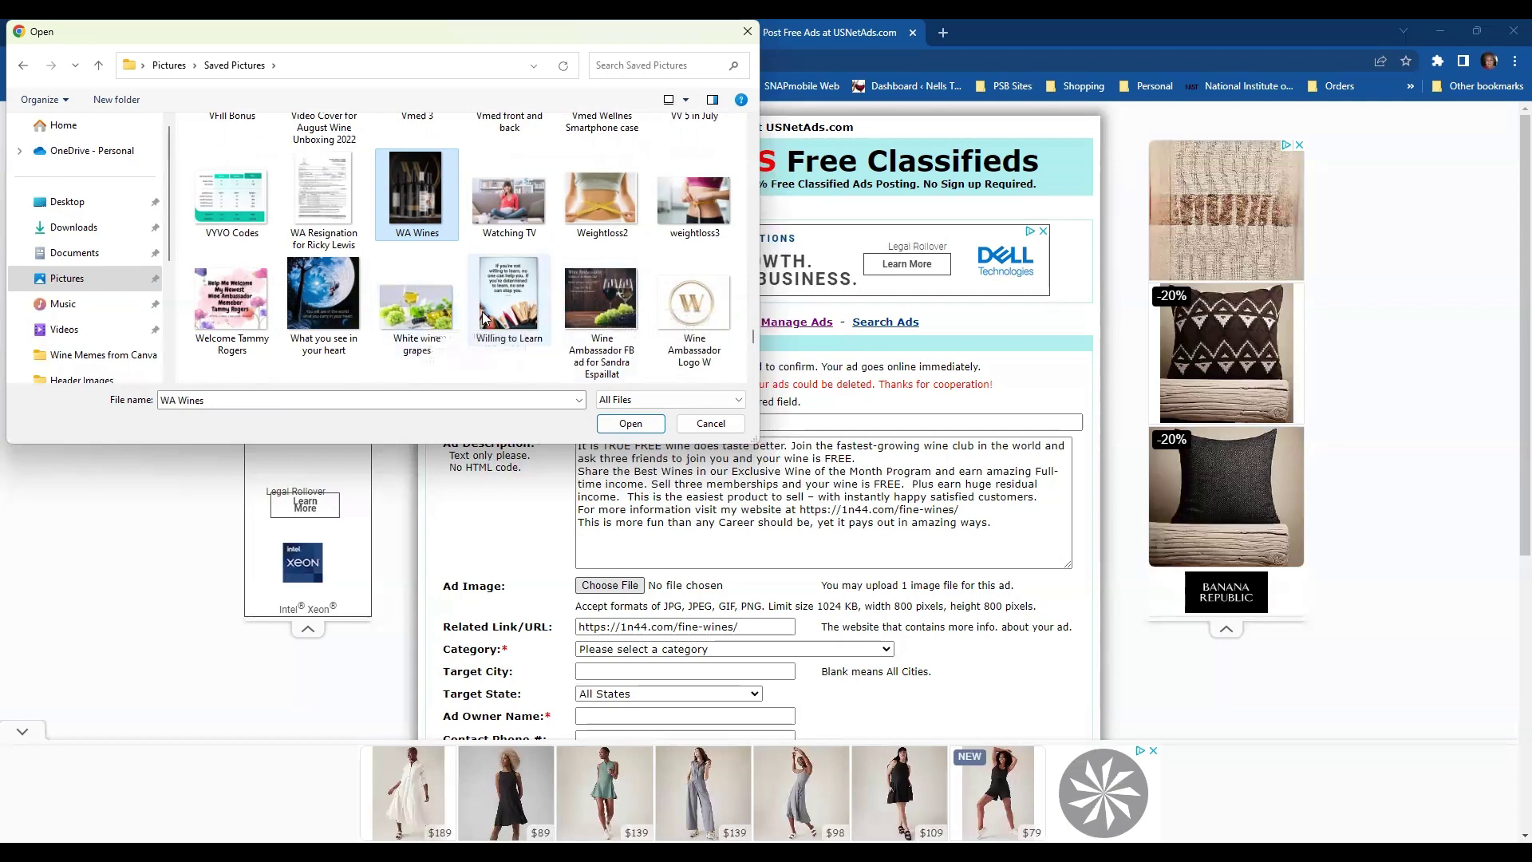
pyautogui.scroll(-1, 489, 308)
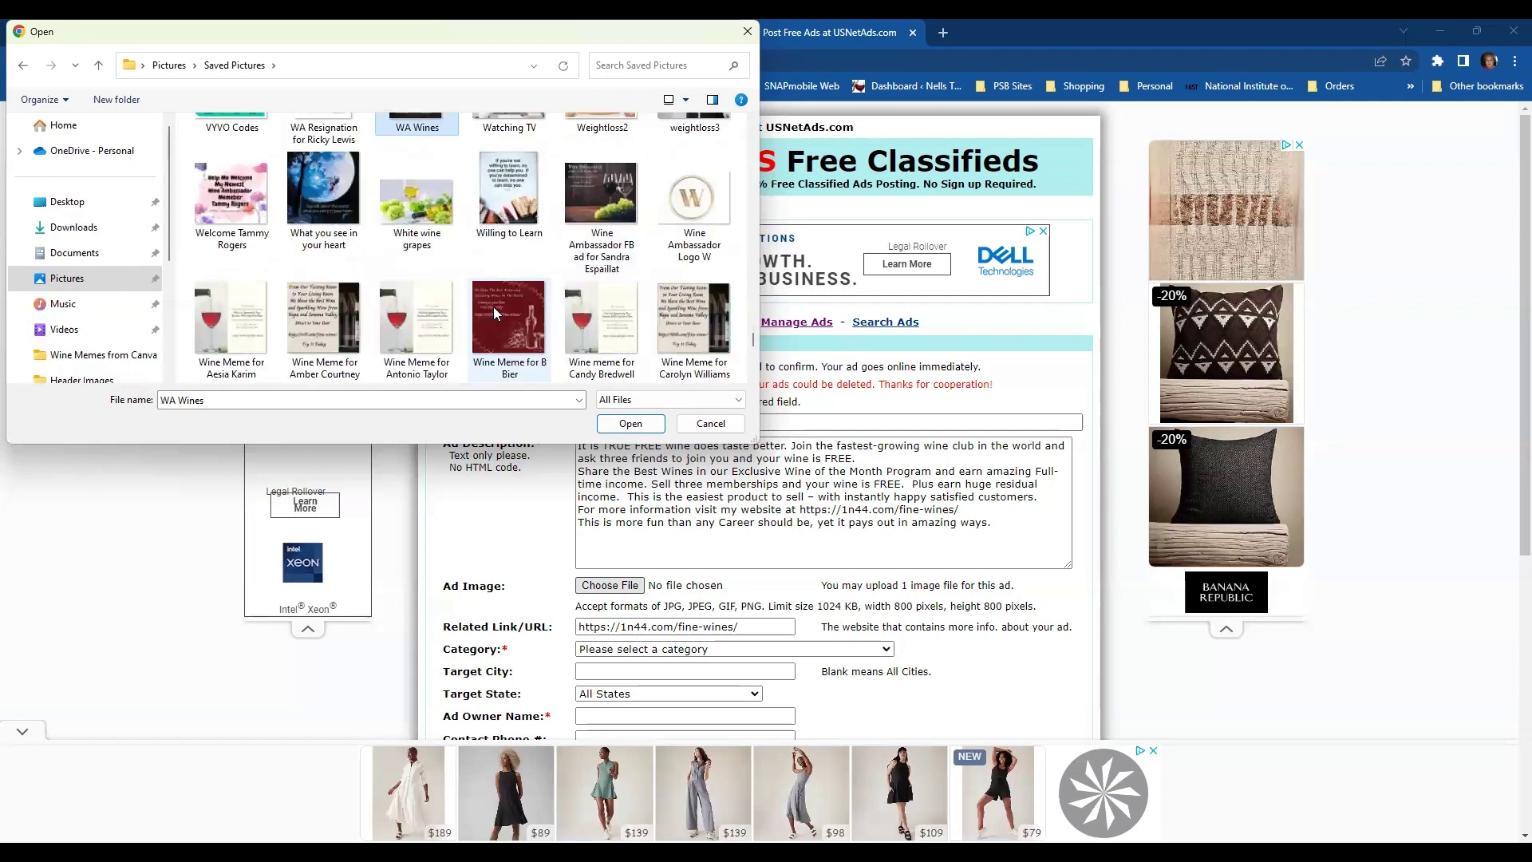
pyautogui.scroll(-1, 549, 294)
pyautogui.scroll(-4, 561, 288)
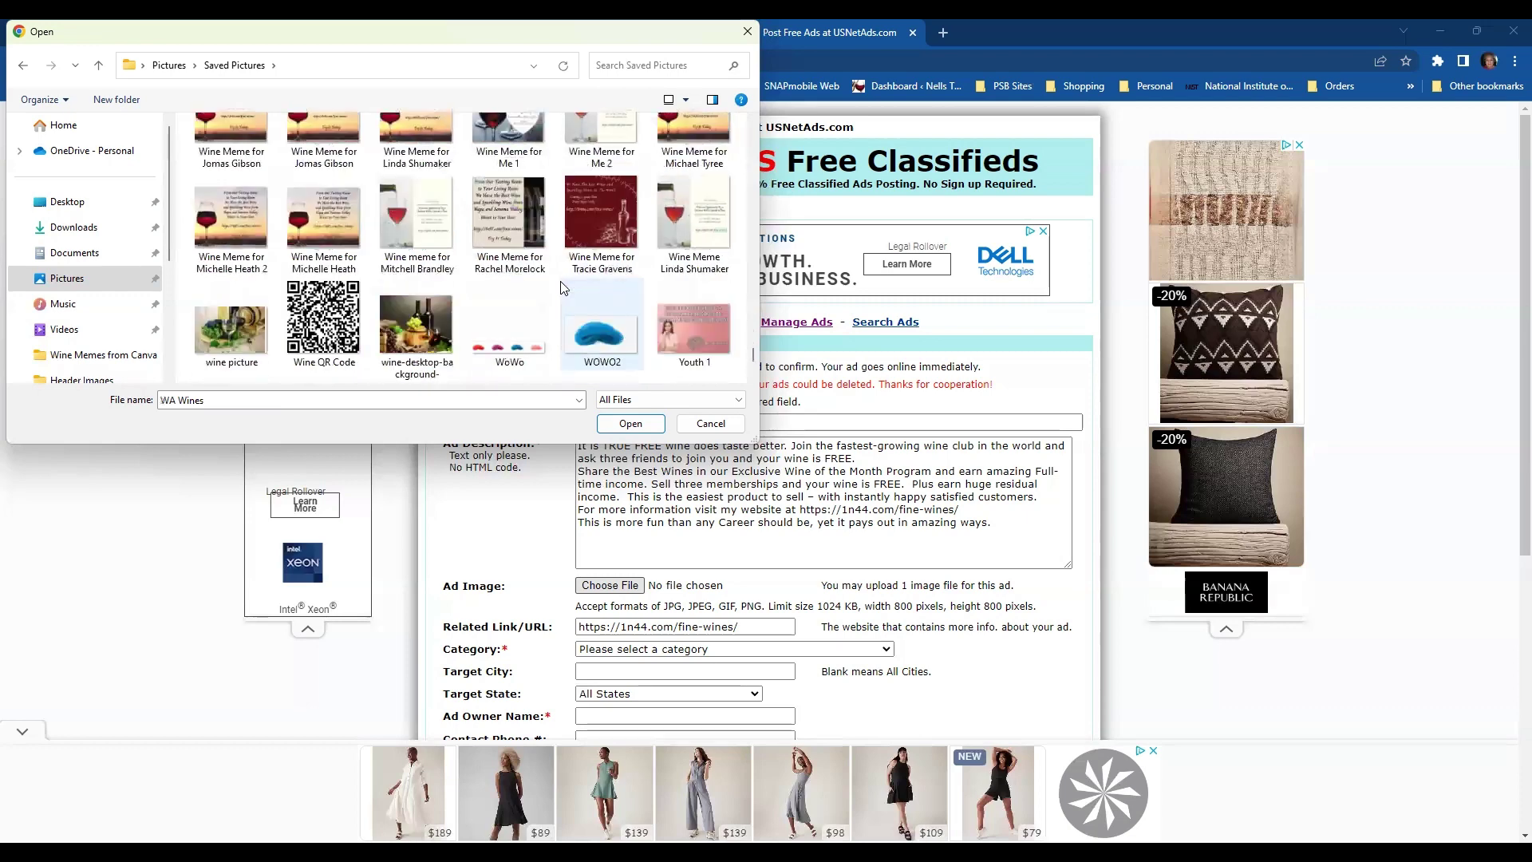
pyautogui.scroll(-1, 561, 287)
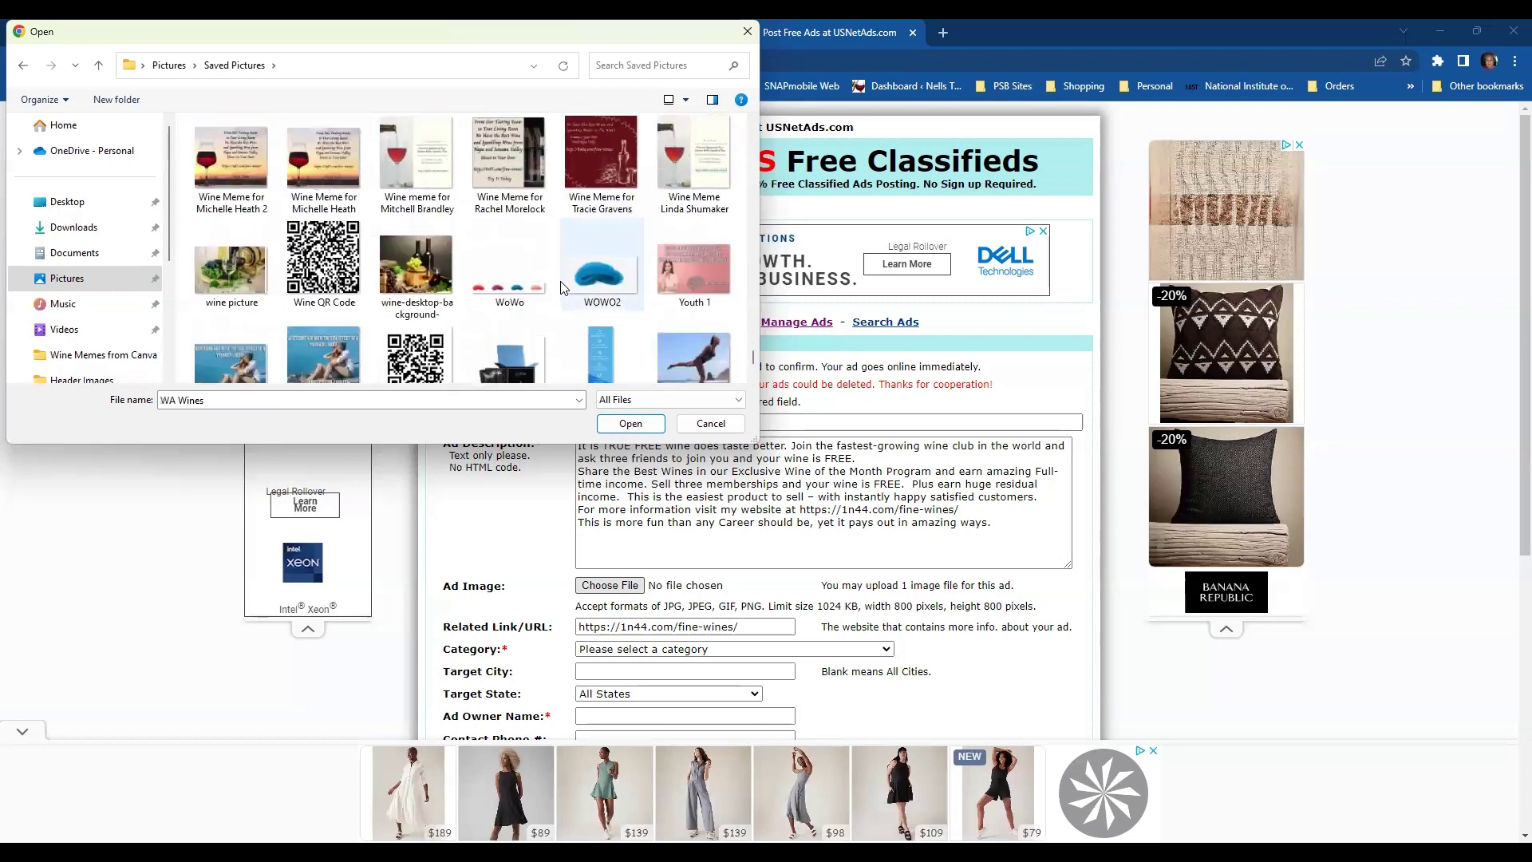
pyautogui.click(231, 265)
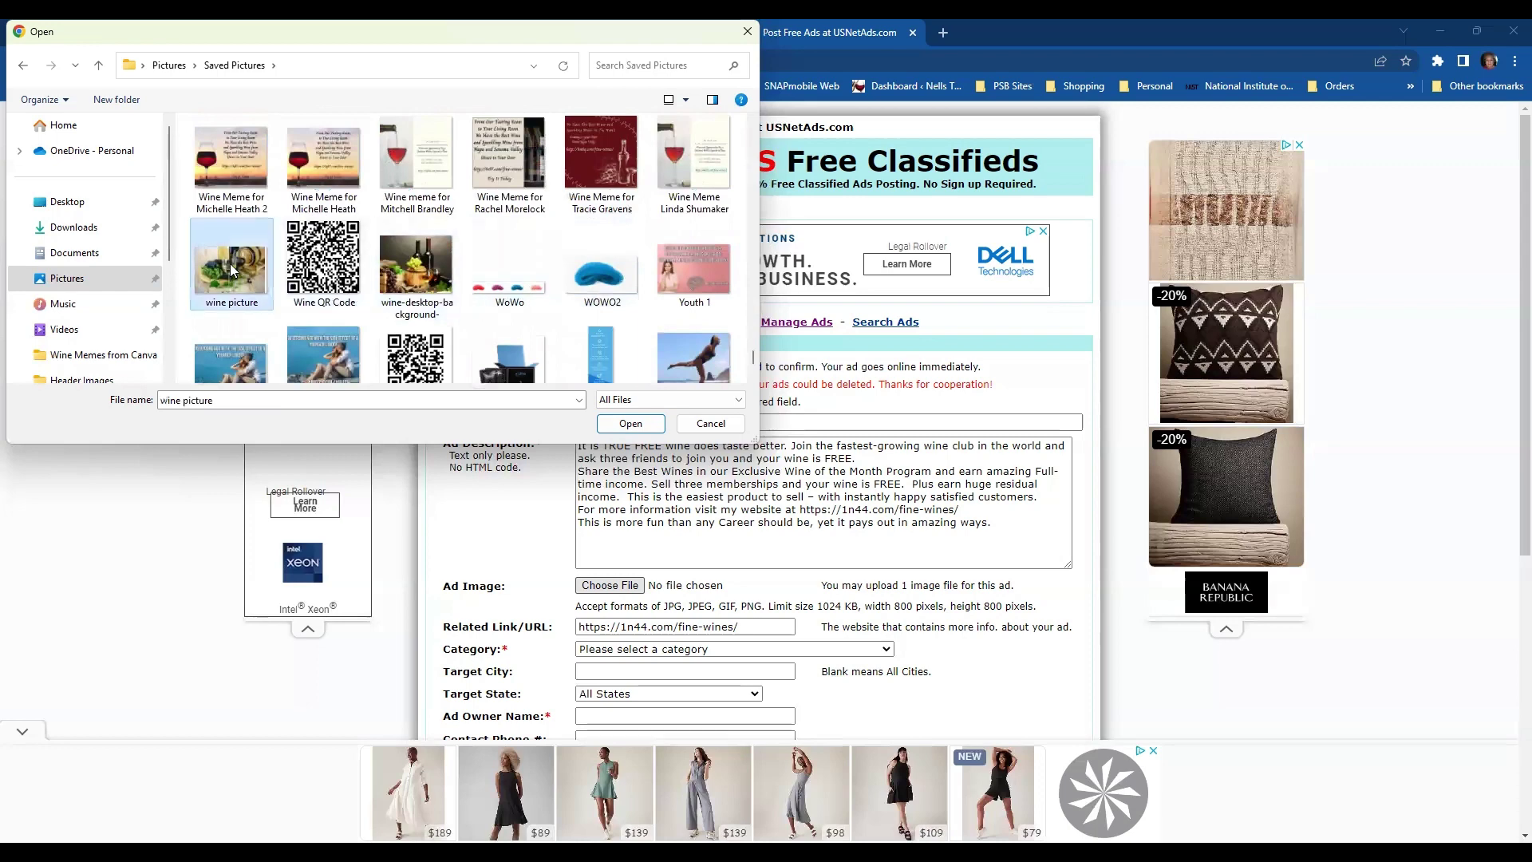
pyautogui.click(646, 429)
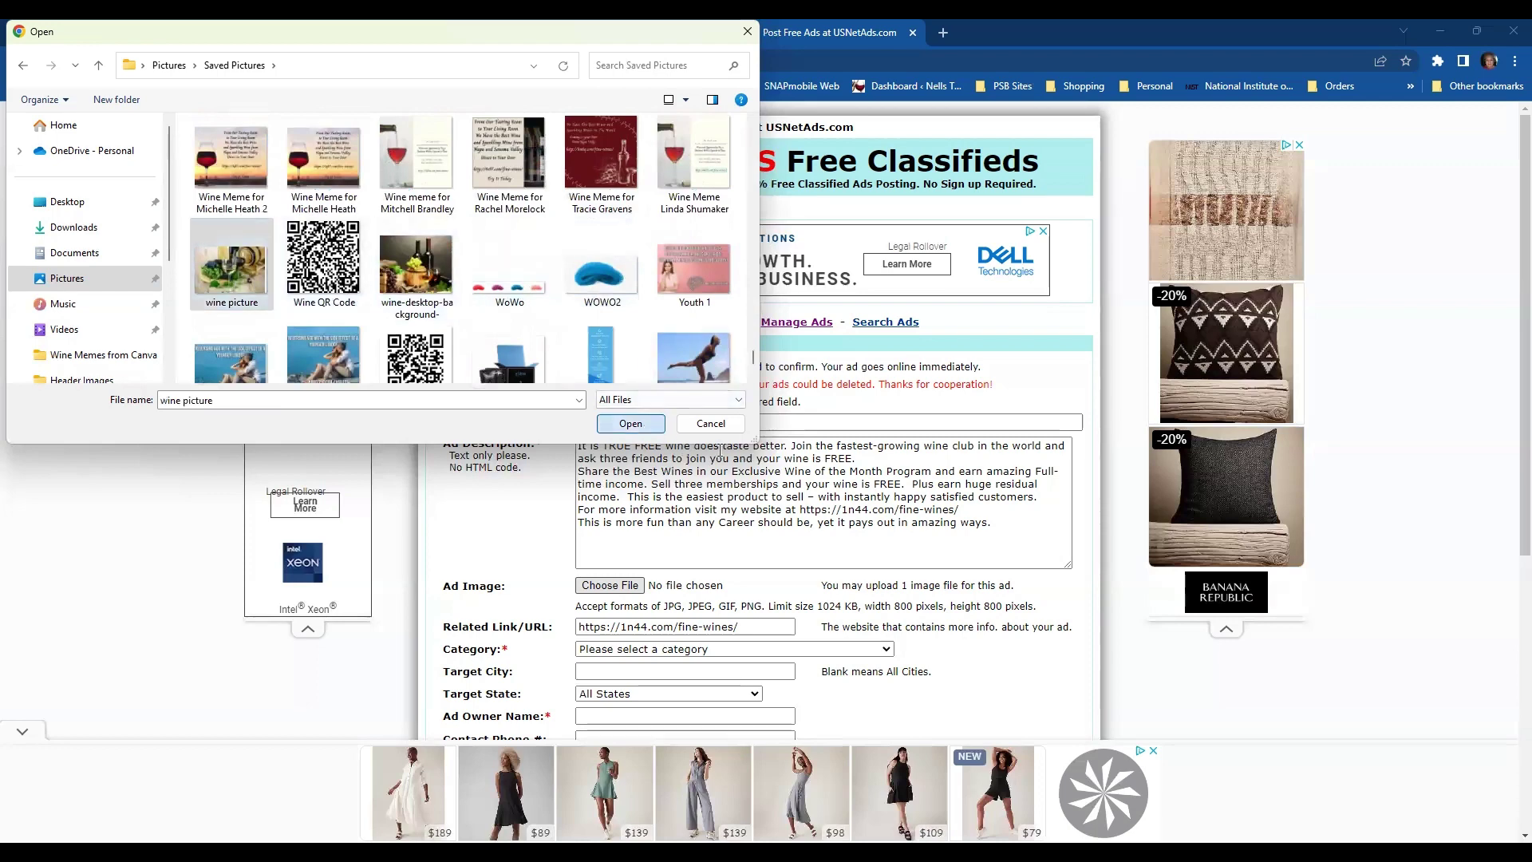
# - Set the ad category to Shopping - Online Shopping
pyautogui.scroll(-2, 826, 532)
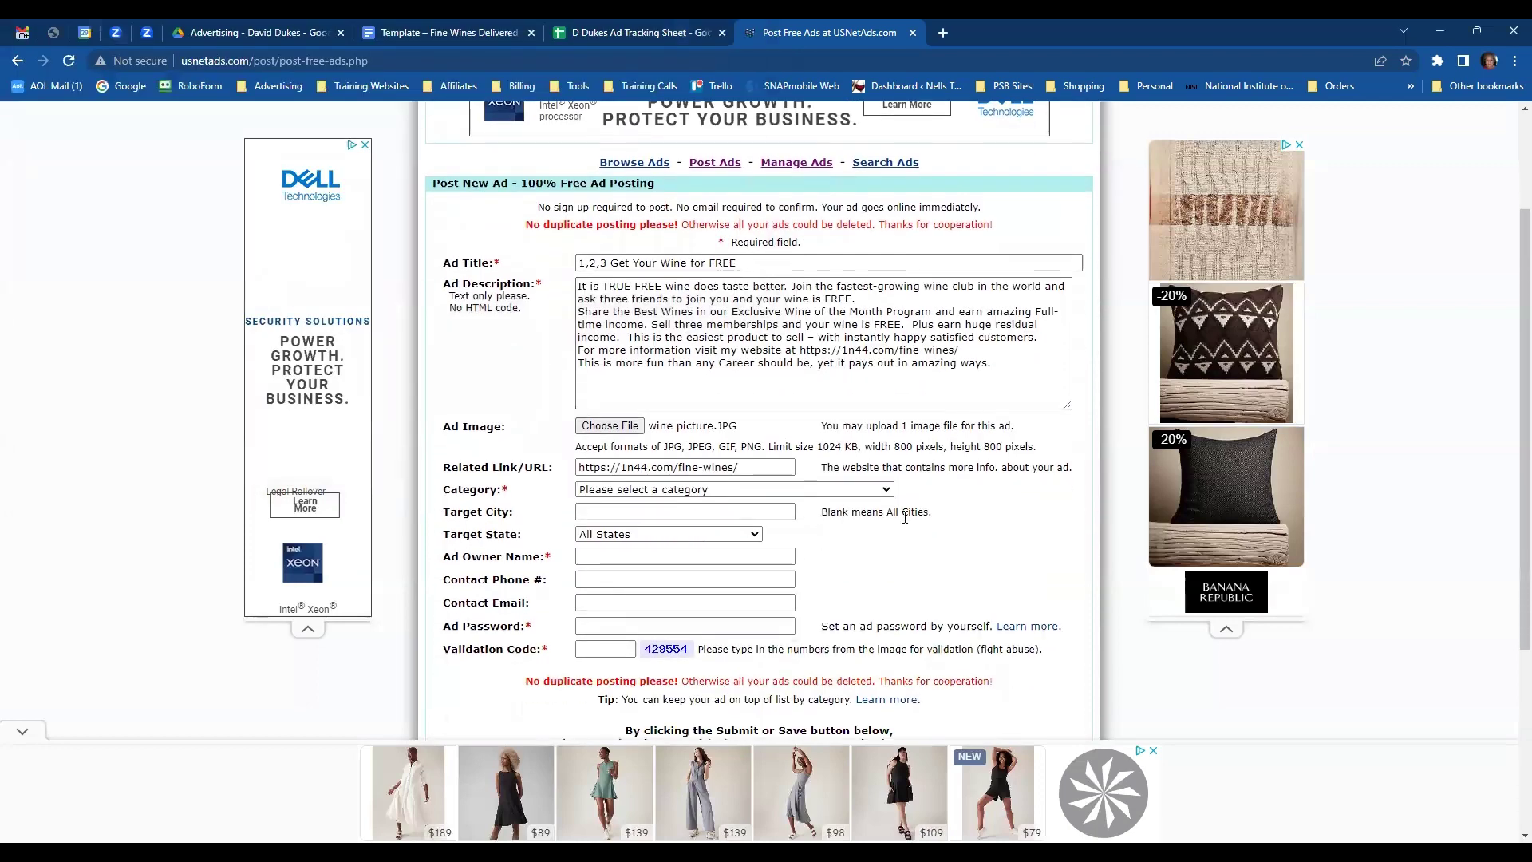
pyautogui.click(884, 489)
pyautogui.scroll(-10, 834, 576)
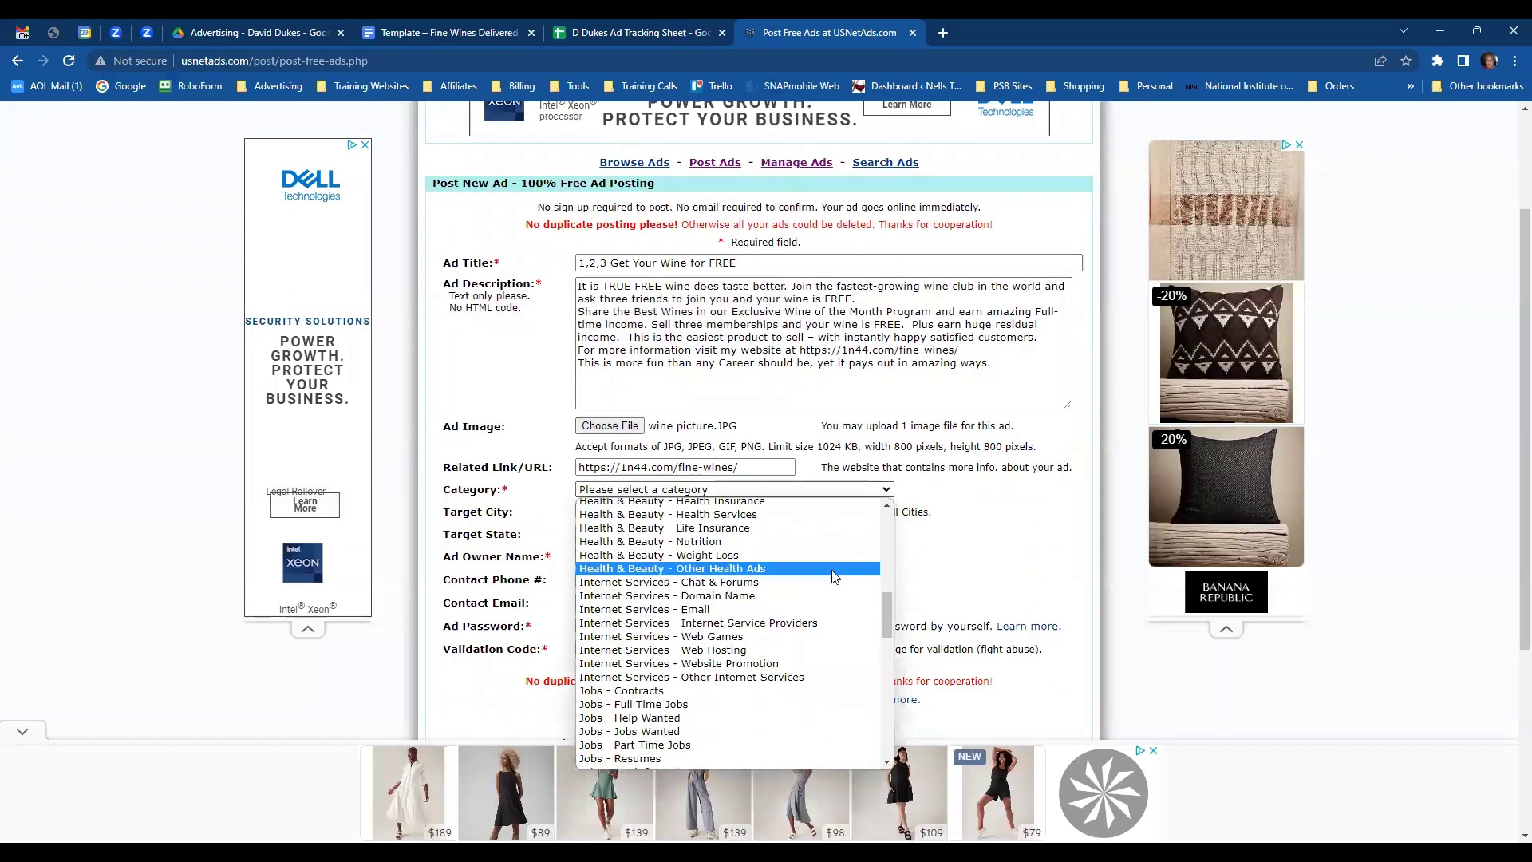
pyautogui.scroll(-10, 833, 576)
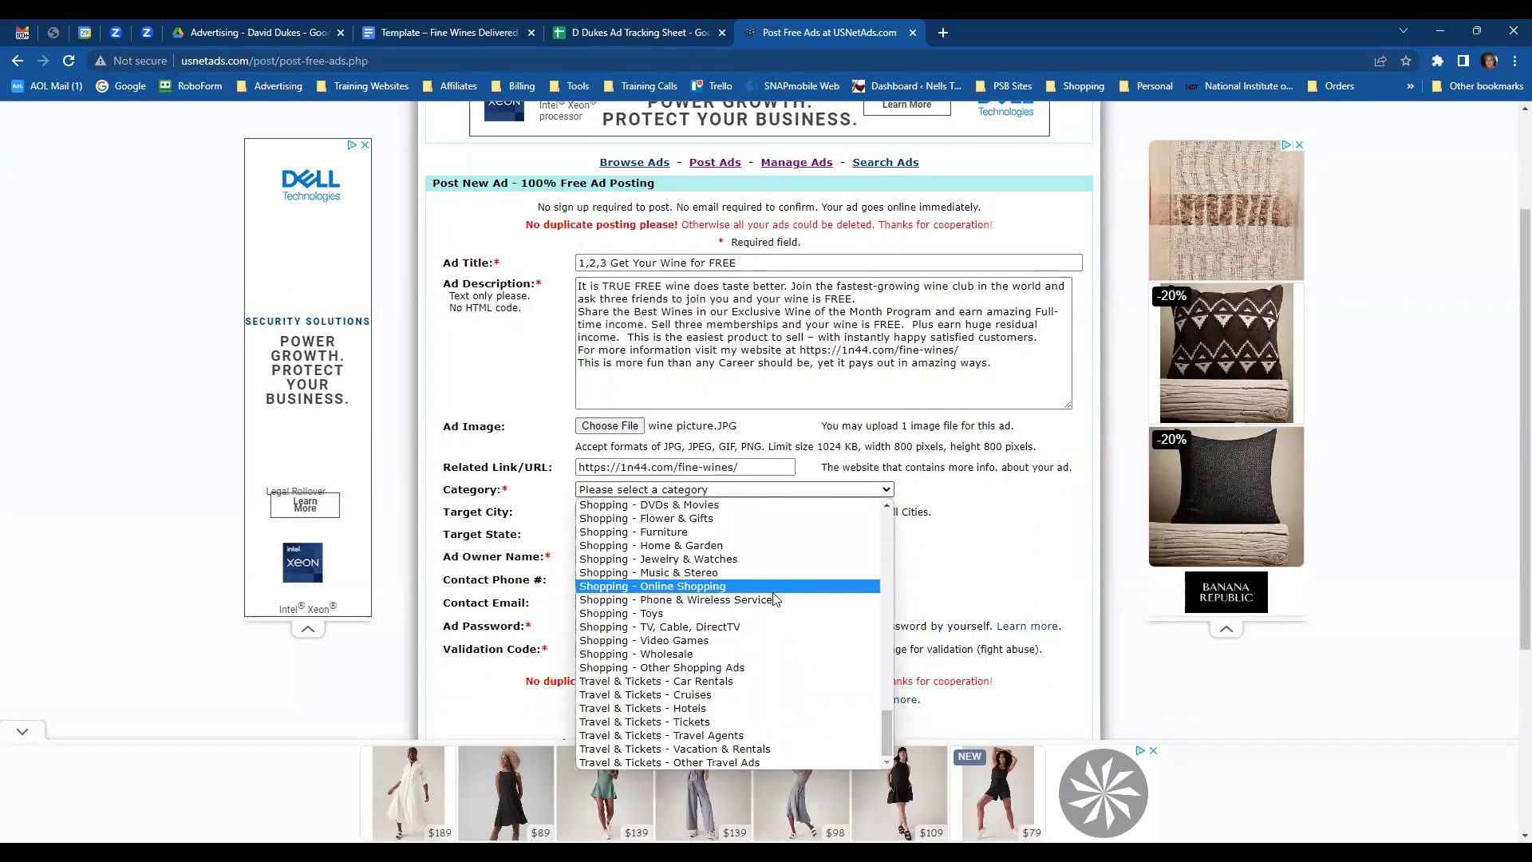
pyautogui.click(709, 591)
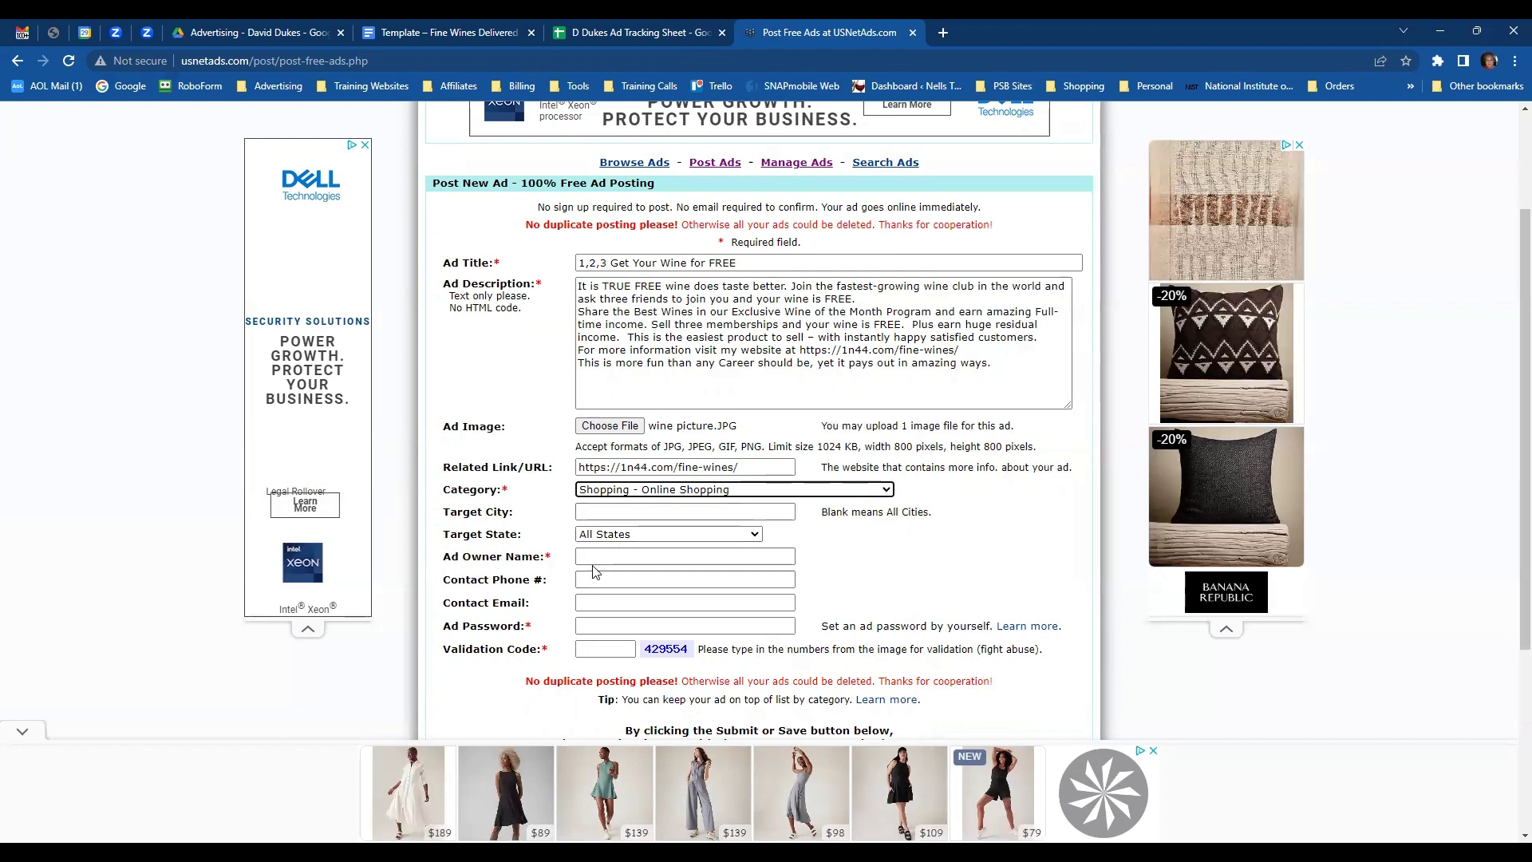
# - Enter the ad owner name, contact e-mail, ad password and validation code
pyautogui.click(599, 555)
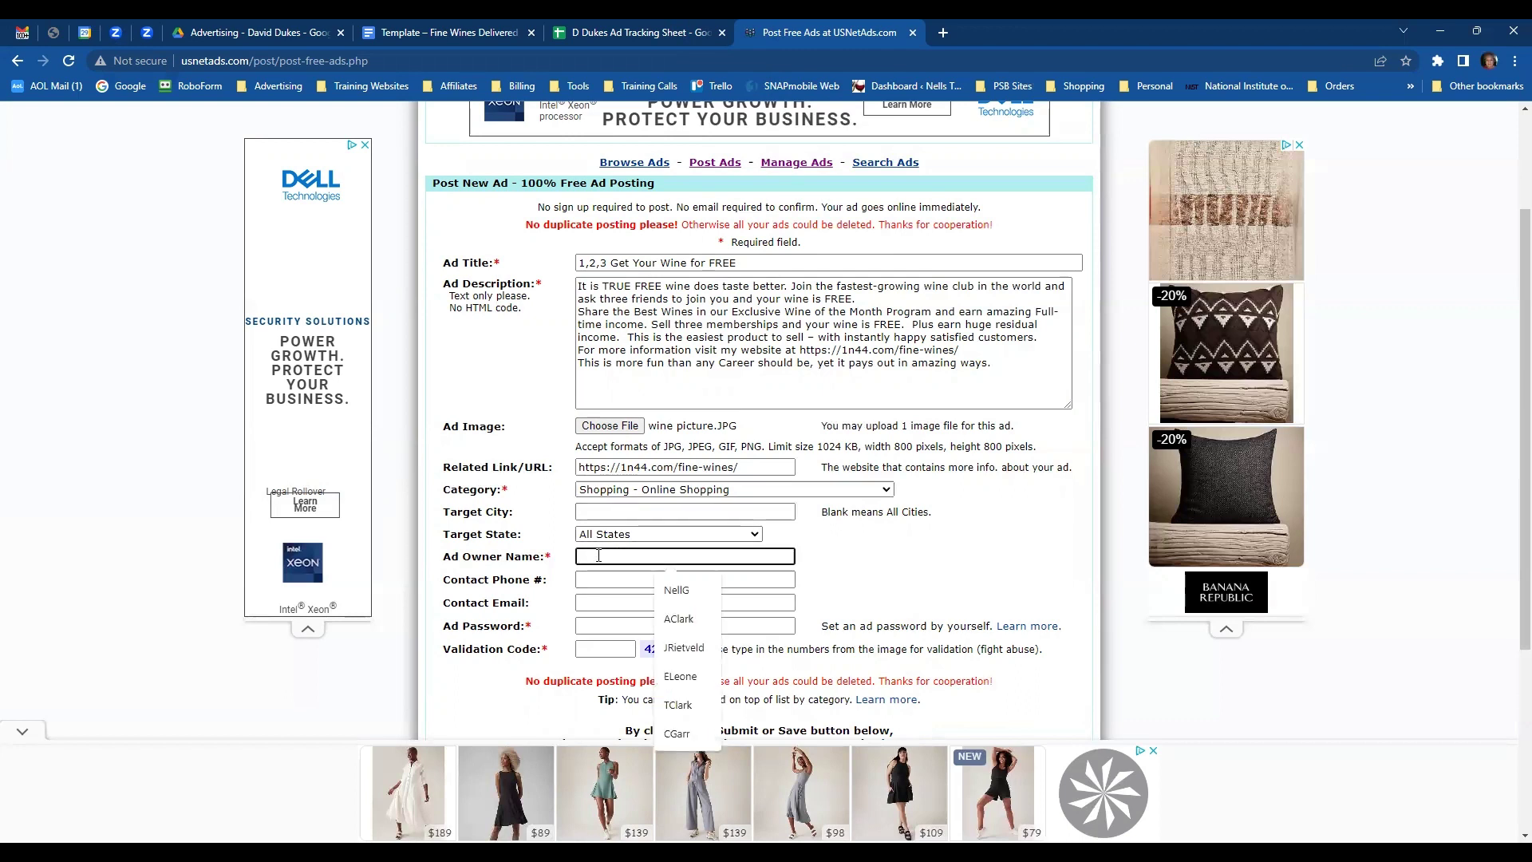
pyautogui.click(696, 596)
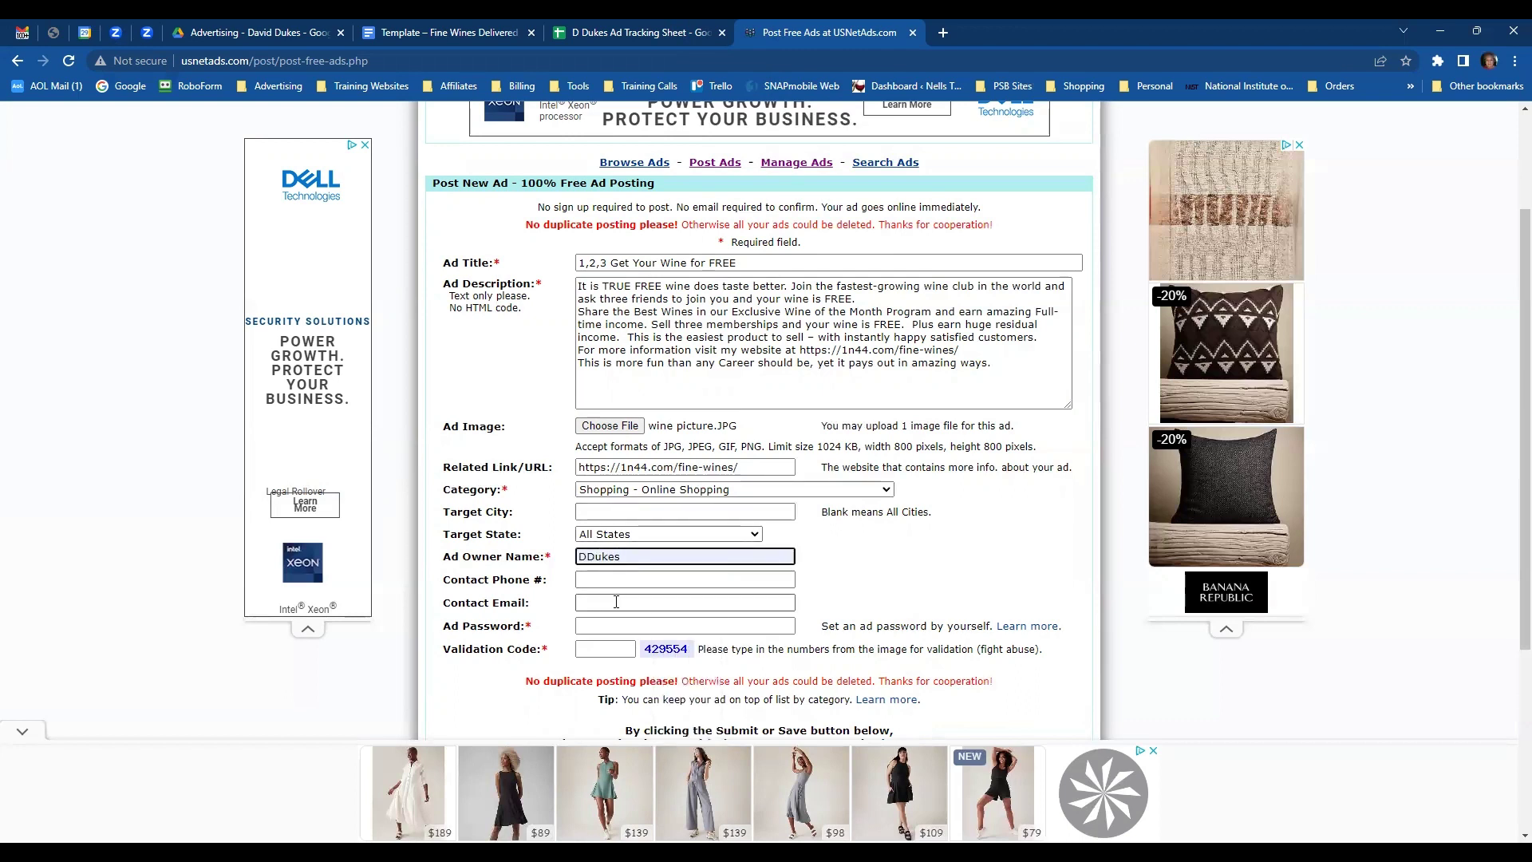
pyautogui.click(614, 602)
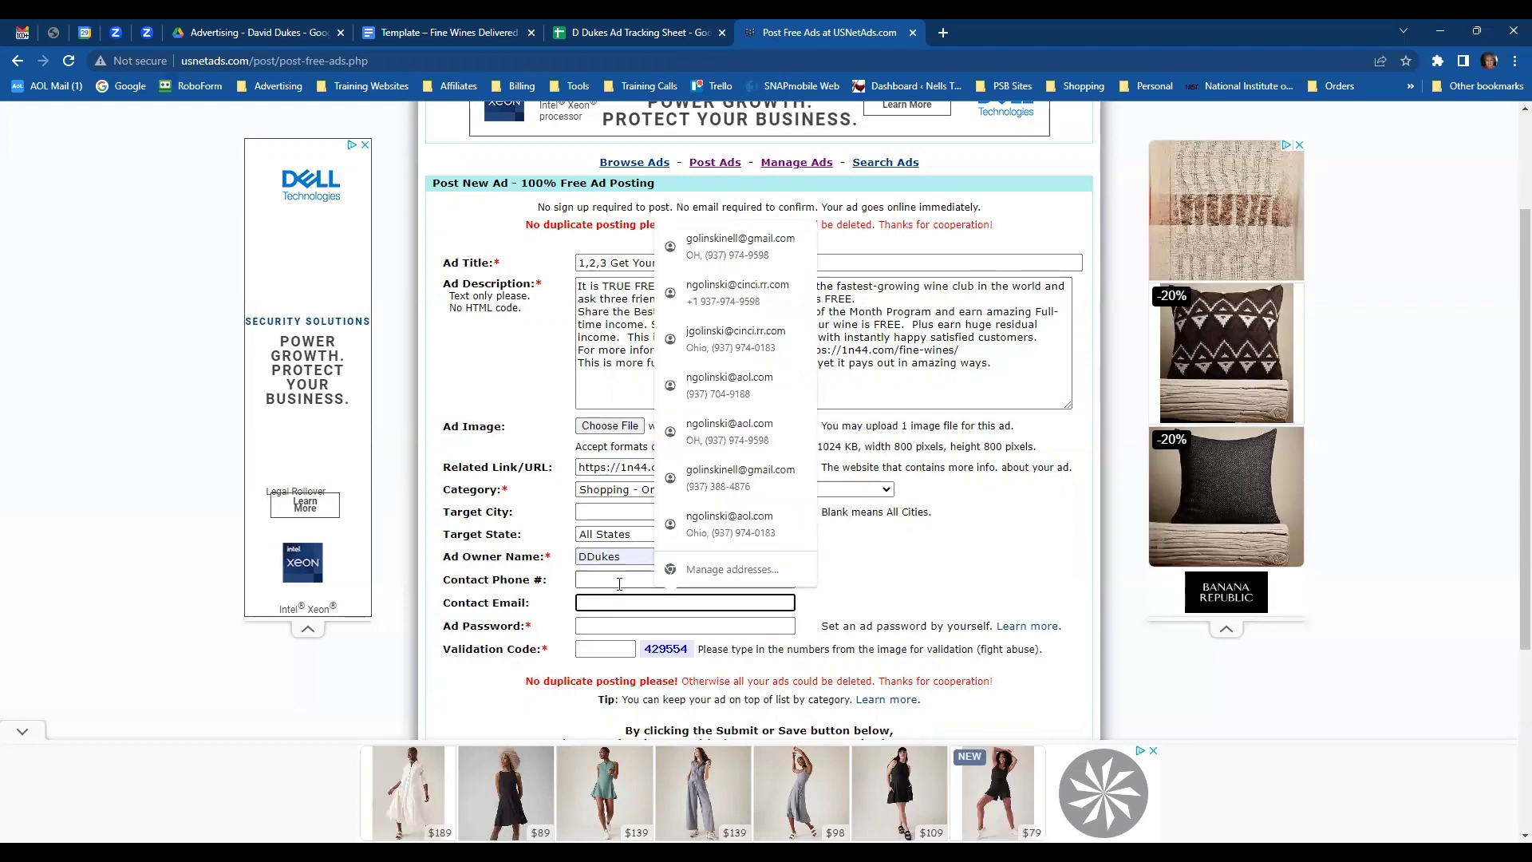
pyautogui.click(732, 672)
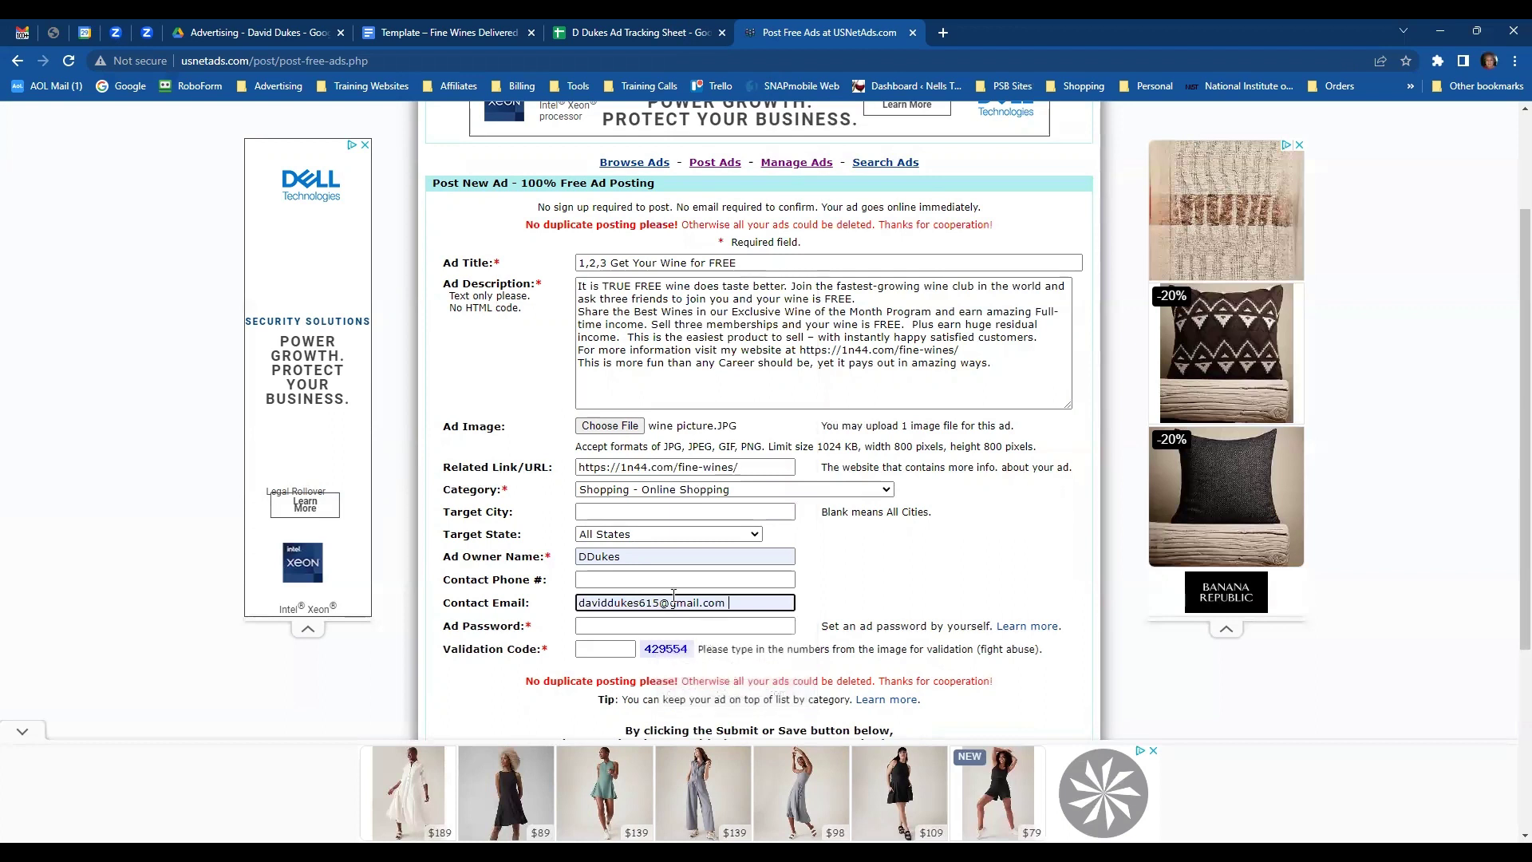
pyautogui.click(638, 627)
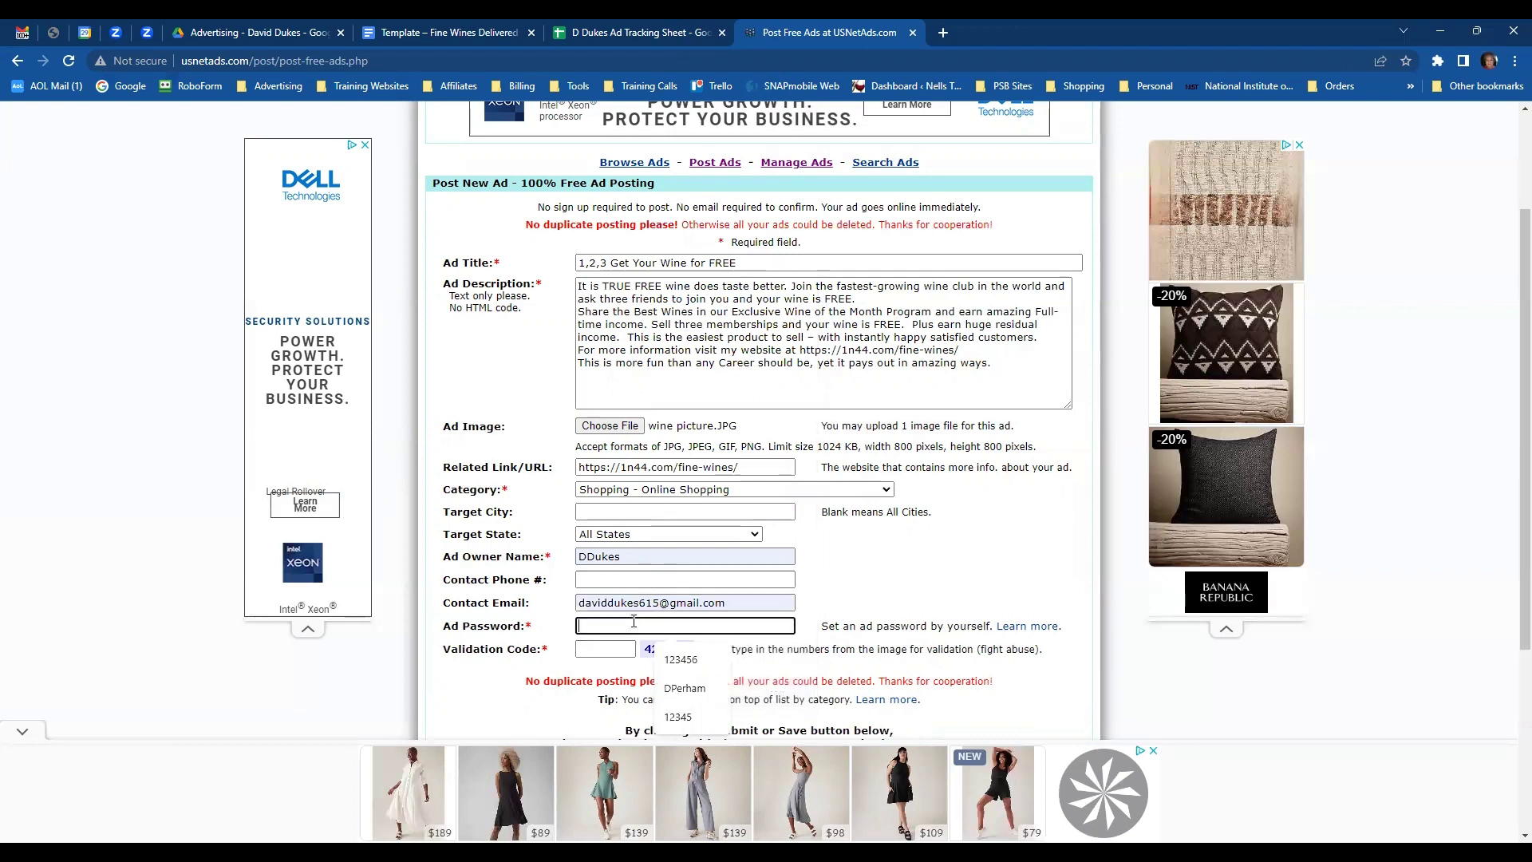
pyautogui.write('123456')
pyautogui.click(606, 651)
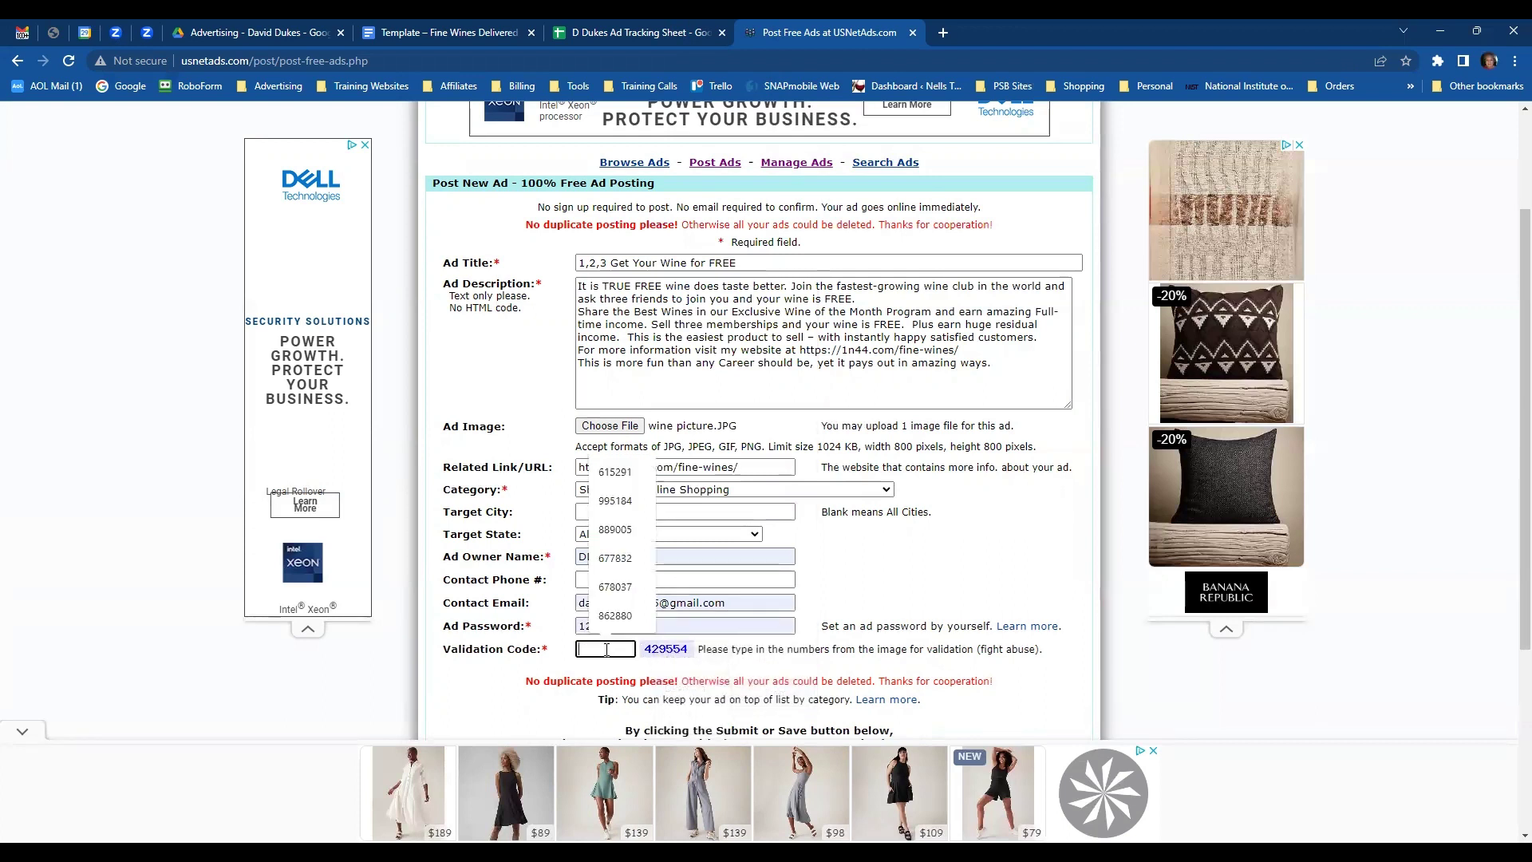
pyautogui.write('42')
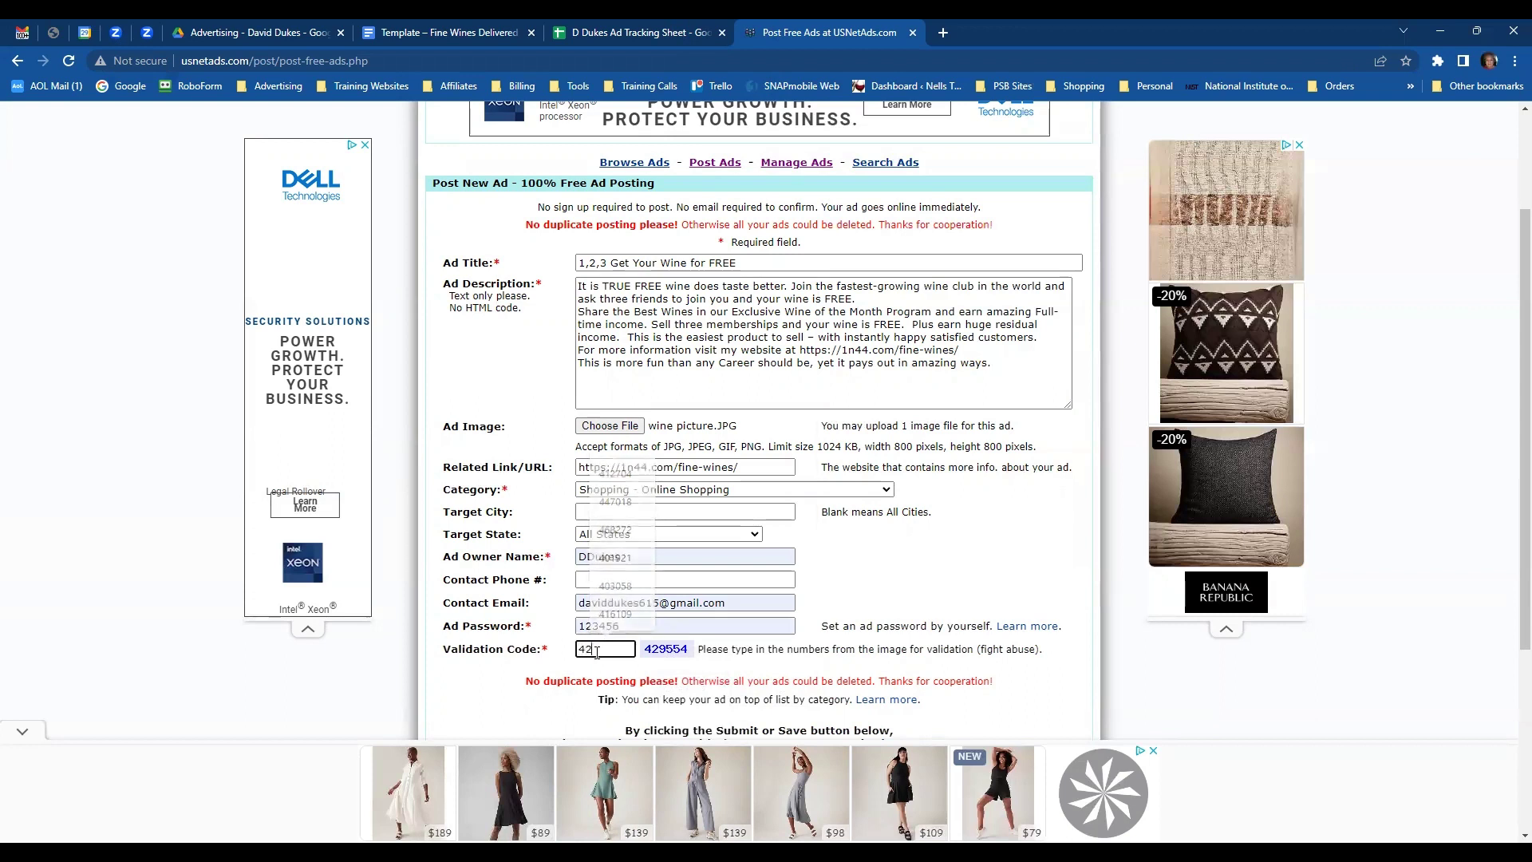
pyautogui.write('9')
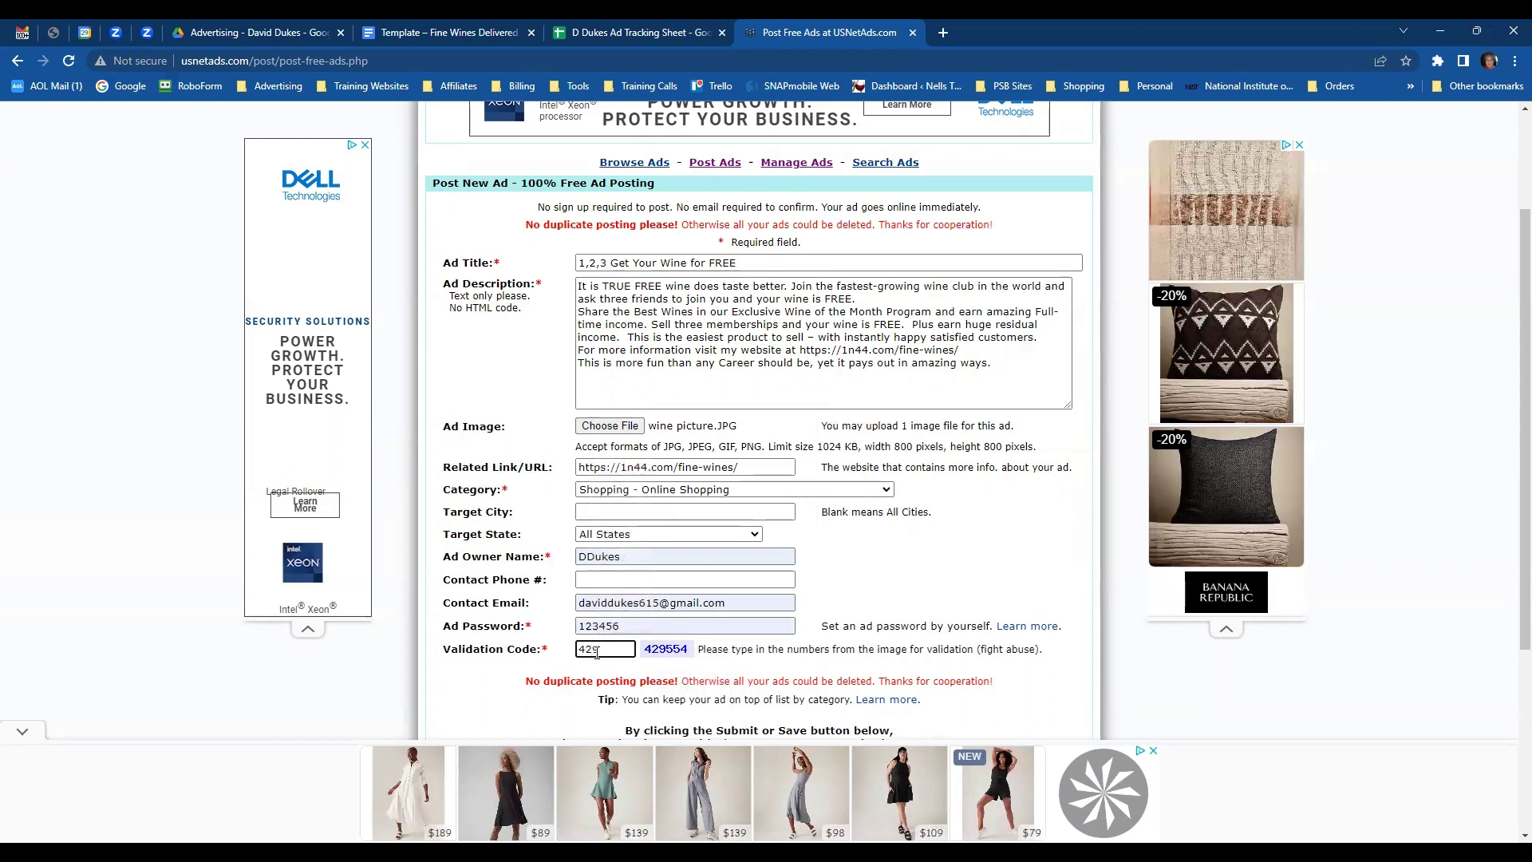
pyautogui.write('554')
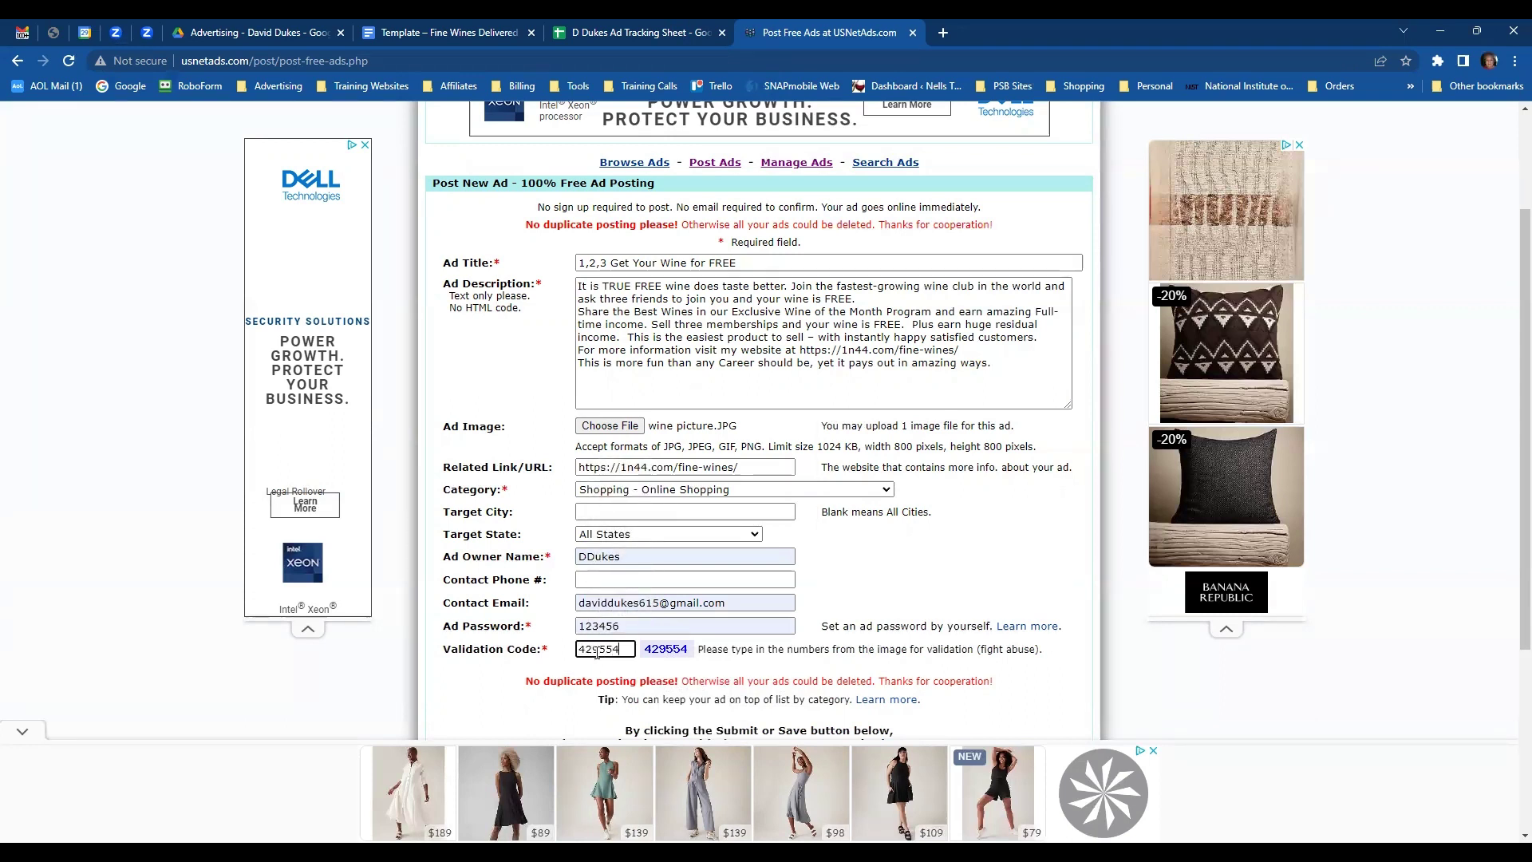
pyautogui.scroll(-2, 899, 575)
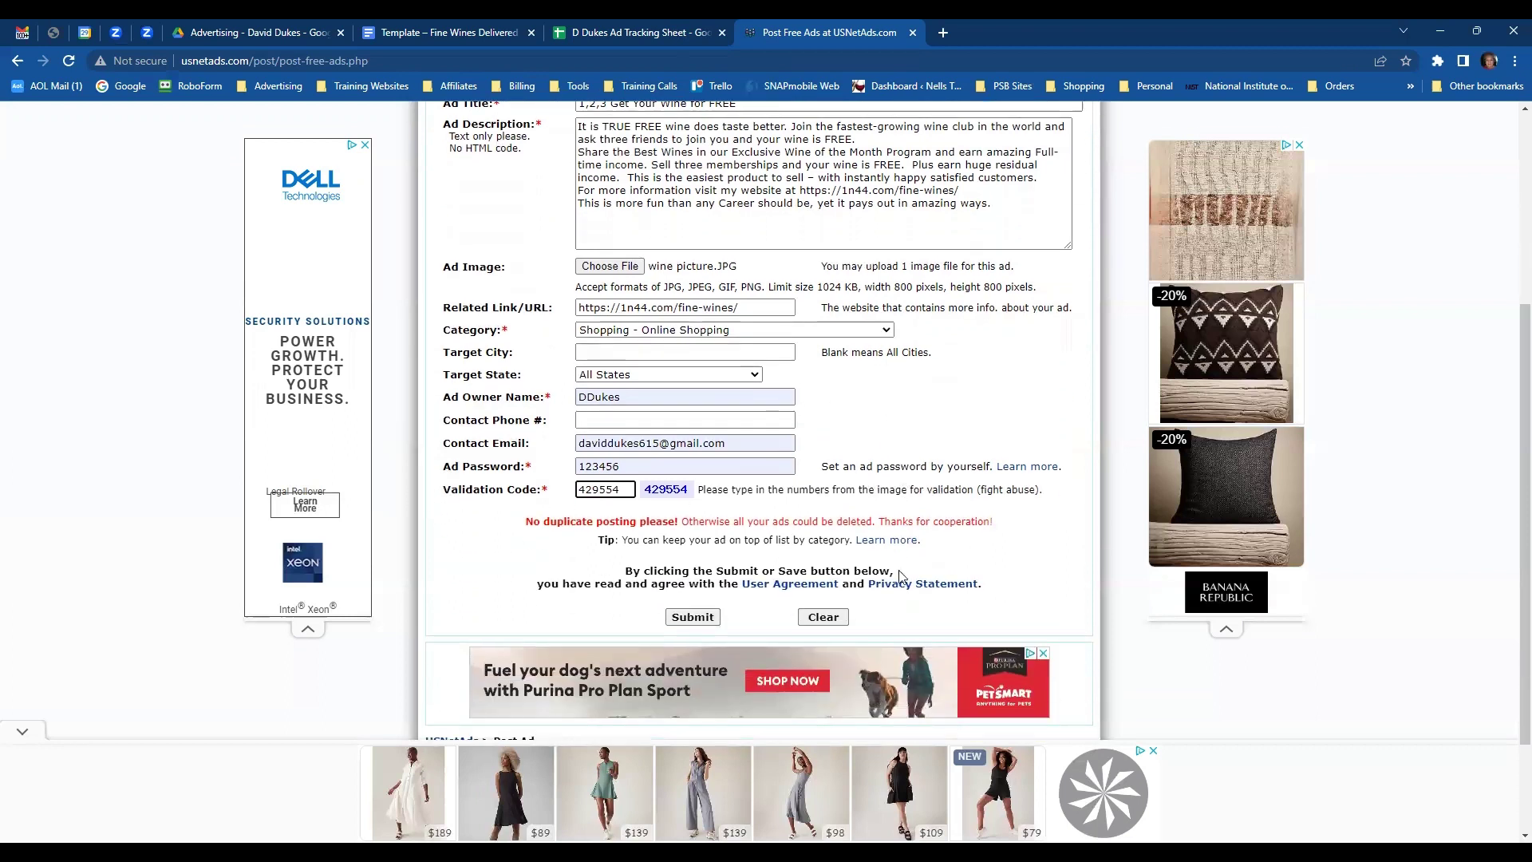
# - Submit the wine ad and select its new ad ID on the confirmation page
pyautogui.click(693, 620)
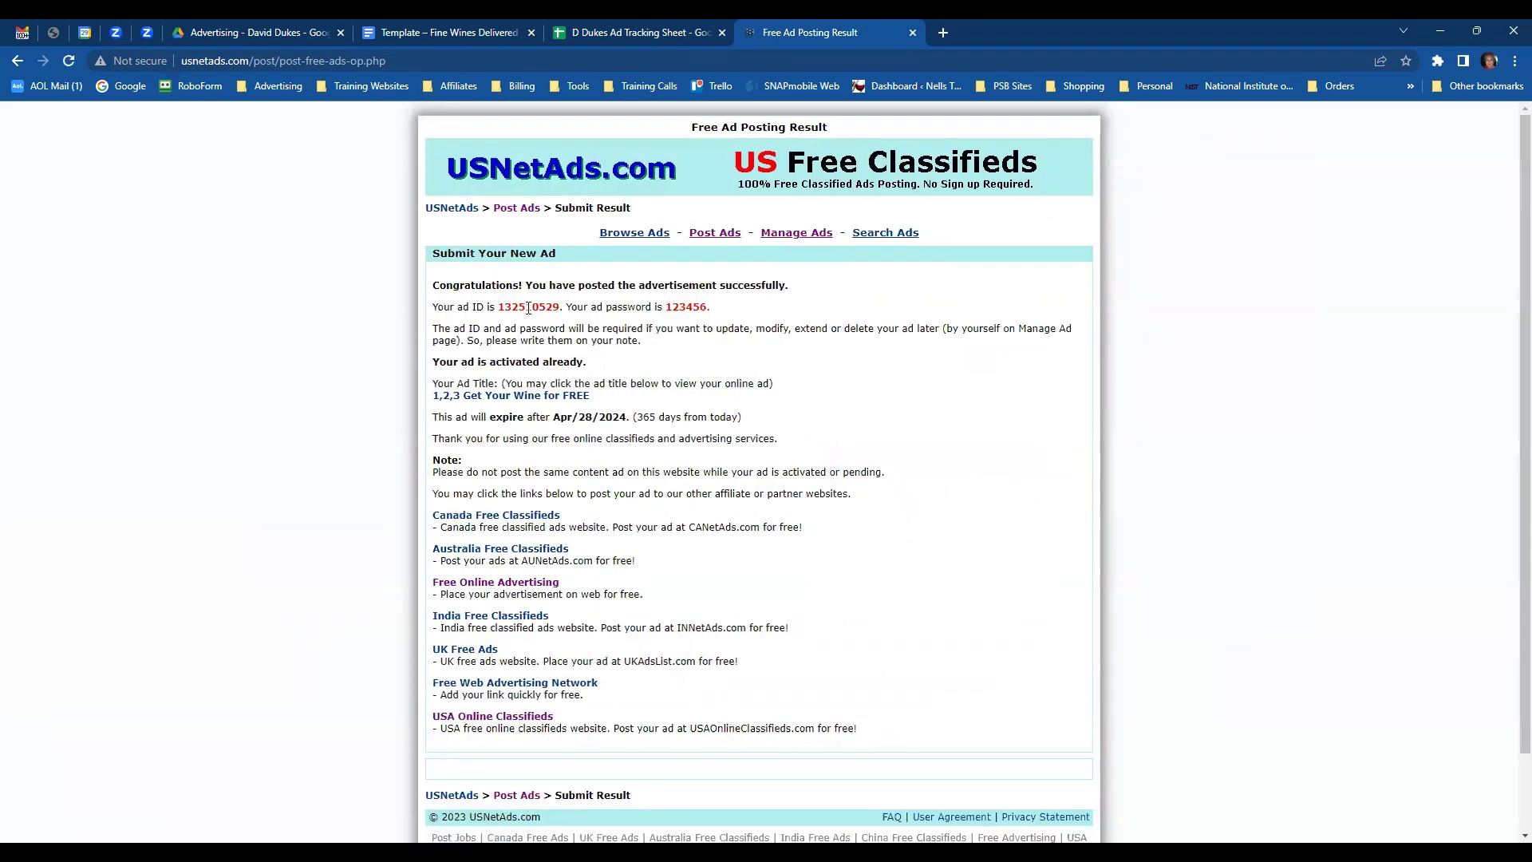
pyautogui.doubleClick(528, 309)
pyautogui.hotkey('ctrl', 'c')
# - Paste ad ID 132510529 into G8 and the wine ad title into C8
pyautogui.click(622, 33)
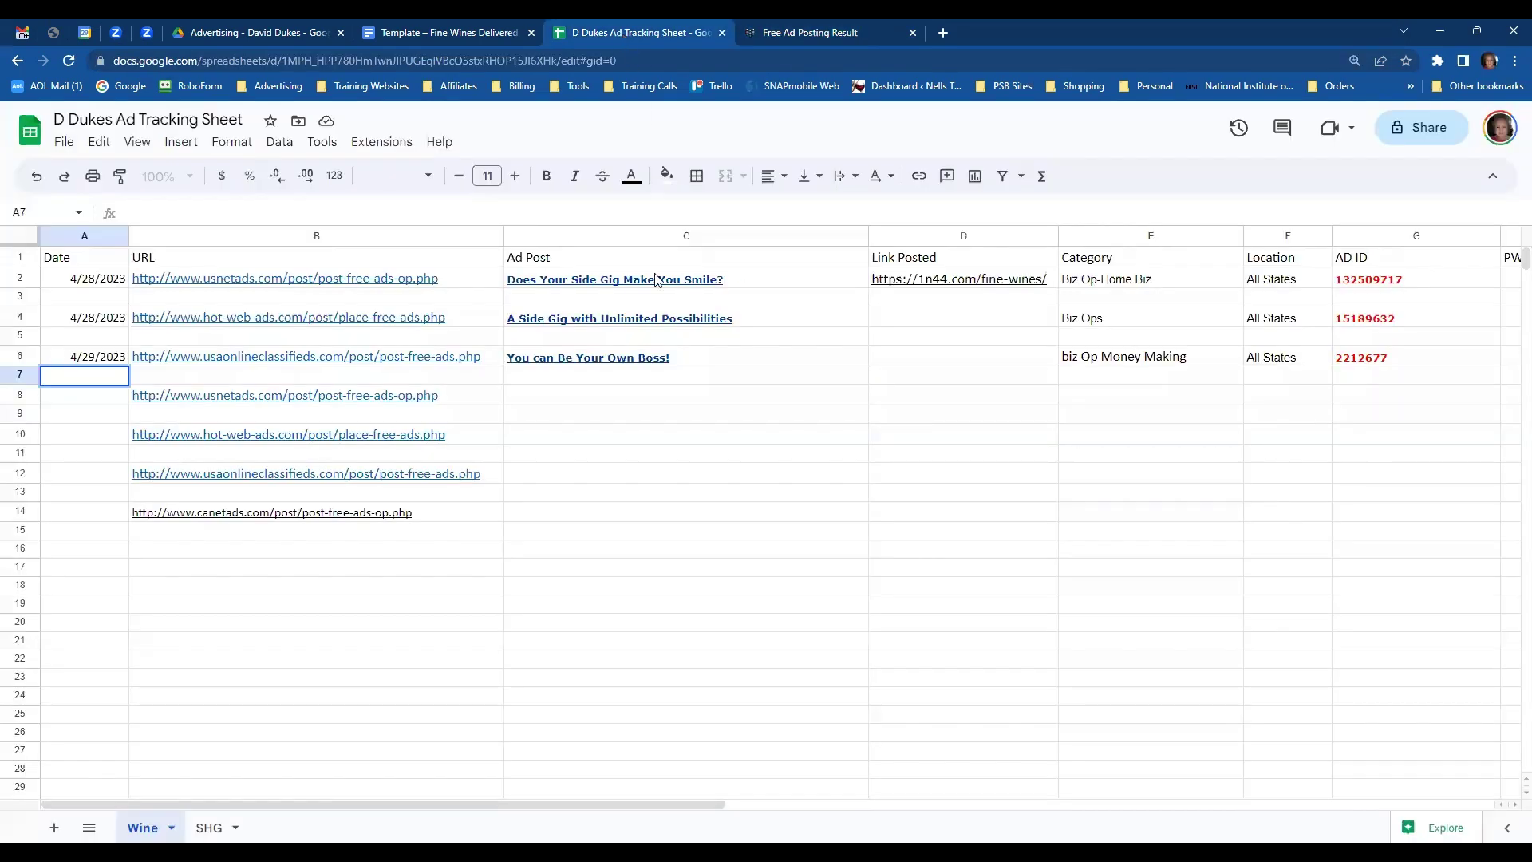
pyautogui.click(1349, 399)
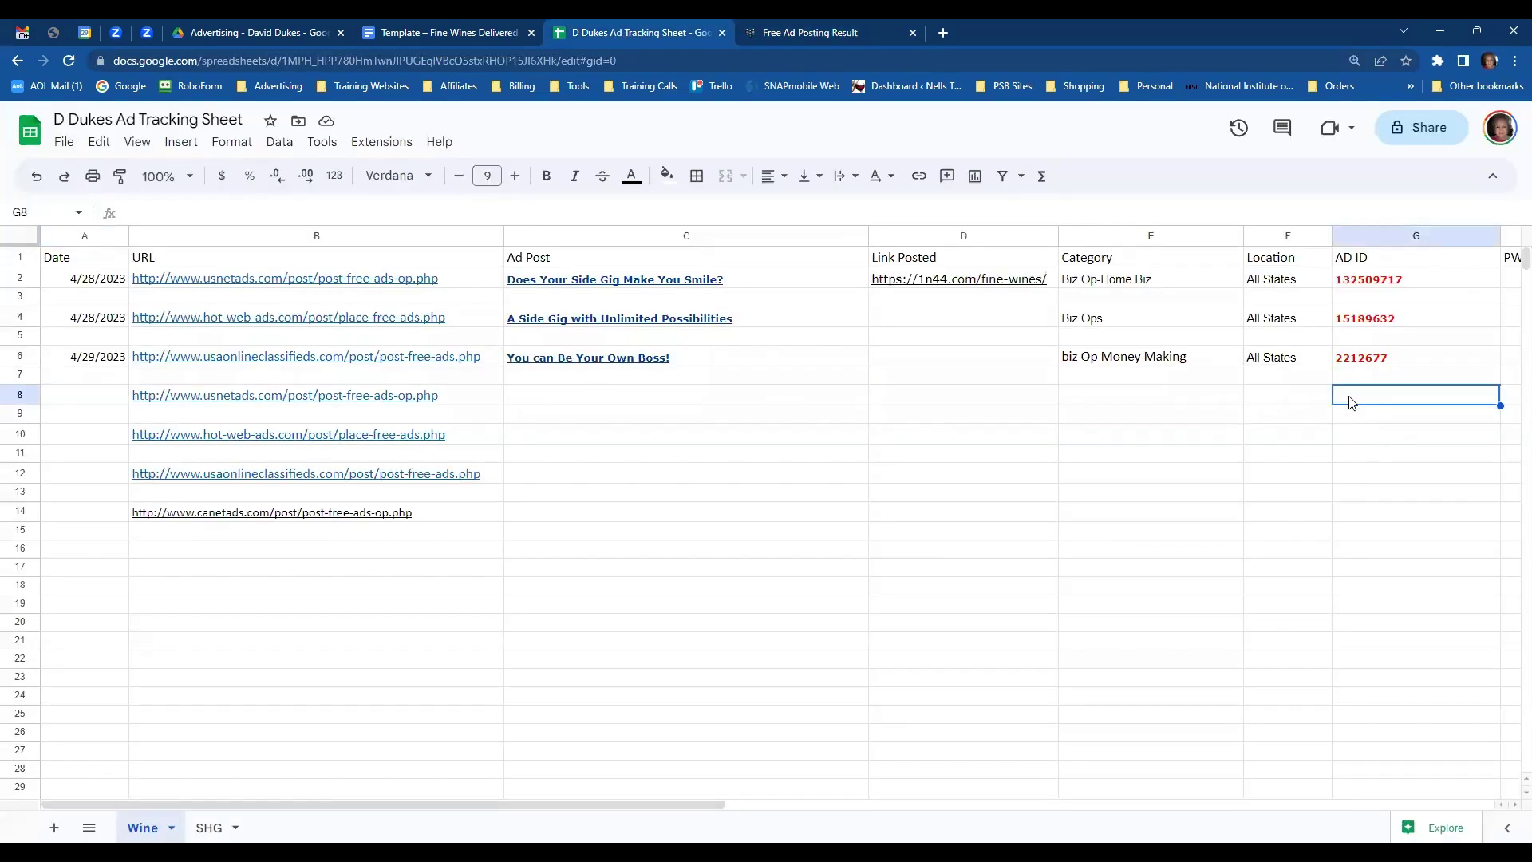
pyautogui.hotkey('ctrl', 'v')
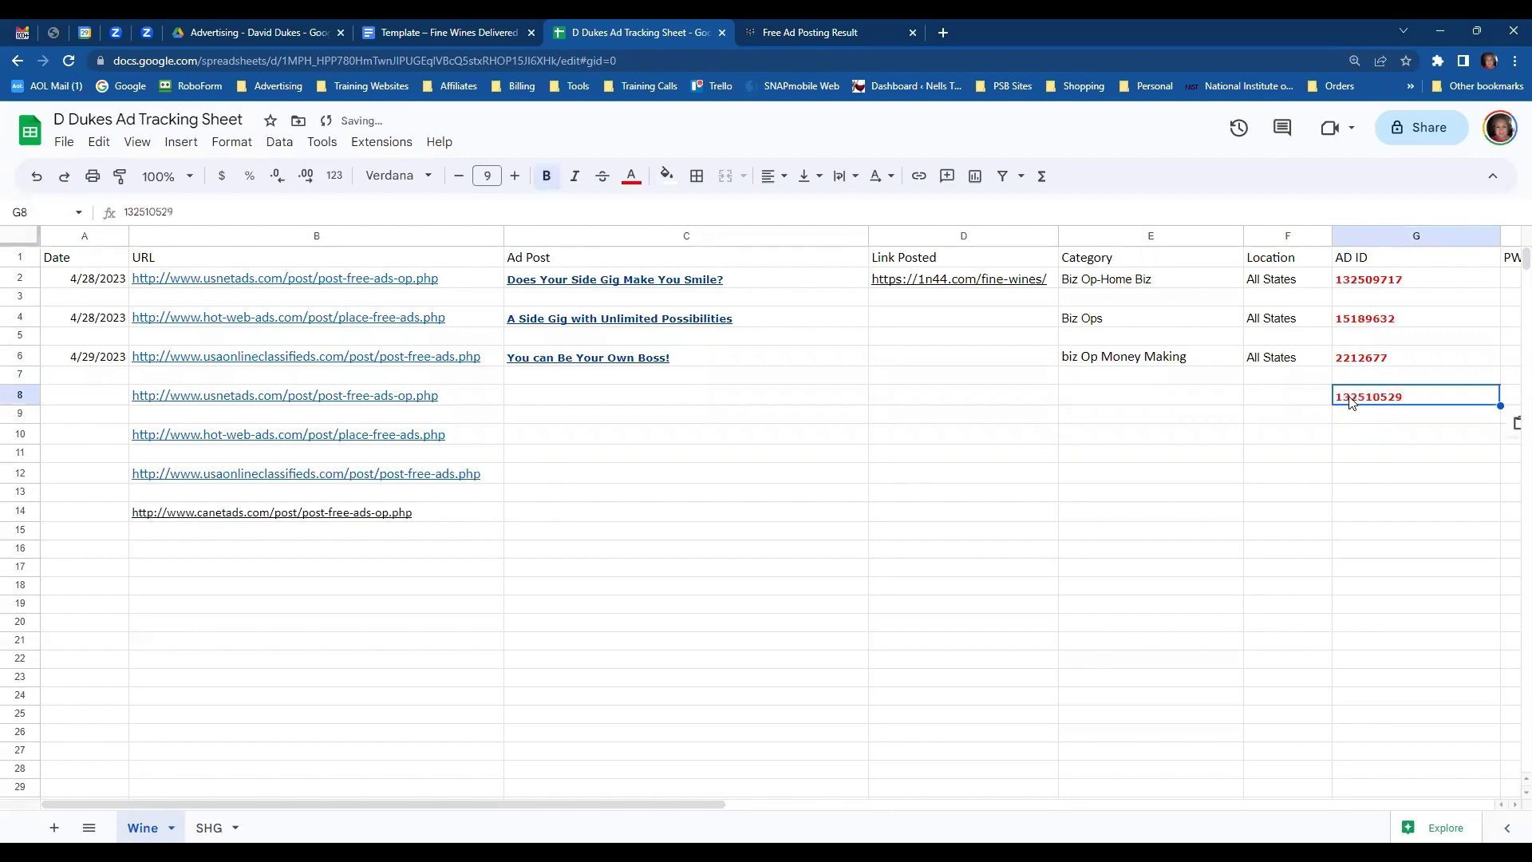
pyautogui.click(490, 35)
pyautogui.click(582, 33)
pyautogui.click(798, 33)
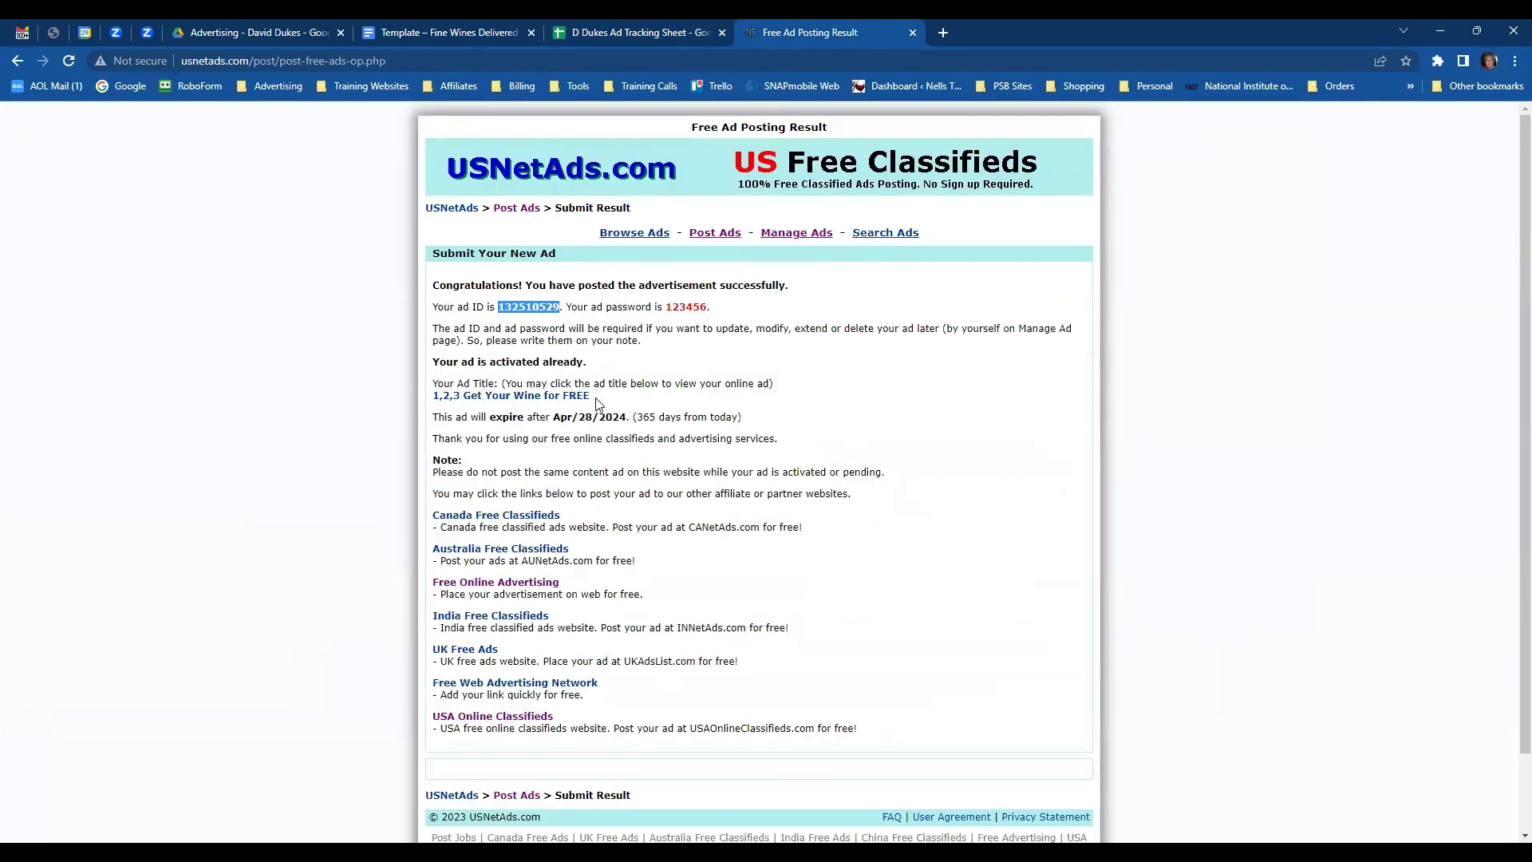
pyautogui.moveTo(592, 397); pyautogui.dragTo(431, 398)
pyautogui.hotkey('ctrl', 'c')
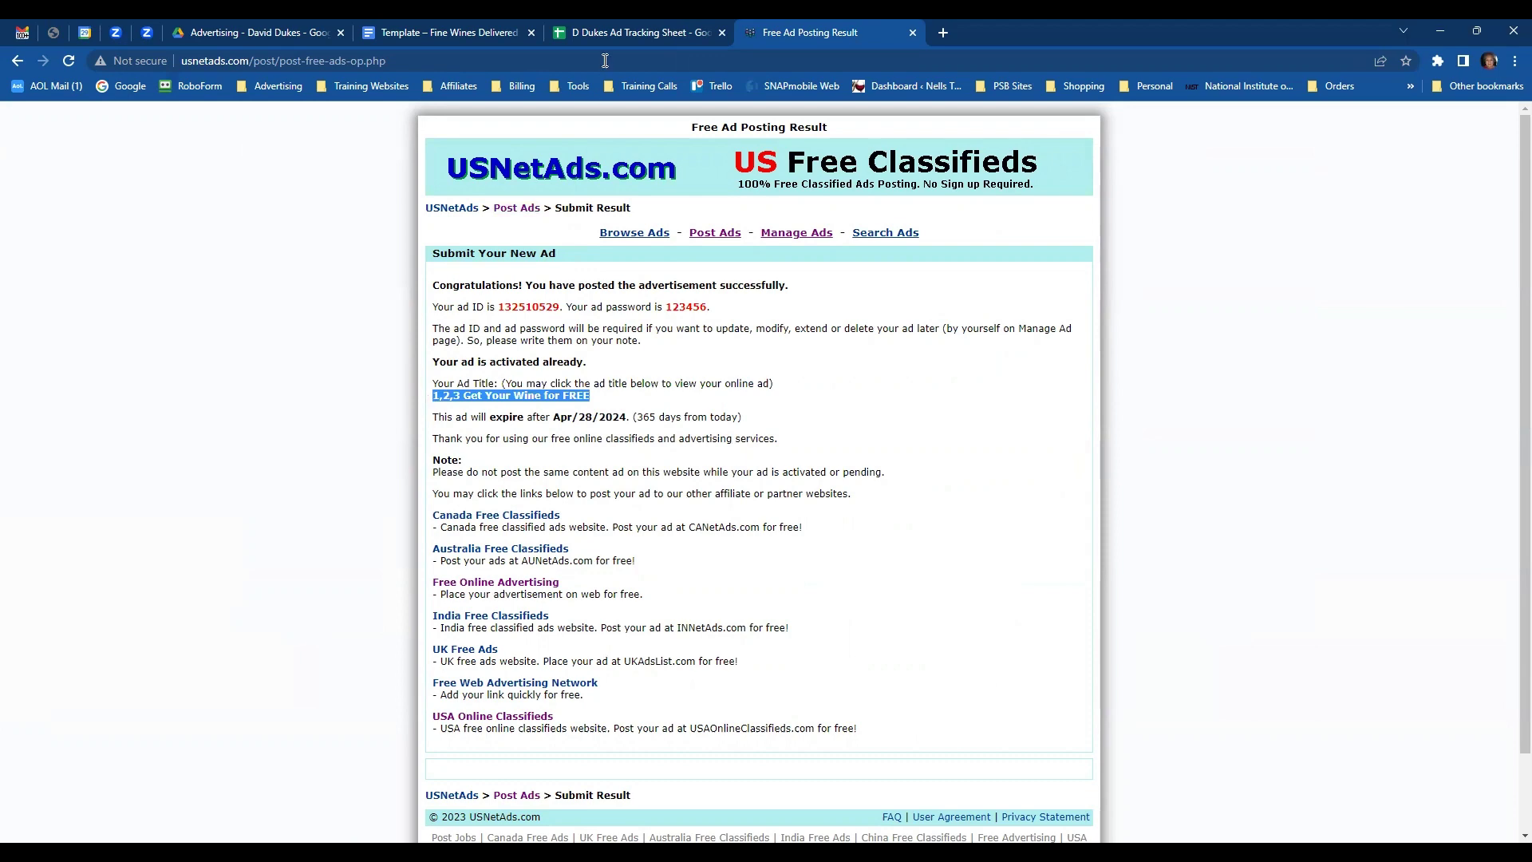
pyautogui.click(620, 32)
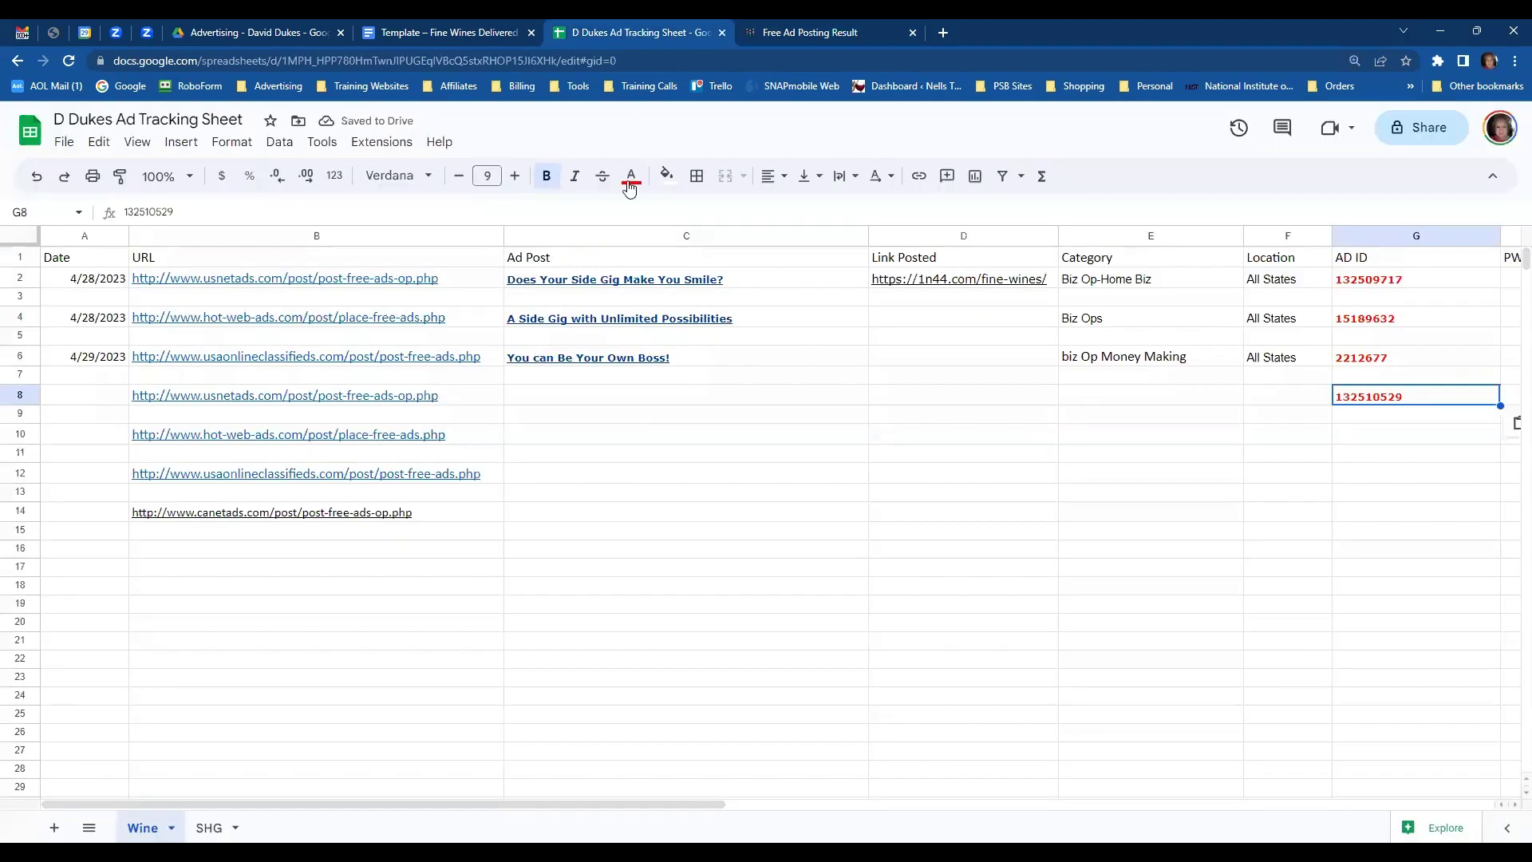
pyautogui.click(537, 397)
pyautogui.hotkey('ctrl', 'v')
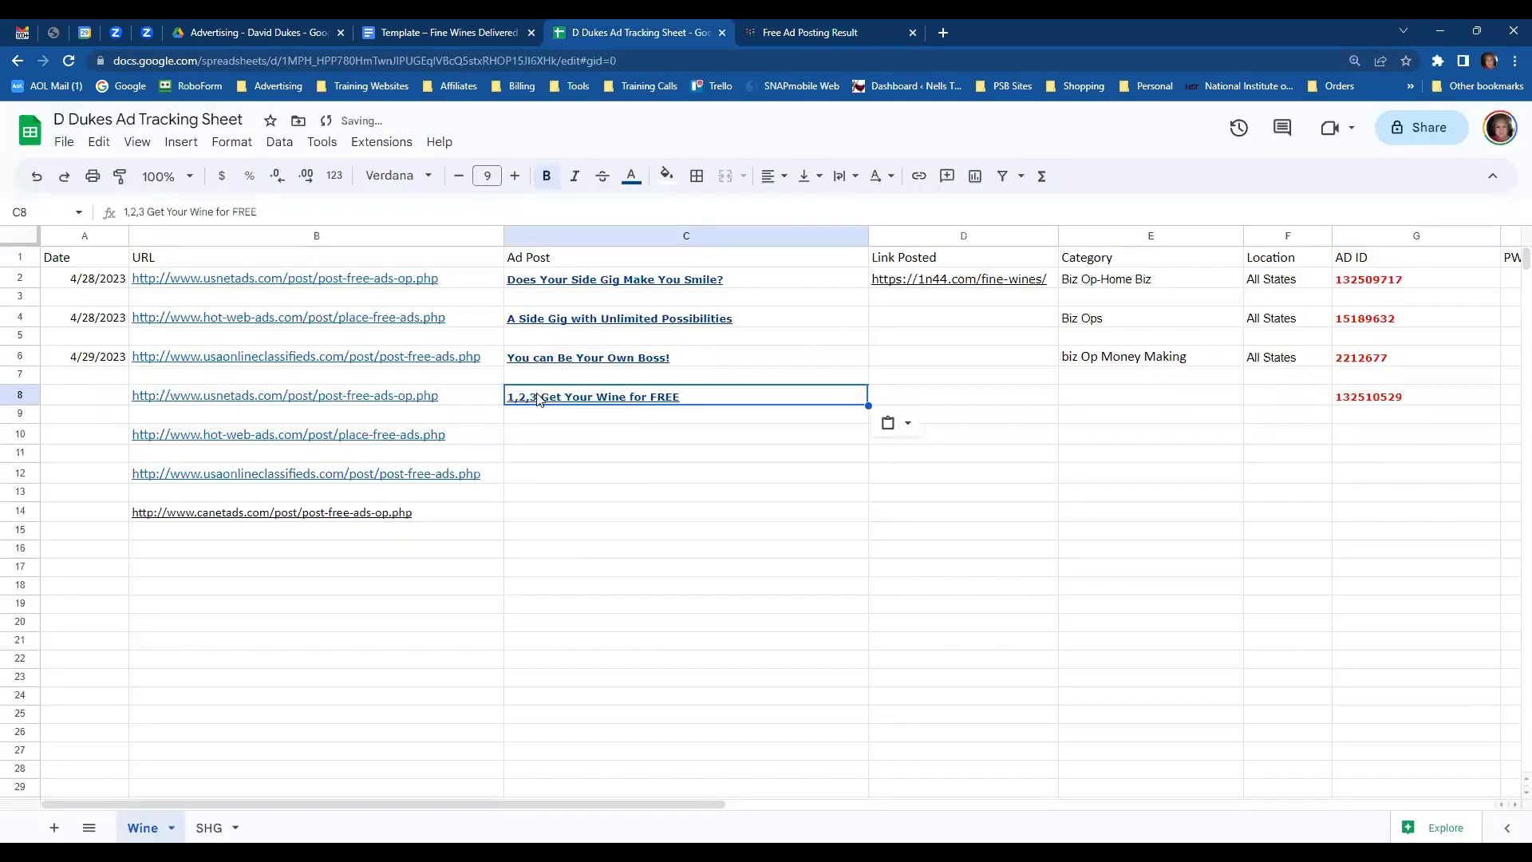
# - Enter category Shopping - Online Shopping in E8 and location All States in F8
pyautogui.click(1115, 407)
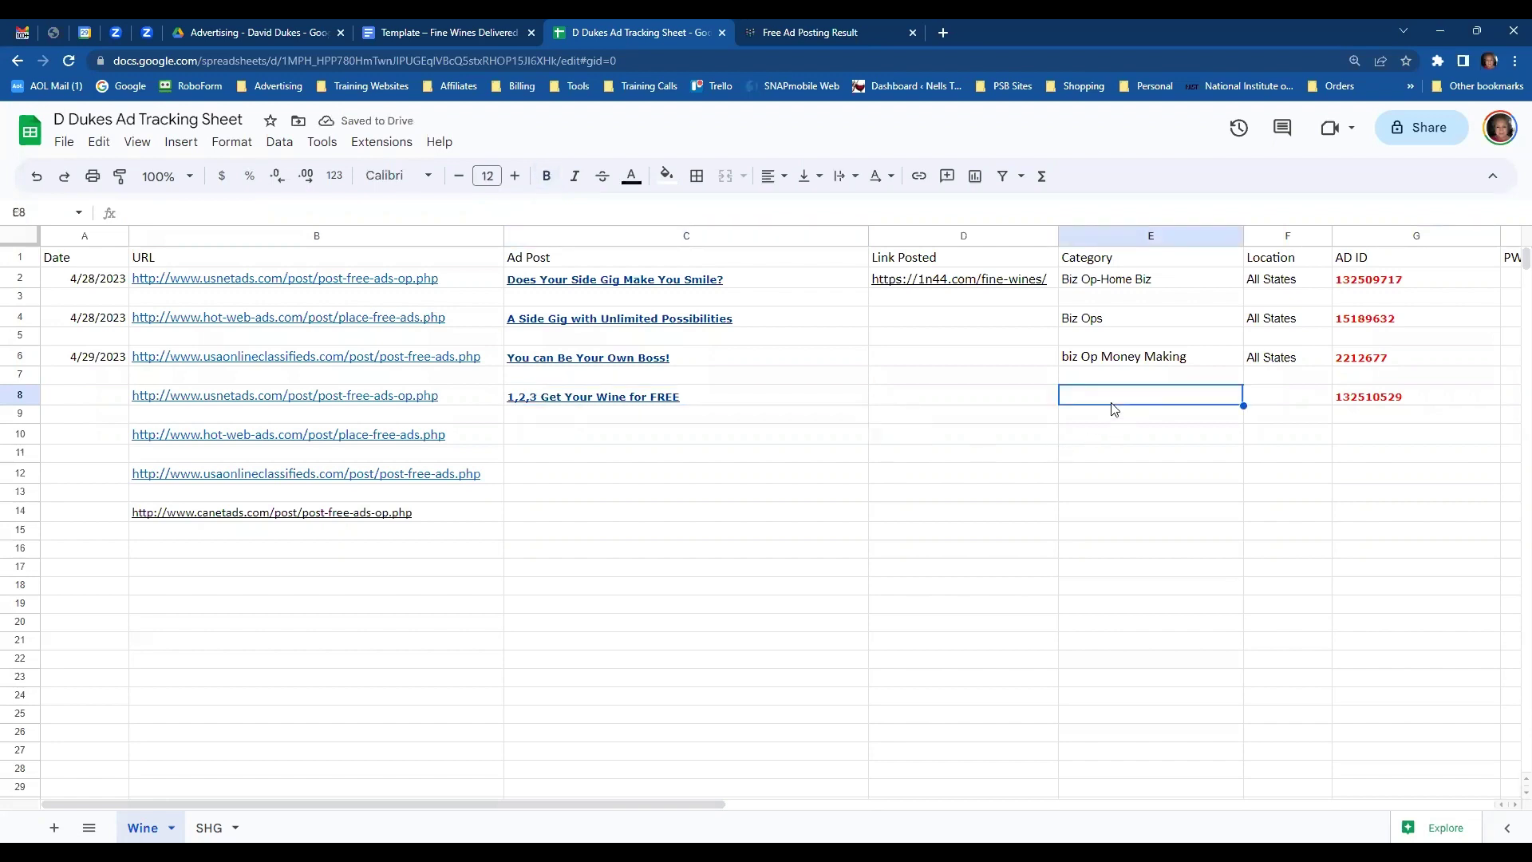
pyautogui.write('Sho')
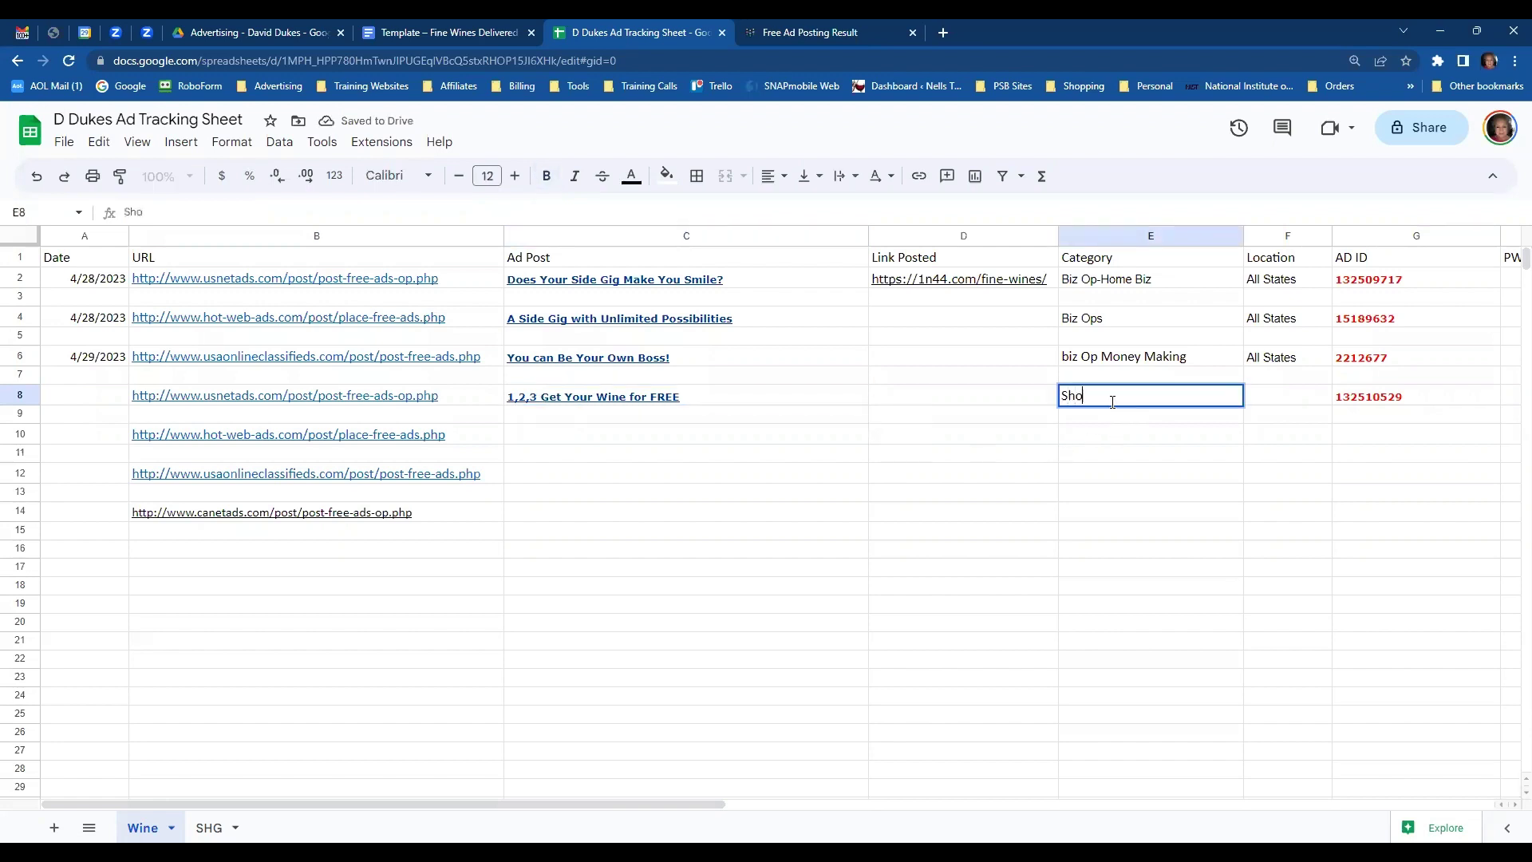
pyautogui.write('ppi')
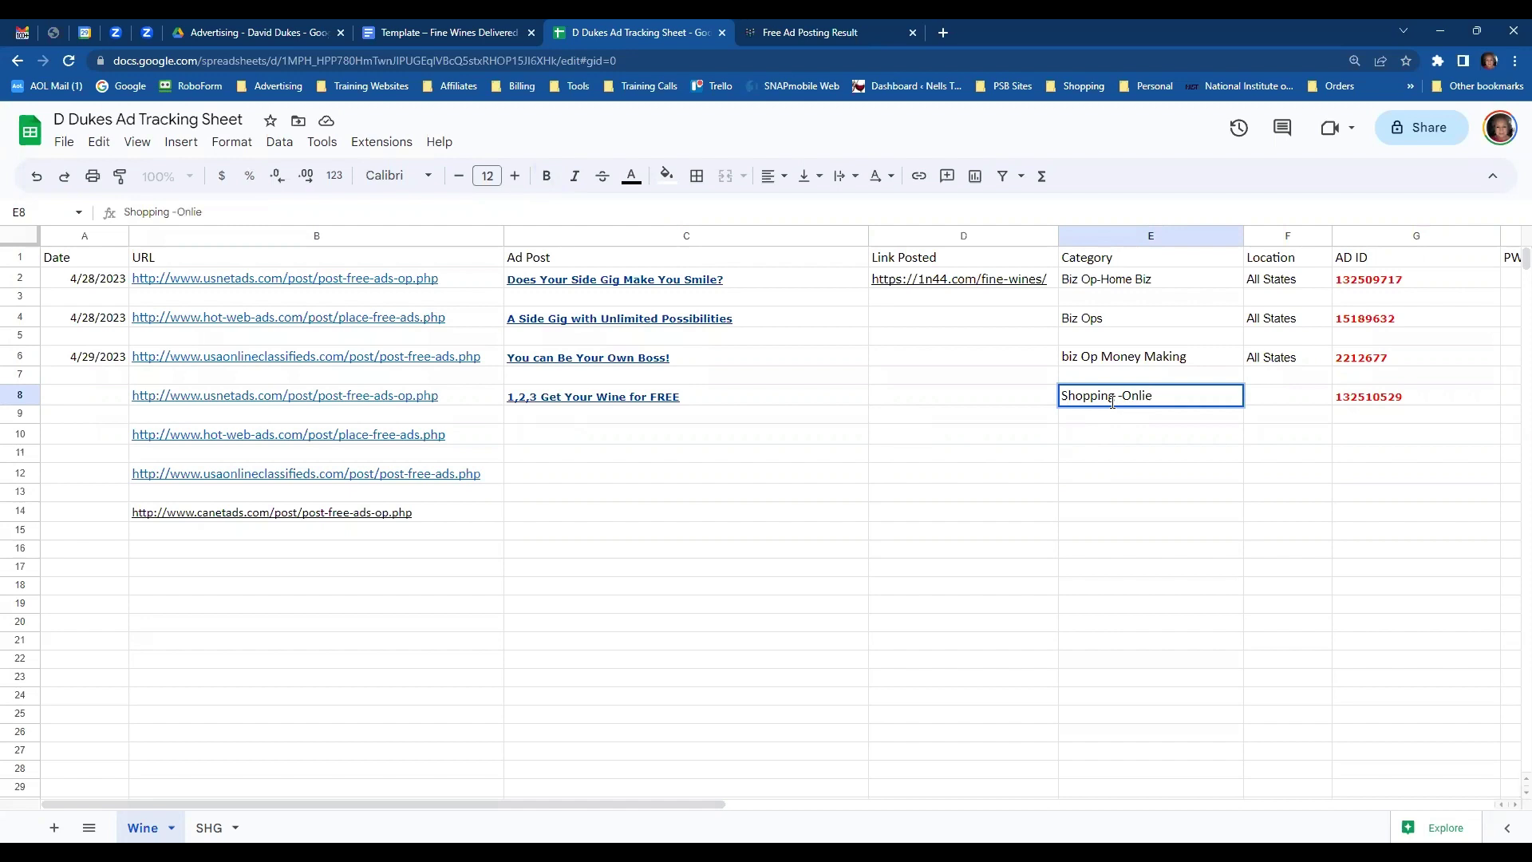
pyautogui.write('ng -Onlie')
pyautogui.press('BackSpace')
pyautogui.write('ne Shping')
pyautogui.click(1399, 403)
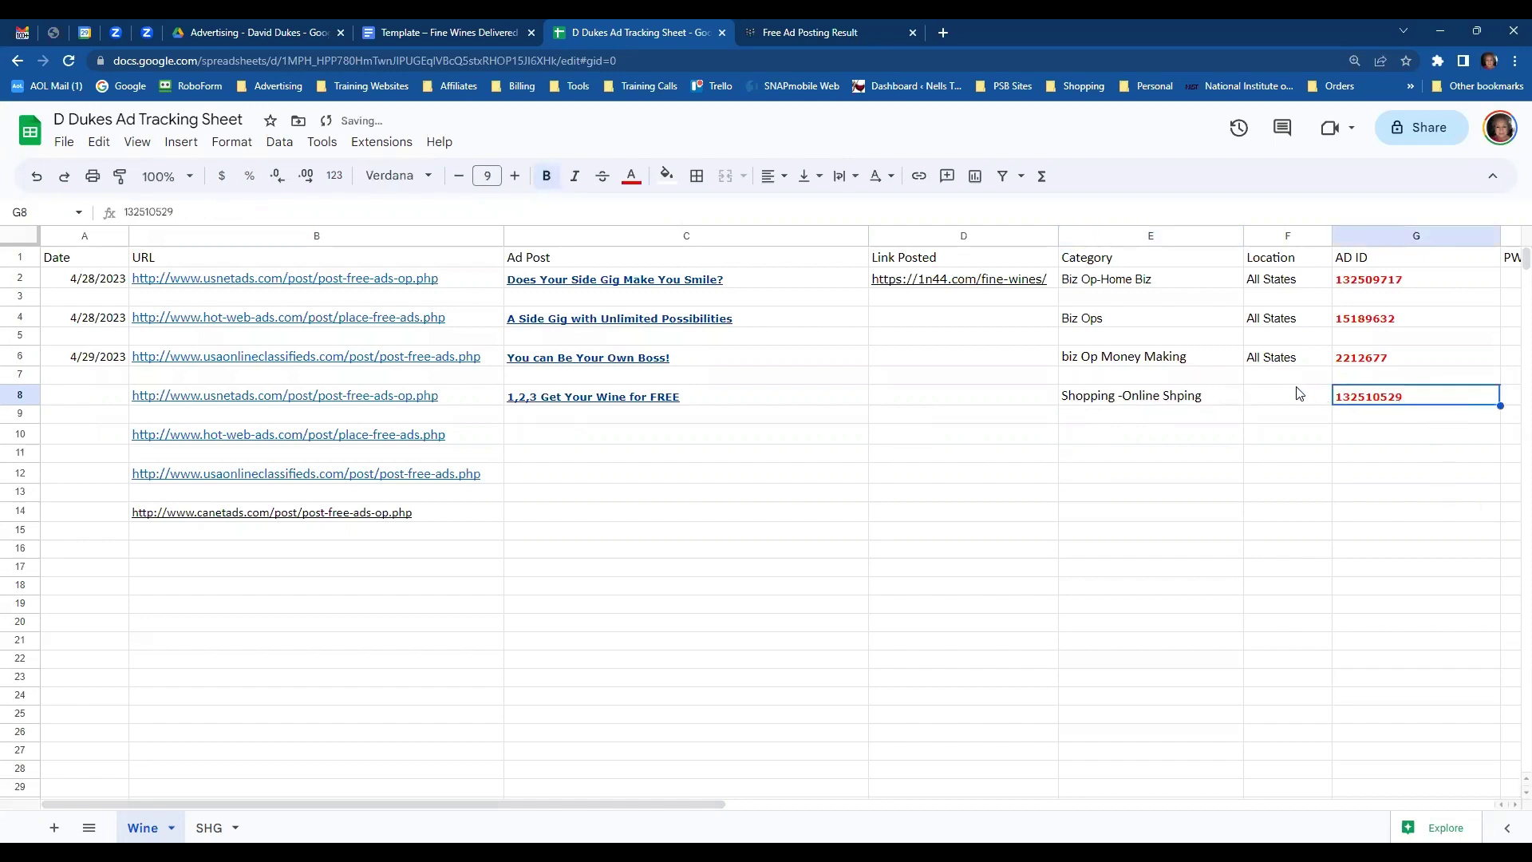
pyautogui.click(1291, 405)
pyautogui.write('A')
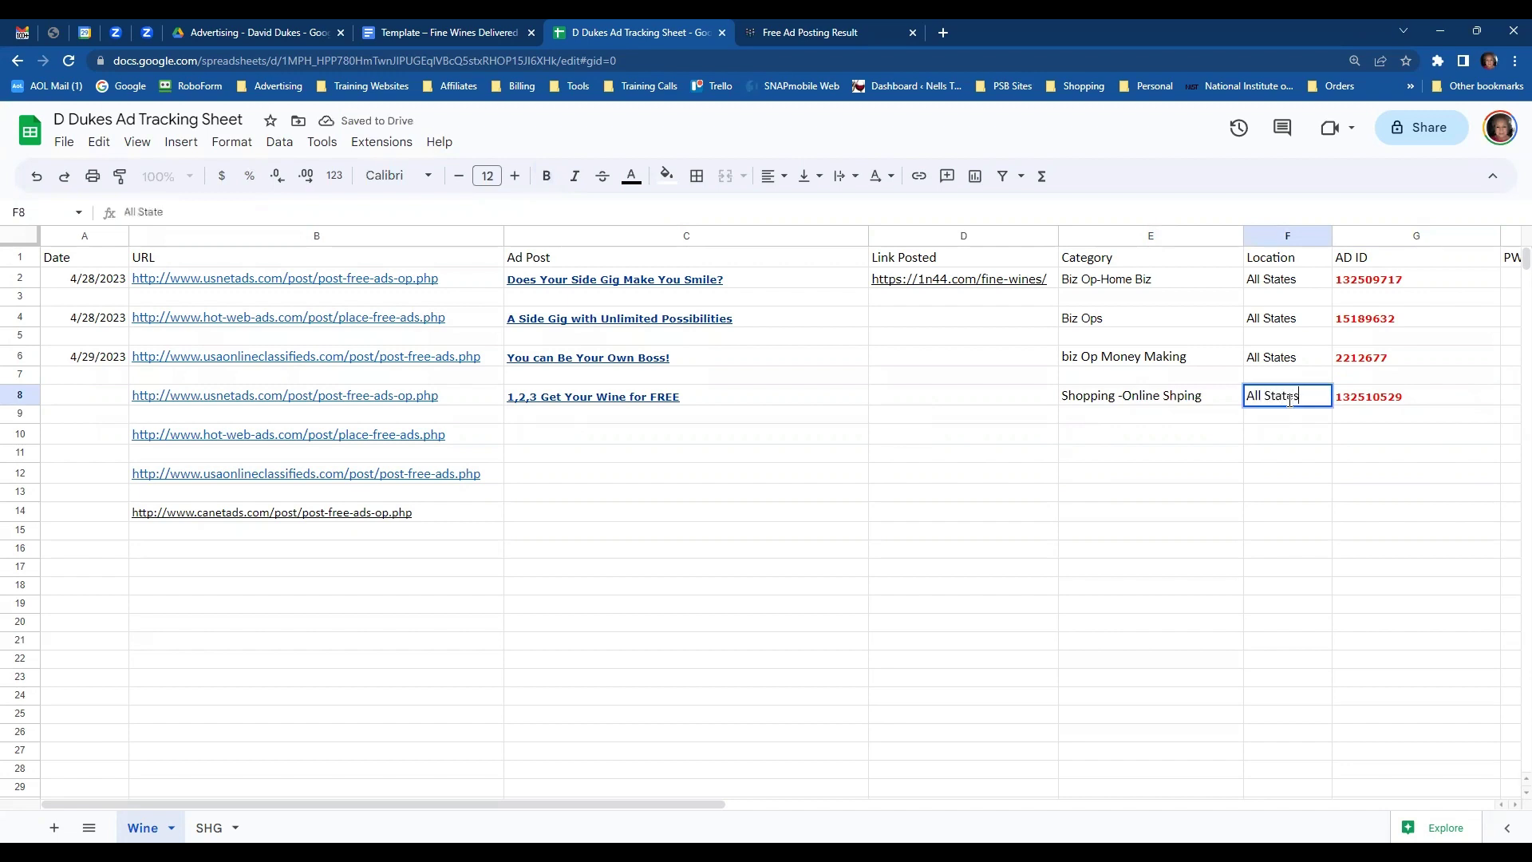
pyautogui.write('ll States')
pyautogui.press('Tab')
pyautogui.press('Tab')
pyautogui.press('Tab')
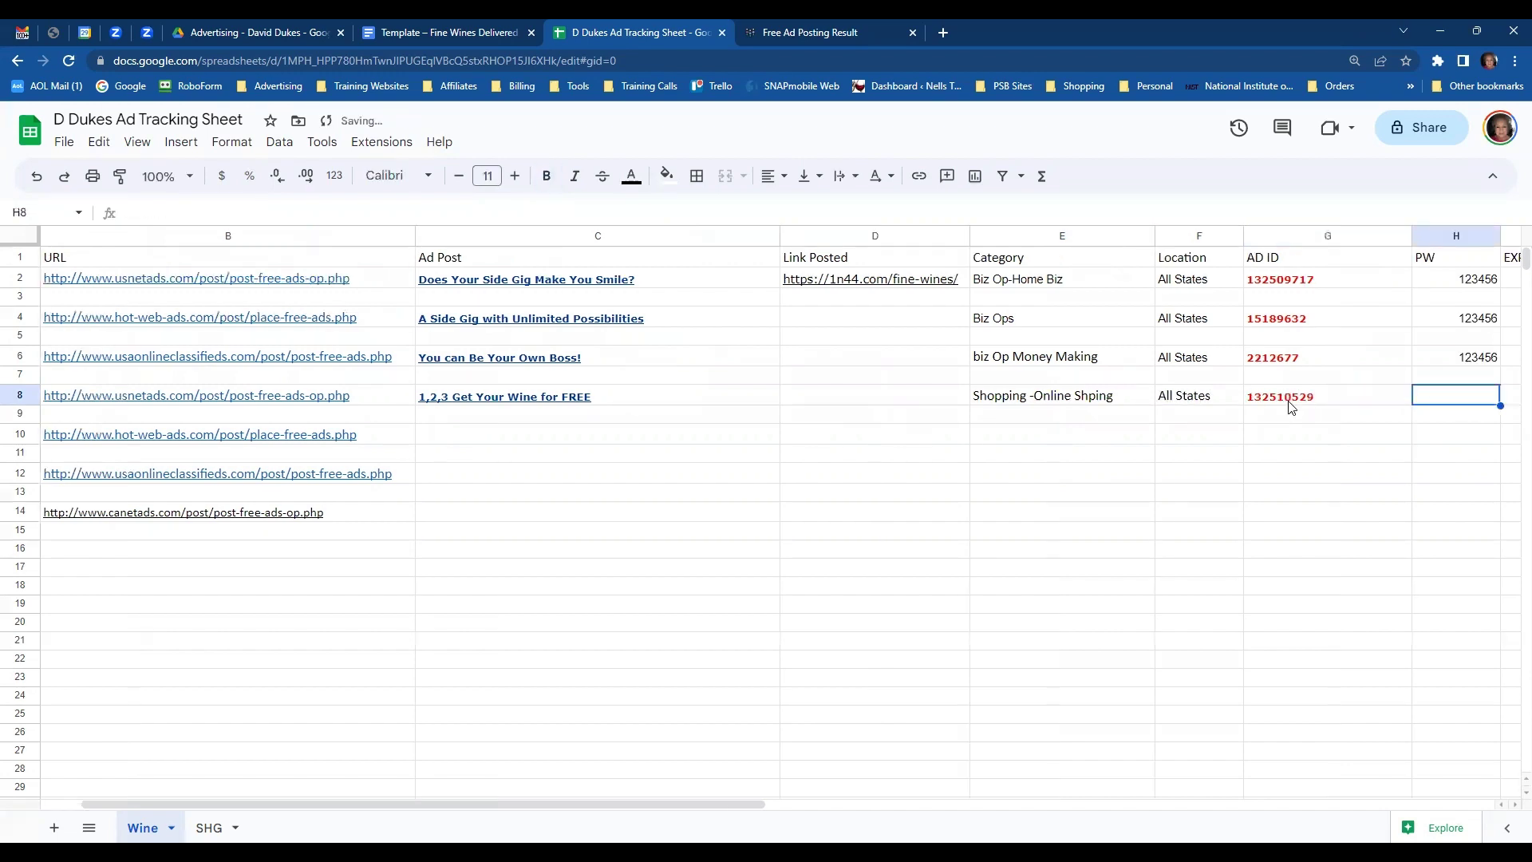
# - Copy row 6's password and expiry date into H8:I8, and date A8 4/29/2023
pyautogui.moveTo(1090, 358); pyautogui.dragTo(1149, 361)
pyautogui.hotkey('ctrl', 'c')
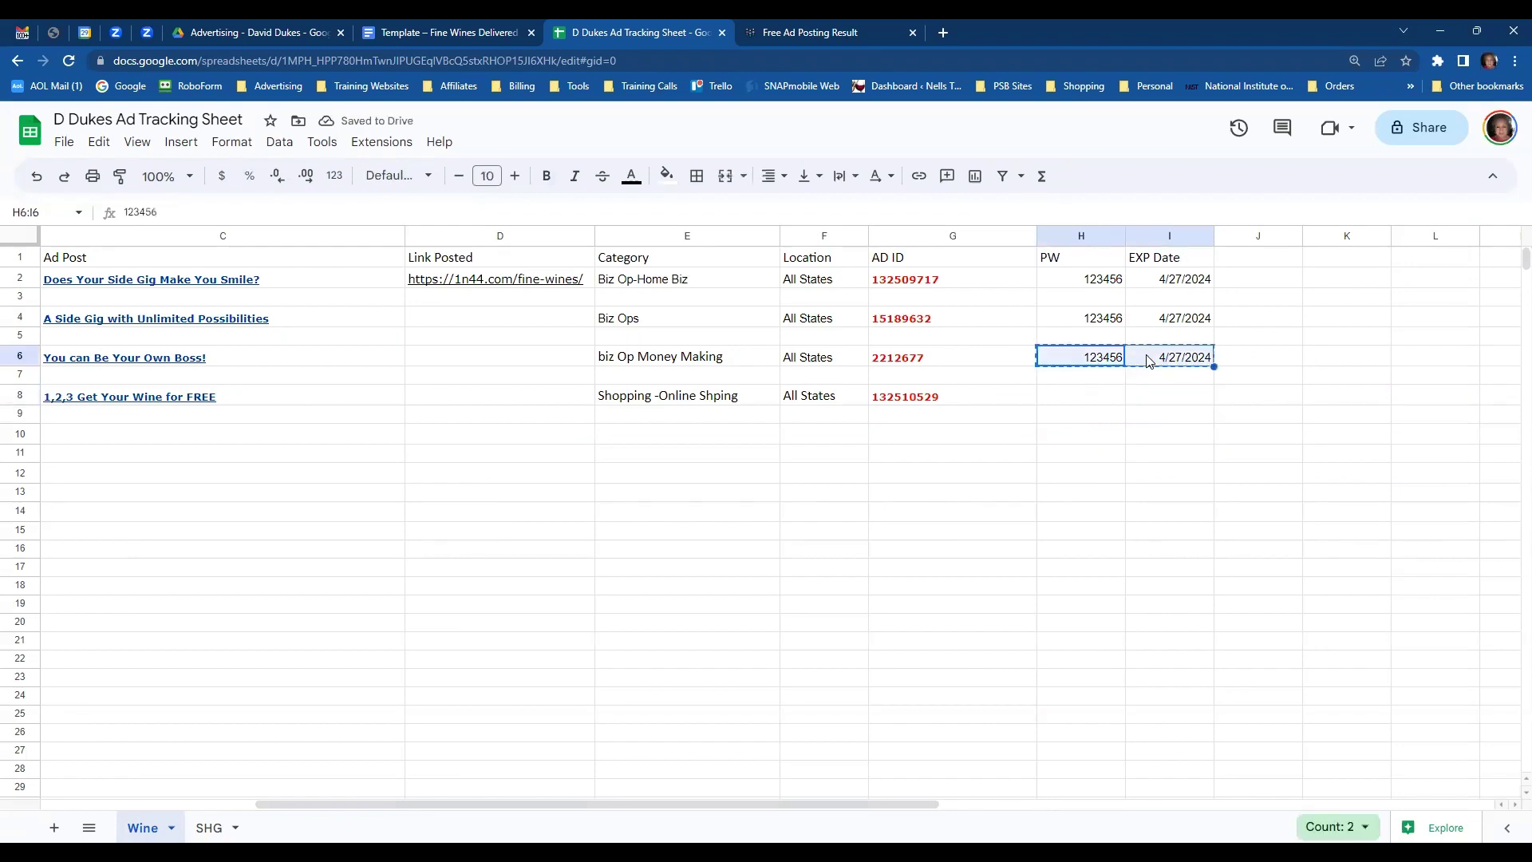
pyautogui.click(1081, 399)
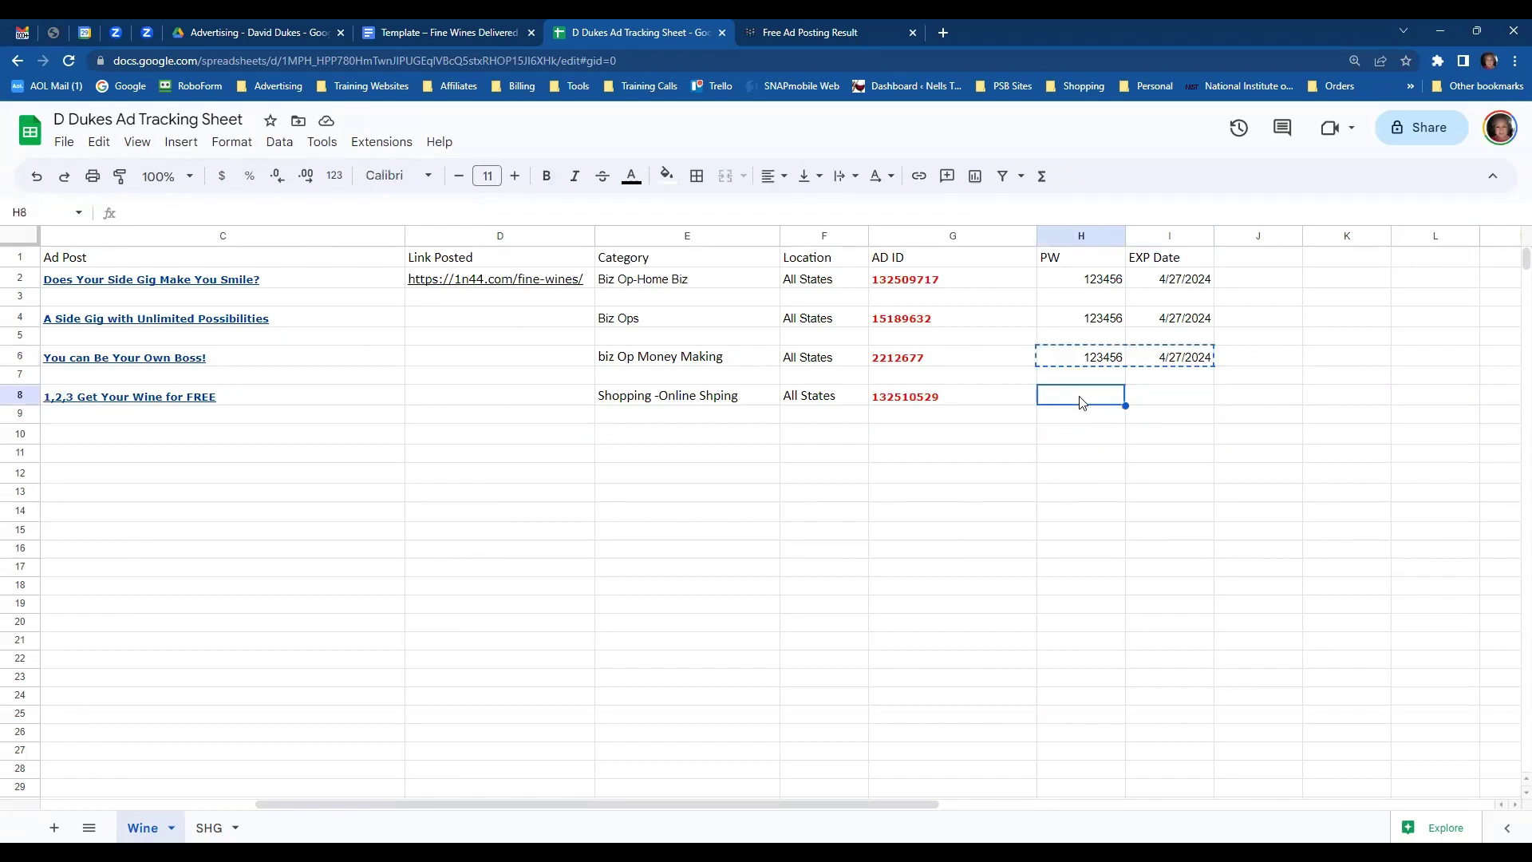
pyautogui.hotkey('ctrl', 'v')
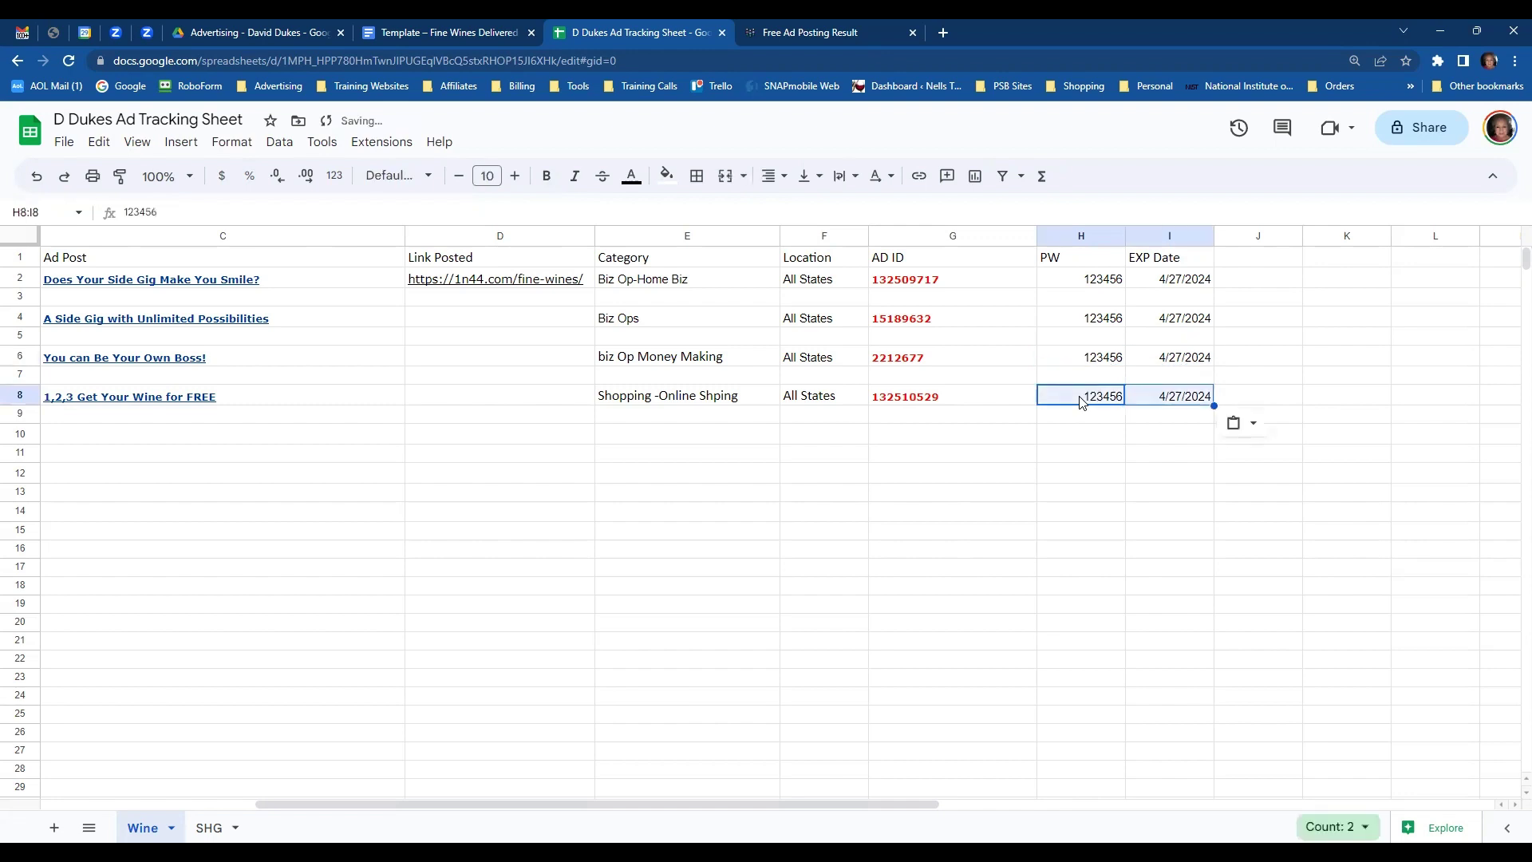
pyautogui.press('Home')
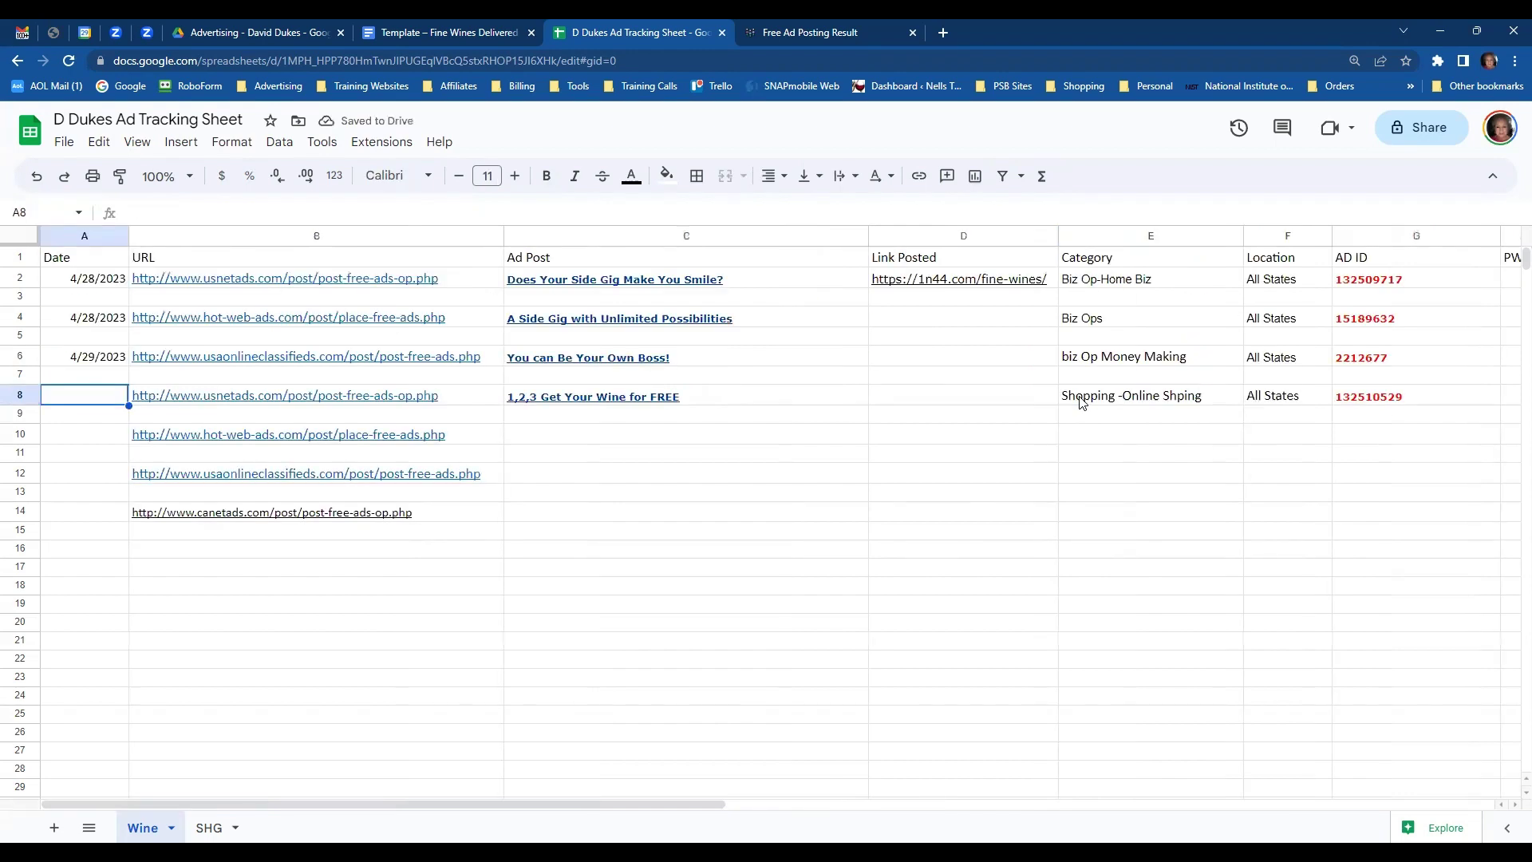
pyautogui.write('4/29/2023')
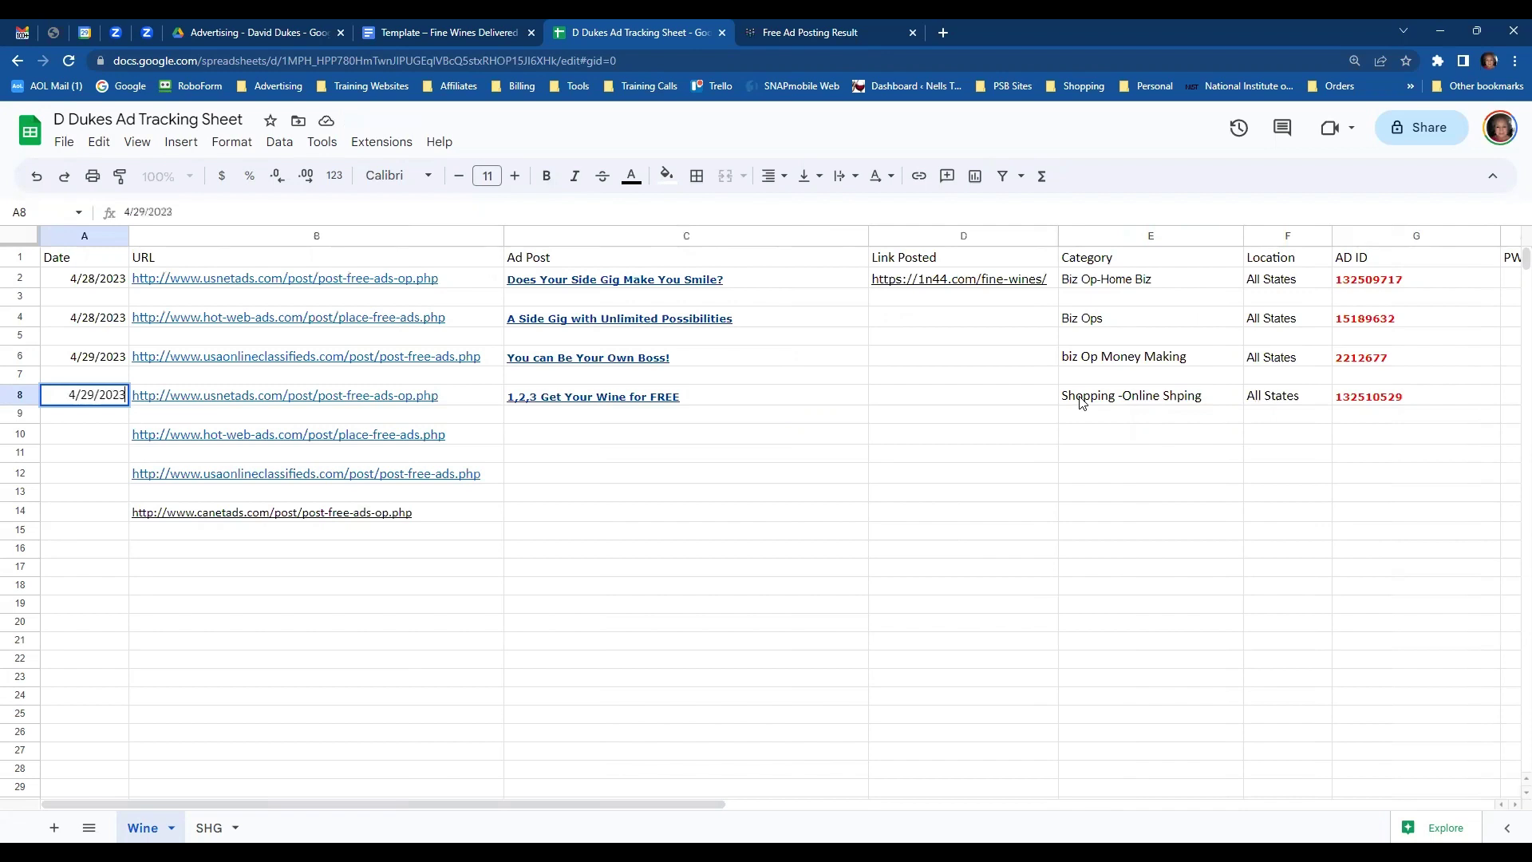
pyautogui.press('Return')
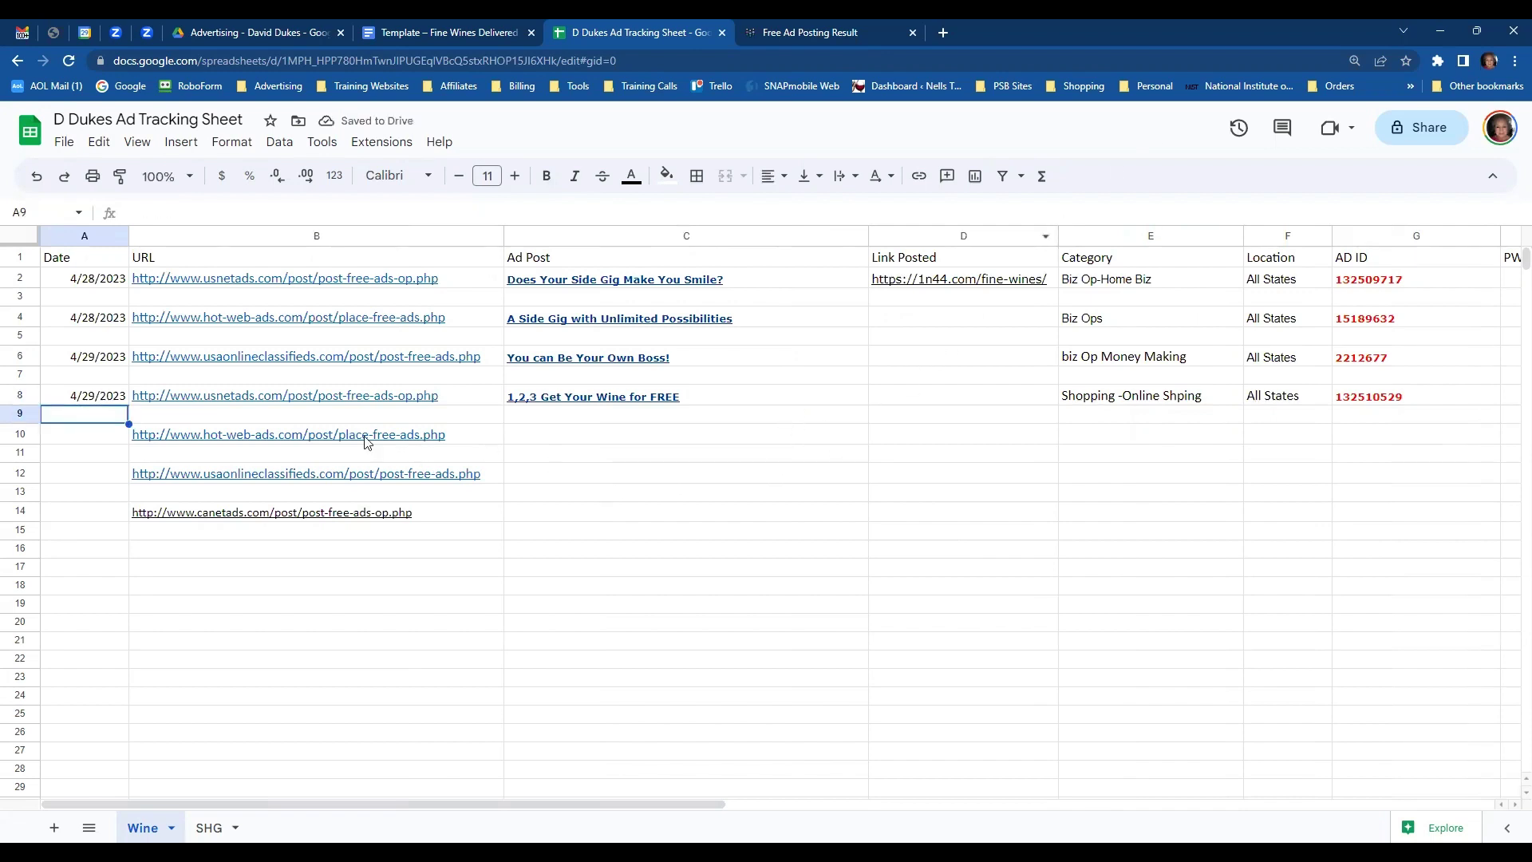
pyautogui.moveTo(355, 438)
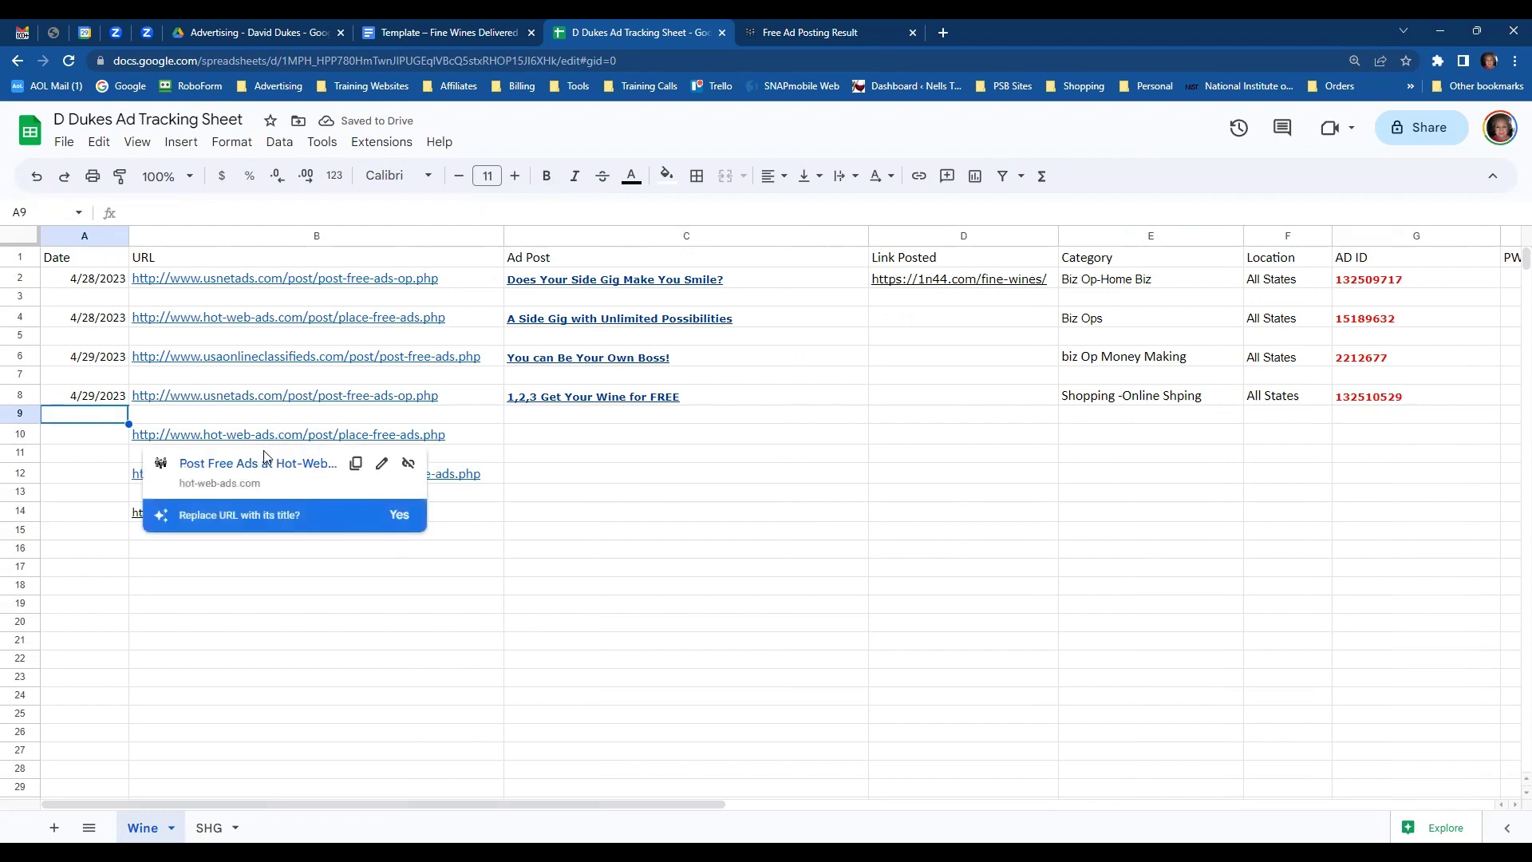
# - Open Hot-Web-Ads in a new tab, check the live wine ad, then close both USNetAds tabs
pyautogui.click(264, 463)
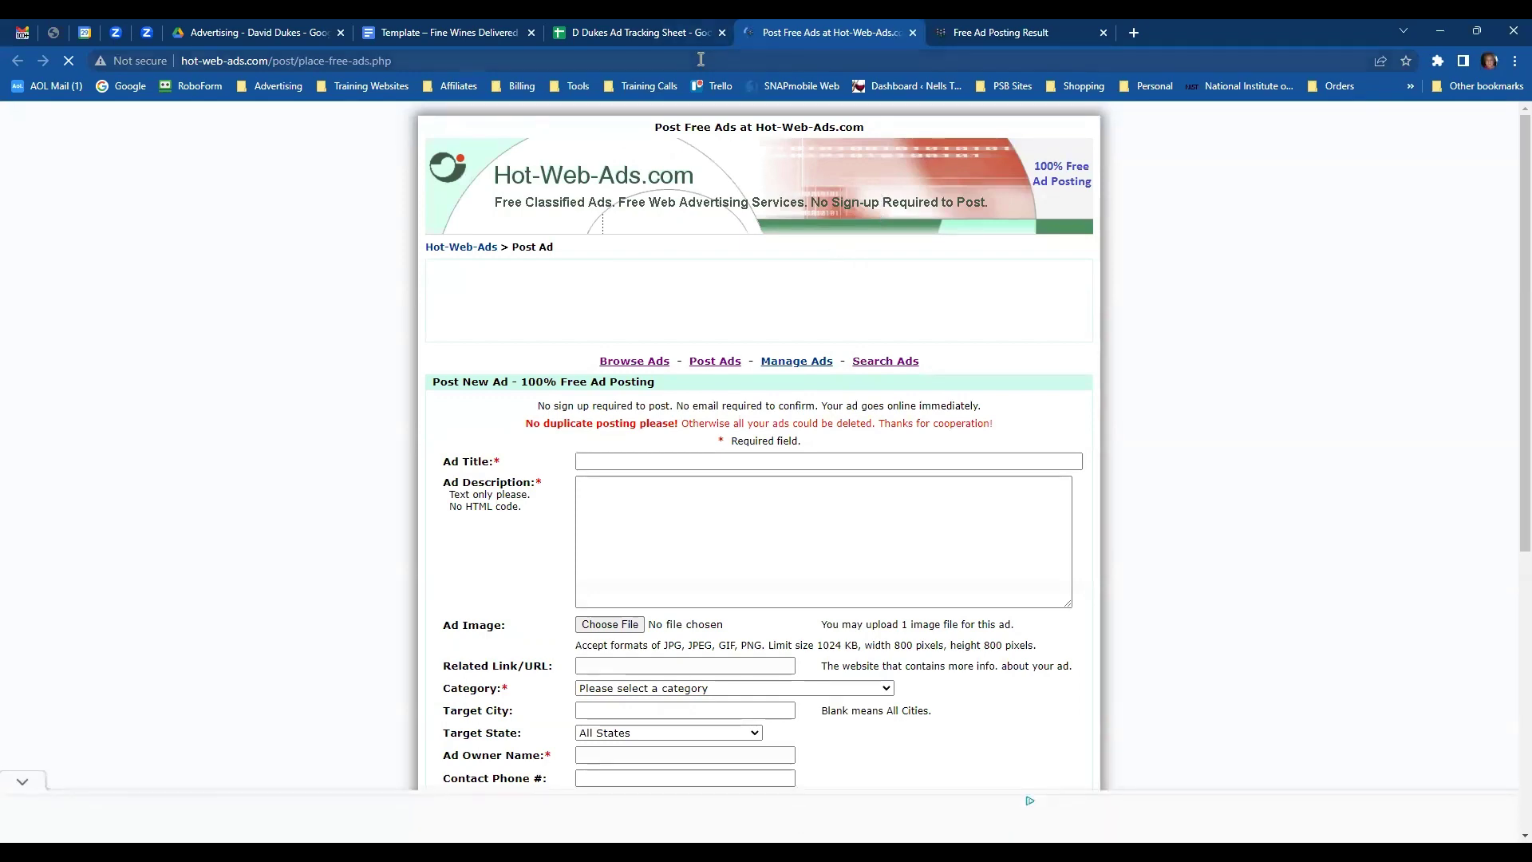
pyautogui.click(1013, 34)
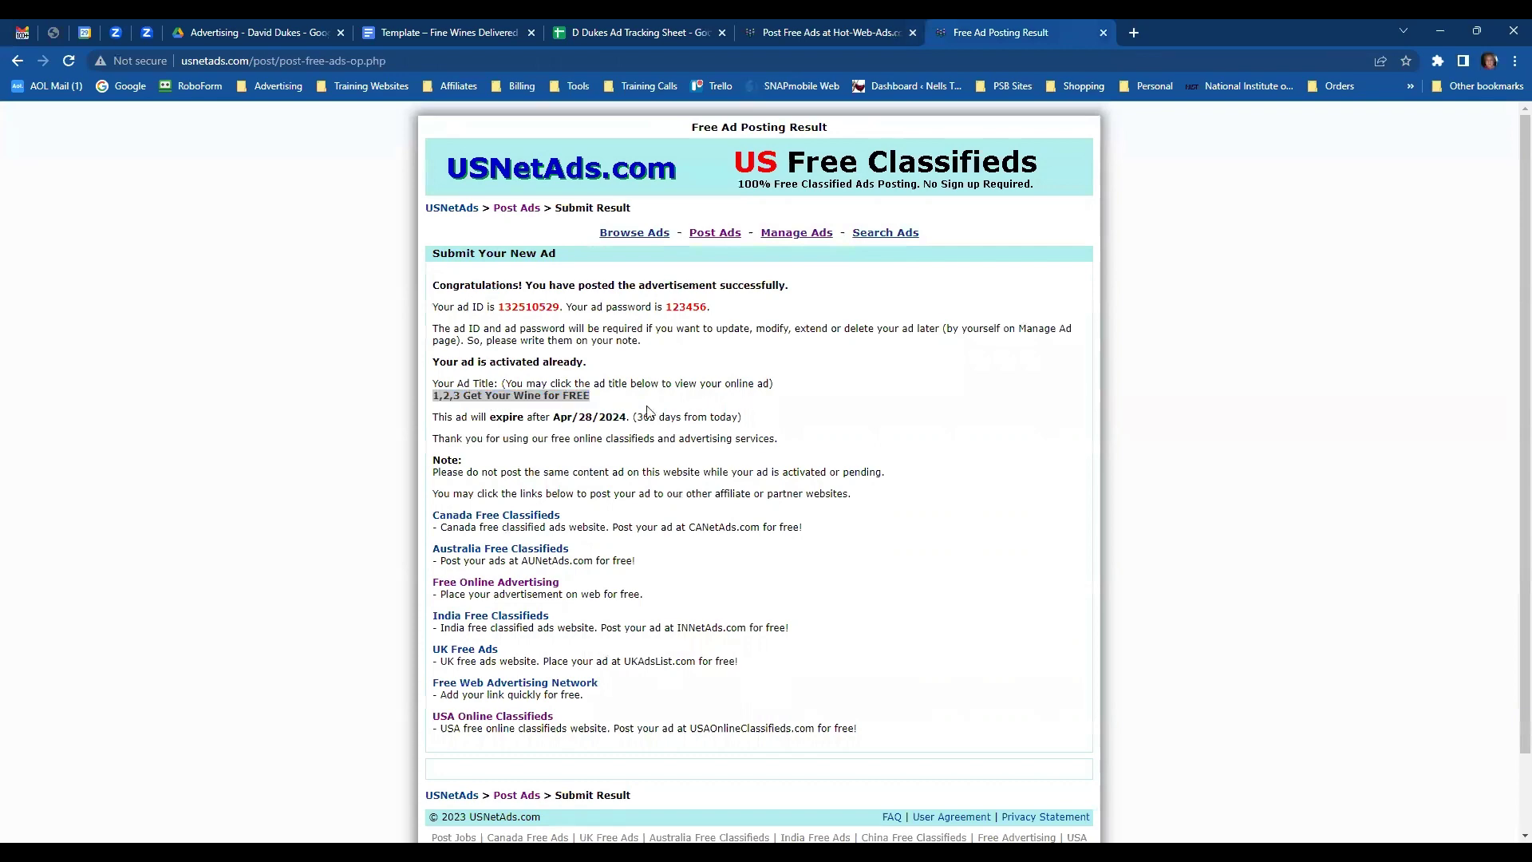
pyautogui.click(495, 397)
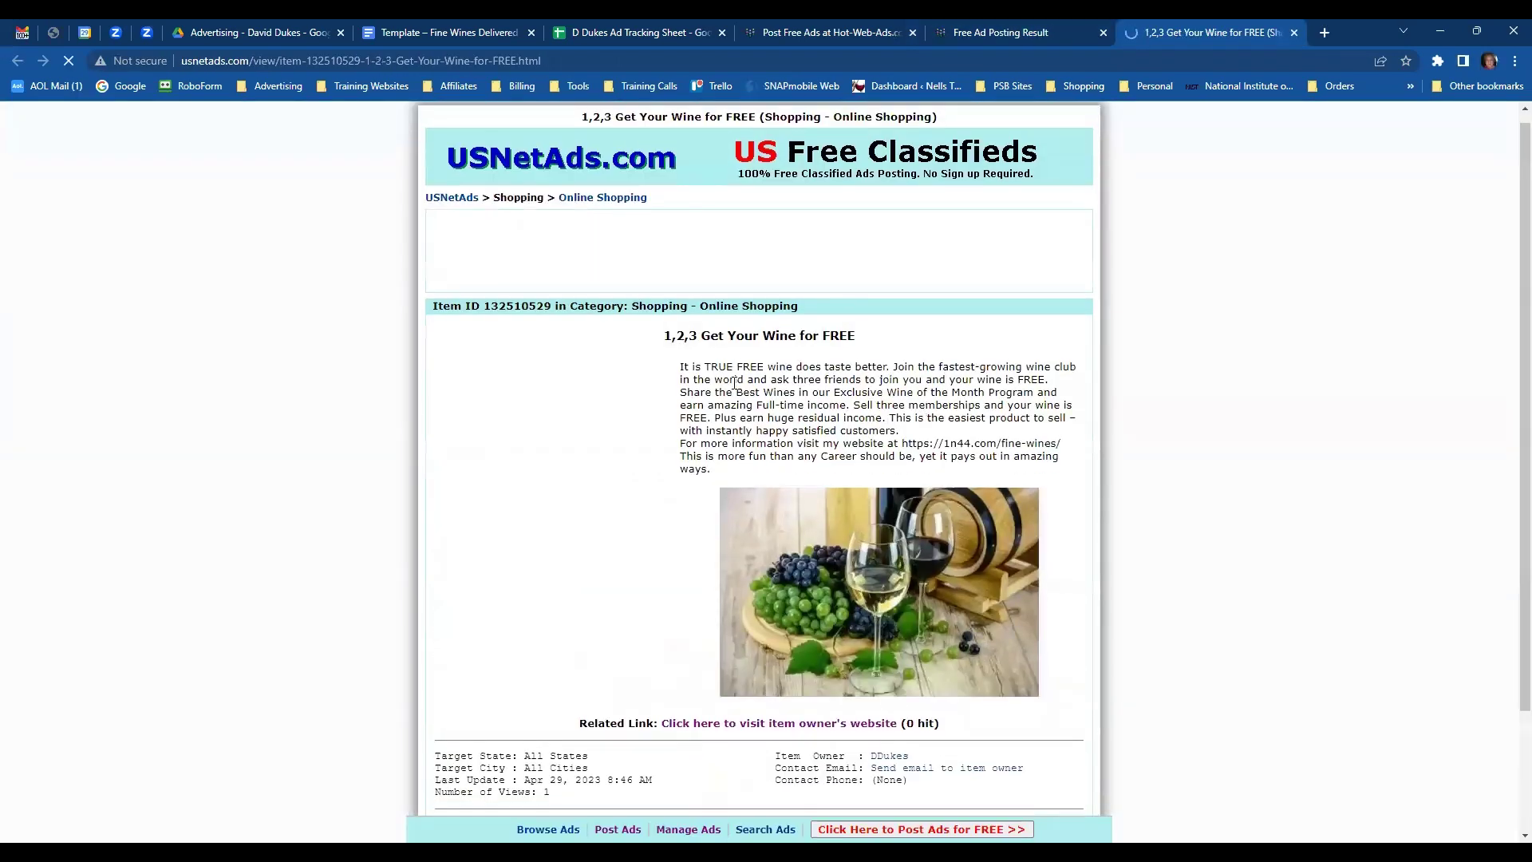
pyautogui.scroll(-3, 742, 383)
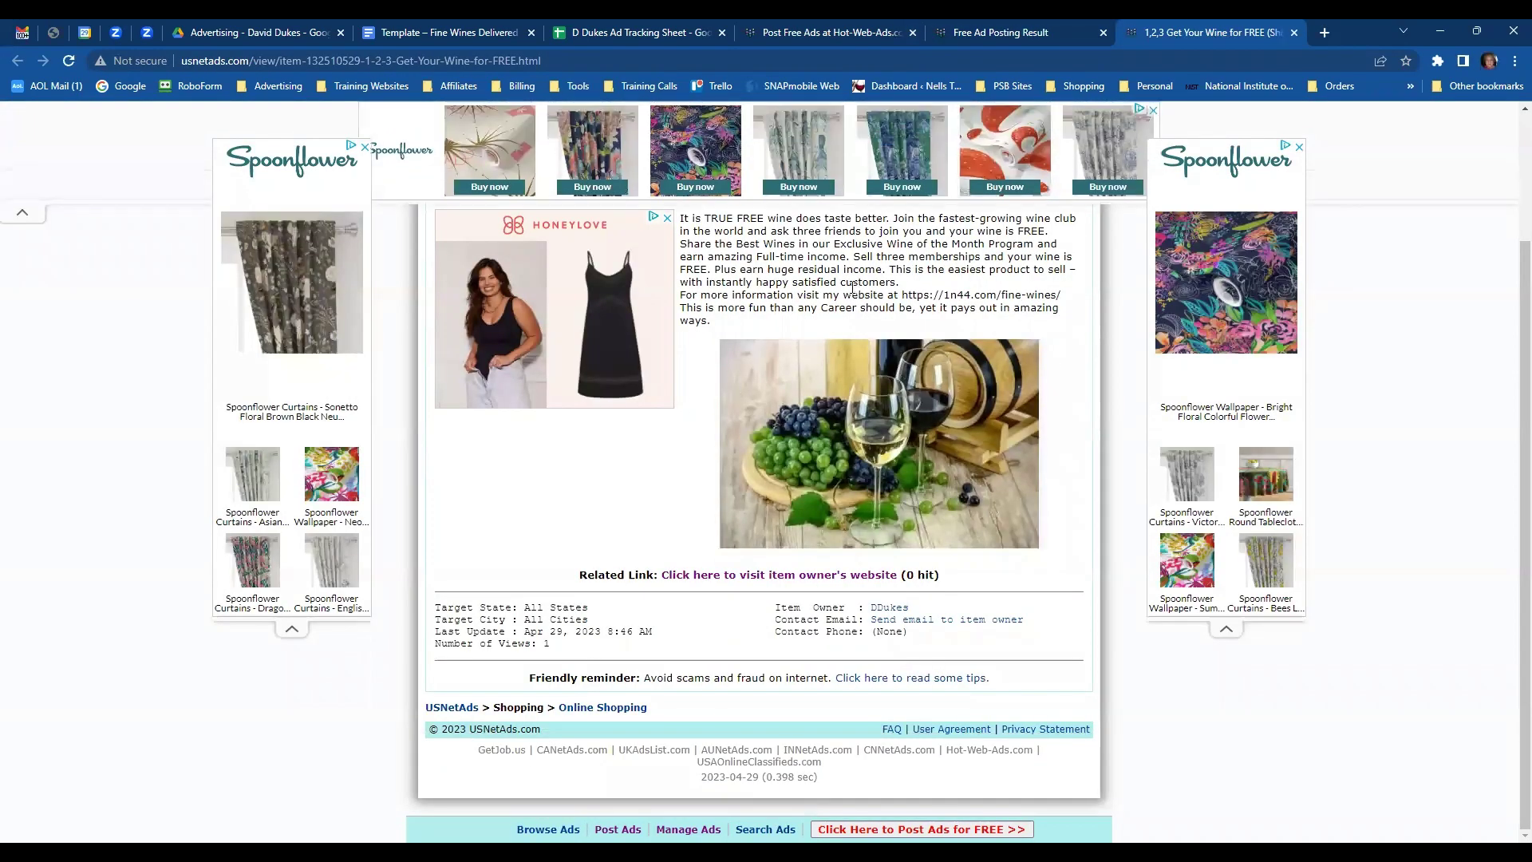
pyautogui.scroll(4, 733, 389)
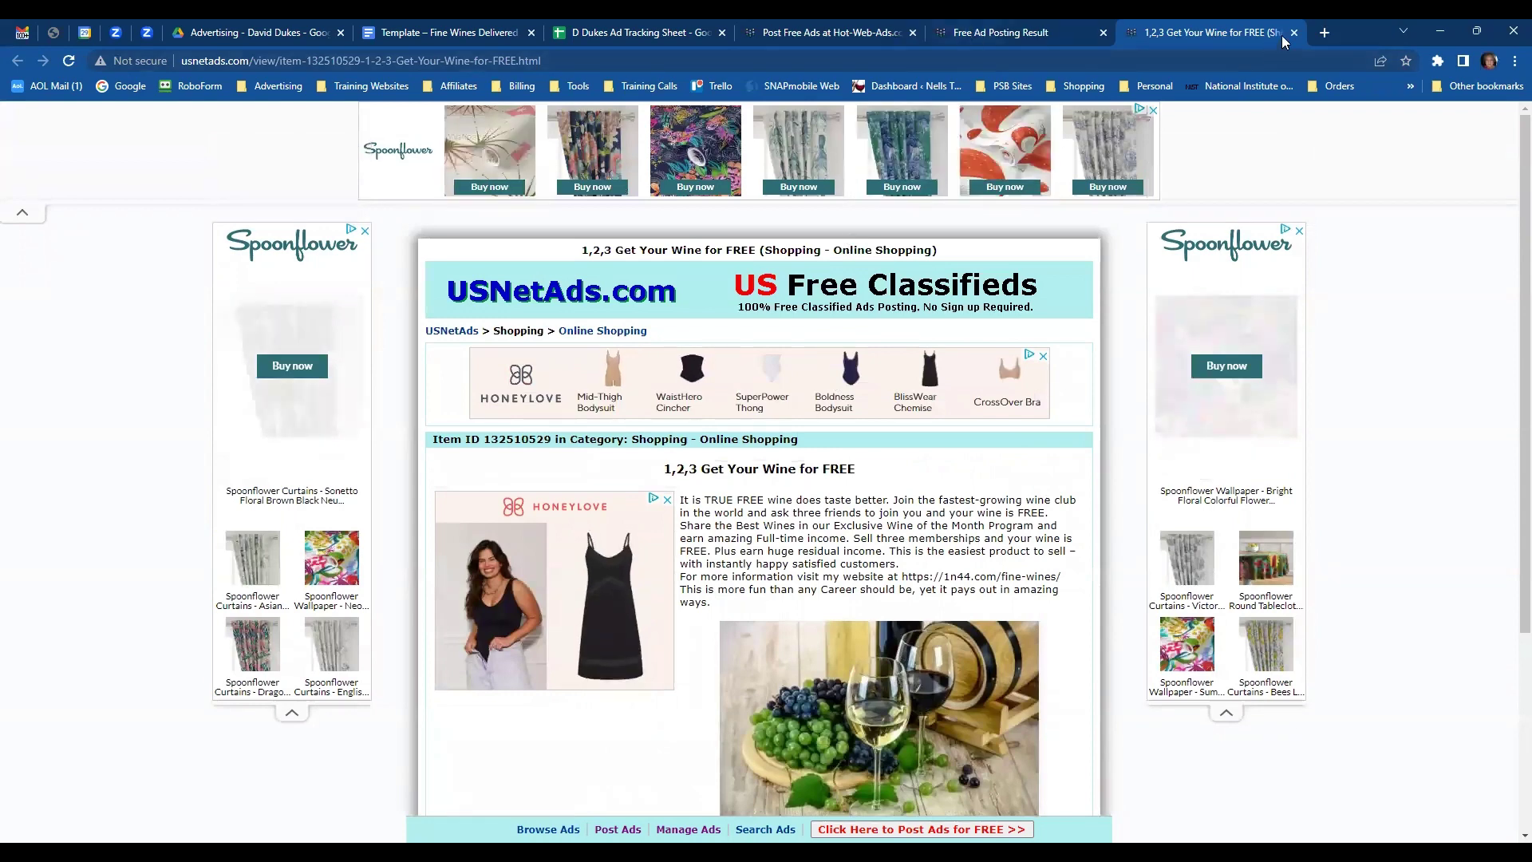
pyautogui.click(1294, 32)
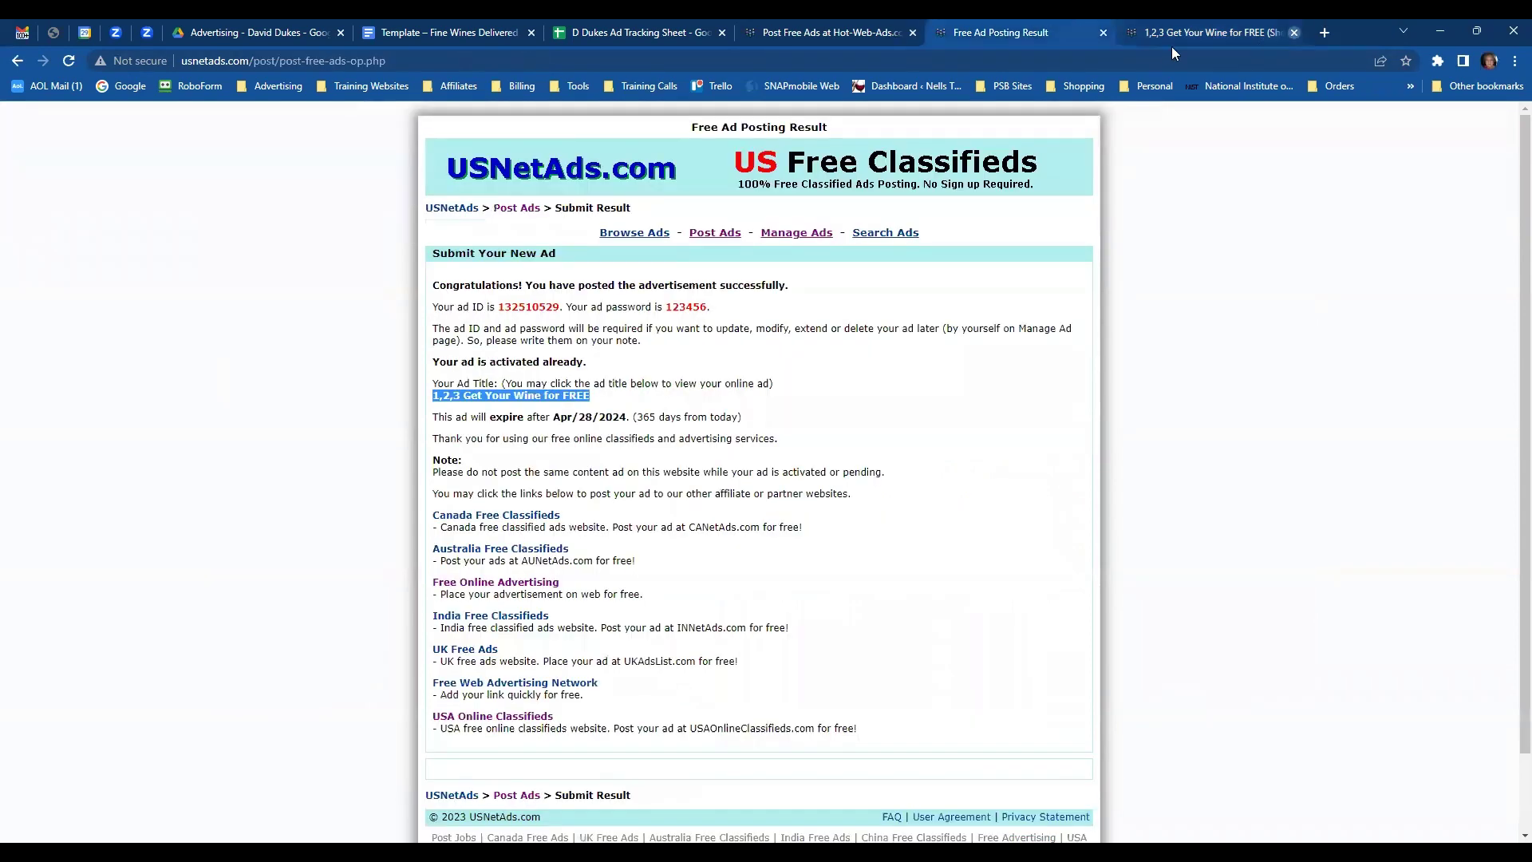
pyautogui.click(1103, 34)
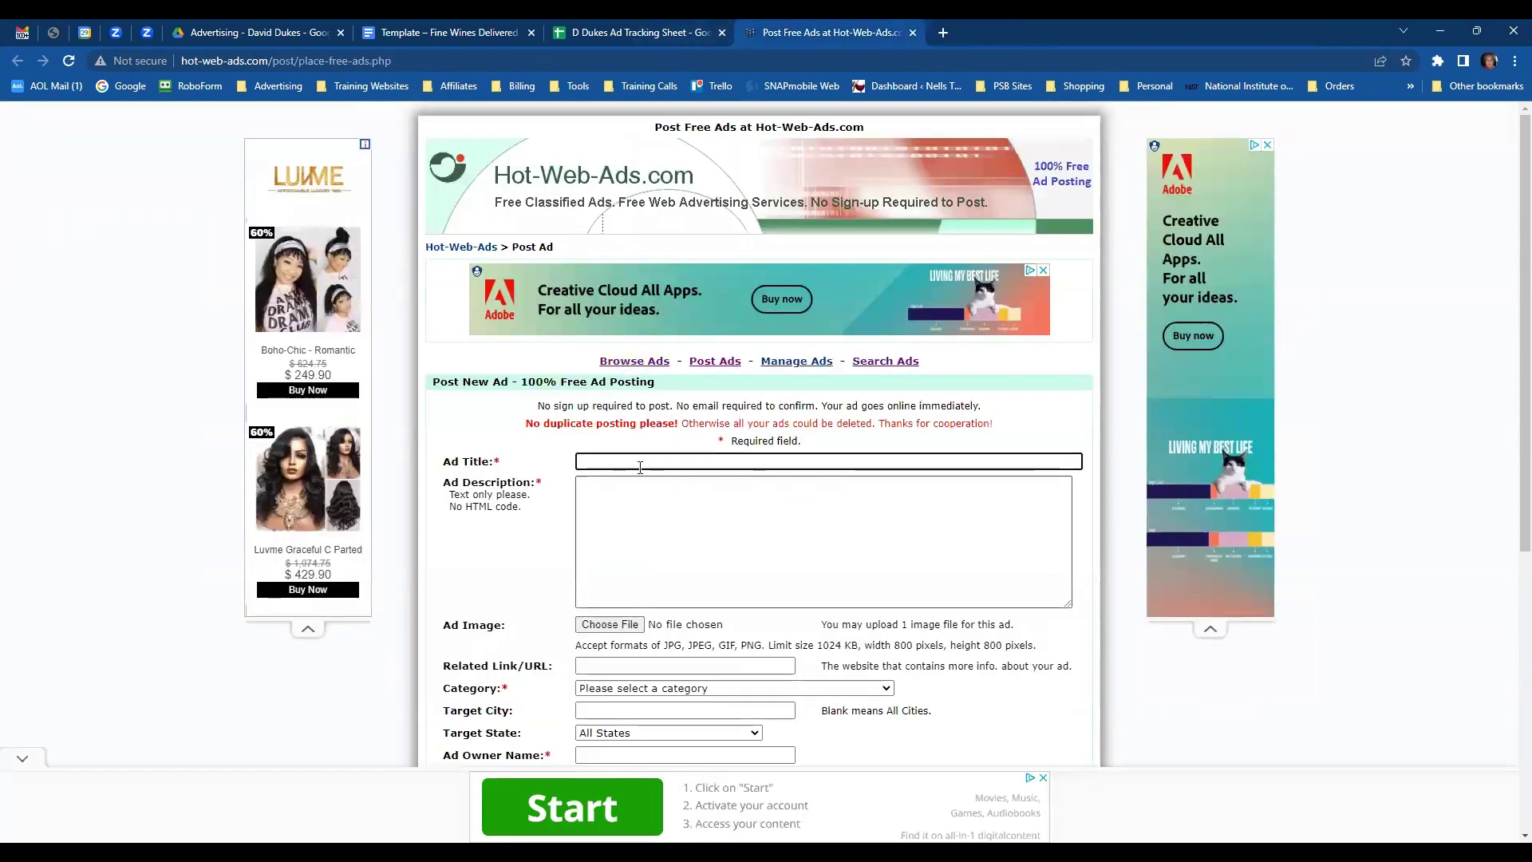
pyautogui.click(620, 37)
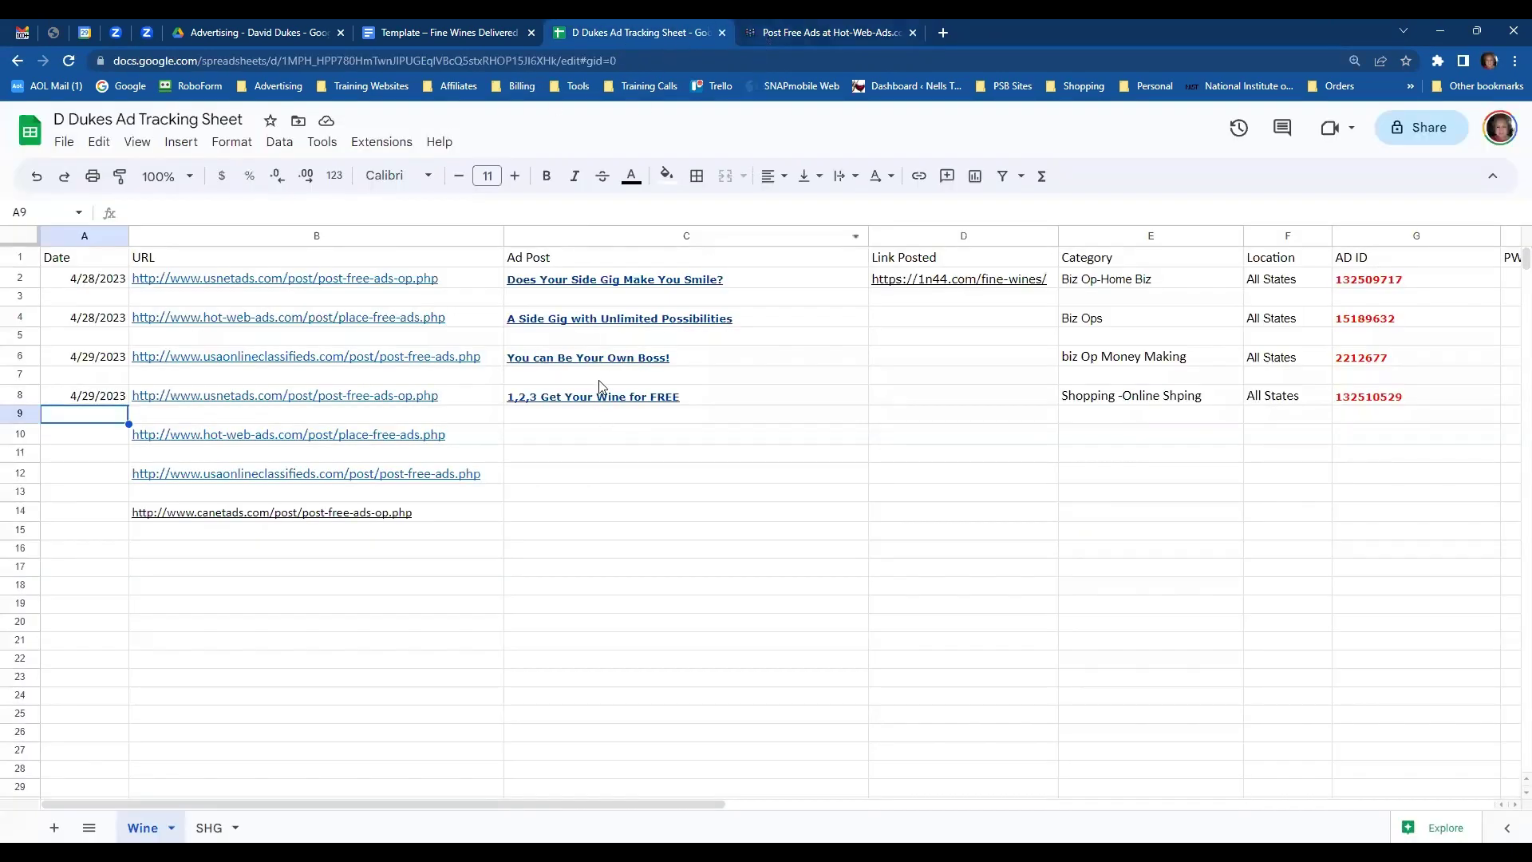
# - Copy the 'Exclusive Access to the Best Wines in the World at Member Pricing.' template headline
pyautogui.click(445, 39)
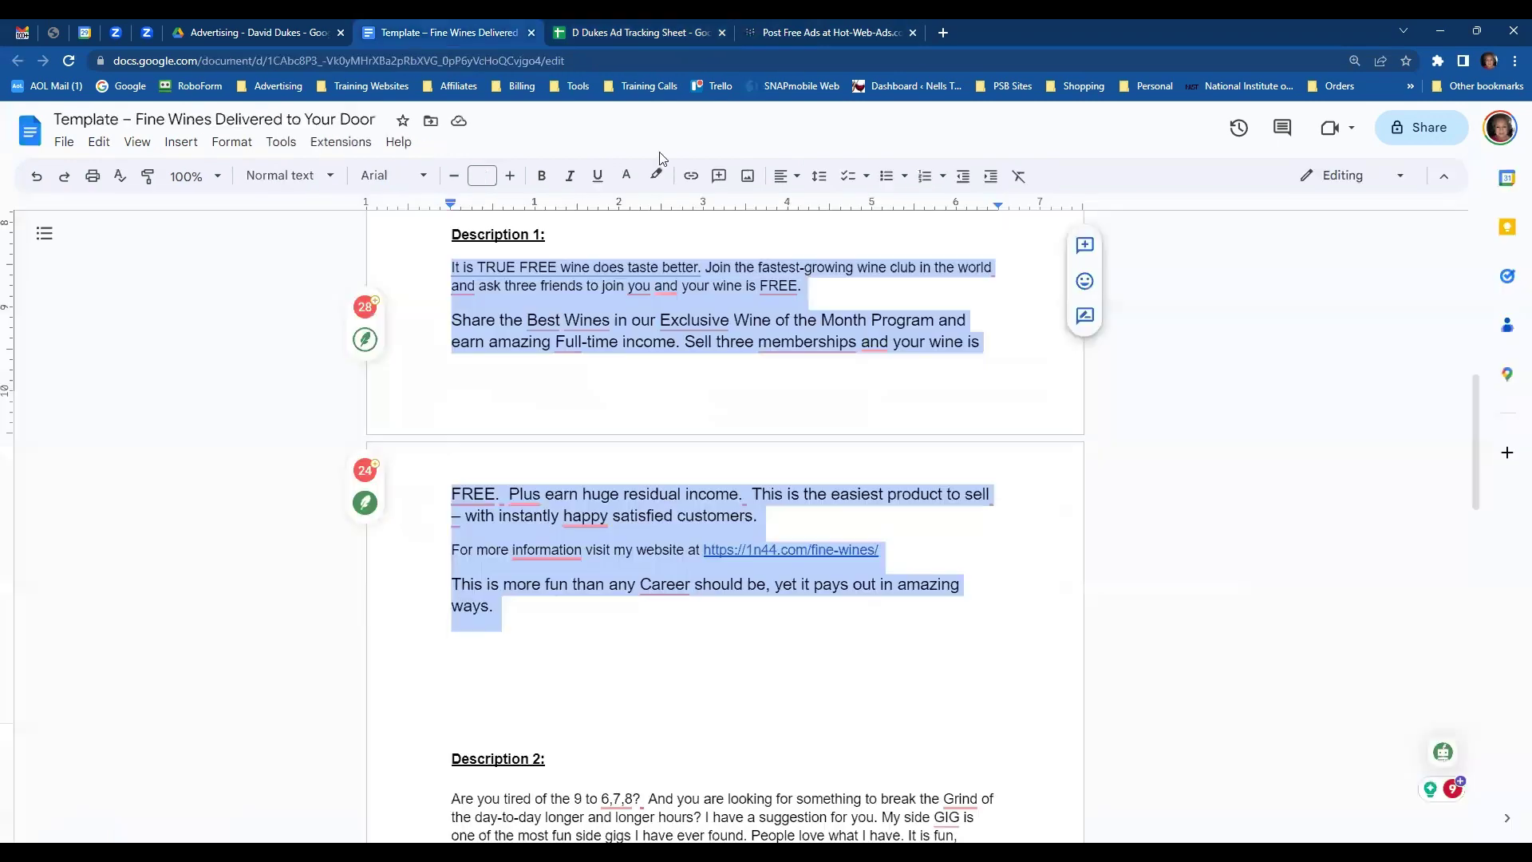
pyautogui.scroll(-3, 798, 419)
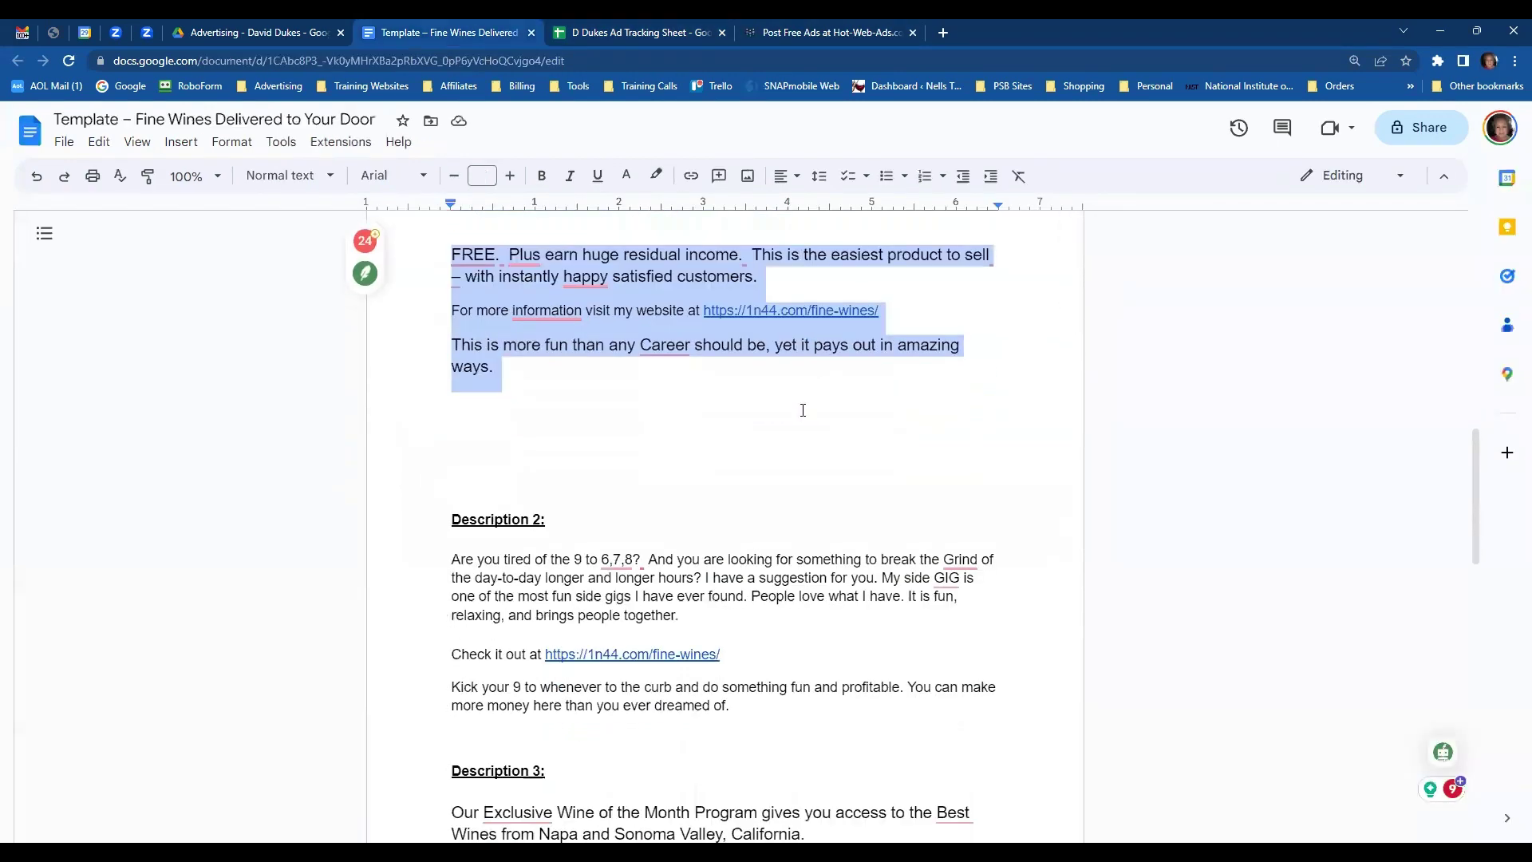
pyautogui.scroll(1, 800, 410)
pyautogui.scroll(6, 799, 406)
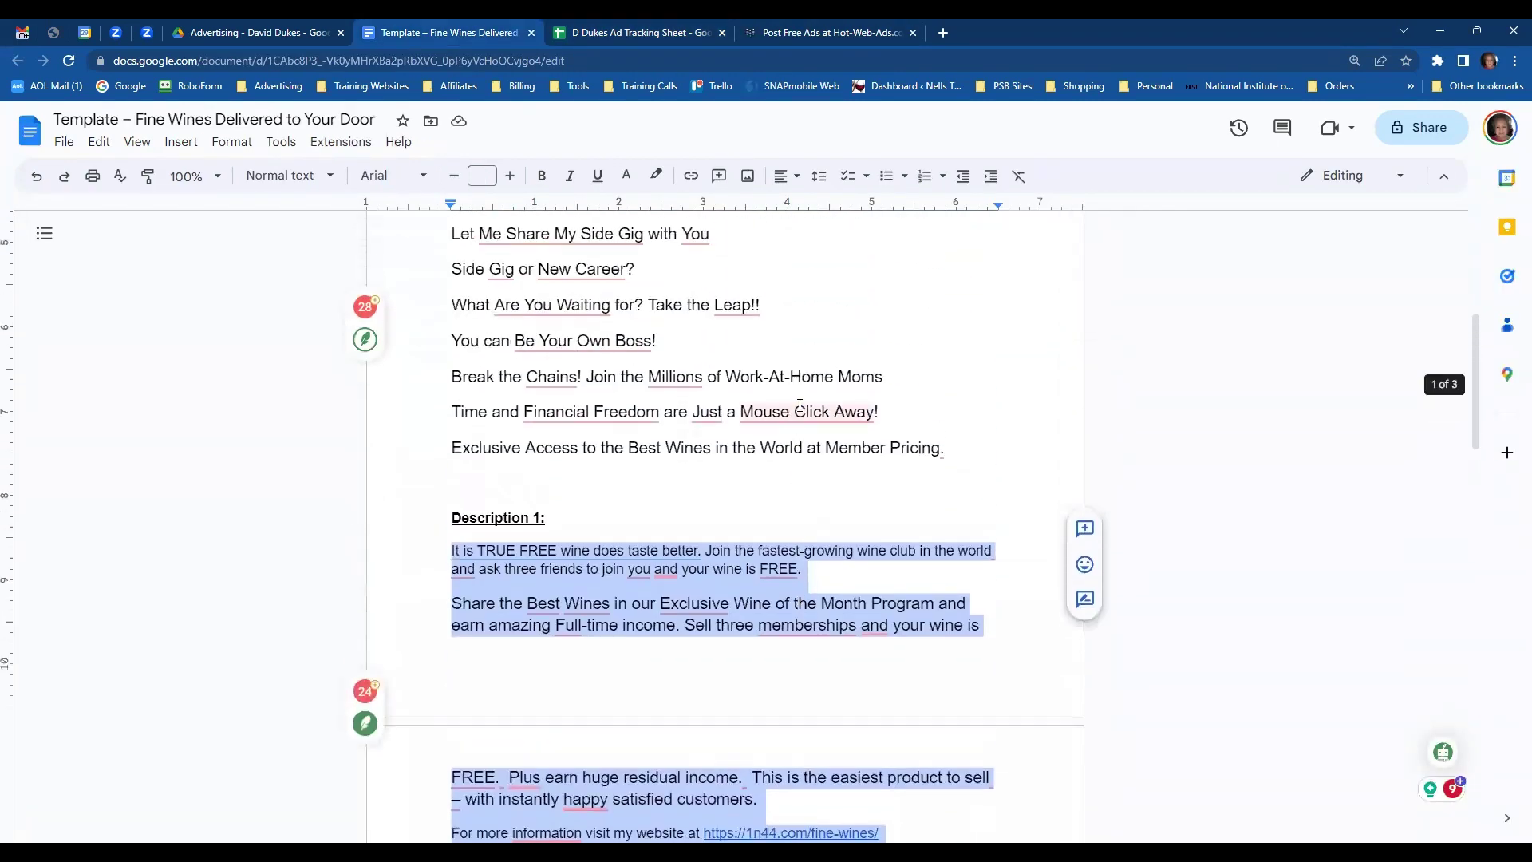
pyautogui.scroll(1, 798, 402)
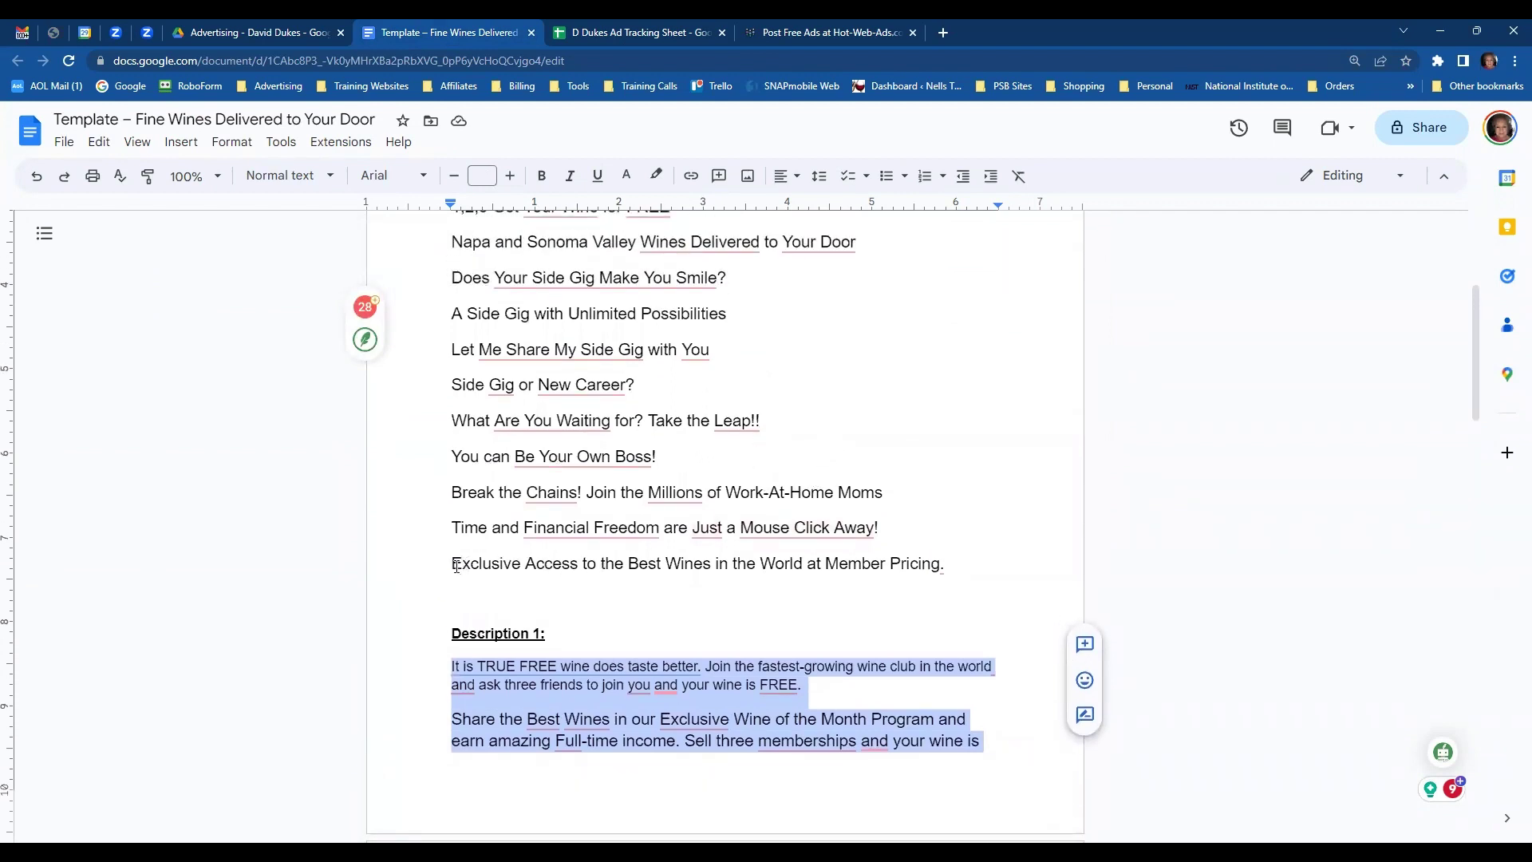
pyautogui.moveTo(456, 566); pyautogui.dragTo(932, 572)
pyautogui.hotkey('ctrl', 'c')
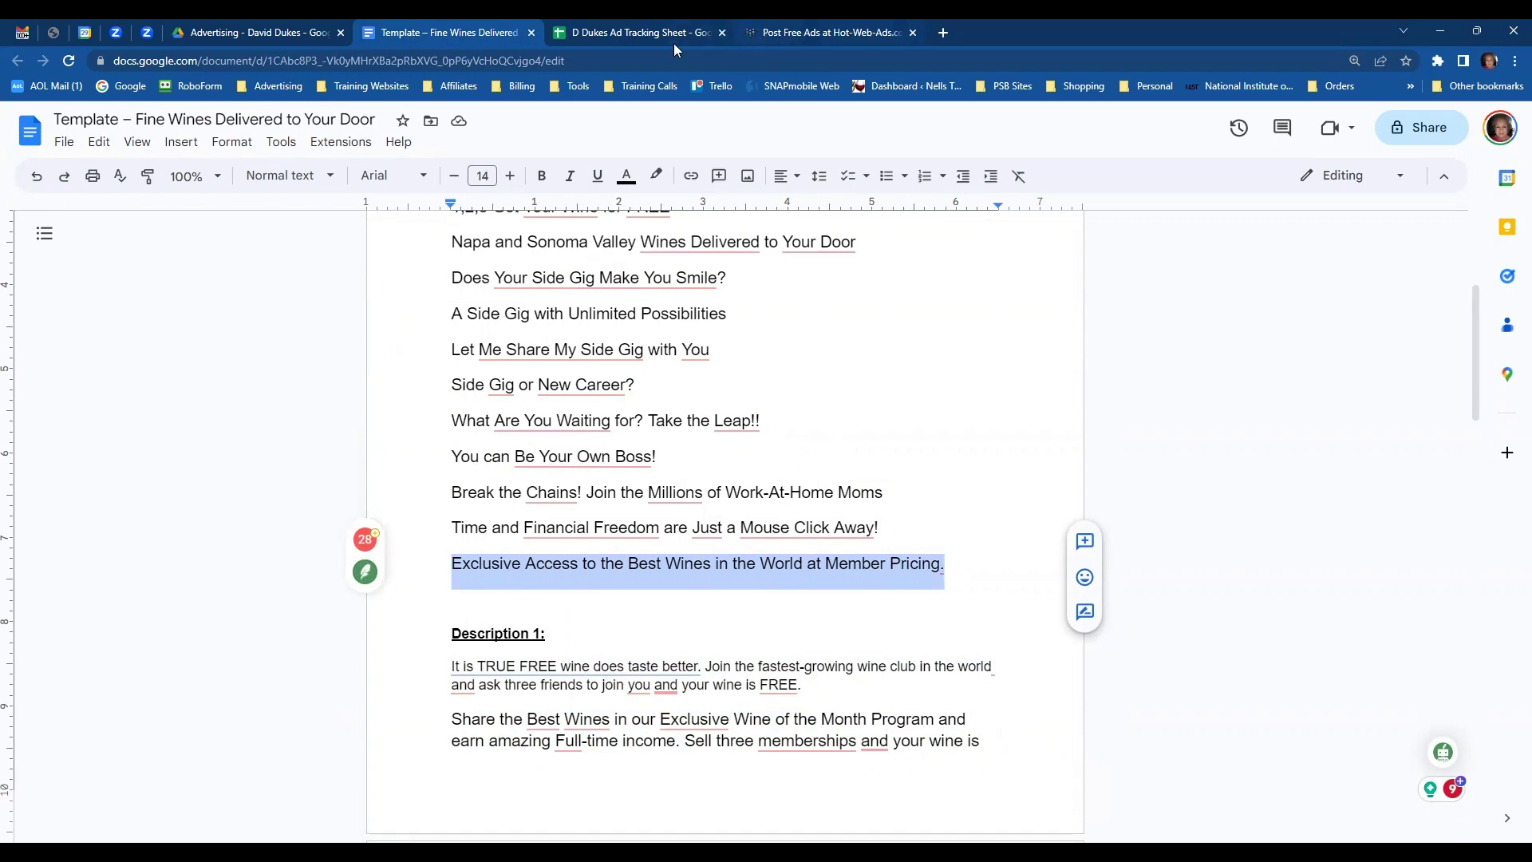
pyautogui.click(760, 40)
# - Paste the headline as the Ad Title and copy Description 1 from the template
pyautogui.click(689, 461)
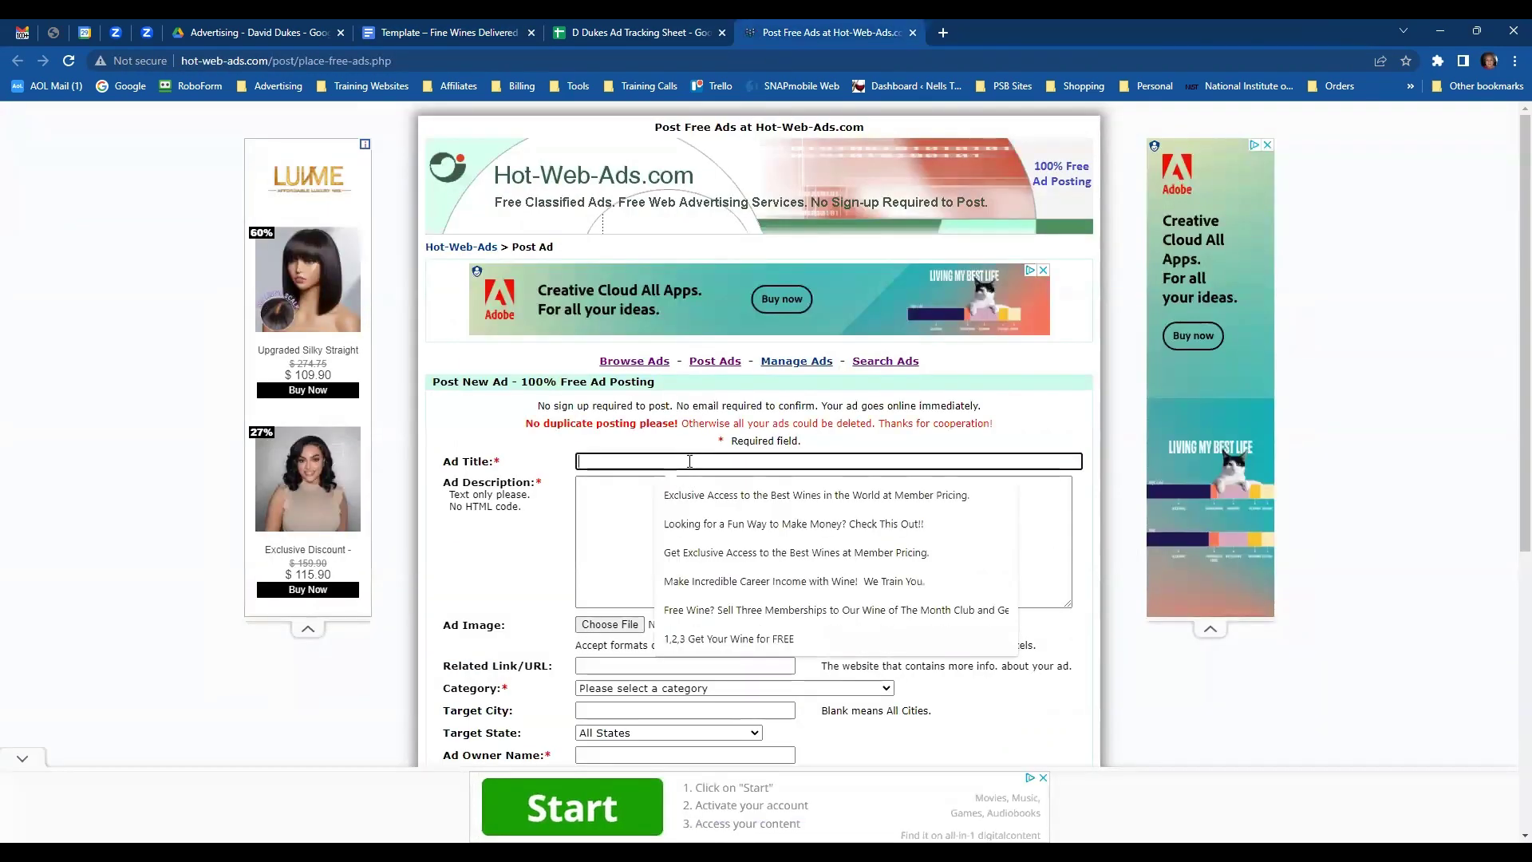
pyautogui.hotkey('ctrl', 'v')
pyautogui.click(658, 506)
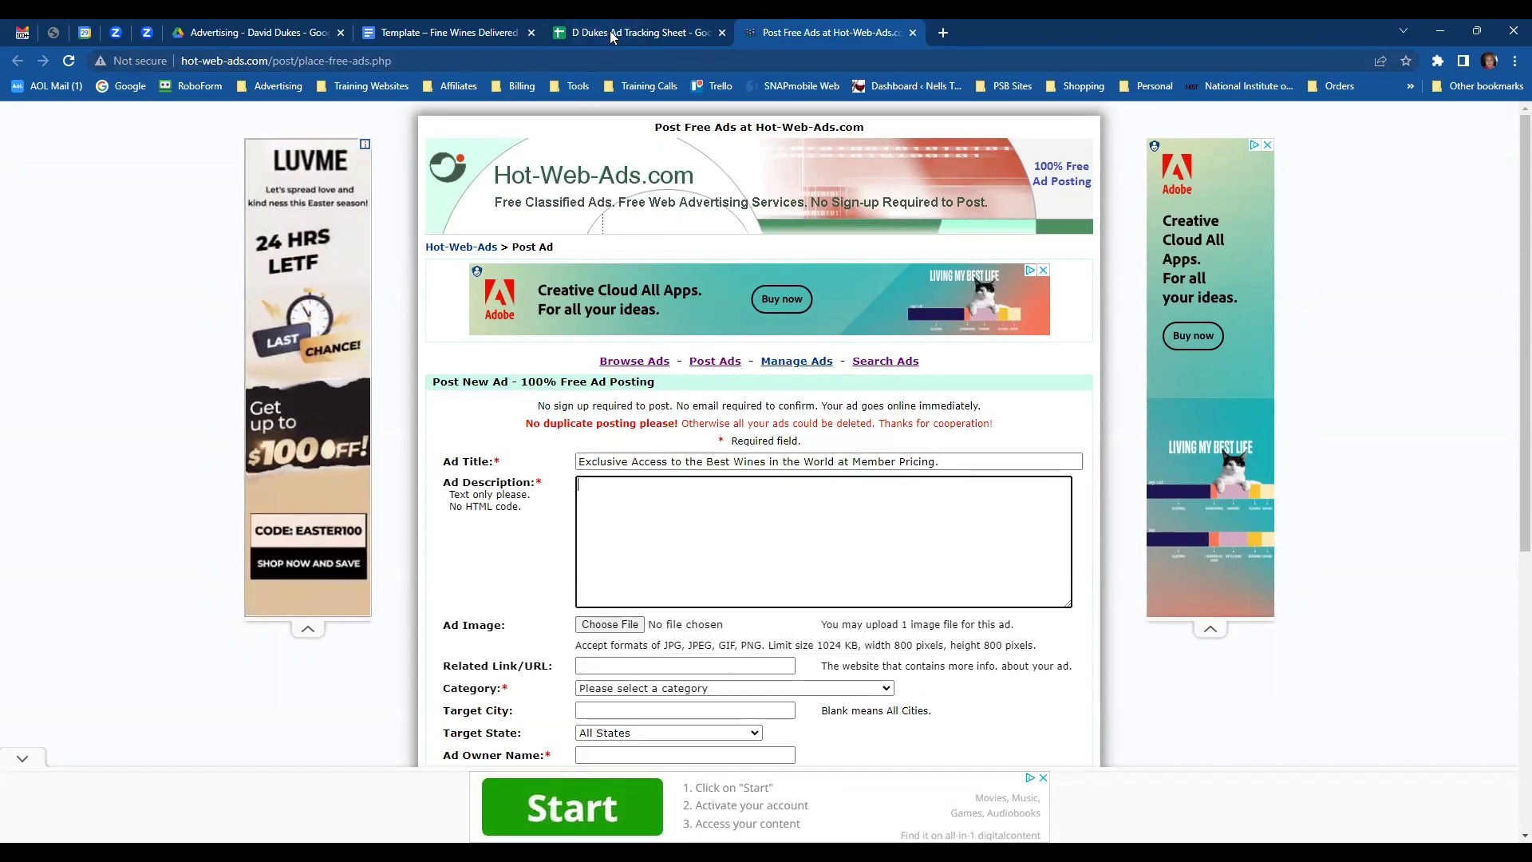
pyautogui.click(478, 32)
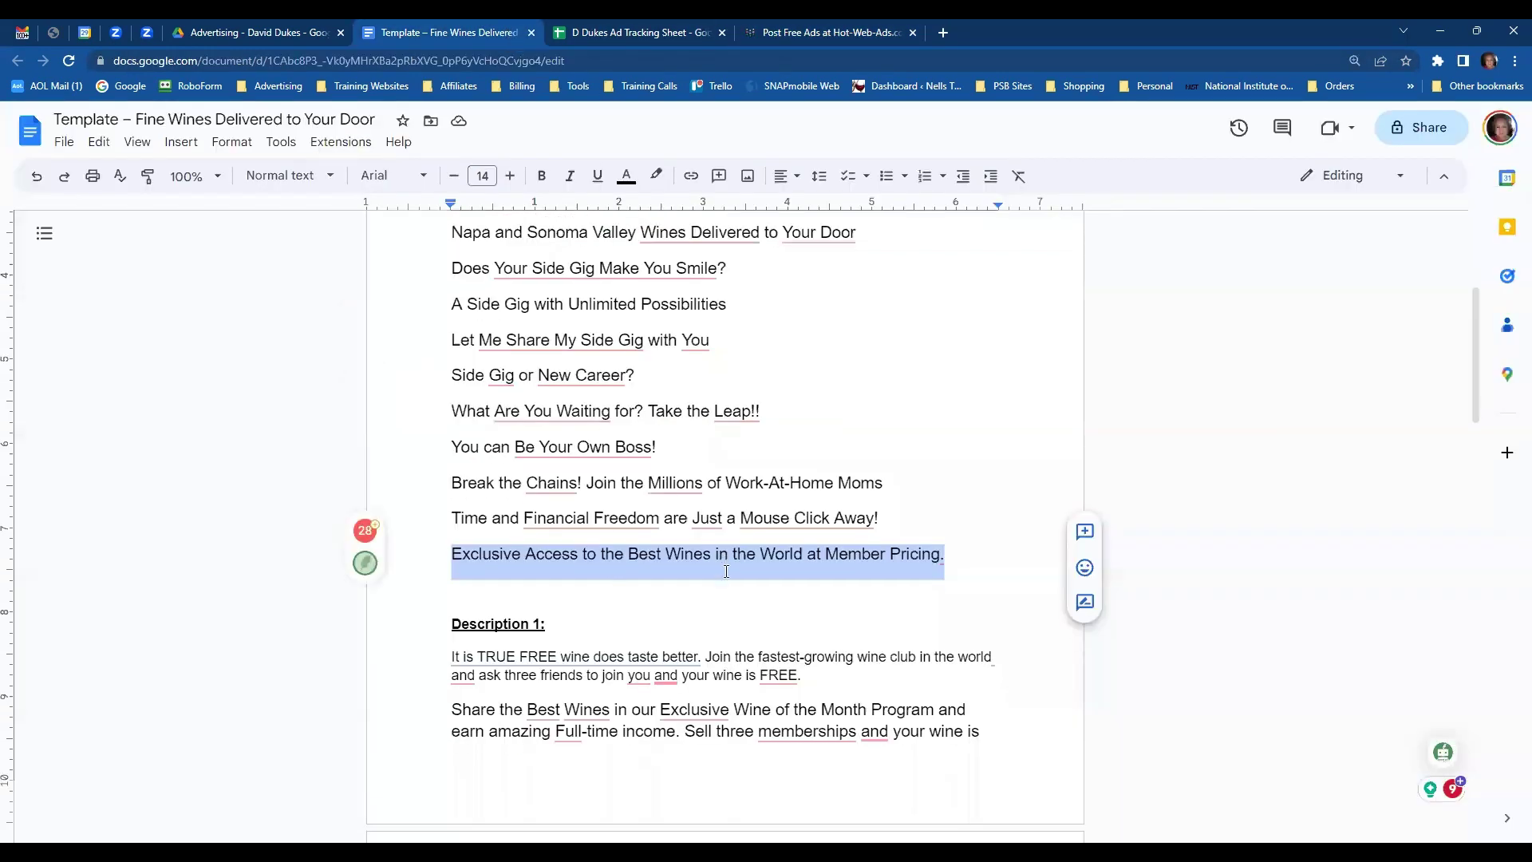
pyautogui.scroll(-4, 726, 571)
pyautogui.moveTo(449, 346); pyautogui.dragTo(922, 701)
pyautogui.hotkey('ctrl', 'c')
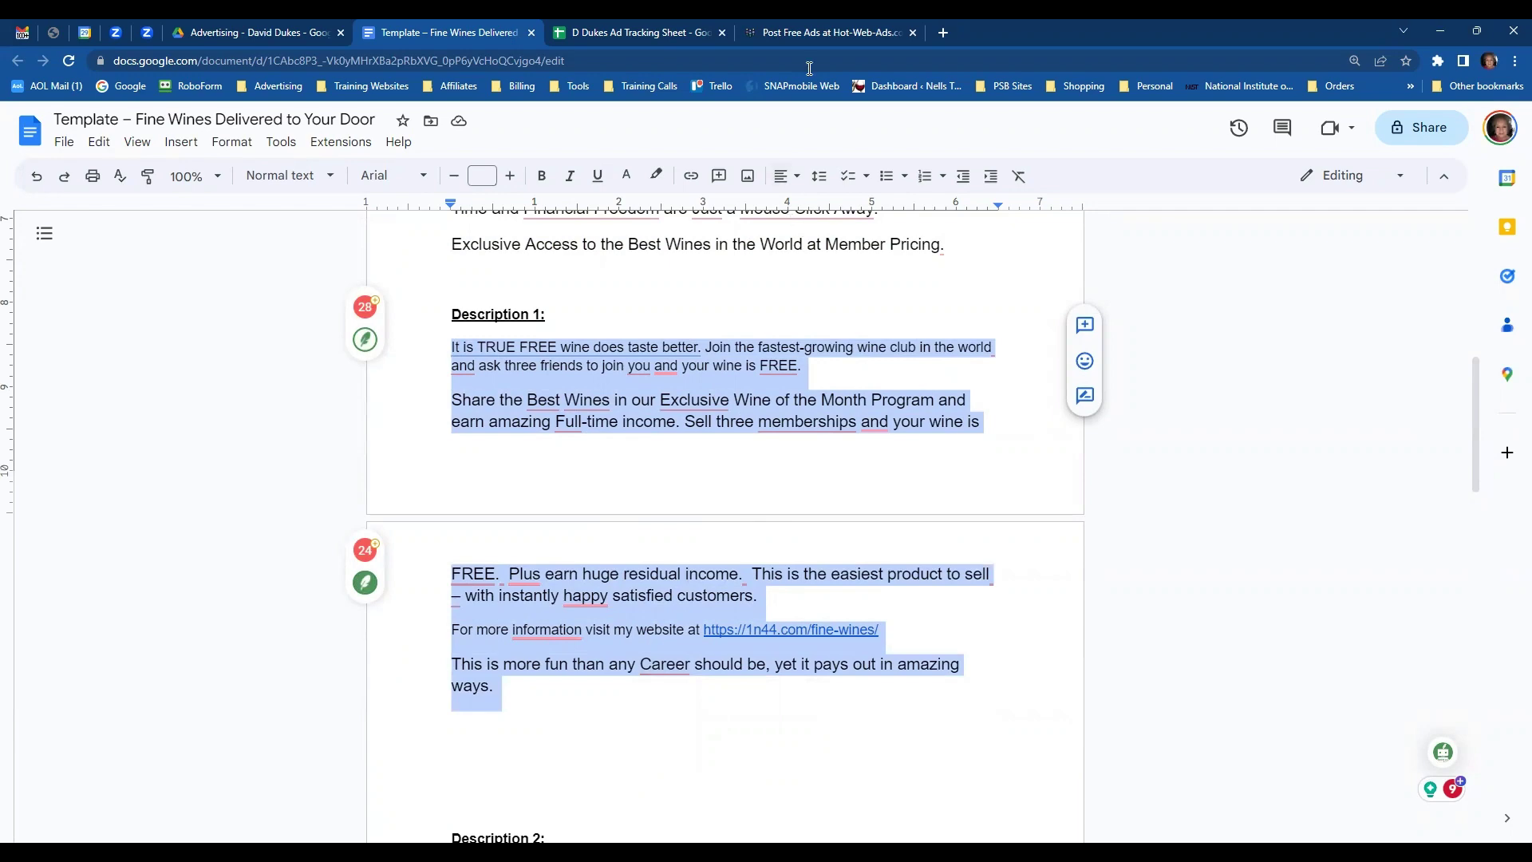
pyautogui.click(824, 32)
pyautogui.click(663, 509)
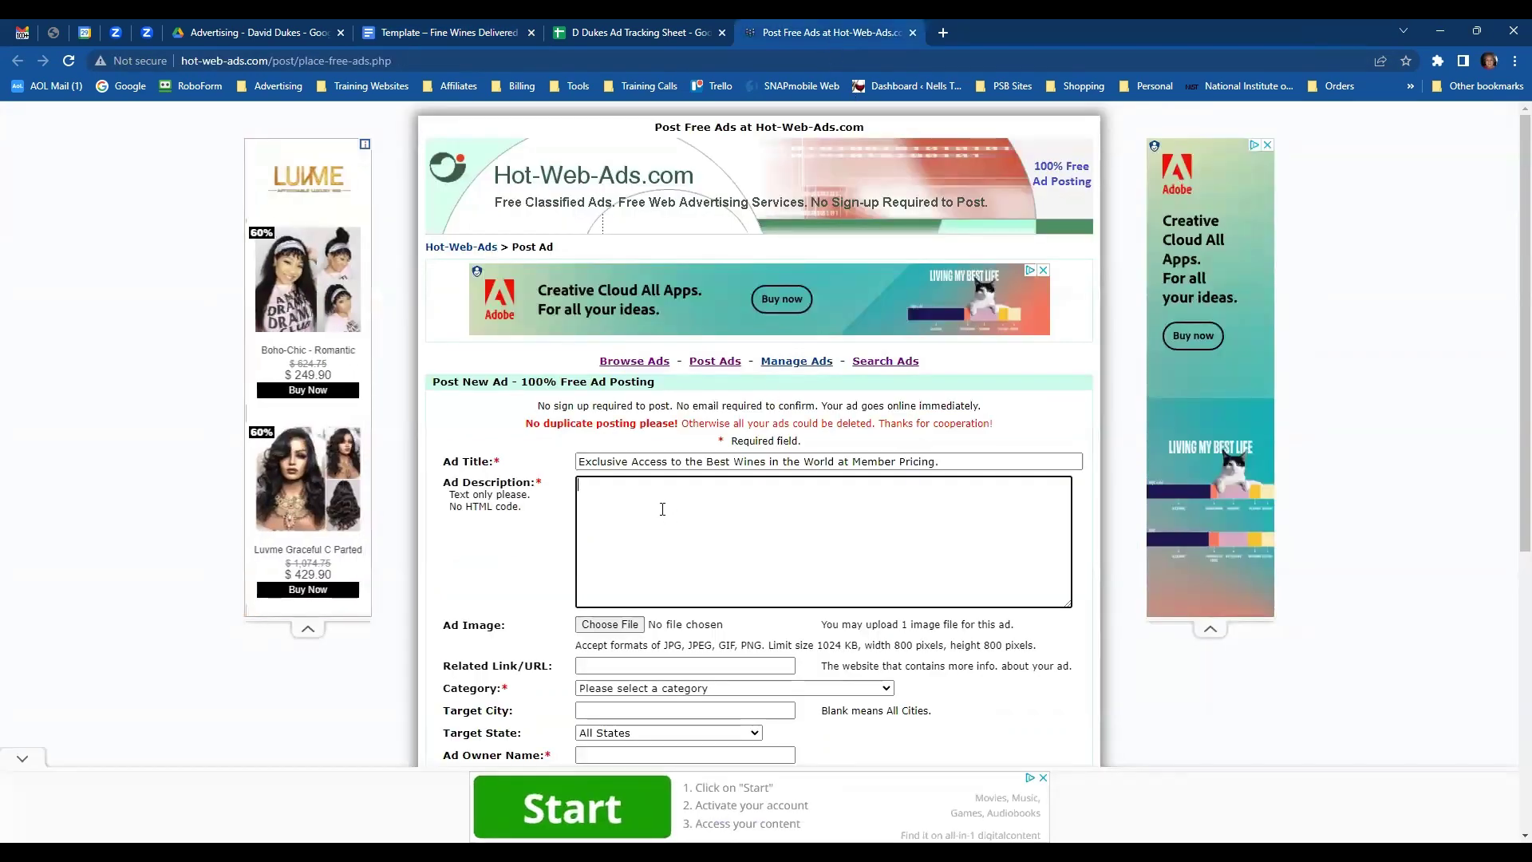
pyautogui.hotkey('ctrl', 'v')
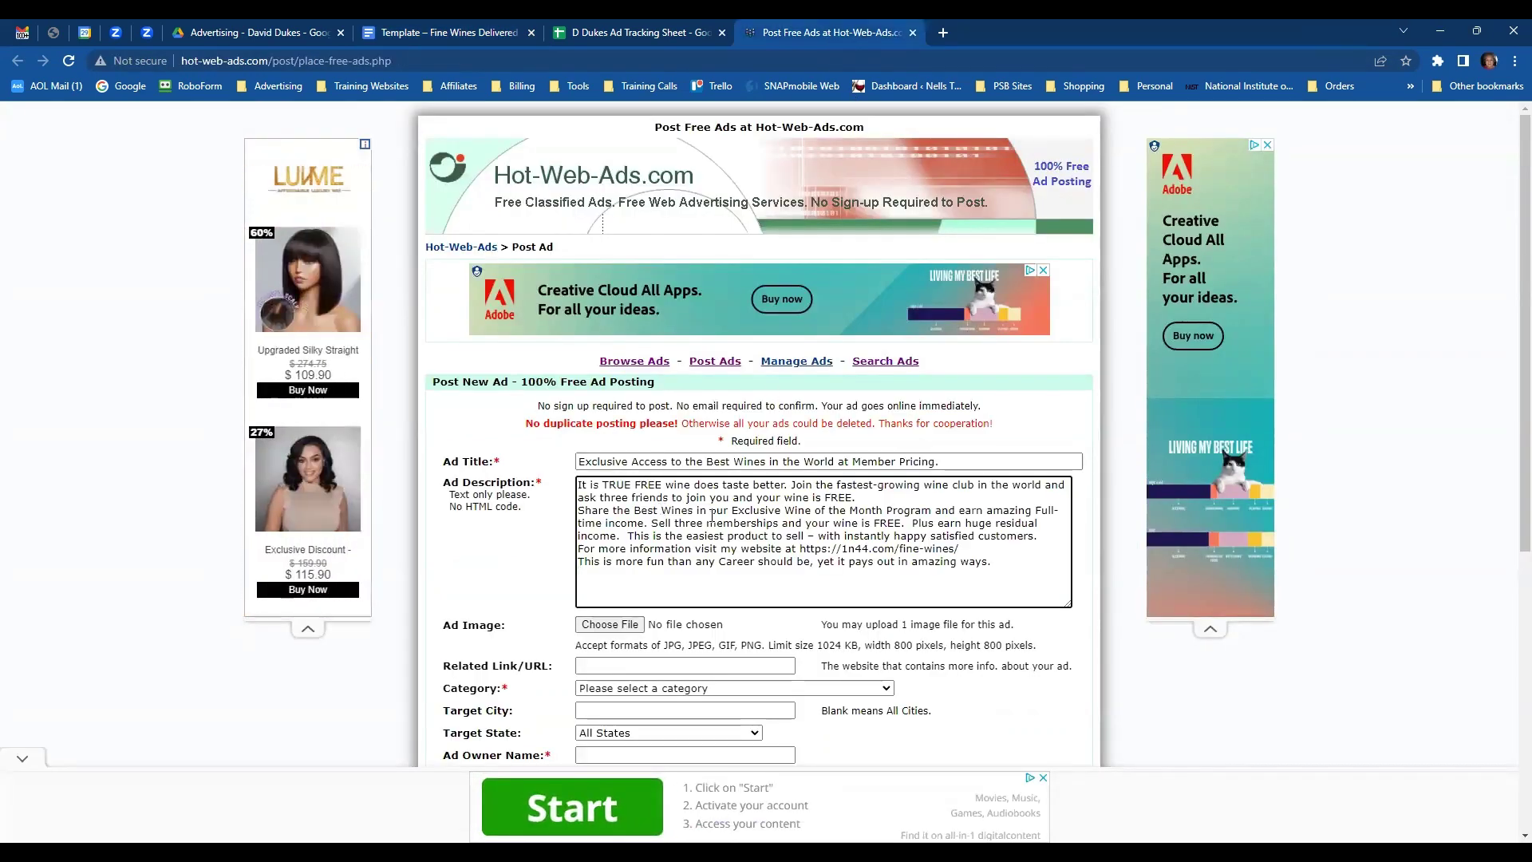
pyautogui.moveTo(802, 550); pyautogui.dragTo(965, 550)
pyautogui.hotkey('ctrl', 'c')
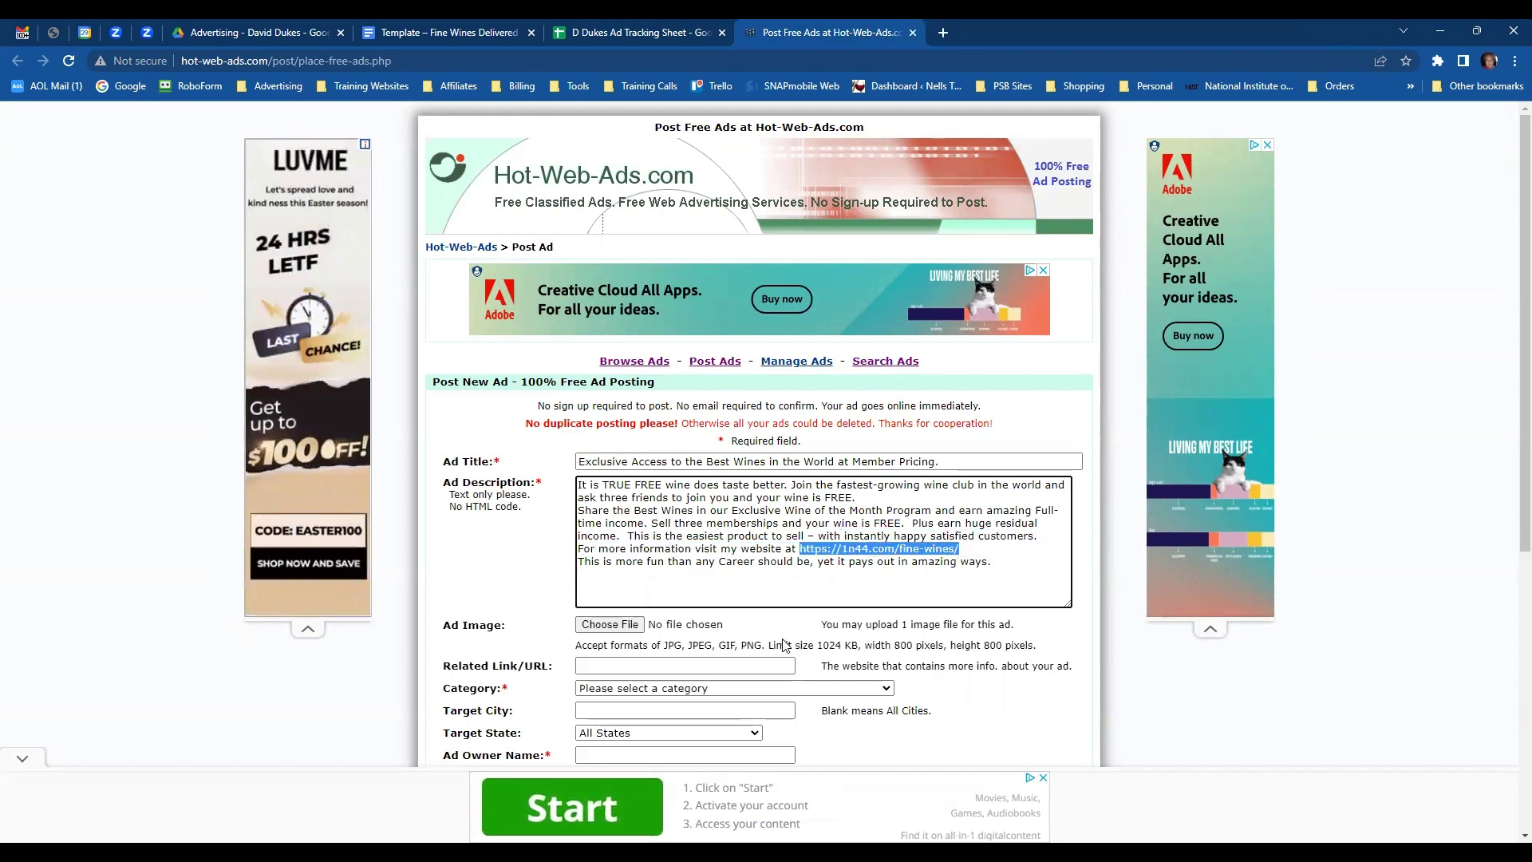
pyautogui.click(670, 663)
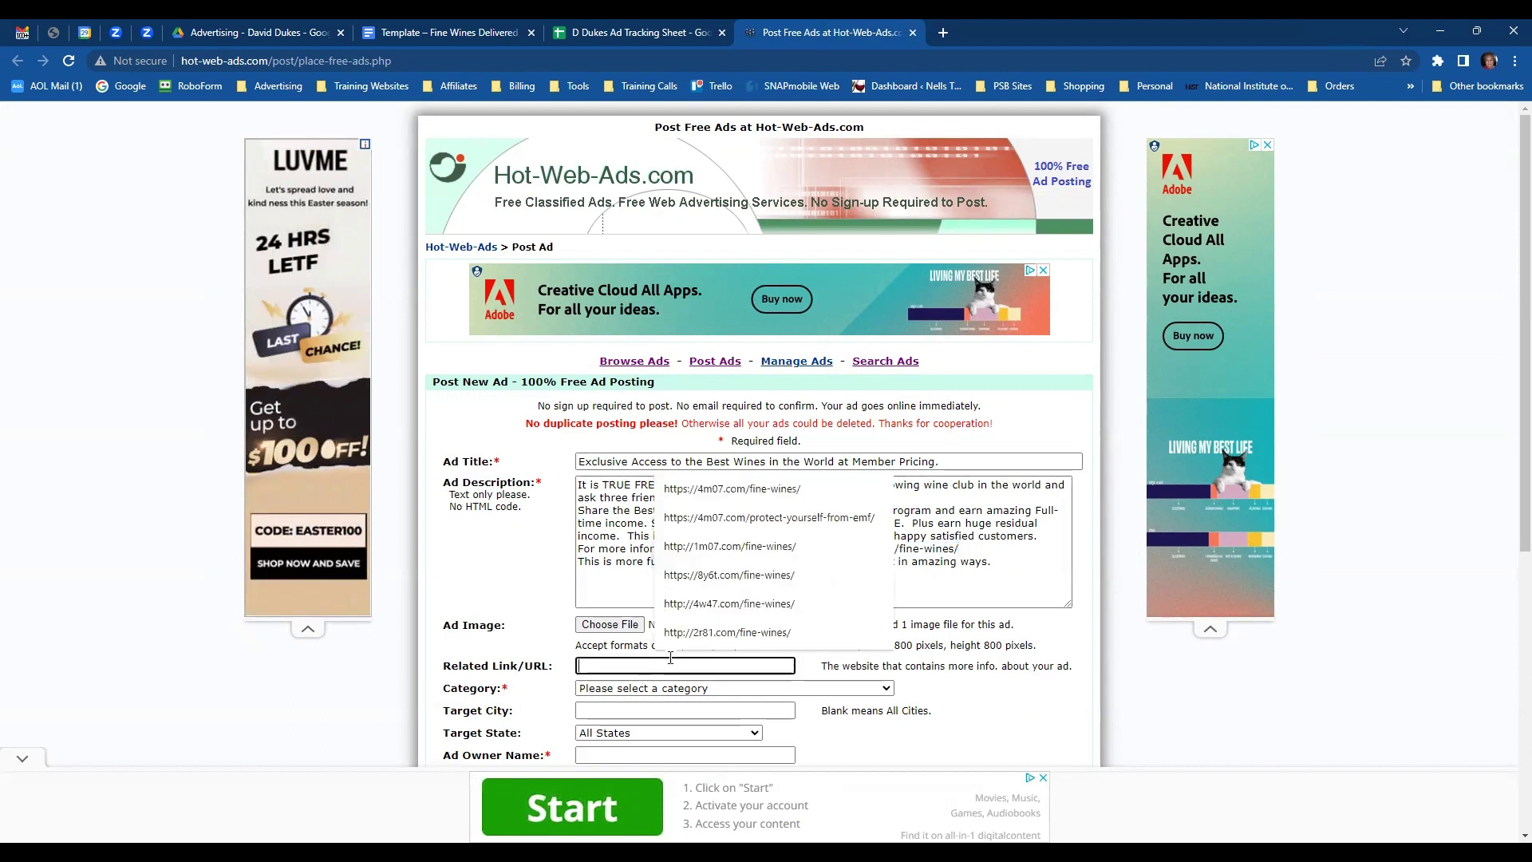
pyautogui.hotkey('ctrl', 'v')
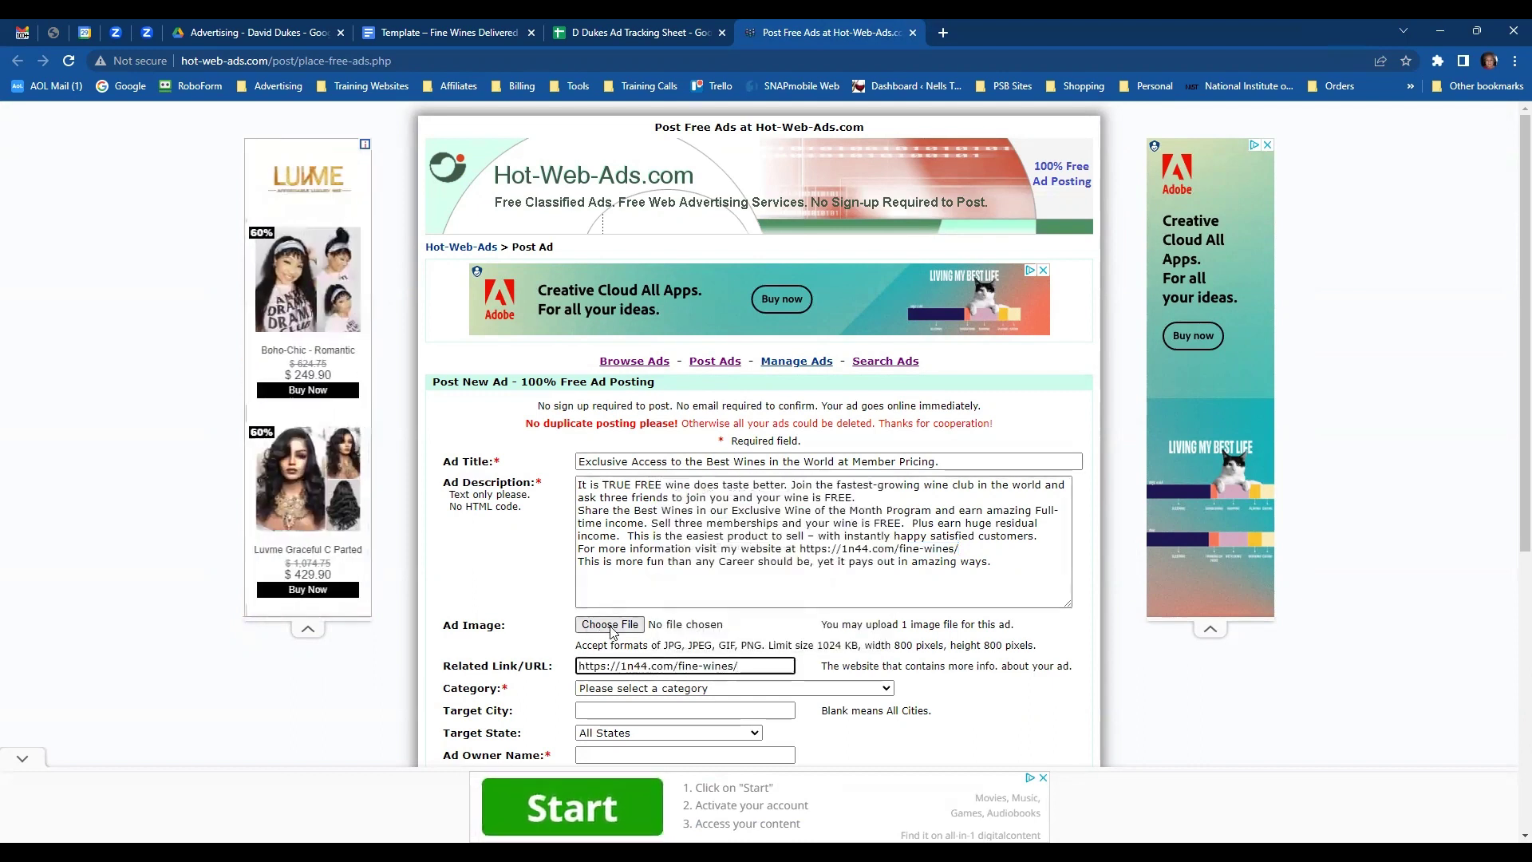
# - Attach More Than Muse Blonde (1).jpg from Saved Pictures as the ad image
pyautogui.click(611, 624)
pyautogui.scroll(-10, 566, 244)
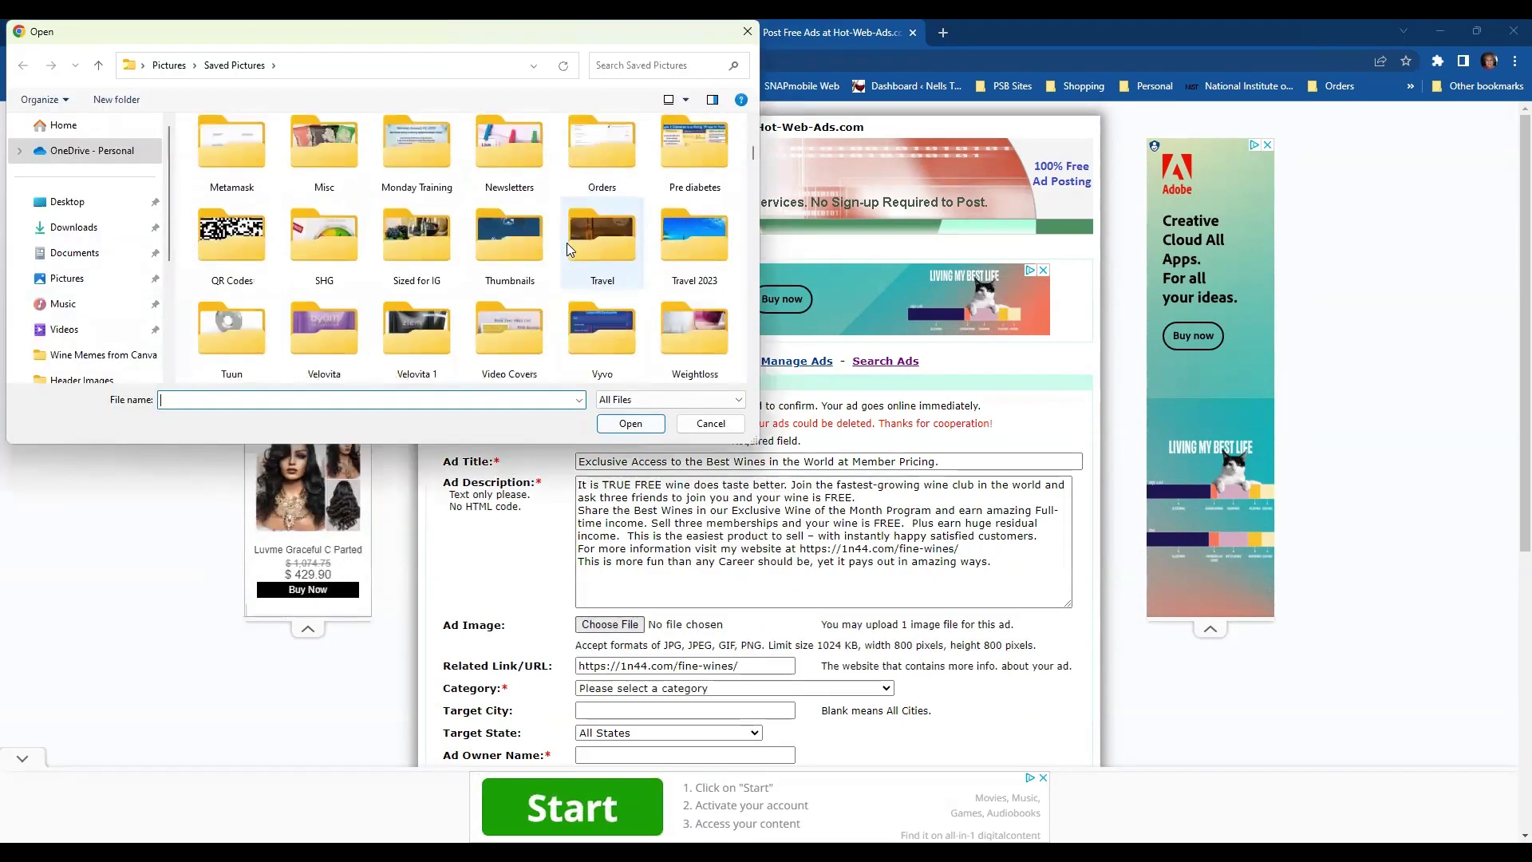
pyautogui.scroll(-5, 566, 243)
pyautogui.scroll(10, 567, 243)
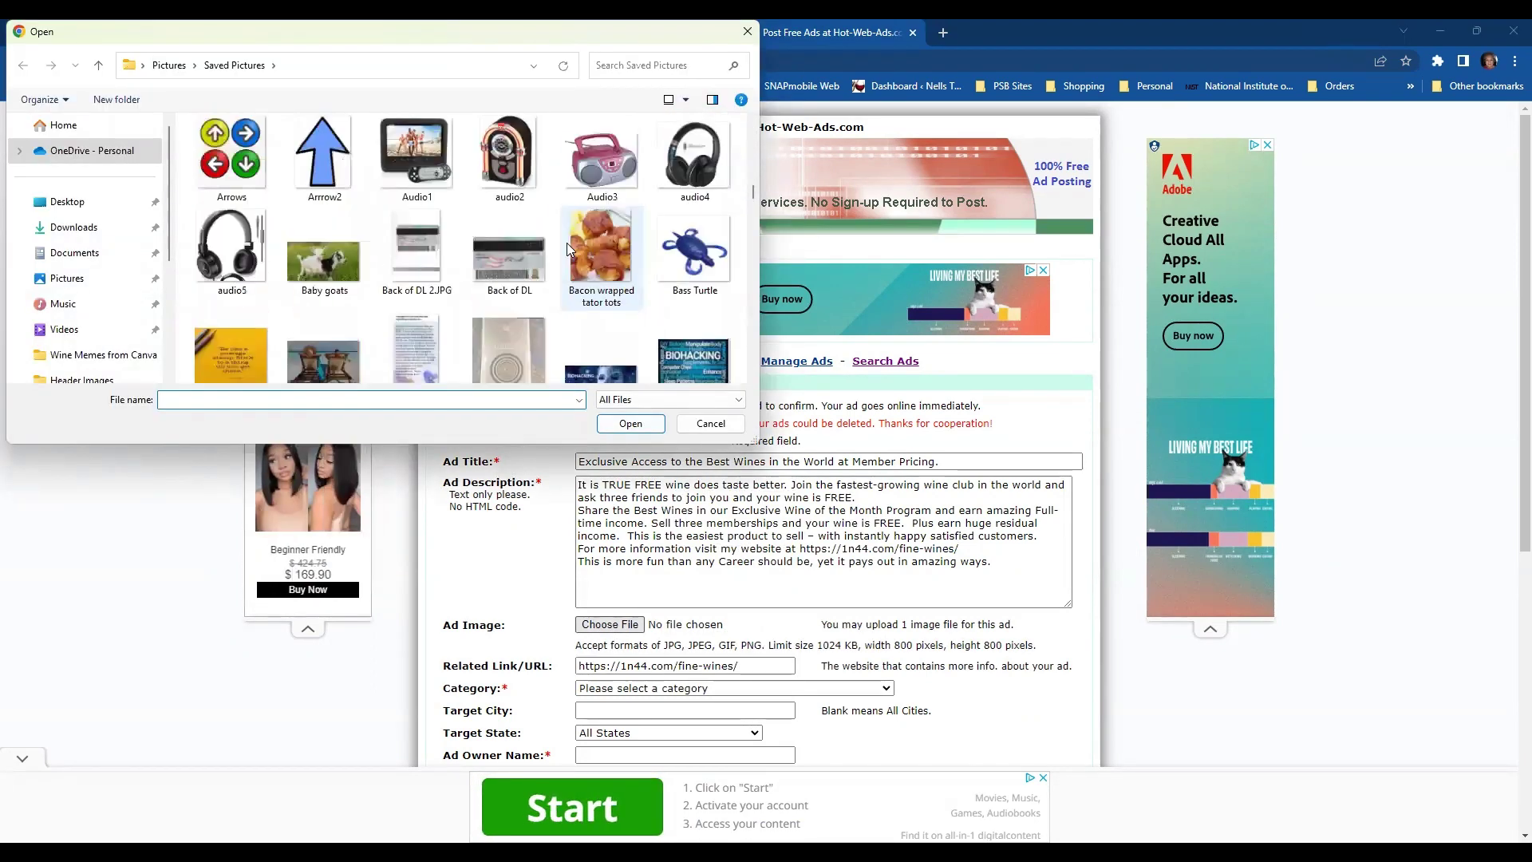
pyautogui.scroll(-2, 568, 249)
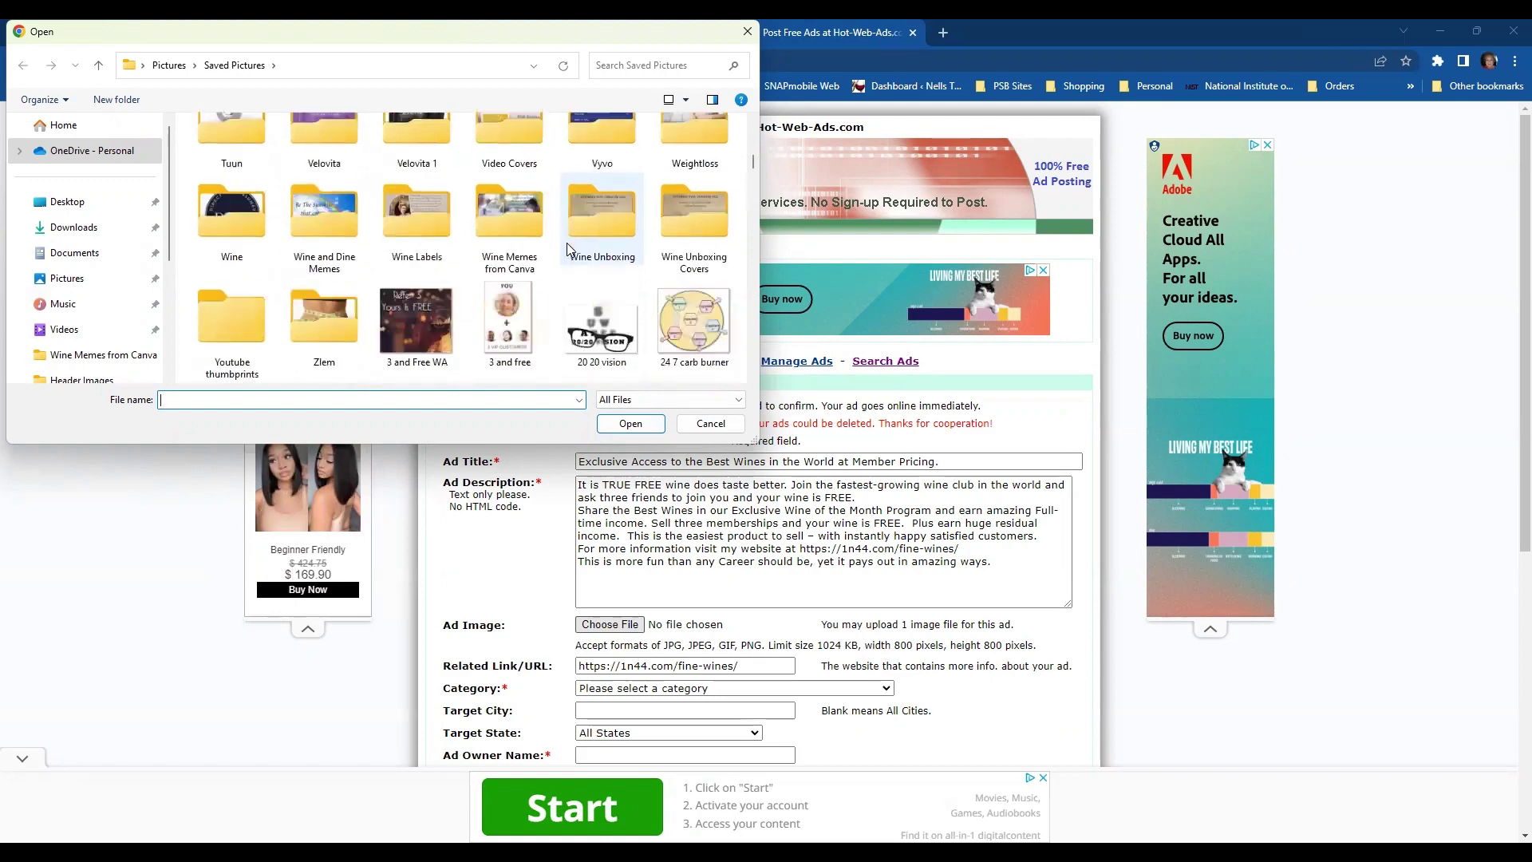
pyautogui.scroll(-3, 568, 249)
pyautogui.scroll(-3, 563, 253)
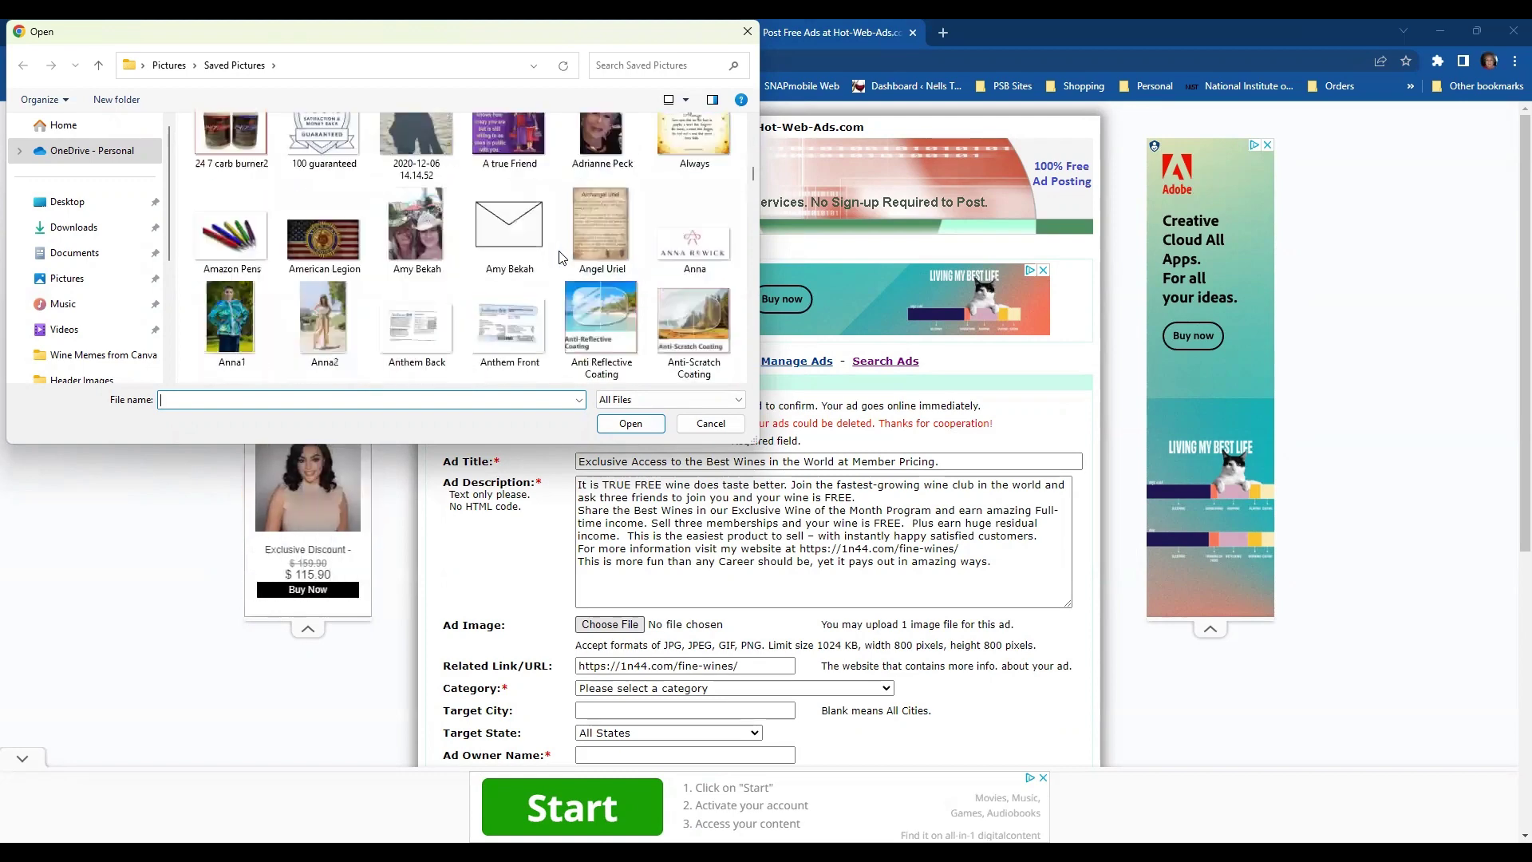
pyautogui.scroll(-10, 564, 257)
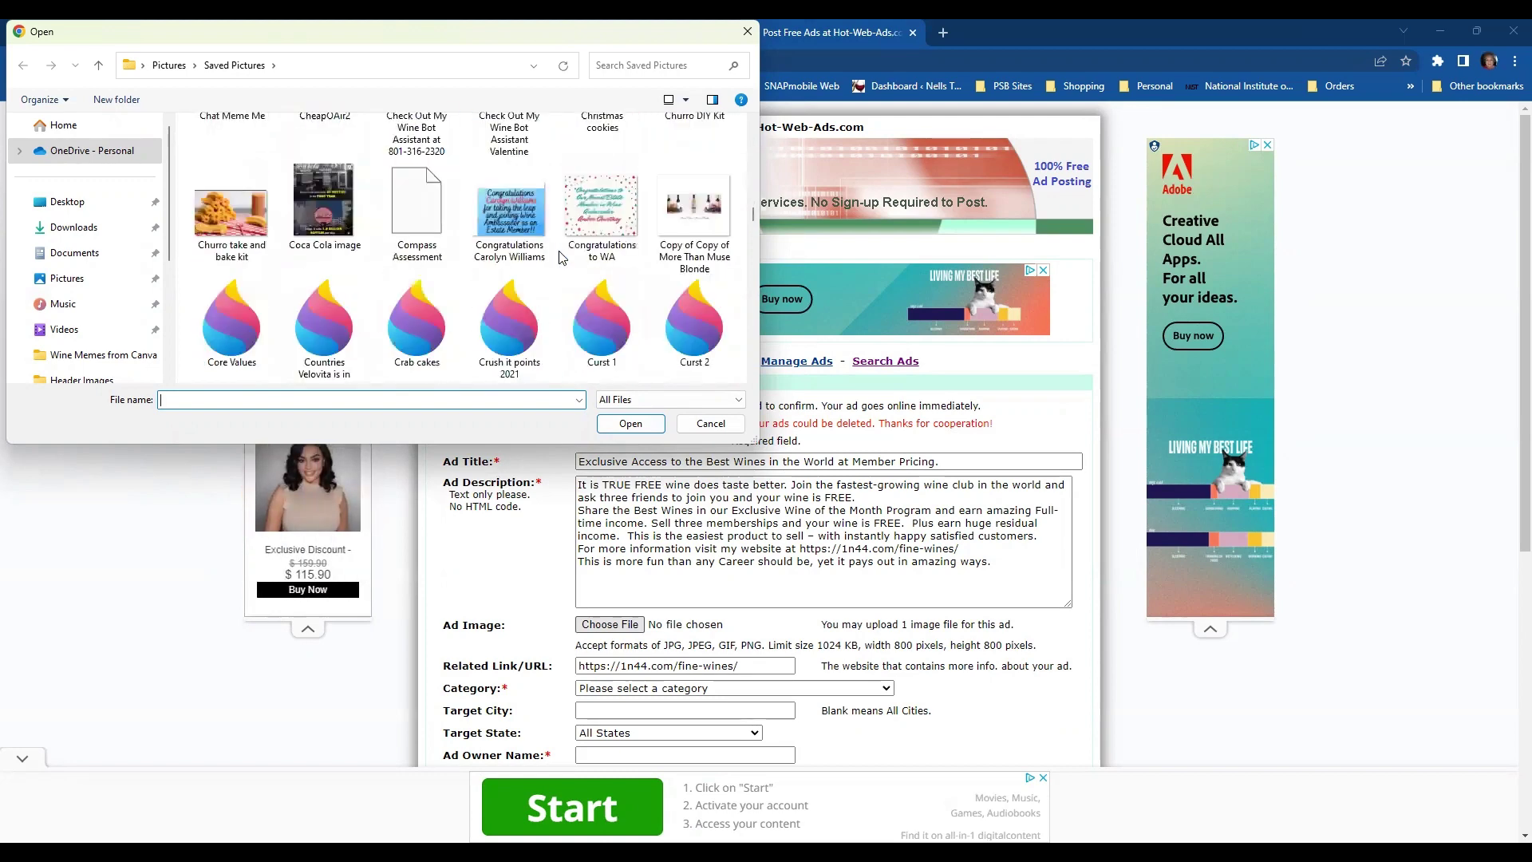
pyautogui.scroll(-10, 562, 256)
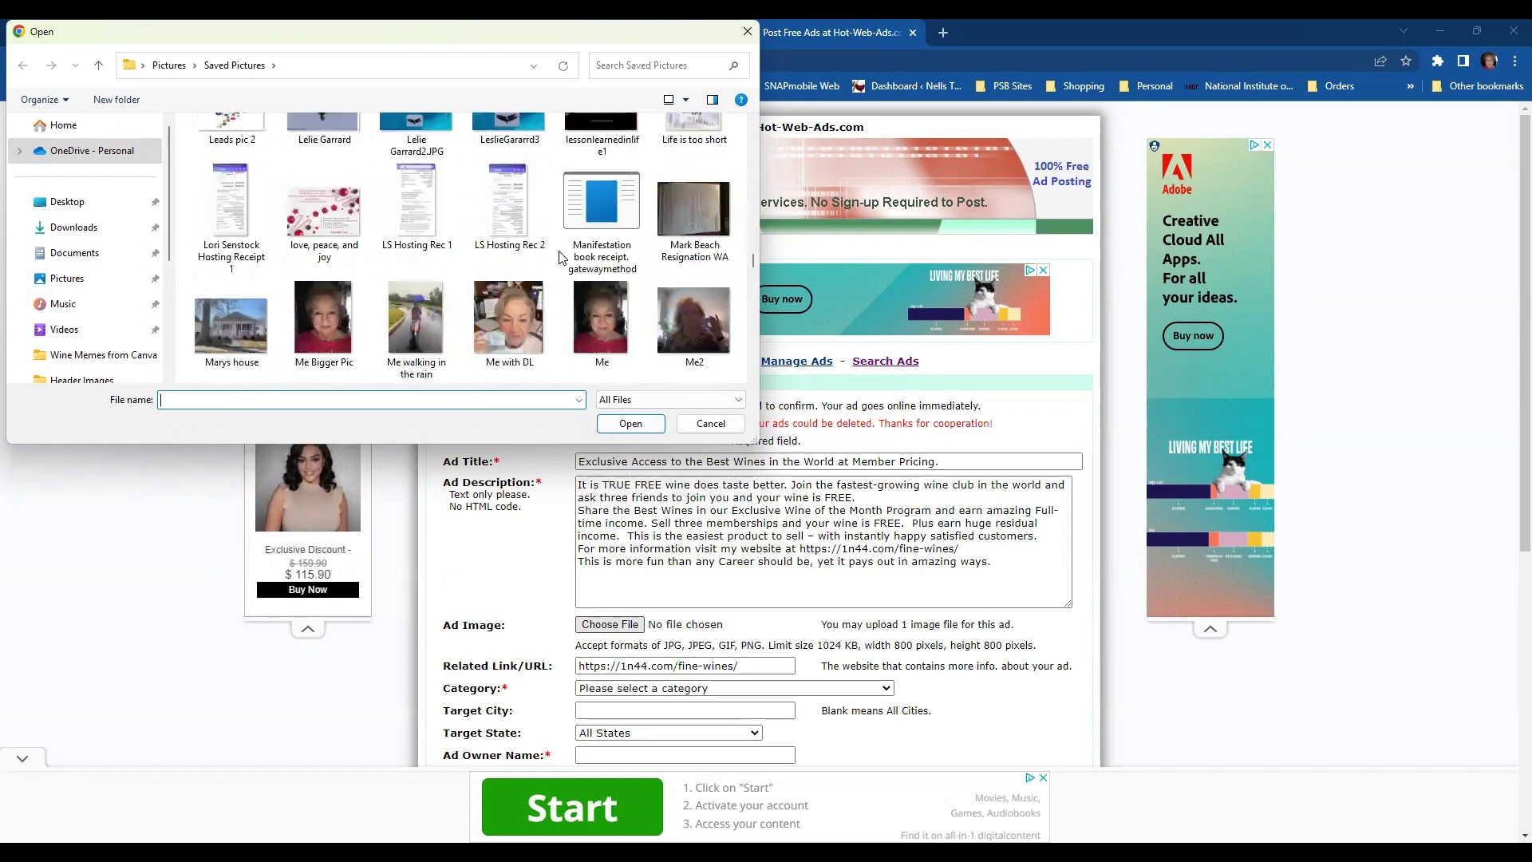
pyautogui.scroll(-1, 561, 257)
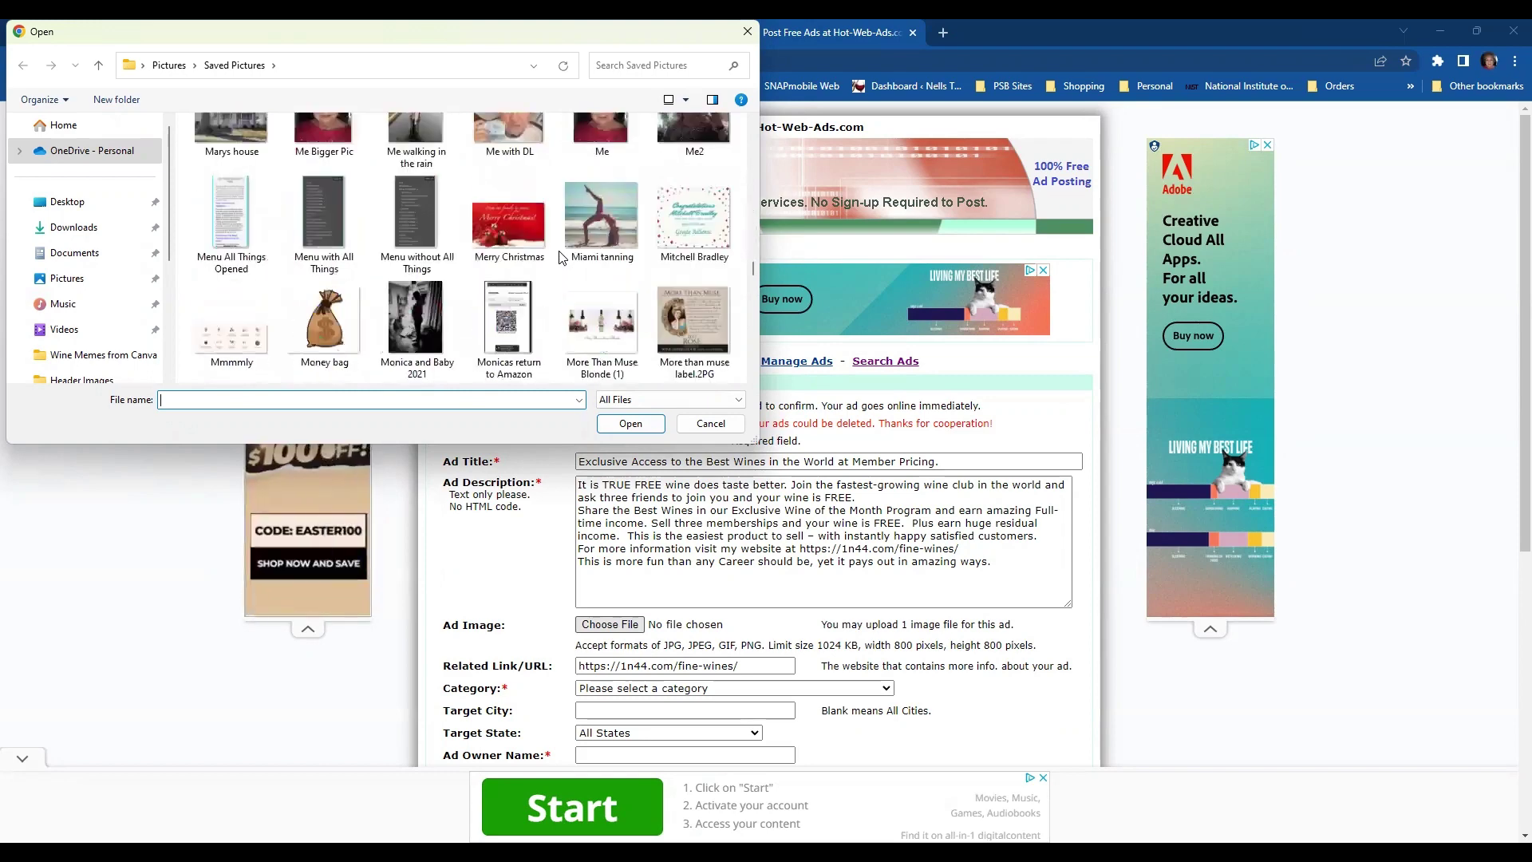
pyautogui.scroll(-1, 562, 257)
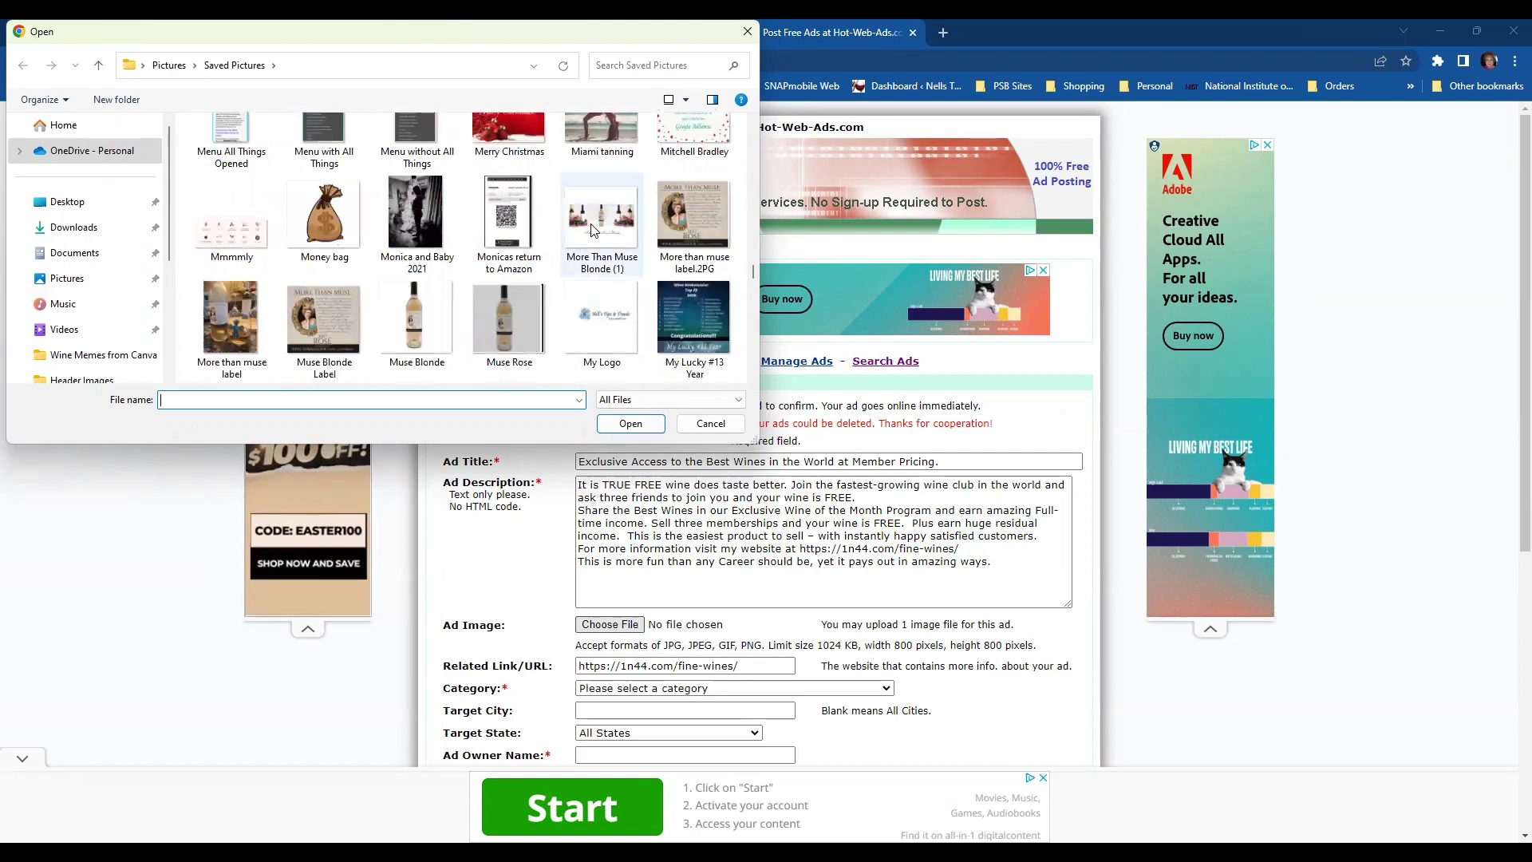
pyautogui.click(593, 231)
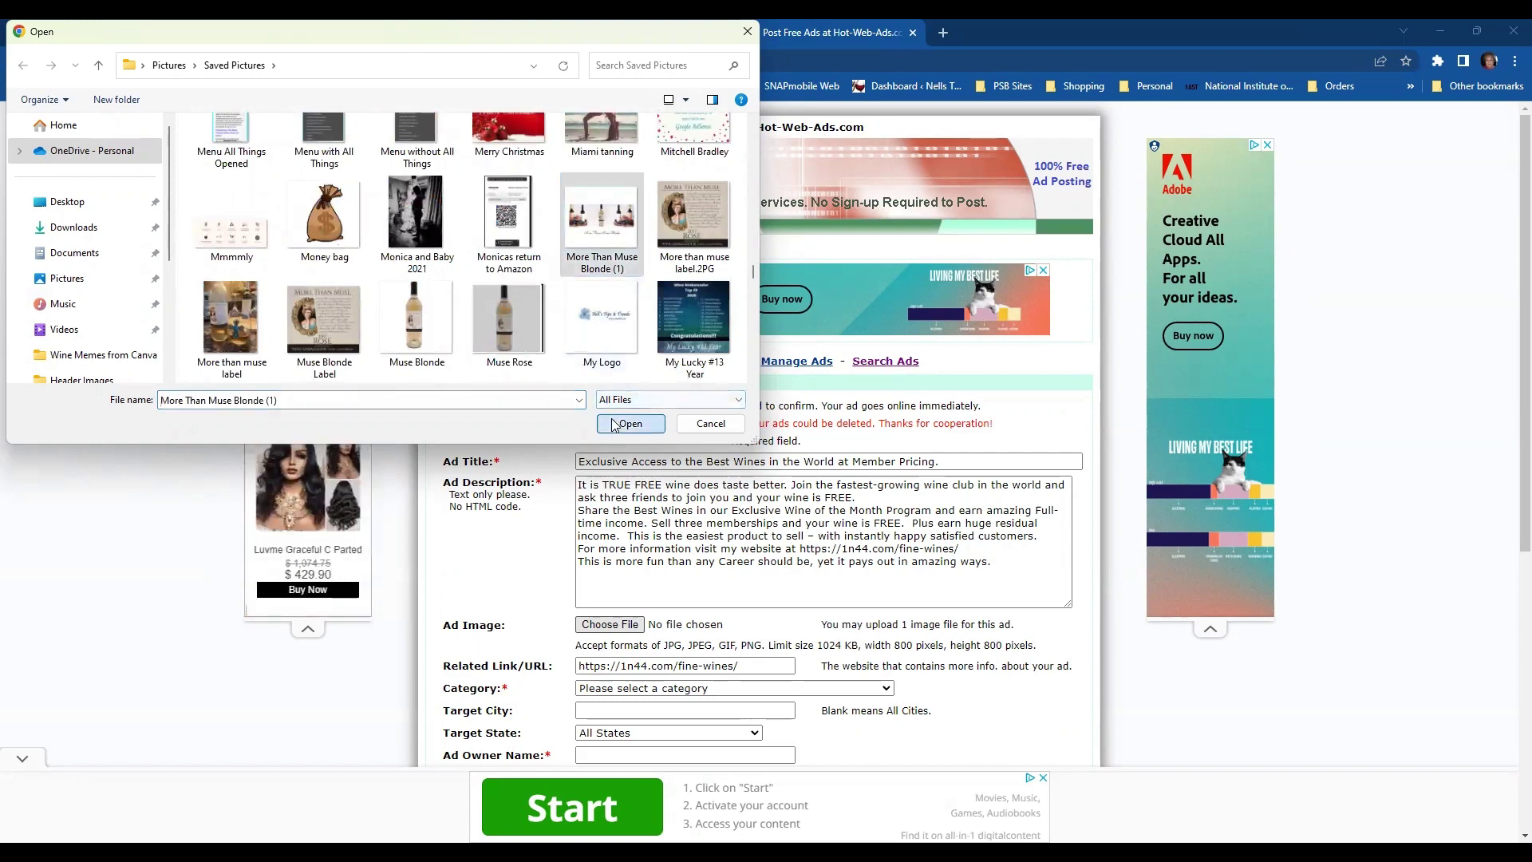
pyautogui.press('Return')
pyautogui.scroll(-3, 1010, 535)
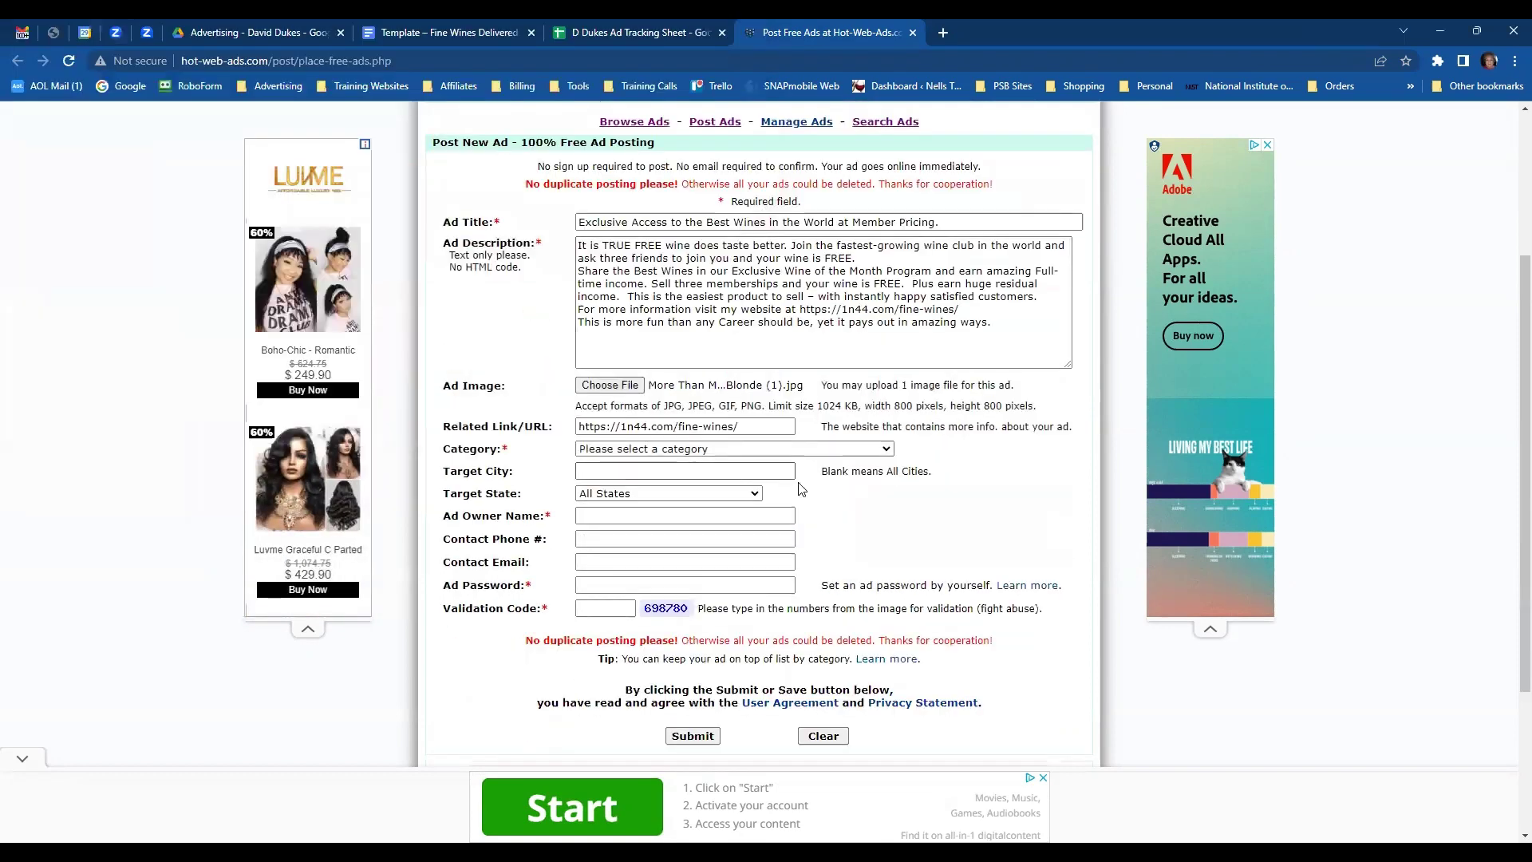
# - Set the ad category to Shopping - Online Shopping
pyautogui.click(892, 452)
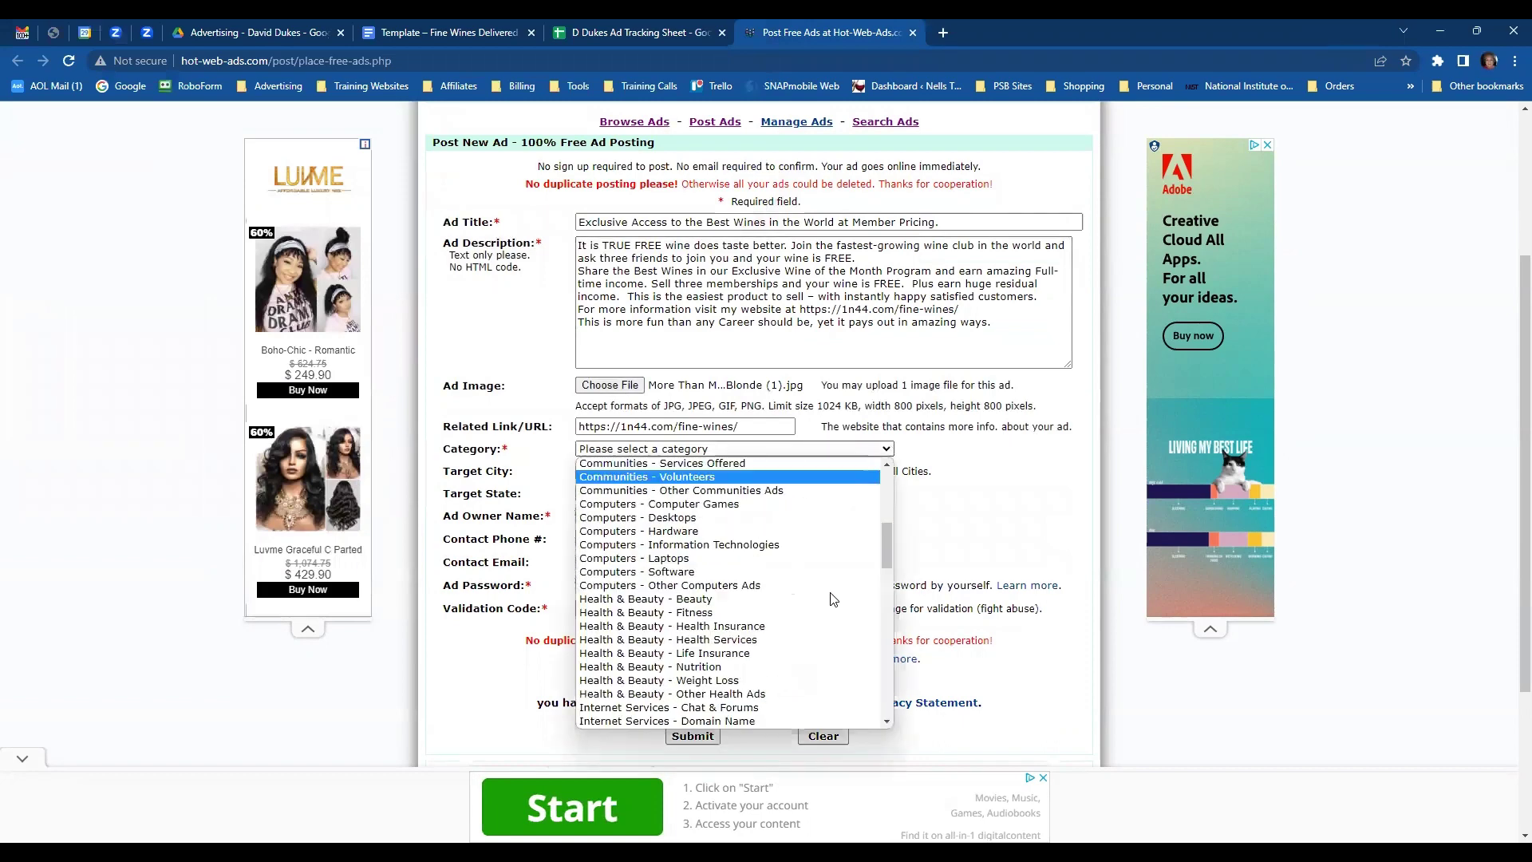
pyautogui.scroll(-10, 780, 573)
pyautogui.scroll(-8, 781, 573)
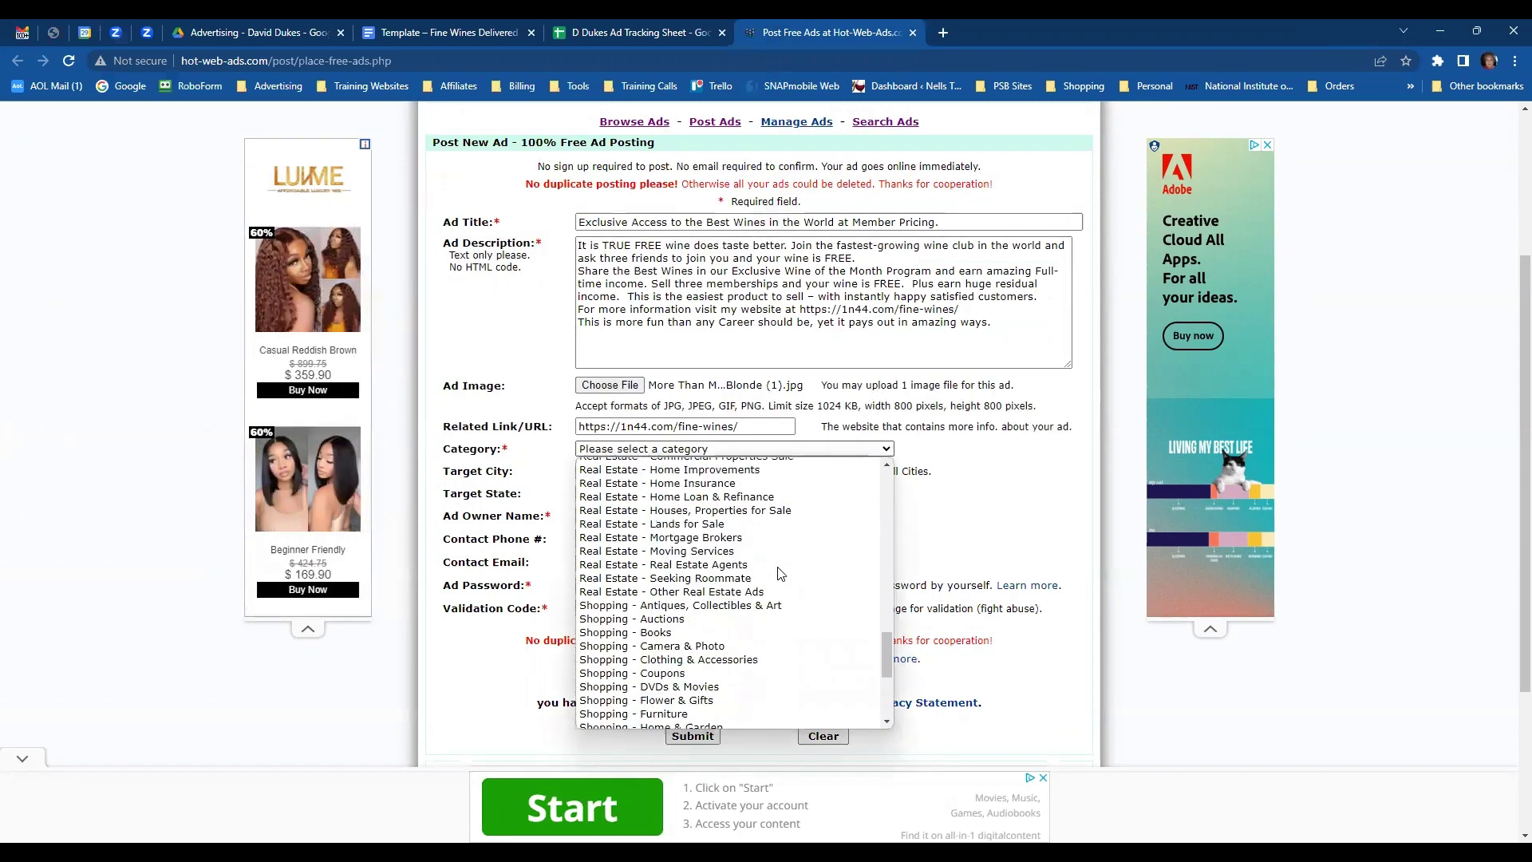
pyautogui.scroll(4, 778, 568)
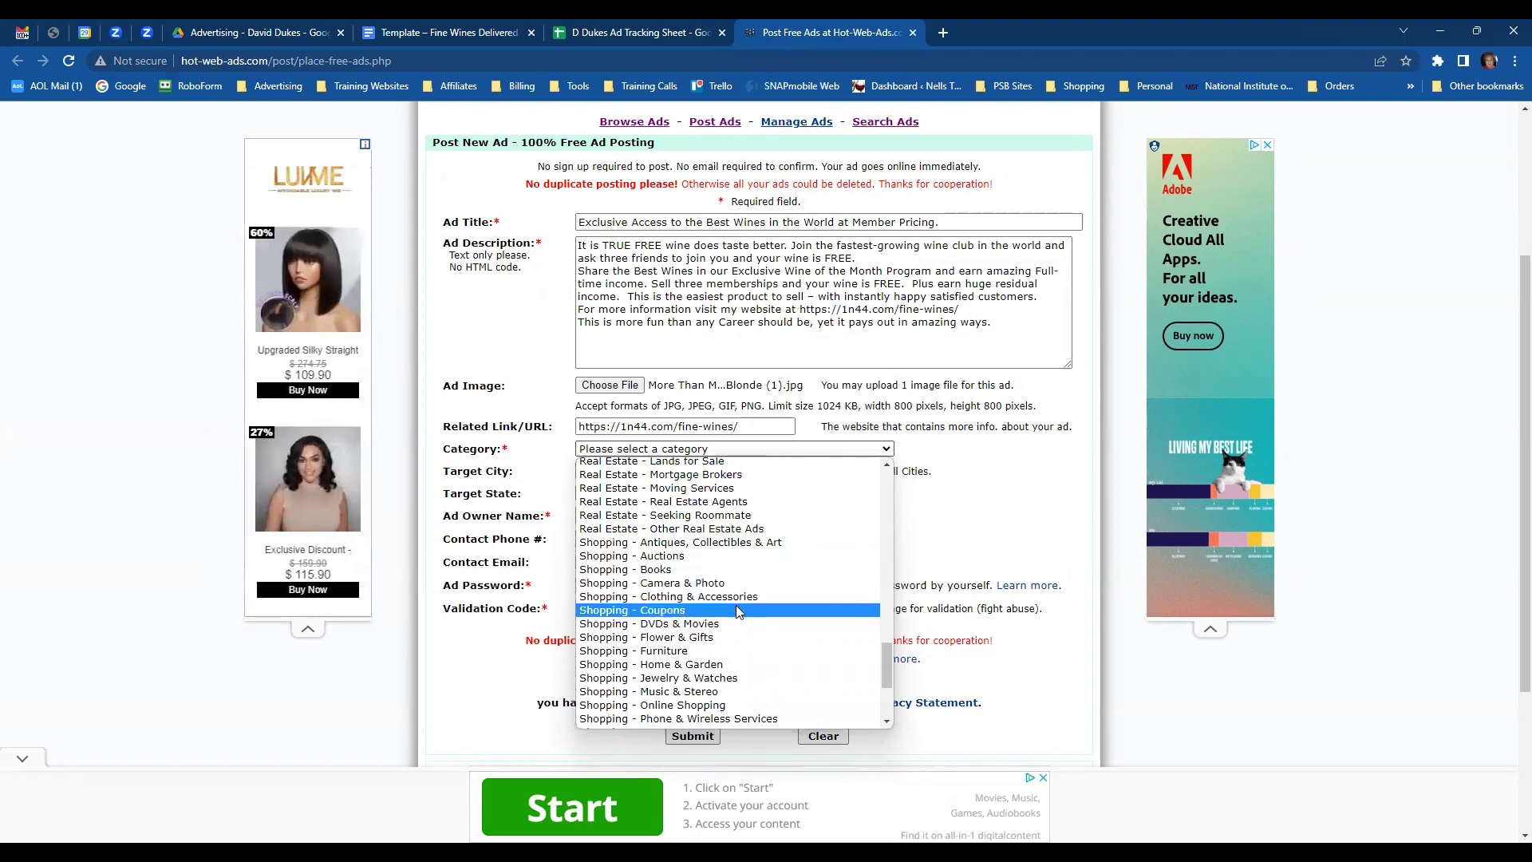
pyautogui.click(737, 707)
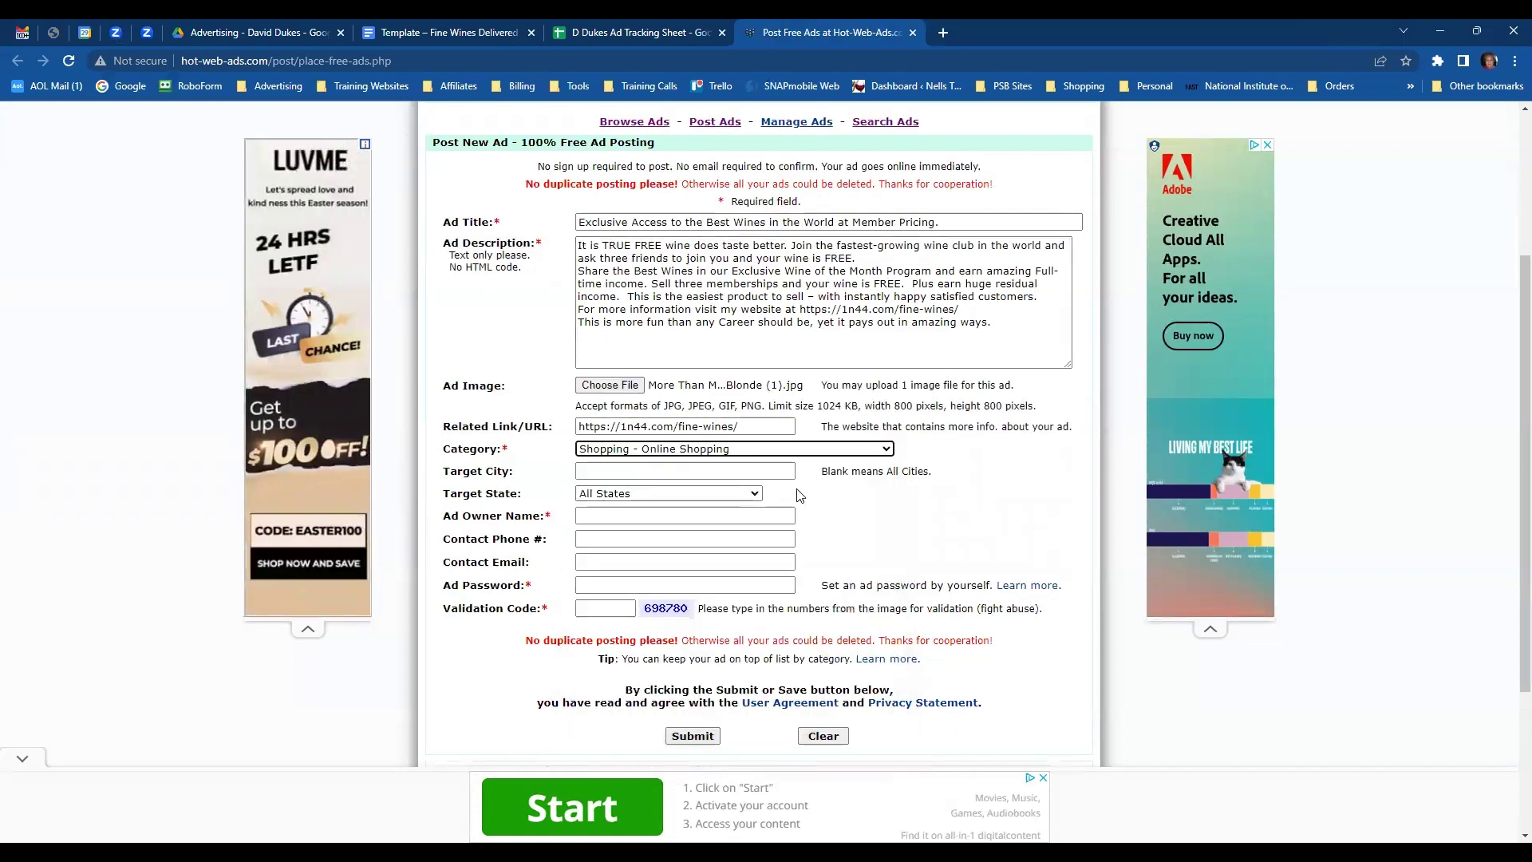
# - Fill in owner name, contact e-mail, saved password and validation code, then submit the ad
pyautogui.click(630, 515)
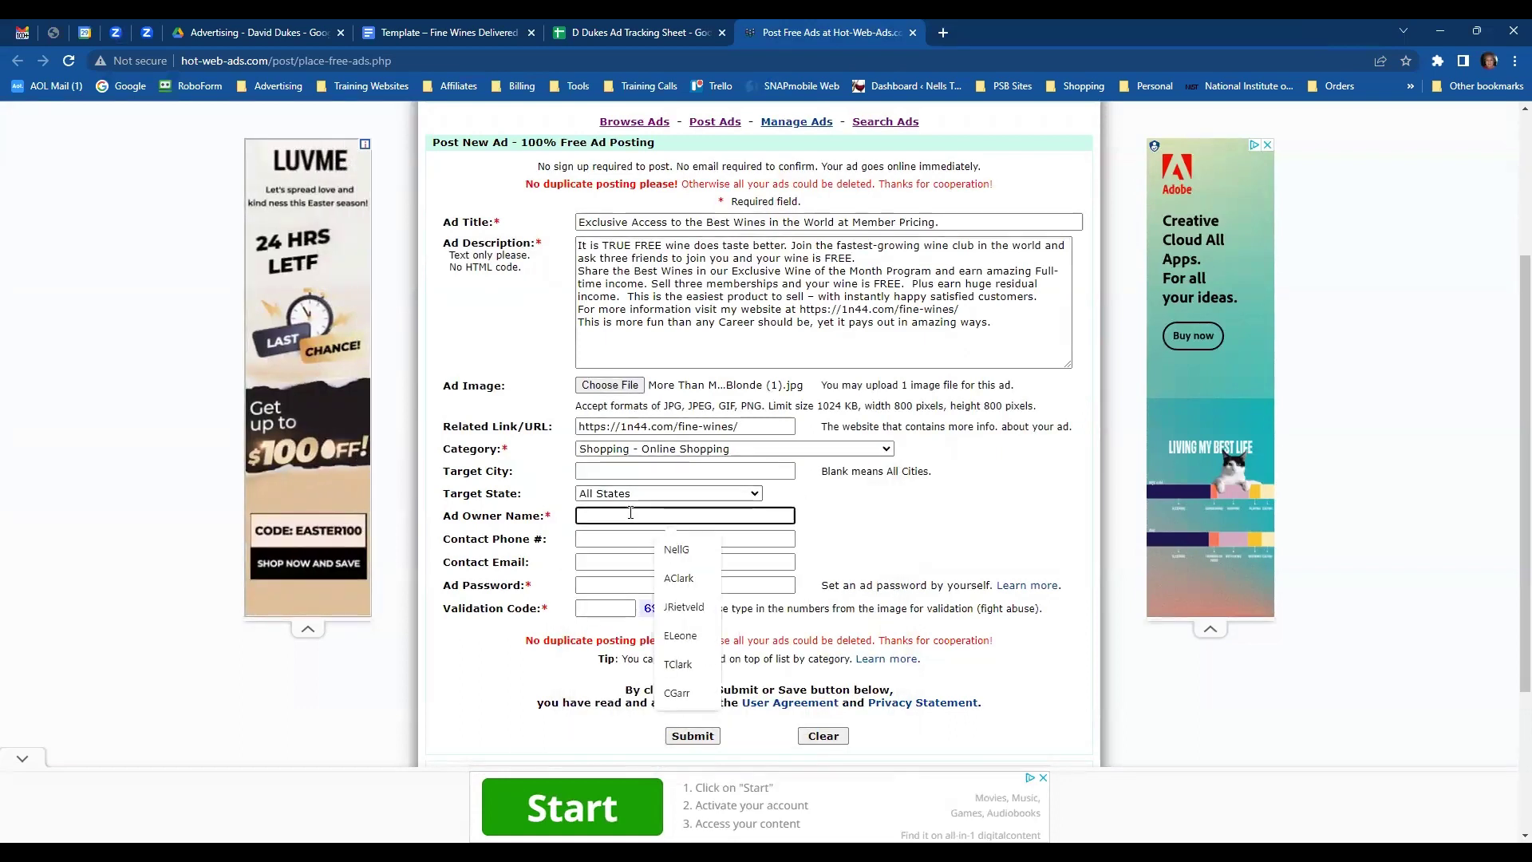
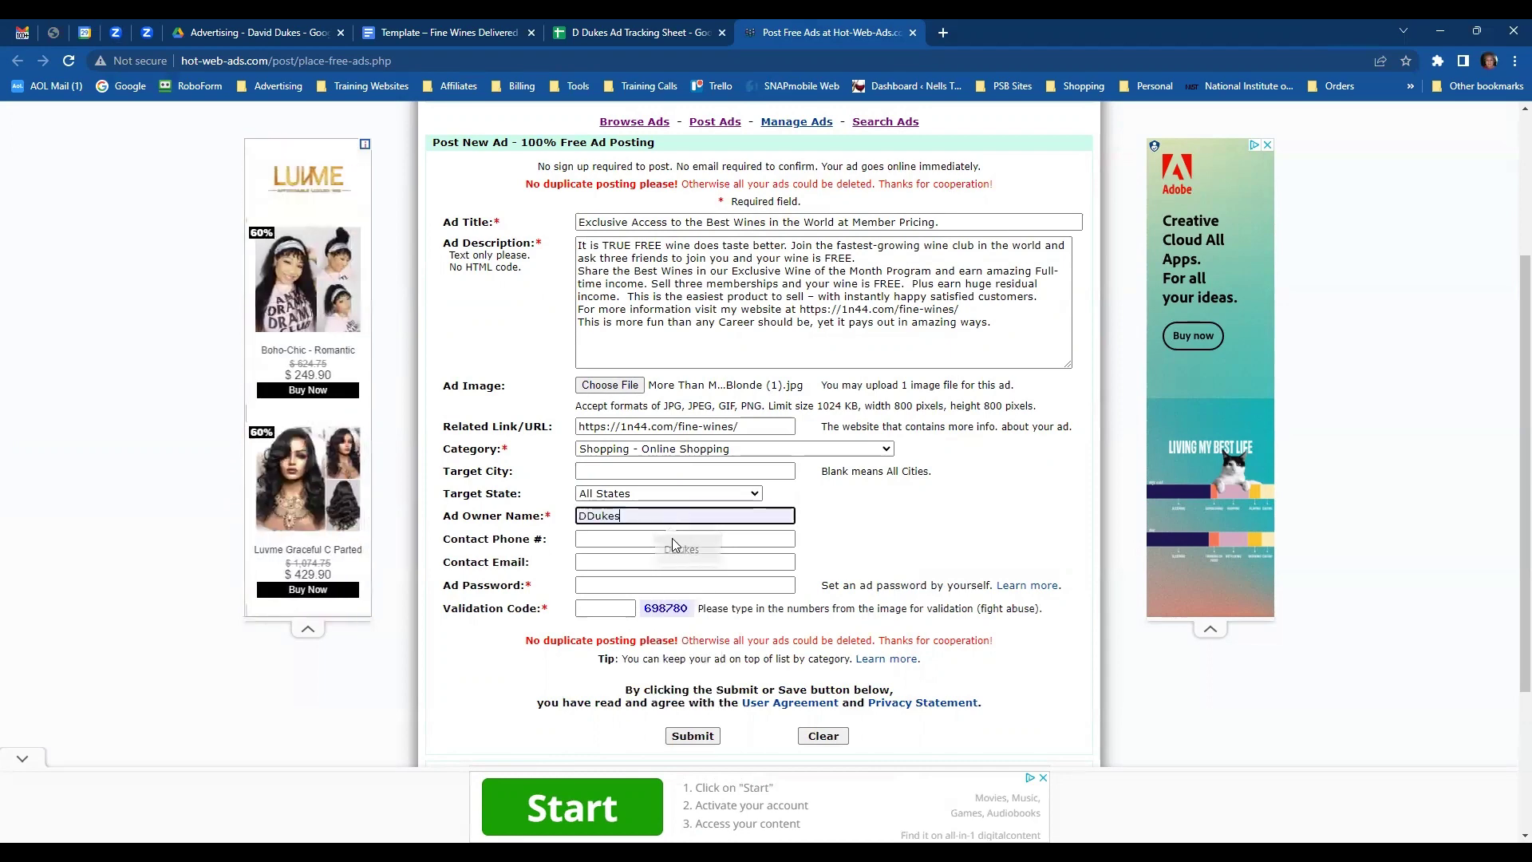
pyautogui.click(678, 549)
pyautogui.click(597, 562)
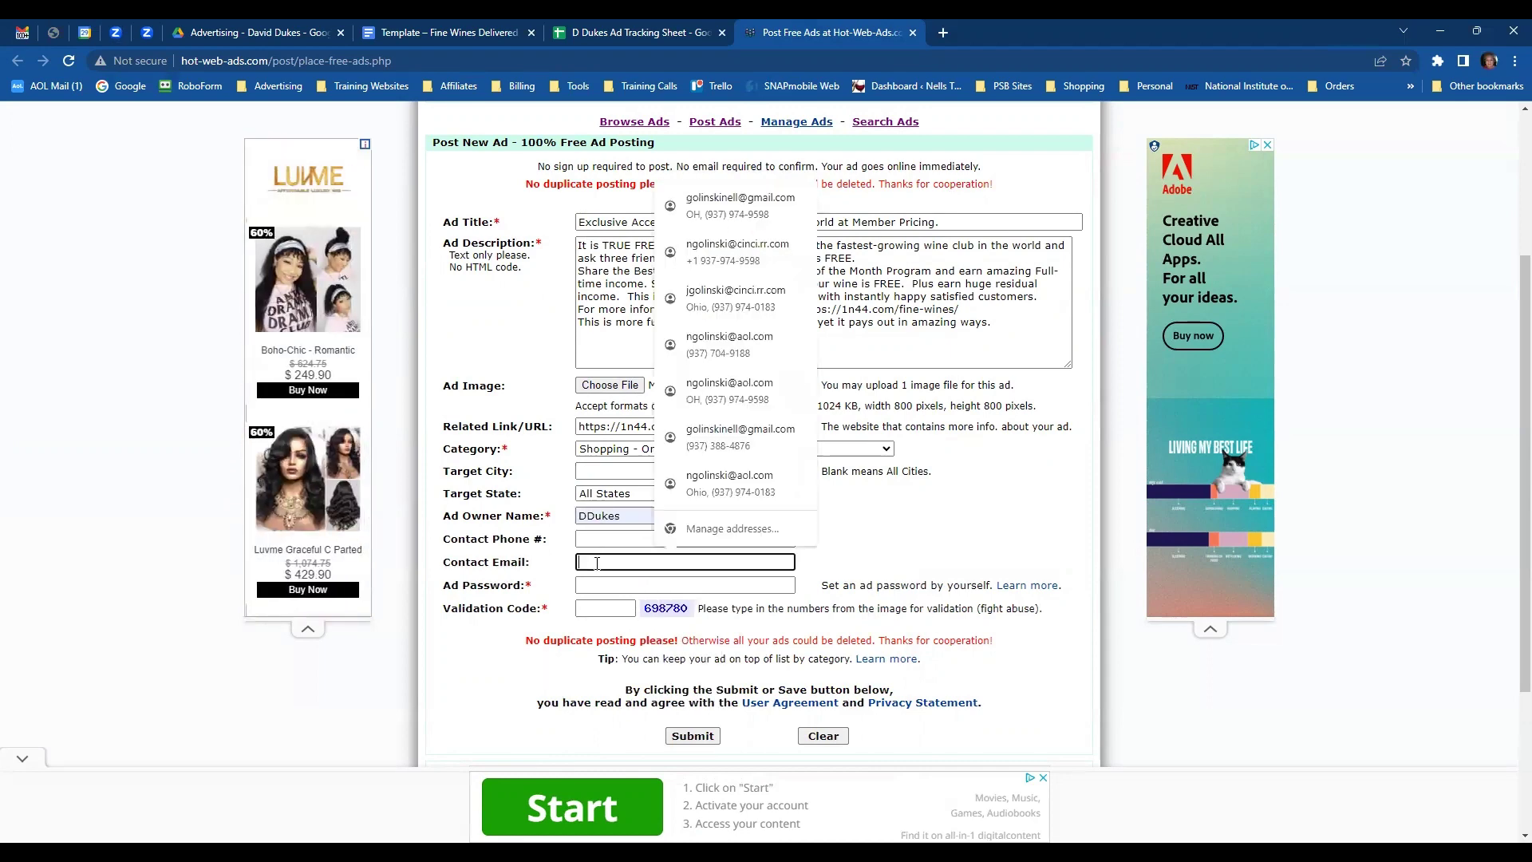
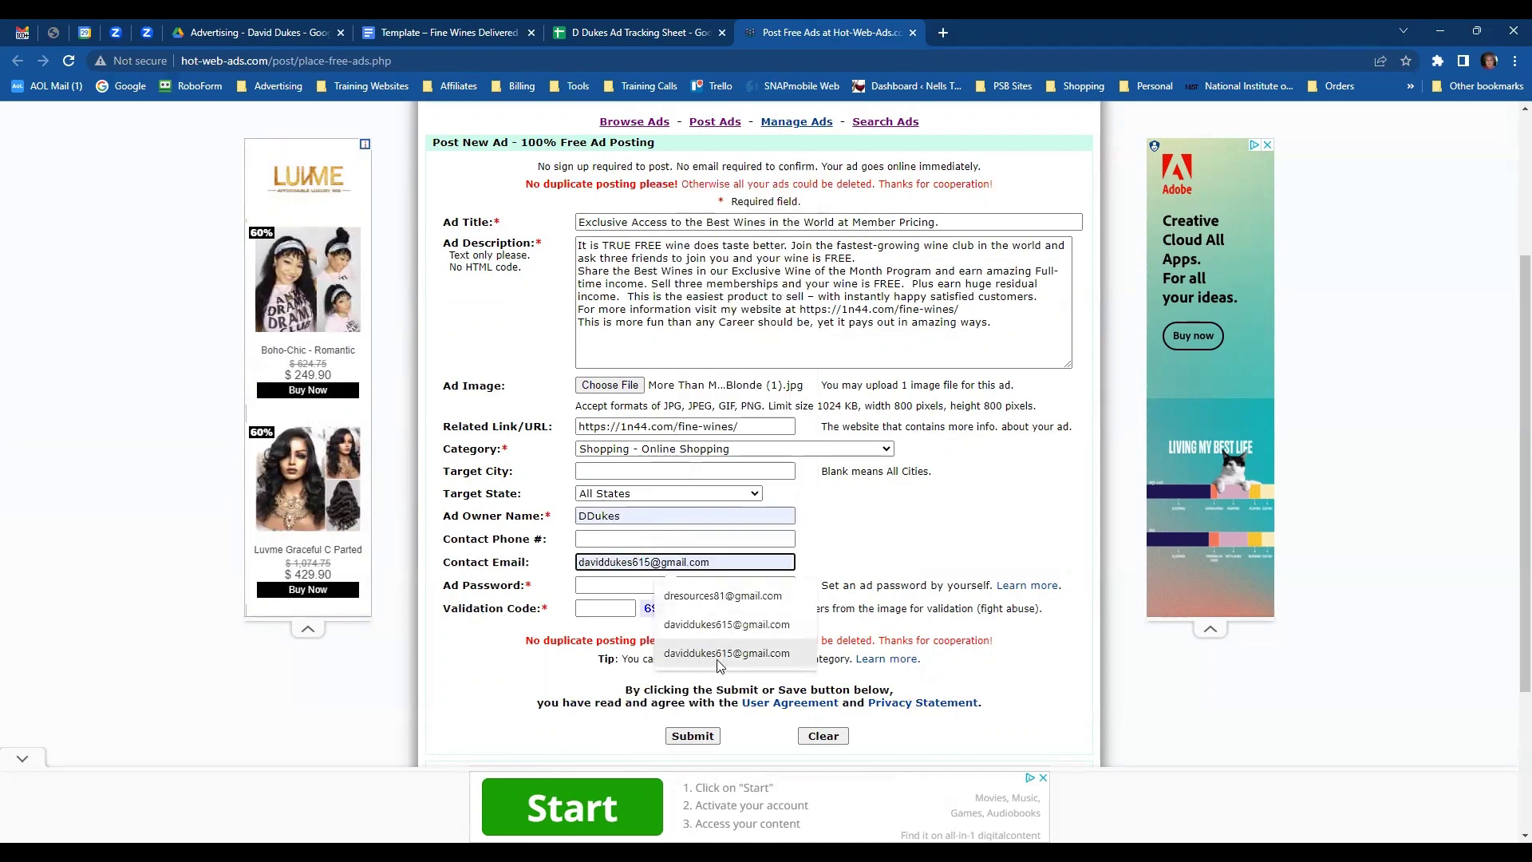
pyautogui.click(727, 654)
pyautogui.click(682, 586)
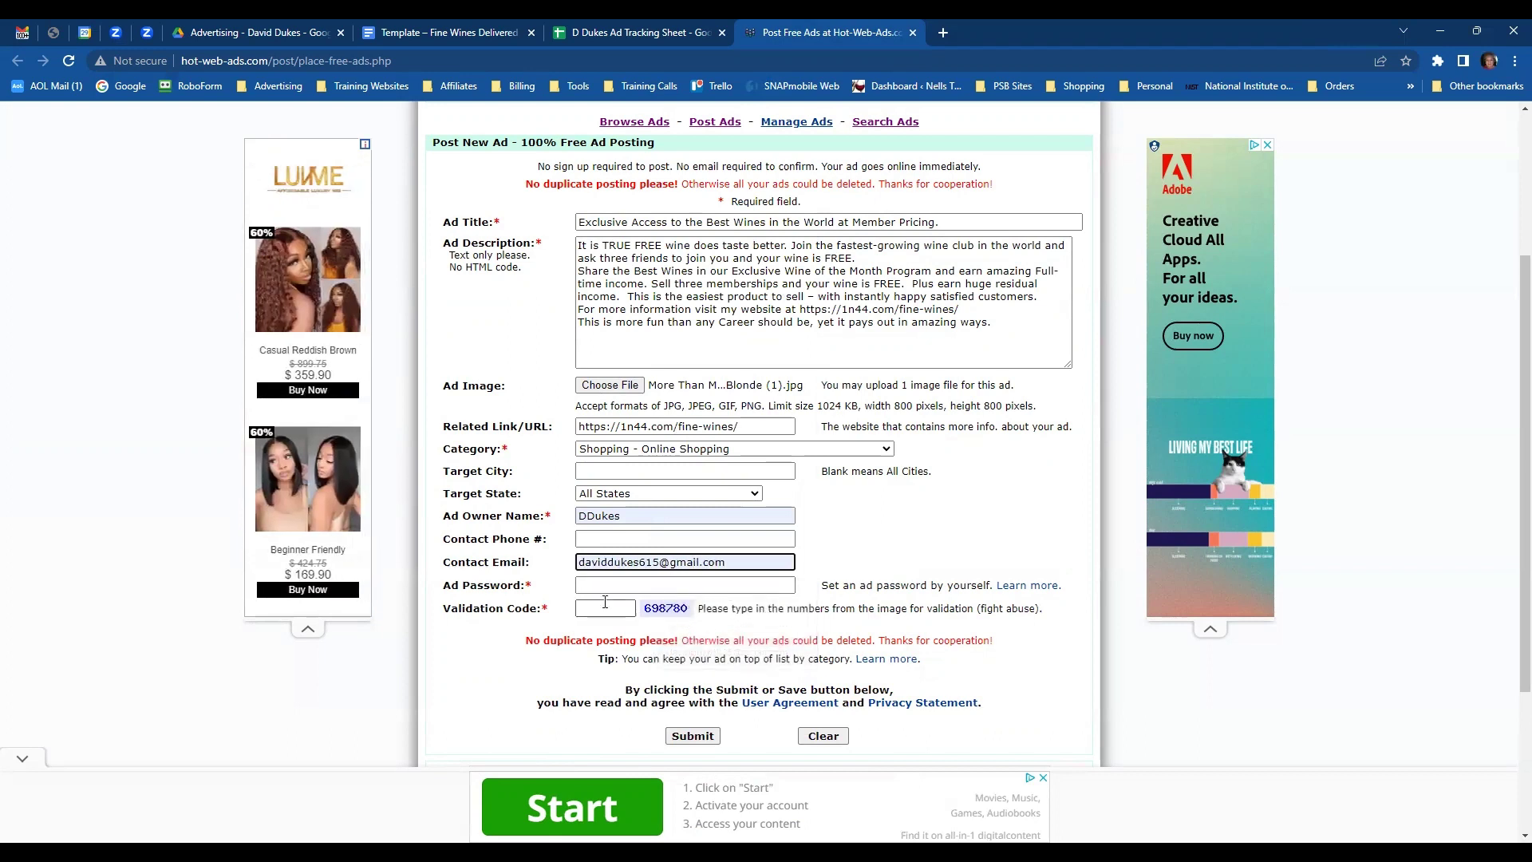
pyautogui.click(681, 620)
pyautogui.click(622, 609)
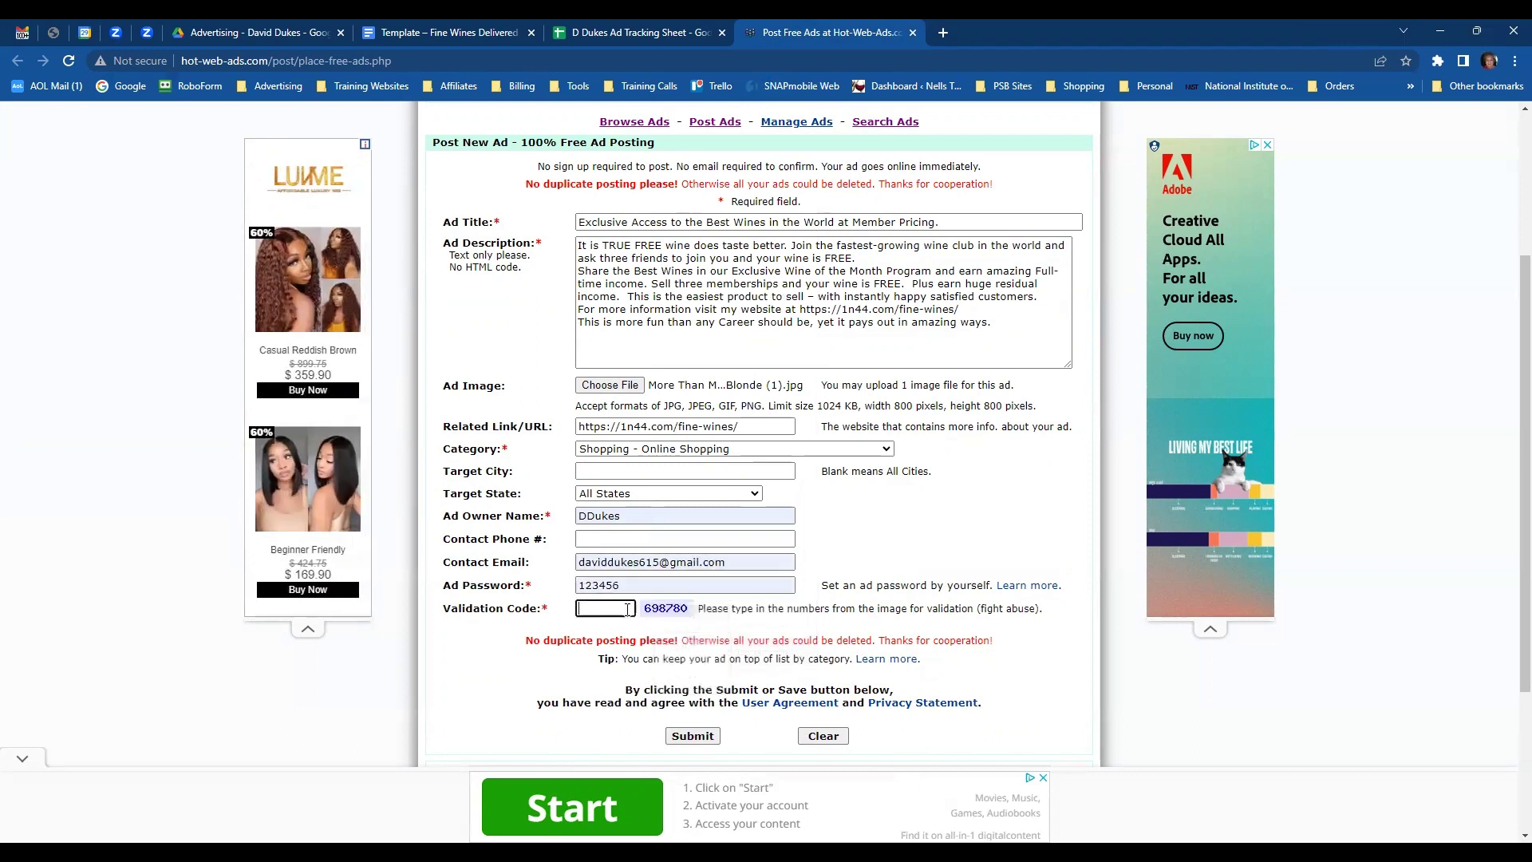
pyautogui.write('6')
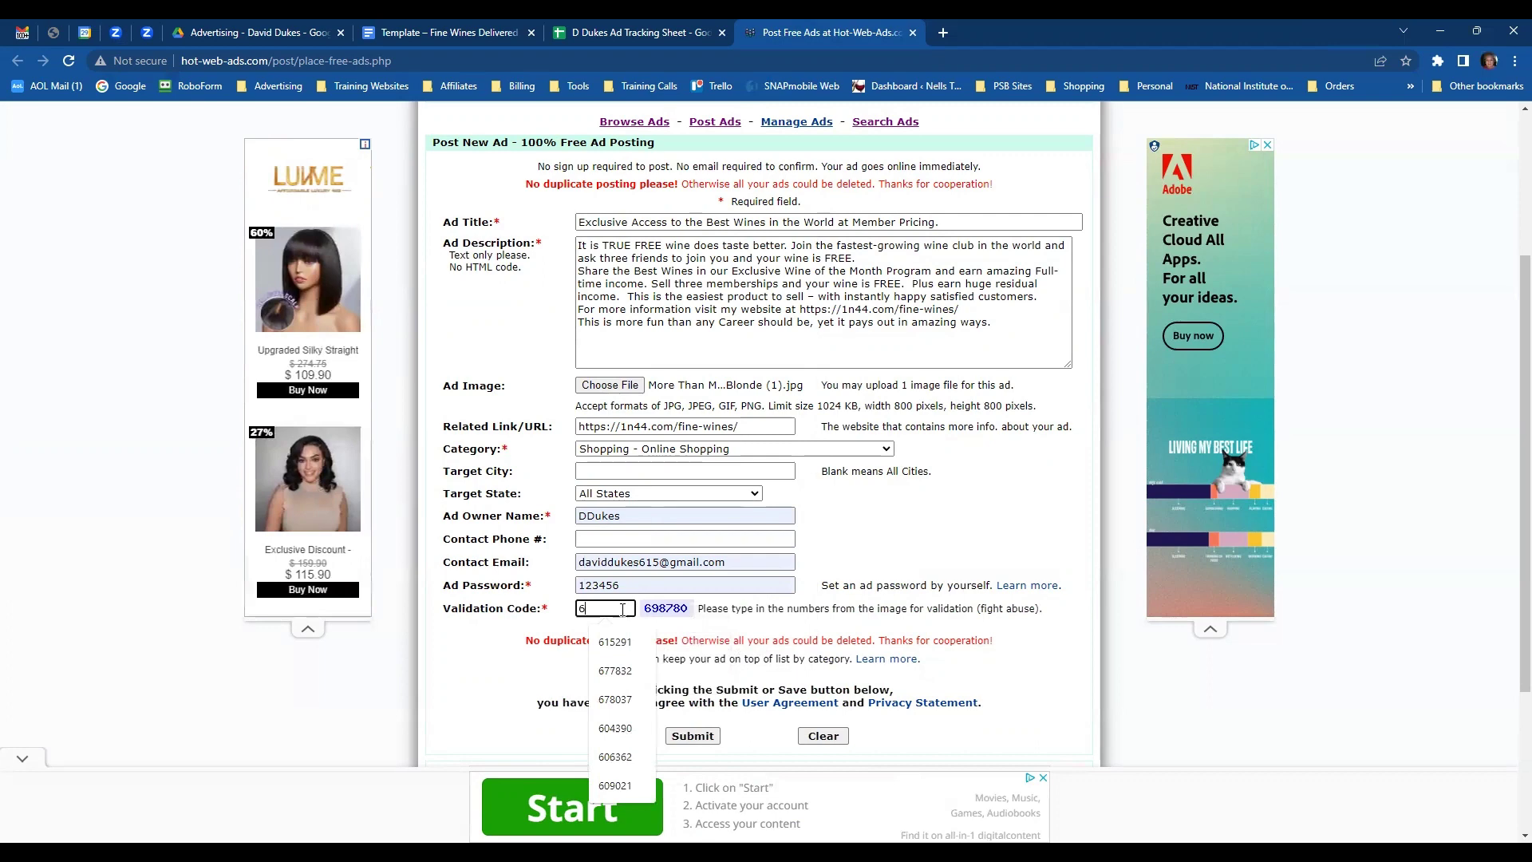
pyautogui.write('98780')
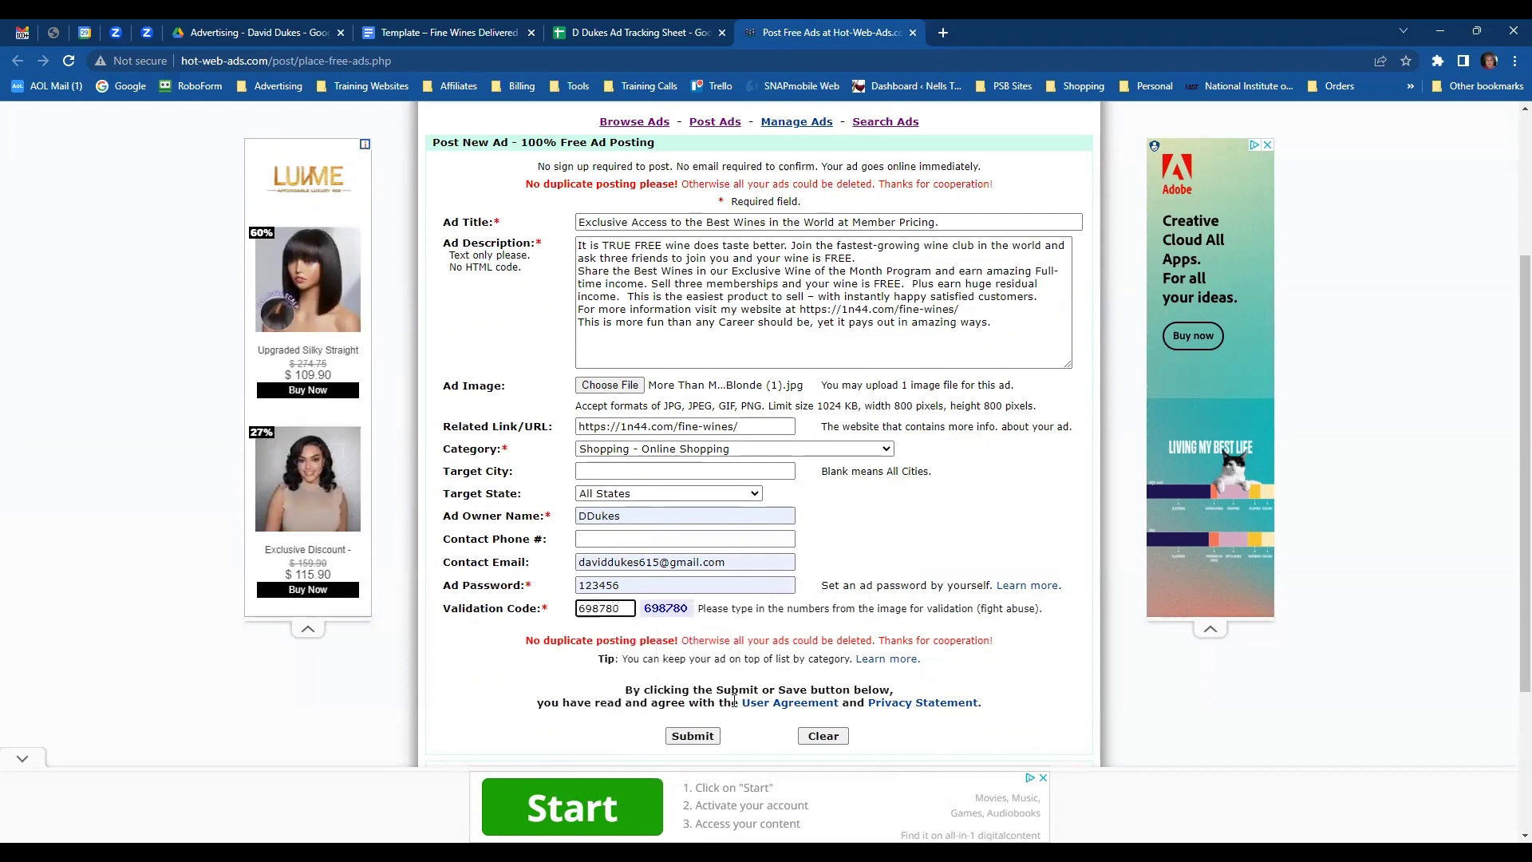
pyautogui.click(691, 736)
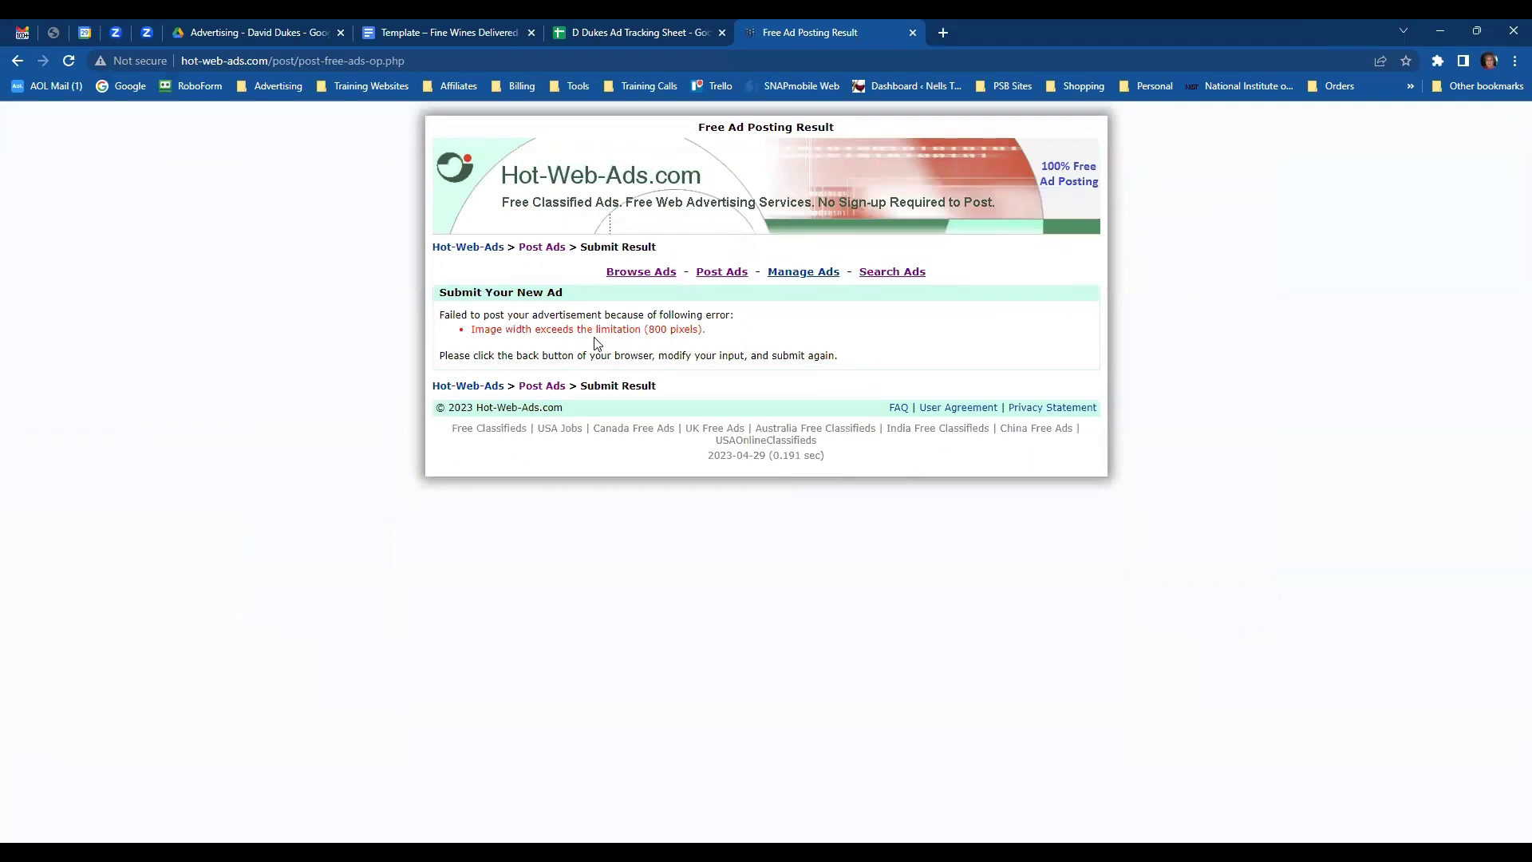
# - Go back to the ad form and swap the ad image for White wine grapes.jpg
pyautogui.click(17, 61)
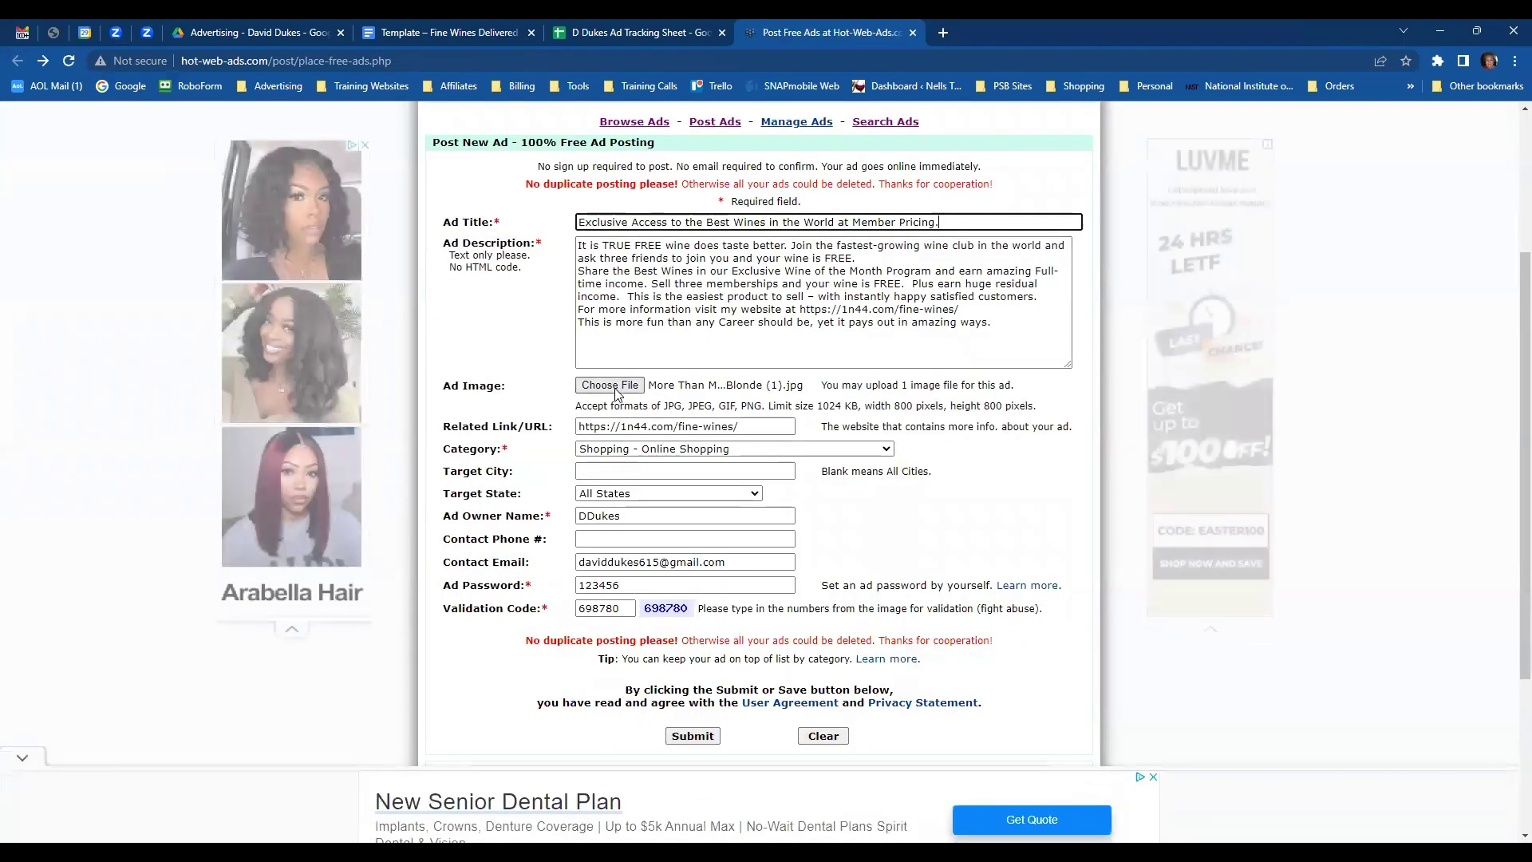
pyautogui.click(612, 386)
pyautogui.scroll(-10, 515, 292)
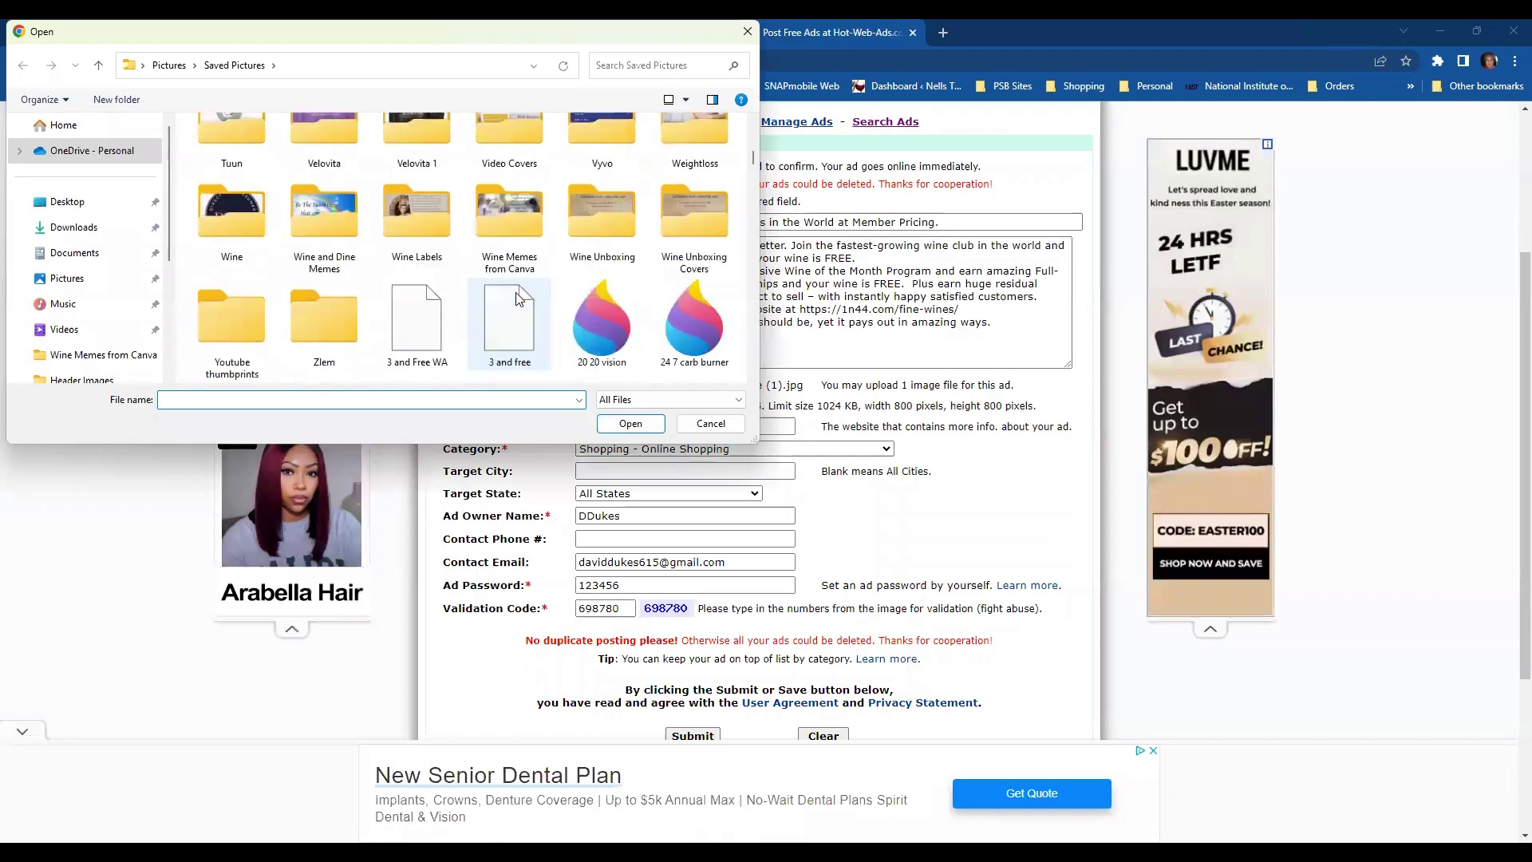
pyautogui.scroll(-10, 516, 297)
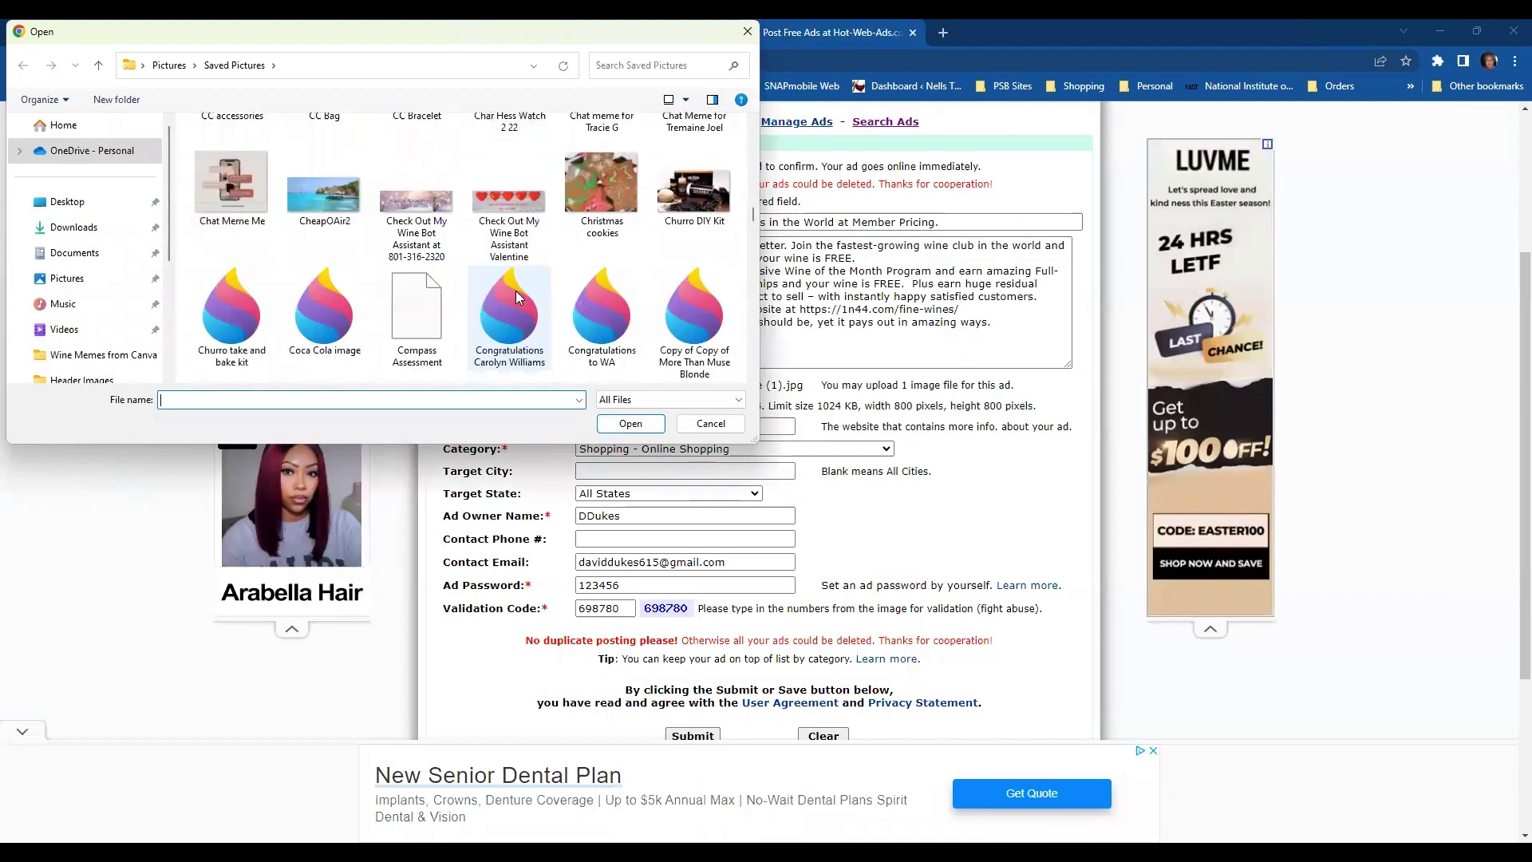
pyautogui.scroll(-12, 516, 297)
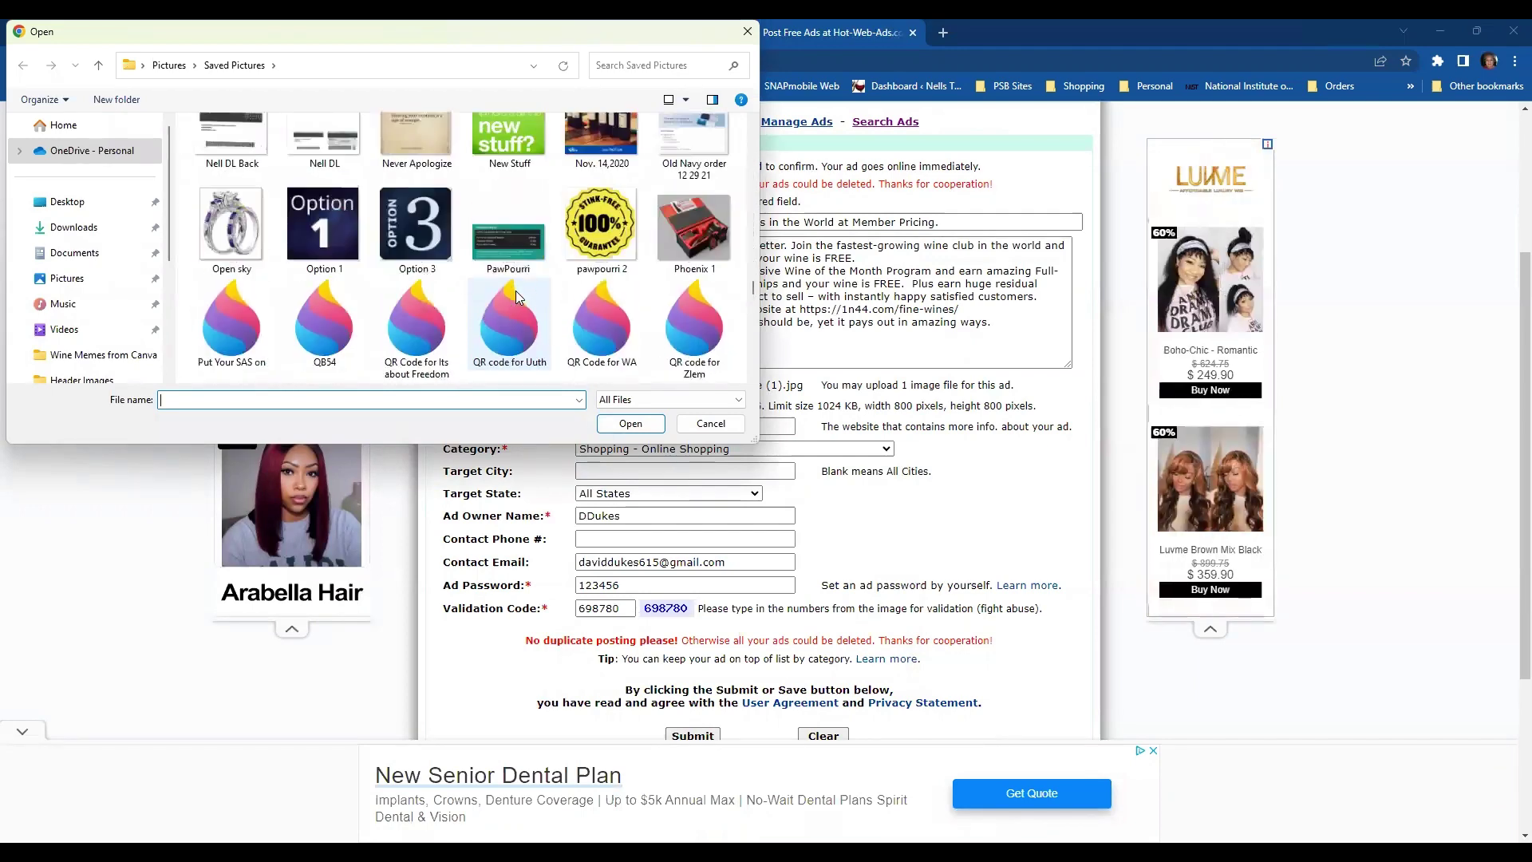
pyautogui.scroll(-10, 516, 295)
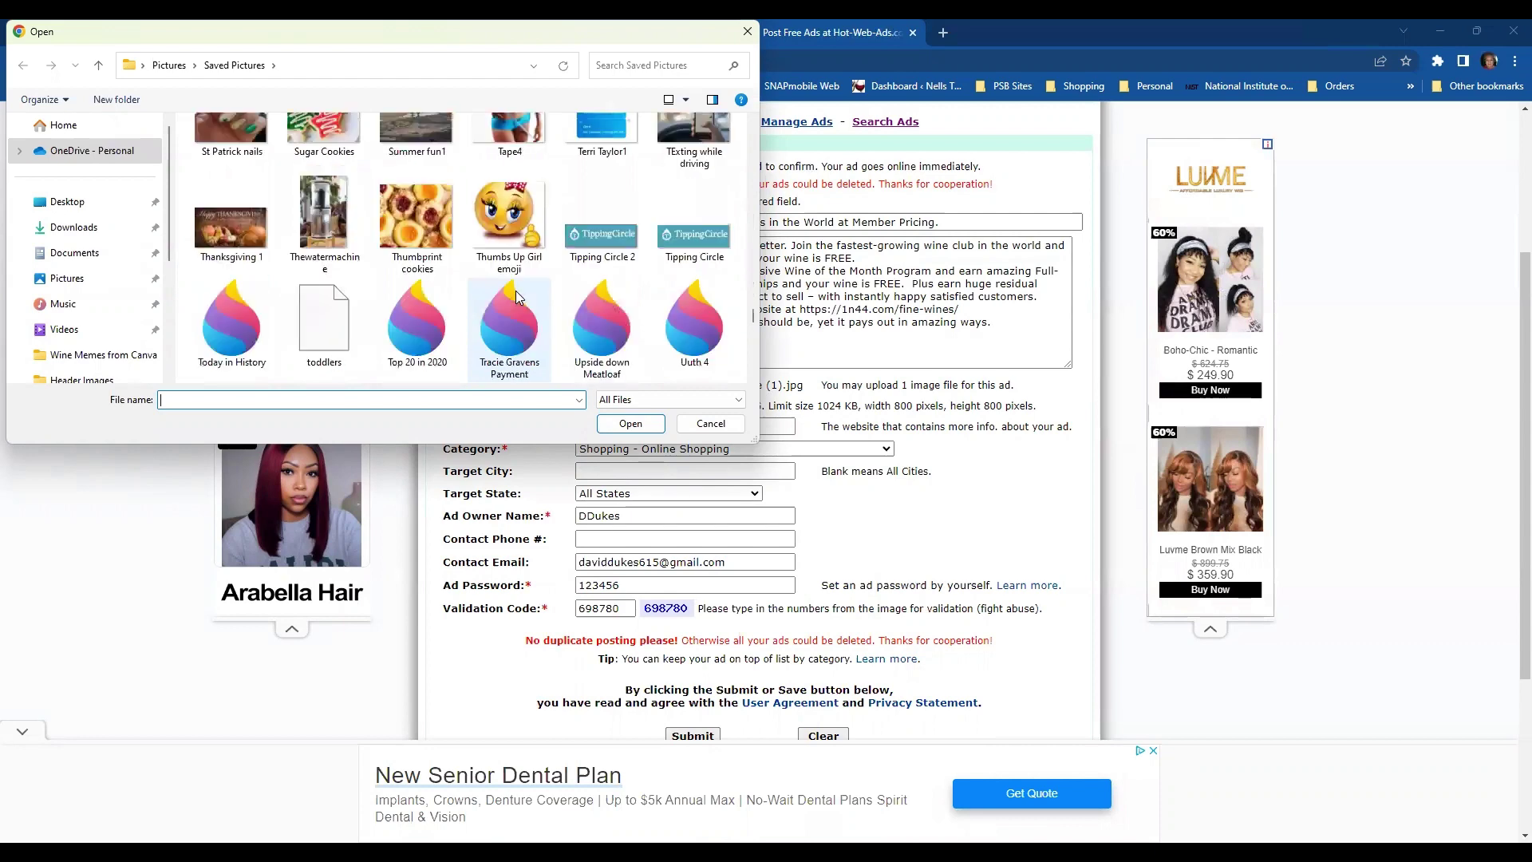
pyautogui.scroll(-10, 515, 297)
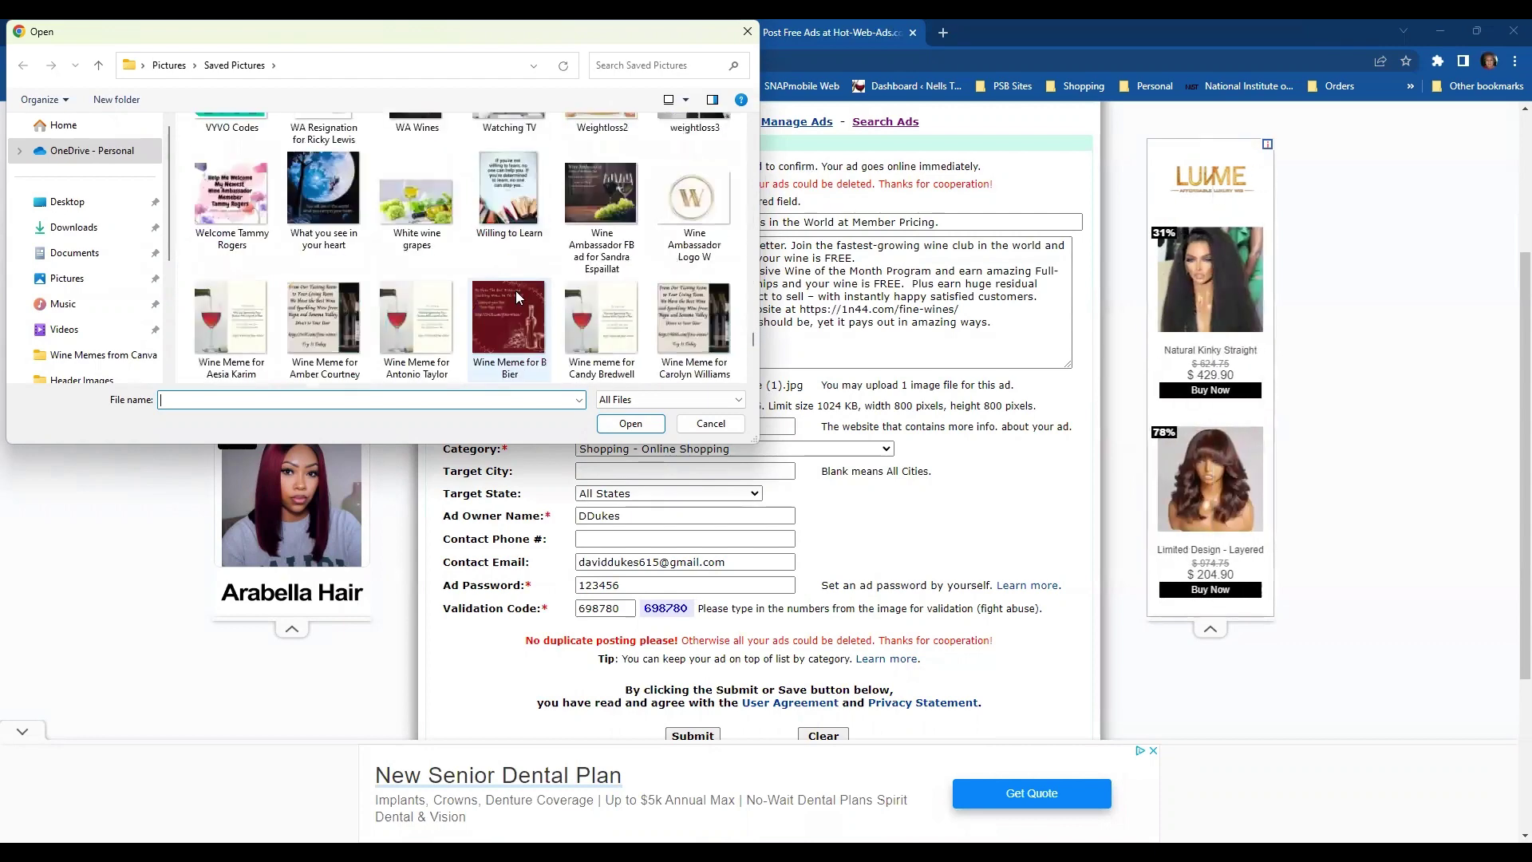
pyautogui.click(416, 199)
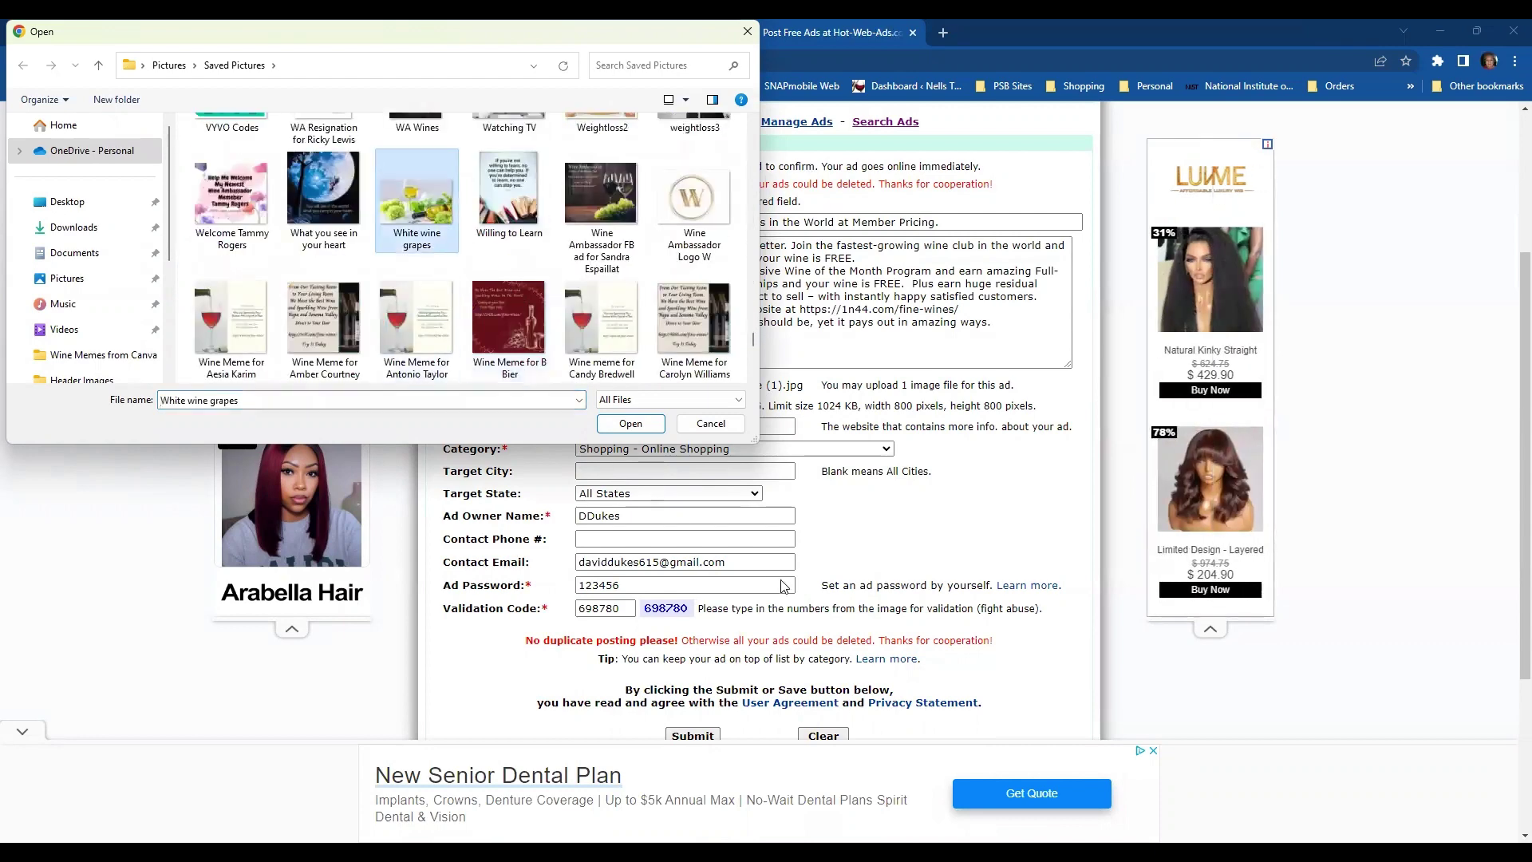
pyautogui.scroll(-1, 740, 632)
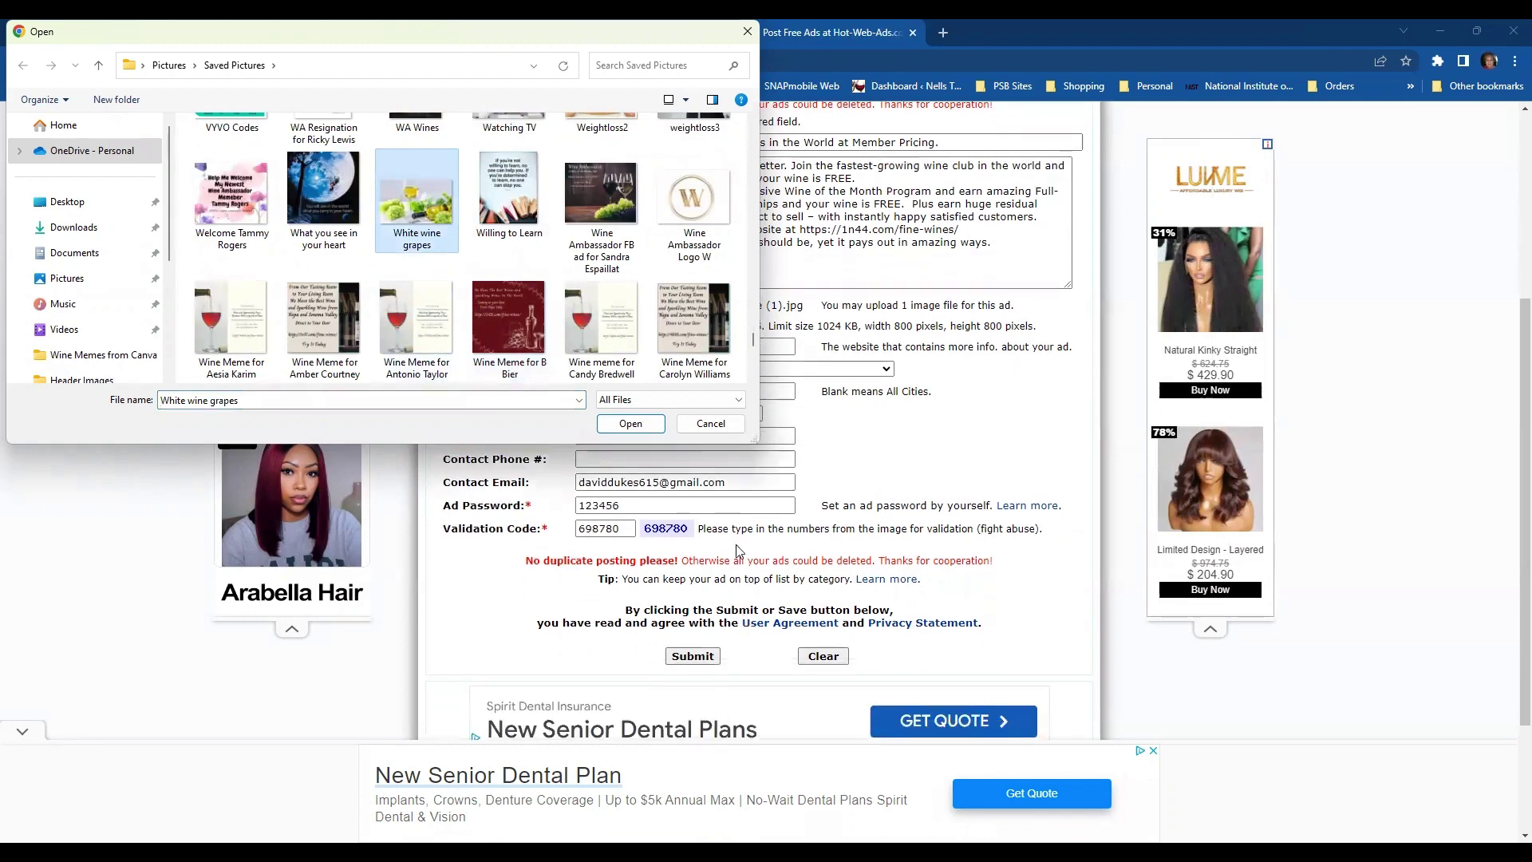
pyautogui.press('Return')
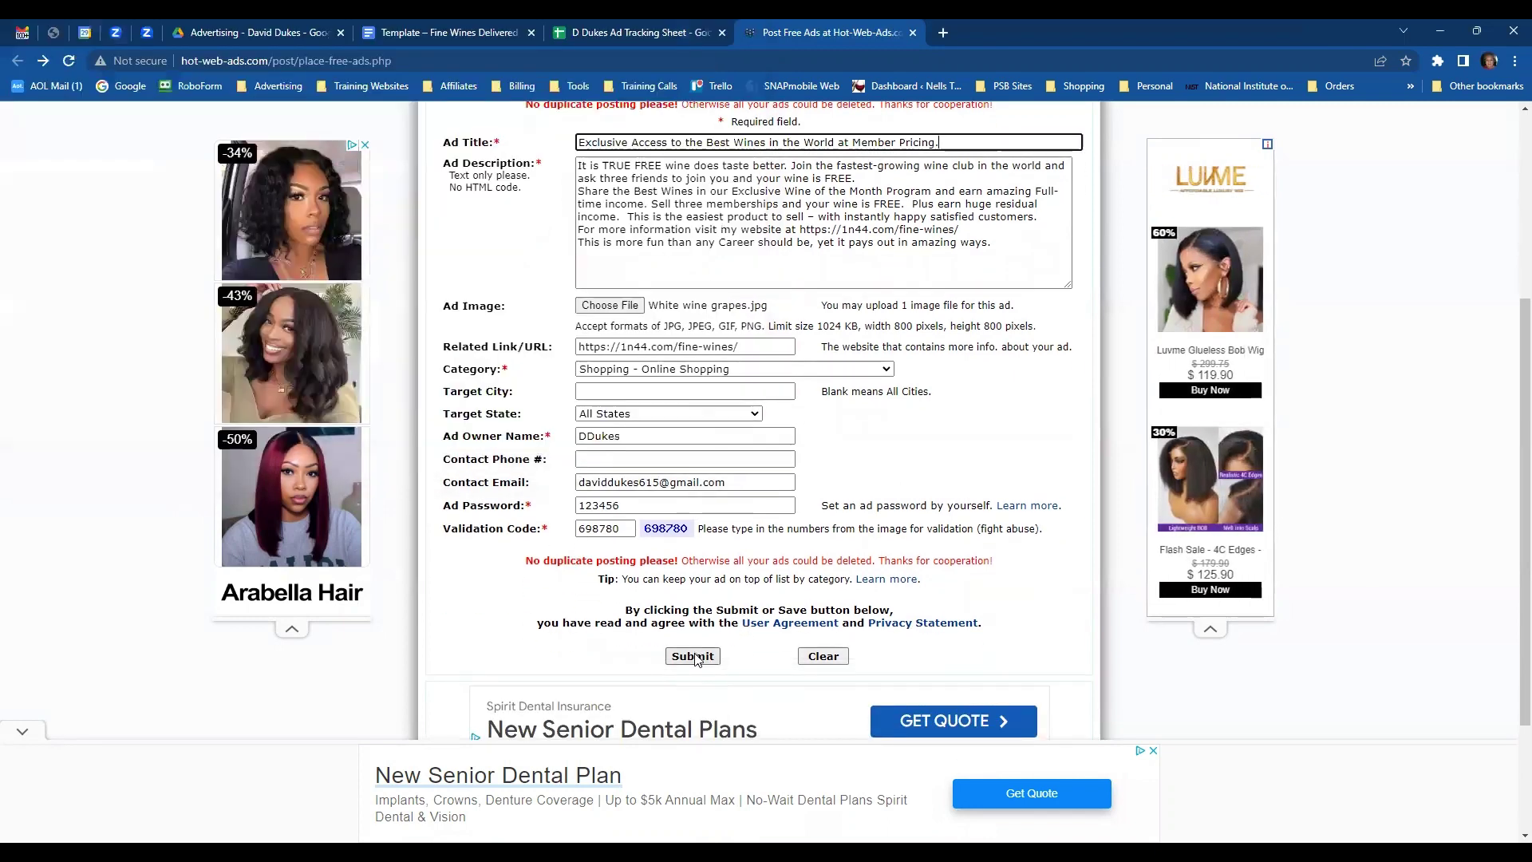
# - Resubmit the wine ad, select its new ad ID 15190379, and return to the tracking sheet
pyautogui.click(692, 656)
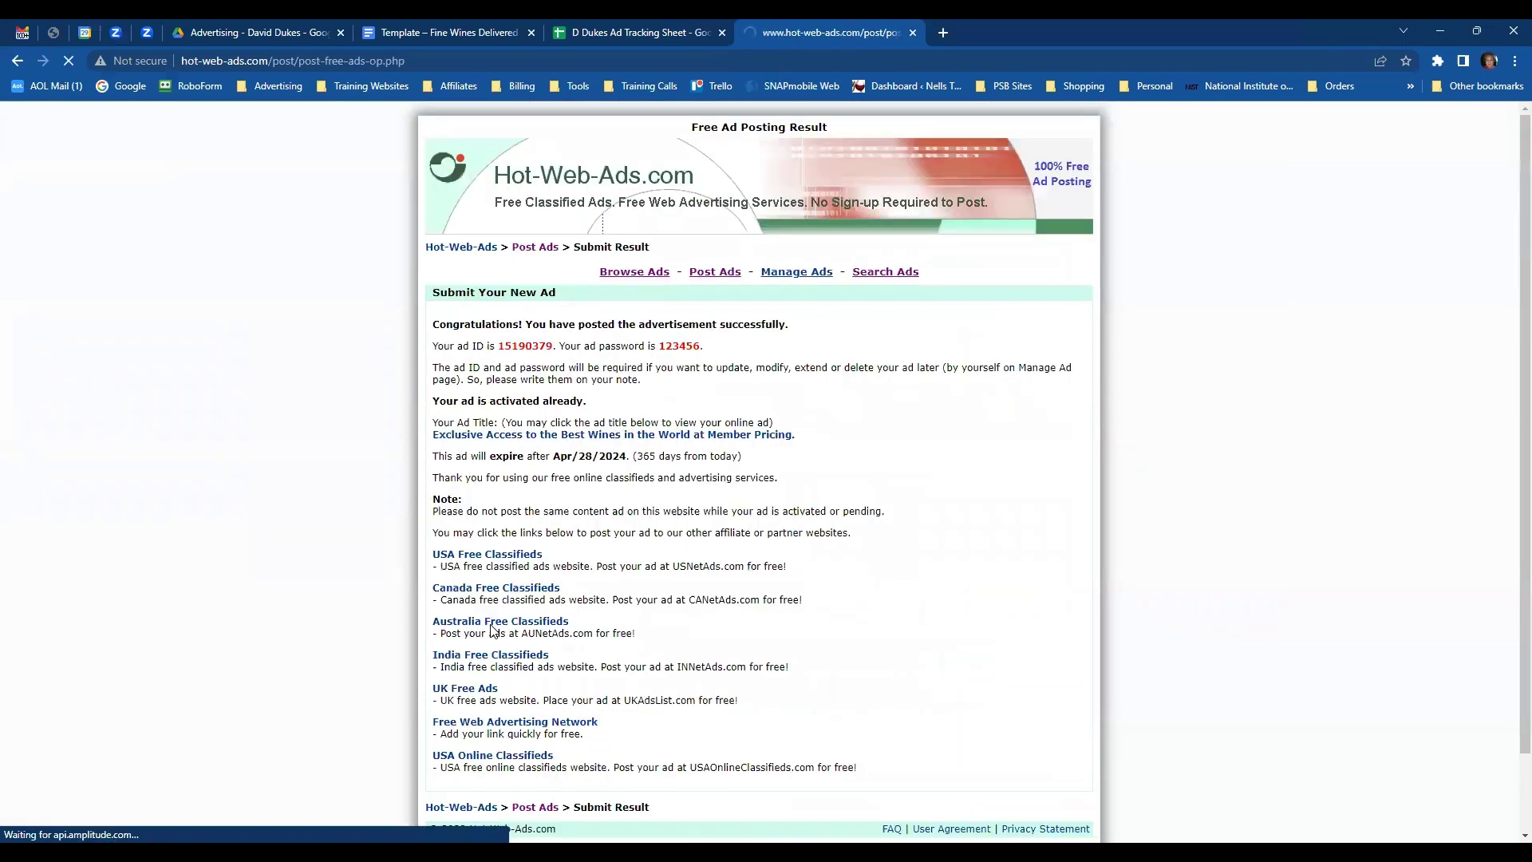
pyautogui.doubleClick(525, 347)
pyautogui.hotkey('ctrl', 'c')
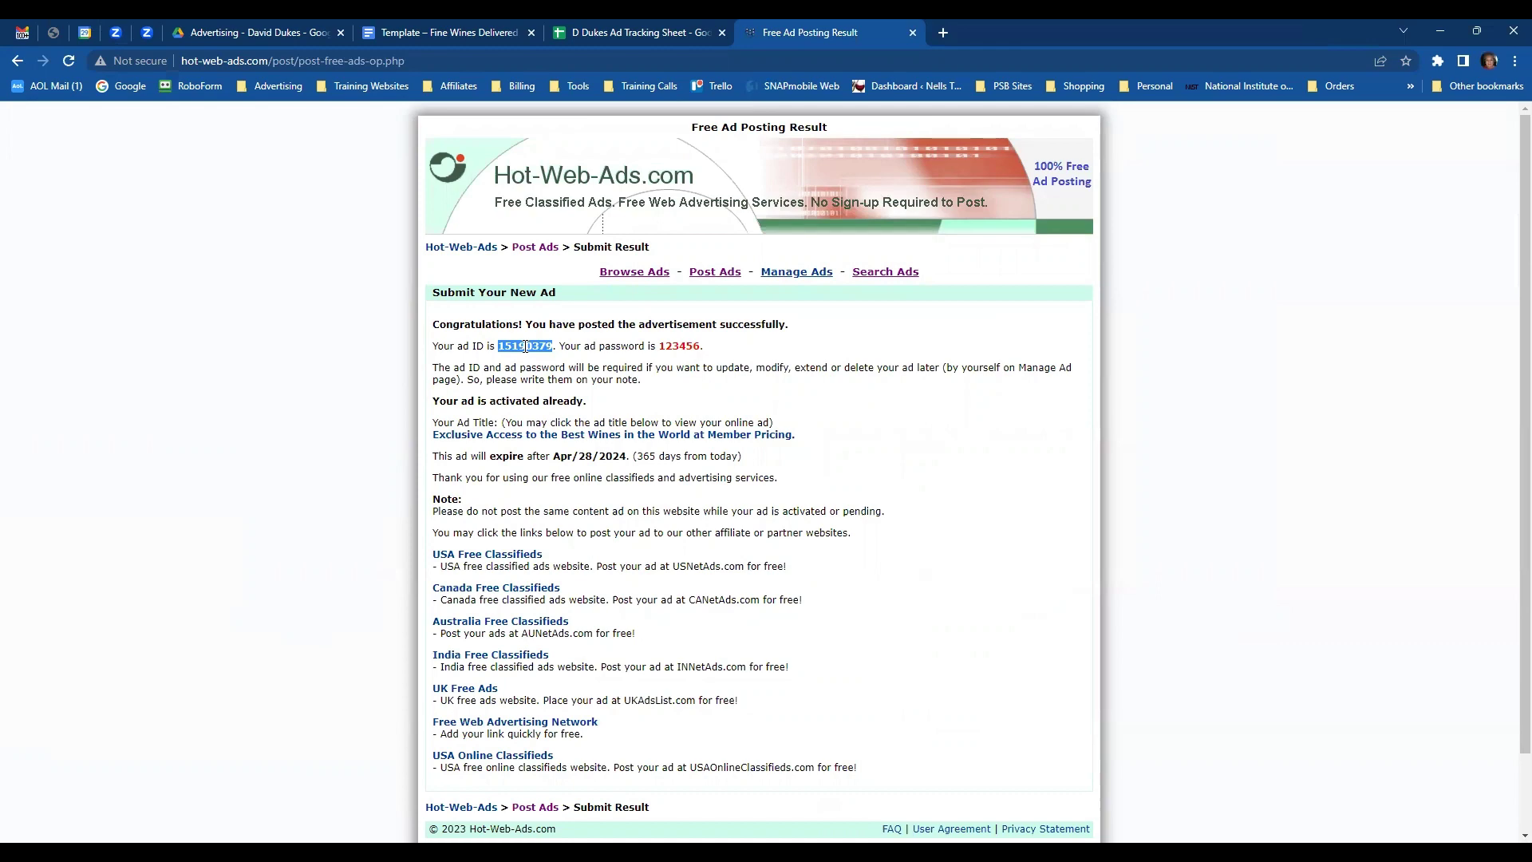
pyautogui.click(602, 34)
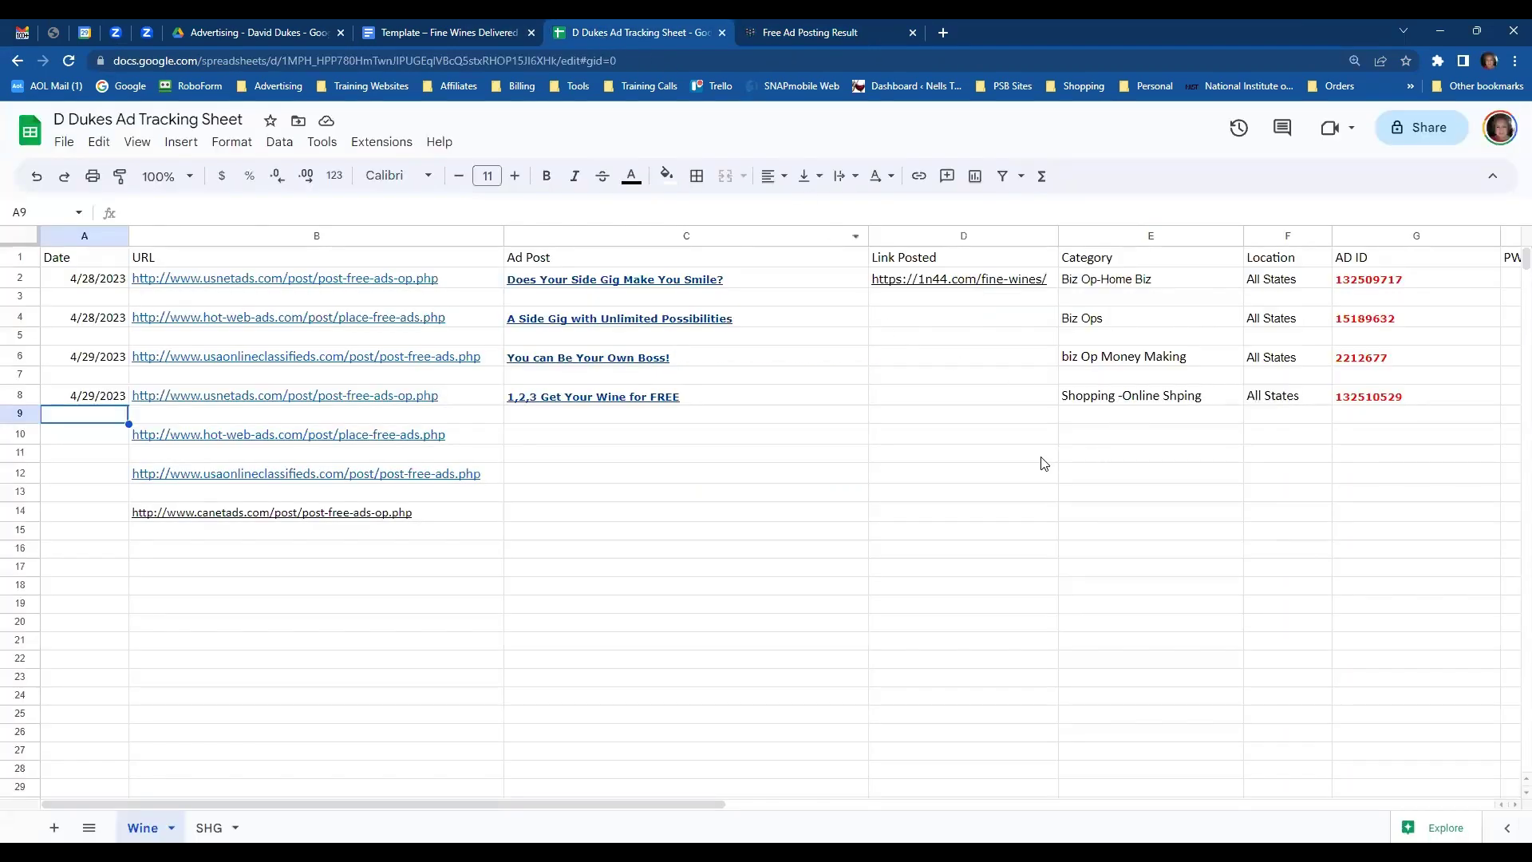
# - Paste ad ID 15190379 into G10 and copy the Exclusive Access ad title into C10
pyautogui.click(1360, 441)
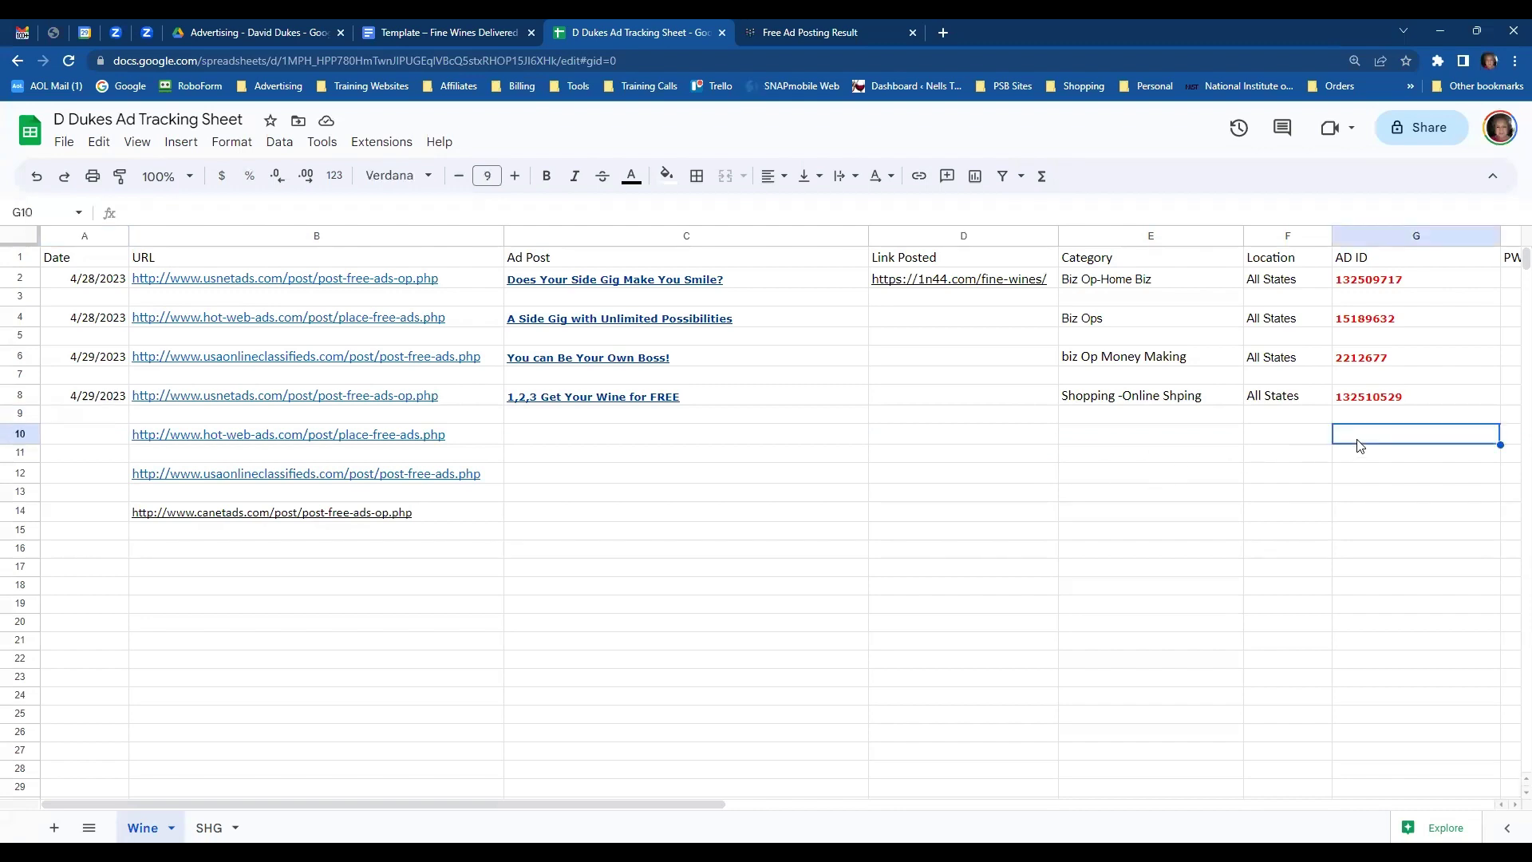
pyautogui.hotkey('ctrl', 'v')
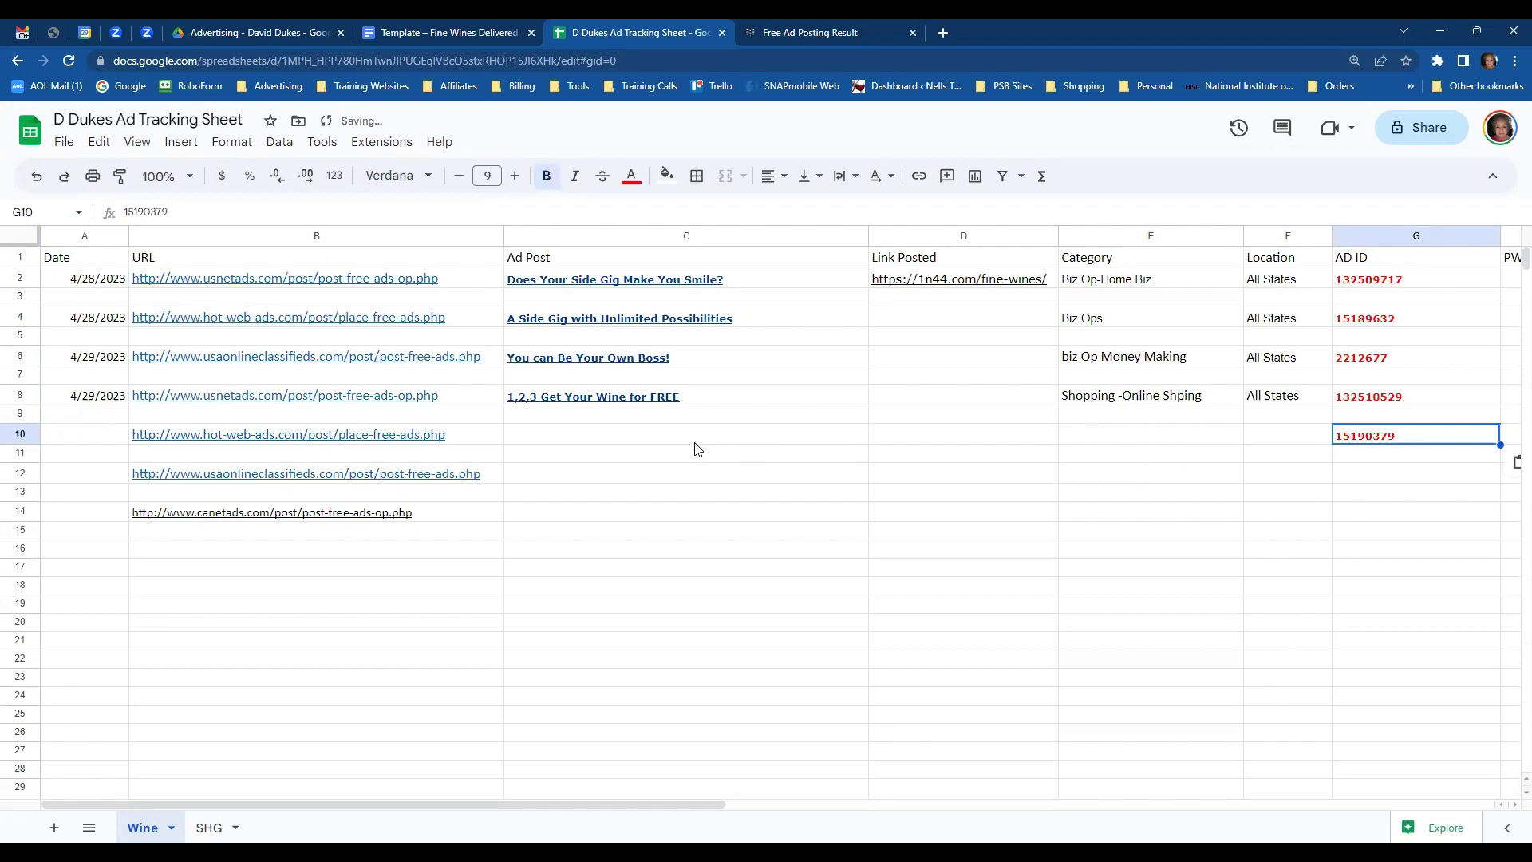
pyautogui.click(693, 441)
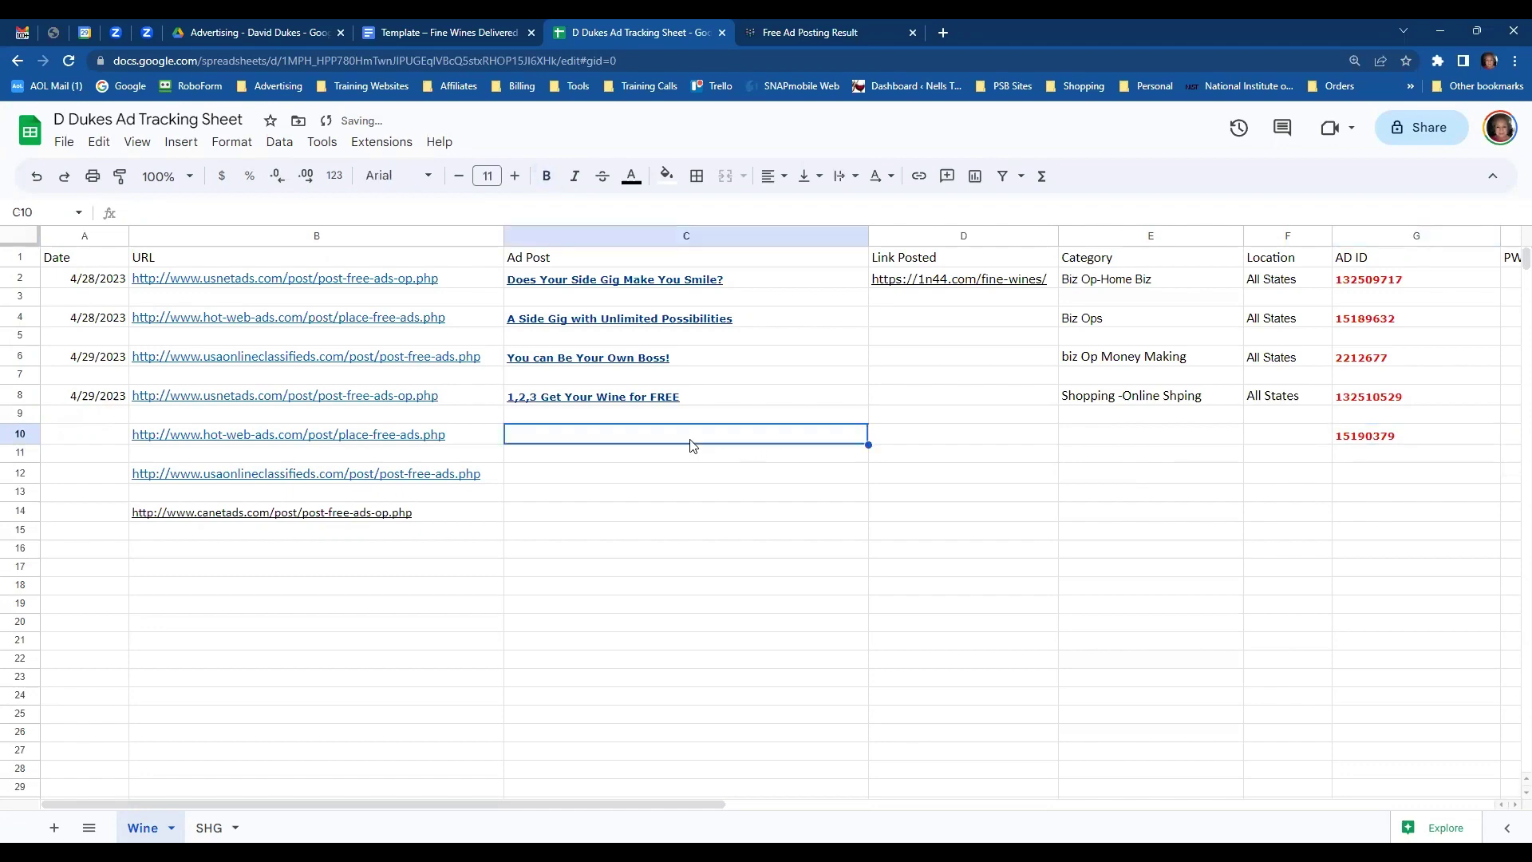
pyautogui.click(813, 33)
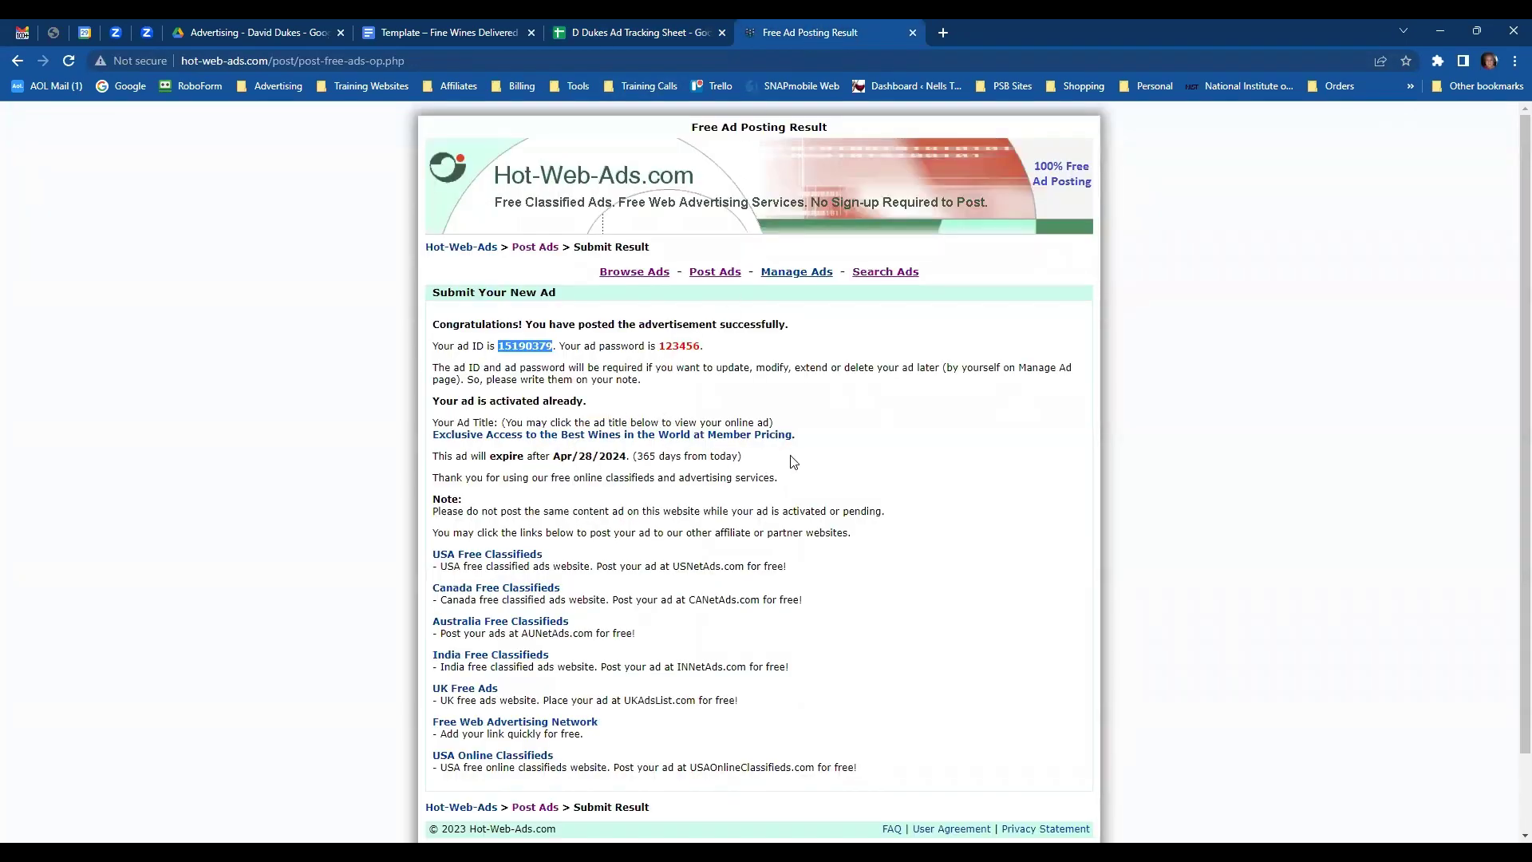
pyautogui.moveTo(428, 438); pyautogui.dragTo(793, 438)
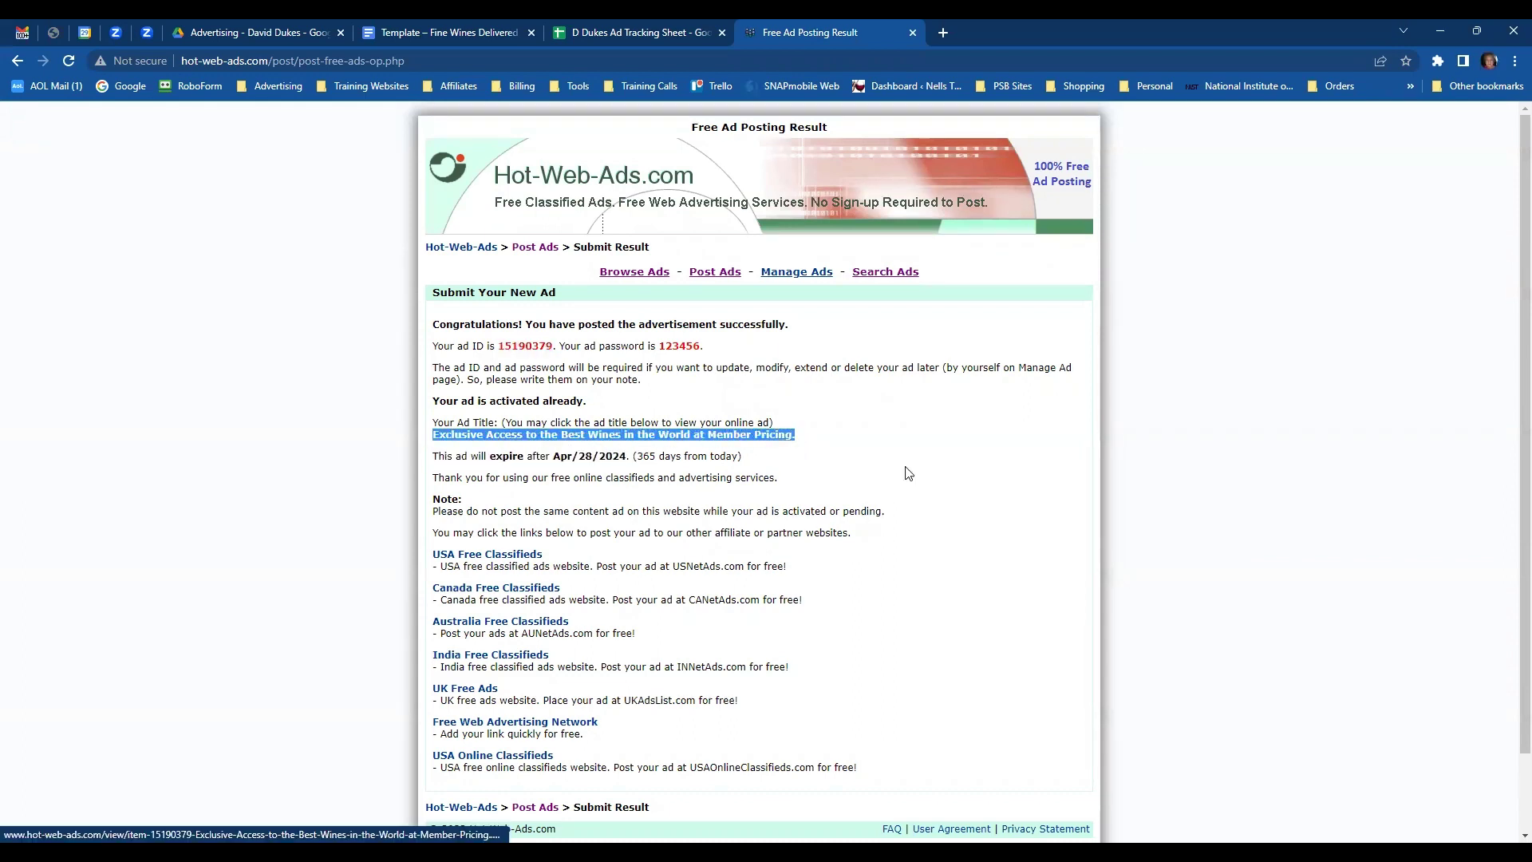
pyautogui.click(613, 35)
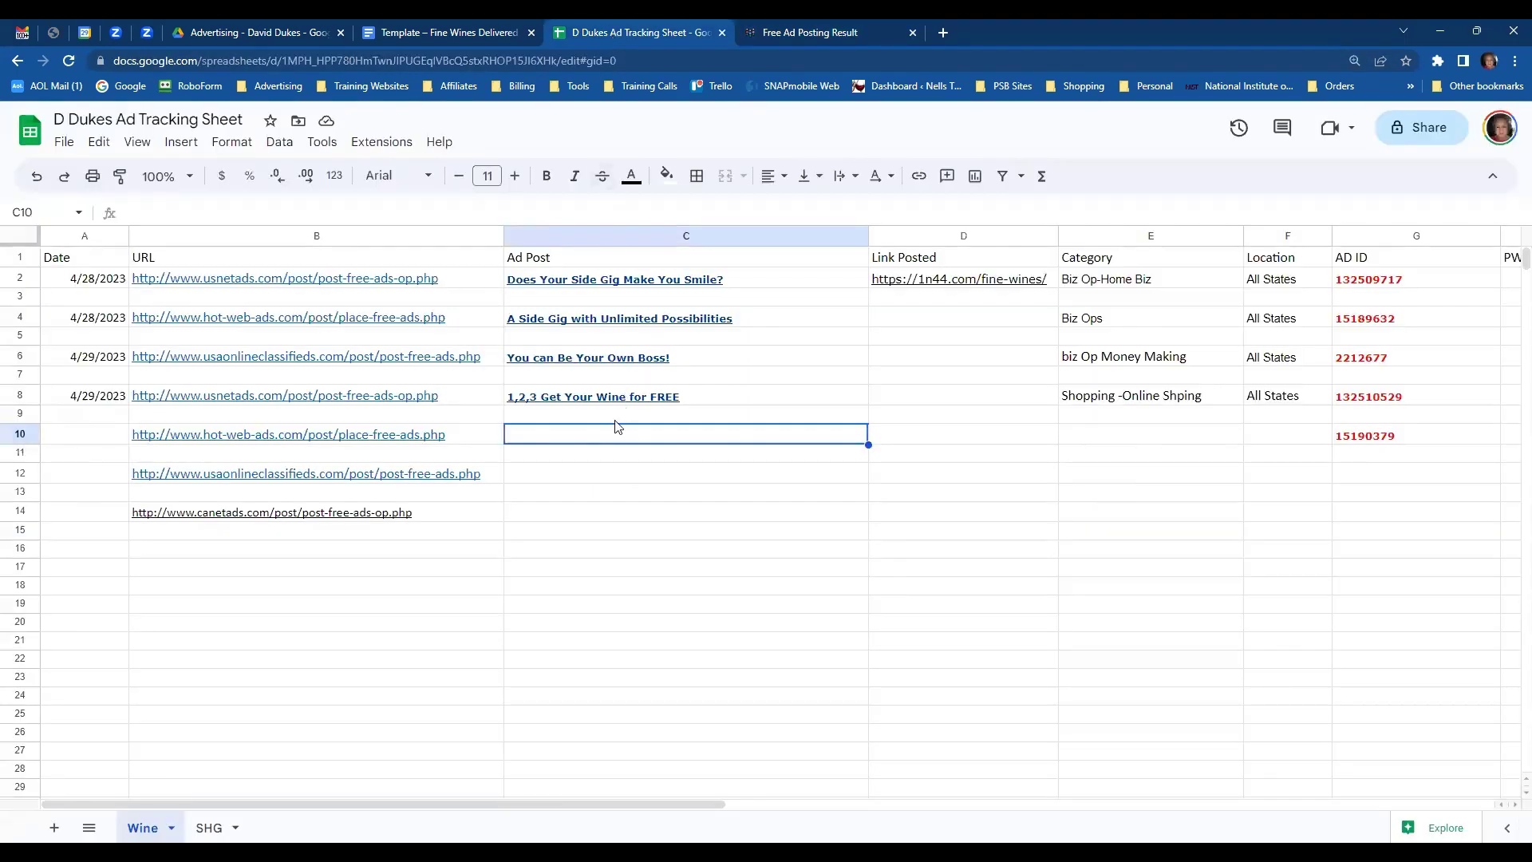
pyautogui.write('Exclusive Access to the Best Wines in the World at Member Pricing.')
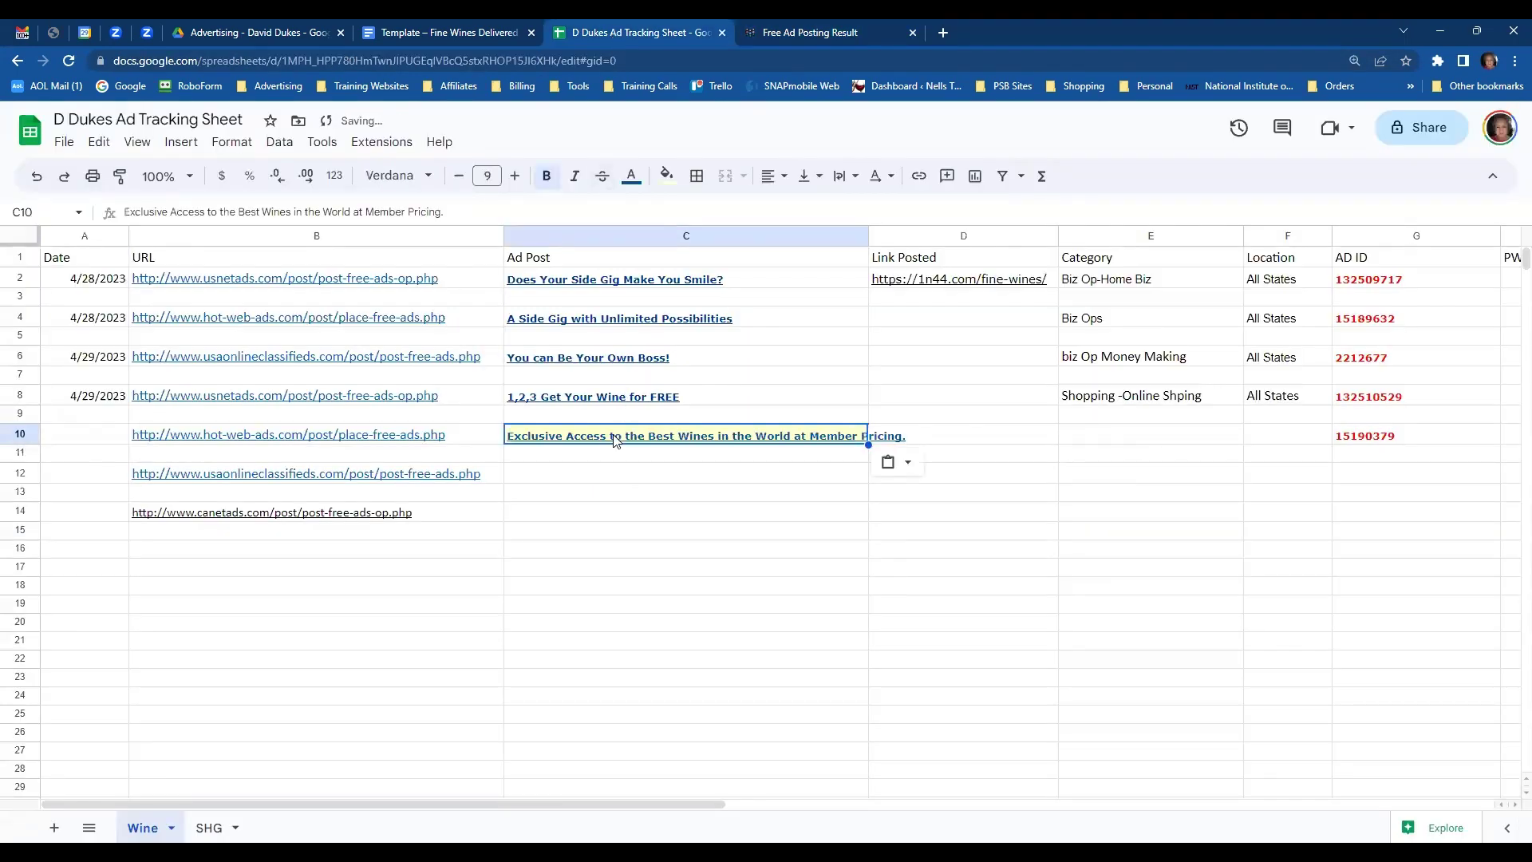
# - Copy the Shopping -Online Shping category from E8 into E10
pyautogui.click(1125, 401)
pyautogui.hotkey('ctrl', 'c')
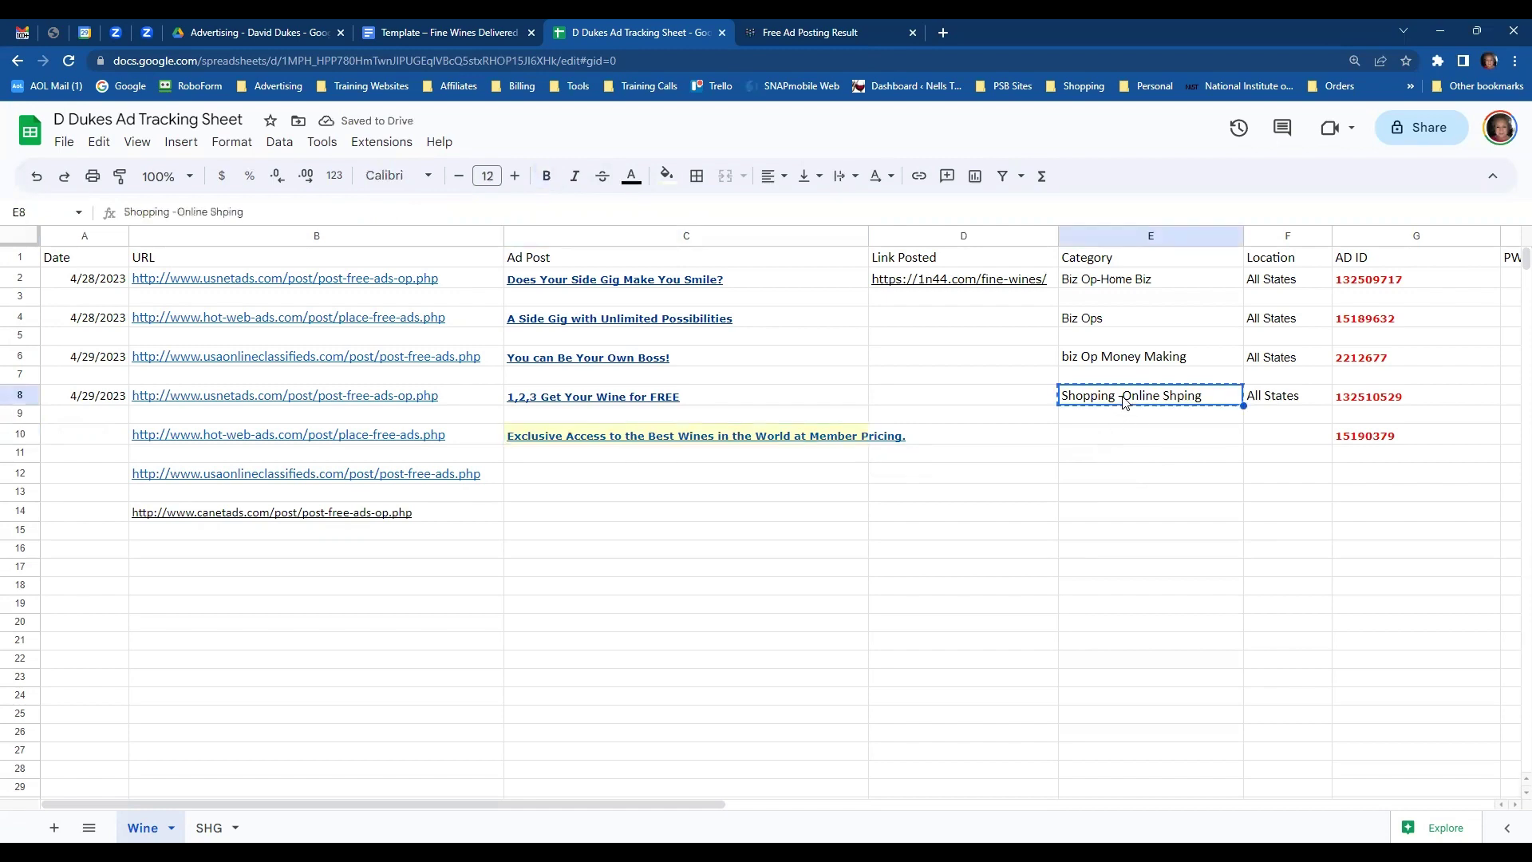
pyautogui.click(1111, 434)
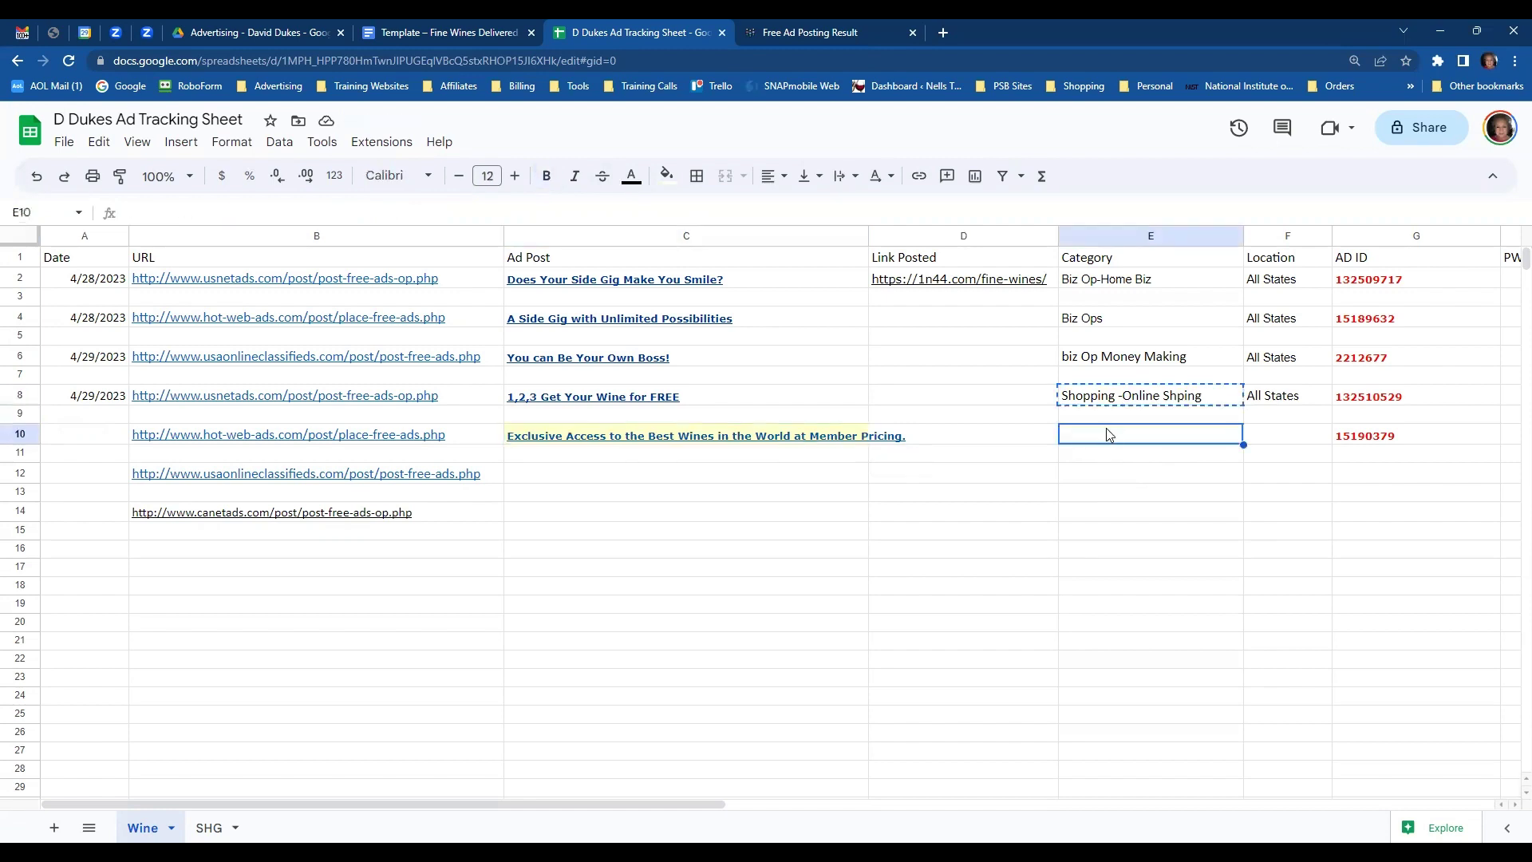
pyautogui.hotkey('ctrl', 'v')
pyautogui.click(1345, 493)
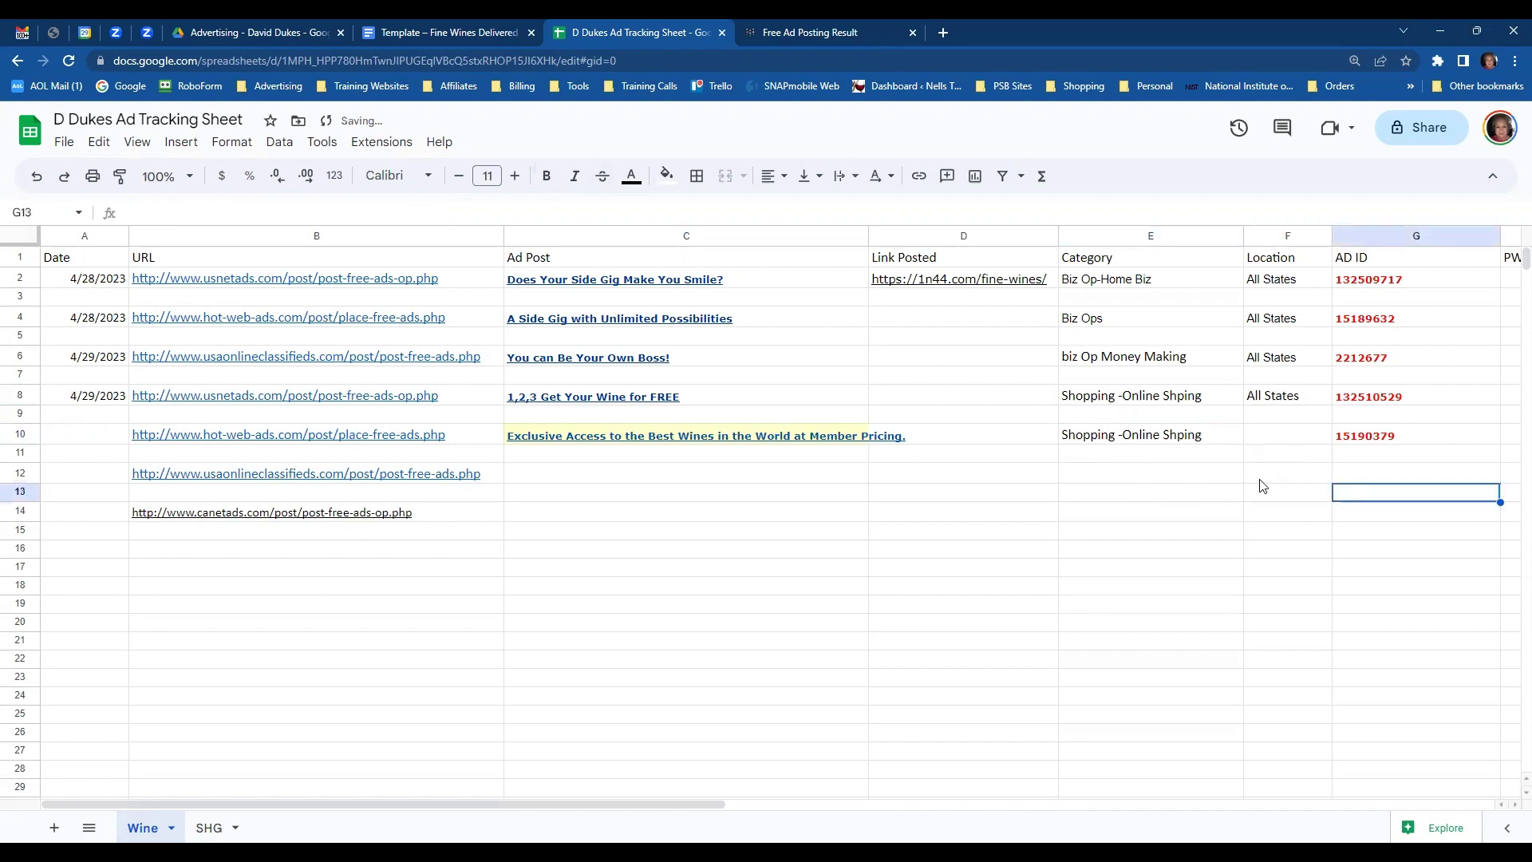
# - Open USAOnlineClassifieds from B12, review live wine ad 15190379, and close both Hot-Web-Ads tabs
pyautogui.moveTo(346, 481)
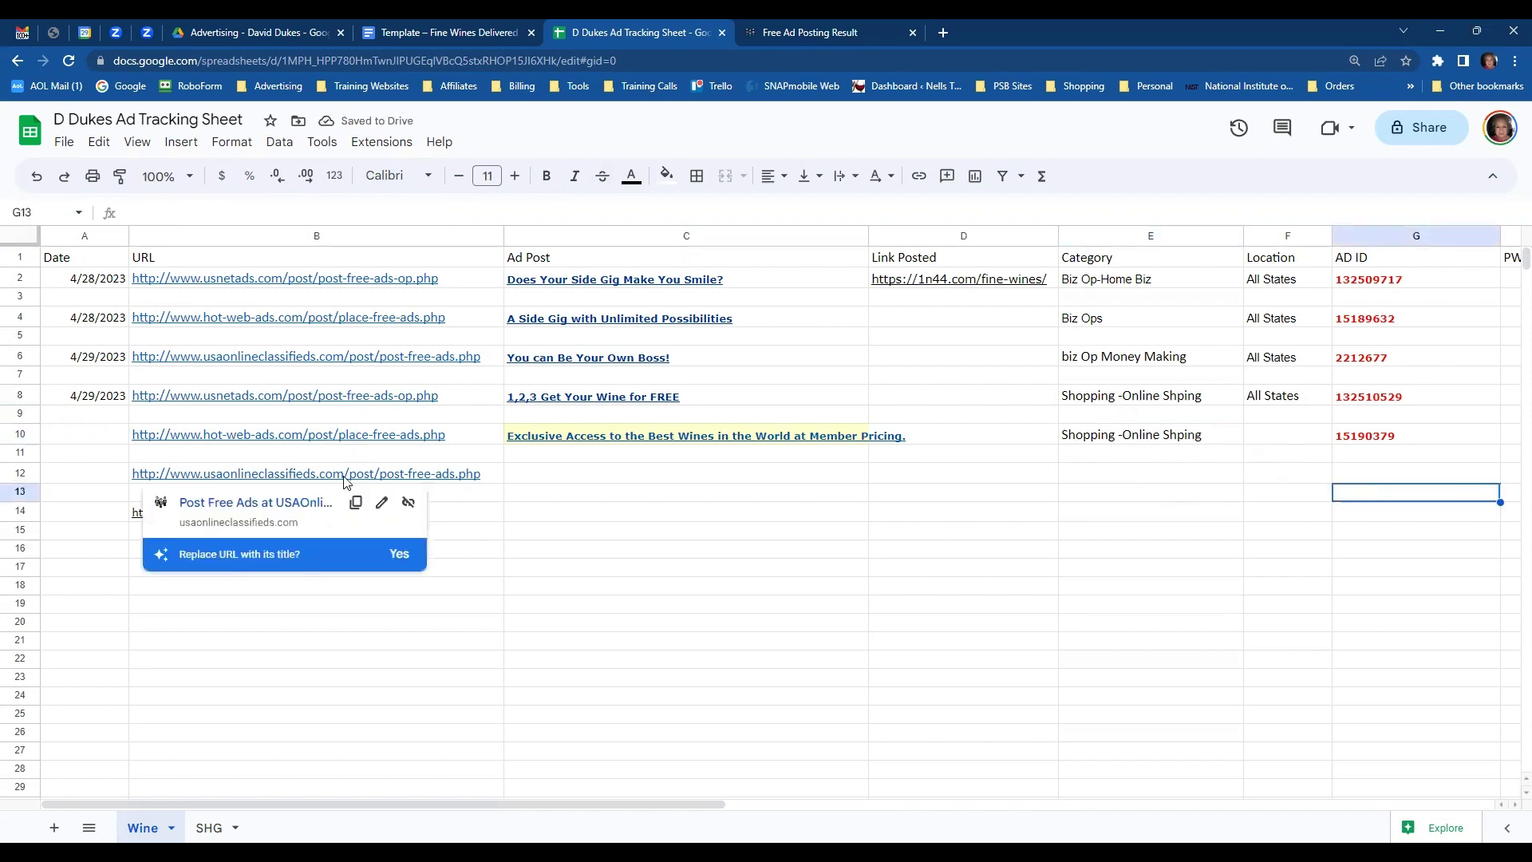
pyautogui.click(296, 500)
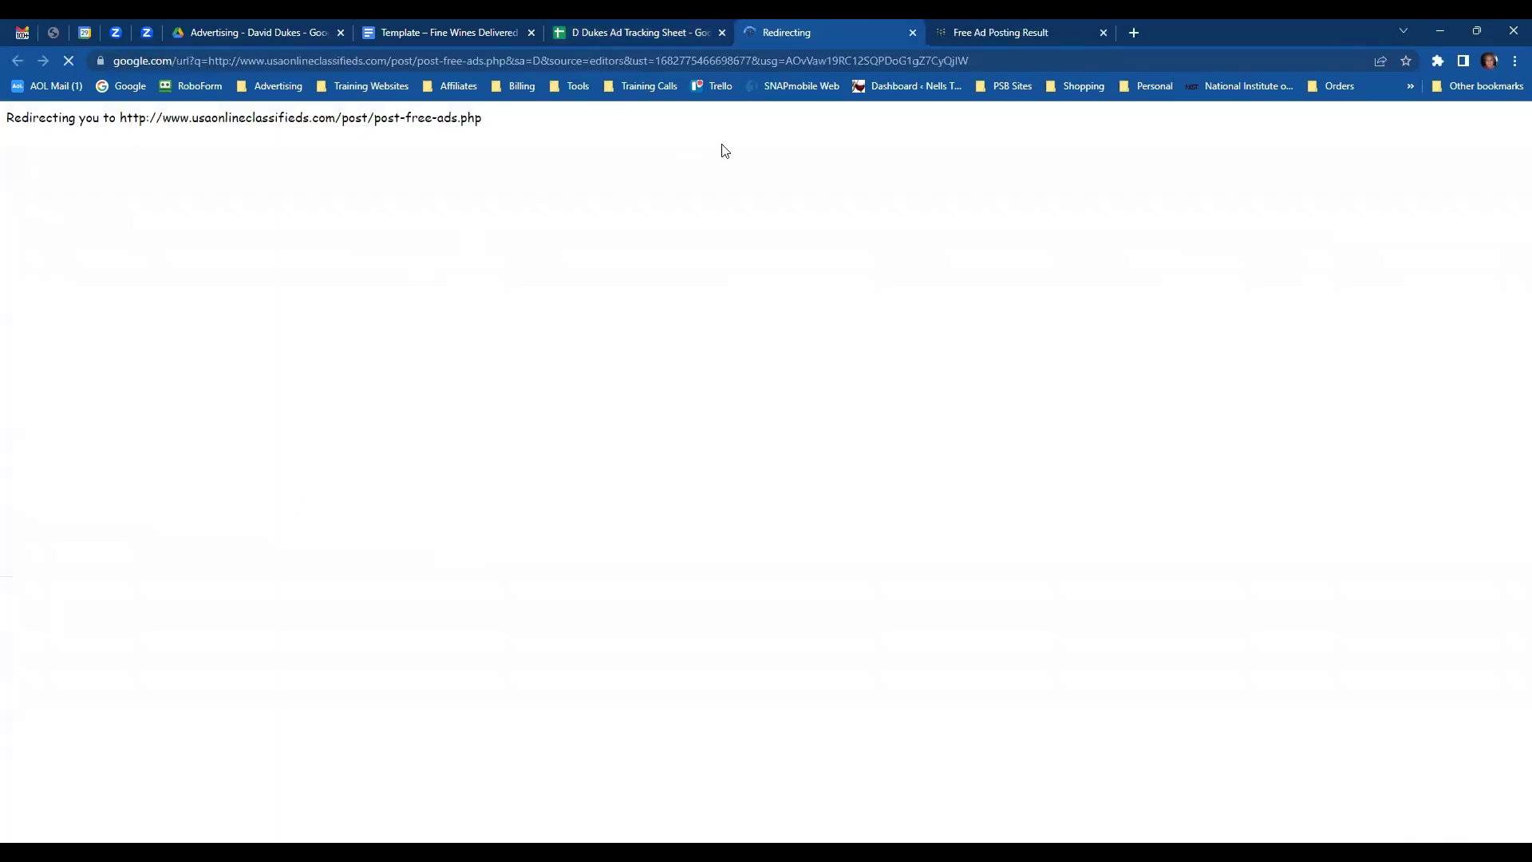
pyautogui.click(1026, 36)
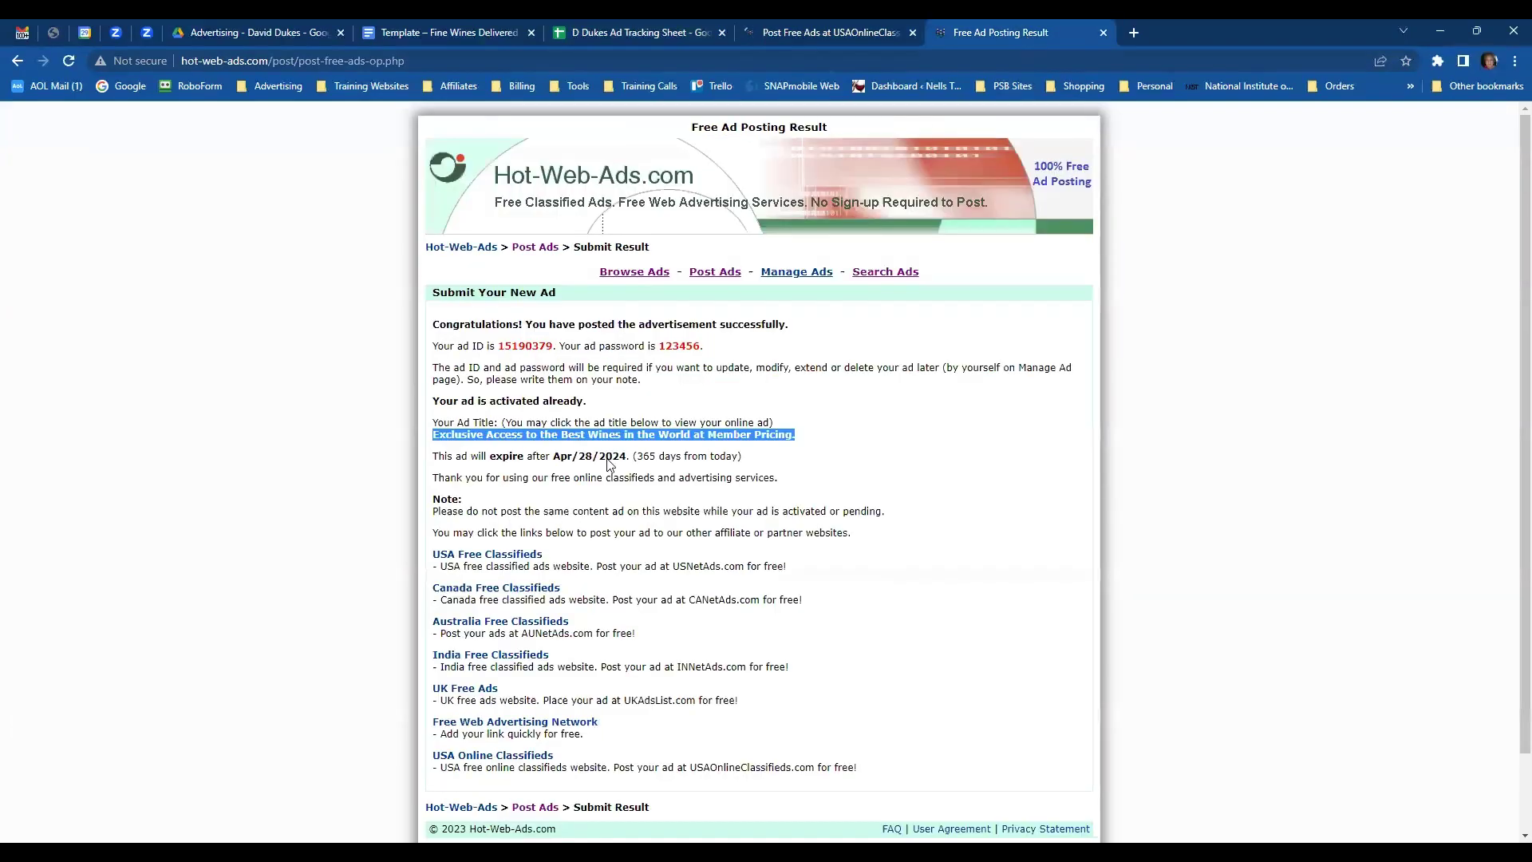
pyautogui.click(606, 434)
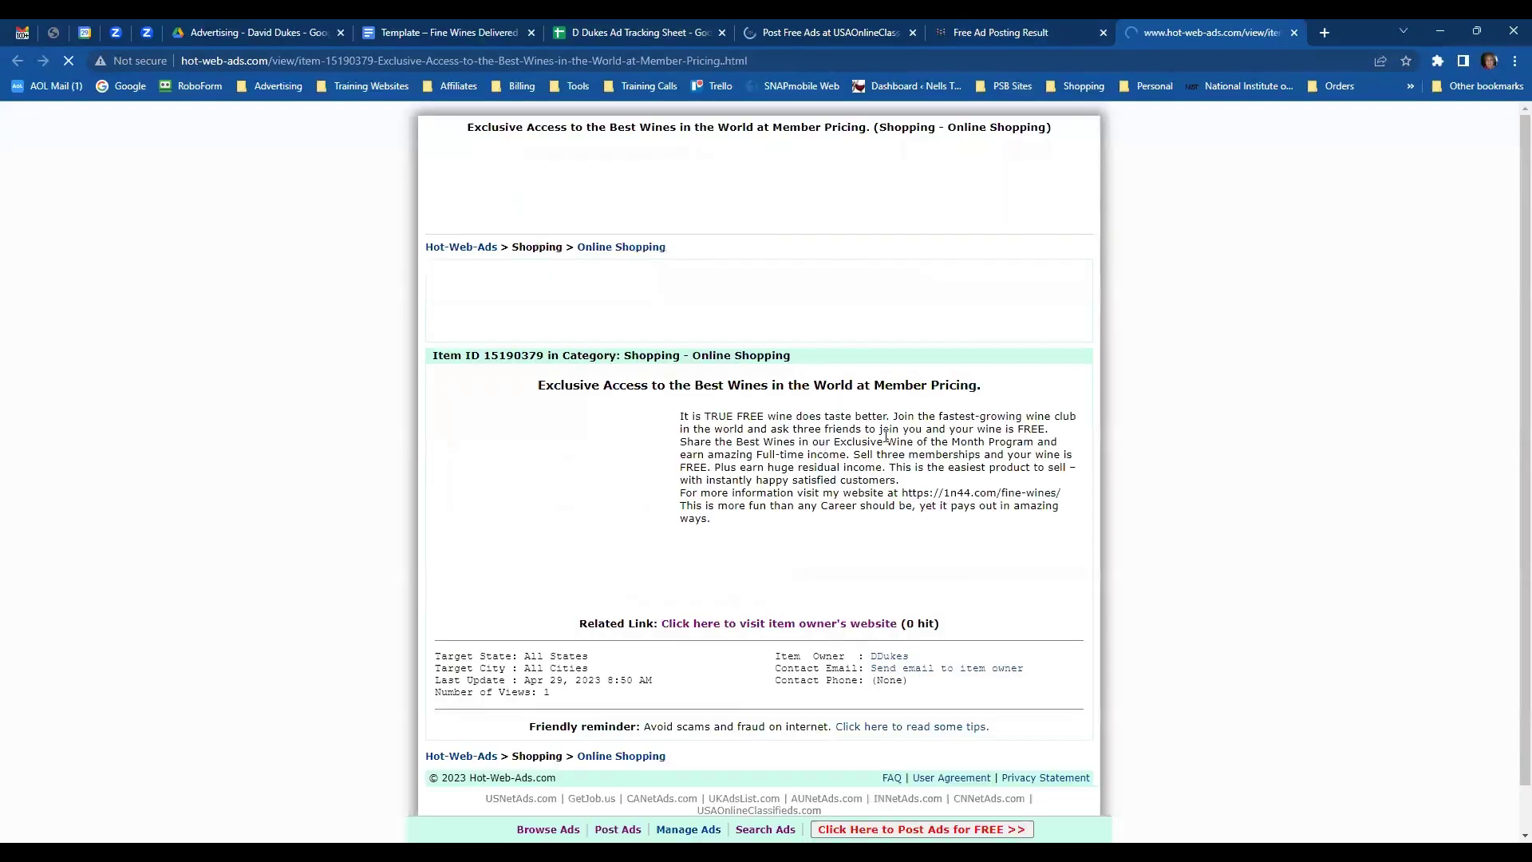
pyautogui.scroll(-5, 921, 448)
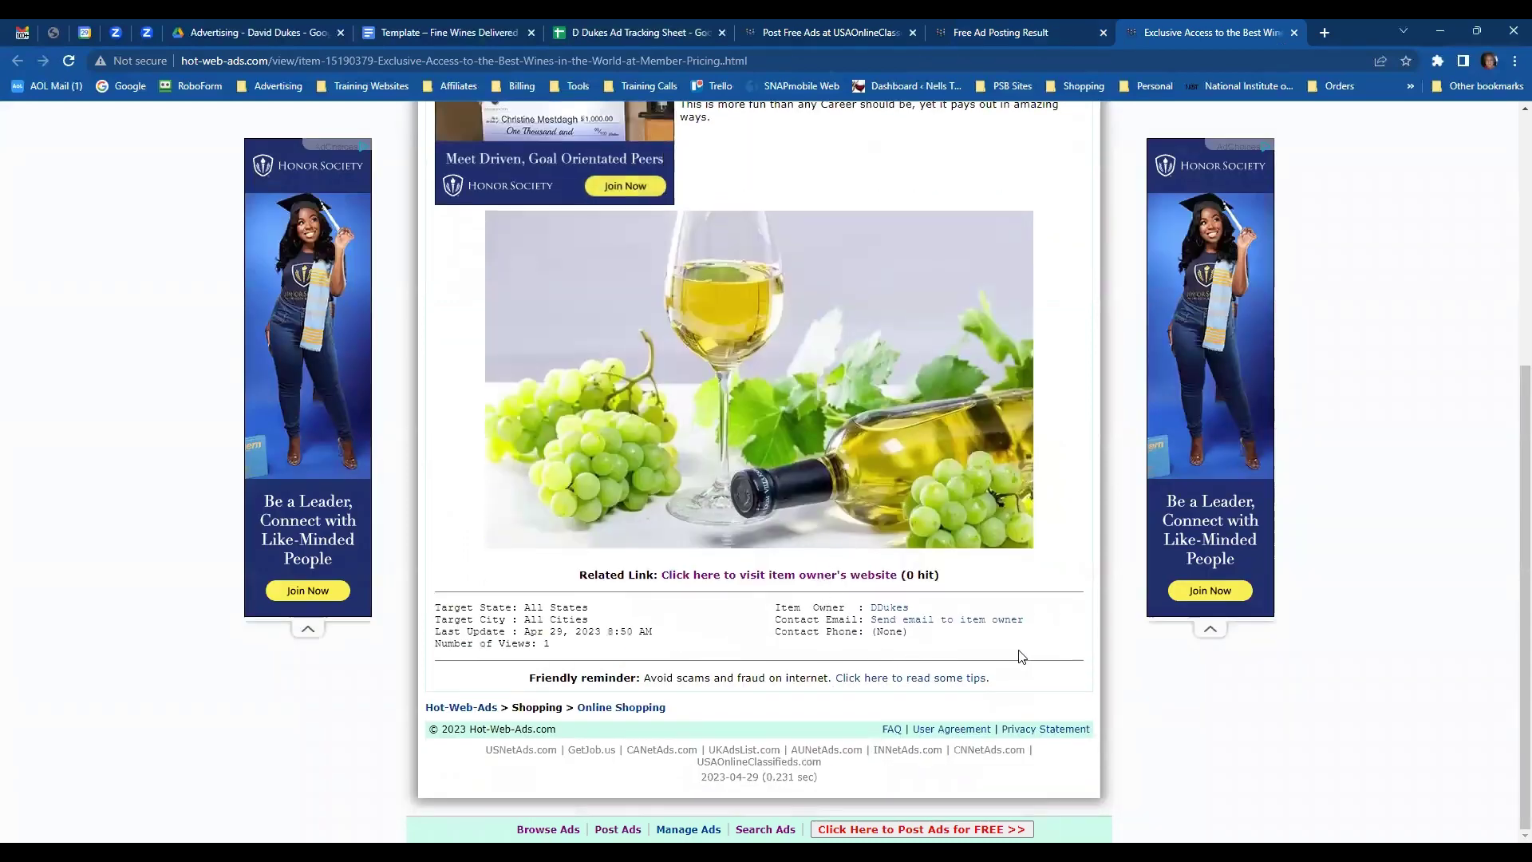
pyautogui.scroll(5, 933, 632)
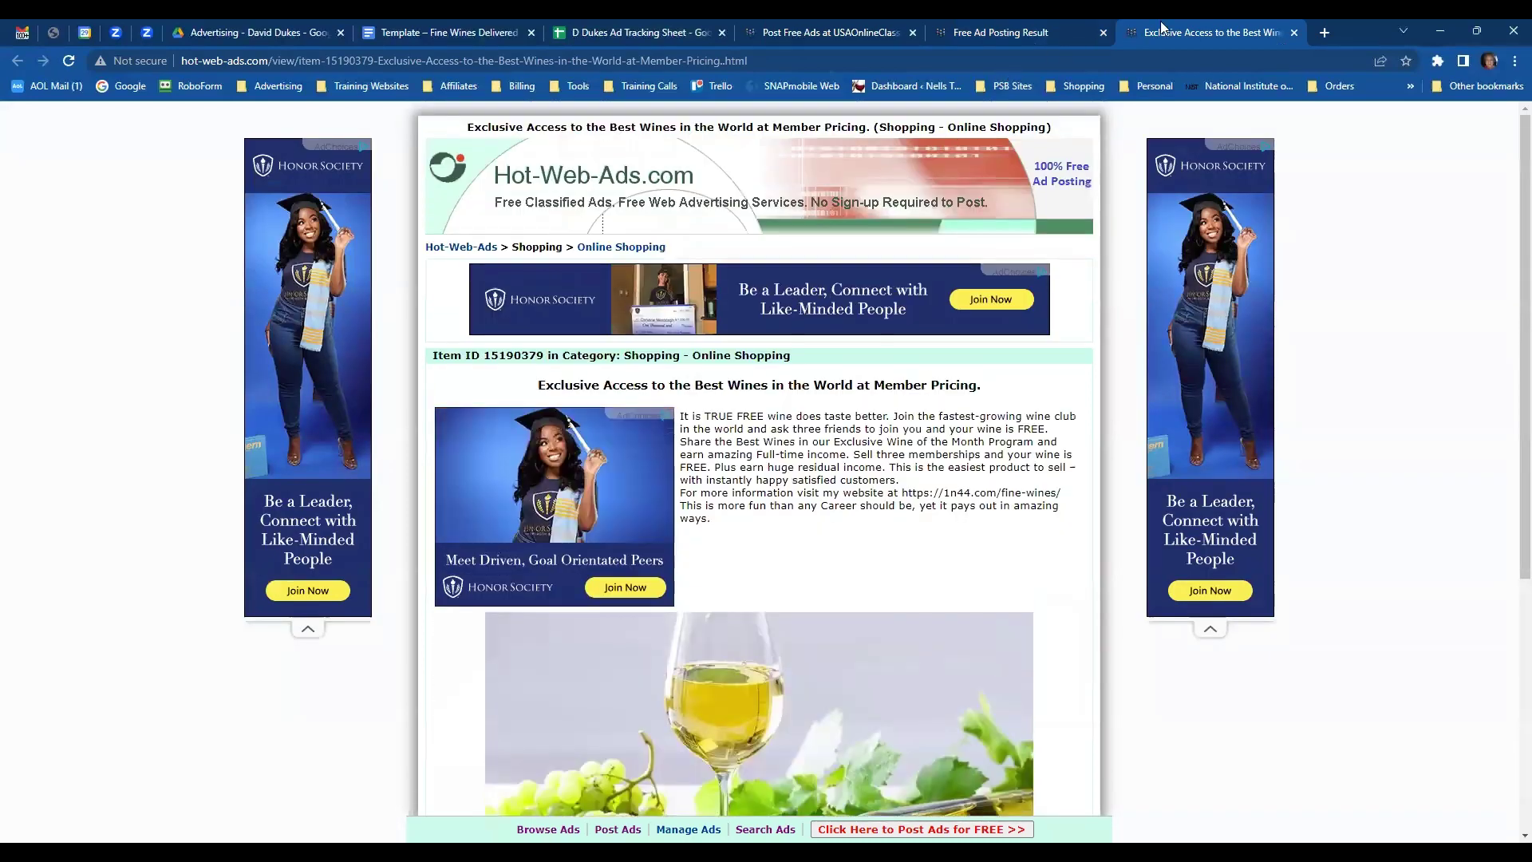
pyautogui.click(1293, 32)
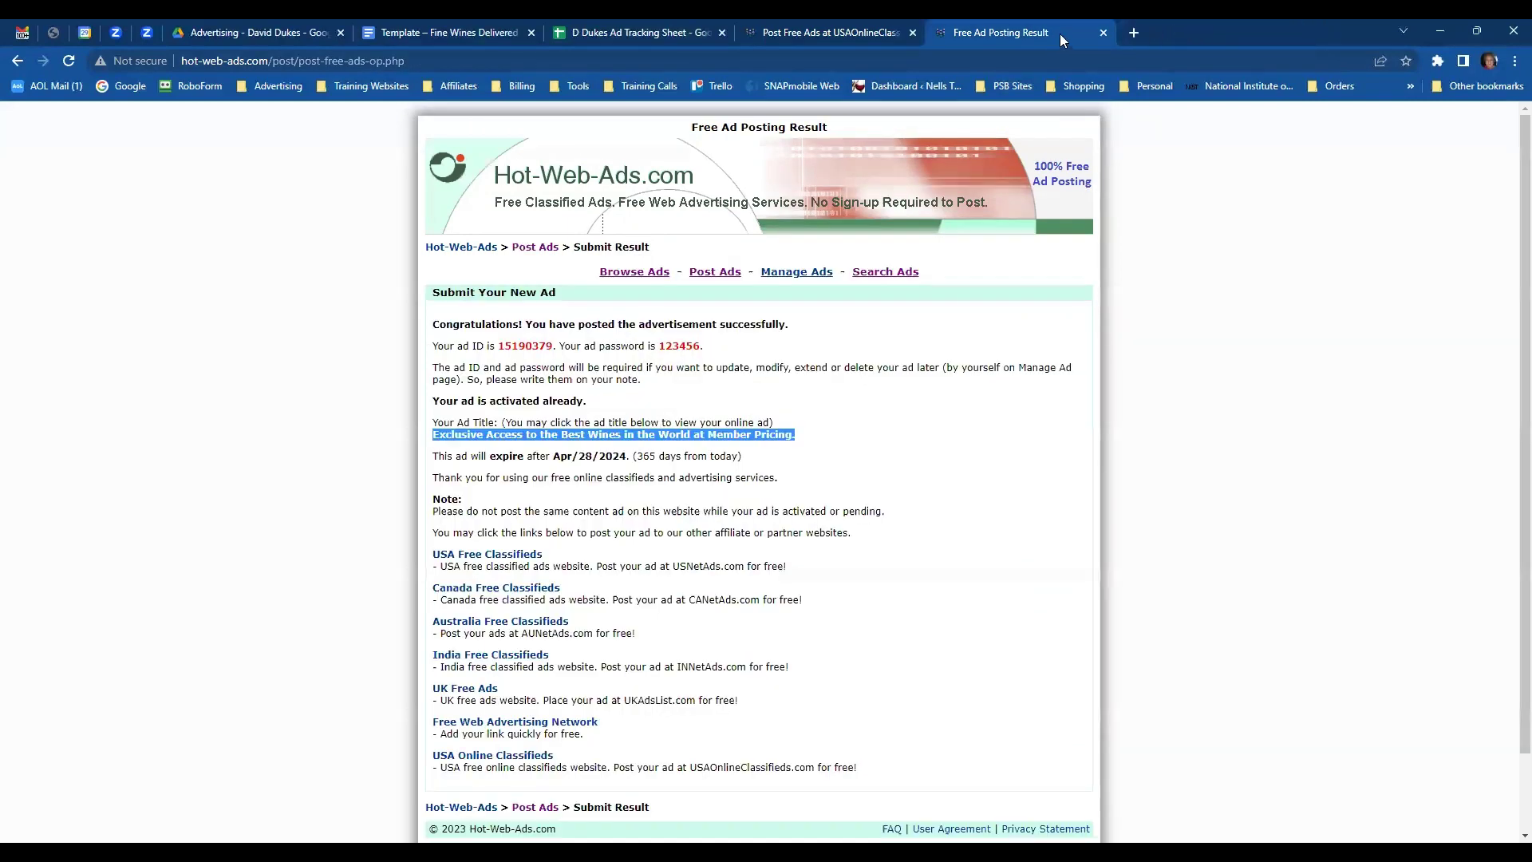
pyautogui.click(1103, 32)
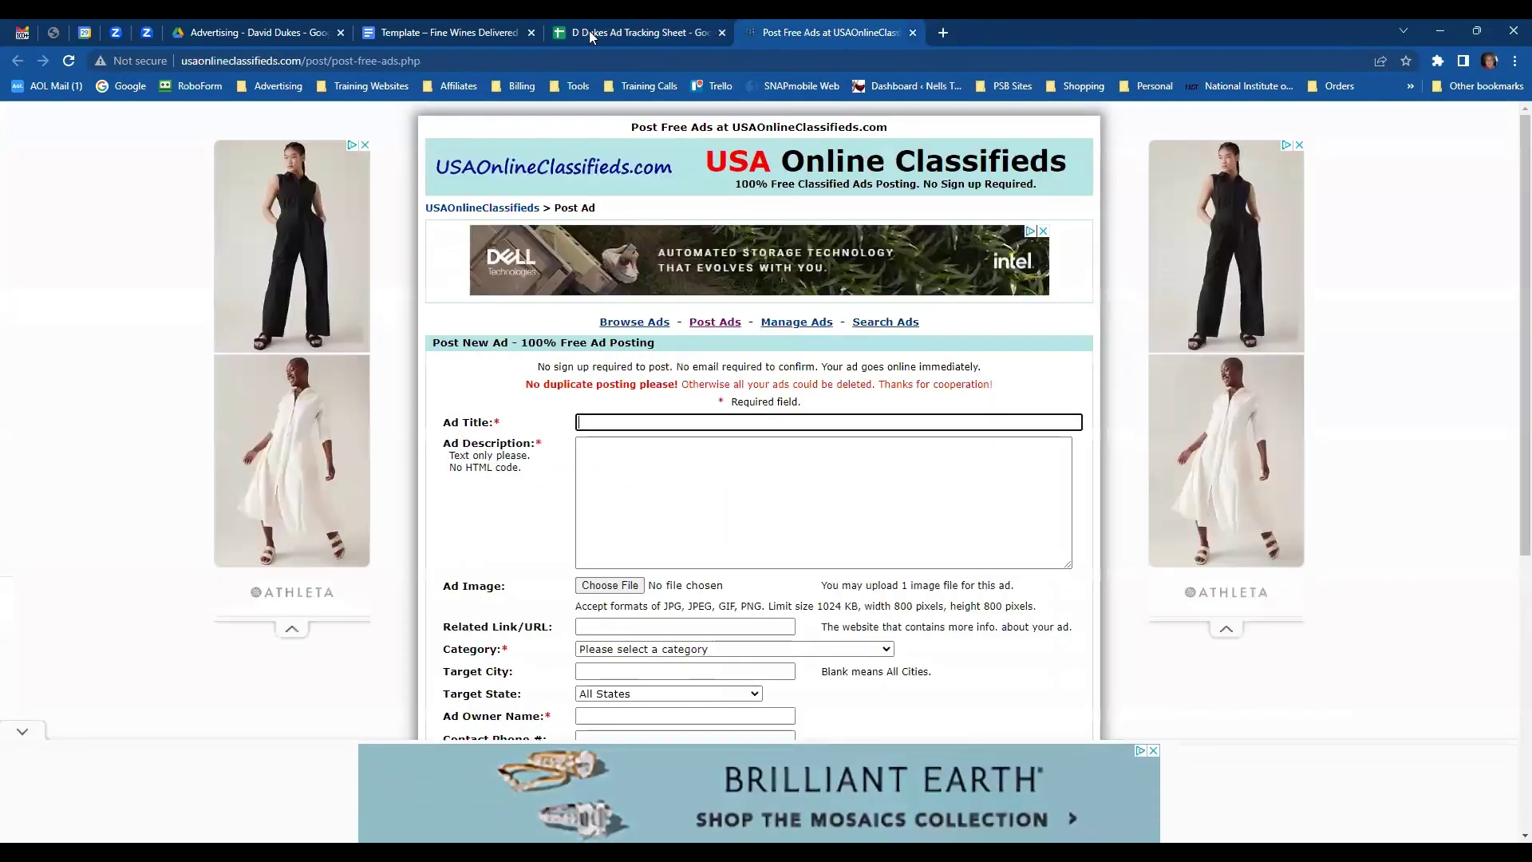
# - Set the ad title to 'Napa and Sonoma Valley Wines Delivered to Your Door' from the template doc
pyautogui.click(478, 32)
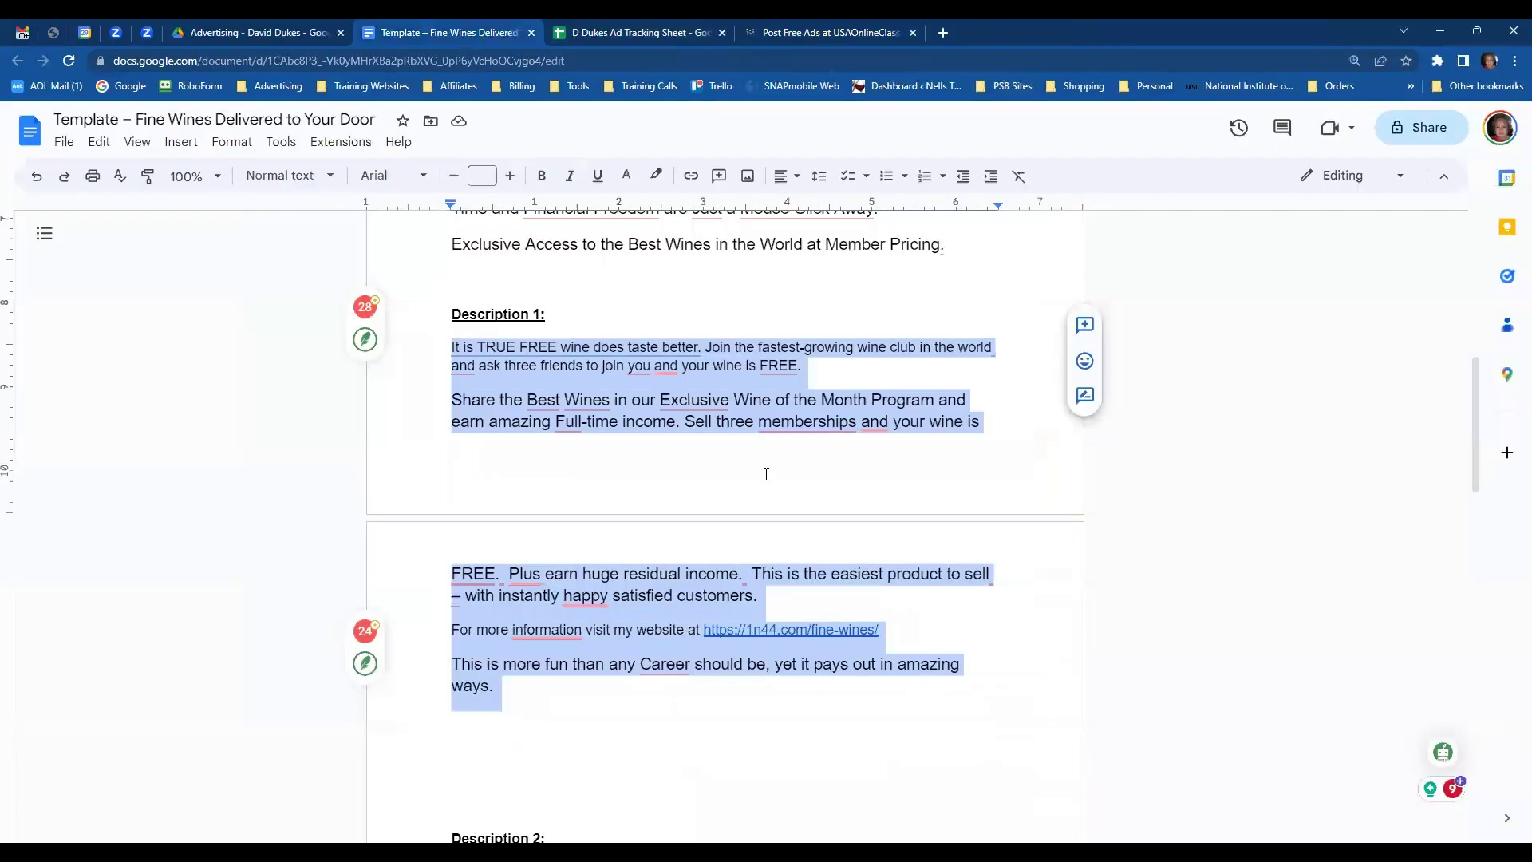
pyautogui.scroll(3, 759, 452)
pyautogui.moveTo(758, 449)
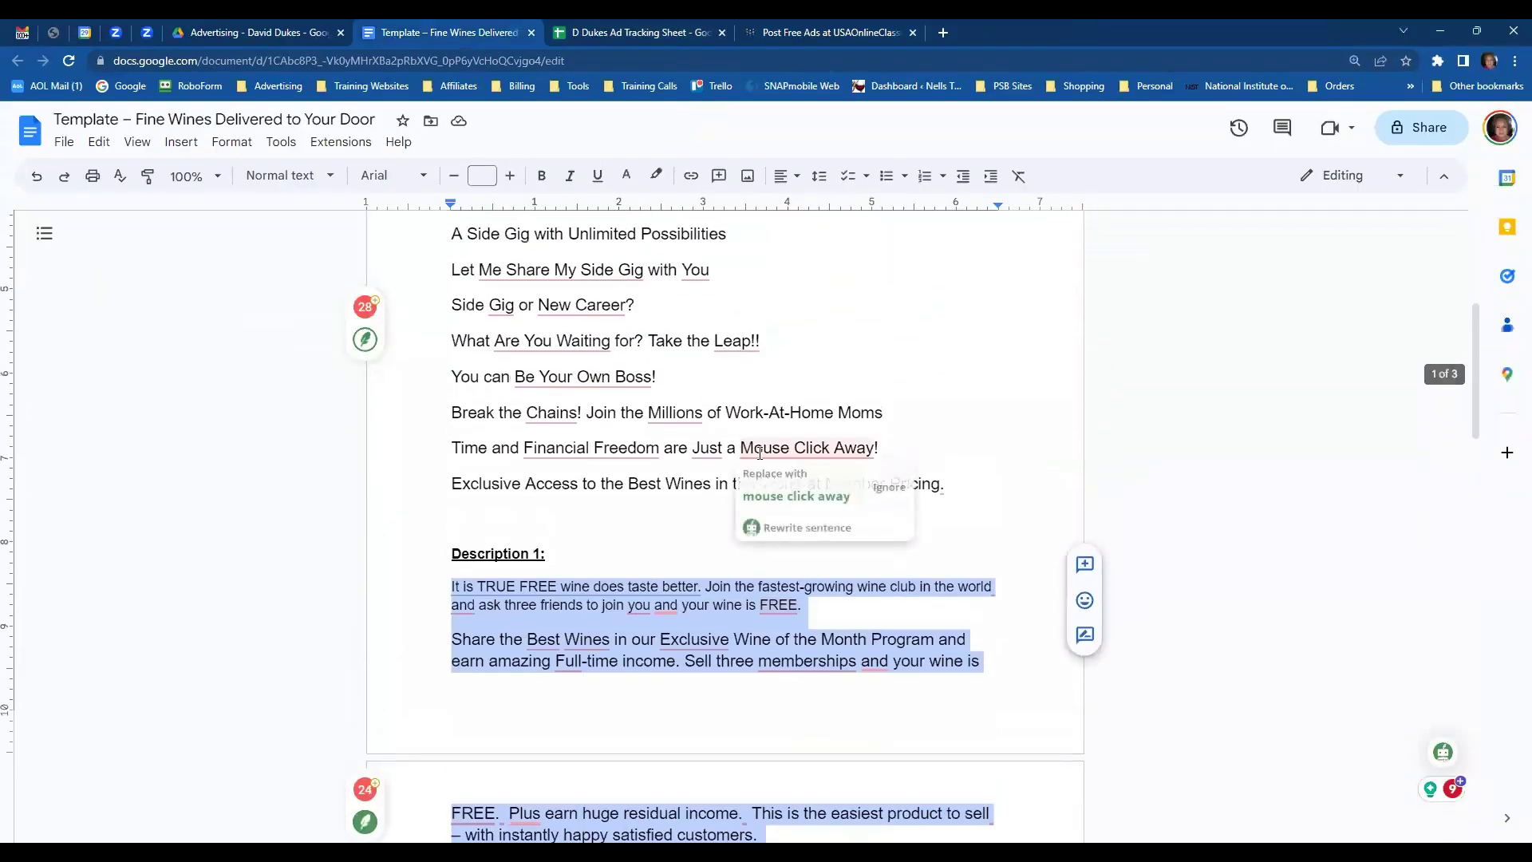
pyautogui.scroll(1, 758, 448)
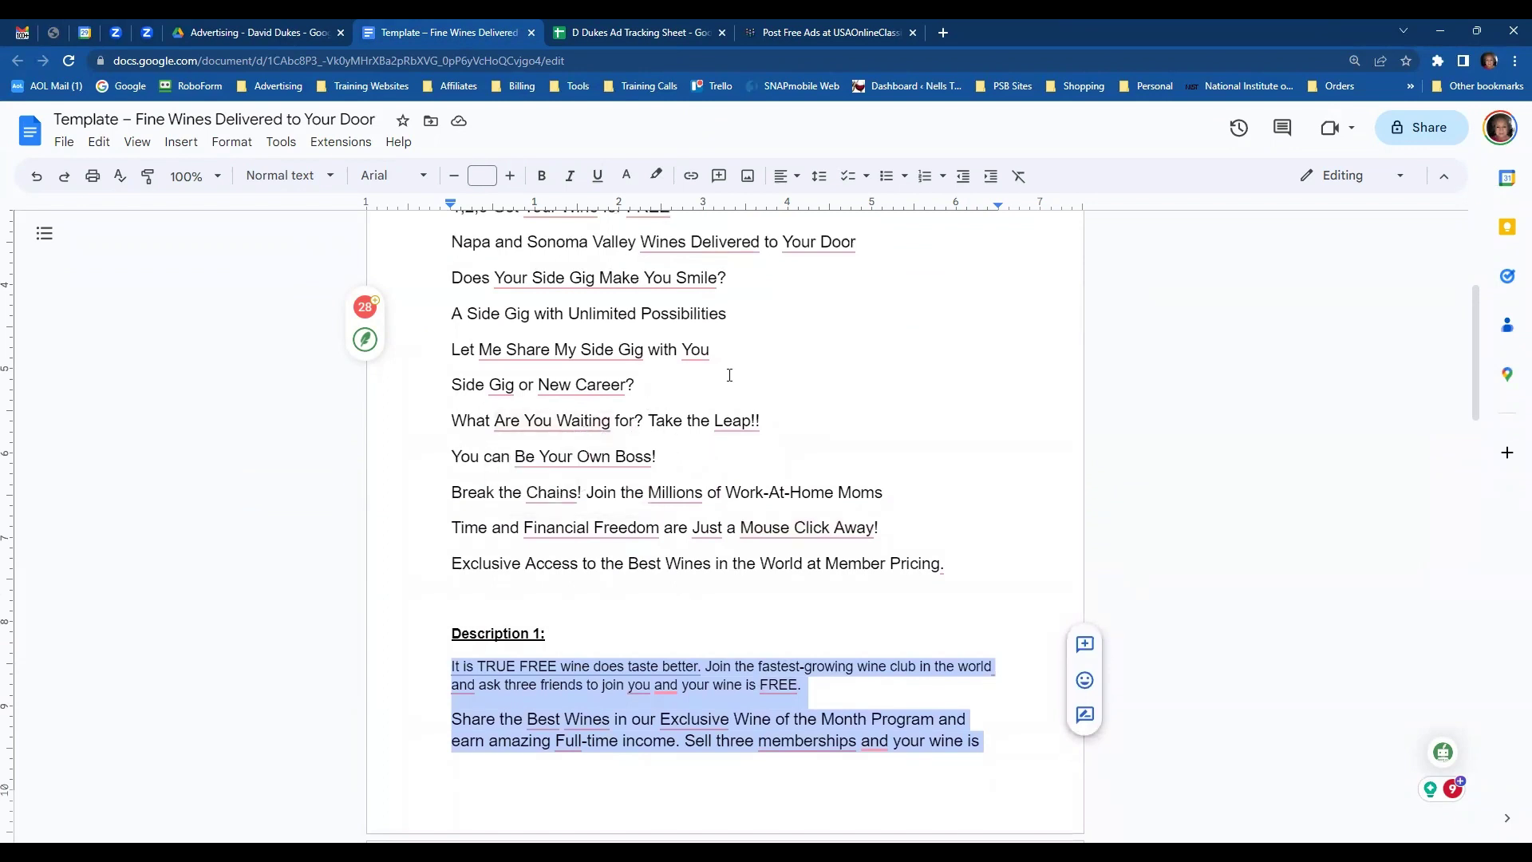
pyautogui.scroll(1, 730, 375)
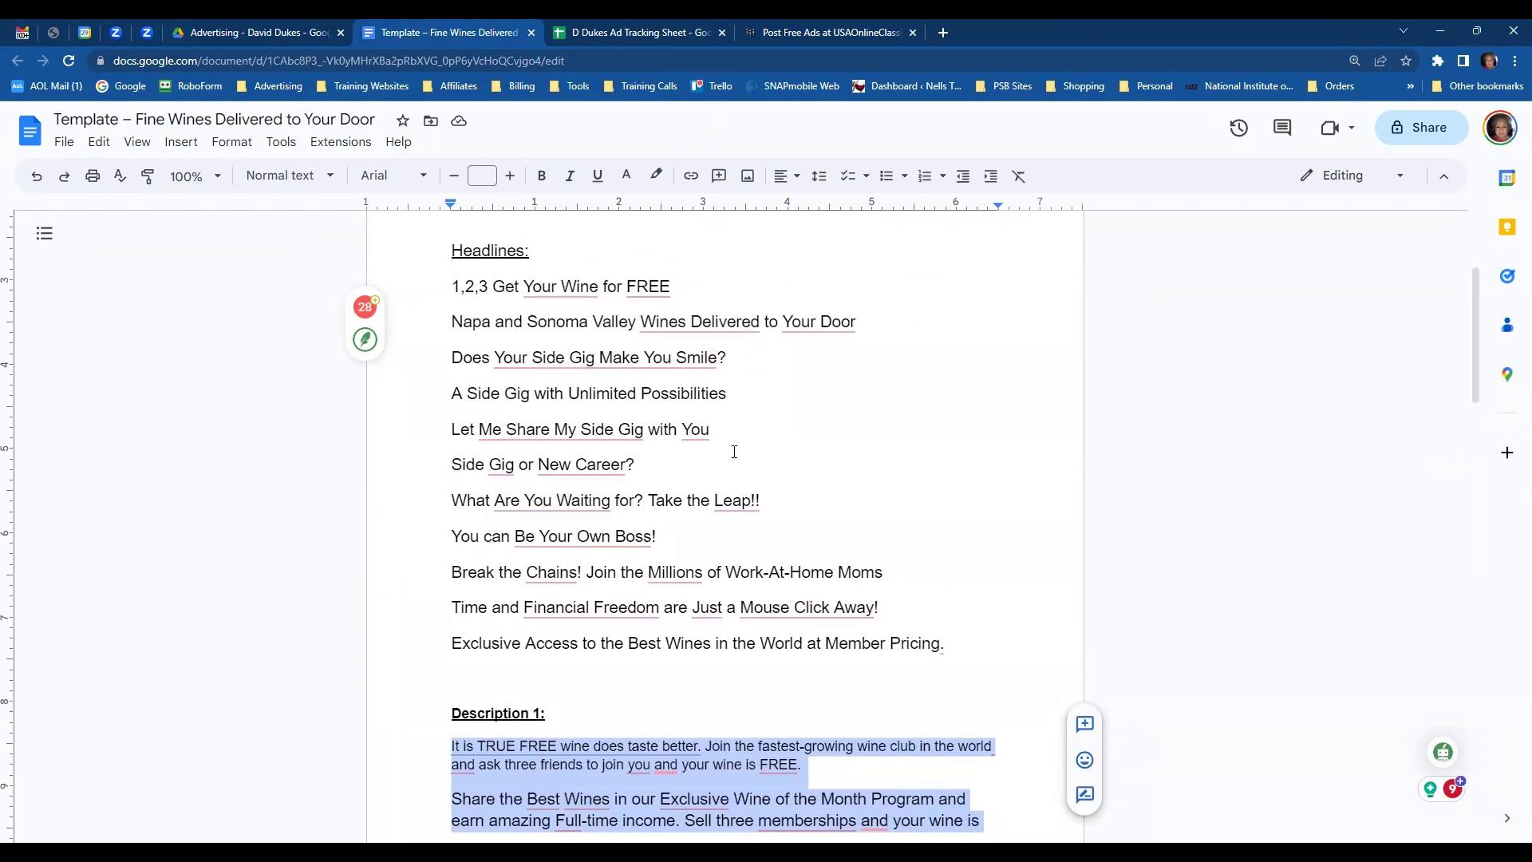
pyautogui.moveTo(449, 320); pyautogui.dragTo(860, 329)
pyautogui.hotkey('ctrl', 'c')
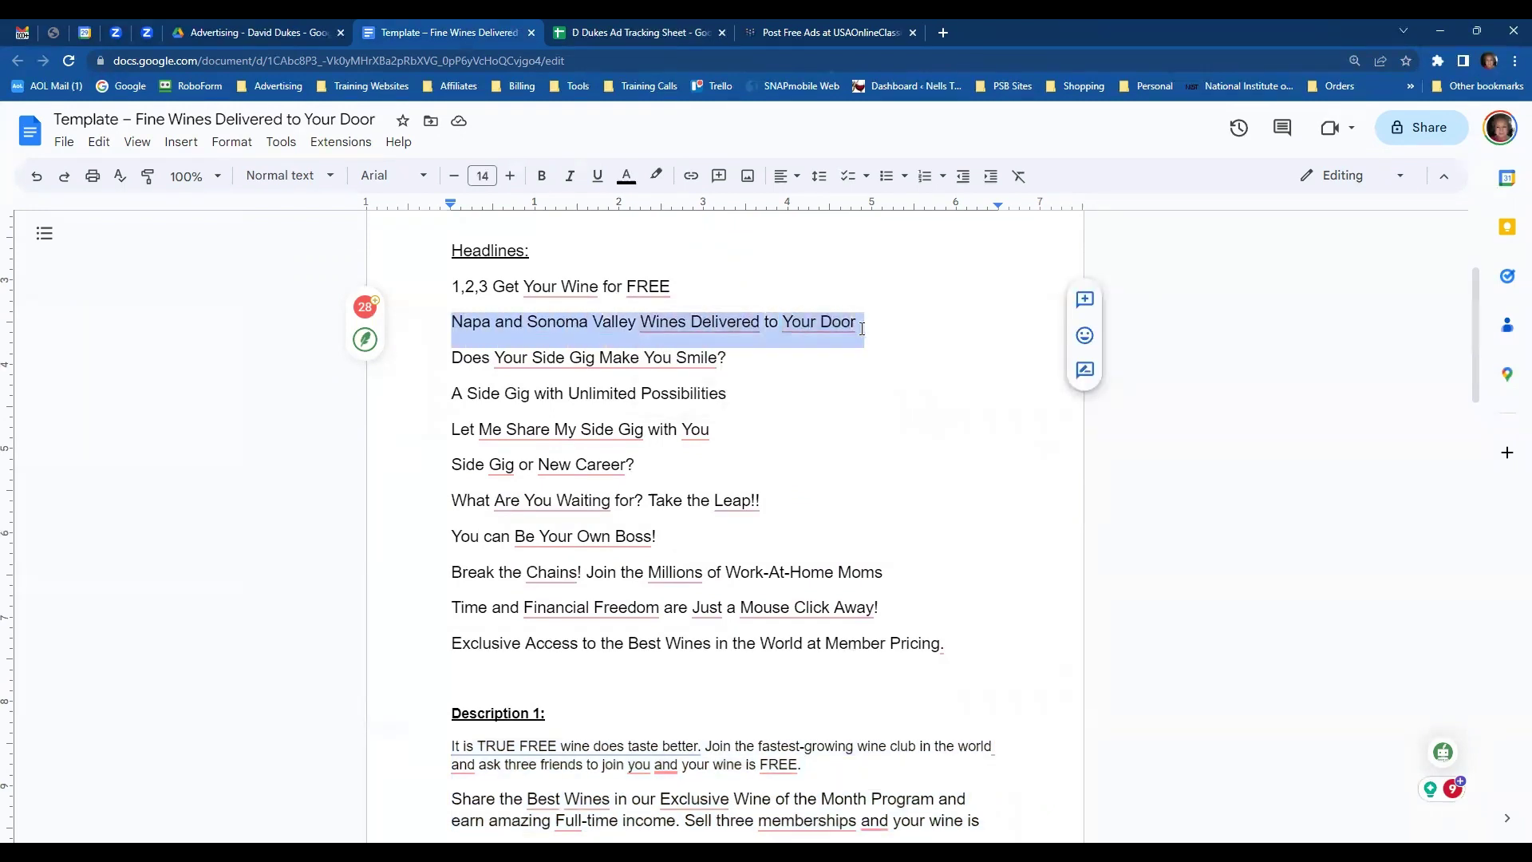
pyautogui.click(782, 37)
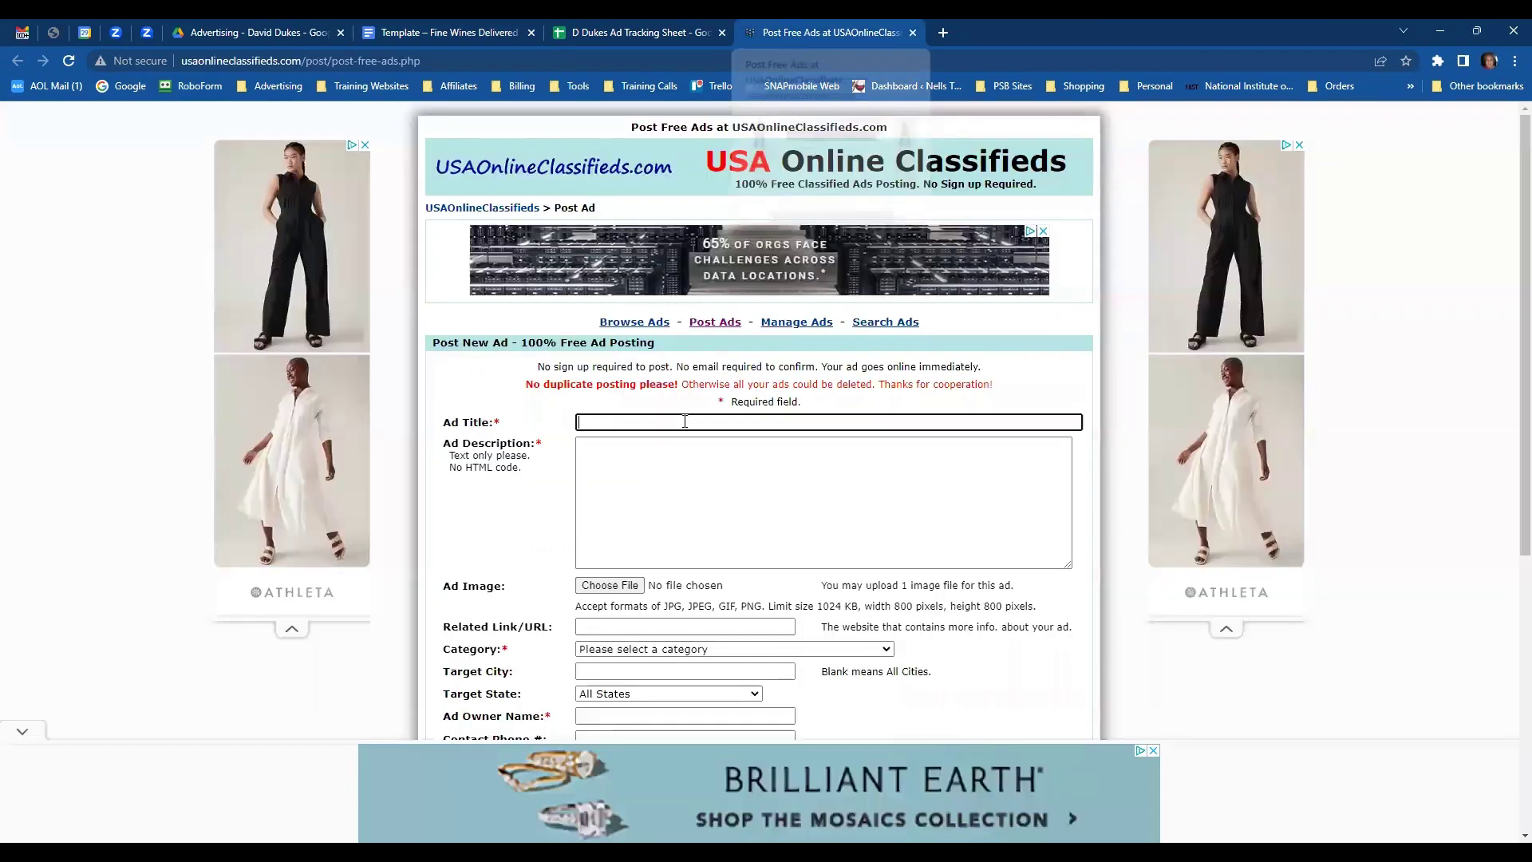
pyautogui.hotkey('ctrl', 'v')
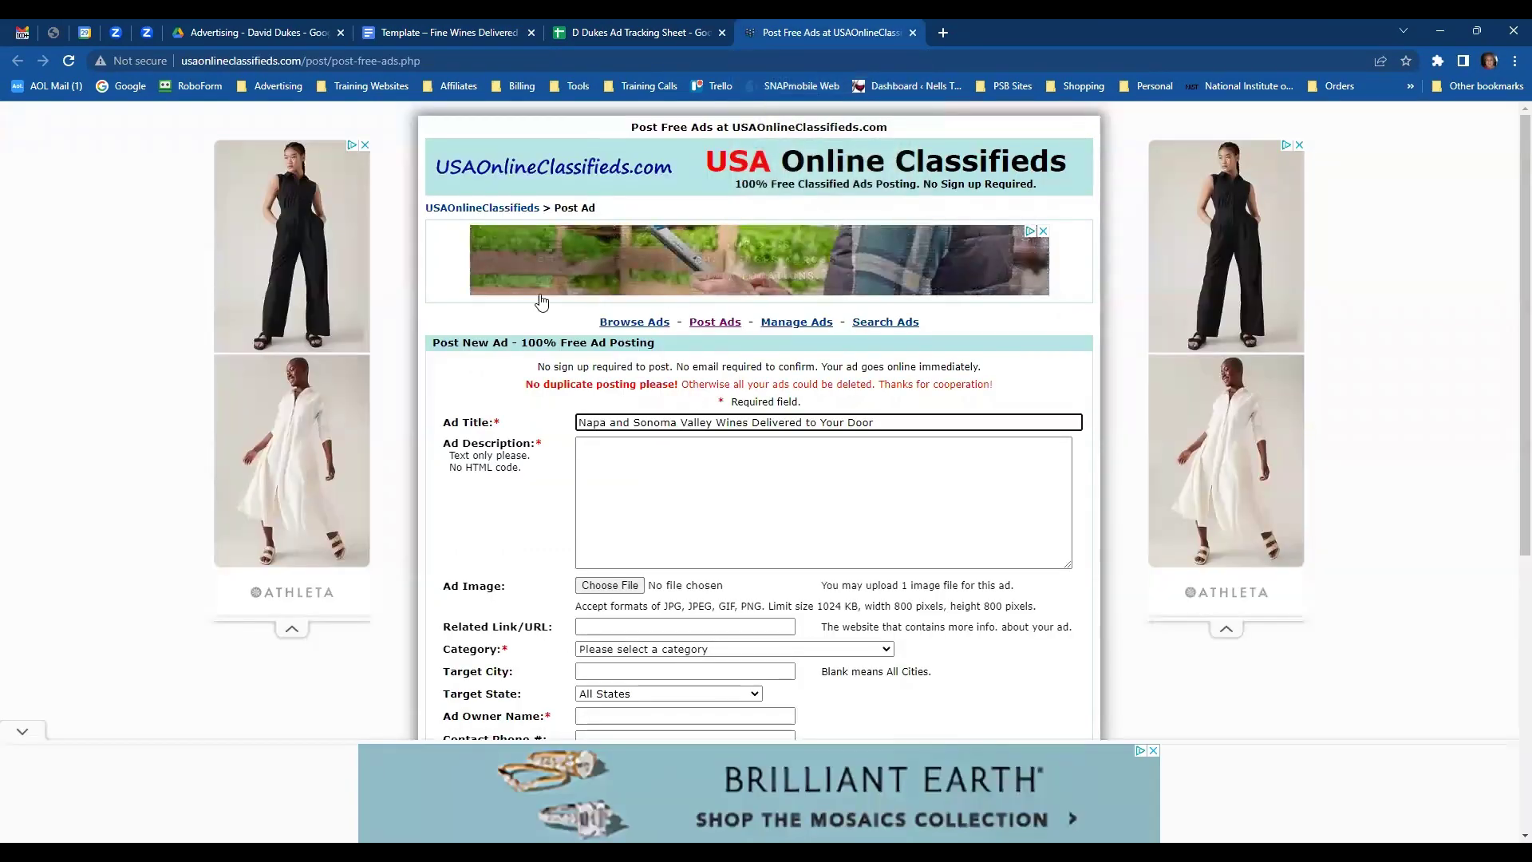
# - Paste the Description 1 copy from the template doc into the Ad Description field
pyautogui.click(469, 35)
pyautogui.scroll(-9, 678, 468)
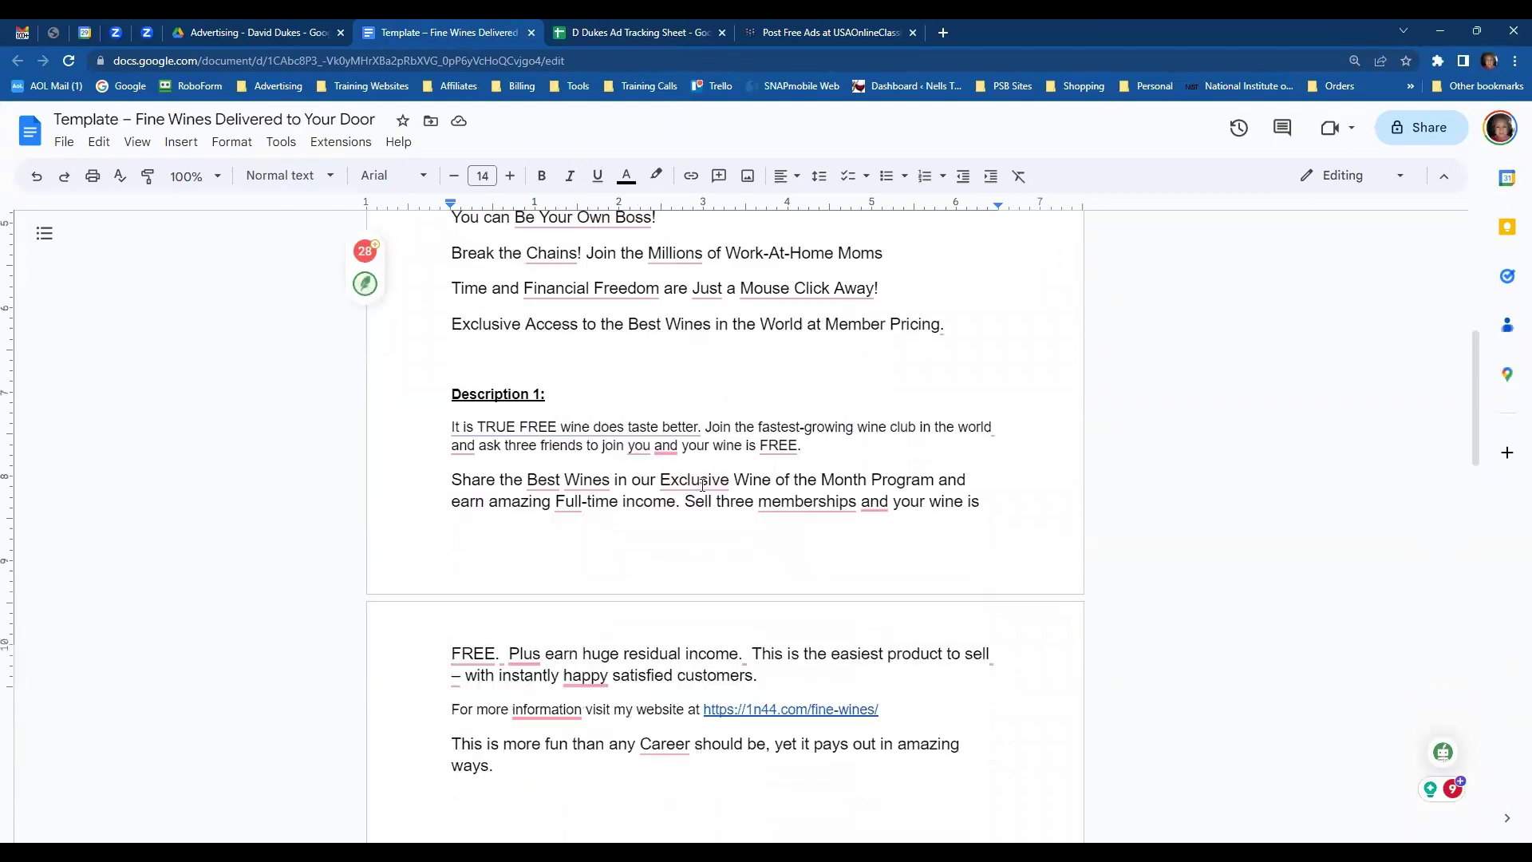
pyautogui.scroll(3, 678, 467)
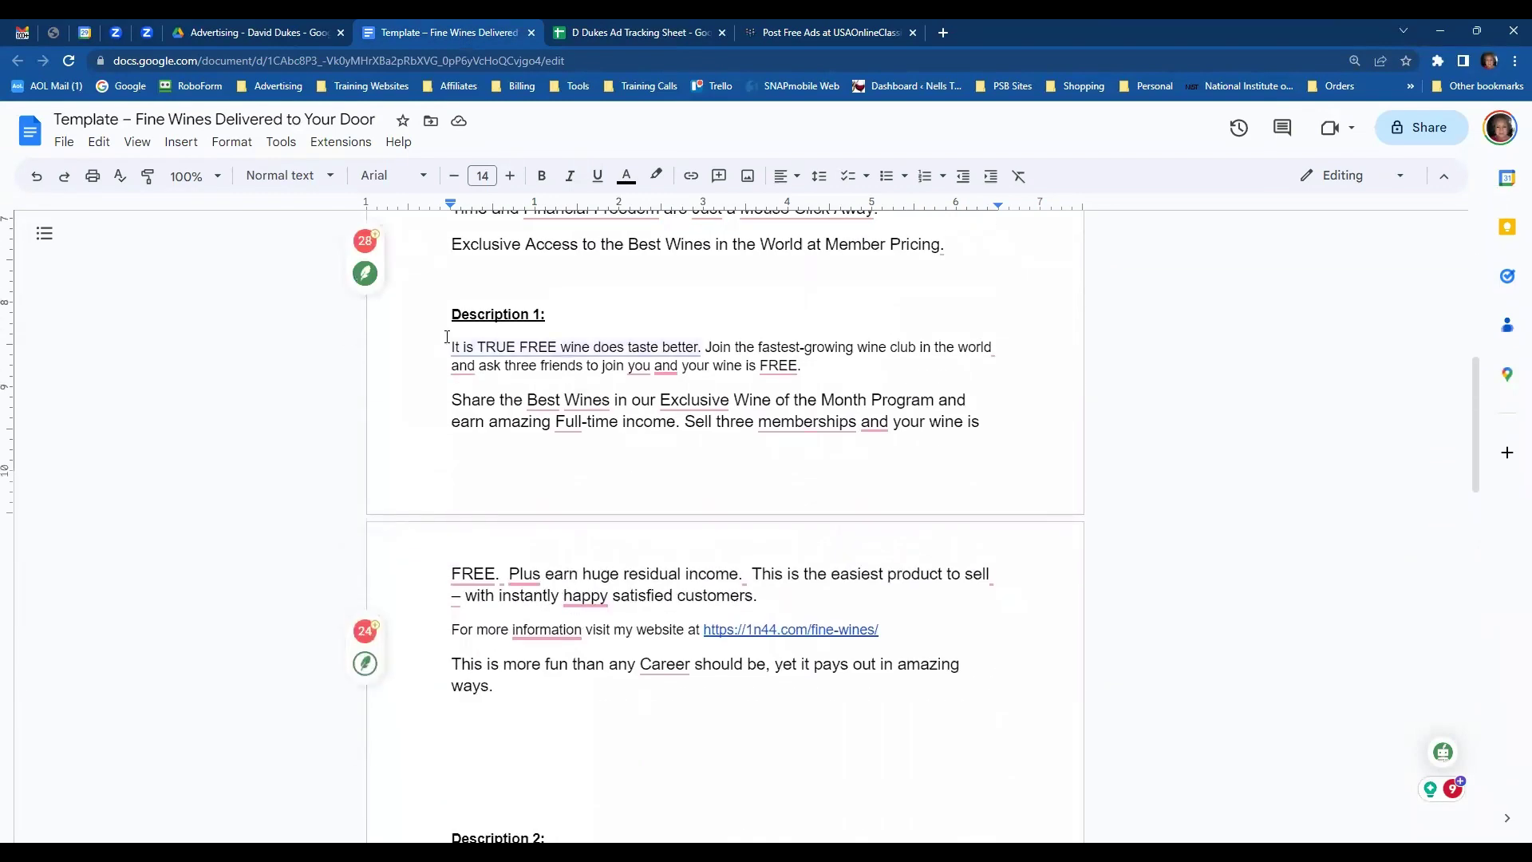
pyautogui.moveTo(446, 337); pyautogui.dragTo(620, 573)
pyautogui.click(565, 421)
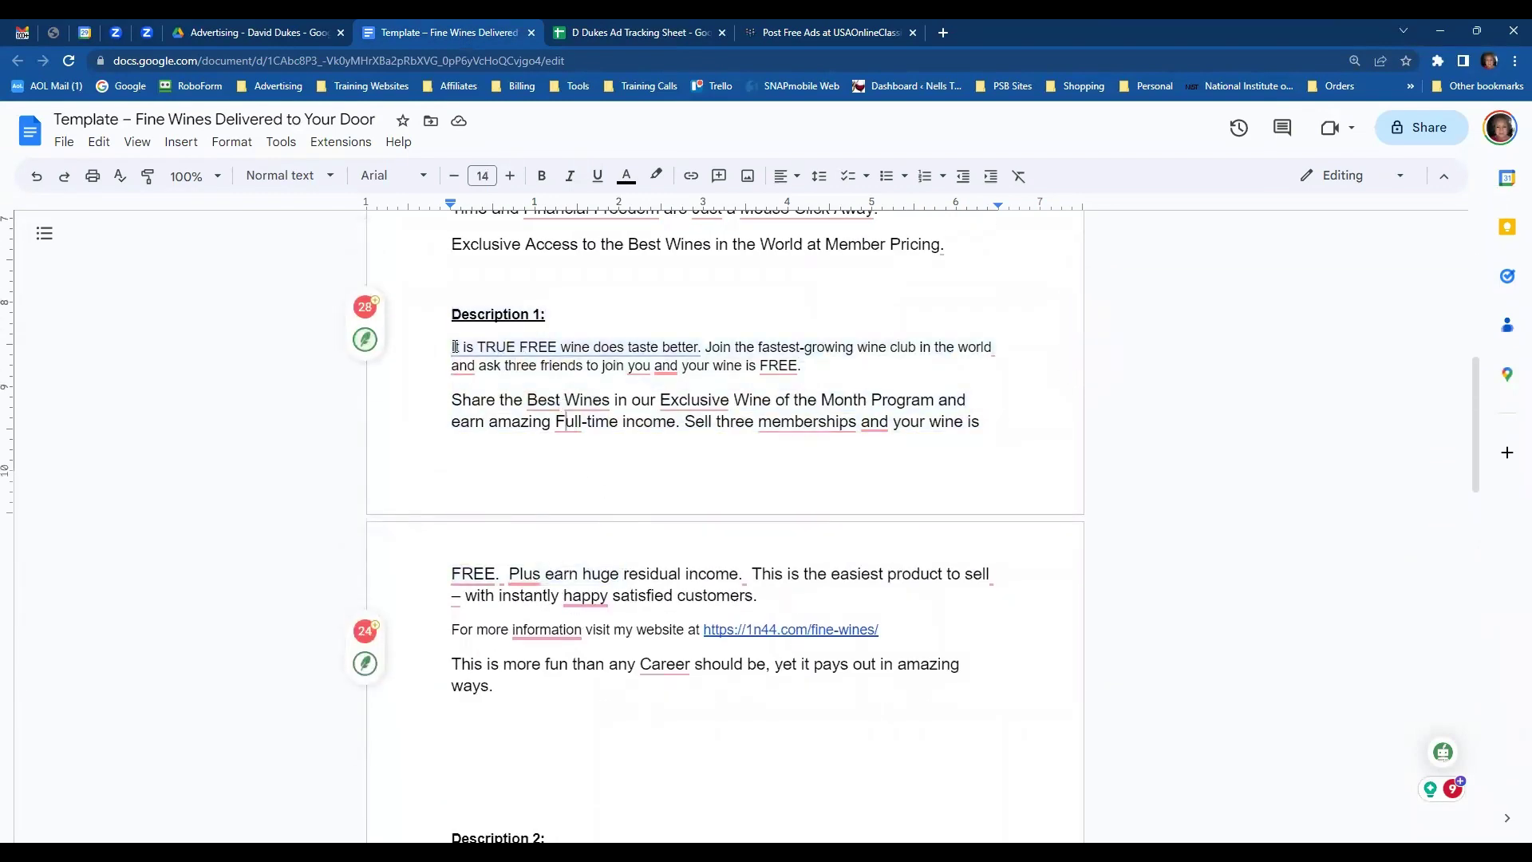
pyautogui.moveTo(455, 346); pyautogui.dragTo(551, 683)
pyautogui.hotkey('ctrl', 'c')
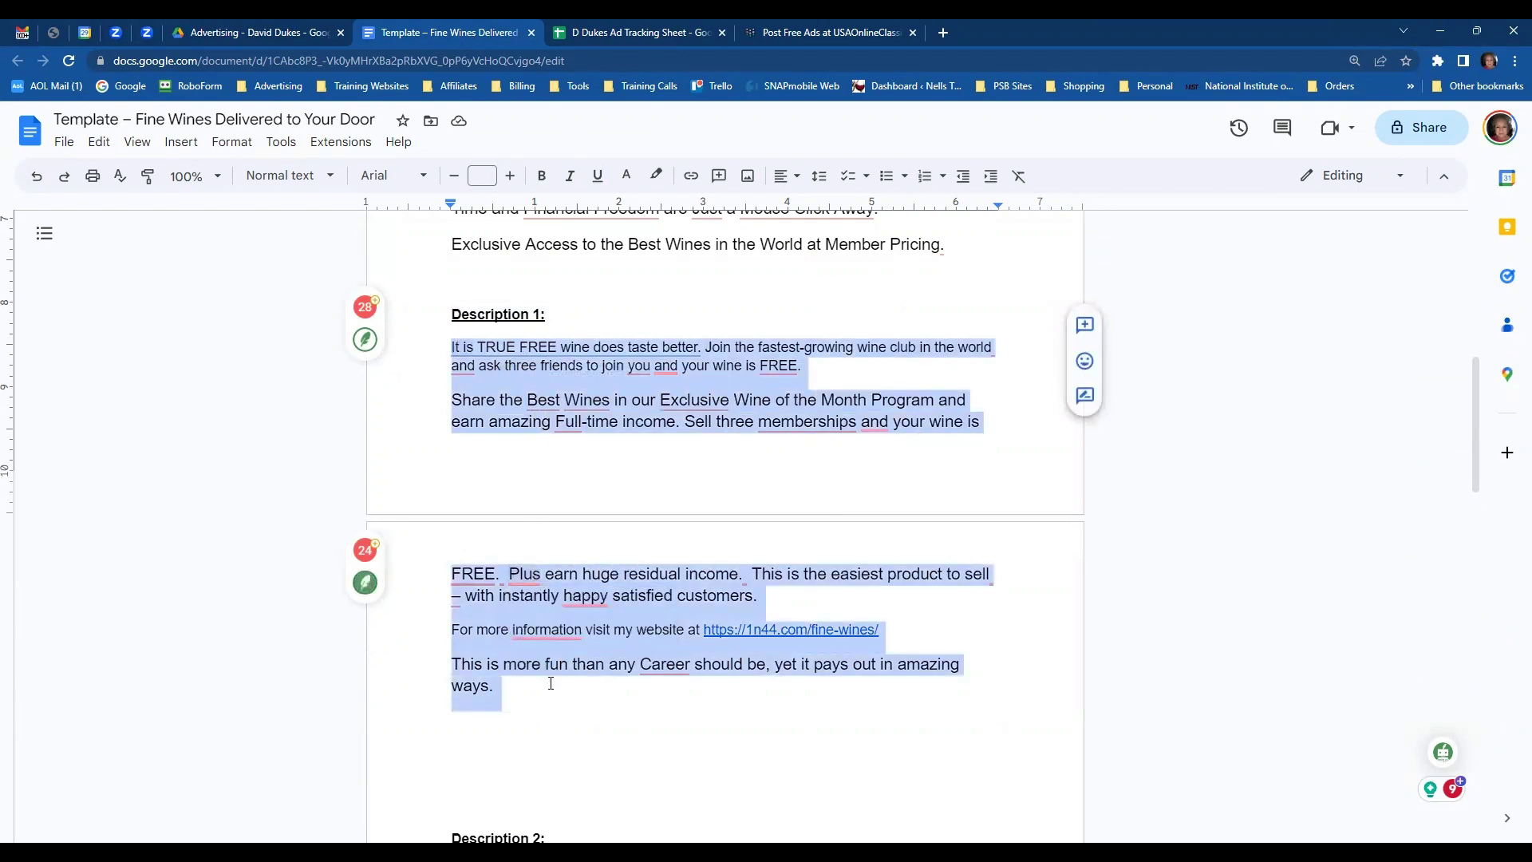
pyautogui.click(834, 33)
pyautogui.click(682, 473)
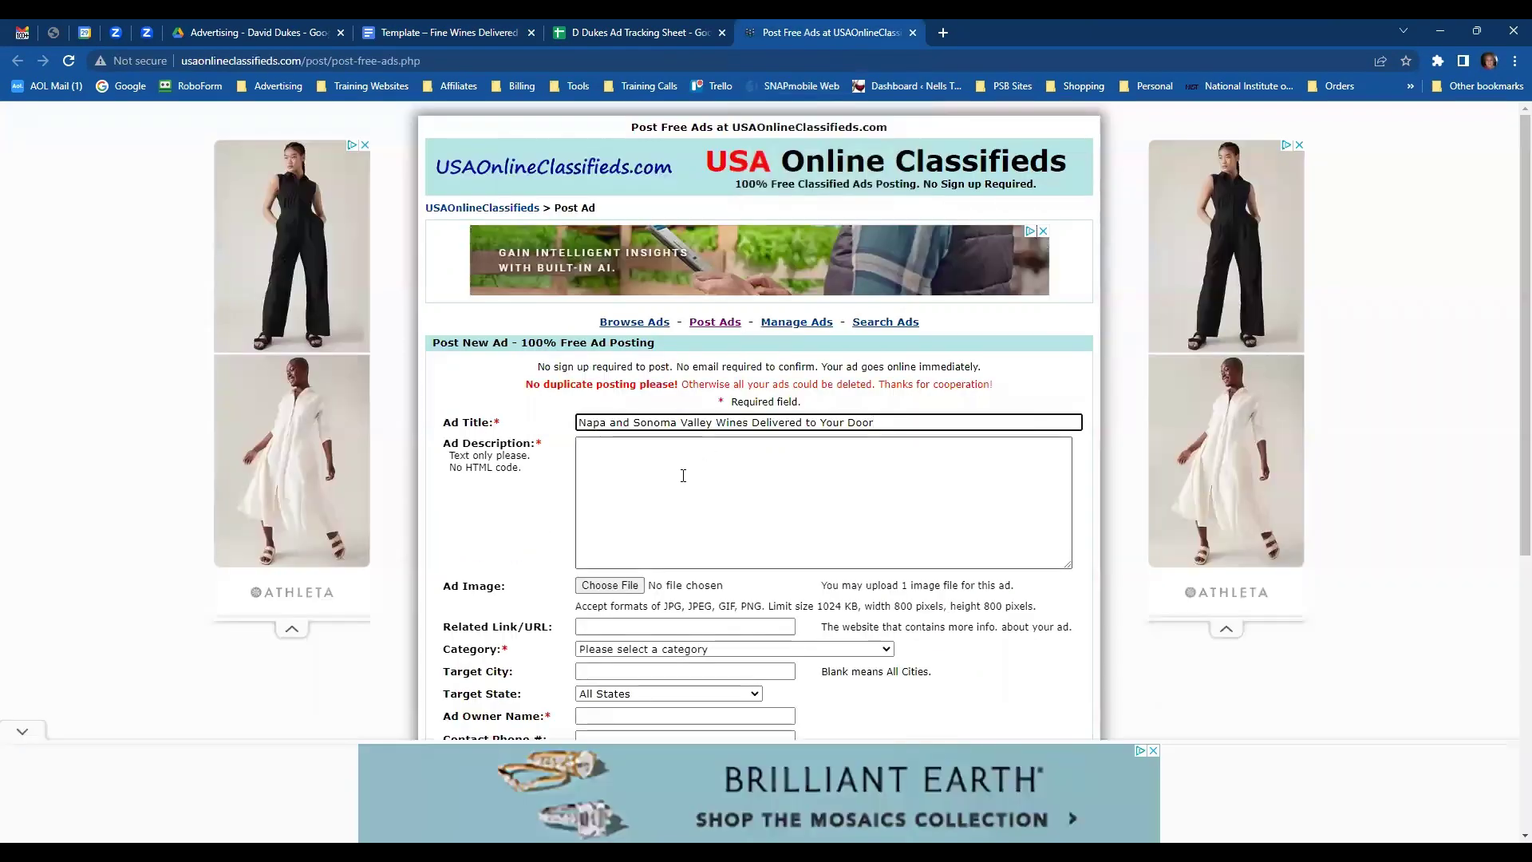
pyautogui.hotkey('ctrl', 'v')
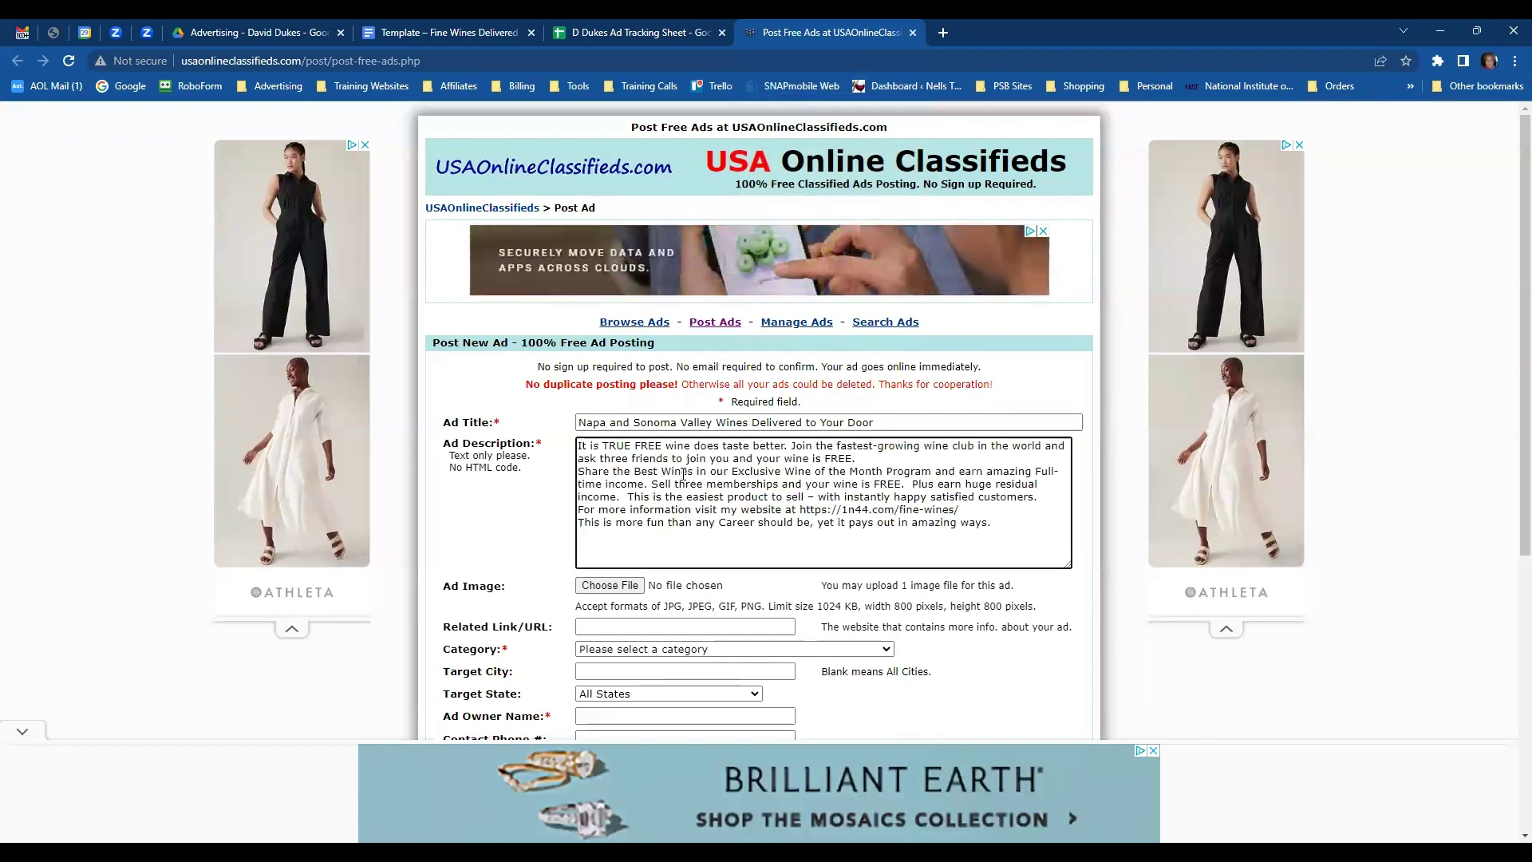
# - Use the fine-wines website address from the description as the Related Link/URL
pyautogui.moveTo(799, 509); pyautogui.dragTo(965, 510)
pyautogui.hotkey('ctrl', 'c')
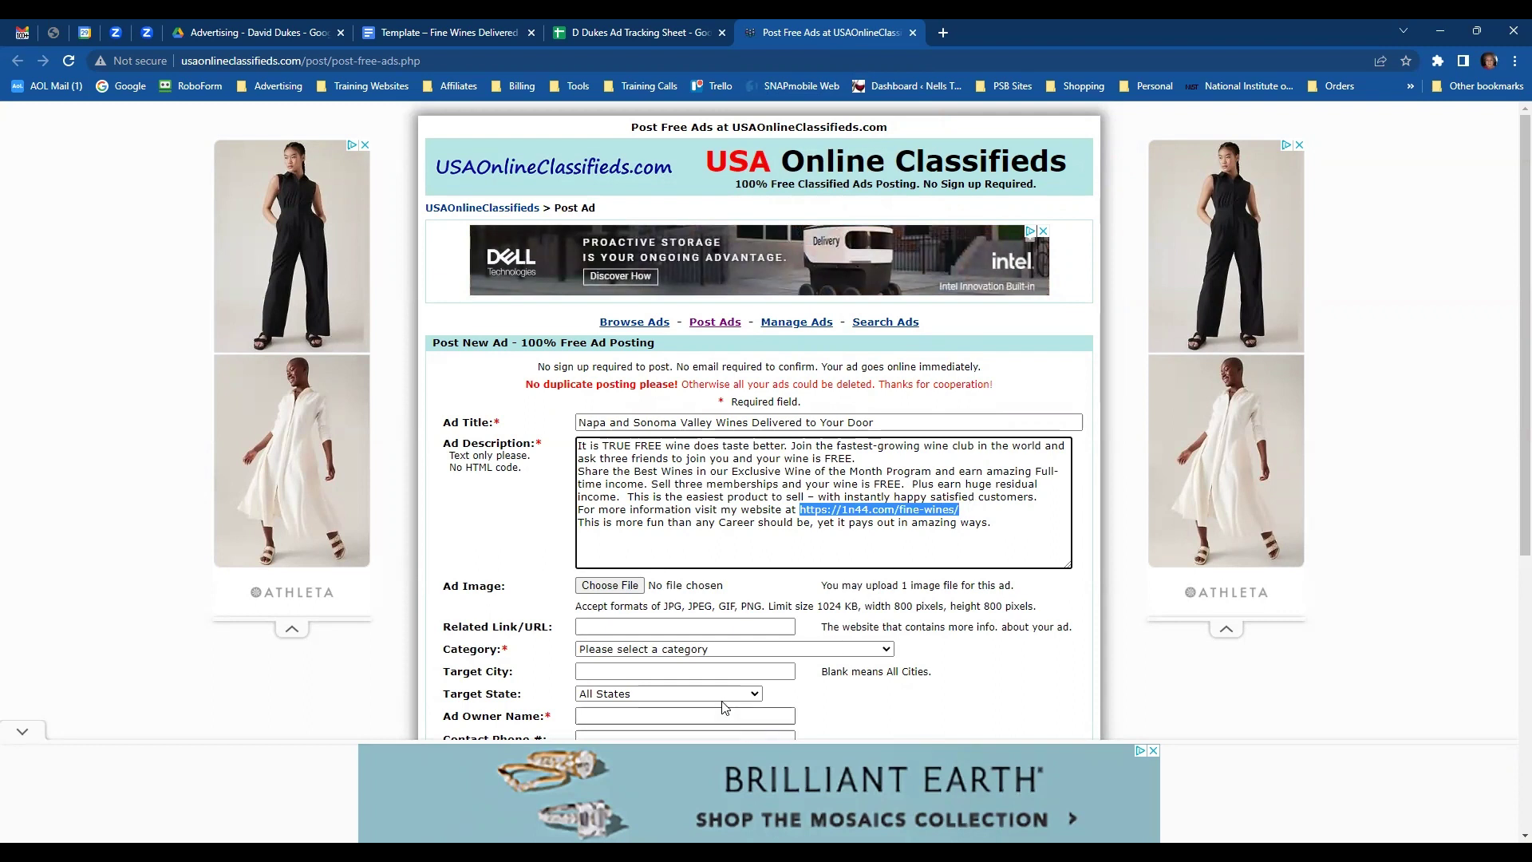
pyautogui.click(606, 624)
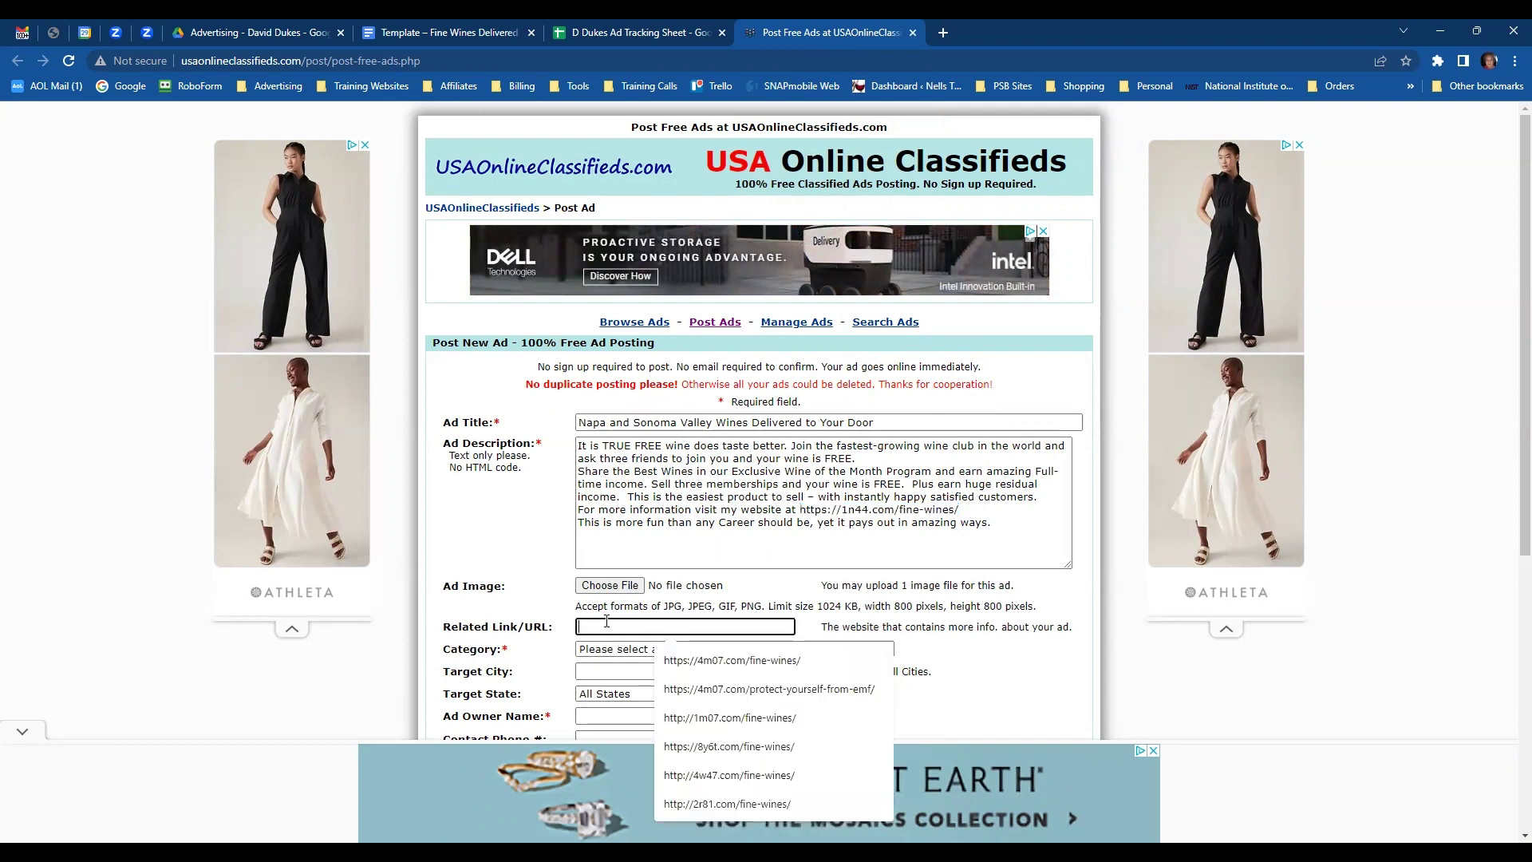
pyautogui.hotkey('ctrl', 'v')
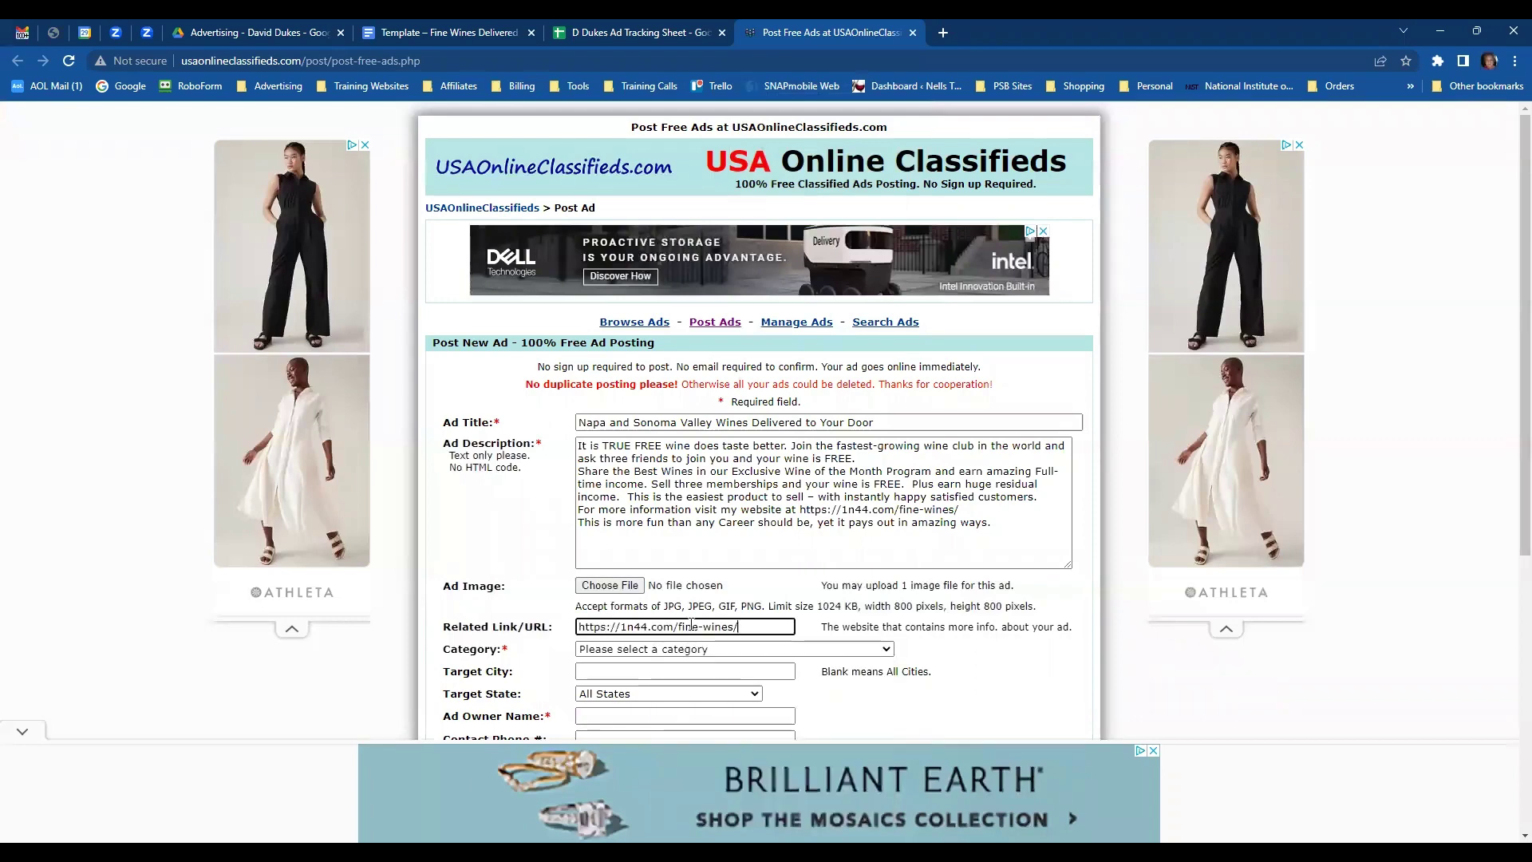
pyautogui.click(609, 589)
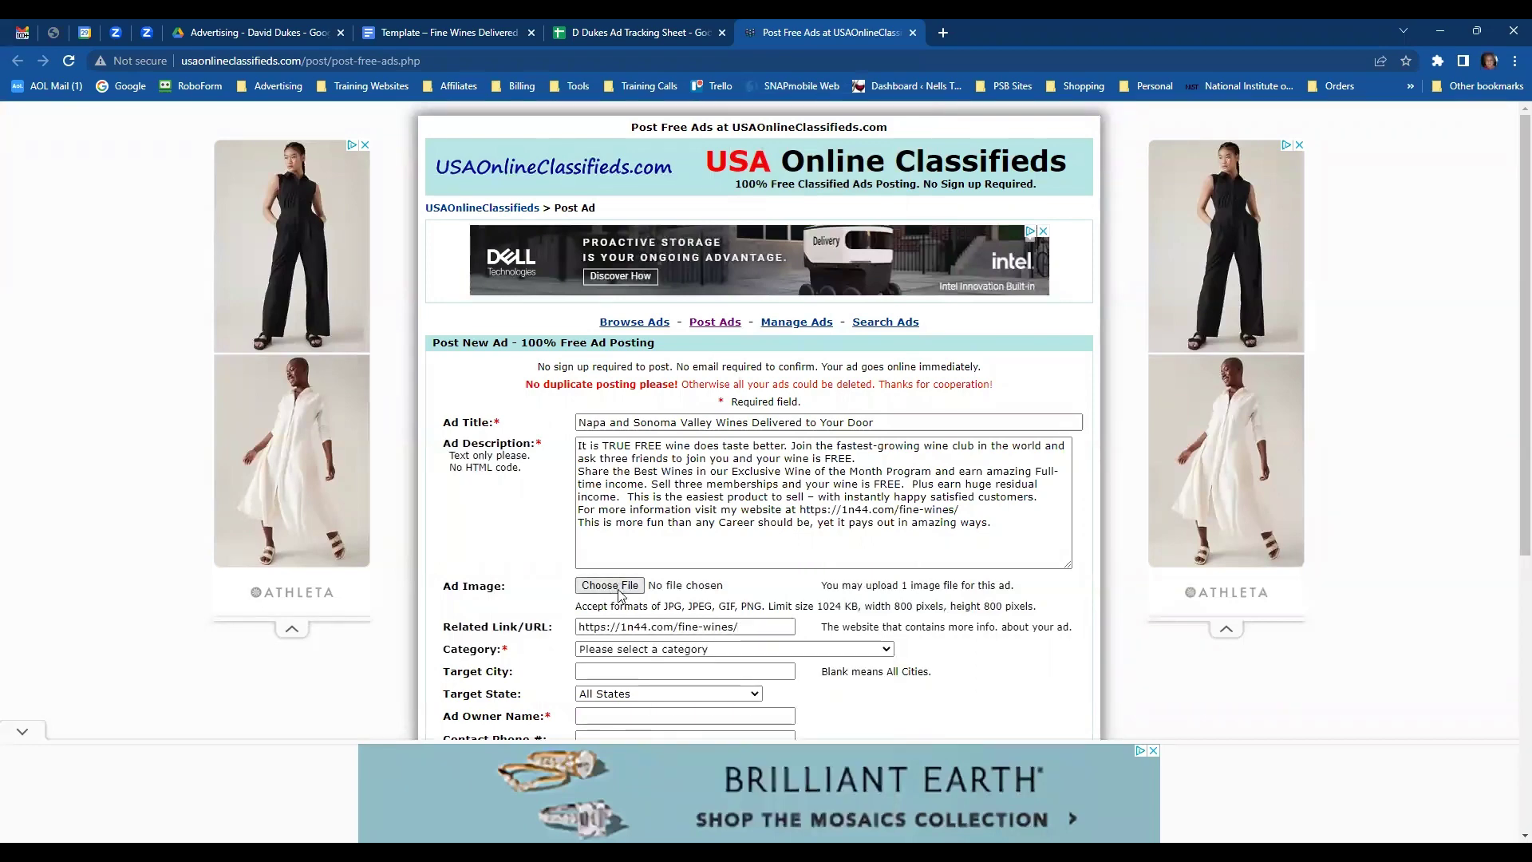
# - Select White wine grapes.jpg in the Open dialog and attach it as the ad image
pyautogui.scroll(-10, 567, 296)
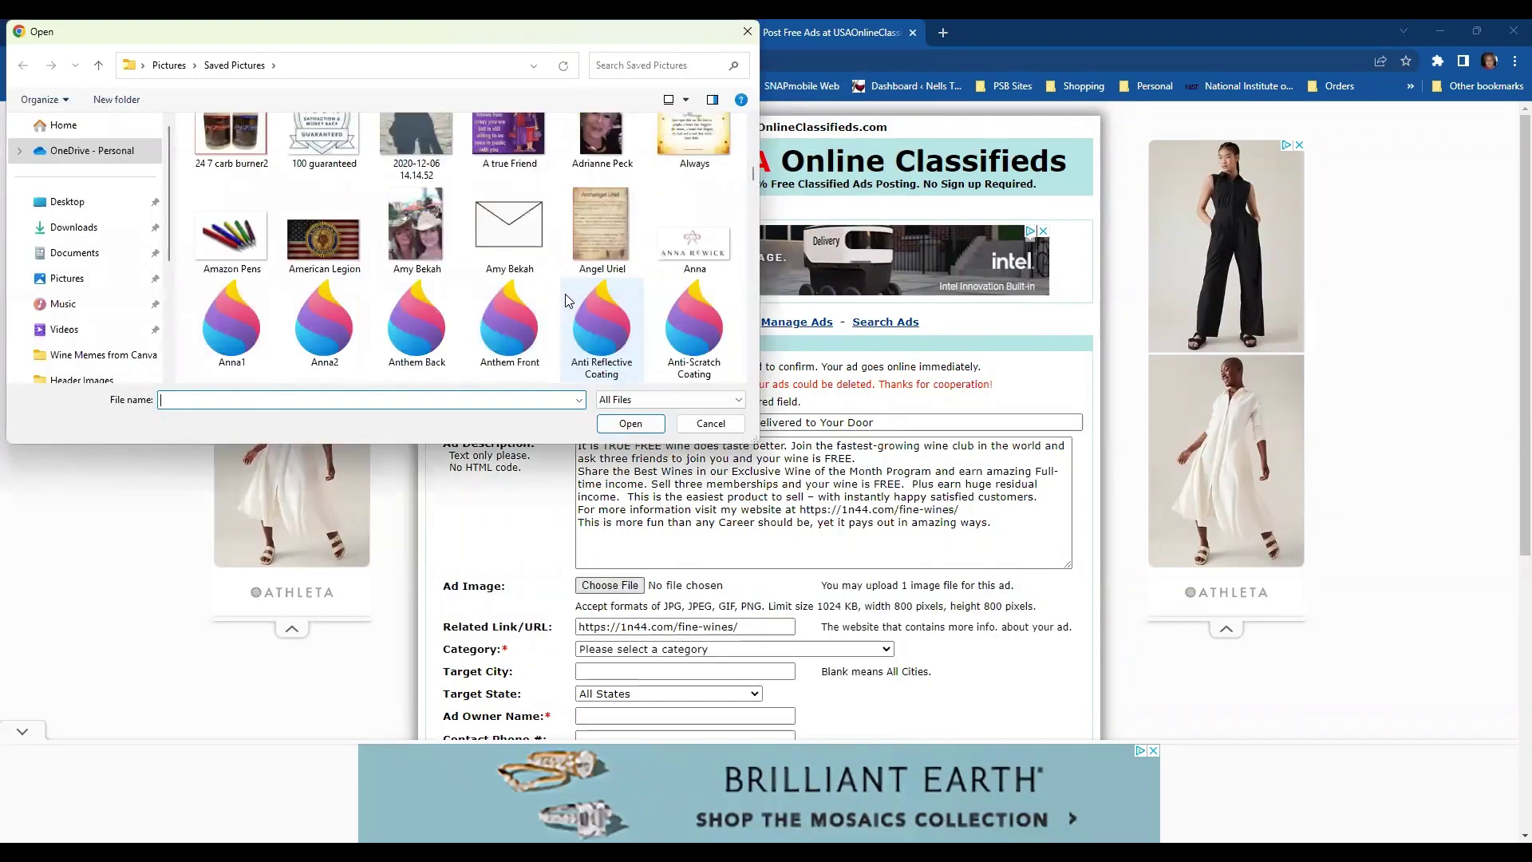
pyautogui.scroll(-10, 567, 300)
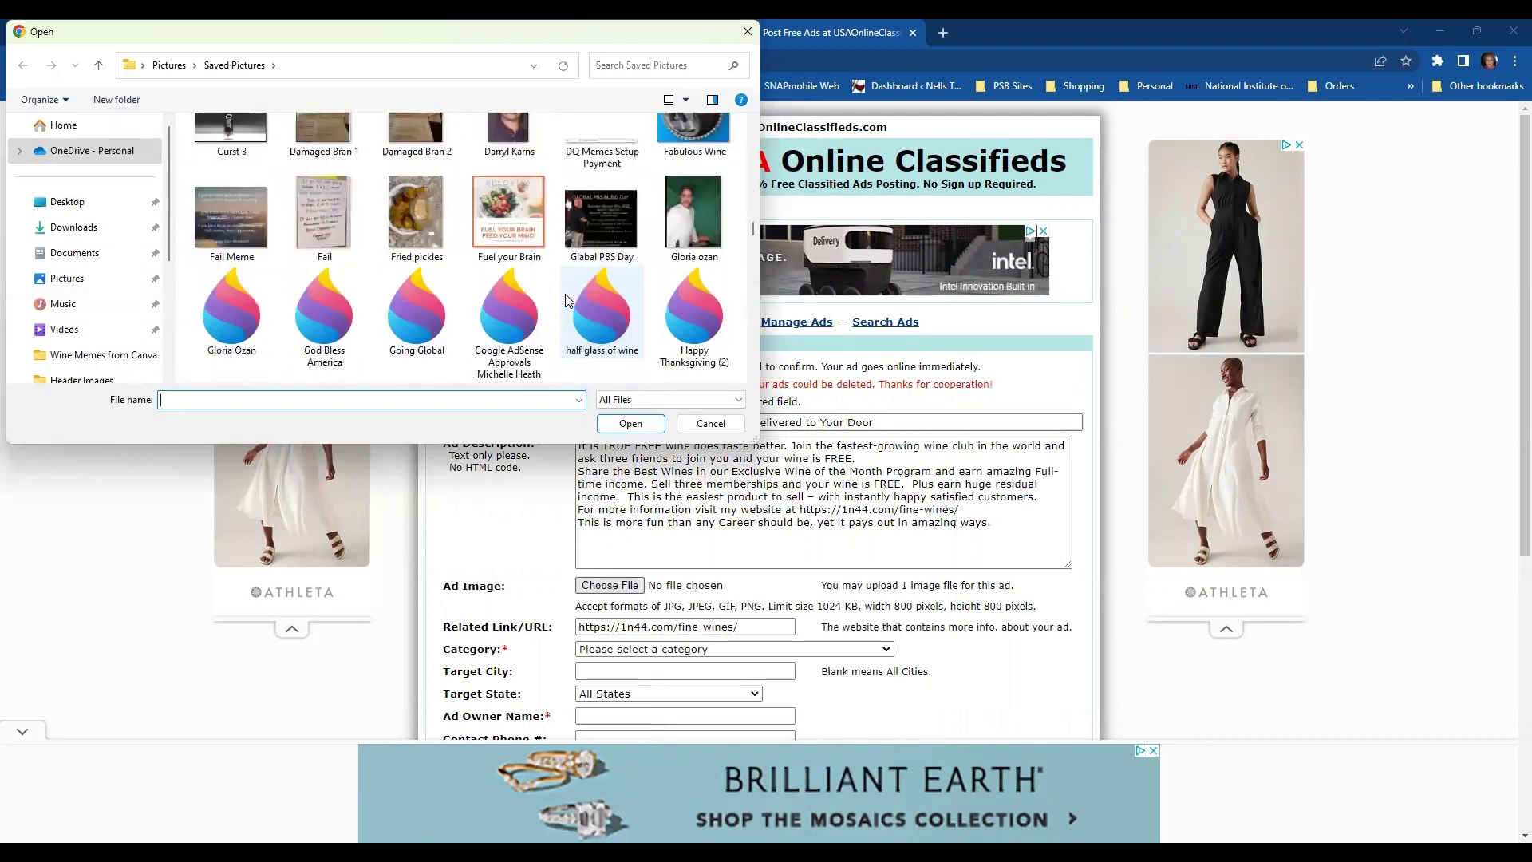
pyautogui.scroll(-10, 565, 296)
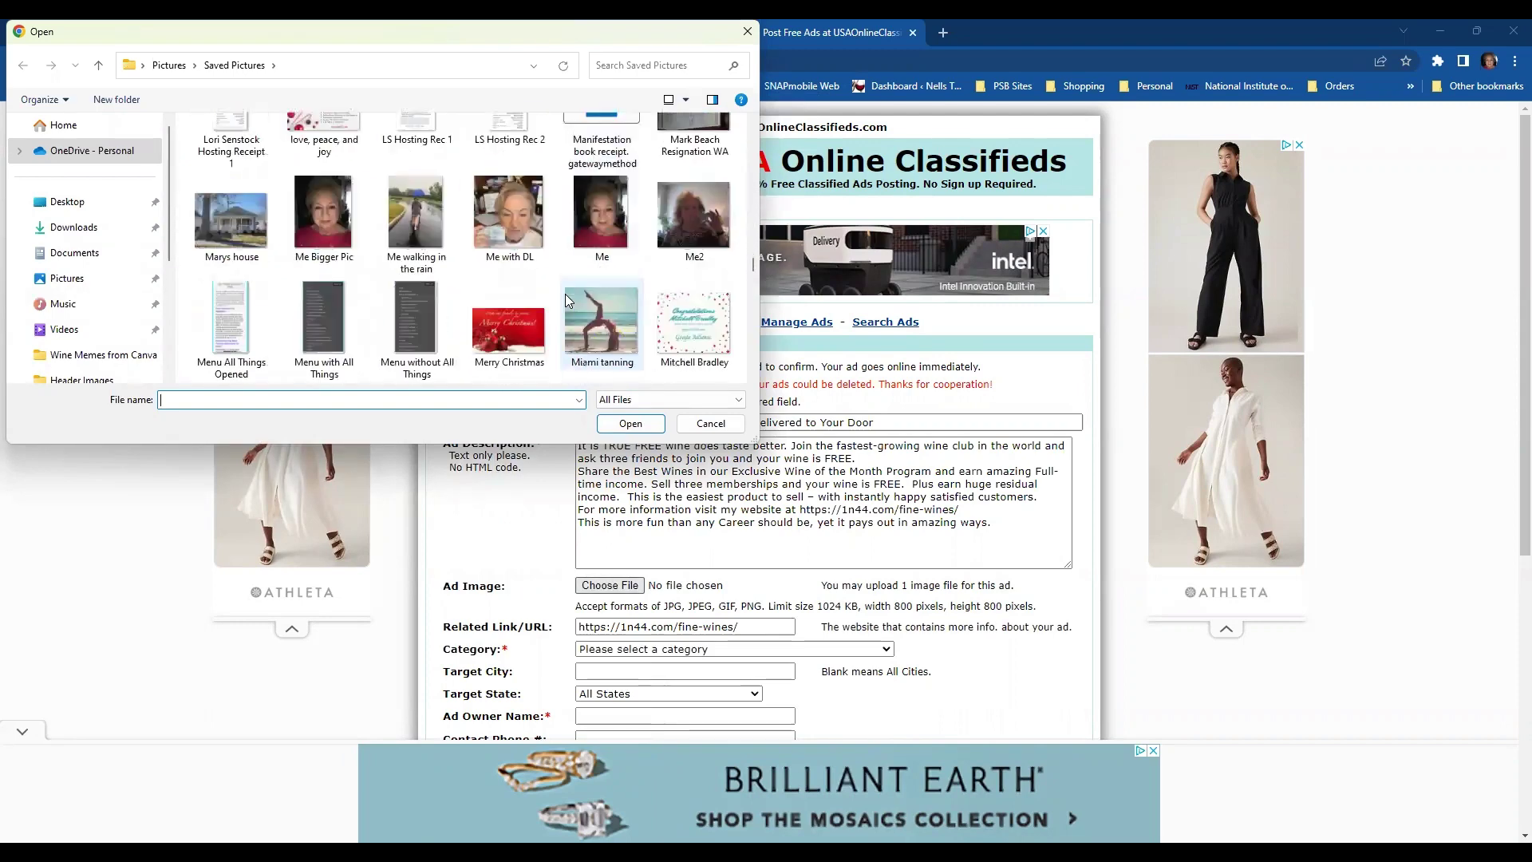
pyautogui.scroll(-10, 566, 303)
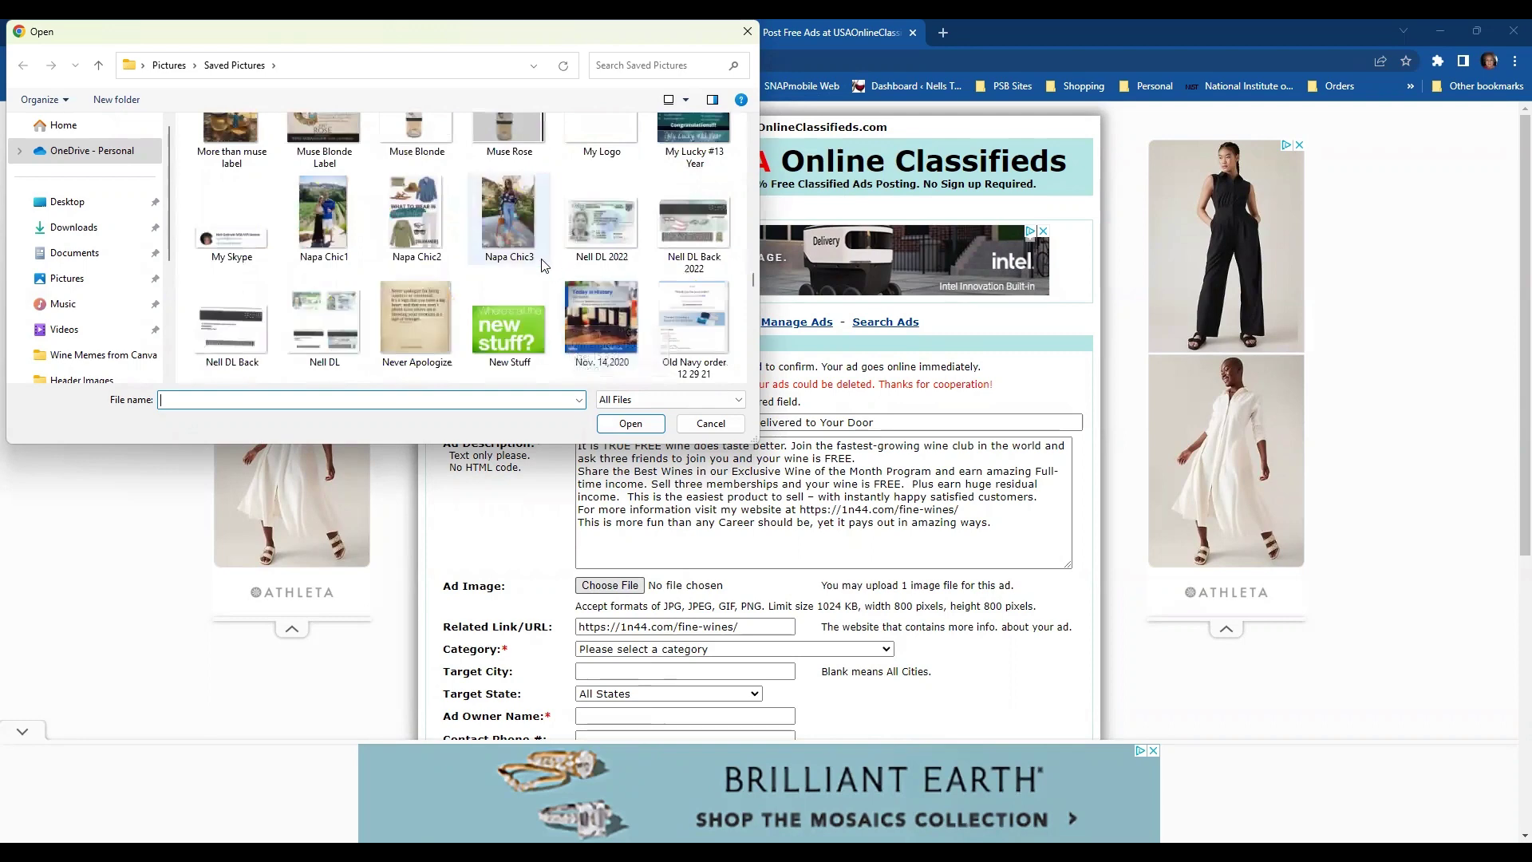
pyautogui.scroll(-10, 544, 265)
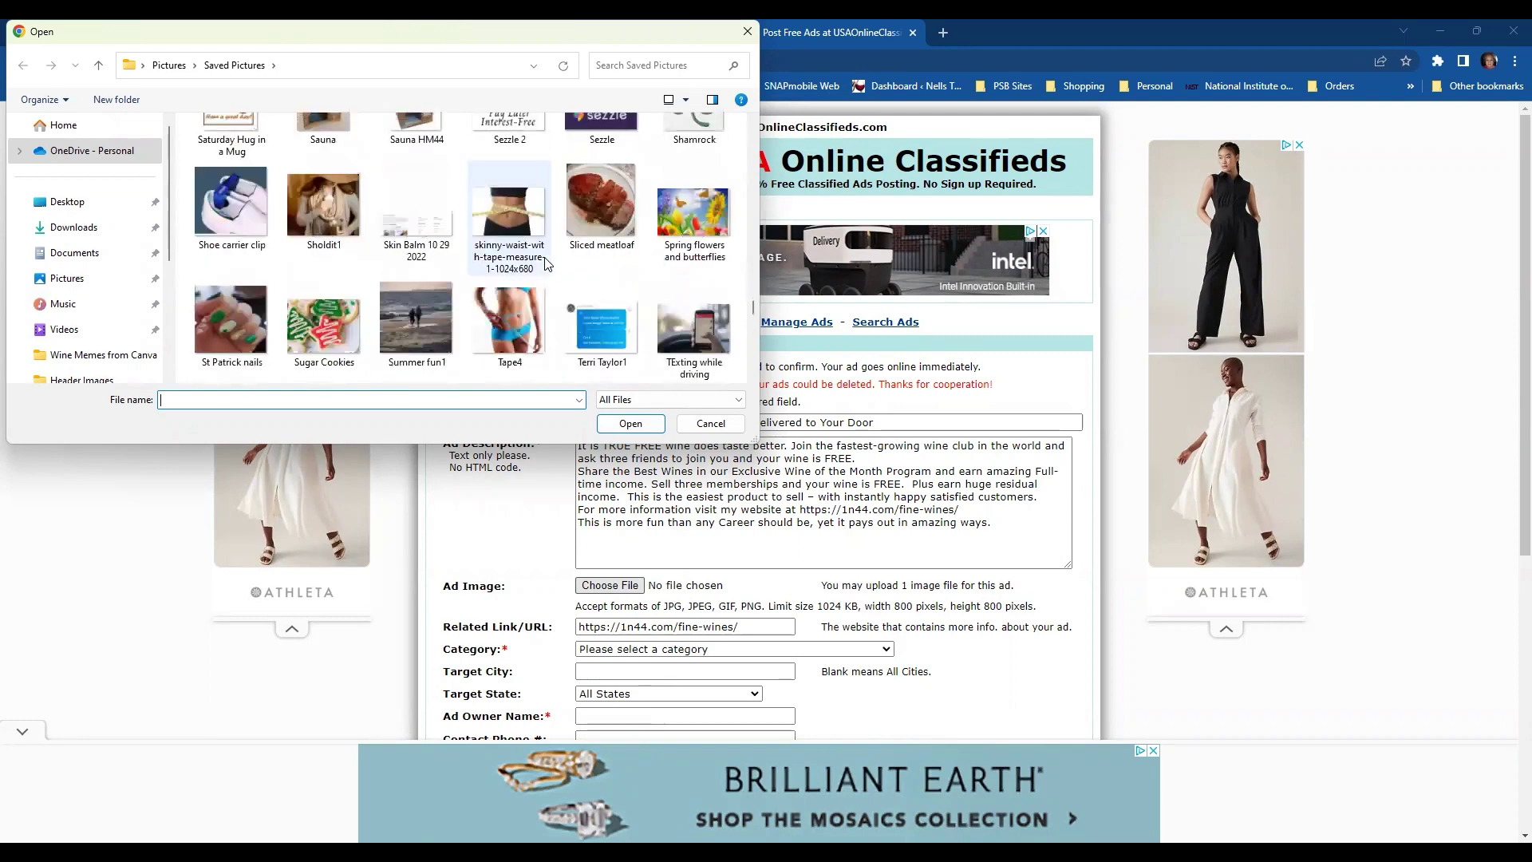
pyautogui.scroll(-3, 547, 264)
pyautogui.scroll(-2, 547, 264)
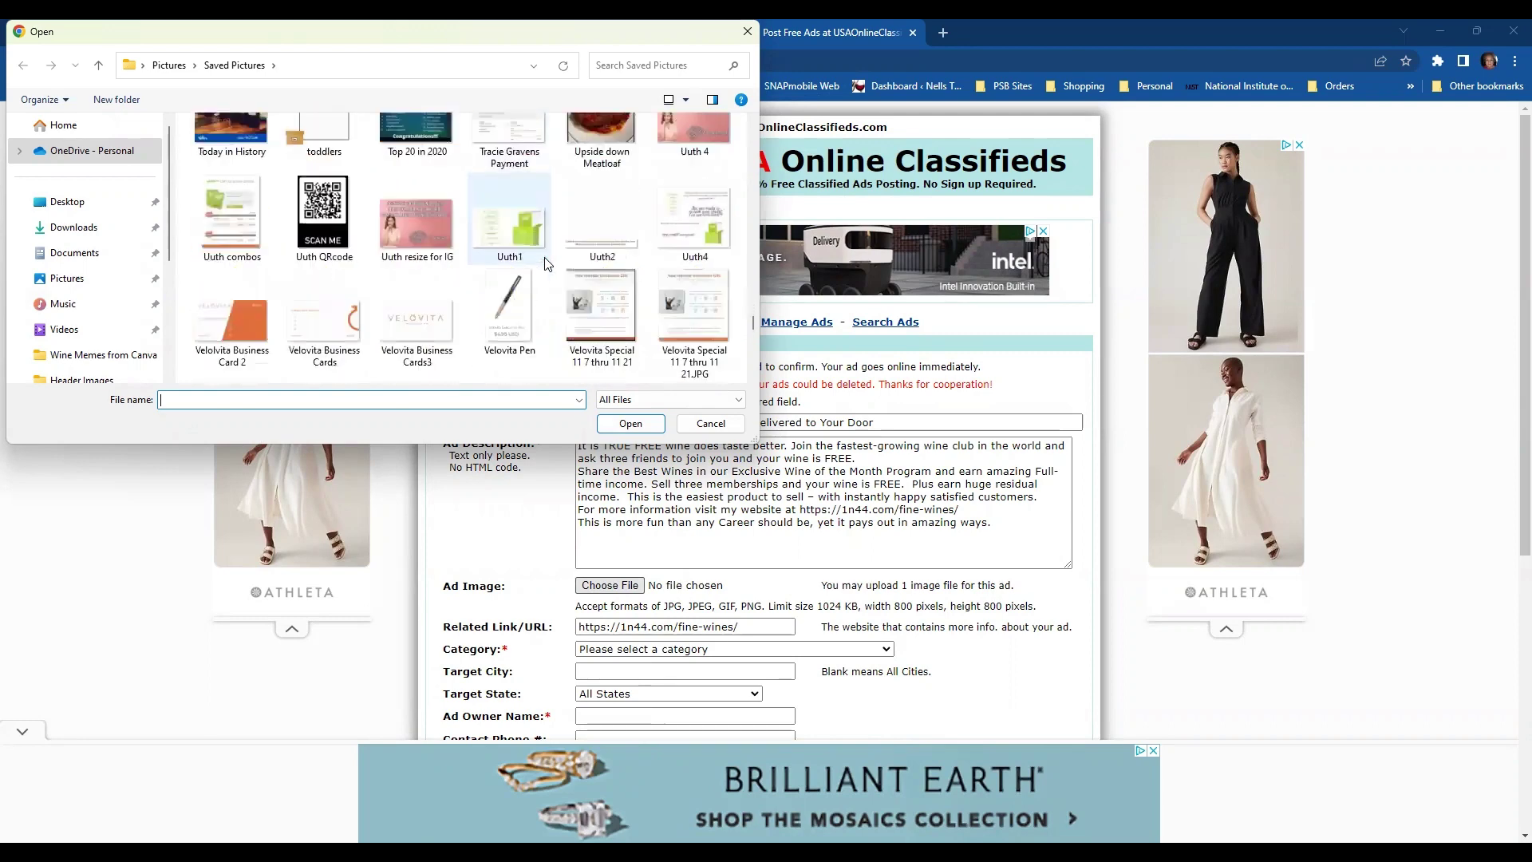
pyautogui.scroll(-2, 548, 264)
pyautogui.scroll(-4, 547, 264)
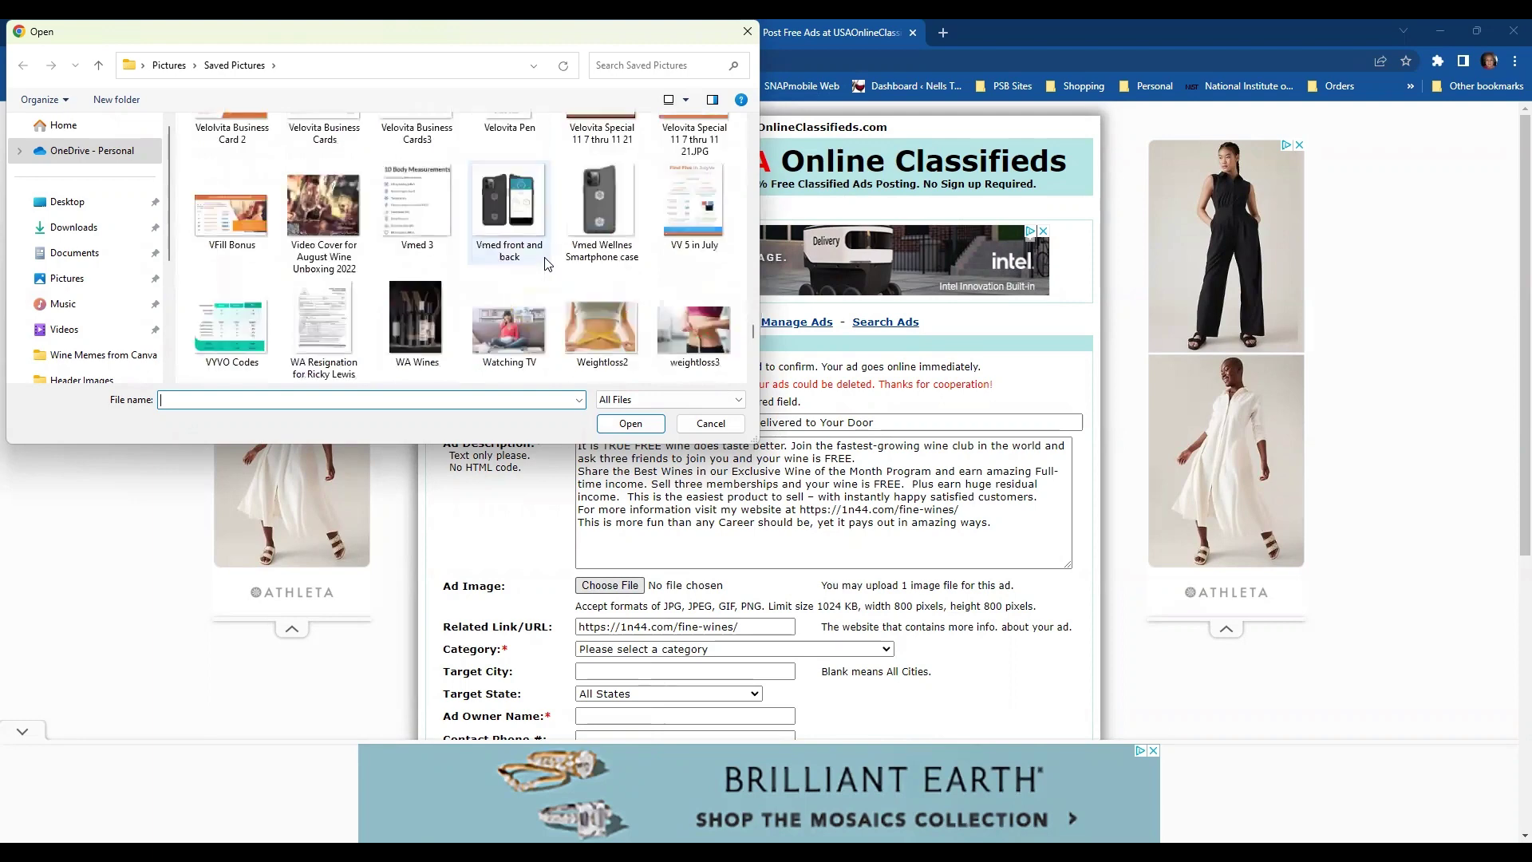
pyautogui.click(425, 306)
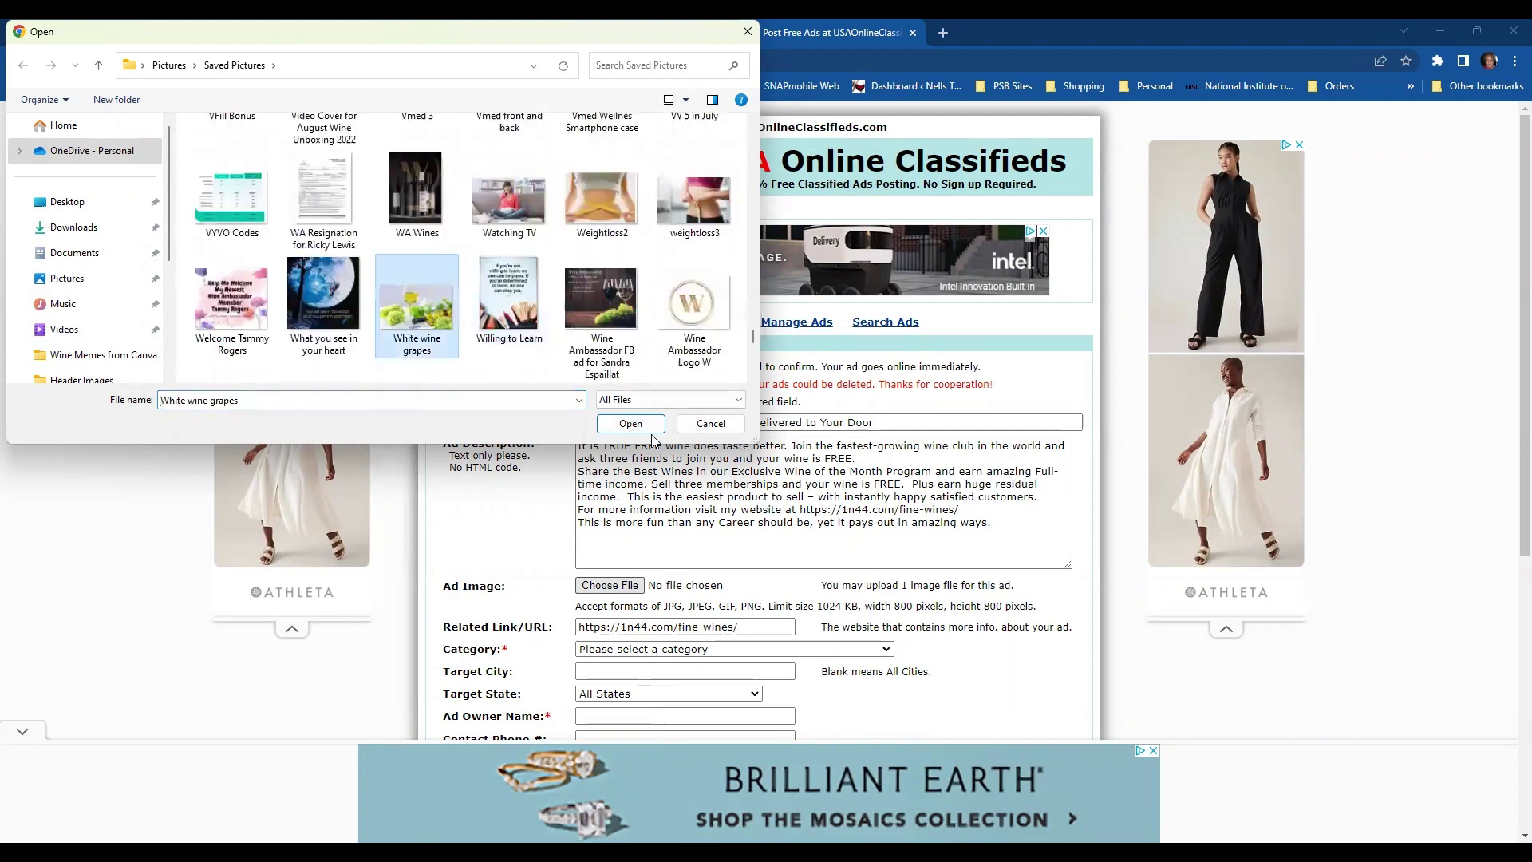
pyautogui.click(650, 425)
pyautogui.scroll(-3, 869, 511)
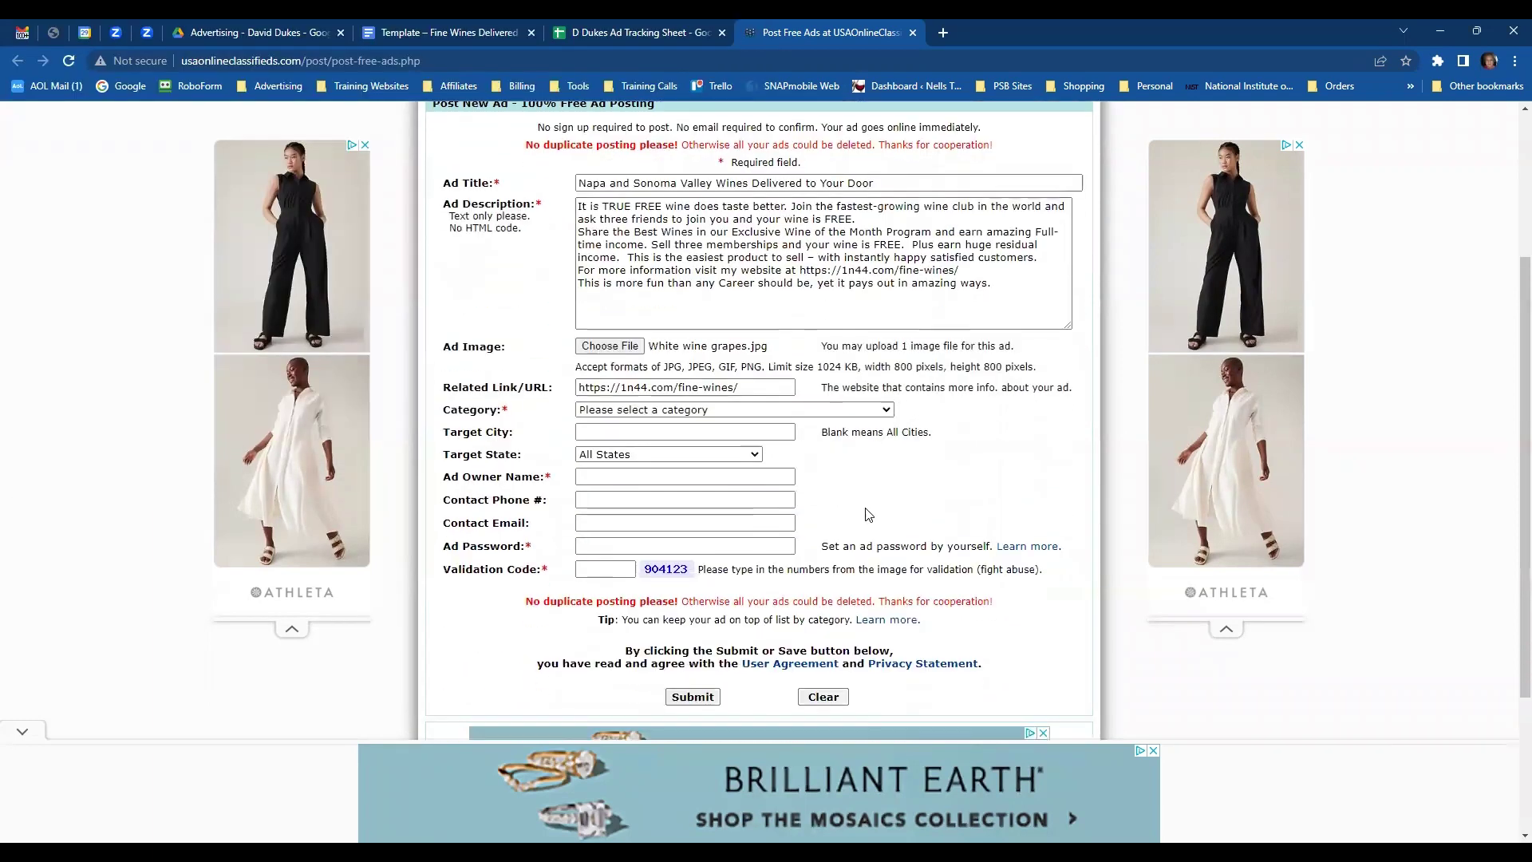
# - Set the ad category to Shopping - Other Shopping Ads
pyautogui.click(886, 411)
pyautogui.scroll(-20, 802, 576)
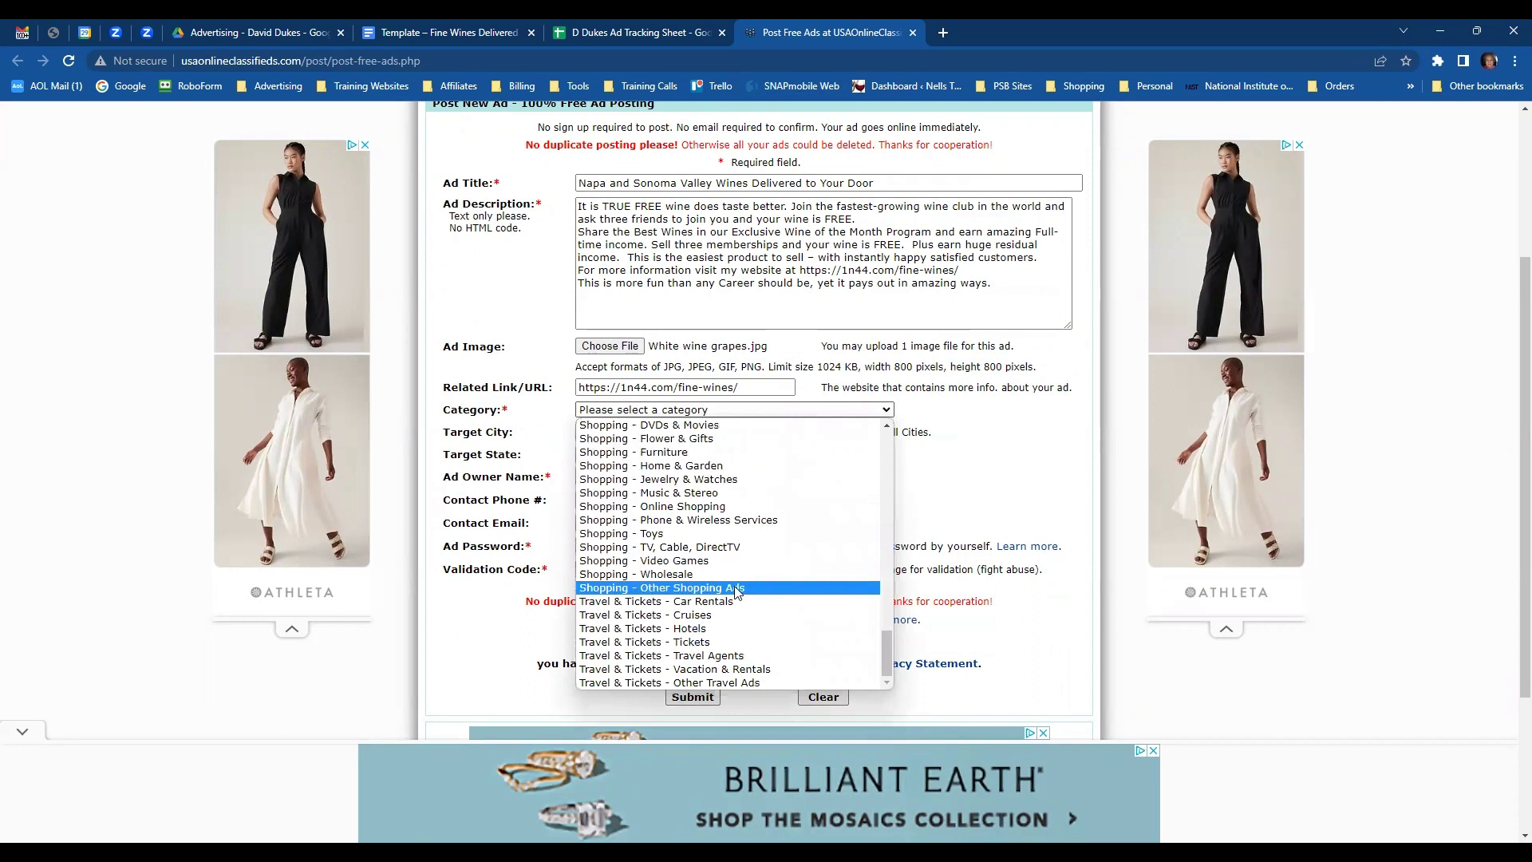
pyautogui.click(736, 589)
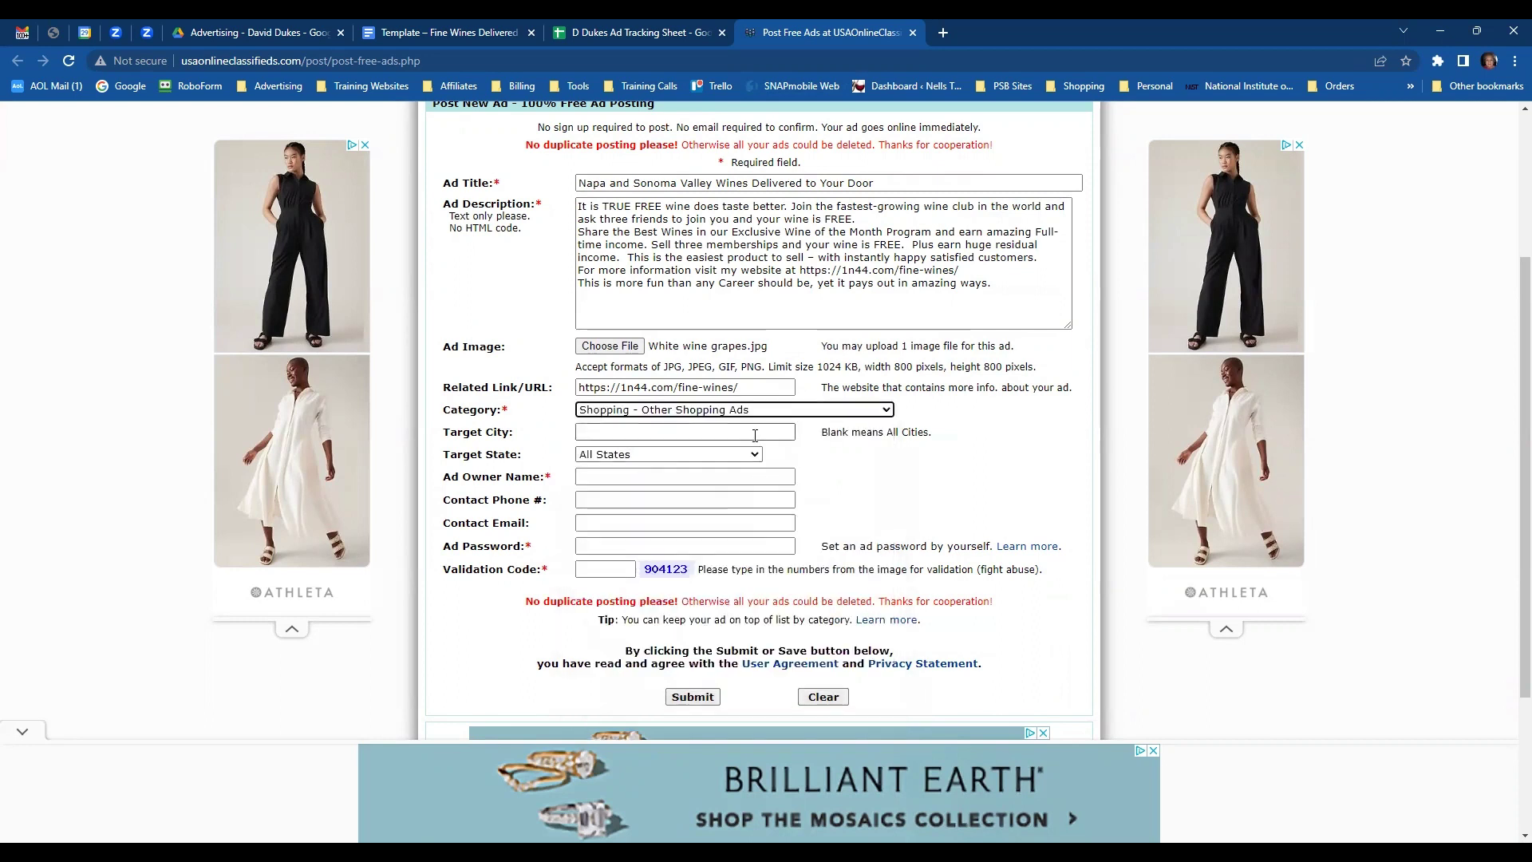
# - Autofill the owner name and contact e-mail, and type the ad password
pyautogui.click(617, 482)
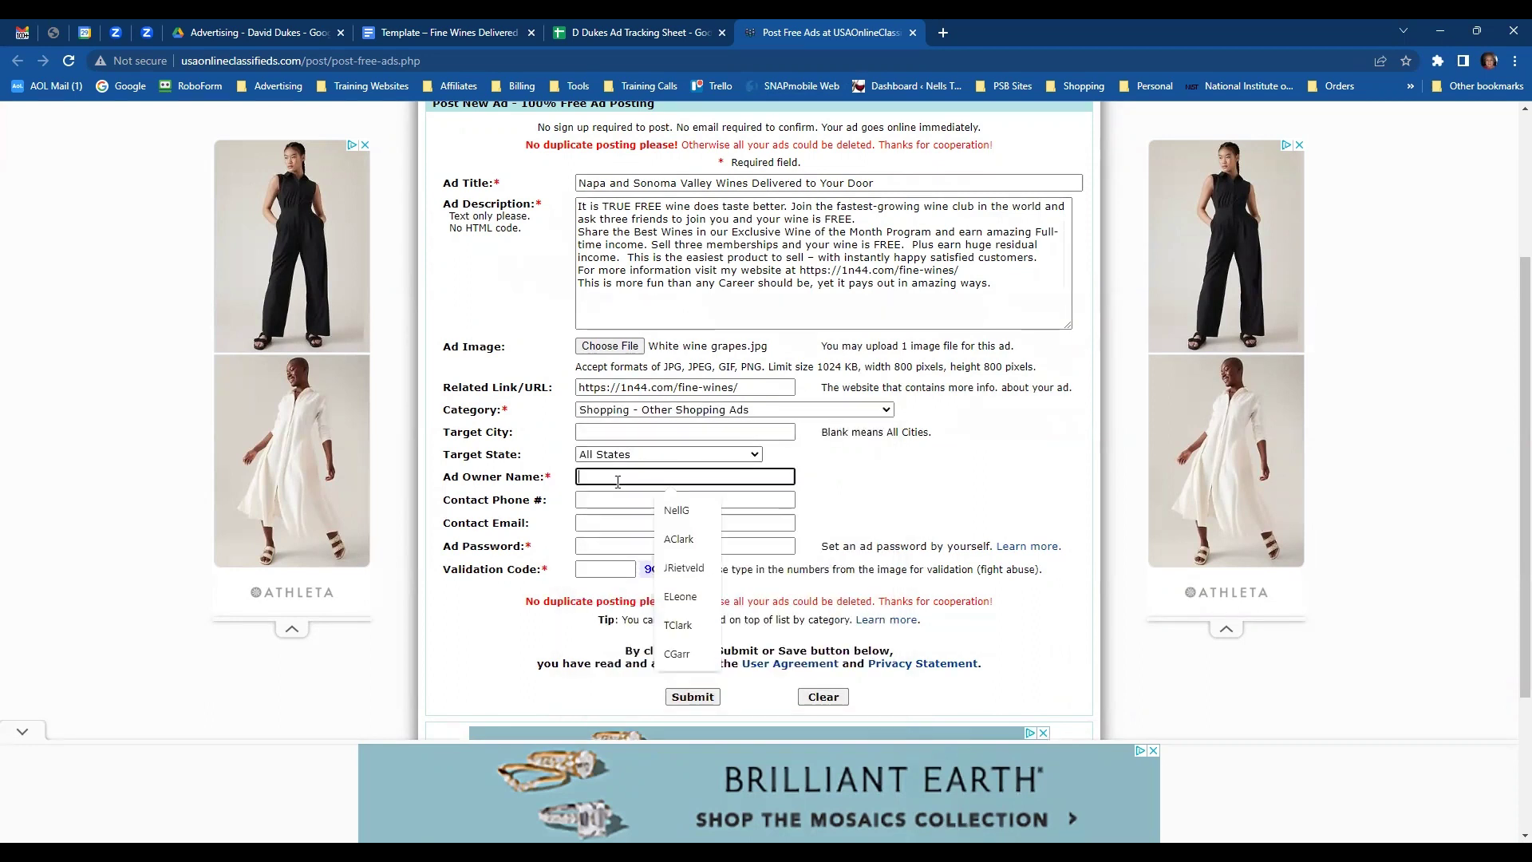
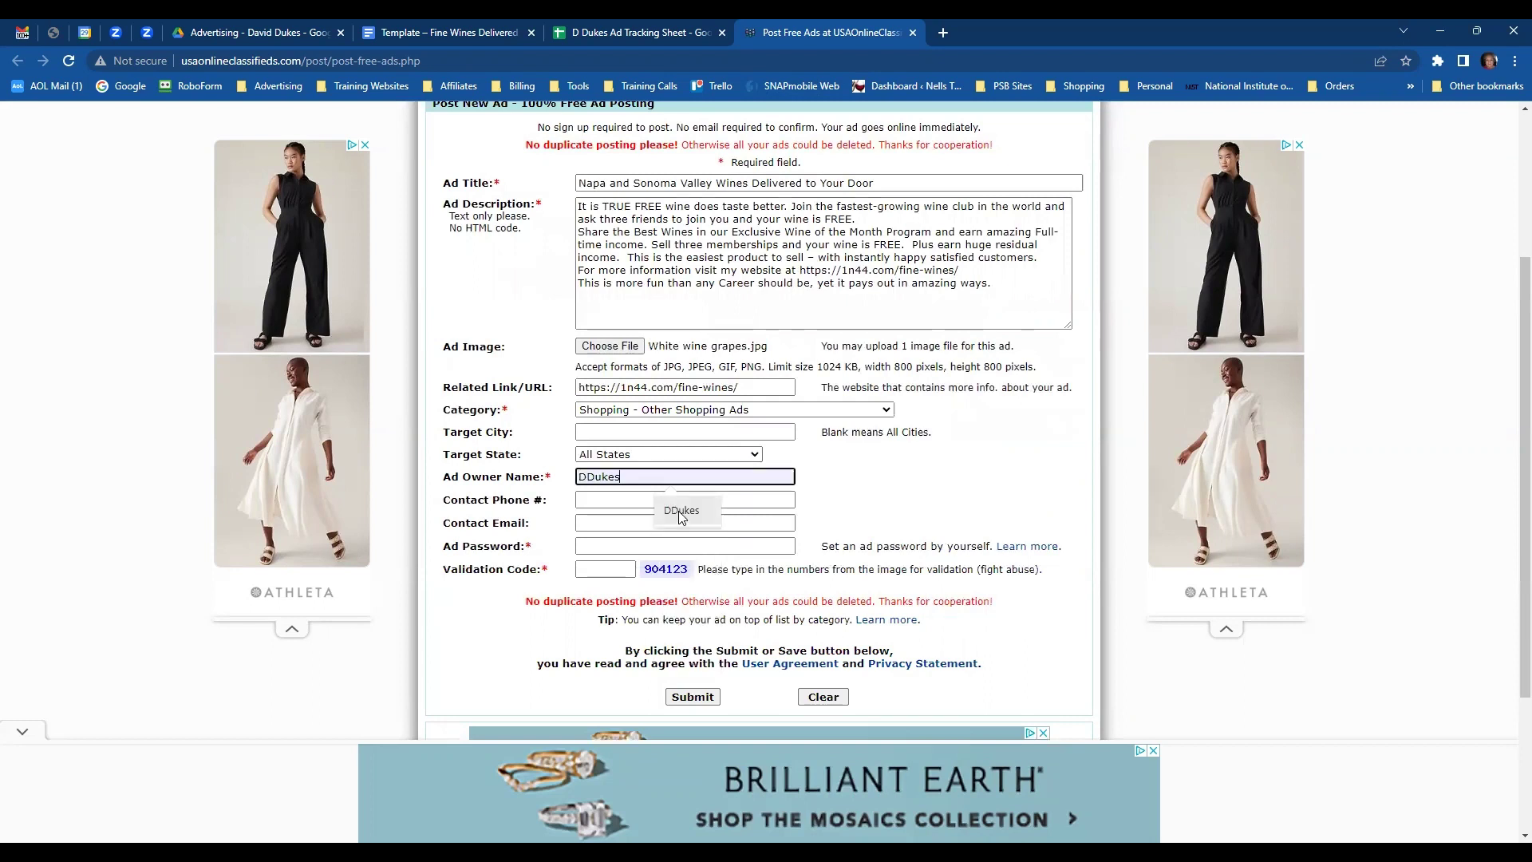
pyautogui.click(624, 512)
pyautogui.click(624, 517)
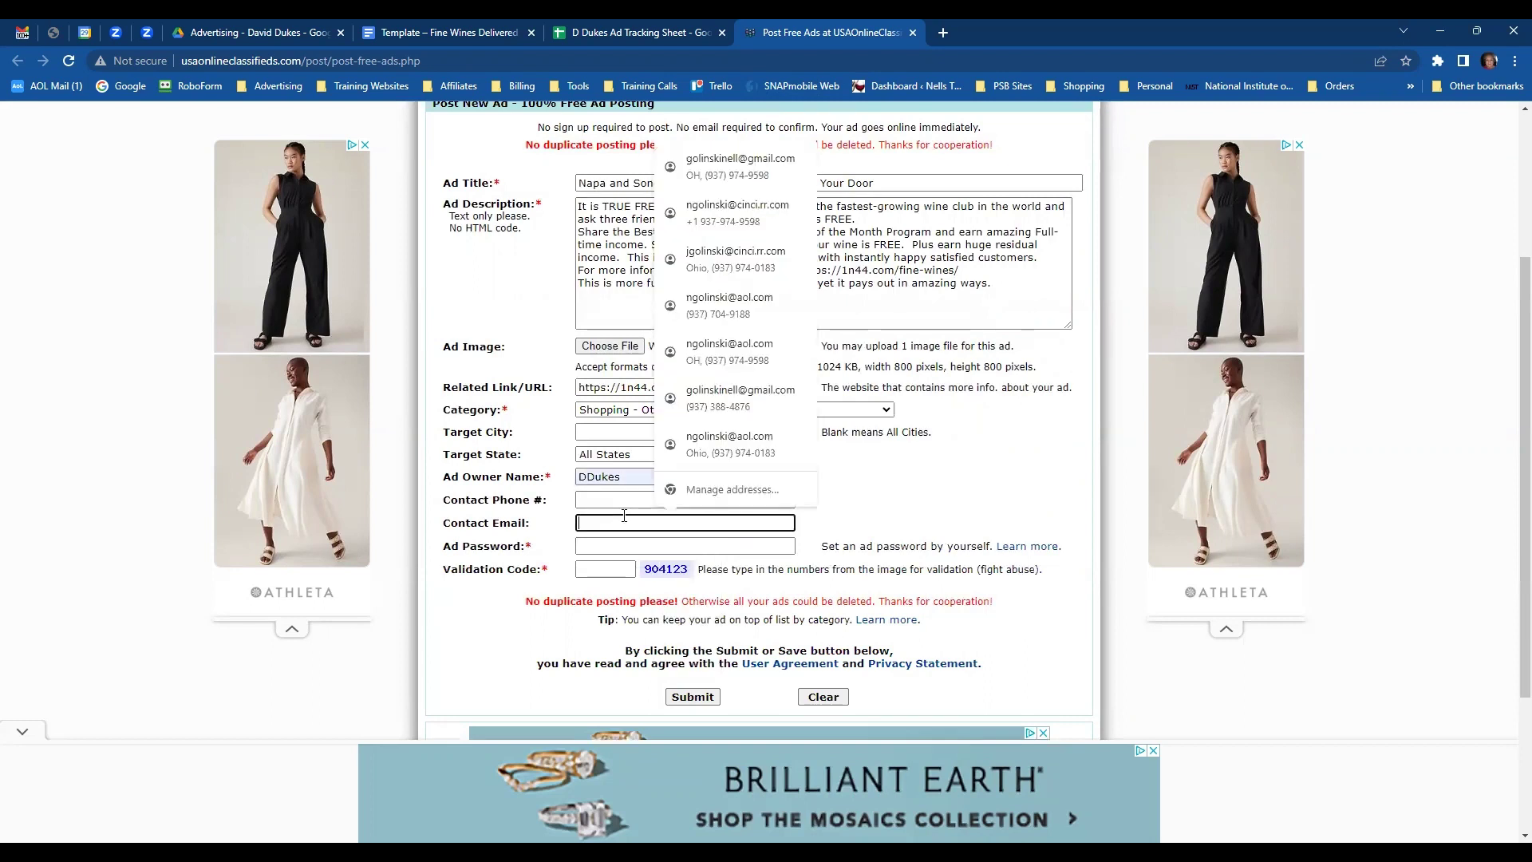
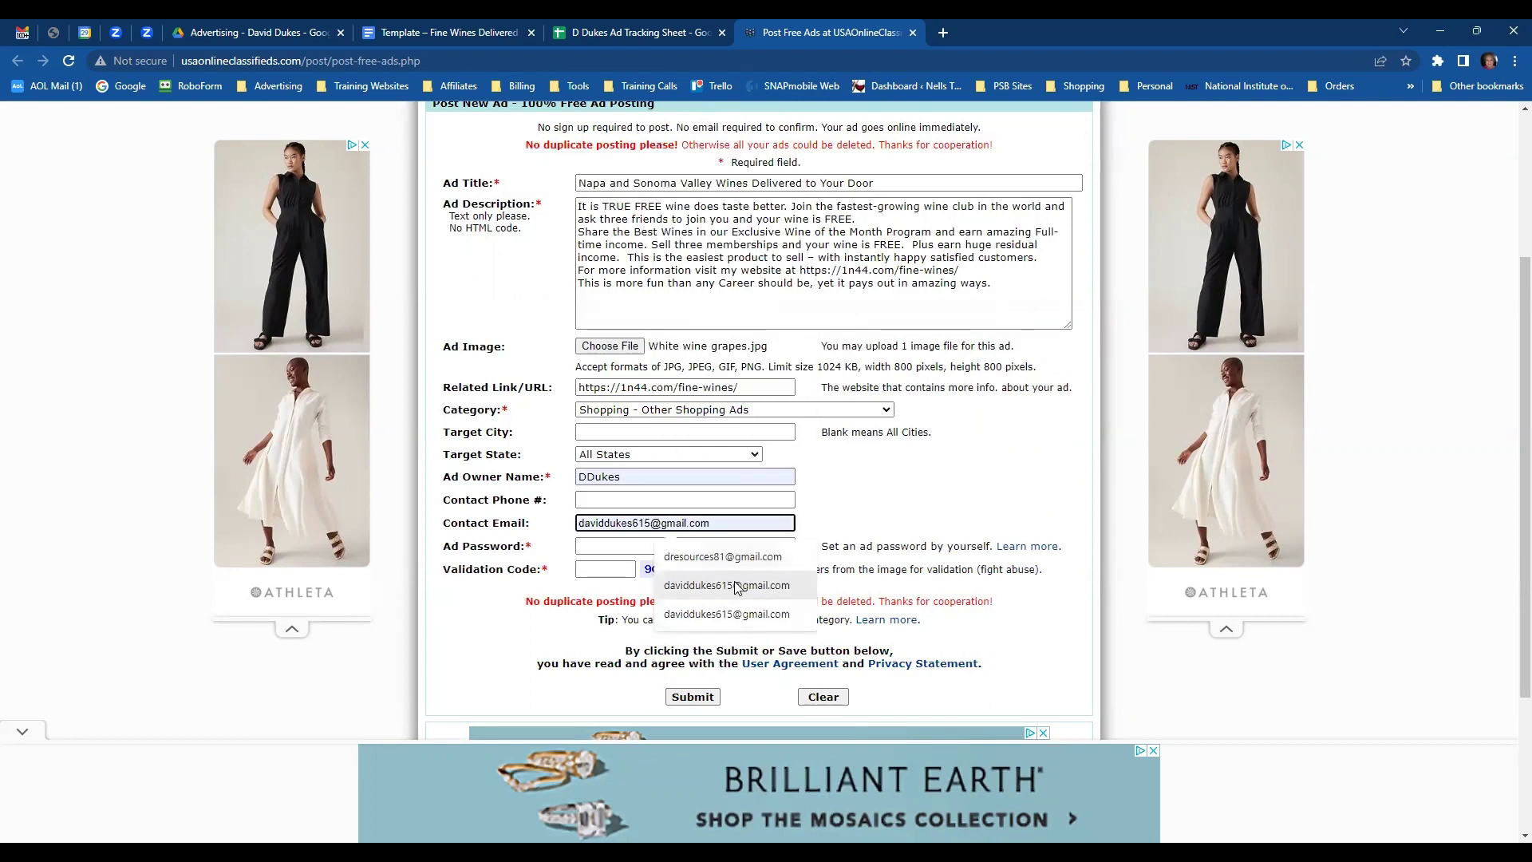
pyautogui.click(702, 569)
pyautogui.press('Tab')
pyautogui.write('123456')
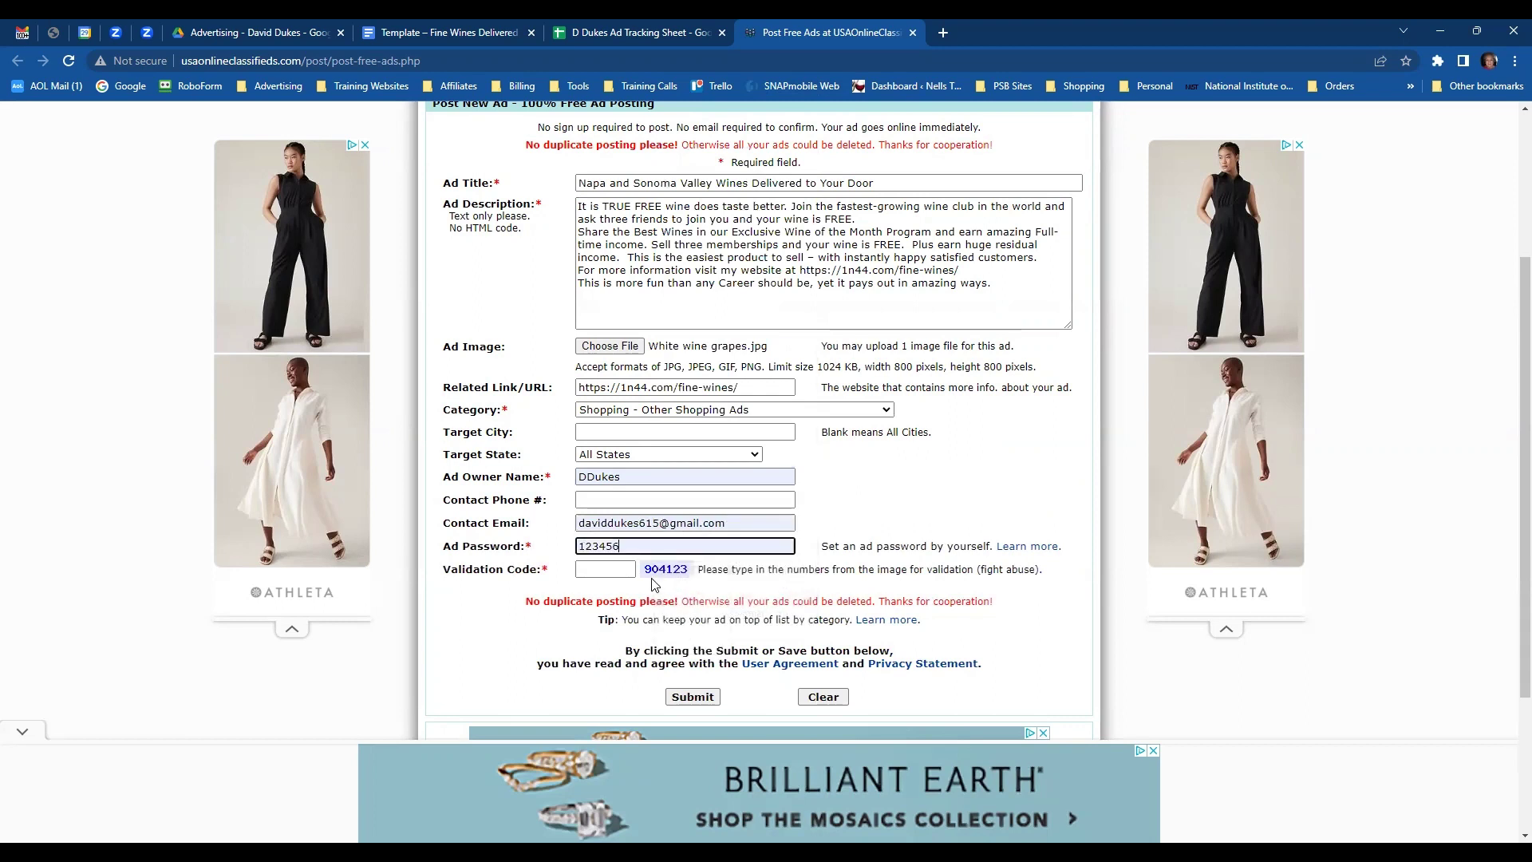
pyautogui.click(620, 567)
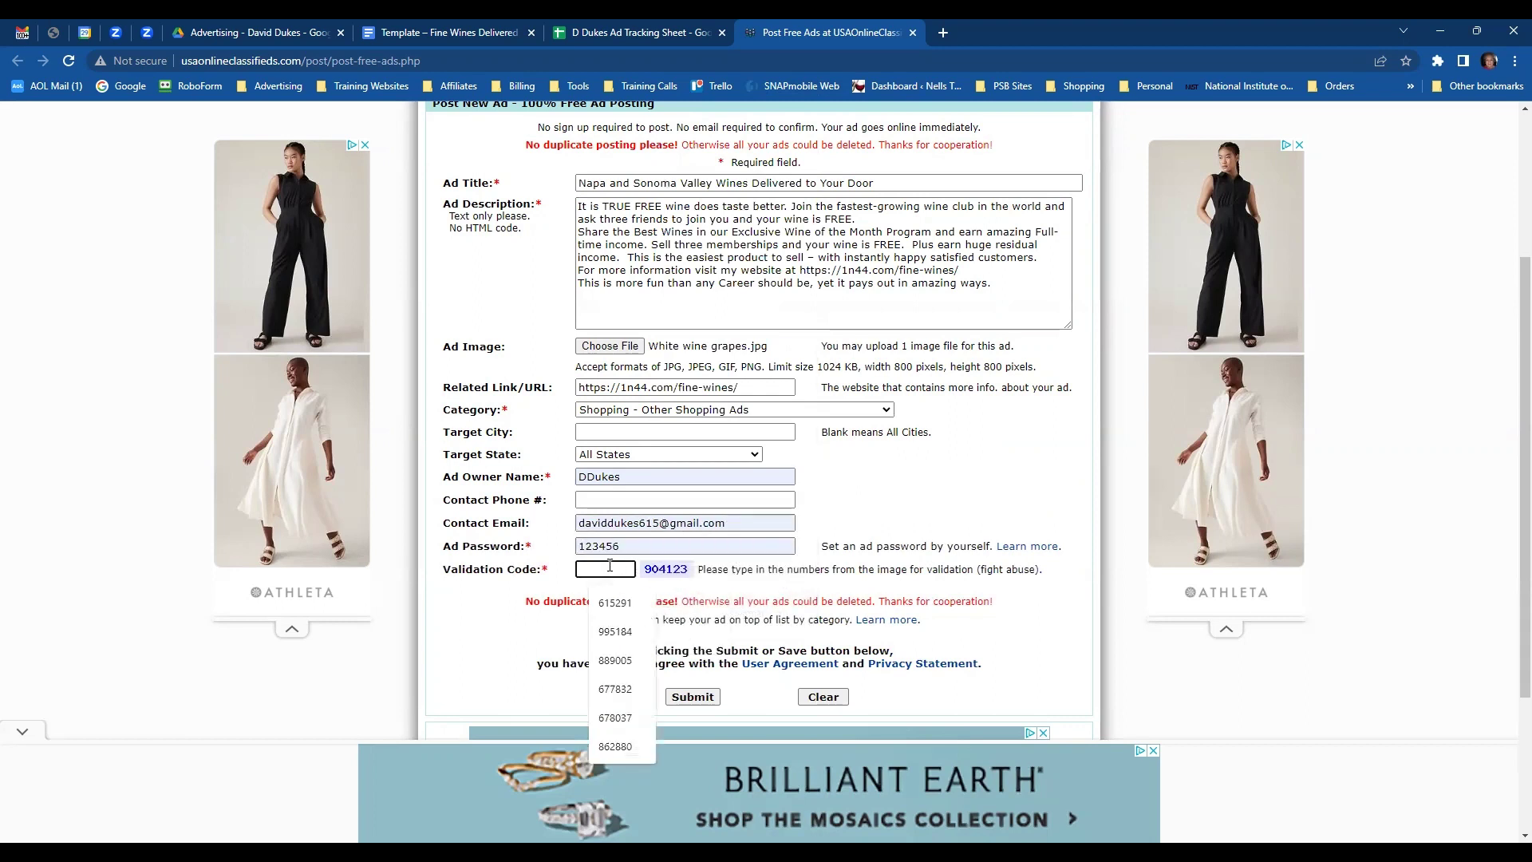
# - Enter the validation code and submit the wine ad
pyautogui.write('90712')
pyautogui.write('3')
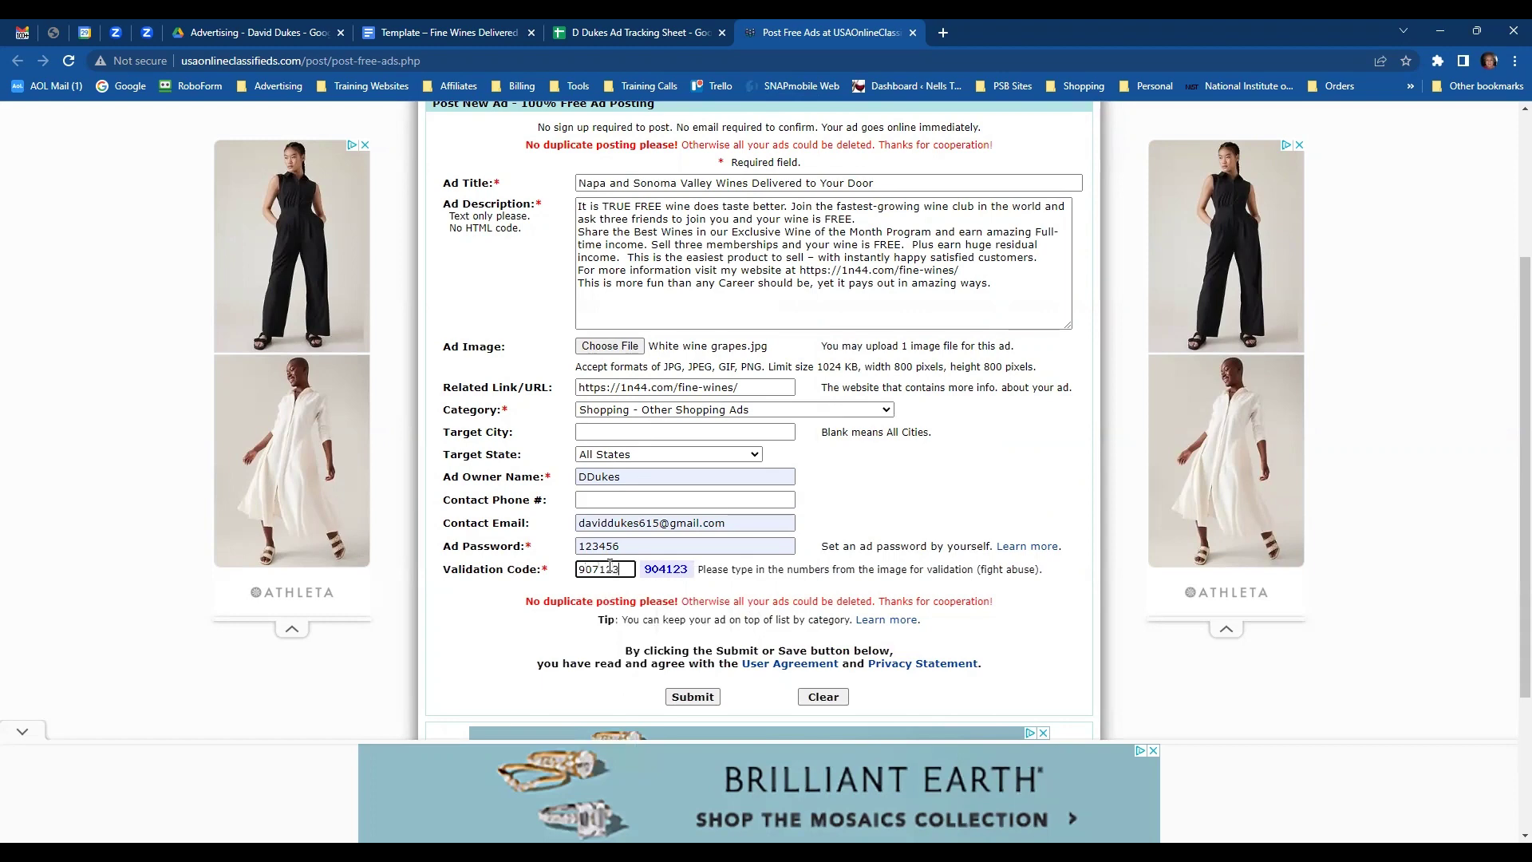
pyautogui.click(706, 701)
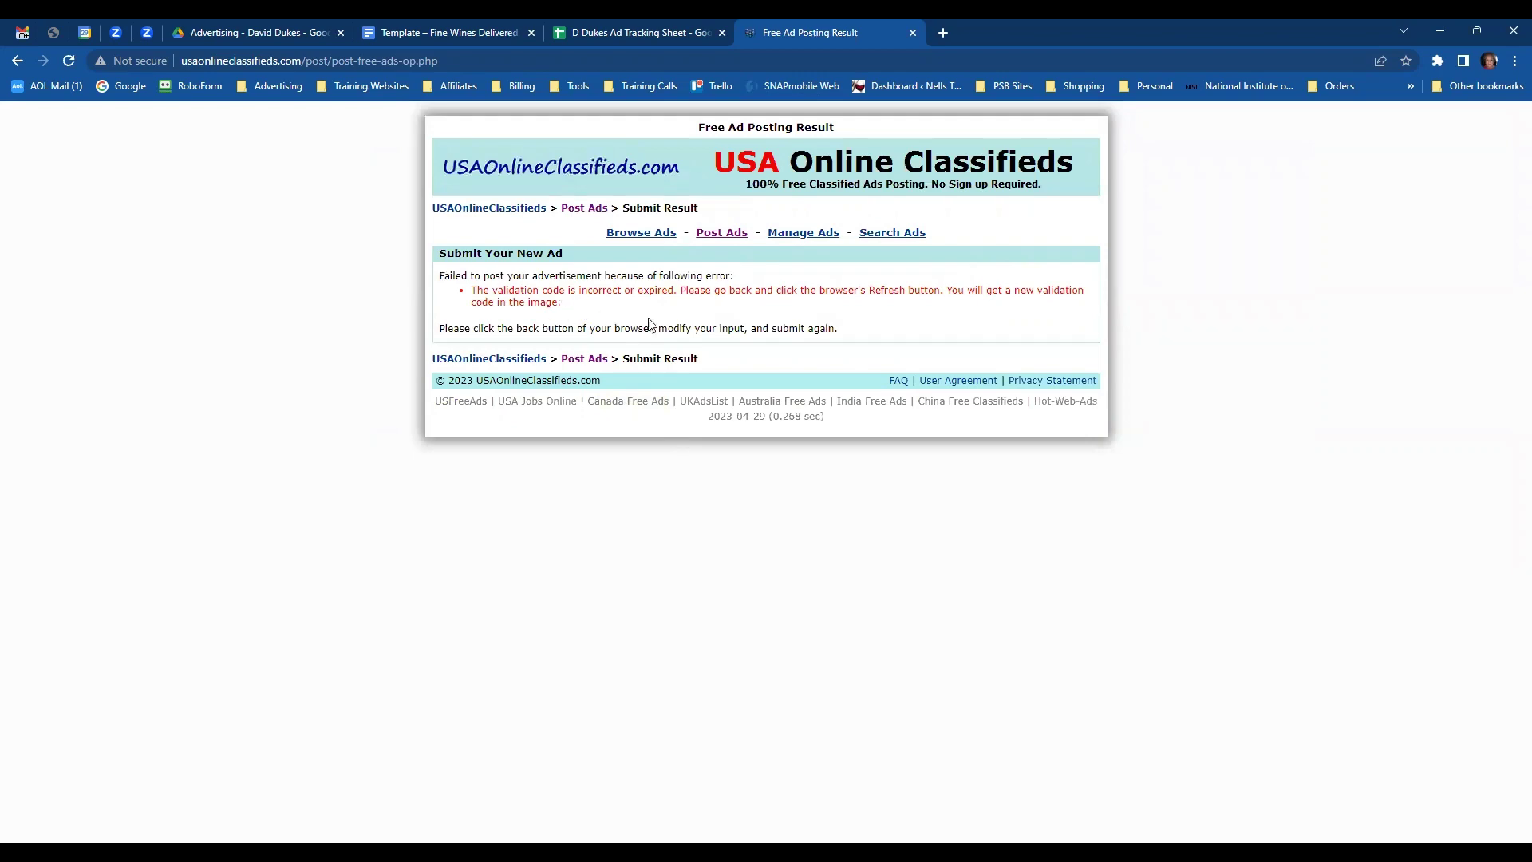
# - Go back, correct the validation code digit, resubmit, and select new ad ID 2212685
pyautogui.click(17, 62)
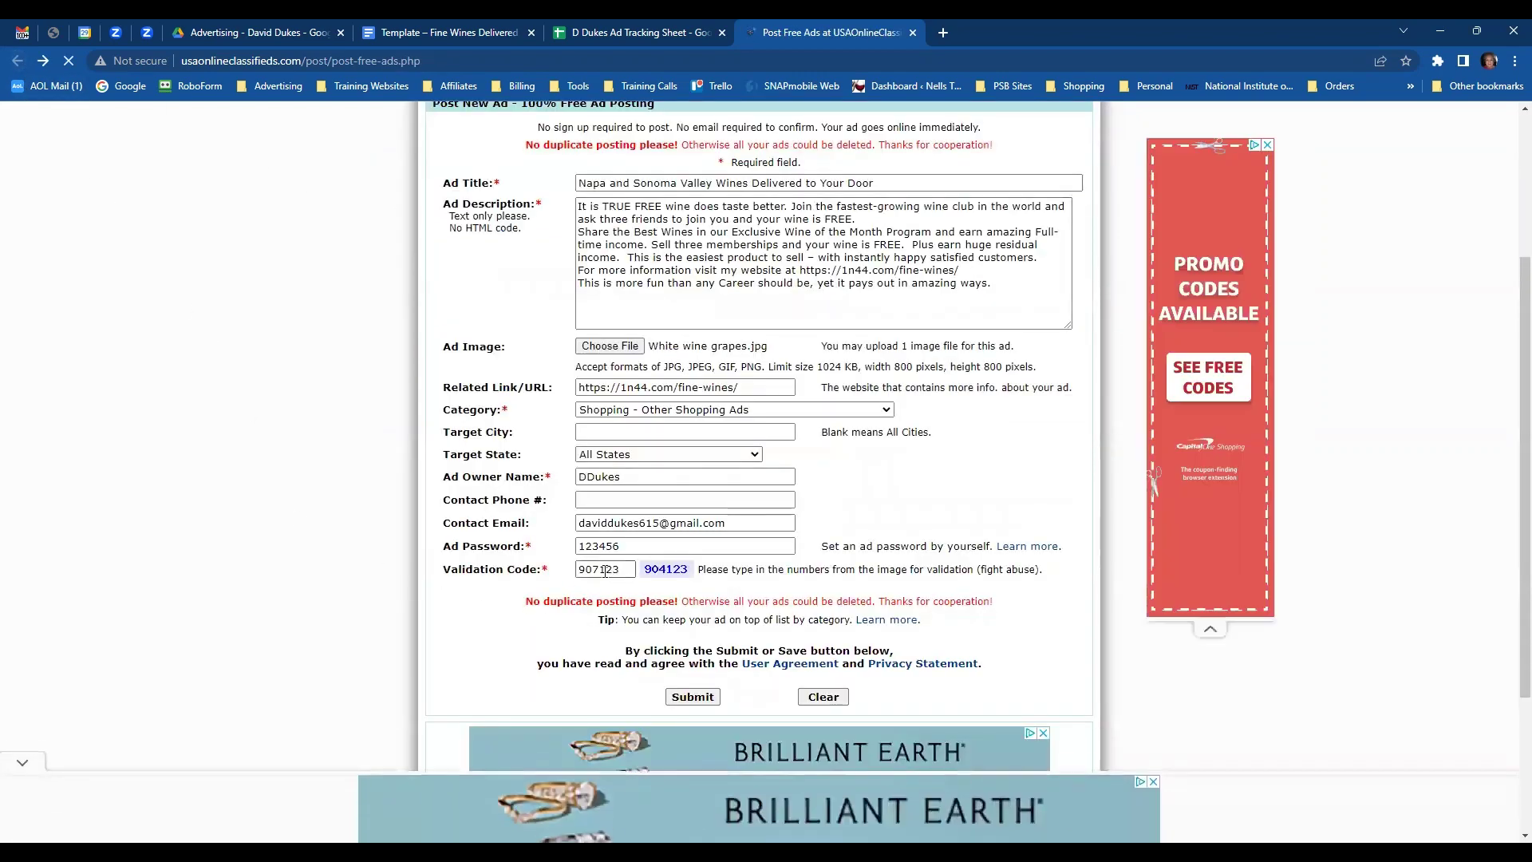
pyautogui.moveTo(591, 570); pyautogui.dragTo(596, 569)
pyautogui.write('4')
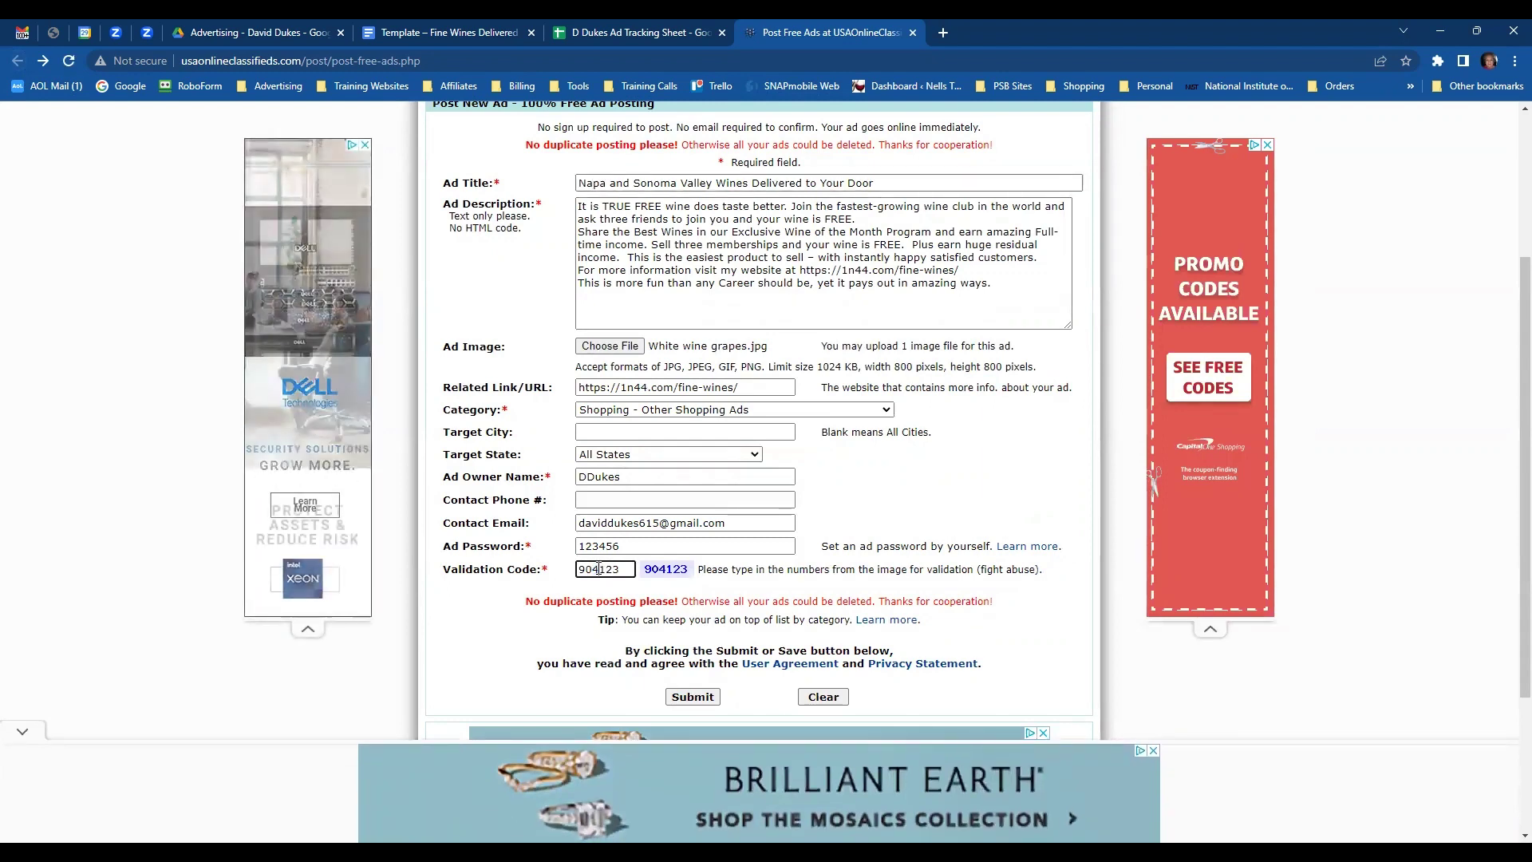
pyautogui.click(688, 698)
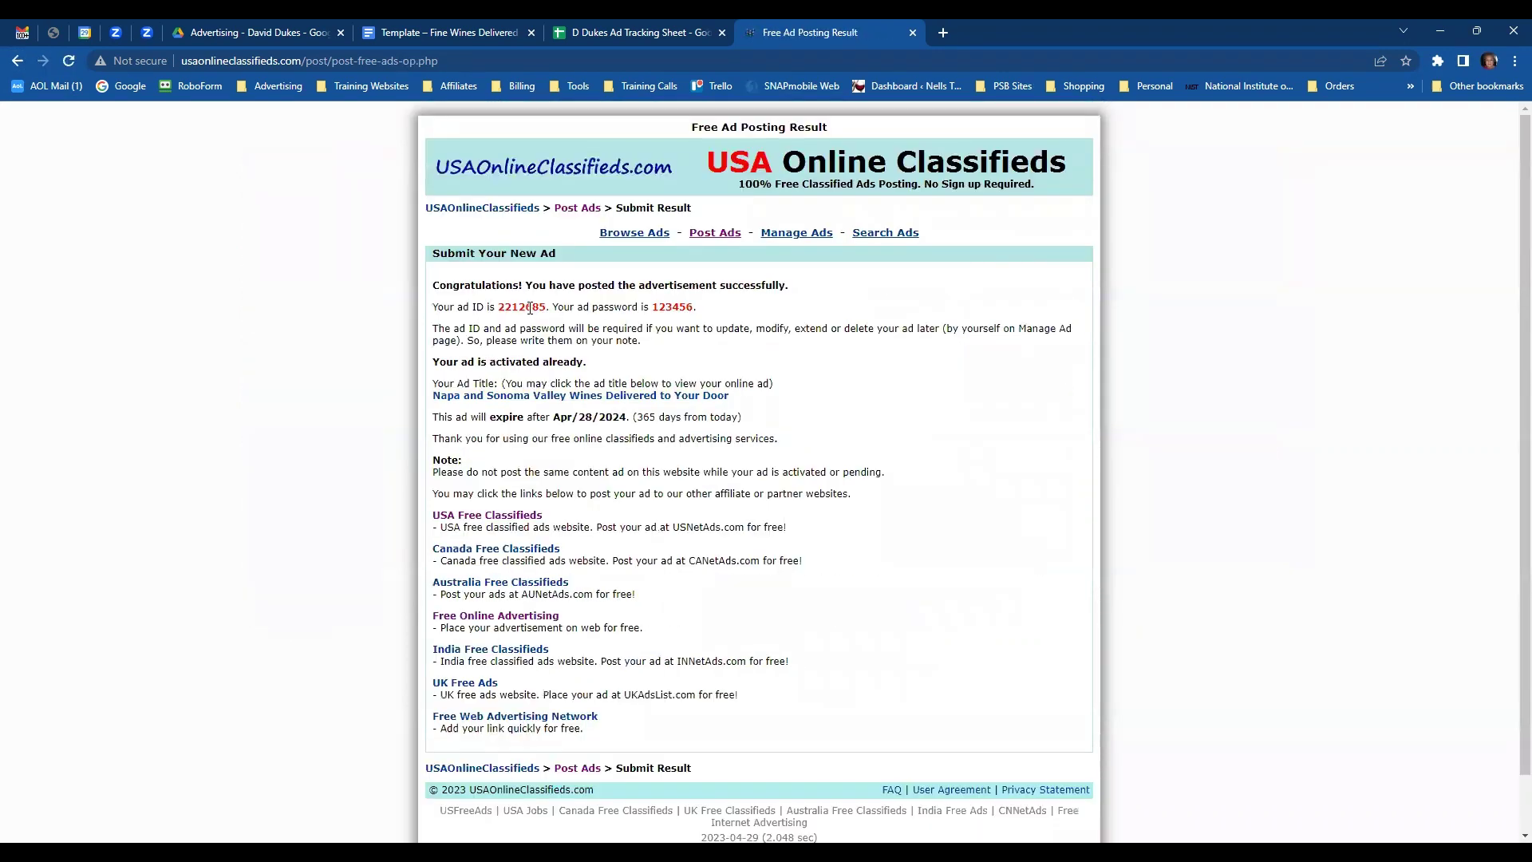
pyautogui.doubleClick(529, 308)
# - Paste ad ID 2212685 into G12 of the tracking spreadsheet
pyautogui.click(646, 34)
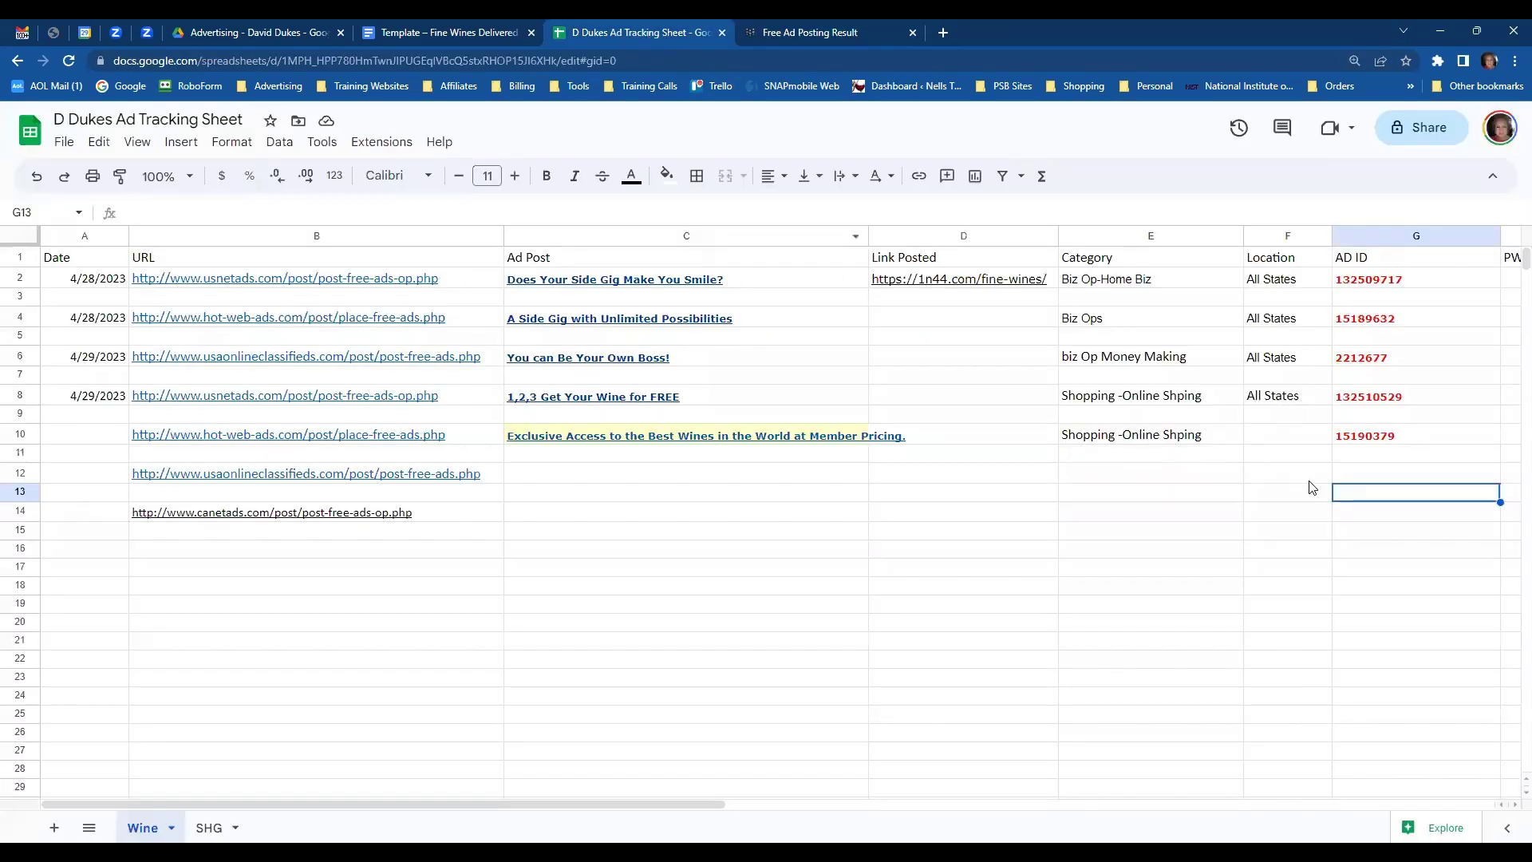
pyautogui.click(1359, 477)
pyautogui.write('2212685')
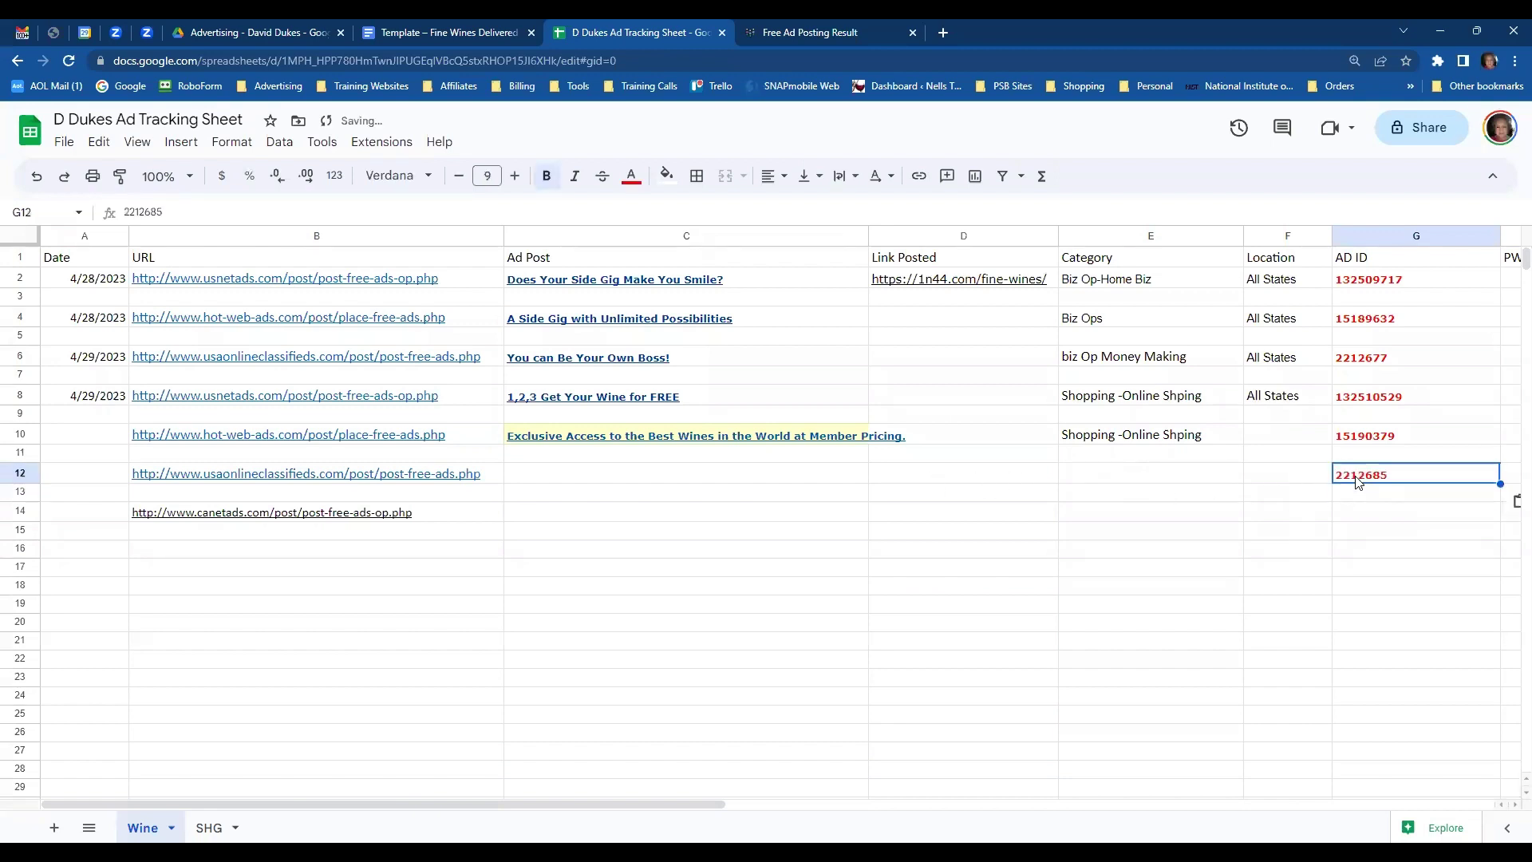
# - Widen column C, paste the Napa and Sonoma Valley Wines title into C12, and start typing Shopping in E12
pyautogui.click(633, 481)
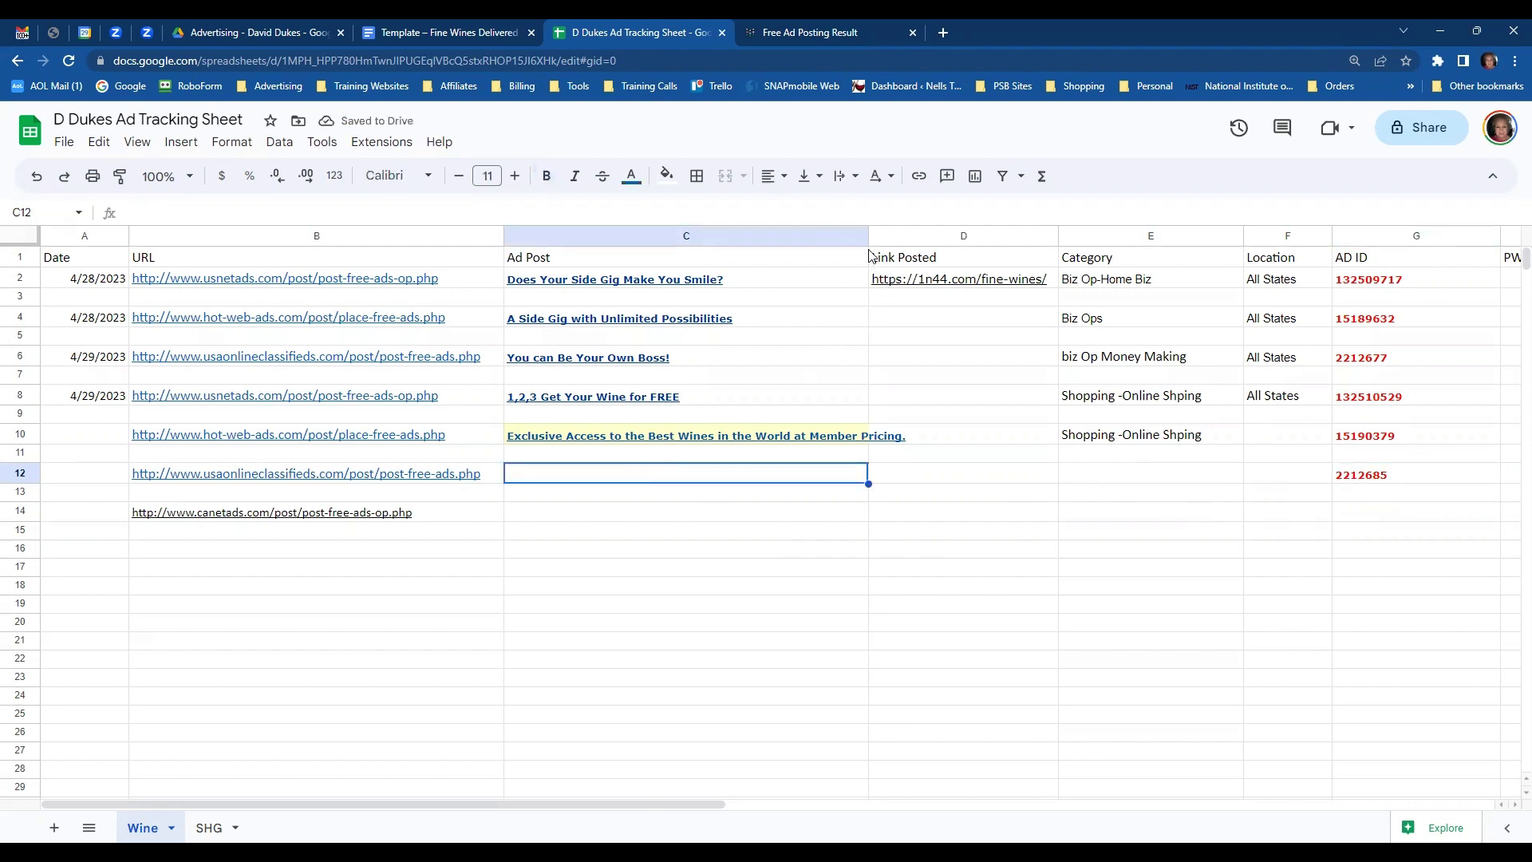
pyautogui.moveTo(869, 236); pyautogui.dragTo(919, 236)
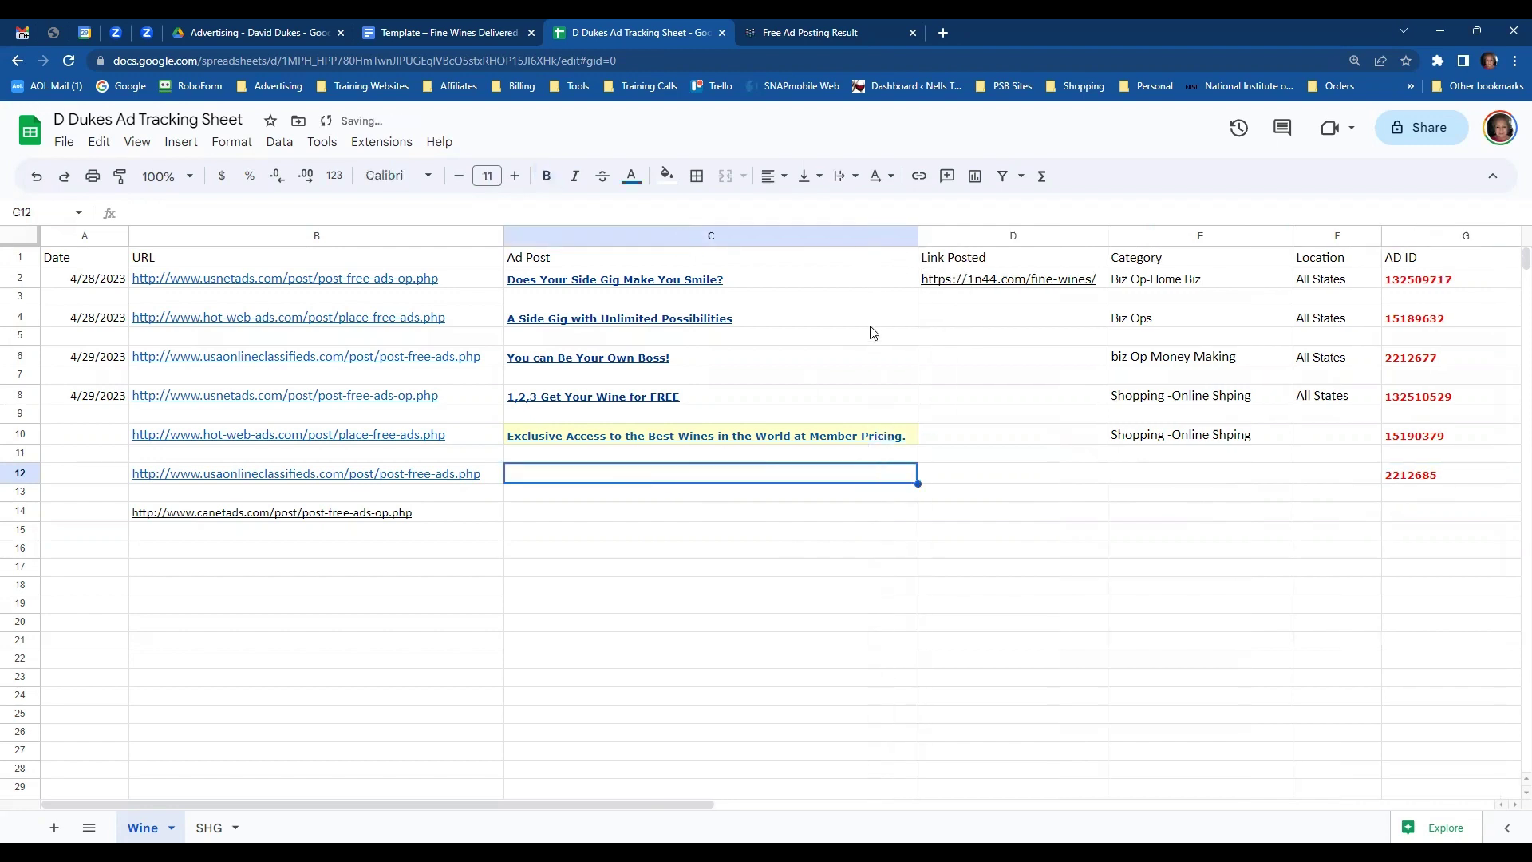
pyautogui.click(774, 37)
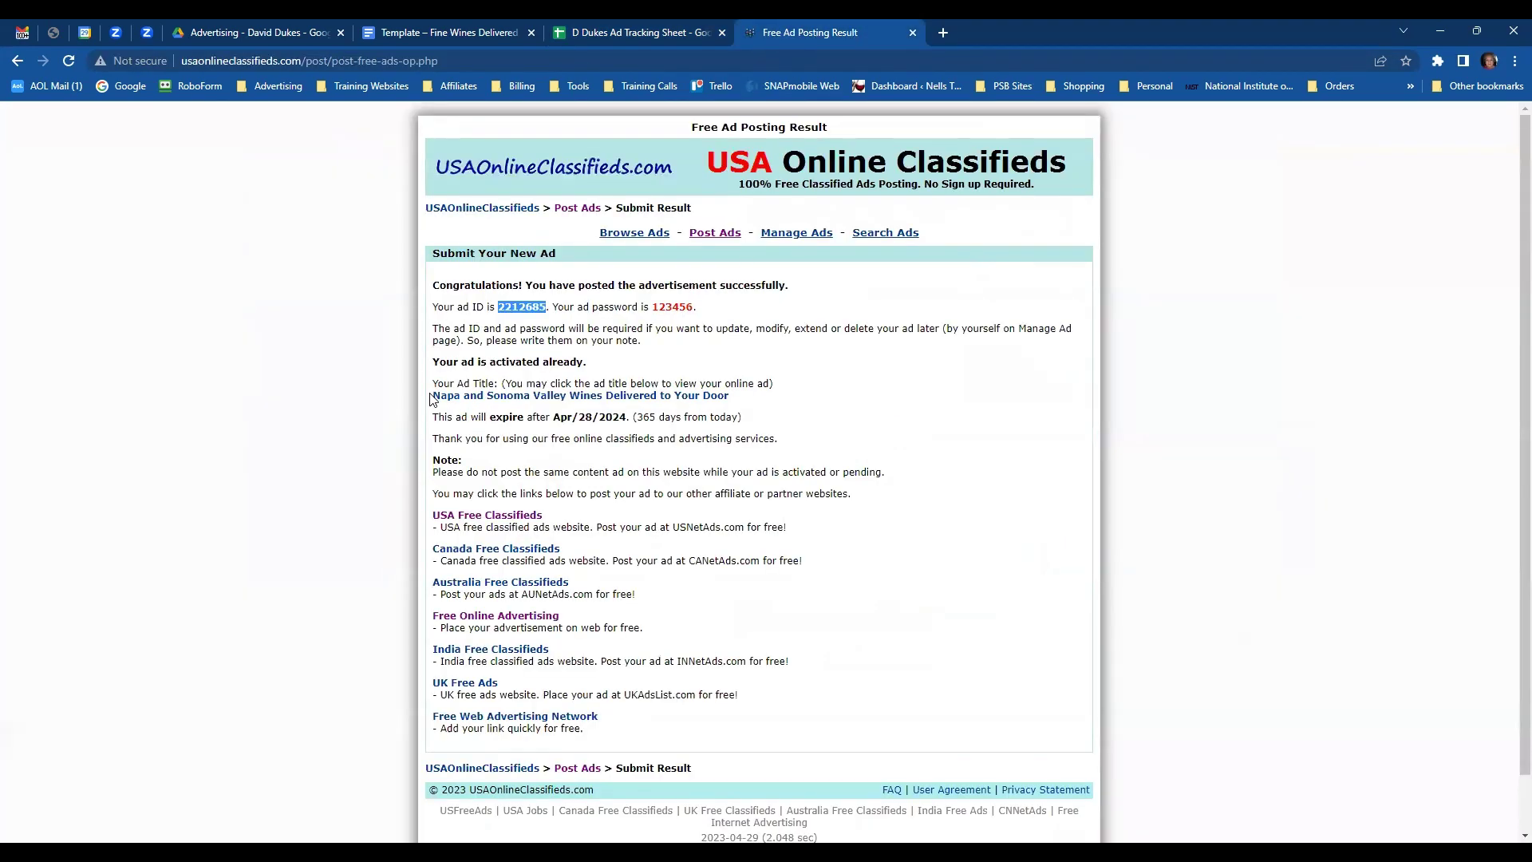
pyautogui.moveTo(429, 394)
pyautogui.mouseDown()
pyautogui.moveTo(766, 383)
pyautogui.moveTo(543, 417)
pyautogui.moveTo(718, 403)
pyautogui.moveTo(606, 383)
pyautogui.moveTo(427, 397)
pyautogui.mouseUp()
pyautogui.hotkey('ctrl', 'c')
pyautogui.click(728, 412)
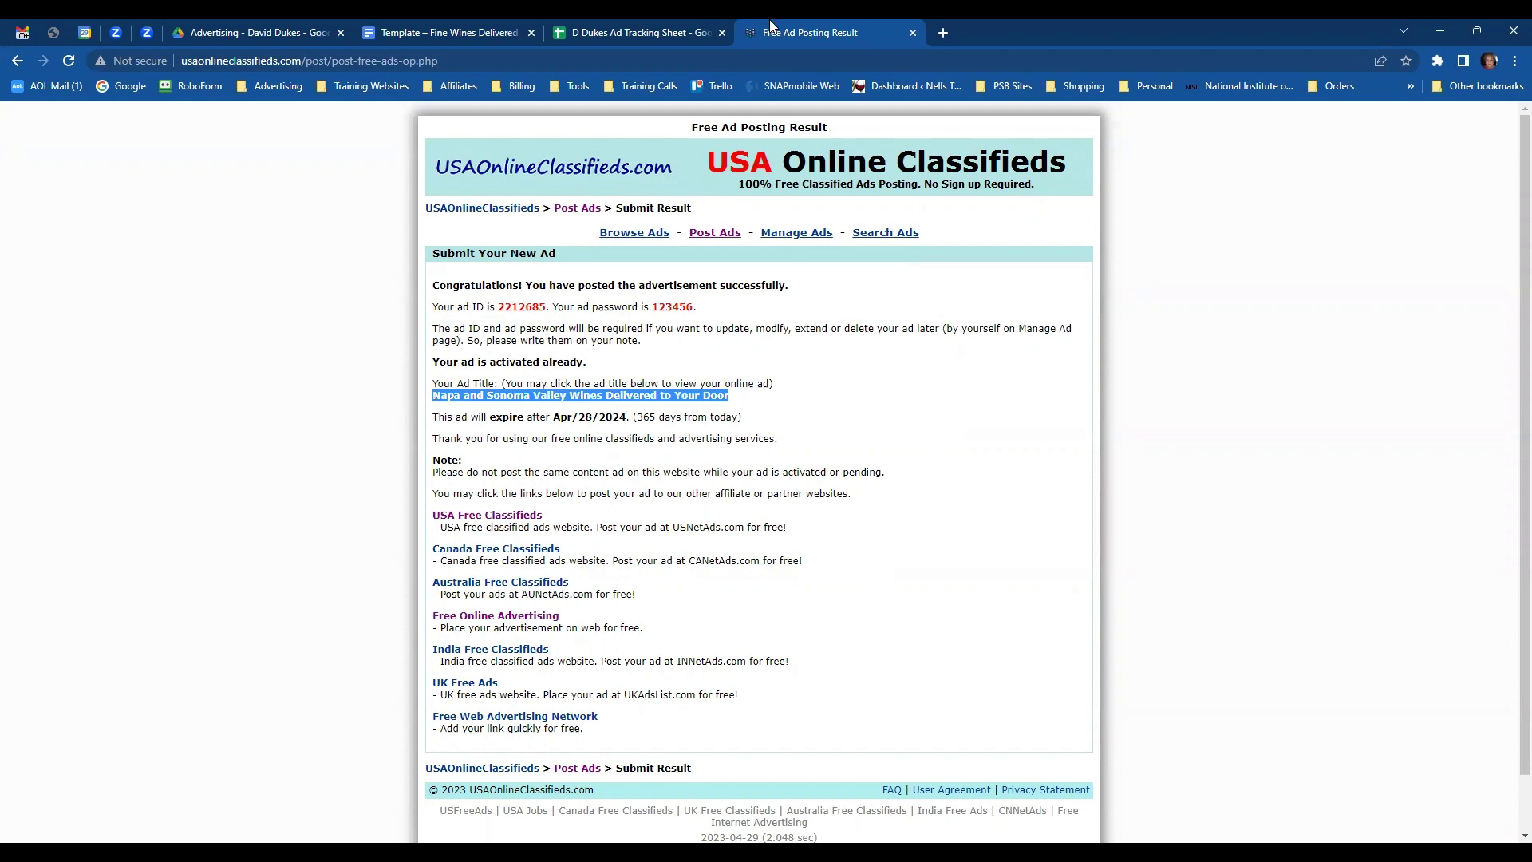
pyautogui.click(690, 34)
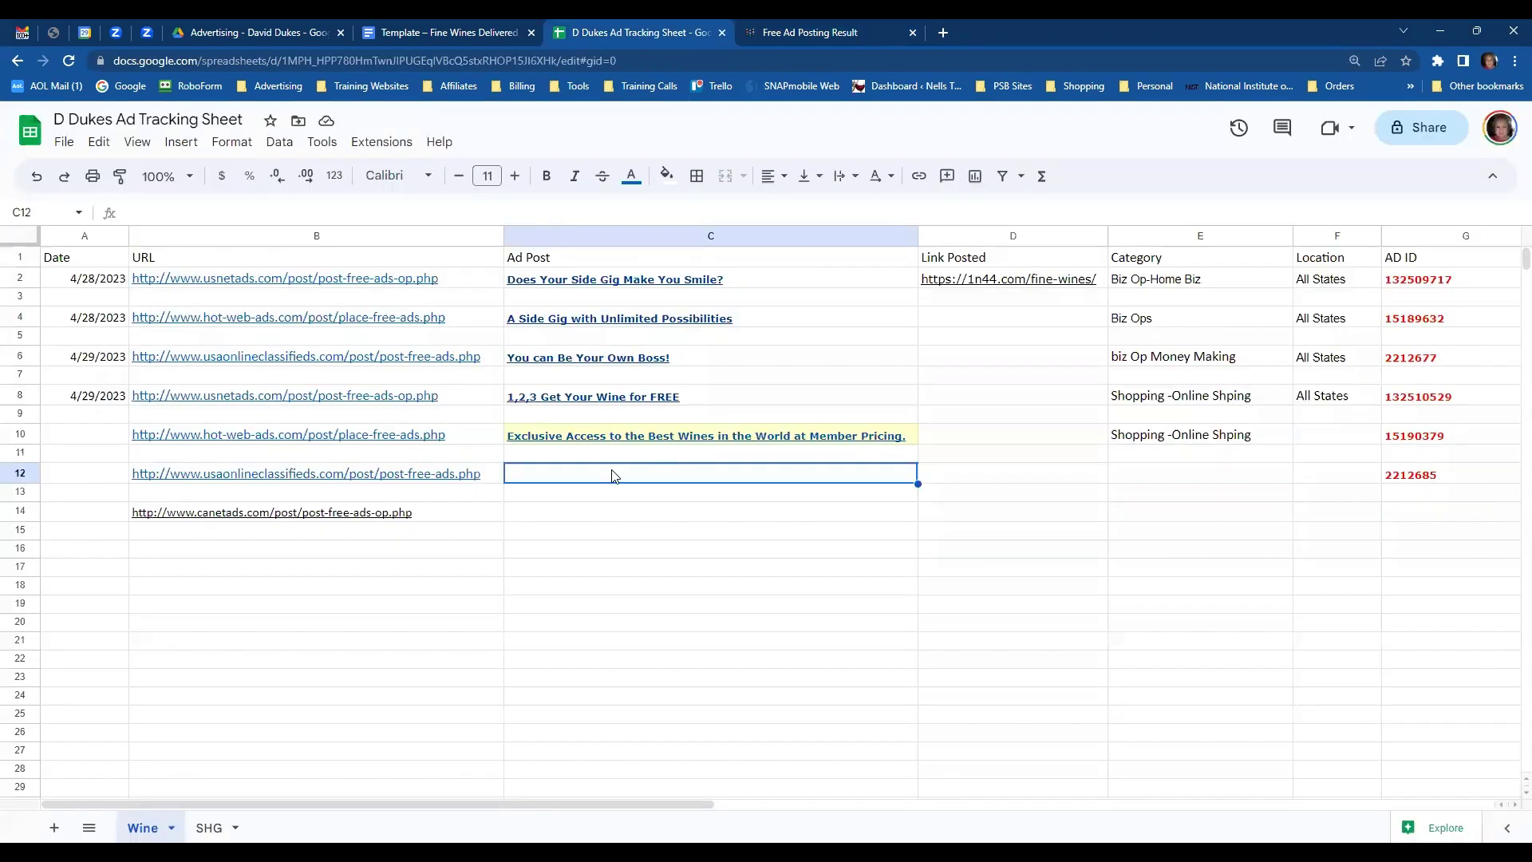
pyautogui.hotkey('ctrl', 'v')
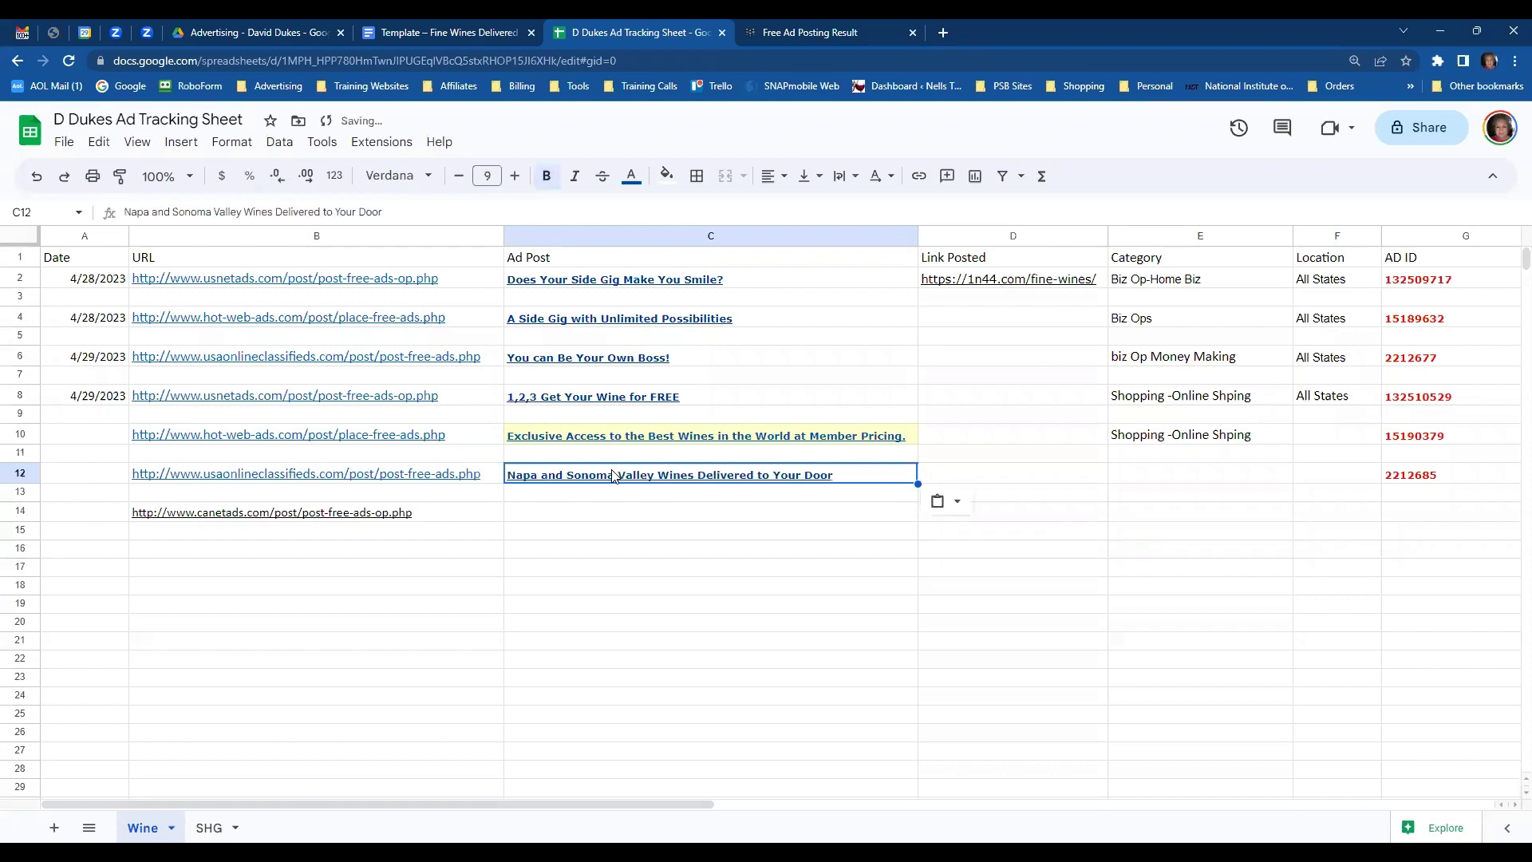
pyautogui.click(1123, 479)
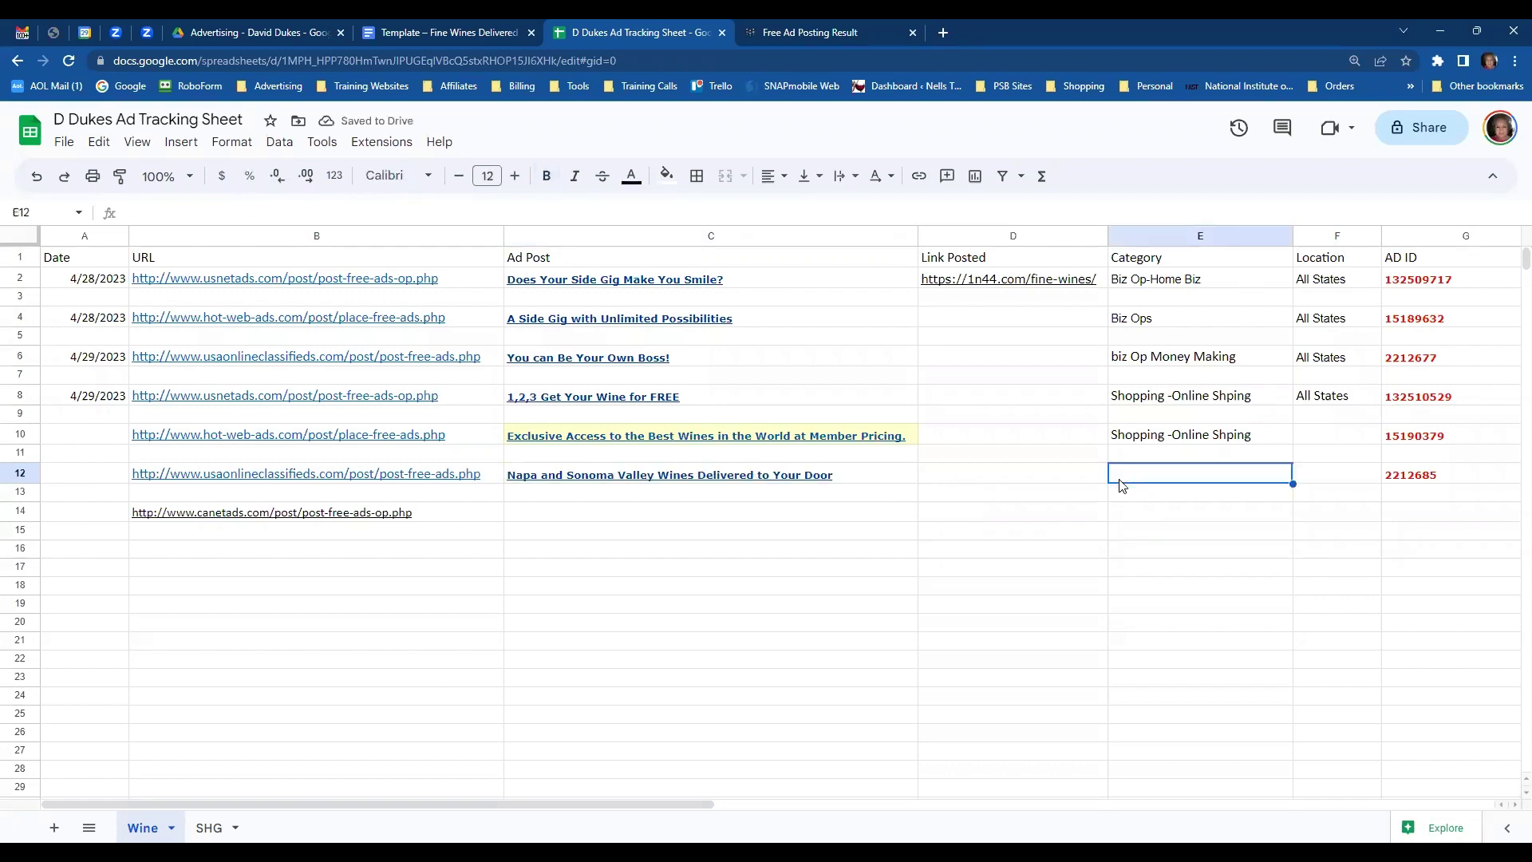
pyautogui.write('Sh')
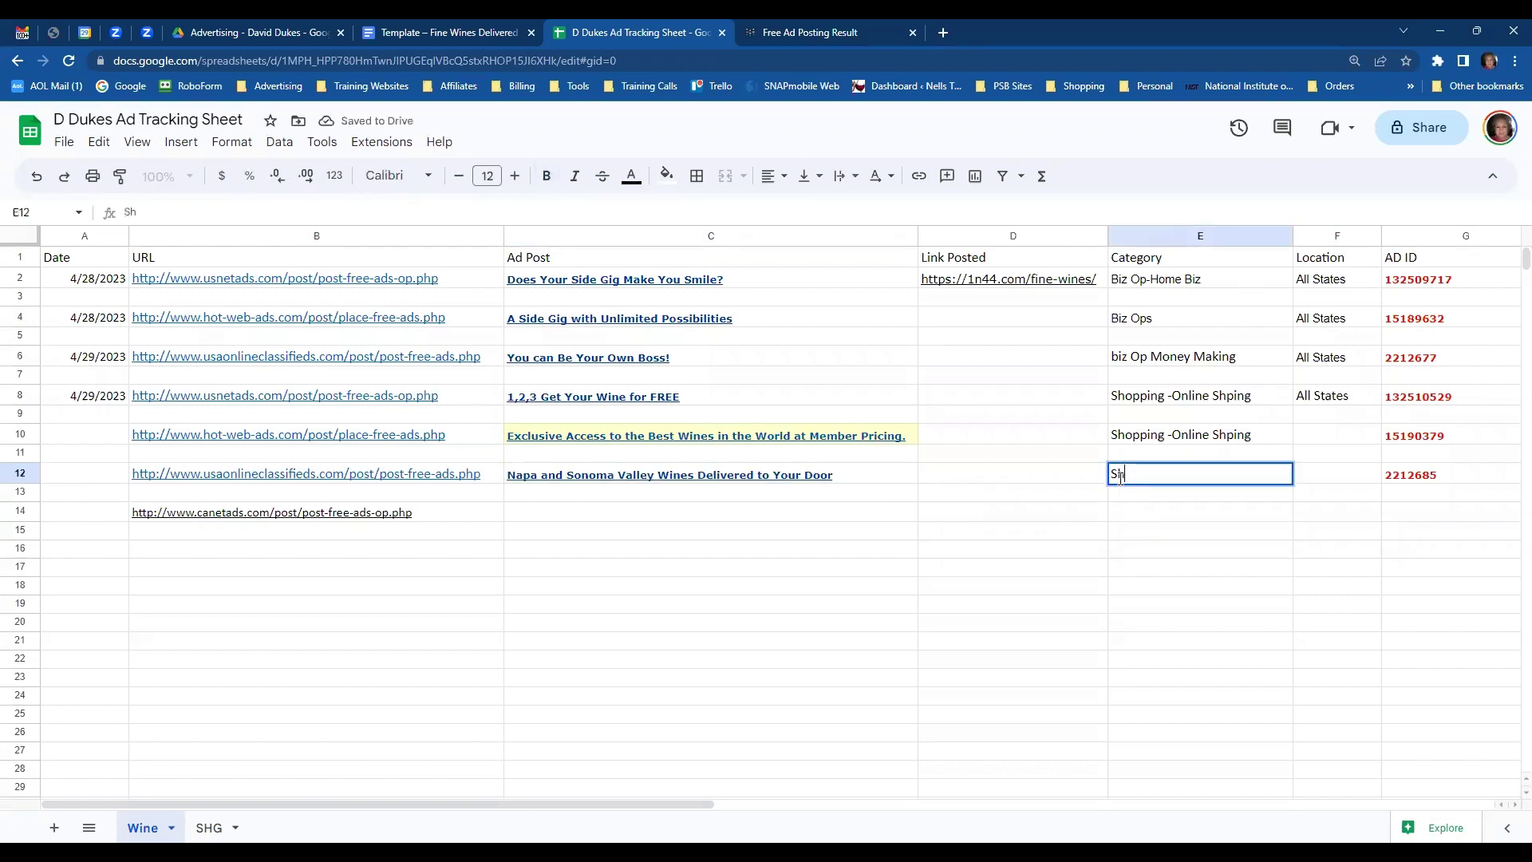
pyautogui.write('opping Other')
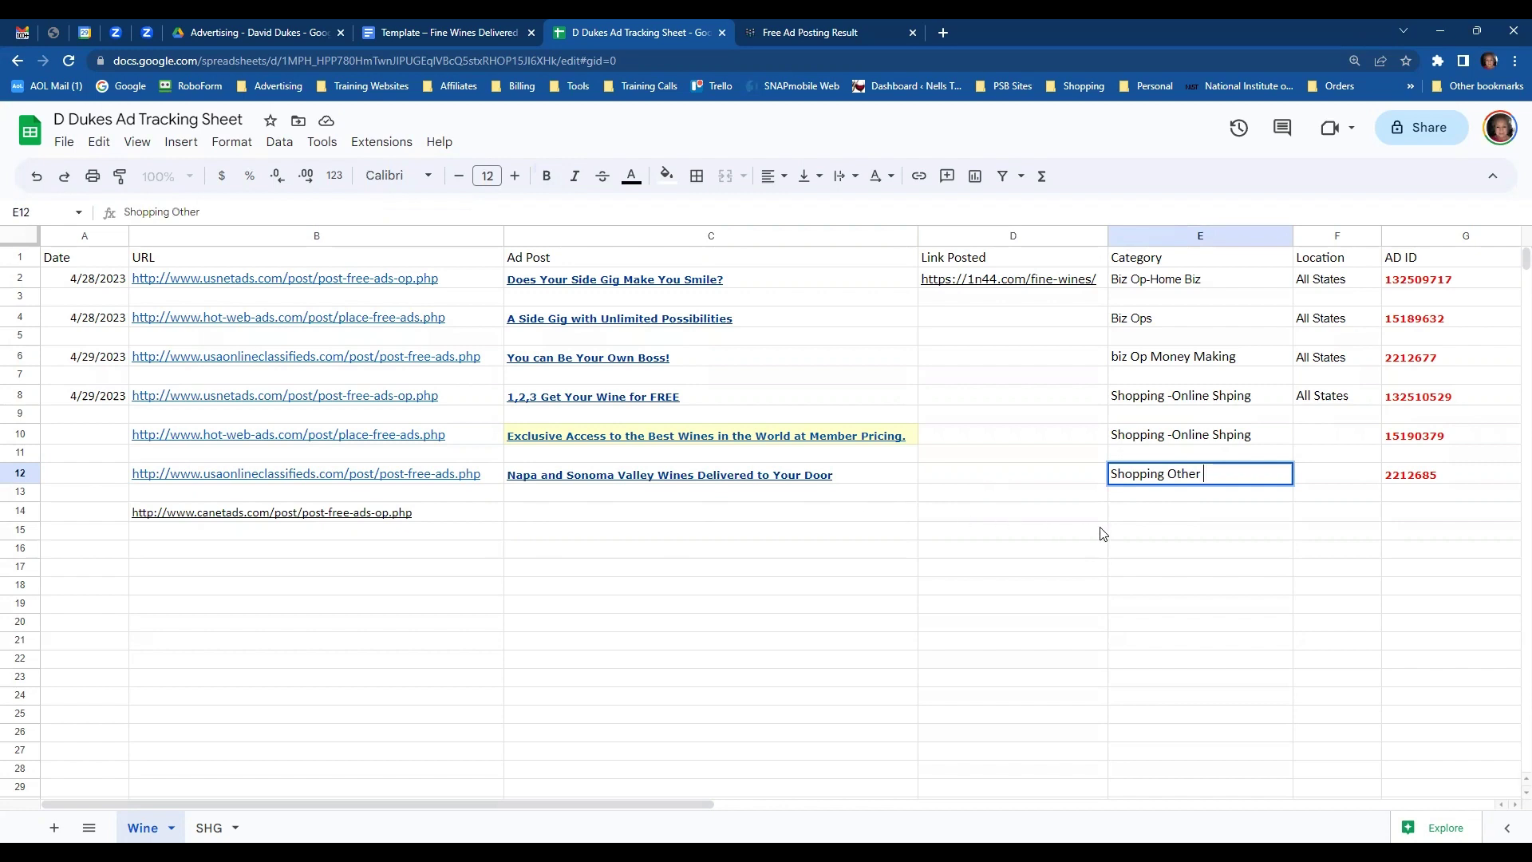
# - Copy the ad password and 4/27/2024 expiry from H8:I8 into rows 10 and 12
pyautogui.press('Tab')
pyautogui.press('Tab')
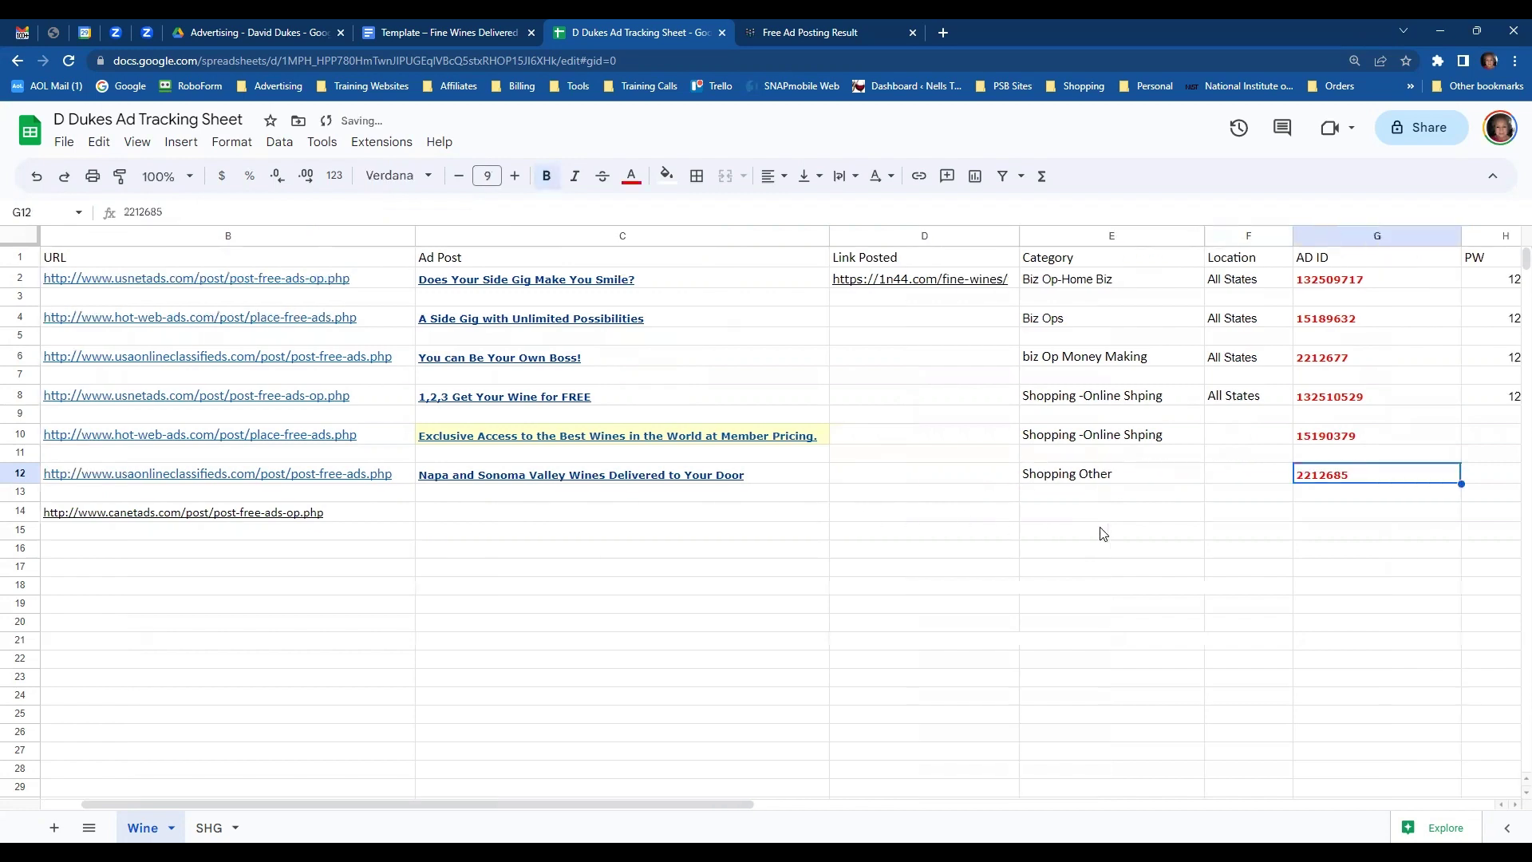
pyautogui.press('Tab')
pyautogui.moveTo(1132, 399); pyautogui.dragTo(1216, 404)
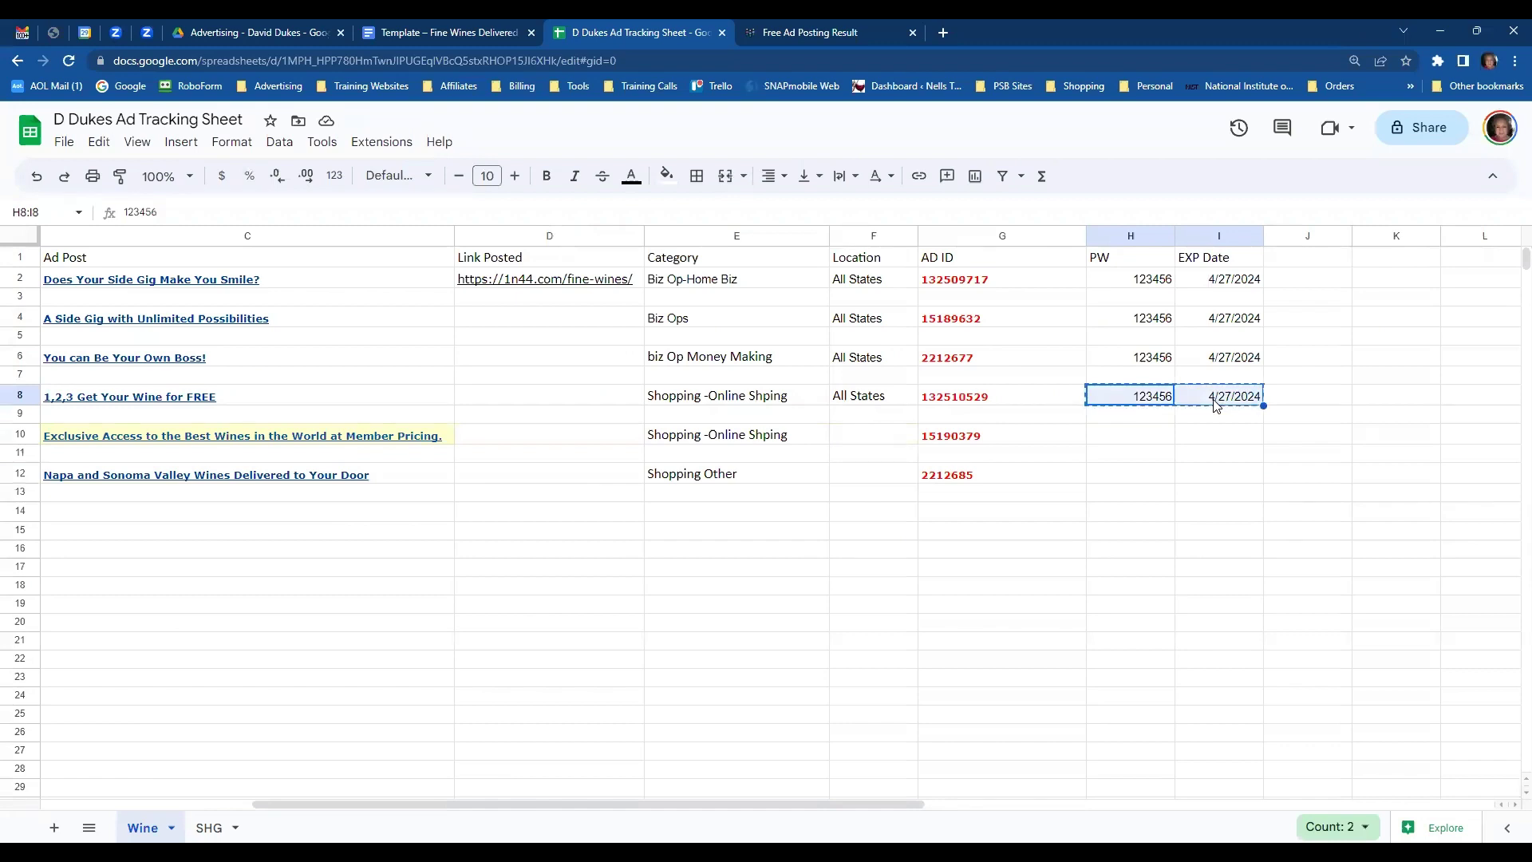
pyautogui.click(1145, 438)
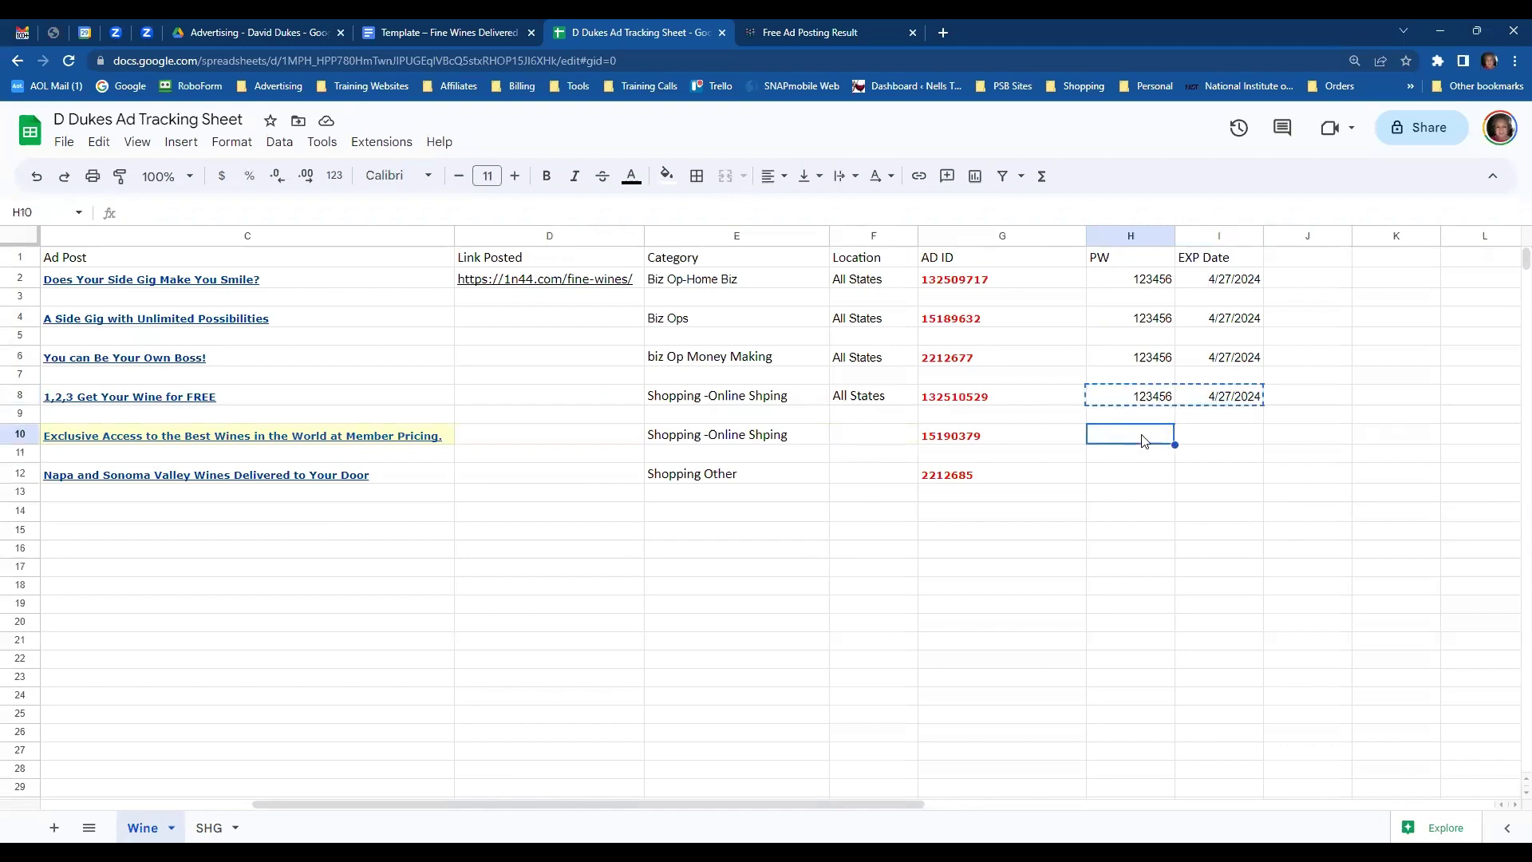
pyautogui.hotkey('ctrl', 'v')
pyautogui.click(1122, 478)
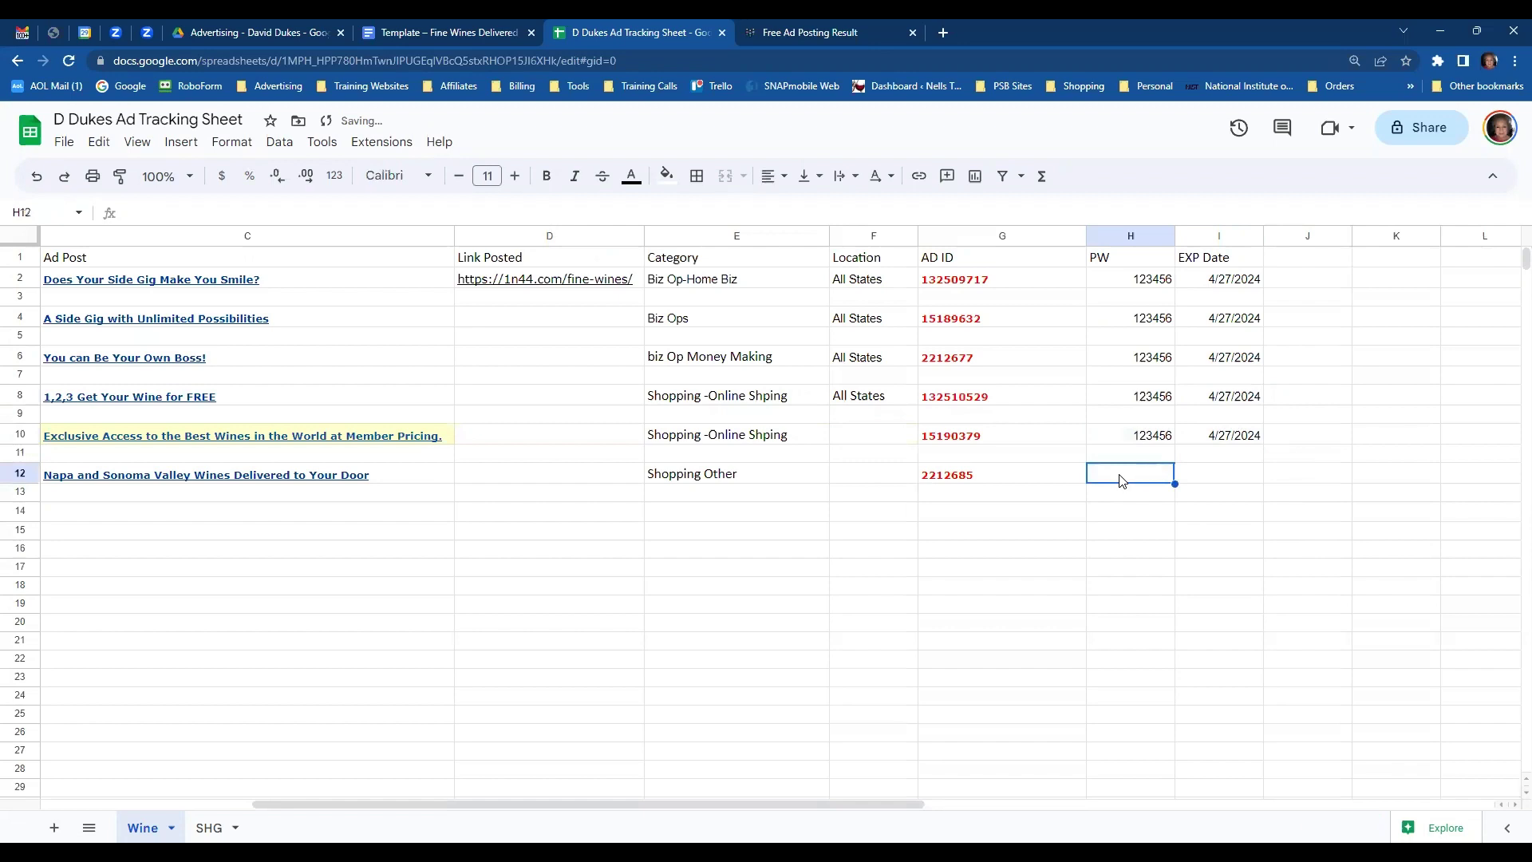
pyautogui.hotkey('ctrl', 'v')
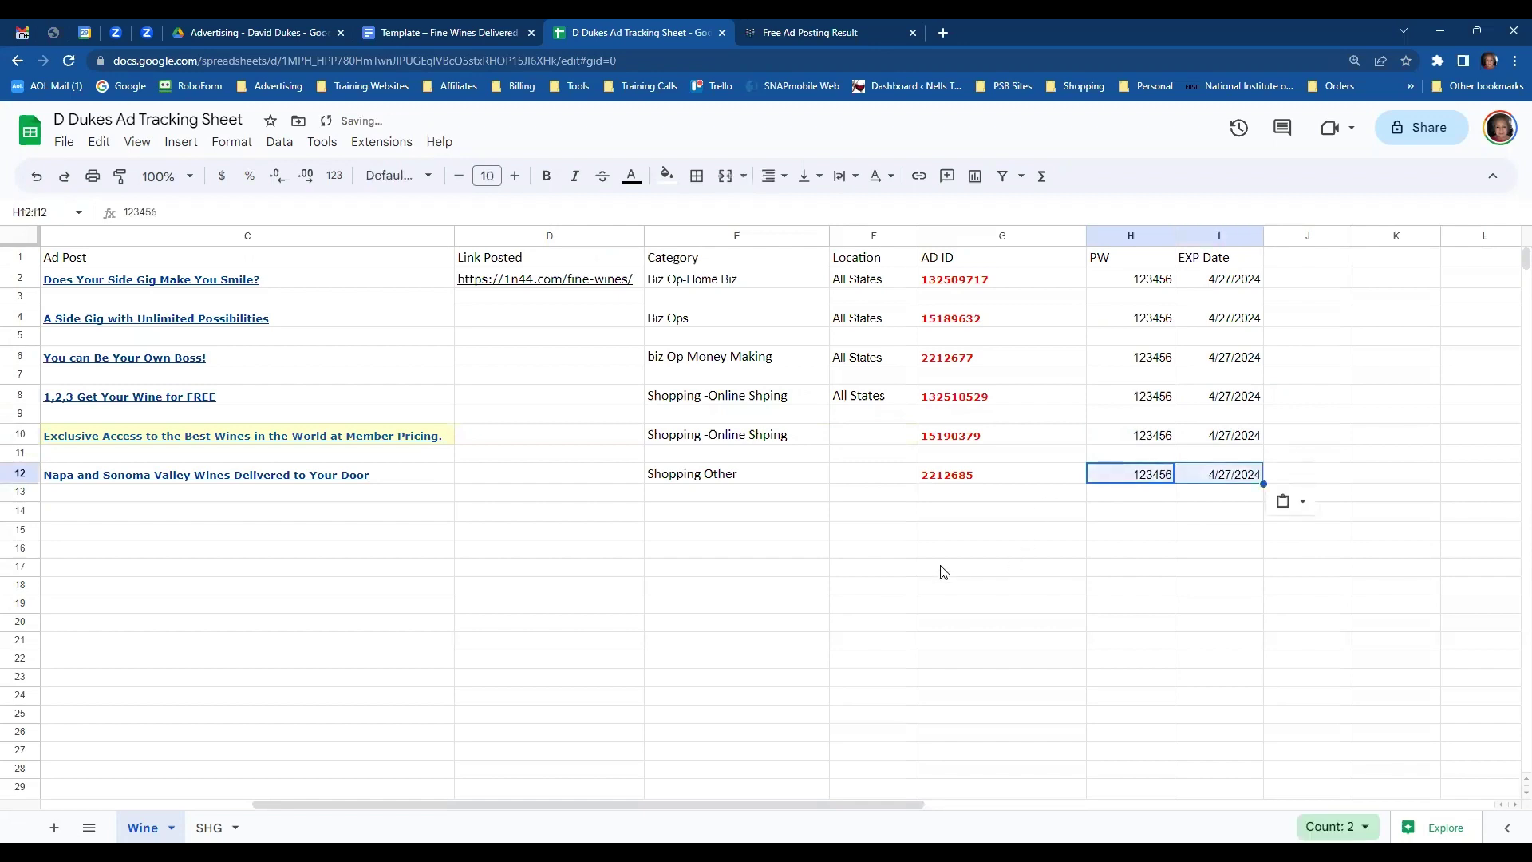
pyautogui.click(941, 568)
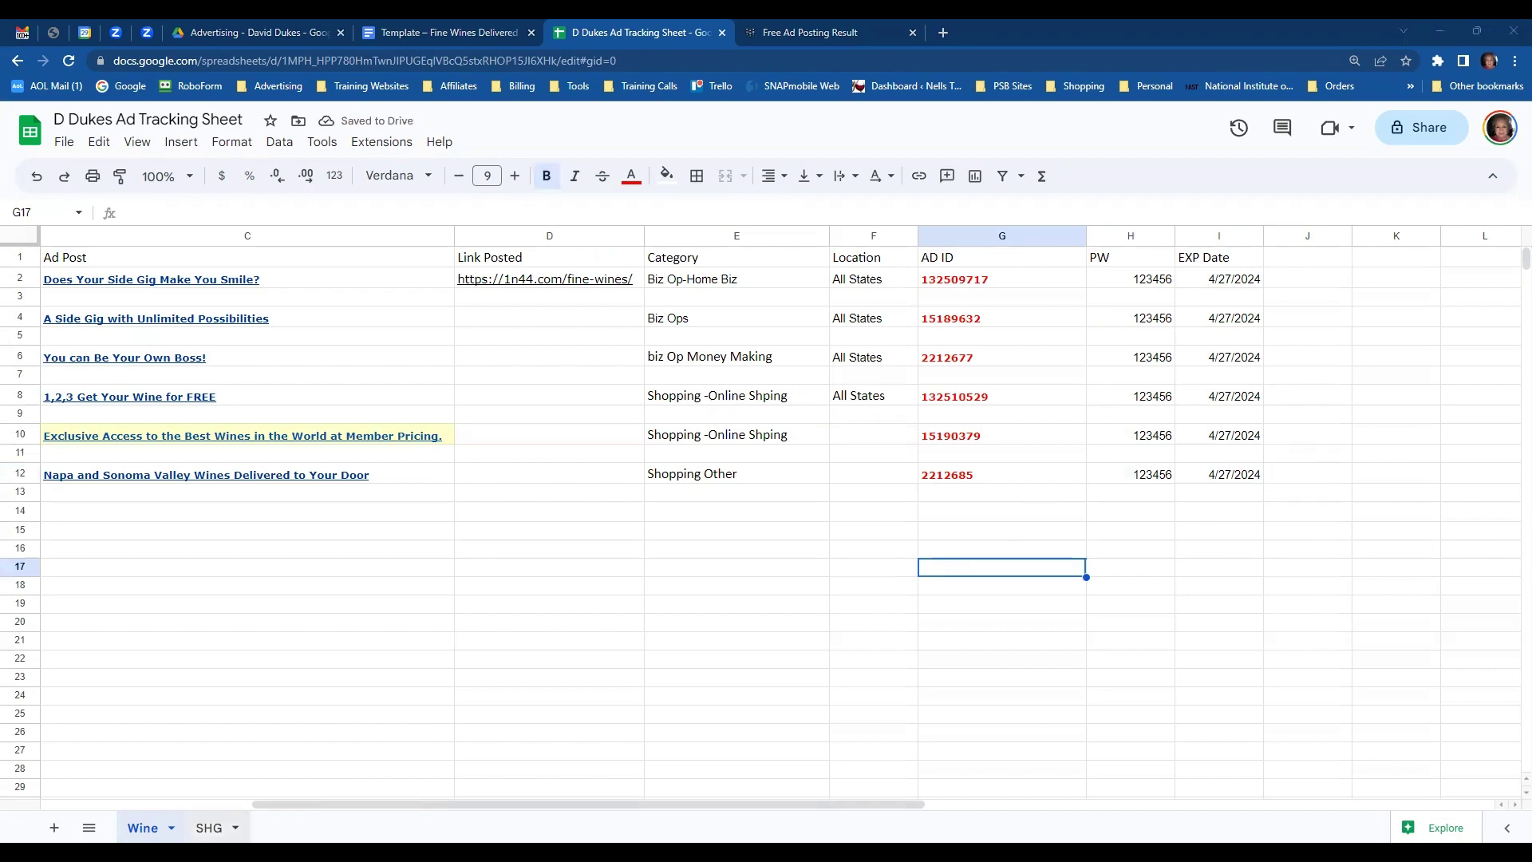
# - Switch to the SHG sheet, select the USNetAds link in B2, and go to the advertising Drive folder
pyautogui.hotkey('ctrl', 'shift', 'pagedown')
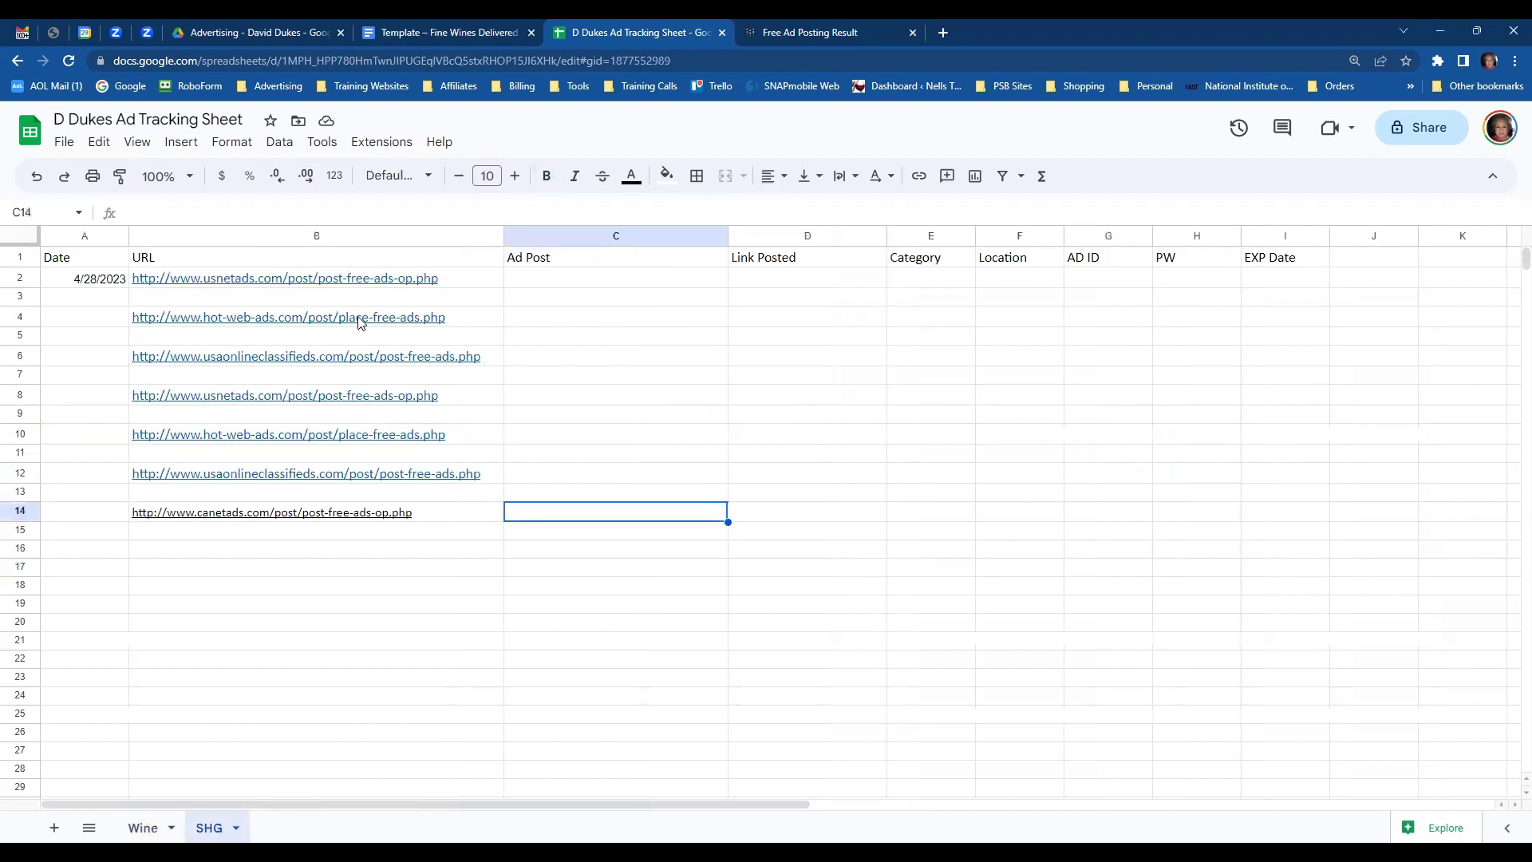
pyautogui.click(341, 286)
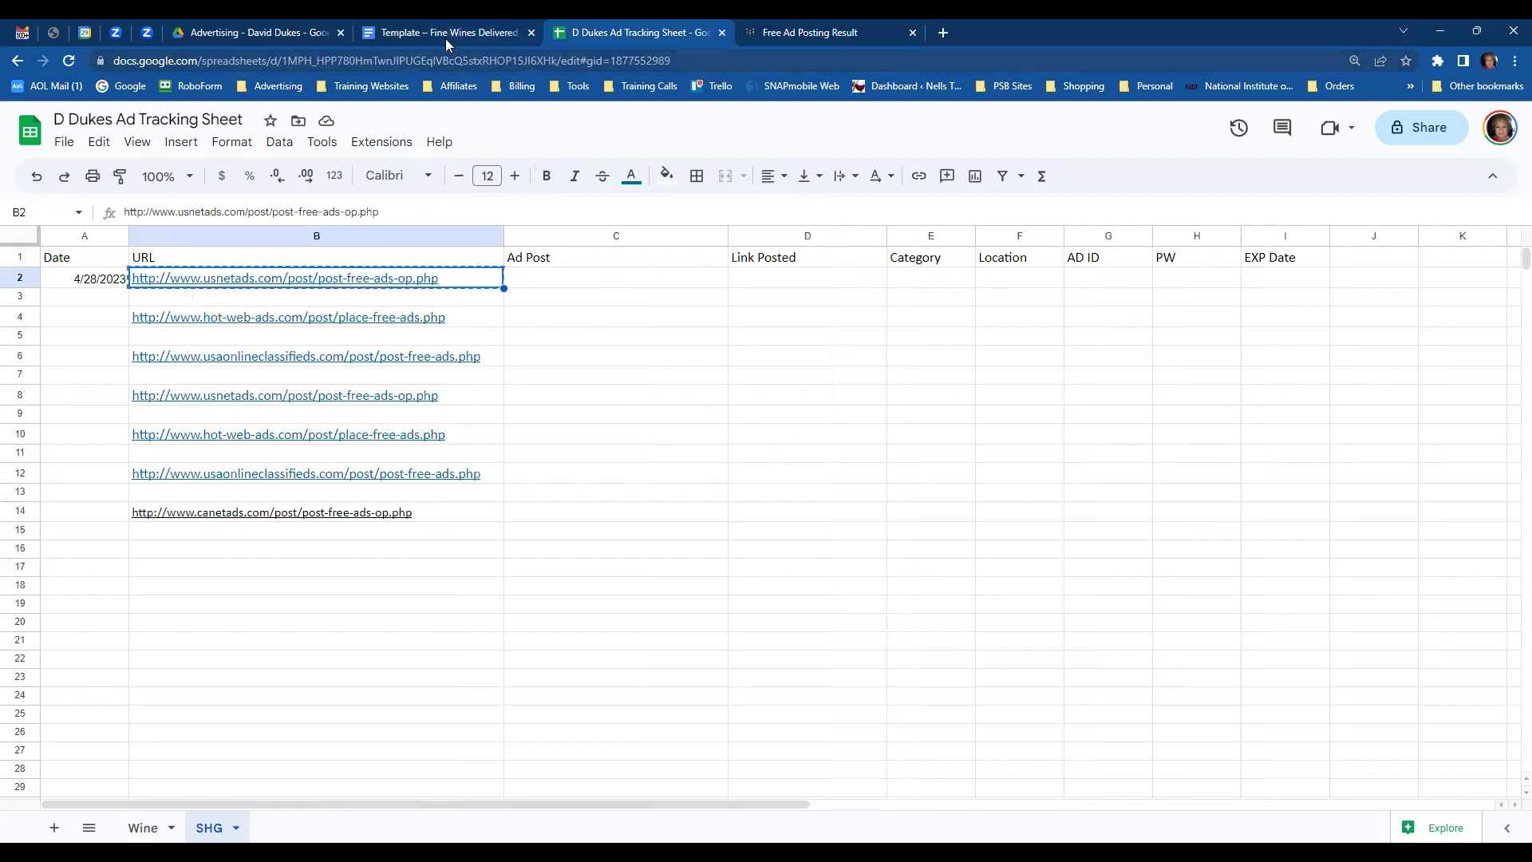
pyautogui.click(272, 37)
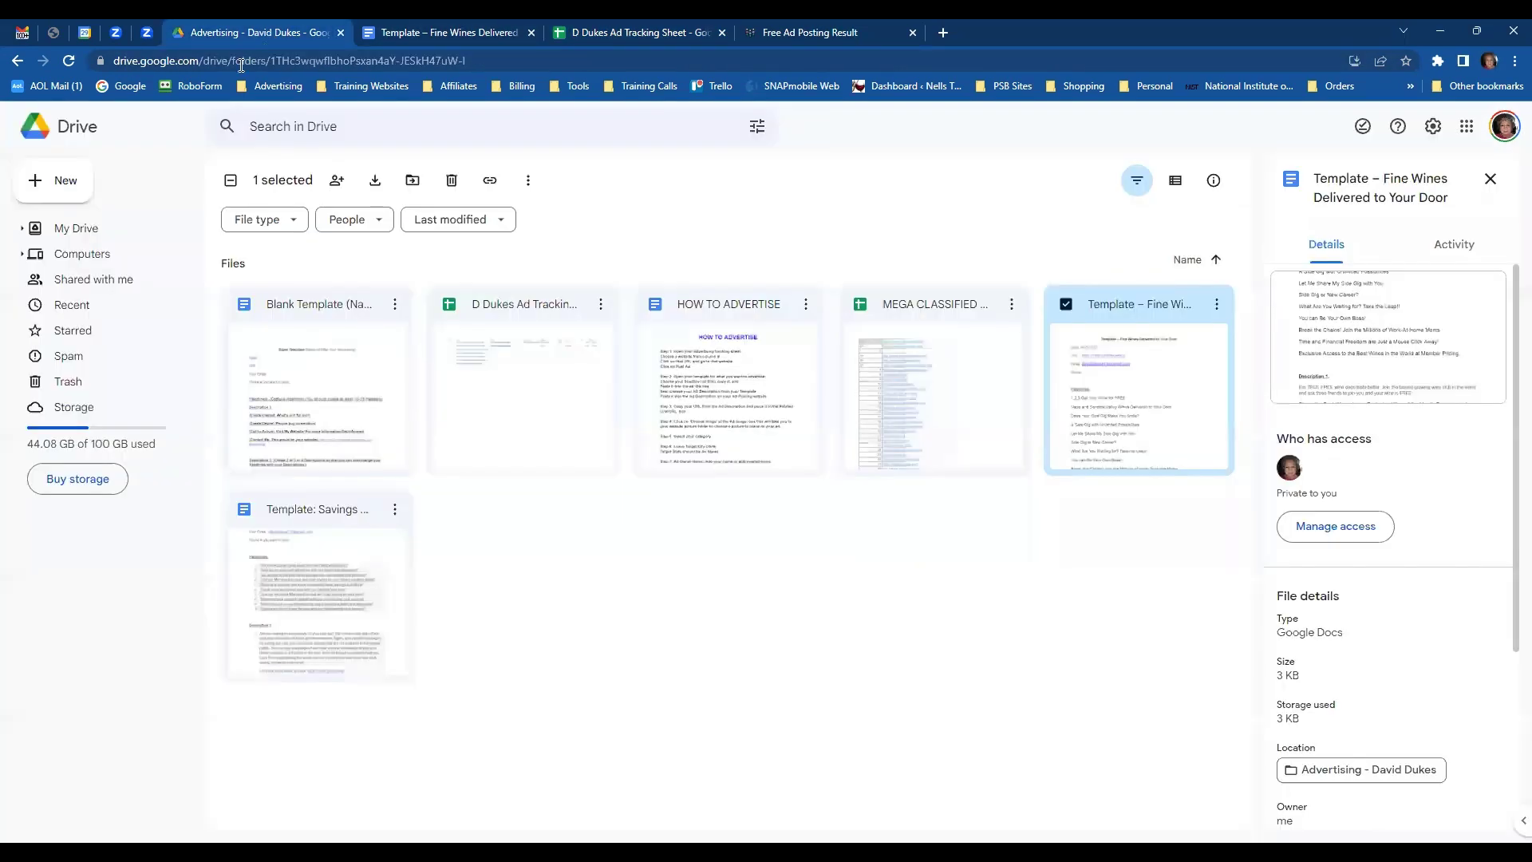
# - Close Fine Wines, open the Savings Highway Global template, and select its first travel headline
pyautogui.click(531, 33)
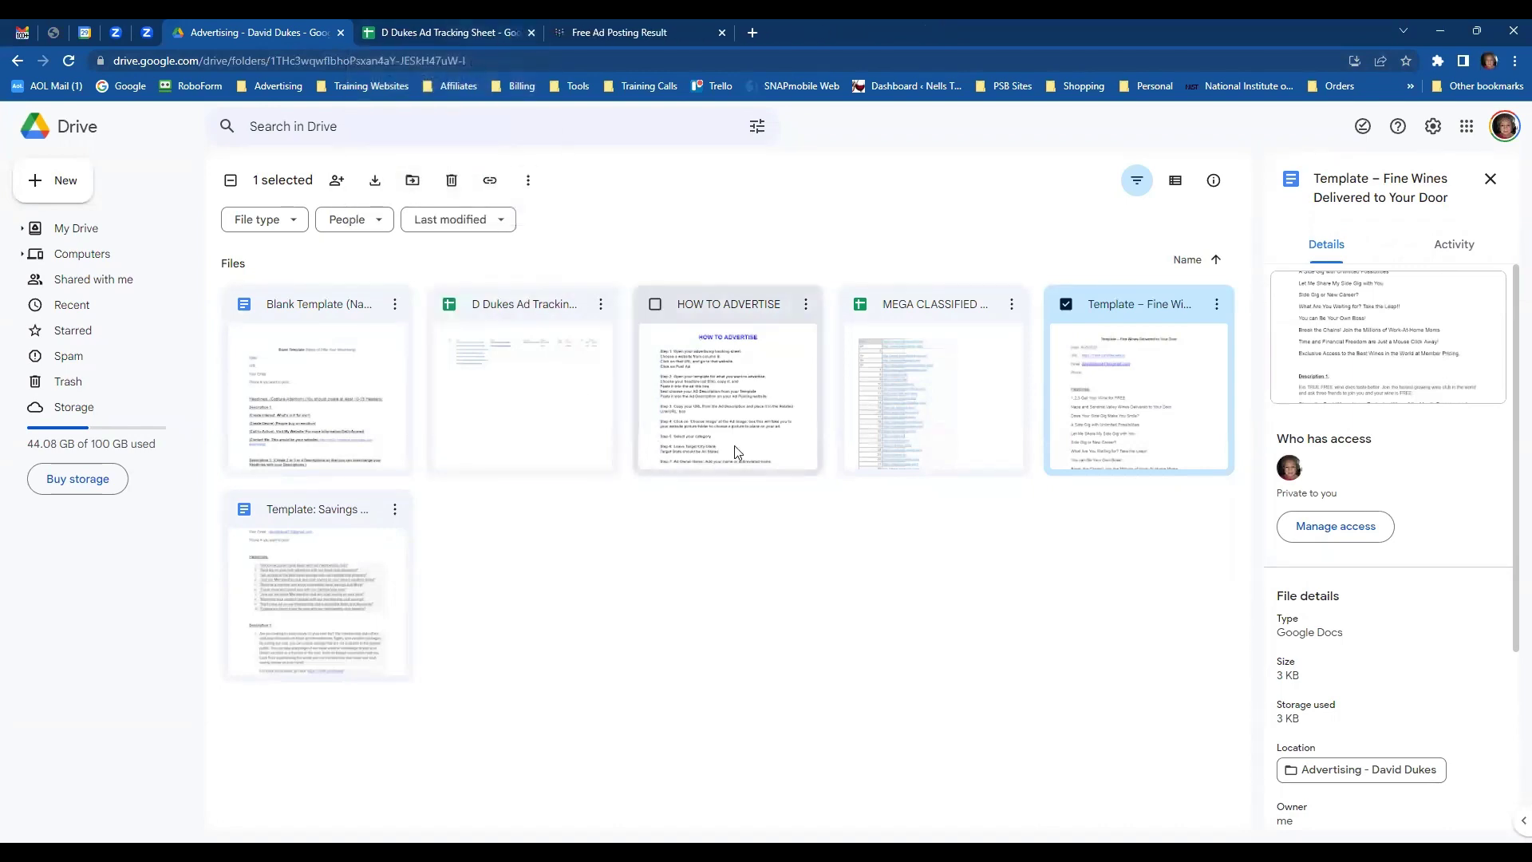
pyautogui.click(283, 518)
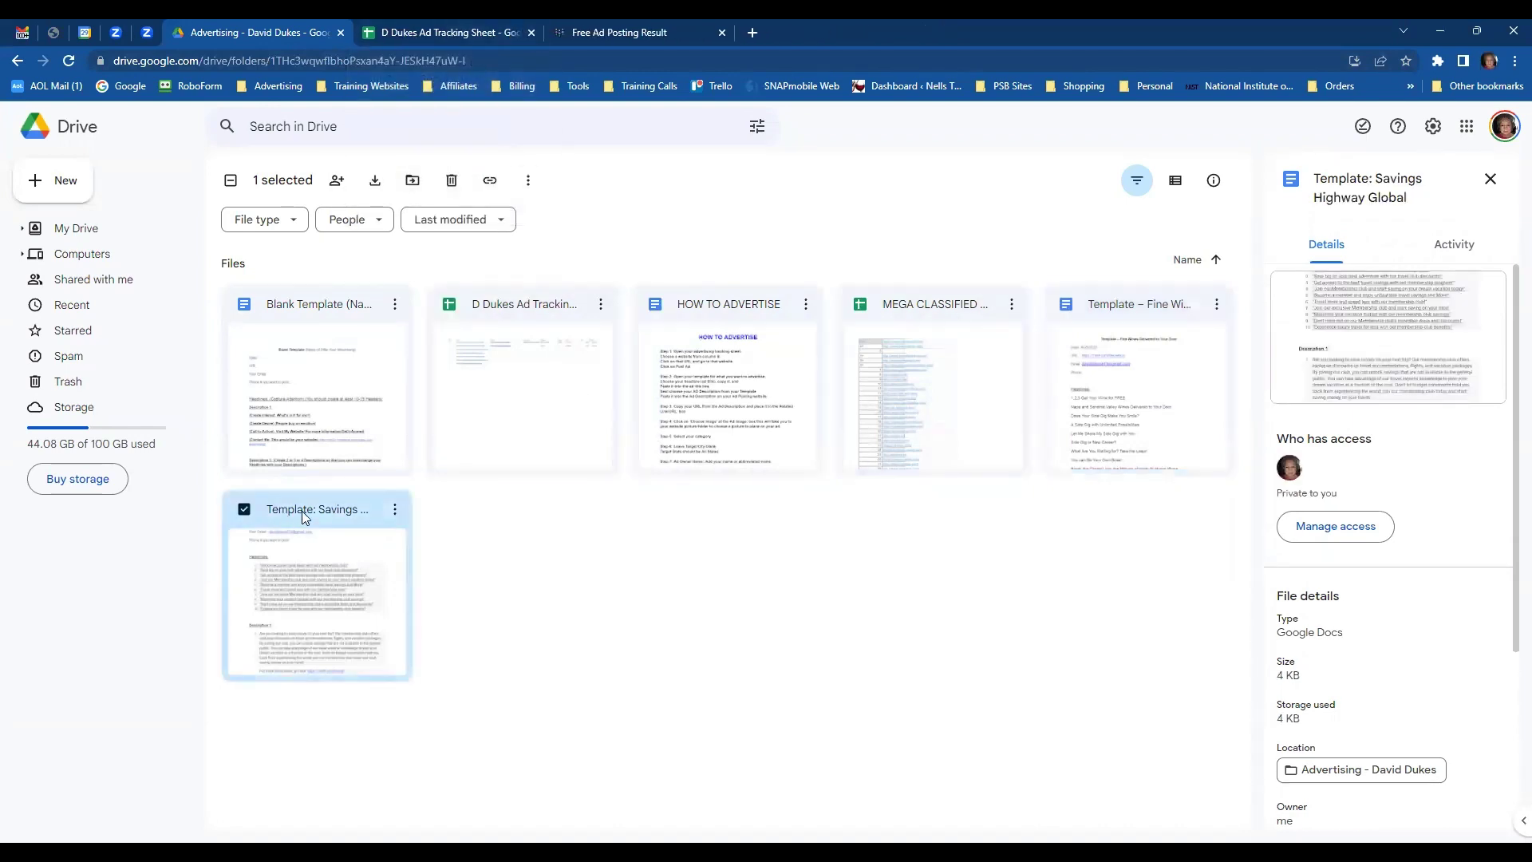
pyautogui.doubleClick(303, 514)
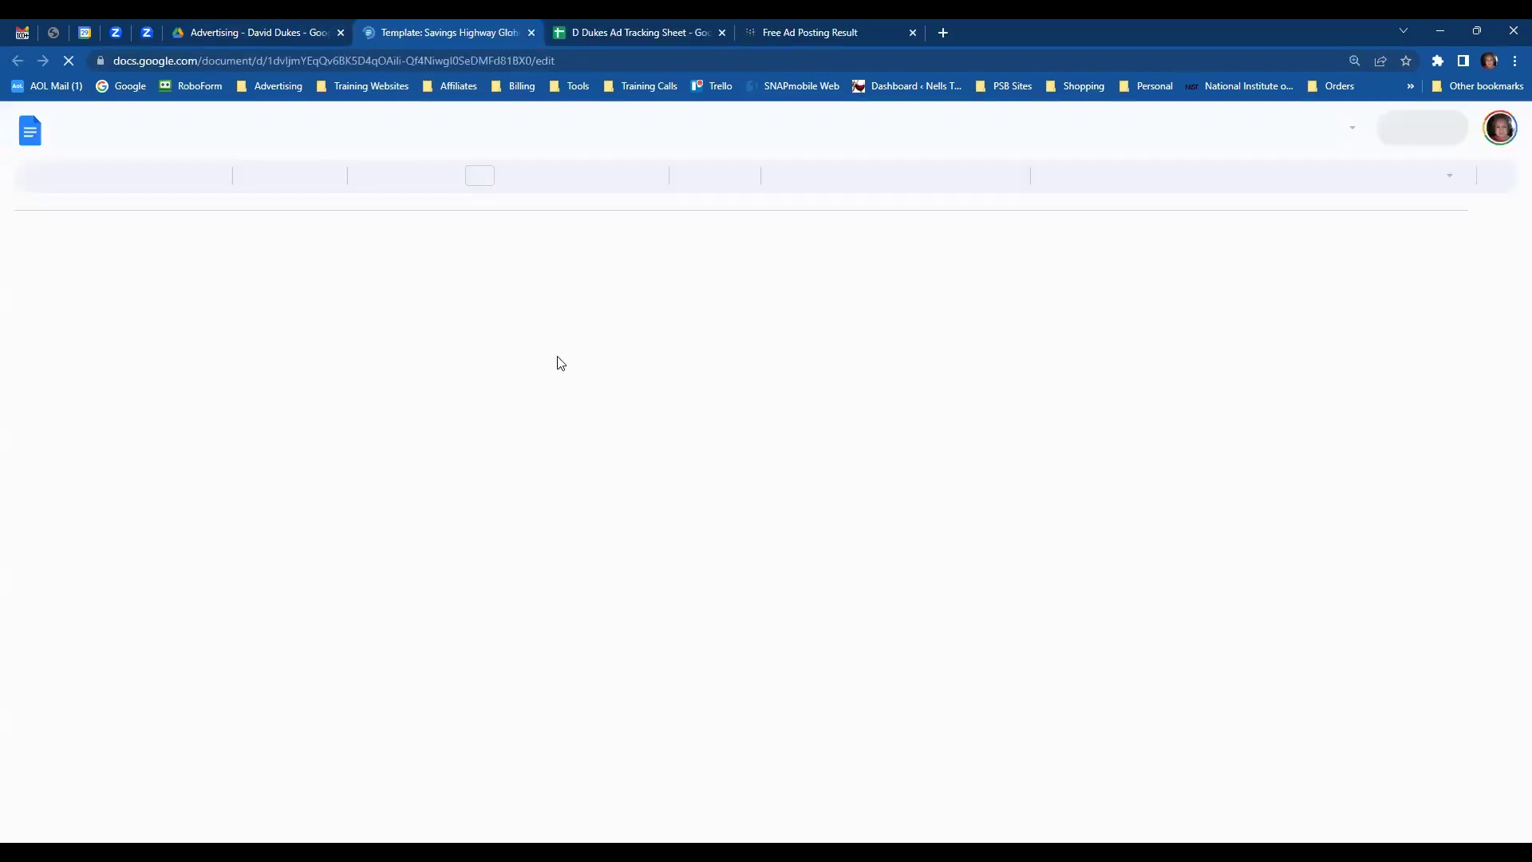
pyautogui.scroll(-2, 766, 394)
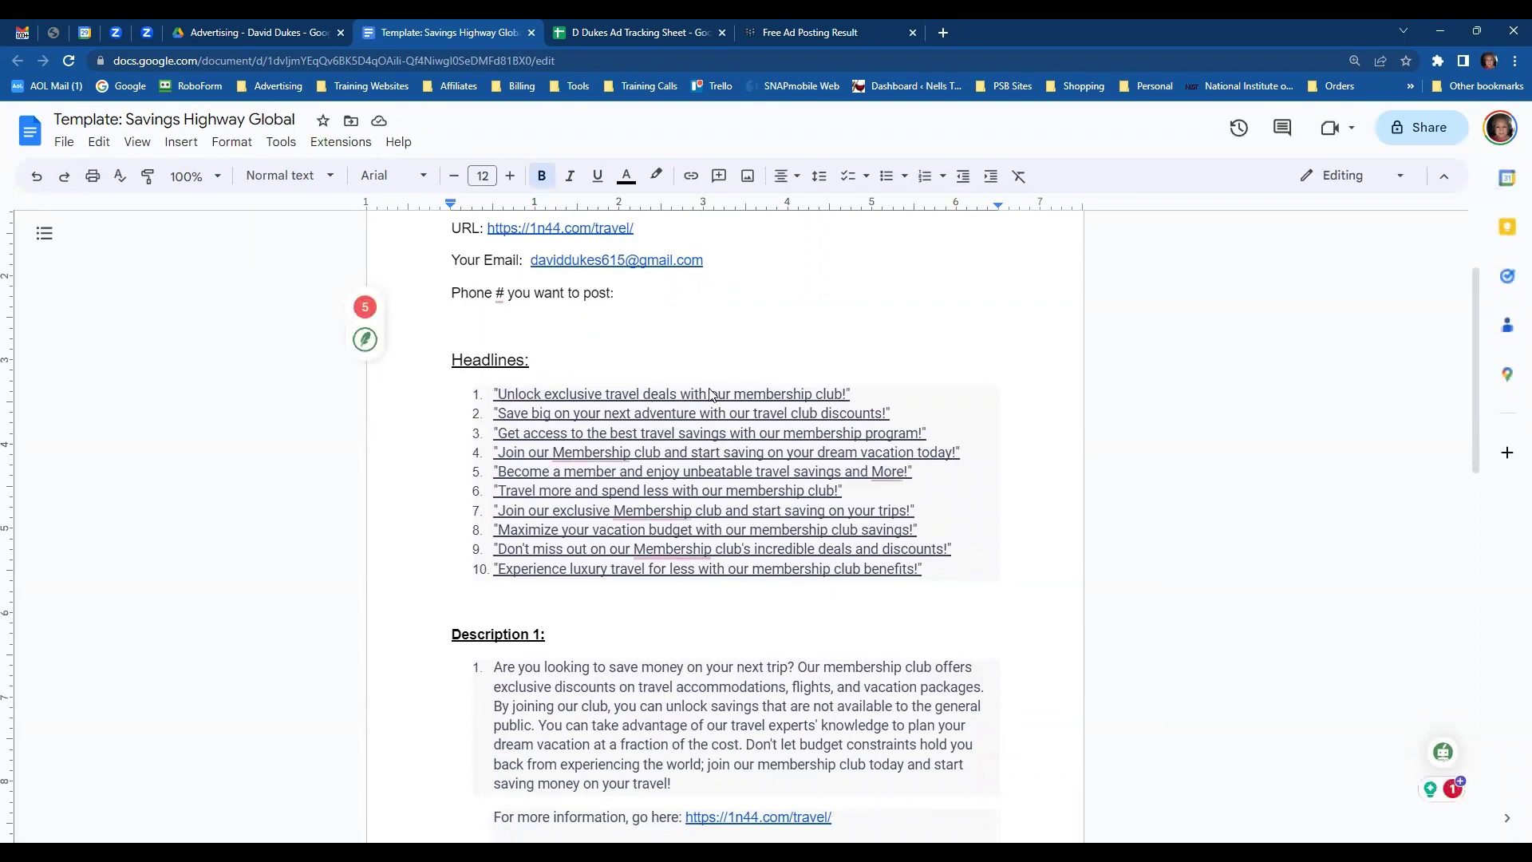
pyautogui.moveTo(500, 394); pyautogui.dragTo(845, 395)
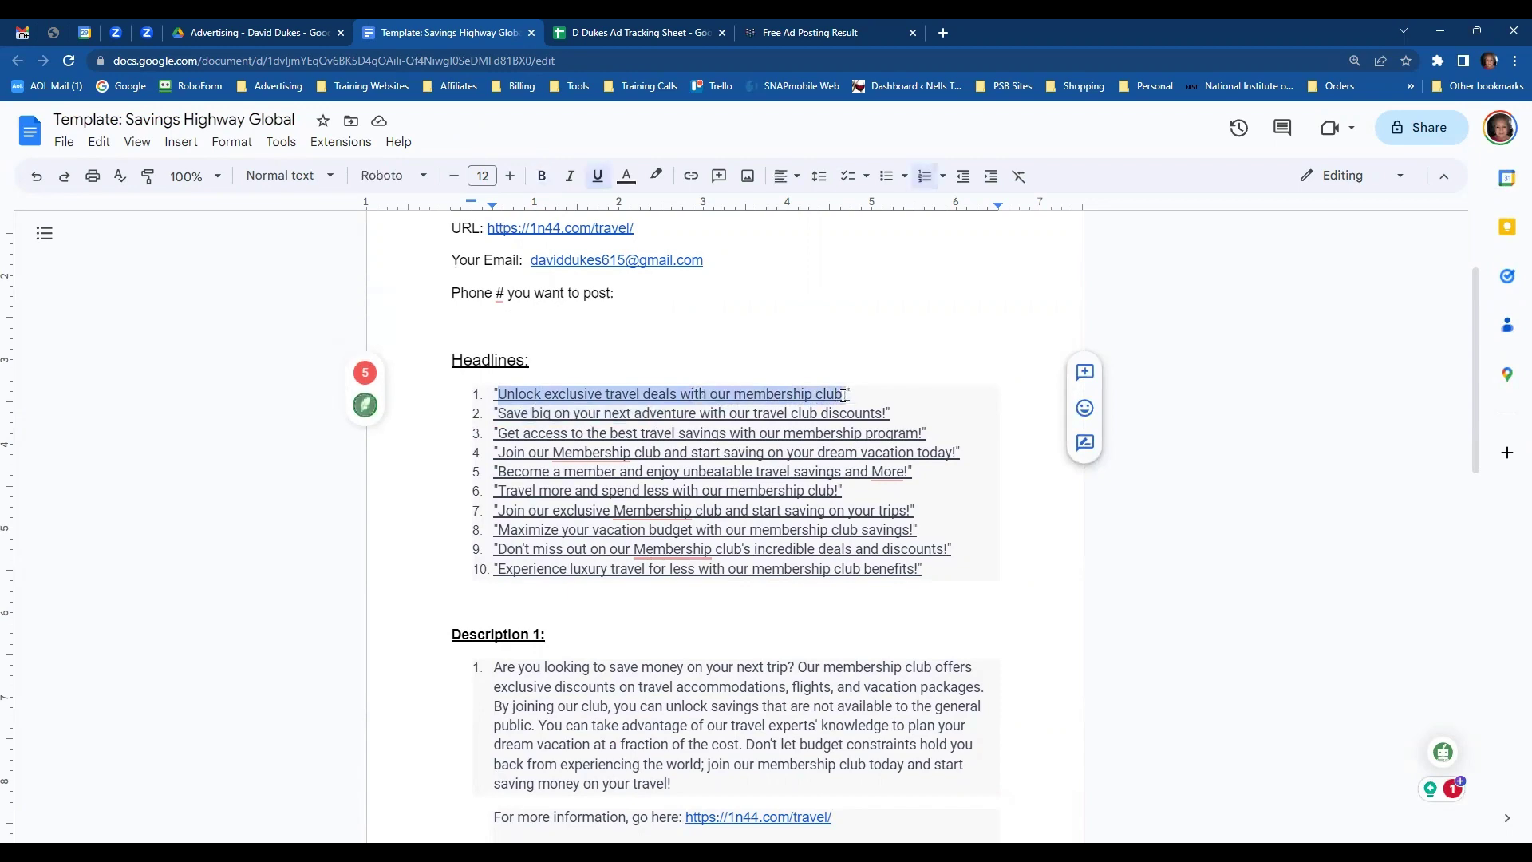
pyautogui.click(786, 33)
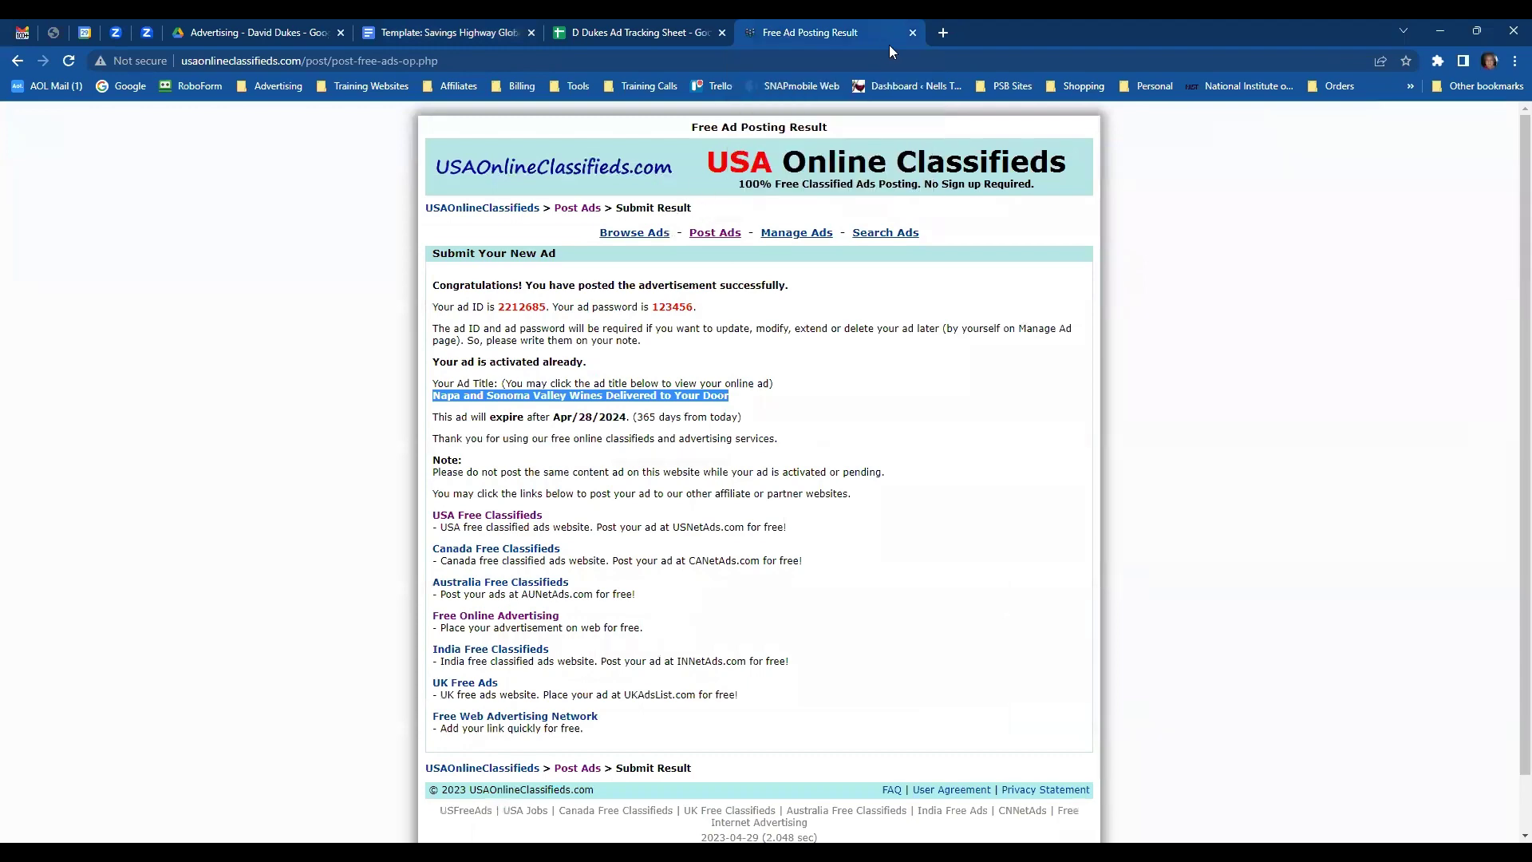
# - Open USNetAds.com from the SHG sheet's B2 link and start its Post Free Ads form at Ad Title
pyautogui.click(912, 33)
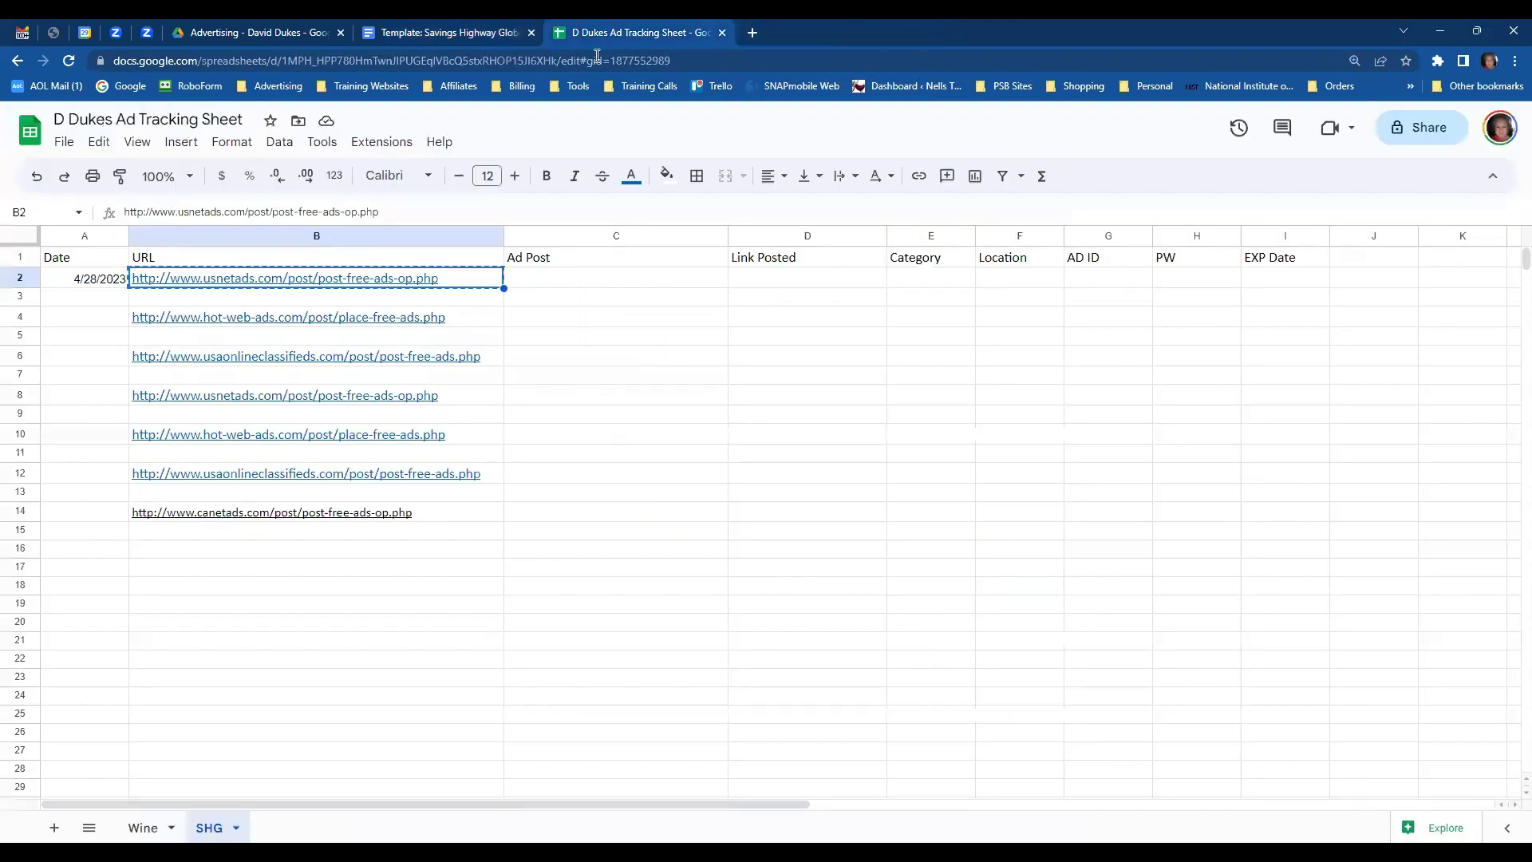
pyautogui.moveTo(328, 279)
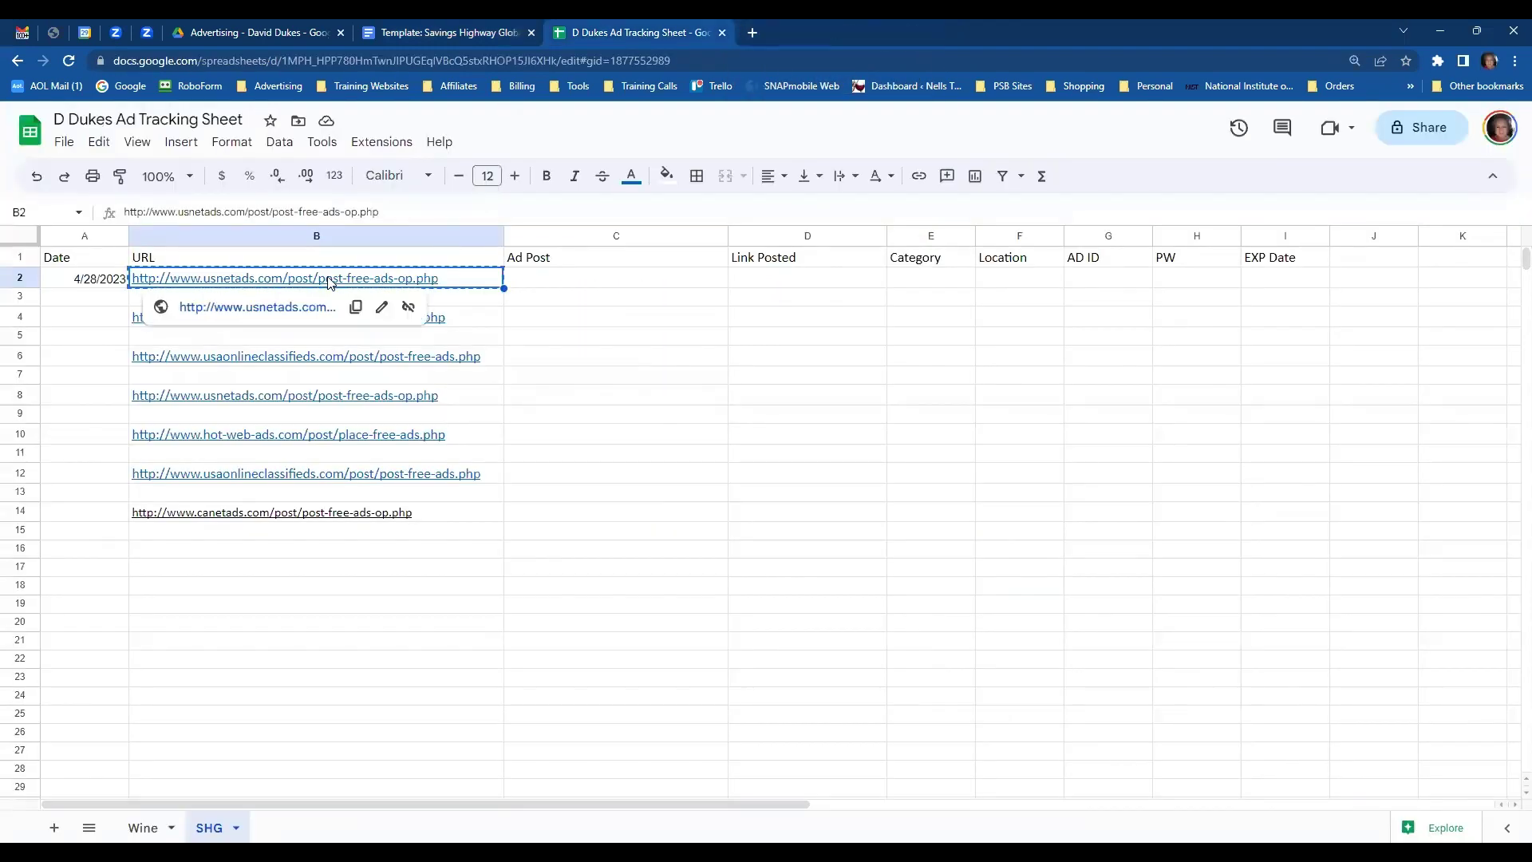
pyautogui.click(276, 309)
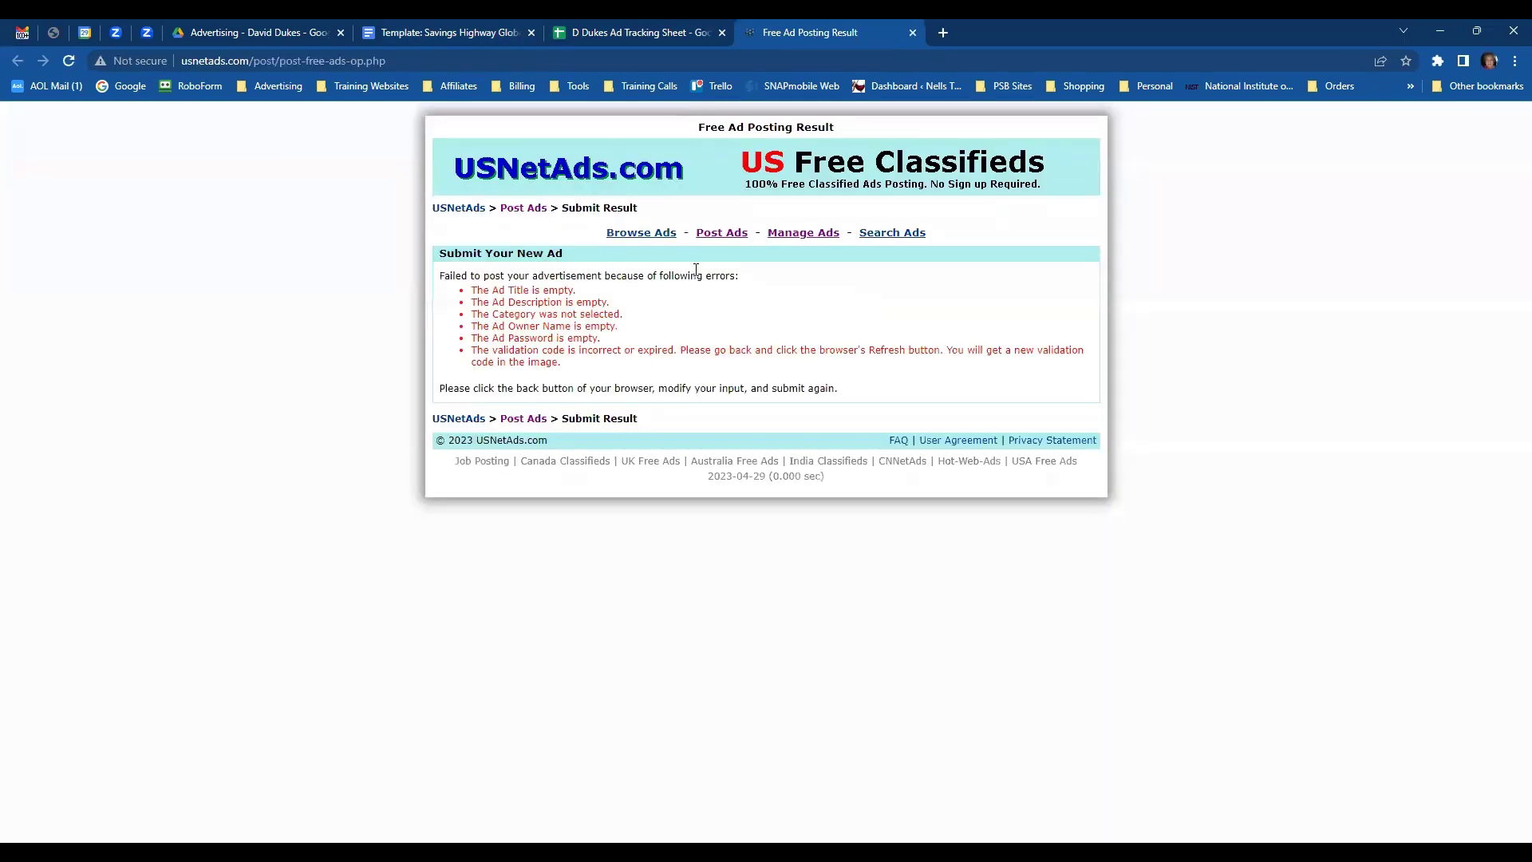
pyautogui.click(723, 234)
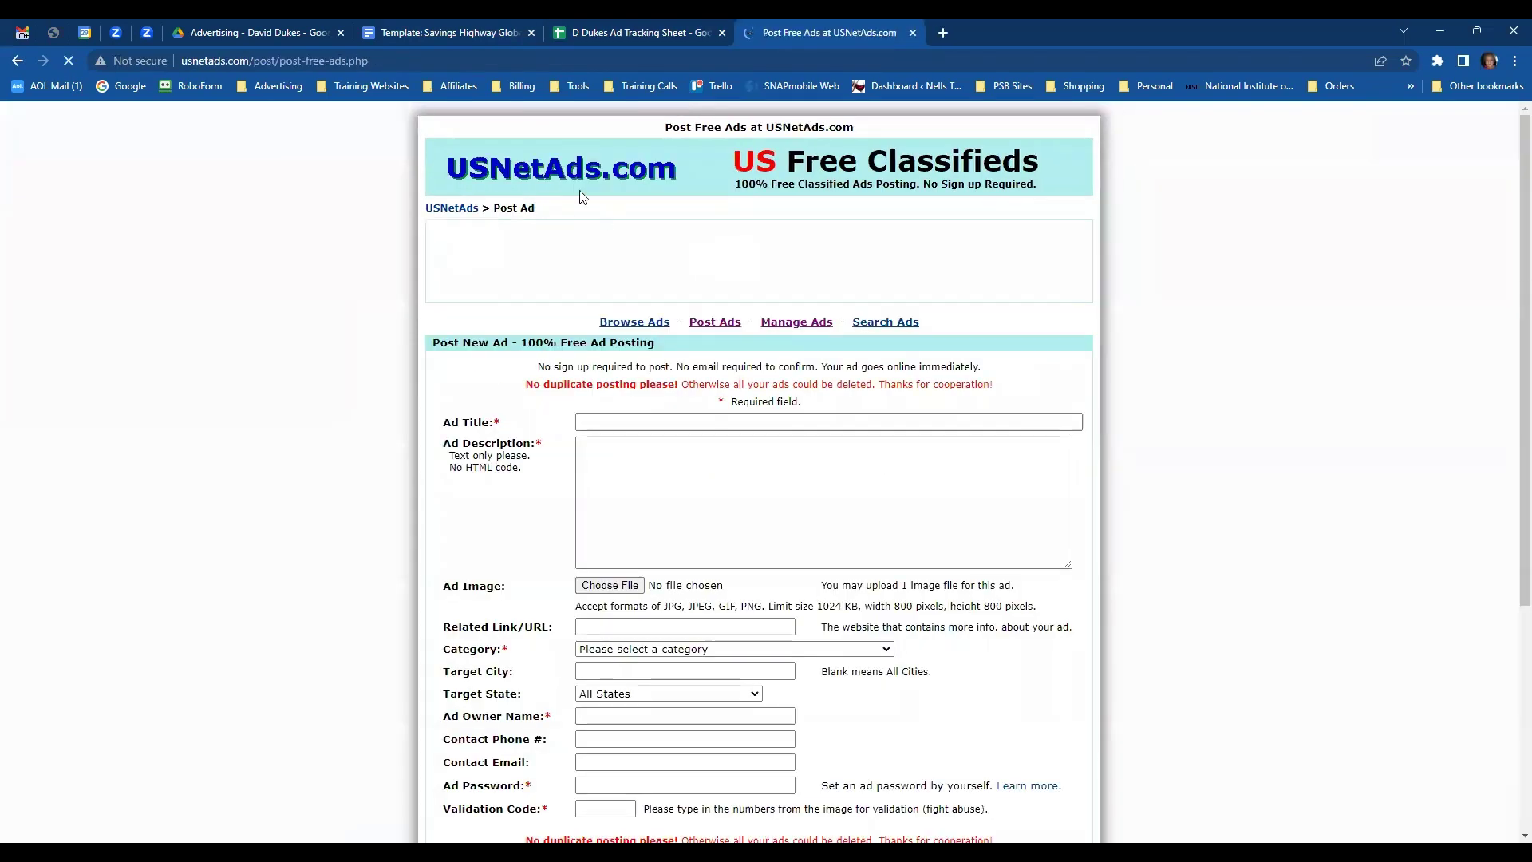
pyautogui.click(479, 35)
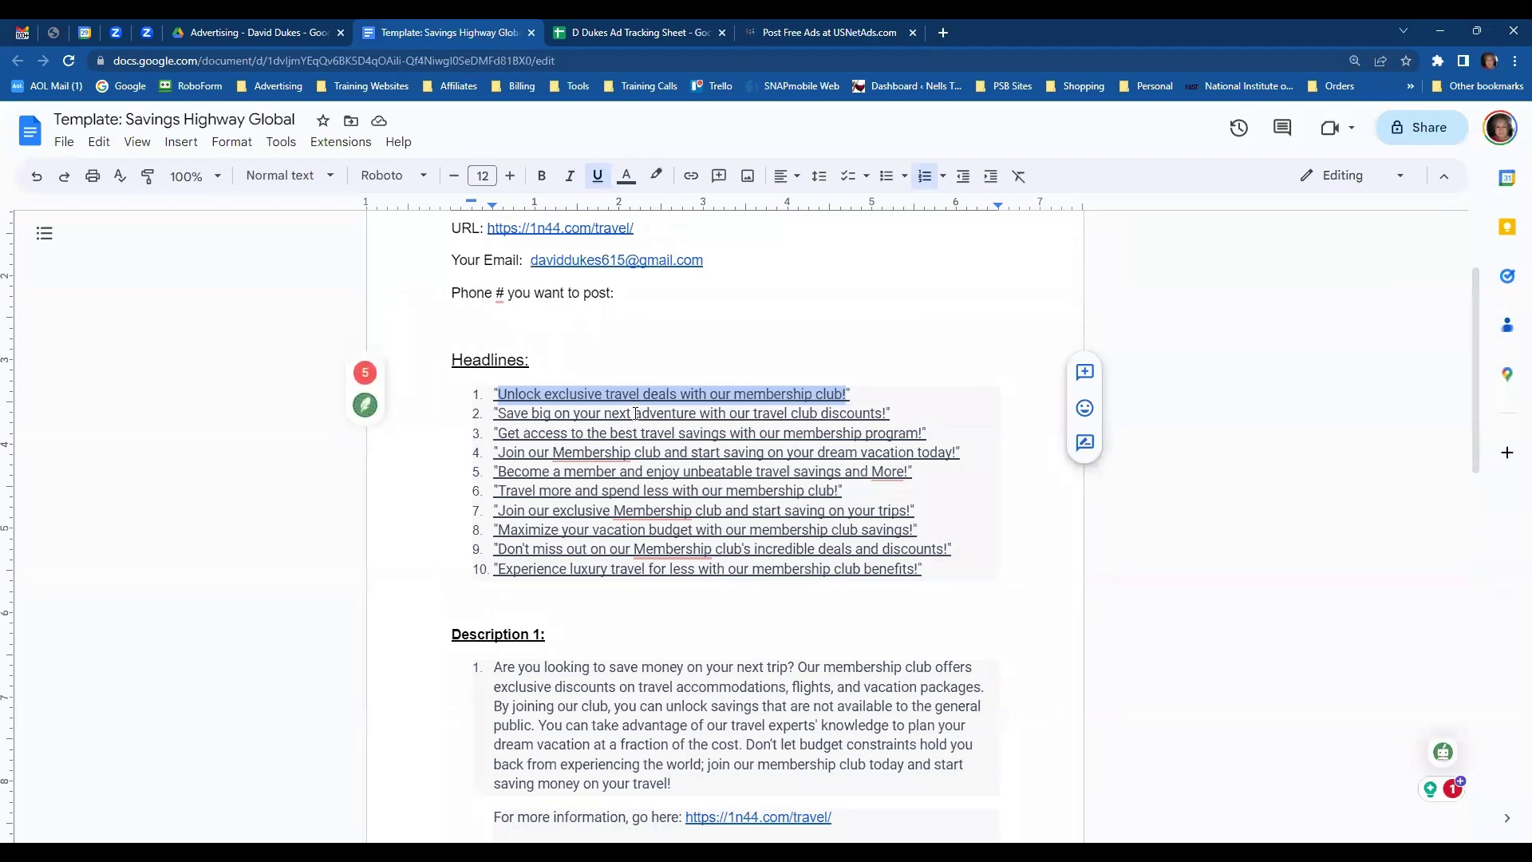
pyautogui.click(838, 33)
pyautogui.click(701, 416)
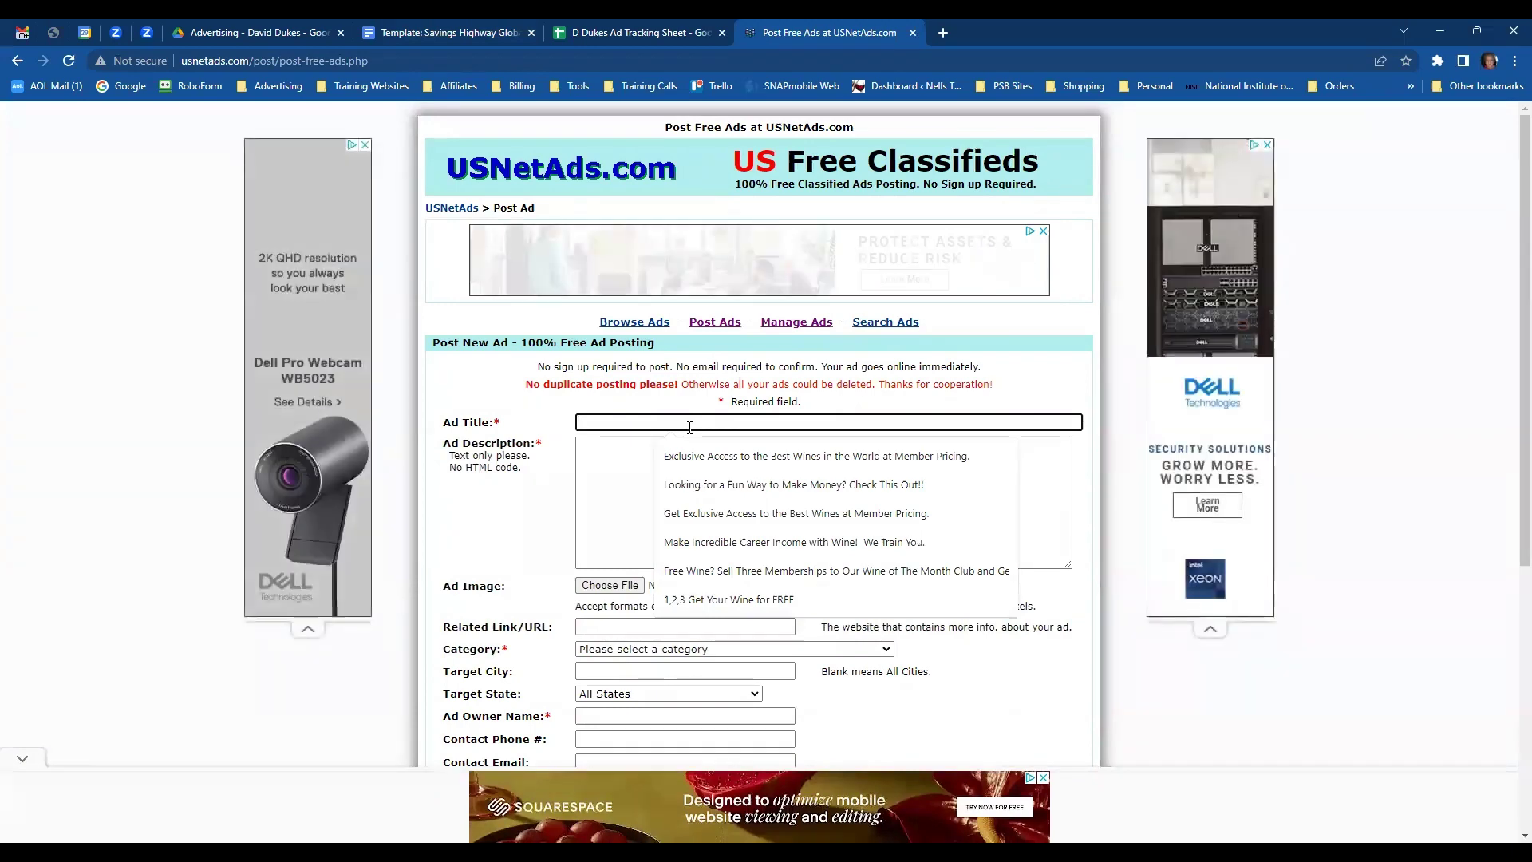
# - Paste the first headline as the ad title and Description 1 as the ad description
pyautogui.write('Unlock exclusive travel deals with our membership club!')
pyautogui.click(670, 461)
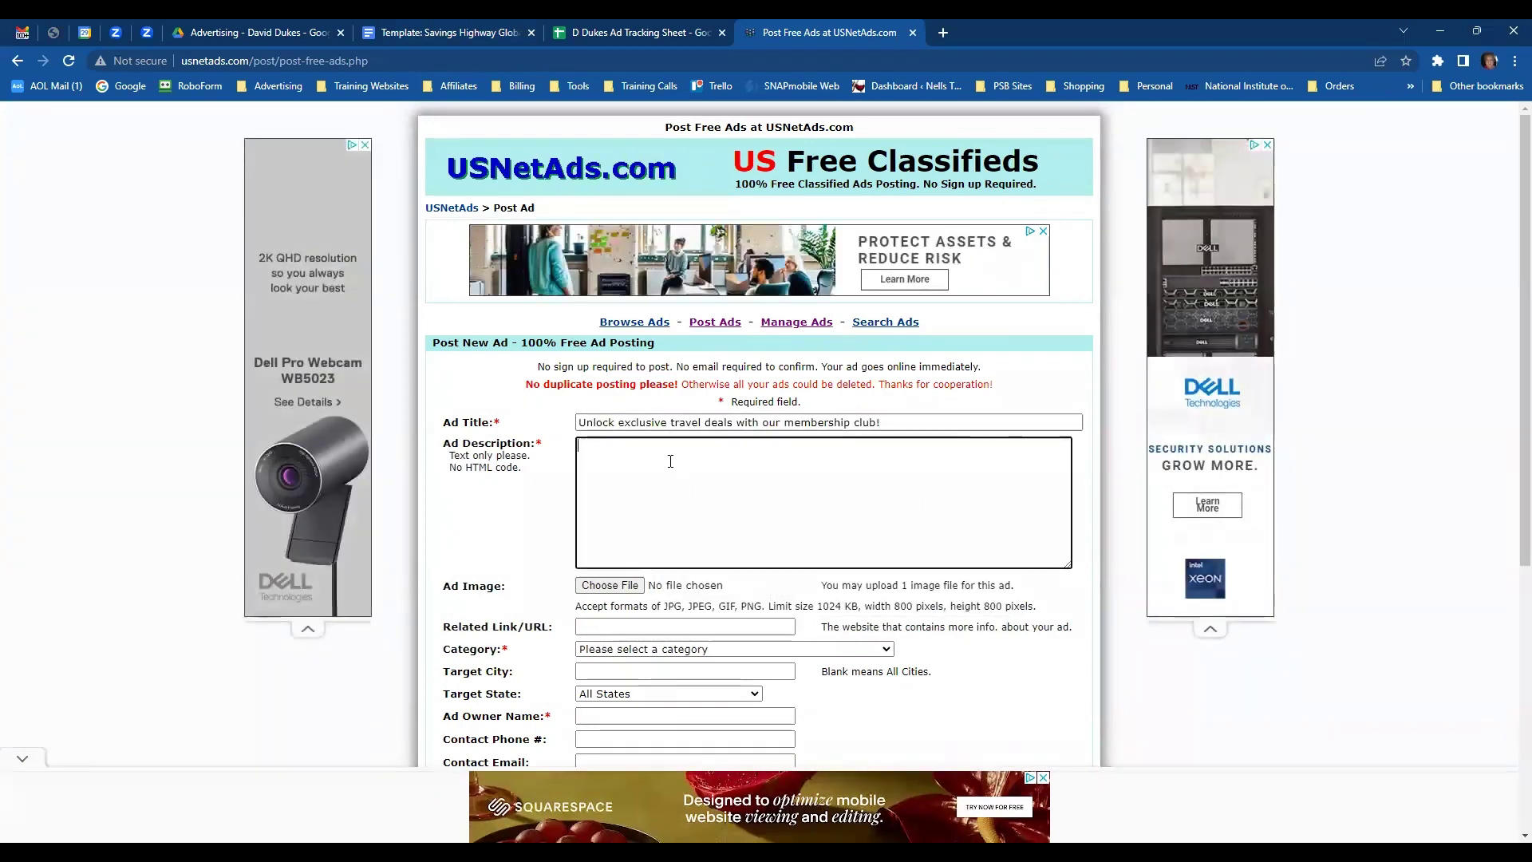
pyautogui.click(457, 37)
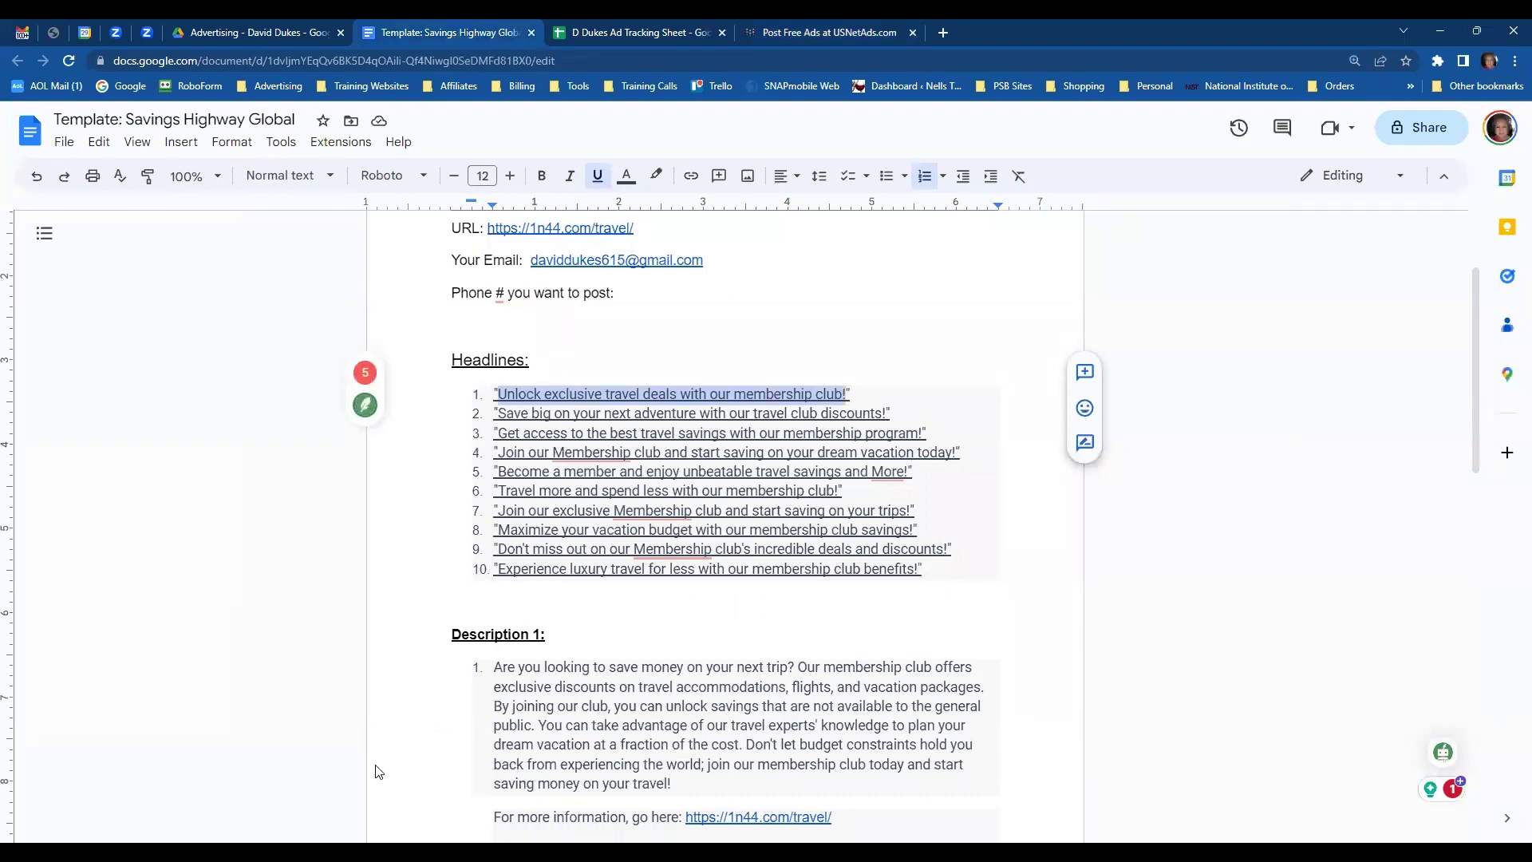
pyautogui.scroll(-3, 831, 633)
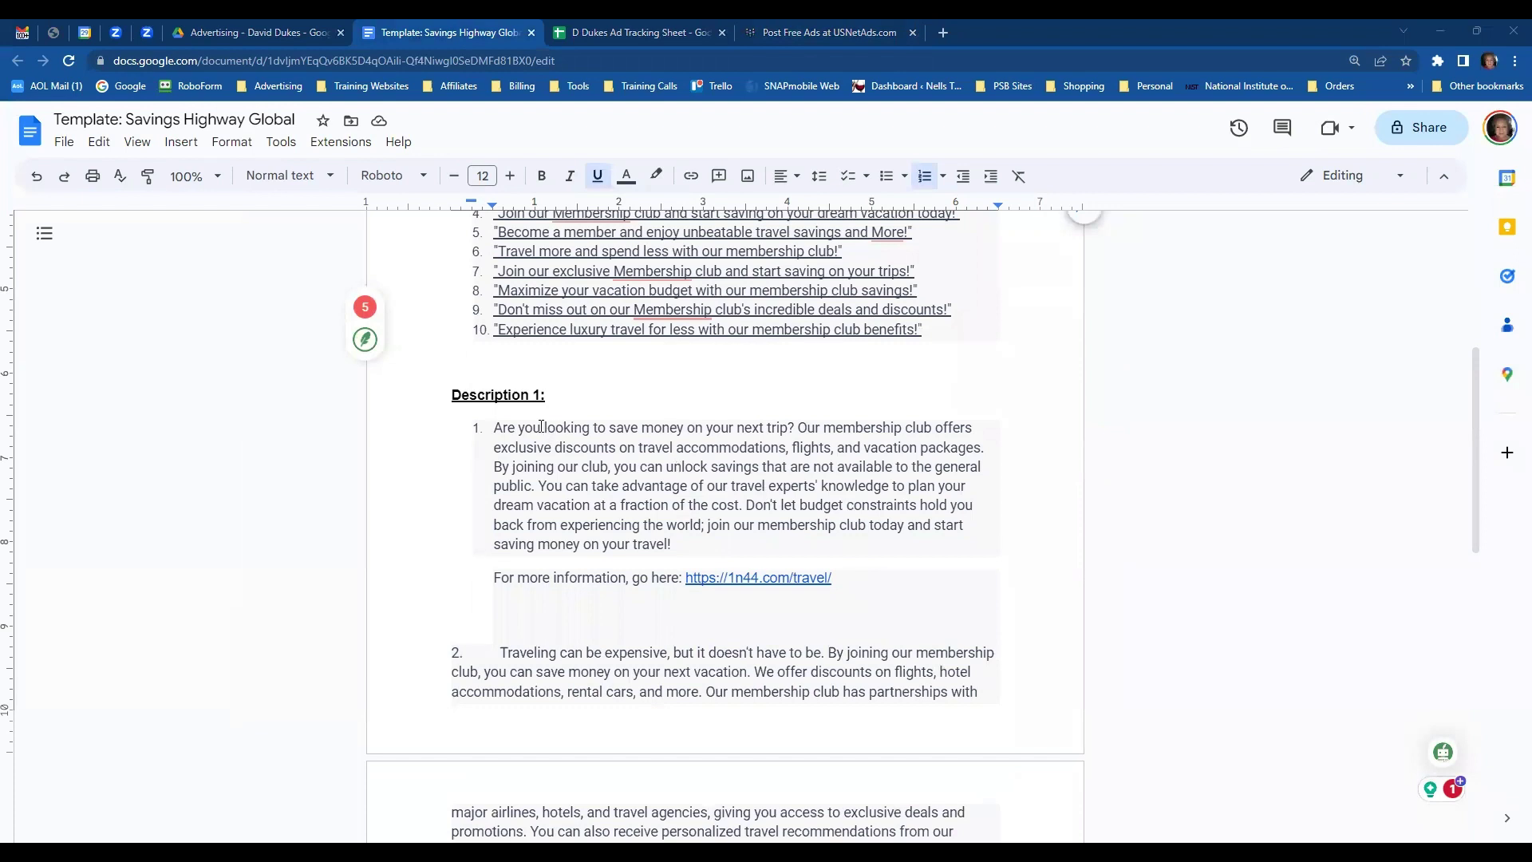
pyautogui.moveTo(497, 429); pyautogui.dragTo(864, 578)
pyautogui.hotkey('ctrl', 'c')
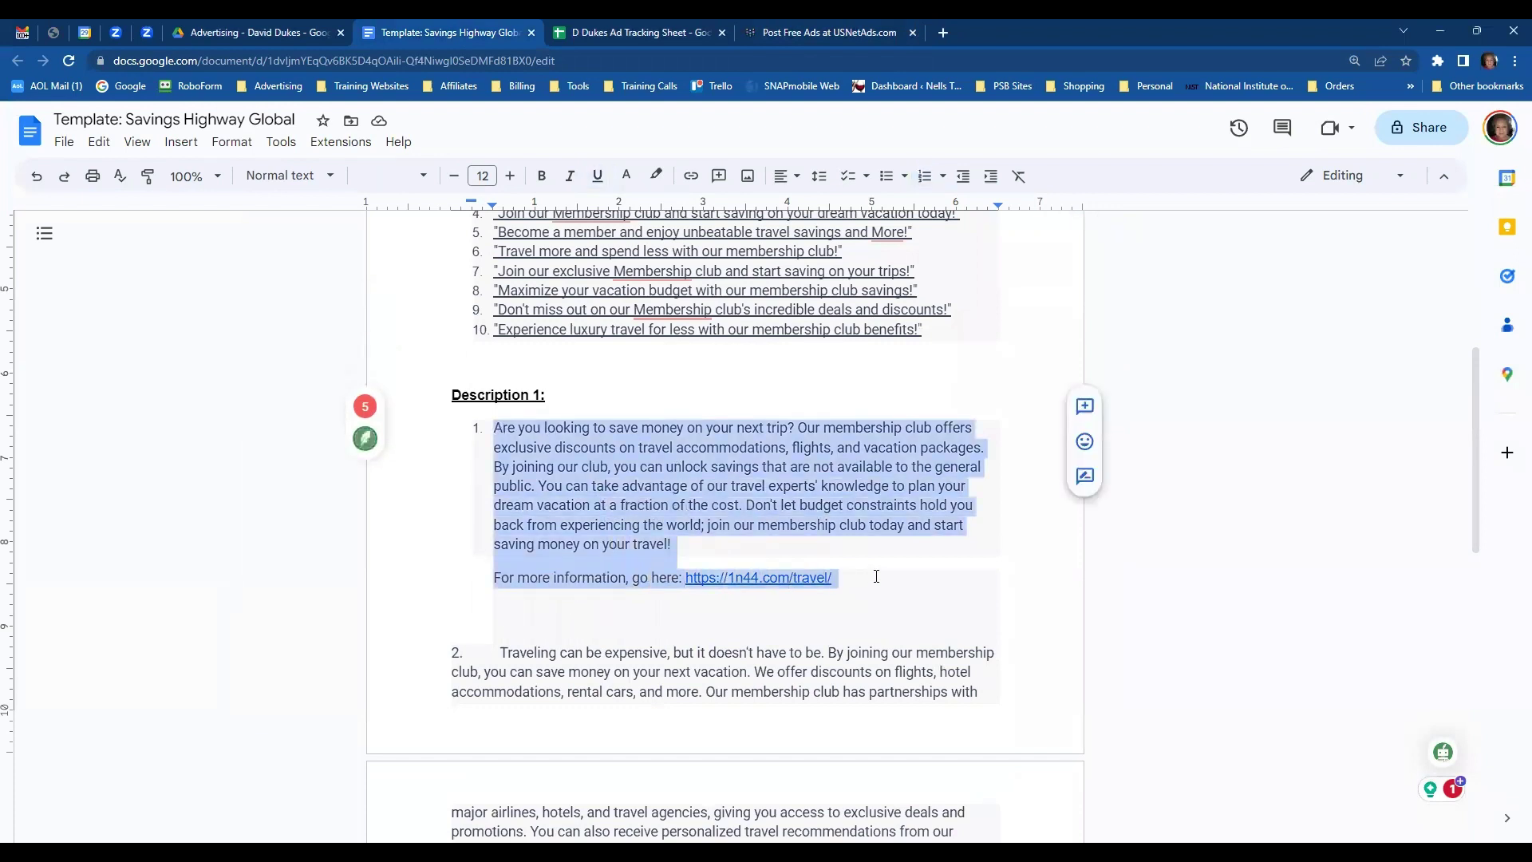
pyautogui.click(806, 32)
pyautogui.click(620, 497)
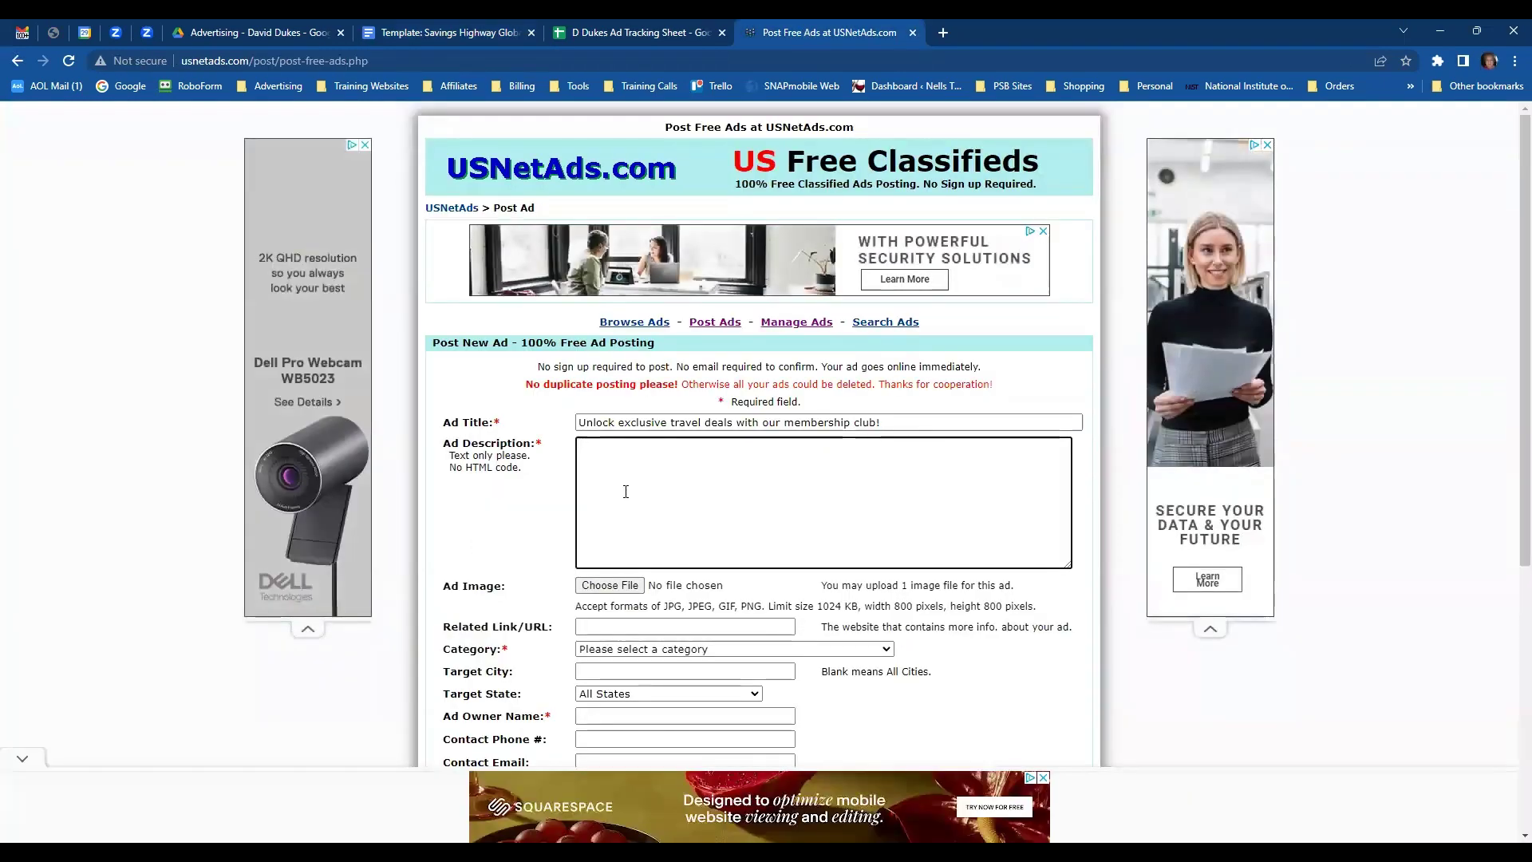
pyautogui.hotkey('ctrl', 'v')
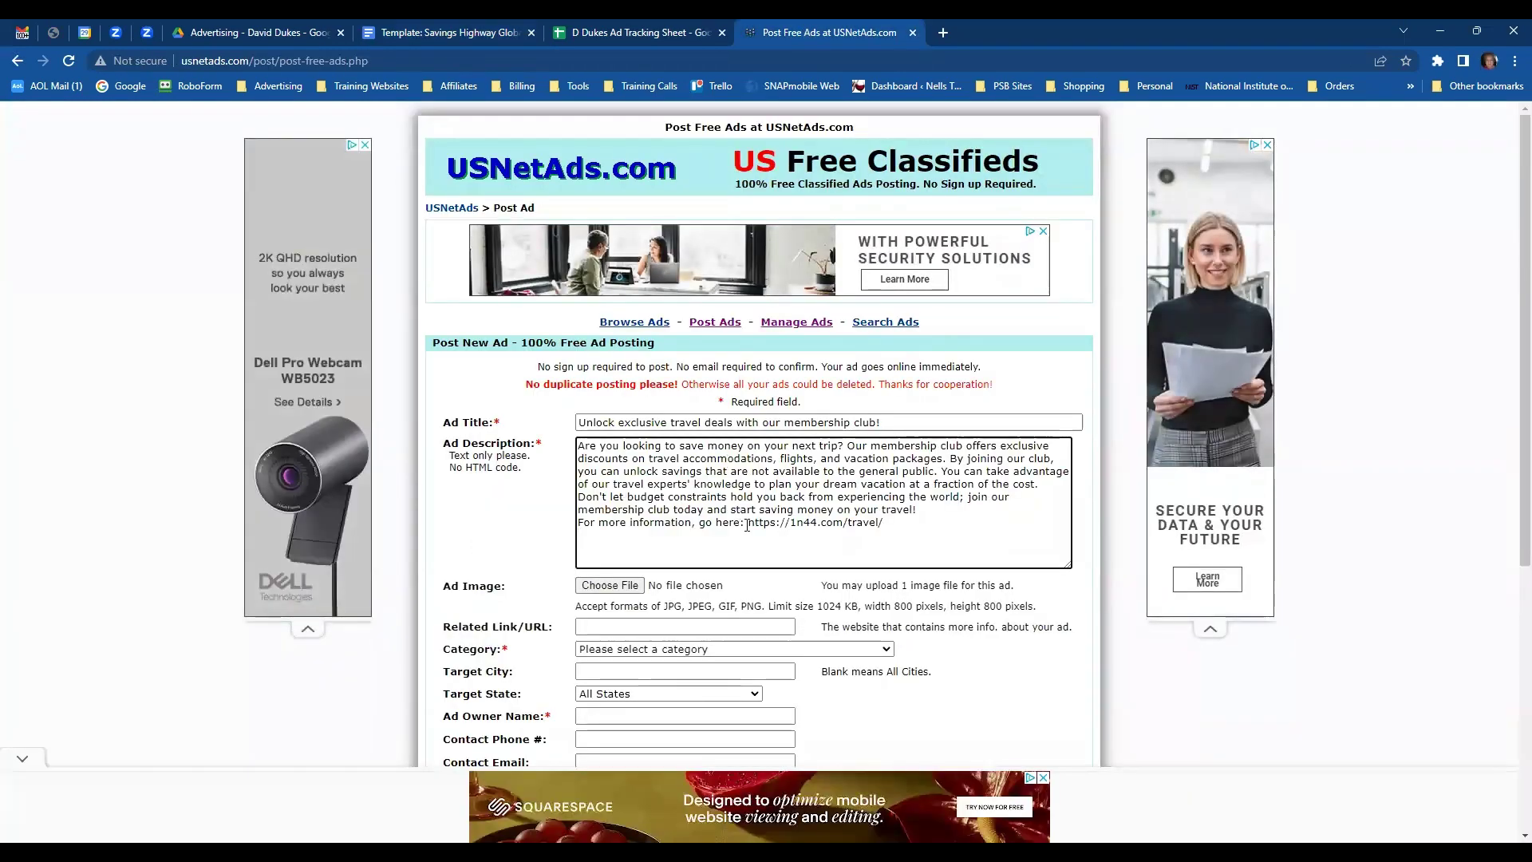
pyautogui.moveTo(747, 525); pyautogui.dragTo(892, 522)
pyautogui.hotkey('ctrl', 'c')
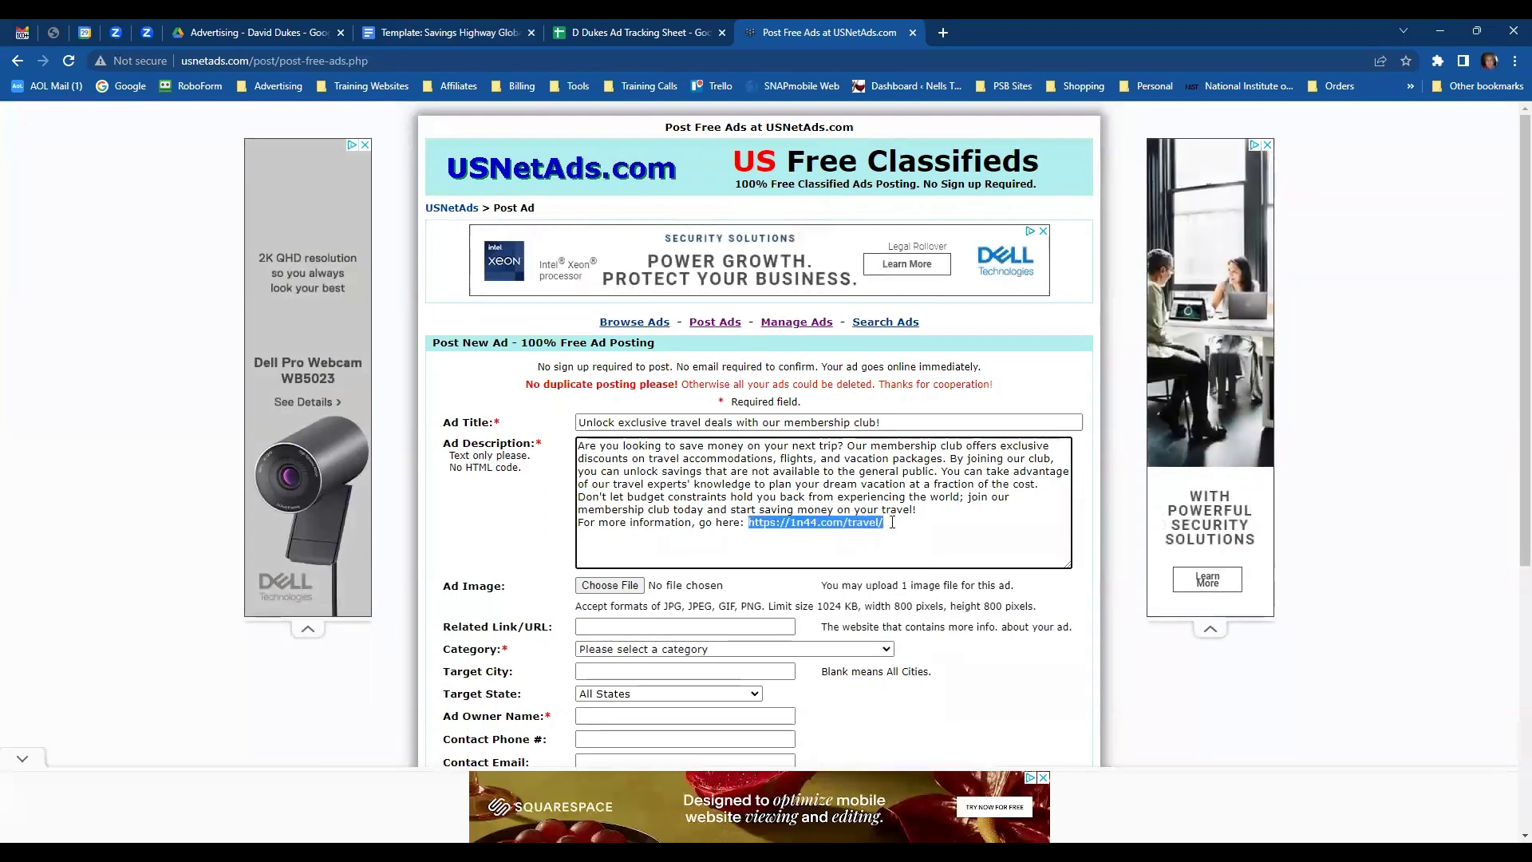
pyautogui.click(632, 627)
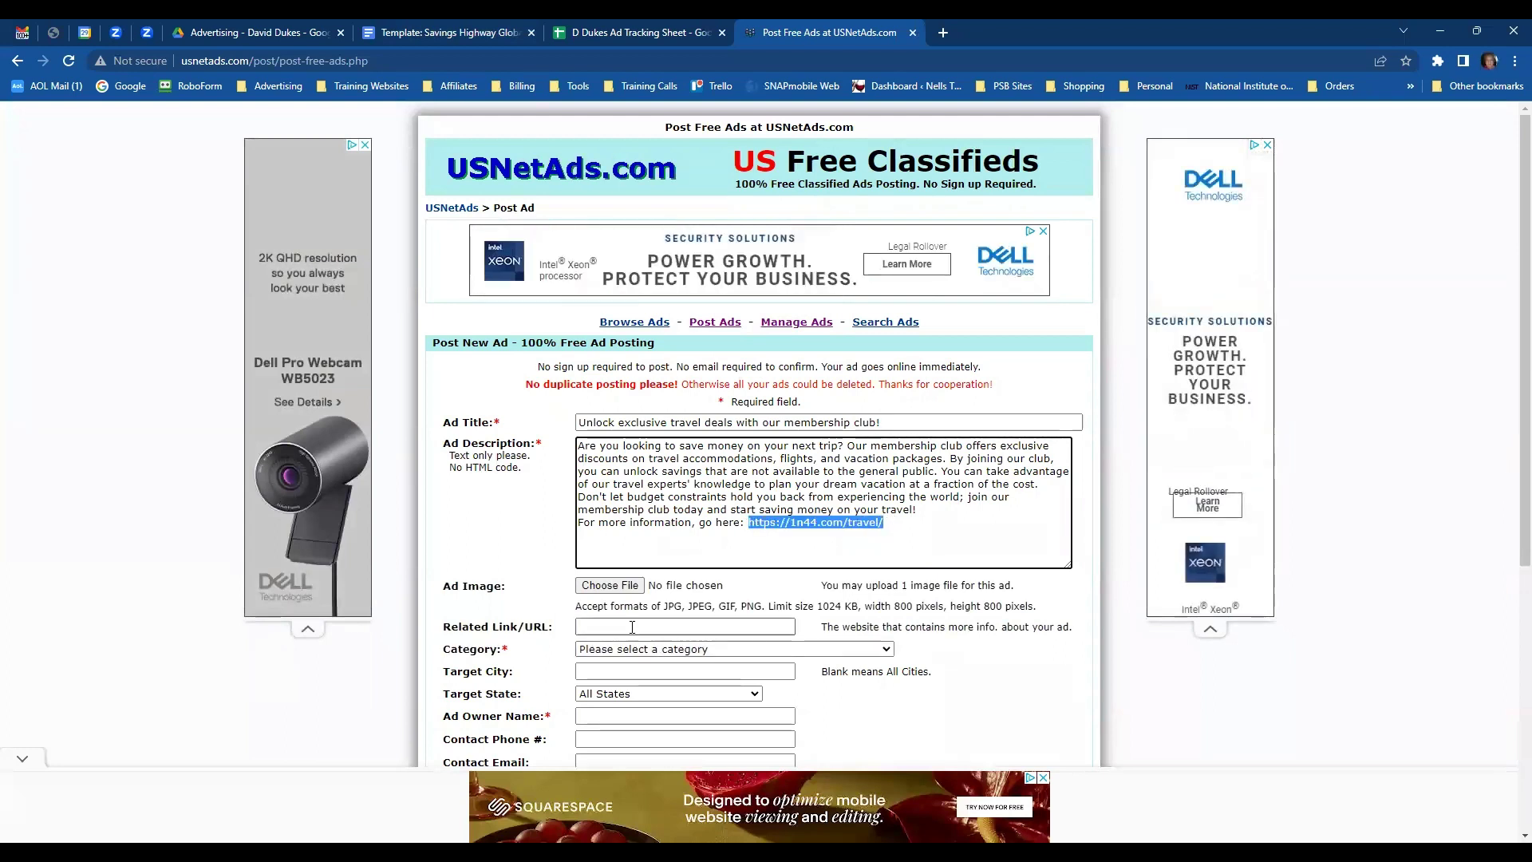
pyautogui.hotkey('ctrl', 'v')
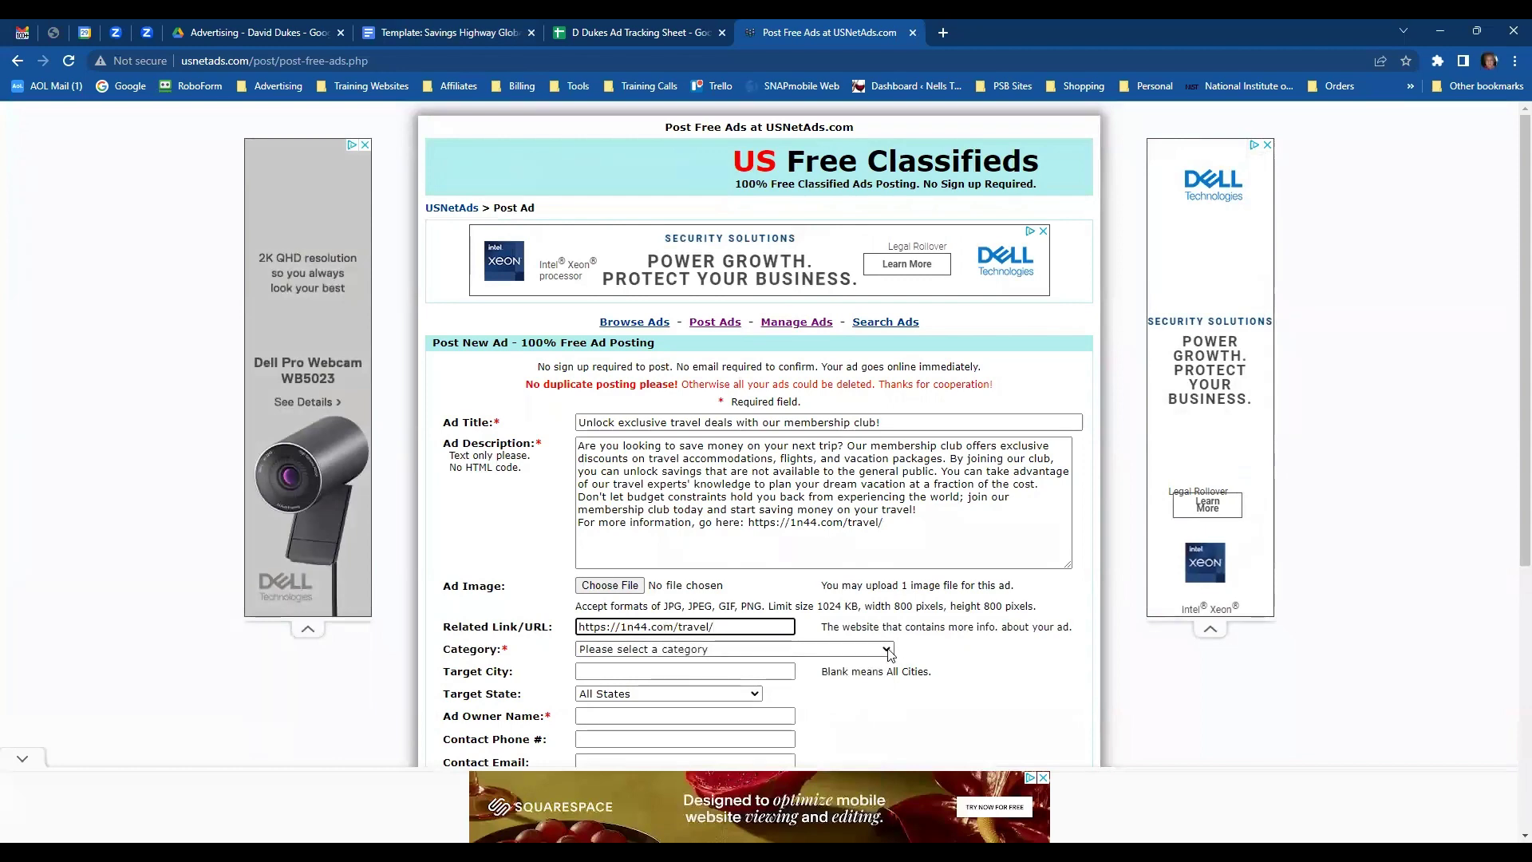
pyautogui.click(830, 649)
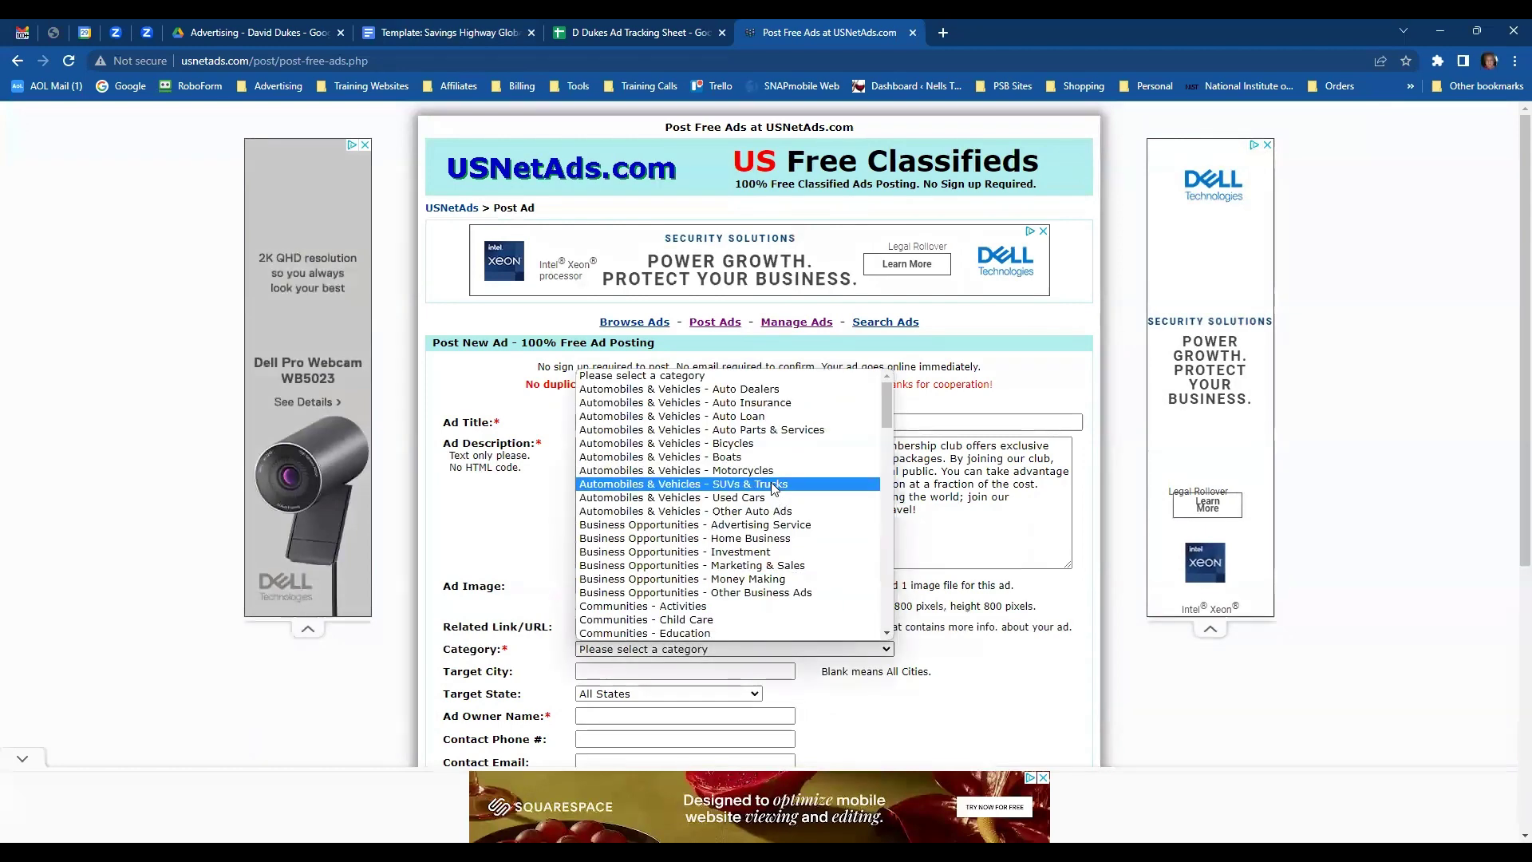
pyautogui.scroll(-4, 779, 469)
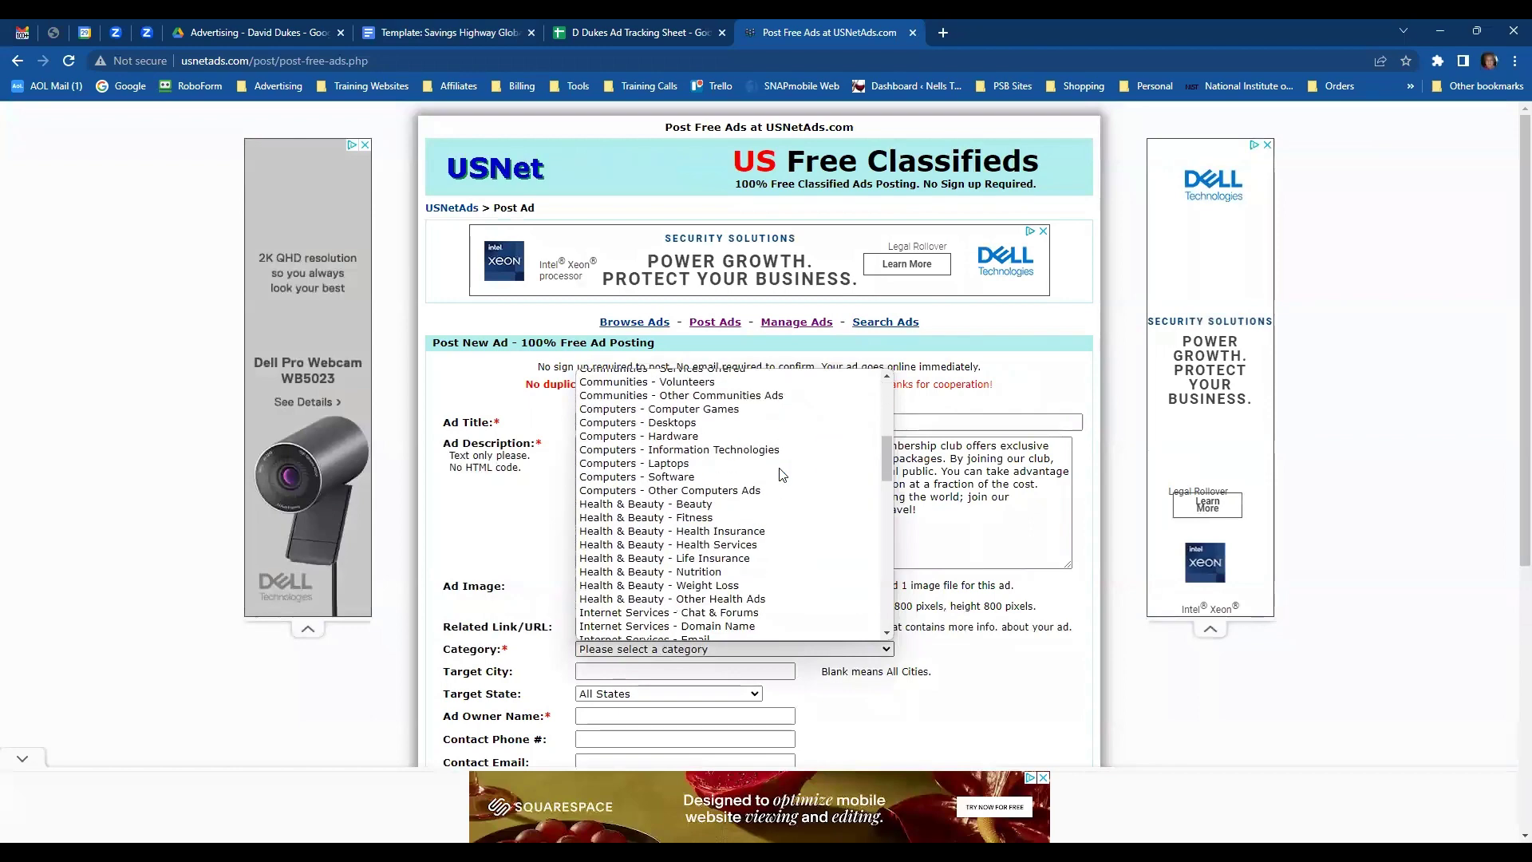
pyautogui.scroll(4, 780, 476)
pyautogui.scroll(-4, 780, 475)
pyautogui.scroll(4, 782, 475)
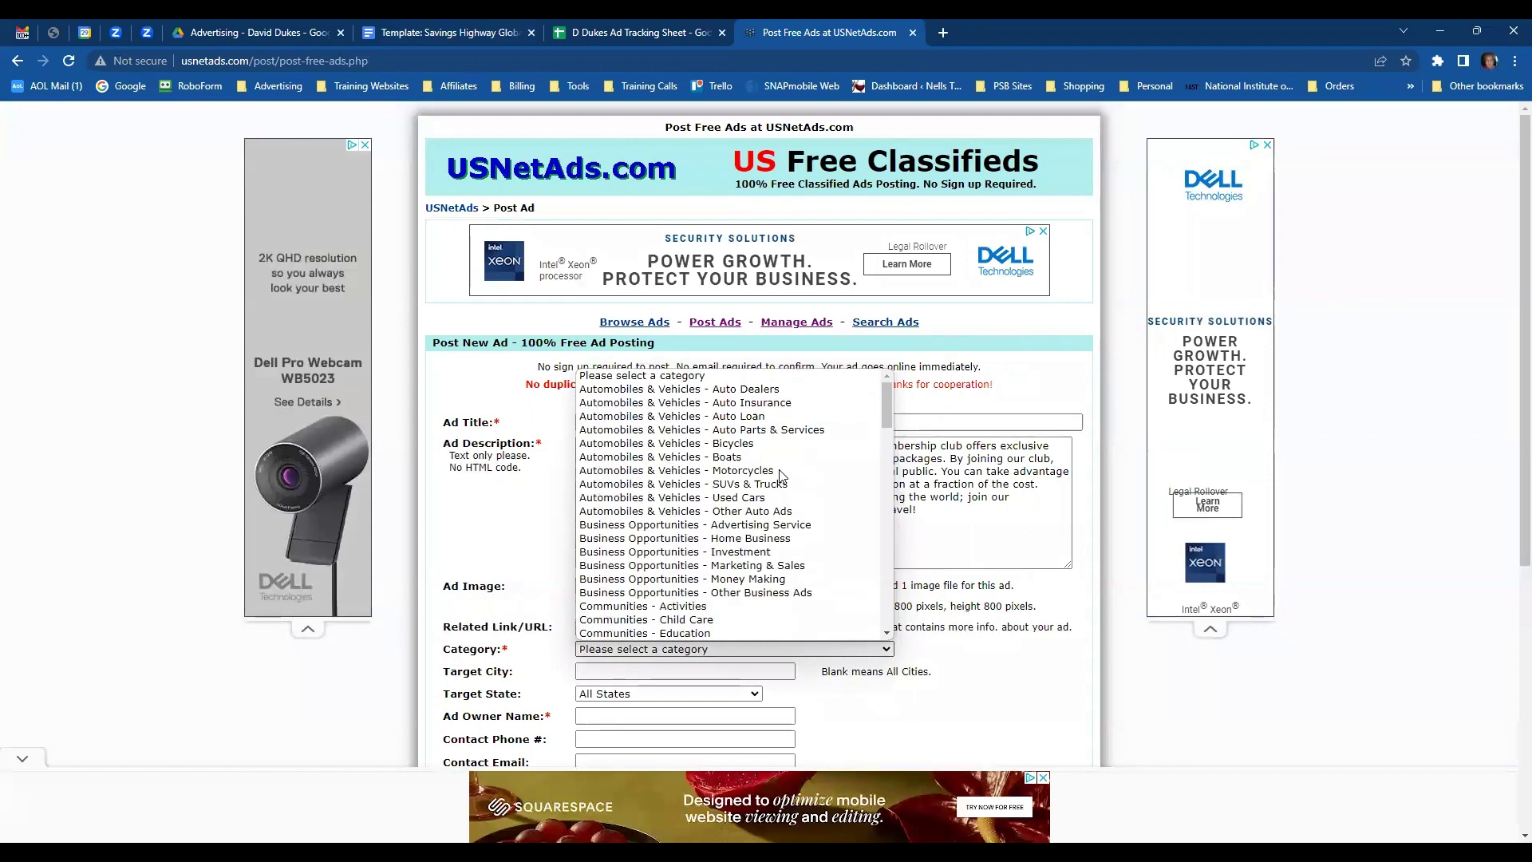
pyautogui.click(685, 538)
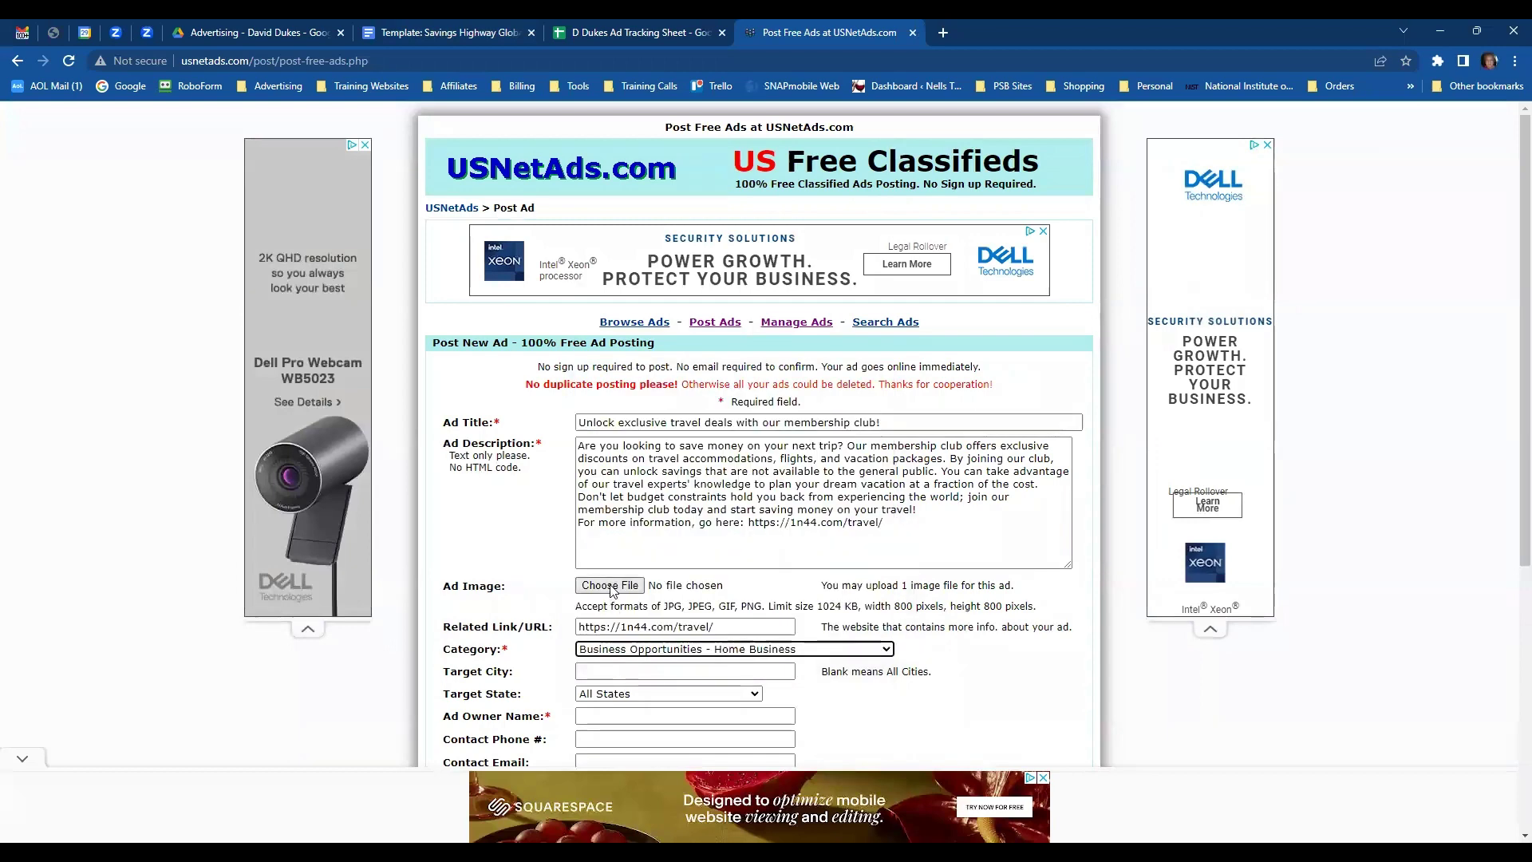
# - Start choosing the ad image file and look through the SHG pictures folder
pyautogui.click(609, 586)
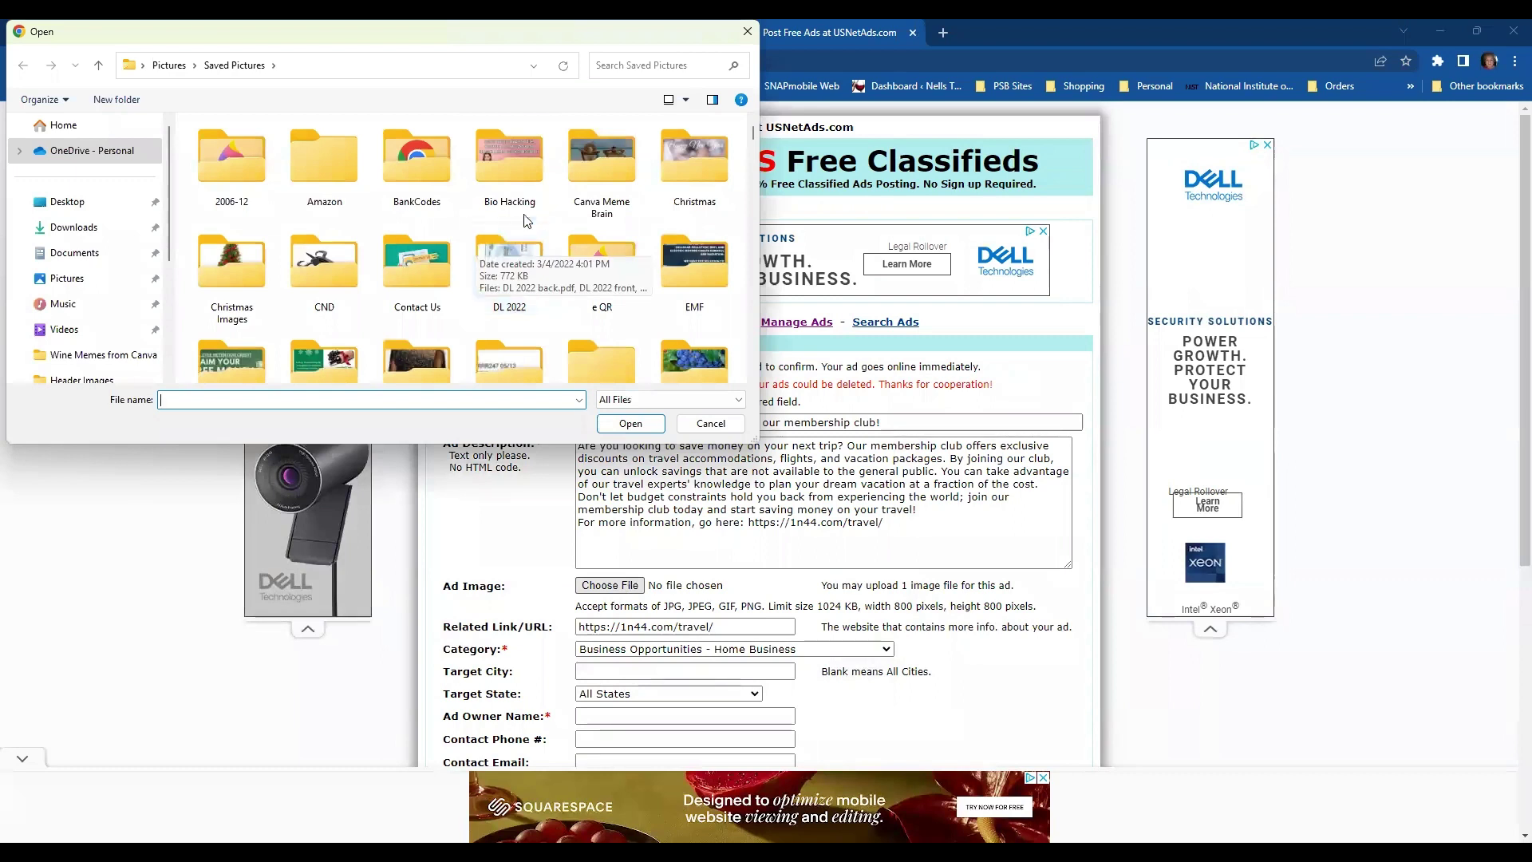
pyautogui.scroll(-1, 561, 300)
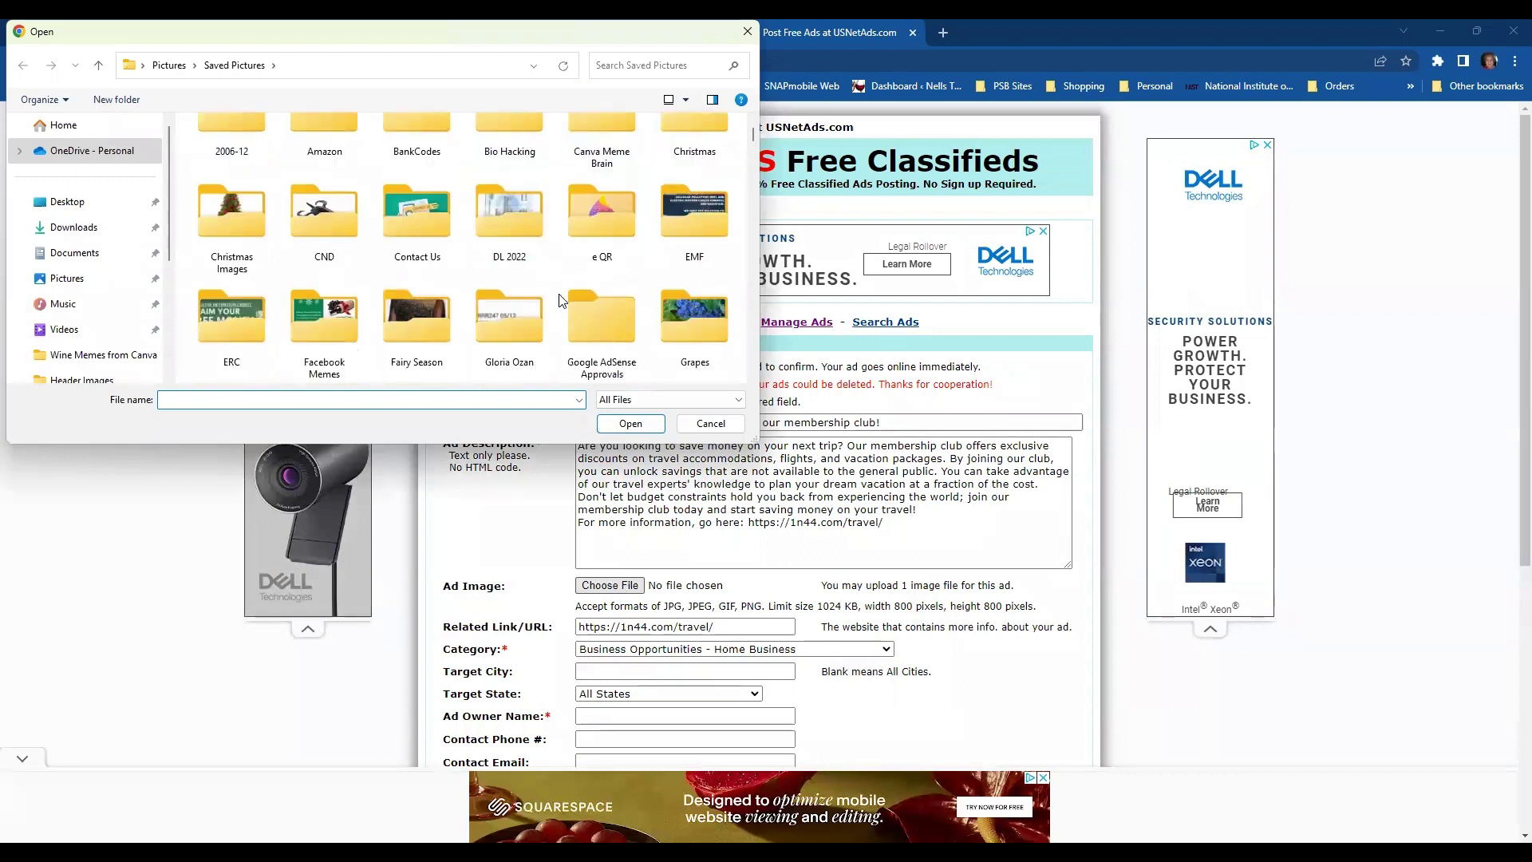
pyautogui.scroll(1, 558, 289)
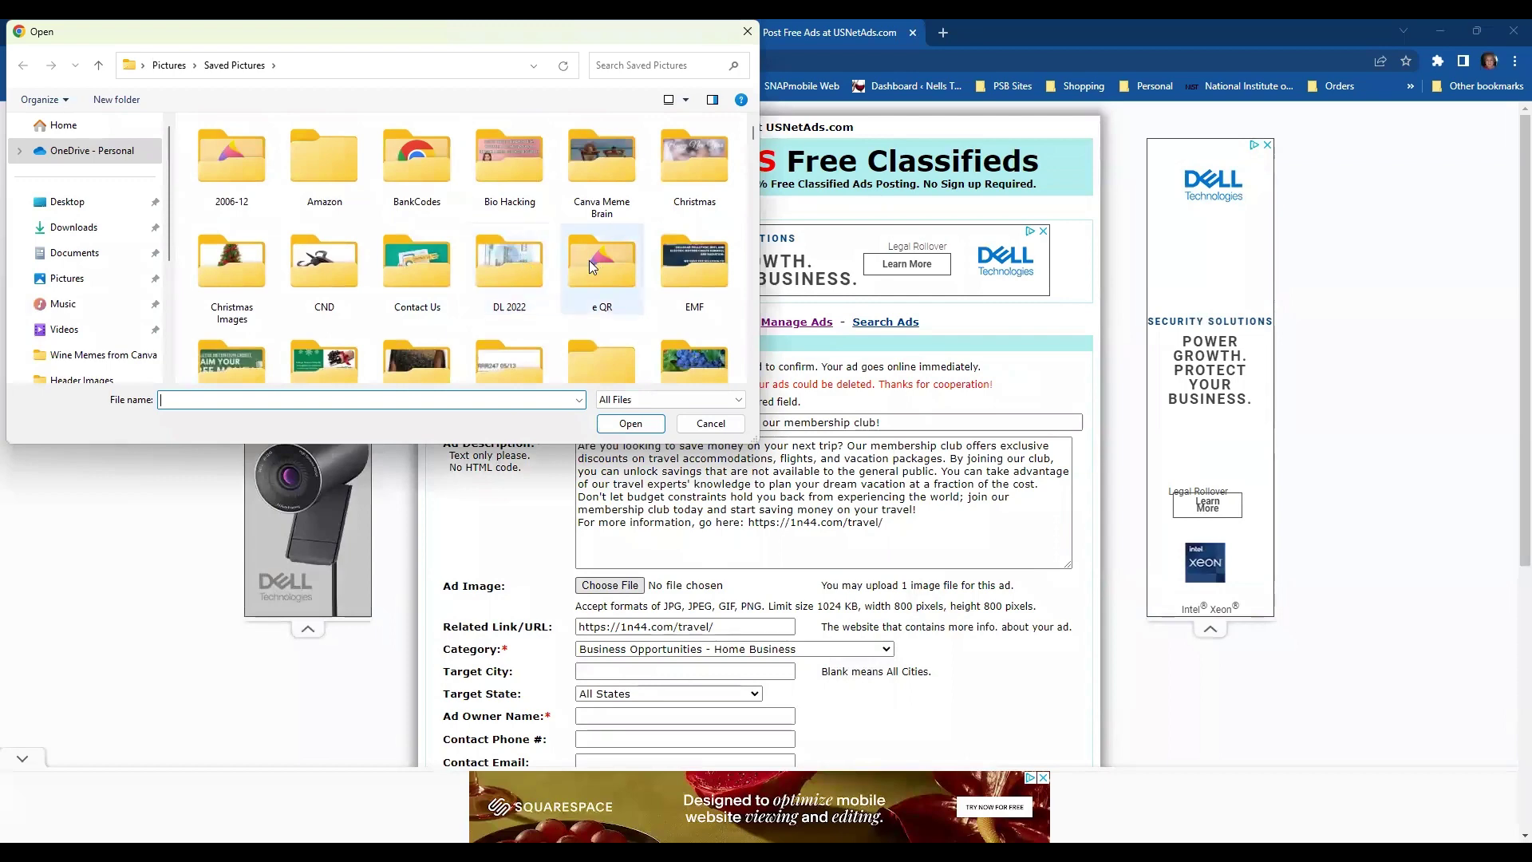
pyautogui.scroll(-5, 589, 260)
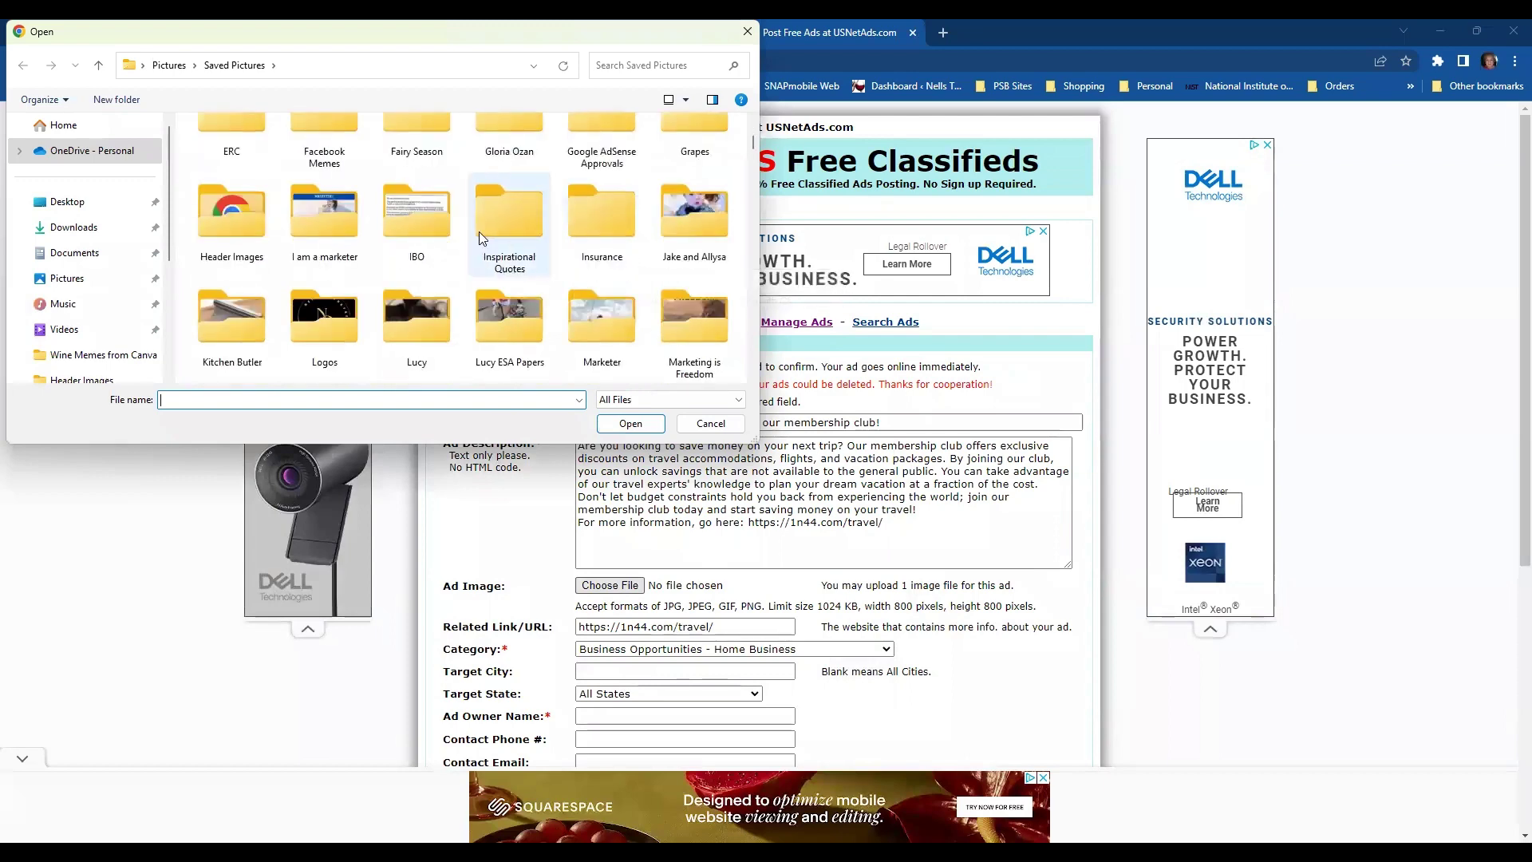
pyautogui.scroll(-4, 481, 233)
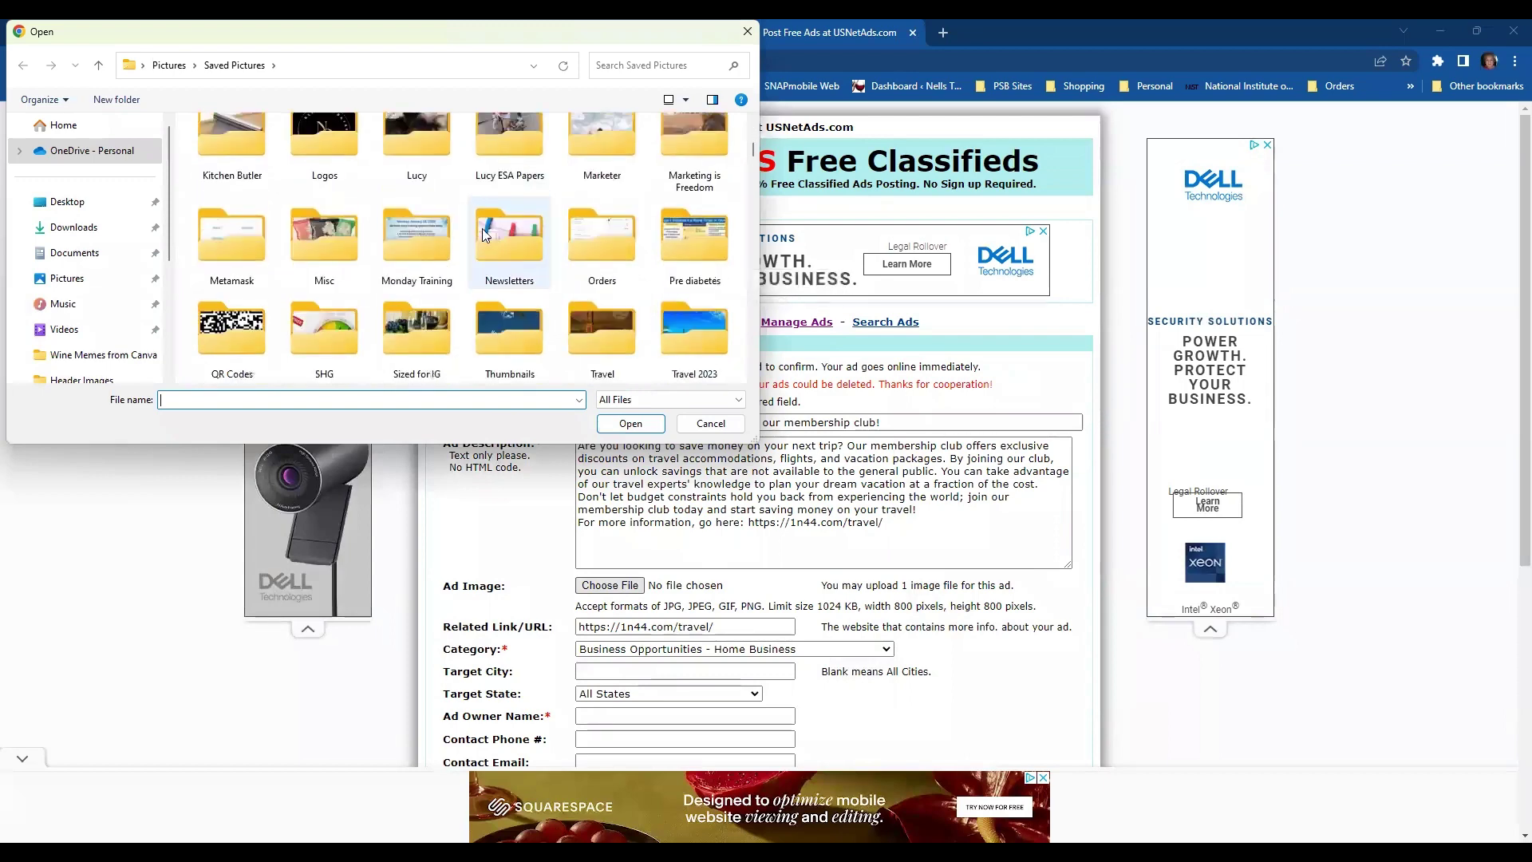
pyautogui.scroll(-4, 495, 224)
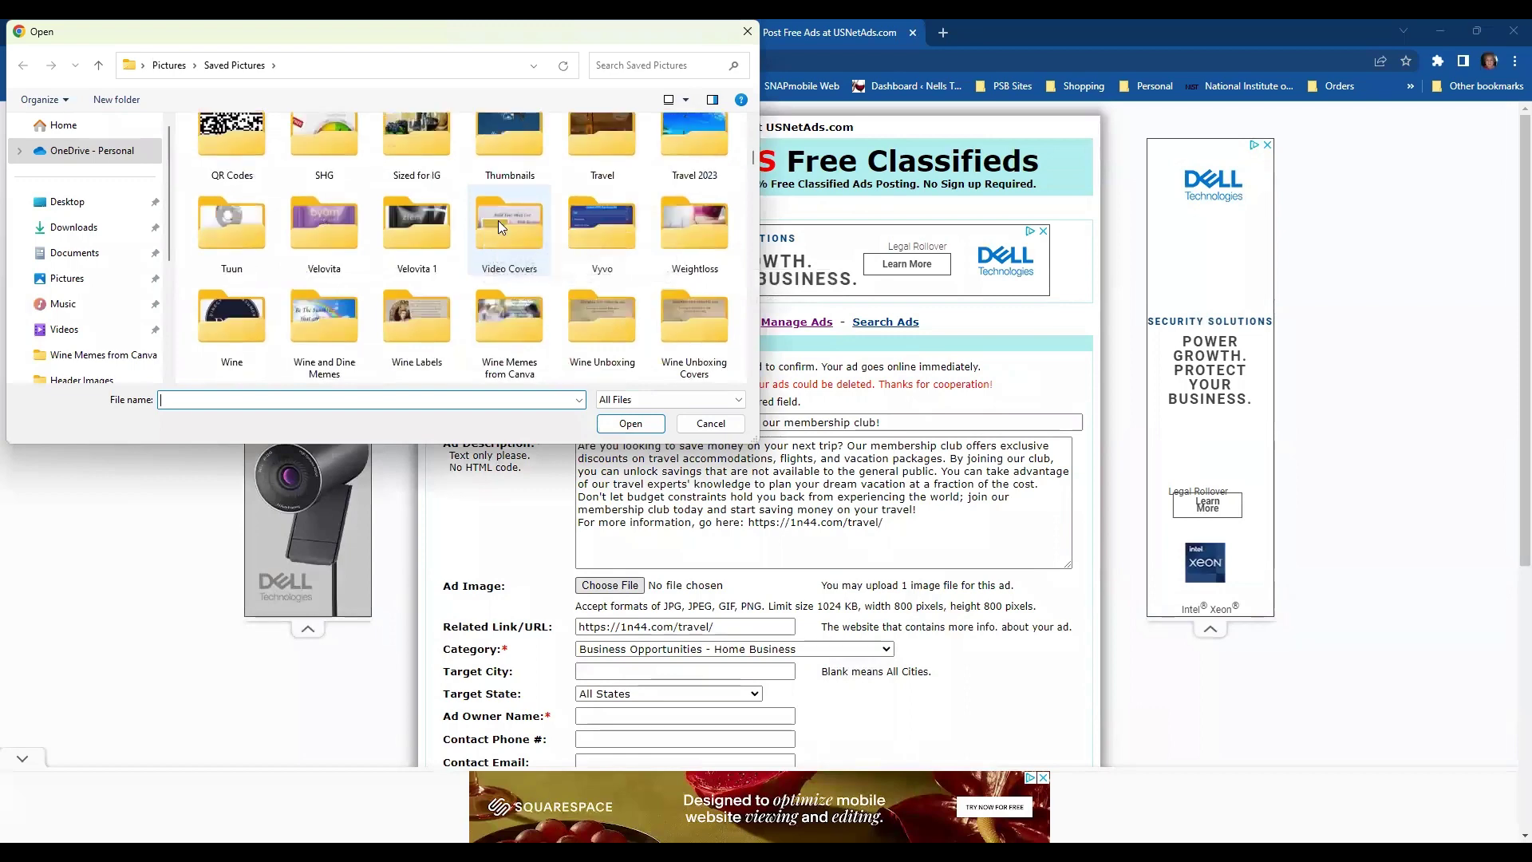
pyautogui.scroll(-2, 498, 221)
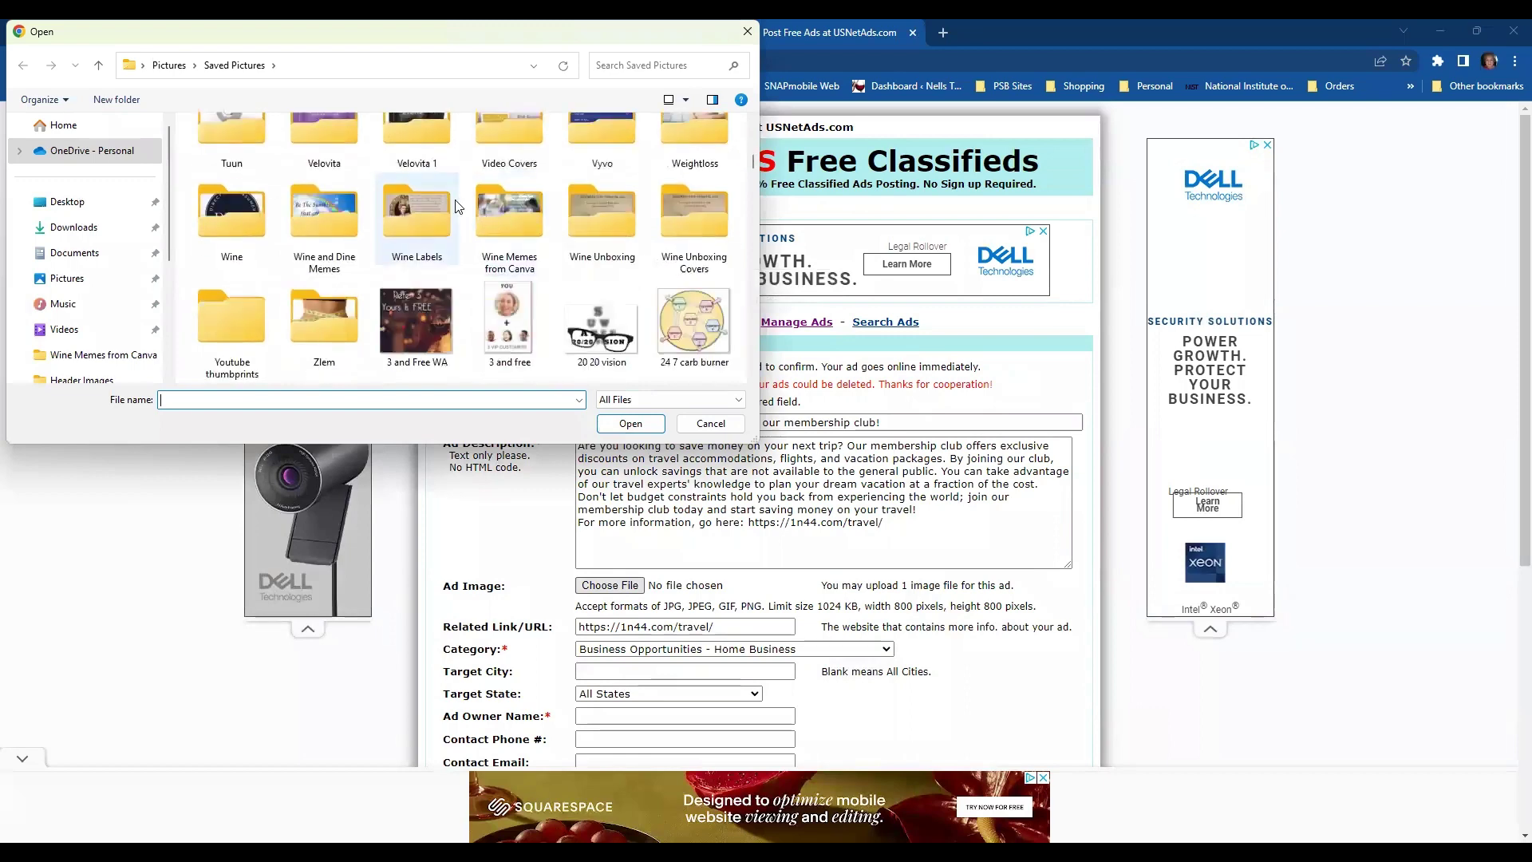
pyautogui.scroll(-1, 458, 207)
pyautogui.scroll(-1, 459, 207)
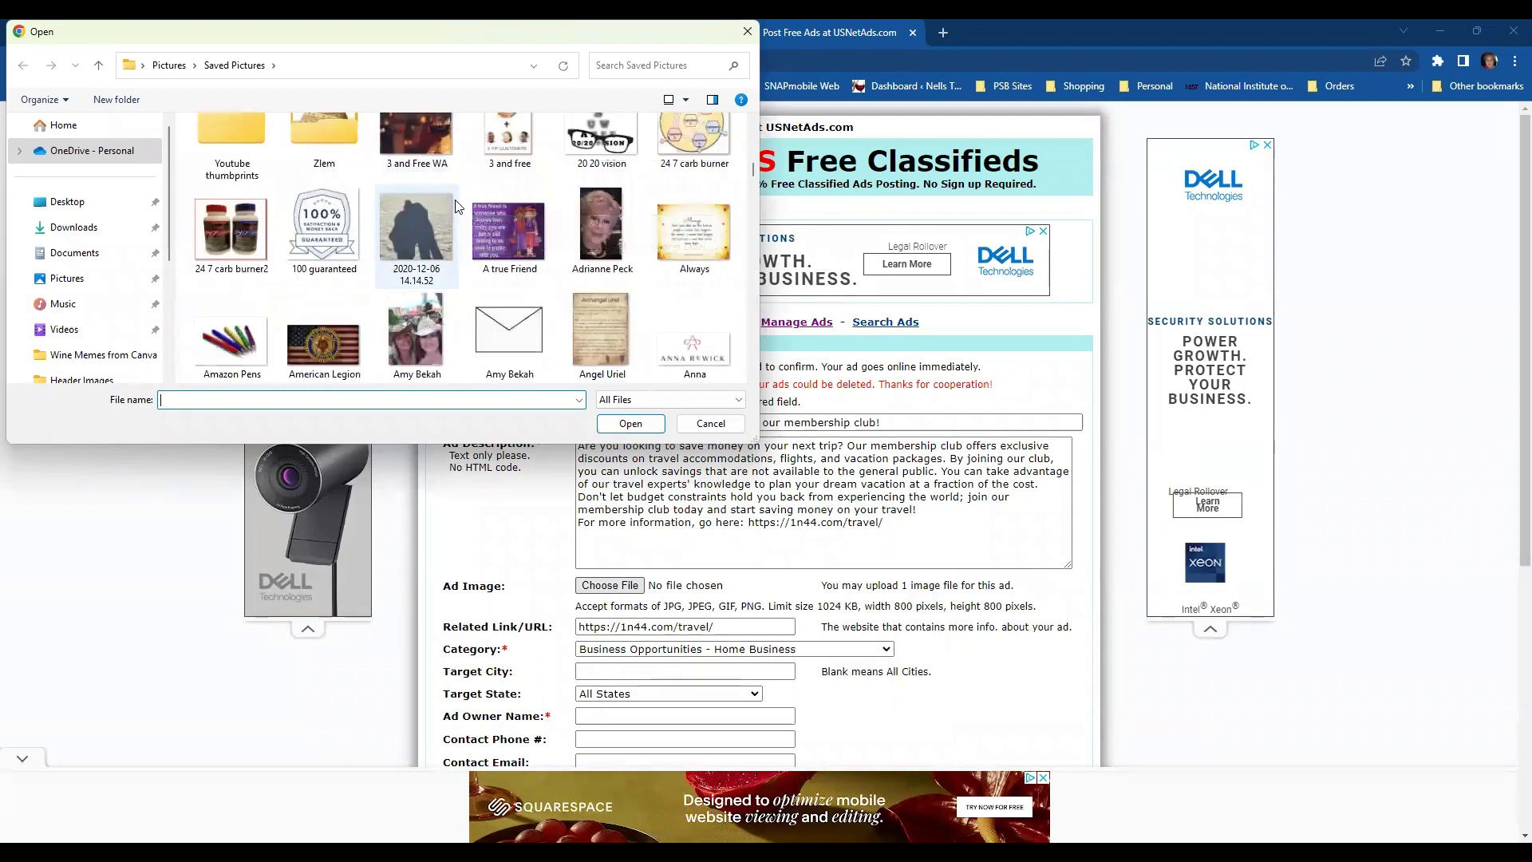
pyautogui.scroll(3, 458, 207)
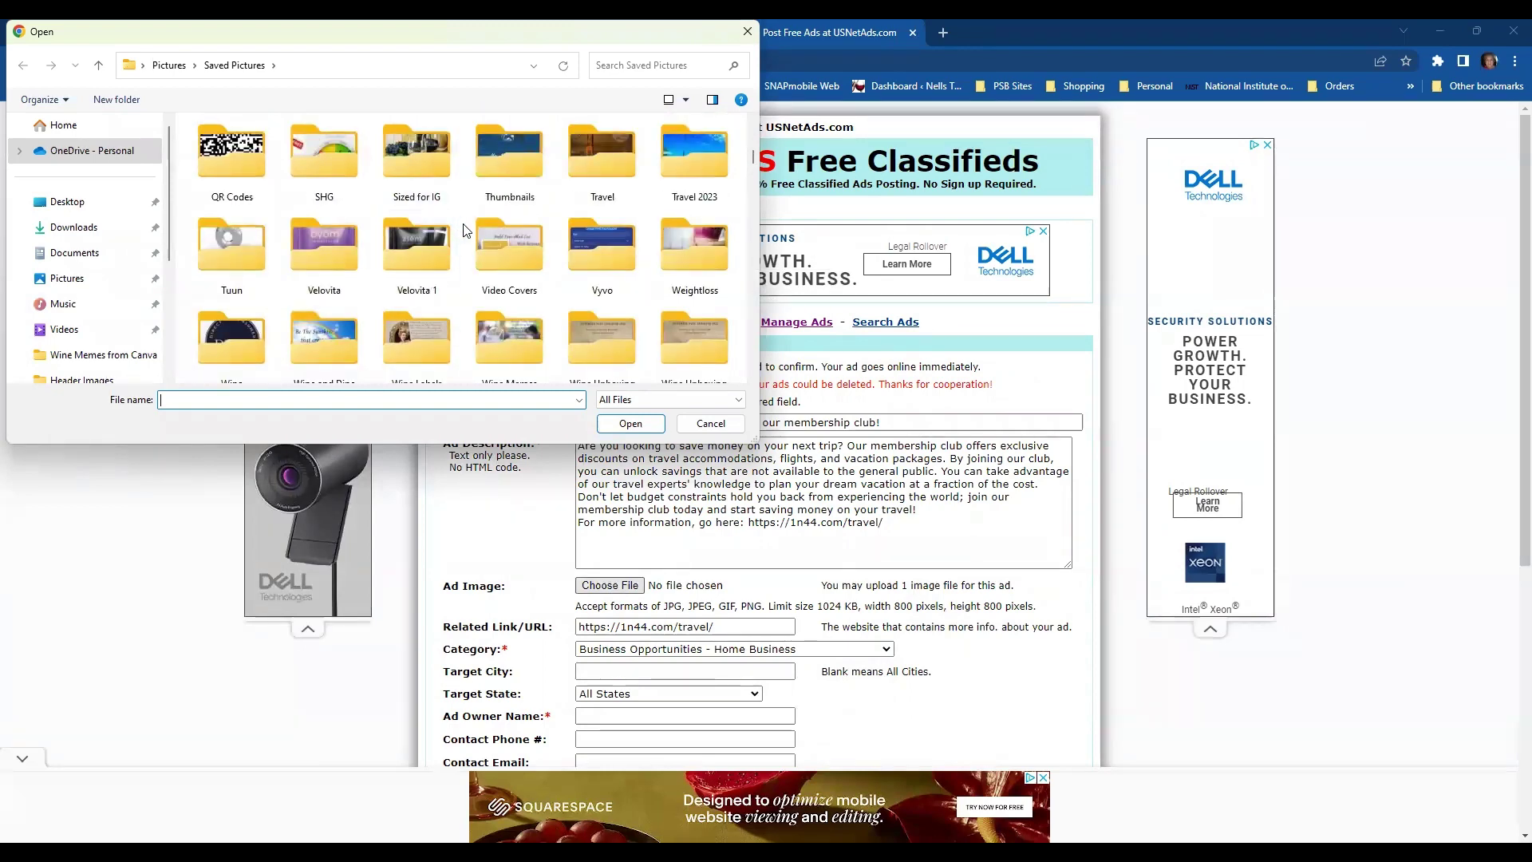
pyautogui.scroll(1, 463, 231)
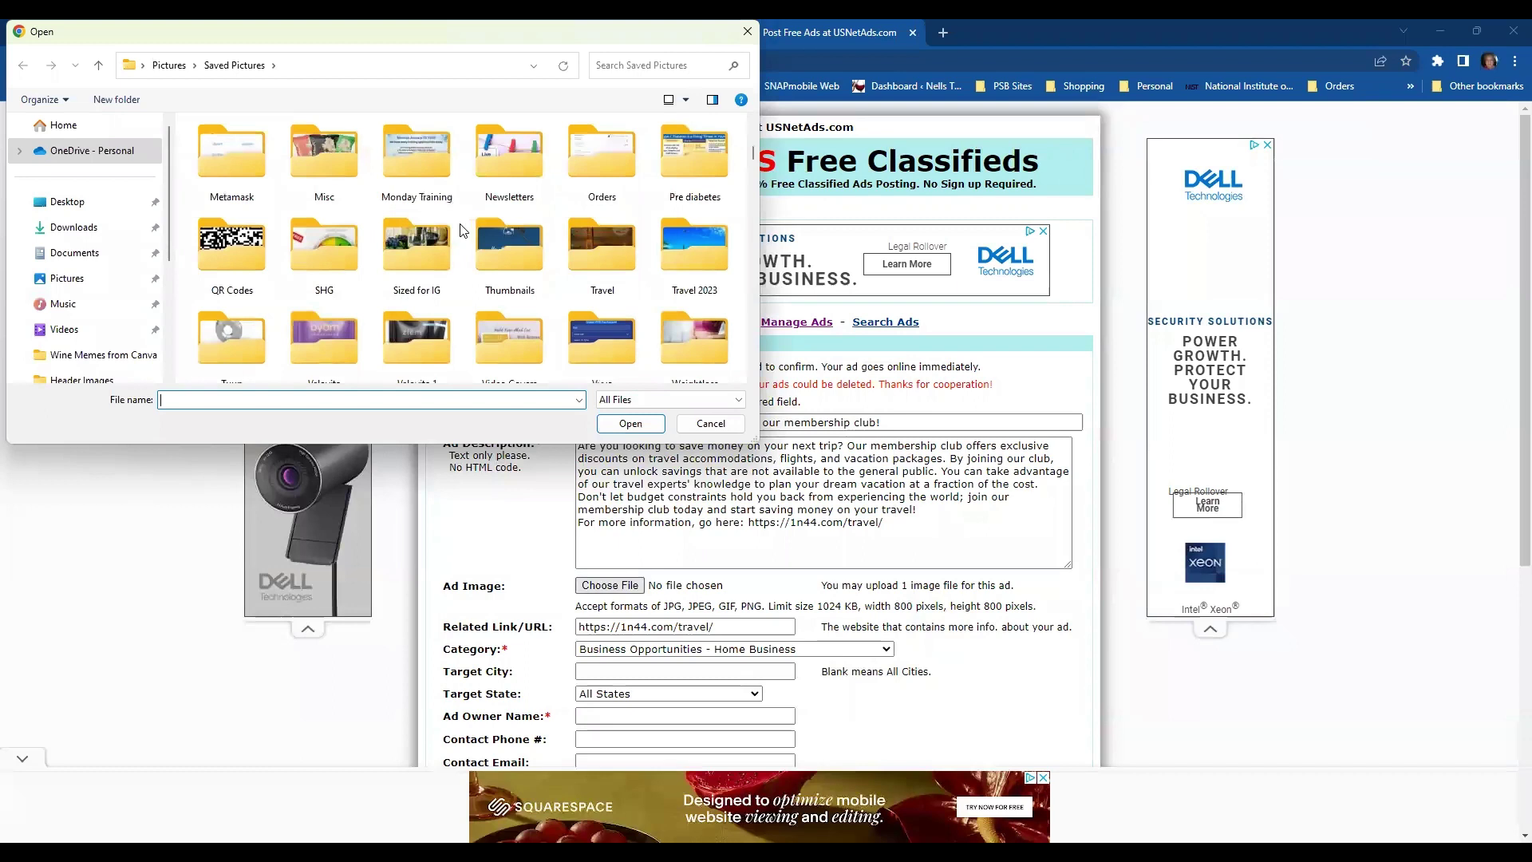
pyautogui.doubleClick(338, 248)
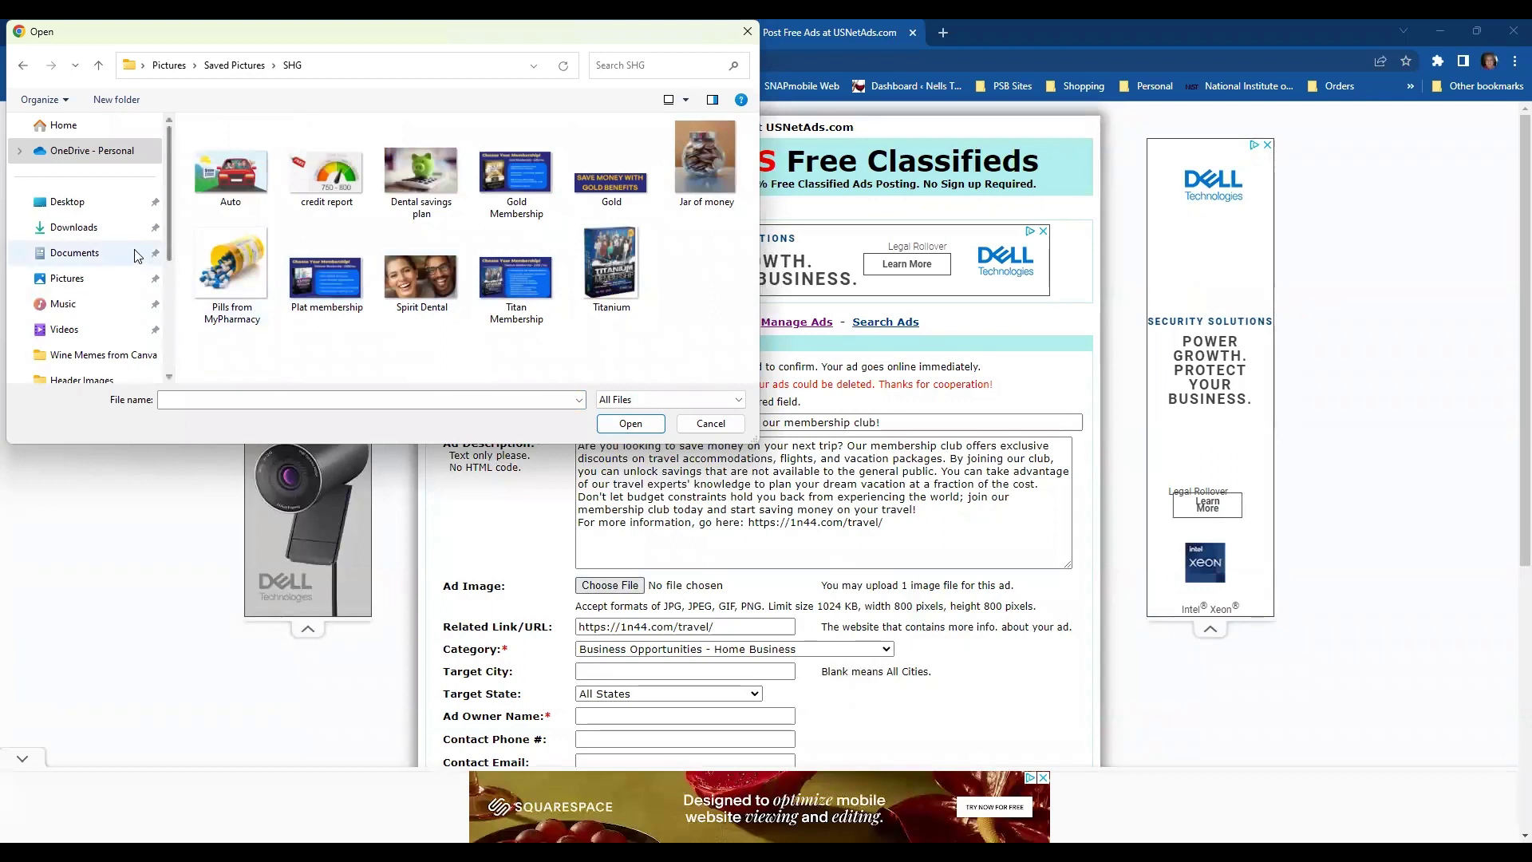
# - Attach Summer fun1.JPG from the Saved Pictures folder as the ad image
pyautogui.scroll(-3, 124, 247)
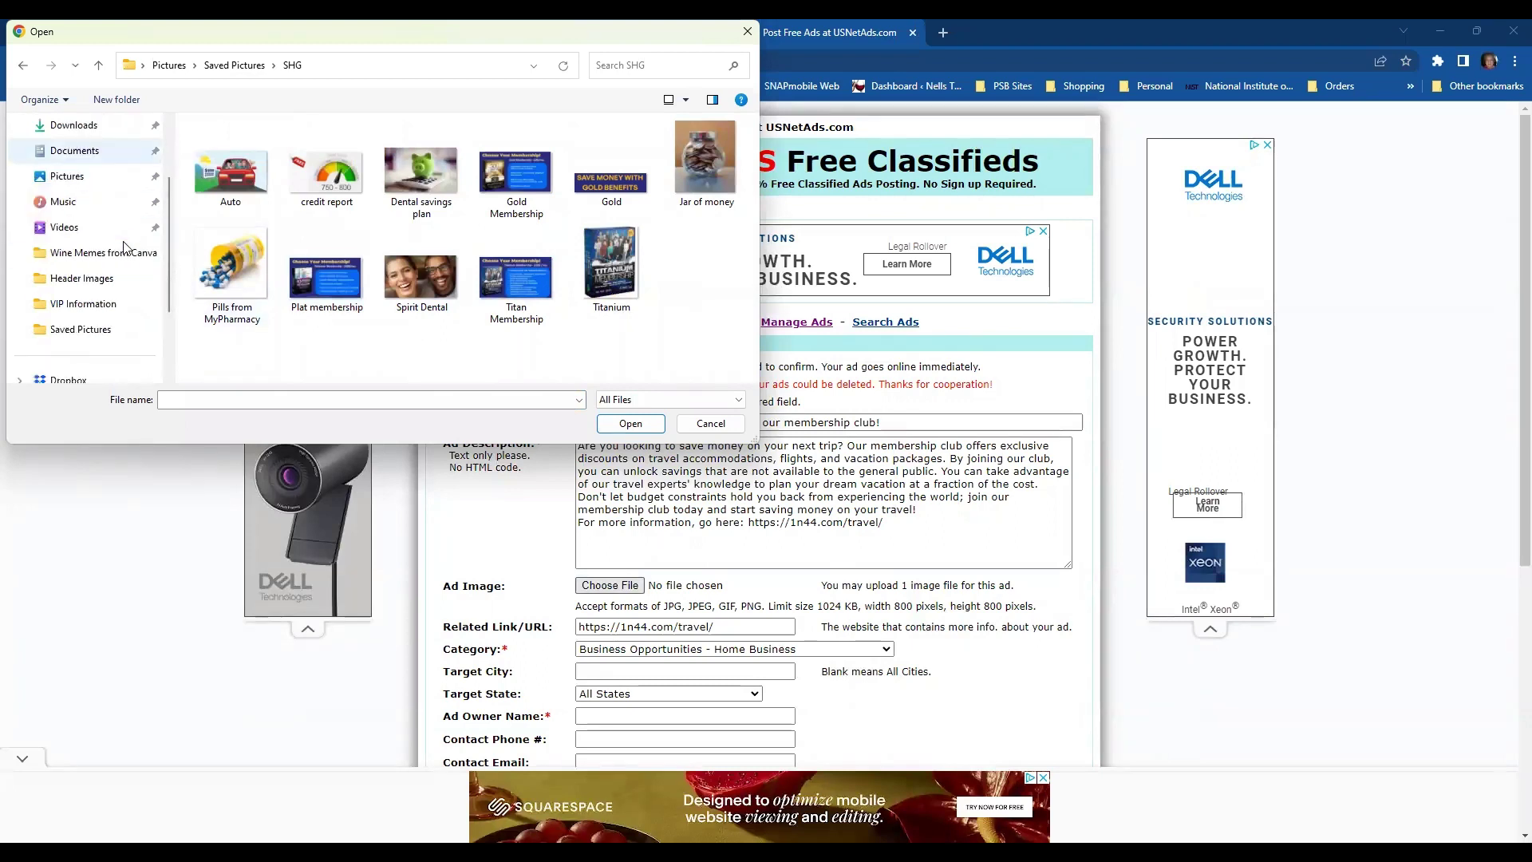
pyautogui.click(88, 329)
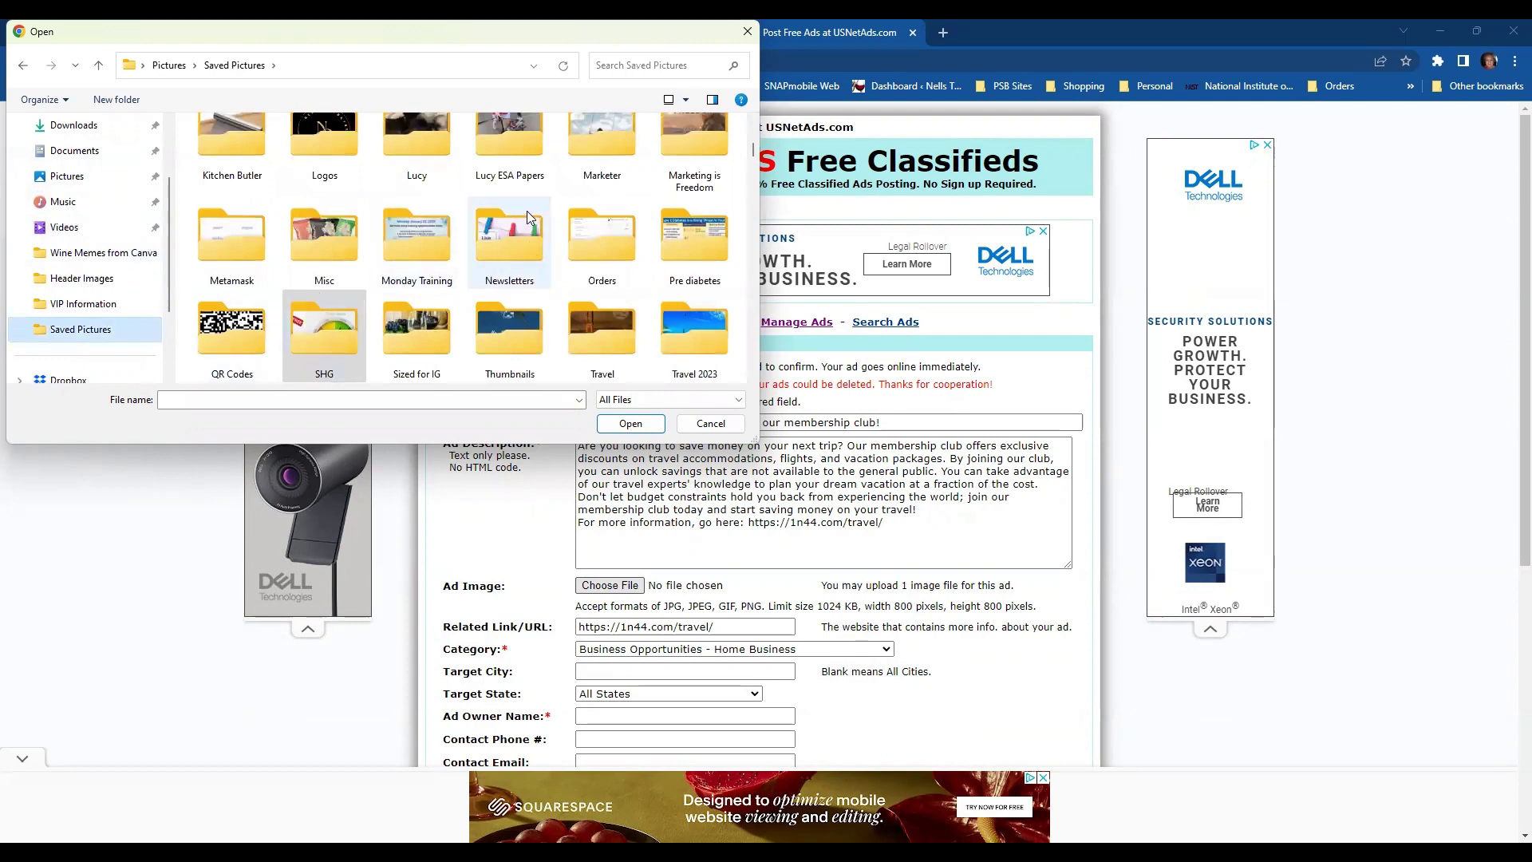
pyautogui.scroll(-1, 526, 211)
pyautogui.scroll(-1, 475, 200)
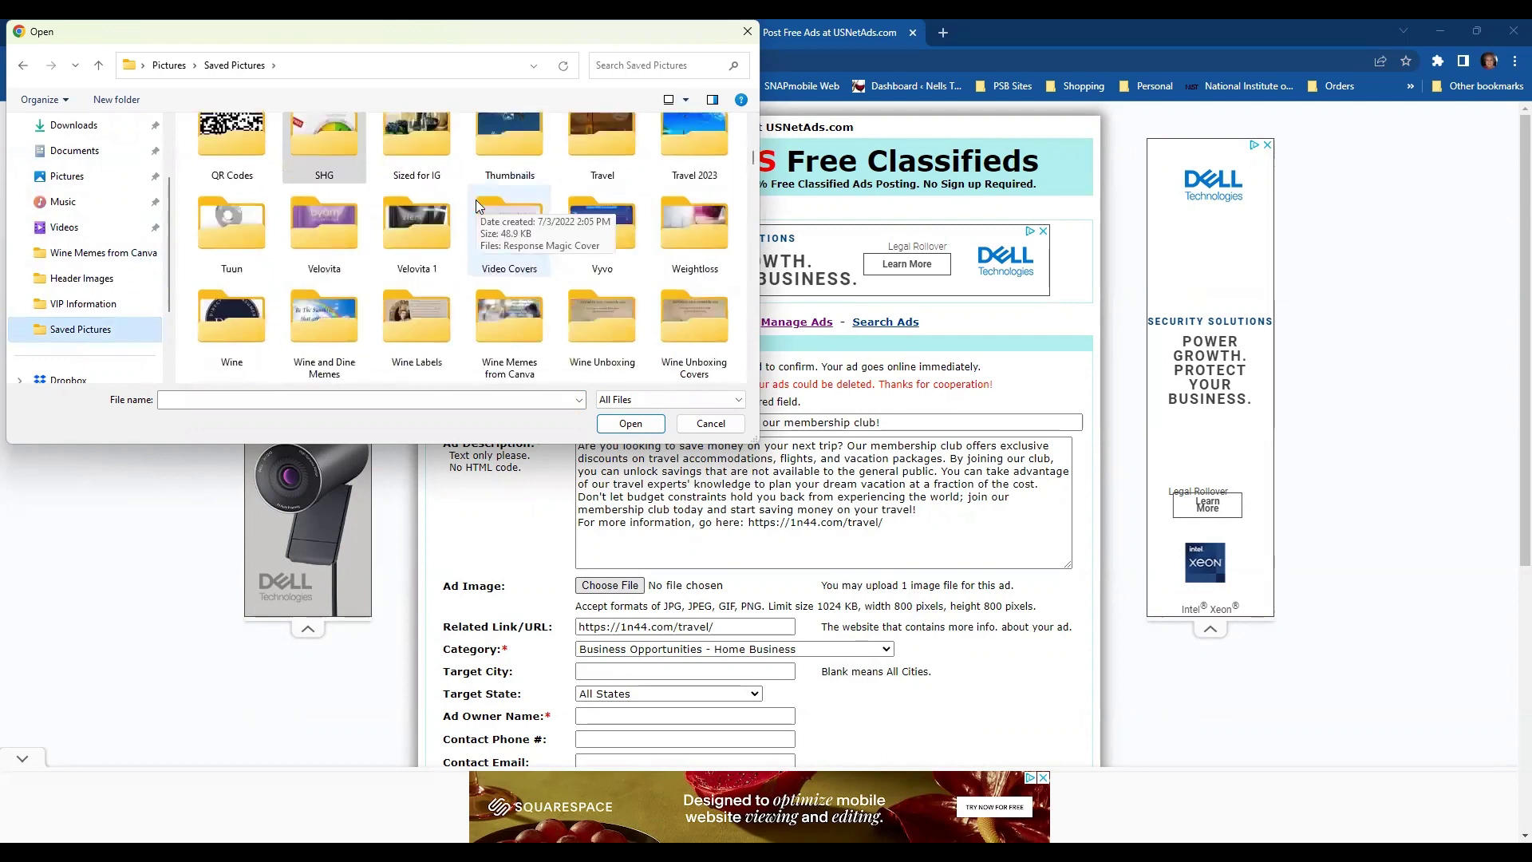
pyautogui.scroll(-2, 476, 199)
pyautogui.scroll(1, 476, 200)
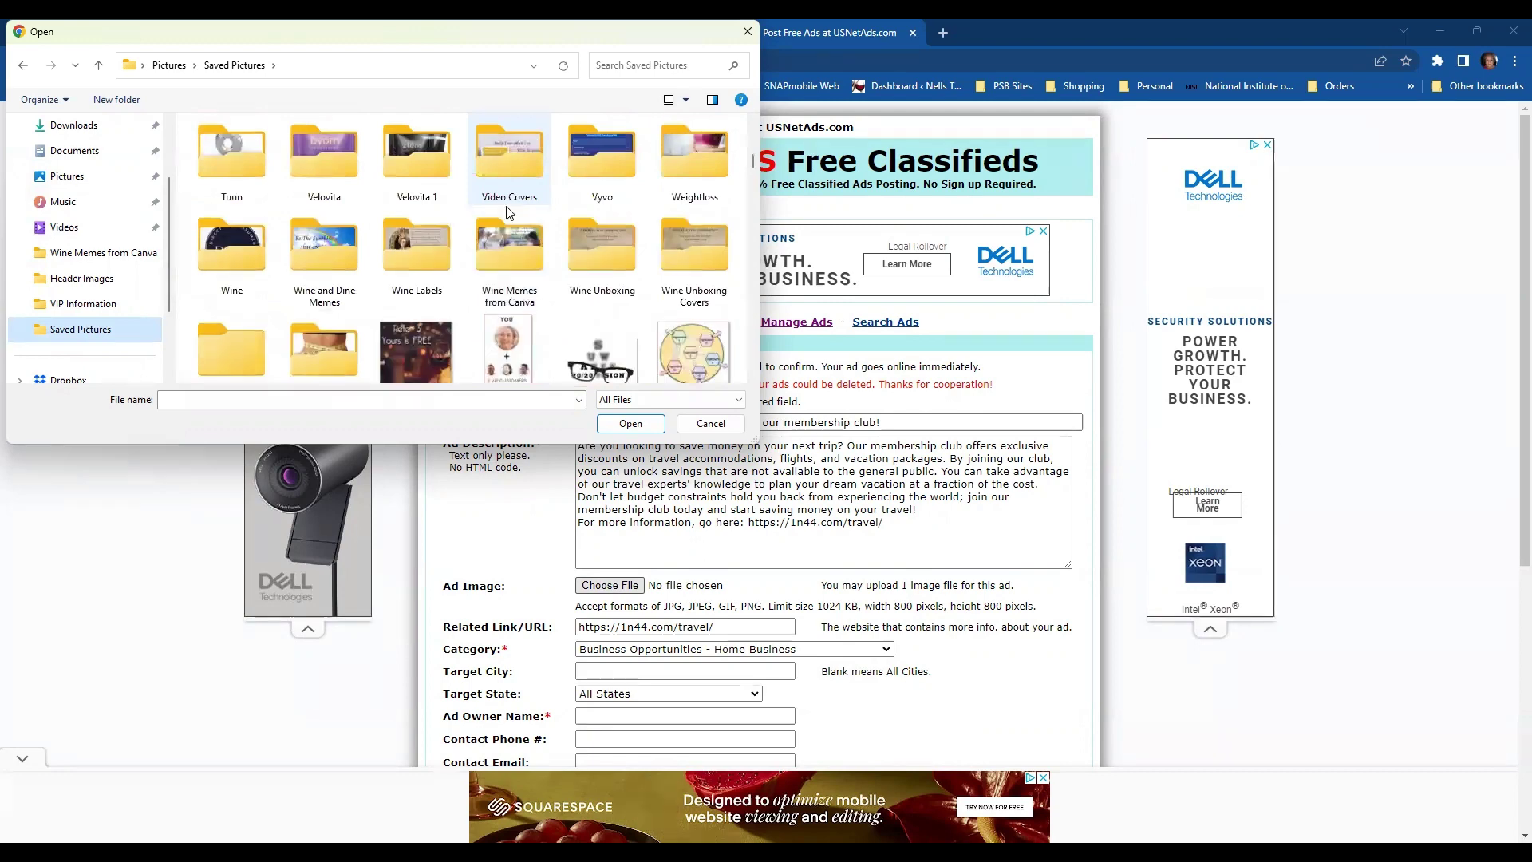
pyautogui.scroll(1, 506, 206)
pyautogui.scroll(1, 508, 209)
pyautogui.scroll(-5, 506, 205)
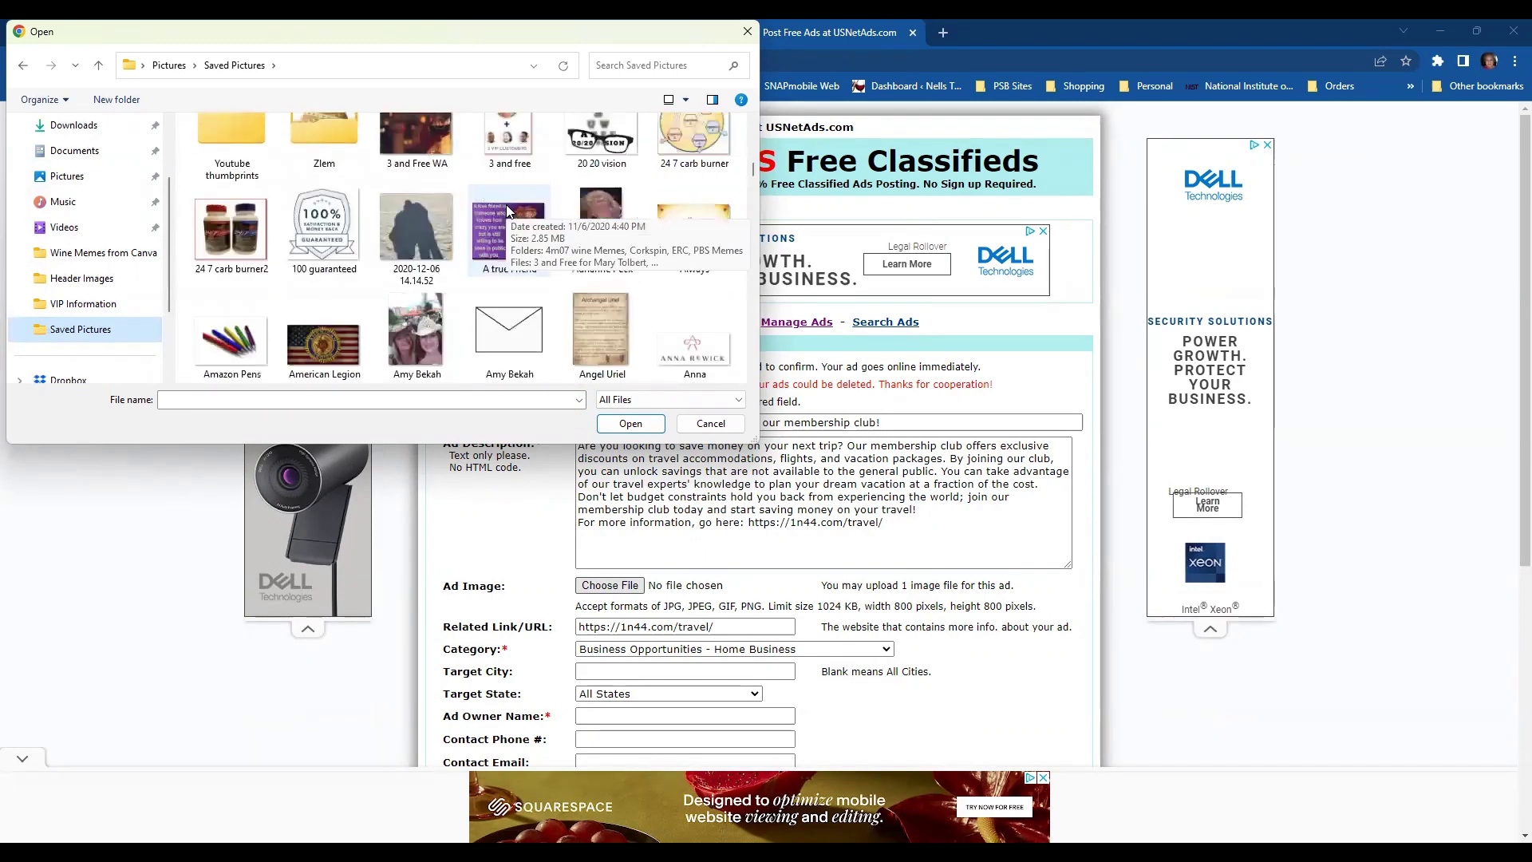
pyautogui.scroll(-1, 506, 205)
pyautogui.scroll(-6, 507, 210)
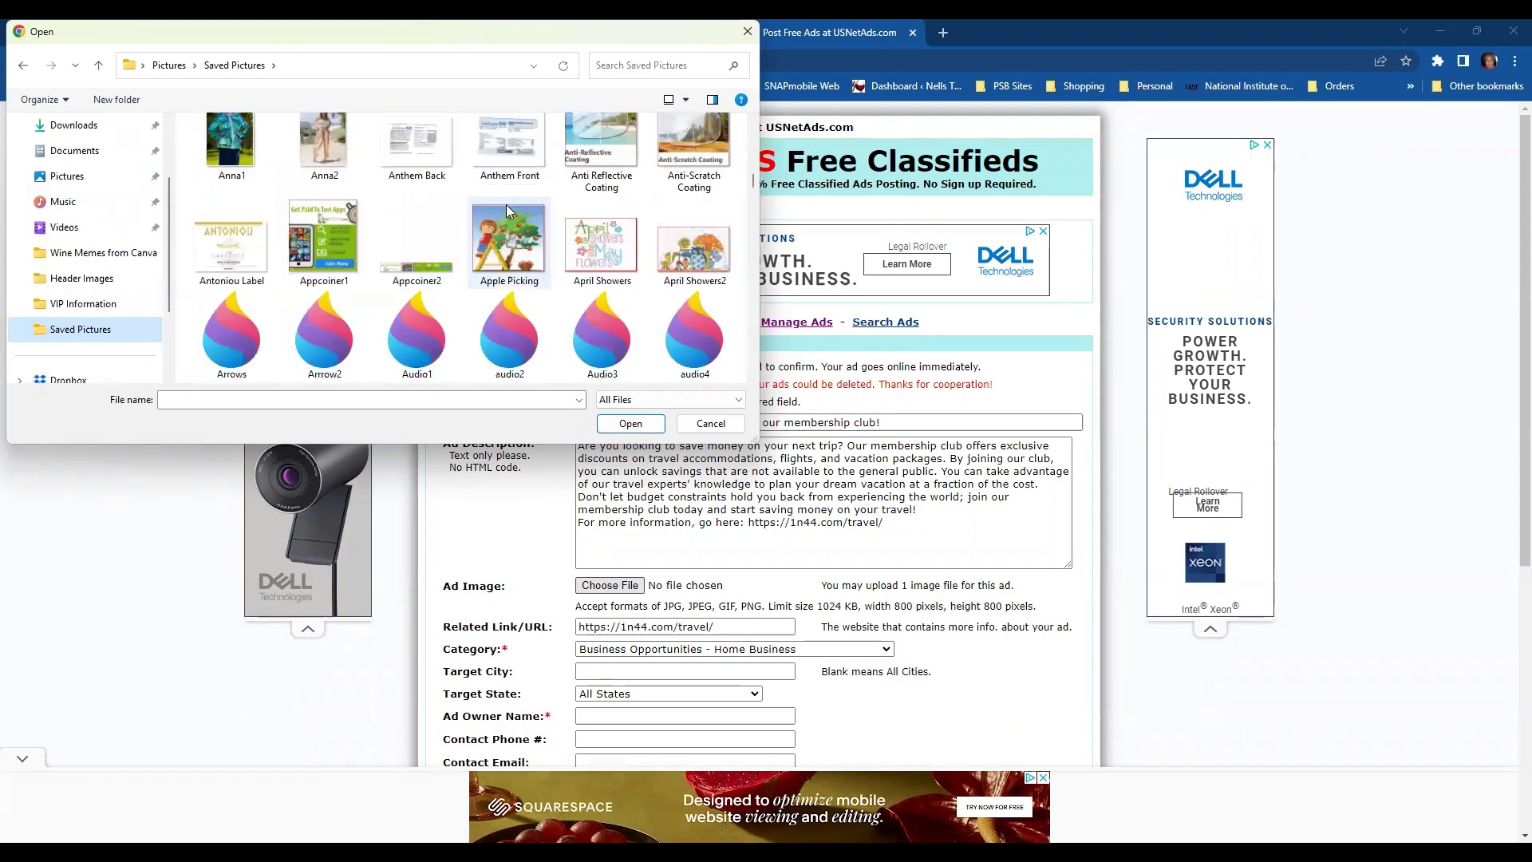
pyautogui.scroll(-20, 506, 204)
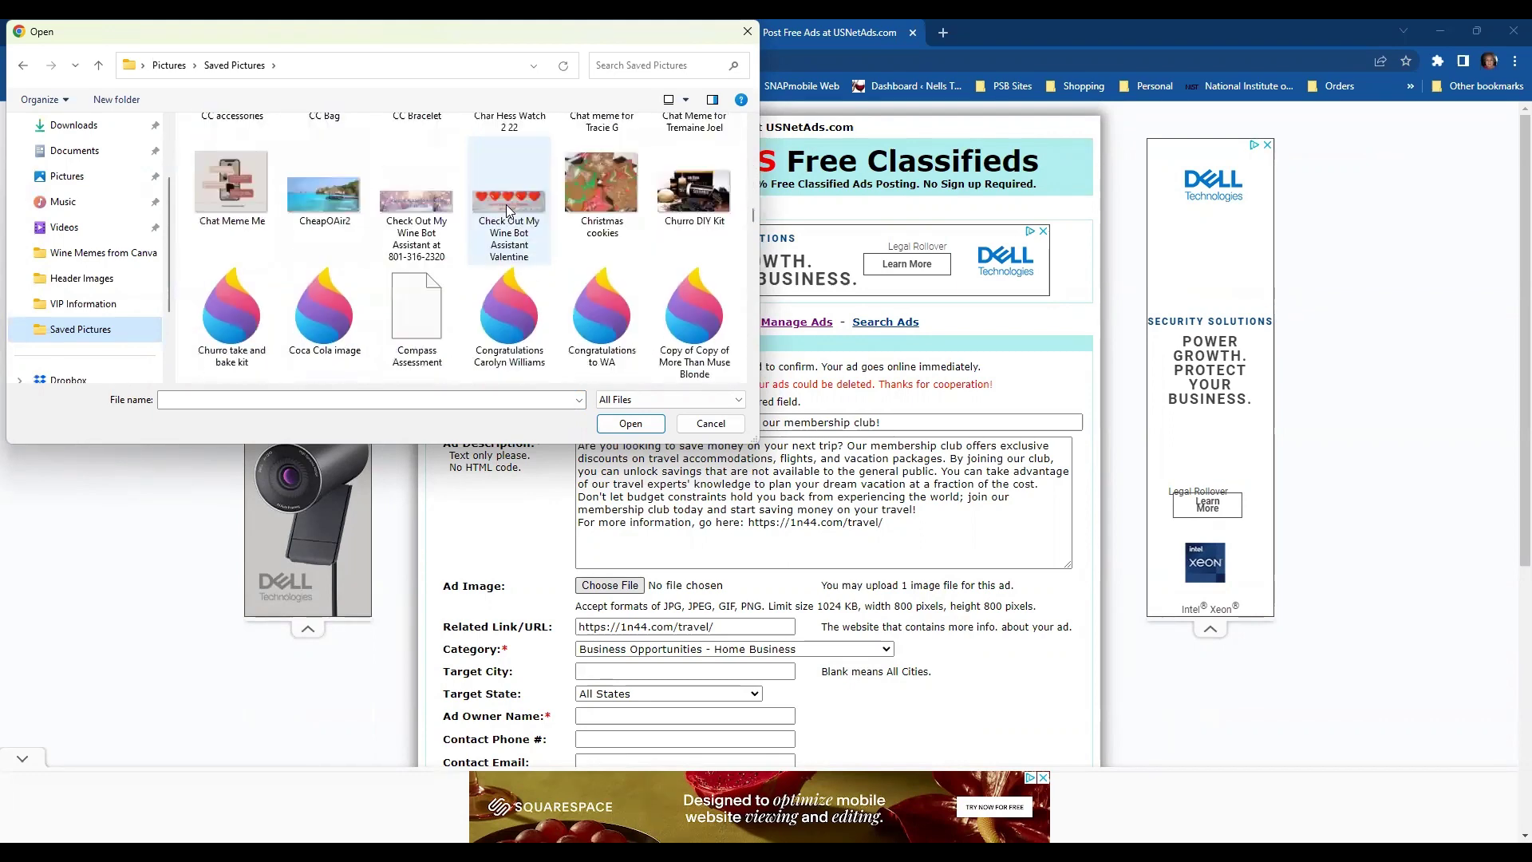
pyautogui.scroll(-15, 506, 204)
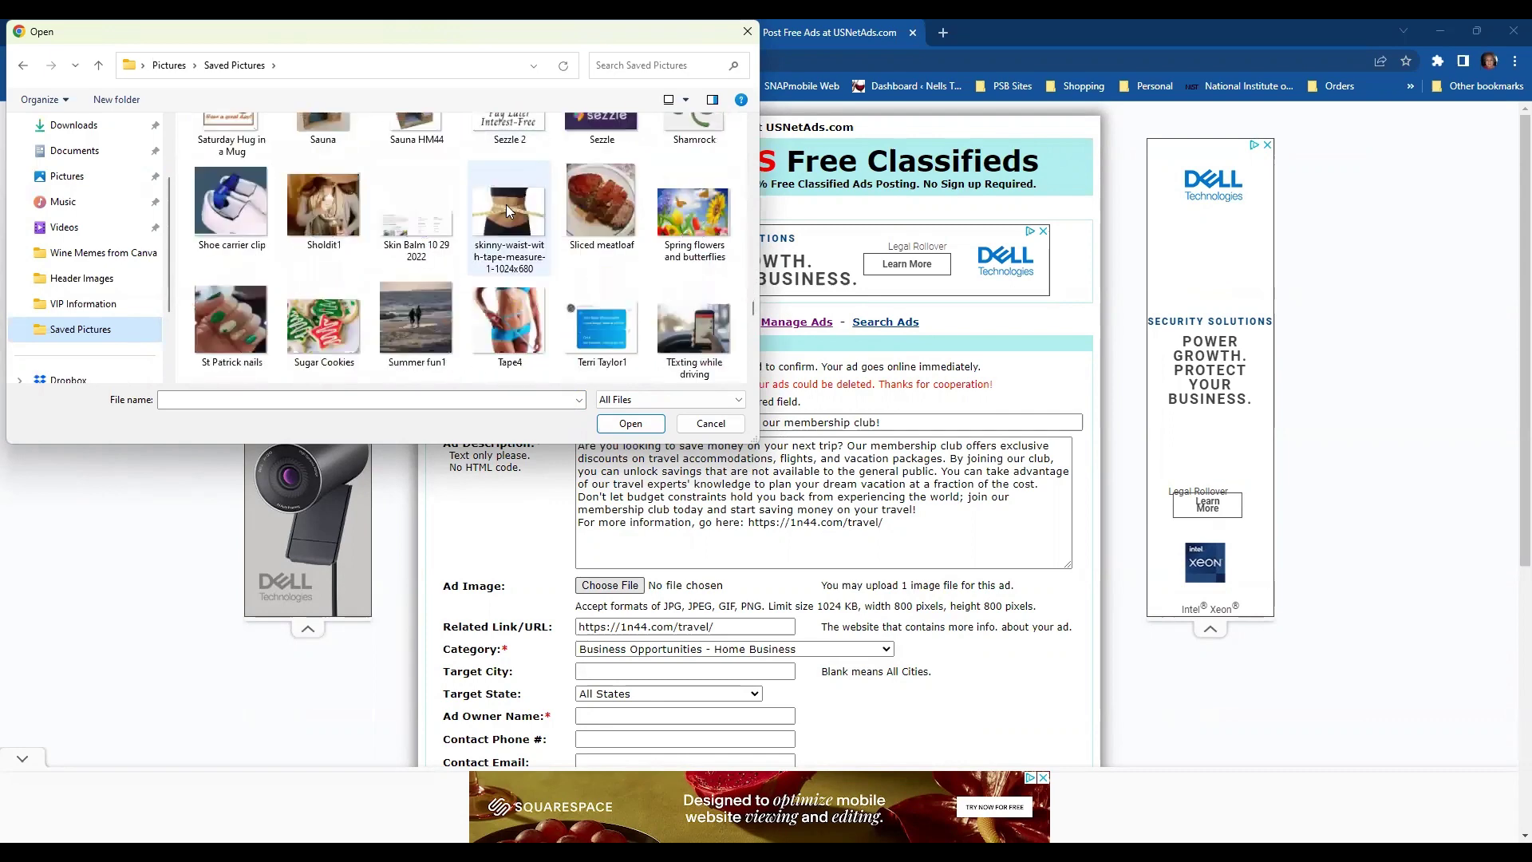
pyautogui.scroll(-5, 506, 205)
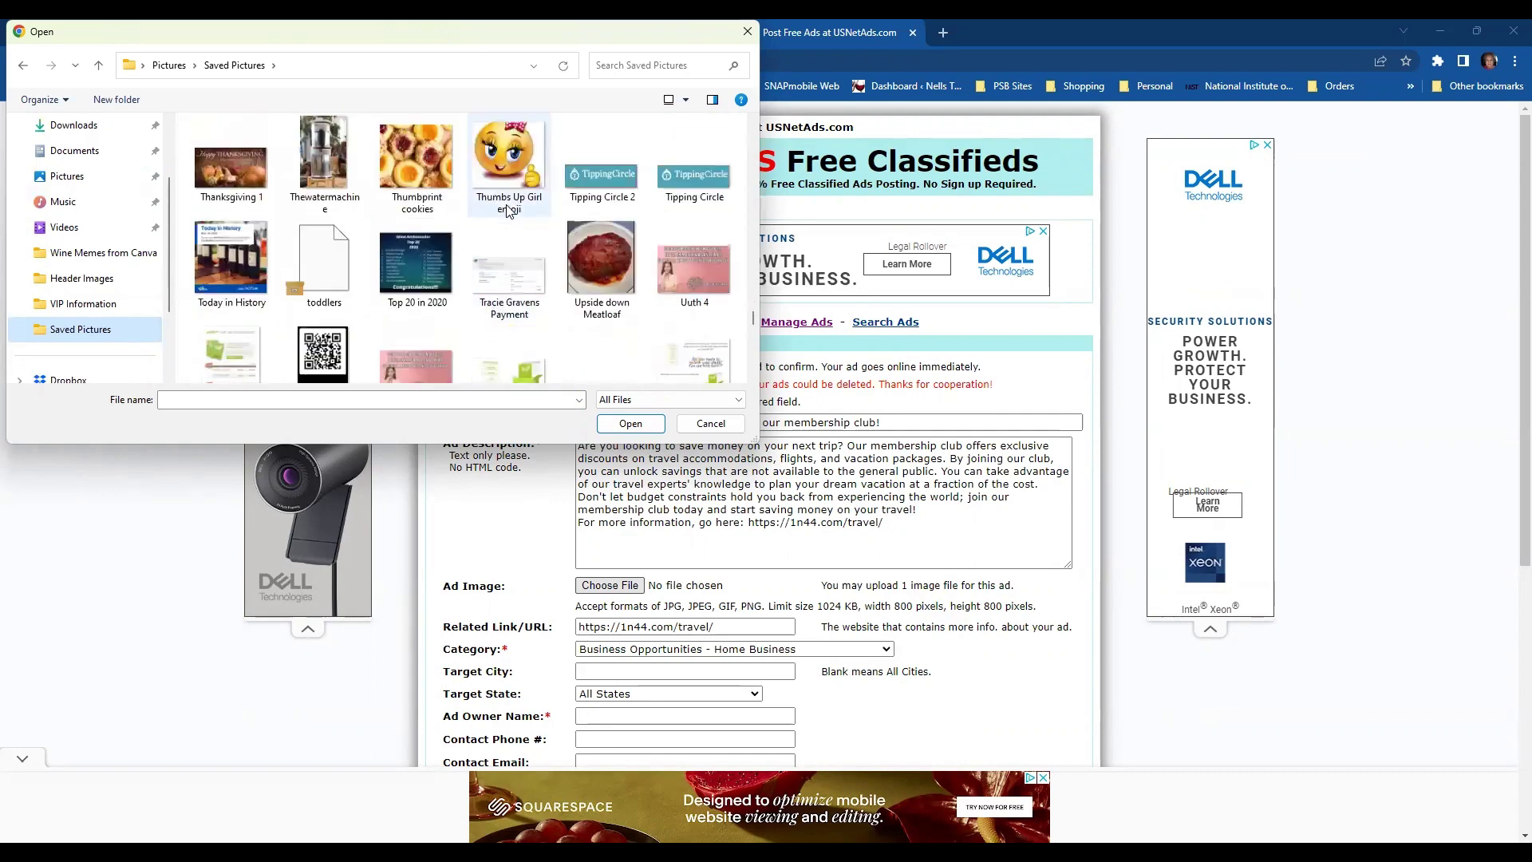
pyautogui.scroll(1, 508, 210)
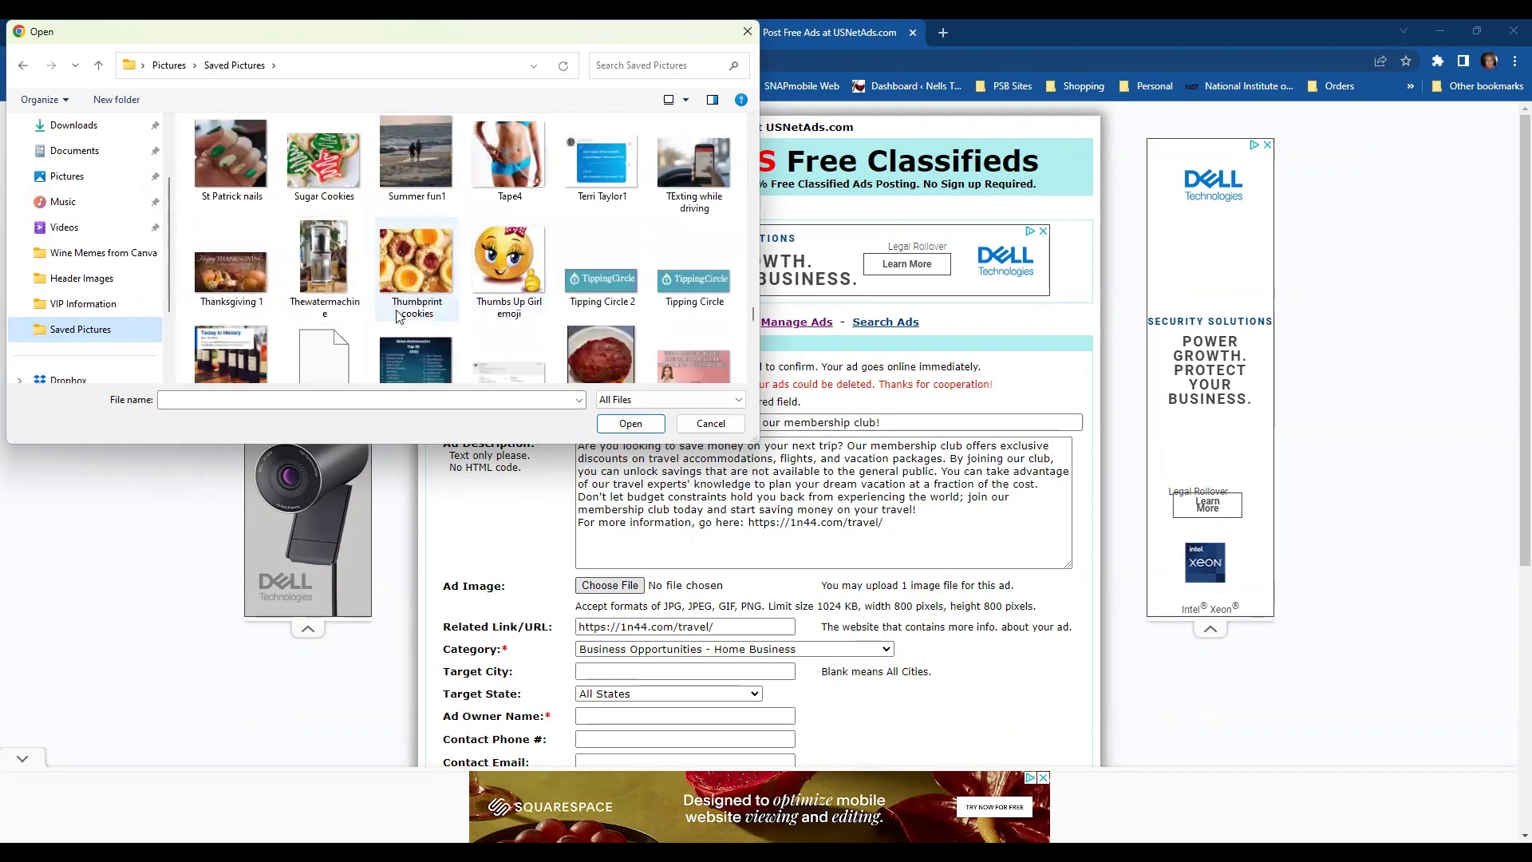
pyautogui.scroll(1, 573, 268)
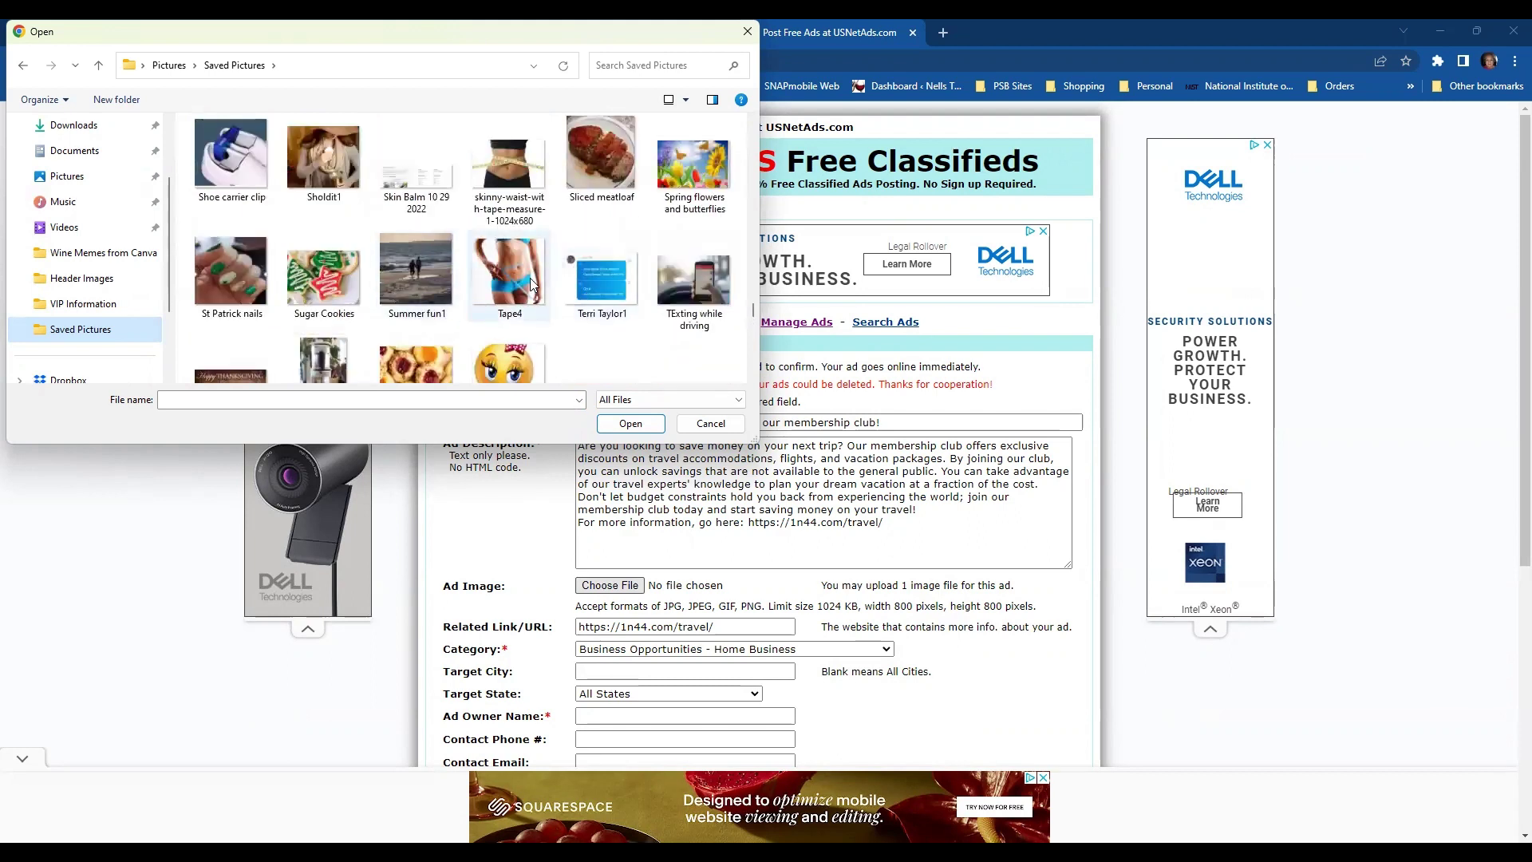
pyautogui.click(450, 282)
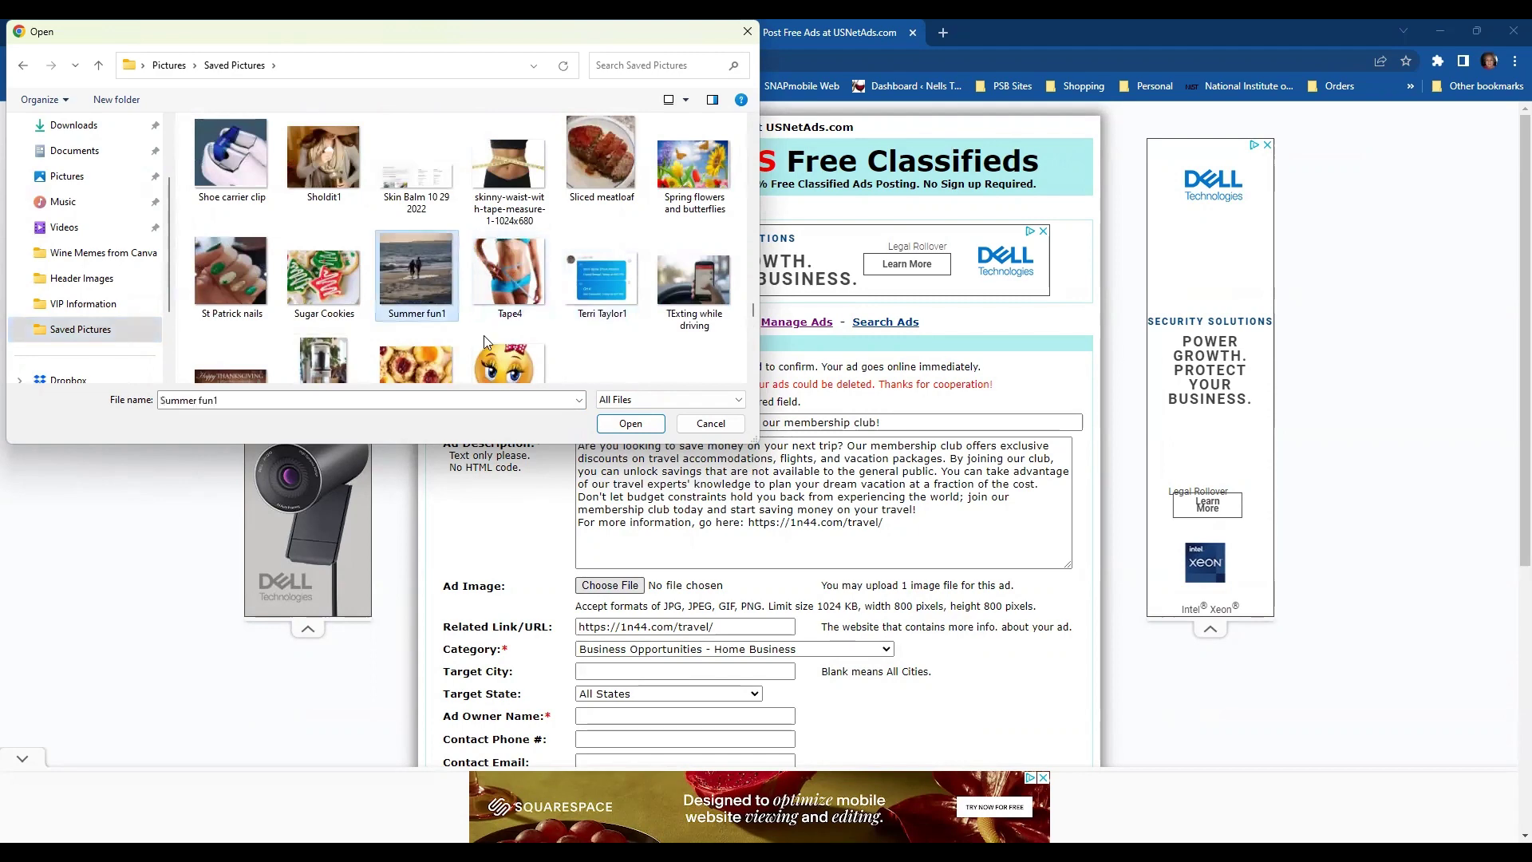
pyautogui.click(631, 424)
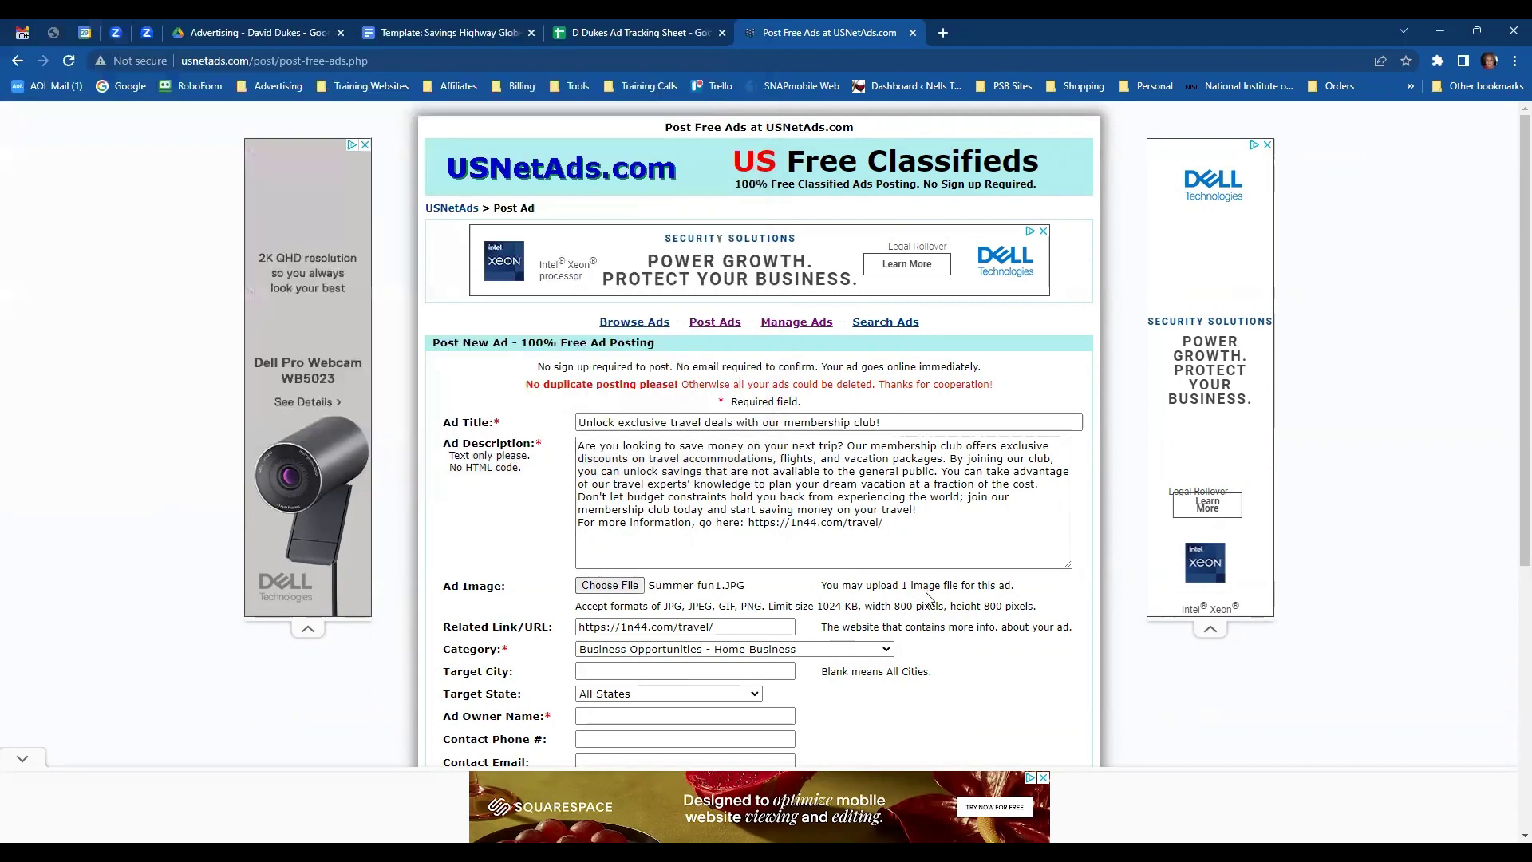
# - Enter the owner name, saved contact e-mail and ad password, then the validation code
pyautogui.scroll(-1, 946, 622)
pyautogui.scroll(-1, 947, 622)
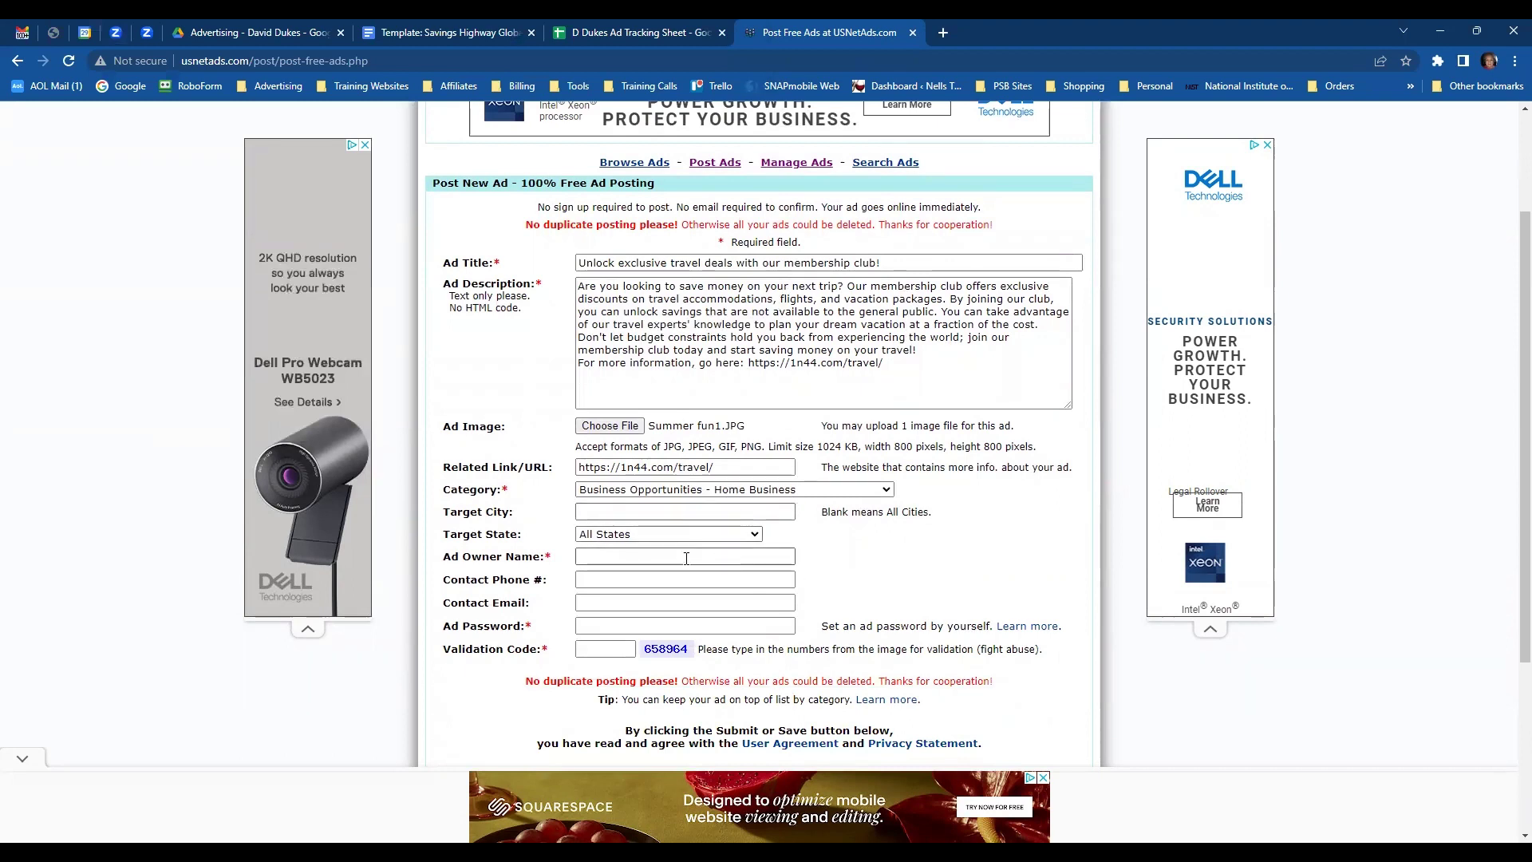
pyautogui.click(643, 555)
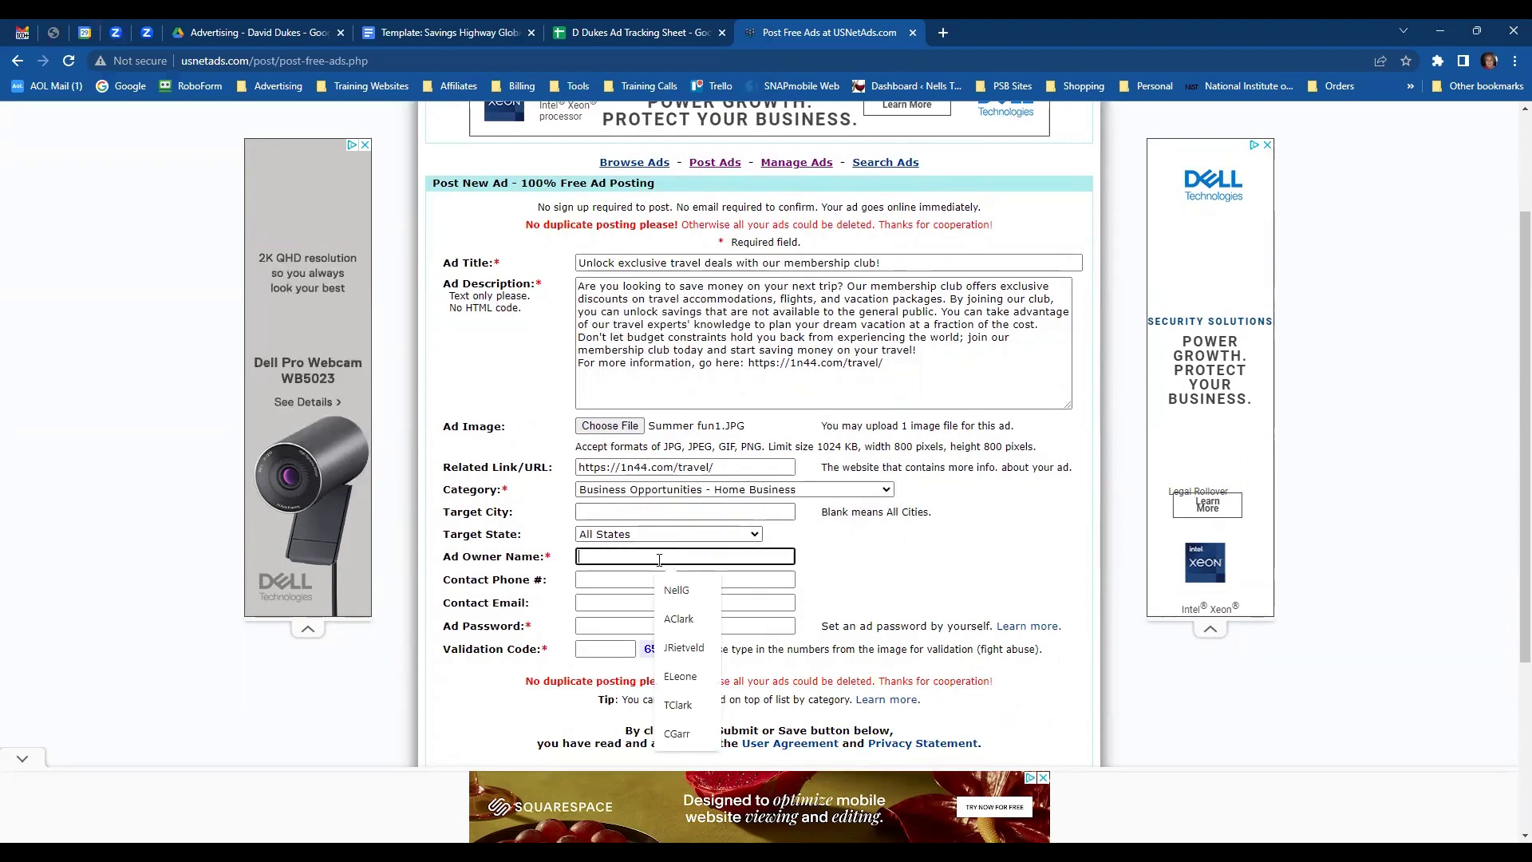
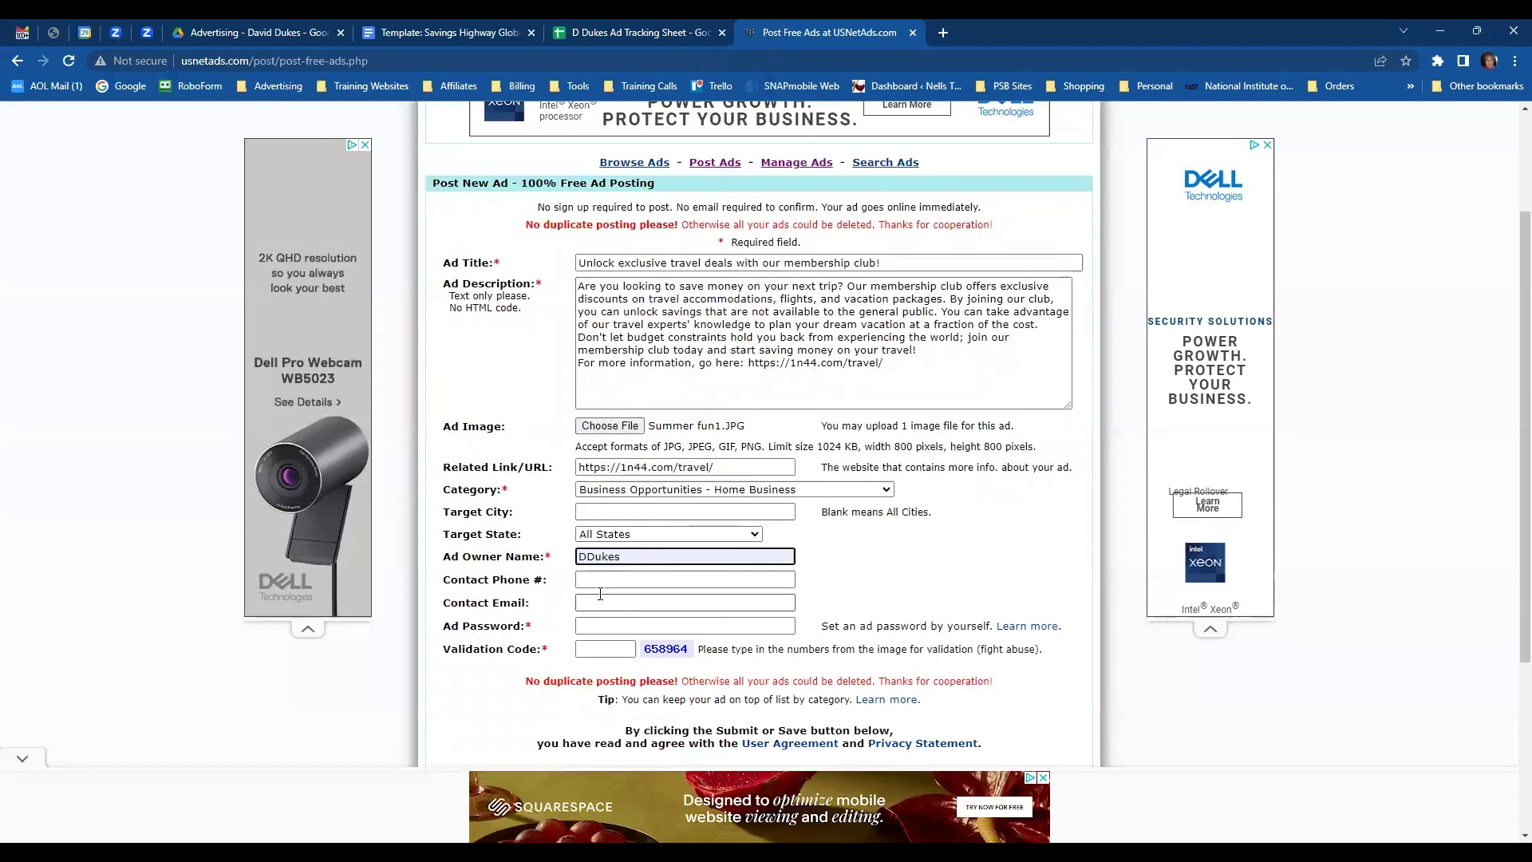
pyautogui.click(598, 604)
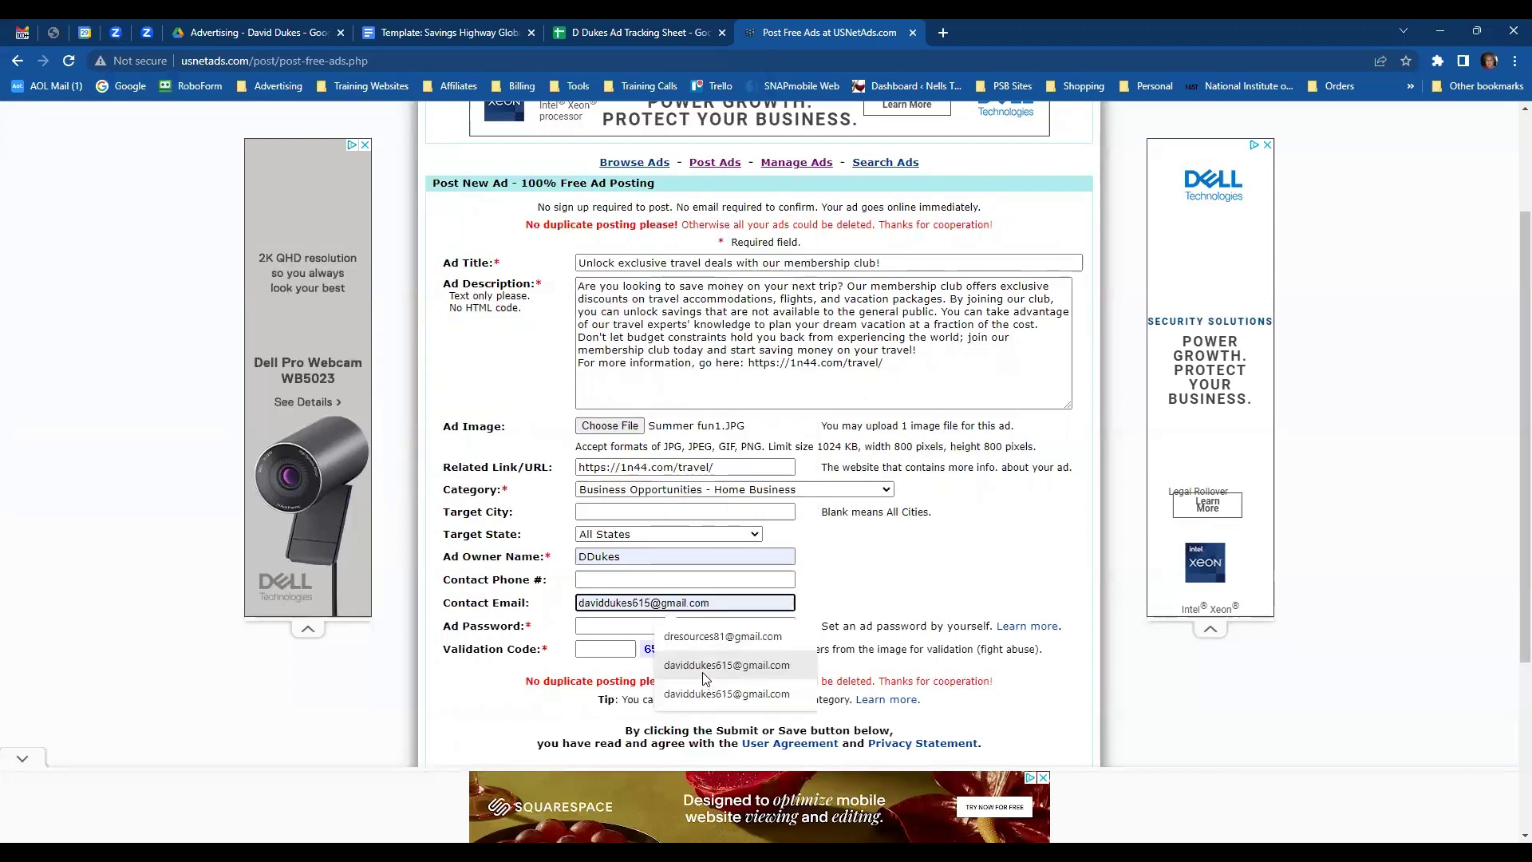
pyautogui.click(688, 666)
pyautogui.click(650, 626)
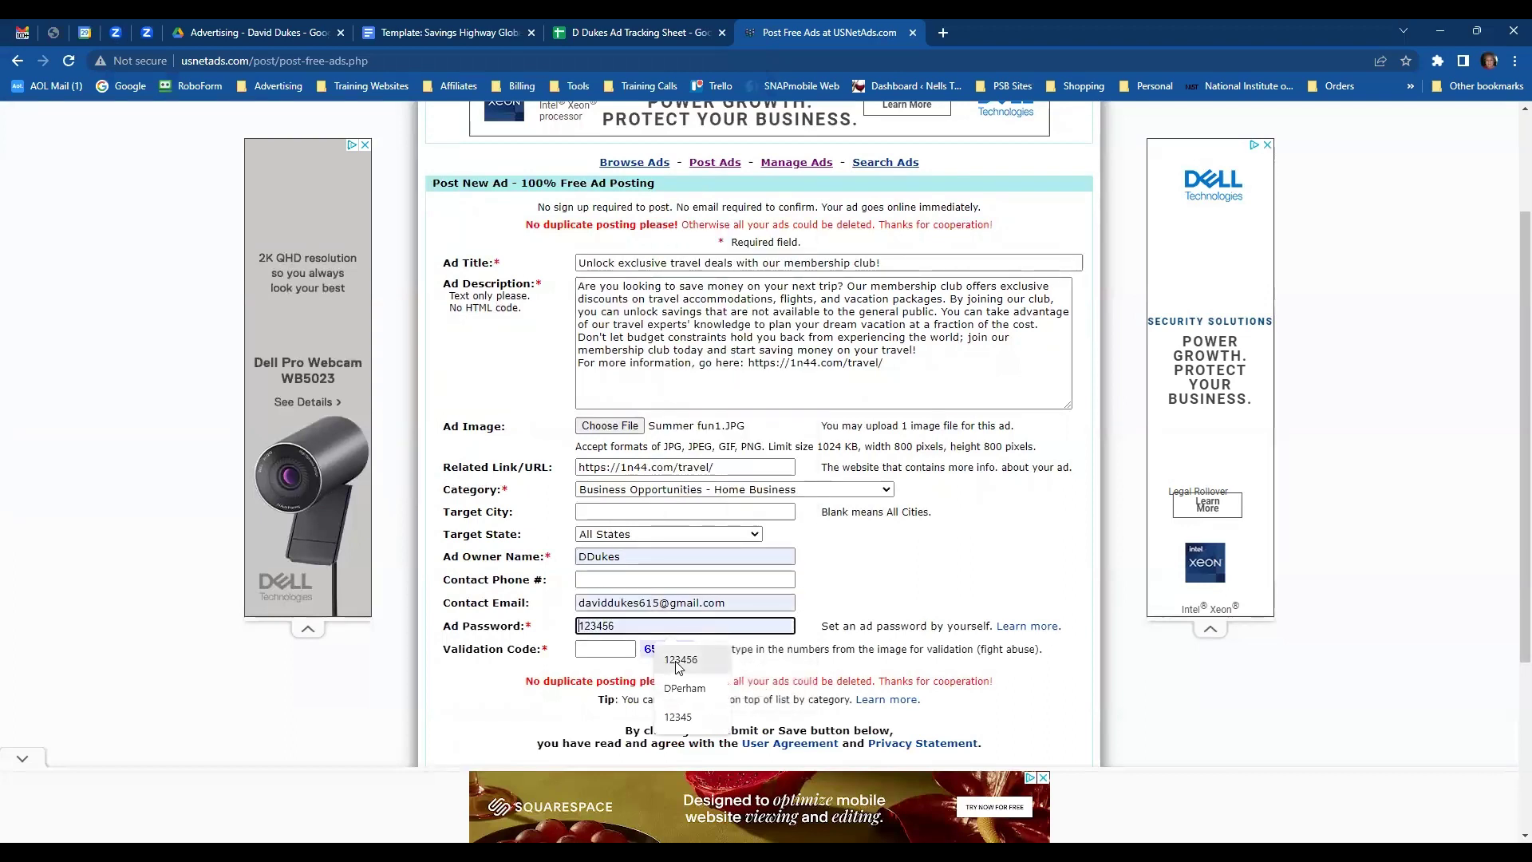
pyautogui.click(679, 660)
pyautogui.click(590, 647)
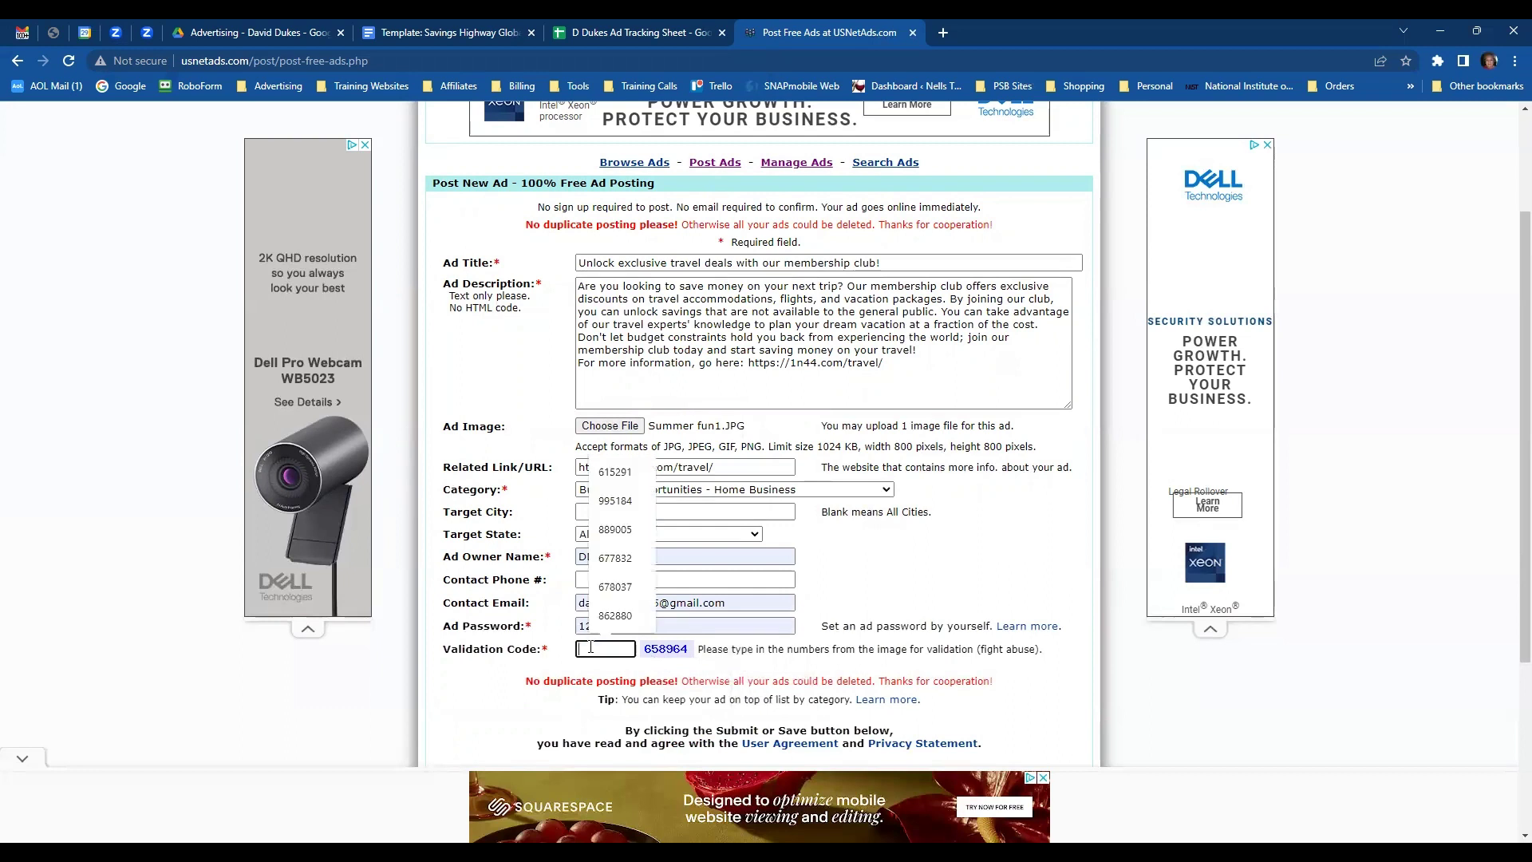
pyautogui.write('658964')
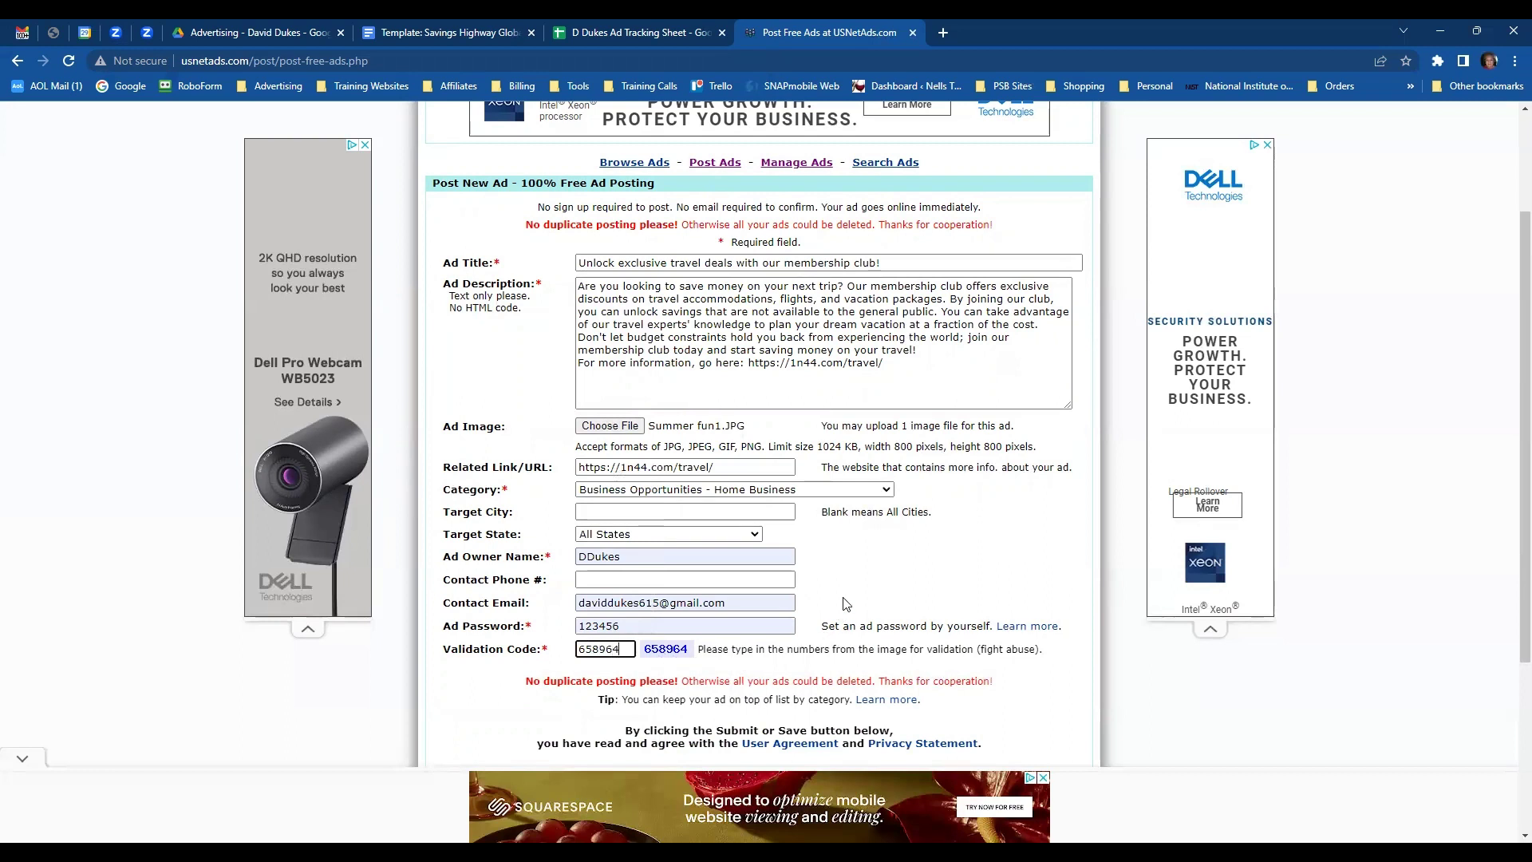
# - Submit the ad and select the new ad ID on the confirmation page
pyautogui.scroll(-1, 662, 652)
pyautogui.click(693, 698)
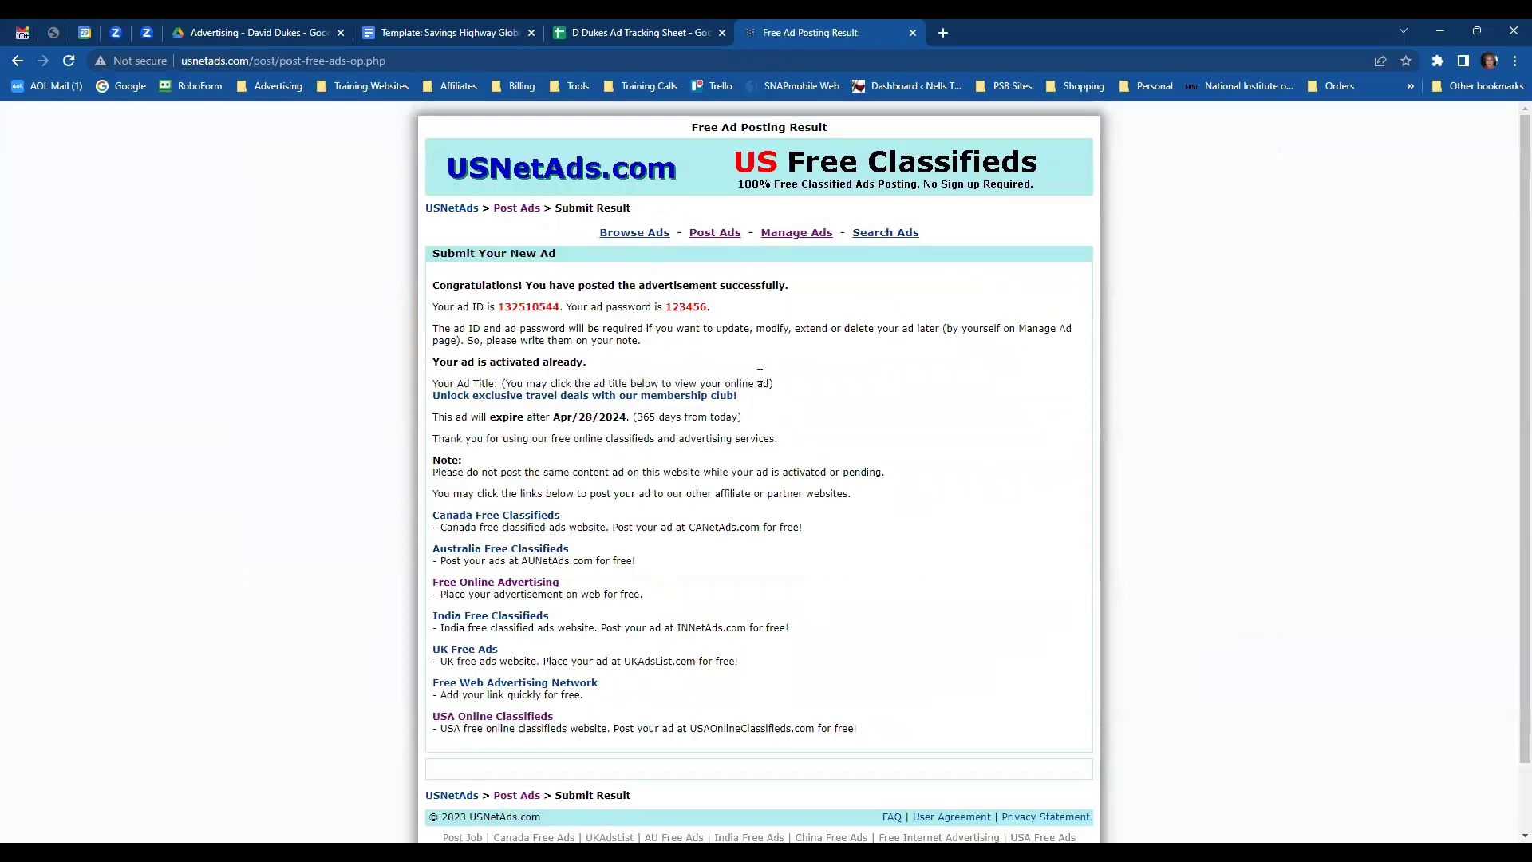
pyautogui.doubleClick(523, 306)
# - Log the ad ID in G2, the ad password in H2 and expiry 4/28/2024 in I2
pyautogui.click(611, 34)
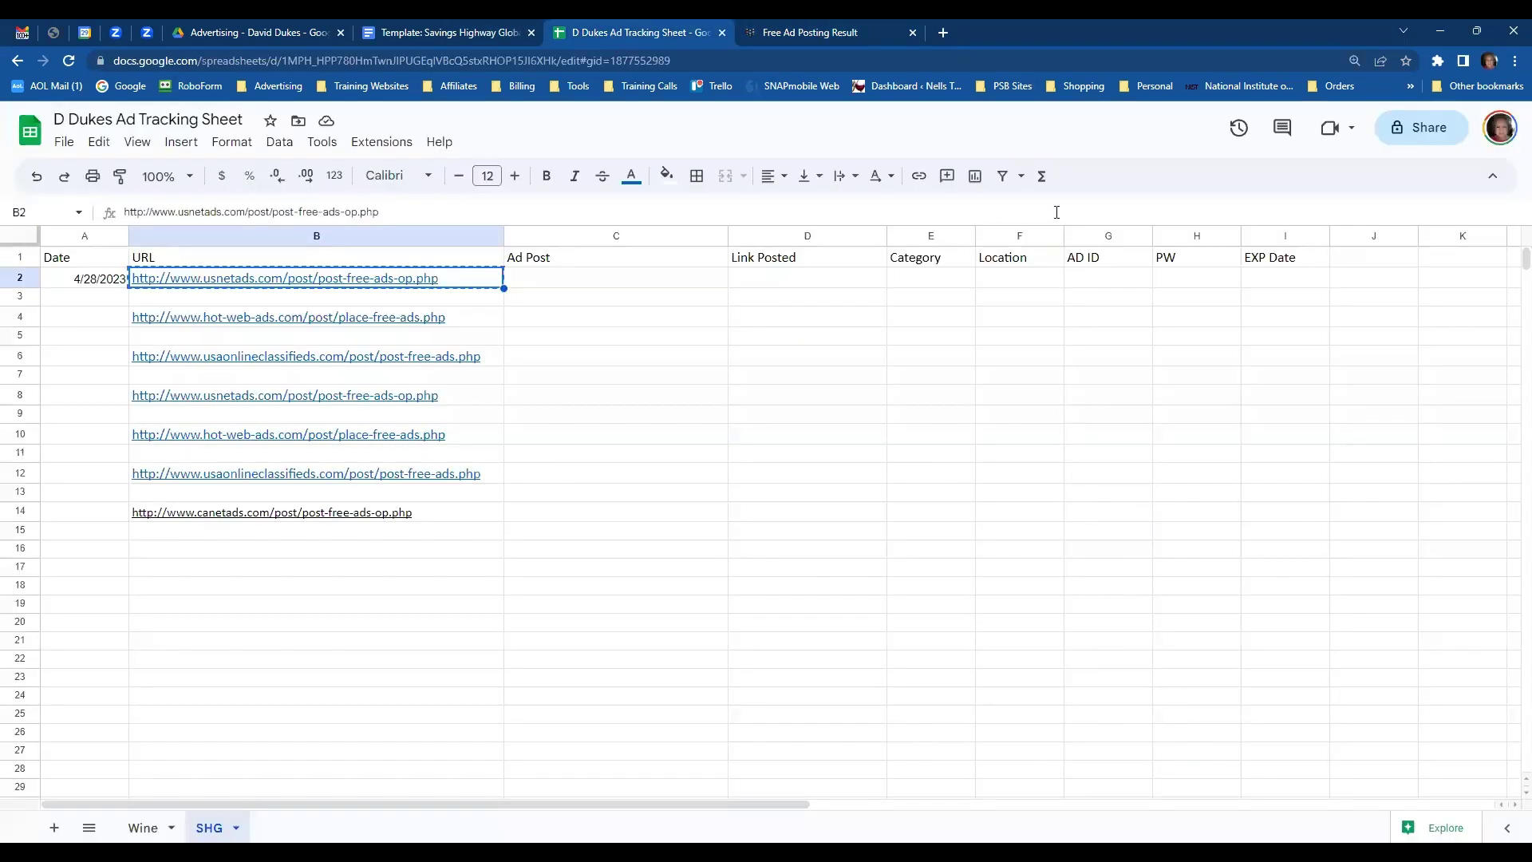
pyautogui.click(1097, 281)
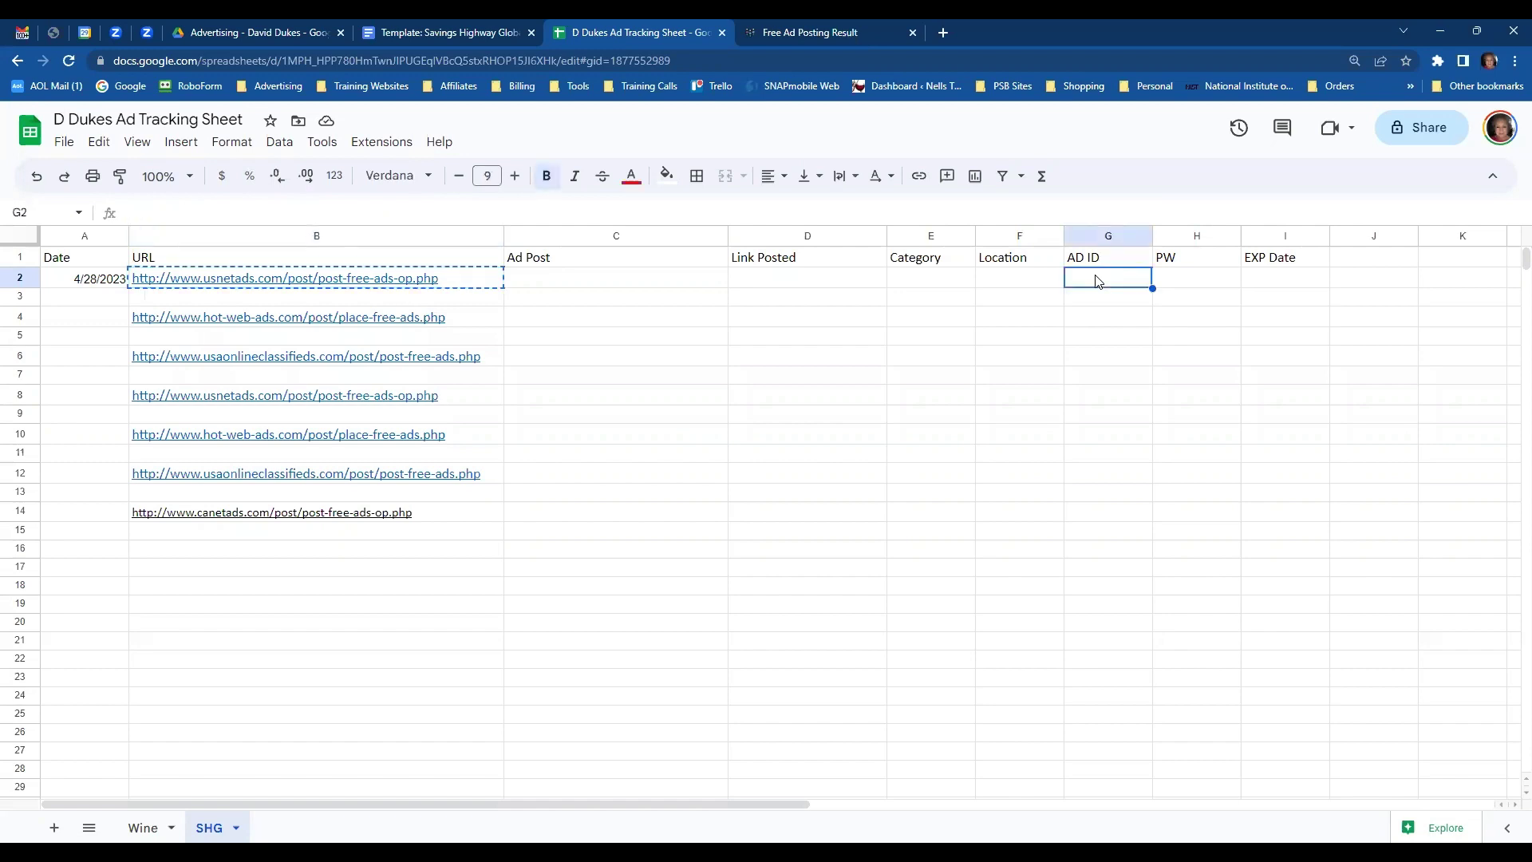
pyautogui.hotkey('ctrl', 'v')
pyautogui.click(1192, 283)
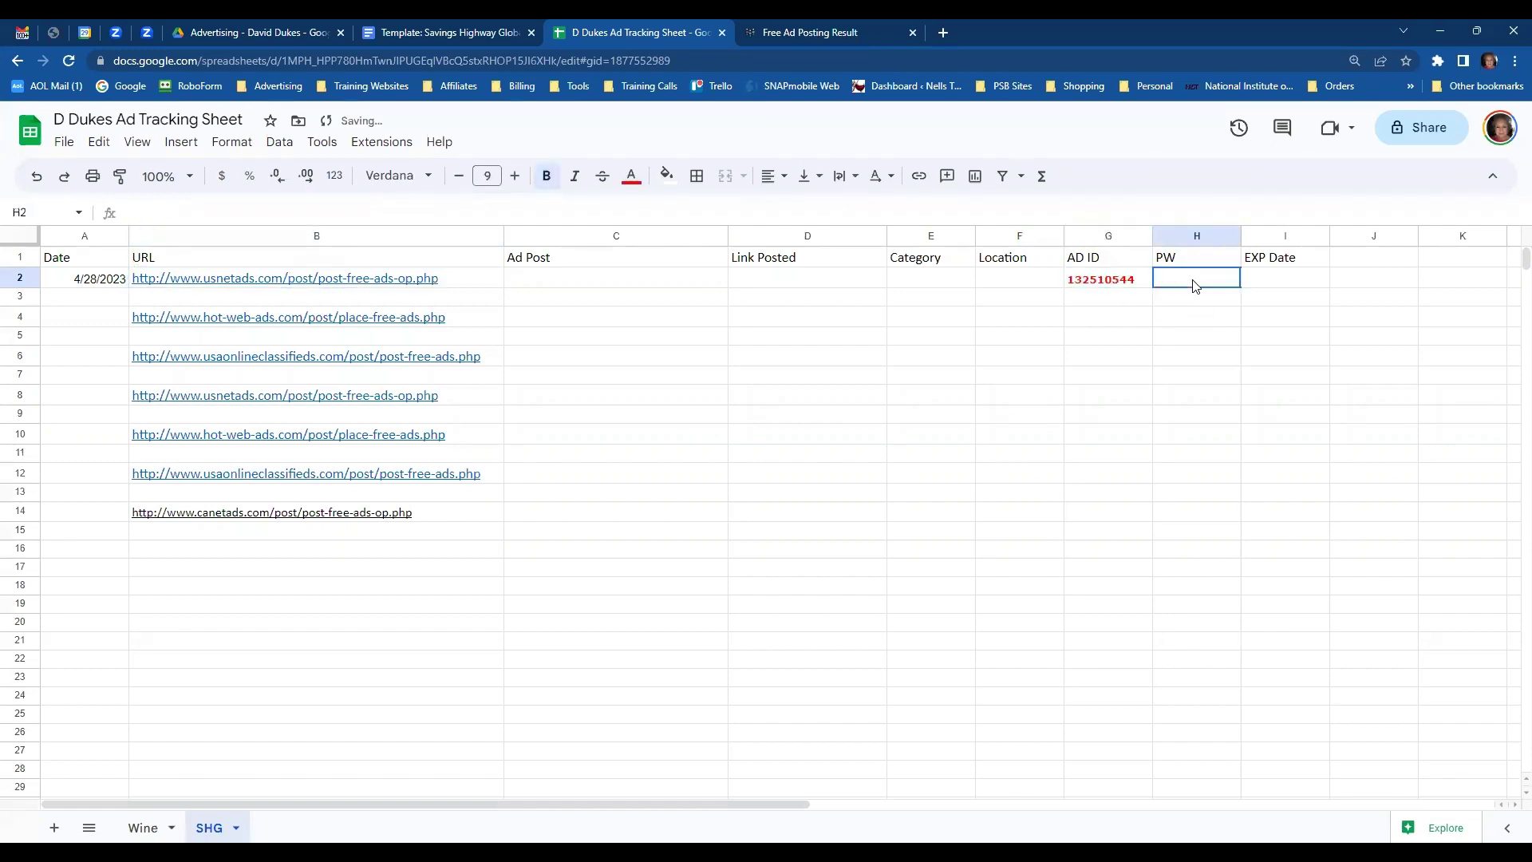
pyautogui.write('123456')
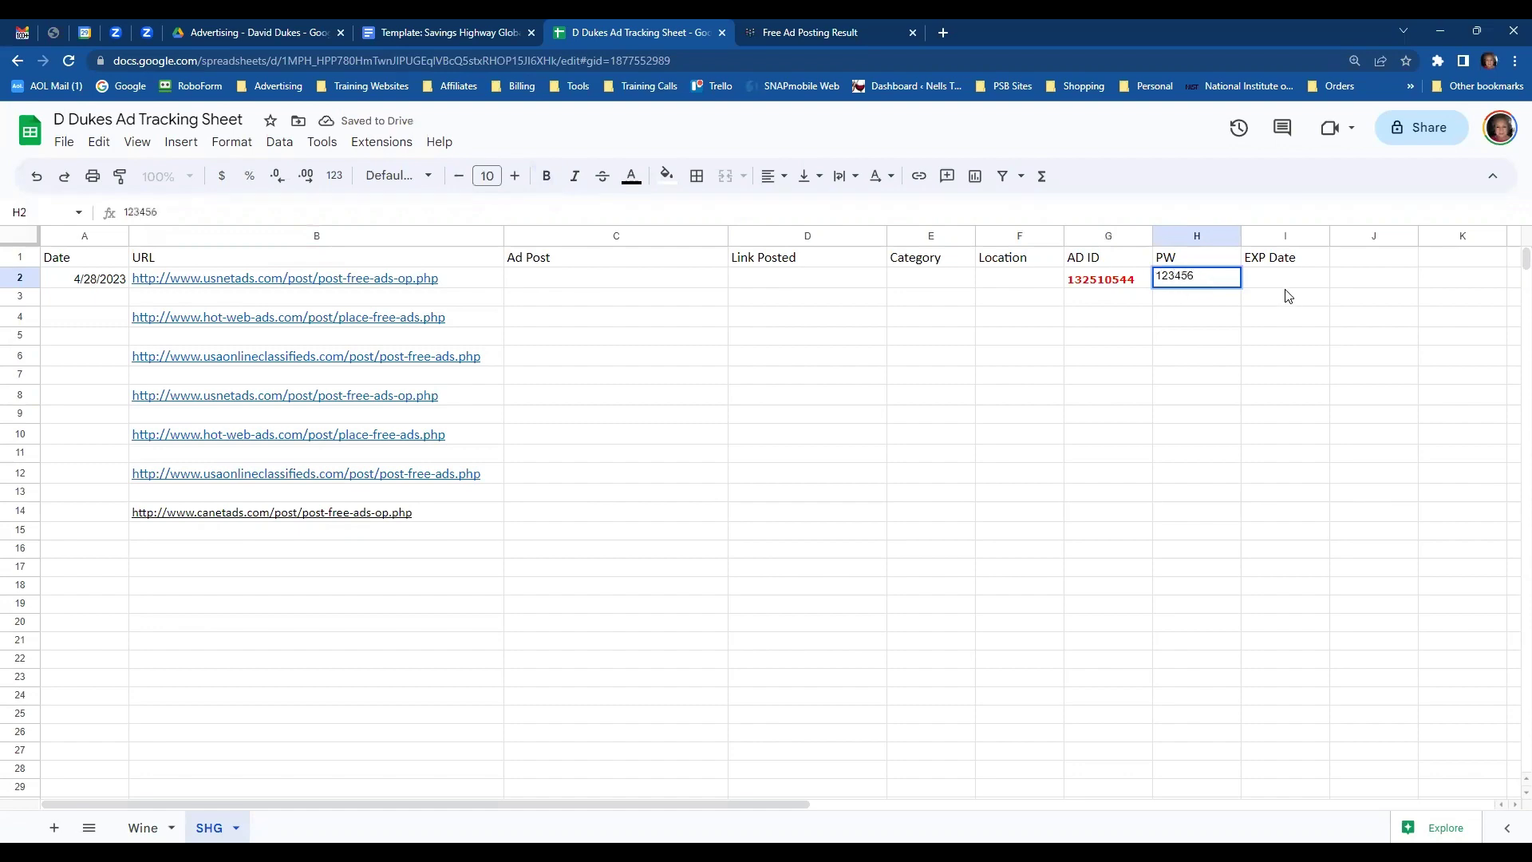
pyautogui.click(1285, 292)
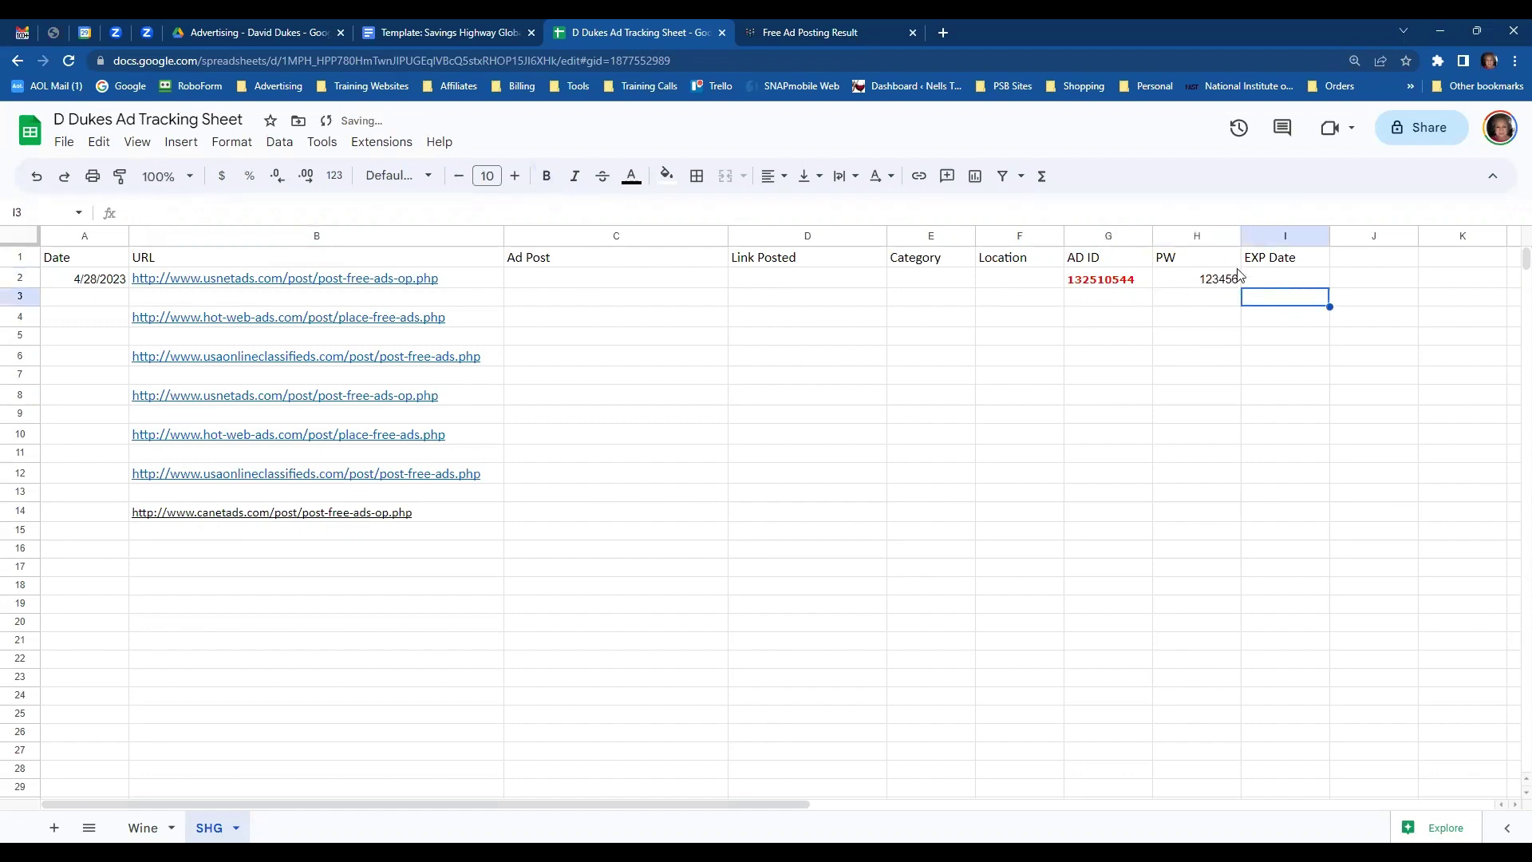
pyautogui.click(786, 31)
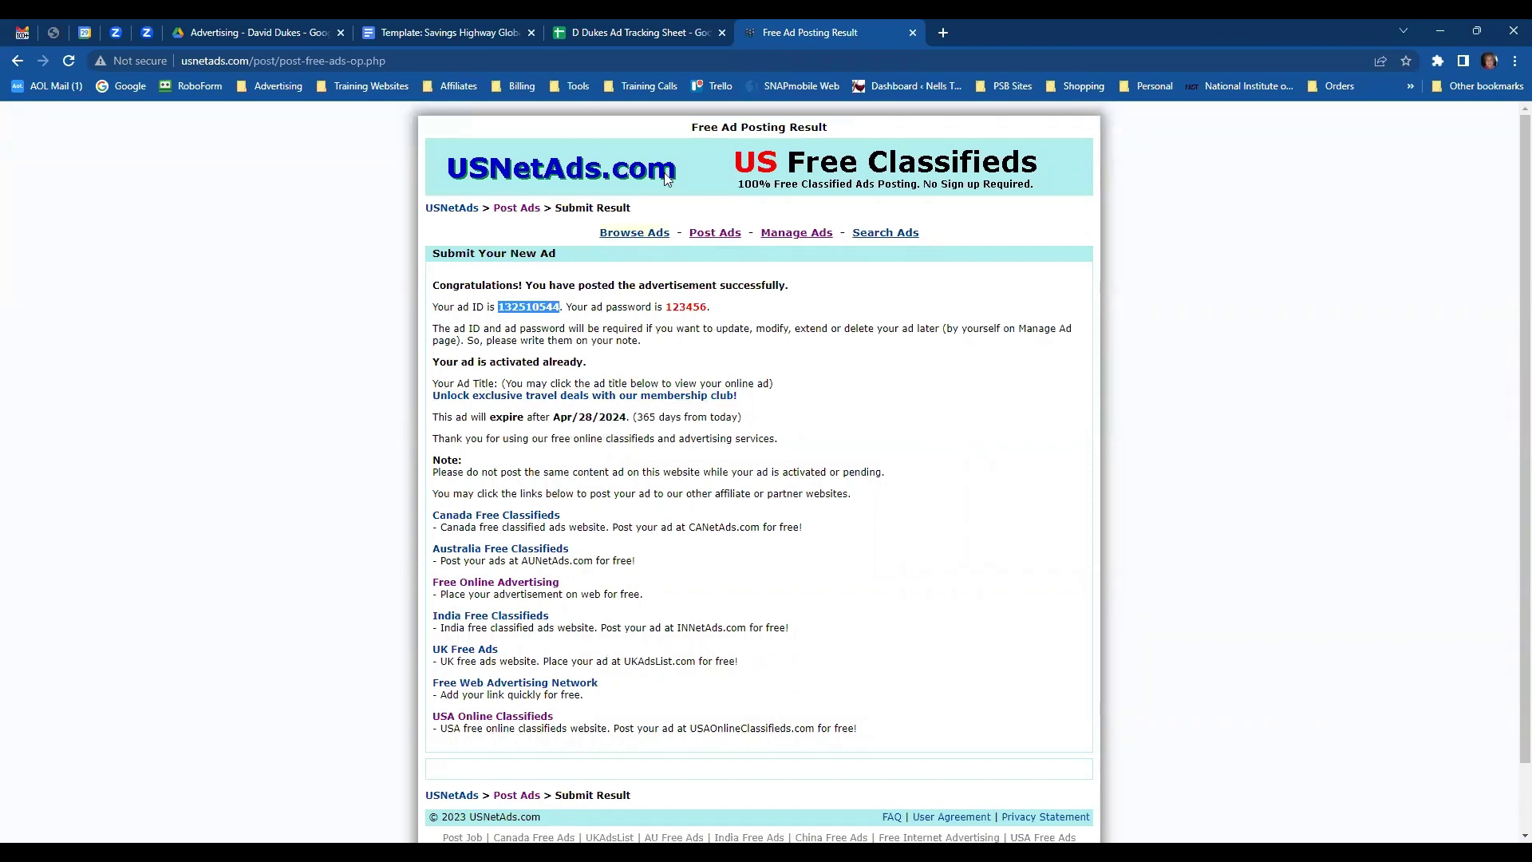
pyautogui.click(590, 35)
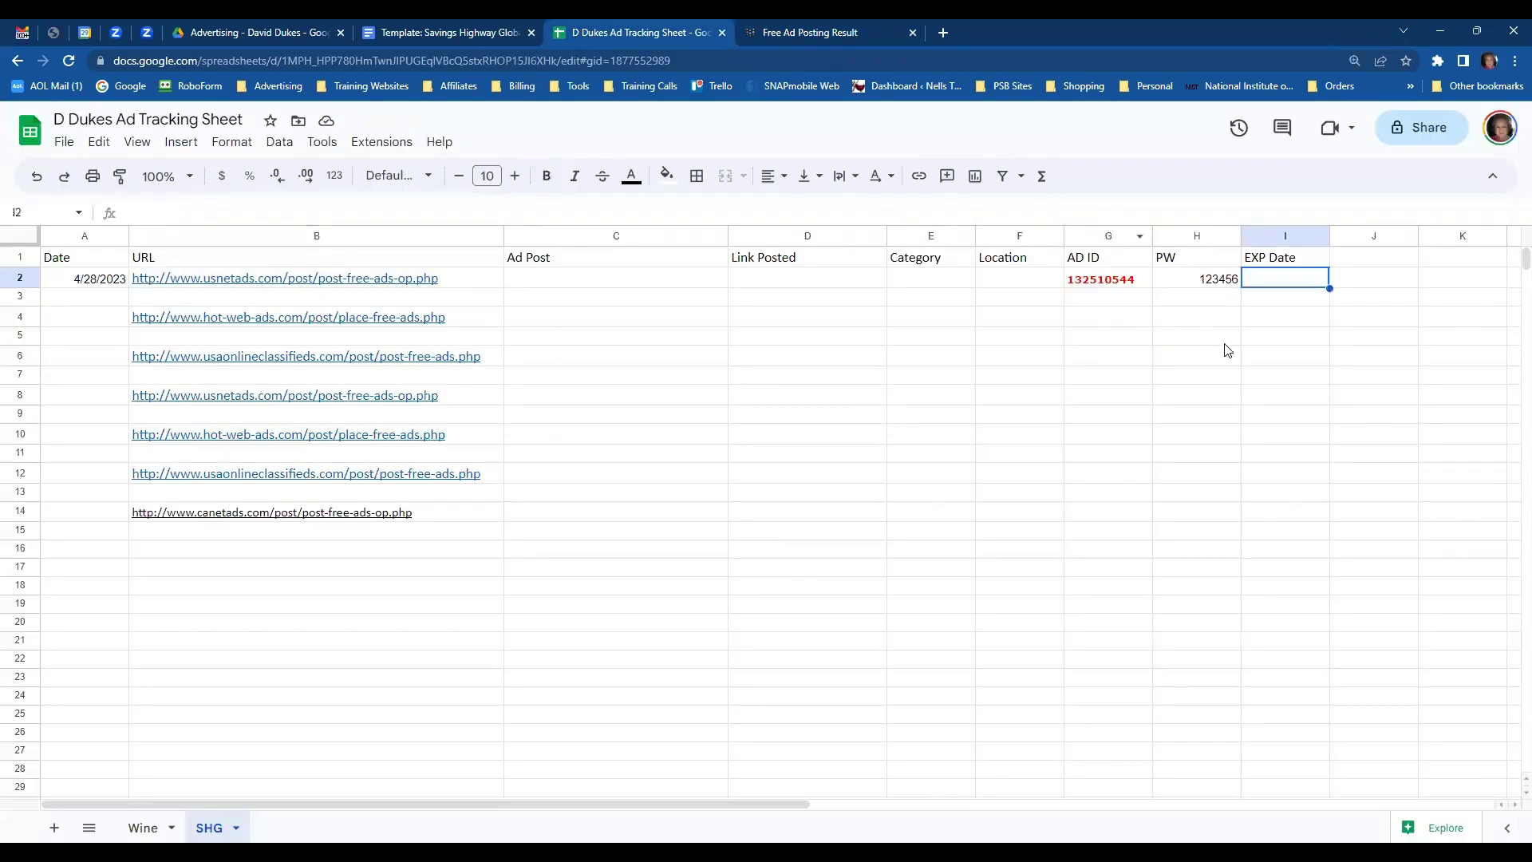
pyautogui.write('4/28/2024')
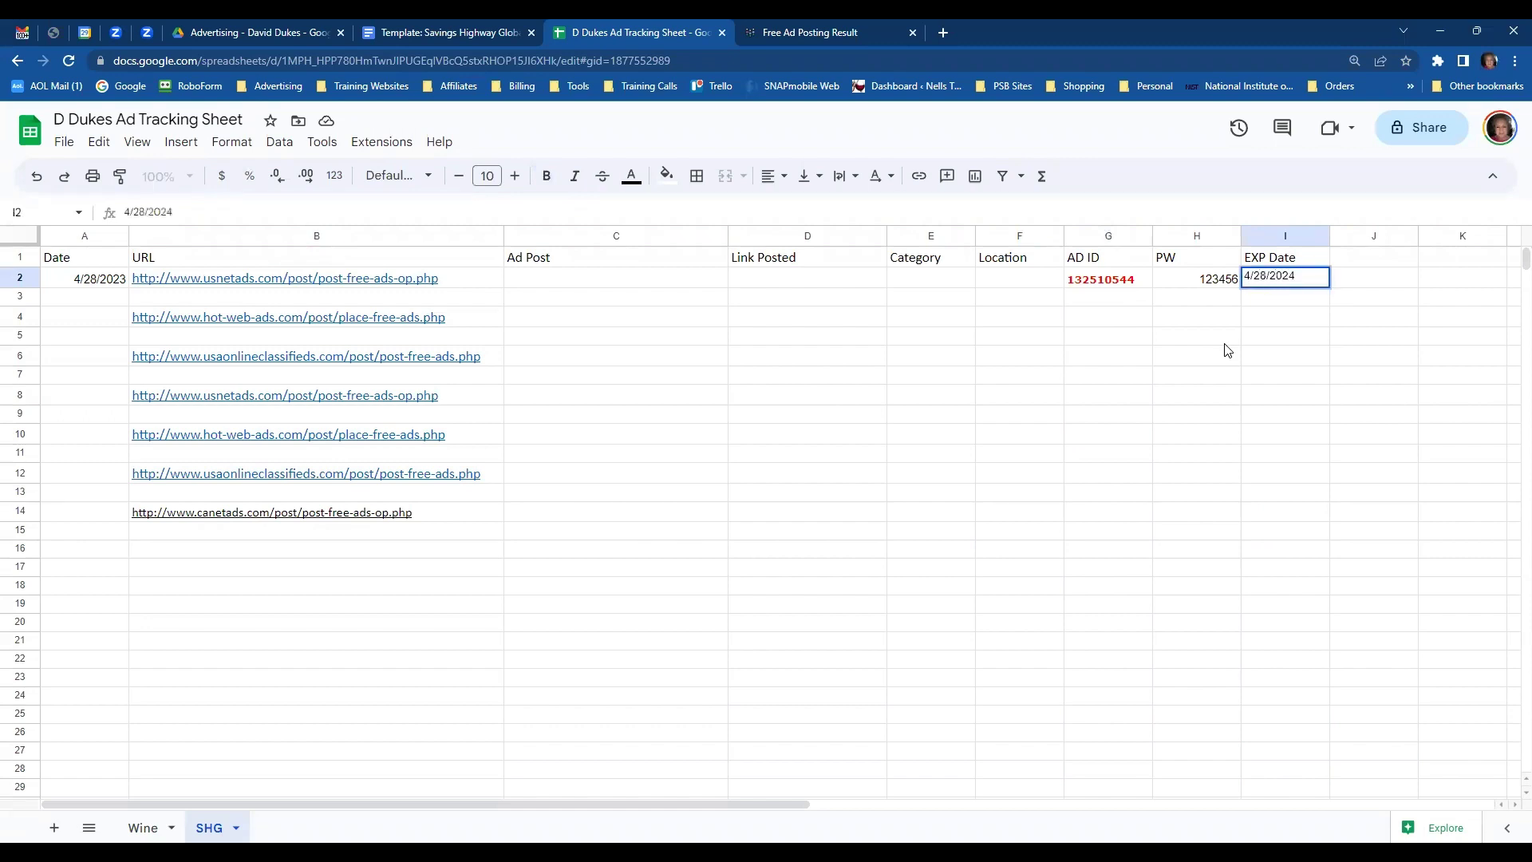
pyautogui.press('Return')
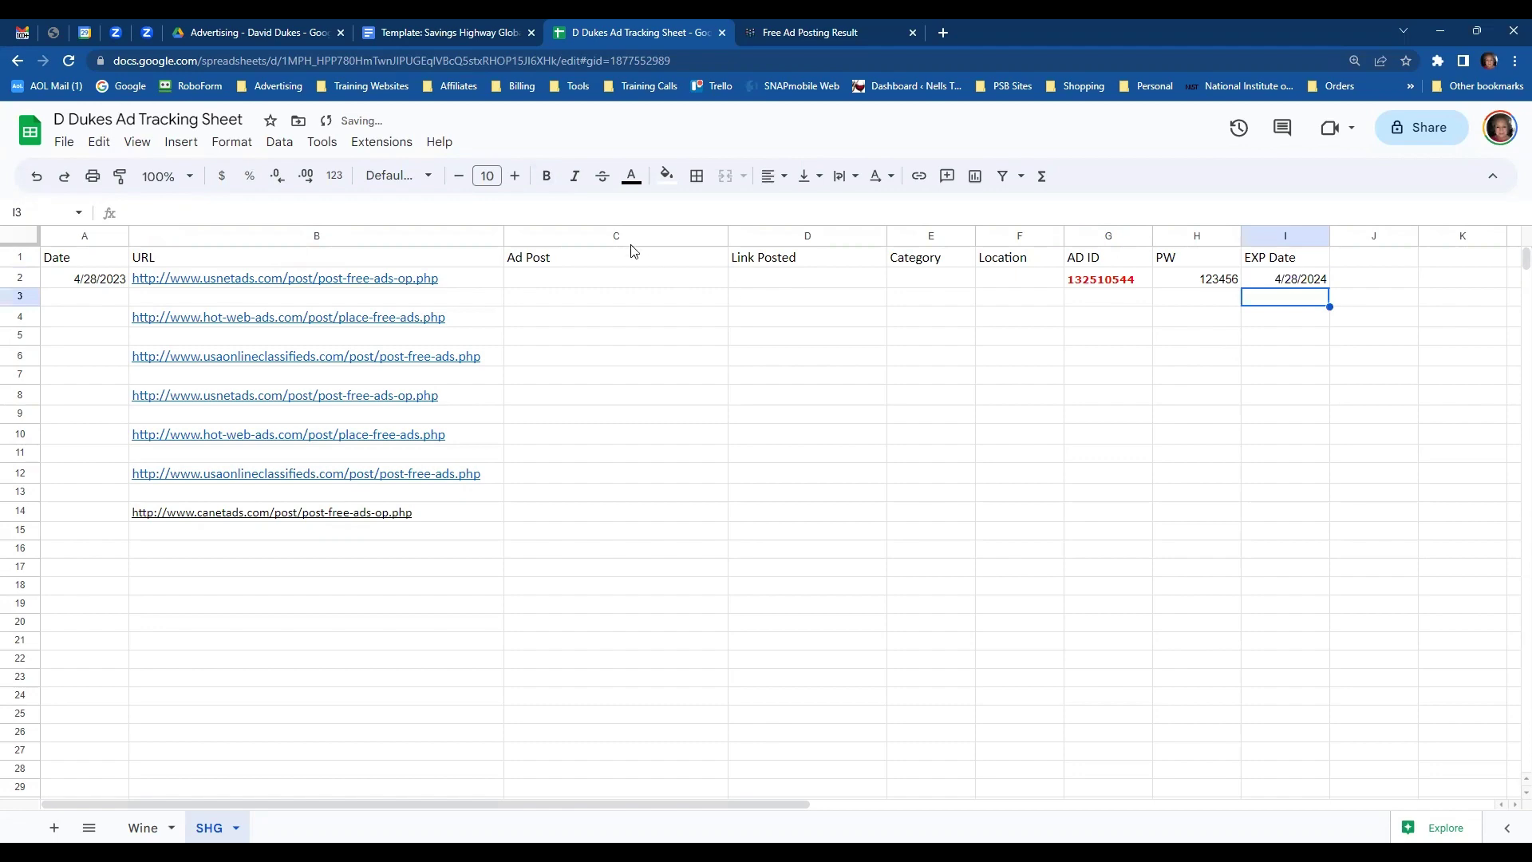
# - Copy the ad title from the posting result into C2 and widen column C to fit
pyautogui.click(812, 35)
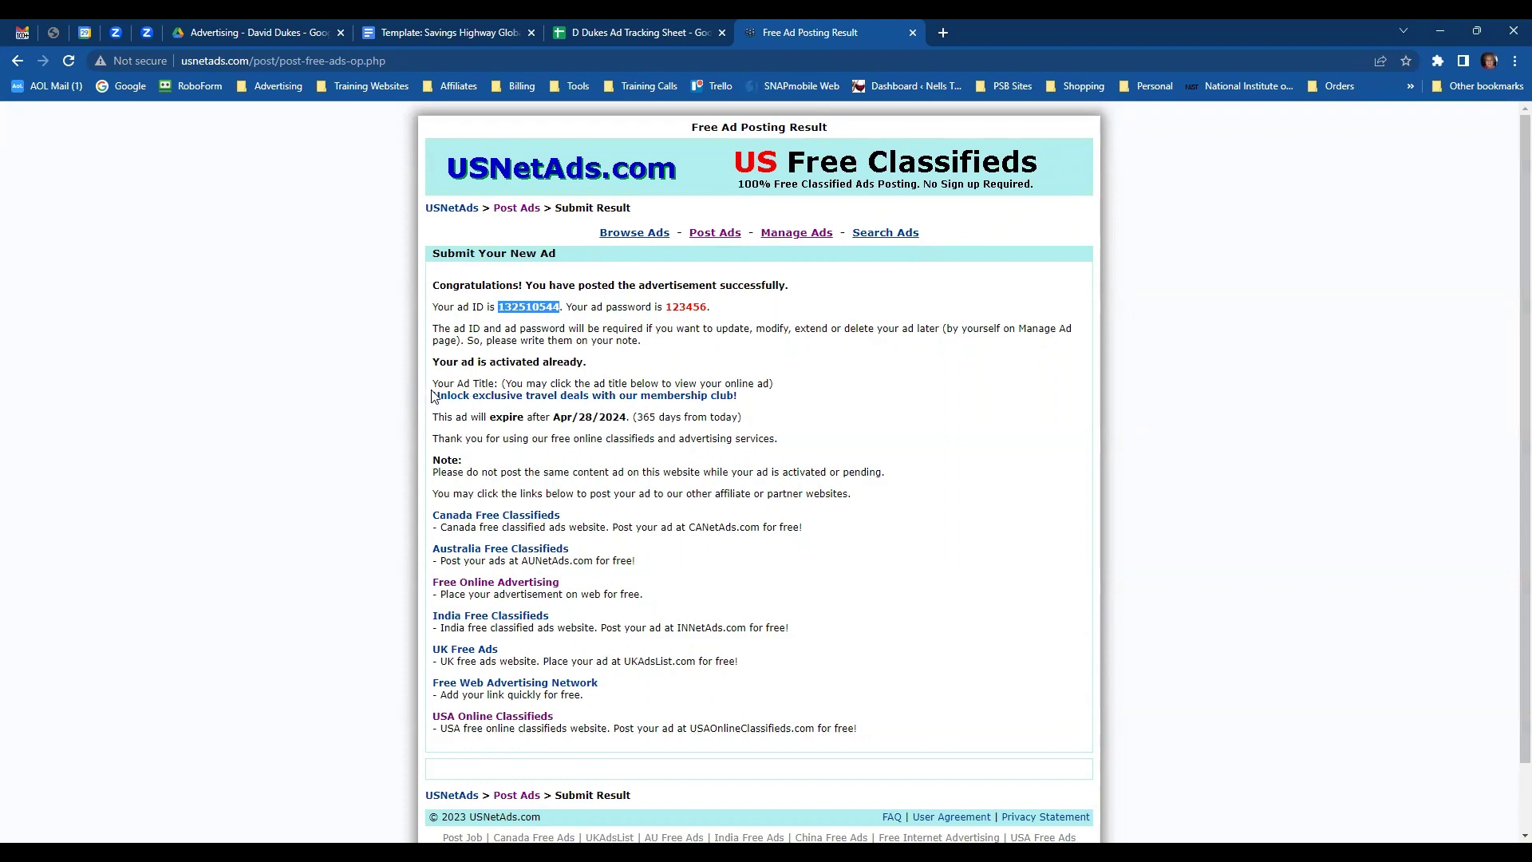
pyautogui.moveTo(432, 395); pyautogui.dragTo(742, 401)
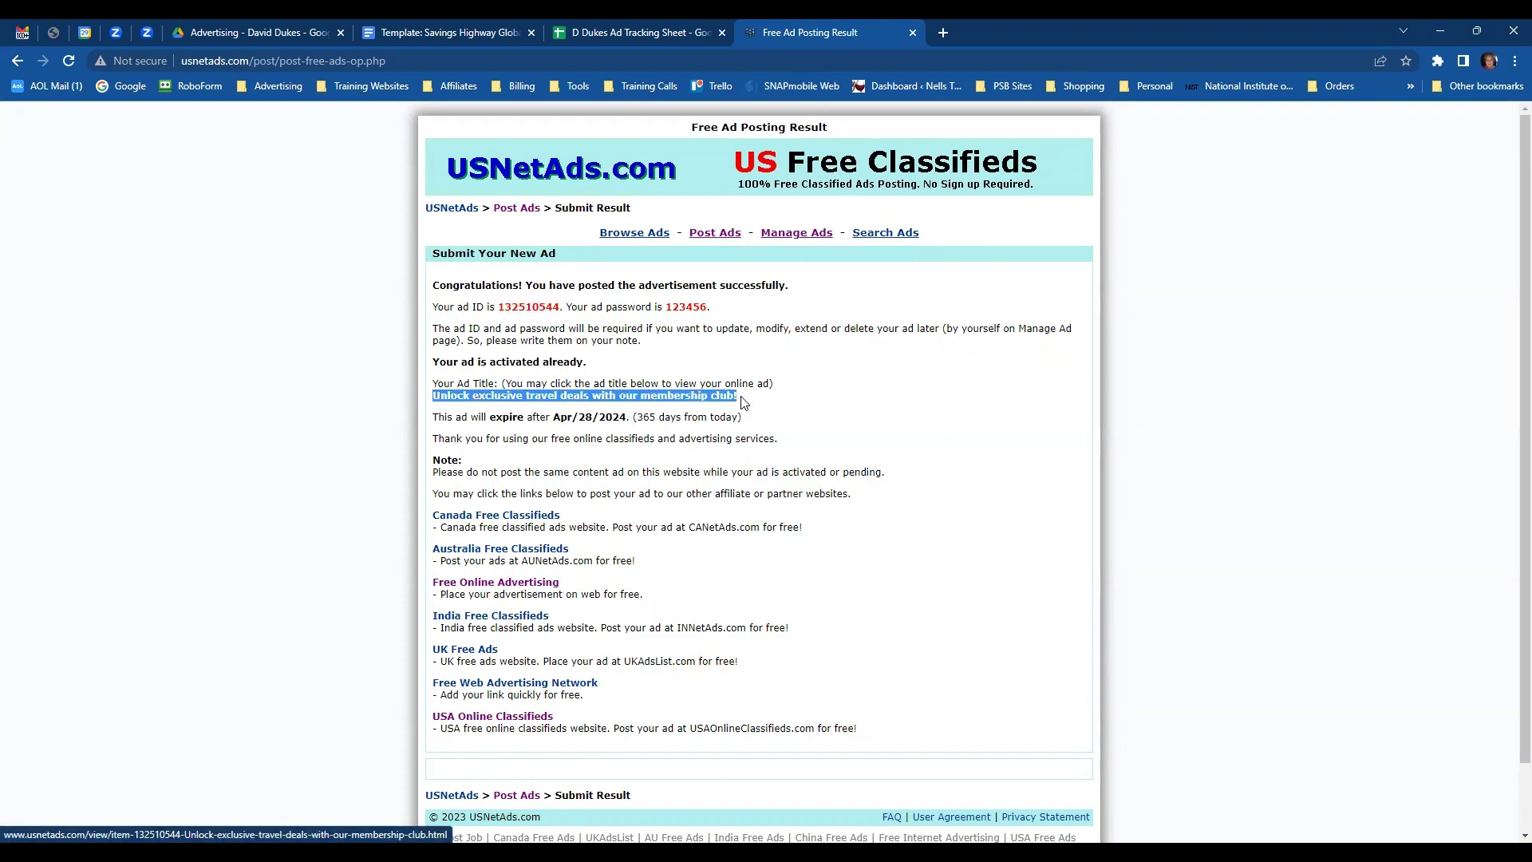
pyautogui.click(616, 32)
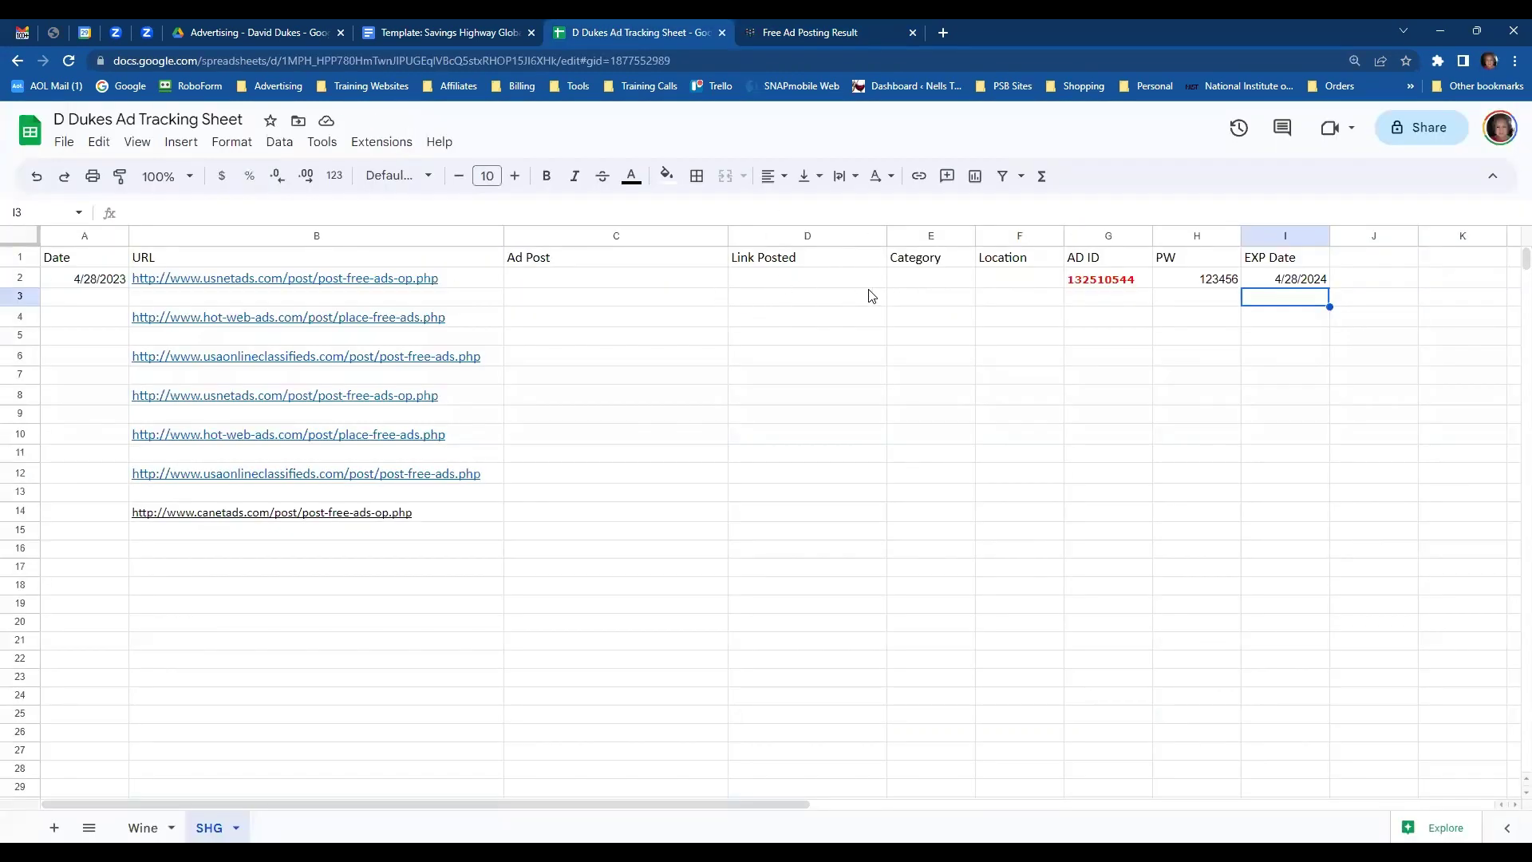
pyautogui.click(599, 285)
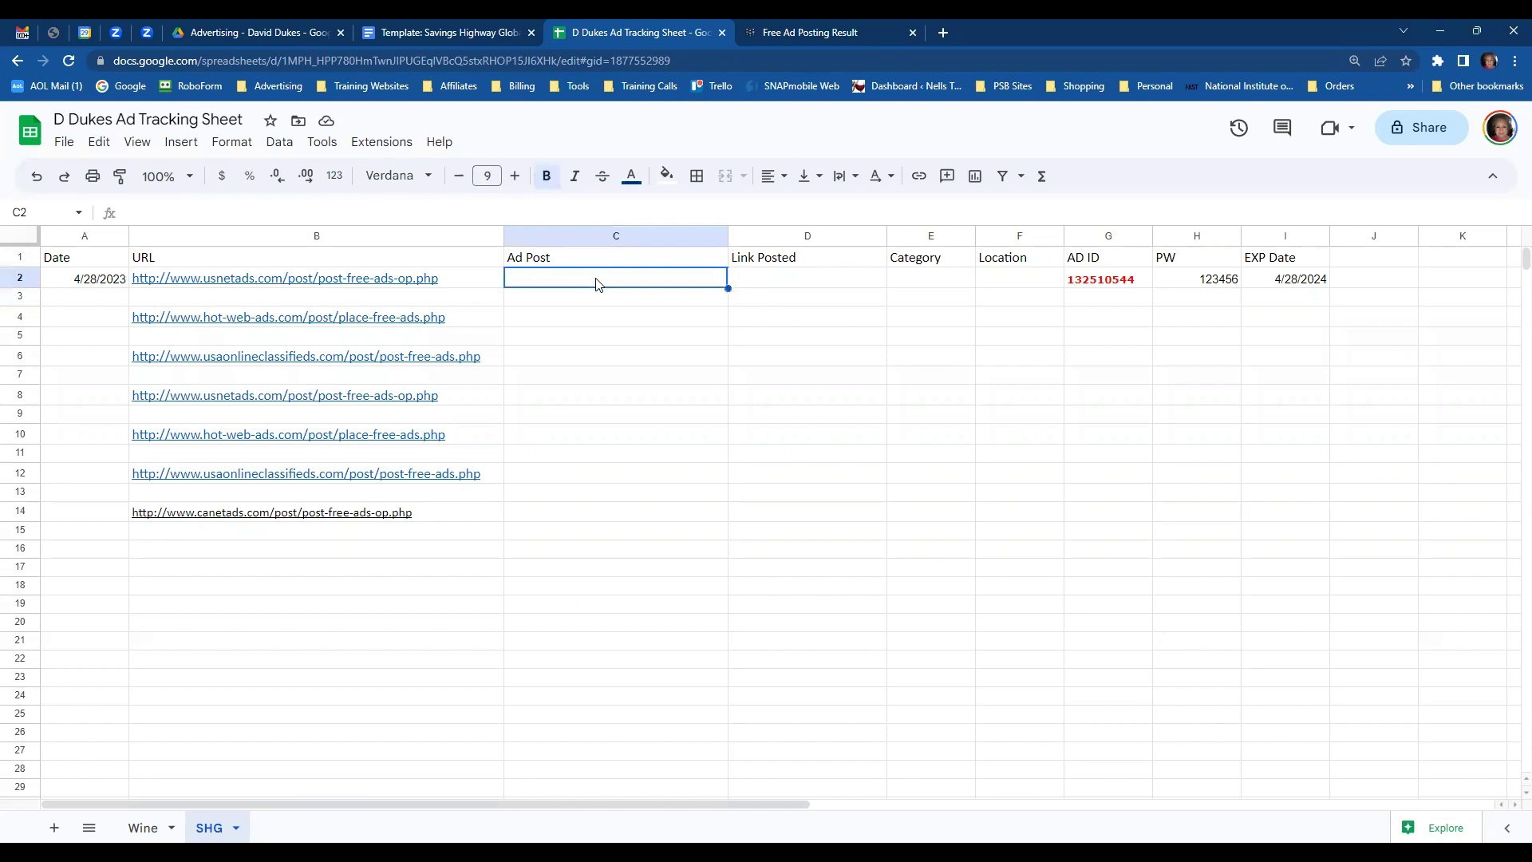
pyautogui.hotkey('ctrl', 'v')
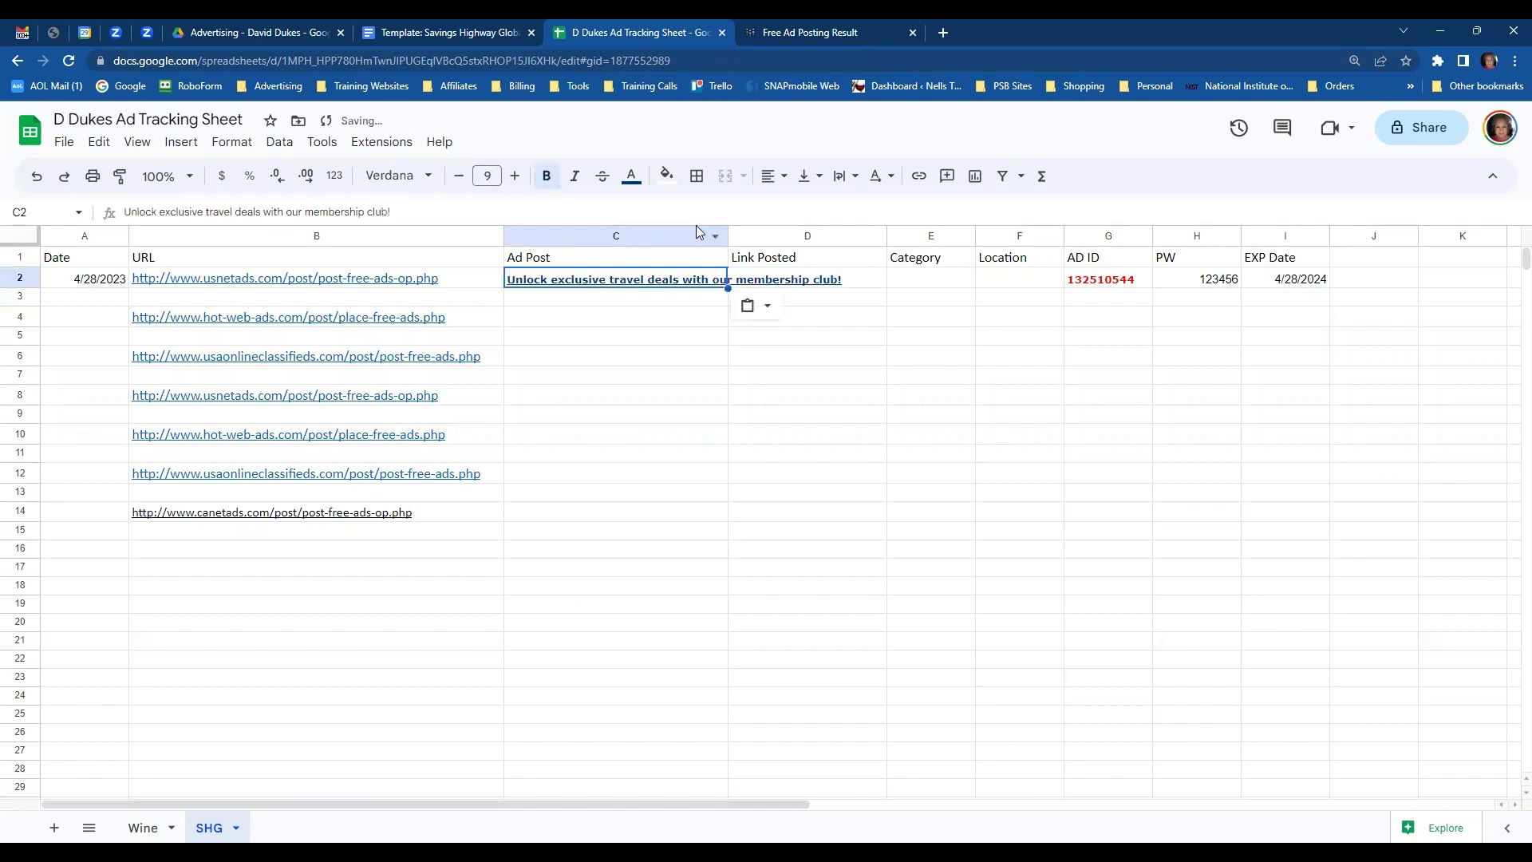
pyautogui.moveTo(728, 236); pyautogui.dragTo(866, 257)
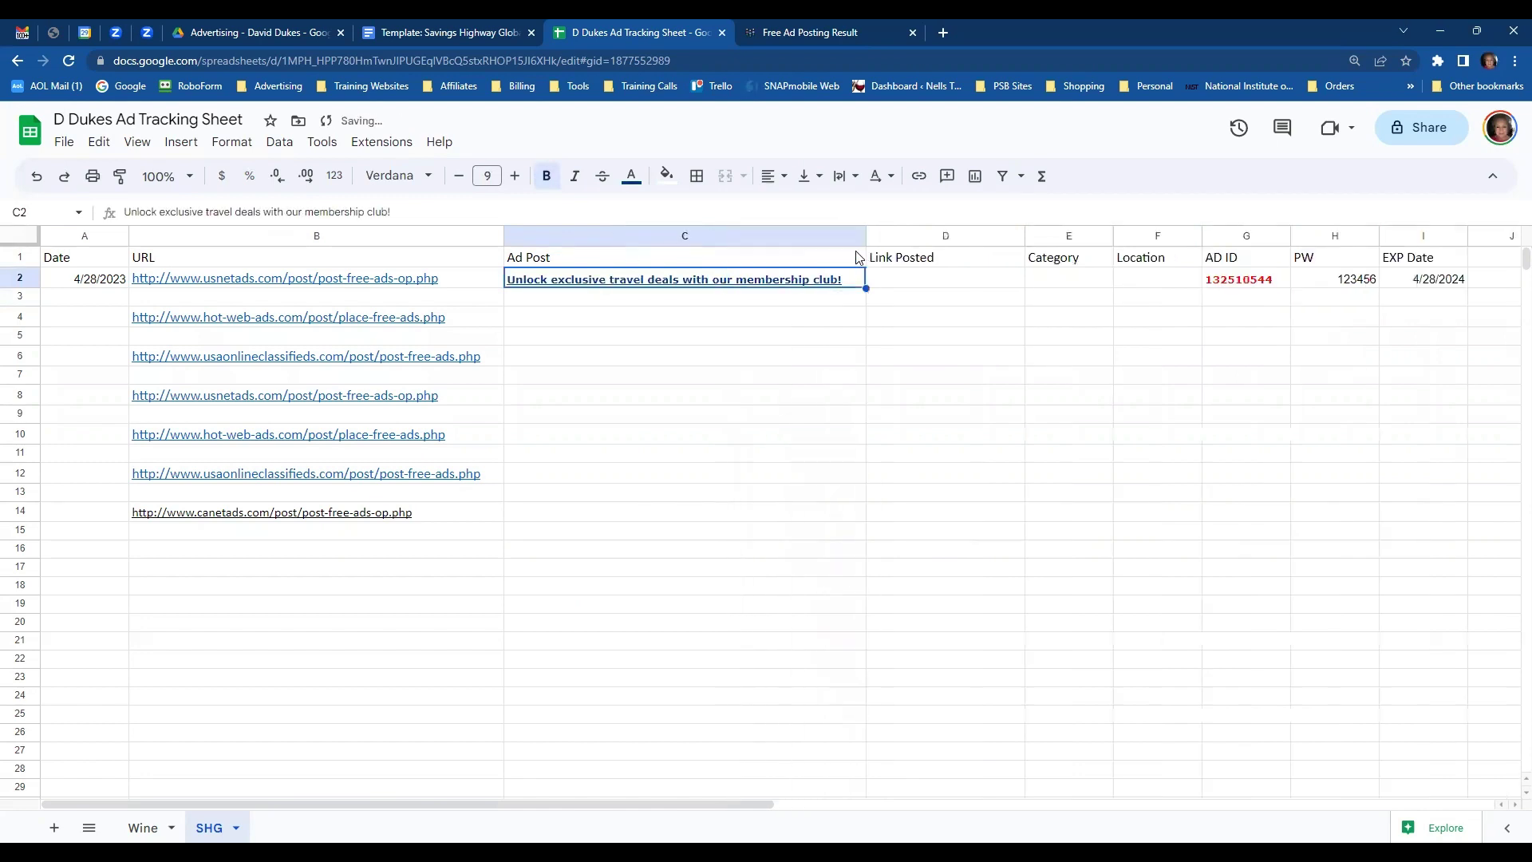
pyautogui.click(455, 37)
pyautogui.scroll(3, 659, 382)
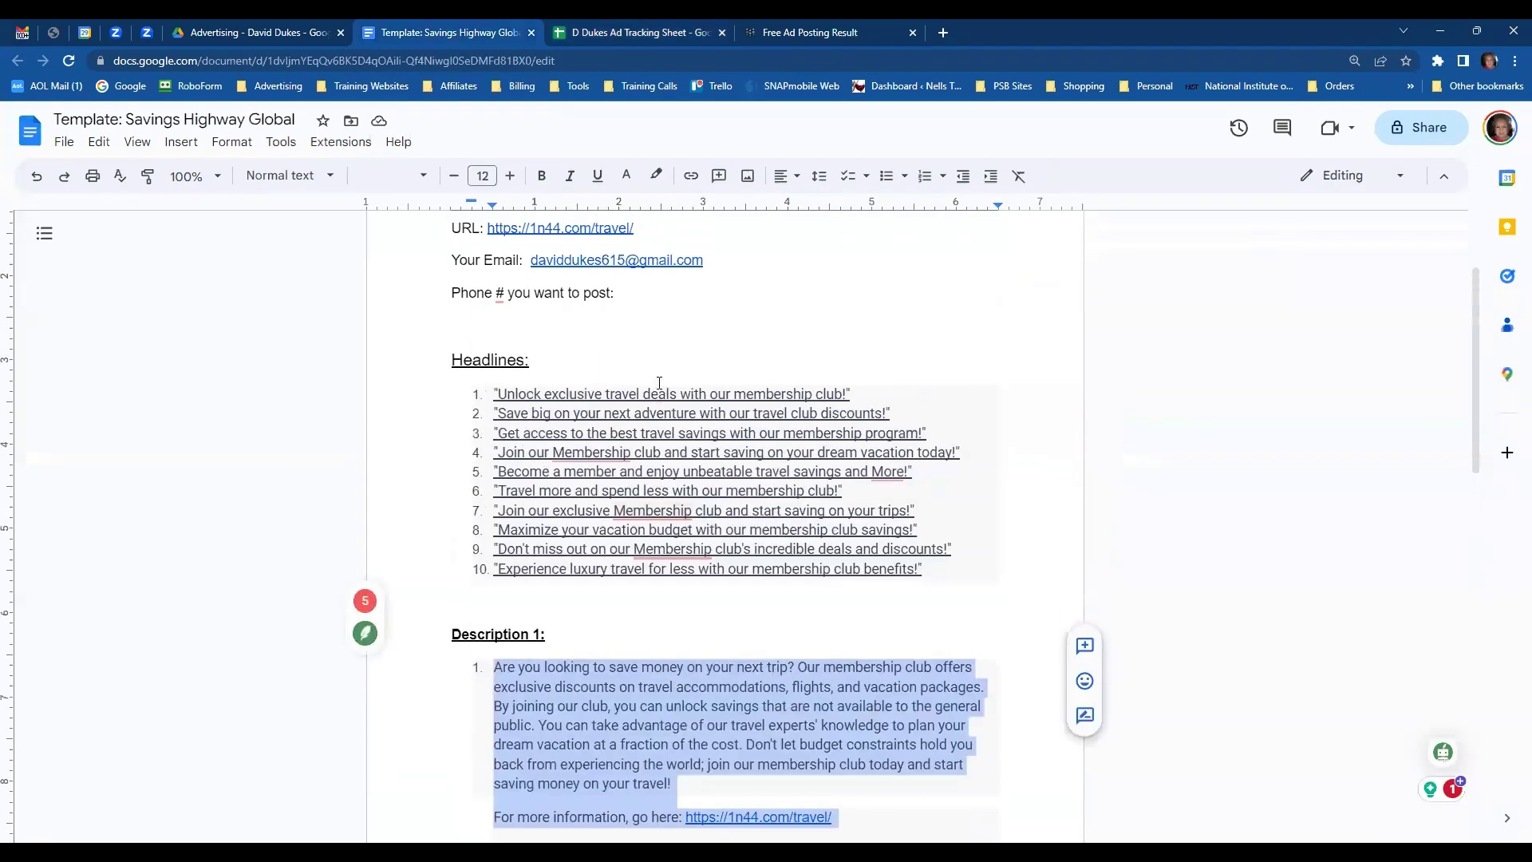
pyautogui.scroll(1, 657, 382)
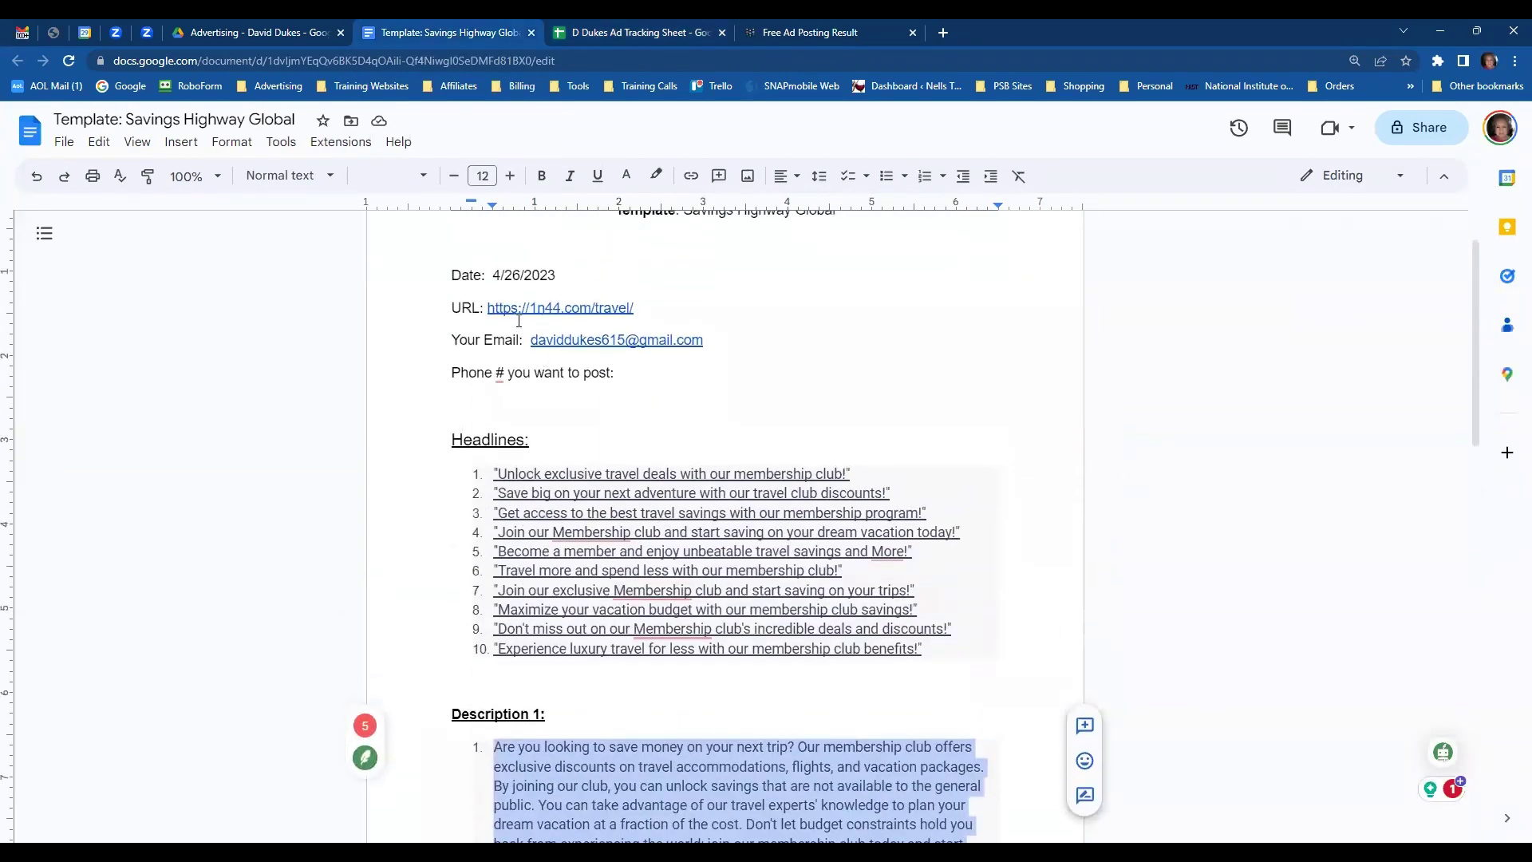
pyautogui.moveTo(489, 305); pyautogui.dragTo(642, 314)
pyautogui.hotkey('ctrl', 'c')
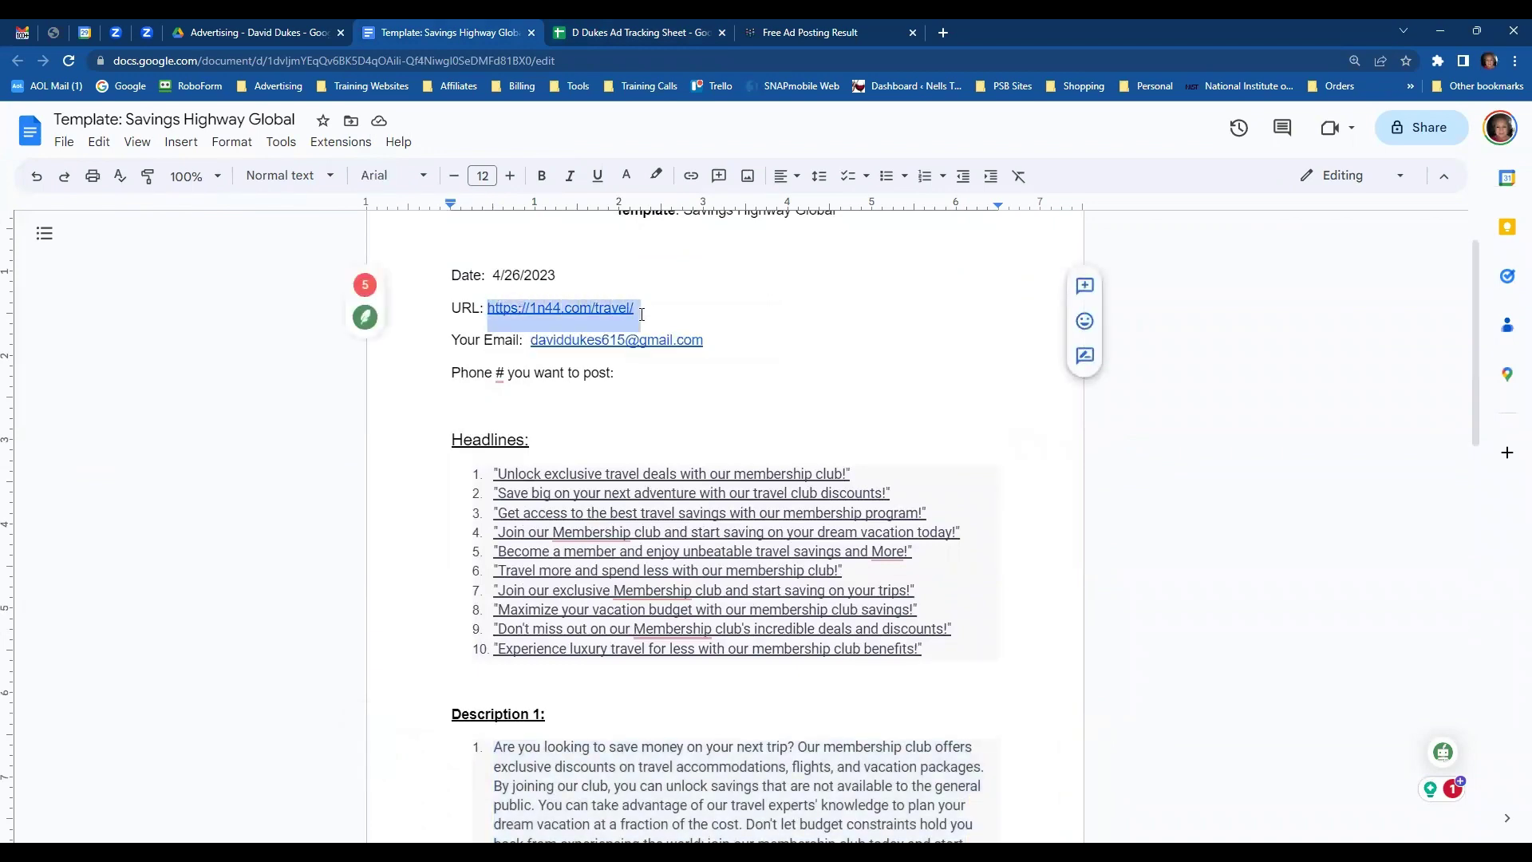
pyautogui.click(650, 35)
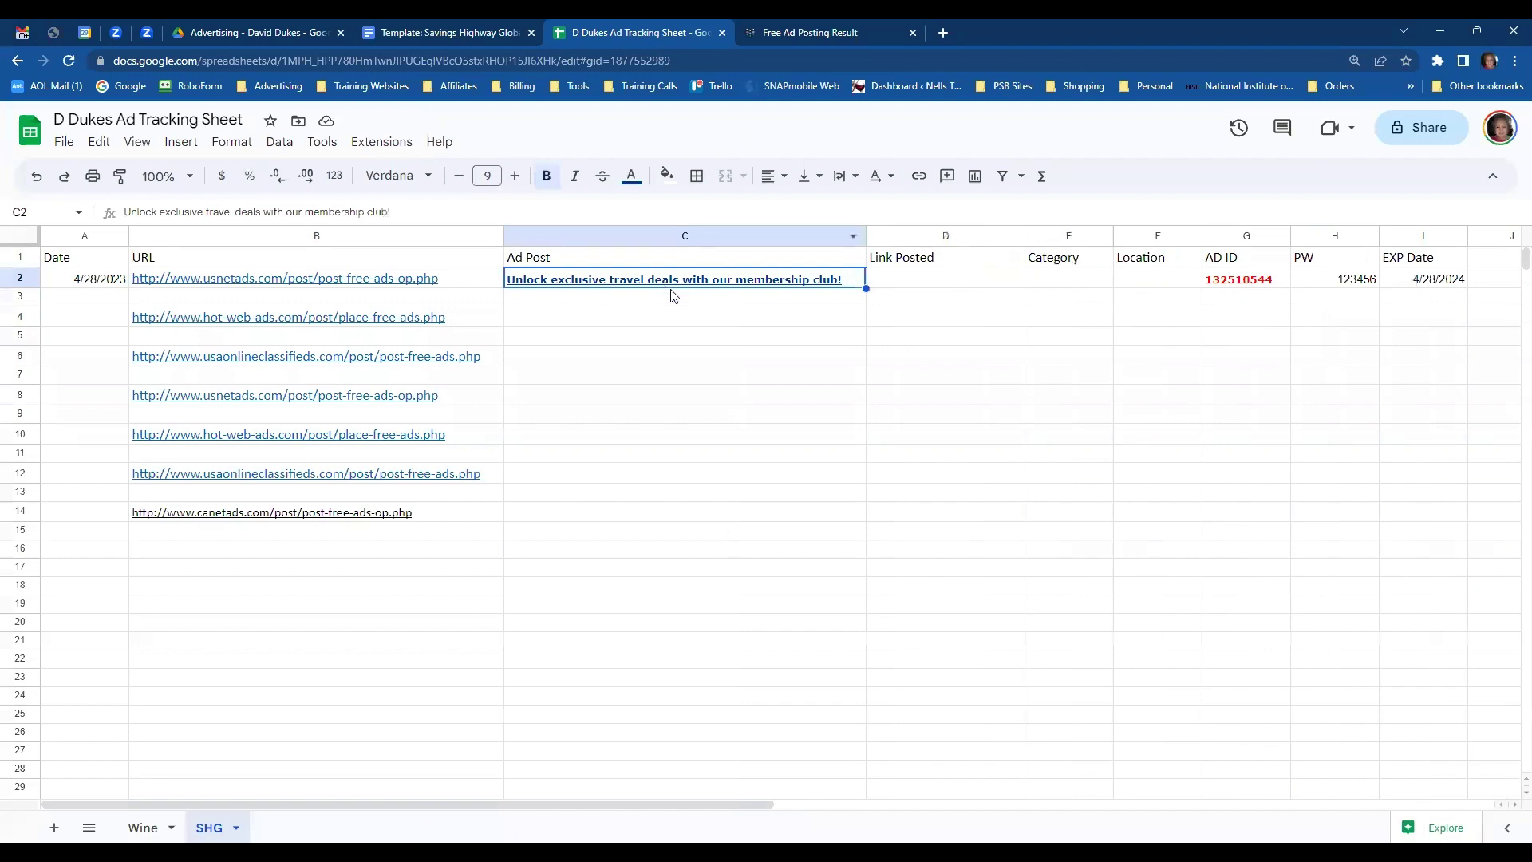
pyautogui.click(918, 287)
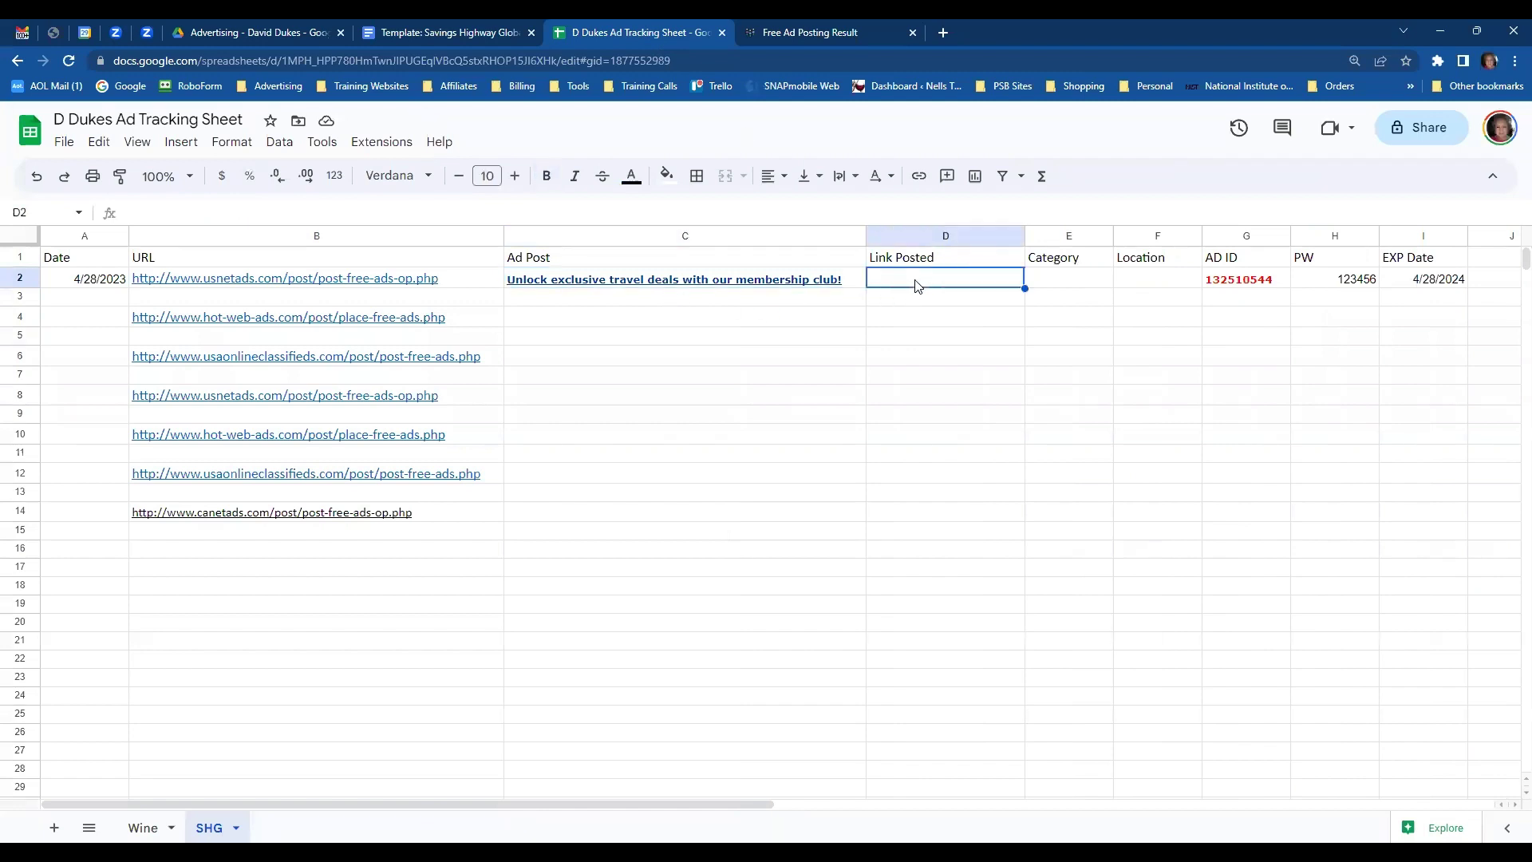
pyautogui.hotkey('ctrl', 'v')
pyautogui.click(1076, 278)
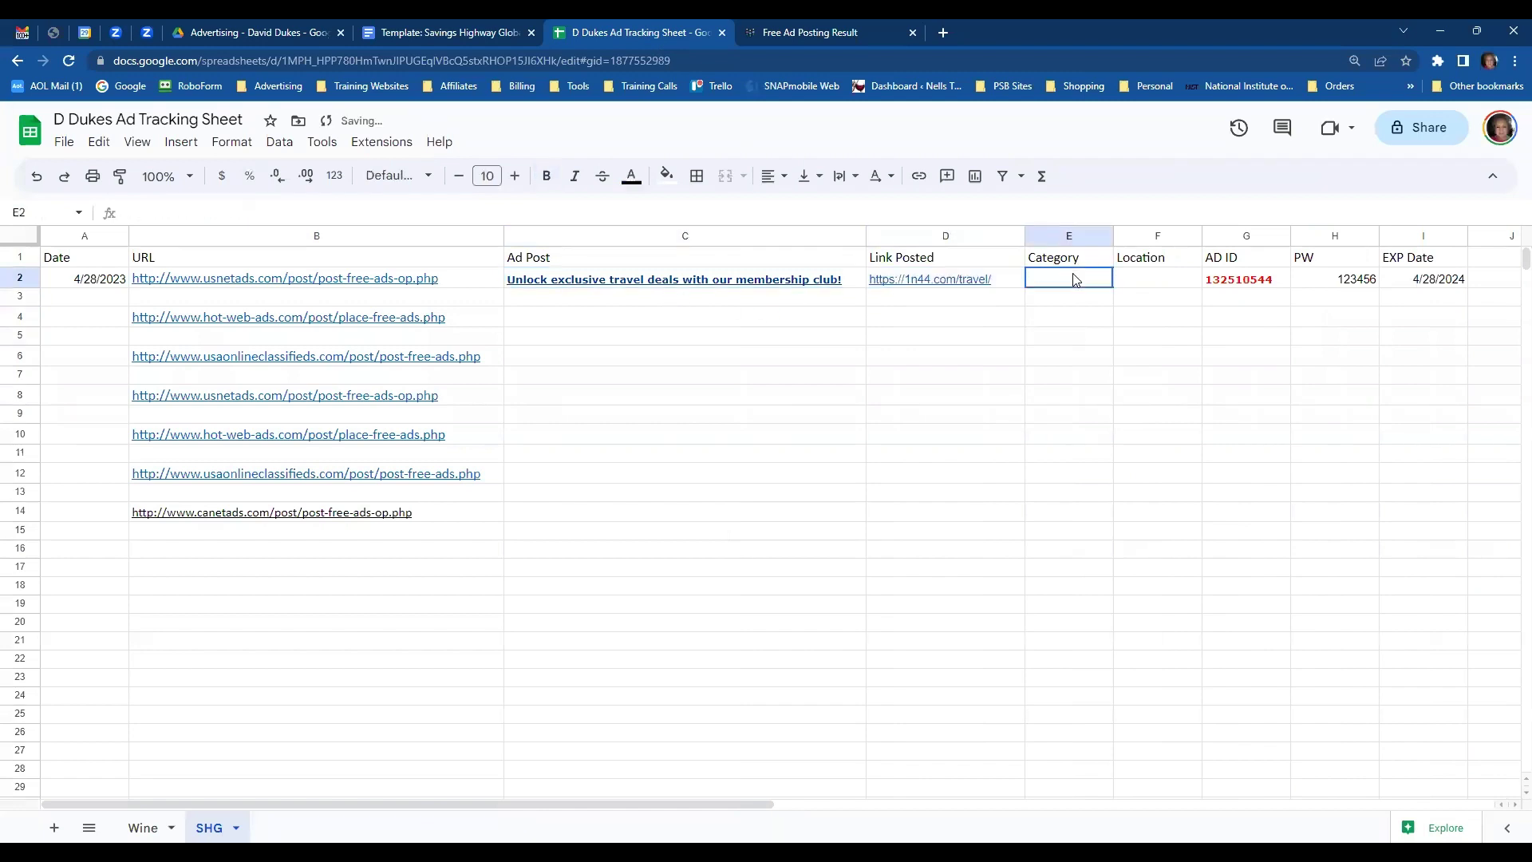
pyautogui.click(791, 37)
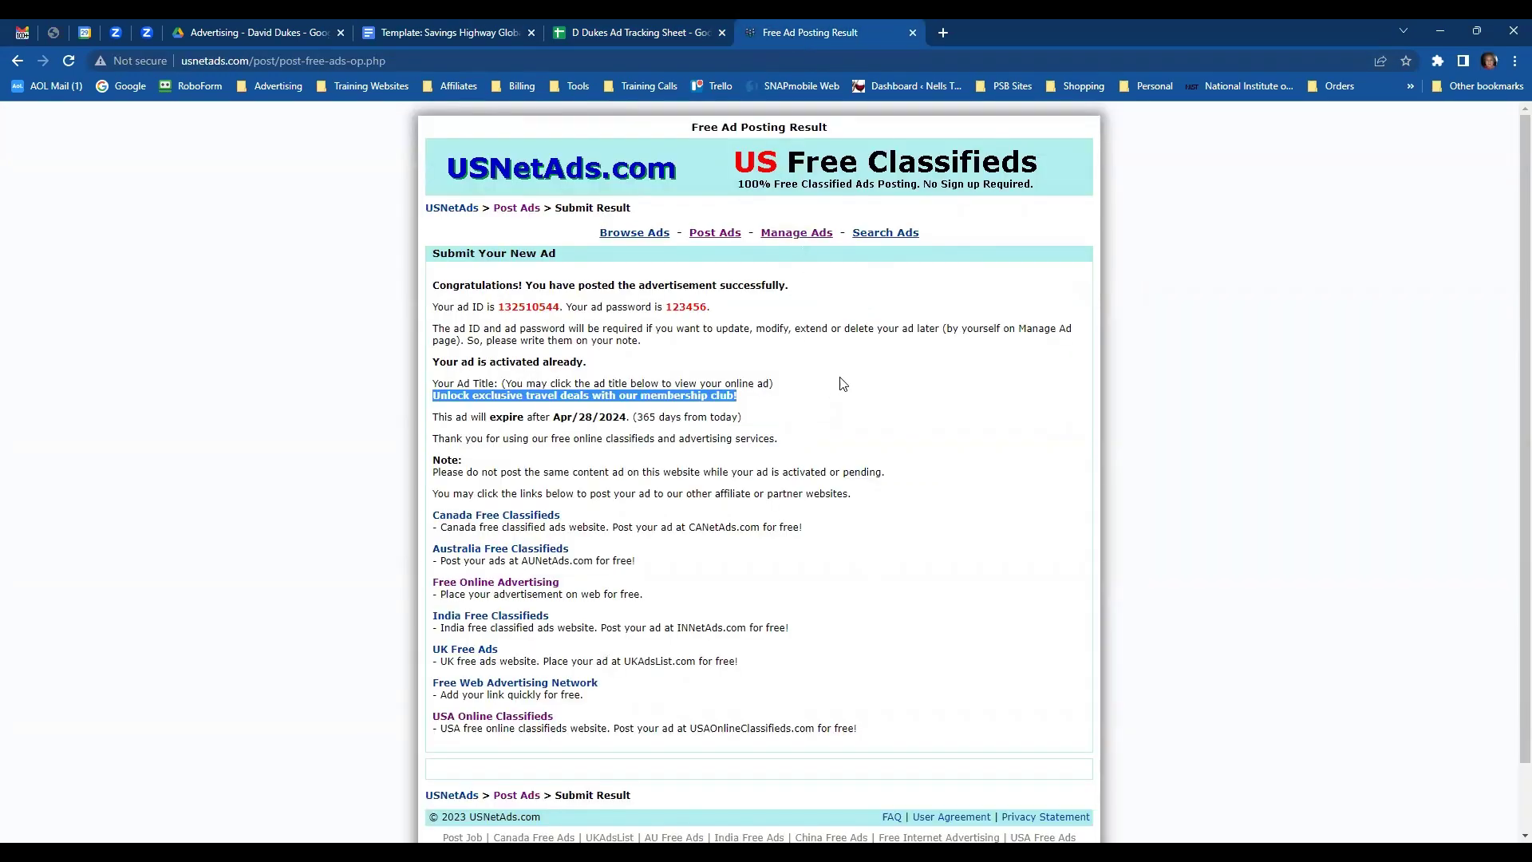
# - Open the posted travel ad's live page from its title link on the result page
pyautogui.scroll(-1, 826, 396)
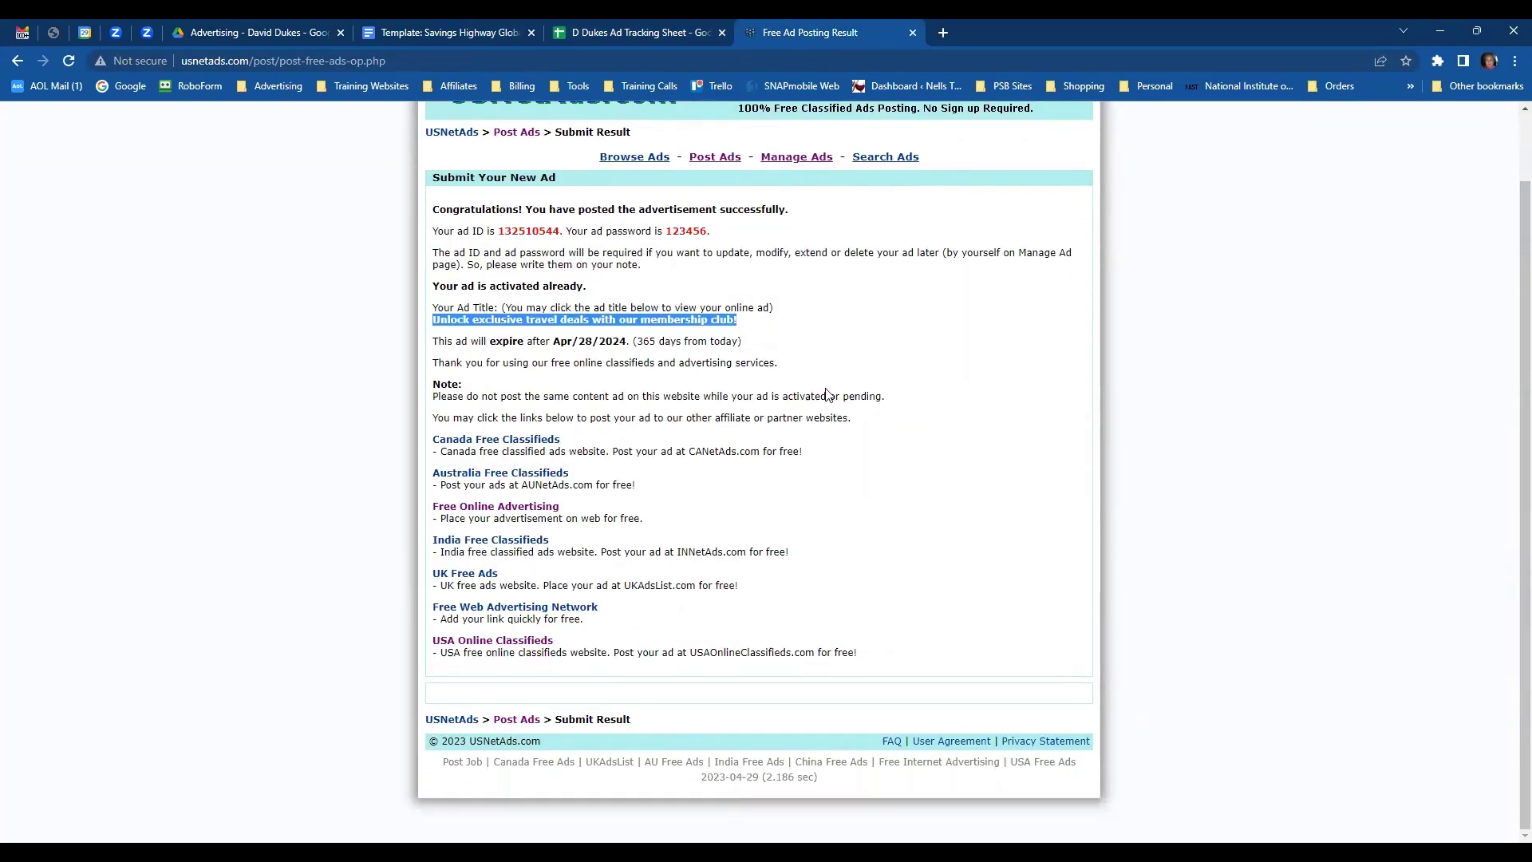
pyautogui.scroll(1, 826, 397)
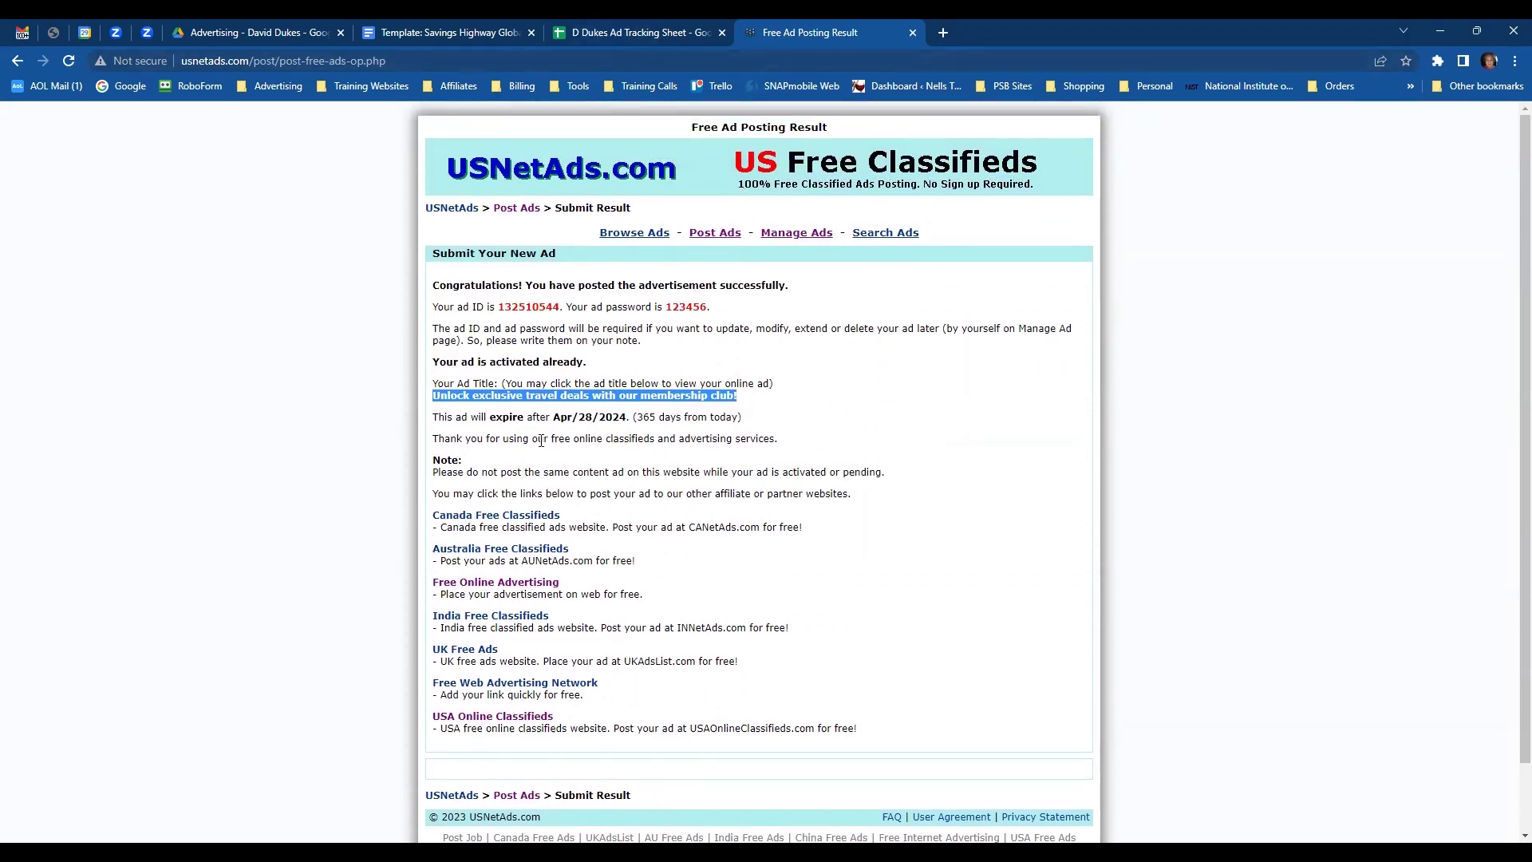
pyautogui.click(738, 425)
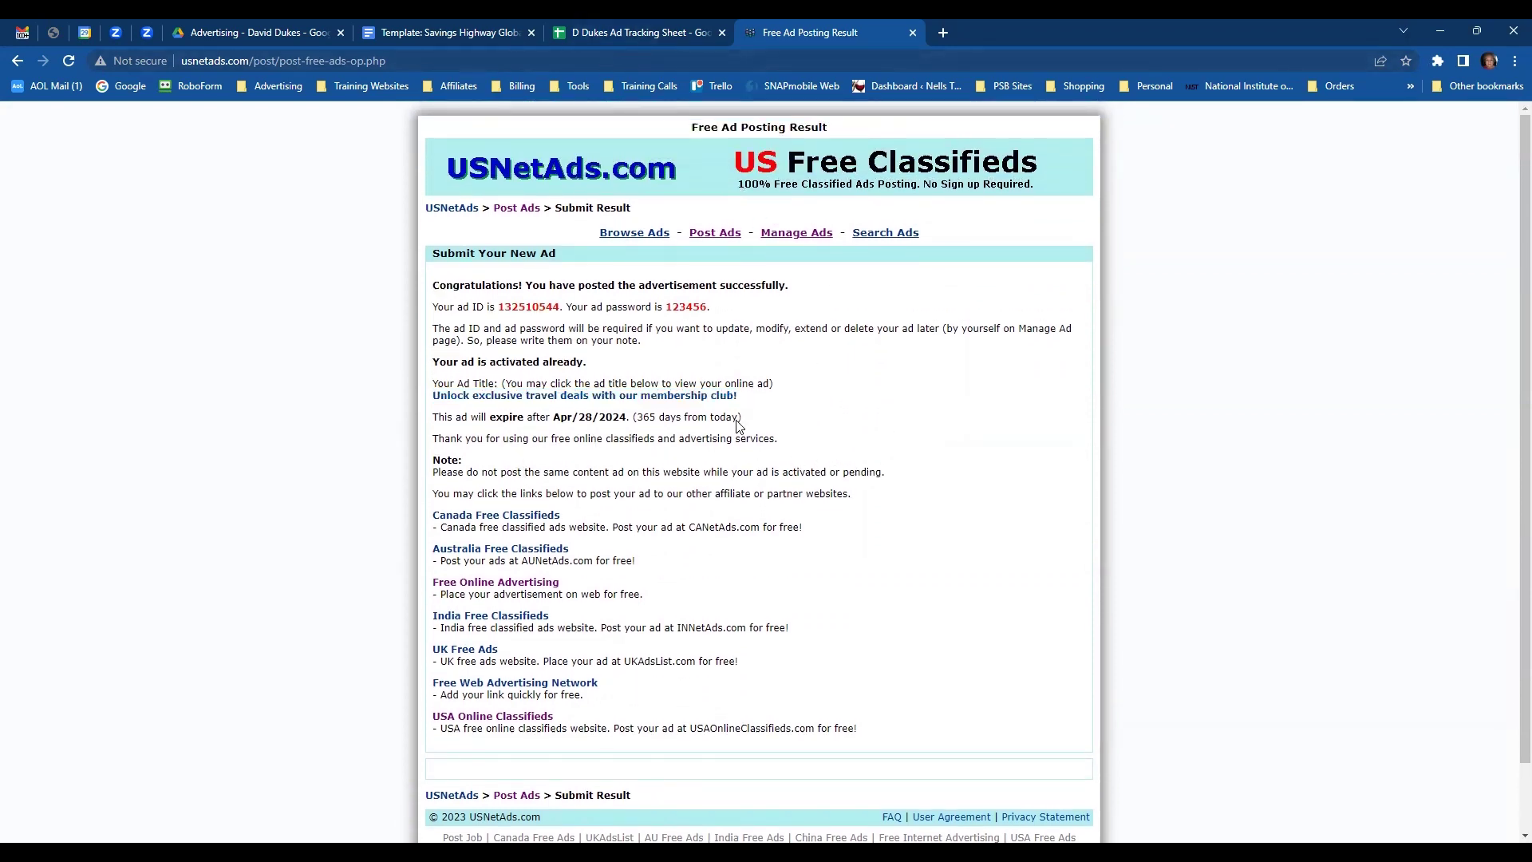
pyautogui.click(603, 397)
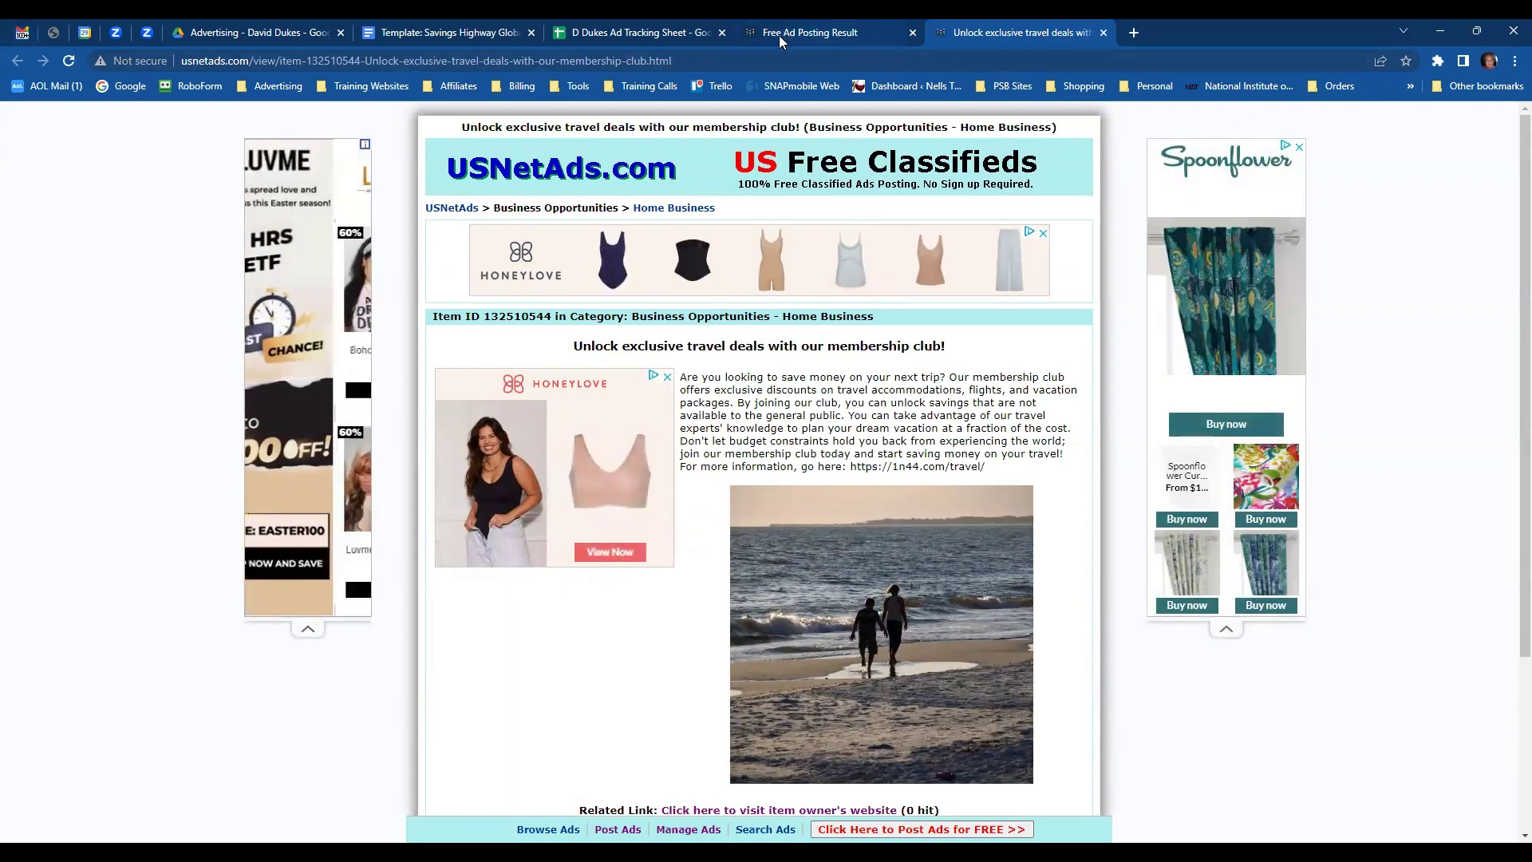
# - Enter category 'Biz Op- Home Biz' in E2 and widen column E to fit
pyautogui.click(710, 36)
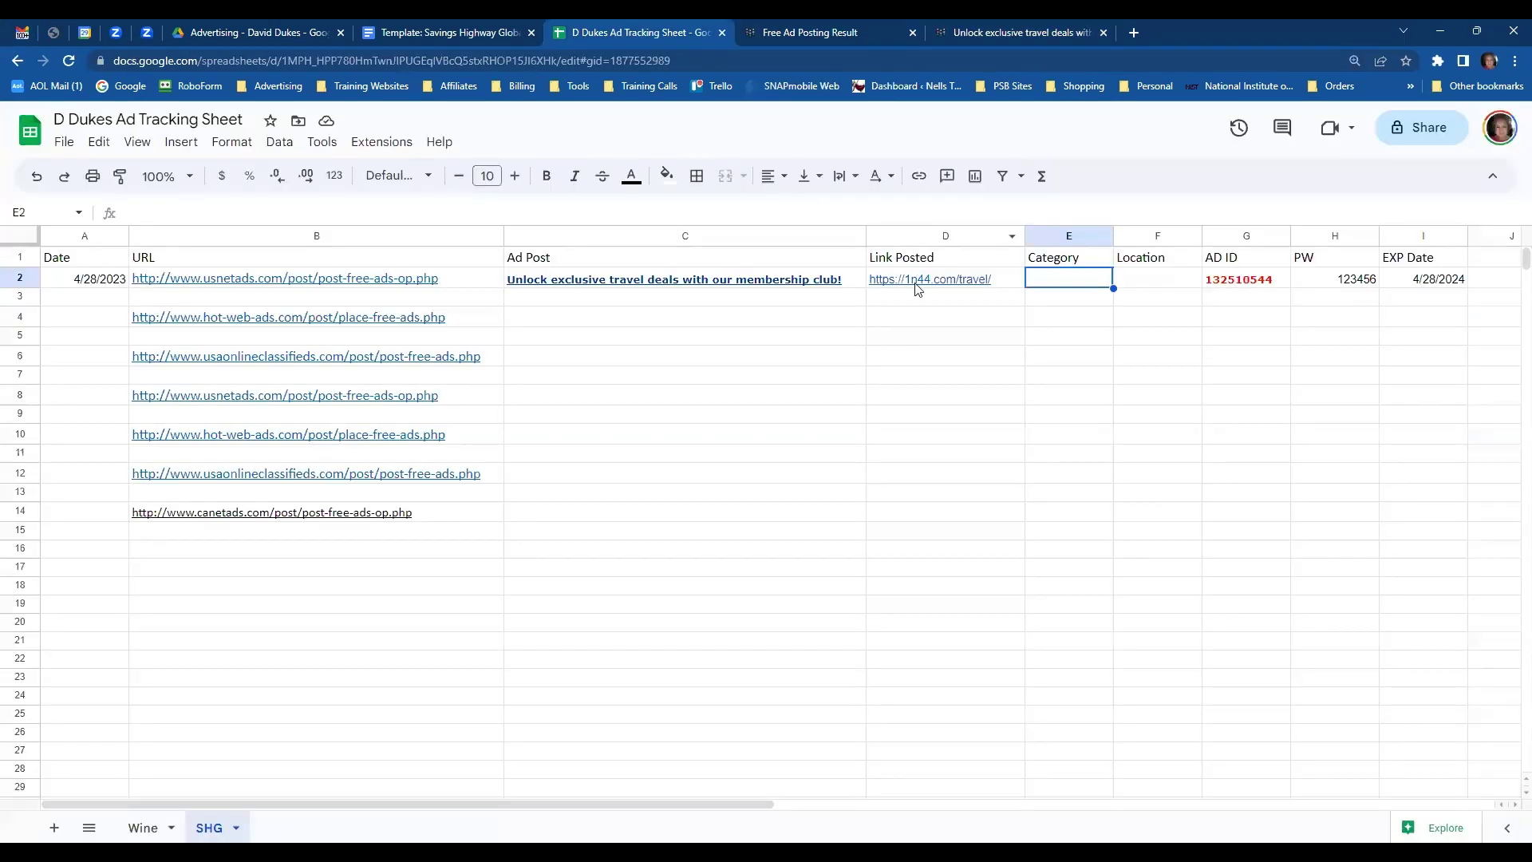
pyautogui.write('Biz Op- Home')
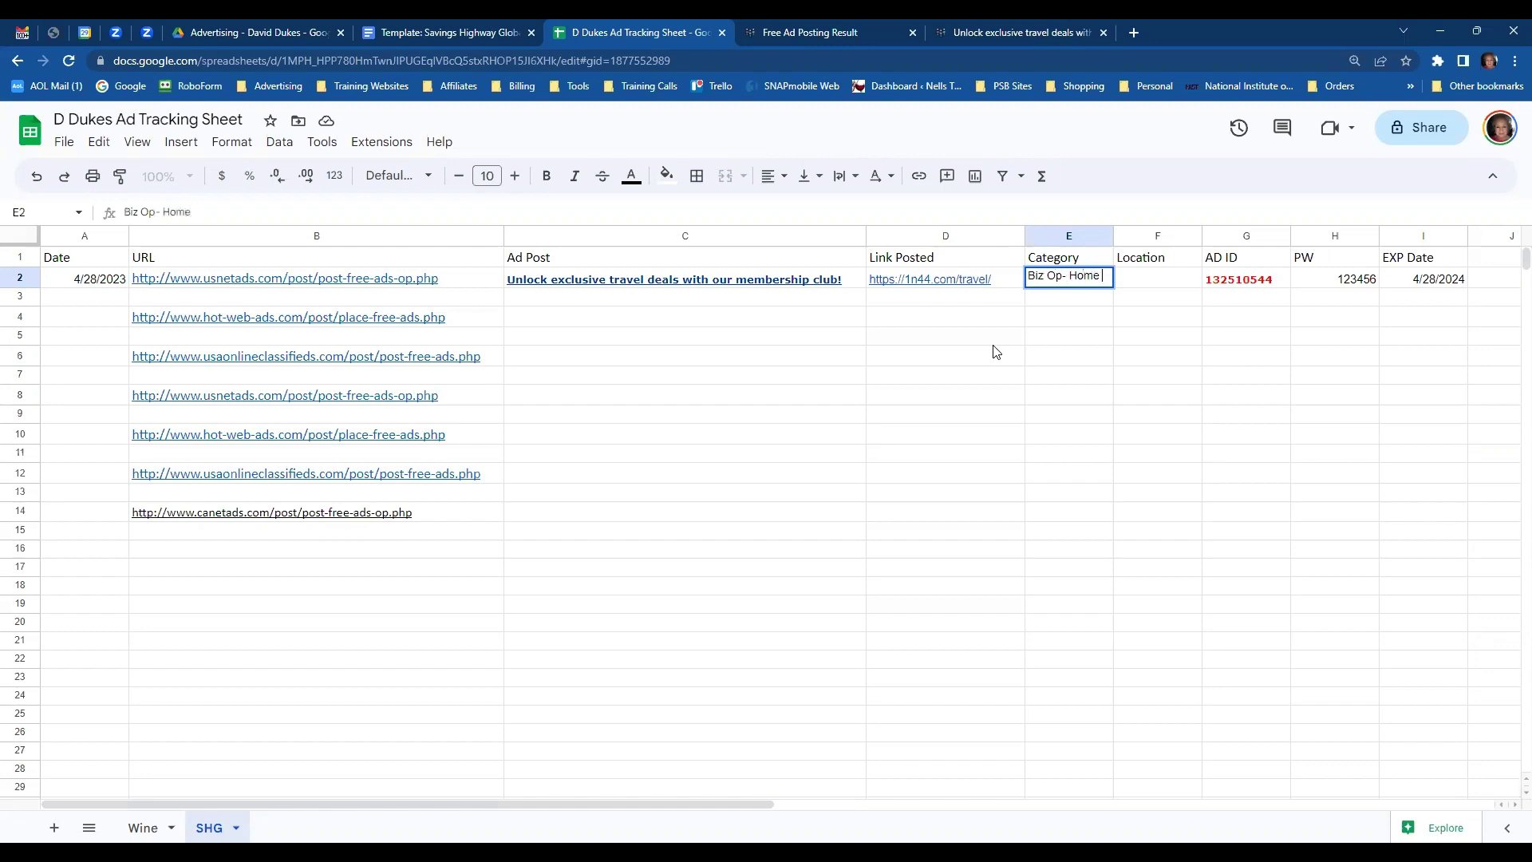
pyautogui.write('Biz')
pyautogui.moveTo(1113, 236); pyautogui.dragTo(1144, 237)
# - Record the ad's location in F2 as All States
pyautogui.click(1177, 279)
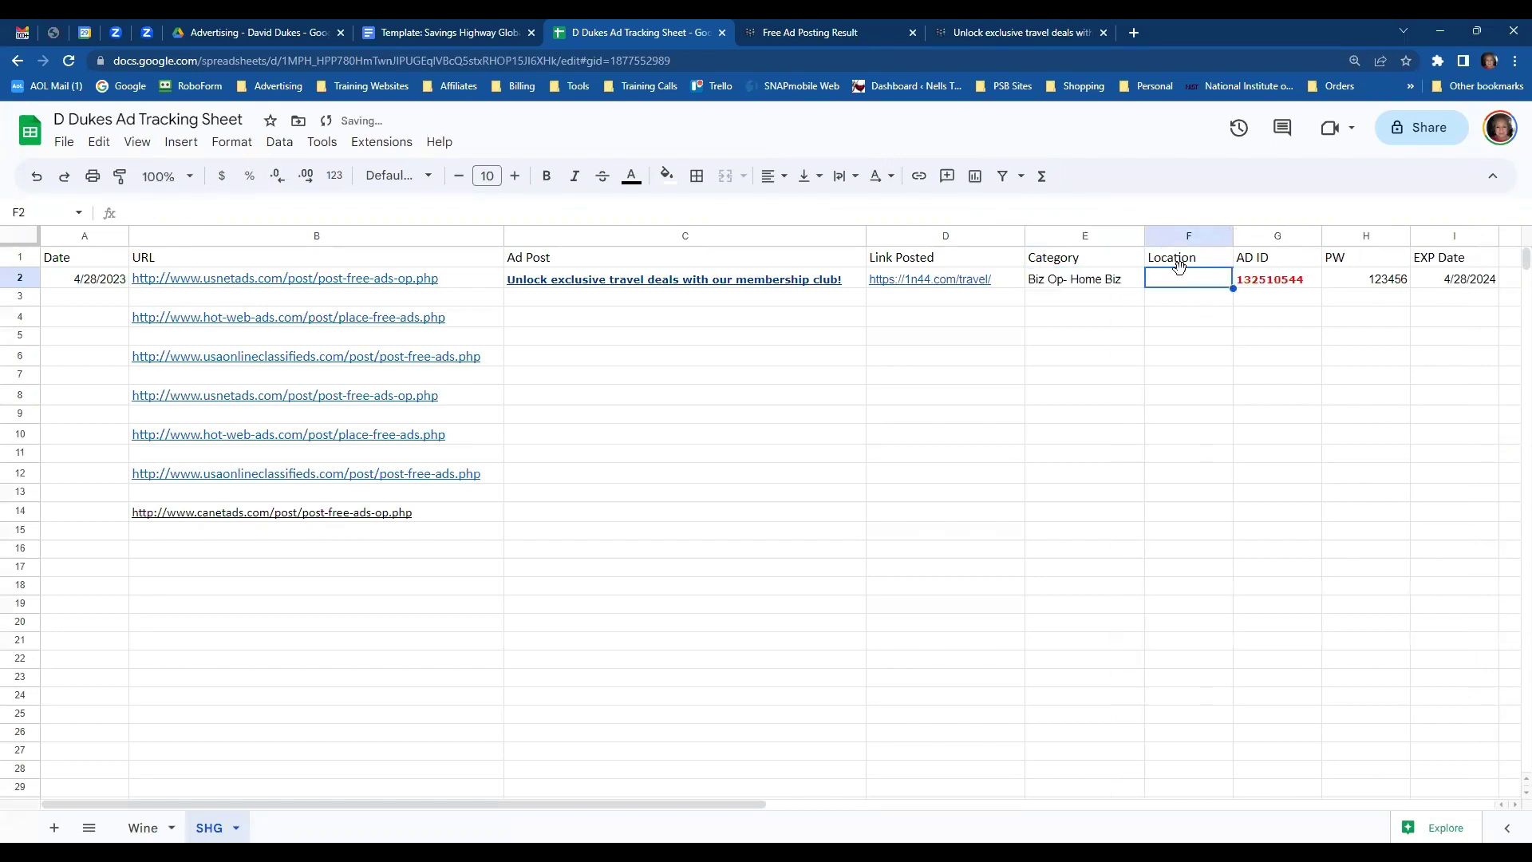
pyautogui.write('All States')
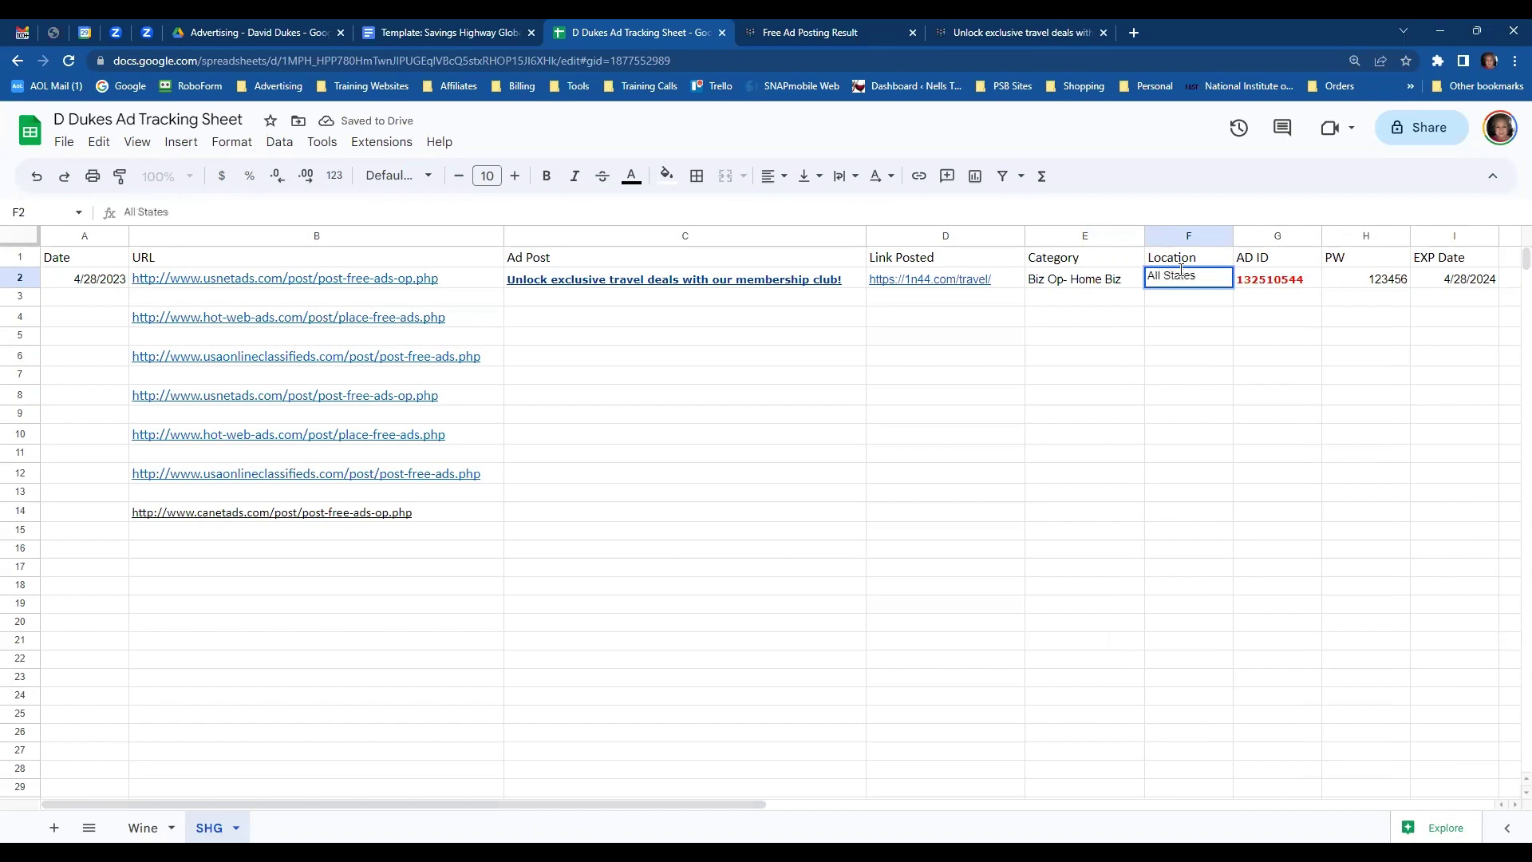
pyautogui.press('Return')
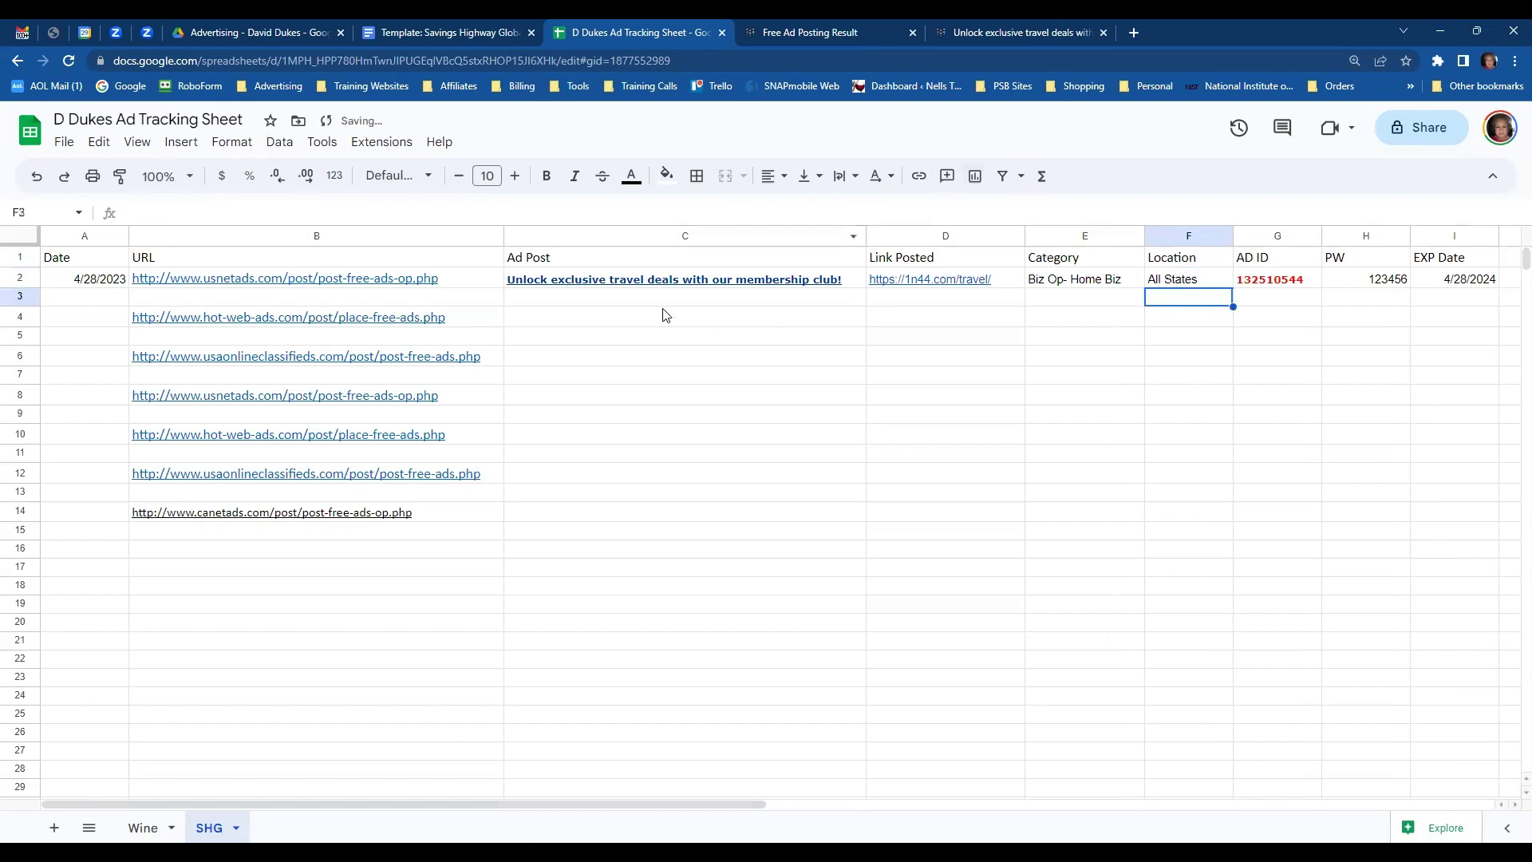
# - Open the Hot-Web-Ads posting page from B4 and close the old travel deals and USNetAds tabs
pyautogui.moveTo(355, 319)
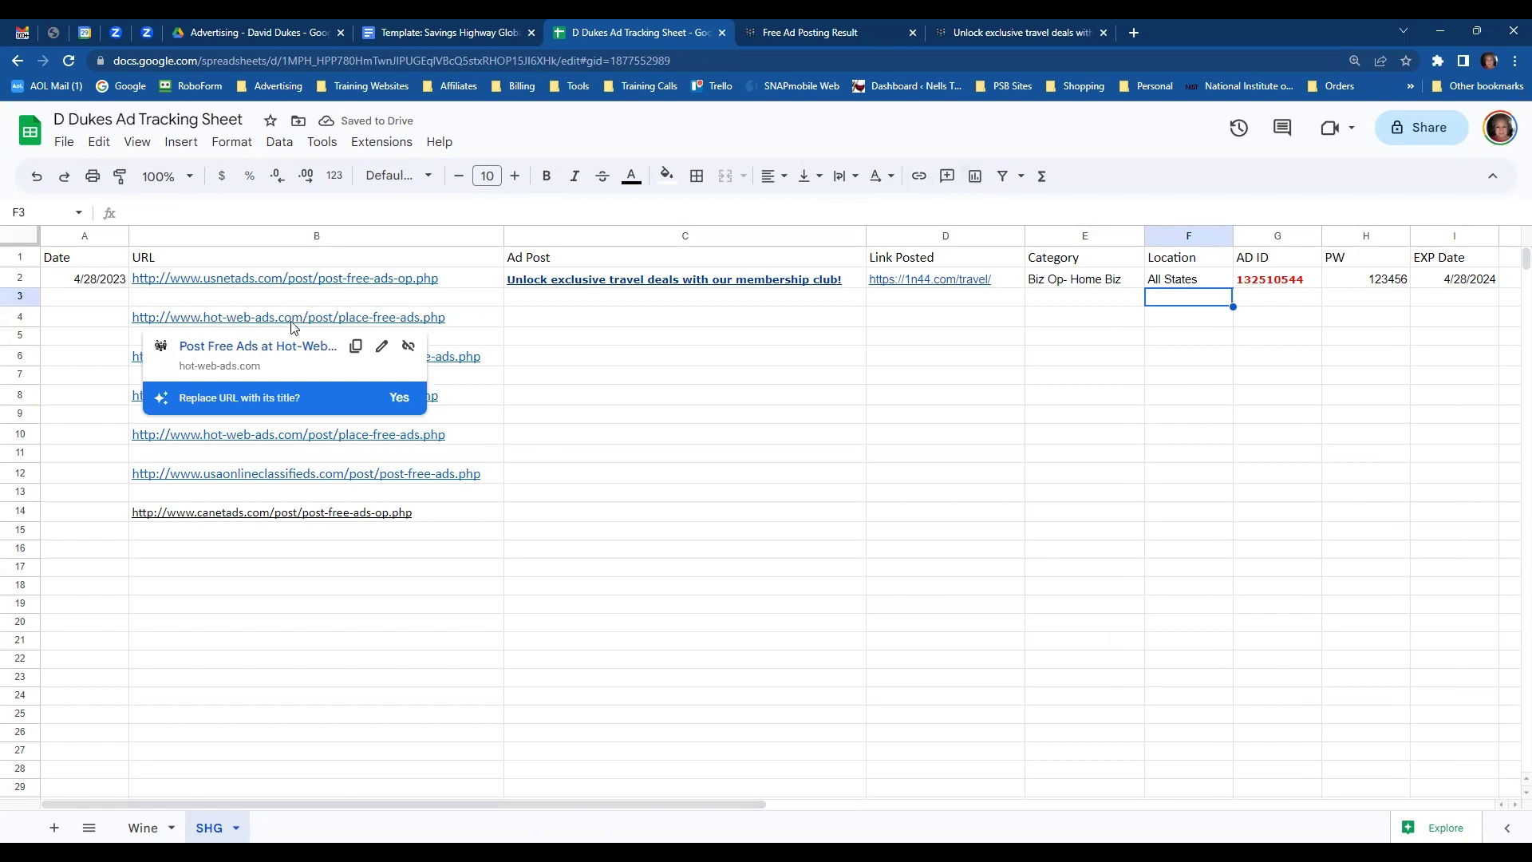
pyautogui.click(280, 348)
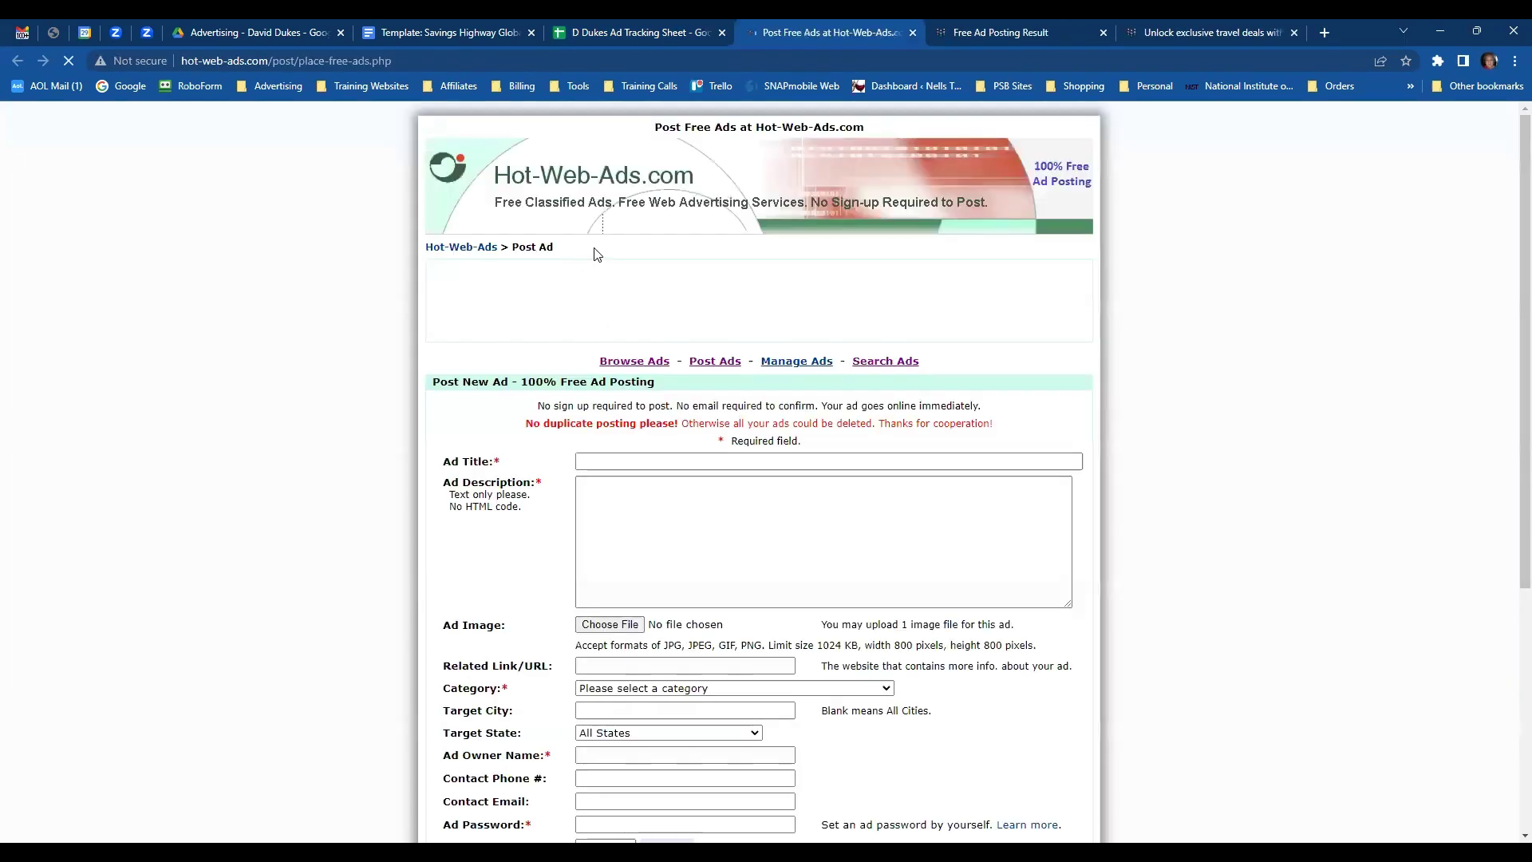
pyautogui.click(1294, 33)
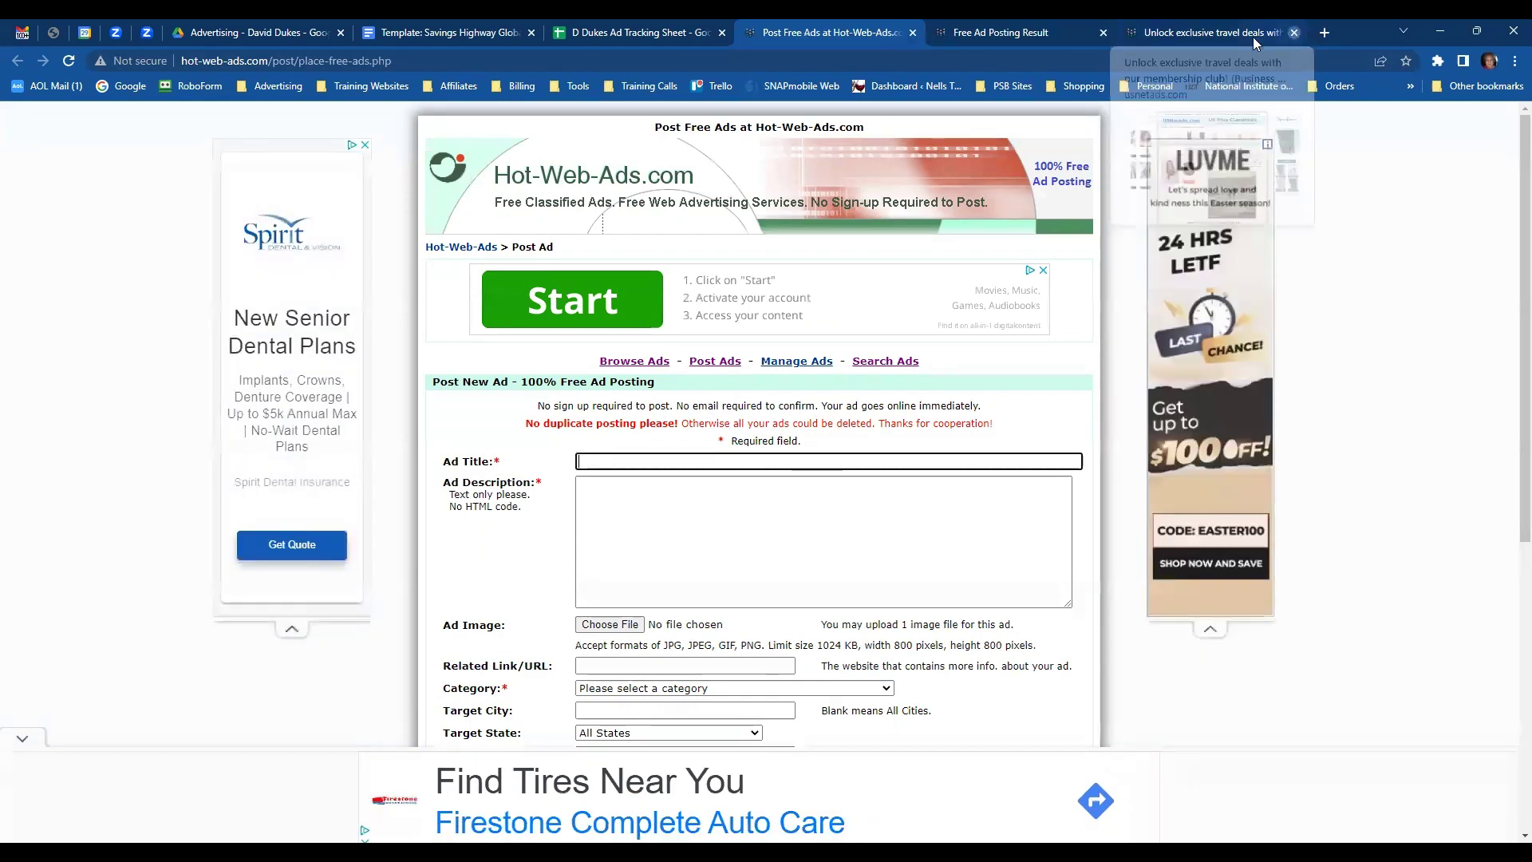
pyautogui.click(1064, 36)
pyautogui.click(1104, 33)
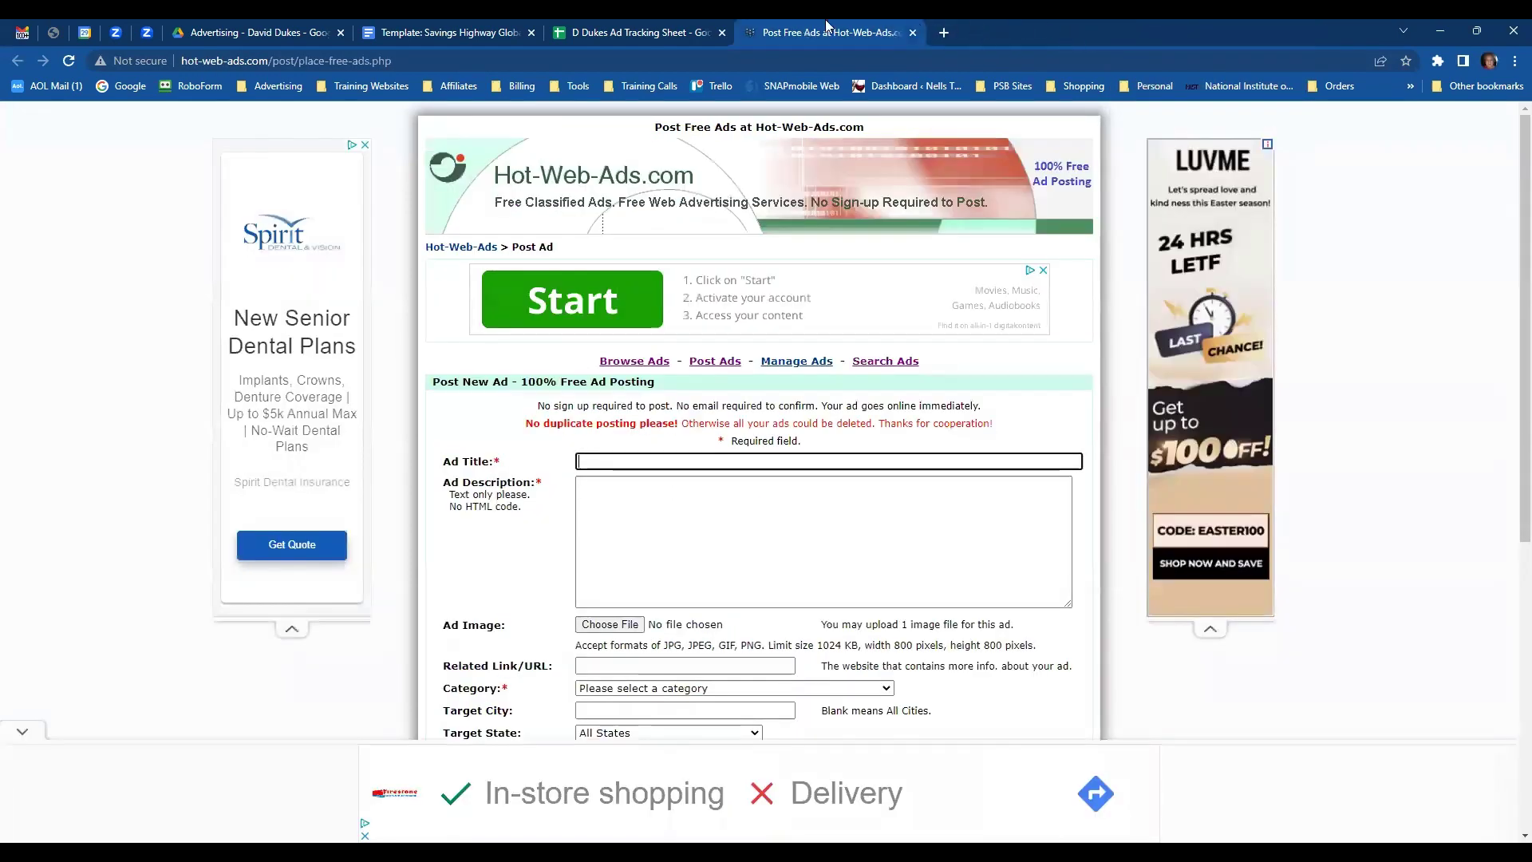
# - Copy the second headline from the Savings Highway ad template and return to the Hot-Web-Ads form
pyautogui.click(638, 35)
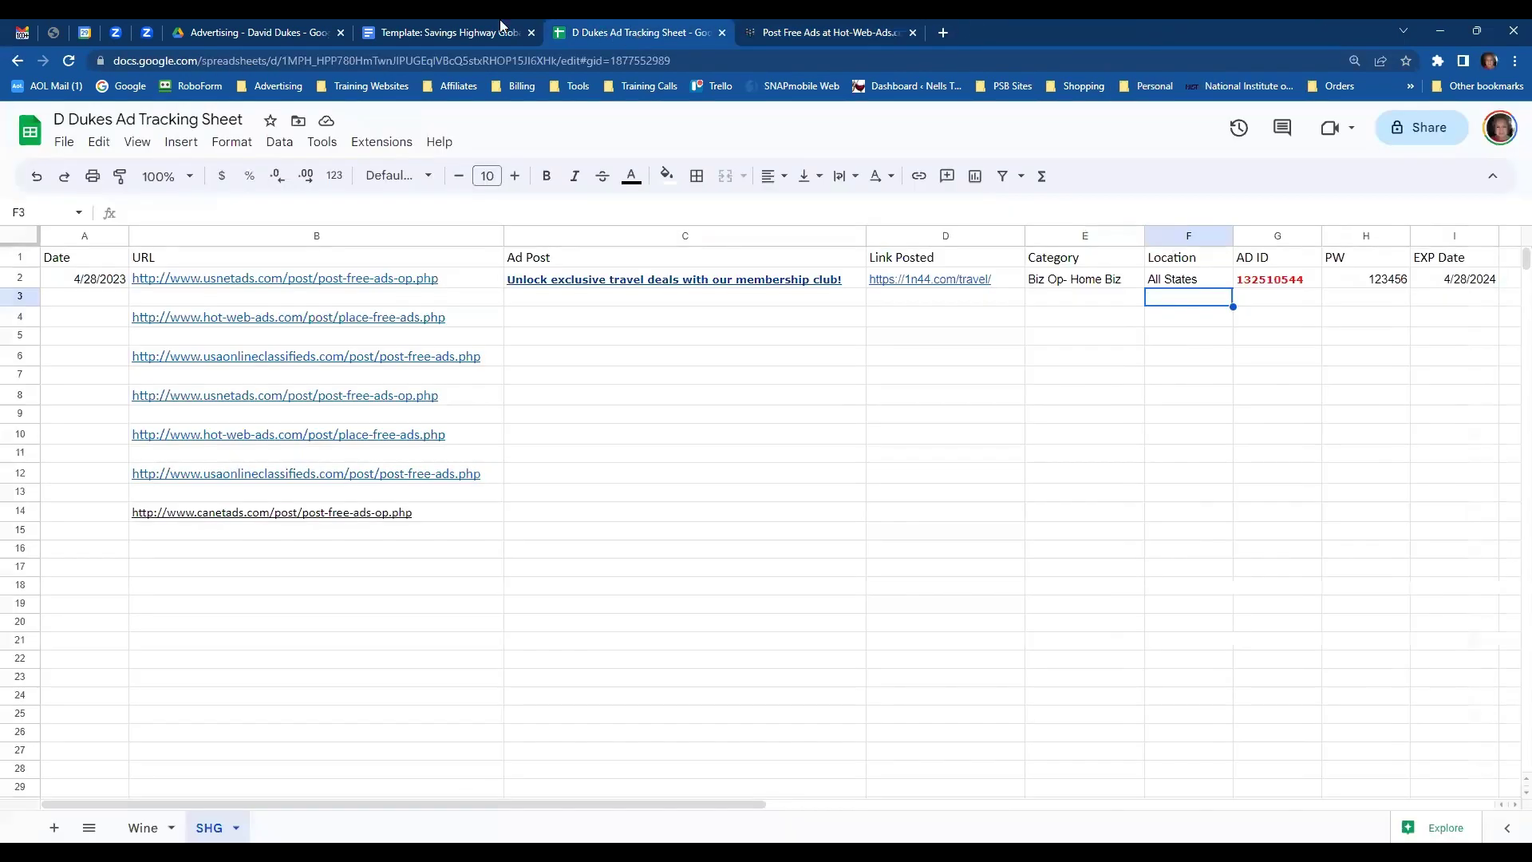
pyautogui.click(473, 32)
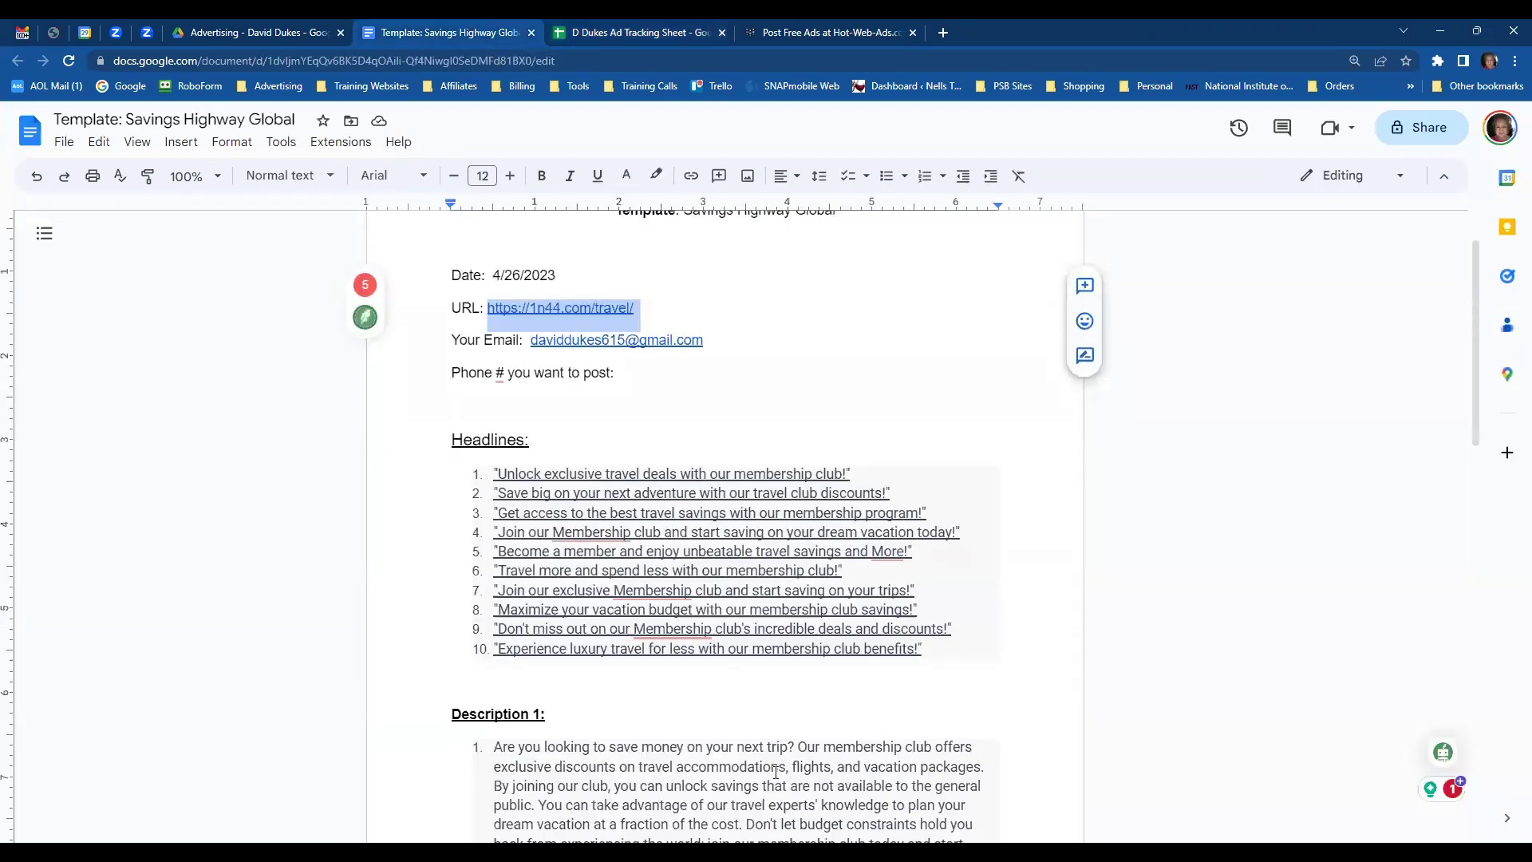
pyautogui.scroll(-2, 808, 530)
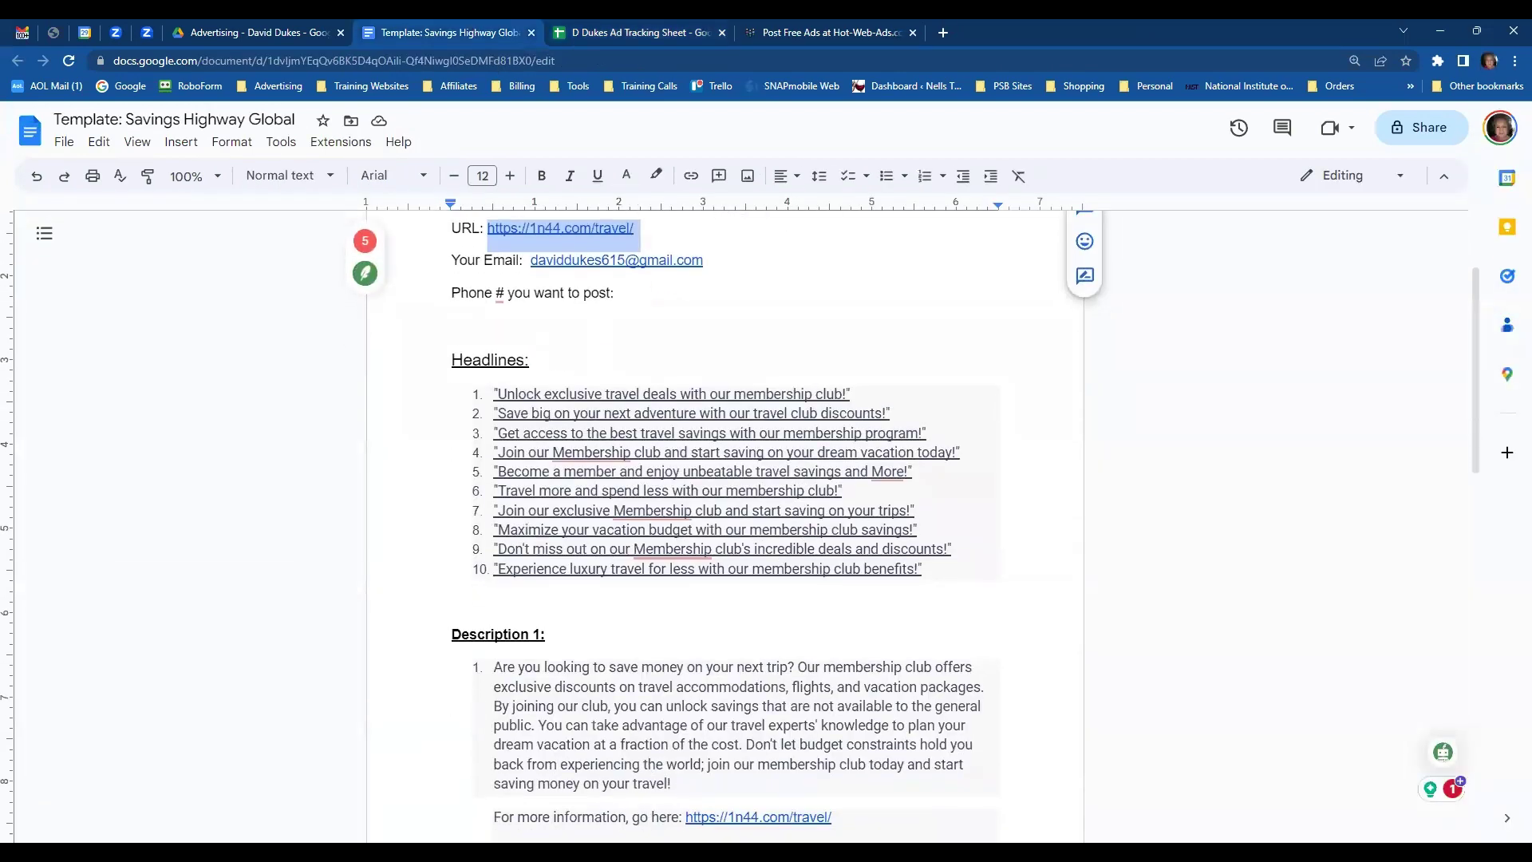
pyautogui.moveTo(500, 414); pyautogui.dragTo(882, 415)
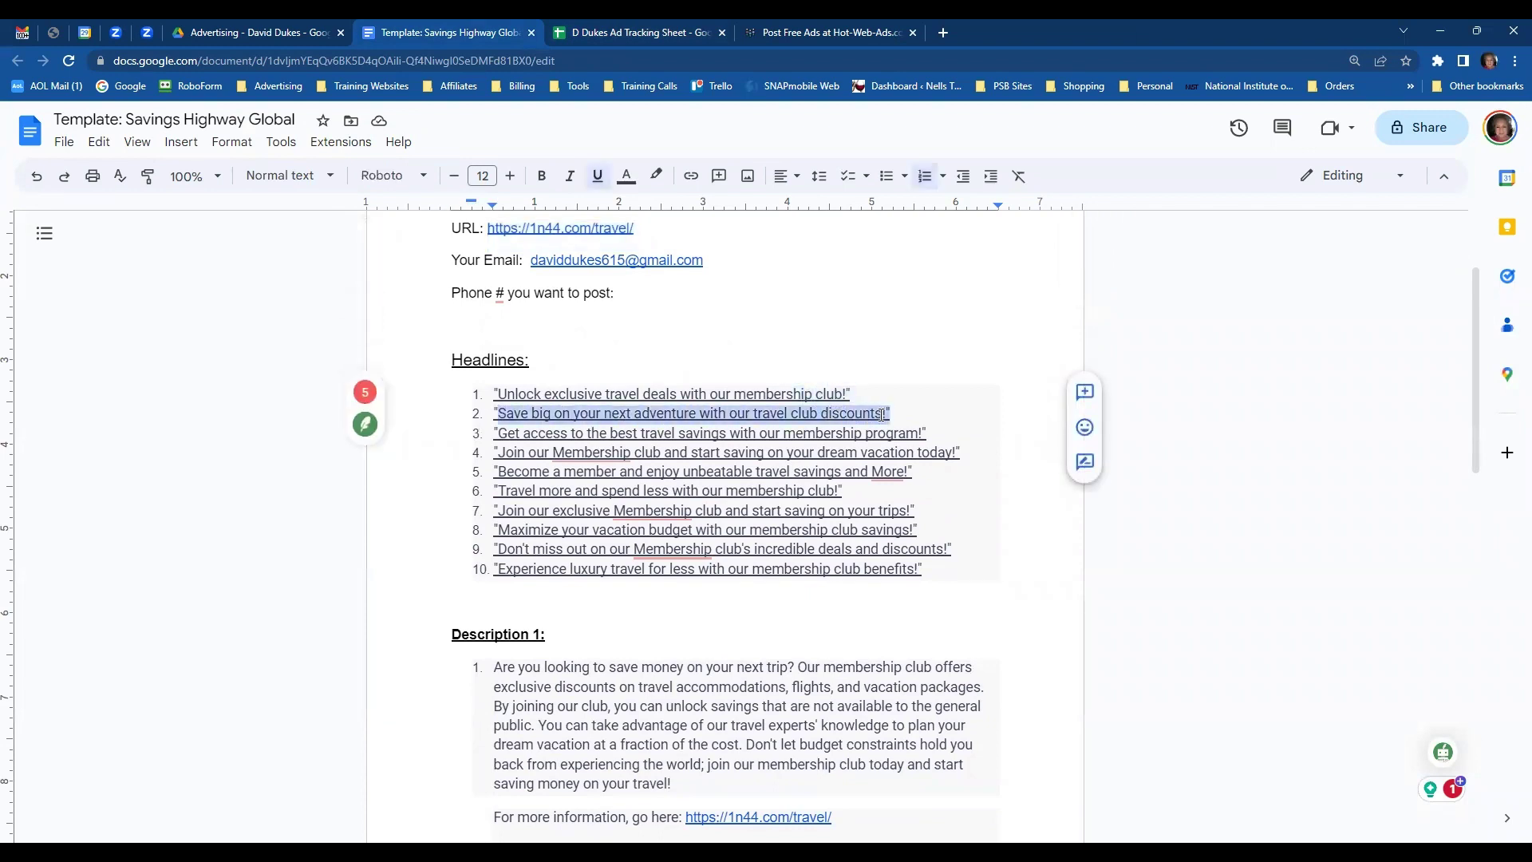
pyautogui.click(788, 35)
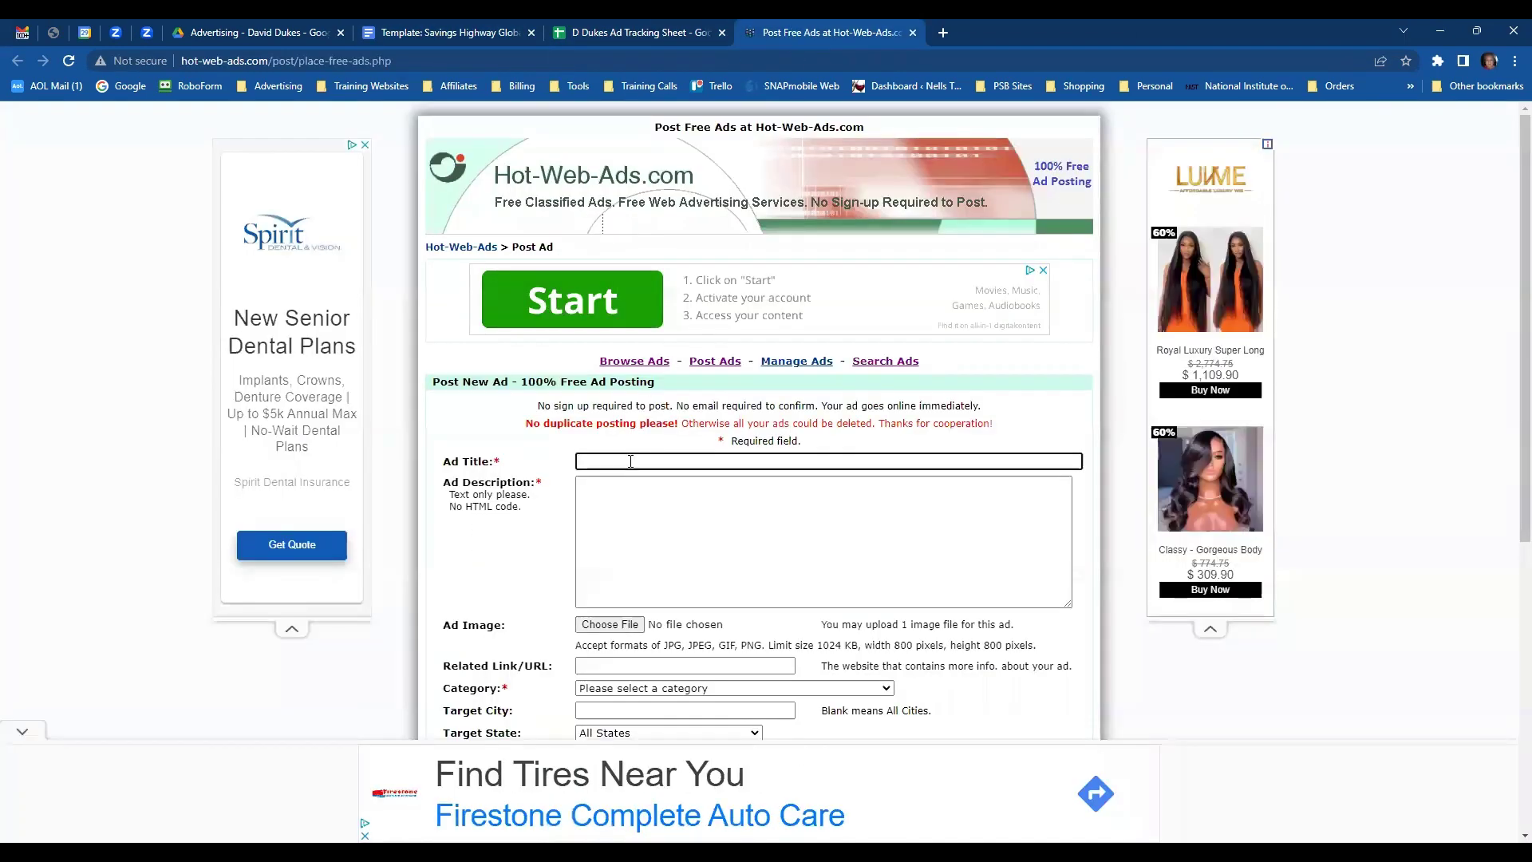
# - Paste the second headline as the ad title and the second travel paragraph as the description
pyautogui.write('Save big on your next adventure with our travel club discounts!"')
pyautogui.click(626, 496)
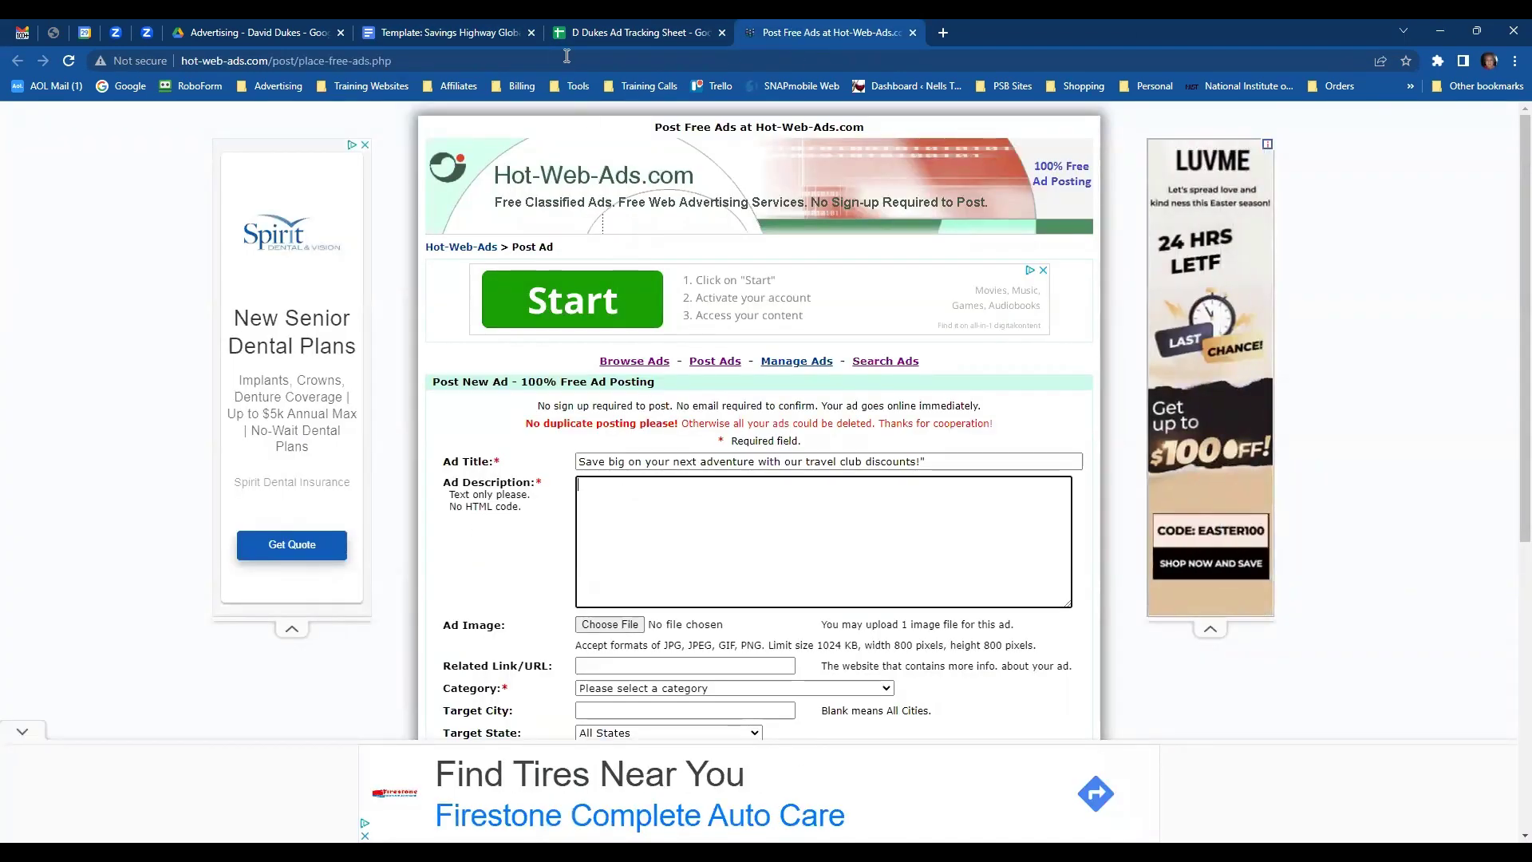
pyautogui.click(480, 34)
pyautogui.scroll(-4, 793, 622)
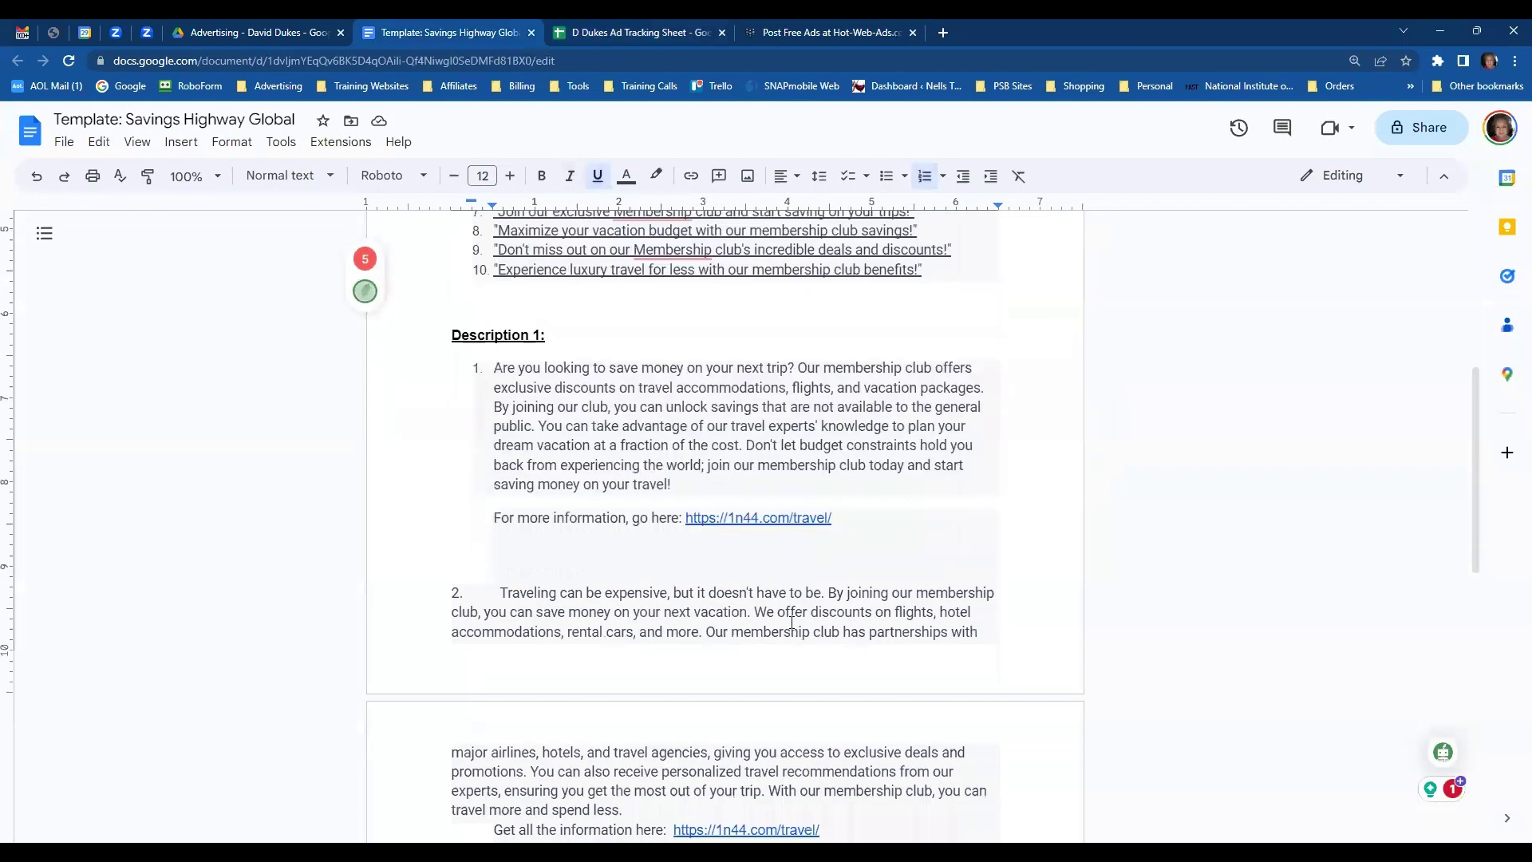
pyautogui.scroll(-3, 792, 623)
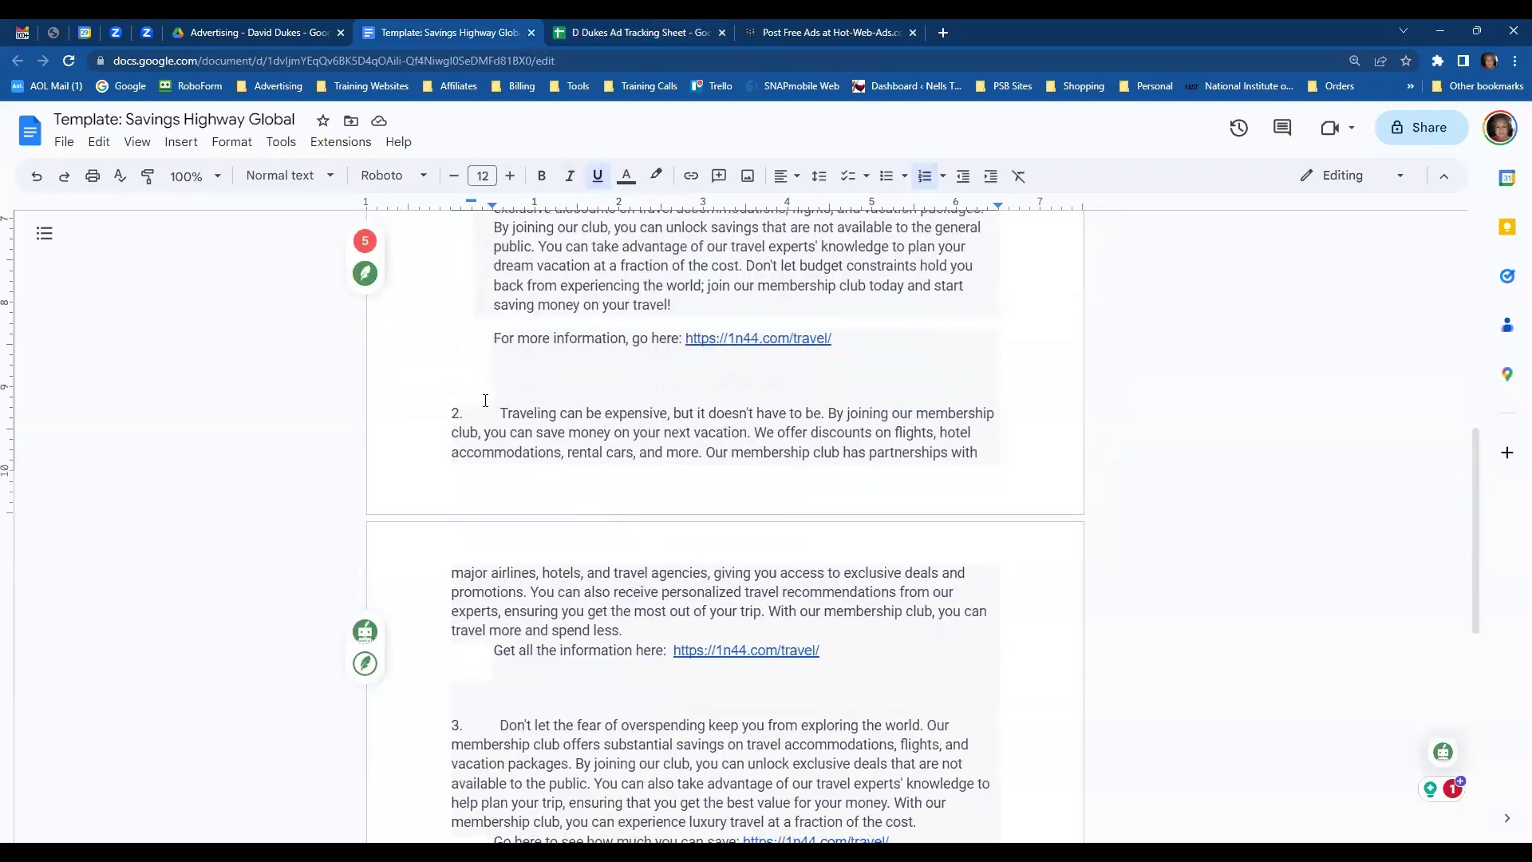
pyautogui.moveTo(504, 411); pyautogui.dragTo(857, 656)
pyautogui.hotkey('ctrl', 'c')
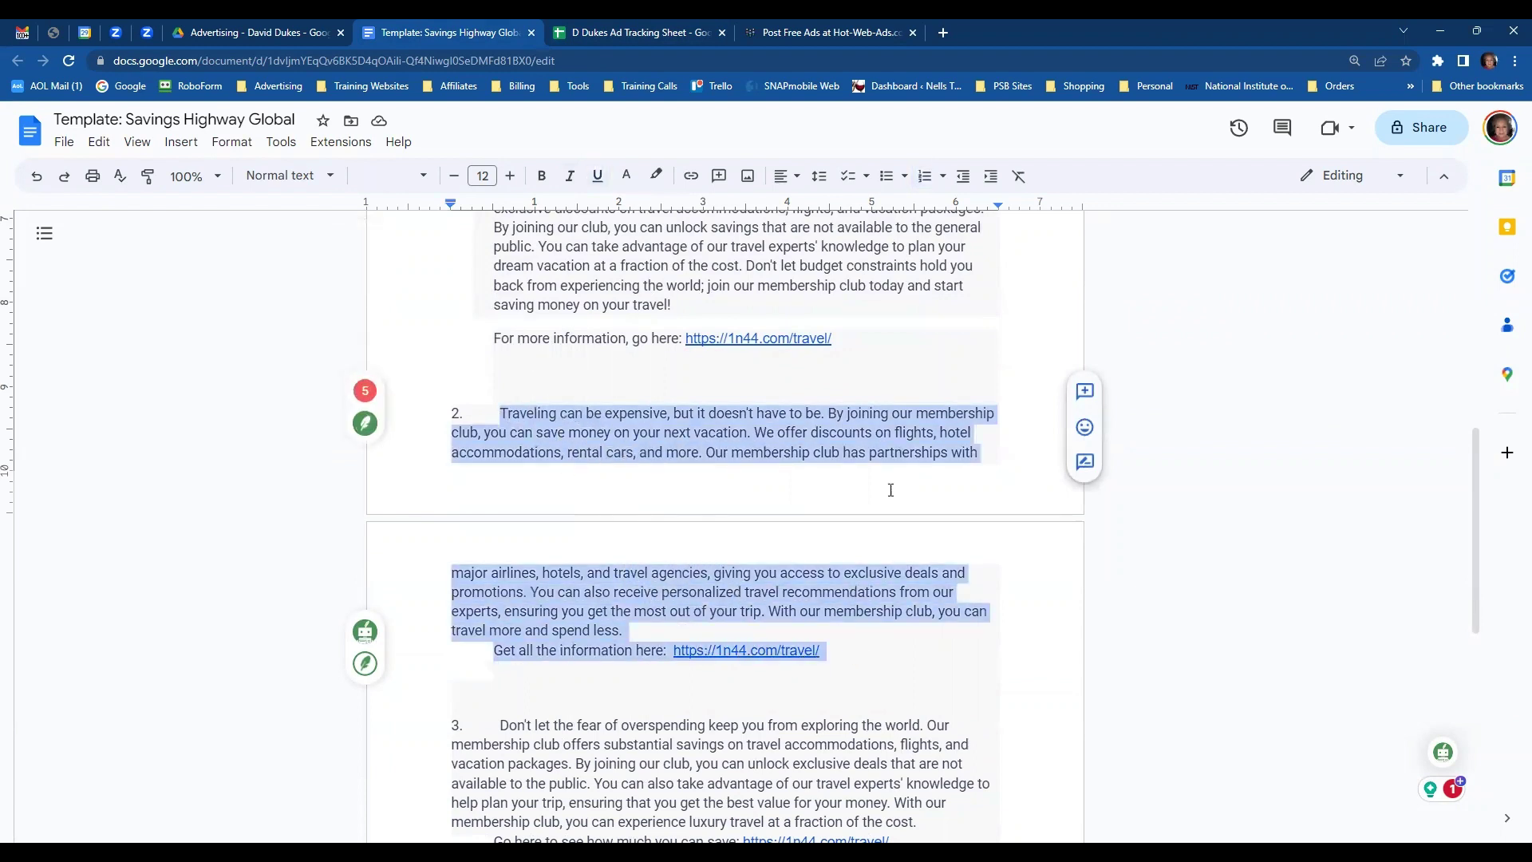
pyautogui.click(852, 33)
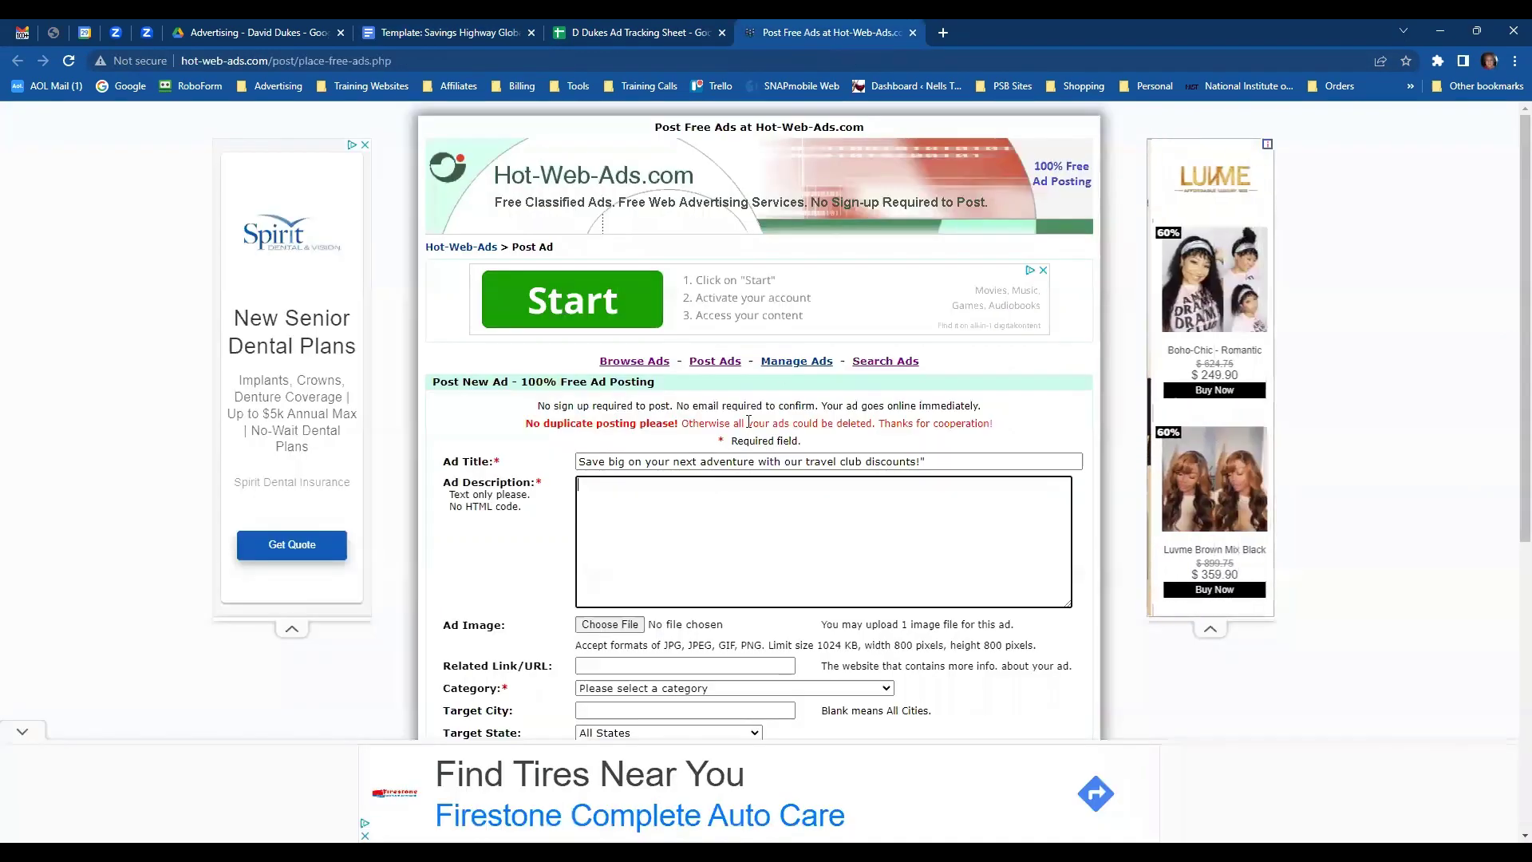
pyautogui.hotkey('ctrl', 'v')
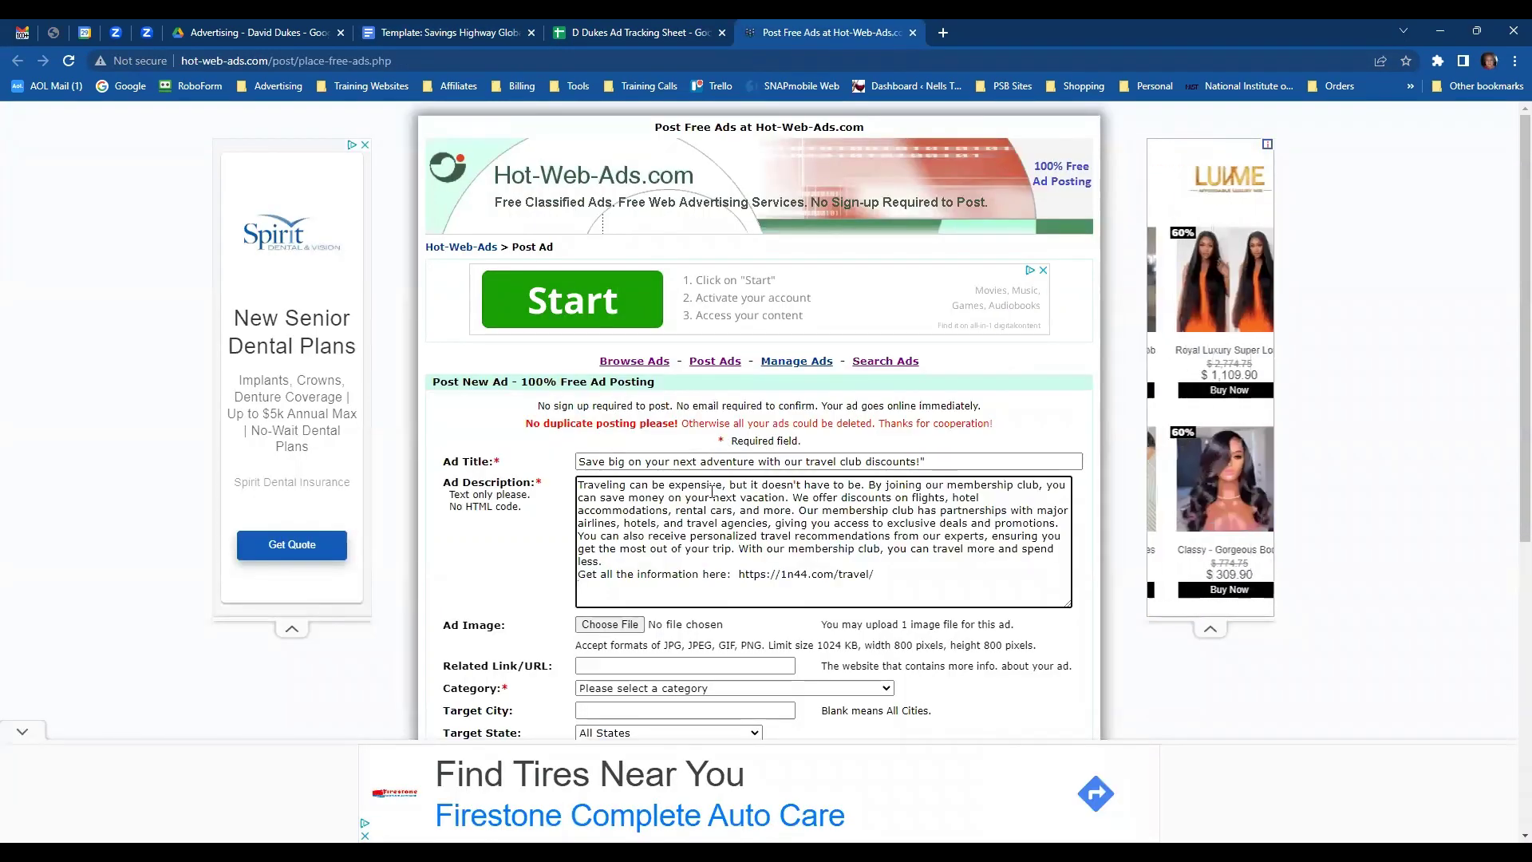
pyautogui.moveTo(739, 573); pyautogui.dragTo(873, 573)
pyautogui.hotkey('ctrl', 'c')
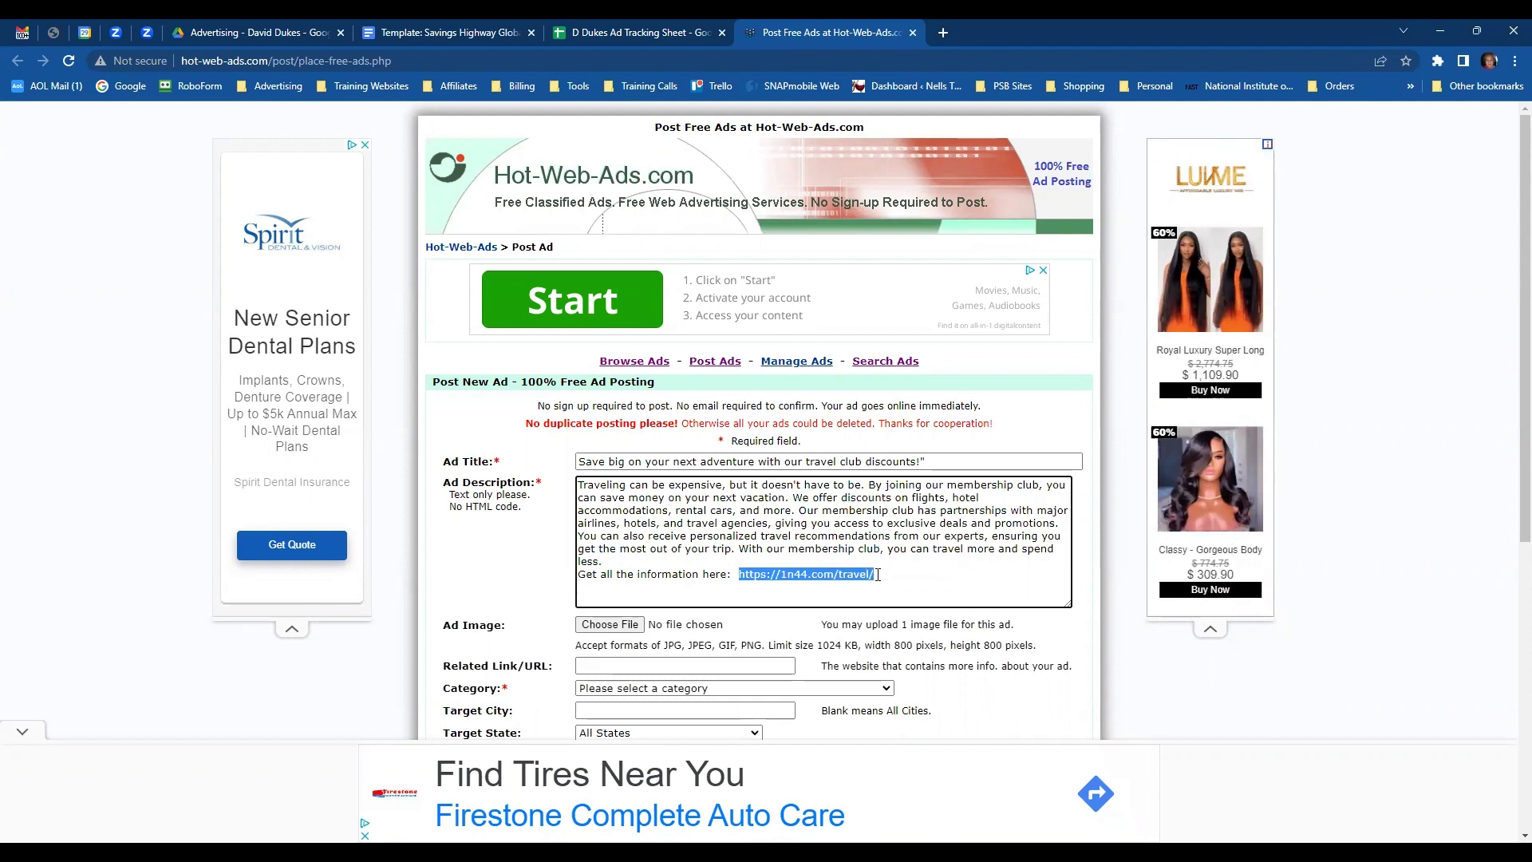
pyautogui.click(683, 665)
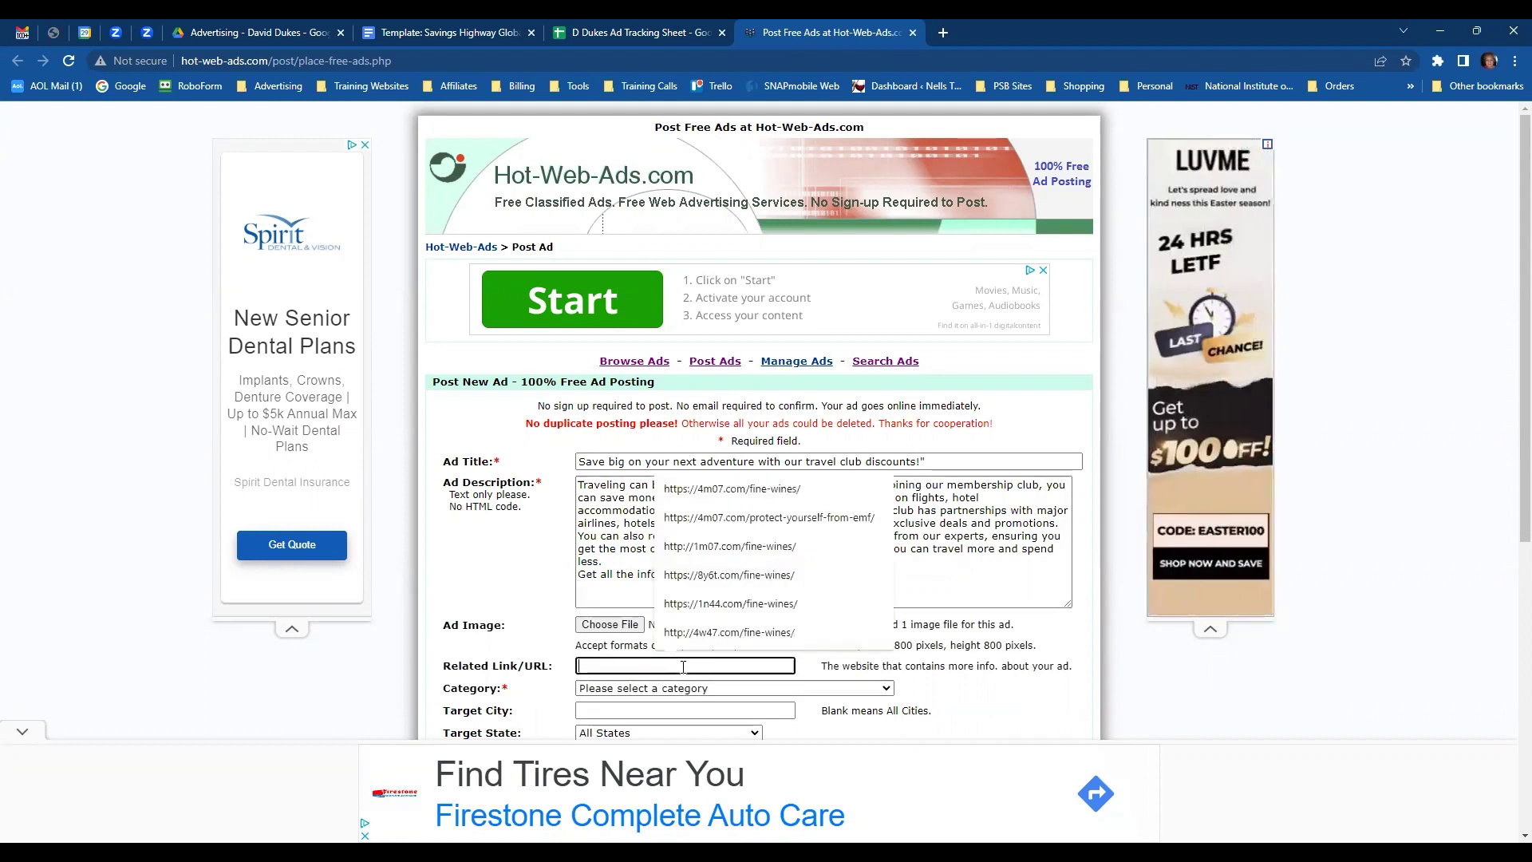
pyautogui.hotkey('ctrl', 'v')
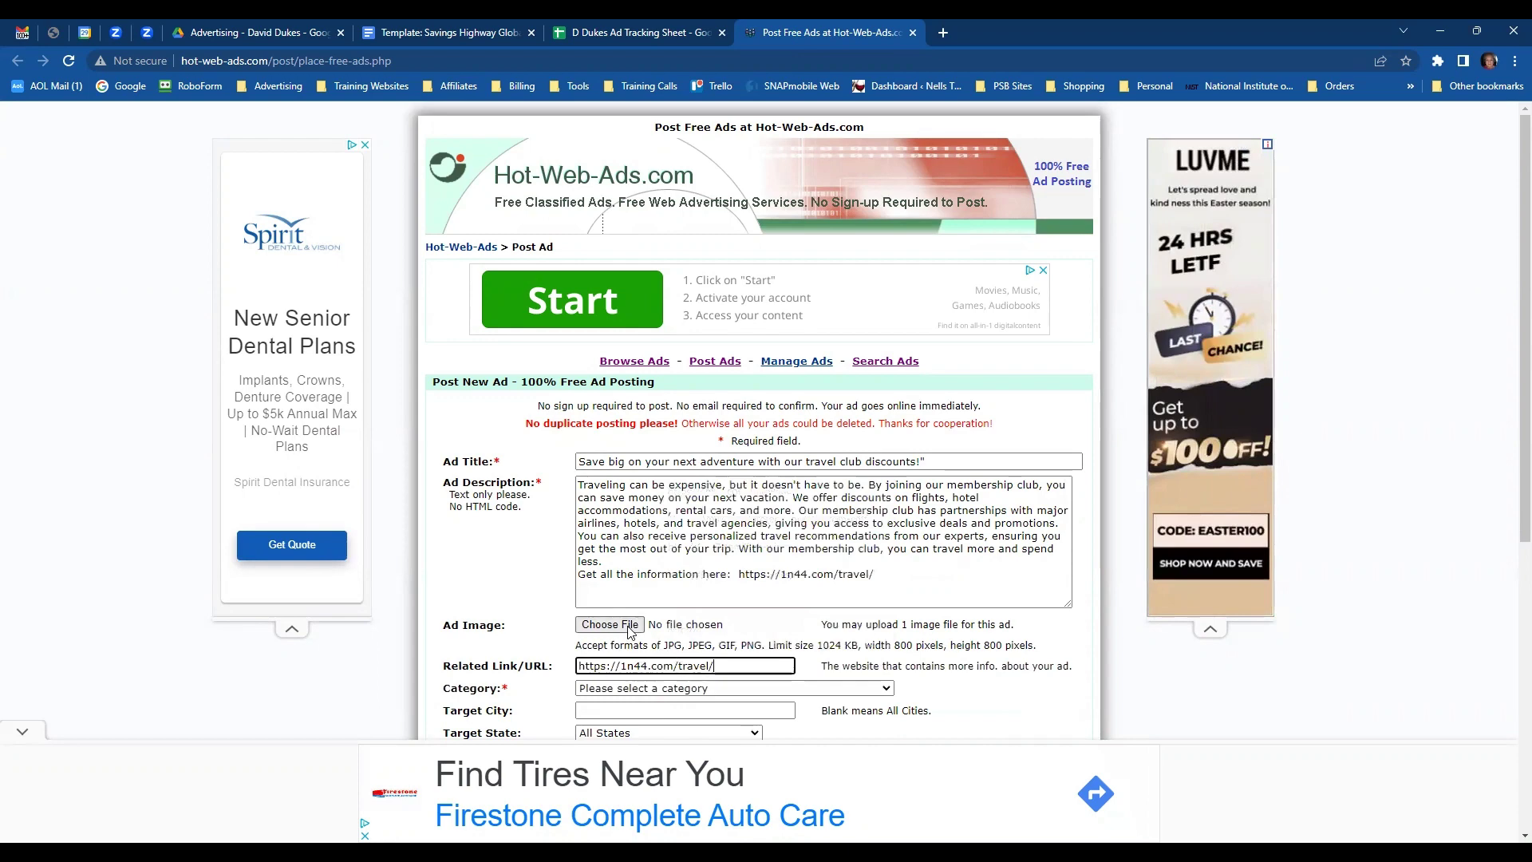
# - Attach Napa Chic1.JPG from the Open dialog as the ad's picture
pyautogui.click(628, 623)
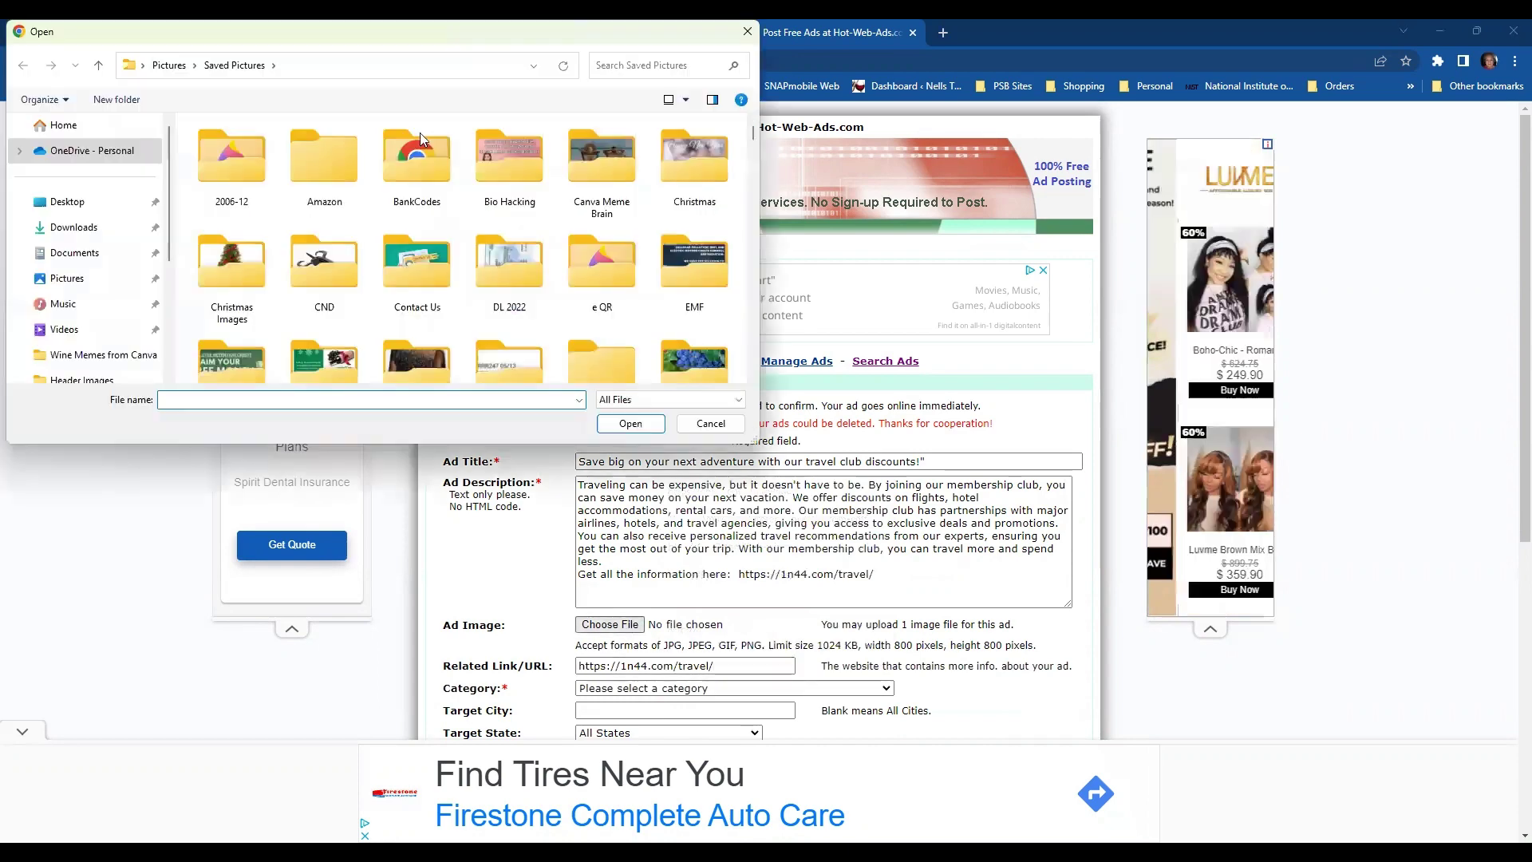
pyautogui.scroll(-5, 468, 209)
pyautogui.scroll(-3, 465, 205)
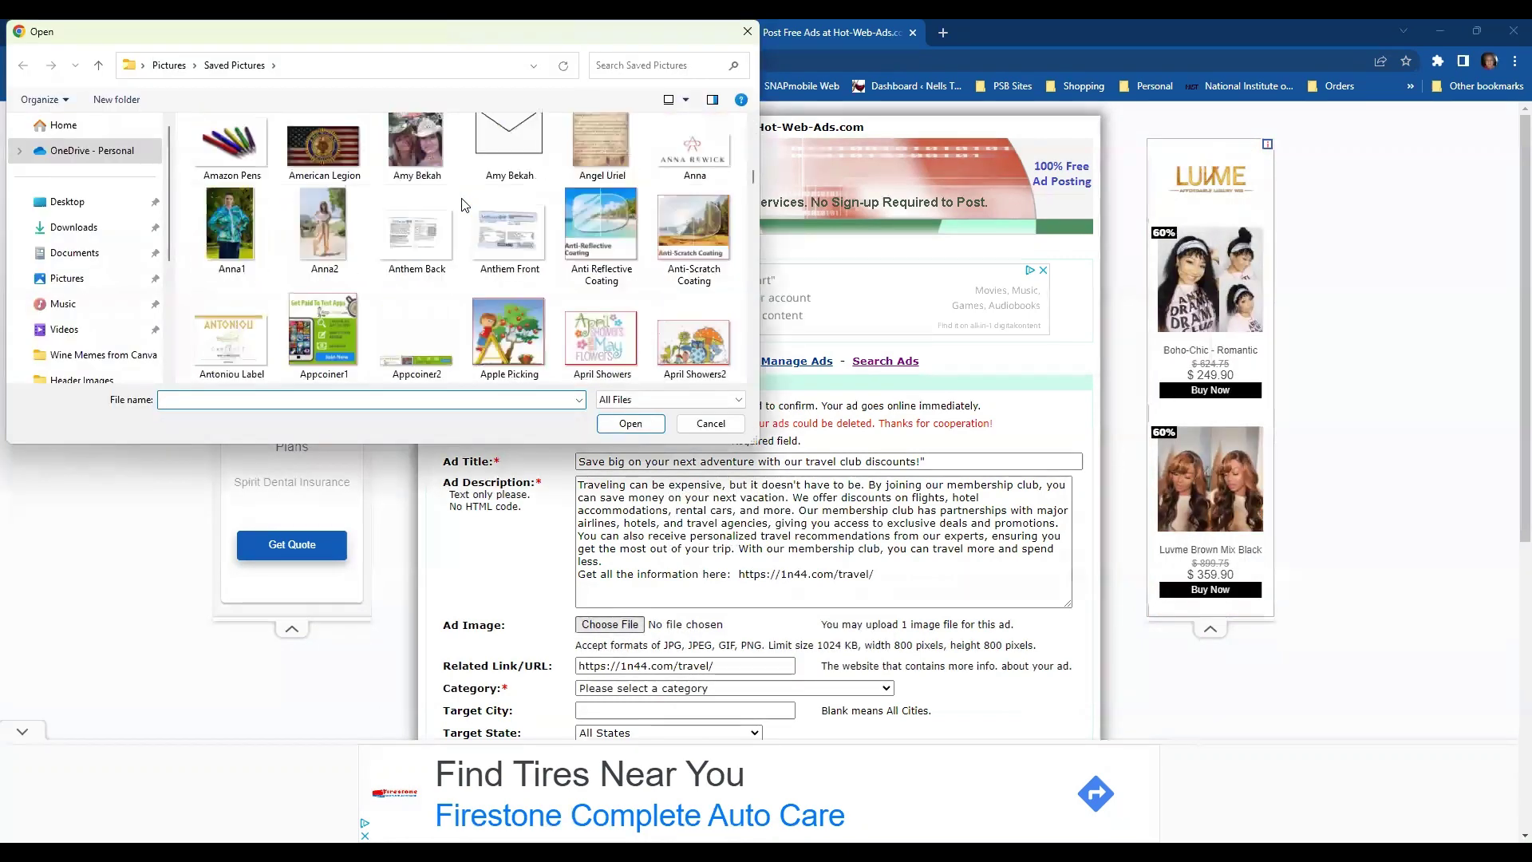
pyautogui.scroll(-15, 456, 199)
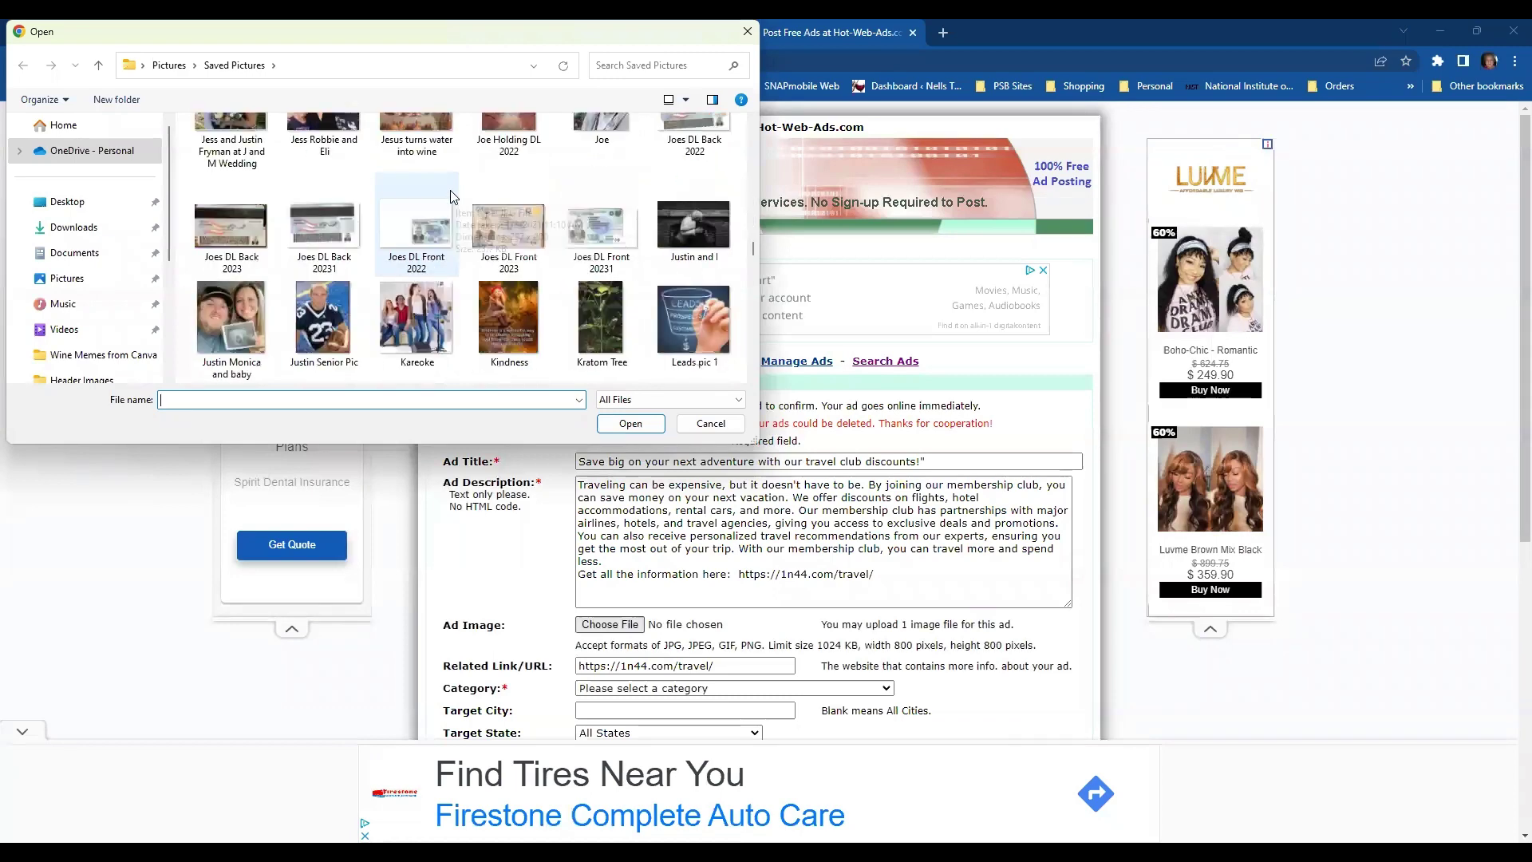
pyautogui.scroll(-5, 451, 197)
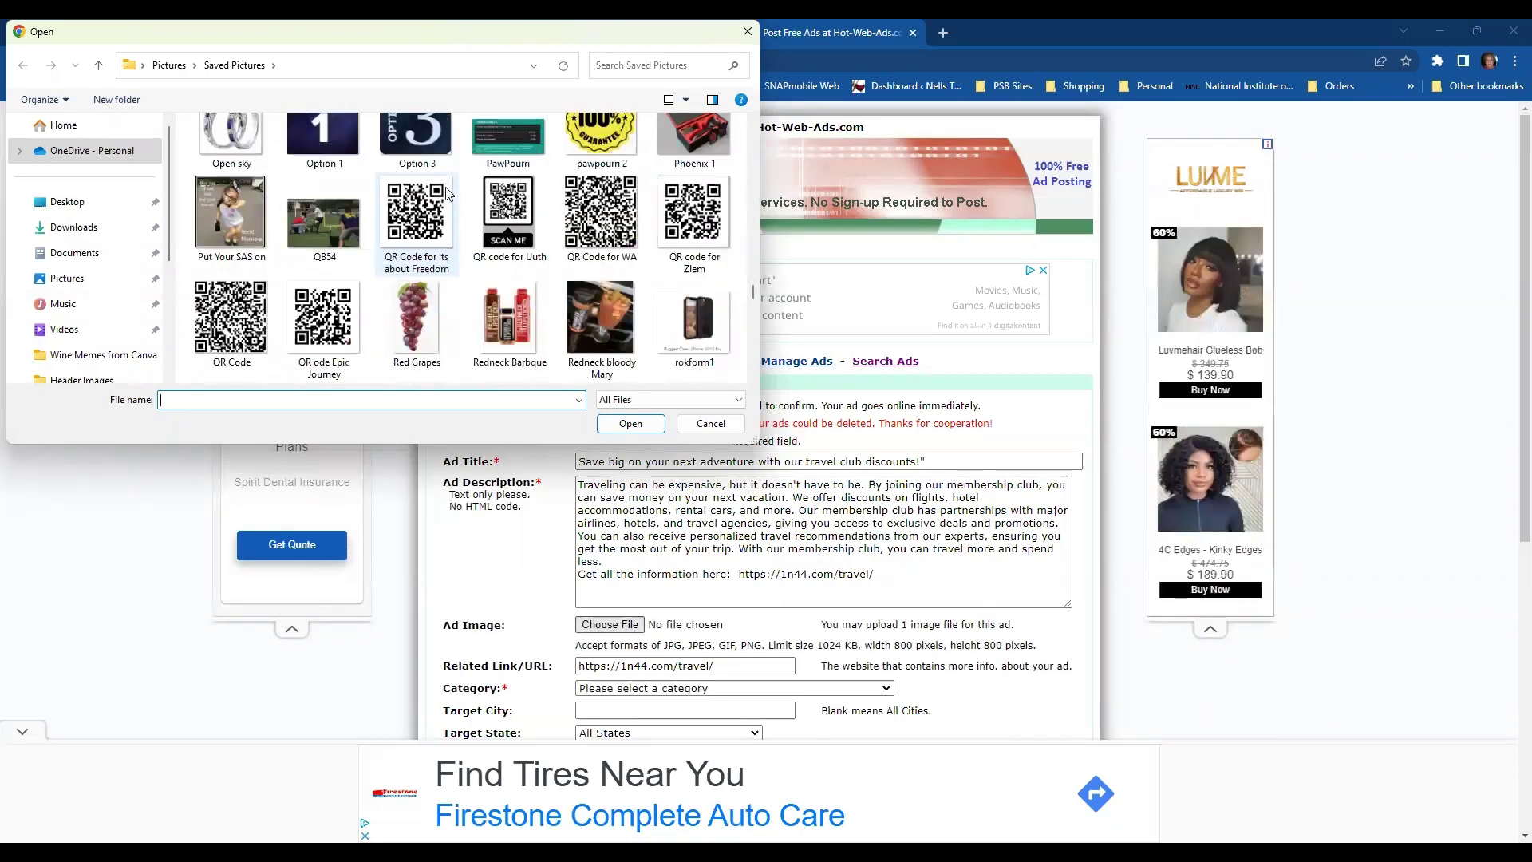
pyautogui.scroll(3, 446, 194)
pyautogui.scroll(1, 447, 194)
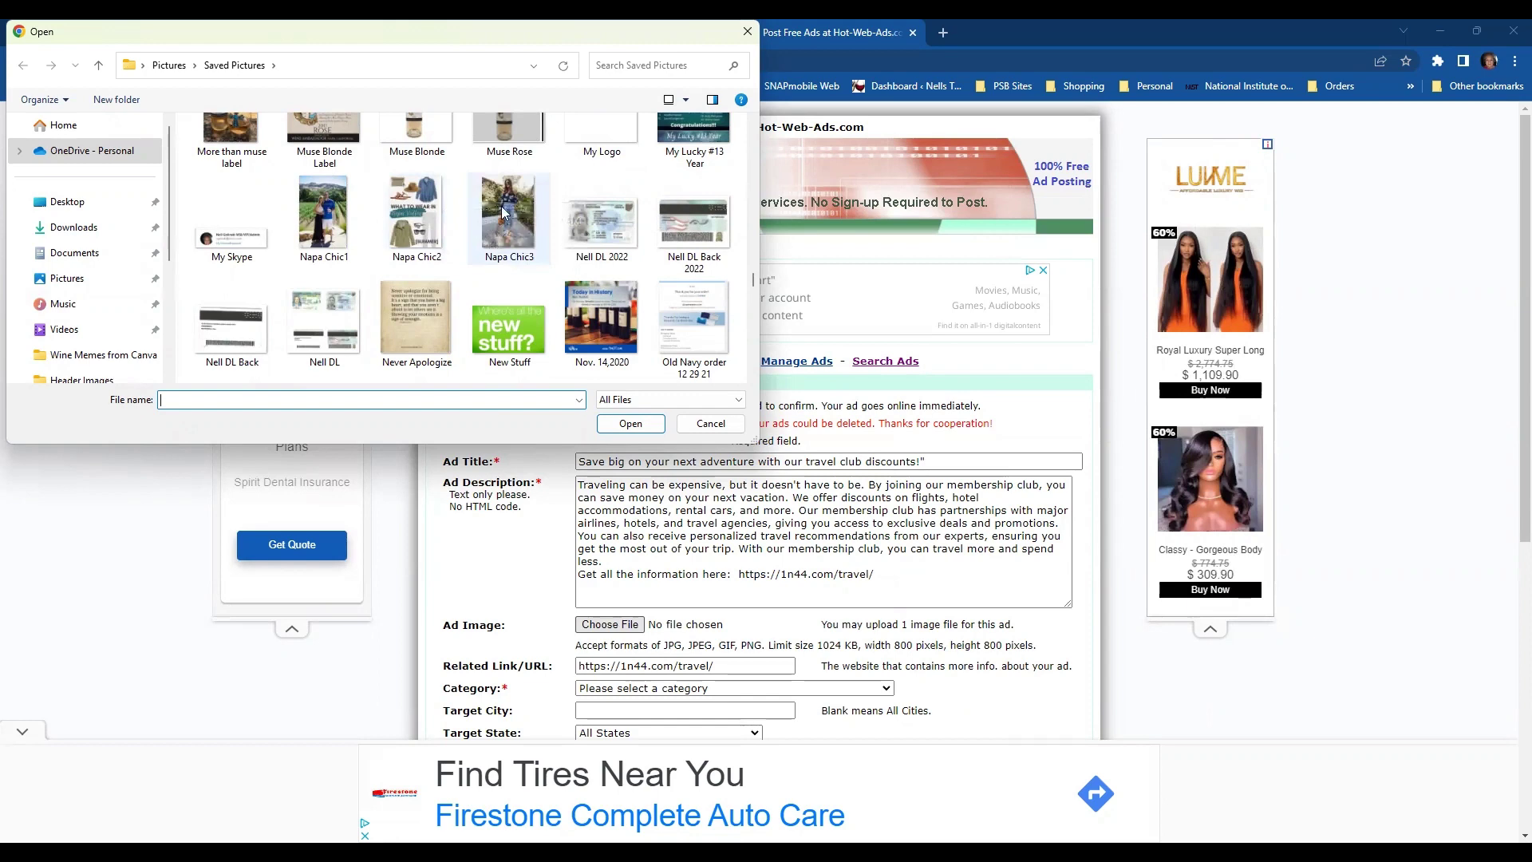
pyautogui.click(310, 206)
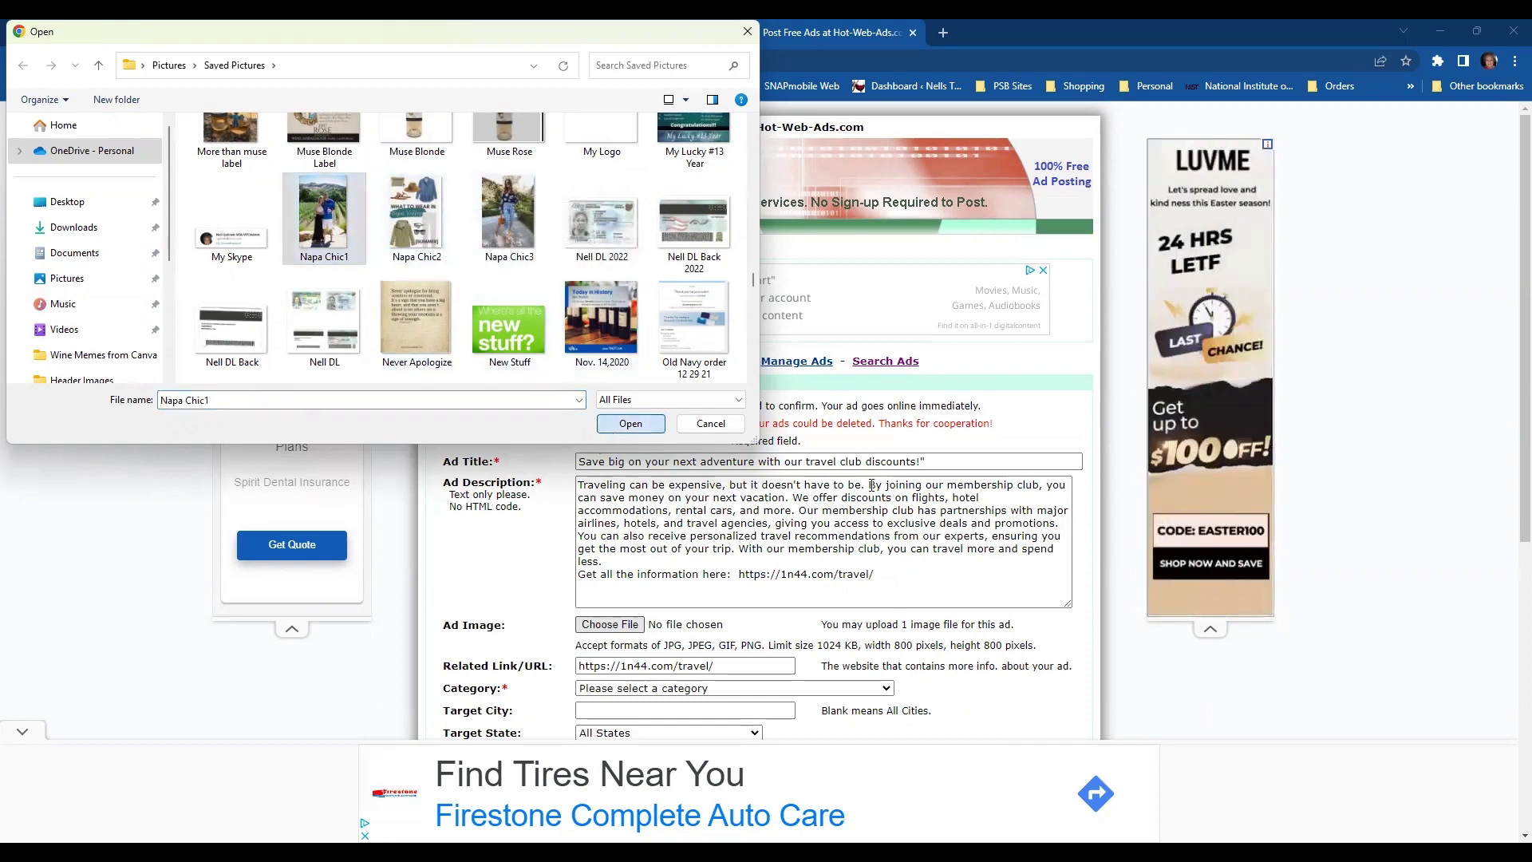
pyautogui.press('Return')
pyautogui.scroll(-4, 869, 483)
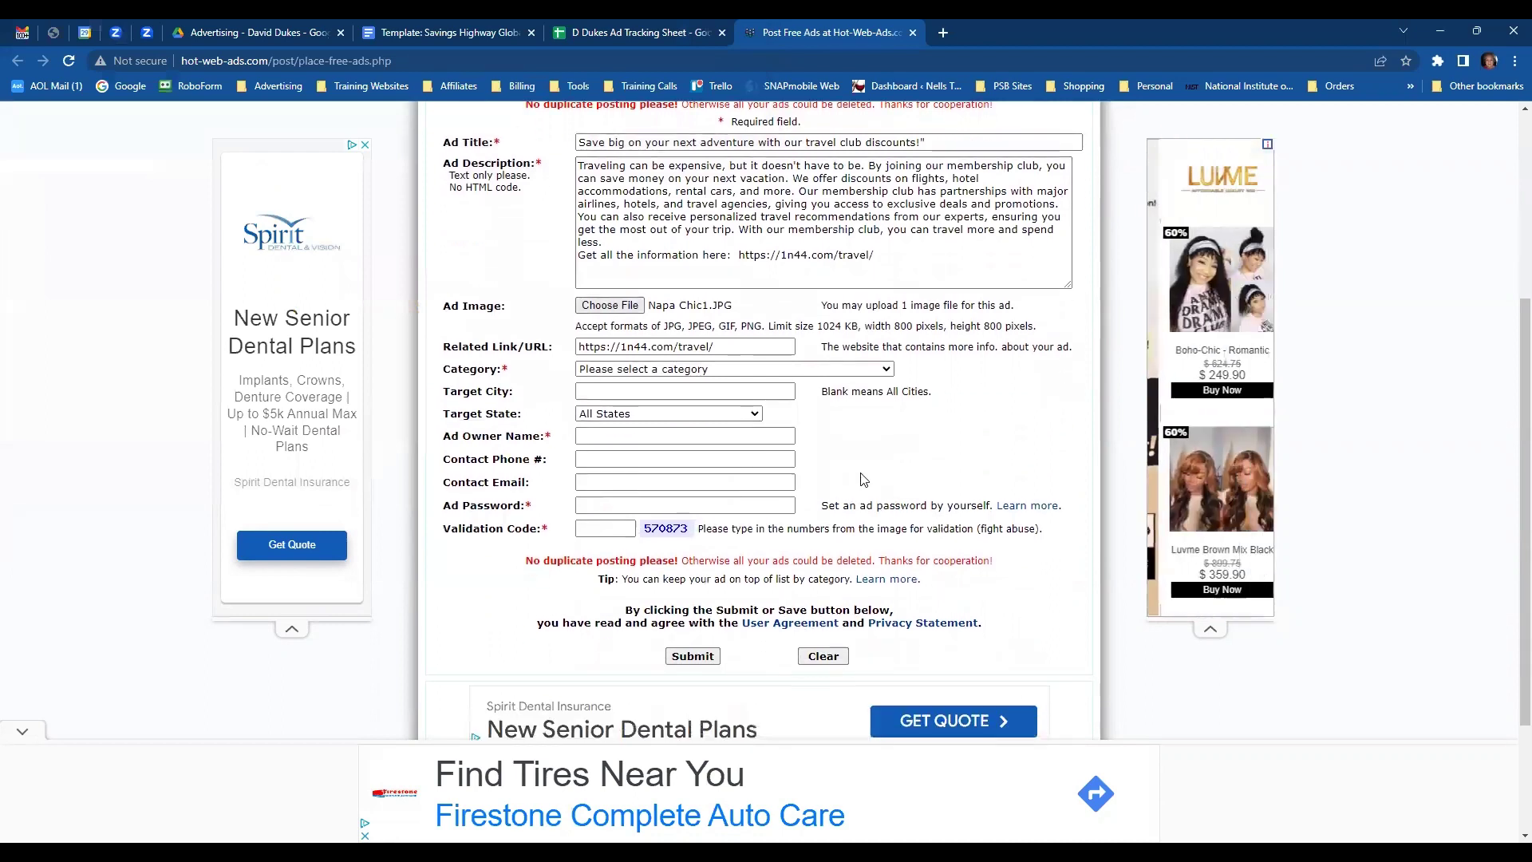
# - Fill the owner name, contact e-mail and ad password from saved browser suggestions
pyautogui.click(647, 438)
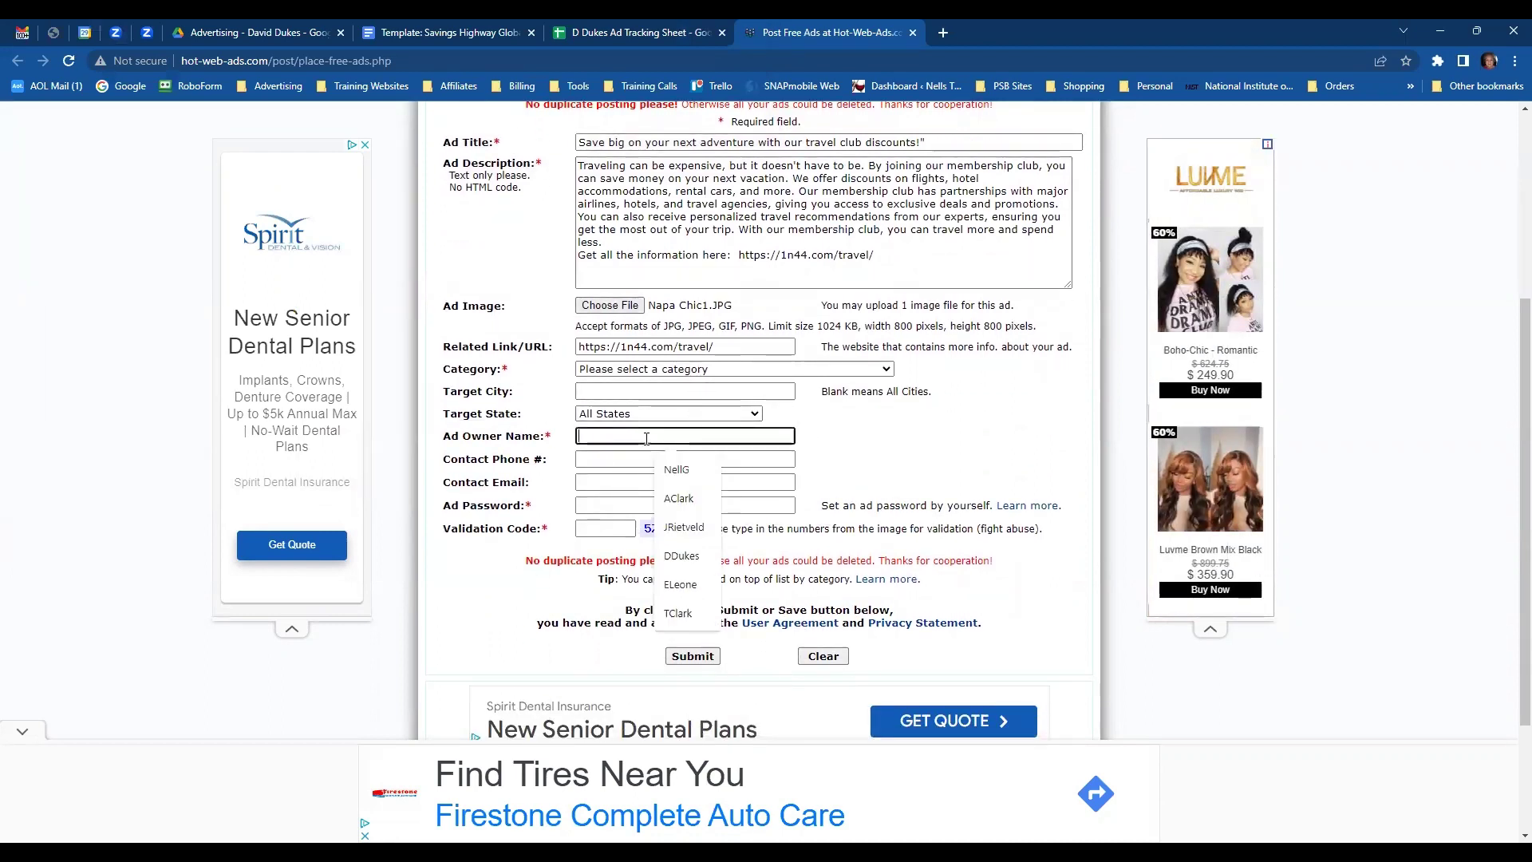
pyautogui.write('d')
pyautogui.press('Down')
pyautogui.press('Return')
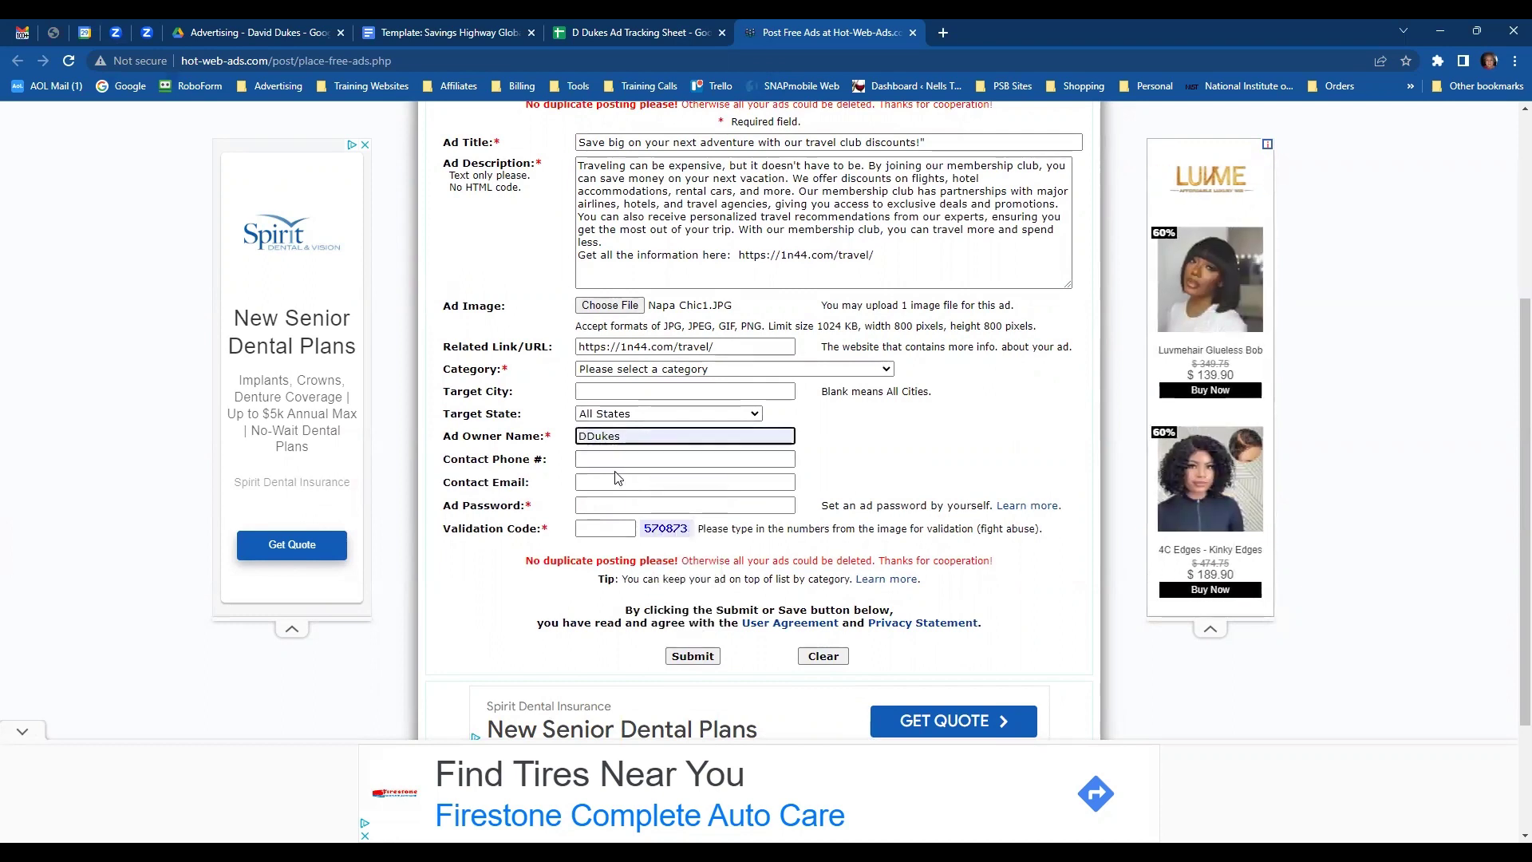
pyautogui.click(613, 479)
pyautogui.write('d')
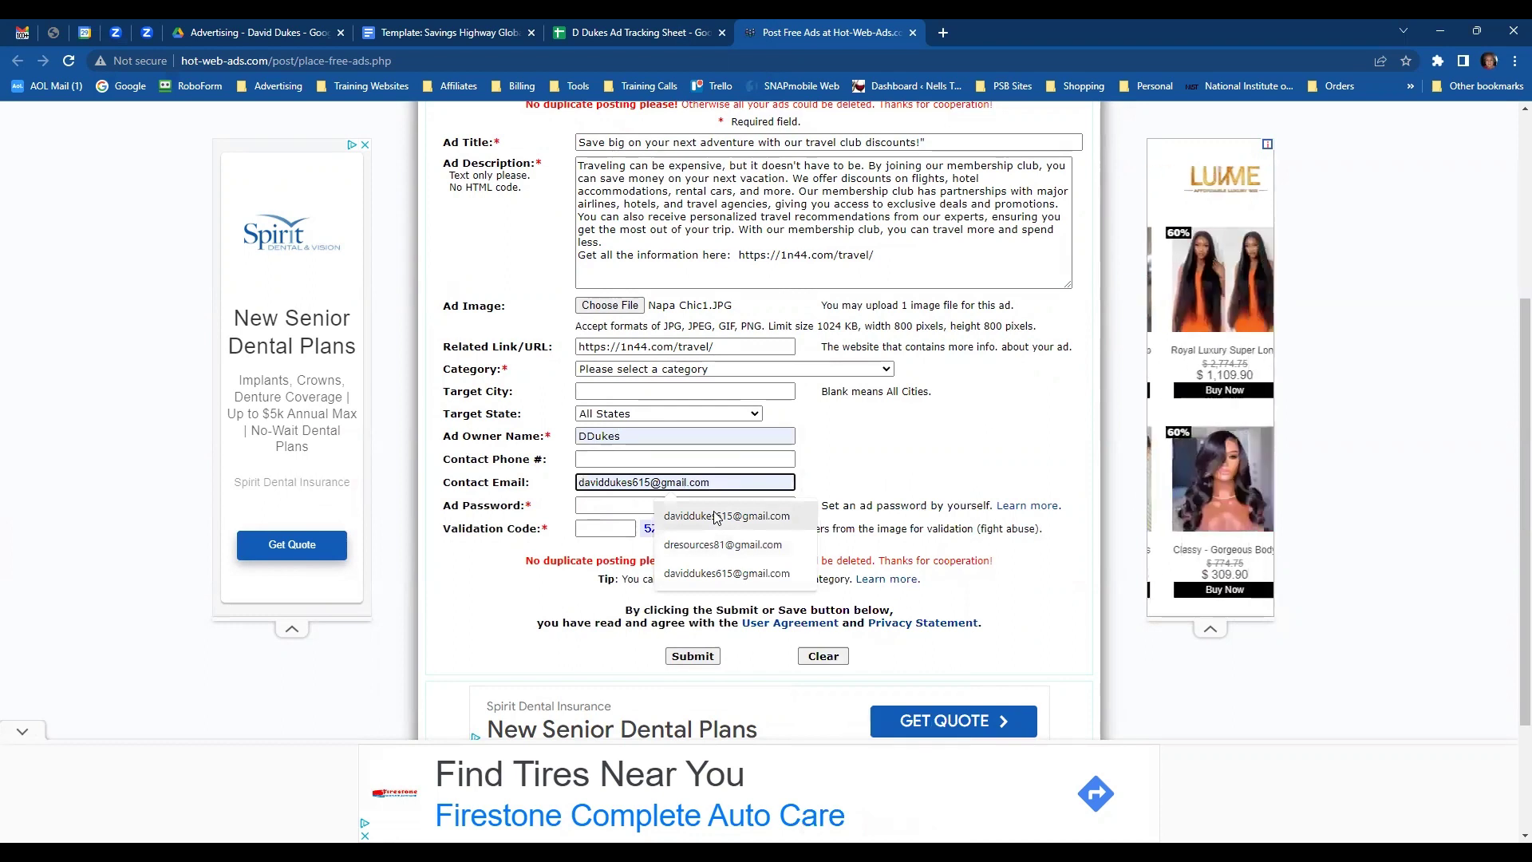
pyautogui.press('Down')
pyautogui.press('Return')
pyautogui.click(616, 512)
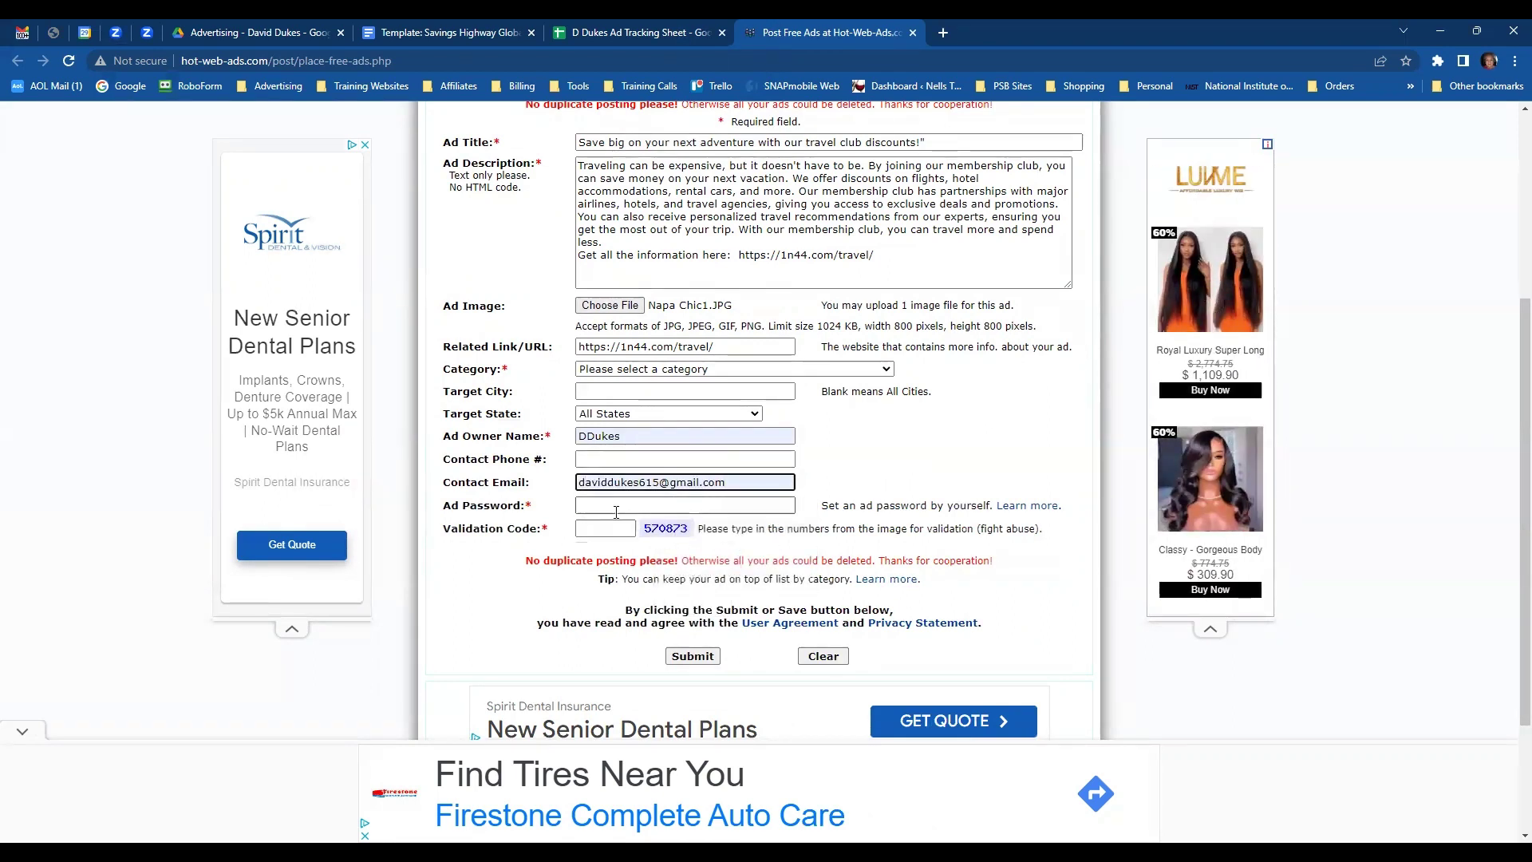
pyautogui.click(680, 540)
# - Enter the image validation code and submit the ad, which reports no category selected
pyautogui.click(605, 528)
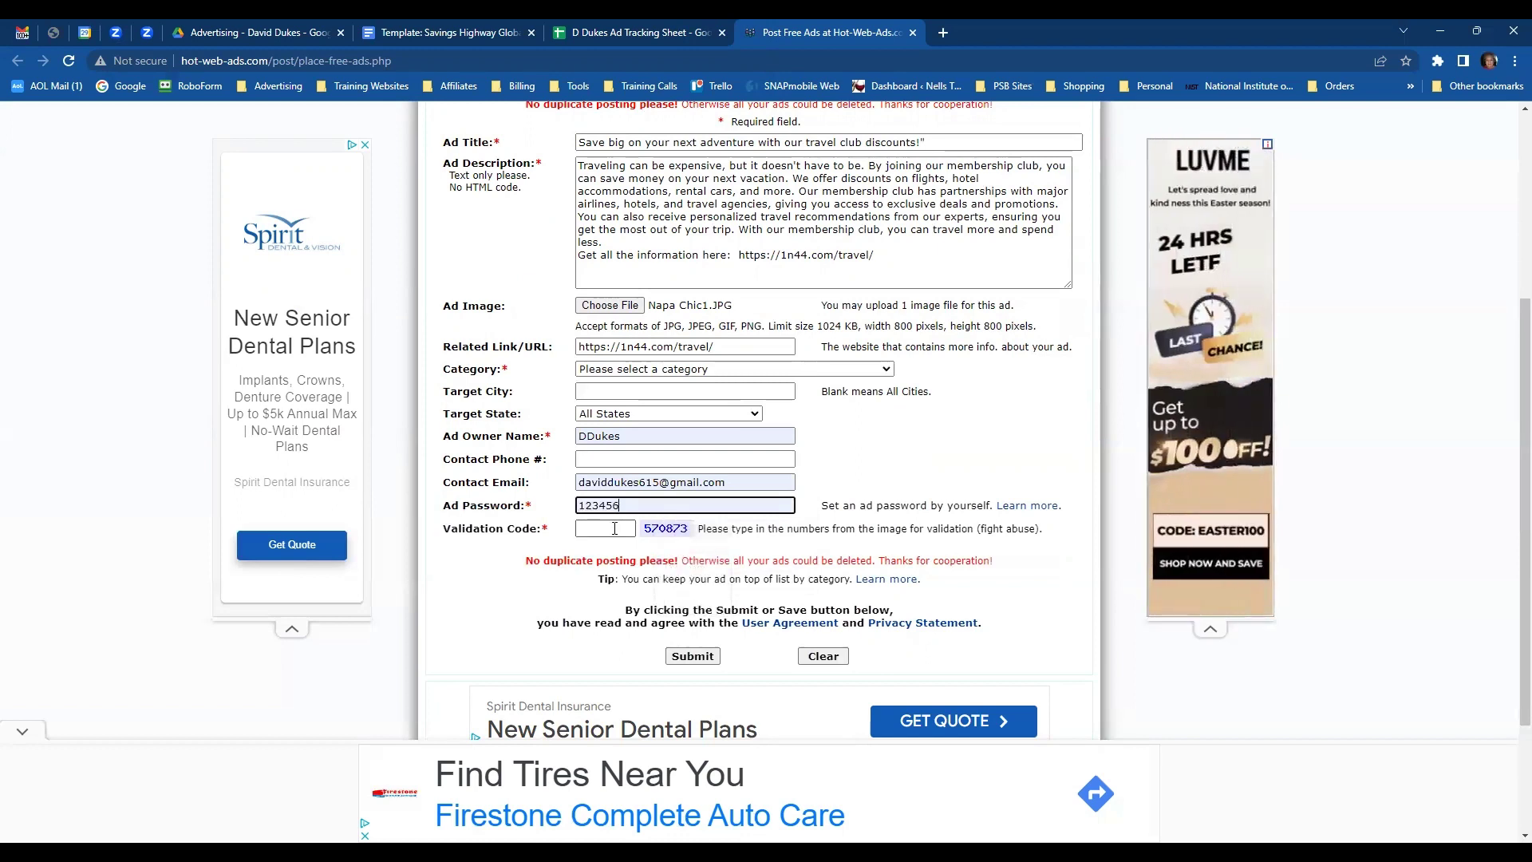
pyautogui.write('5')
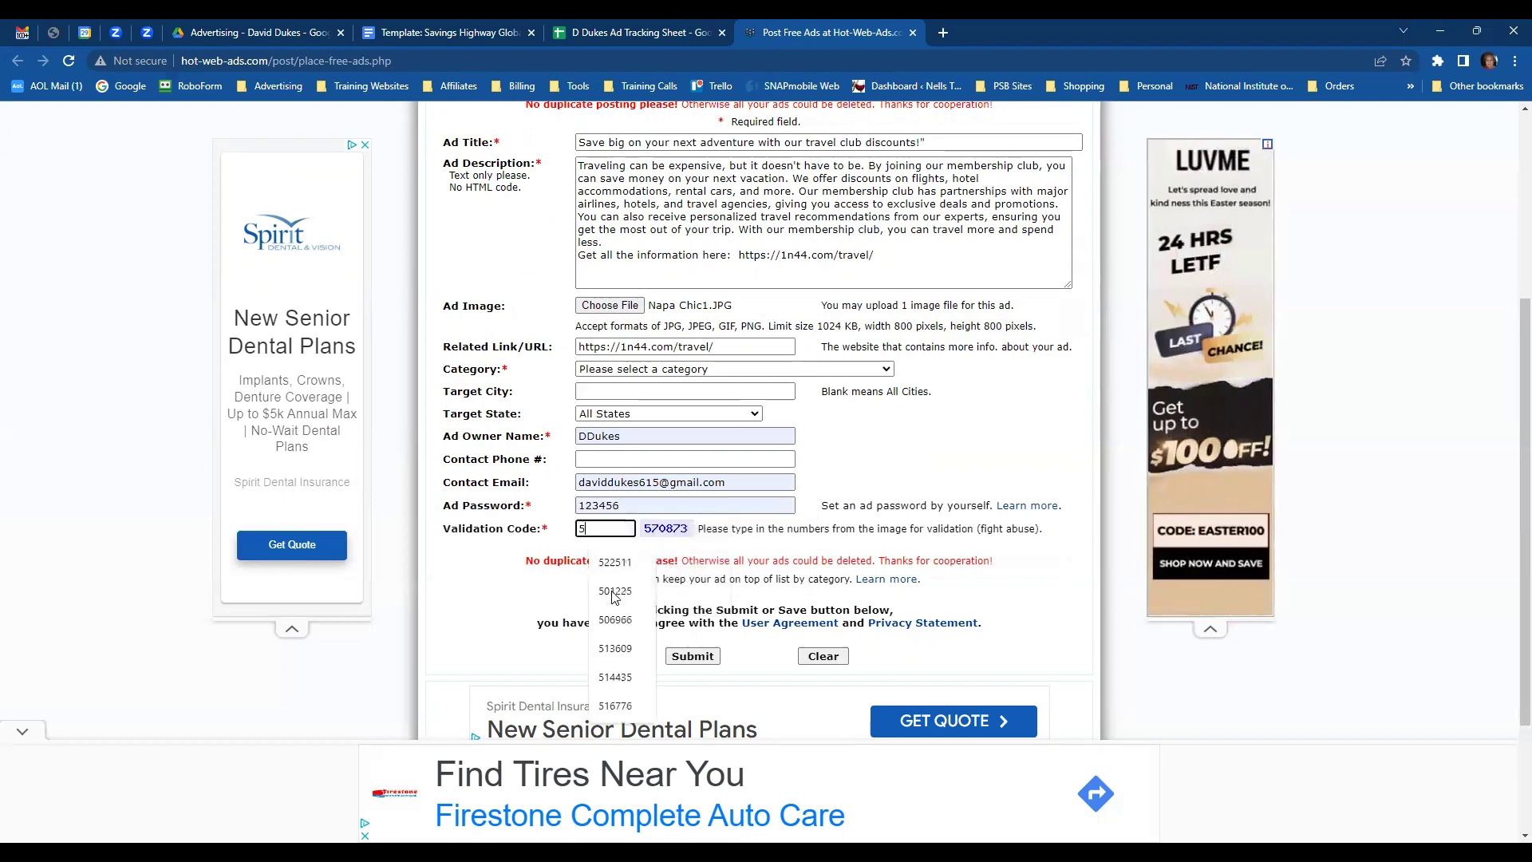
pyautogui.write('70873')
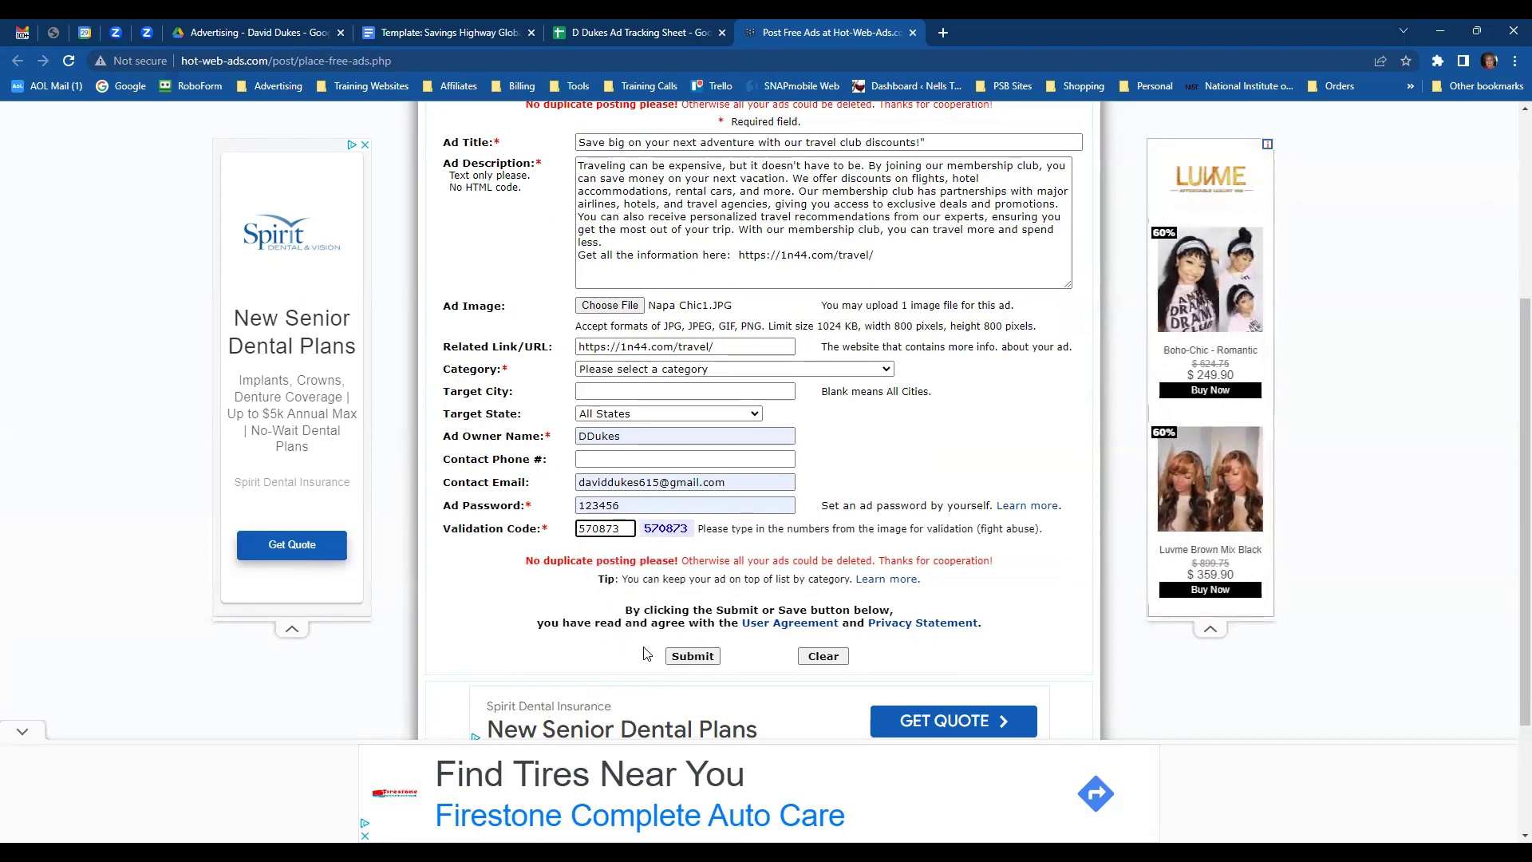
pyautogui.click(678, 656)
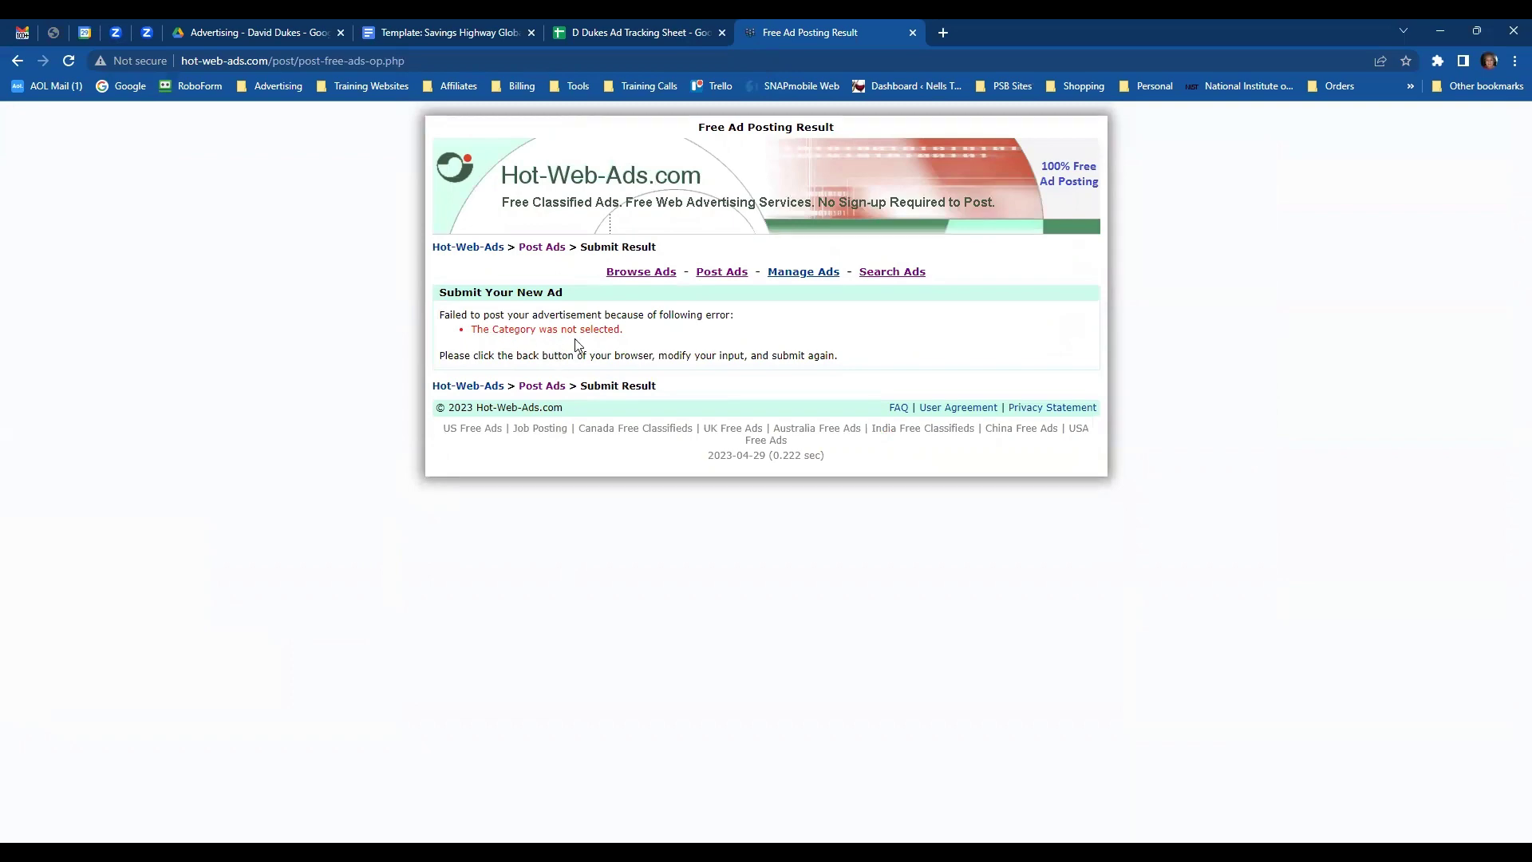
# - Go back, choose the Business Opportunities - Money Making category, and resubmit the travel ad
pyautogui.click(13, 63)
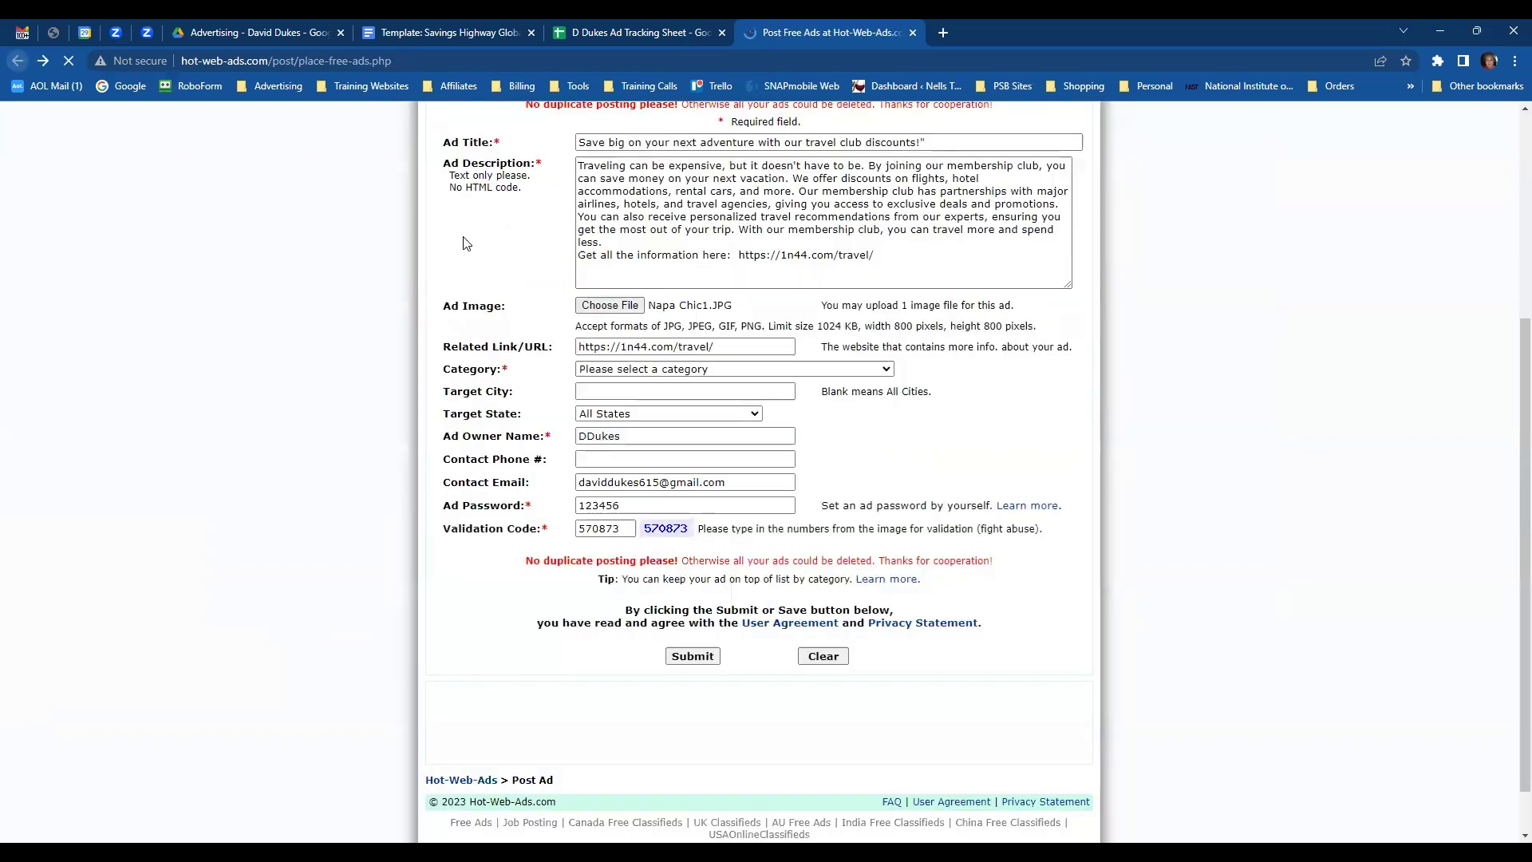
pyautogui.click(887, 372)
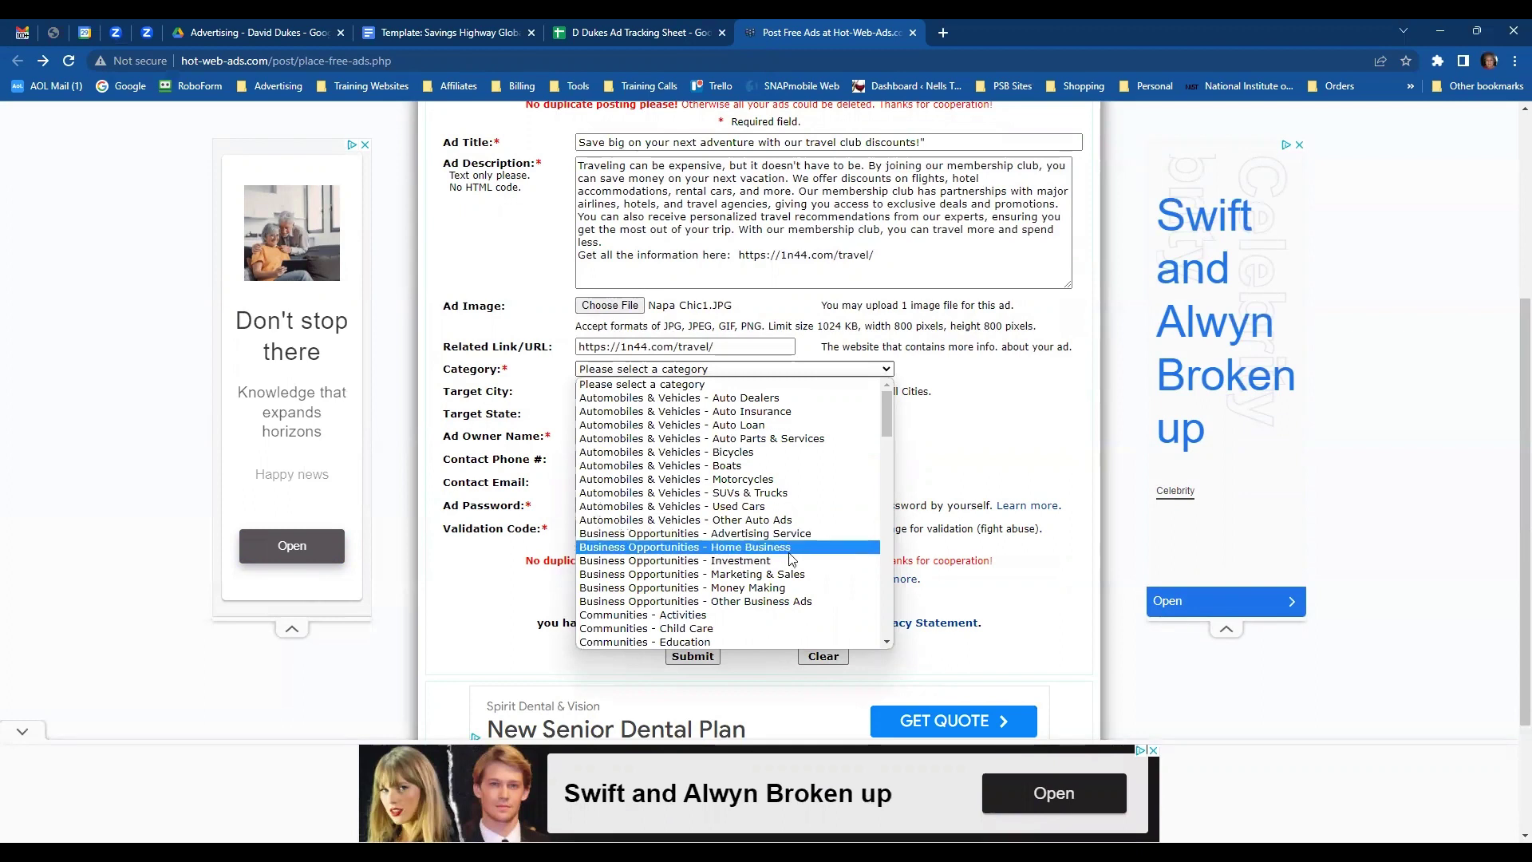
pyautogui.click(774, 588)
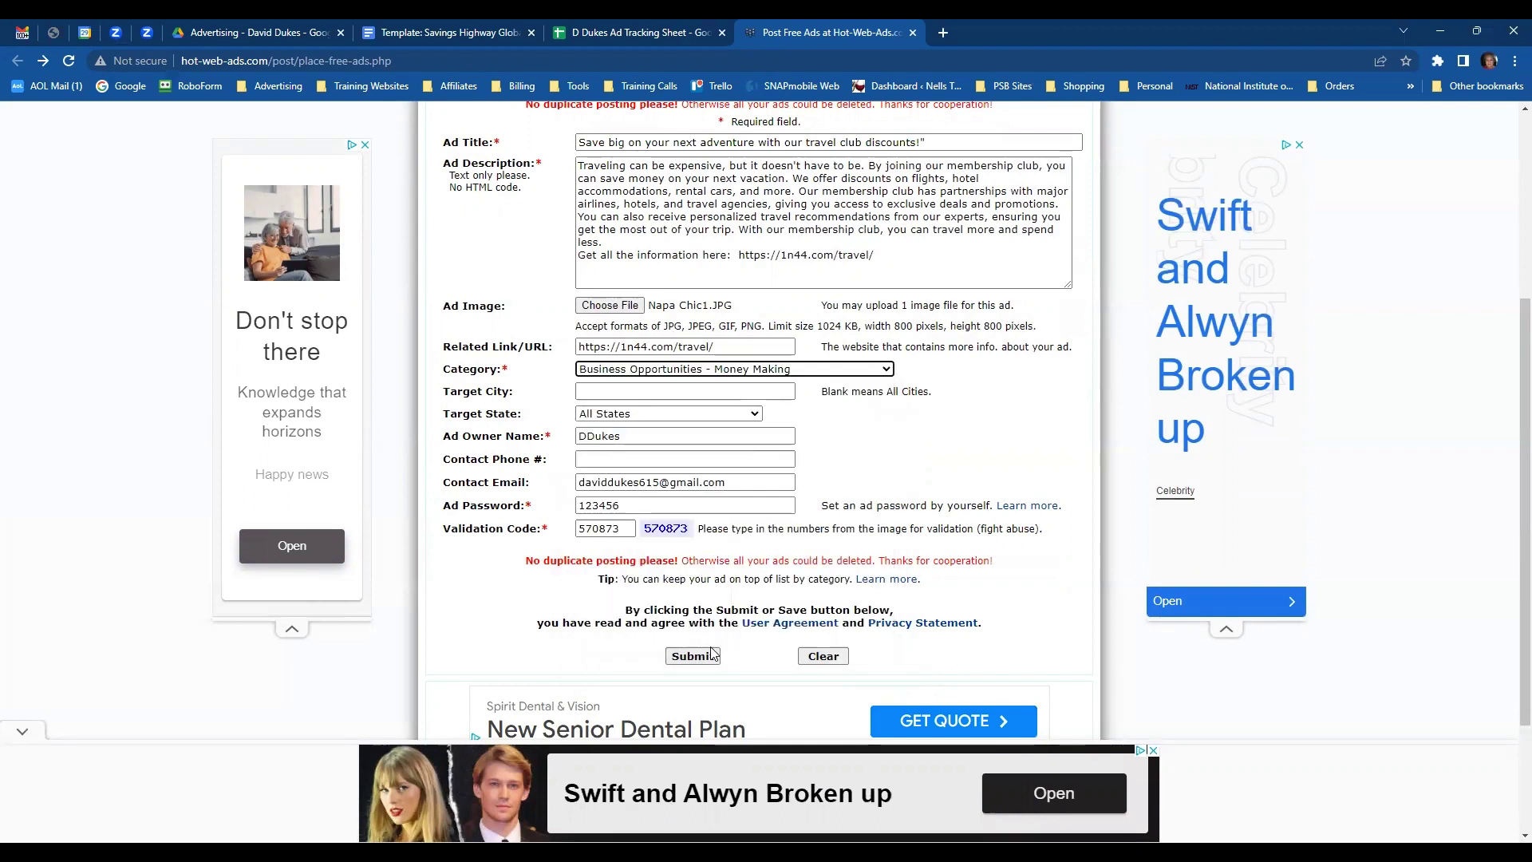
pyautogui.click(699, 661)
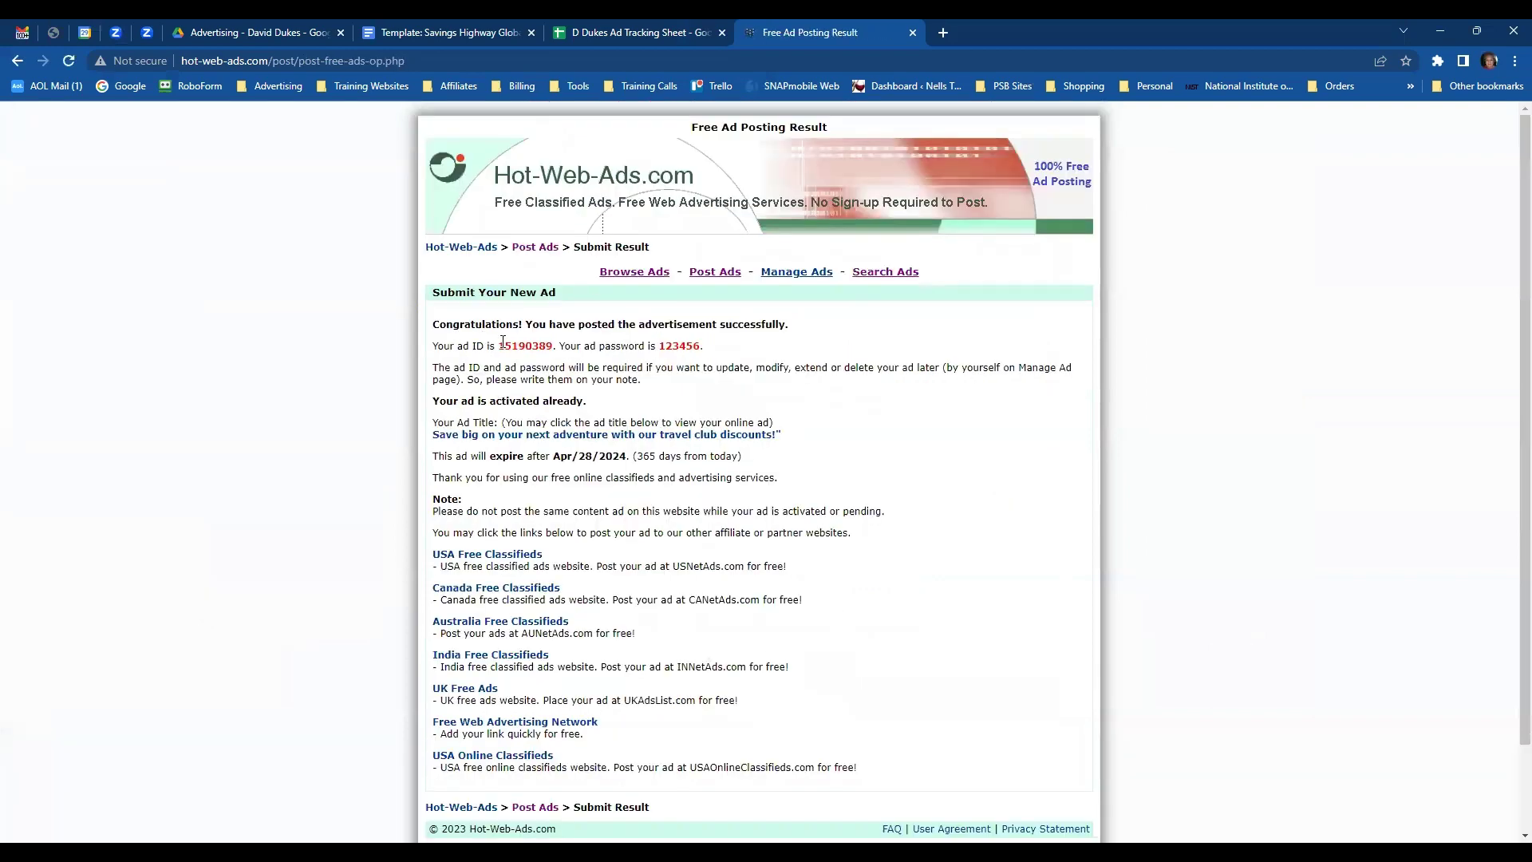
# - Copy the new Hot-Web-Ads ad ID into cell G4 of the tracking sheet
pyautogui.doubleClick(514, 346)
pyautogui.click(561, 37)
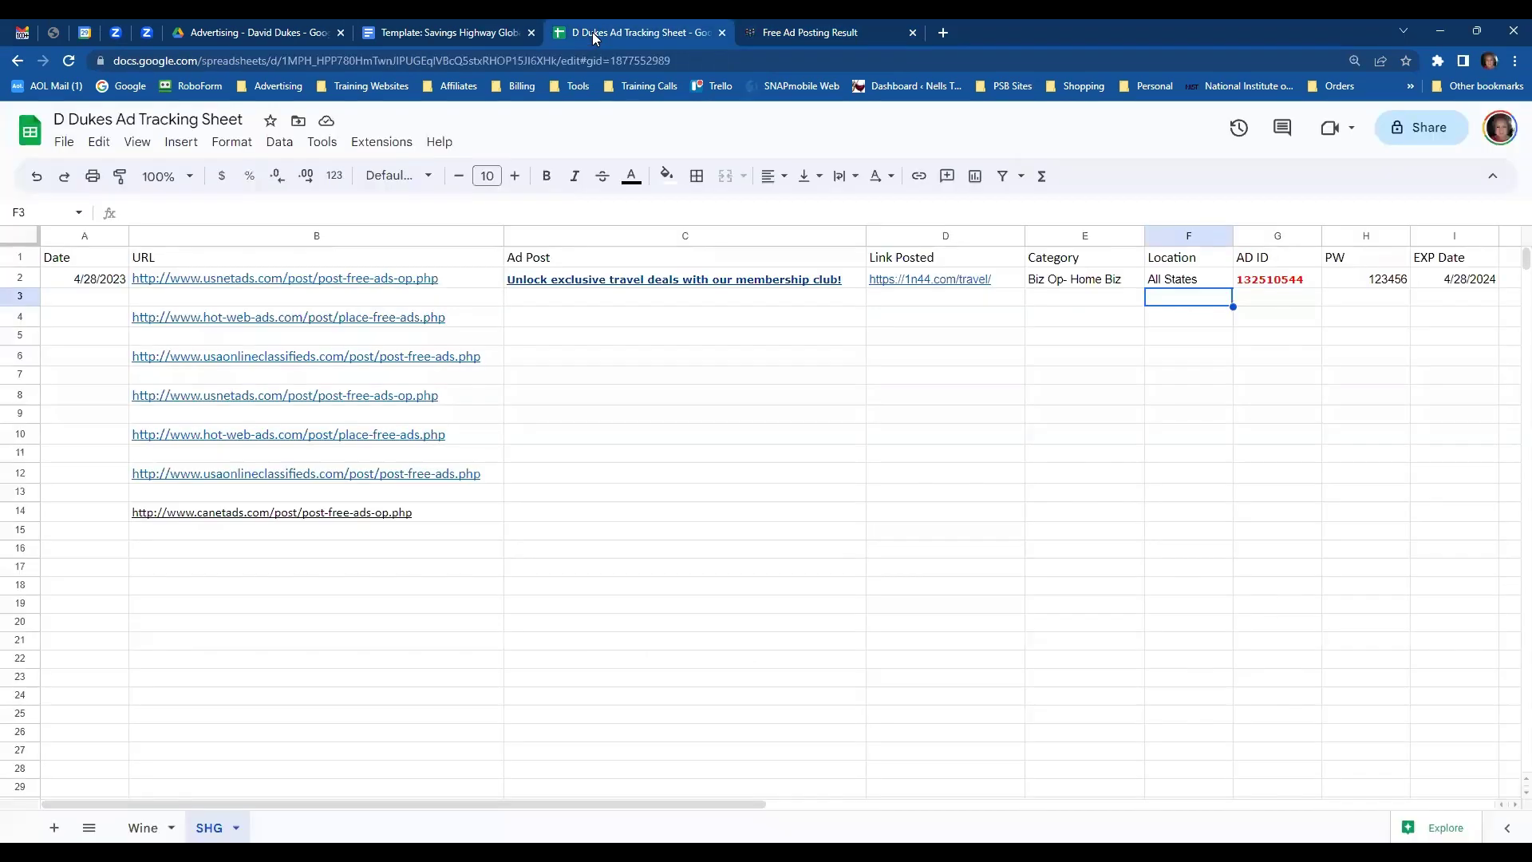
pyautogui.click(1262, 317)
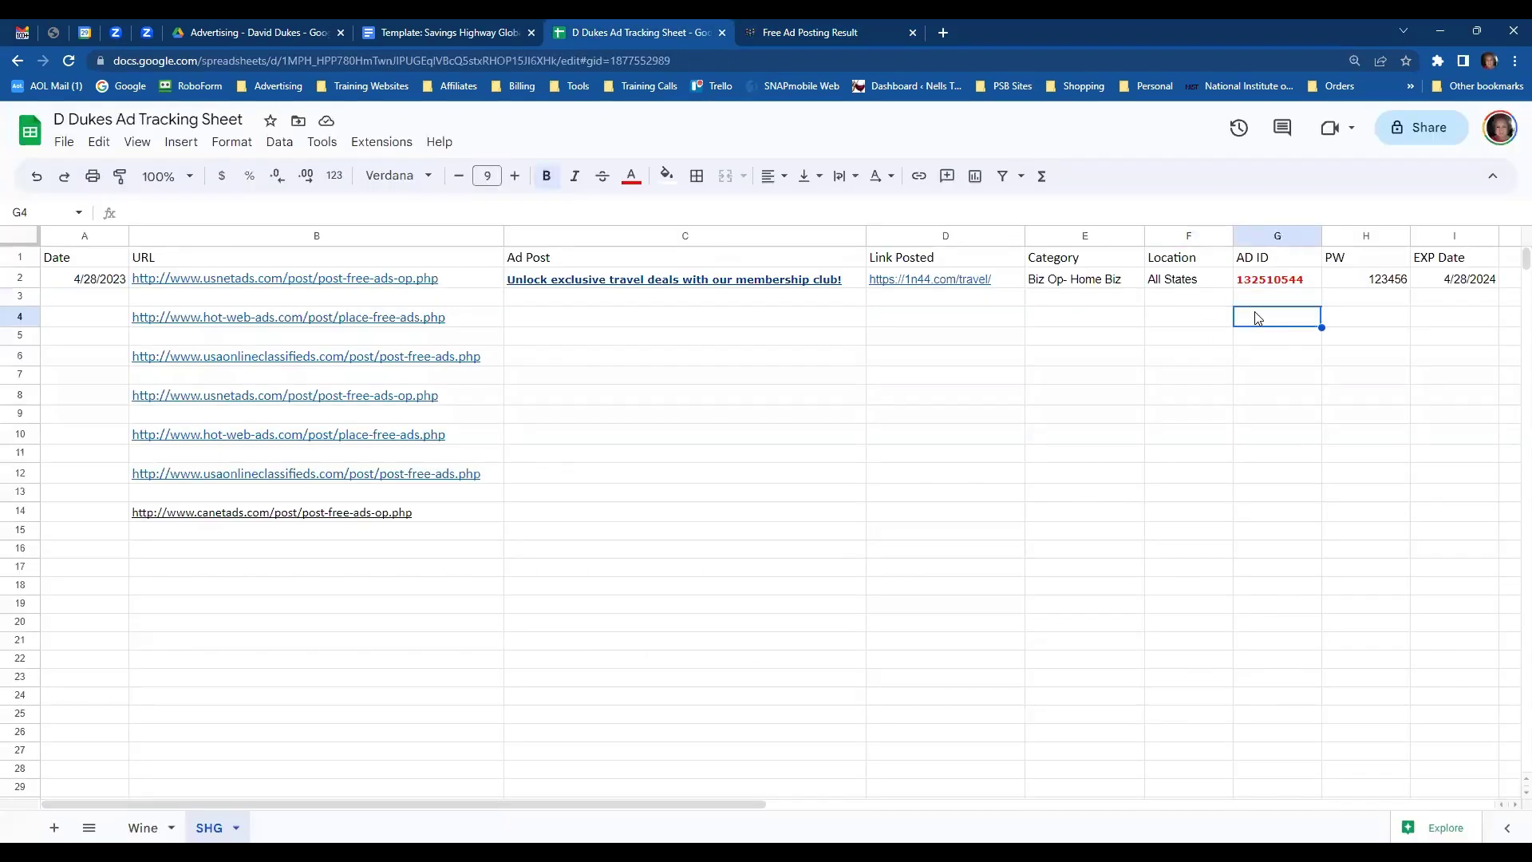
pyautogui.write('15190389')
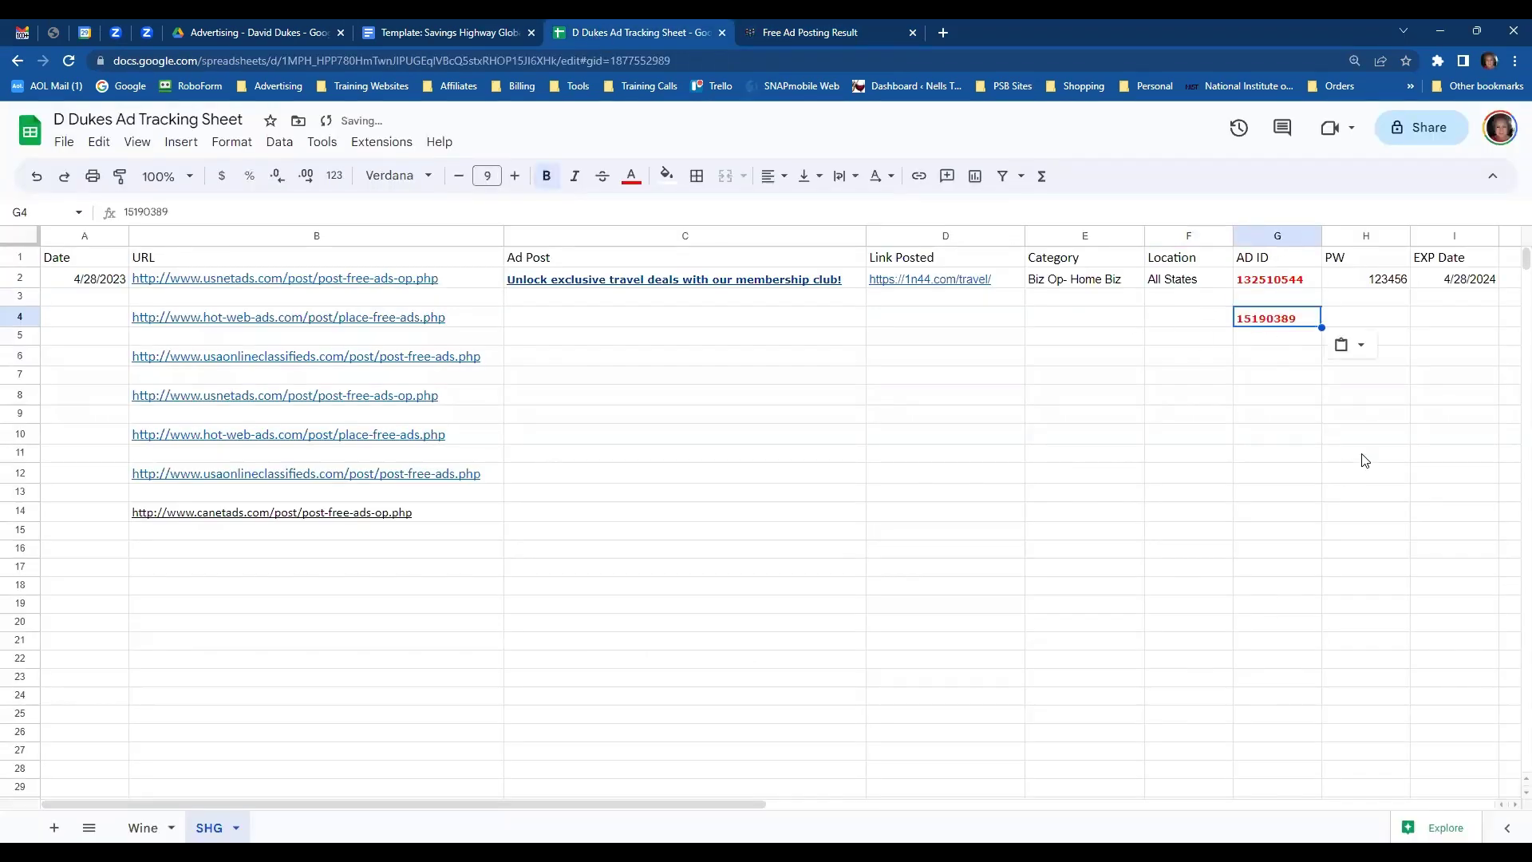
# - Copy the password and 4/28/2024 expiry from H2:I2 into H4:I4
pyautogui.click(1377, 281)
pyautogui.keyDown('shift'); pyautogui.click(1444, 288); pyautogui.keyUp('shift')
pyautogui.hotkey('ctrl', 'c')
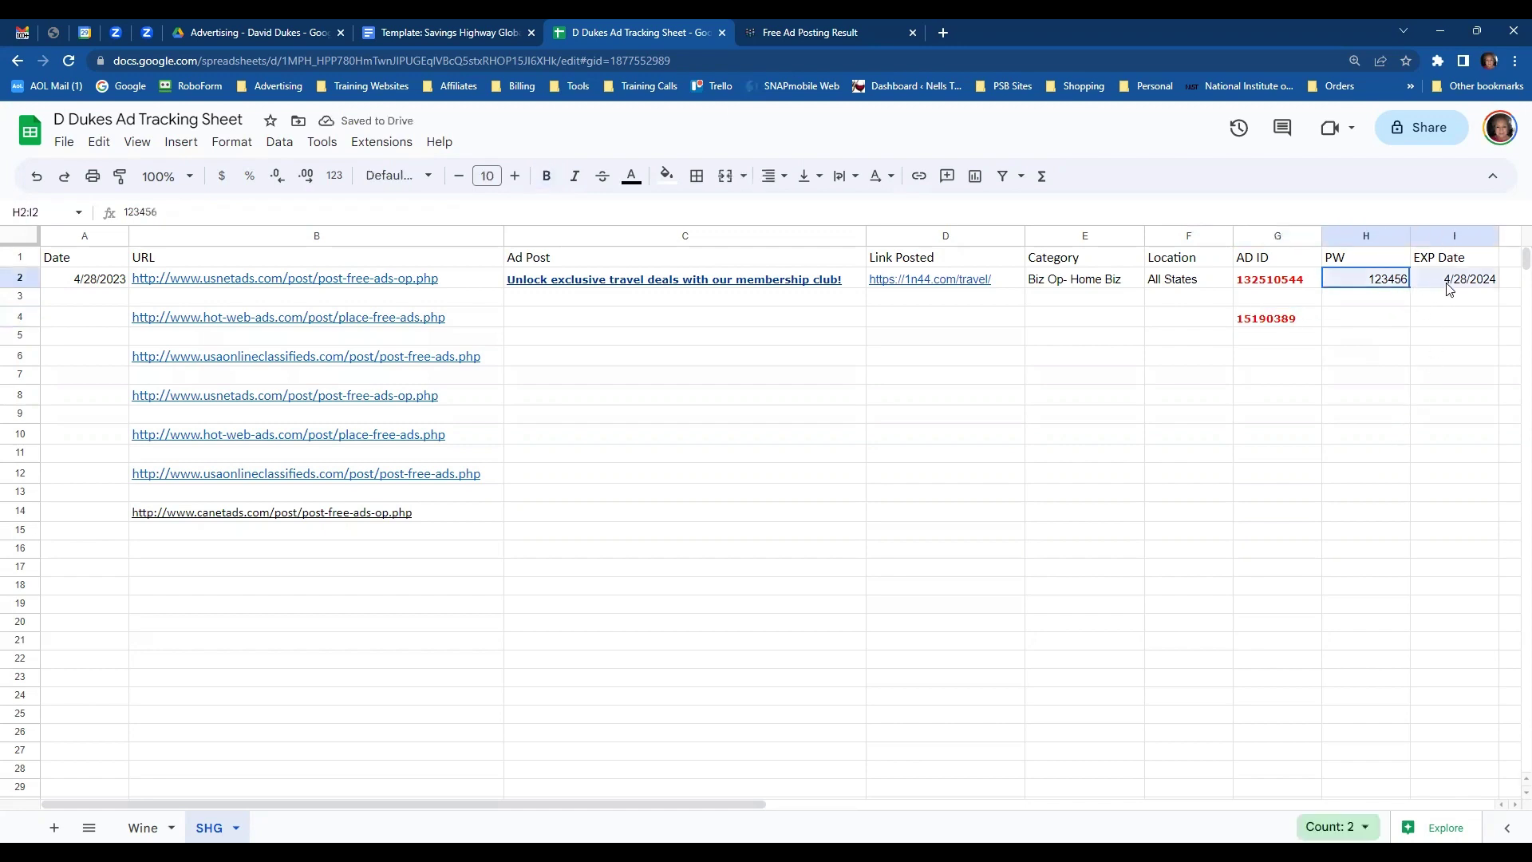
pyautogui.click(1374, 319)
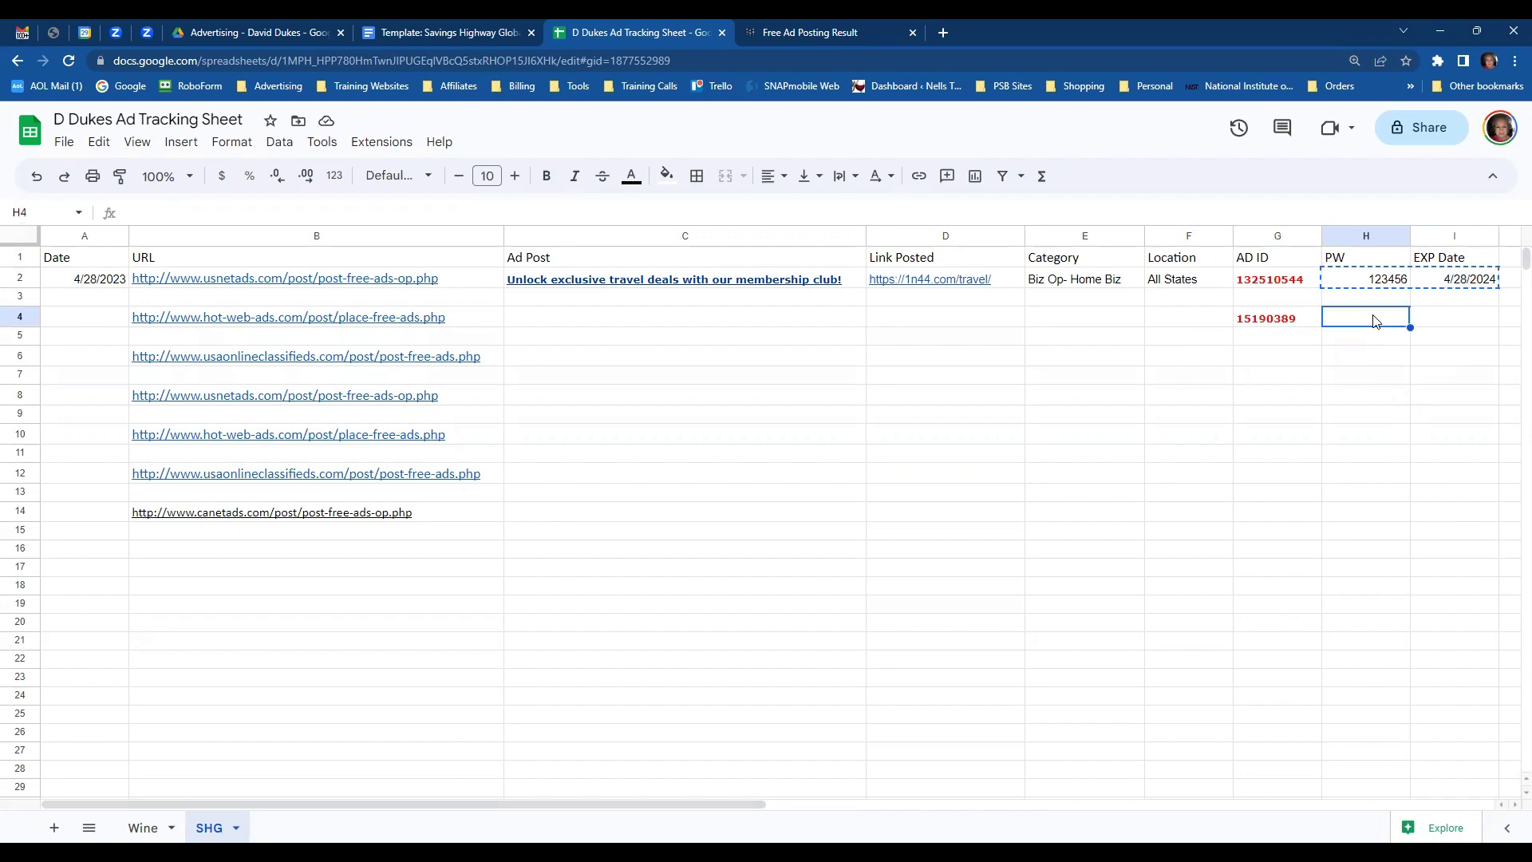
pyautogui.hotkey('ctrl', 'v')
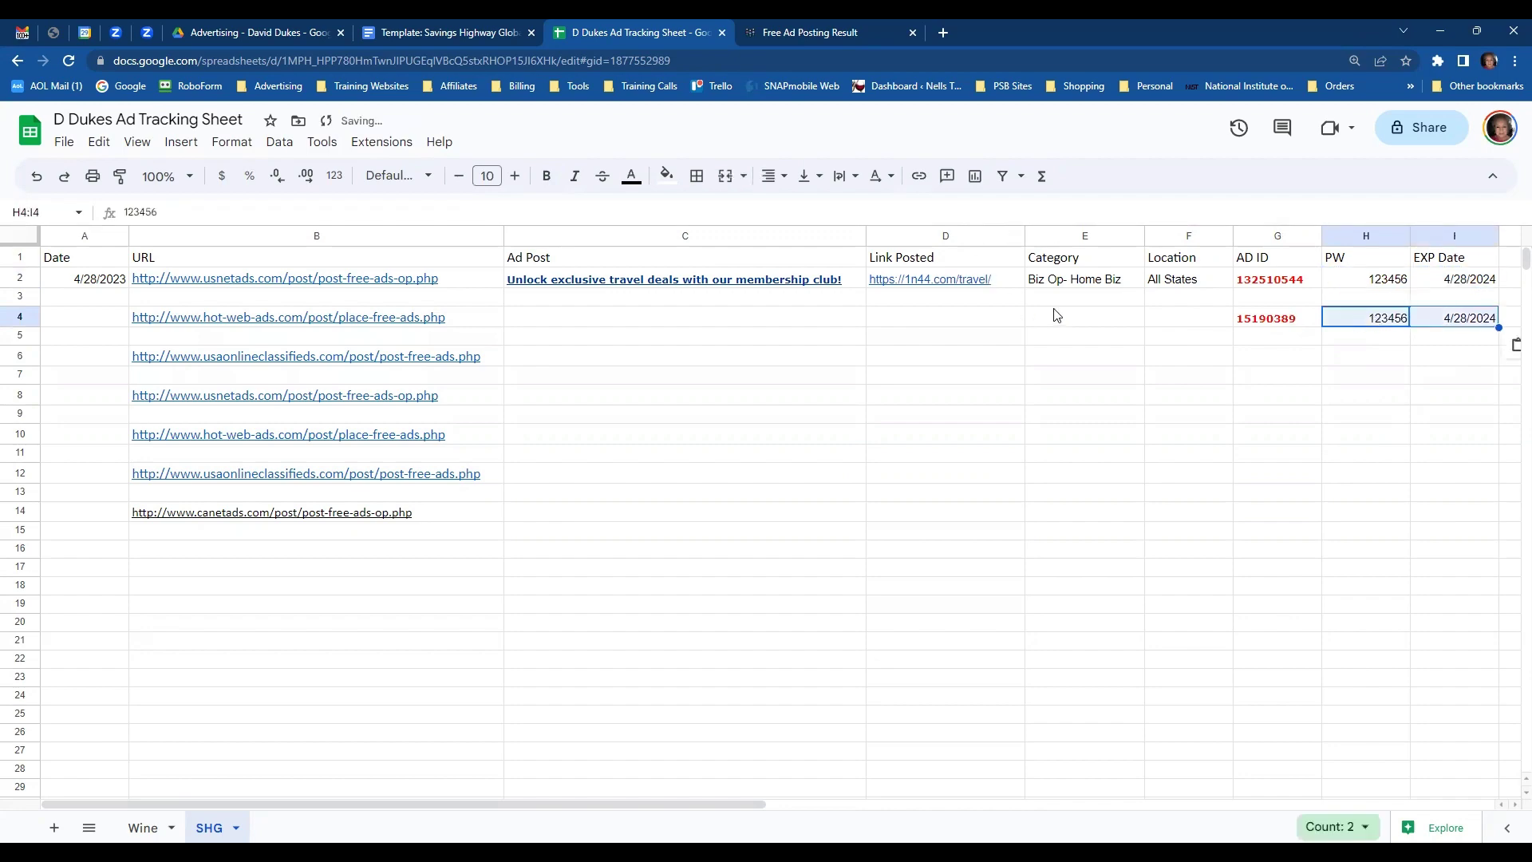
pyautogui.click(1053, 317)
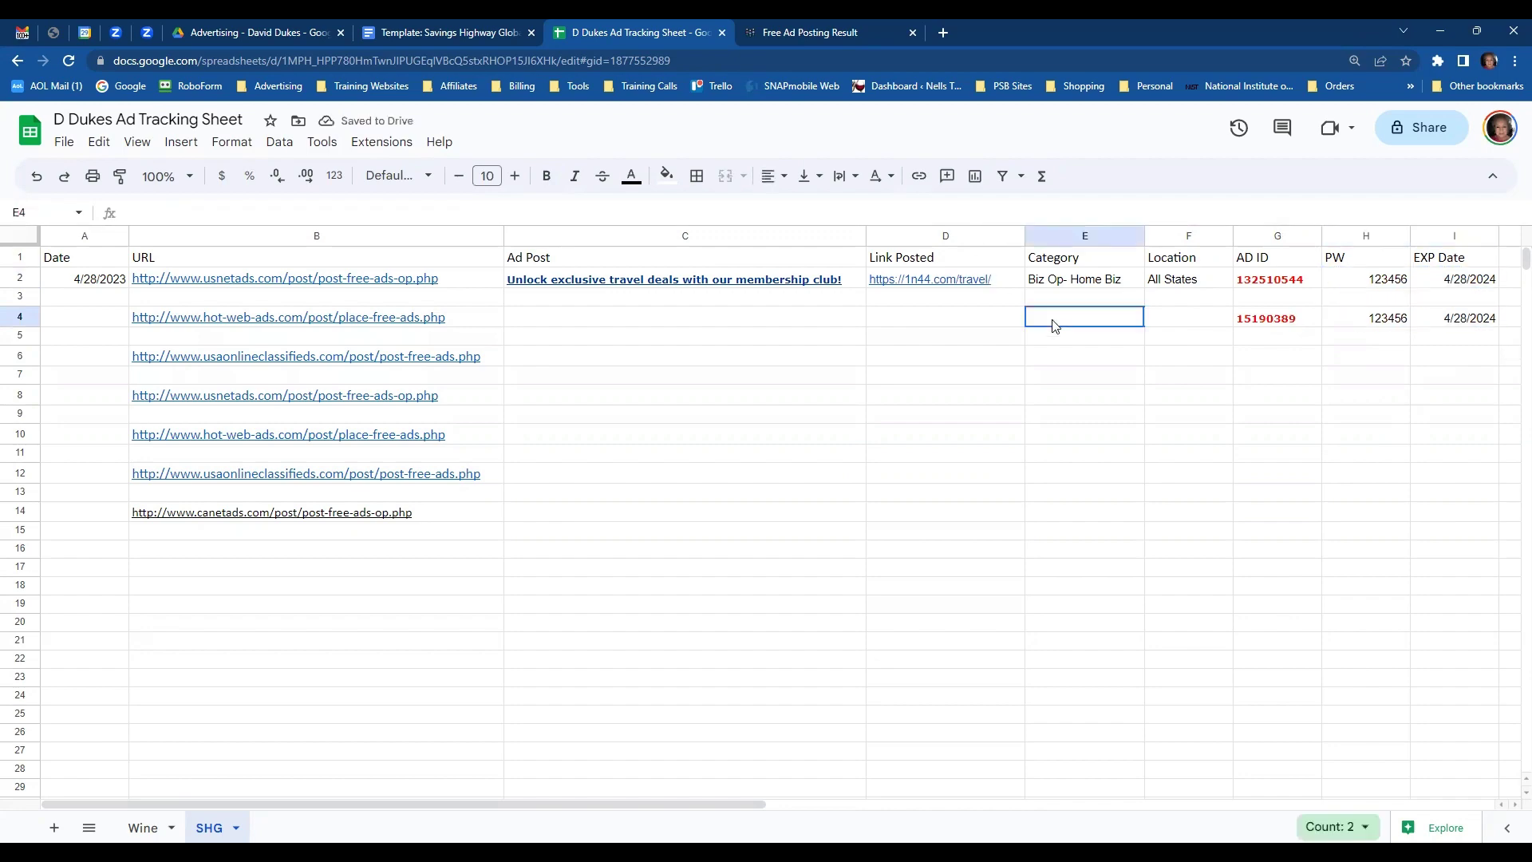
pyautogui.click(822, 33)
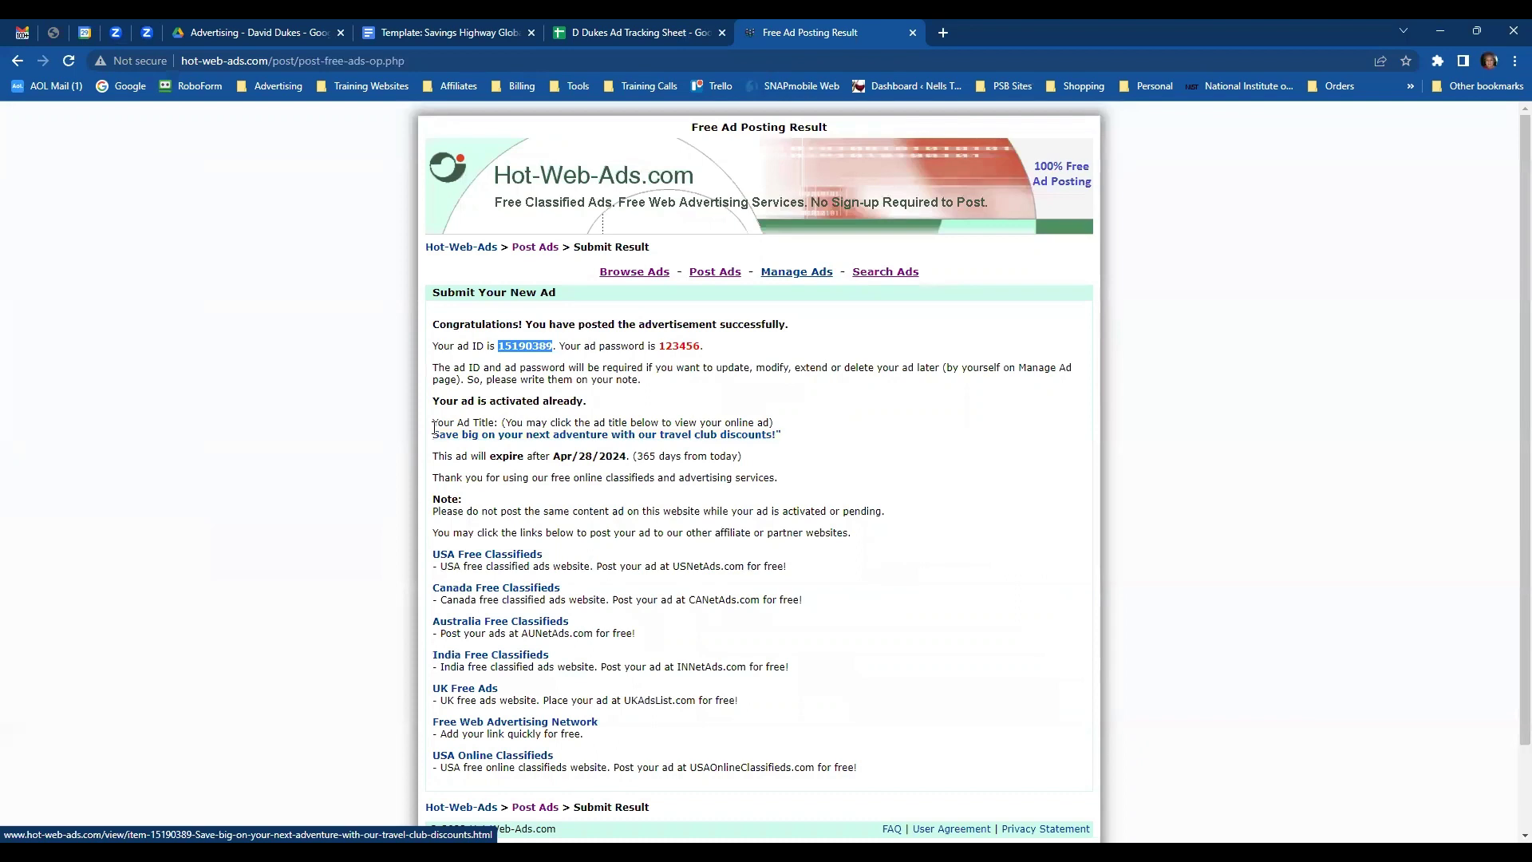
# - Open the live travel club ad from its title link and select the ad's title text
pyautogui.tripleClick(435, 428)
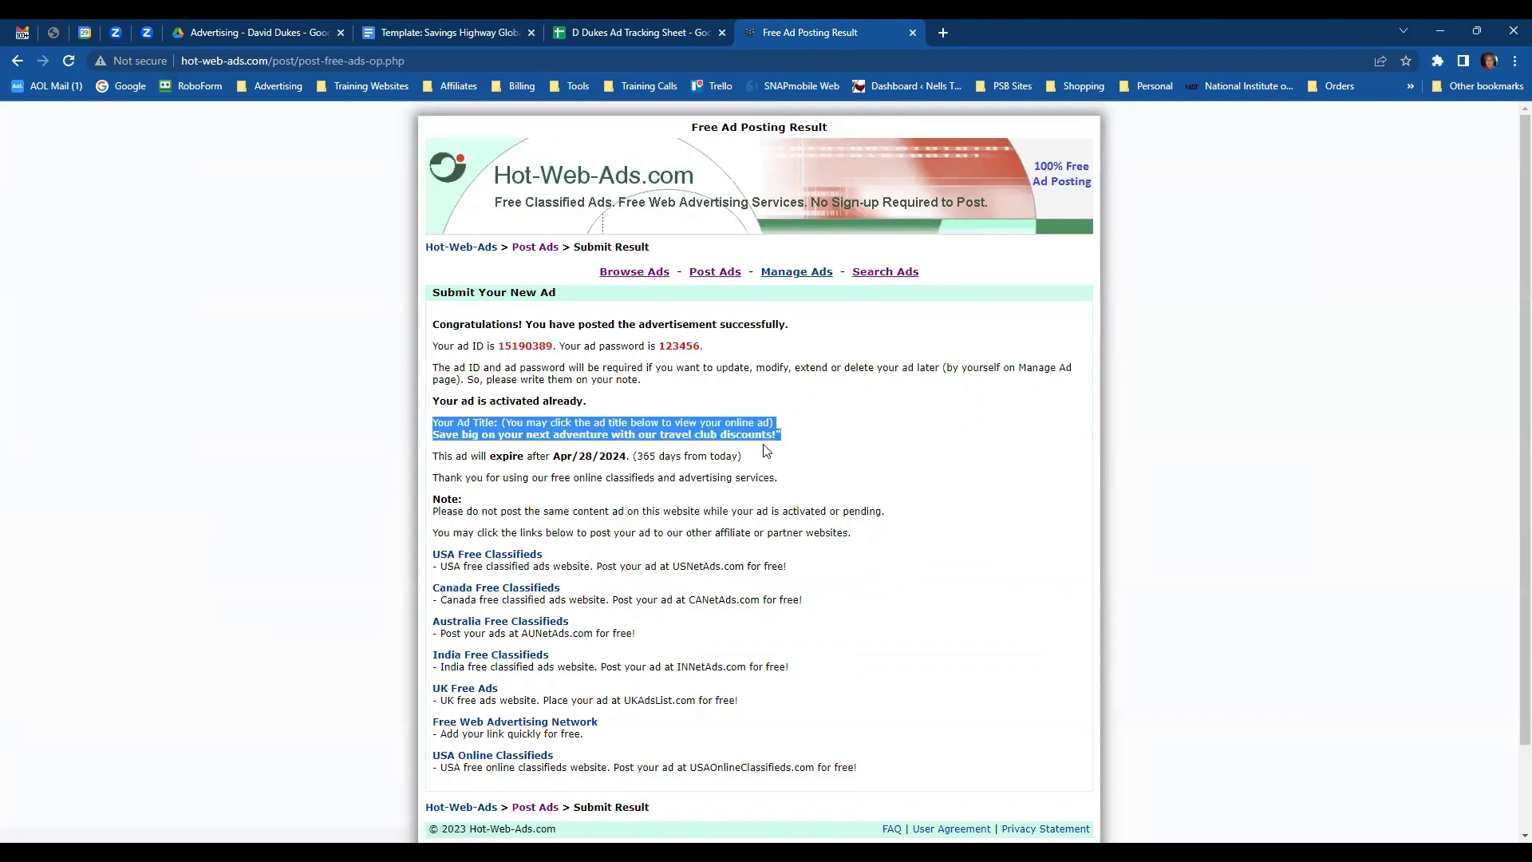
pyautogui.click(804, 461)
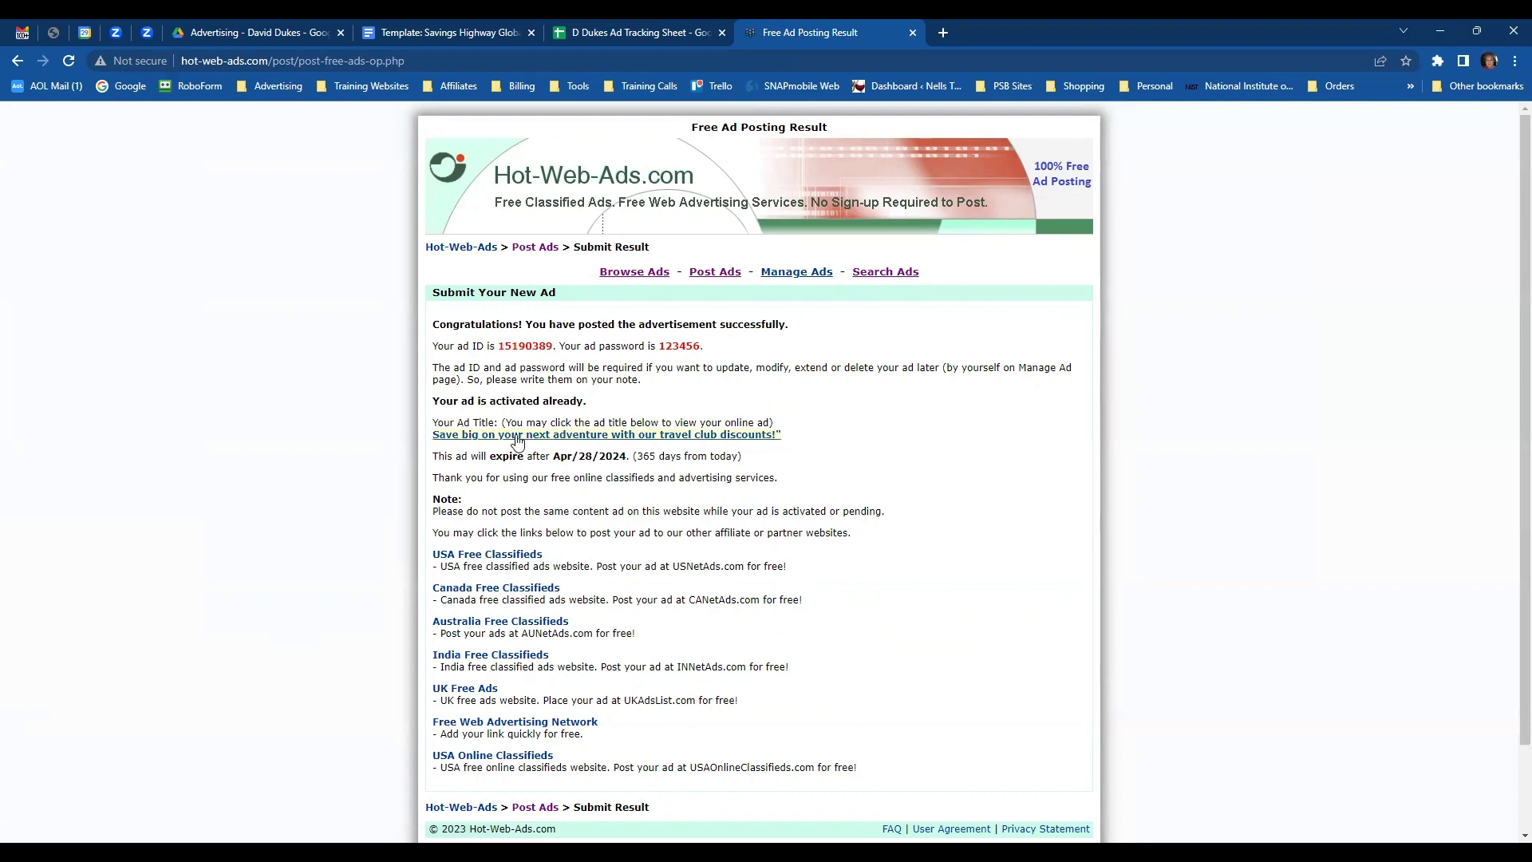
pyautogui.click(549, 437)
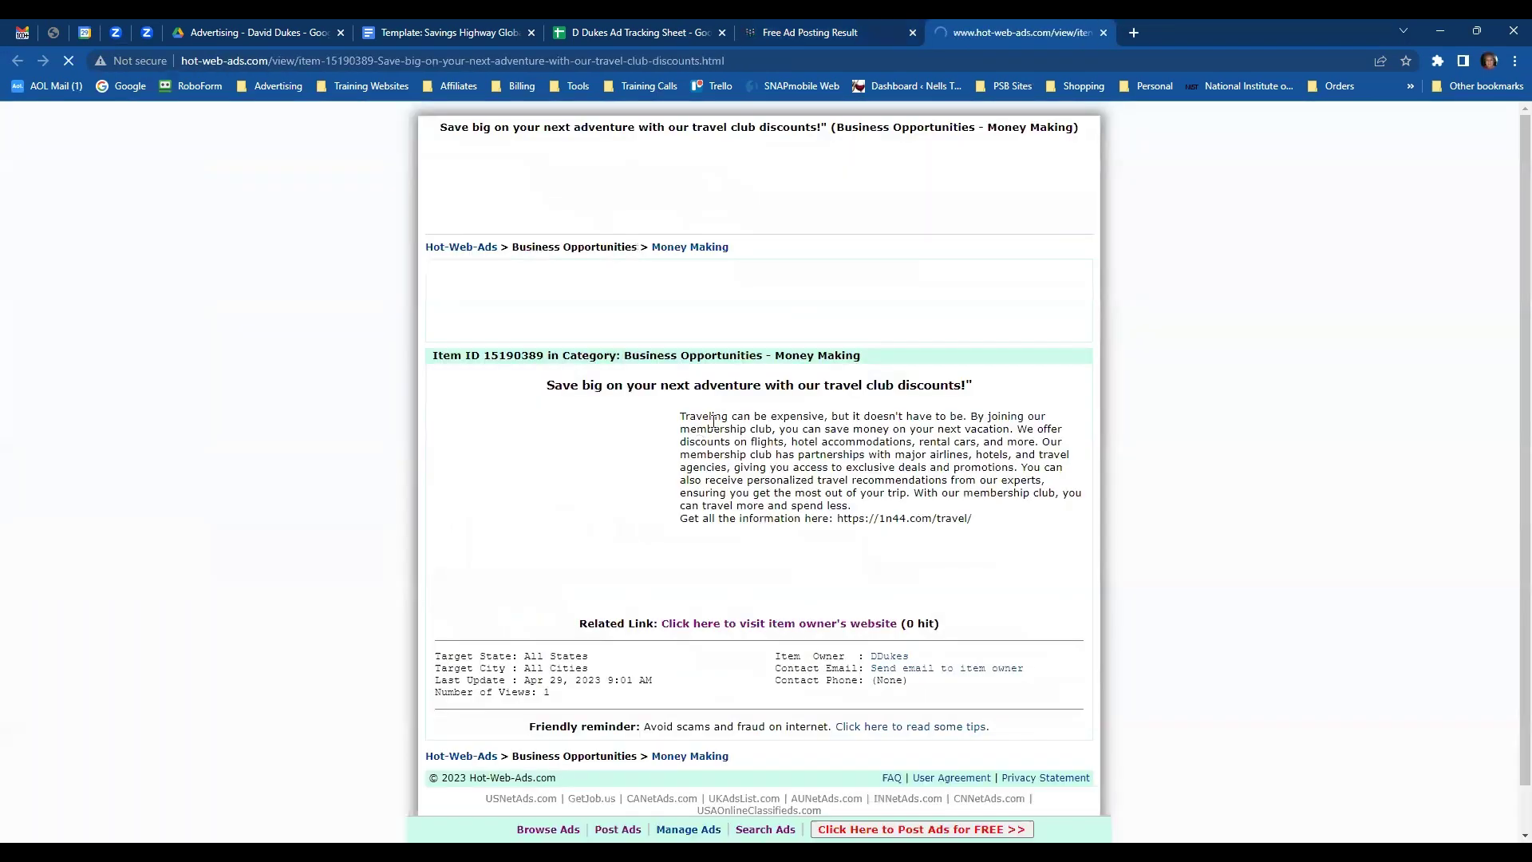
pyautogui.moveTo(542, 386); pyautogui.dragTo(960, 384)
pyautogui.hotkey('ctrl', 'c')
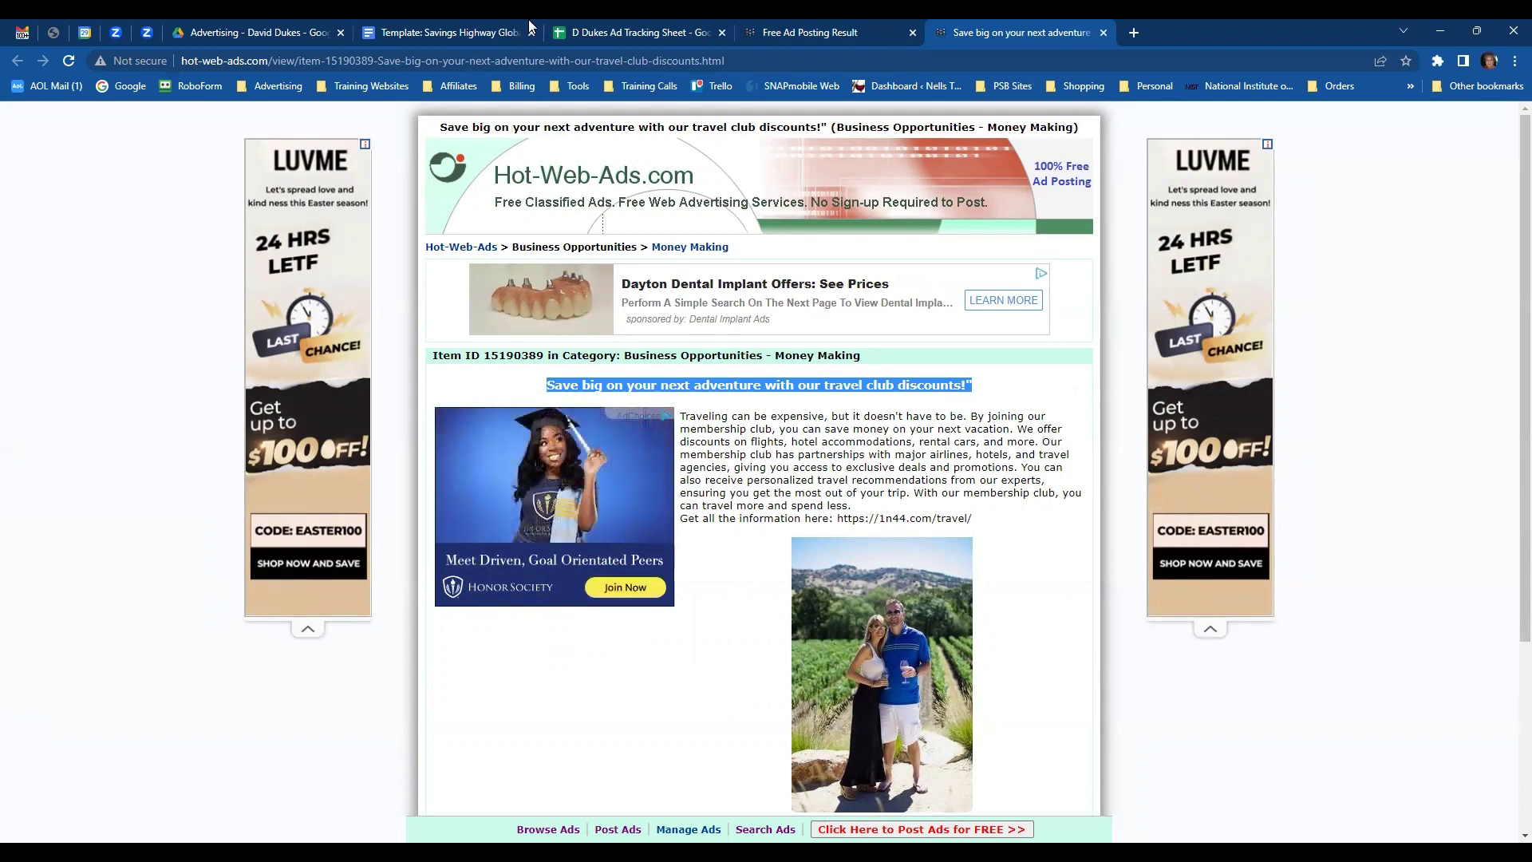
# - Paste the ad title into C4 and shrink it to font size 8
pyautogui.click(602, 36)
pyautogui.click(553, 321)
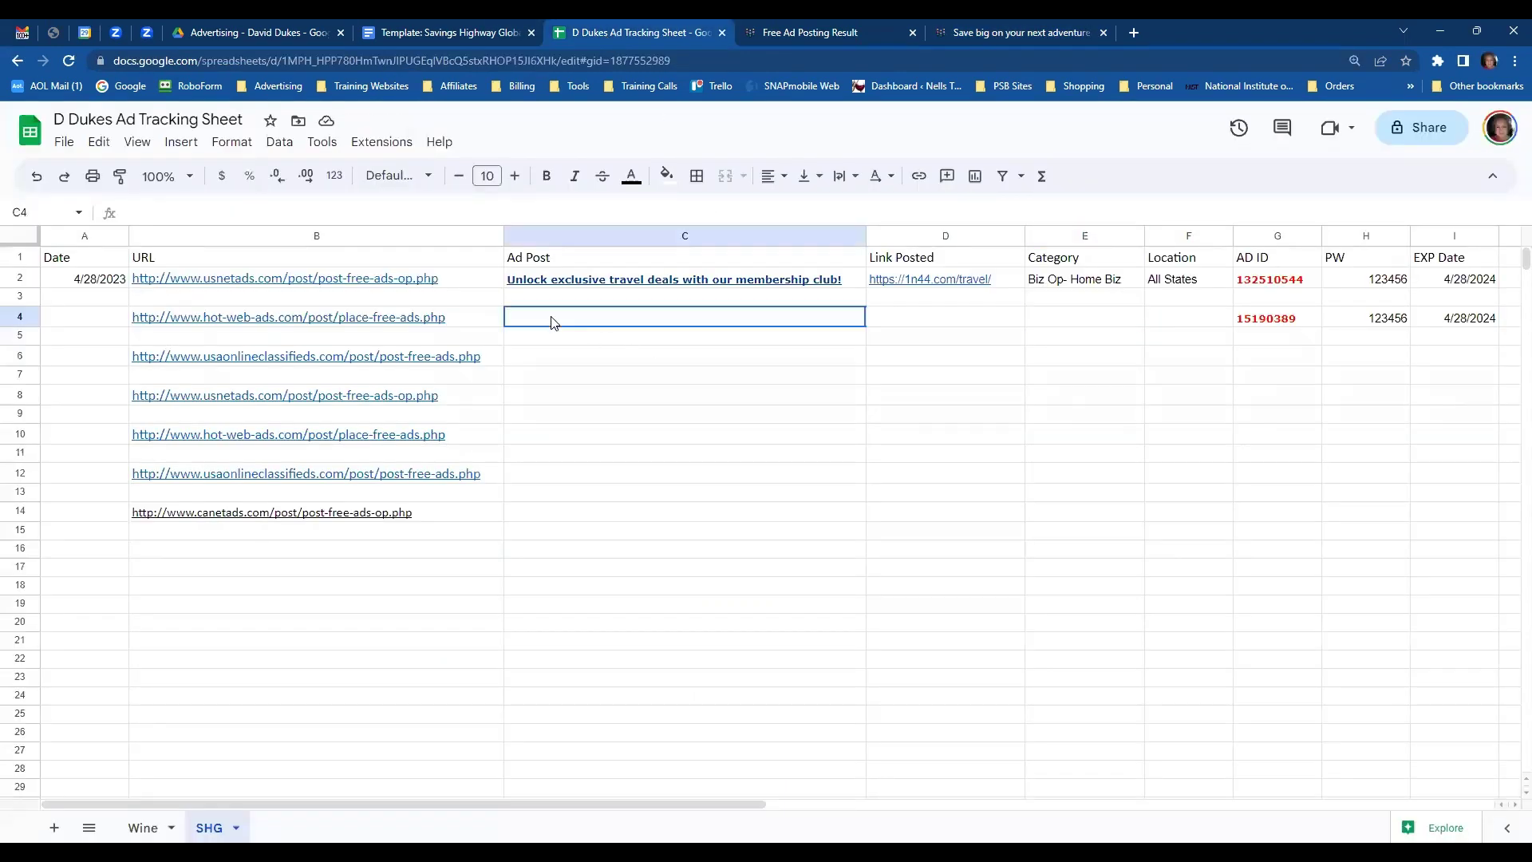
pyautogui.hotkey('ctrl', 'v')
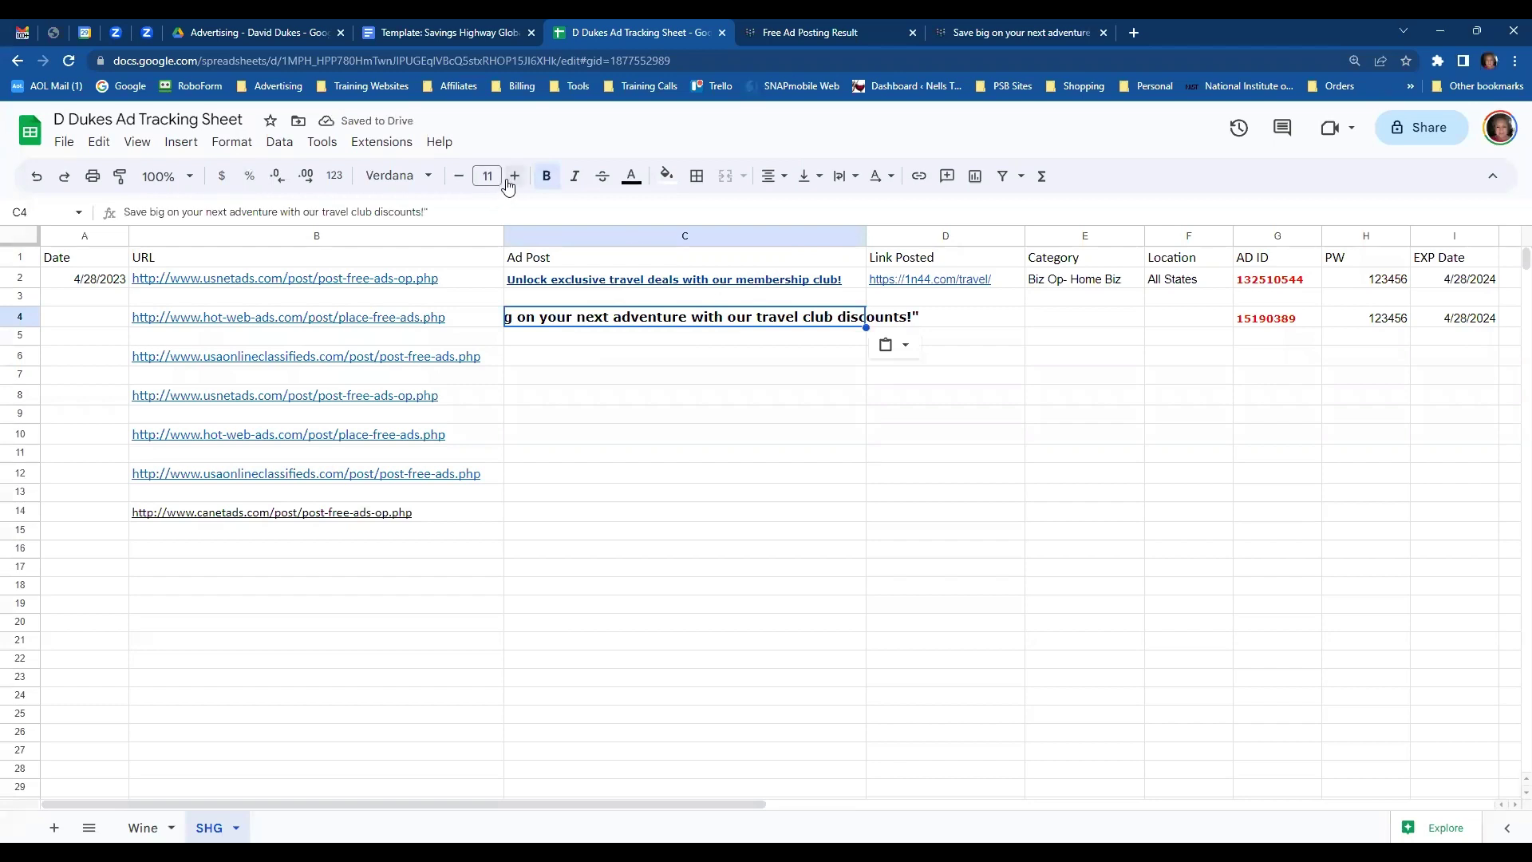
pyautogui.click(459, 178)
pyautogui.click(458, 180)
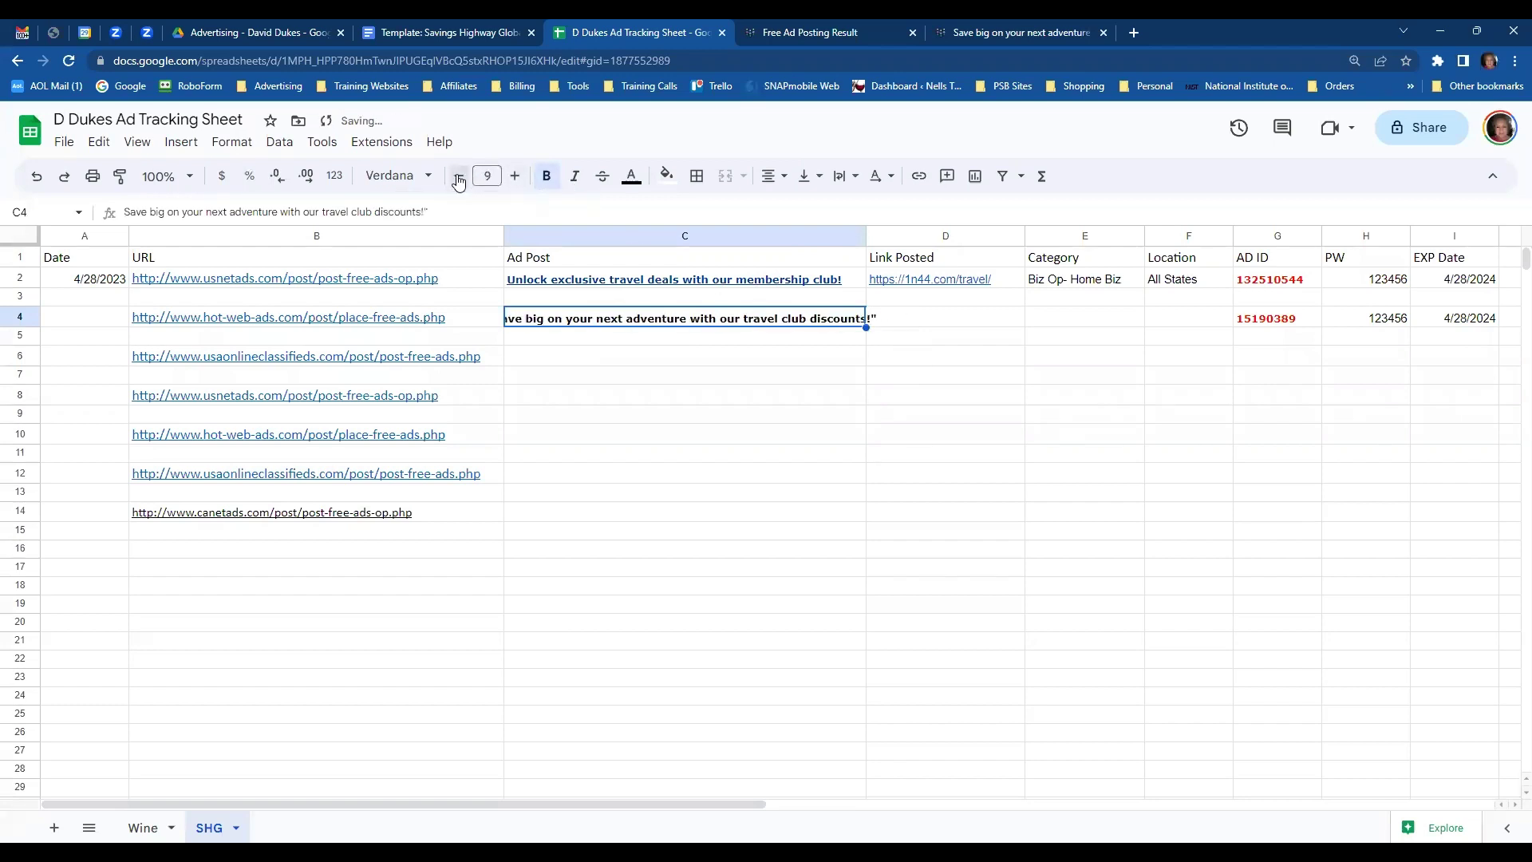
pyautogui.click(459, 179)
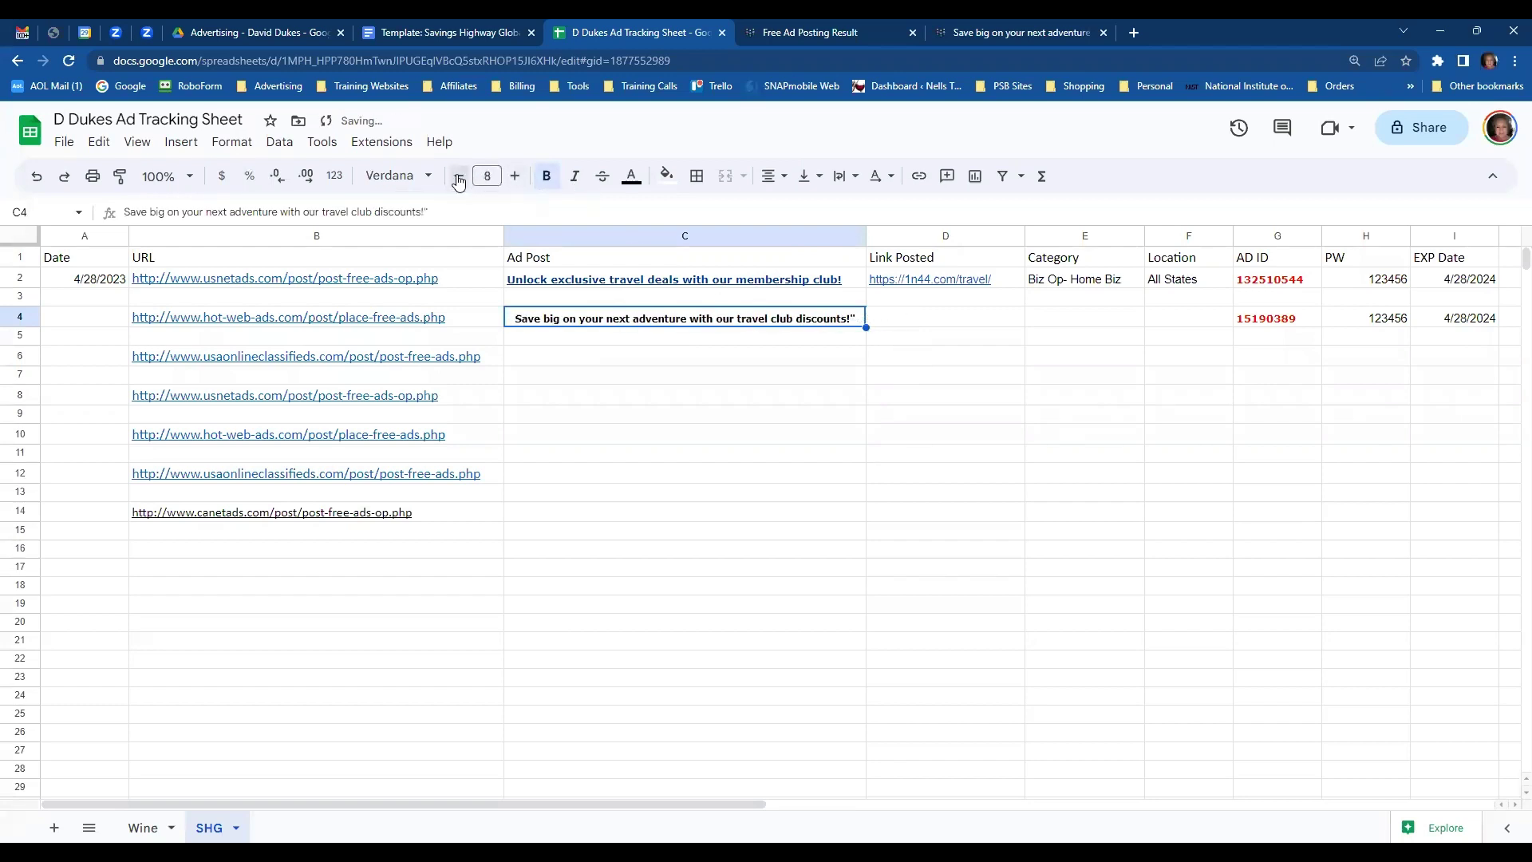
# - Enter category 'Biz OP-Money Making' in E4 and location 'All States' in F4
pyautogui.click(1076, 321)
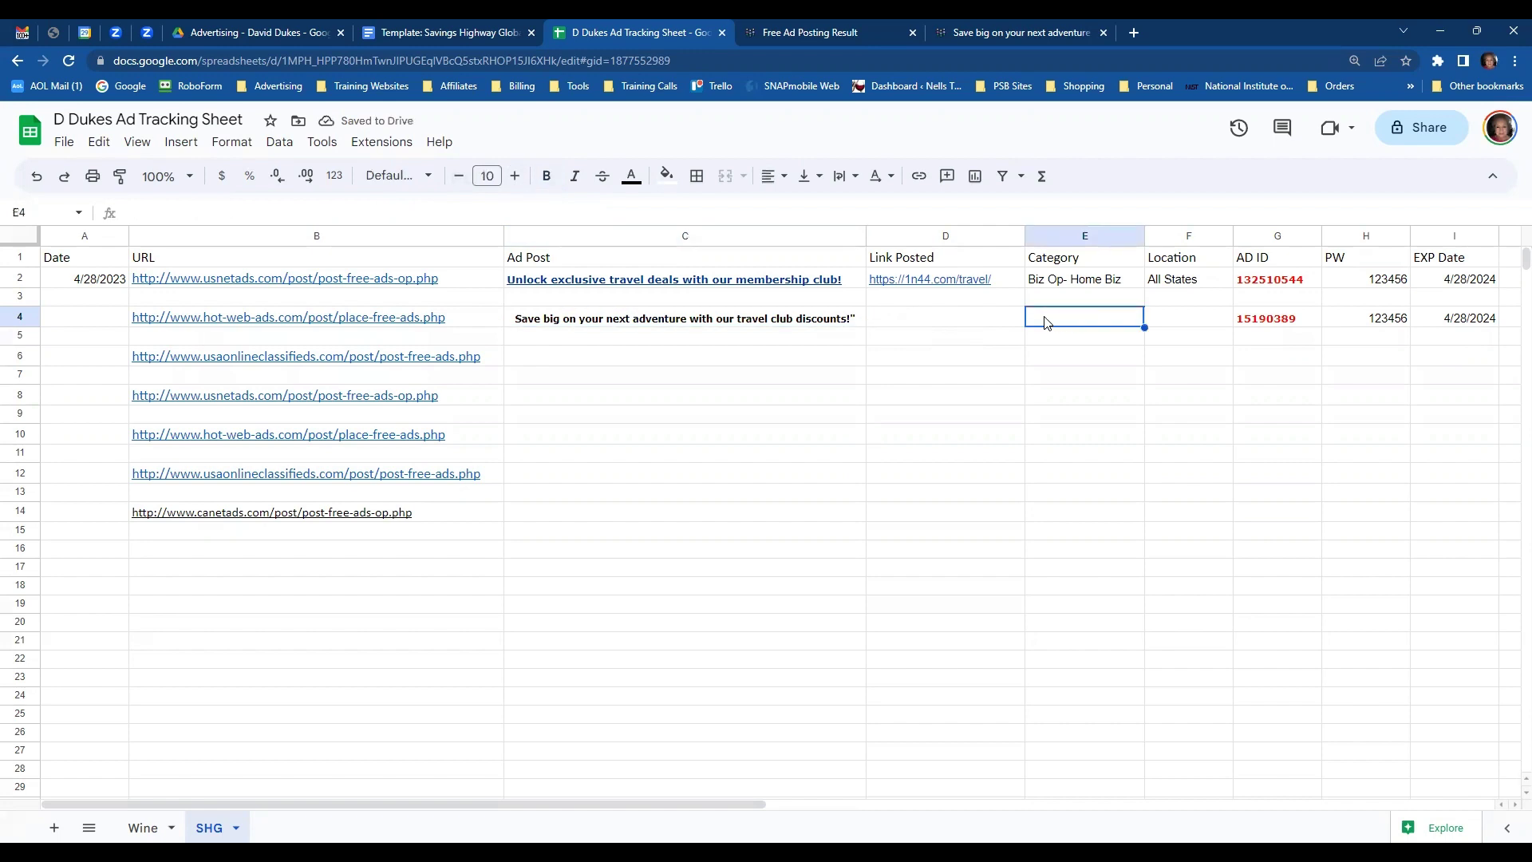
pyautogui.write('Biz OP-Mo')
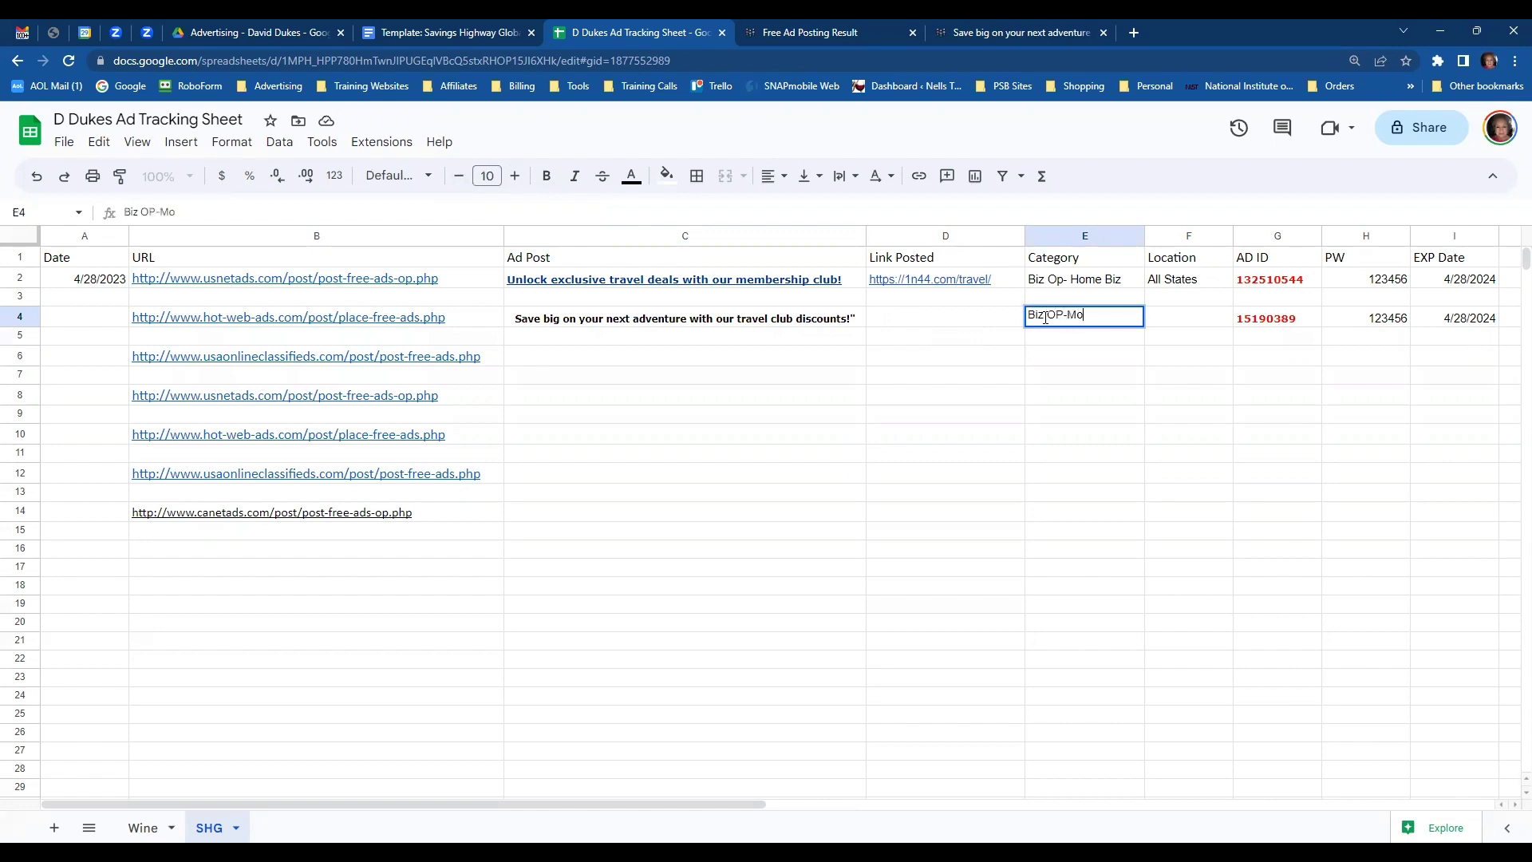
pyautogui.write('ney Making')
pyautogui.press('Tab')
pyautogui.write('A')
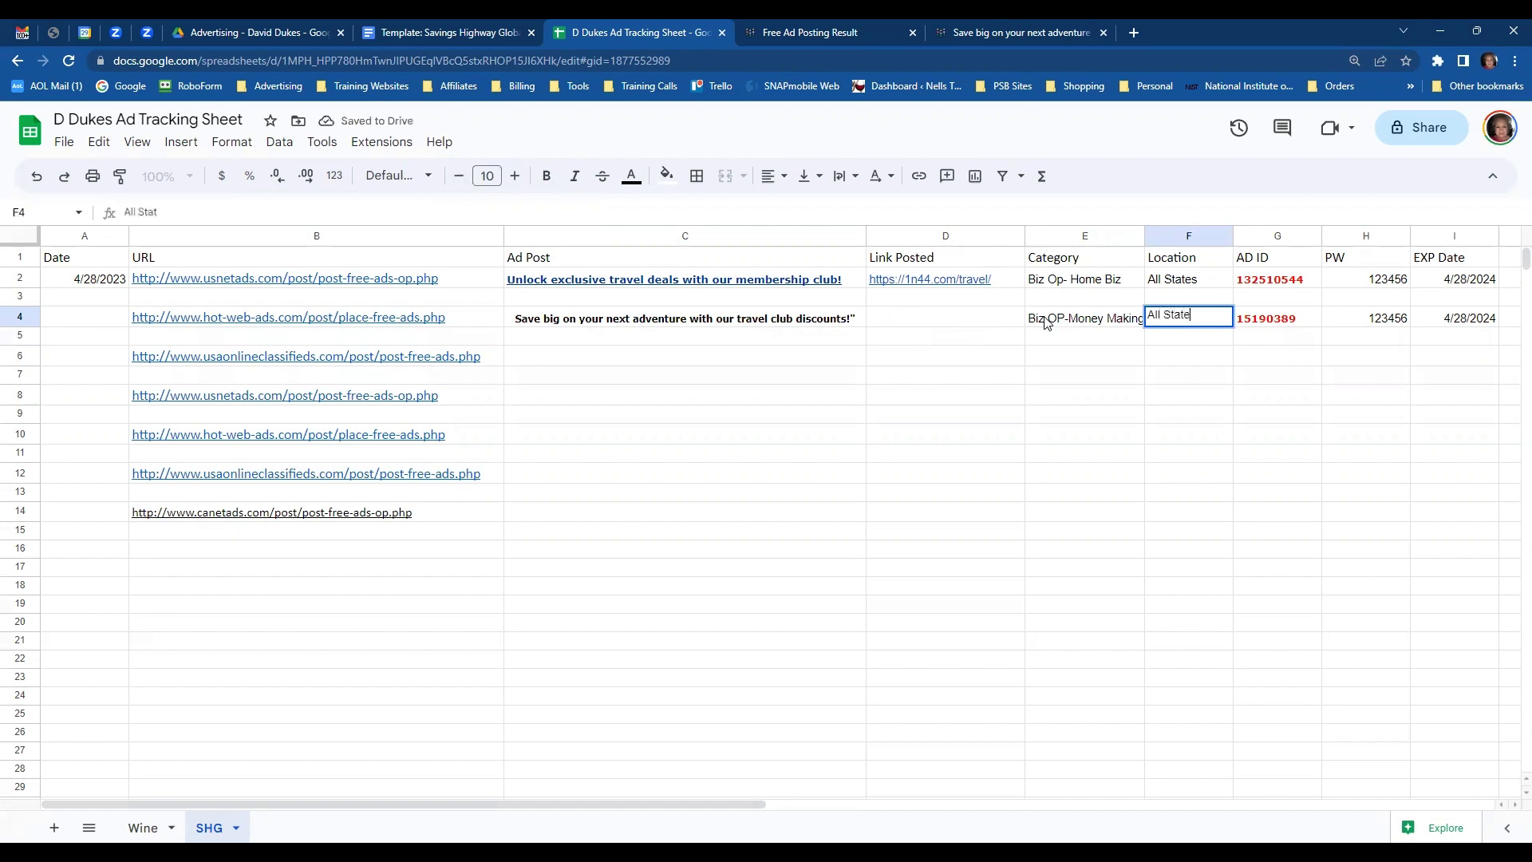
pyautogui.write('ll States')
pyautogui.press('Return')
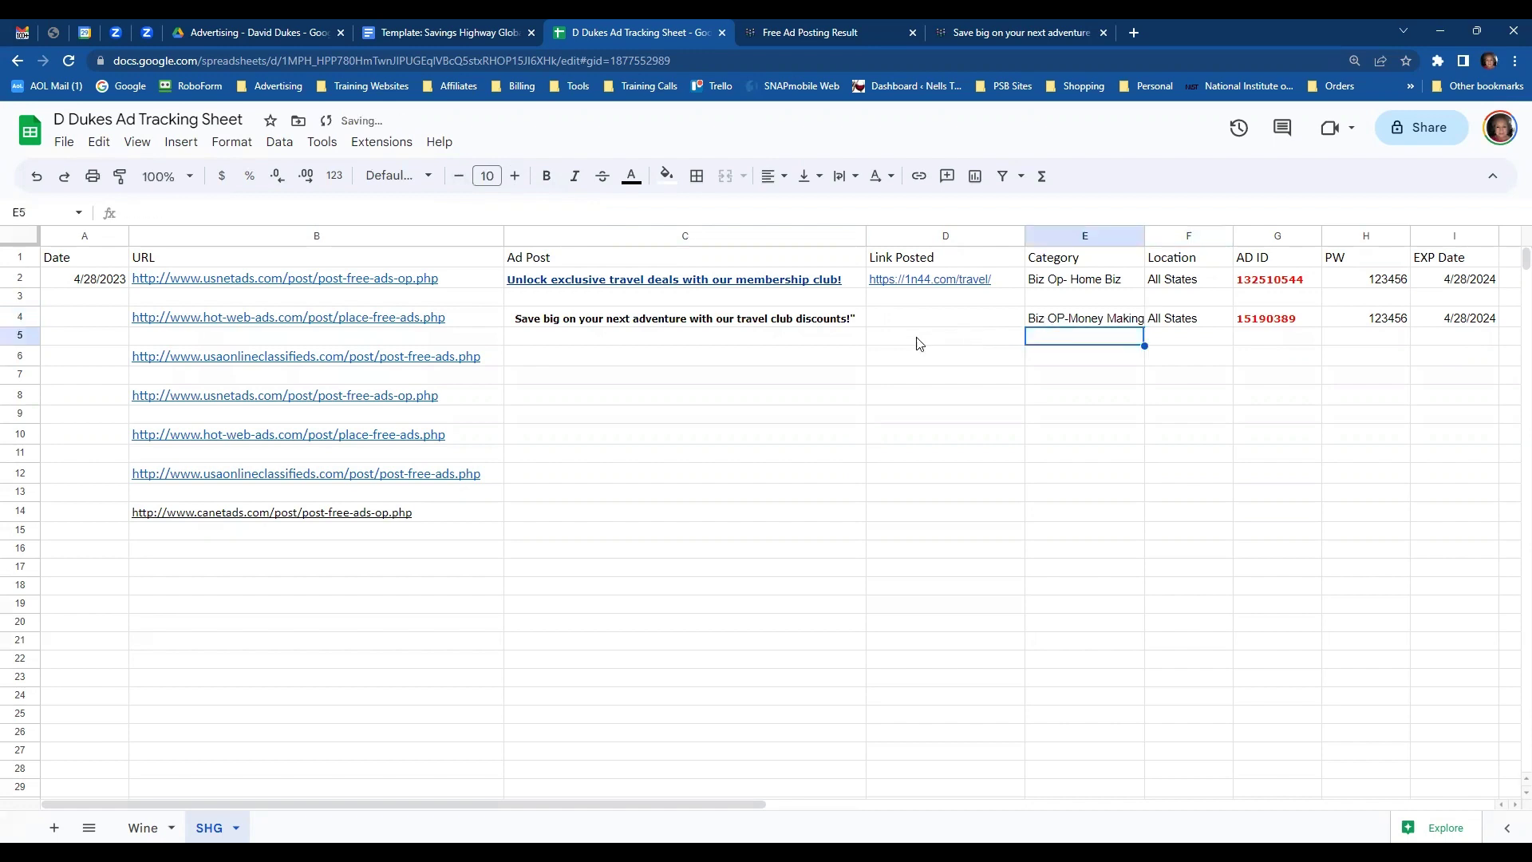
# - Enter the posting date 4/28/2023 in A4
pyautogui.click(79, 323)
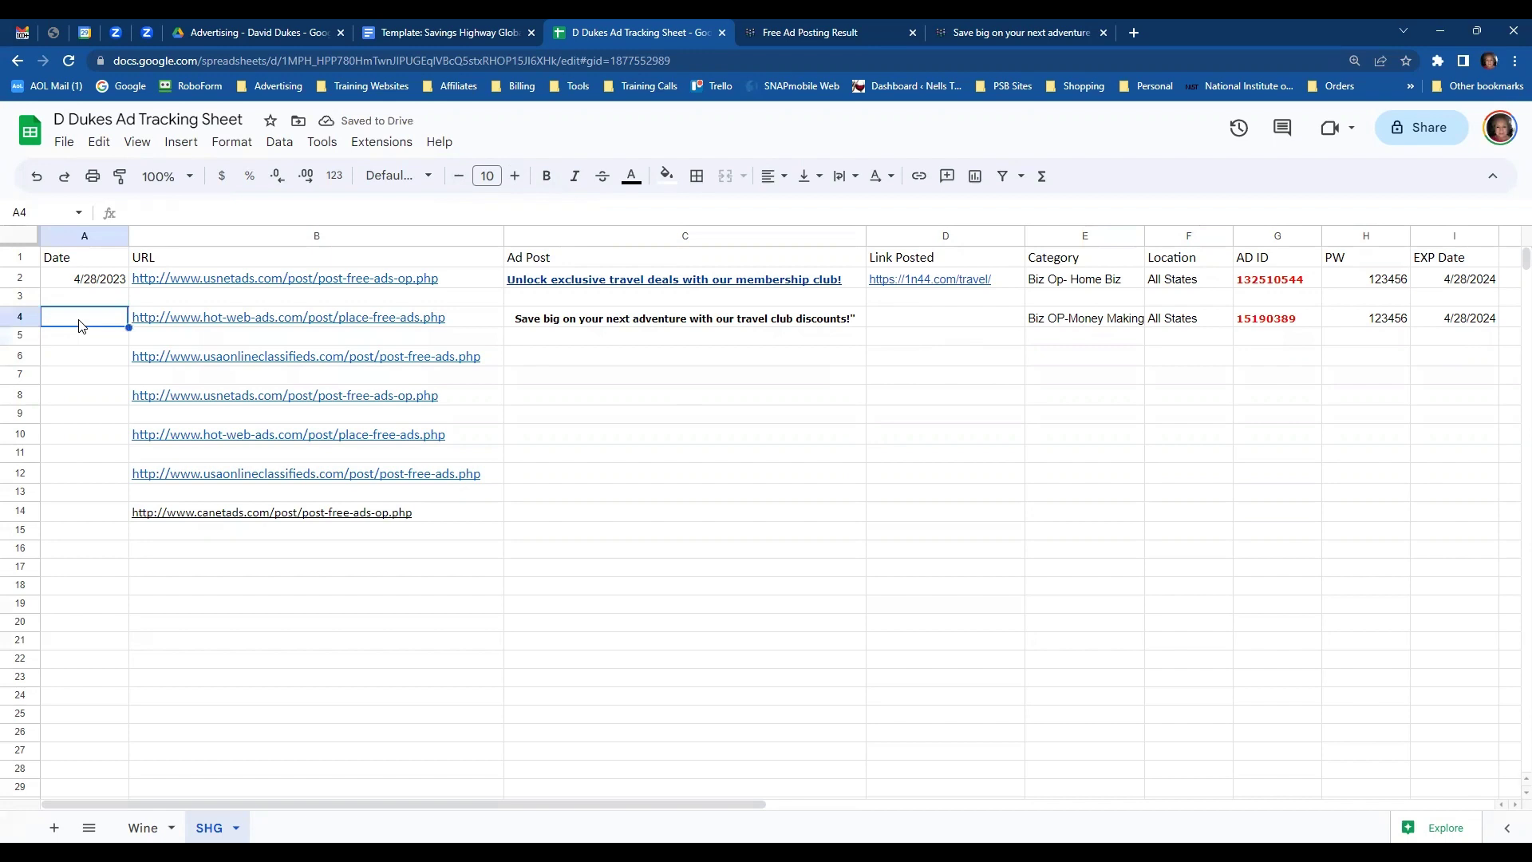
pyautogui.write('4/28')
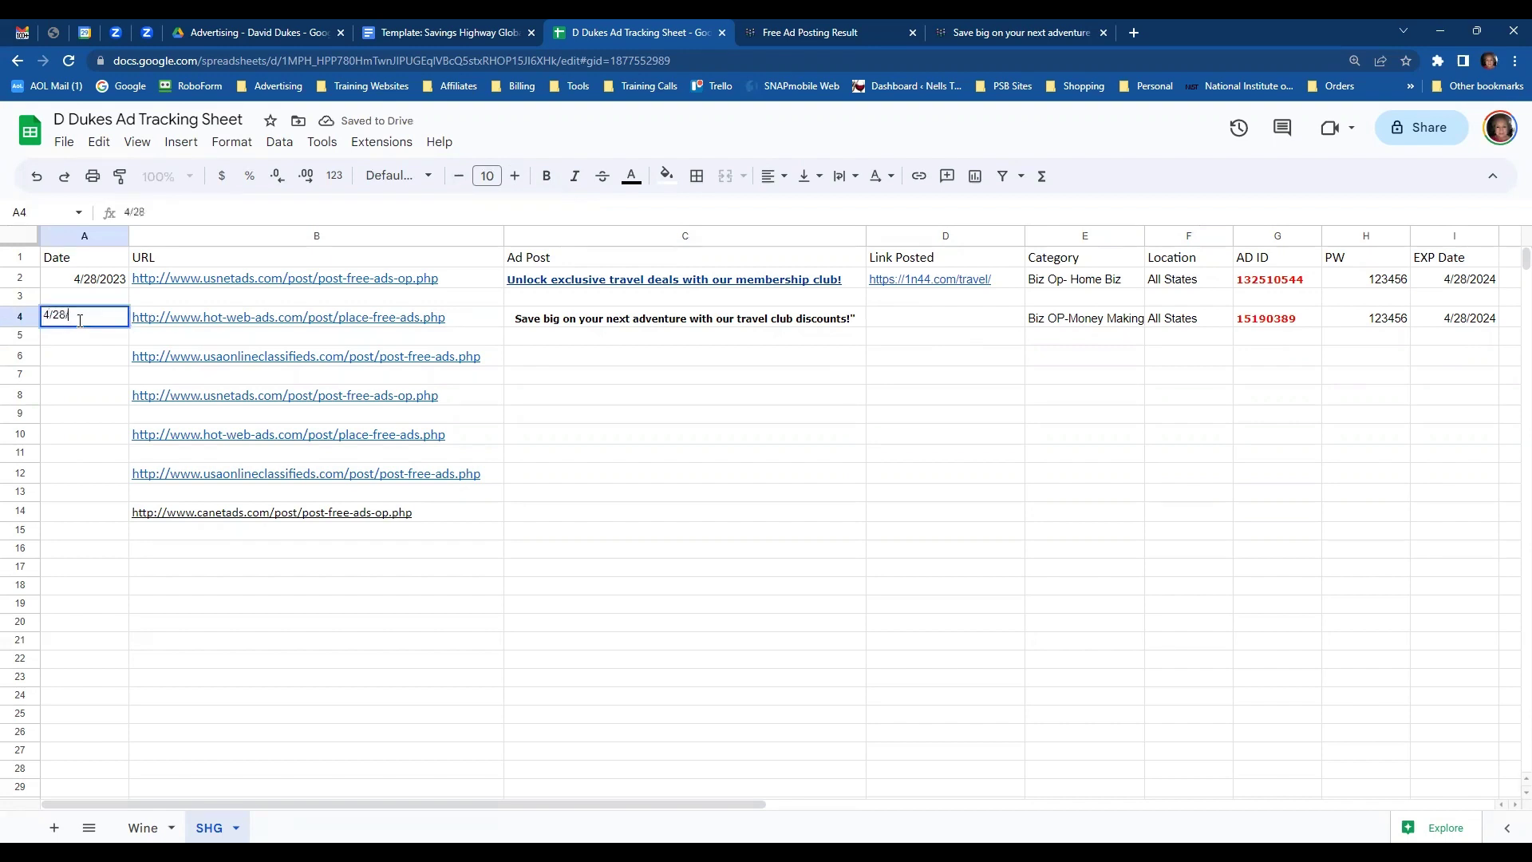
pyautogui.write('/2023')
pyautogui.press('Return')
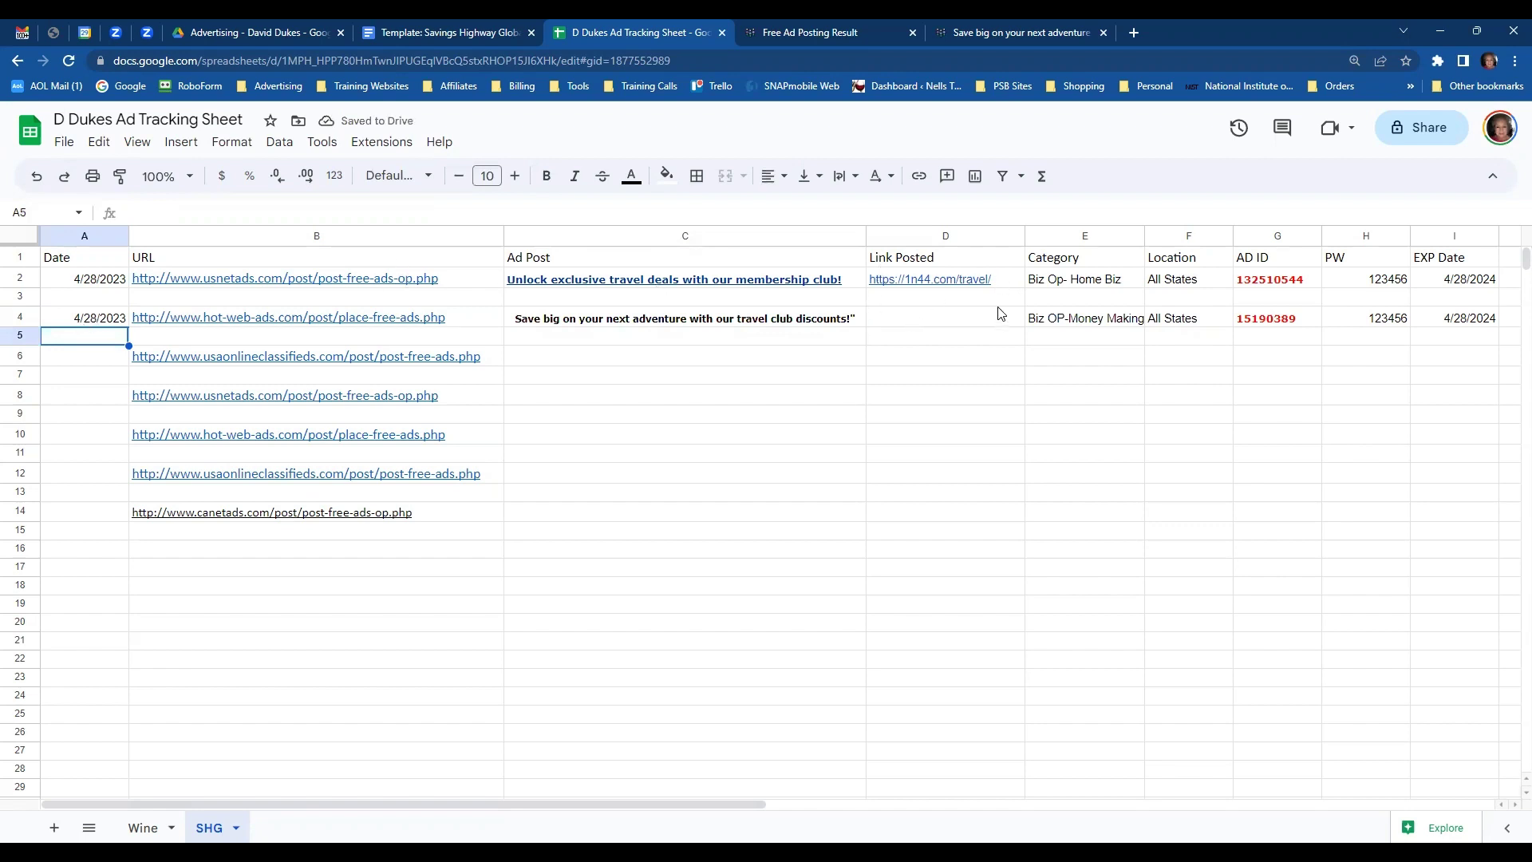
pyautogui.click(975, 300)
pyautogui.press('Up')
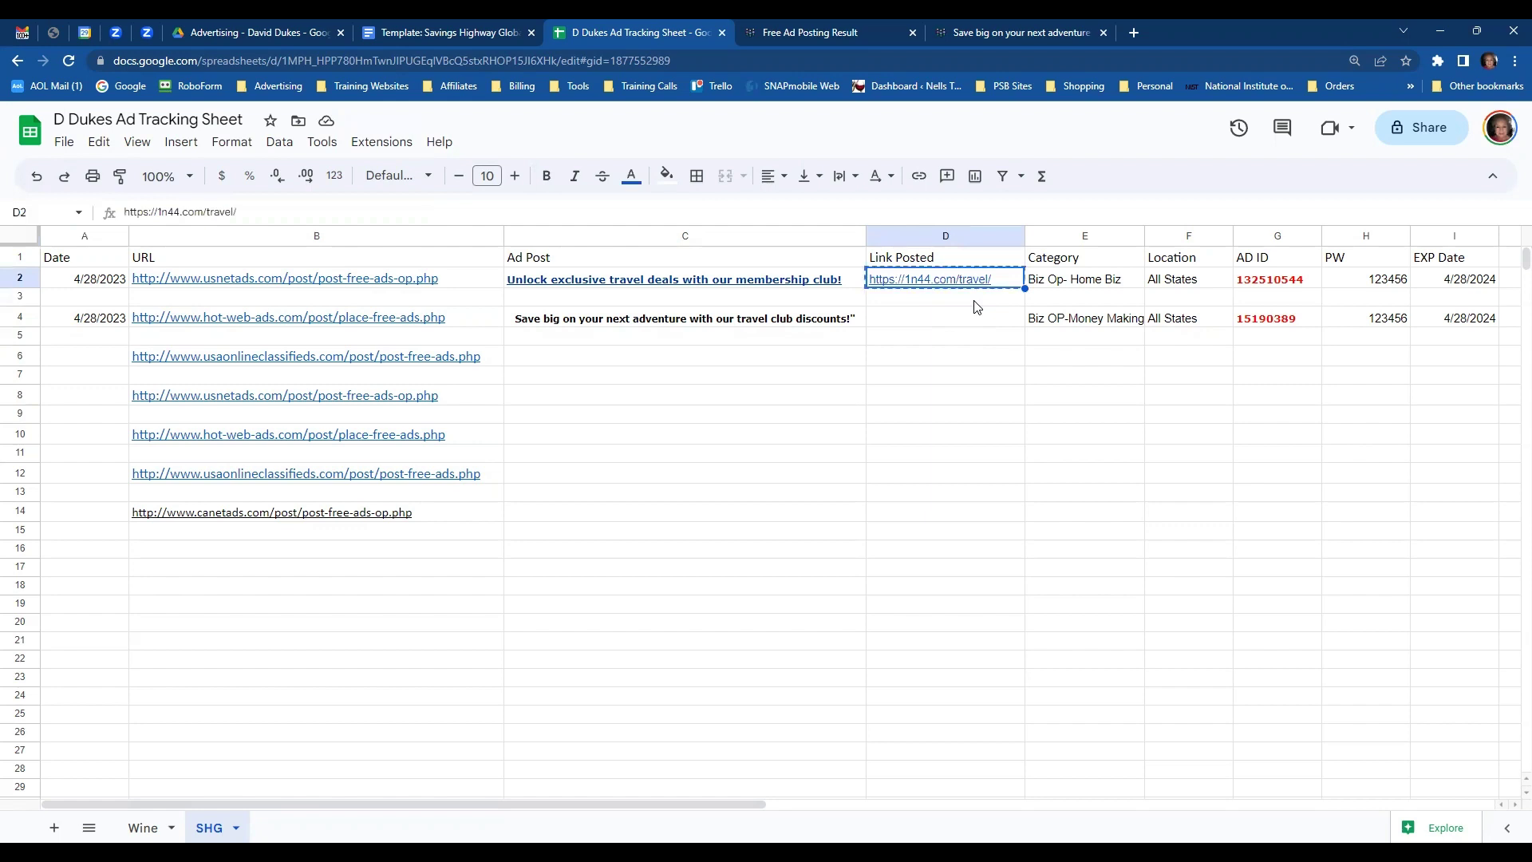
pyautogui.press('Down')
pyautogui.press('Down')
pyautogui.write('https://1n44.com/travel/')
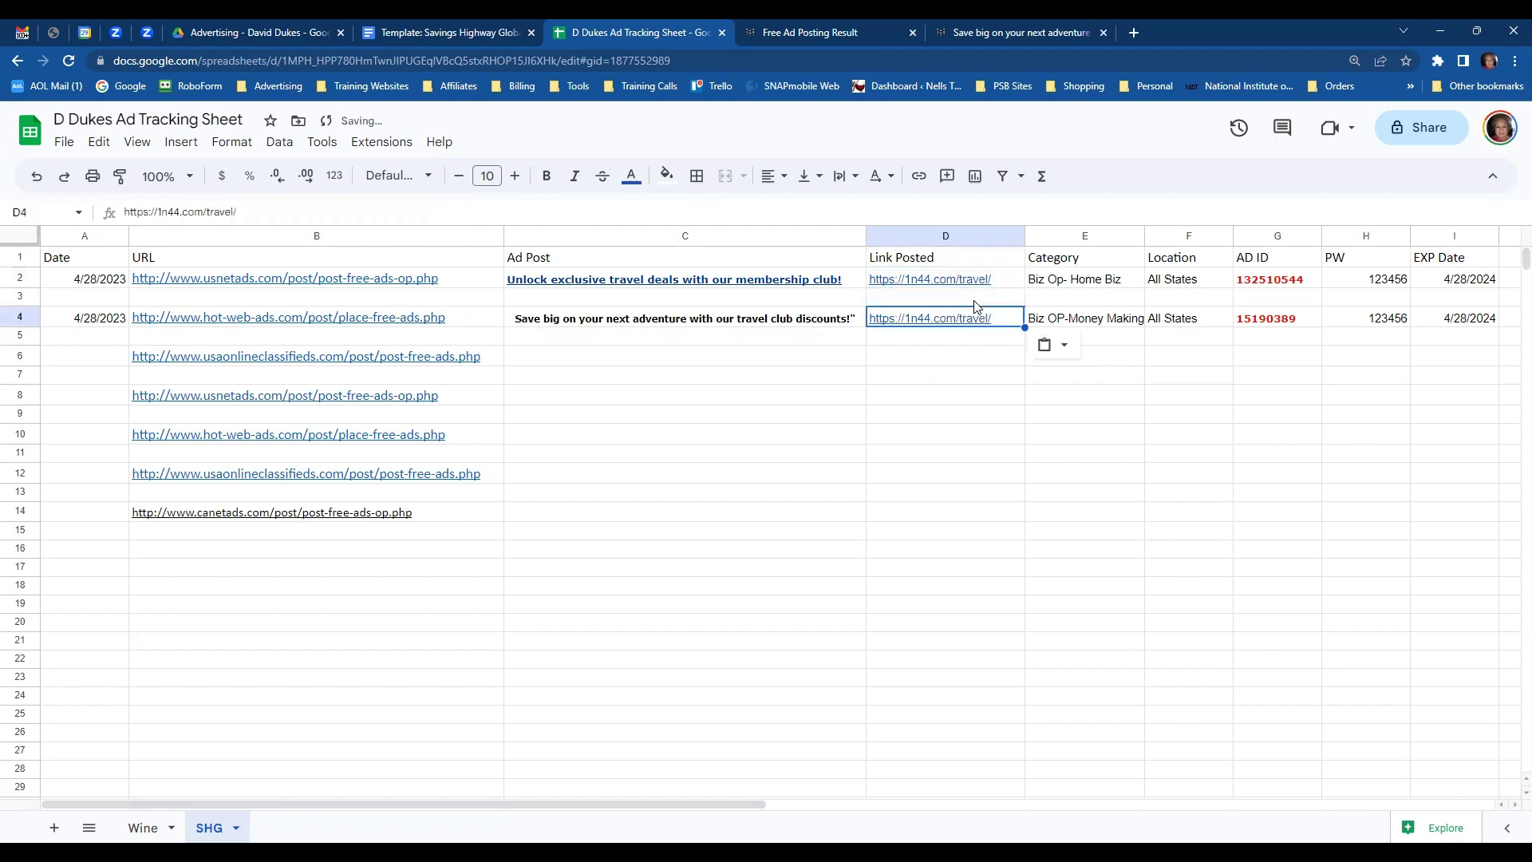
pyautogui.press('Down')
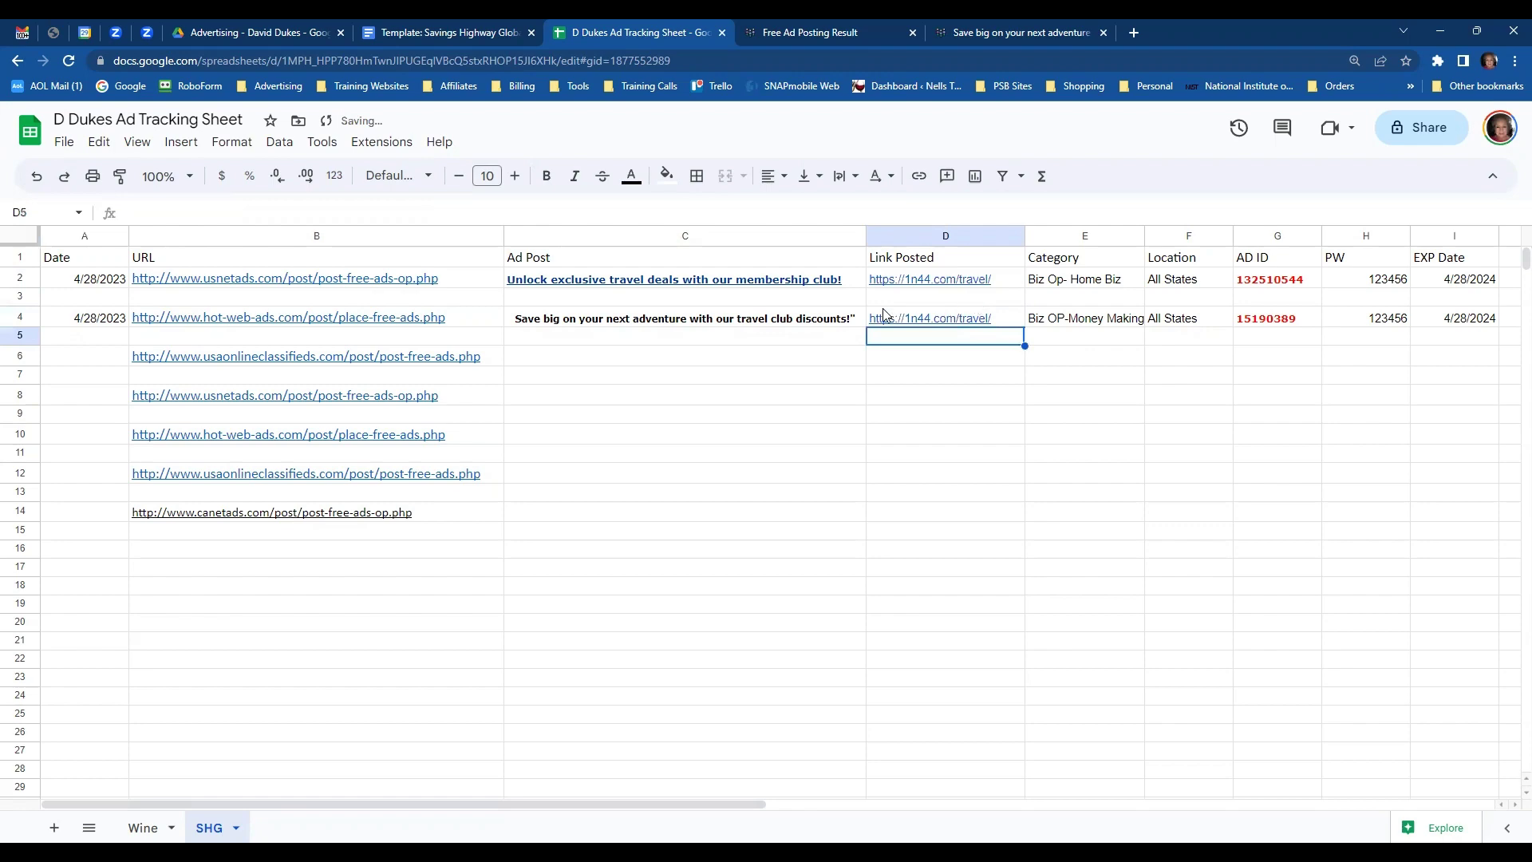
# - Open USA Online Classifieds from B6, review the live listing, then close it and the Hot-Web-Ads result
pyautogui.click(267, 363)
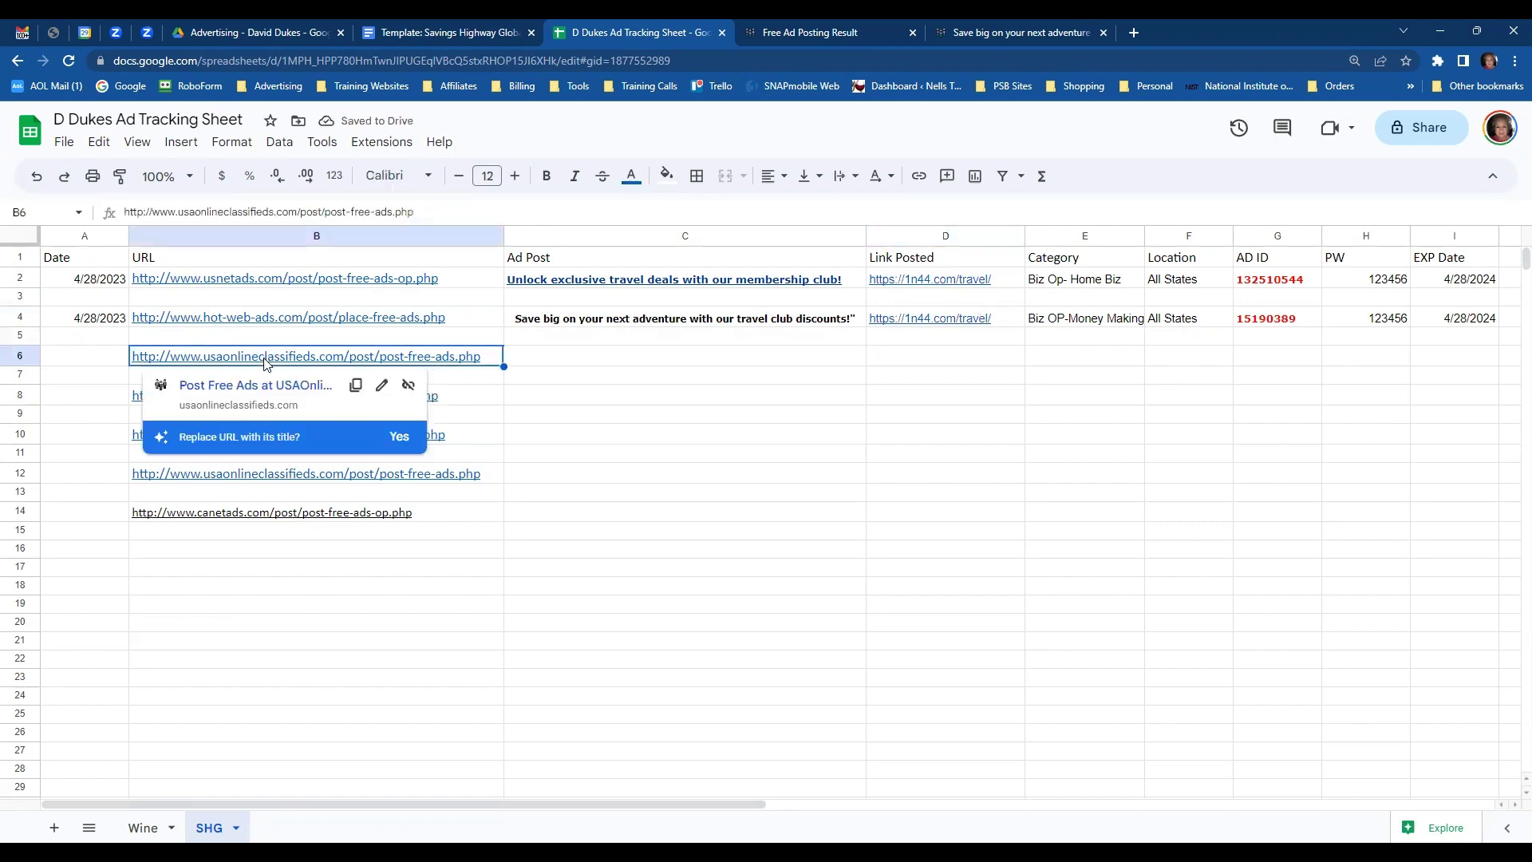
pyautogui.click(252, 385)
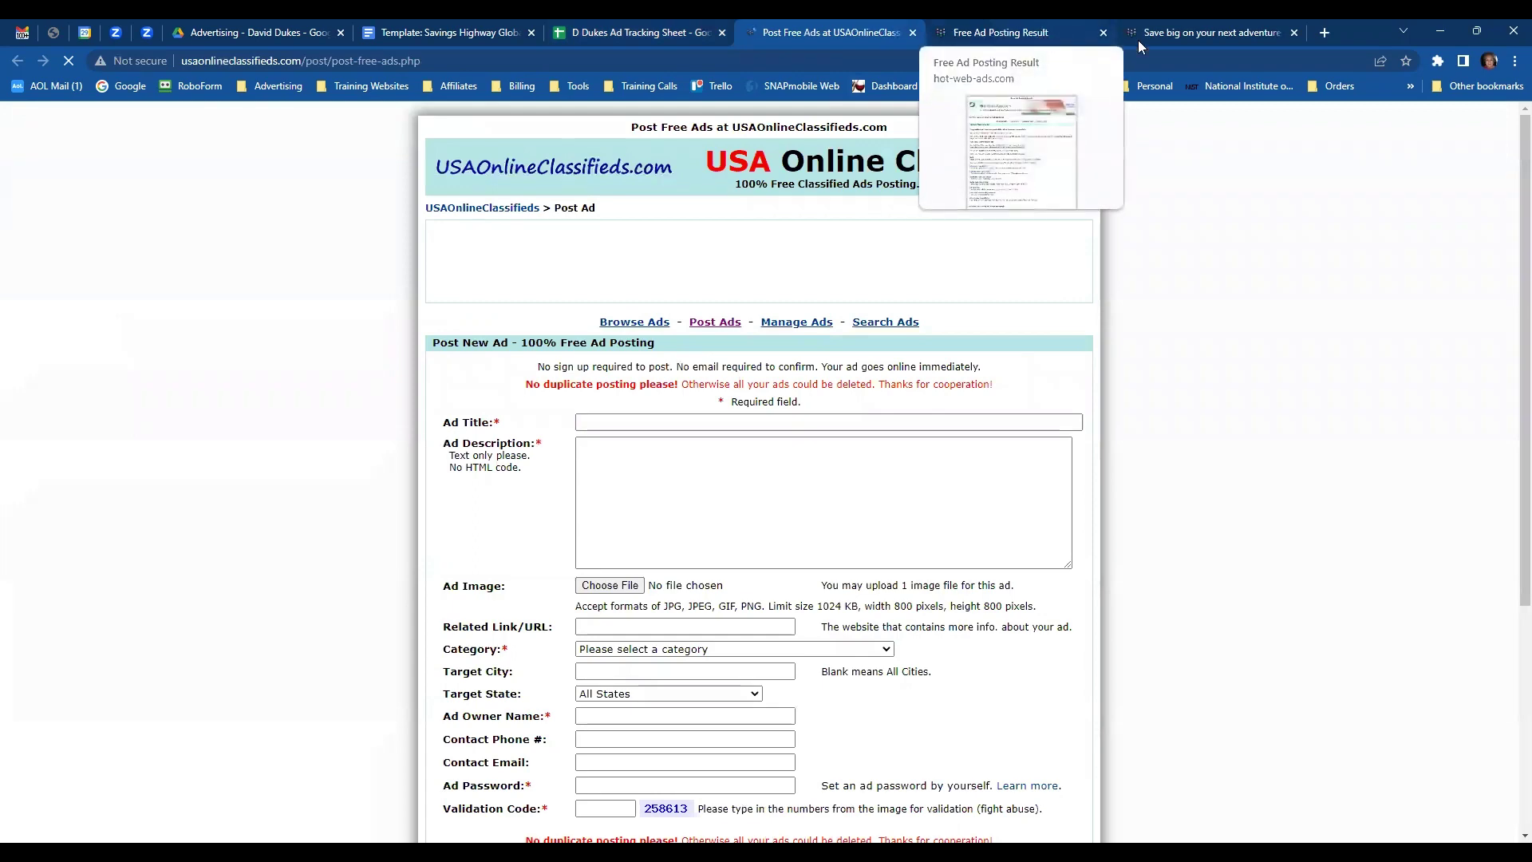
pyautogui.click(1183, 34)
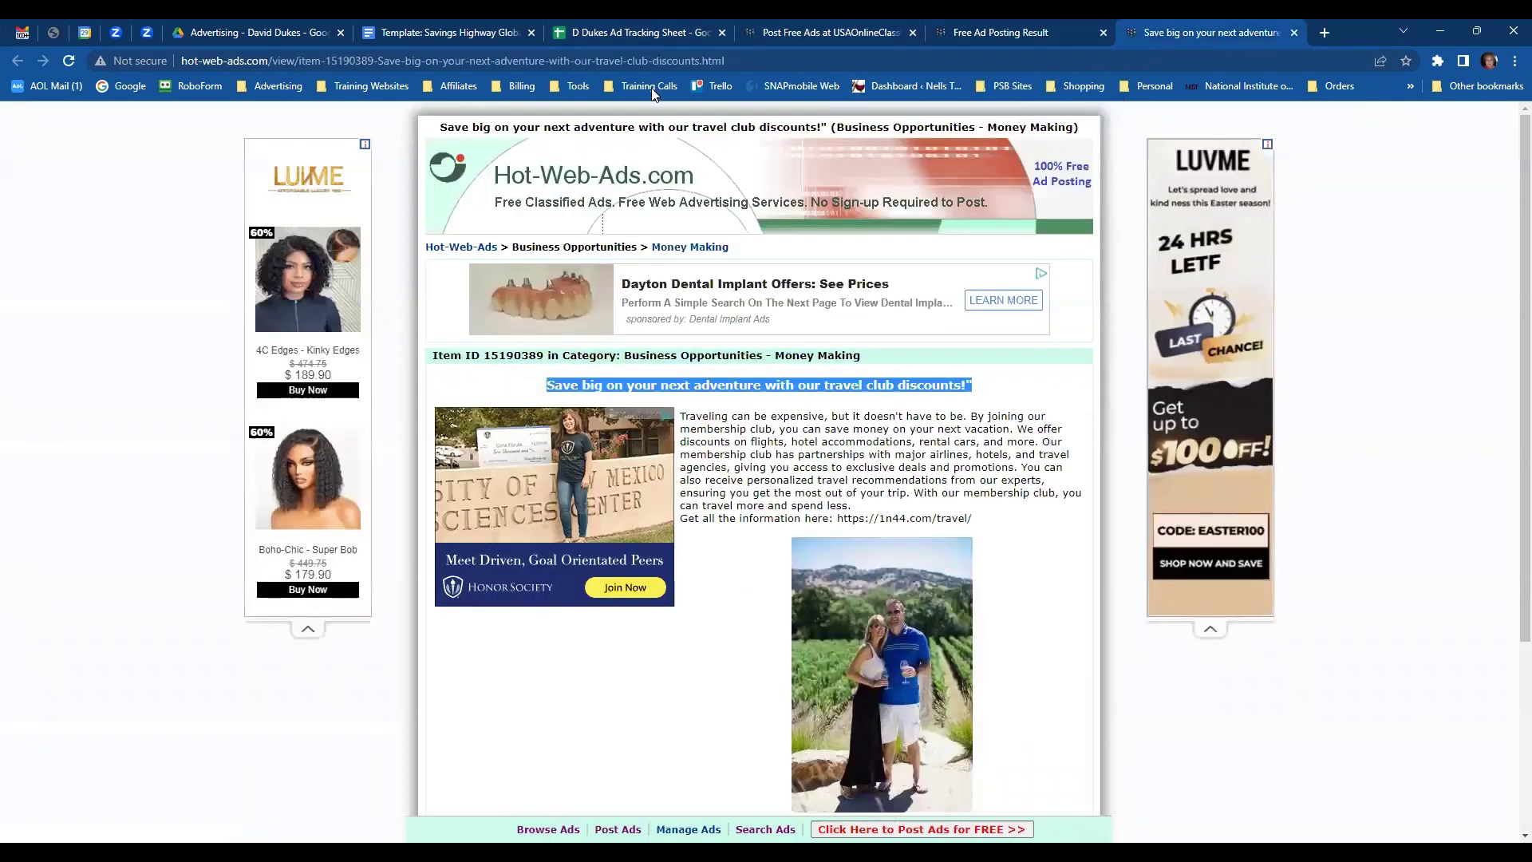
pyautogui.scroll(-2, 1027, 644)
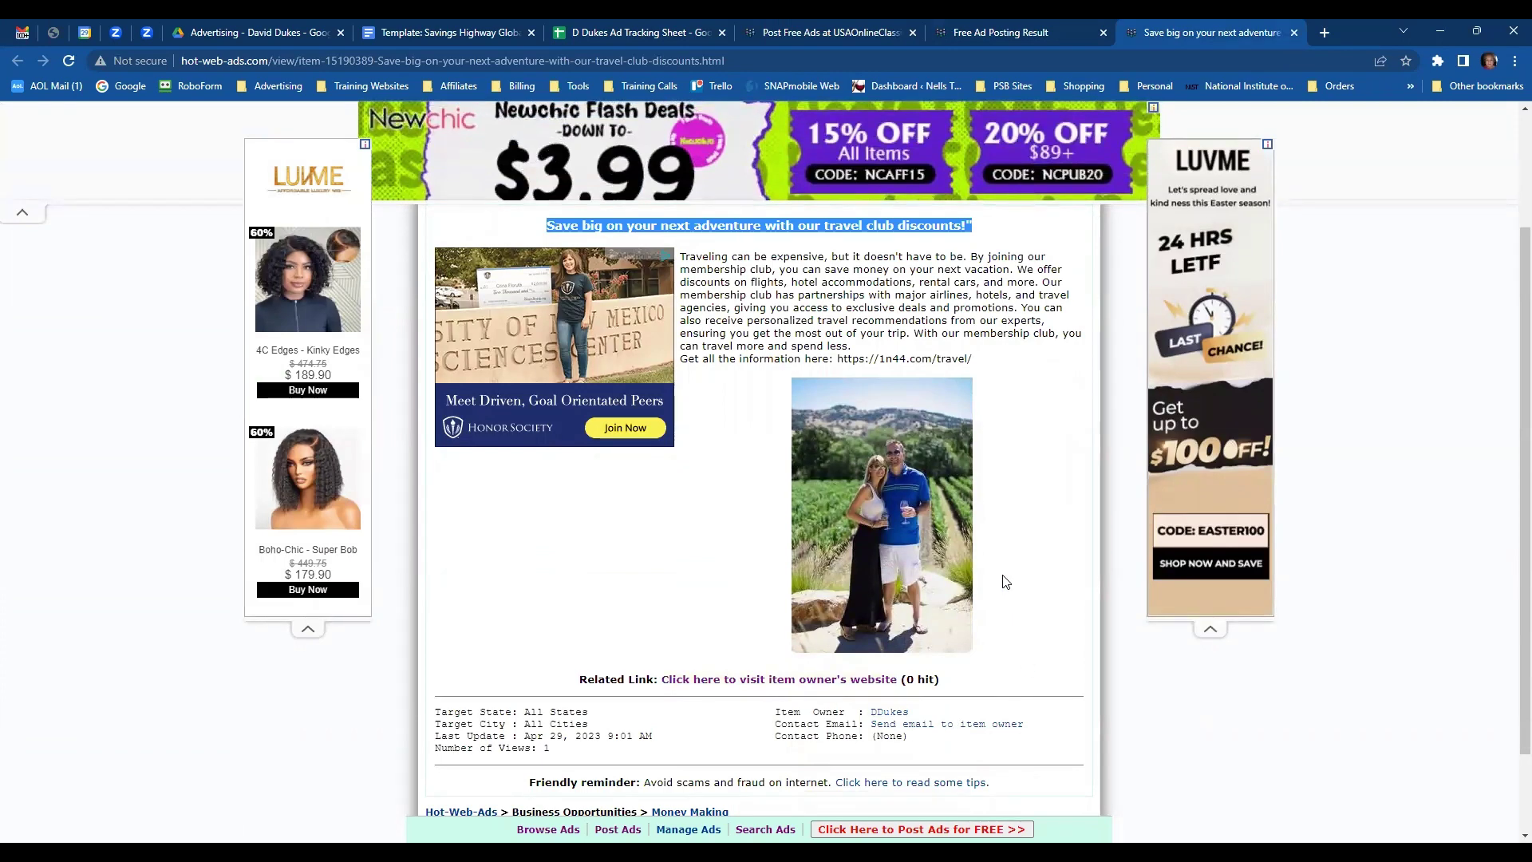
pyautogui.scroll(2, 1005, 581)
pyautogui.scroll(2, 1009, 447)
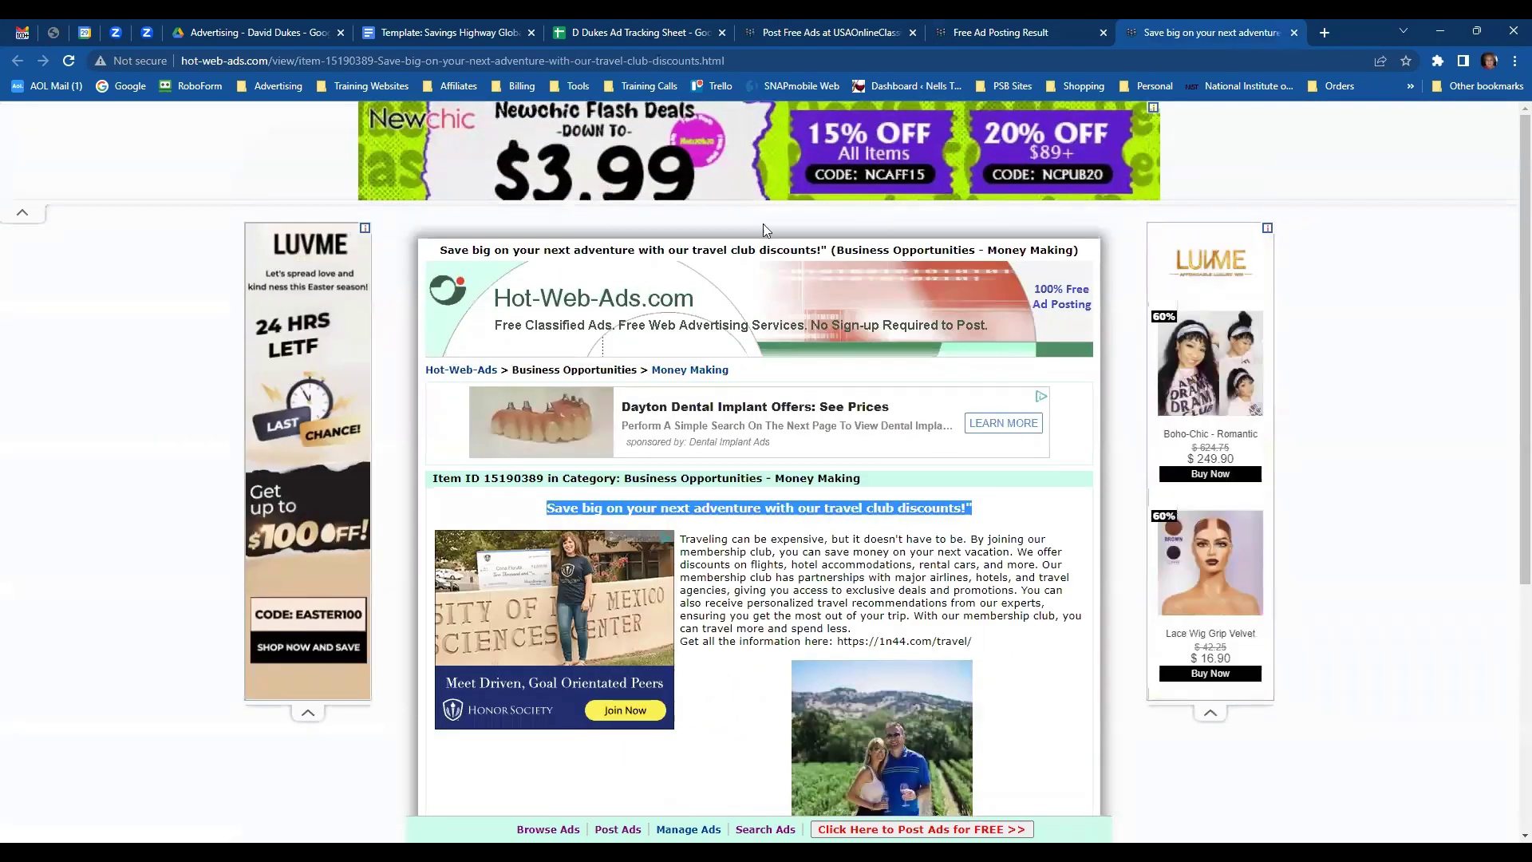
pyautogui.click(1295, 33)
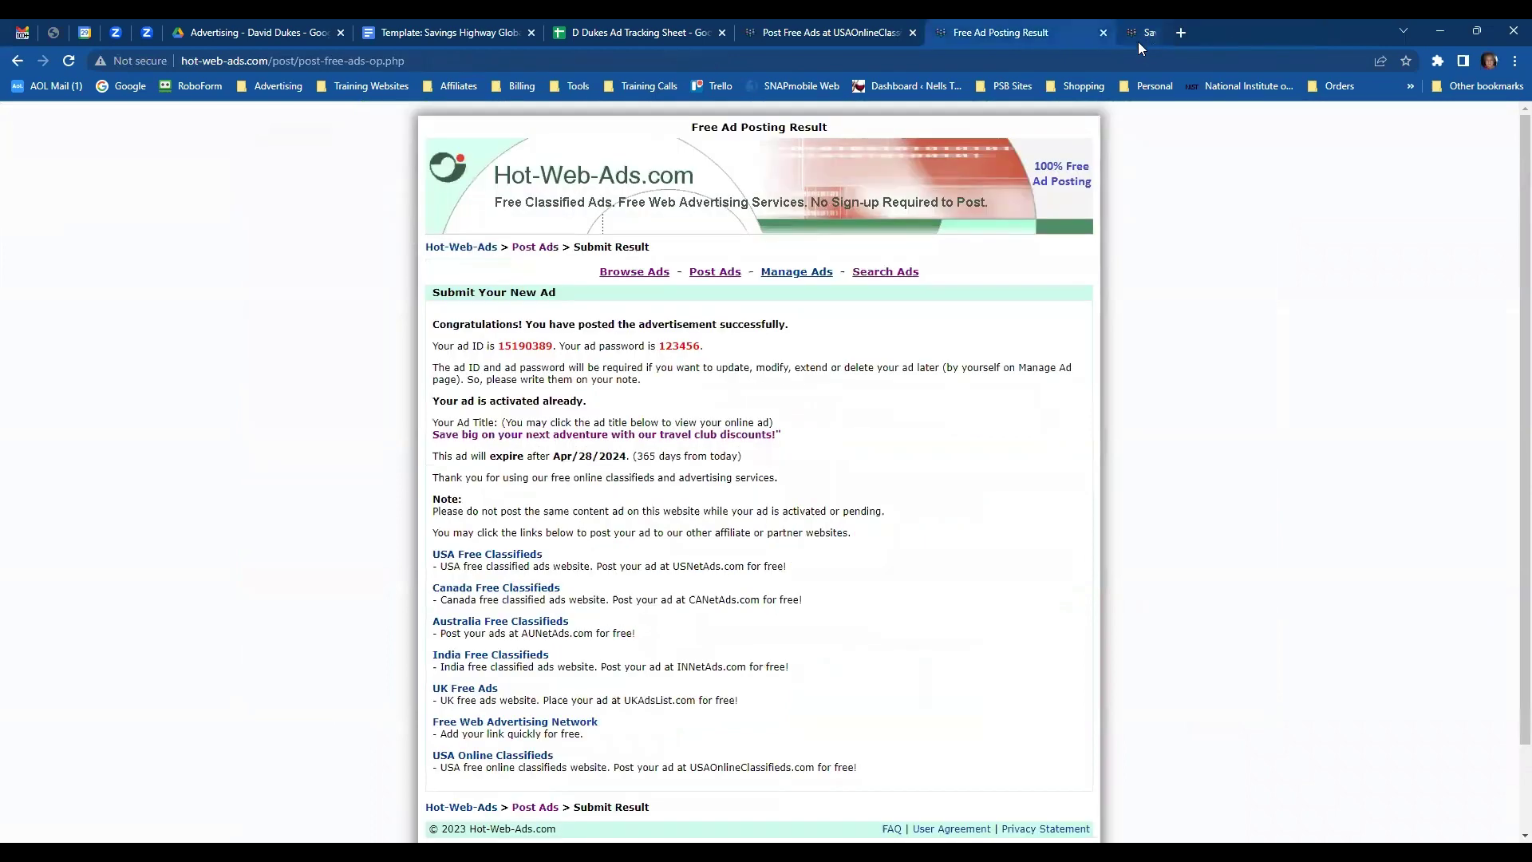
pyautogui.click(1103, 33)
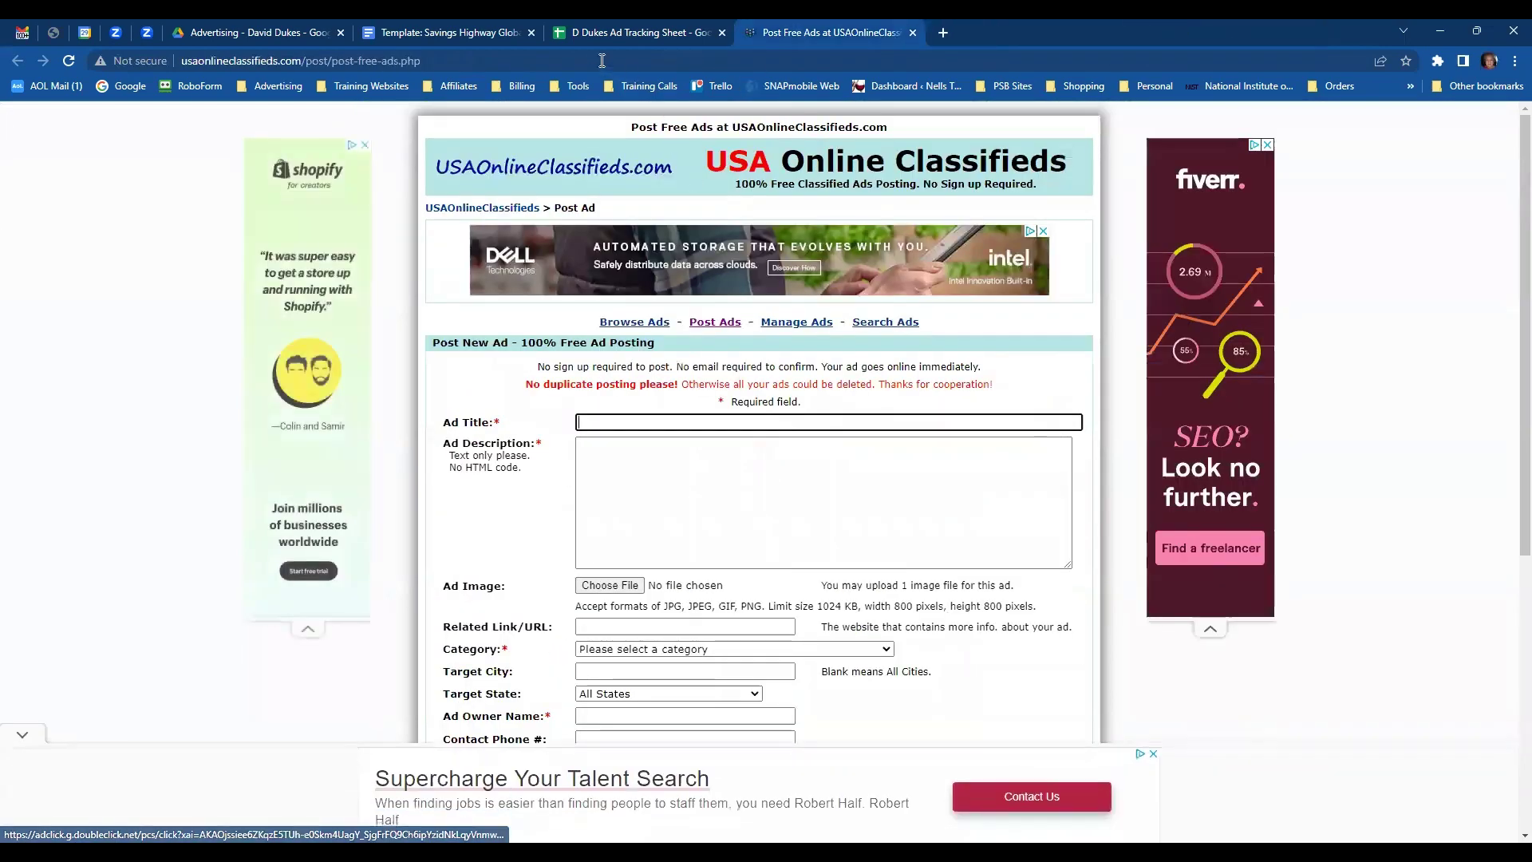
# - Copy headline 7 from the ad template into cell C6 at font size 10
pyautogui.click(470, 30)
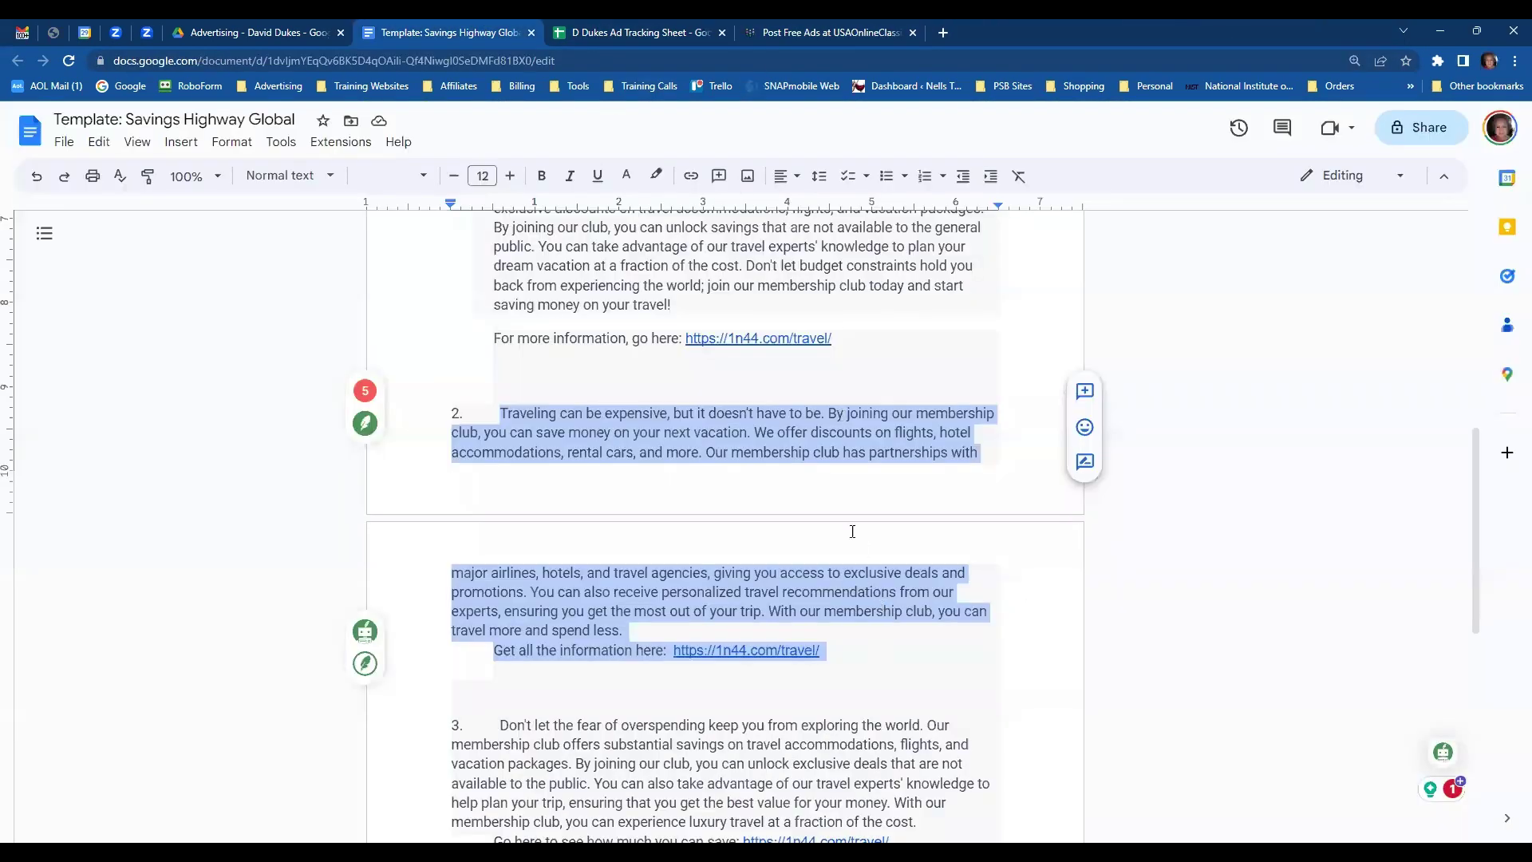
pyautogui.scroll(5, 779, 393)
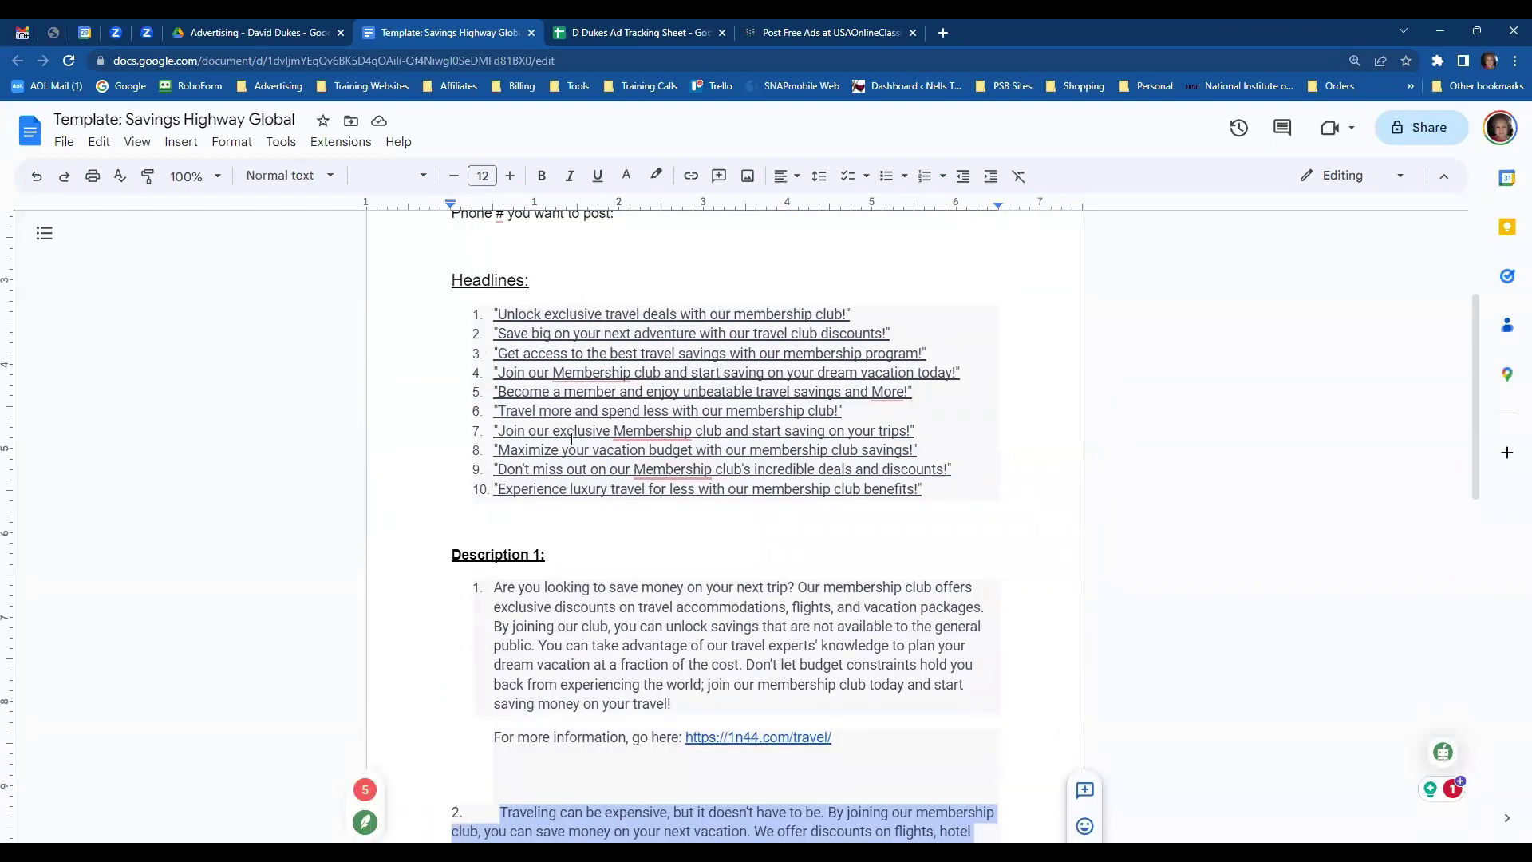
pyautogui.moveTo(500, 431); pyautogui.dragTo(911, 431)
pyautogui.hotkey('ctrl', 'c')
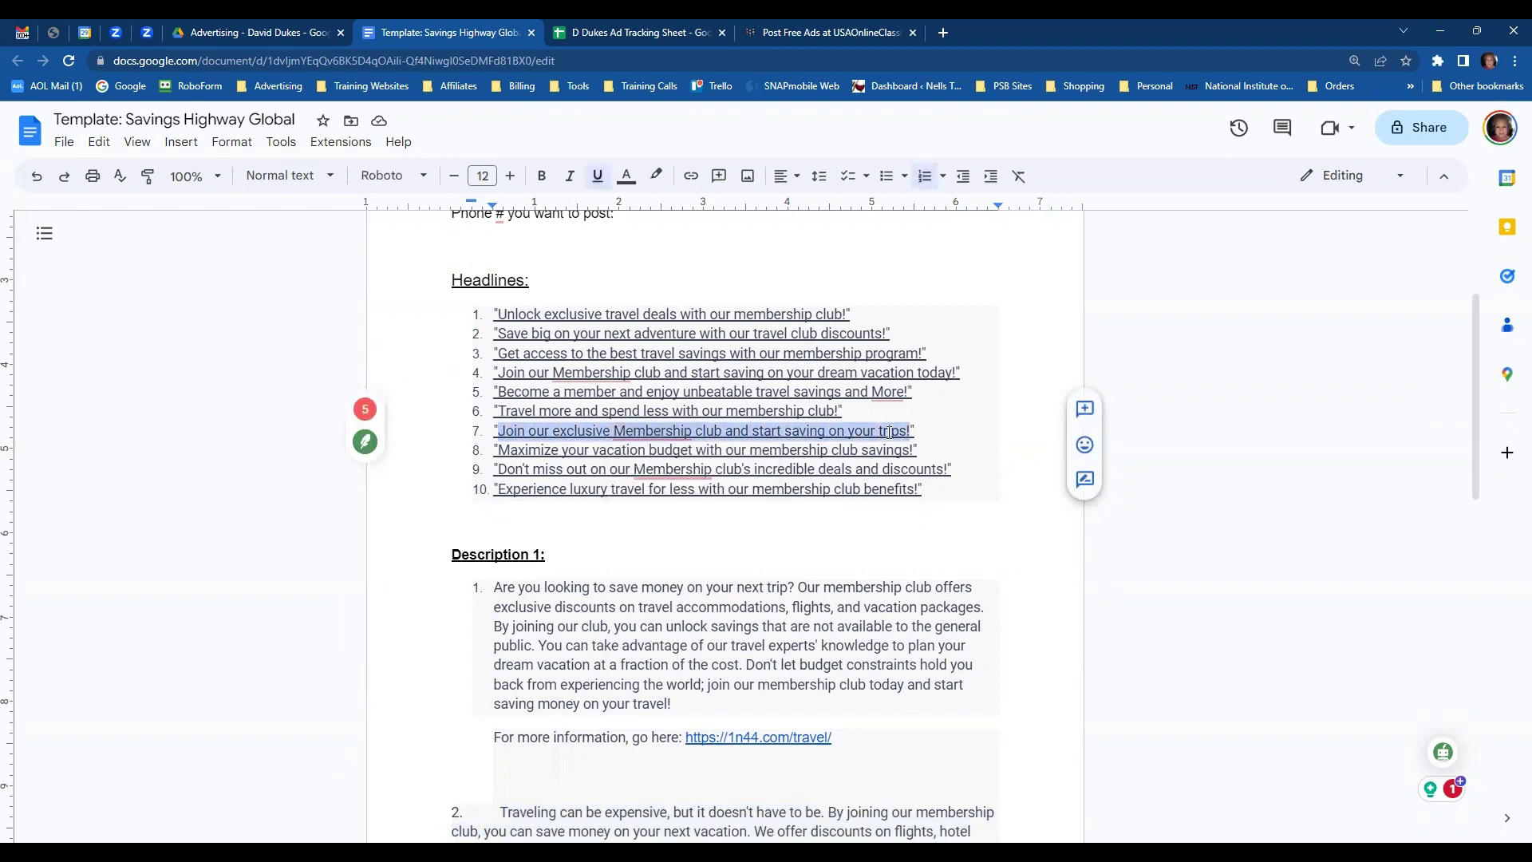
pyautogui.click(643, 32)
pyautogui.click(575, 364)
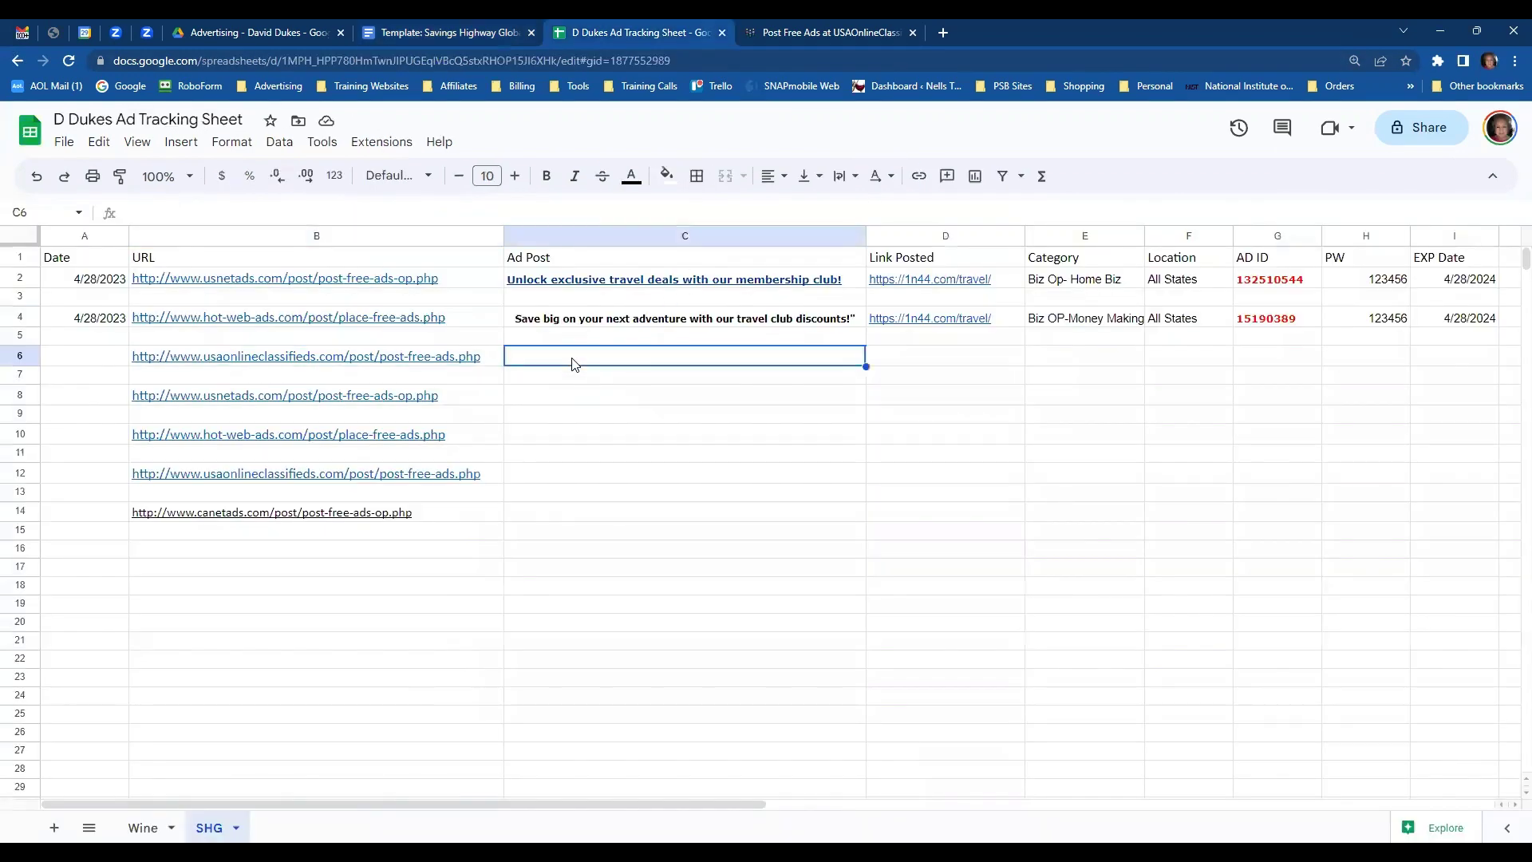
pyautogui.hotkey('ctrl', 'v')
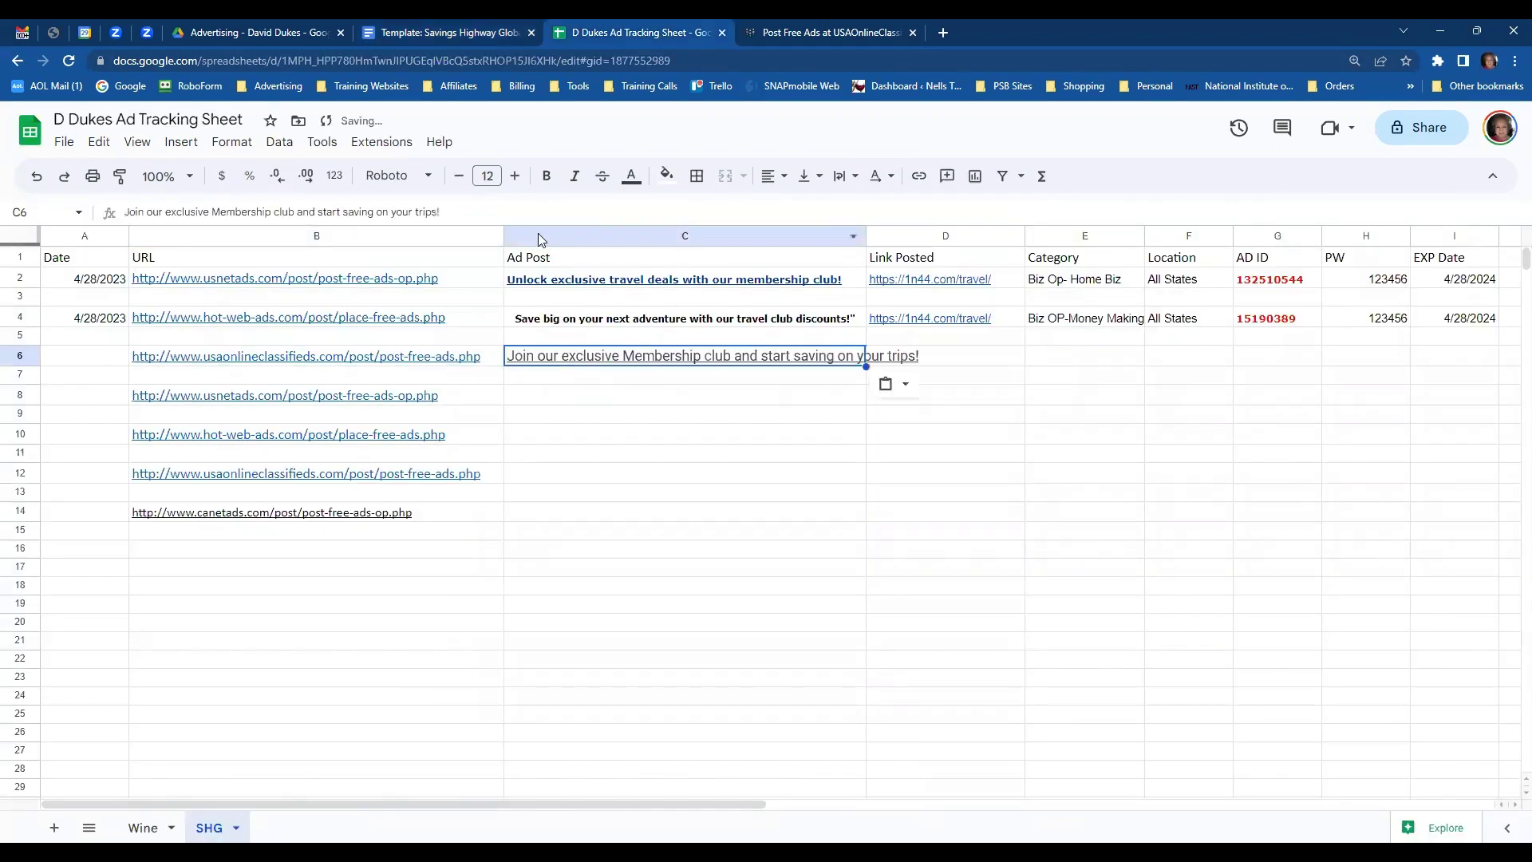
pyautogui.click(460, 176)
pyautogui.click(459, 177)
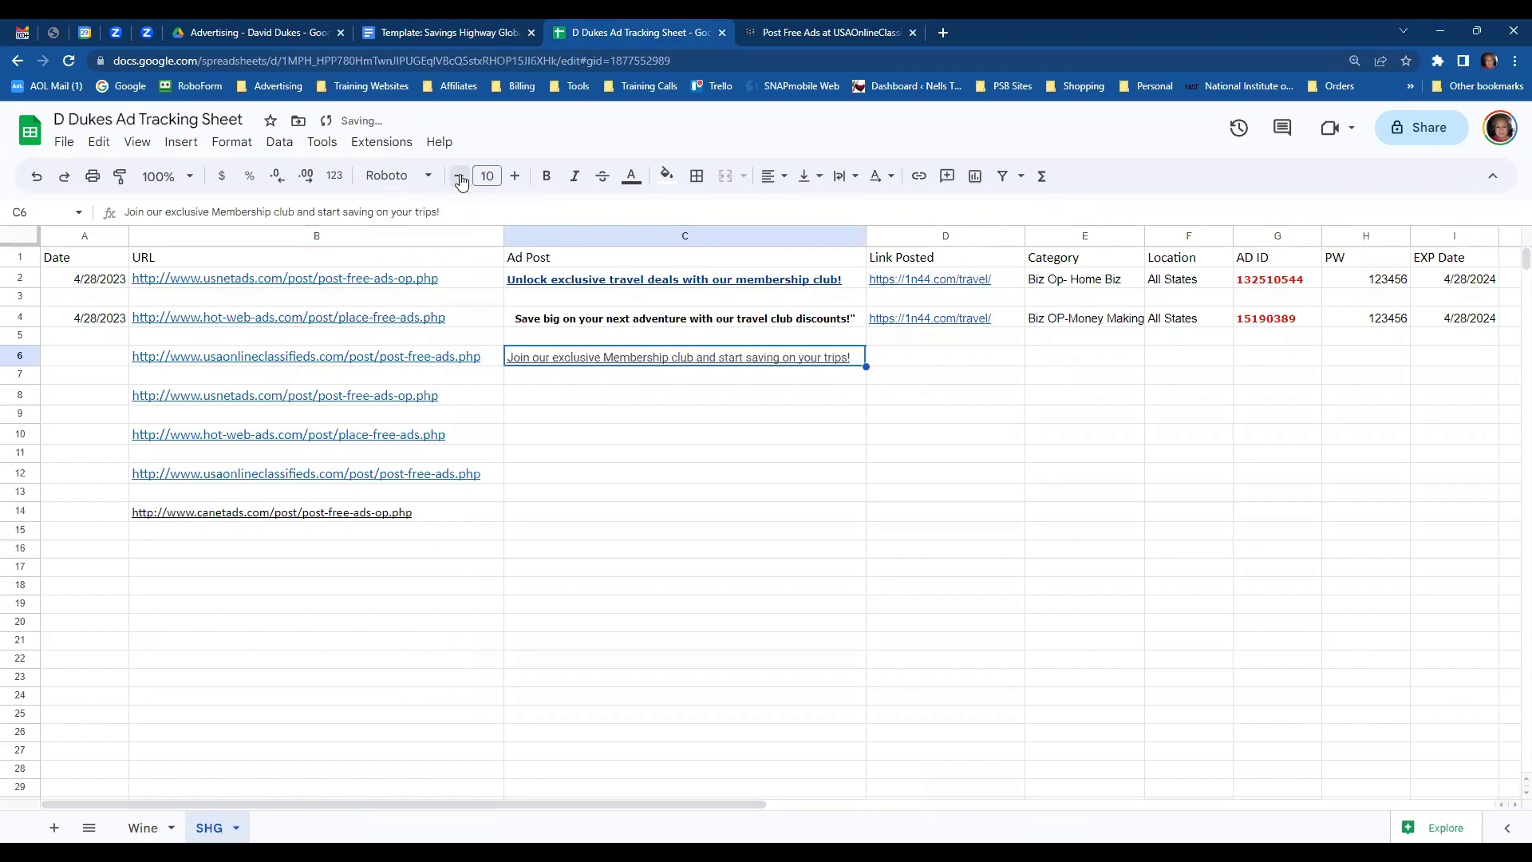
# - Paste headline 7 as the USA Online Classifieds ad title
pyautogui.click(835, 38)
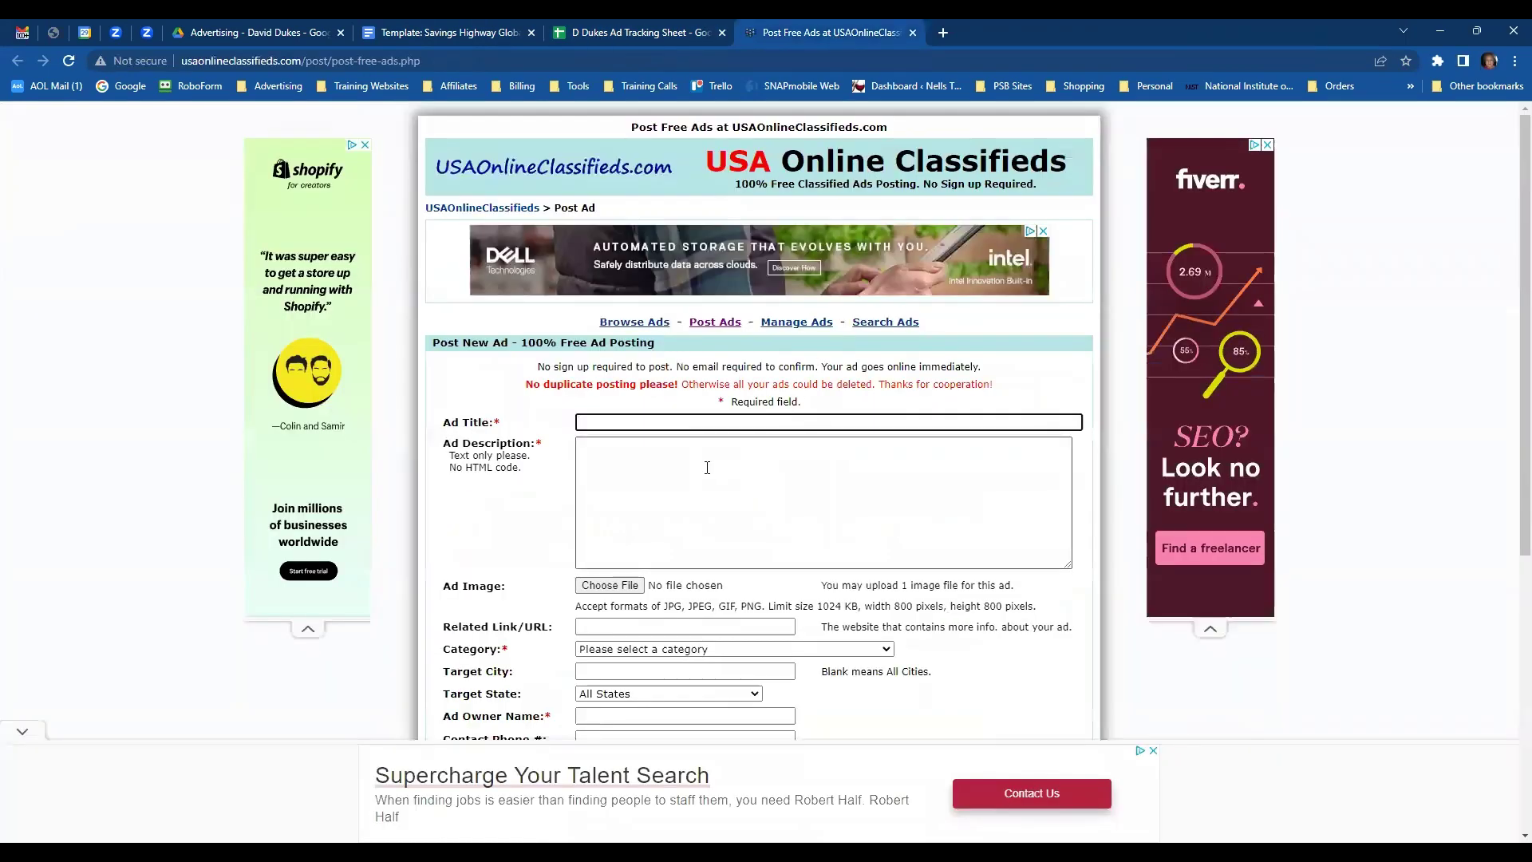
pyautogui.hotkey('ctrl', 'v')
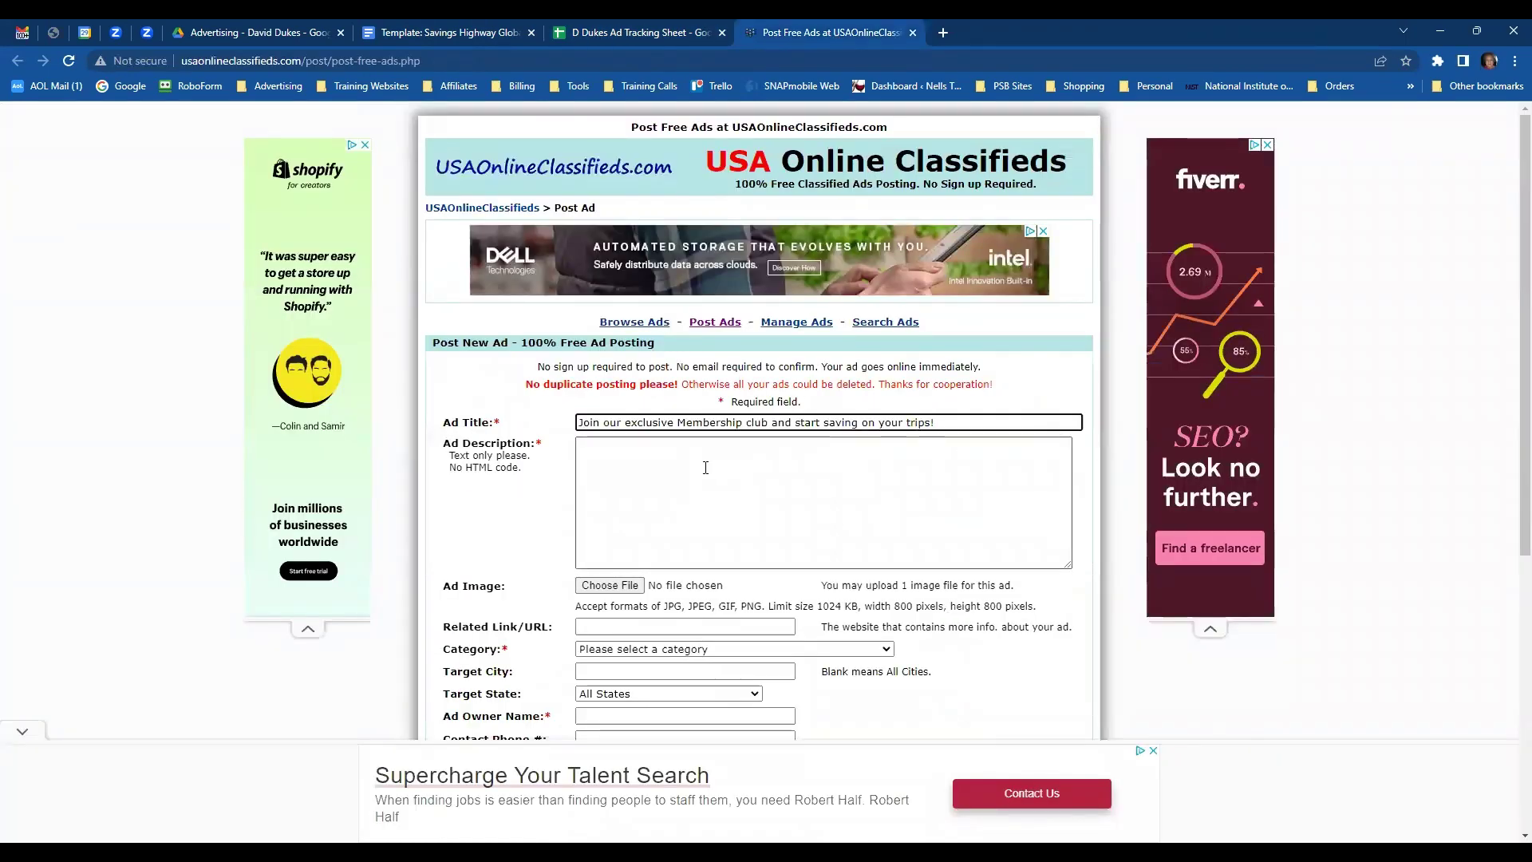
pyautogui.click(706, 470)
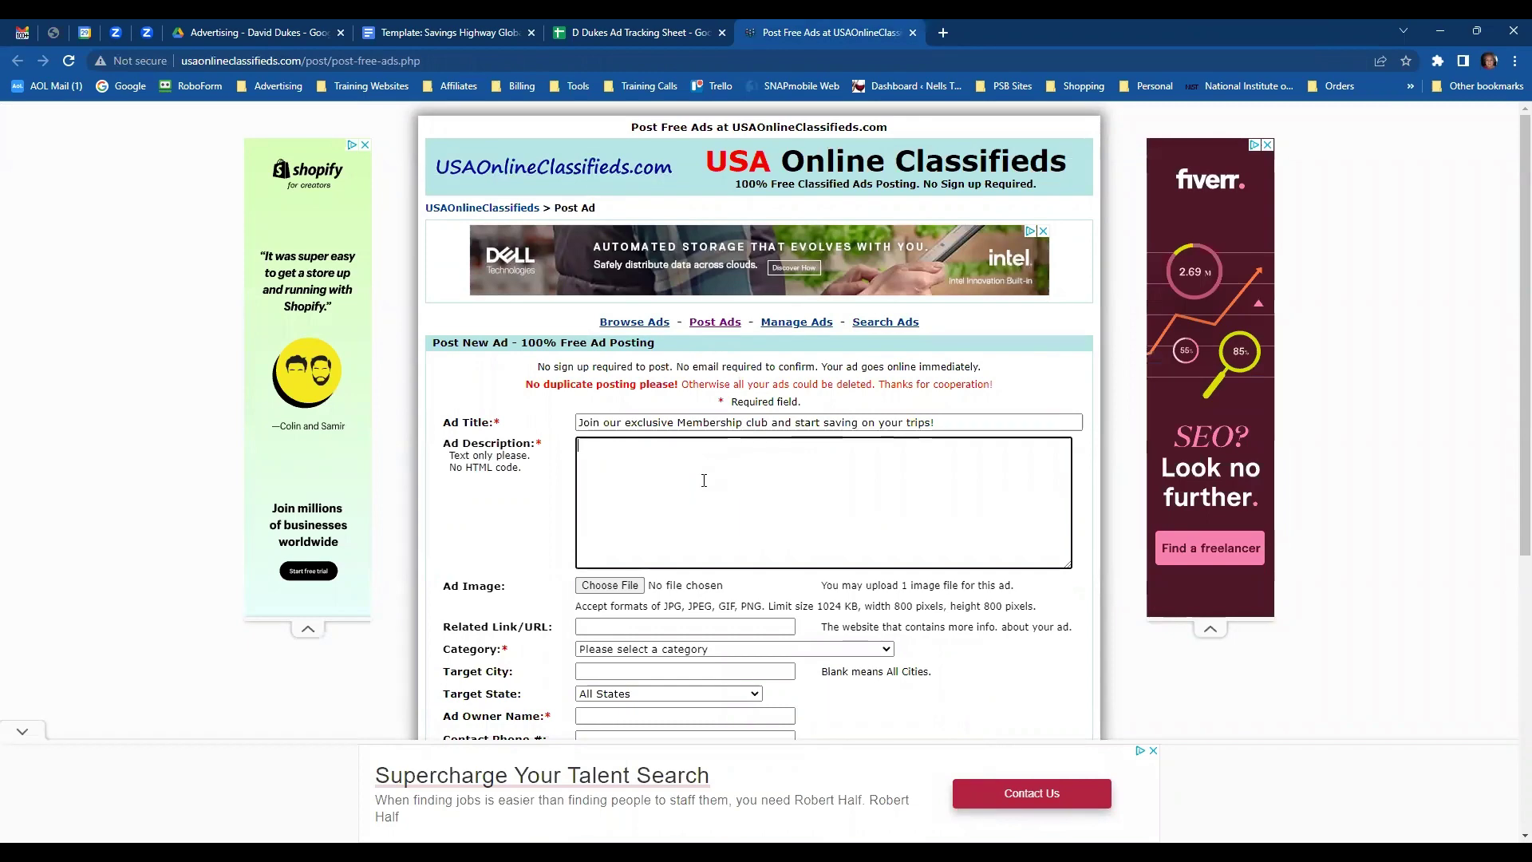
pyautogui.click(425, 38)
pyautogui.scroll(-10, 750, 510)
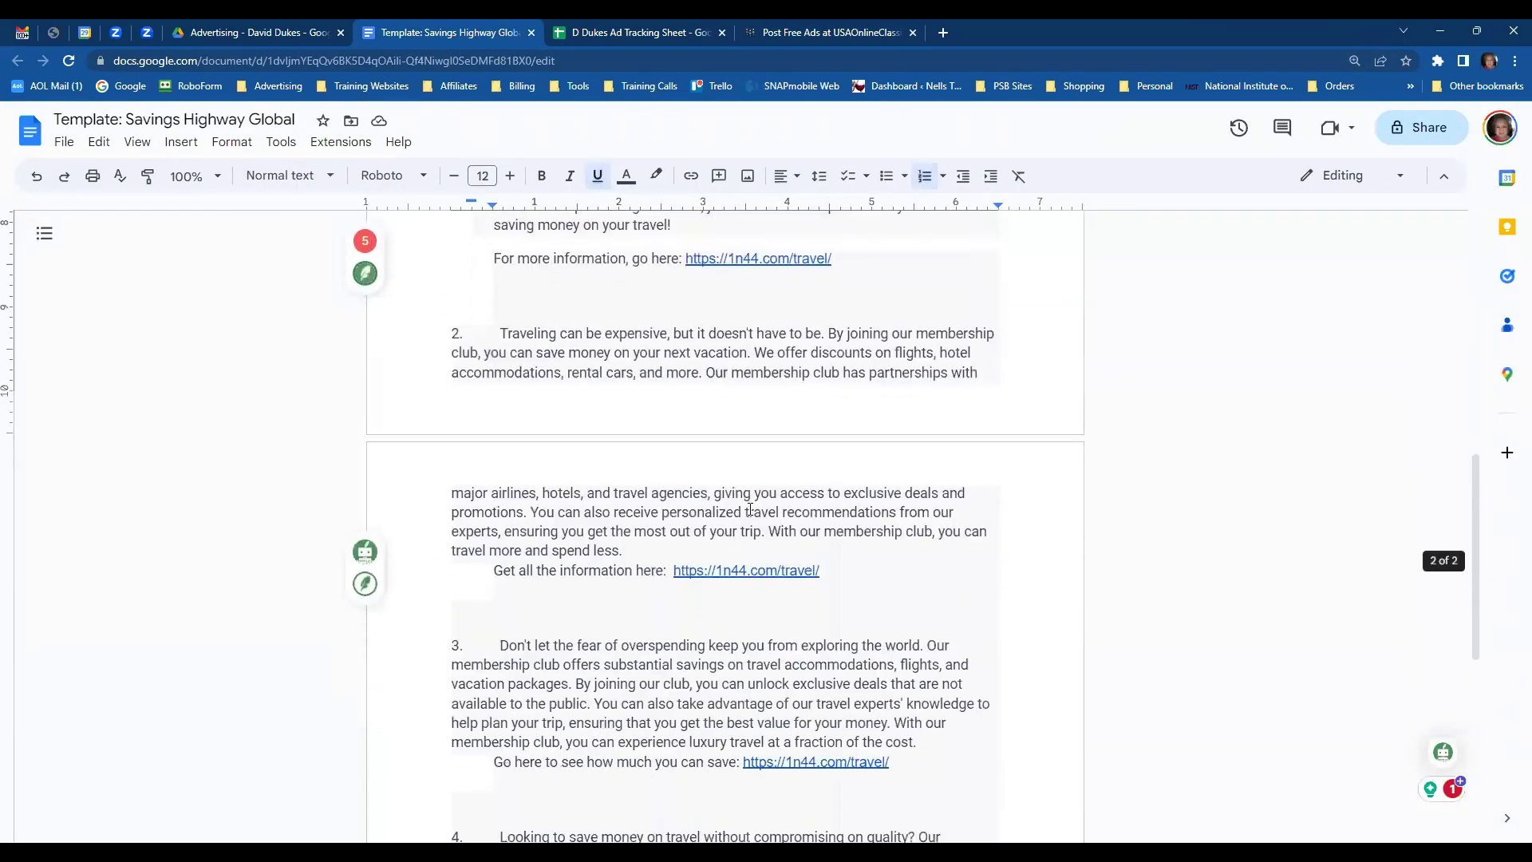
pyautogui.scroll(-3, 750, 509)
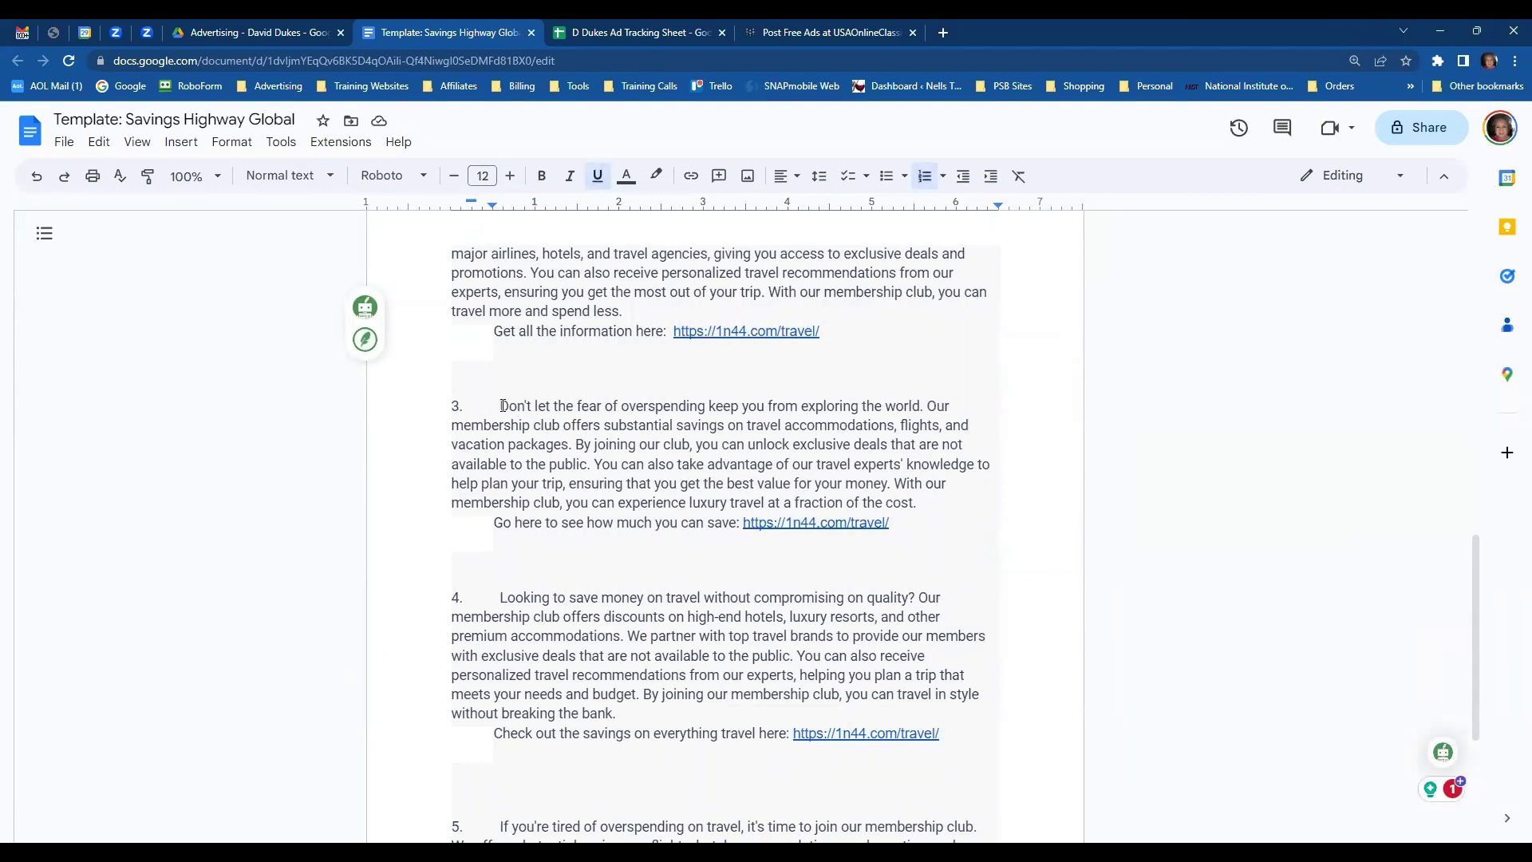
pyautogui.moveTo(501, 406); pyautogui.dragTo(910, 521)
pyautogui.hotkey('ctrl', 'c')
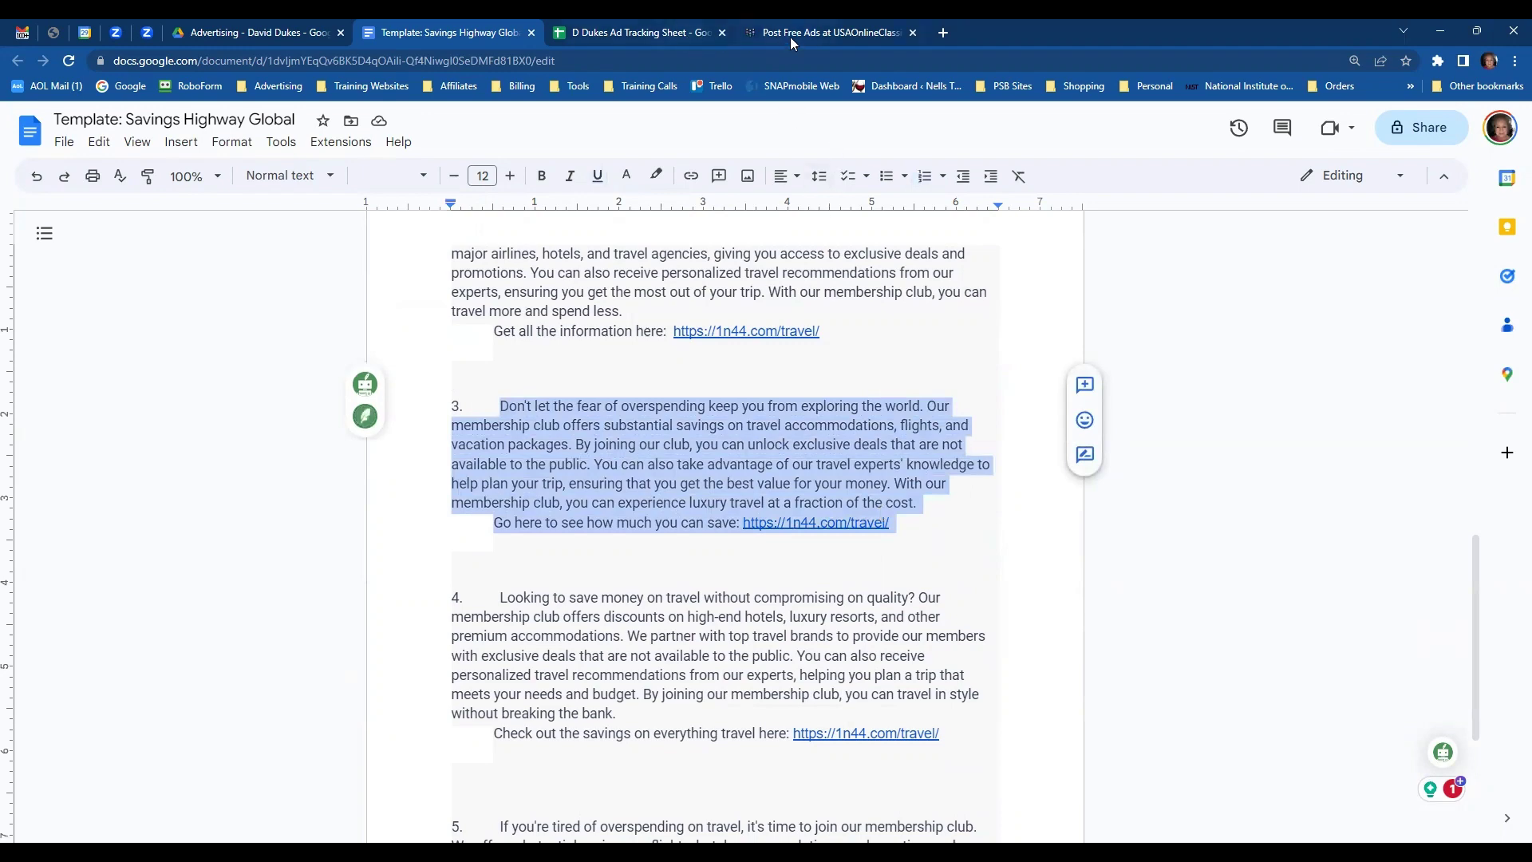
pyautogui.click(830, 33)
pyautogui.hotkey('ctrl', 'v')
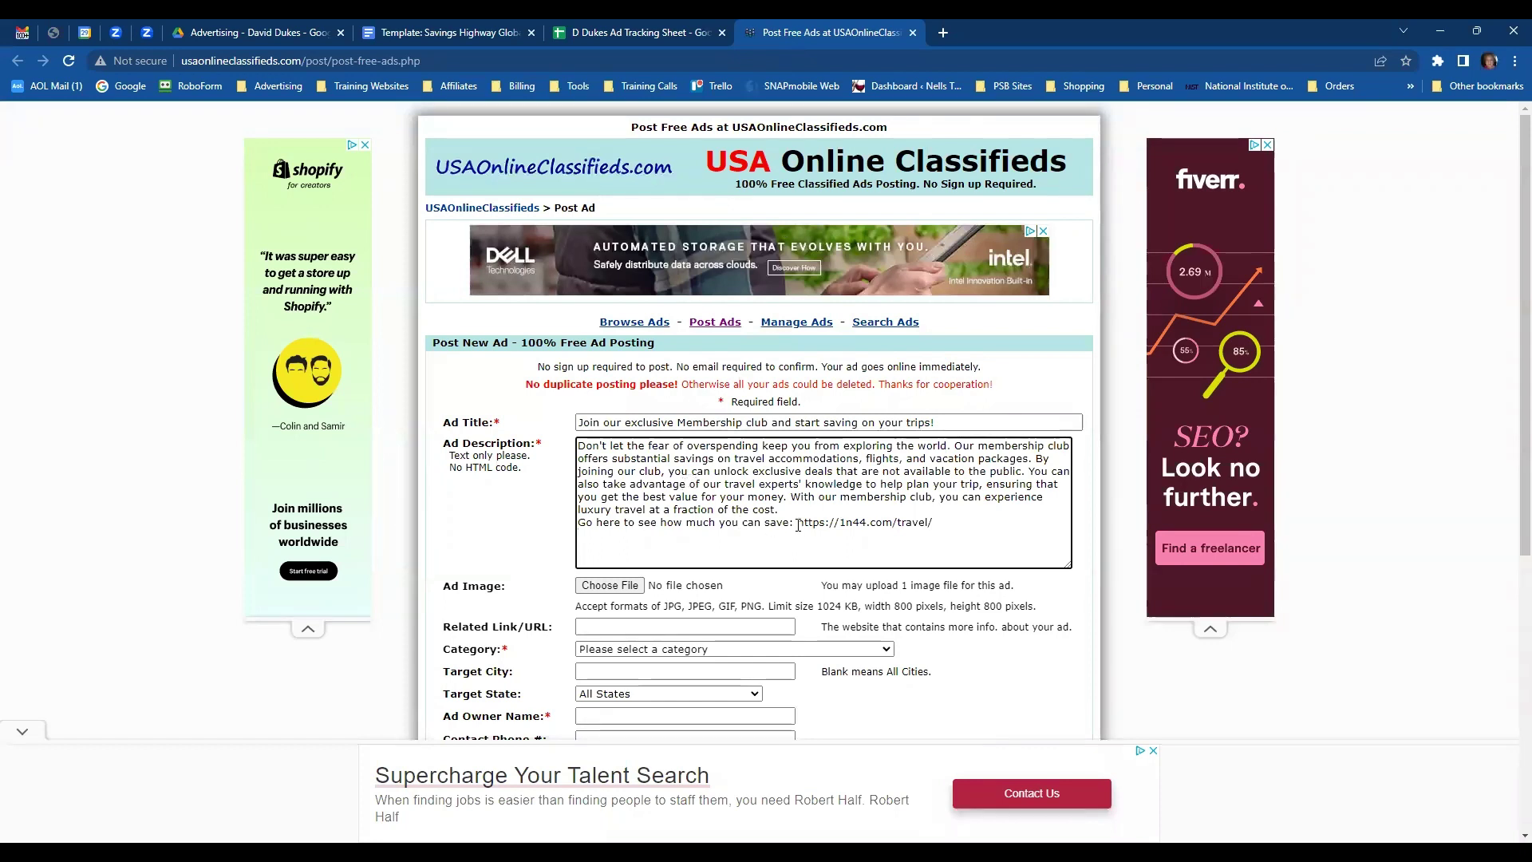
pyautogui.moveTo(798, 525); pyautogui.dragTo(928, 525)
pyautogui.hotkey('ctrl', 'c')
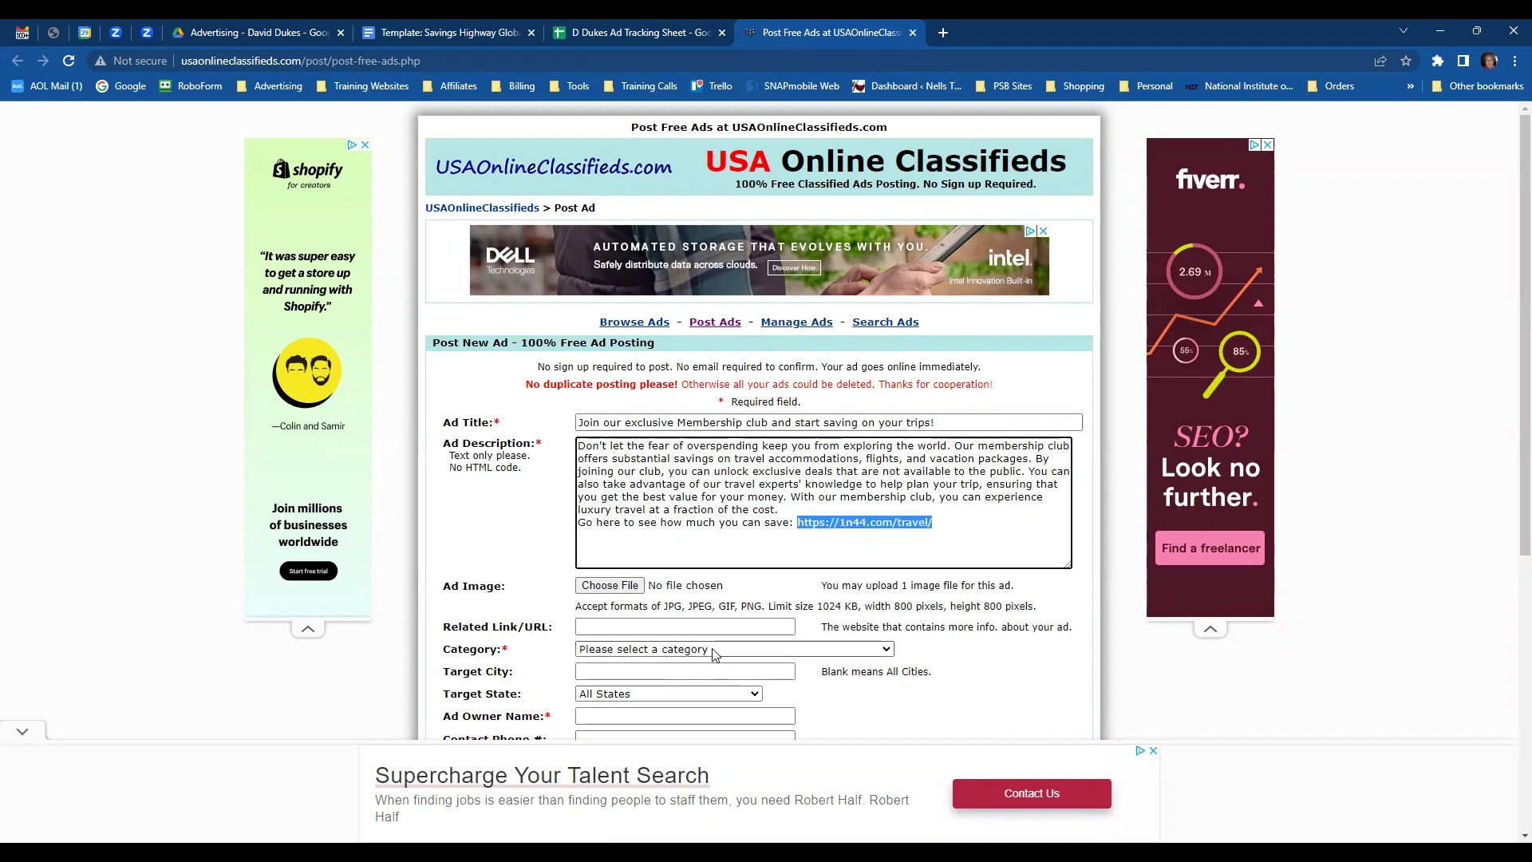
pyautogui.click(705, 626)
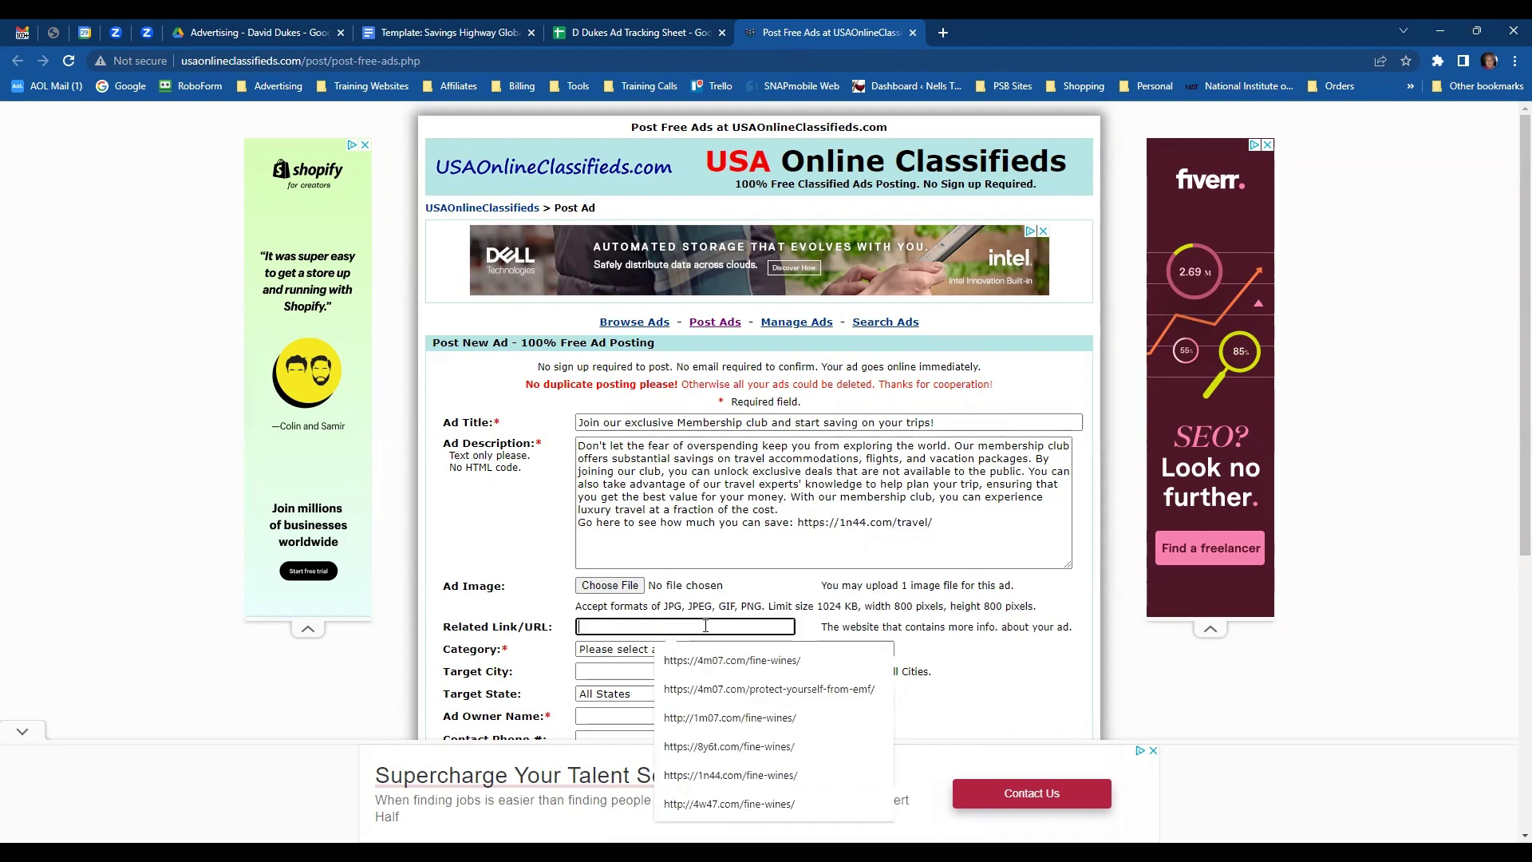
pyautogui.hotkey('ctrl', 'v')
# - Start attaching an ad image, then cancel the file picker without choosing a file
pyautogui.click(610, 587)
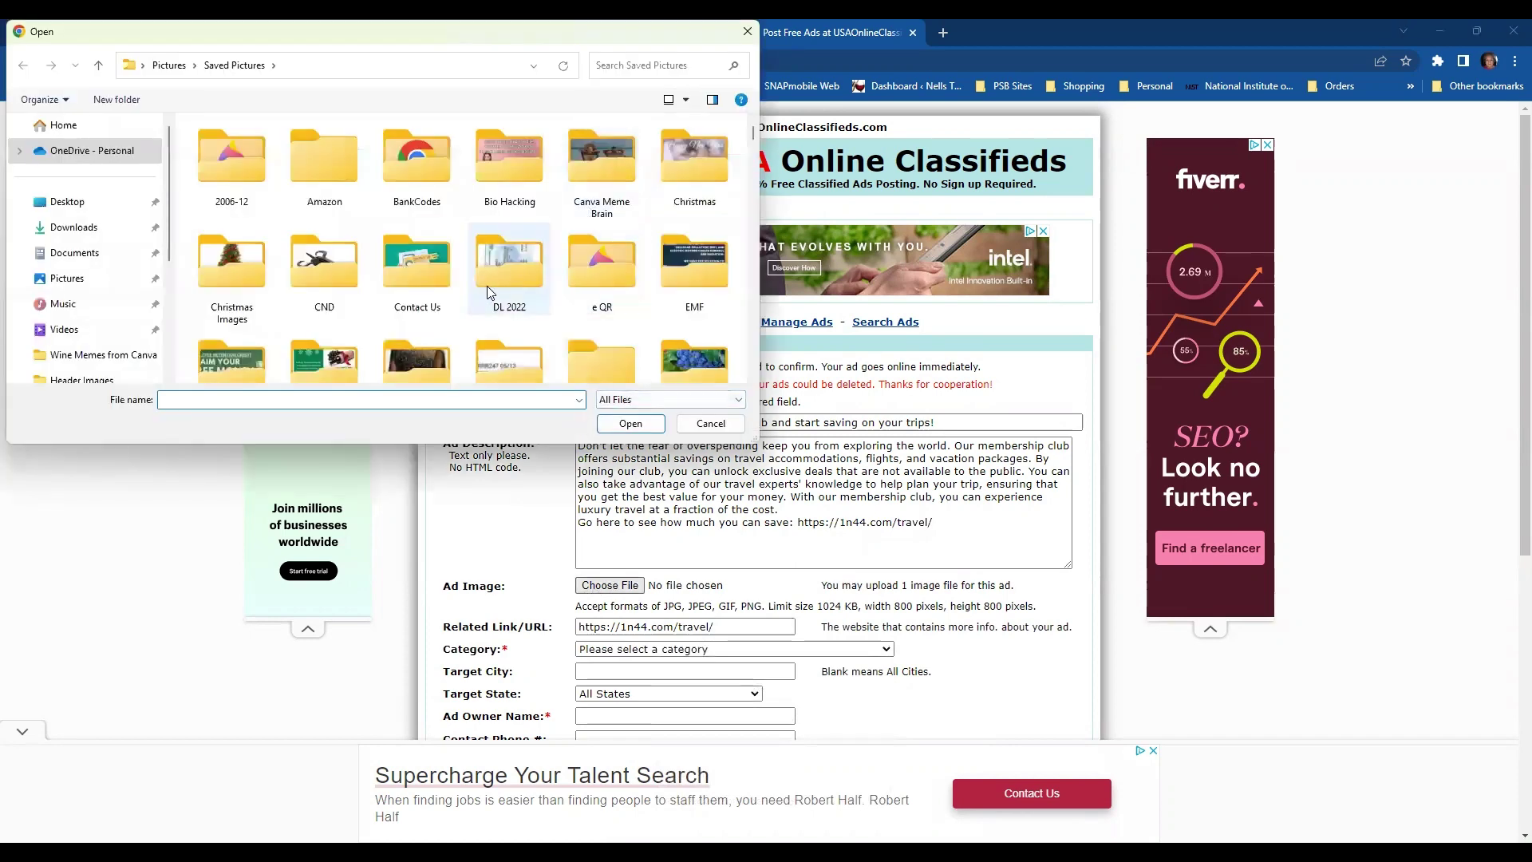
pyautogui.scroll(-5, 490, 280)
pyautogui.scroll(-2, 496, 270)
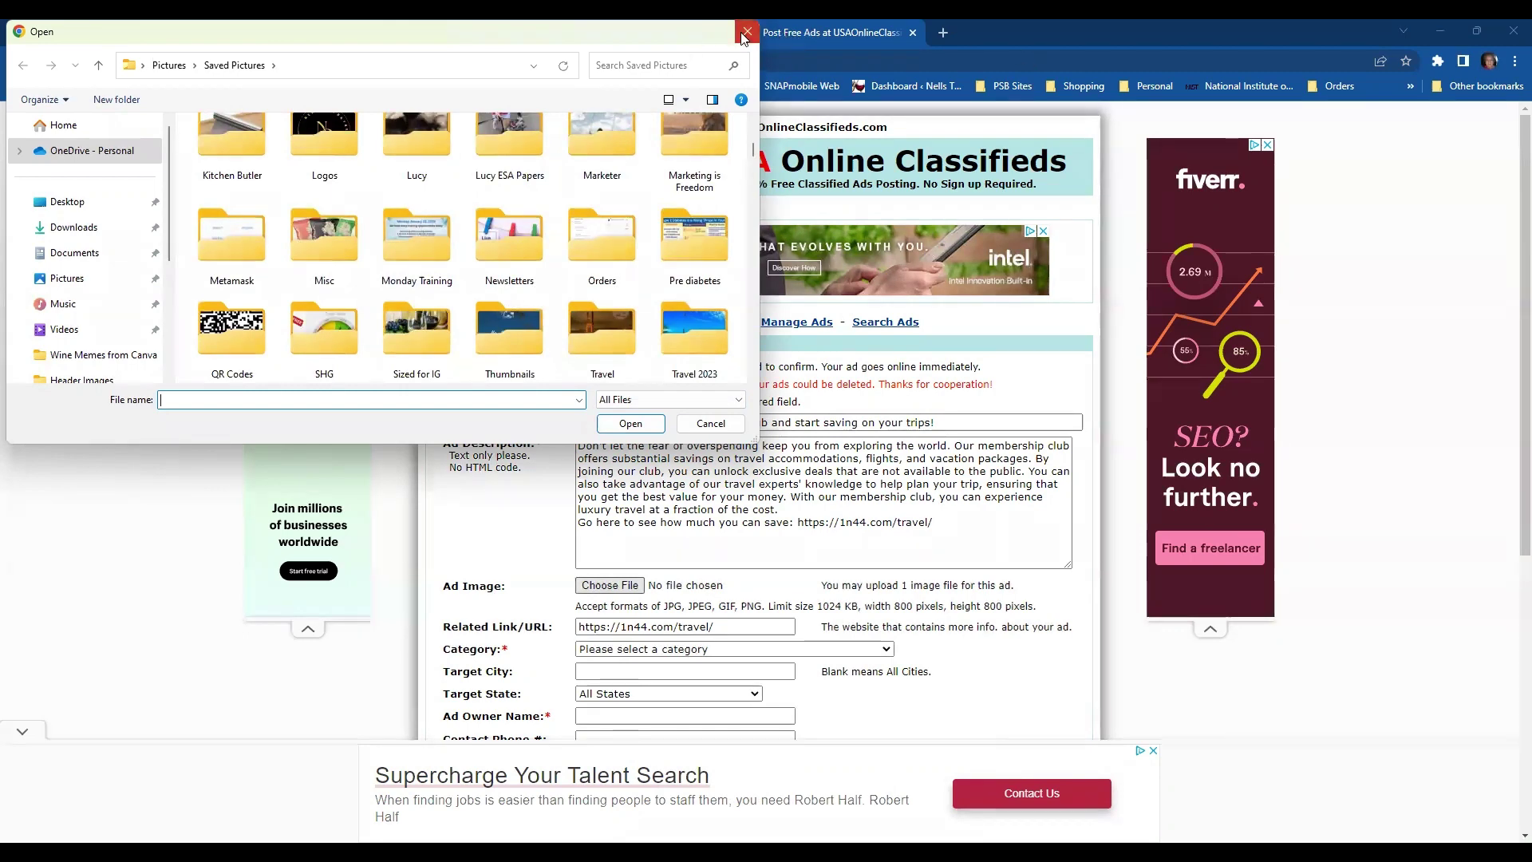
pyautogui.click(942, 32)
# - Search Google Images for 'Free travel images' and open the Time to Travel photo's Dreamstime page
pyautogui.click(945, 32)
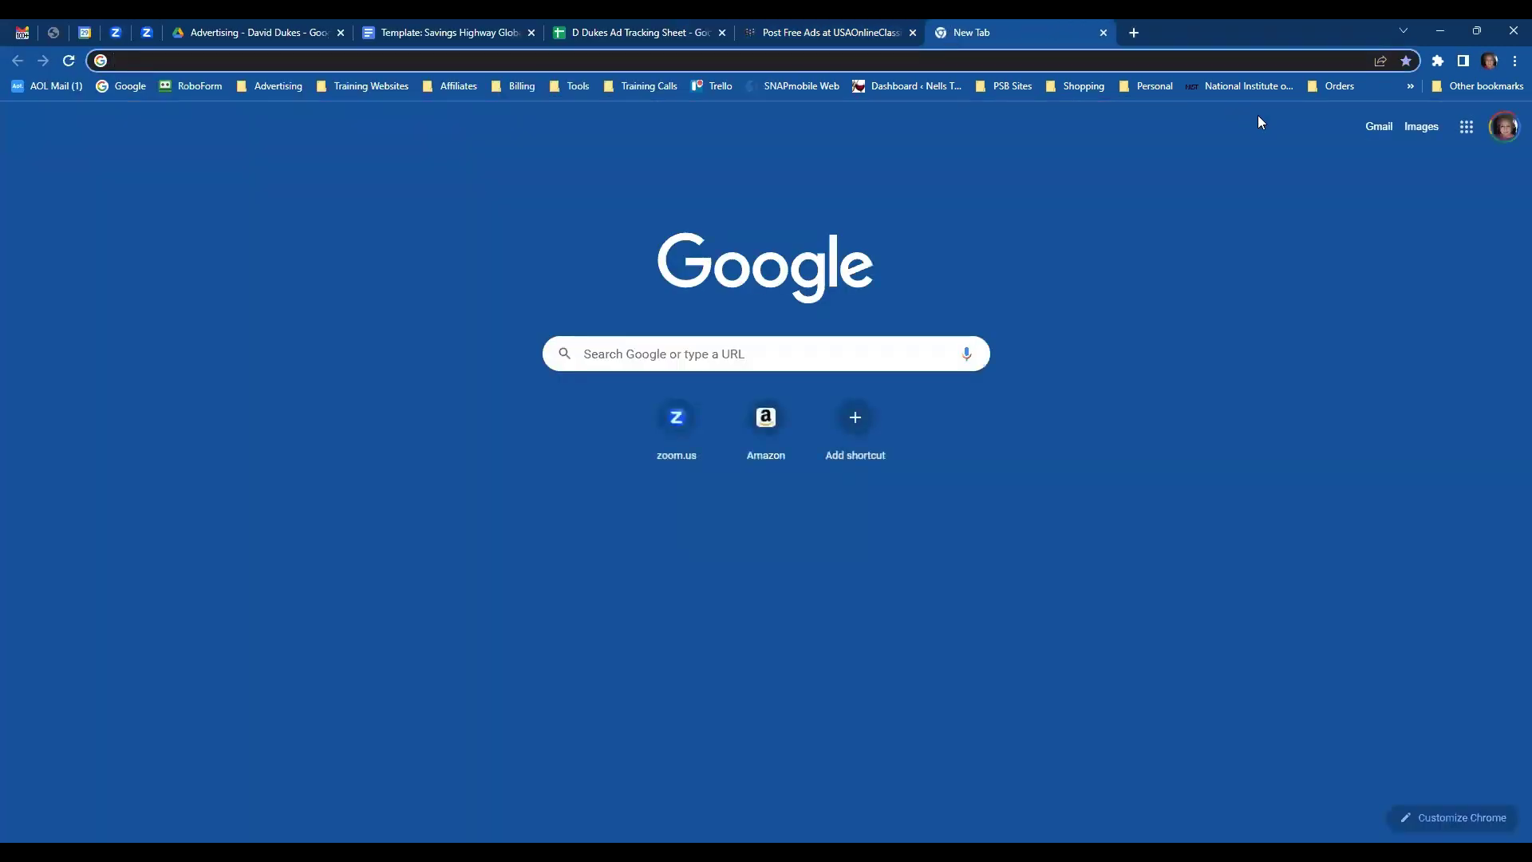
pyautogui.click(1419, 130)
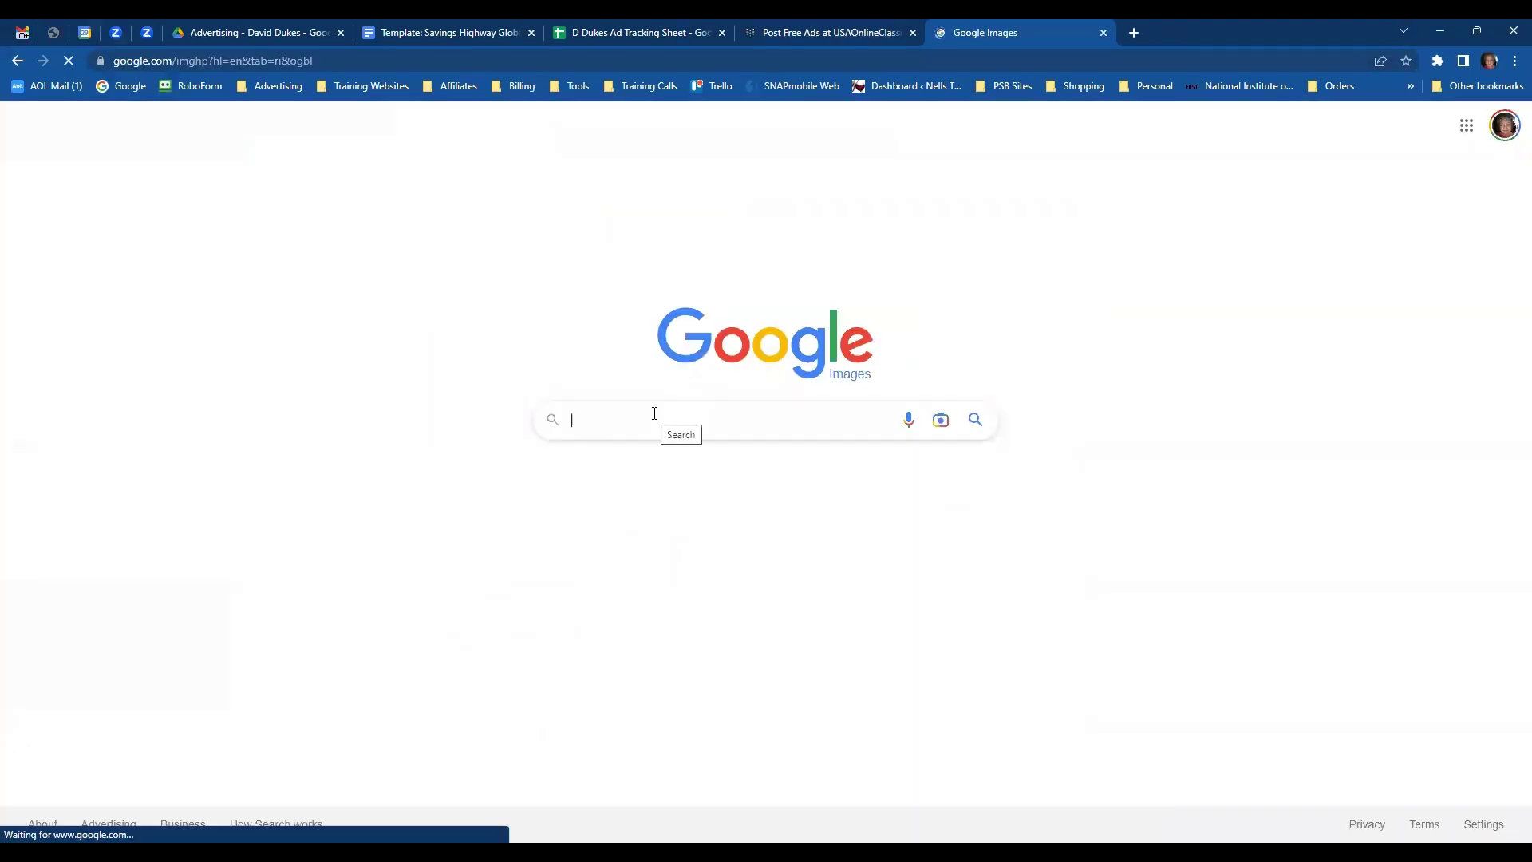
pyautogui.click(654, 414)
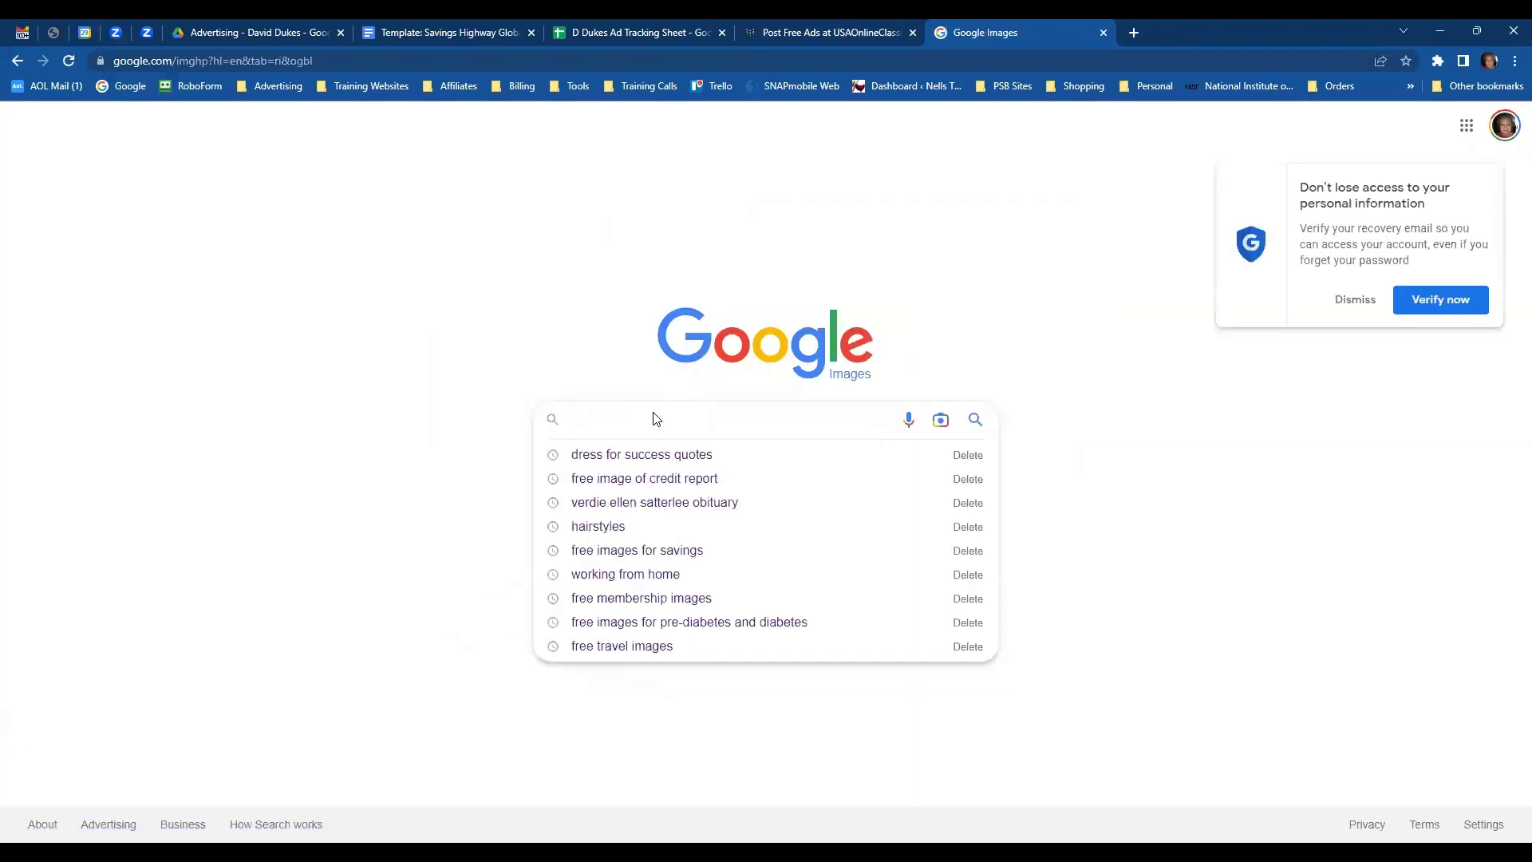
pyautogui.write('Free tr')
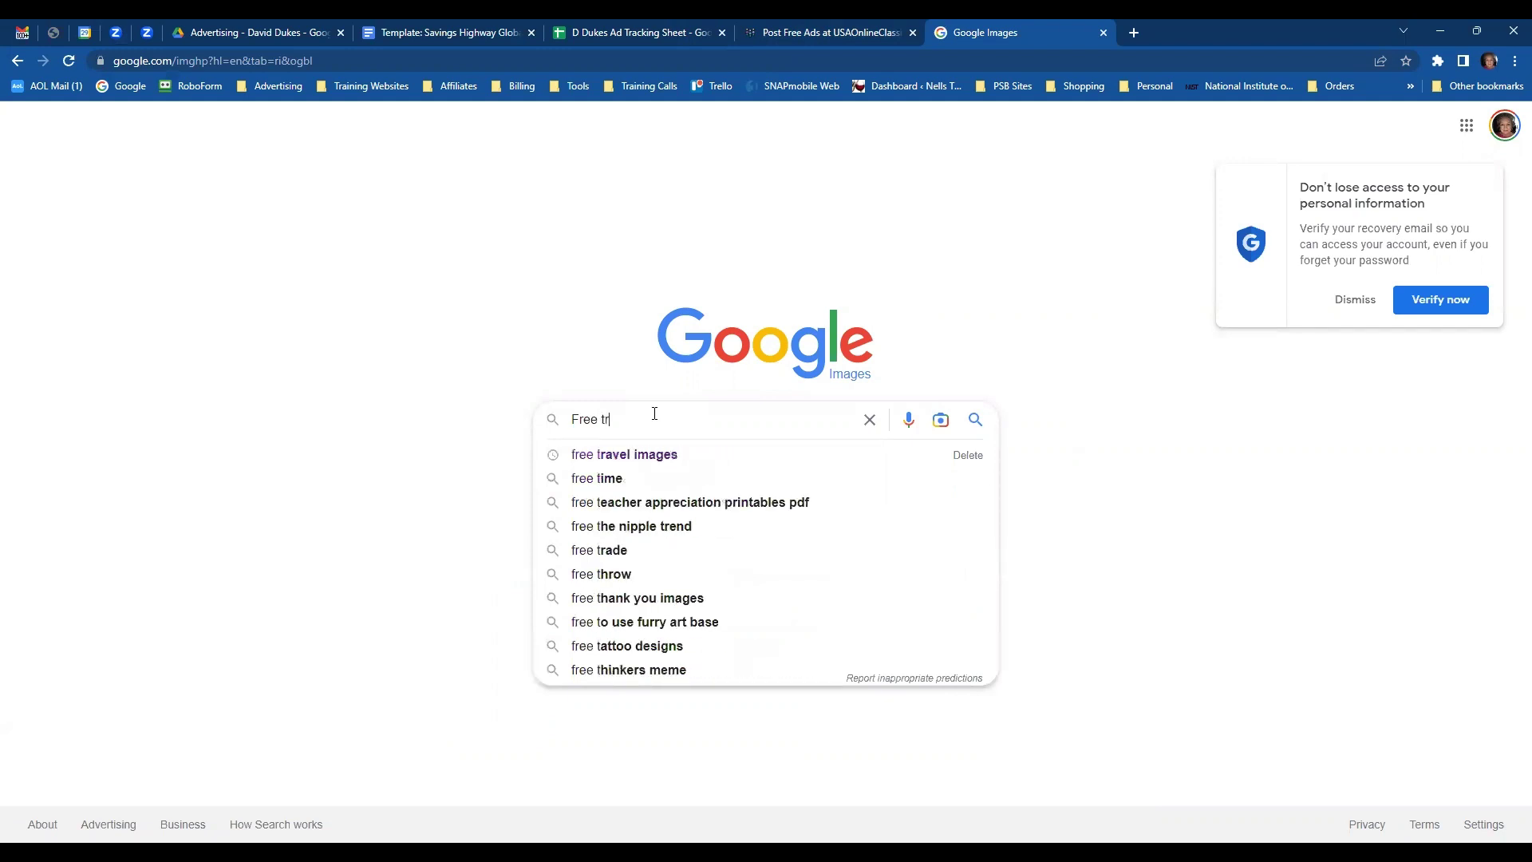
pyautogui.write('avel ')
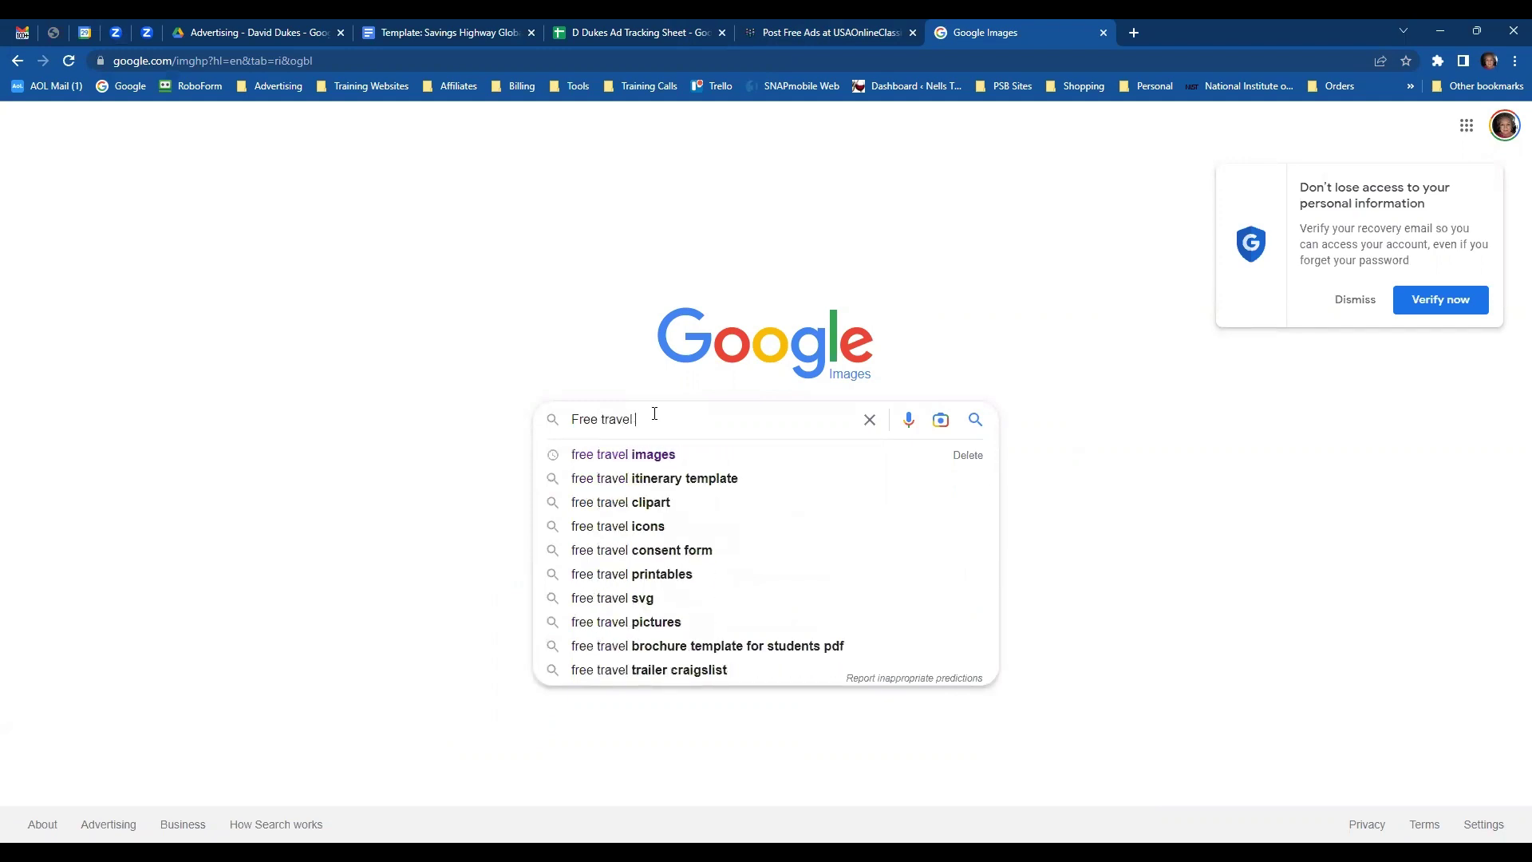
pyautogui.write('images')
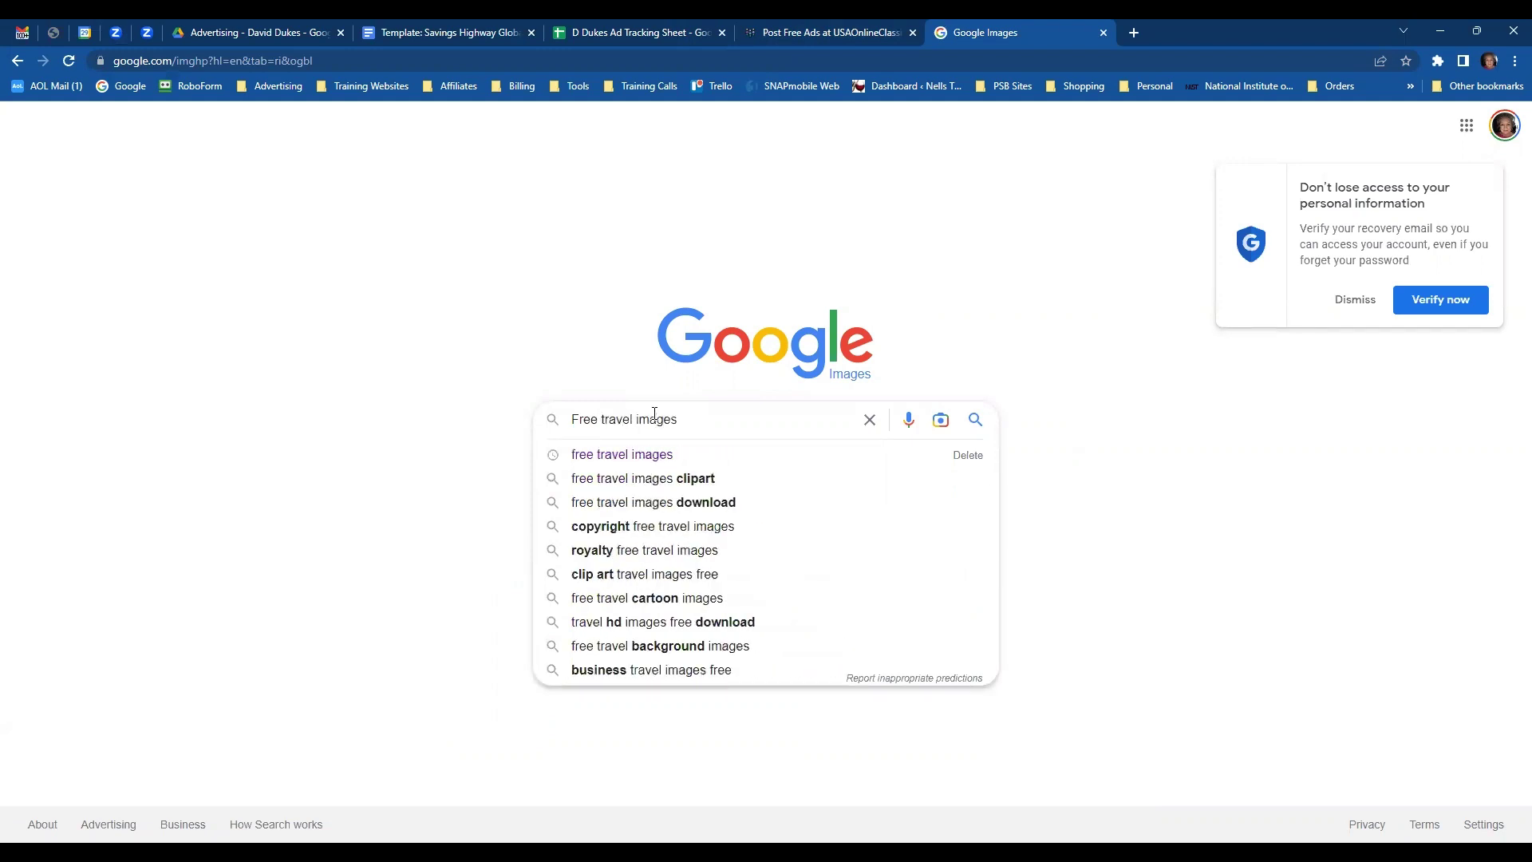
pyautogui.press('Return')
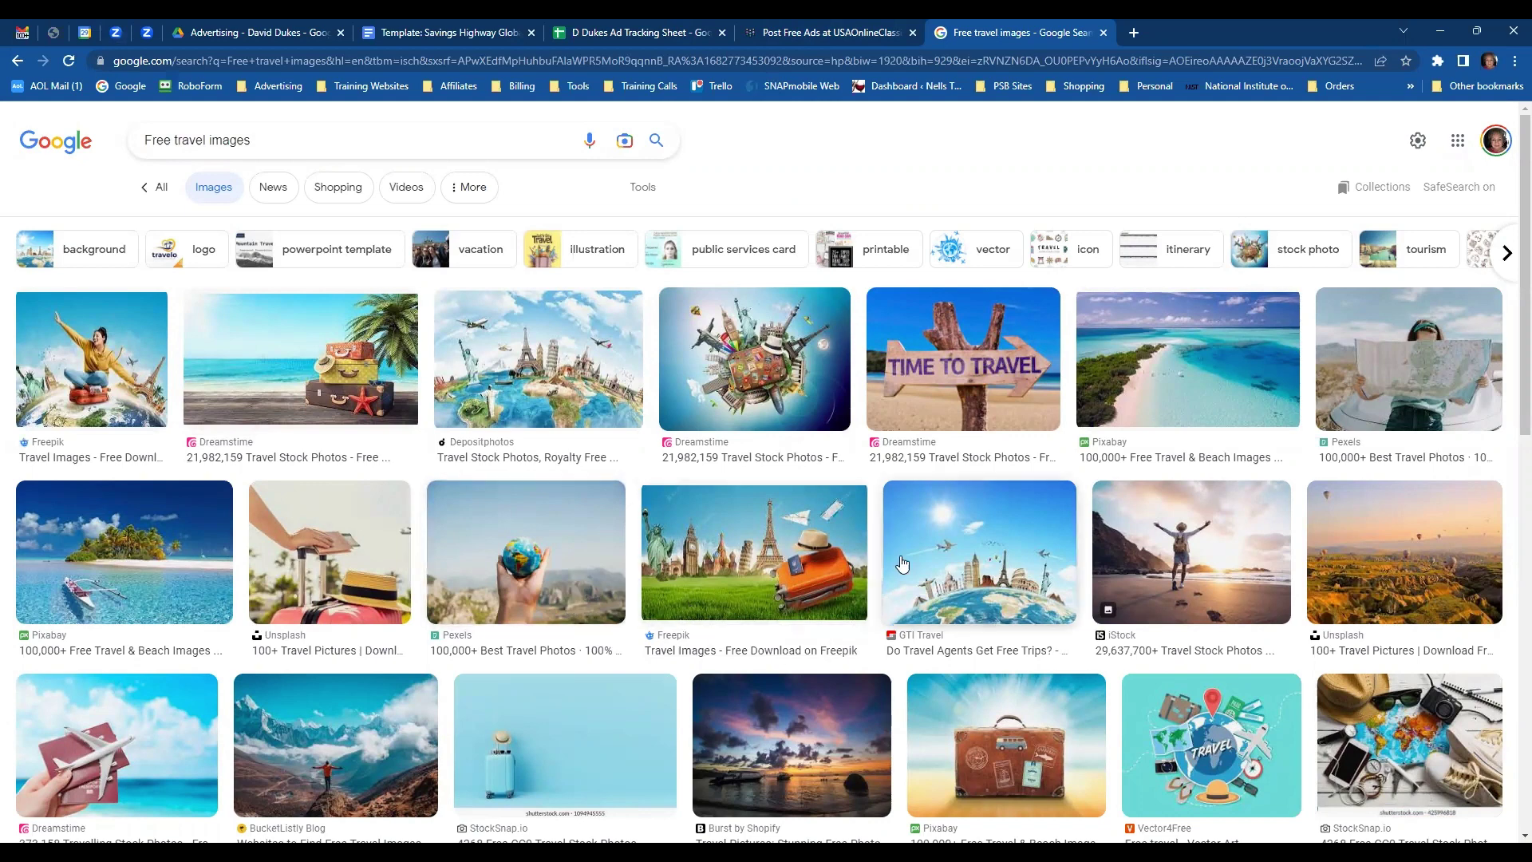
pyautogui.click(982, 386)
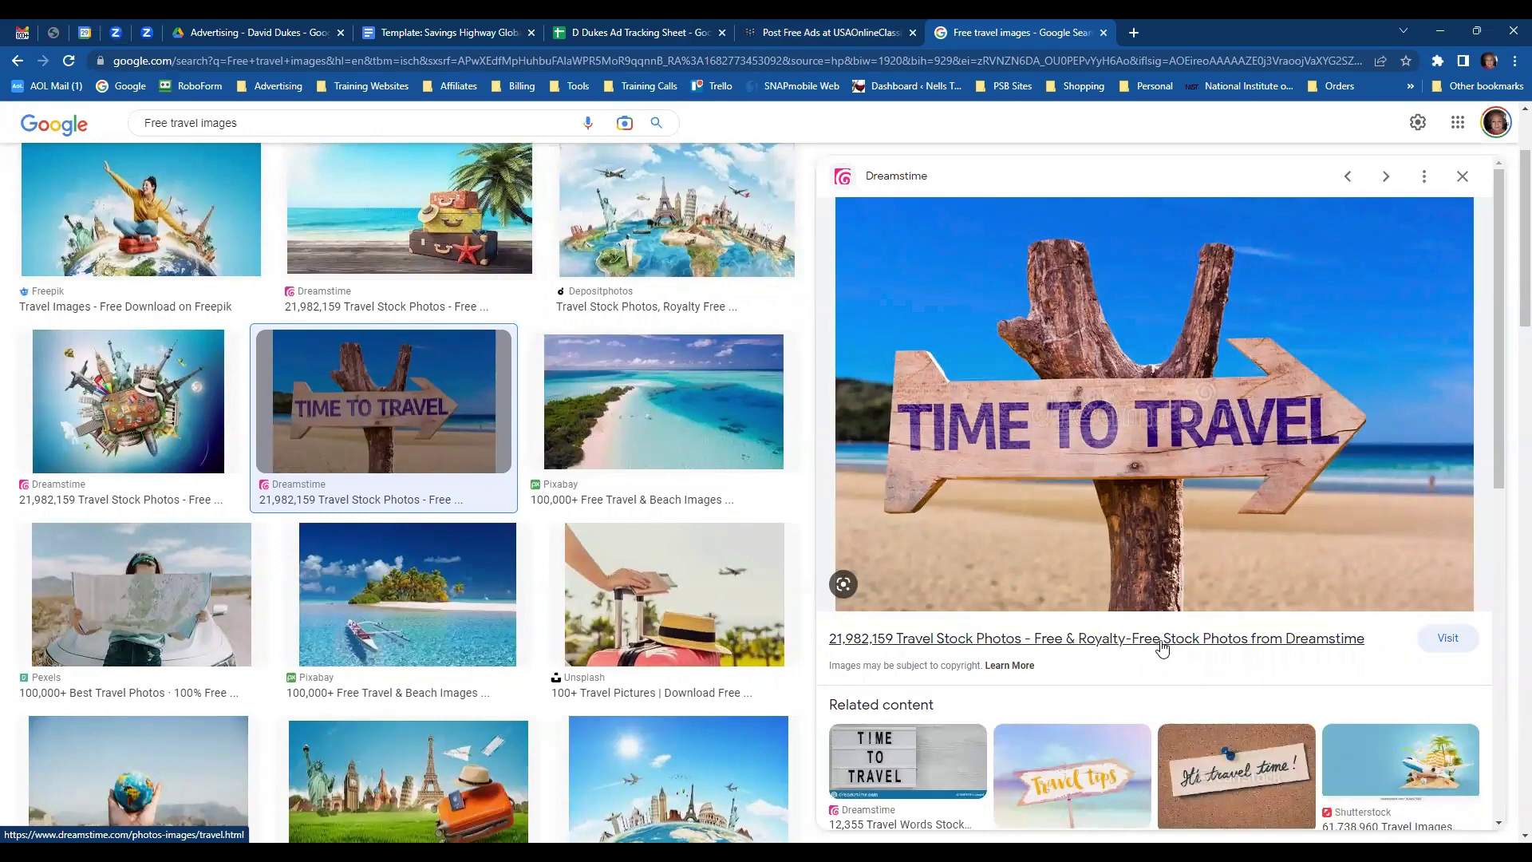
pyautogui.click(1159, 470)
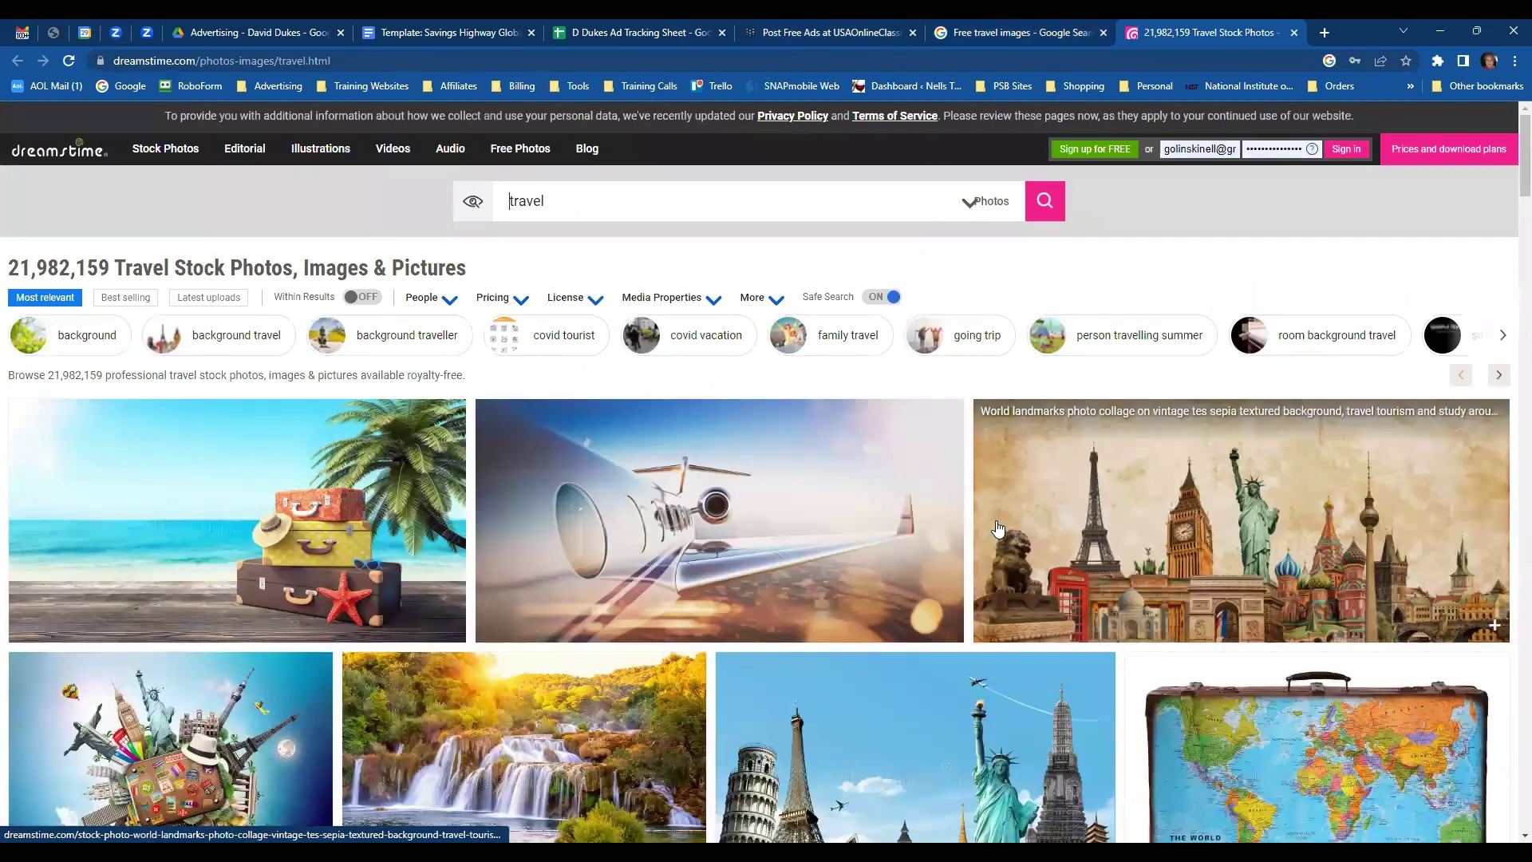
# - Browse Dreamstime's travel photos, dismiss the sign-up popup, and open the Time to Travel sign photo
pyautogui.scroll(-1, 997, 529)
pyautogui.scroll(-2, 998, 528)
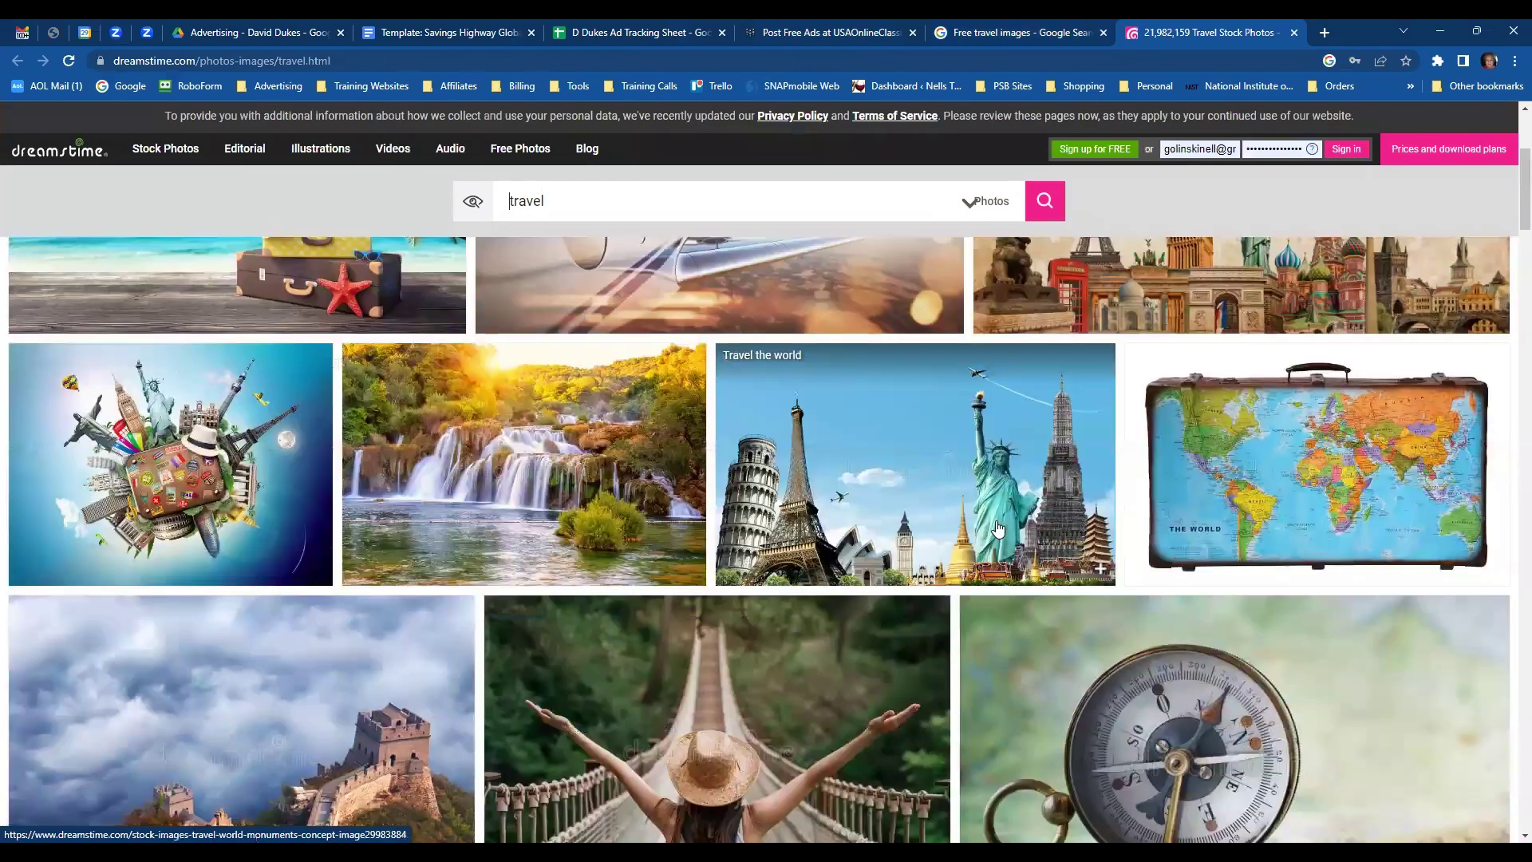
pyautogui.scroll(-1, 995, 527)
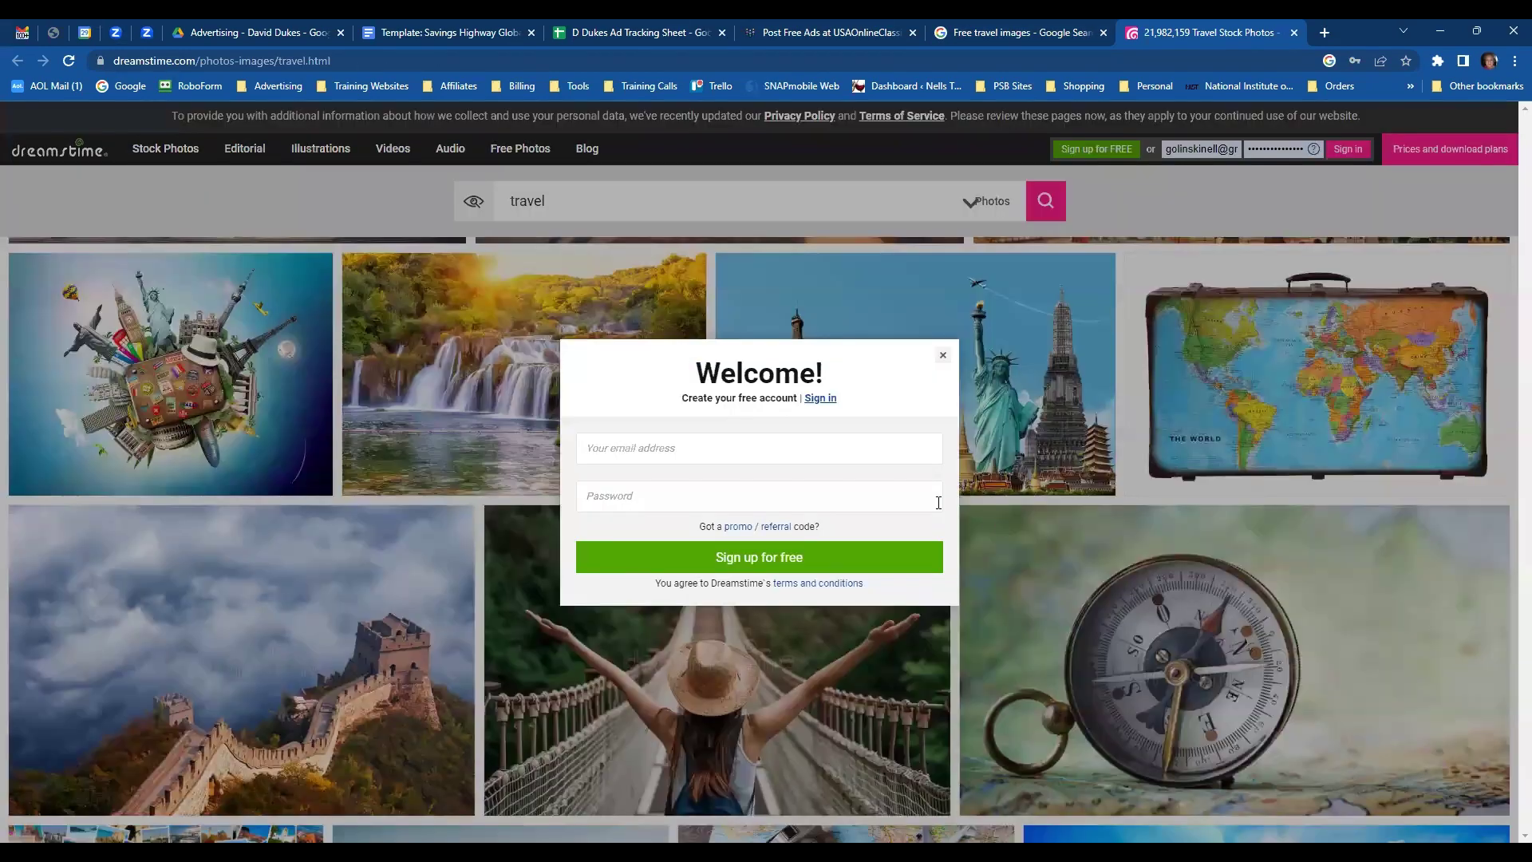
pyautogui.click(943, 355)
pyautogui.scroll(-3, 989, 530)
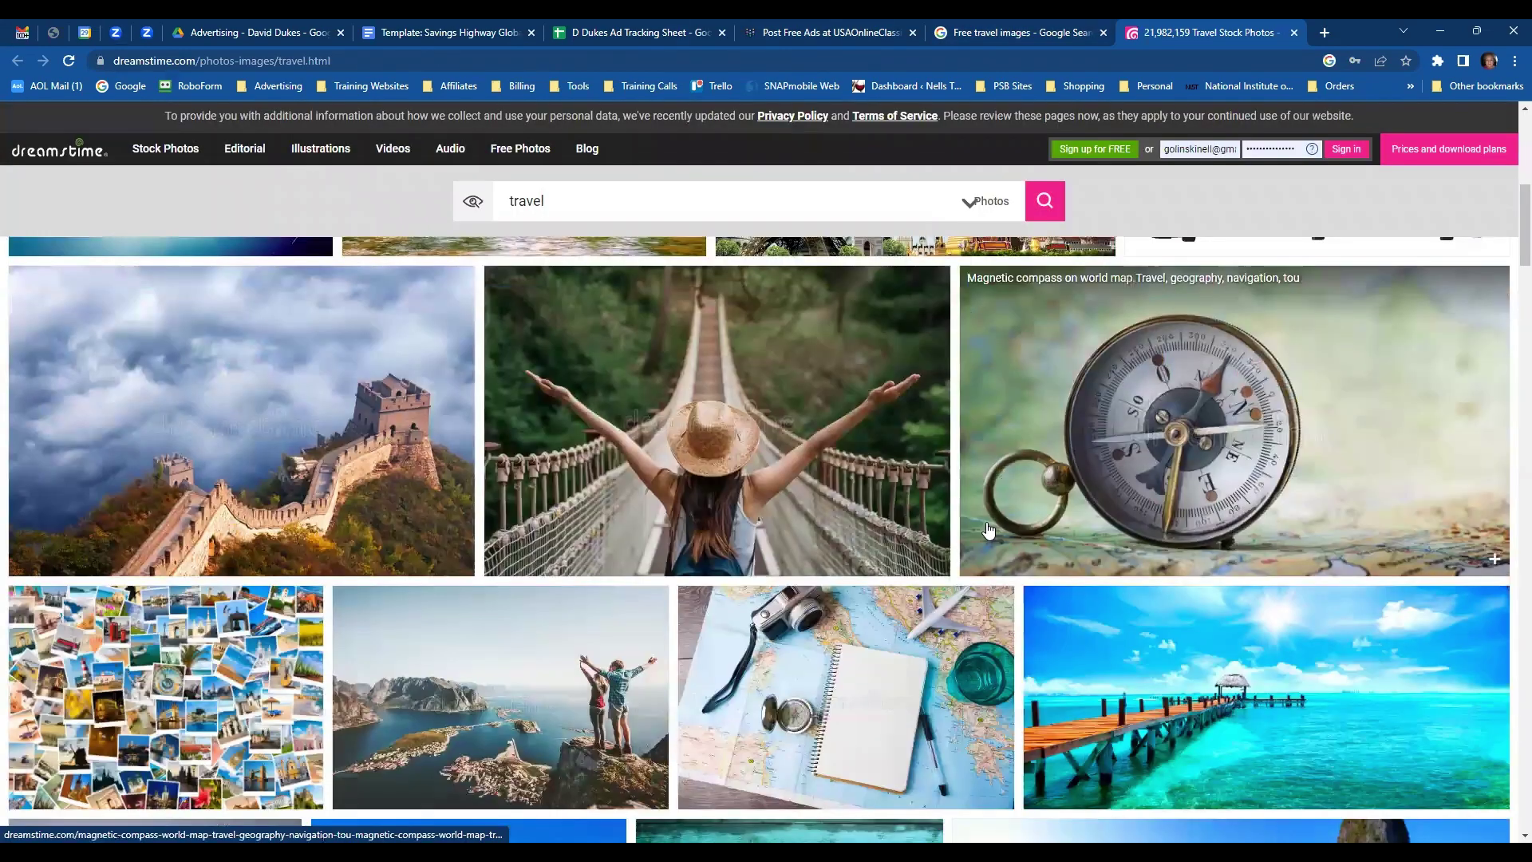
pyautogui.scroll(-3, 907, 517)
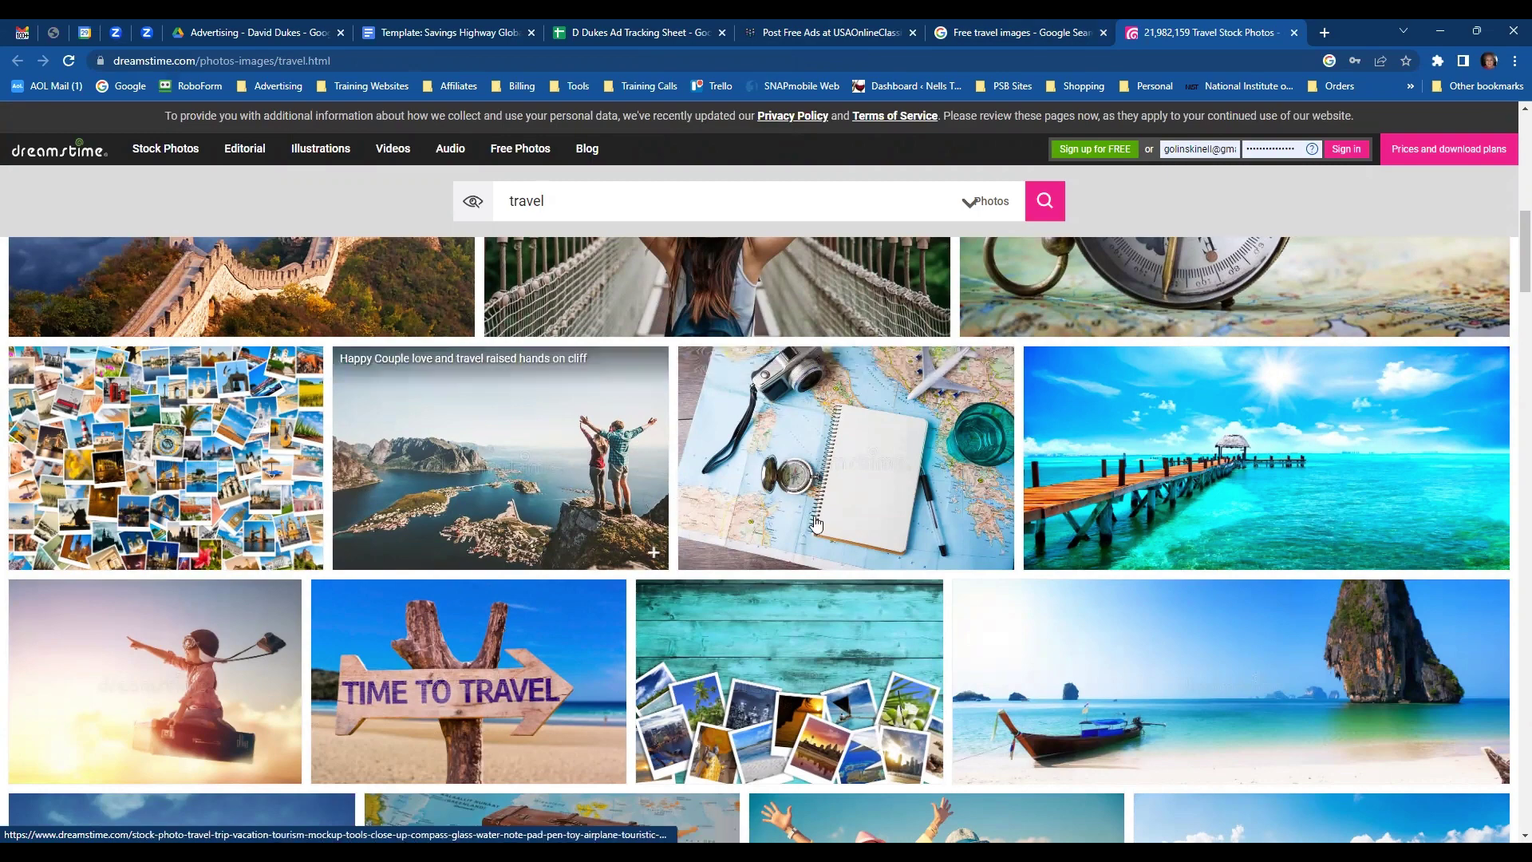
pyautogui.scroll(-2, 469, 549)
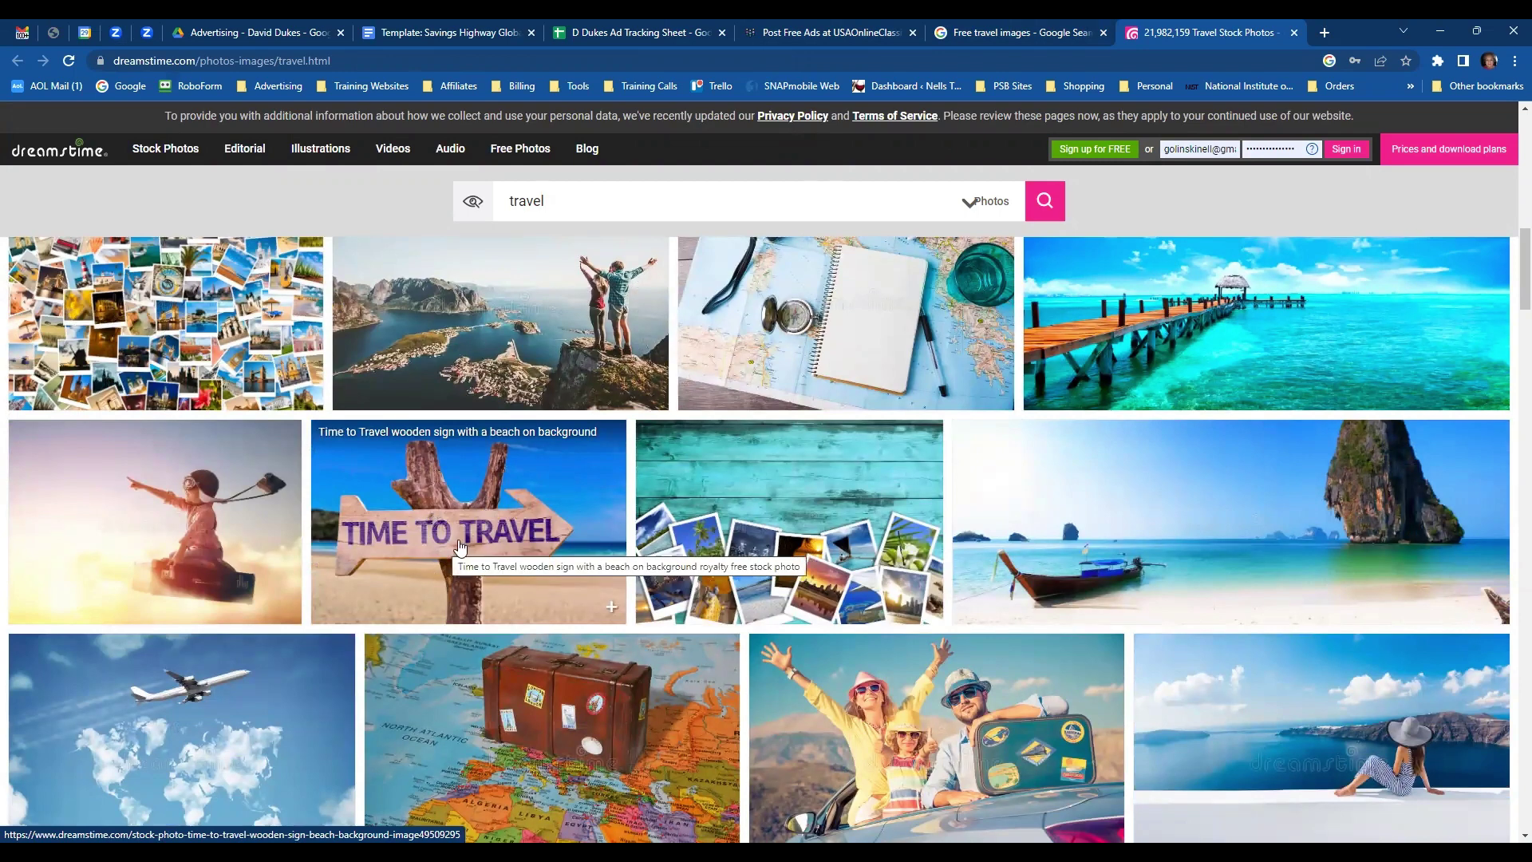
pyautogui.click(460, 548)
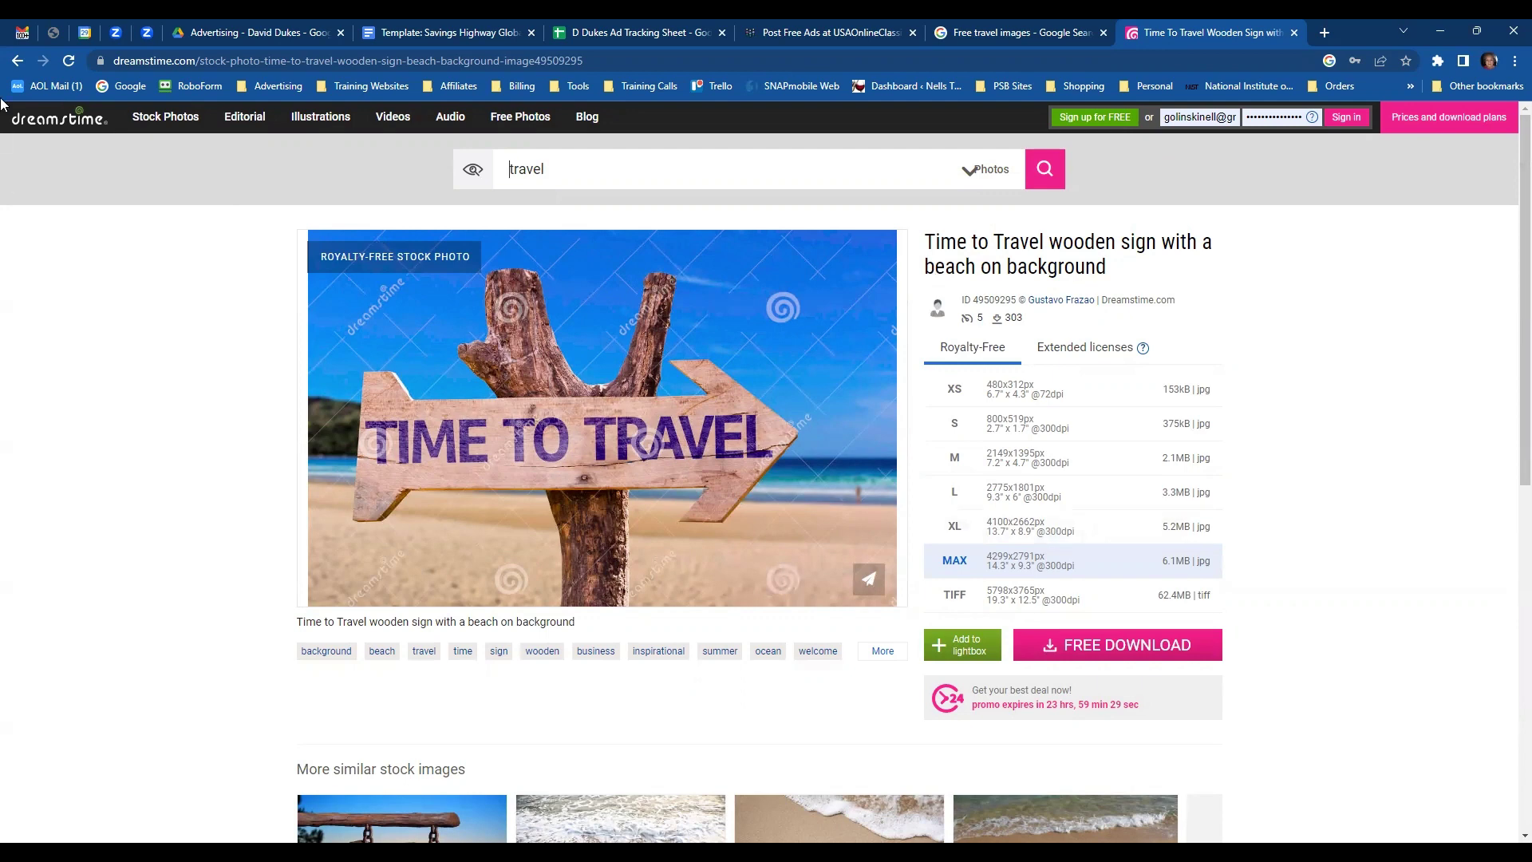
# - Return to the results, view the family travel photos, and close the Dreamstime tab
pyautogui.click(18, 65)
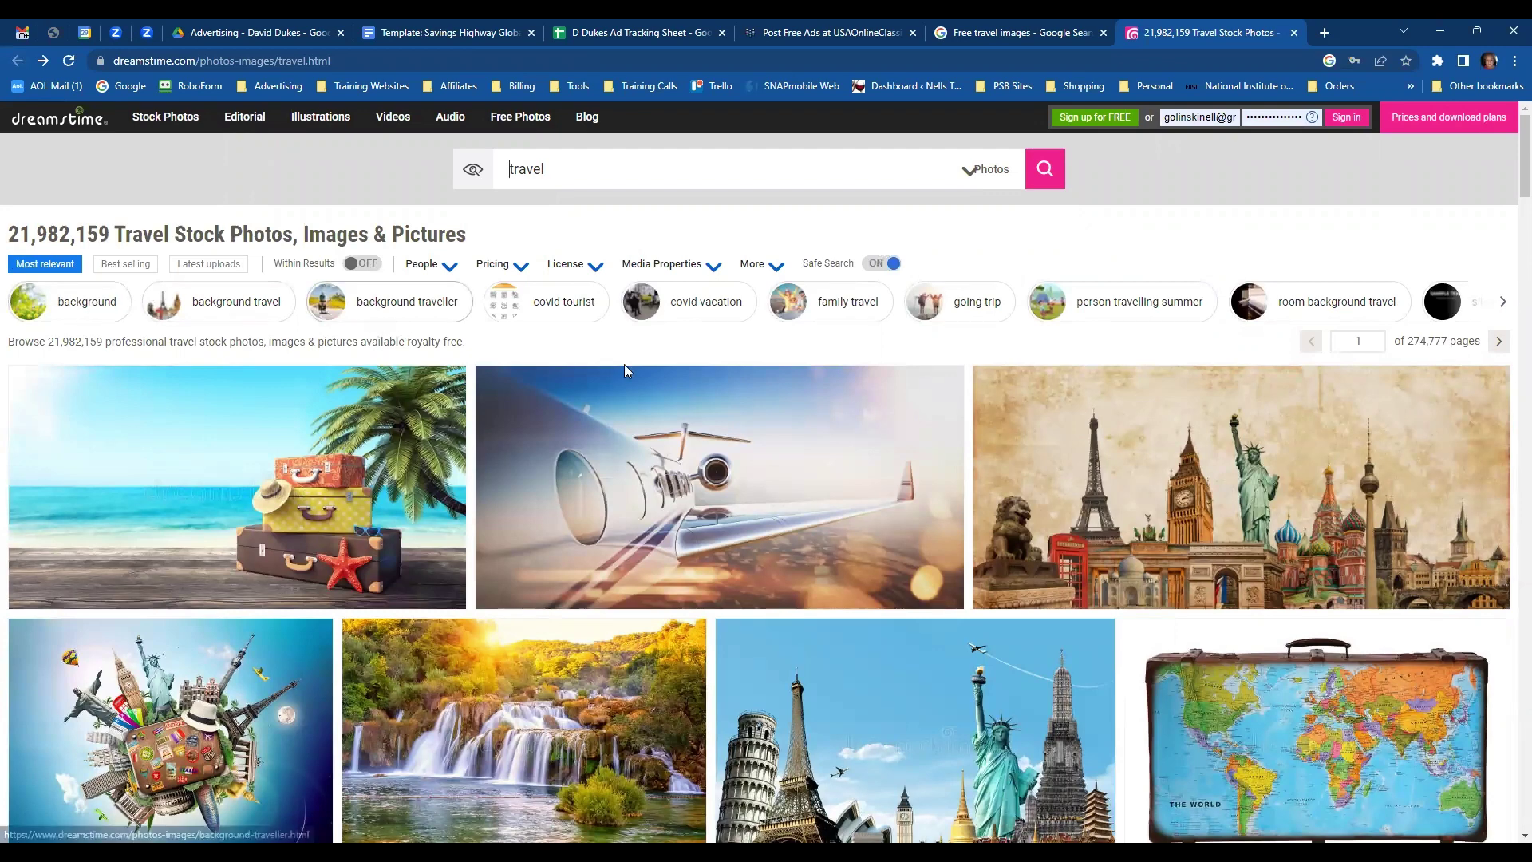
pyautogui.click(815, 316)
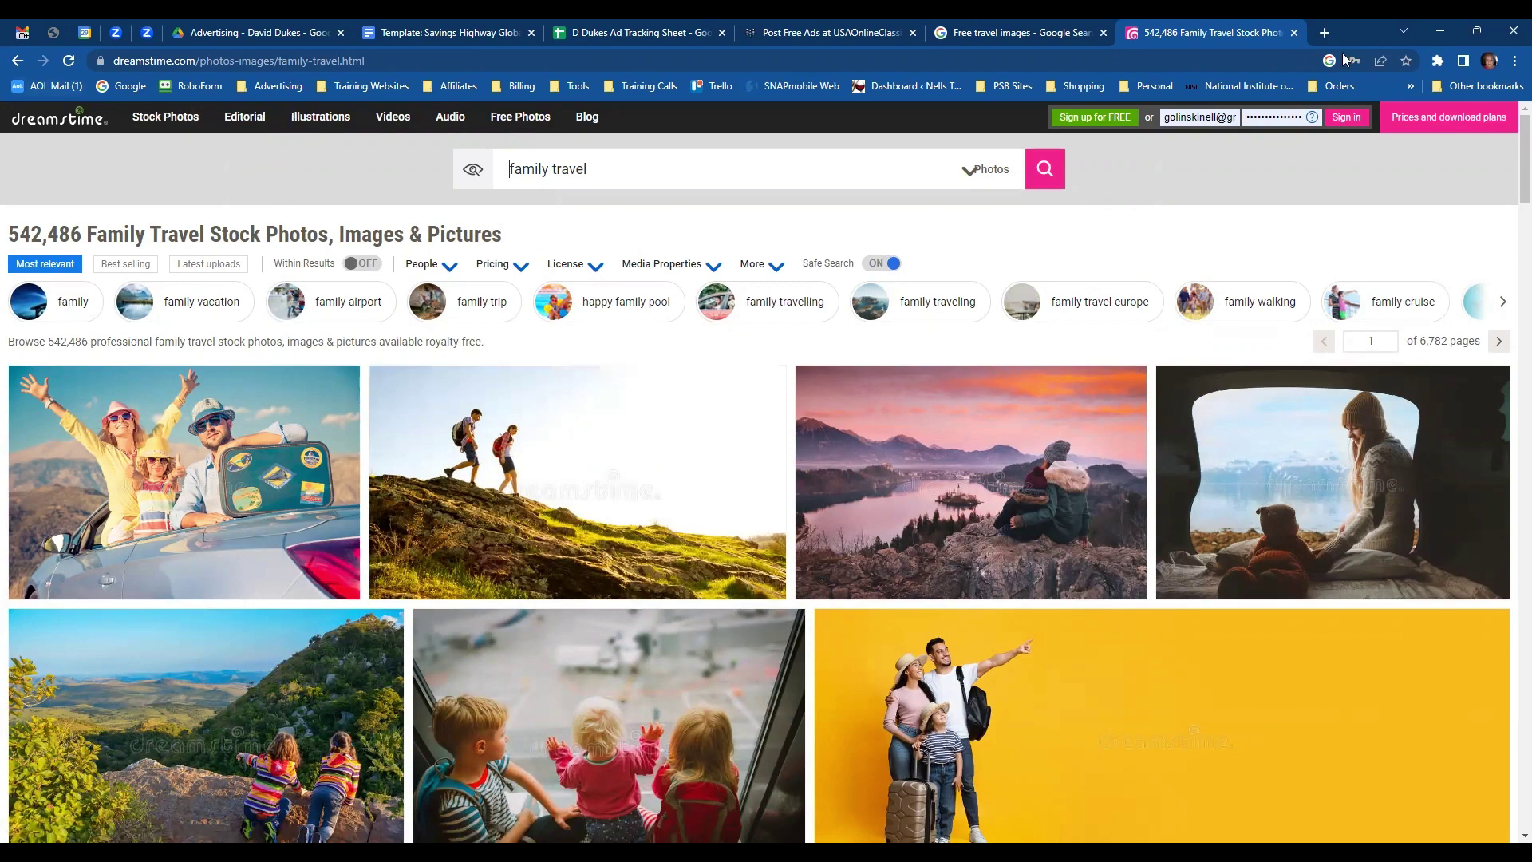
pyautogui.click(1295, 33)
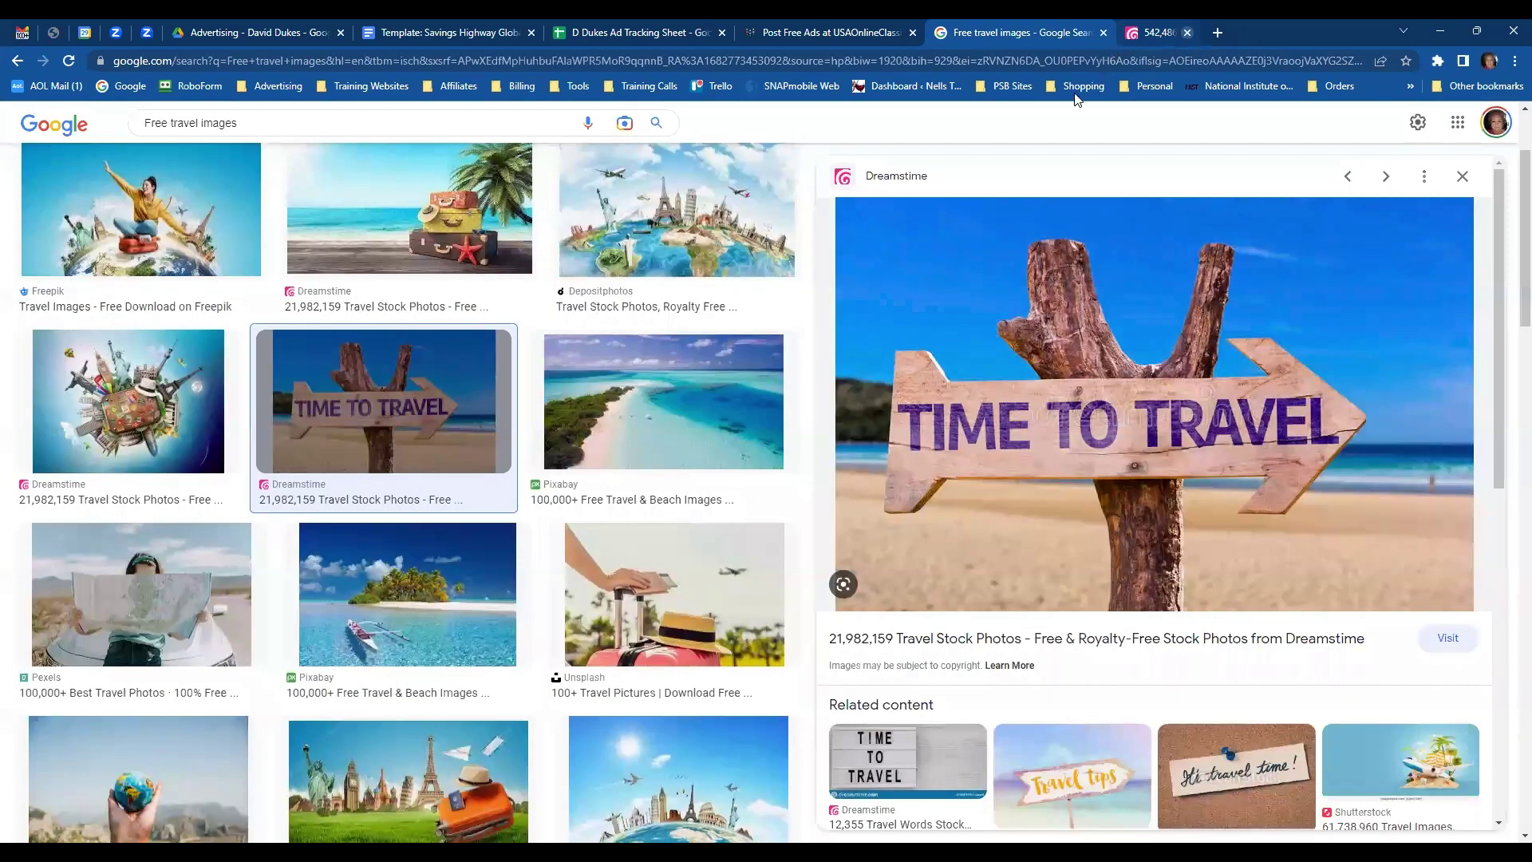
# - Search Google Images for 'pixabay free images' and expand the More search categories
pyautogui.click(18, 62)
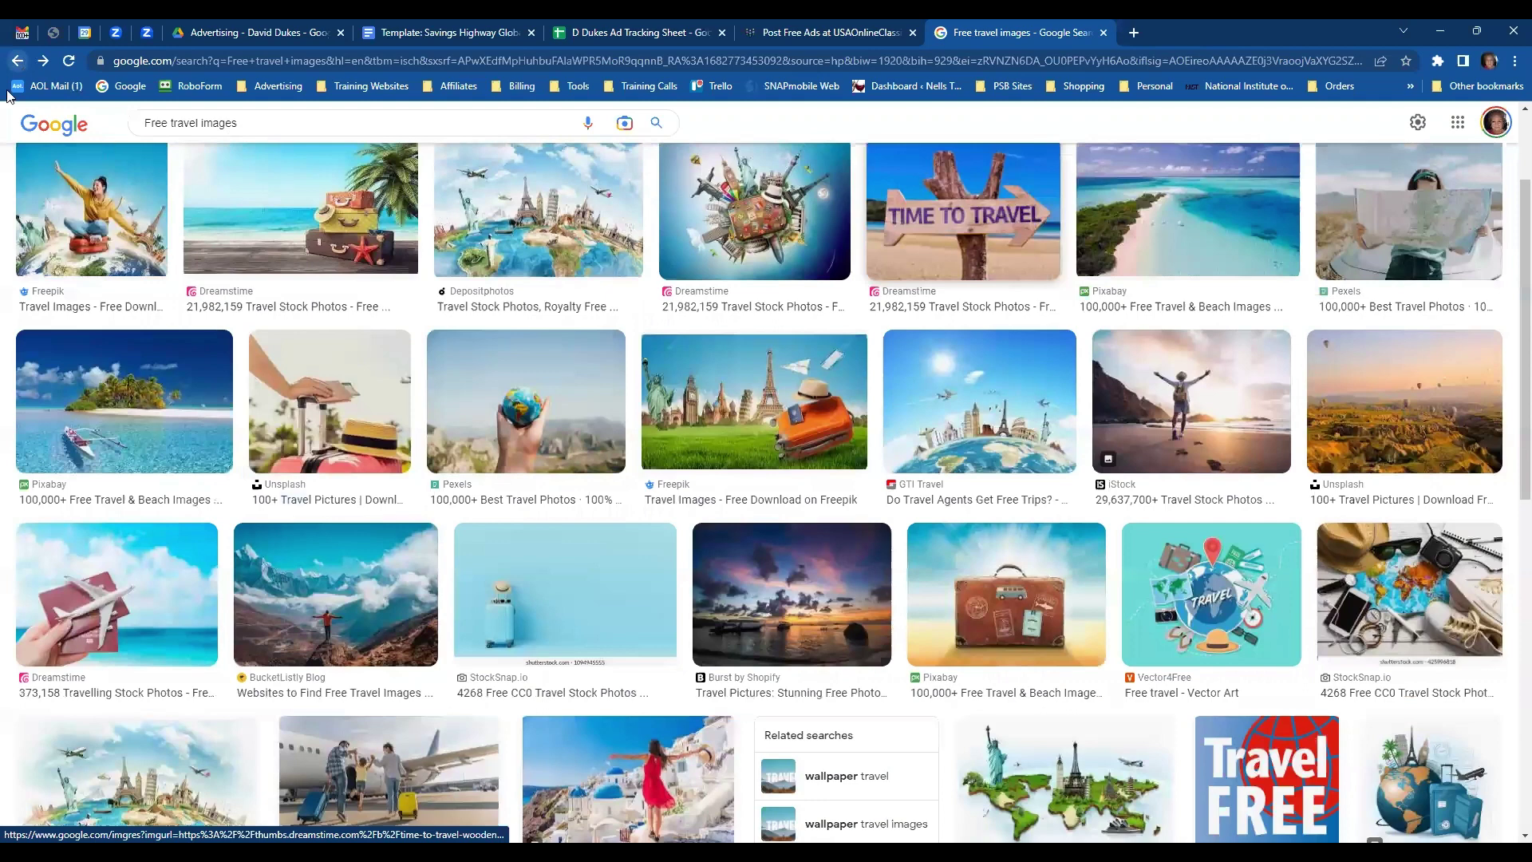
pyautogui.click(18, 61)
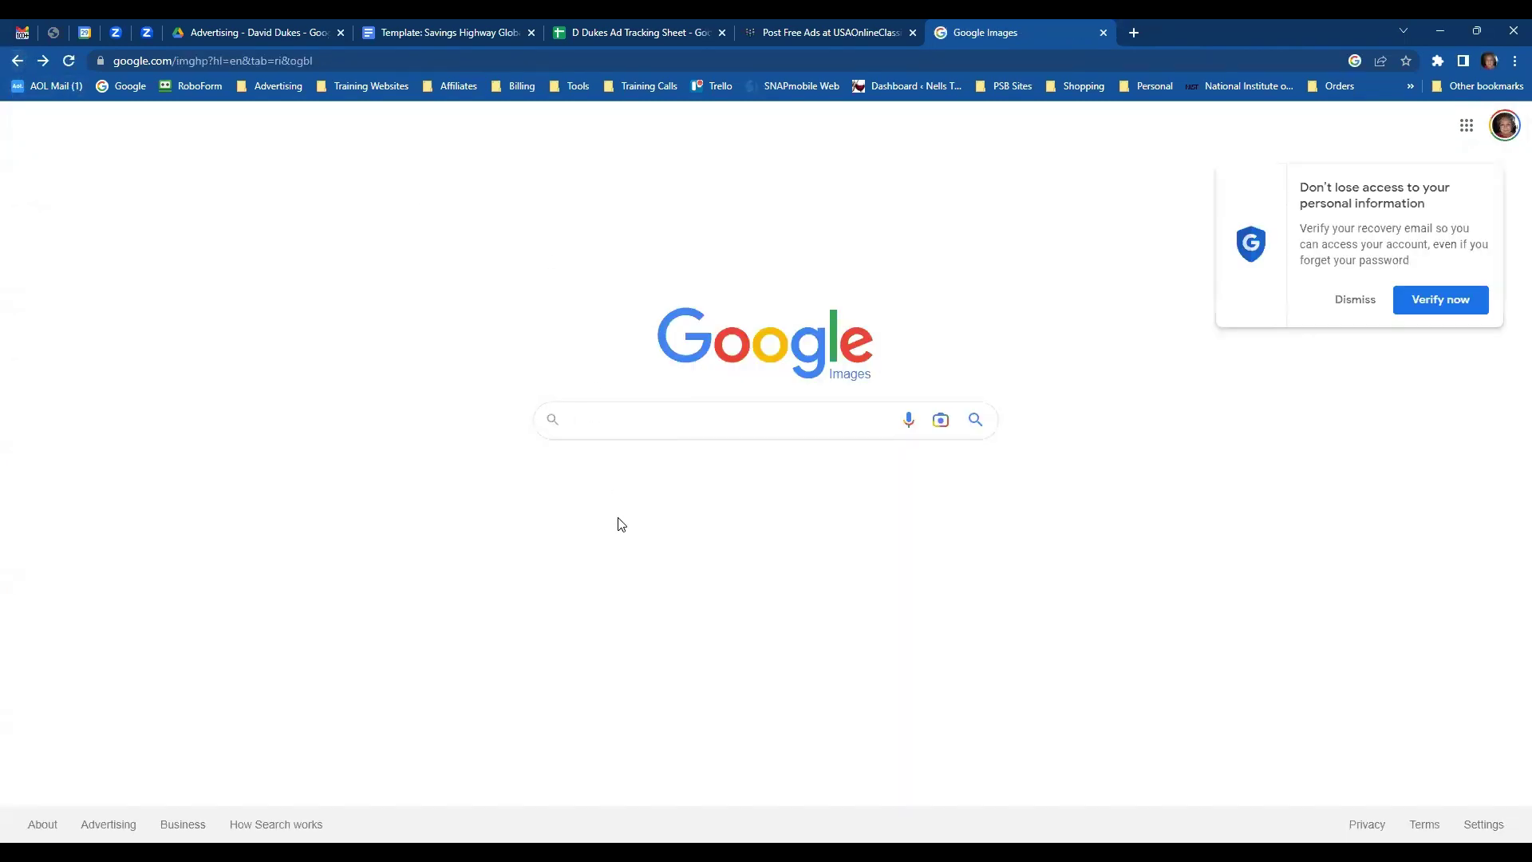
pyautogui.write('Pi')
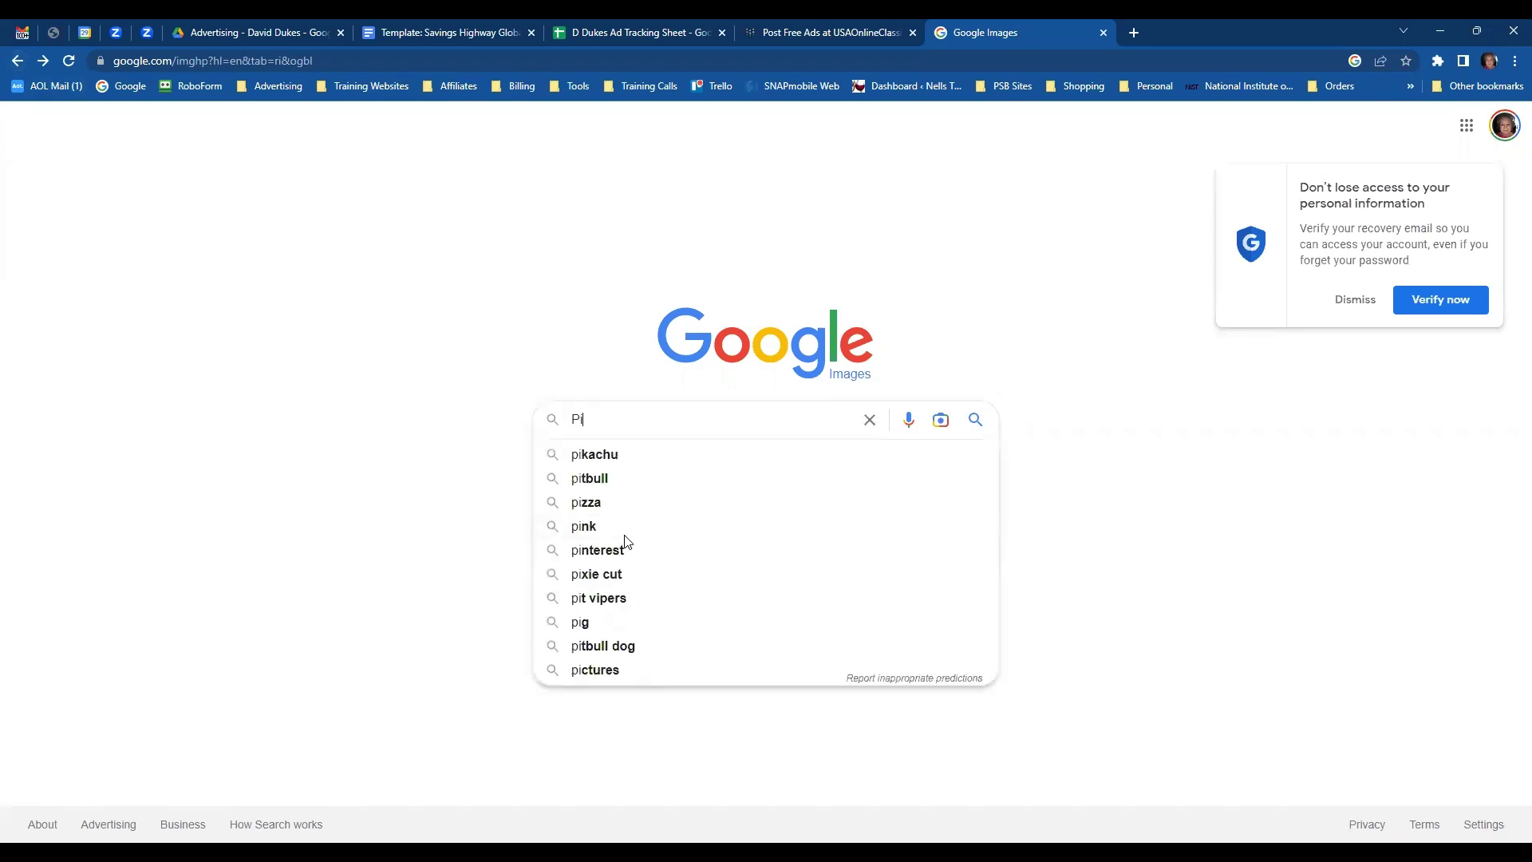
pyautogui.write('abay i')
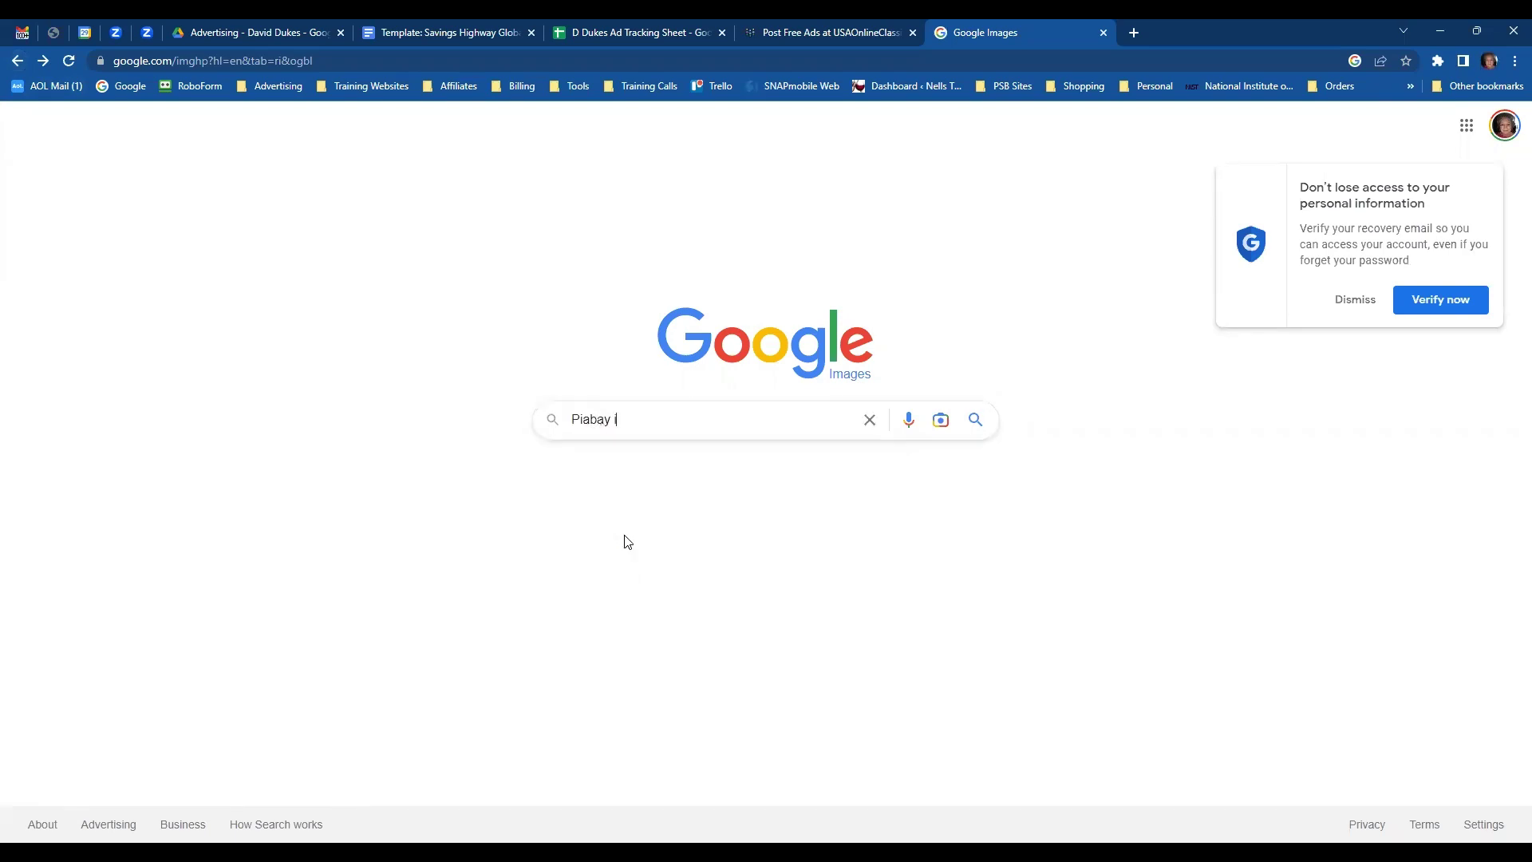
pyautogui.press('BackSpace')
pyautogui.press('BackSpace')
pyautogui.press('BackSpace')
pyautogui.press('BackSpace')
pyautogui.press('BackSpace')
pyautogui.press('BackSpace')
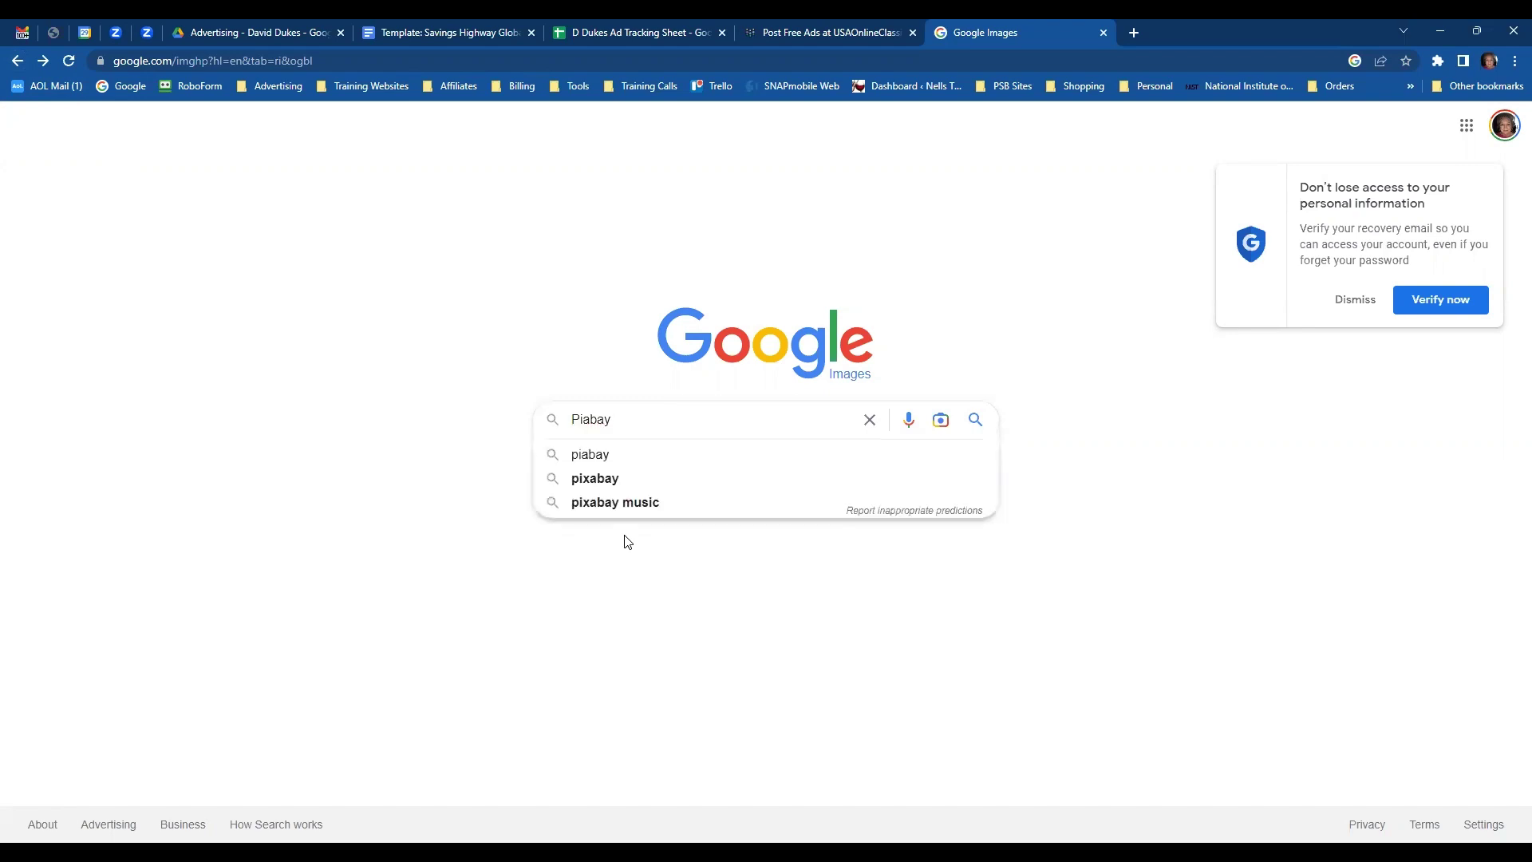
pyautogui.write('c')
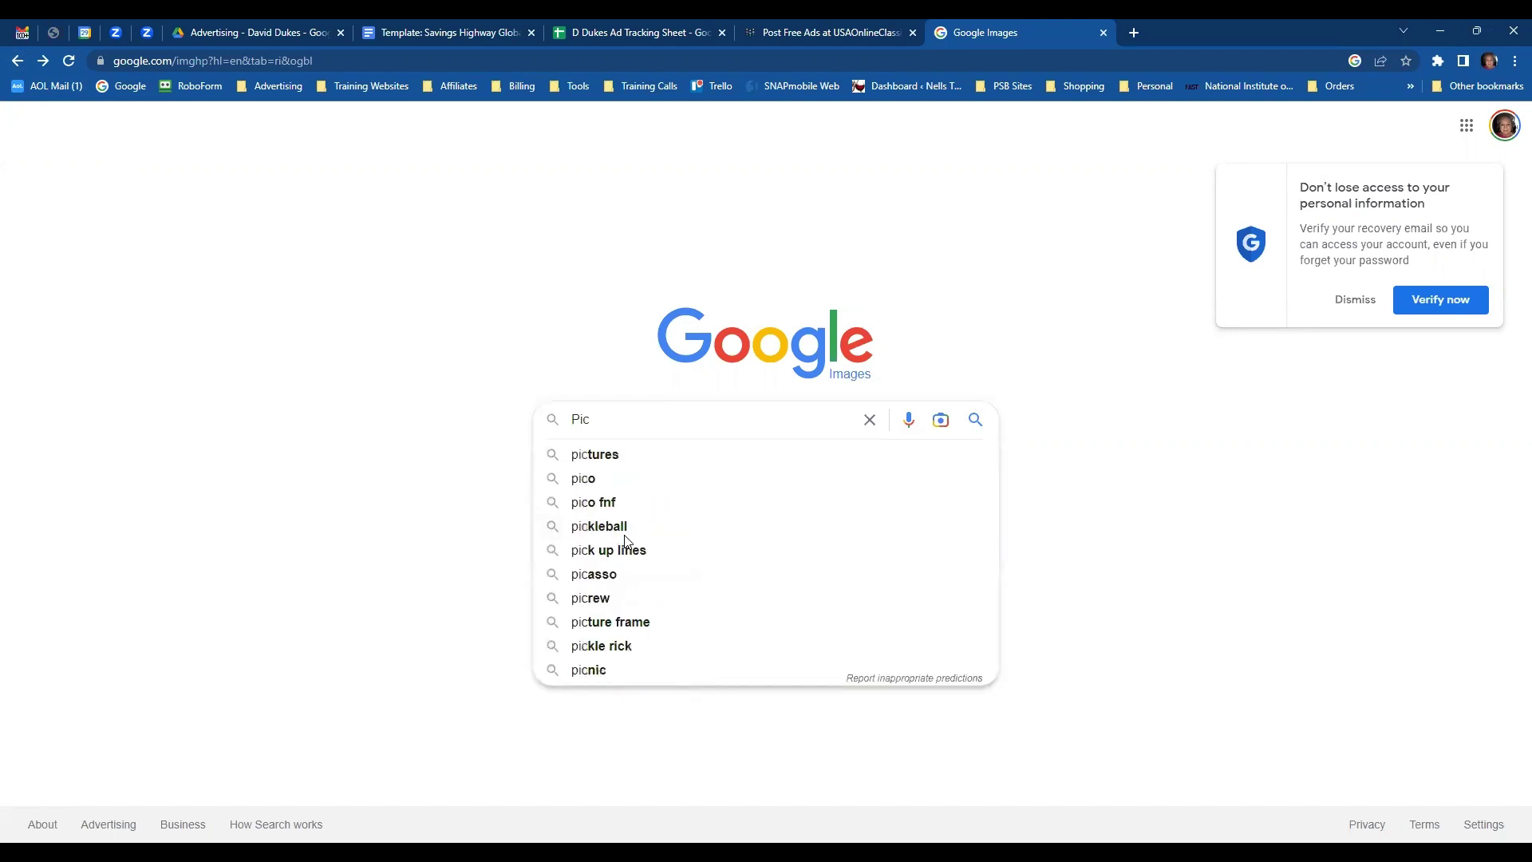
pyautogui.press('BackSpace')
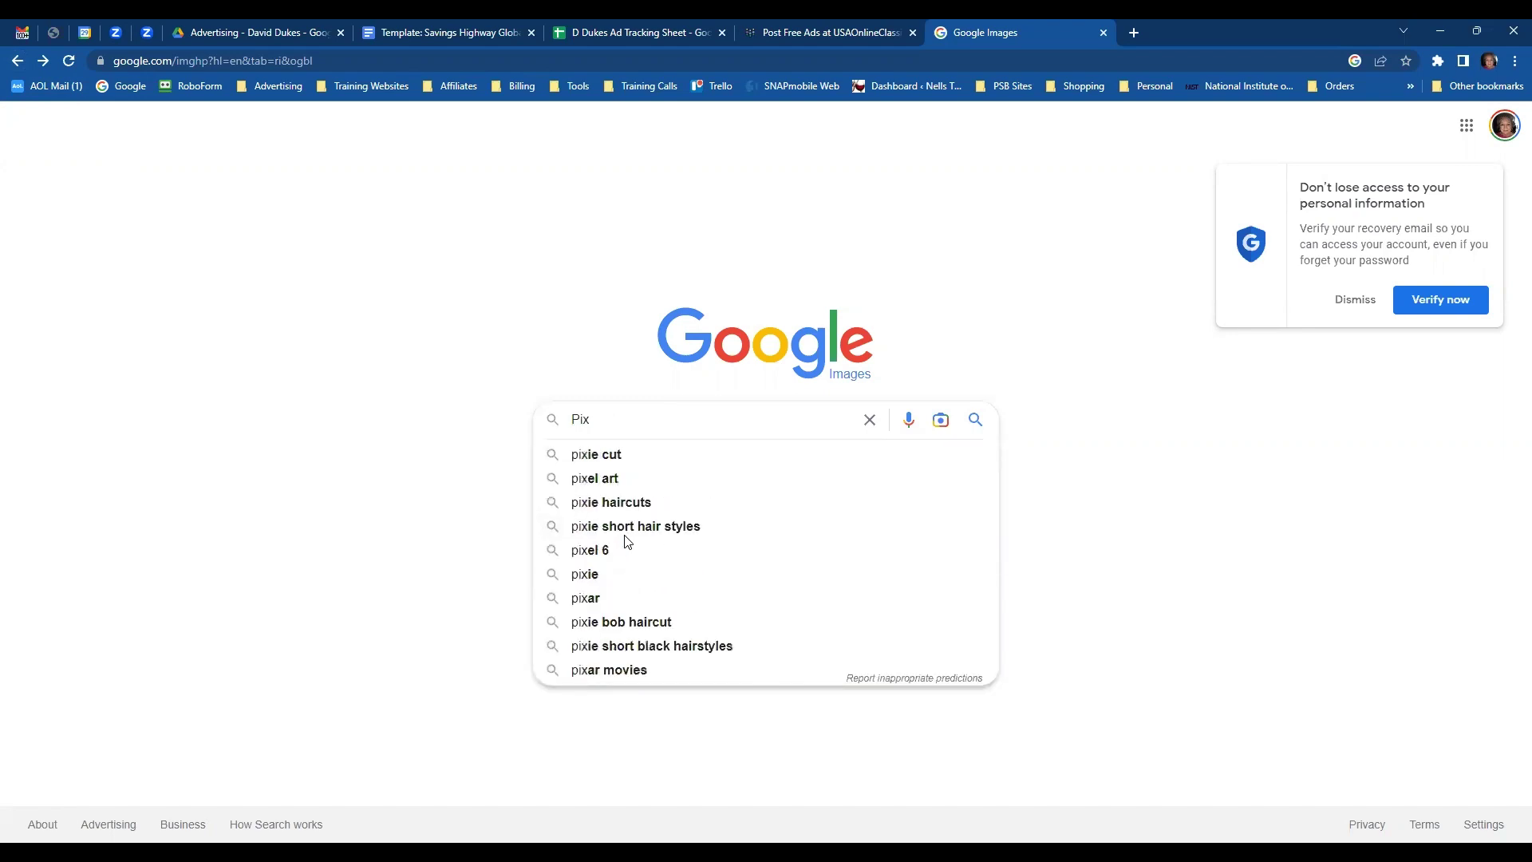
pyautogui.write('xa')
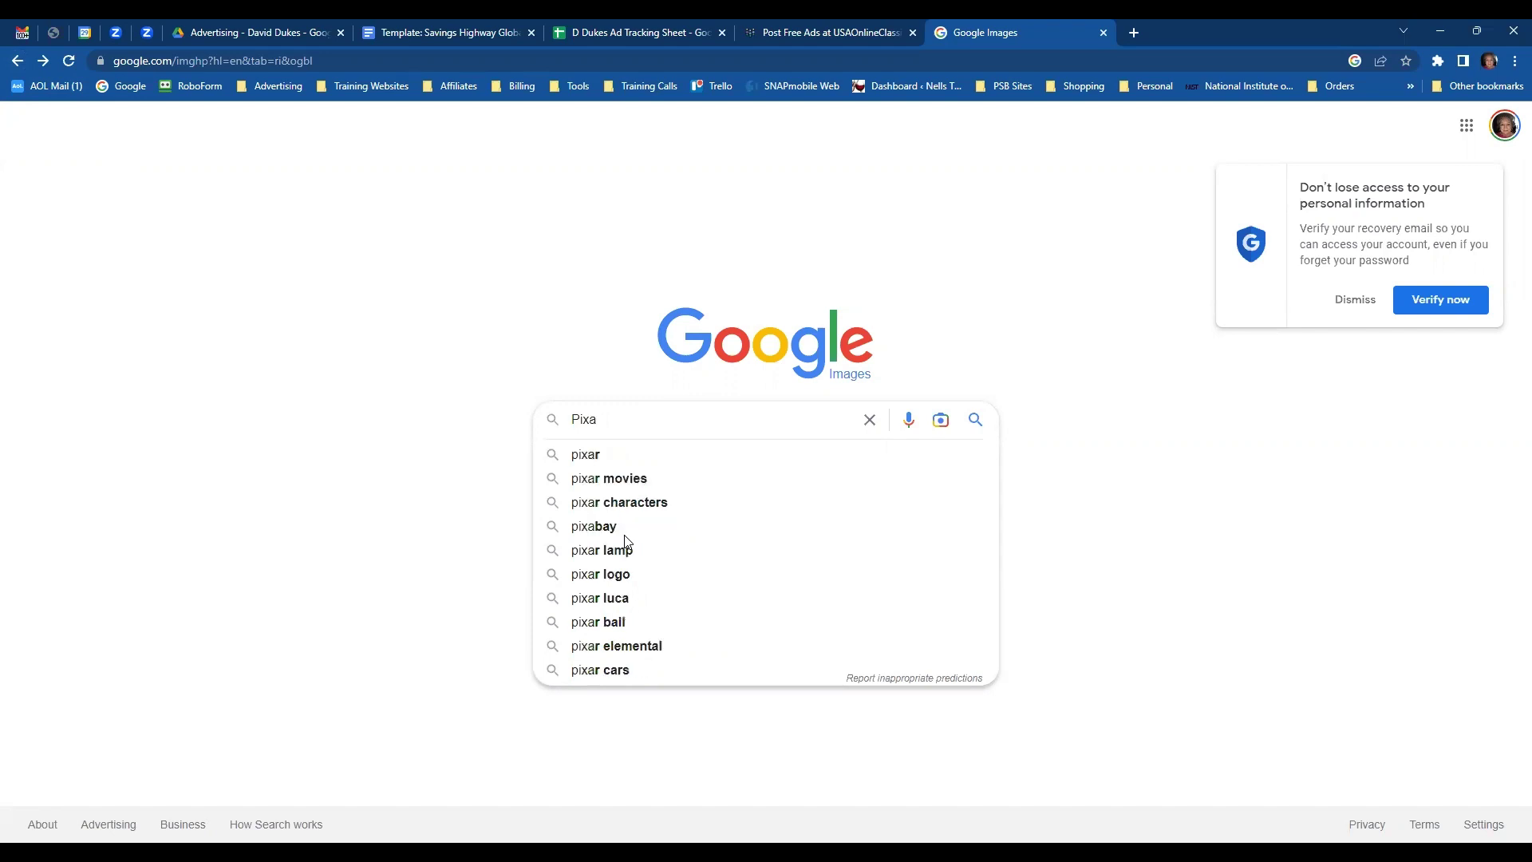
pyautogui.write('bay')
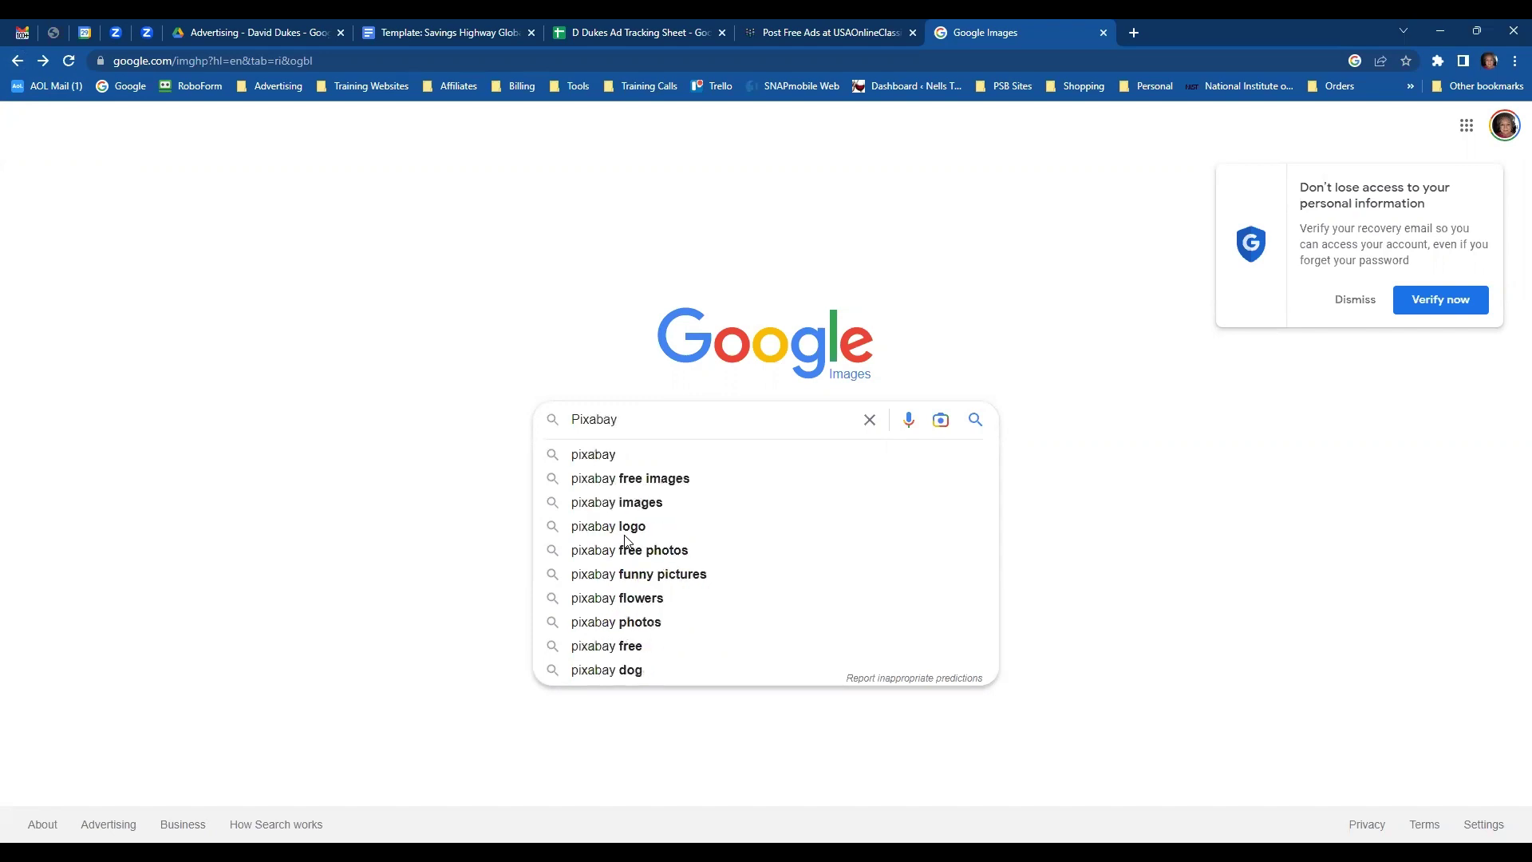
pyautogui.click(625, 478)
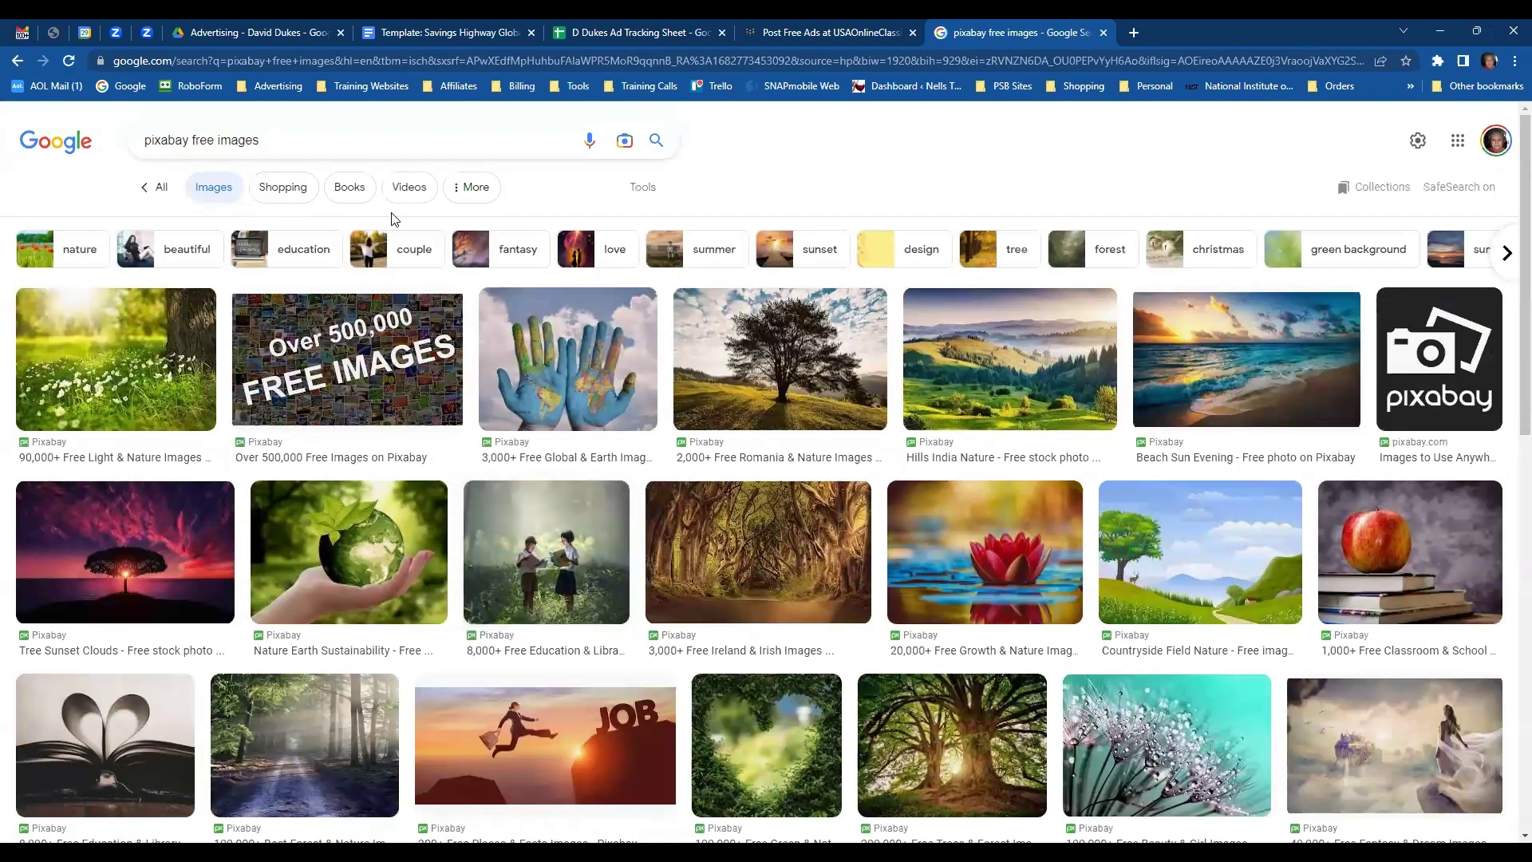
pyautogui.click(475, 192)
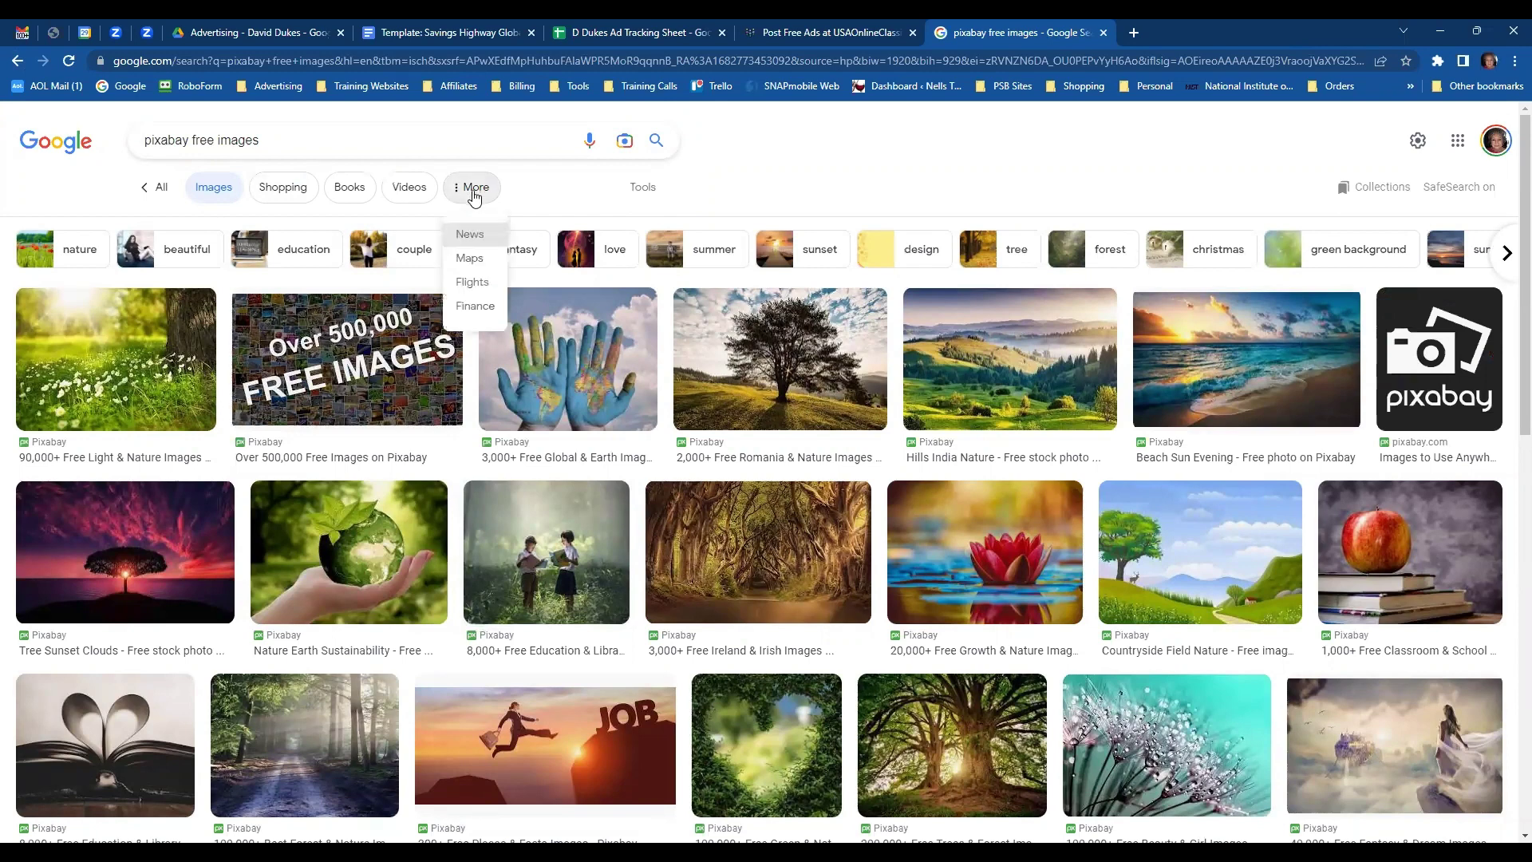
# - Search 'pixabay free images of travel' and preview the palm-tree beach and Insurance Travel images
pyautogui.click(357, 135)
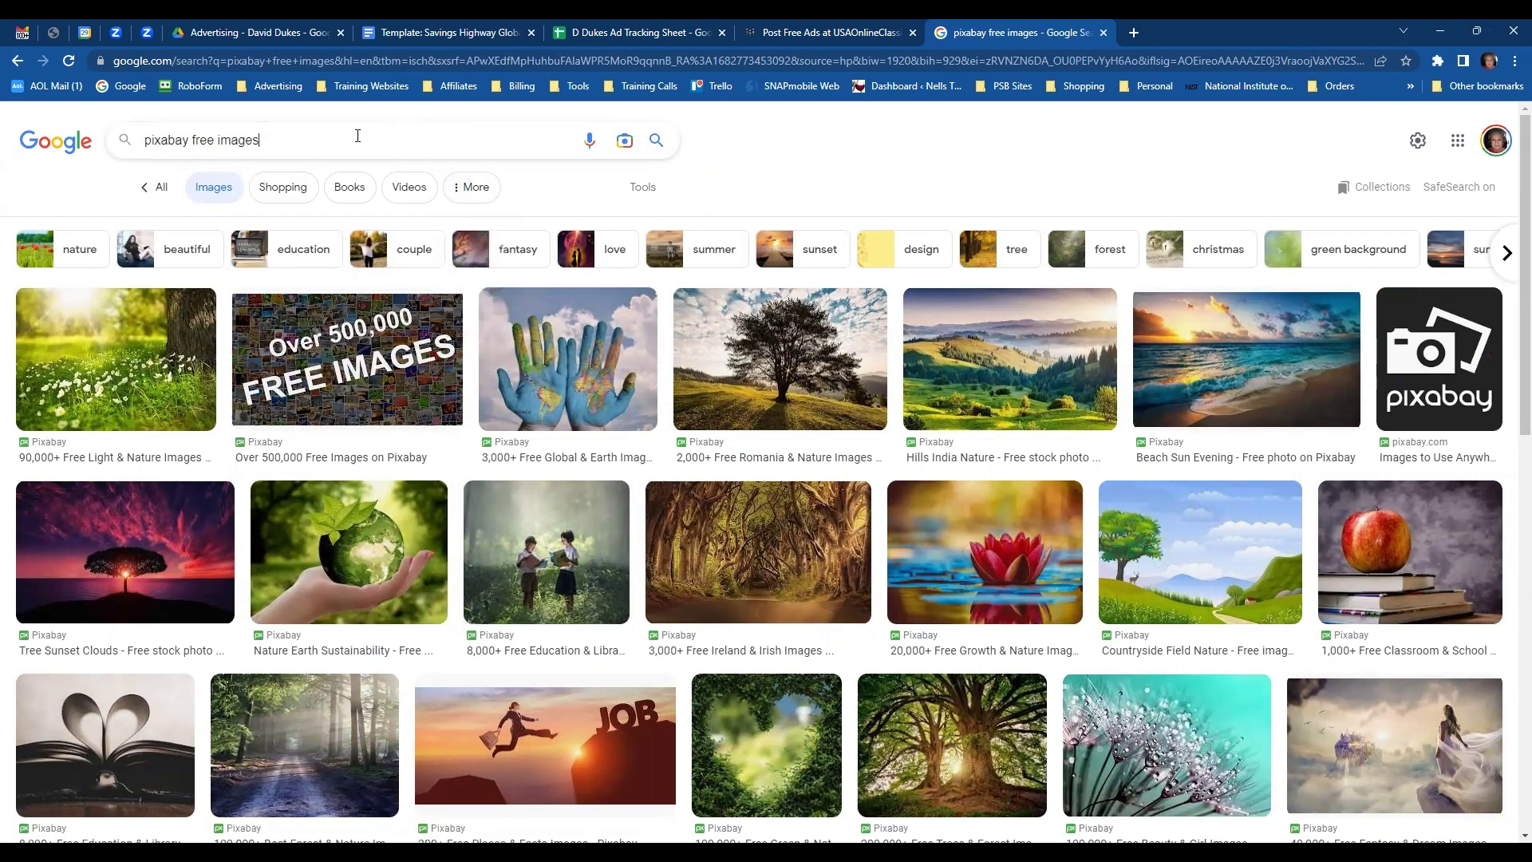
pyautogui.click(354, 141)
pyautogui.write('of travel')
pyautogui.press('Return')
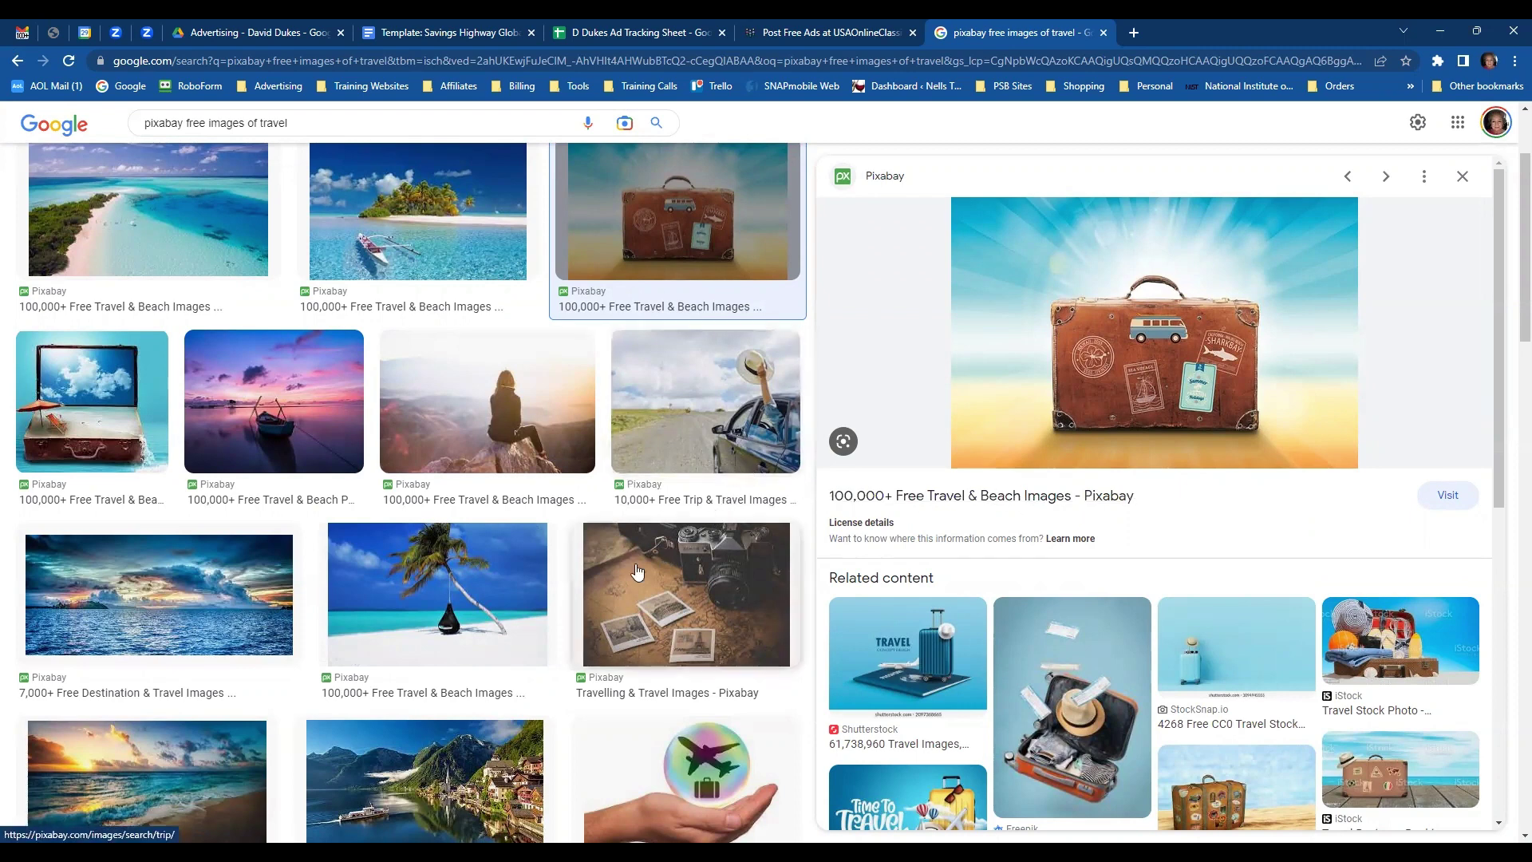
pyautogui.click(479, 616)
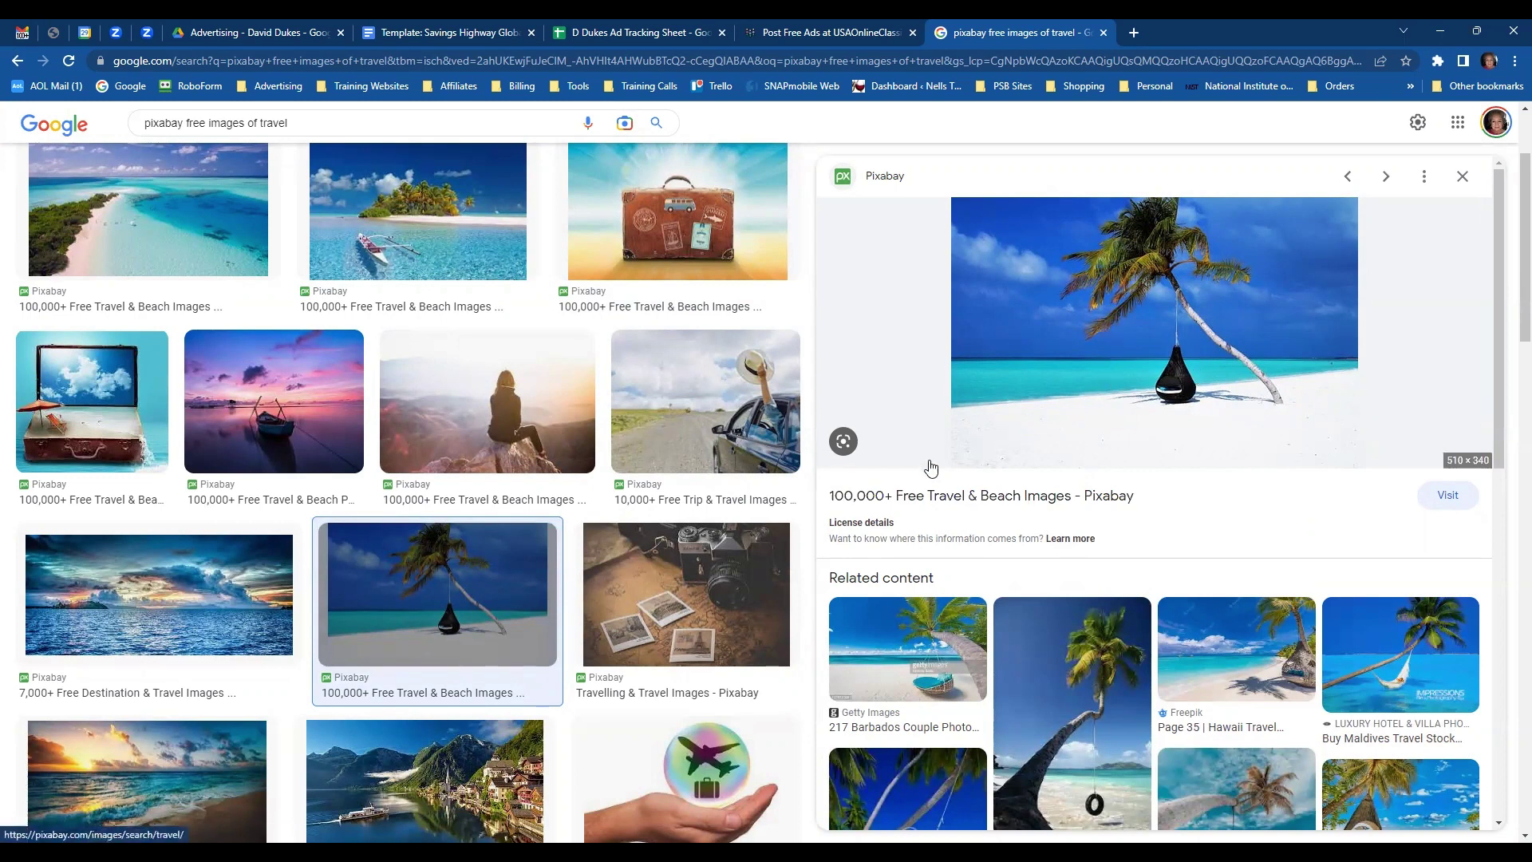
pyautogui.click(582, 733)
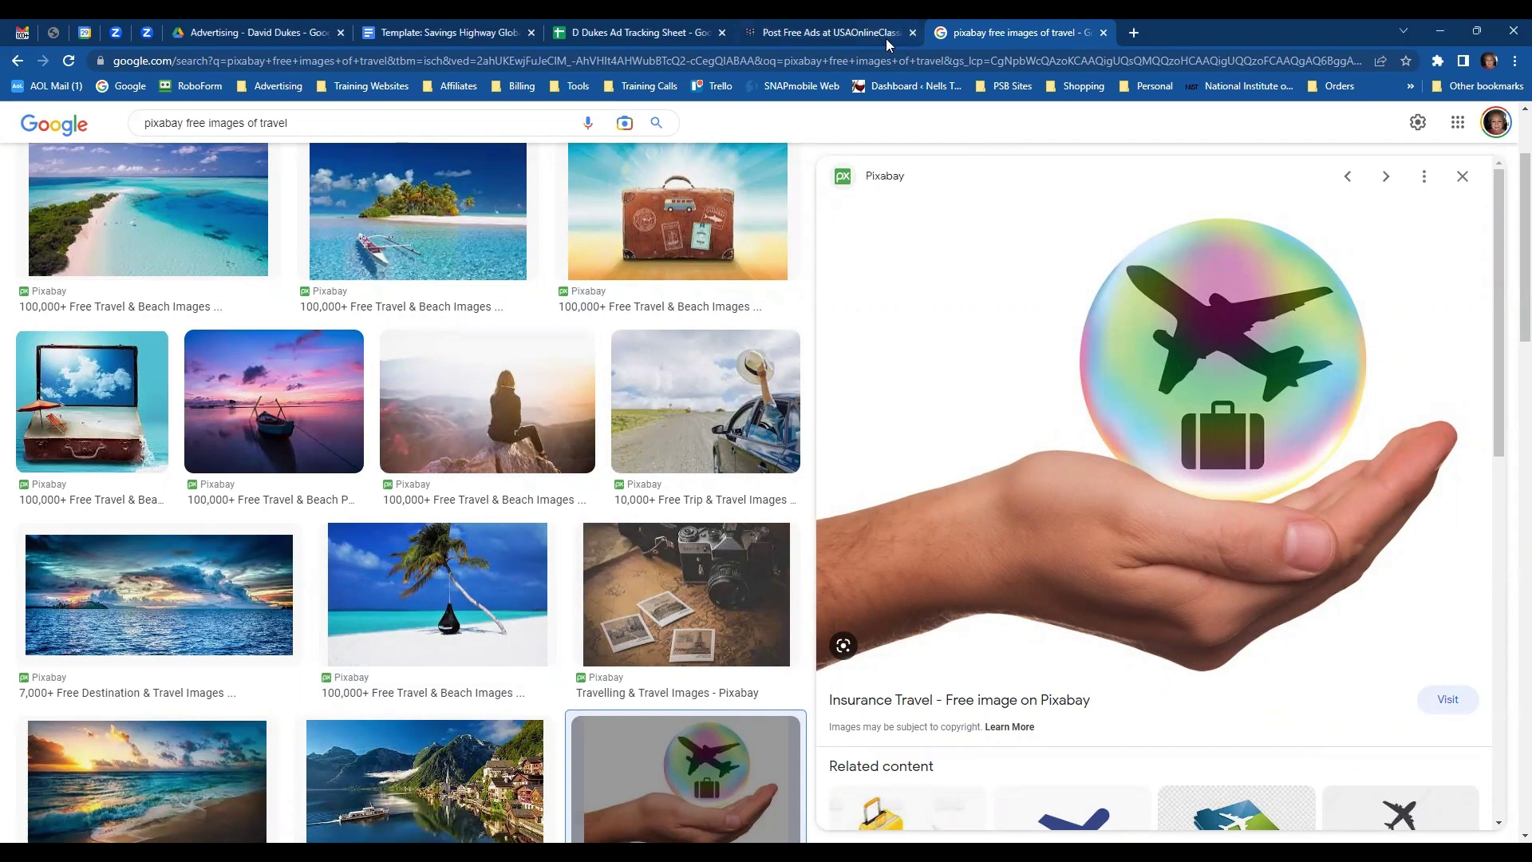
# - On the Post Free Ads form, attach Travel.jpg from Saved Pictures > SHG as the ad image
pyautogui.click(859, 34)
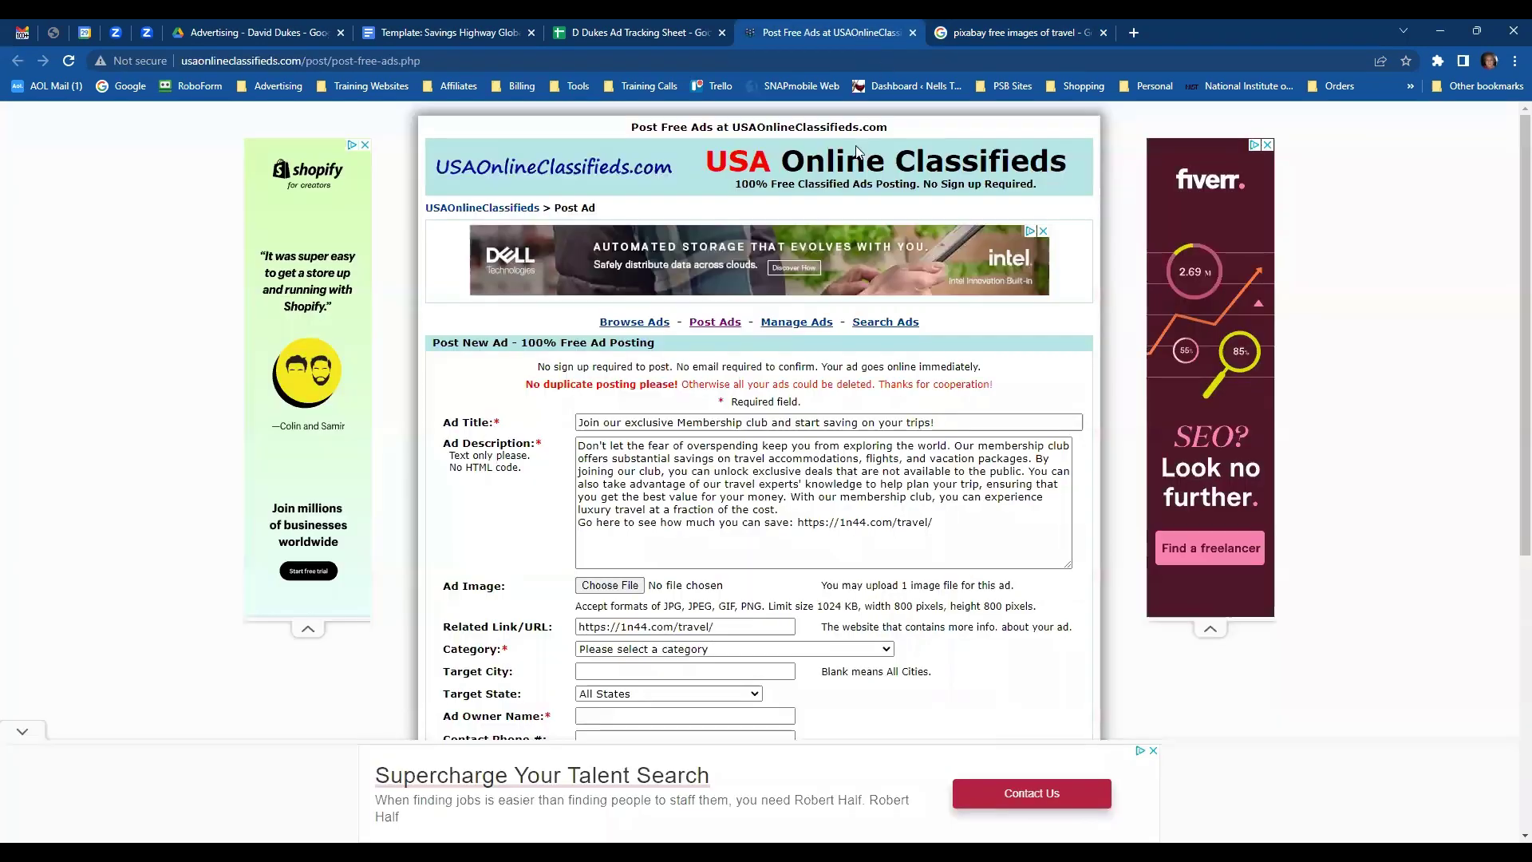
pyautogui.click(609, 586)
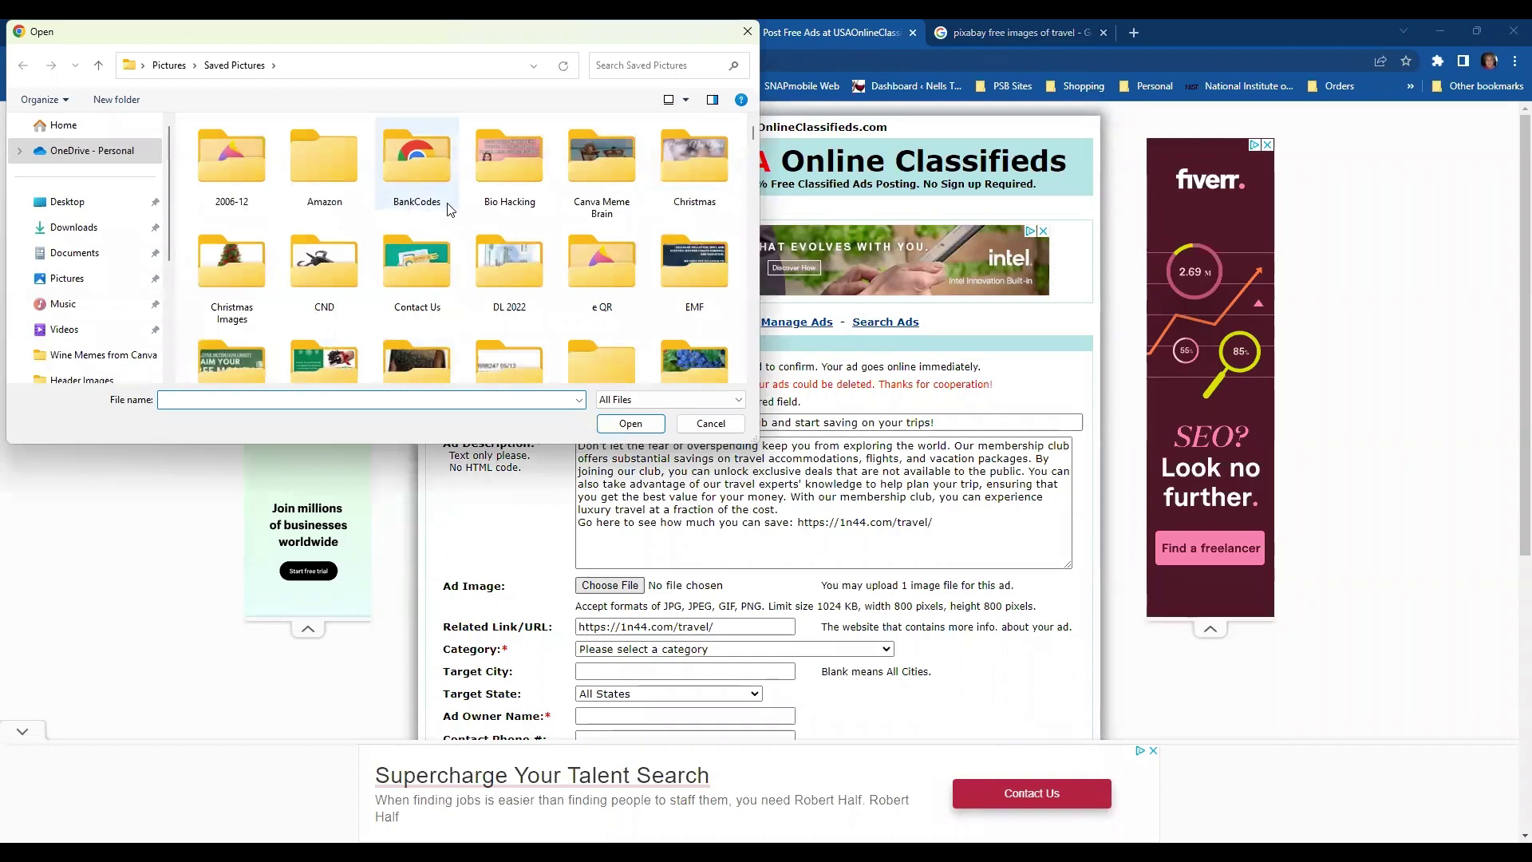
pyautogui.scroll(-1, 450, 209)
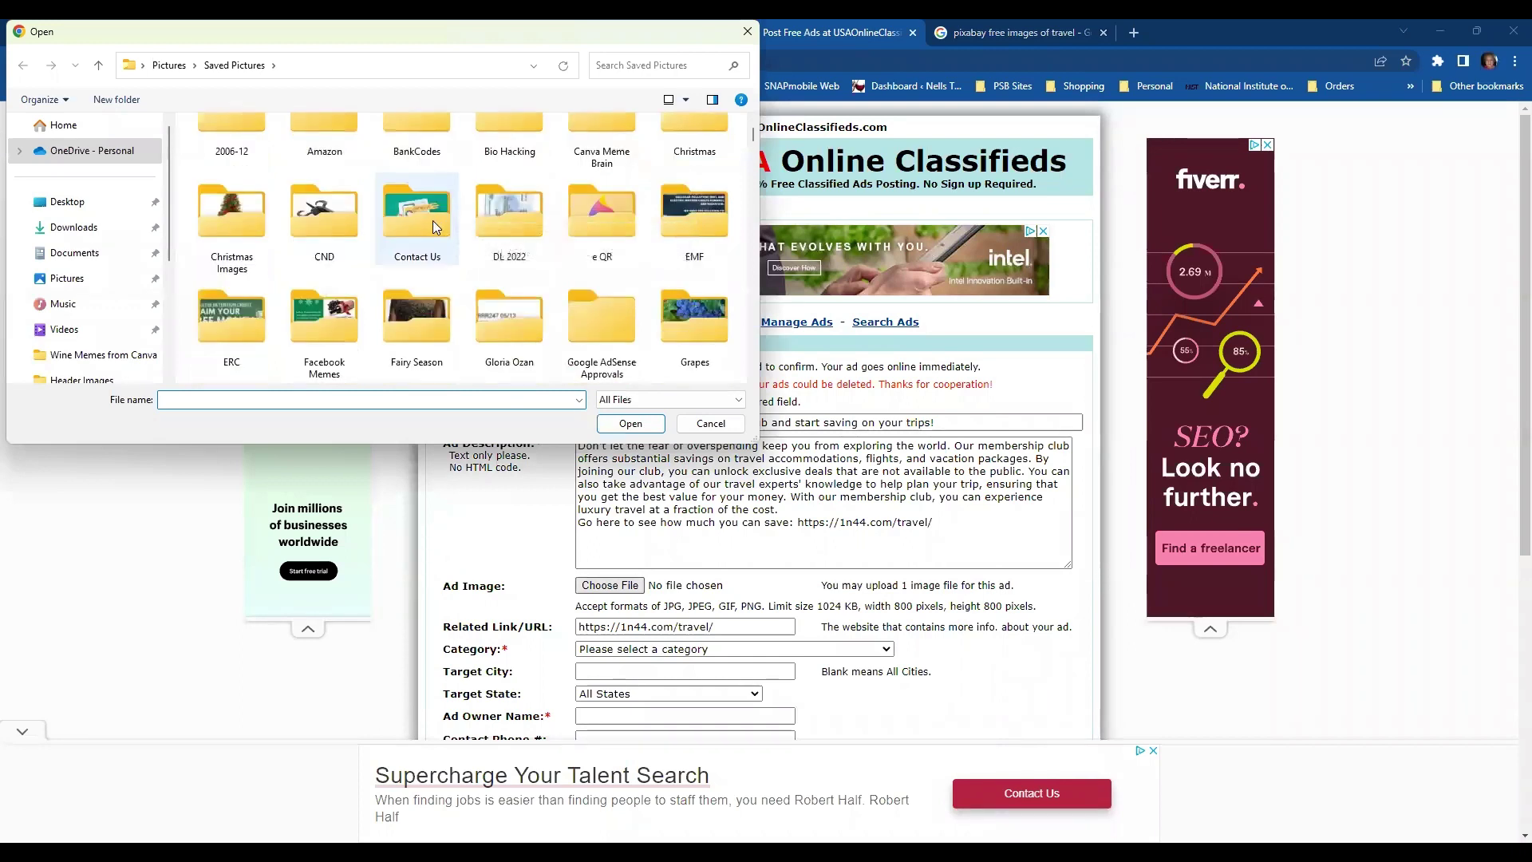
pyautogui.scroll(-2, 433, 220)
pyautogui.scroll(-2, 426, 232)
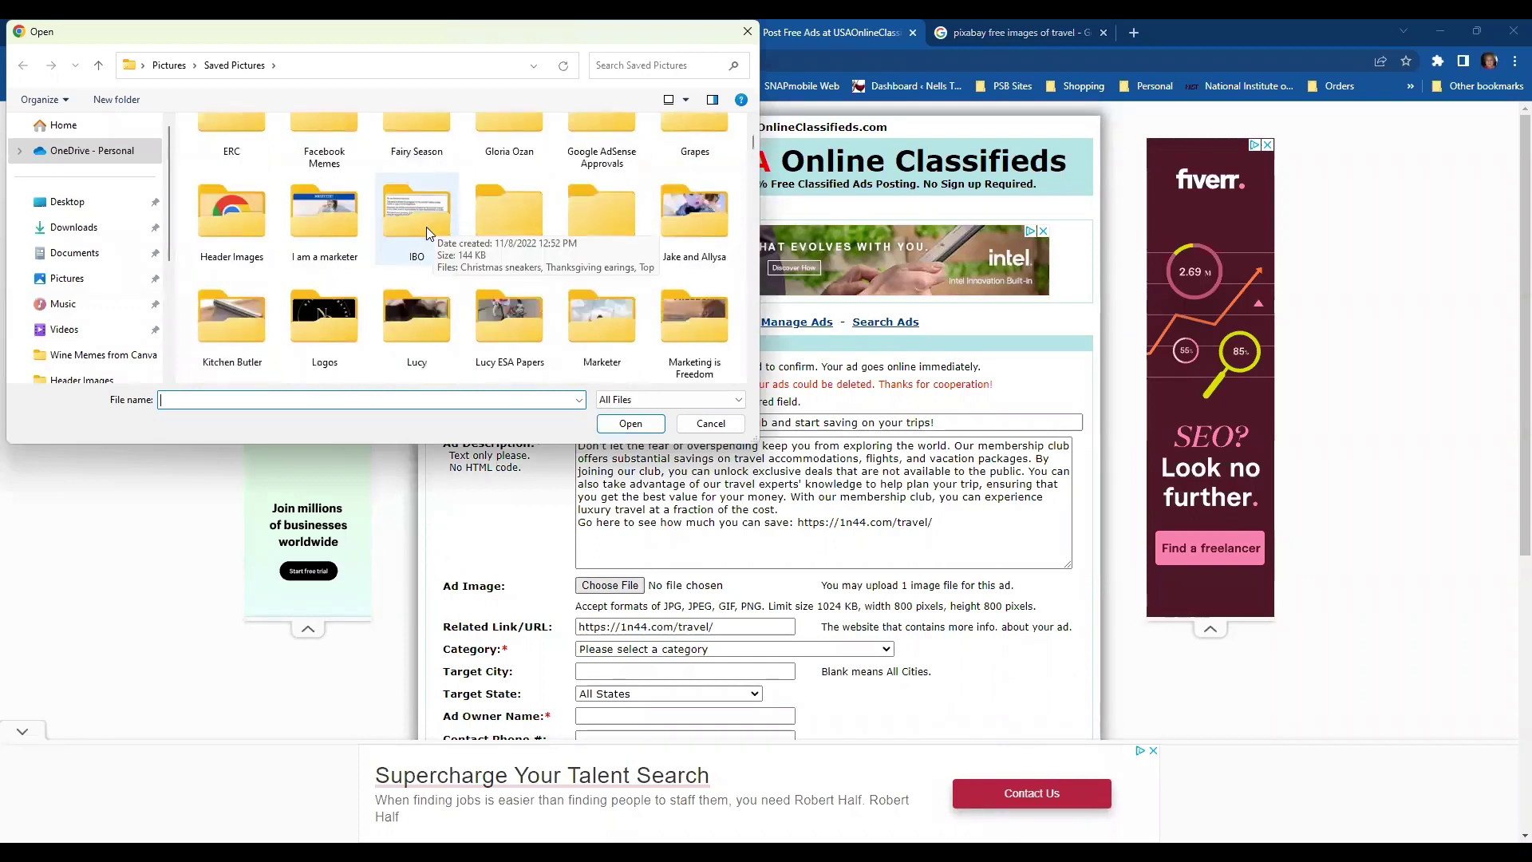
pyautogui.scroll(-1, 426, 228)
pyautogui.scroll(-1, 426, 228)
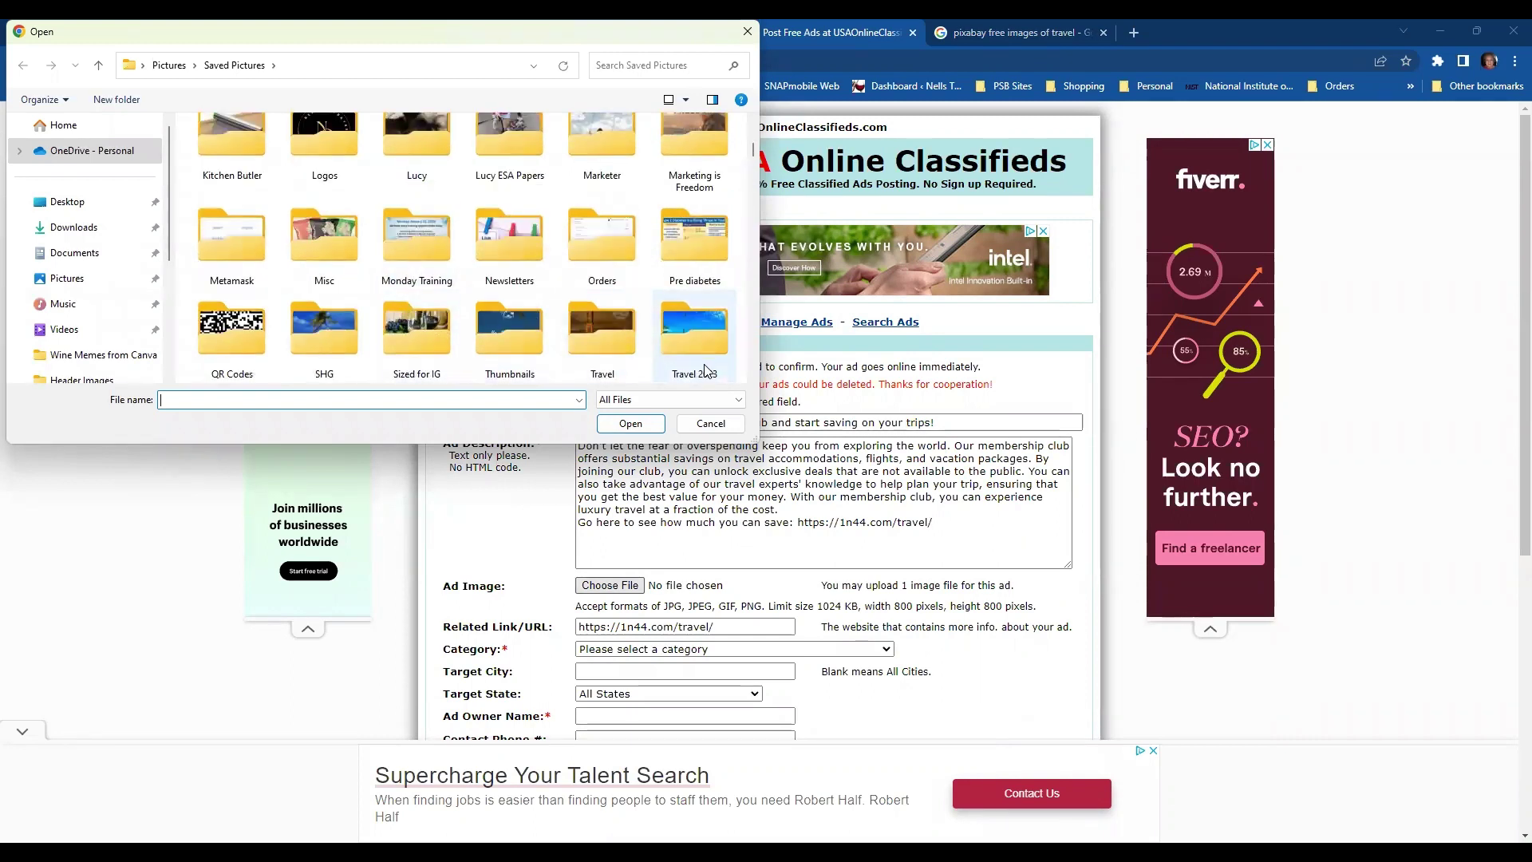
pyautogui.click(335, 343)
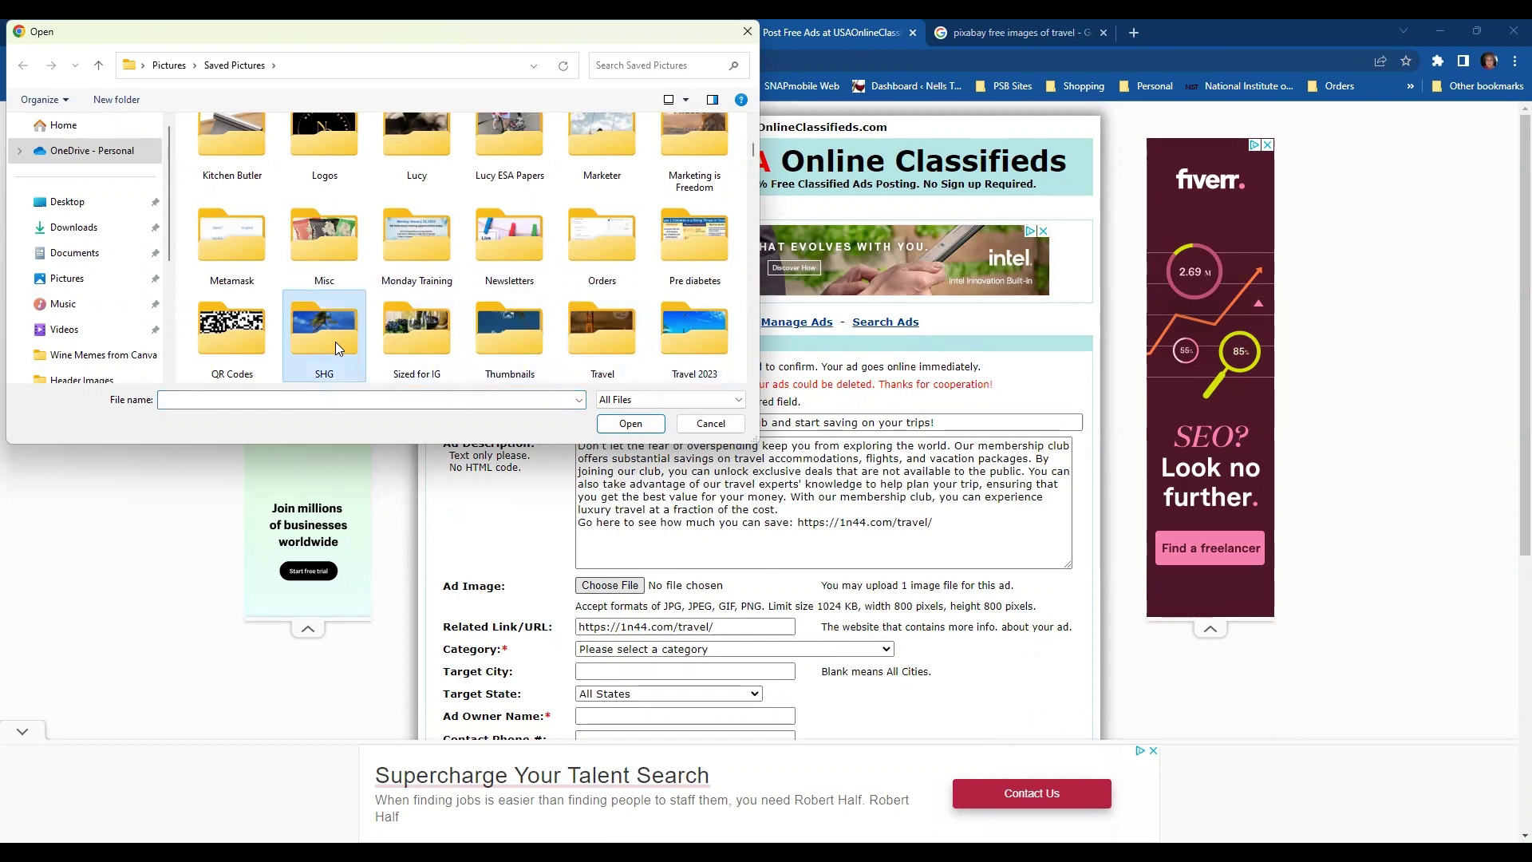
pyautogui.doubleClick(335, 342)
pyautogui.click(695, 281)
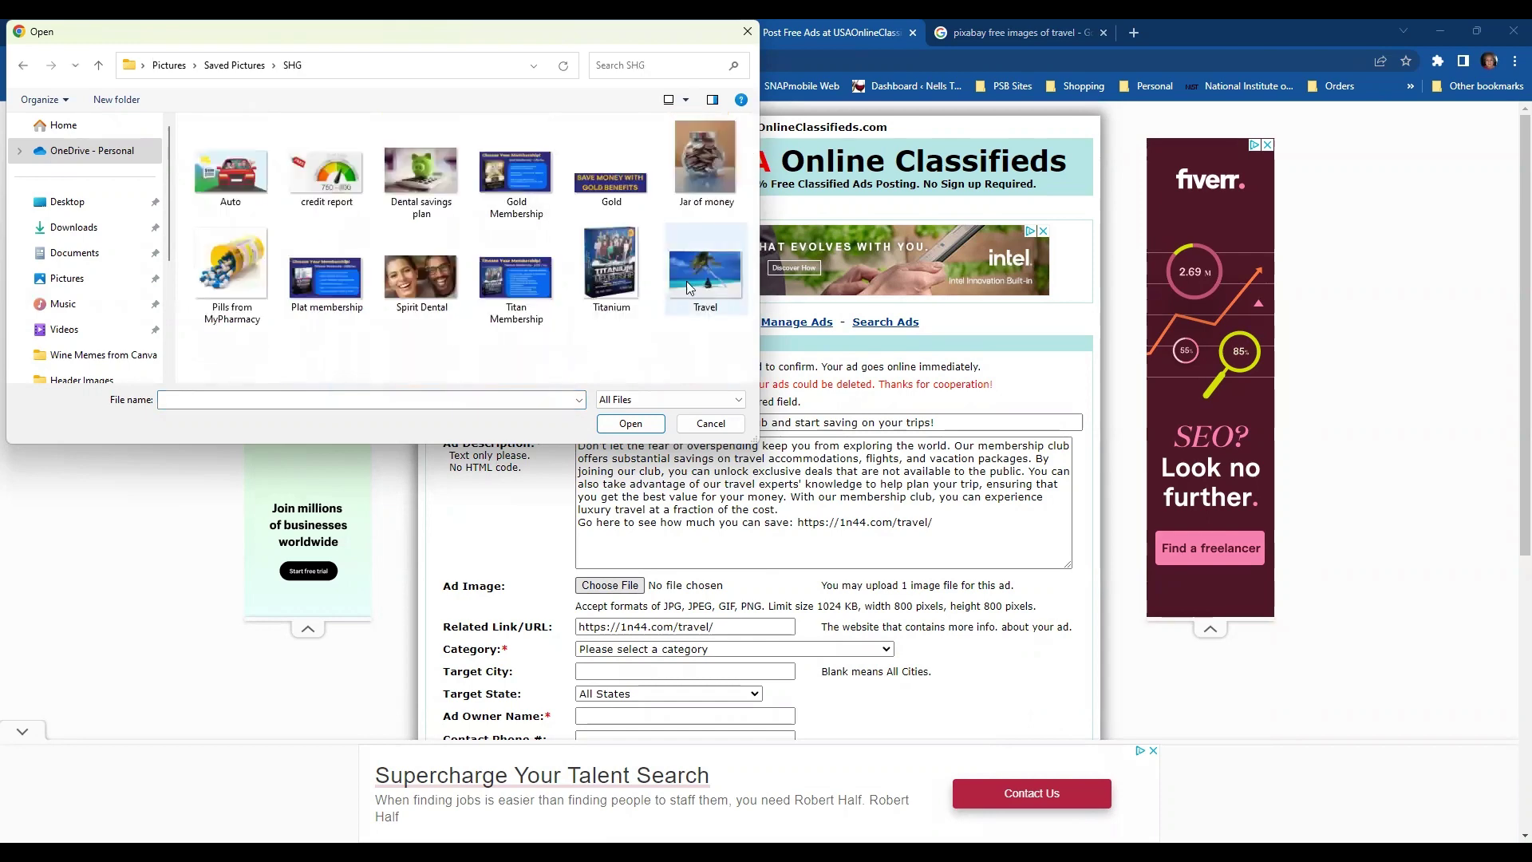
pyautogui.click(650, 423)
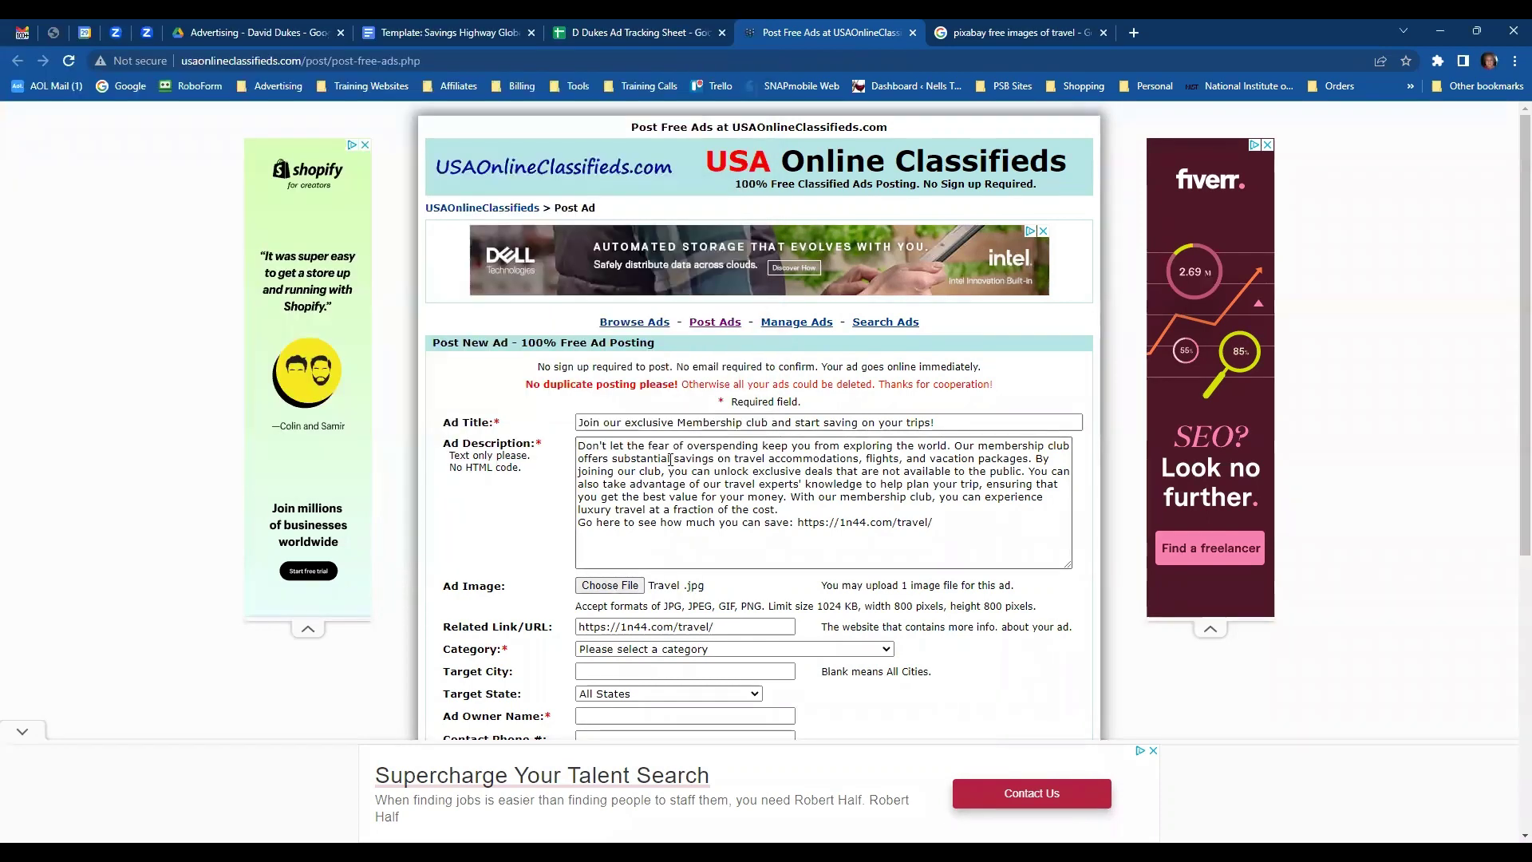
# - Fill in the saved owner name, contact e-mail and ad password, enter the validation code, and submit
pyautogui.scroll(-3, 879, 550)
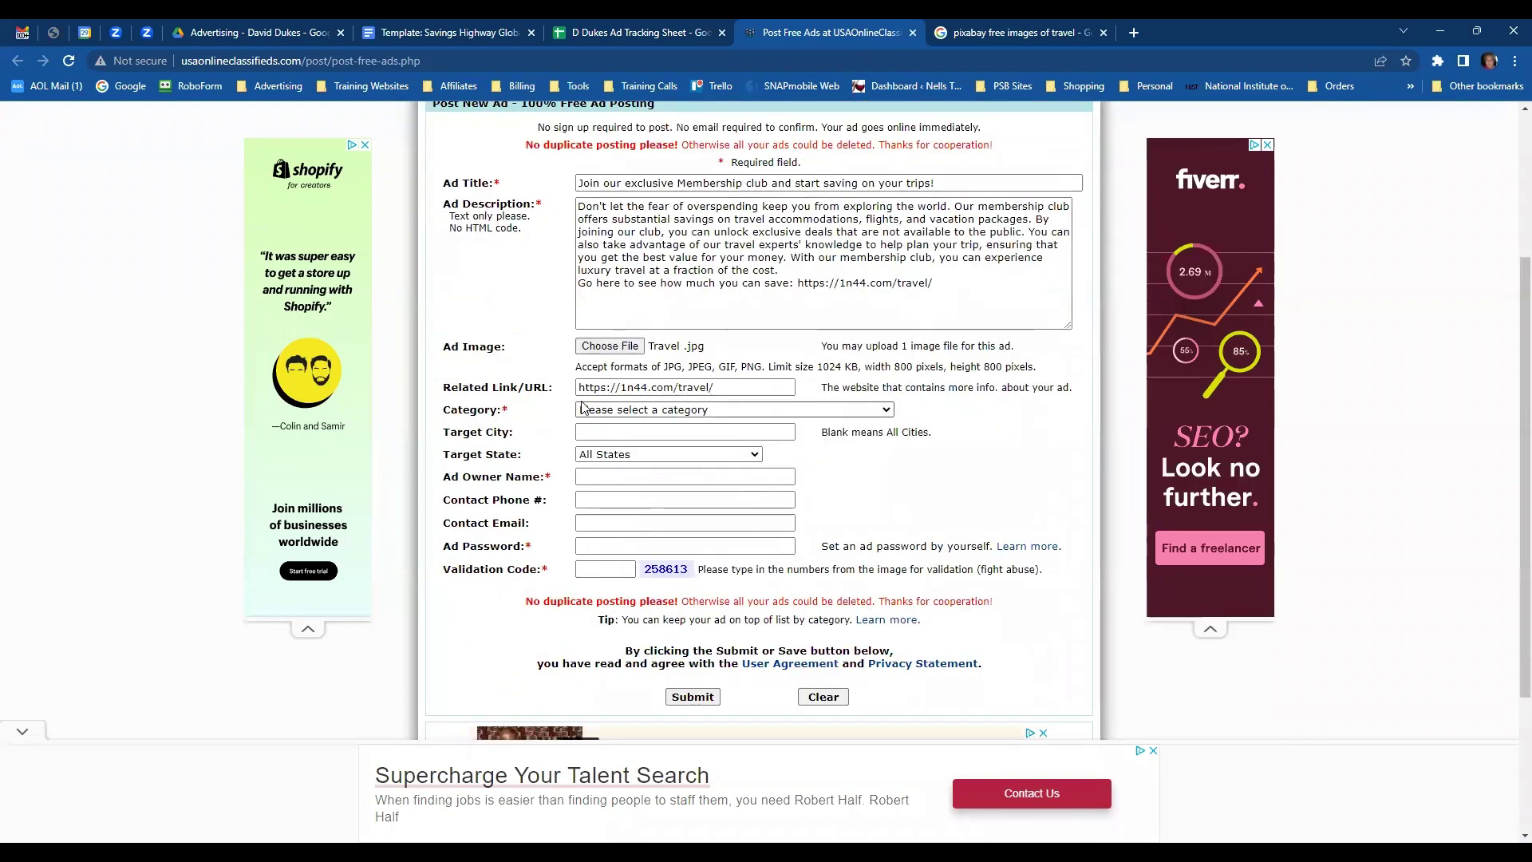
pyautogui.click(589, 476)
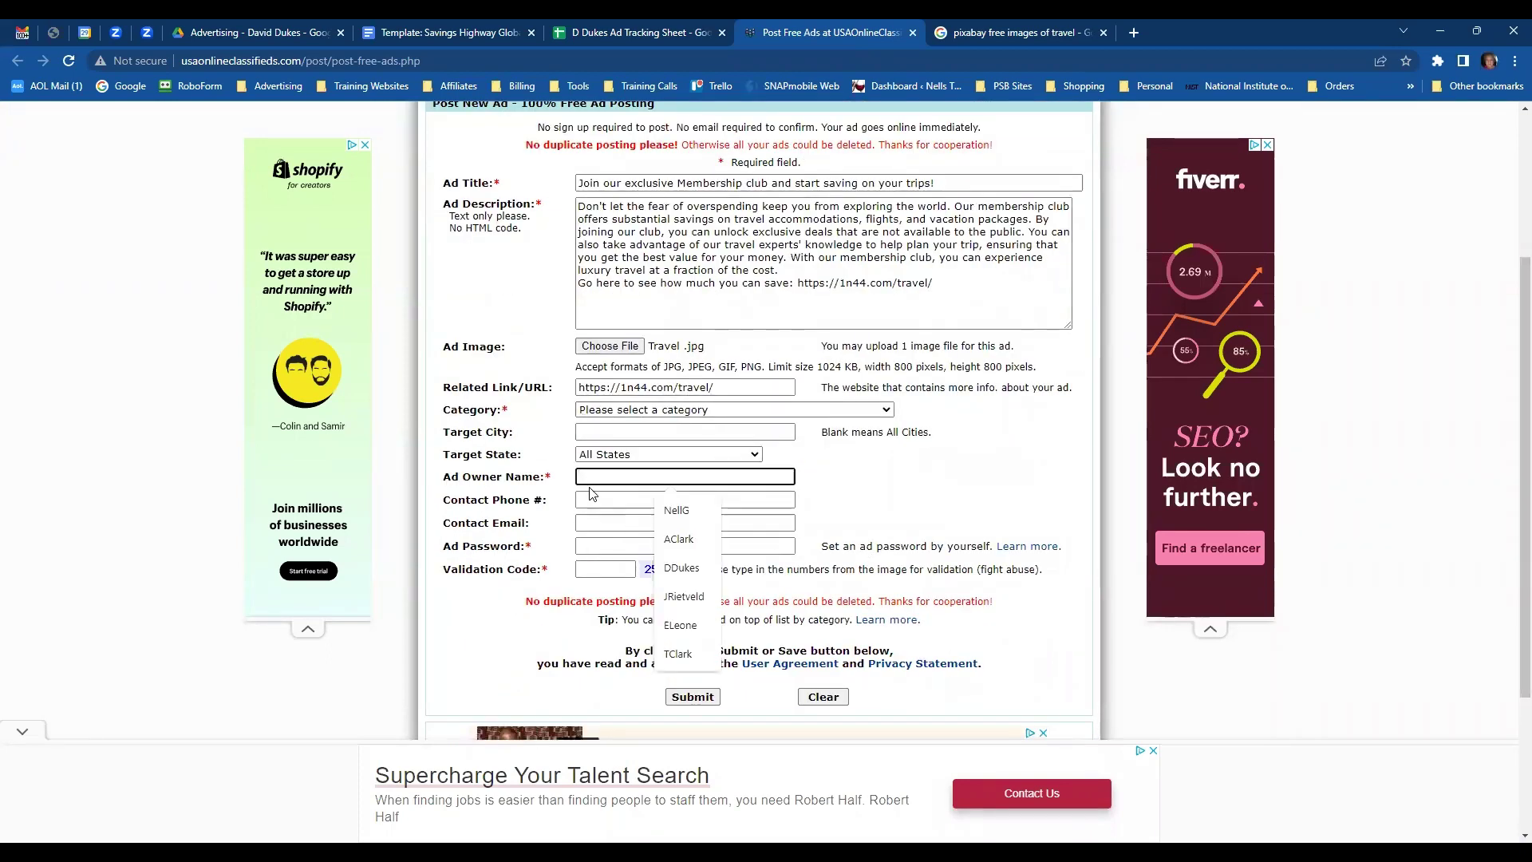
pyautogui.click(681, 567)
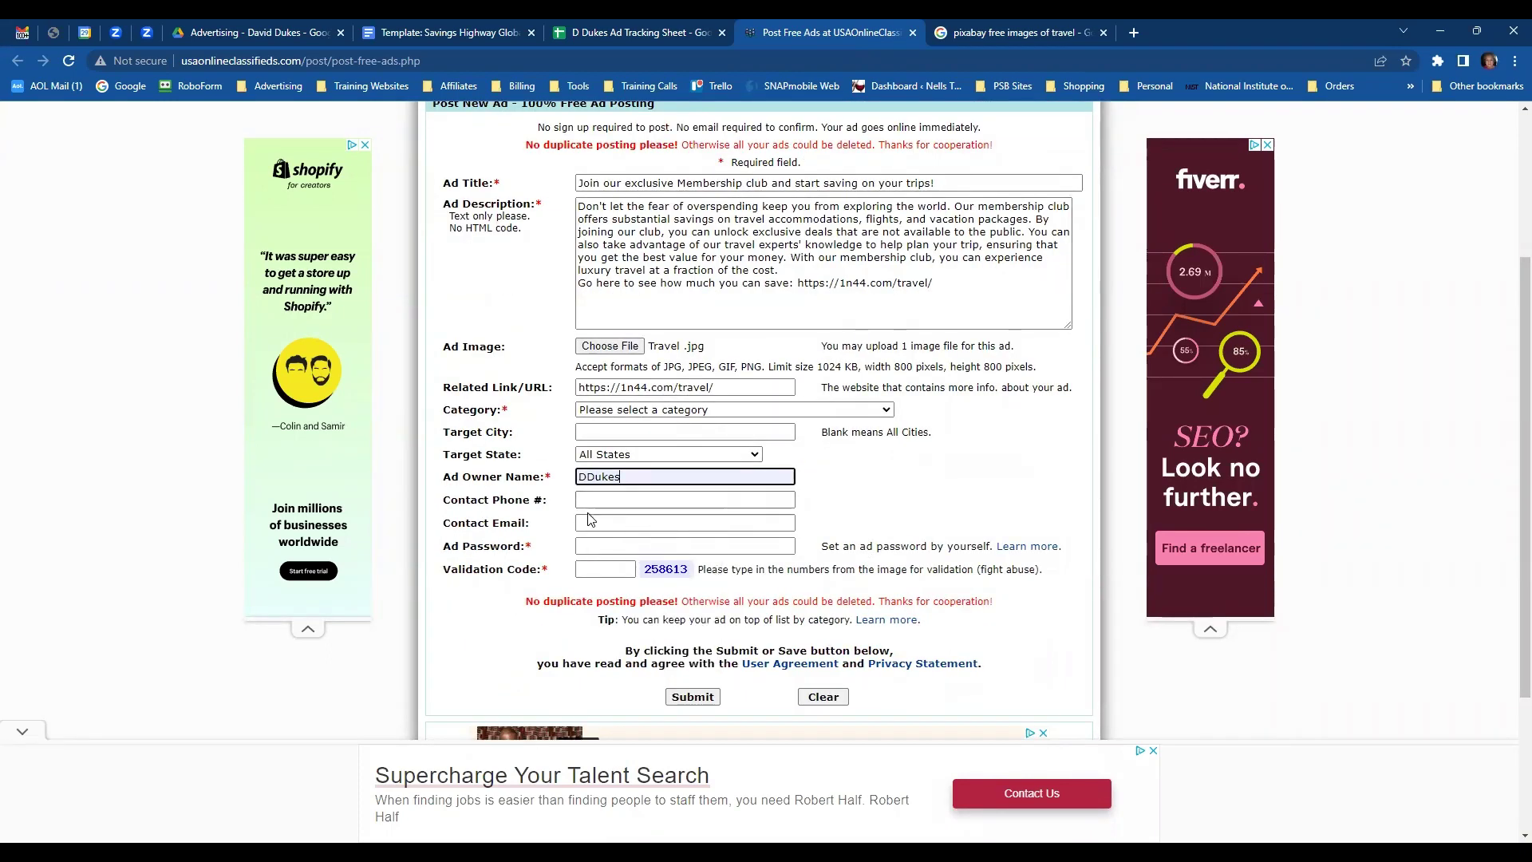
pyautogui.click(590, 522)
pyautogui.click(686, 550)
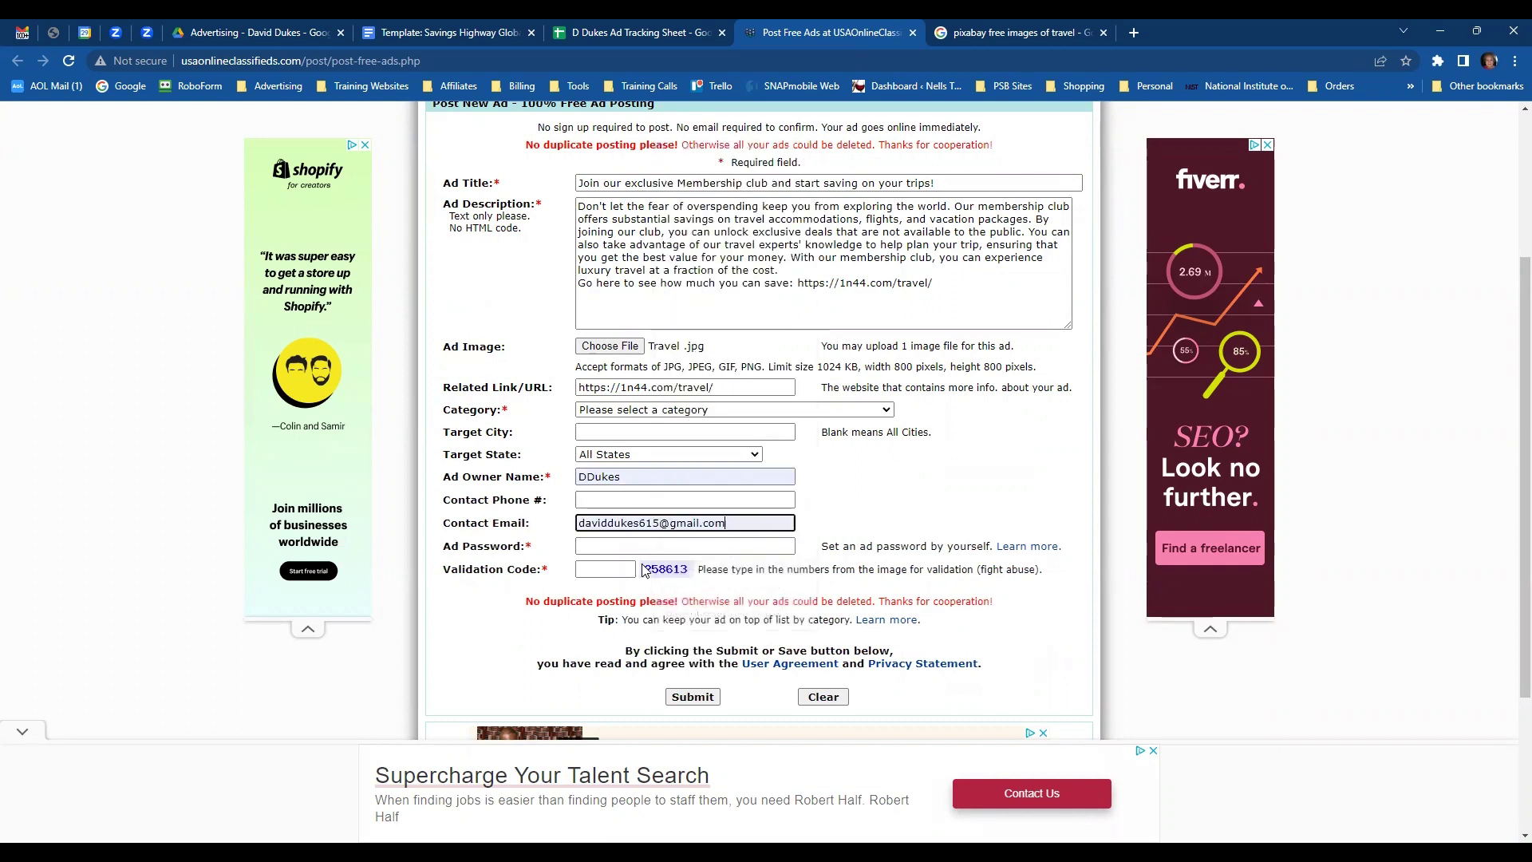
pyautogui.click(654, 546)
pyautogui.click(705, 595)
pyautogui.click(600, 569)
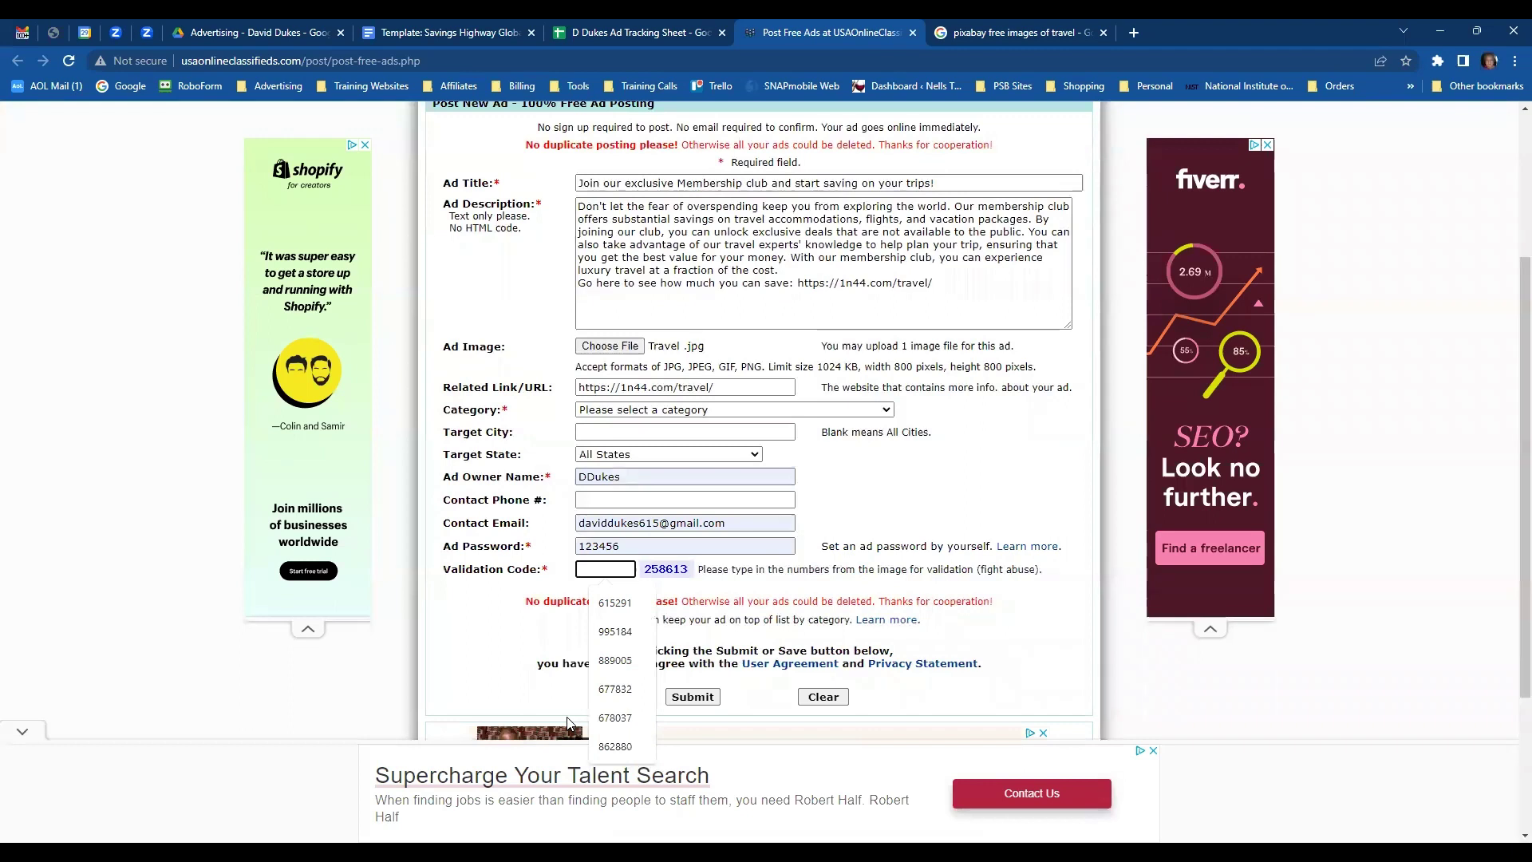
pyautogui.write('258')
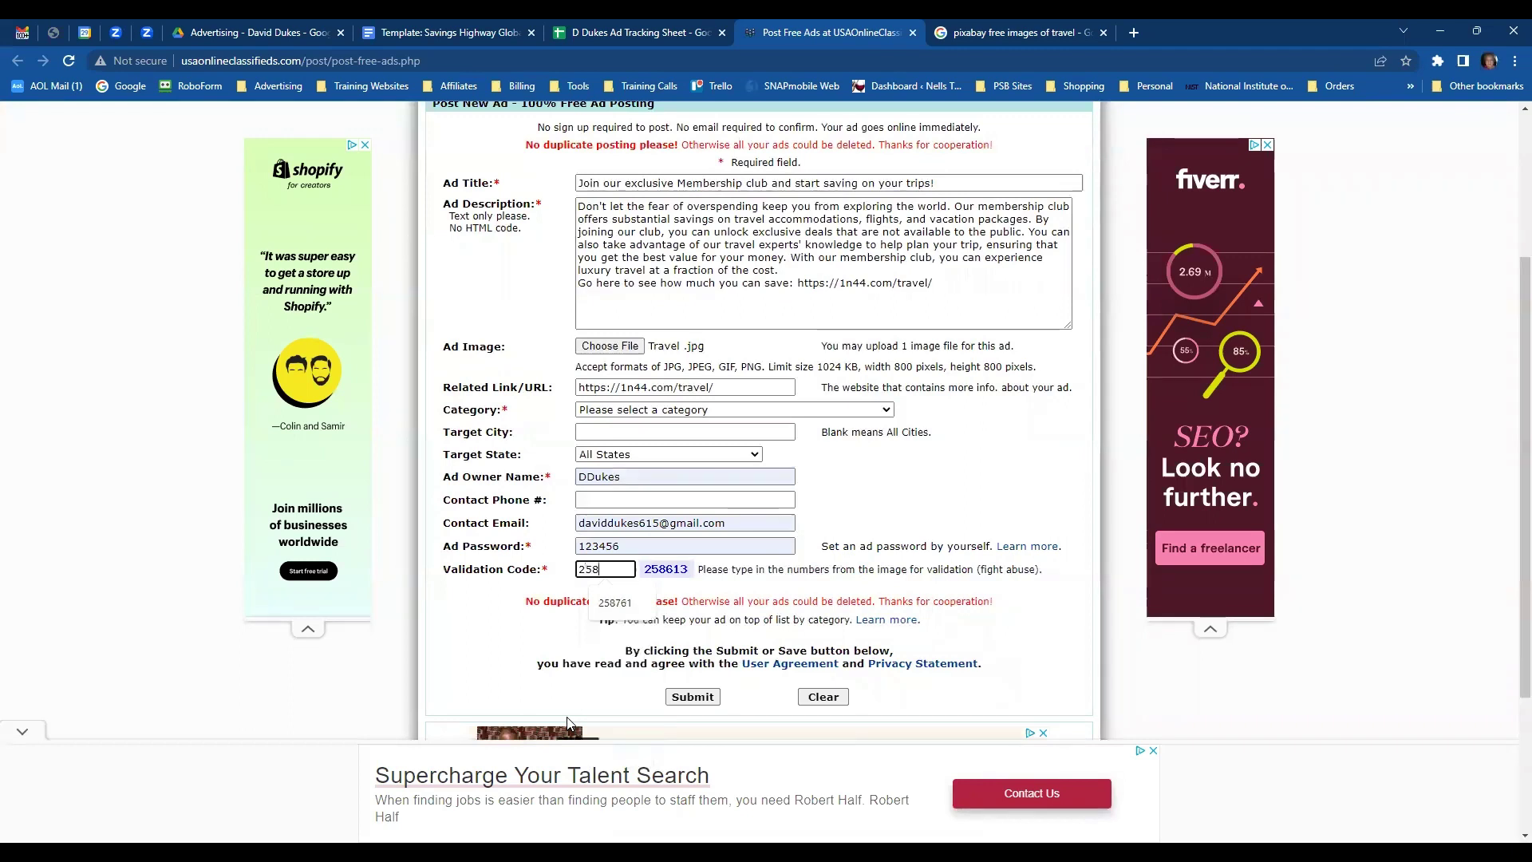
pyautogui.write('613')
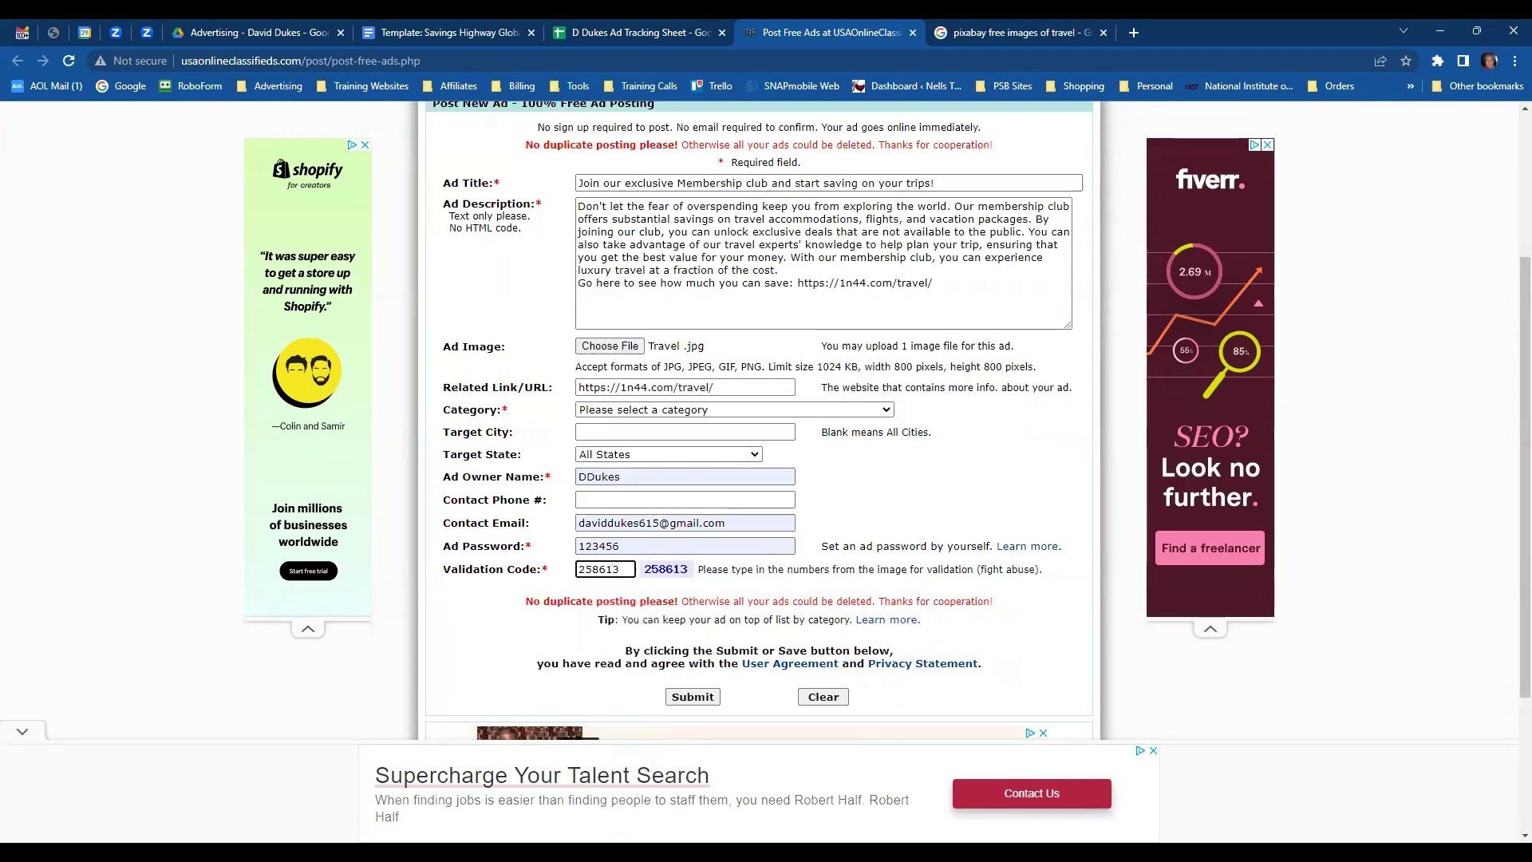
pyautogui.click(700, 701)
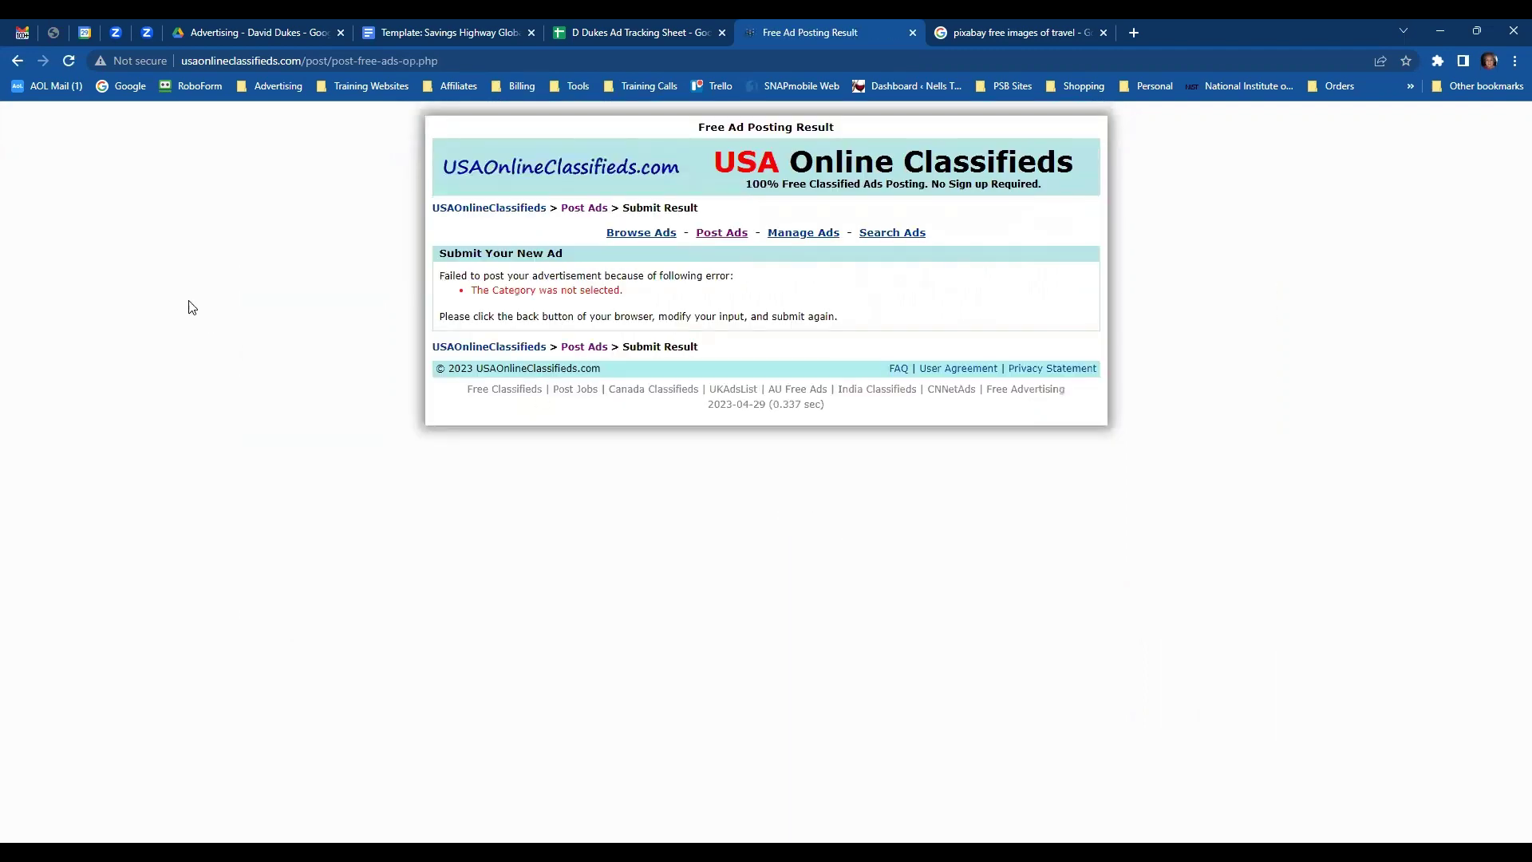
# - Go back, choose category Business Opportunities - Home Business, resubmit, and copy the new ad ID
pyautogui.click(18, 61)
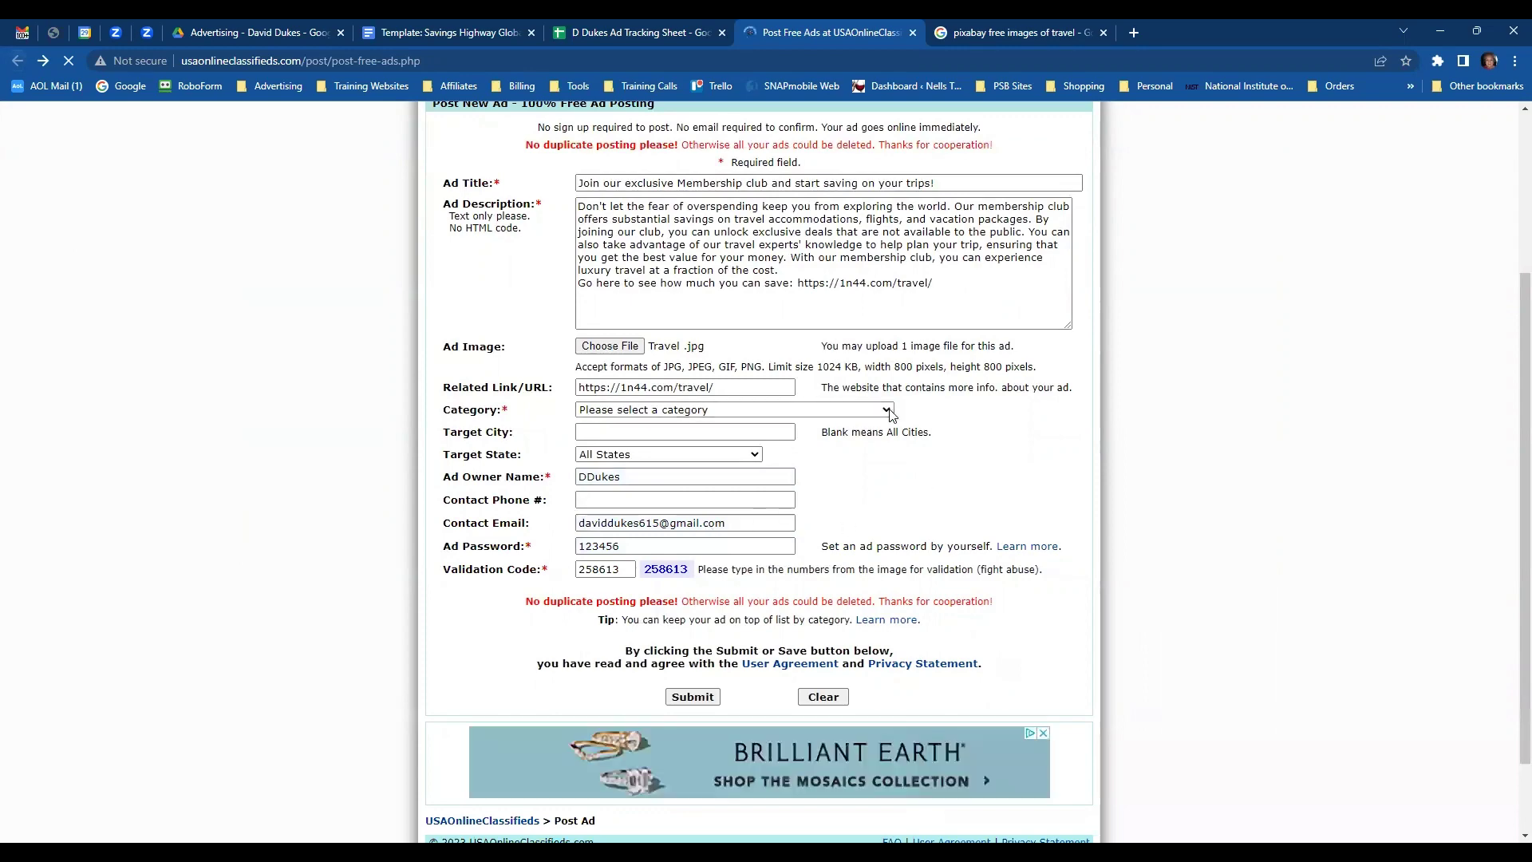
pyautogui.click(886, 409)
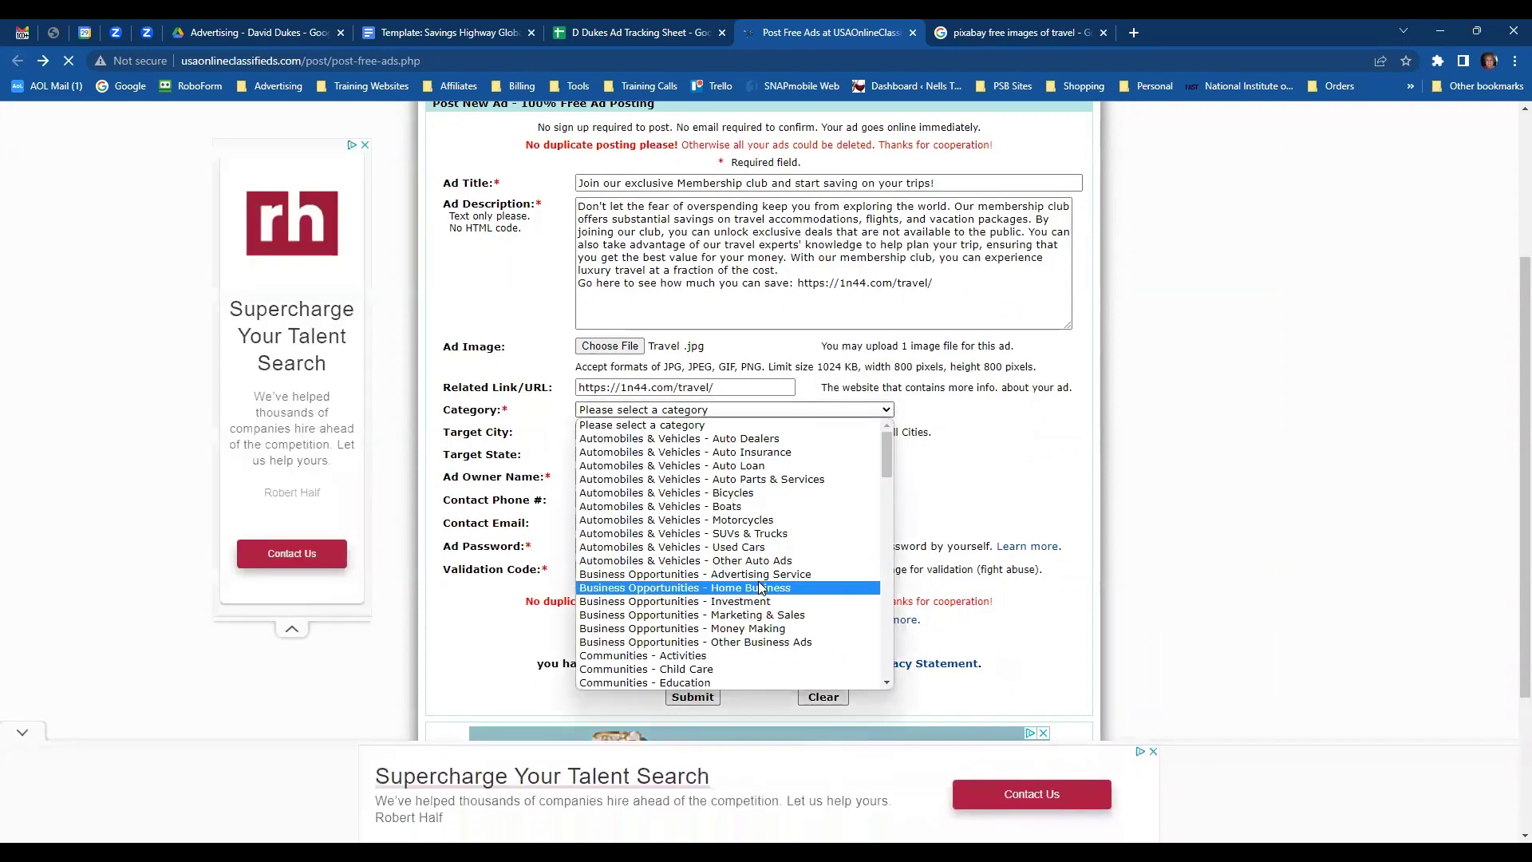
pyautogui.click(886, 409)
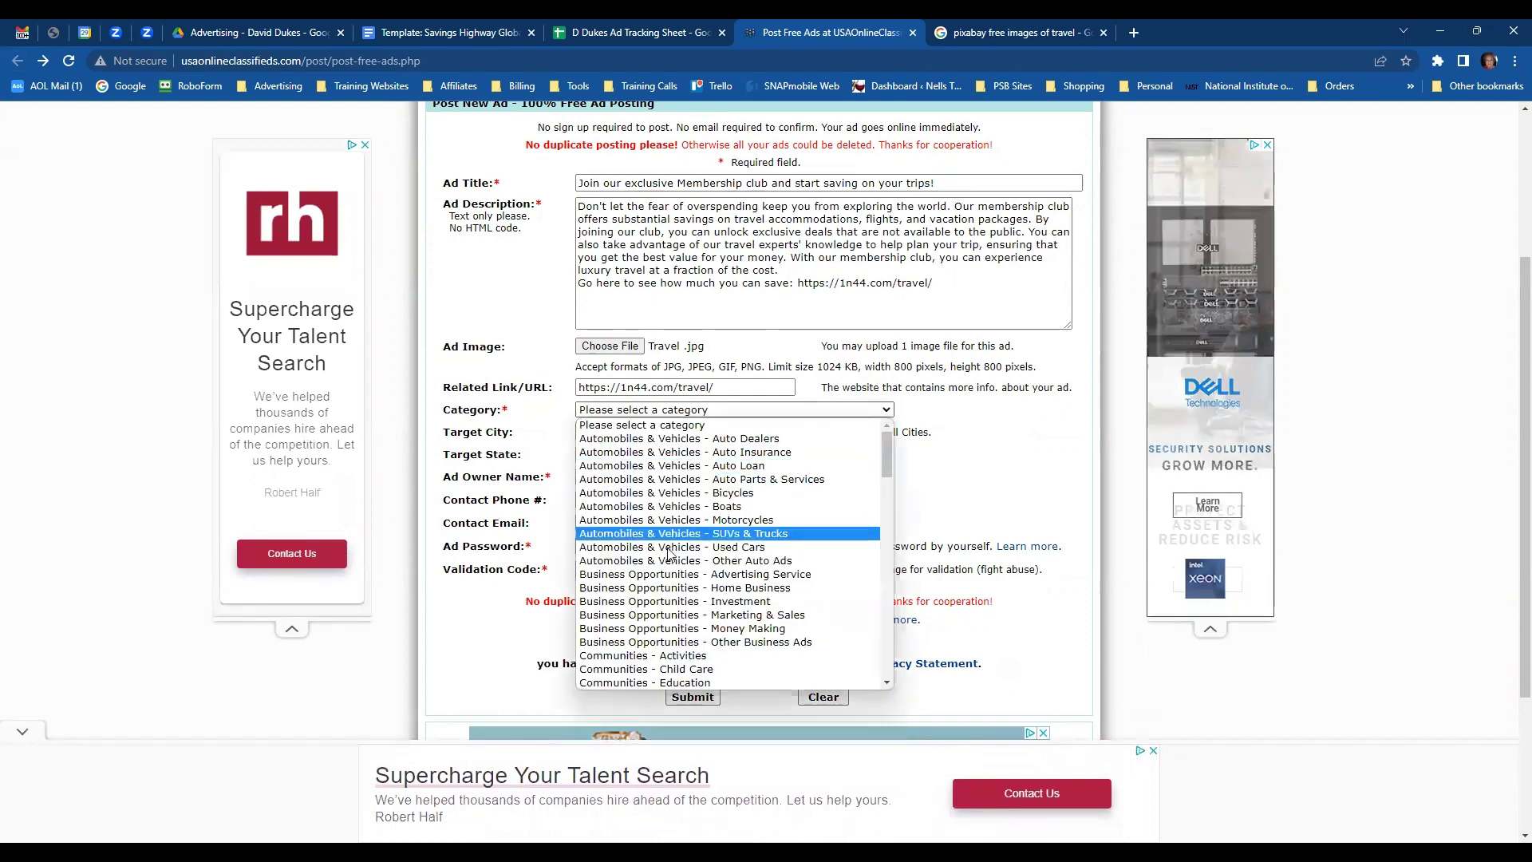
pyautogui.click(674, 588)
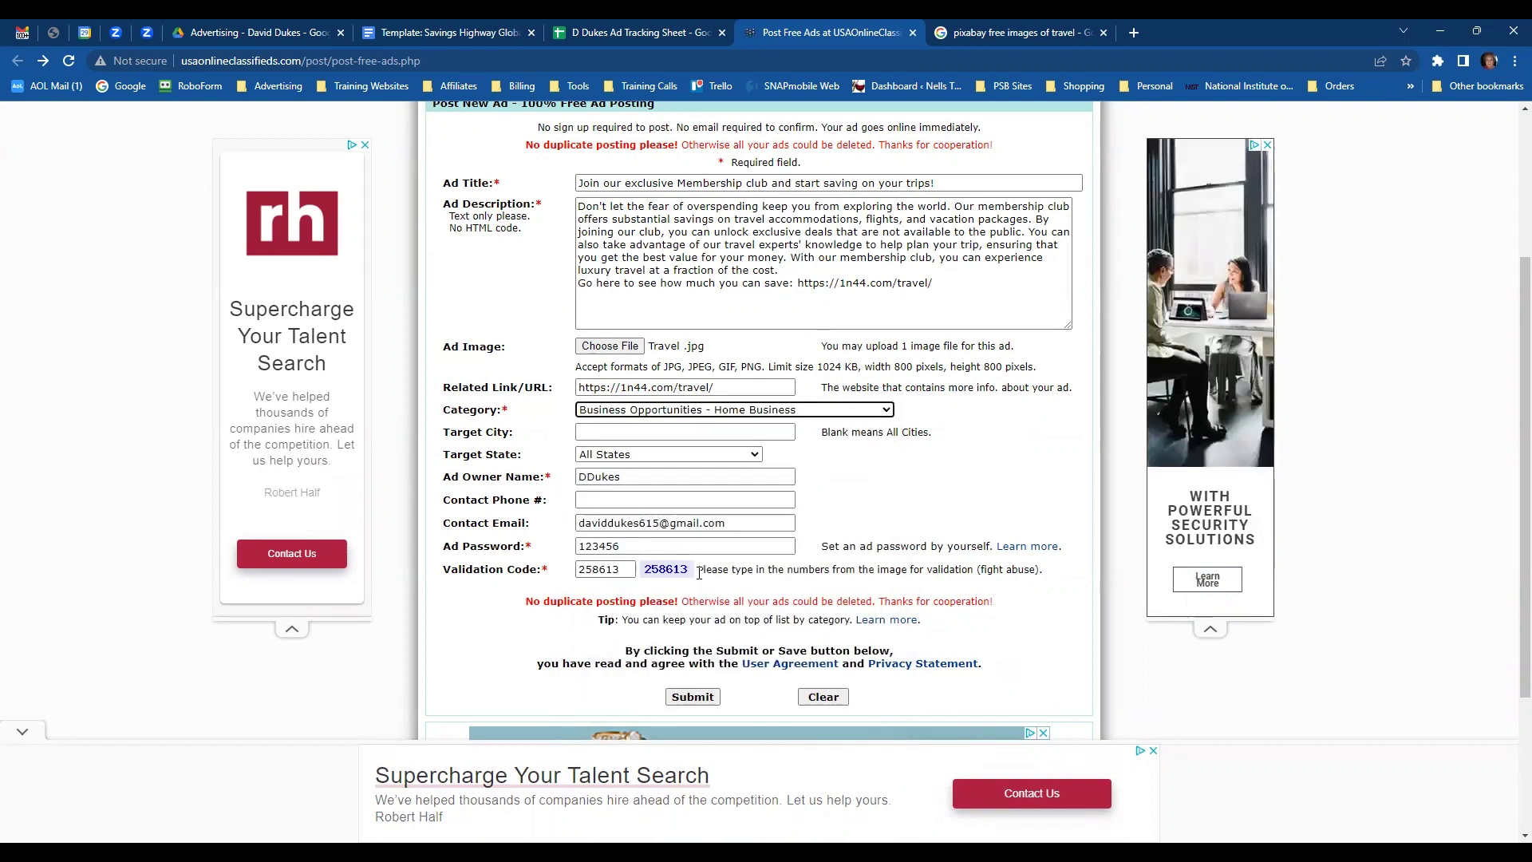
pyautogui.click(691, 694)
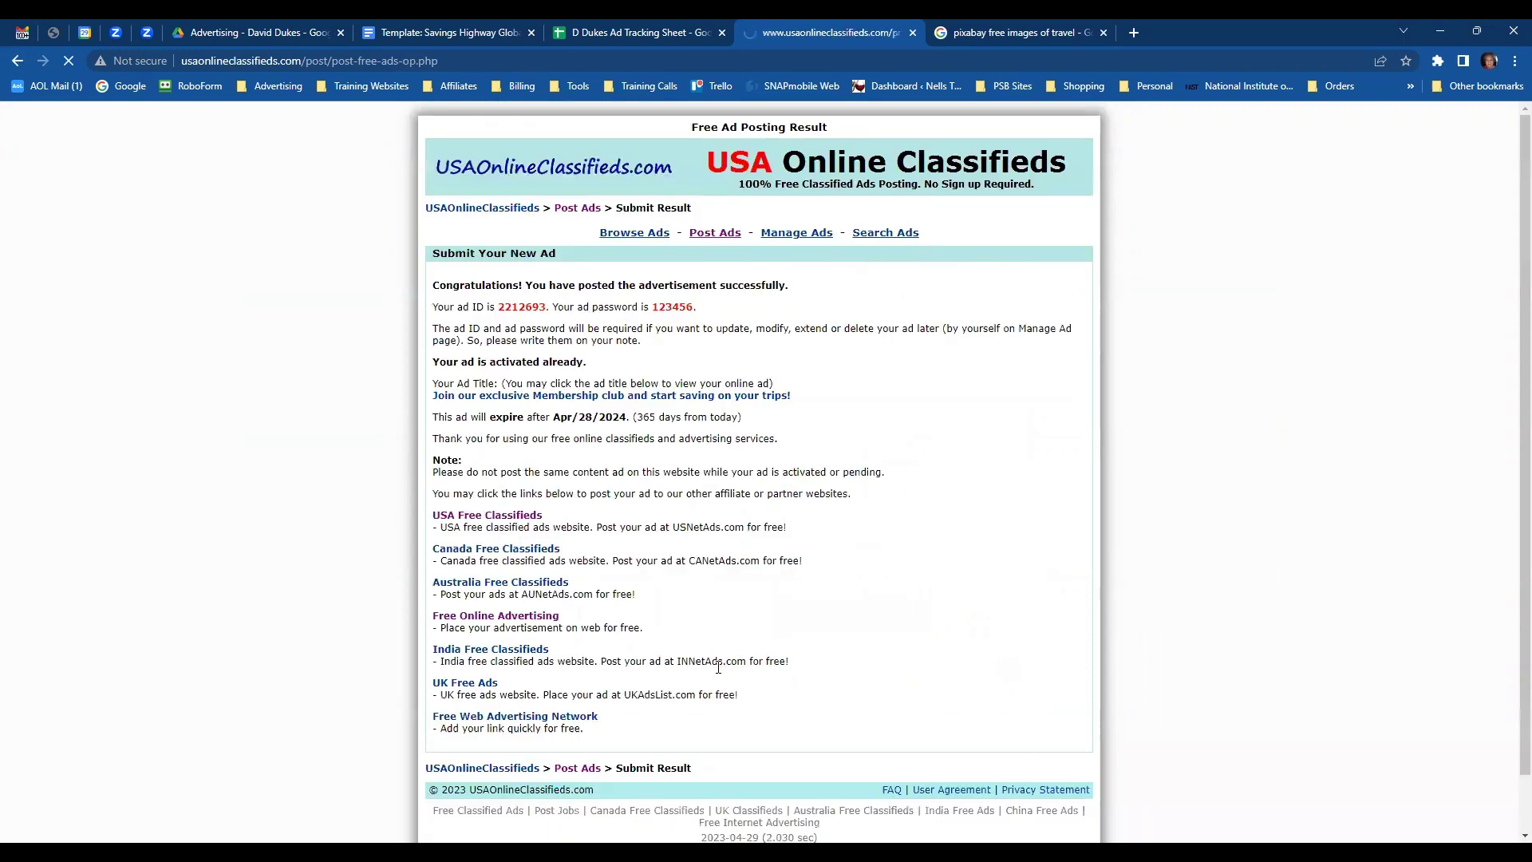
pyautogui.doubleClick(518, 307)
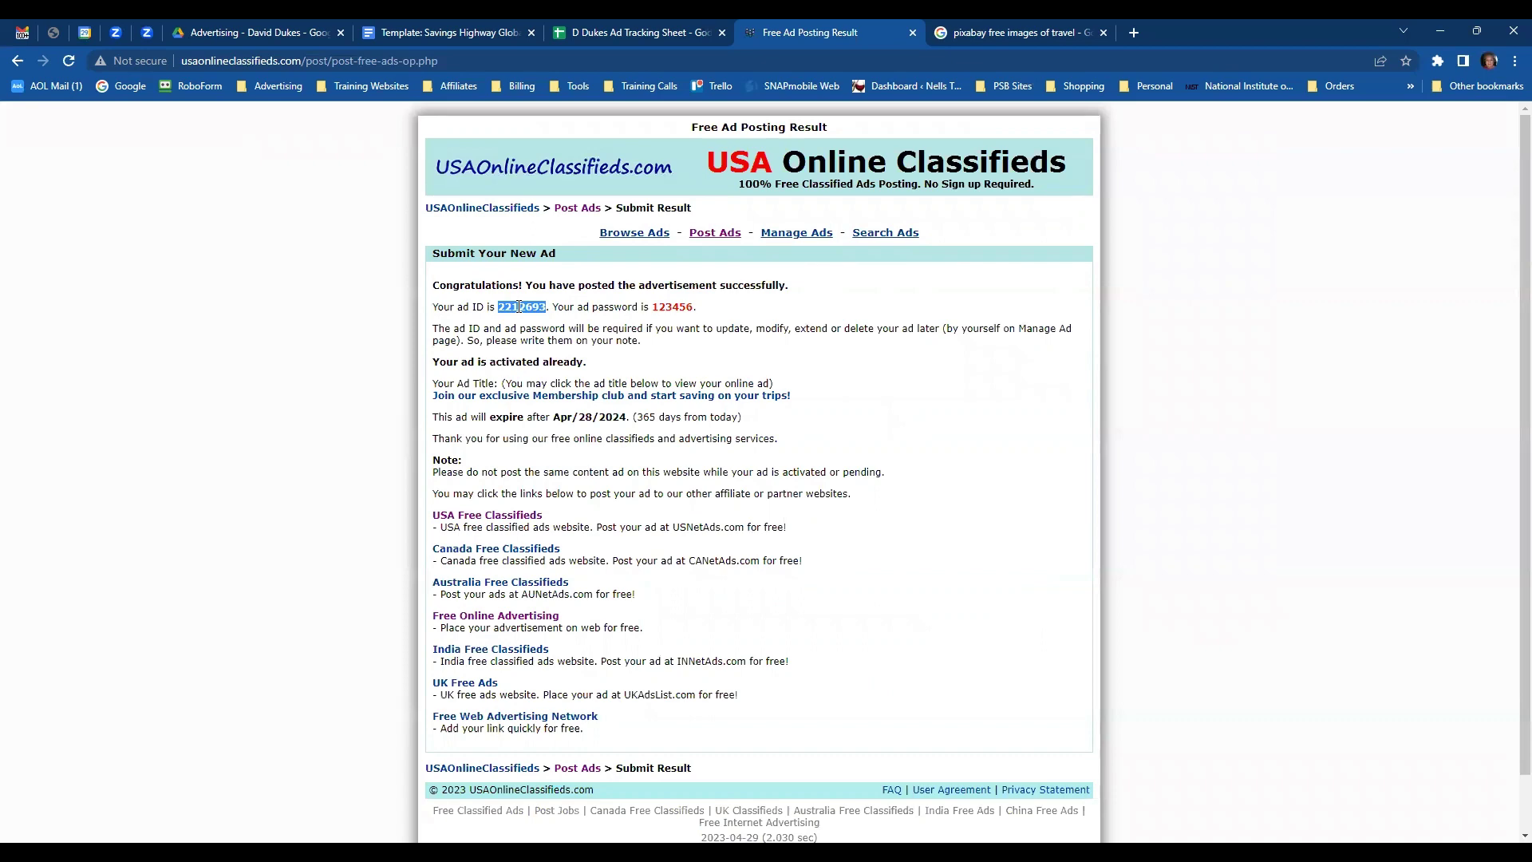
pyautogui.click(642, 34)
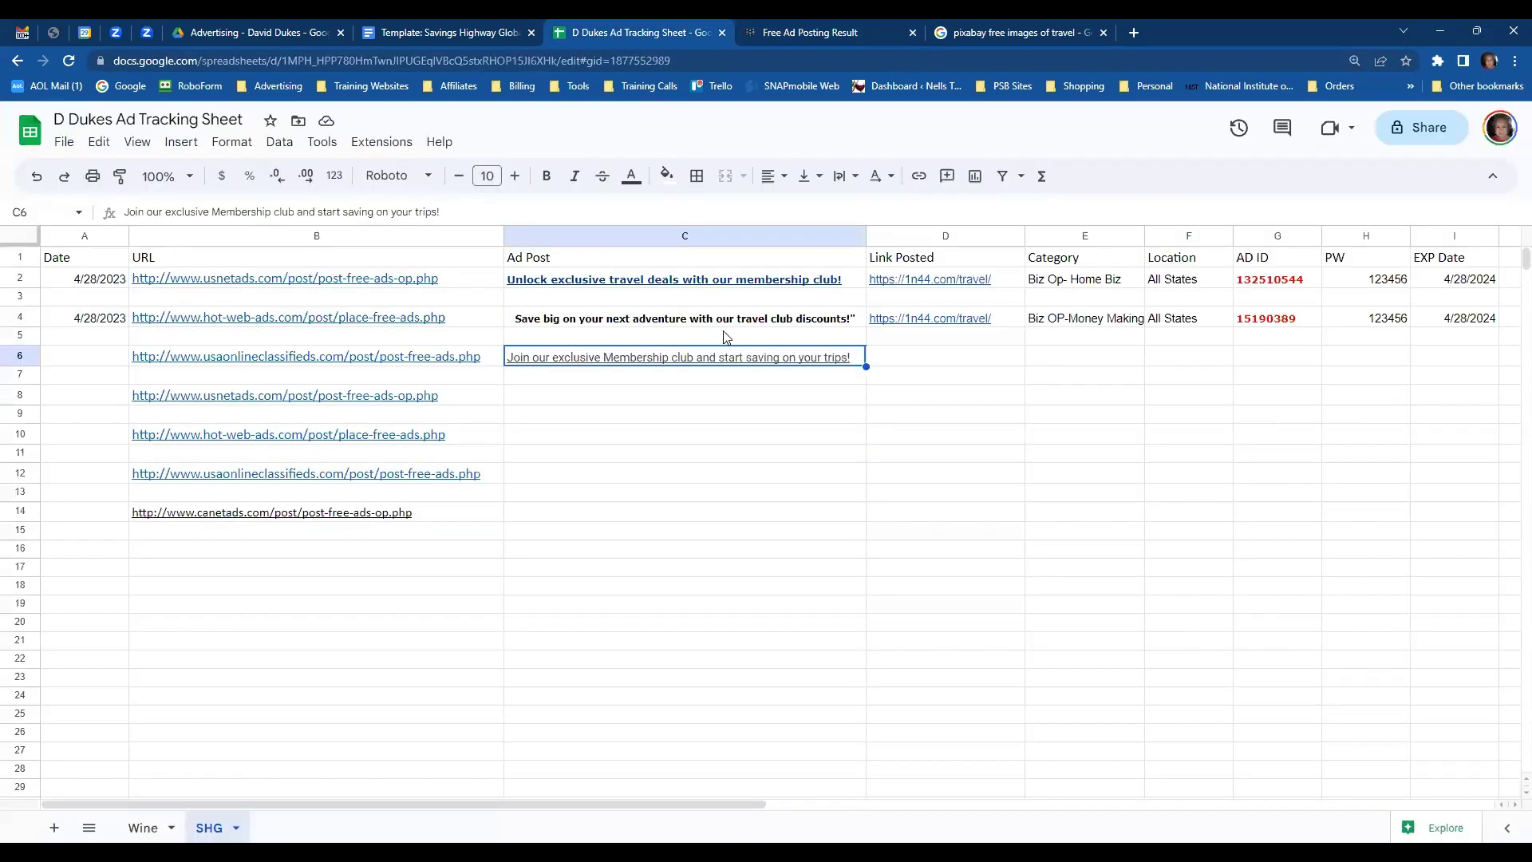
# - Paste the new ad ID into G6 and enter category 'Biz op -Home biz' in E6
pyautogui.click(1246, 368)
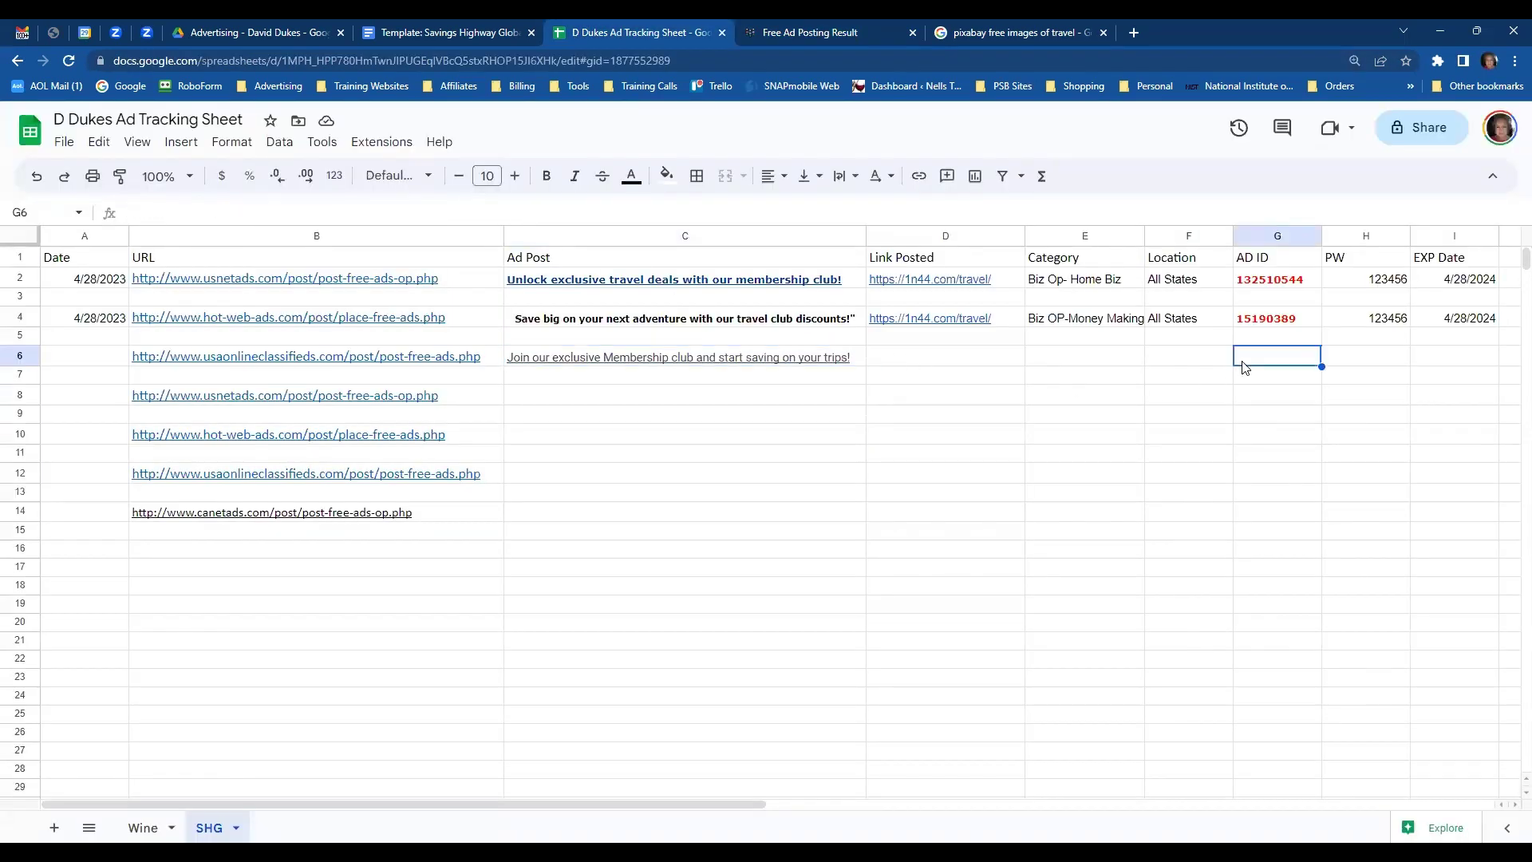
pyautogui.write('2212693')
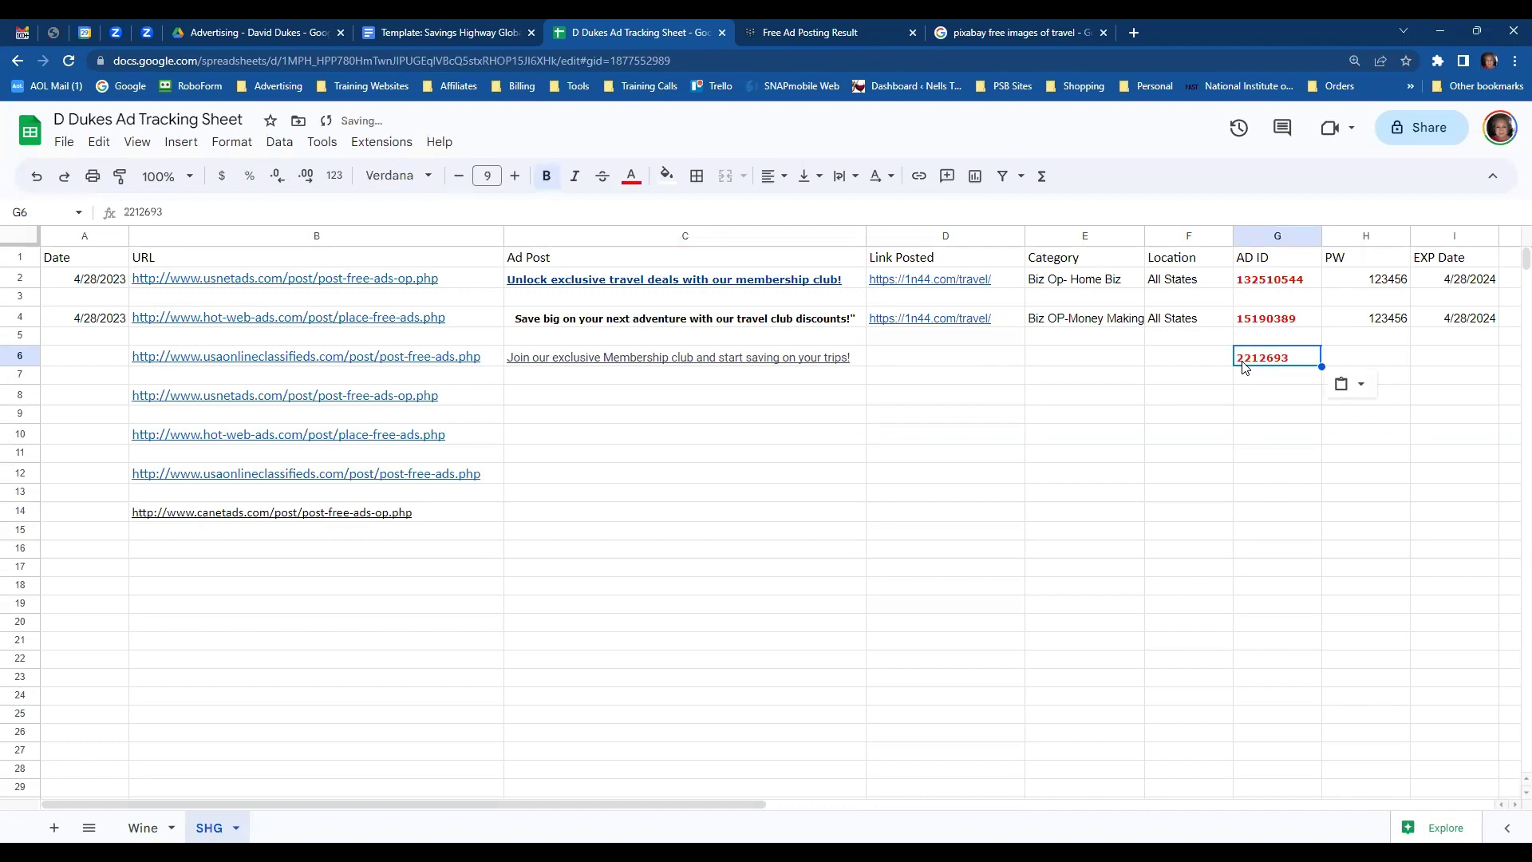
pyautogui.click(1070, 362)
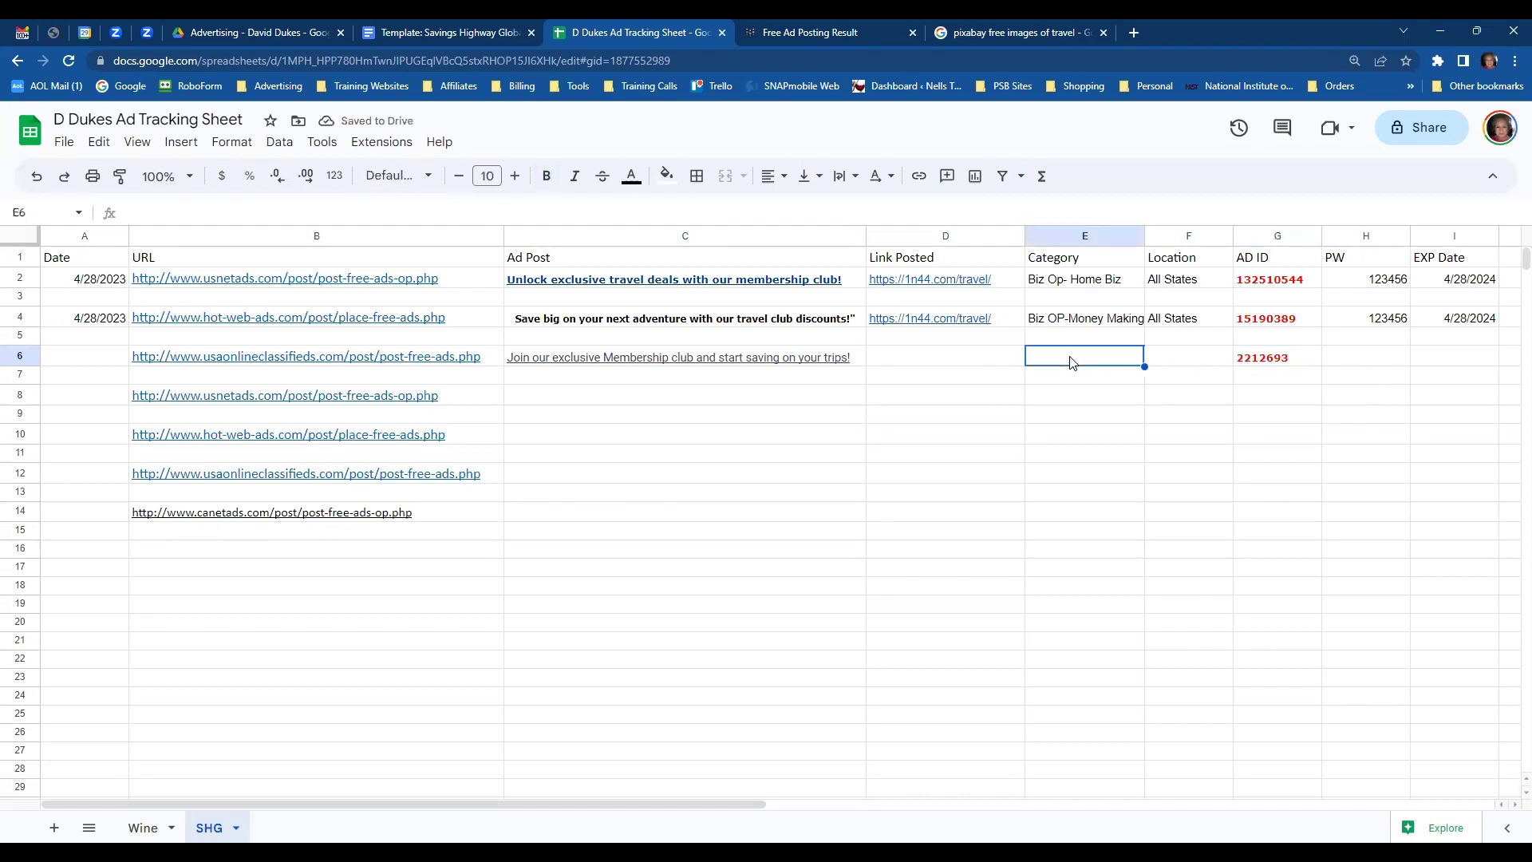
pyautogui.write('Biz o')
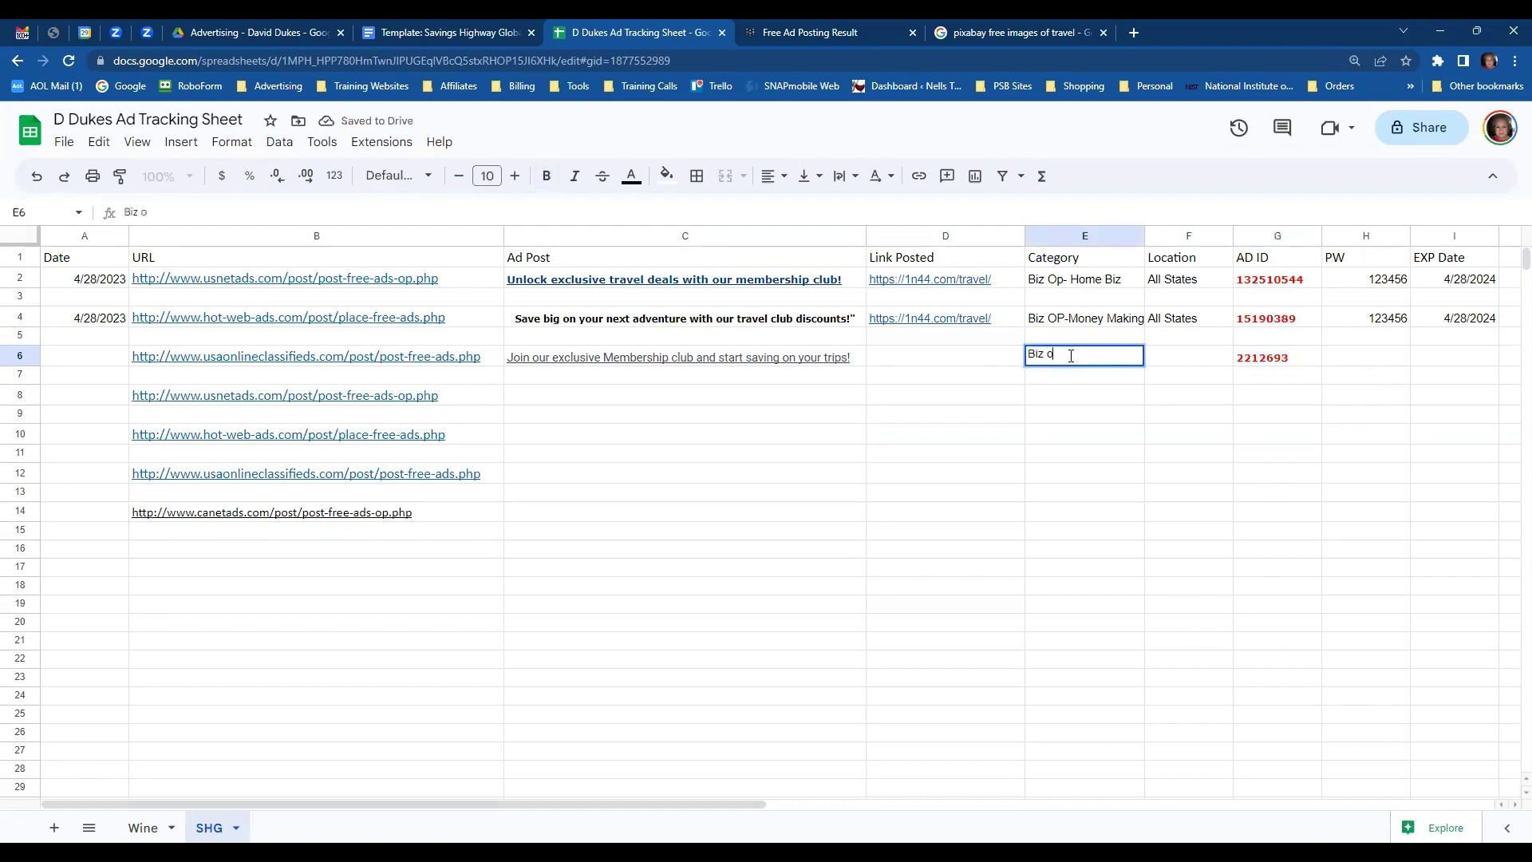
pyautogui.write('p -Home biz')
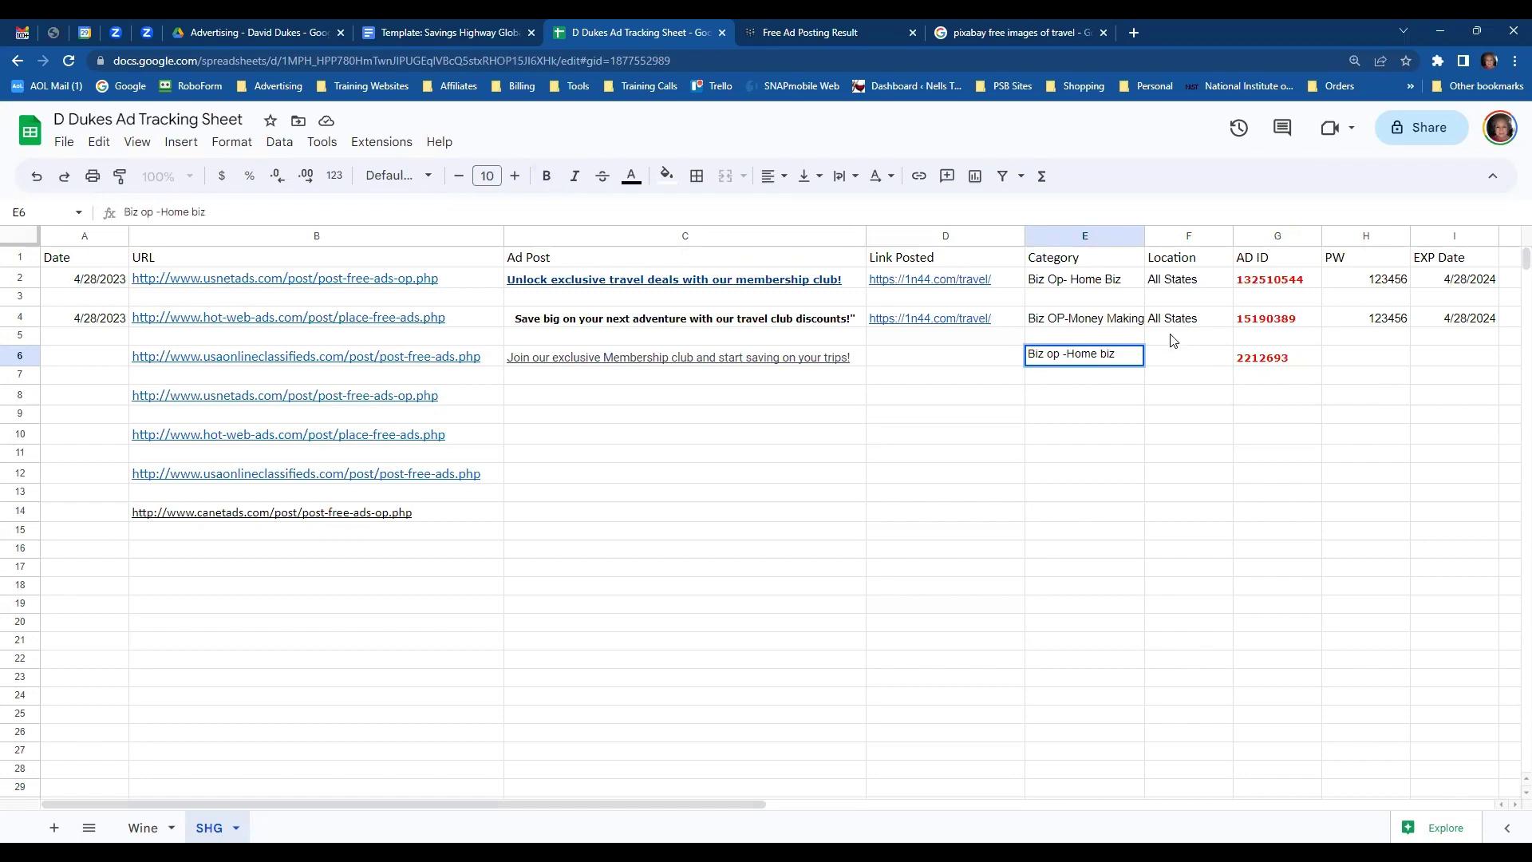
# - Copy row 4's password, 4/28/2024 expiry and All States location into row 6
pyautogui.moveTo(1359, 322); pyautogui.dragTo(1425, 318)
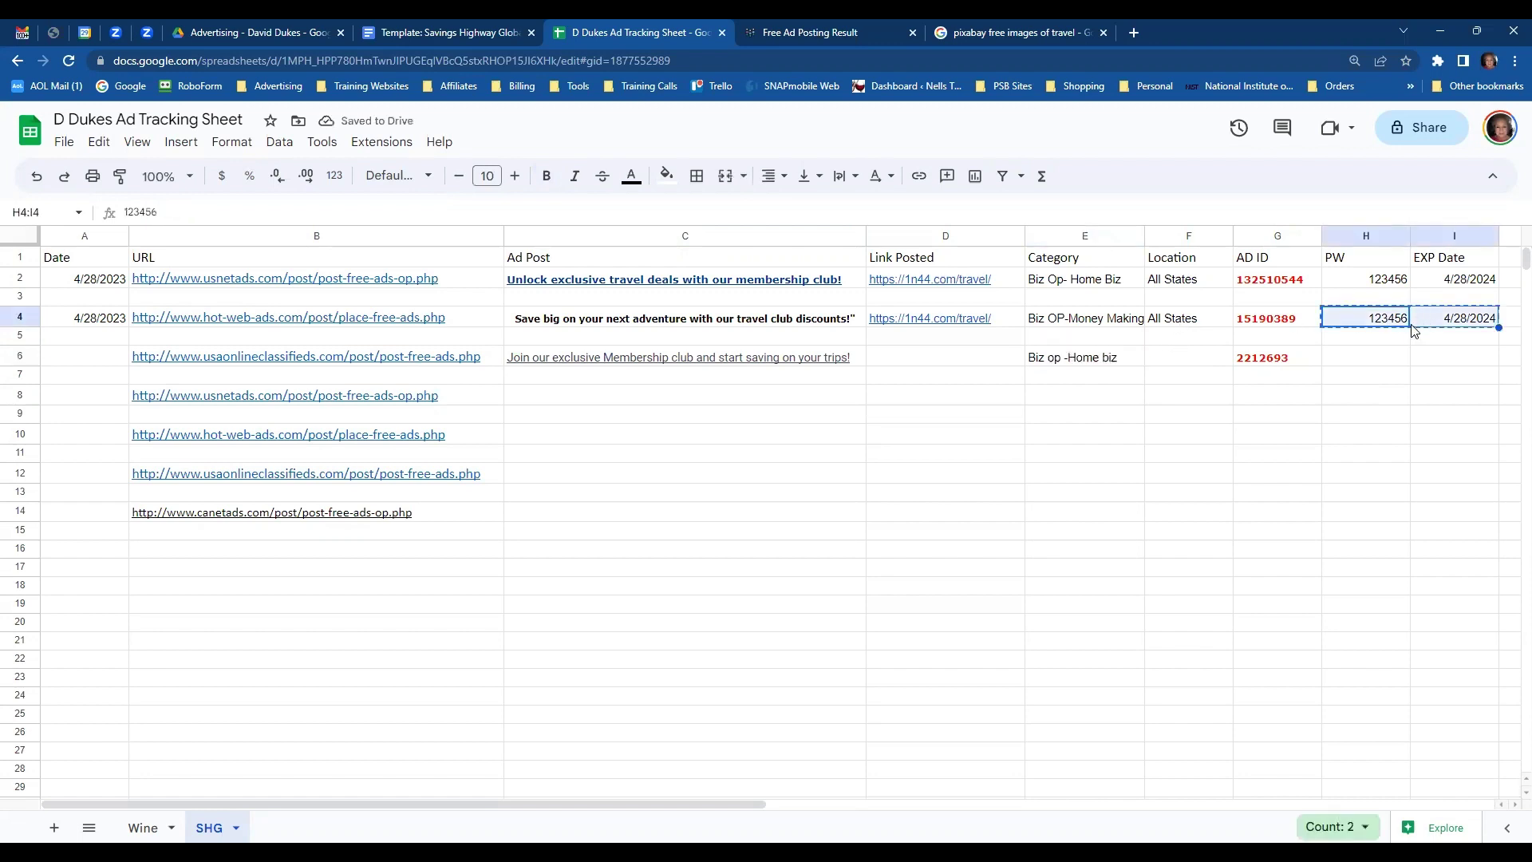
pyautogui.click(1391, 357)
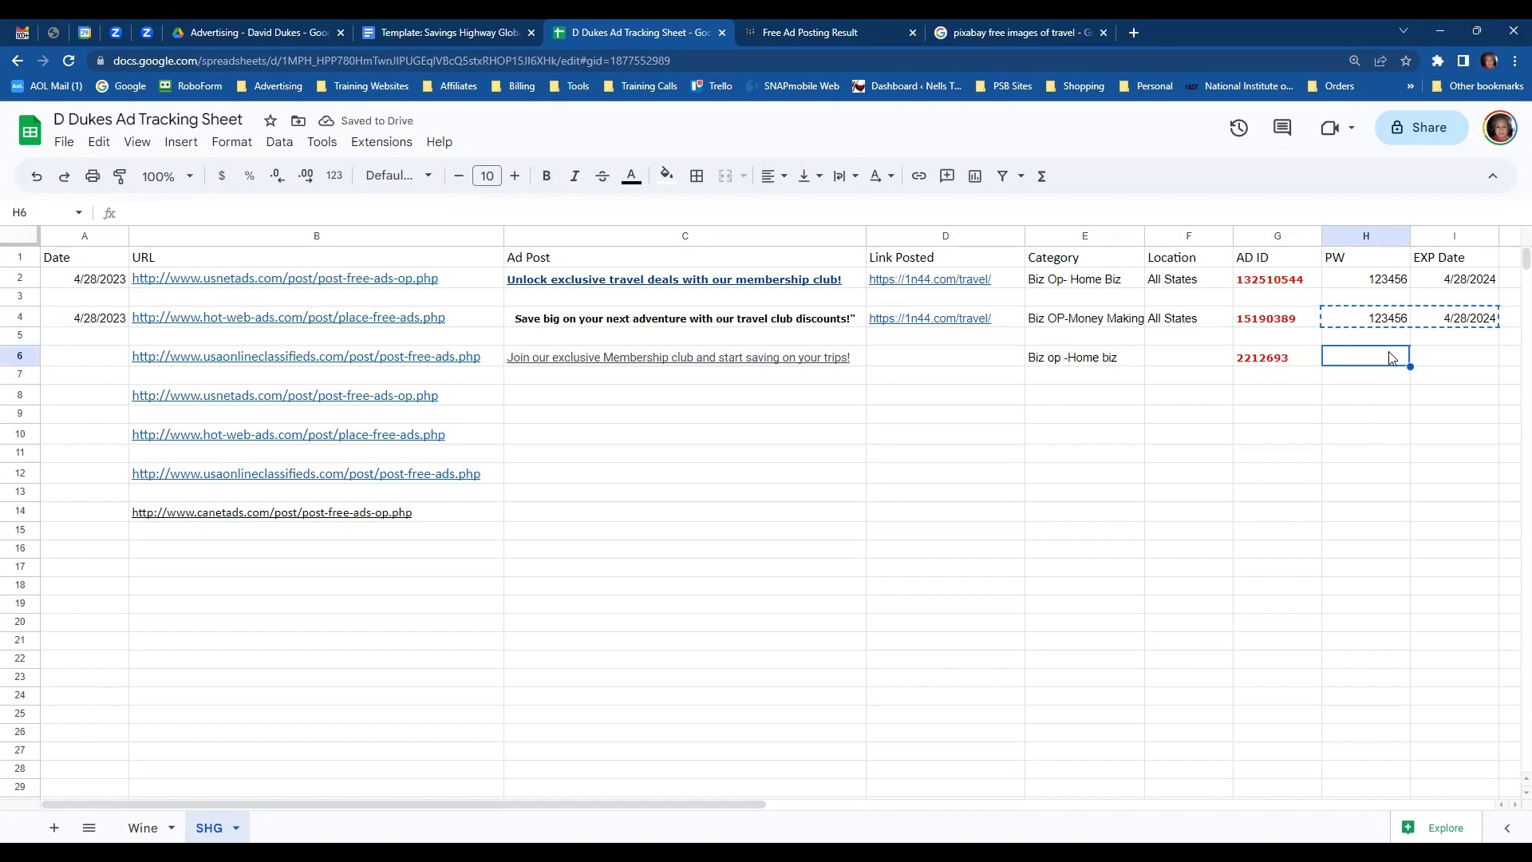
pyautogui.hotkey('ctrl', 'v')
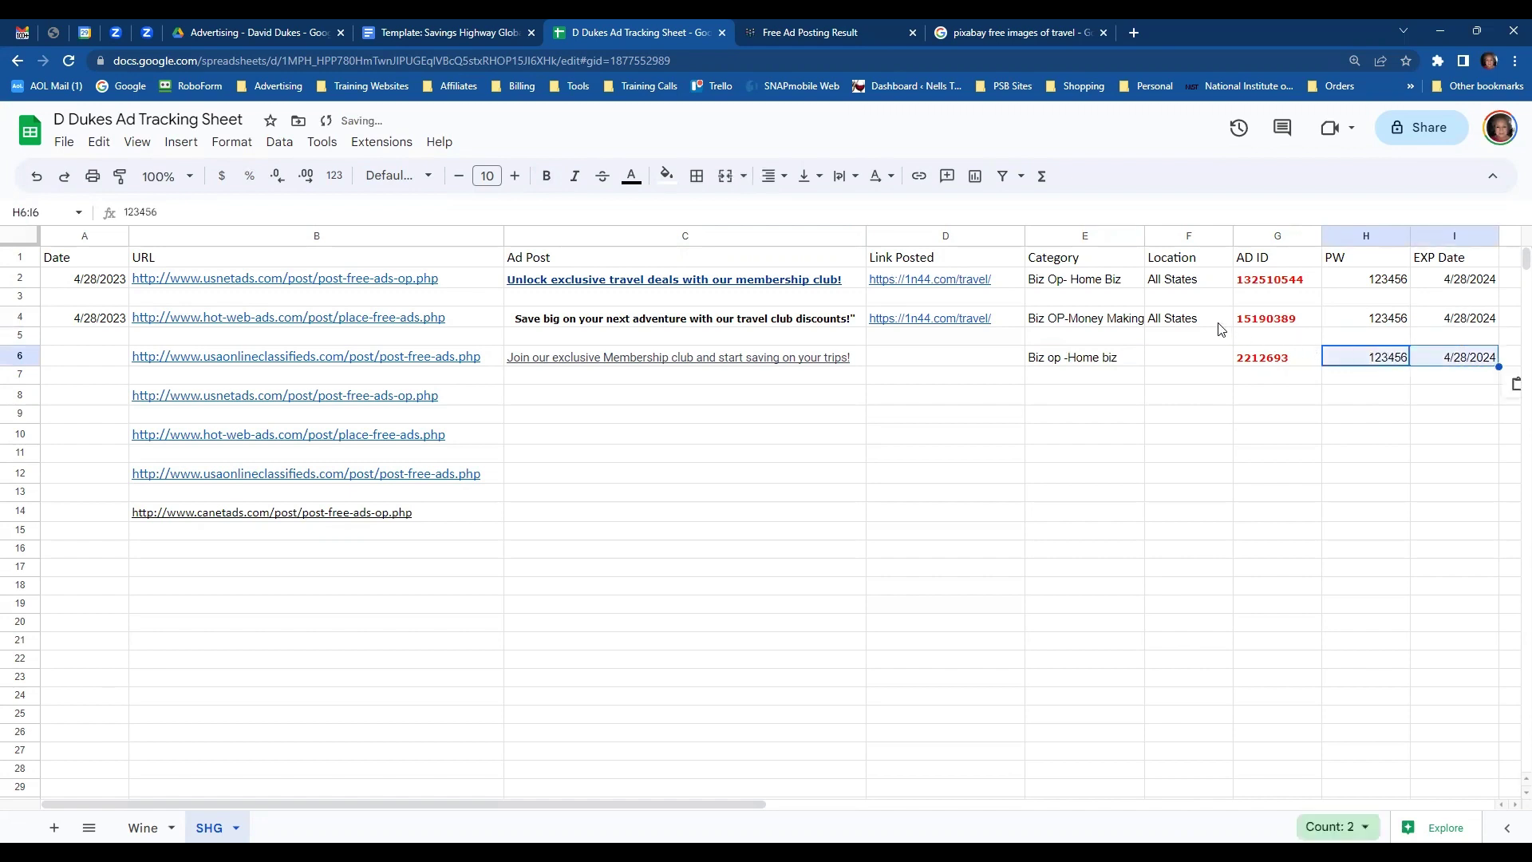
pyautogui.click(1211, 326)
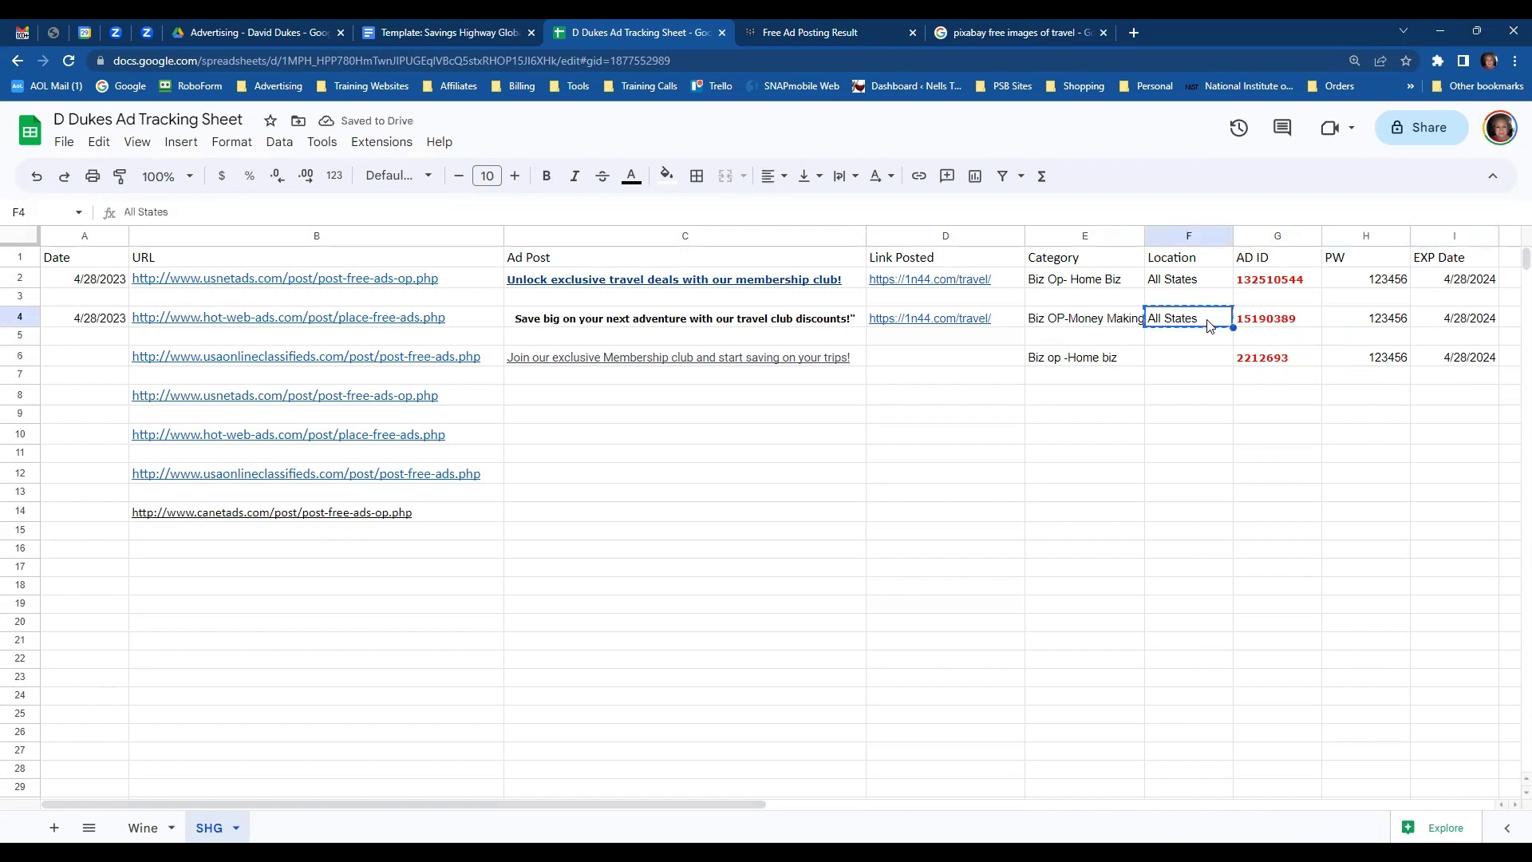
pyautogui.click(1183, 360)
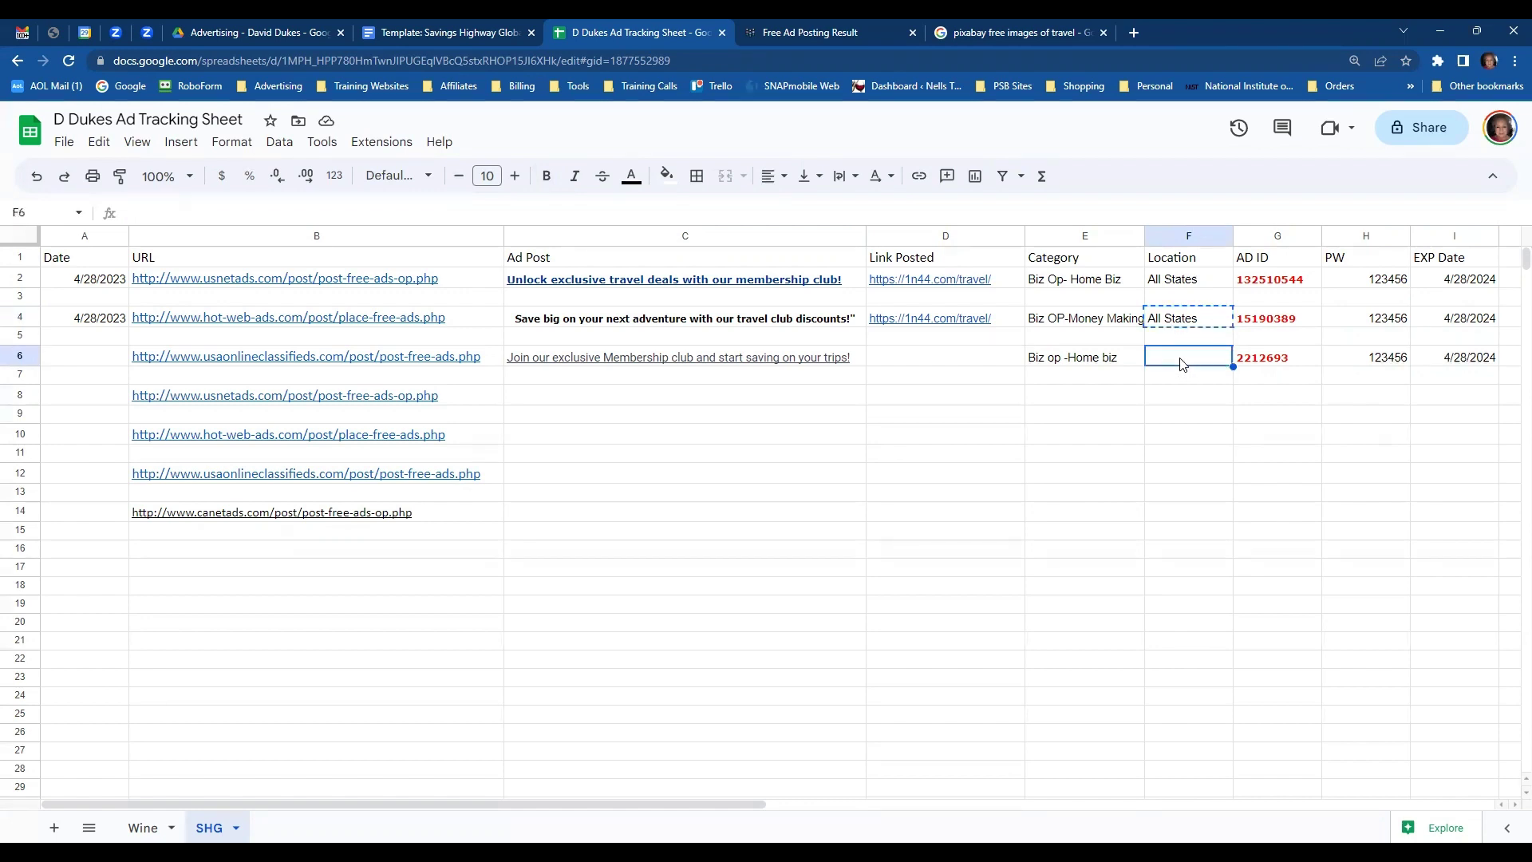
pyautogui.hotkey('ctrl', 'v')
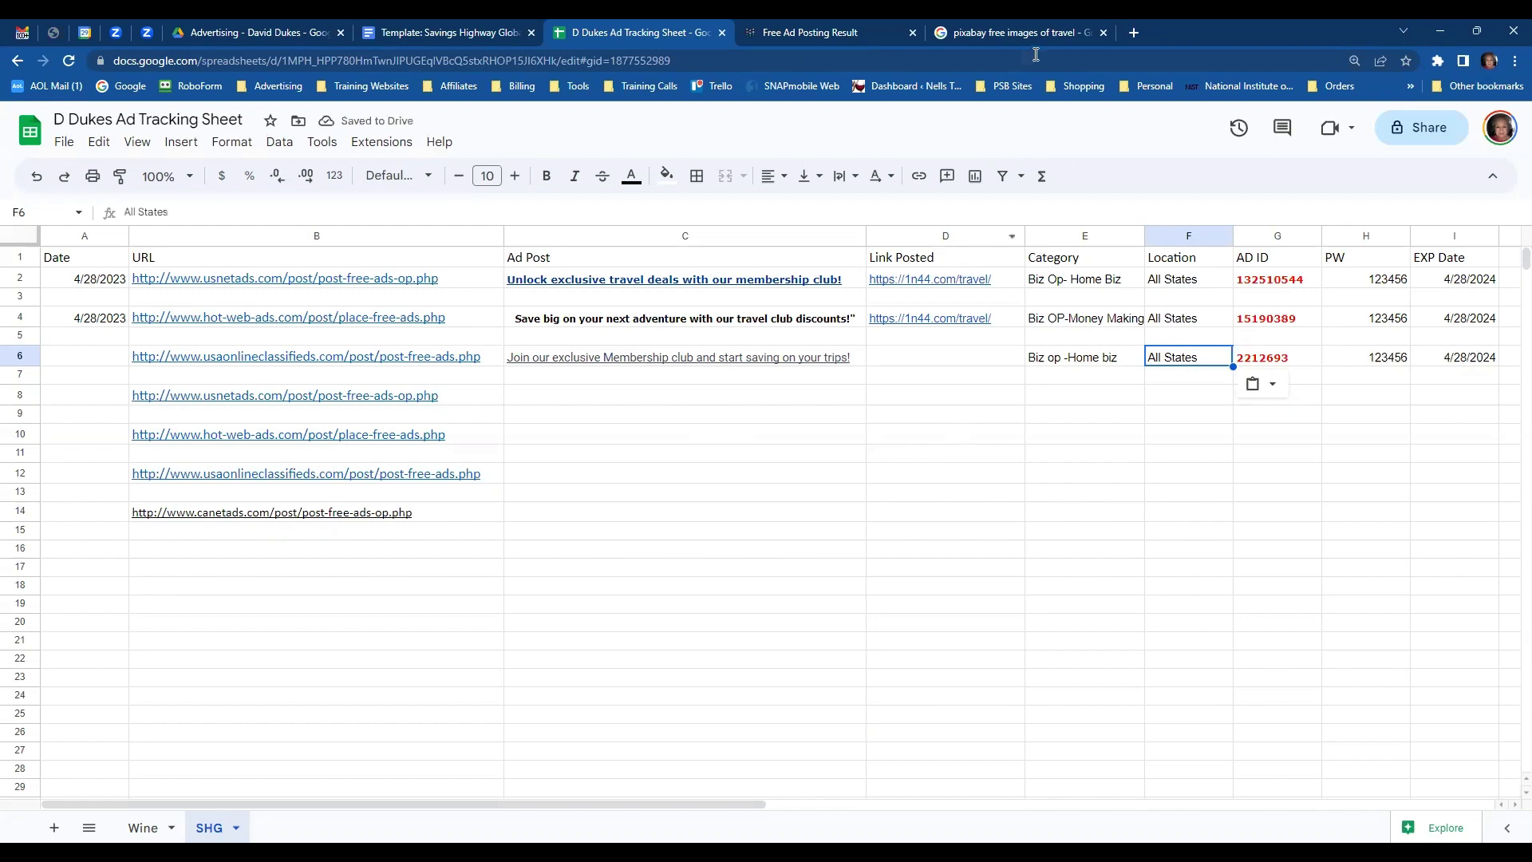
# - Close the pixabay tab and open the posted ad's live page from the confirmation
pyautogui.click(1104, 33)
pyautogui.click(820, 30)
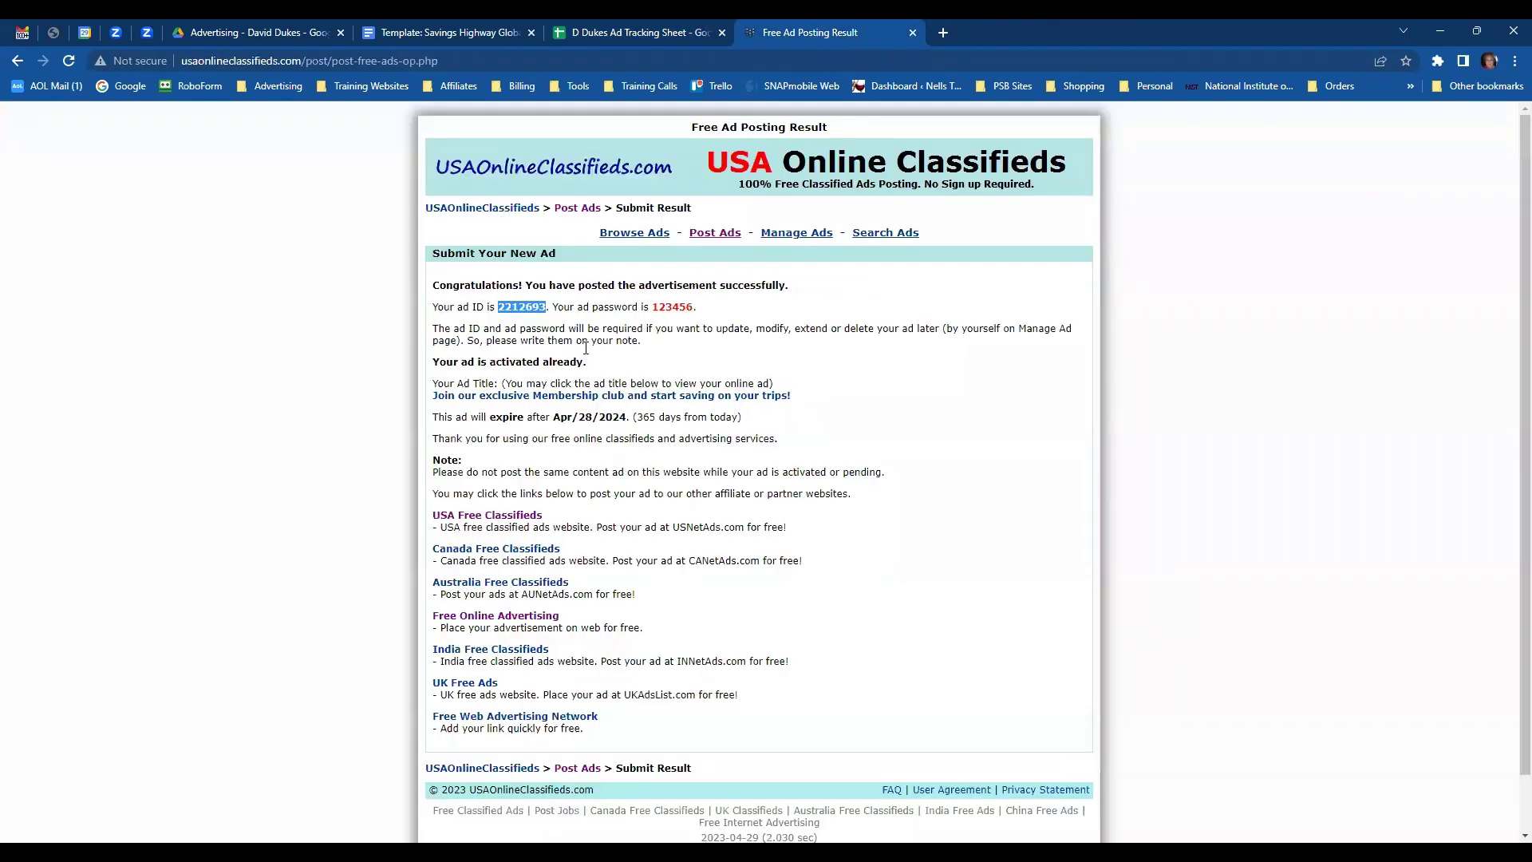
pyautogui.click(580, 397)
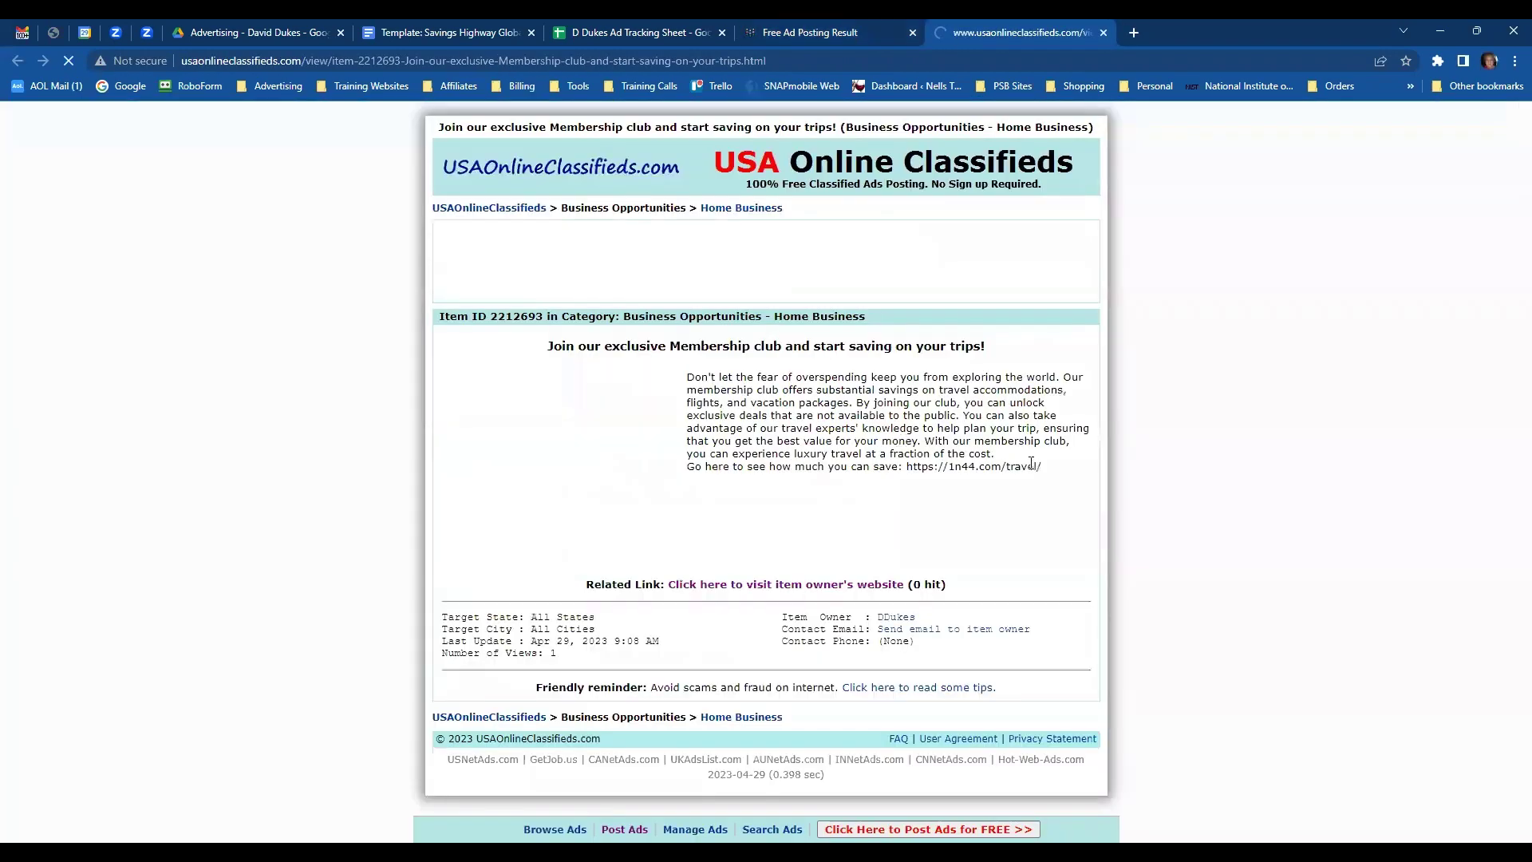
# - Check the live ad's beach image, close its tabs, and open the USNetAds link from row 8
pyautogui.scroll(-2, 1030, 467)
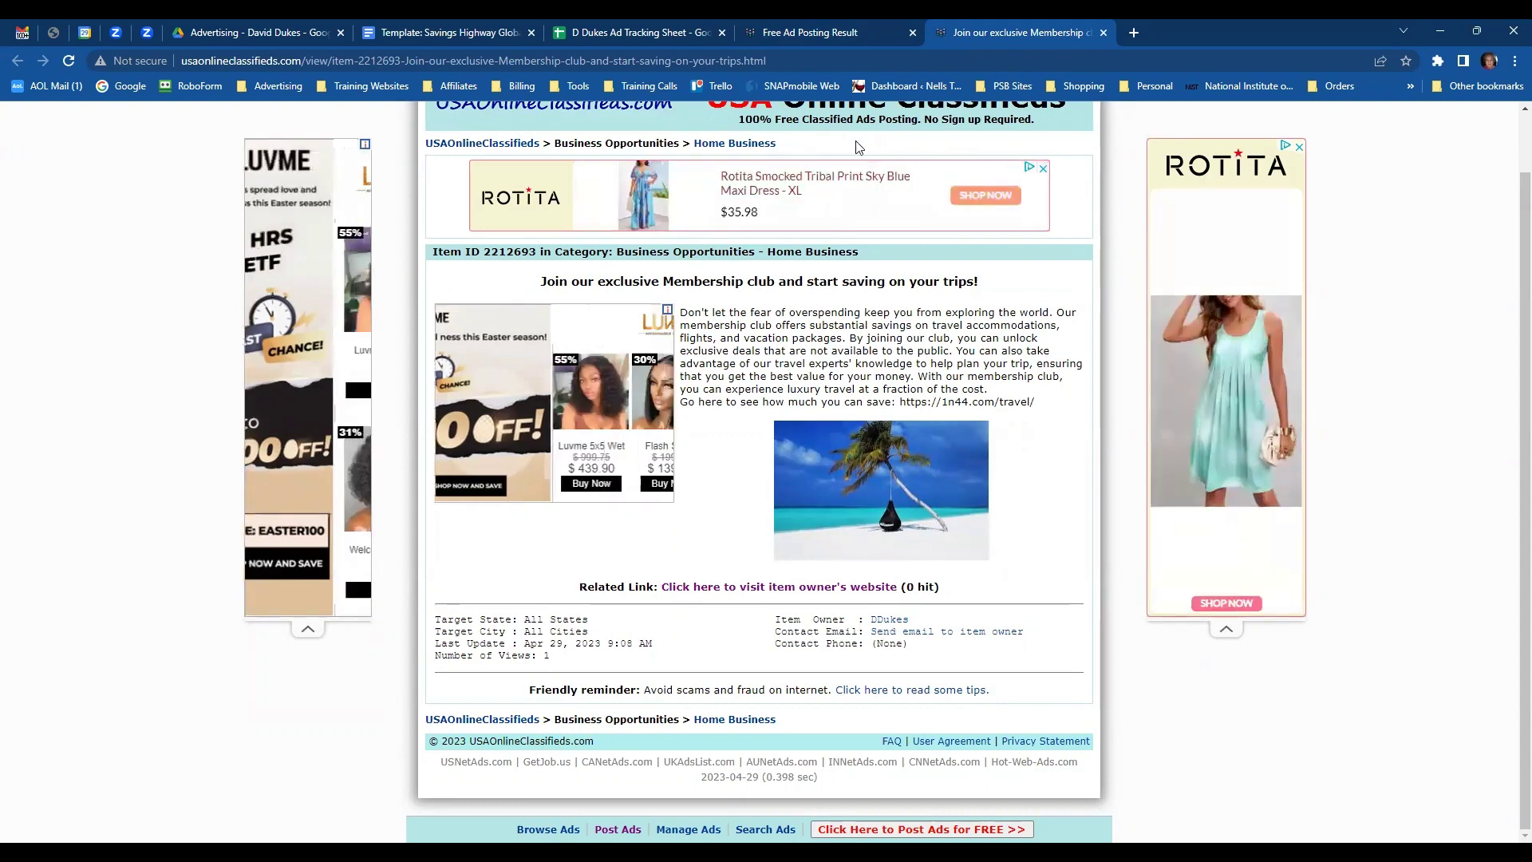
pyautogui.scroll(1, 878, 127)
pyautogui.click(1104, 33)
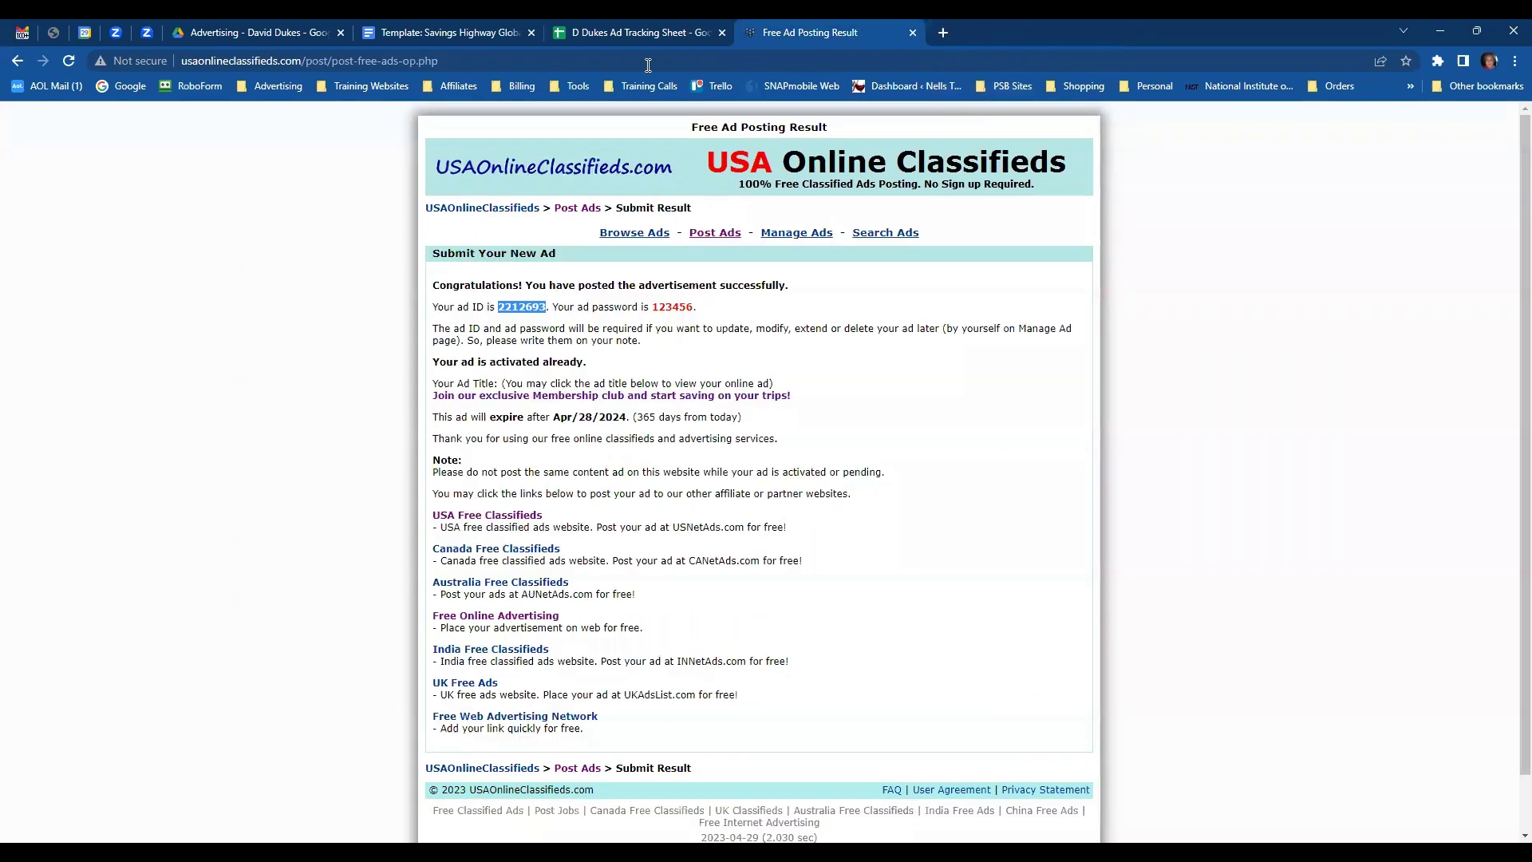
pyautogui.click(913, 32)
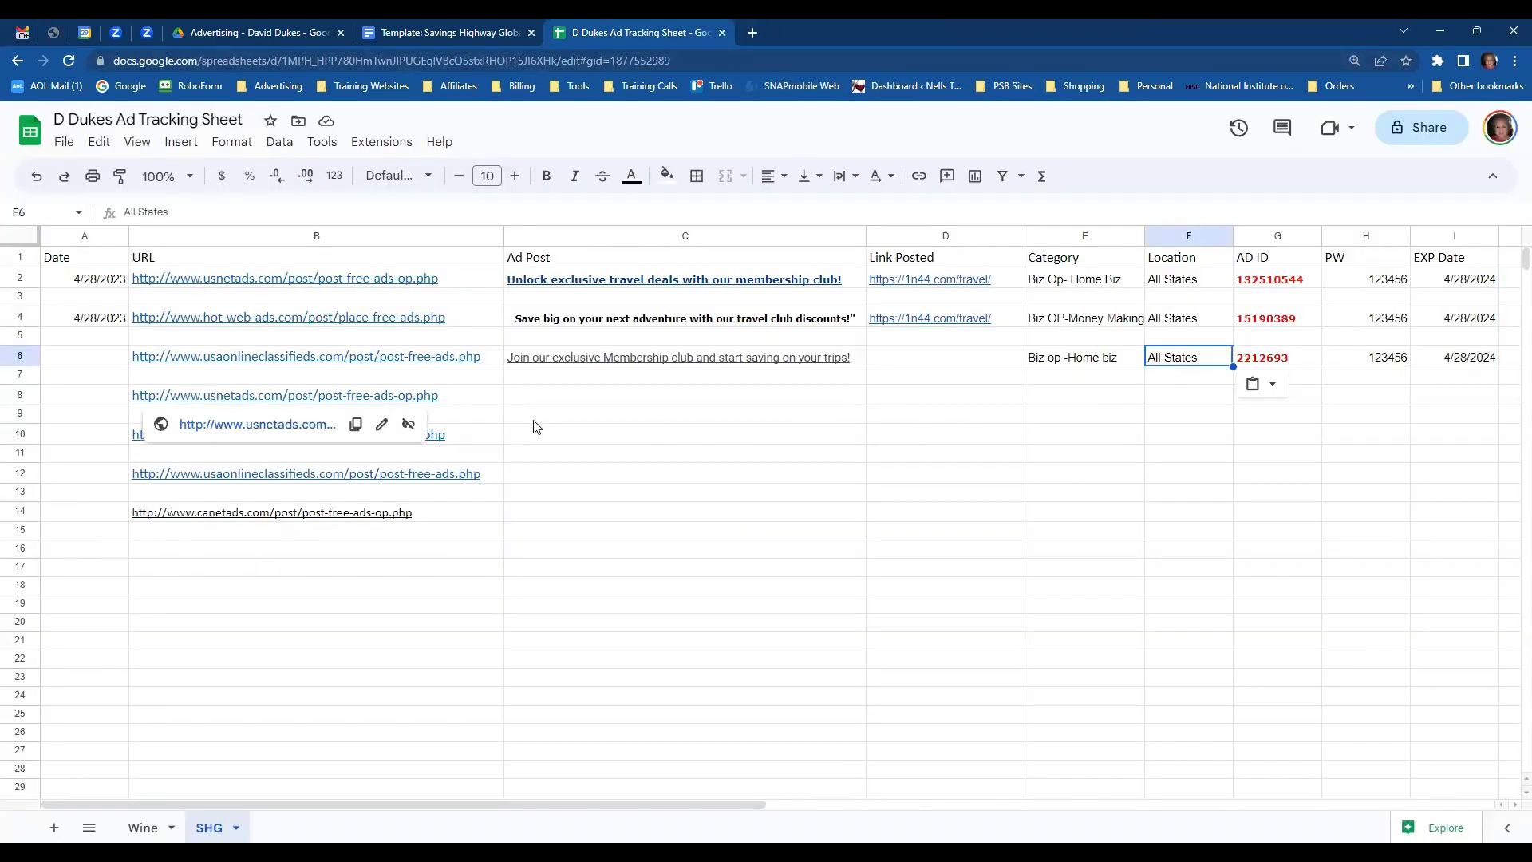
pyautogui.click(281, 425)
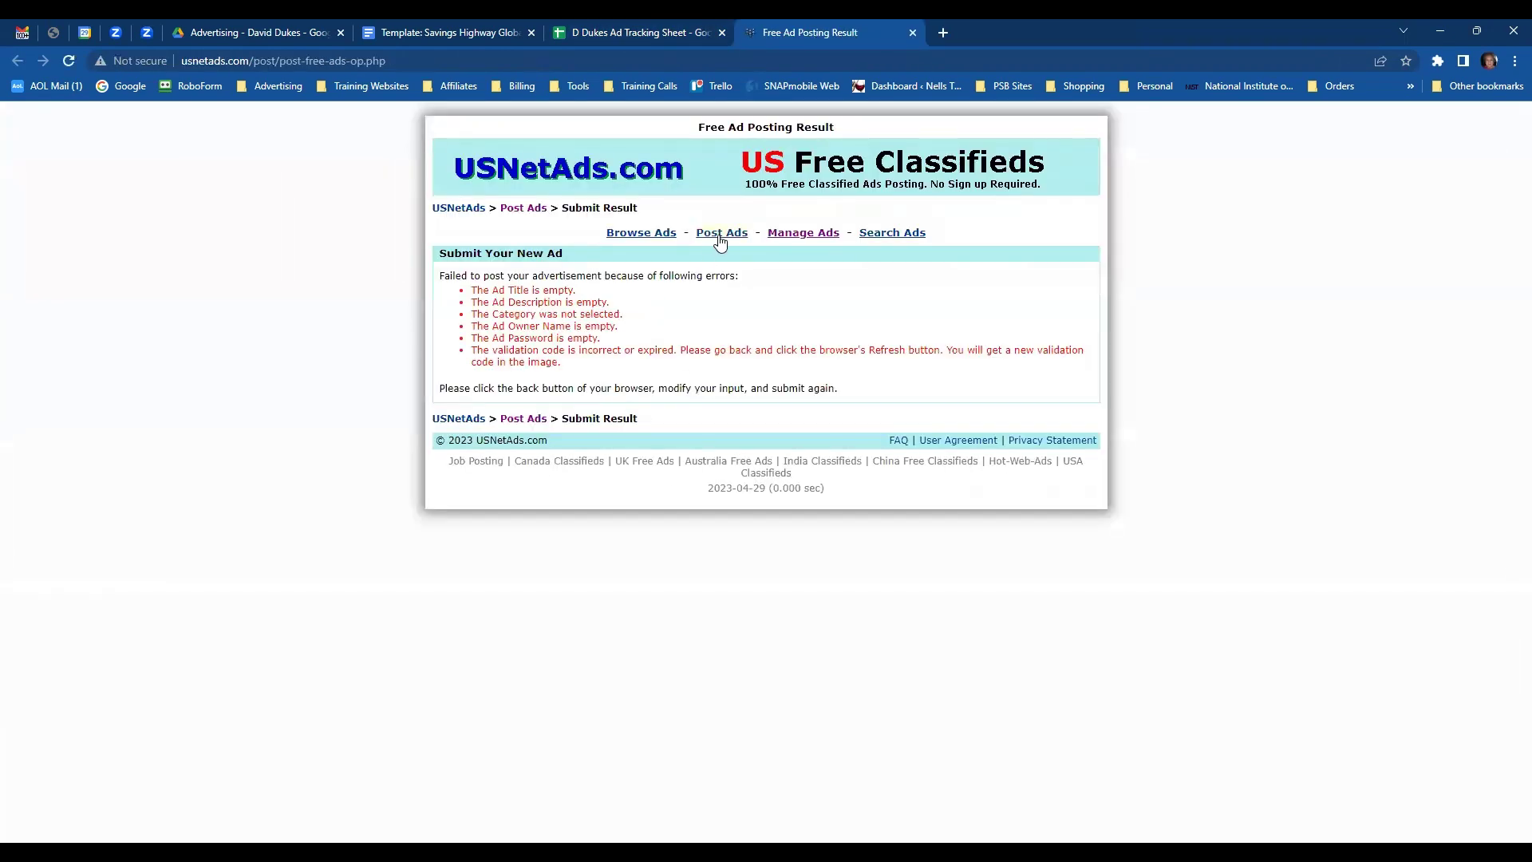
# - Paste headline 10 about luxury travel from the ad copy document as the USNetAds ad title
pyautogui.click(722, 233)
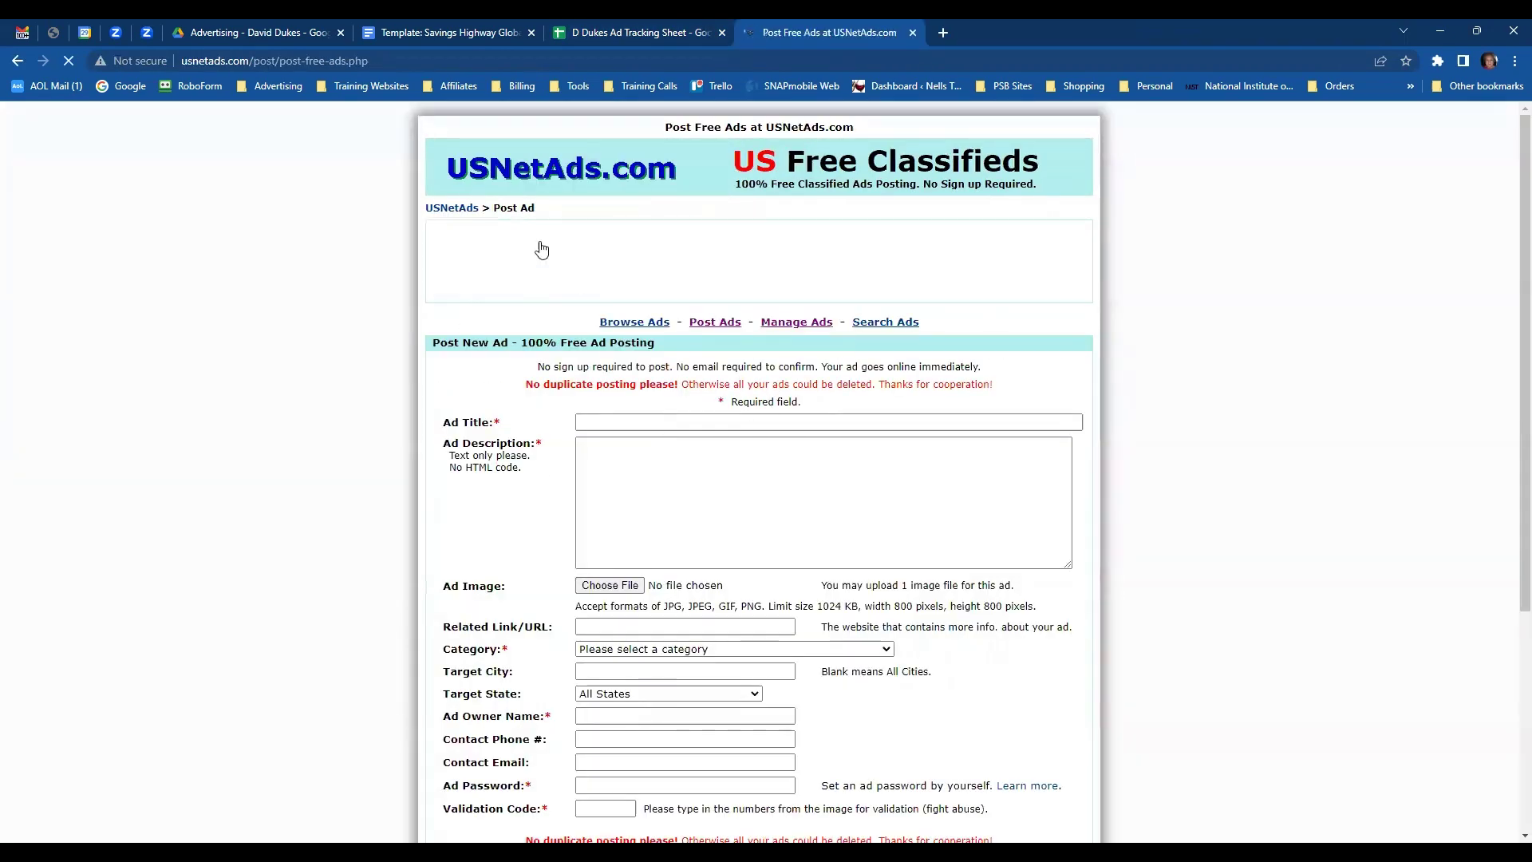
pyautogui.click(606, 36)
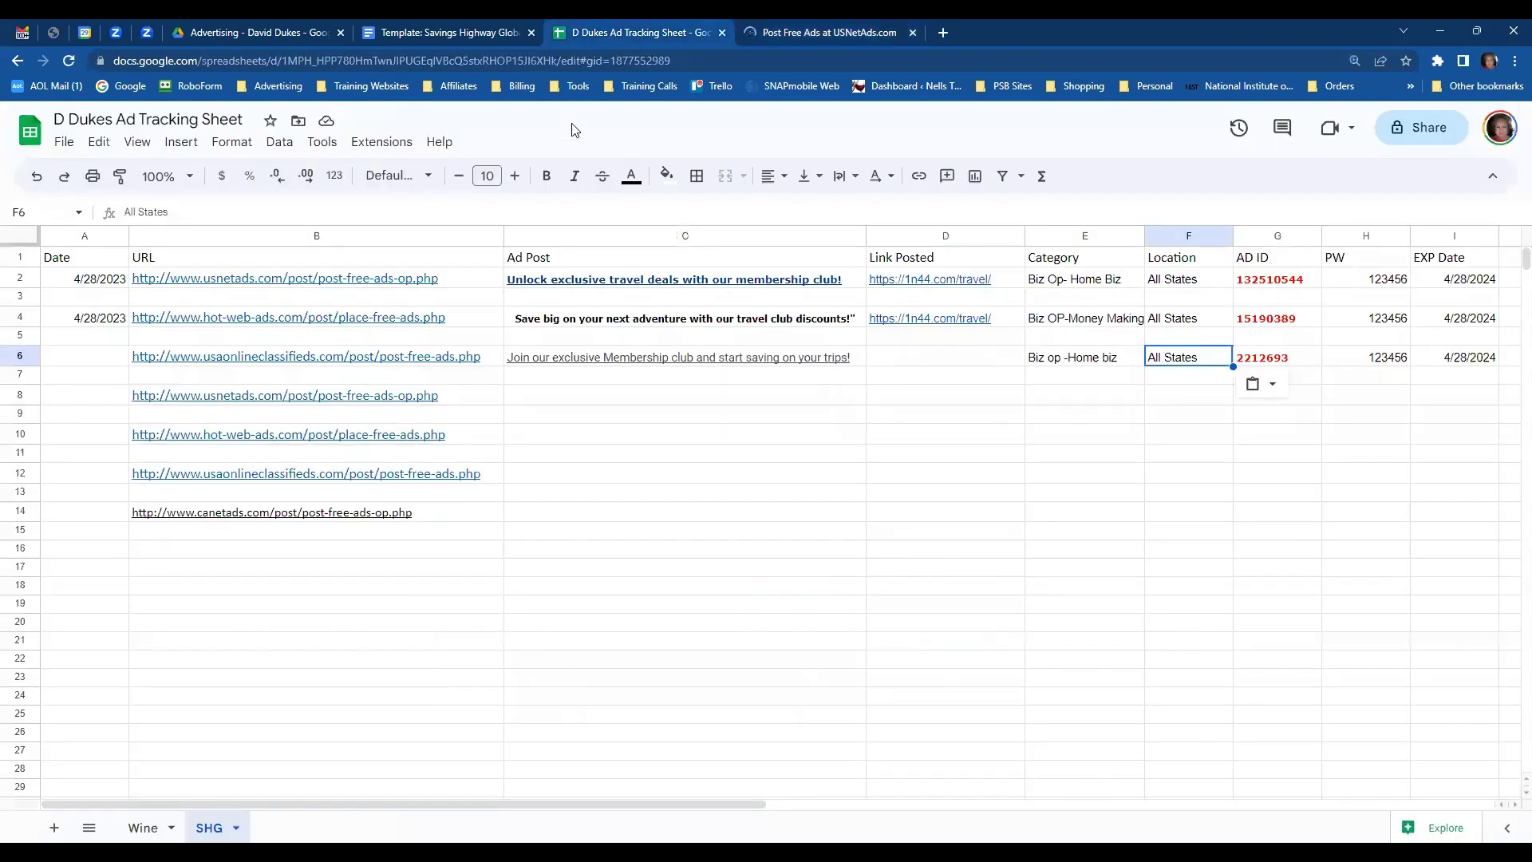
pyautogui.click(460, 32)
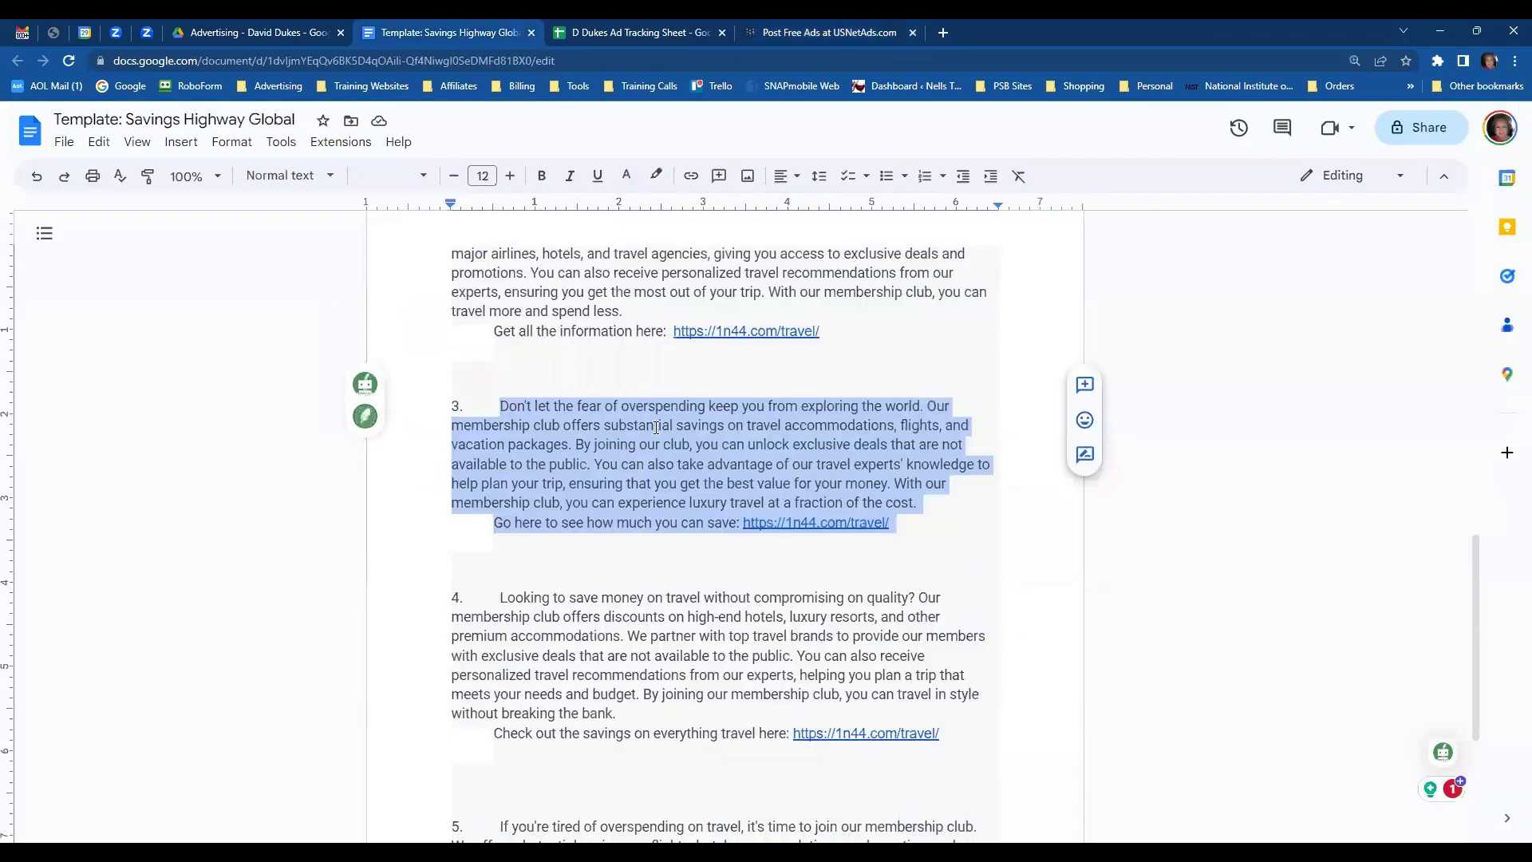
pyautogui.scroll(5, 678, 382)
pyautogui.scroll(4, 681, 380)
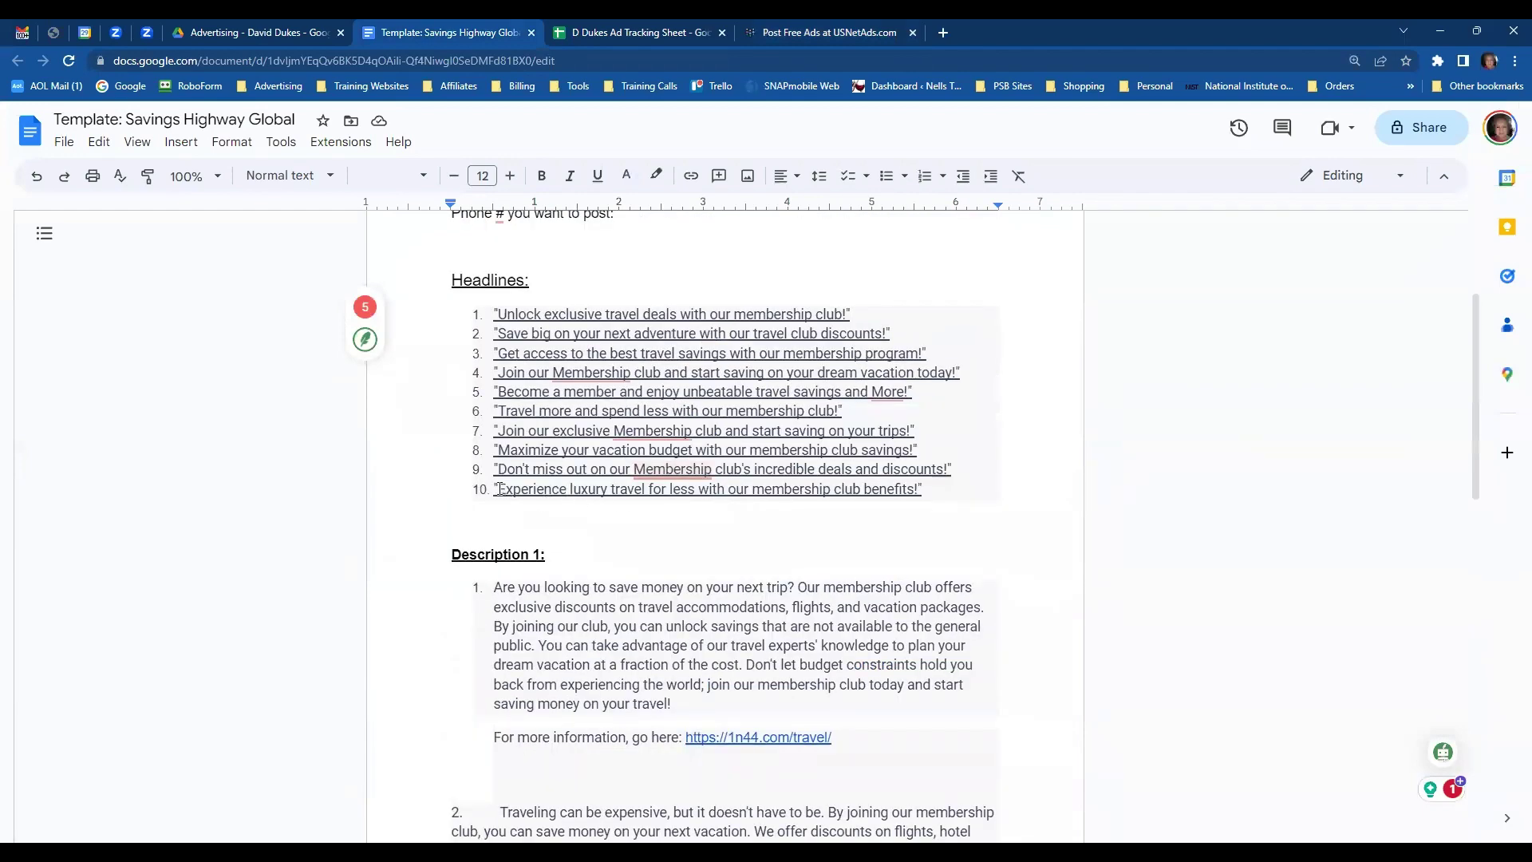
pyautogui.moveTo(498, 488); pyautogui.dragTo(922, 493)
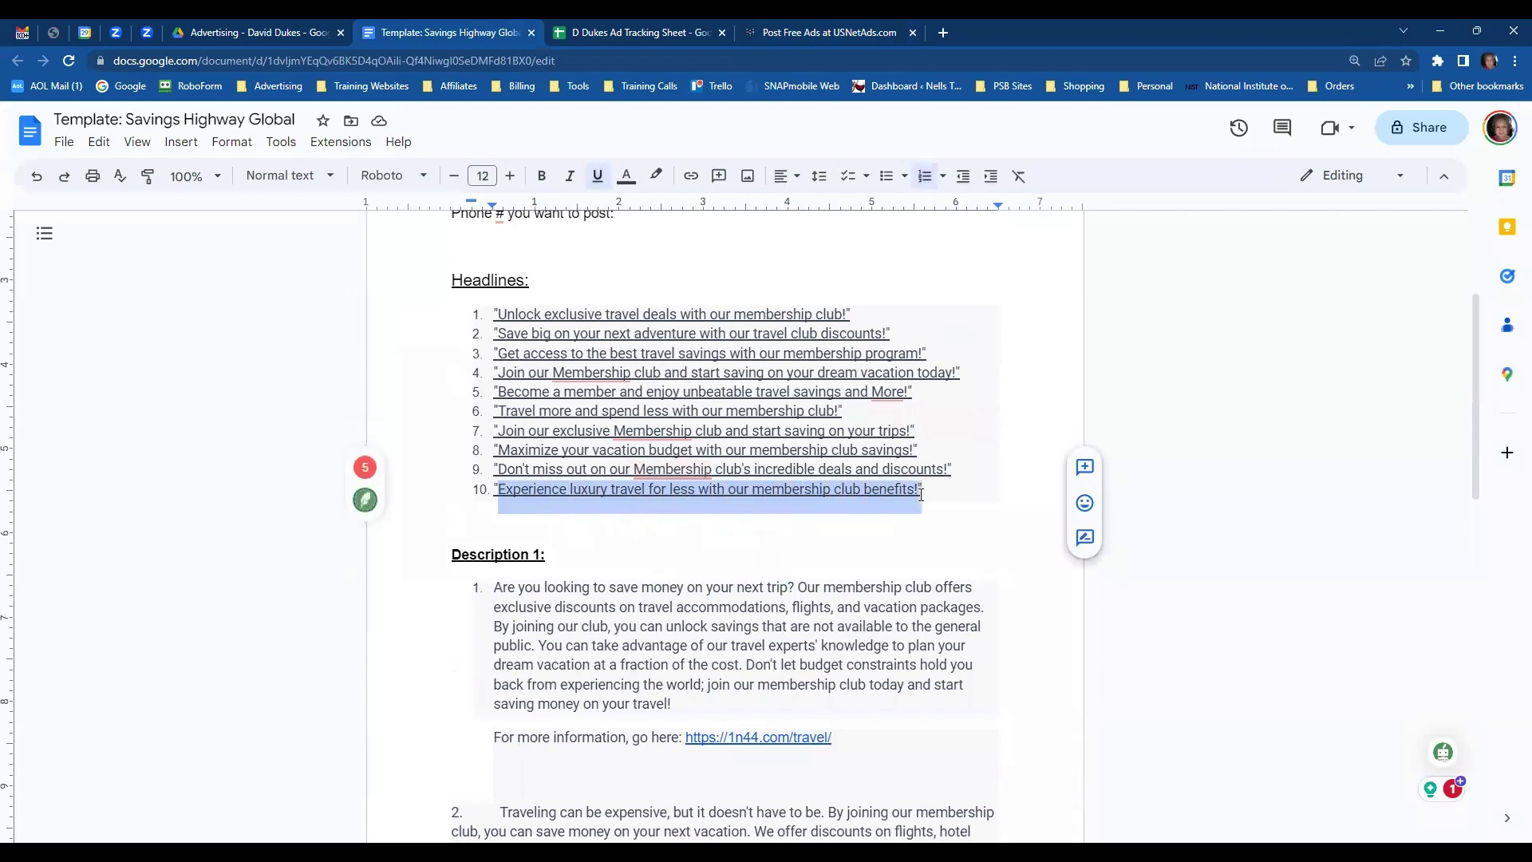
pyautogui.click(783, 37)
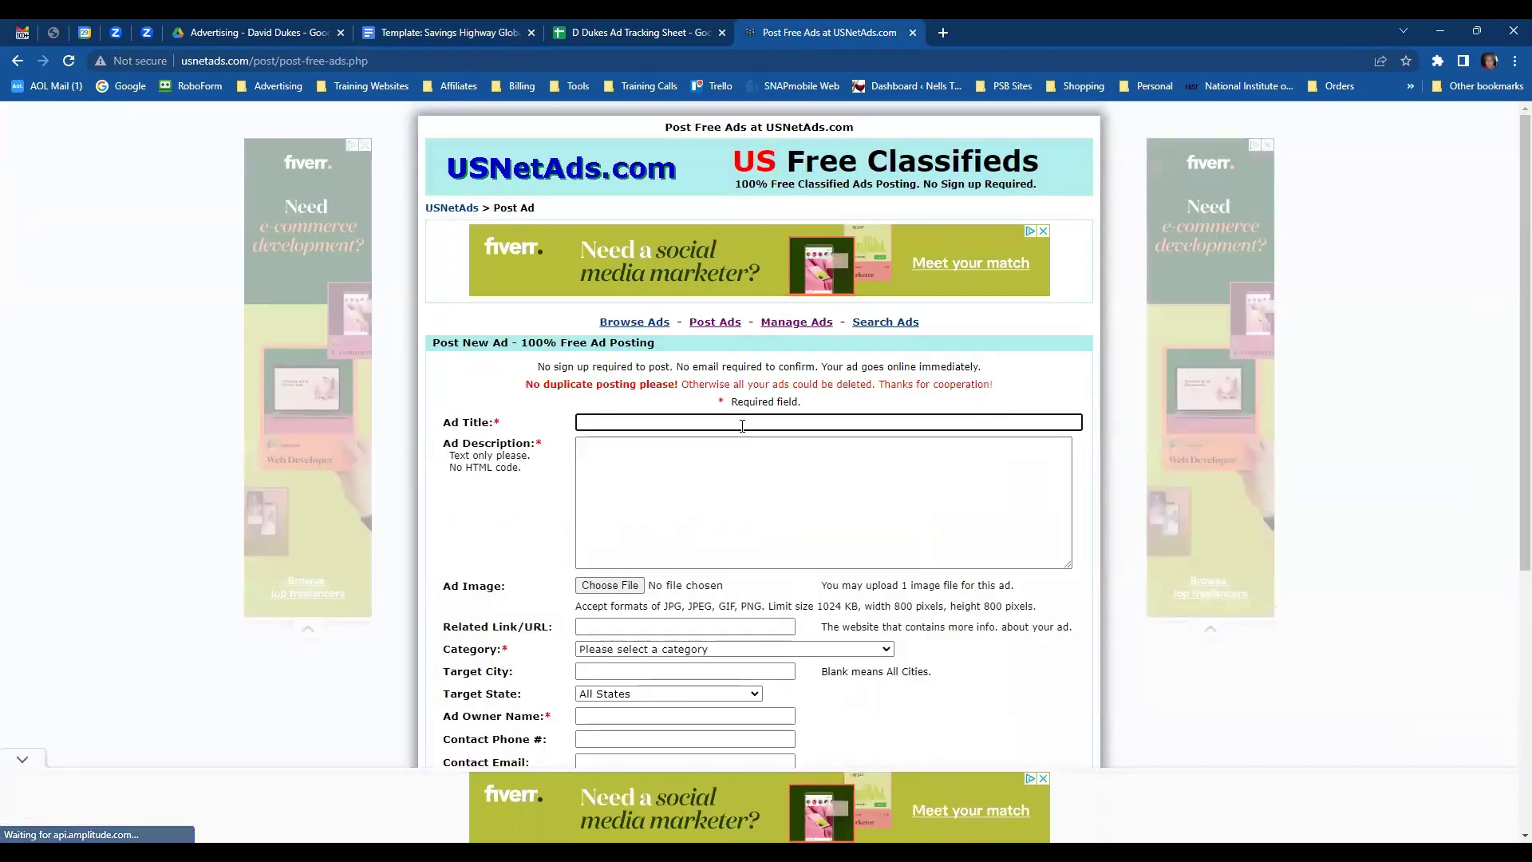
pyautogui.hotkey('ctrl', 'v')
# - Paste description 4 with its link line into the ad description box
pyautogui.click(723, 444)
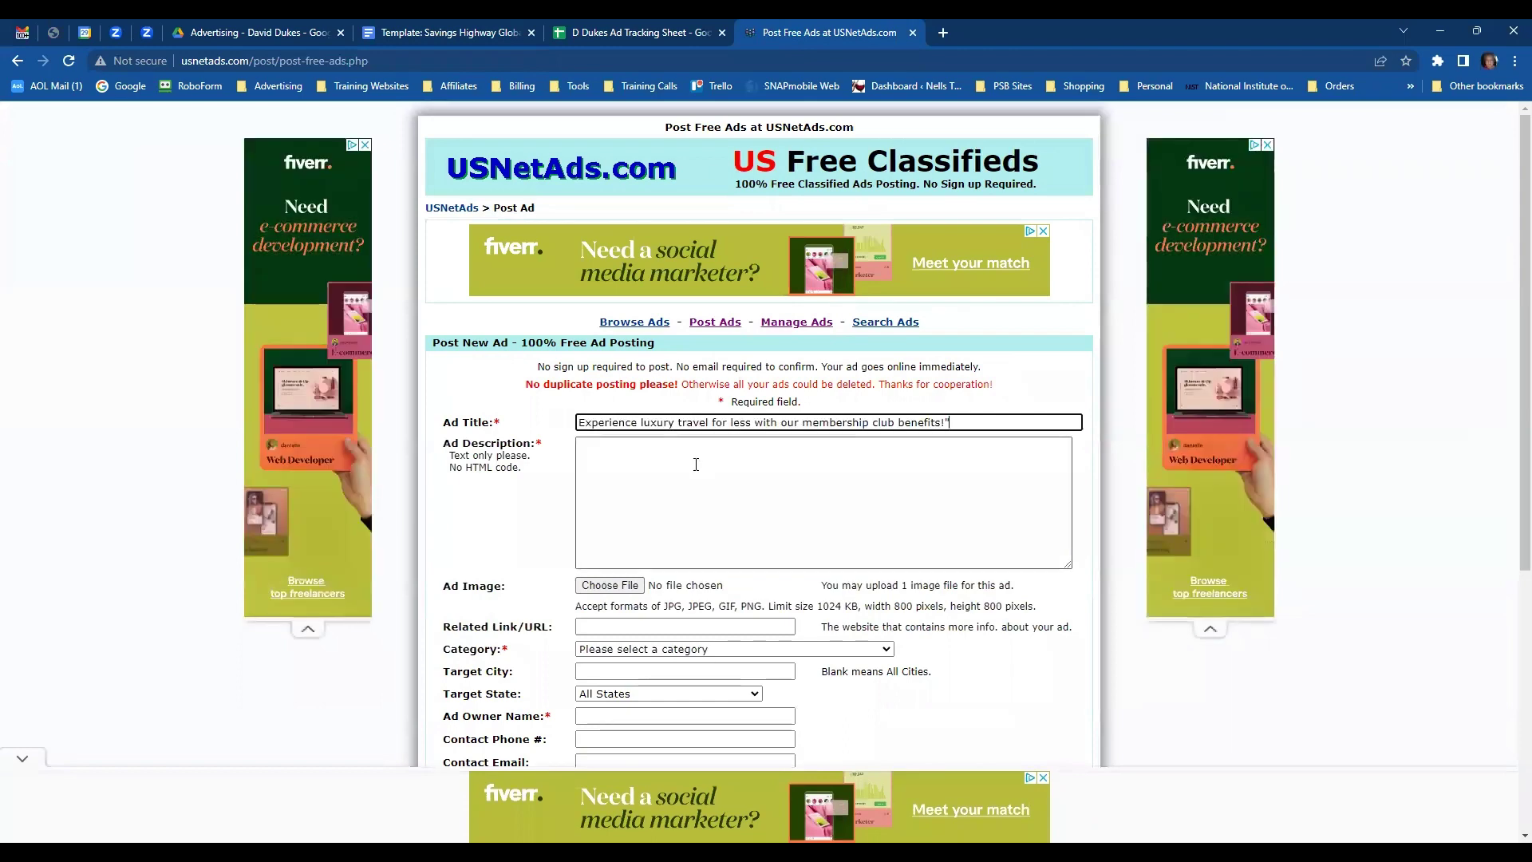
pyautogui.click(477, 32)
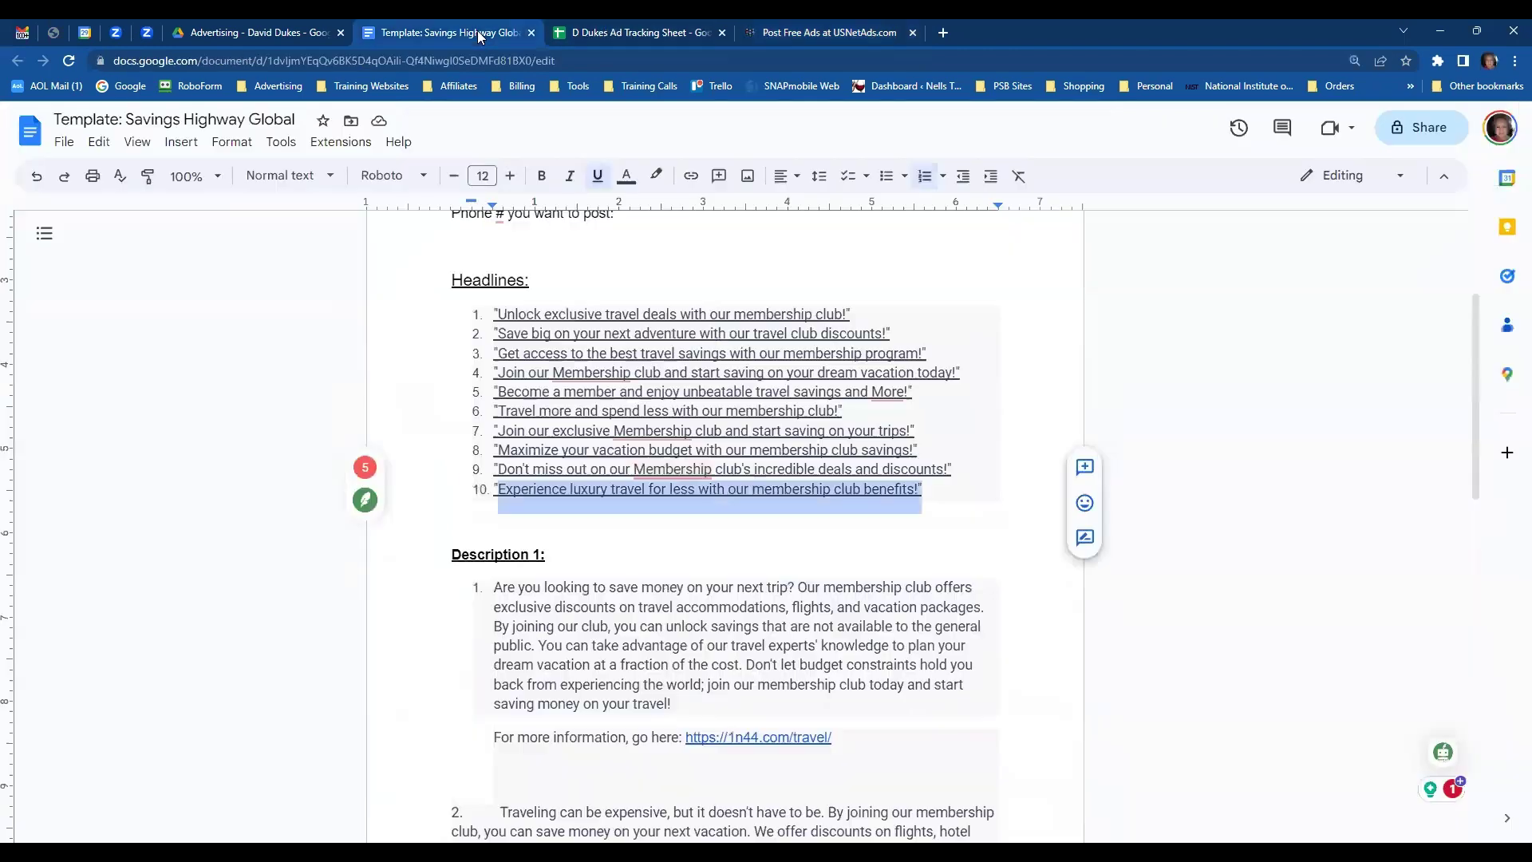
pyautogui.scroll(-10, 756, 352)
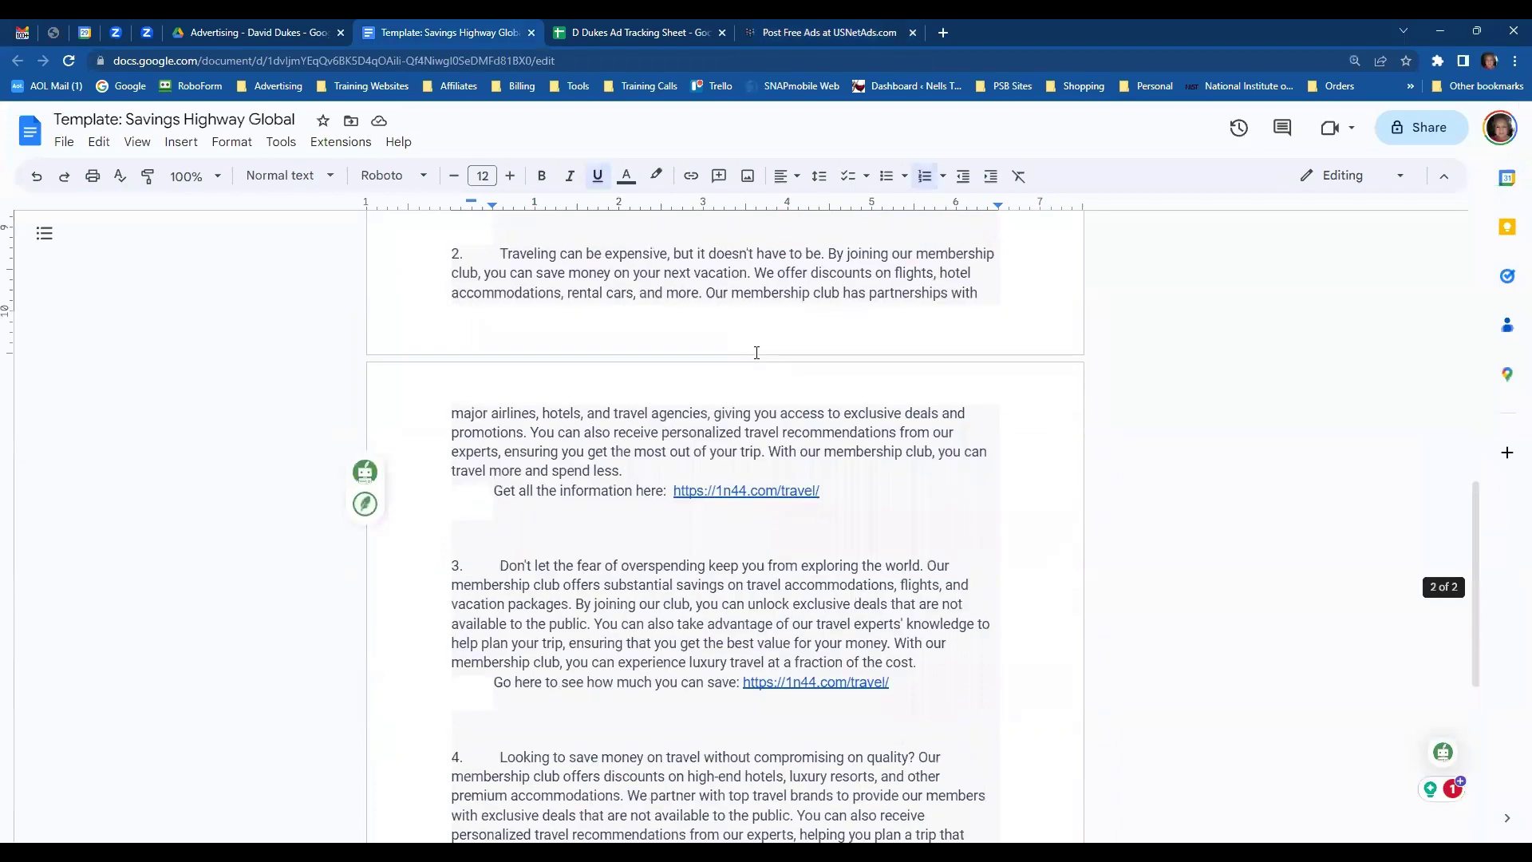
pyautogui.scroll(-4, 757, 352)
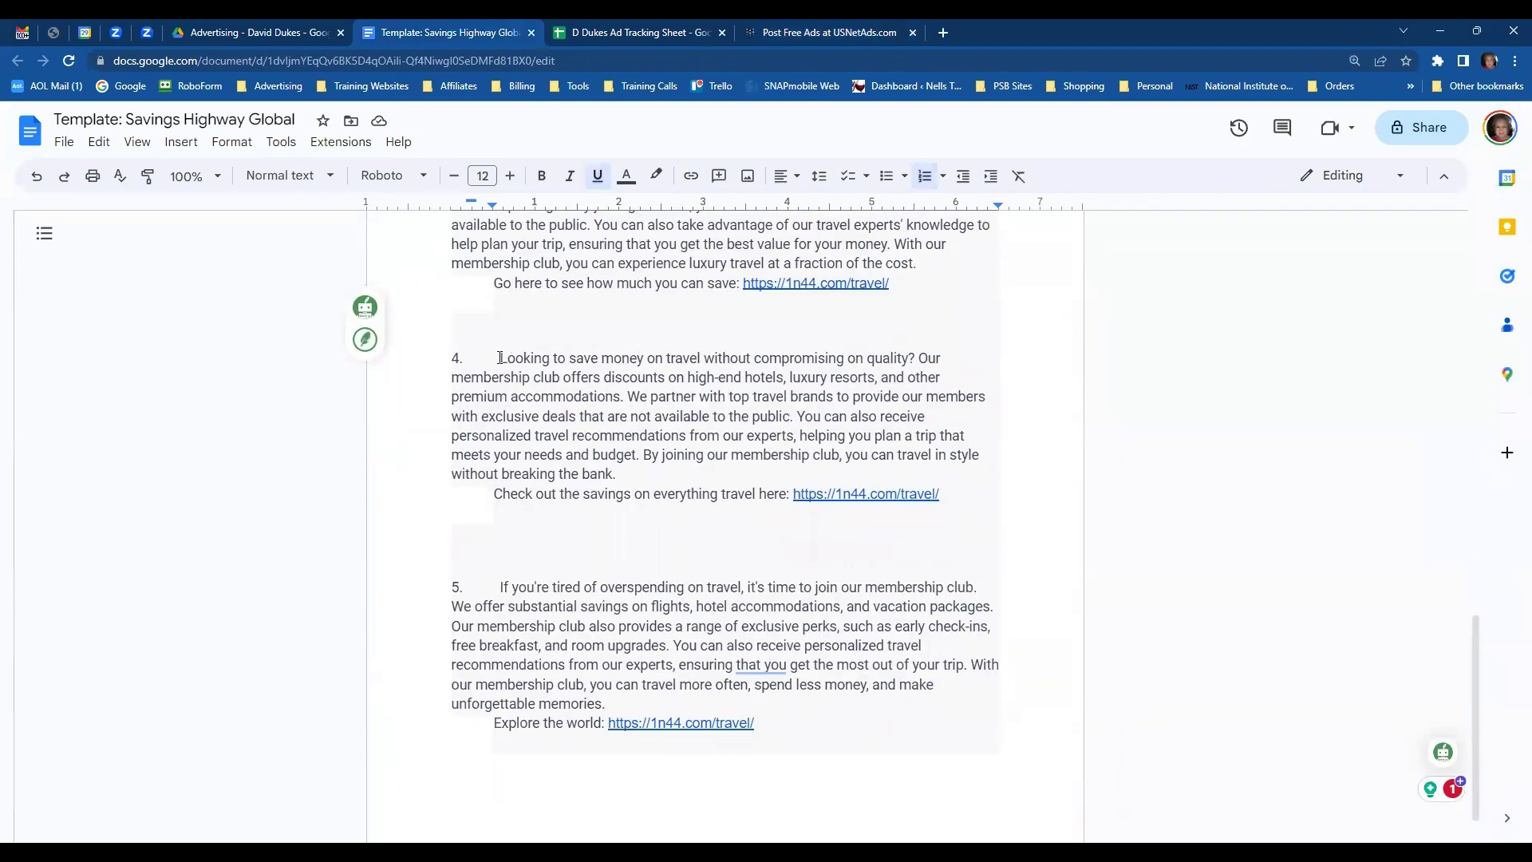
pyautogui.moveTo(500, 357); pyautogui.dragTo(954, 493)
pyautogui.hotkey('ctrl', 'c')
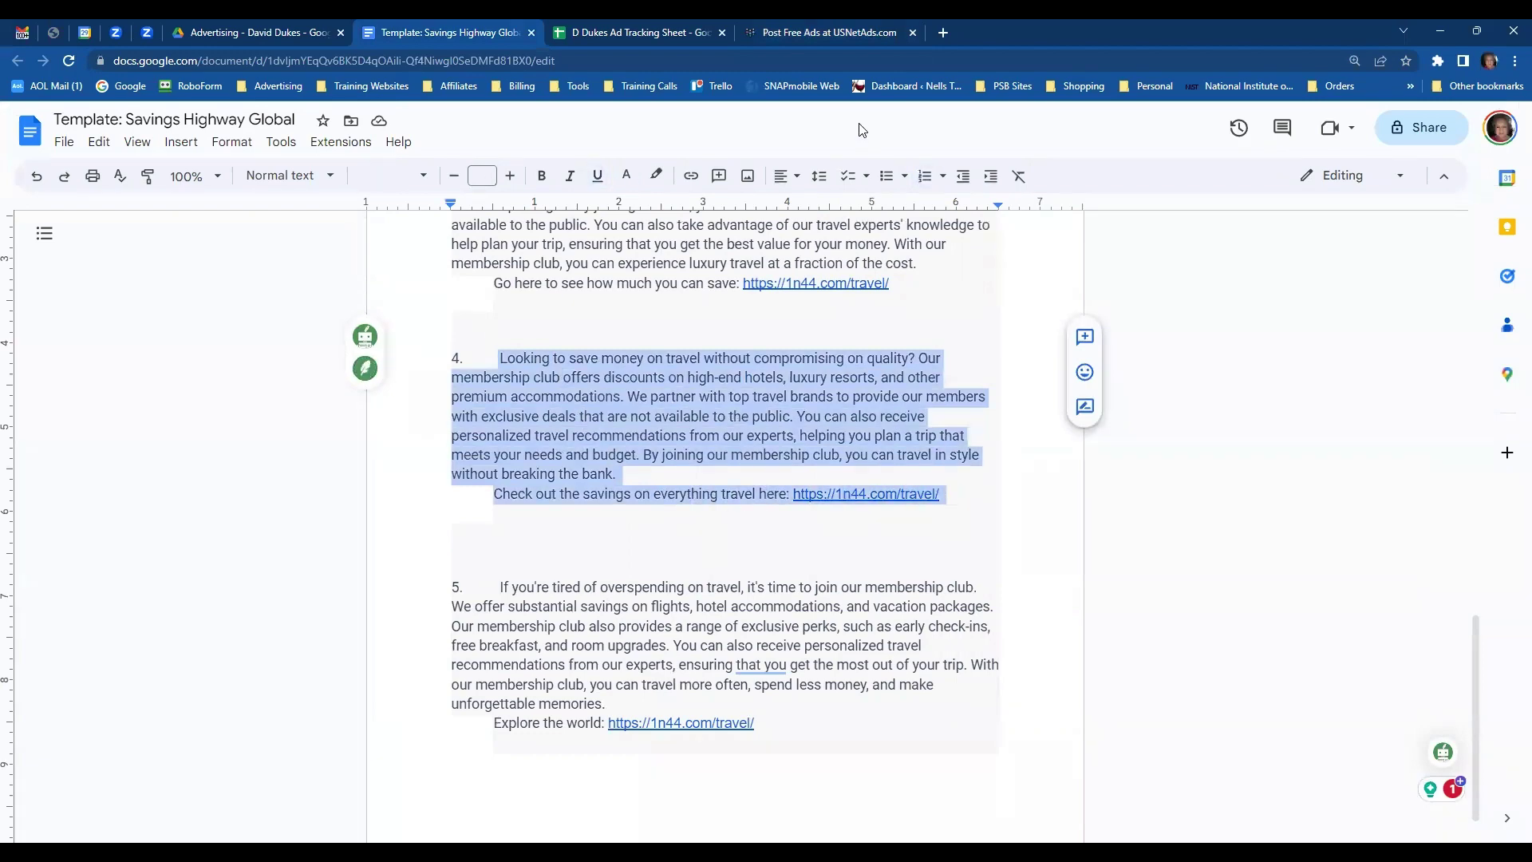
pyautogui.click(781, 34)
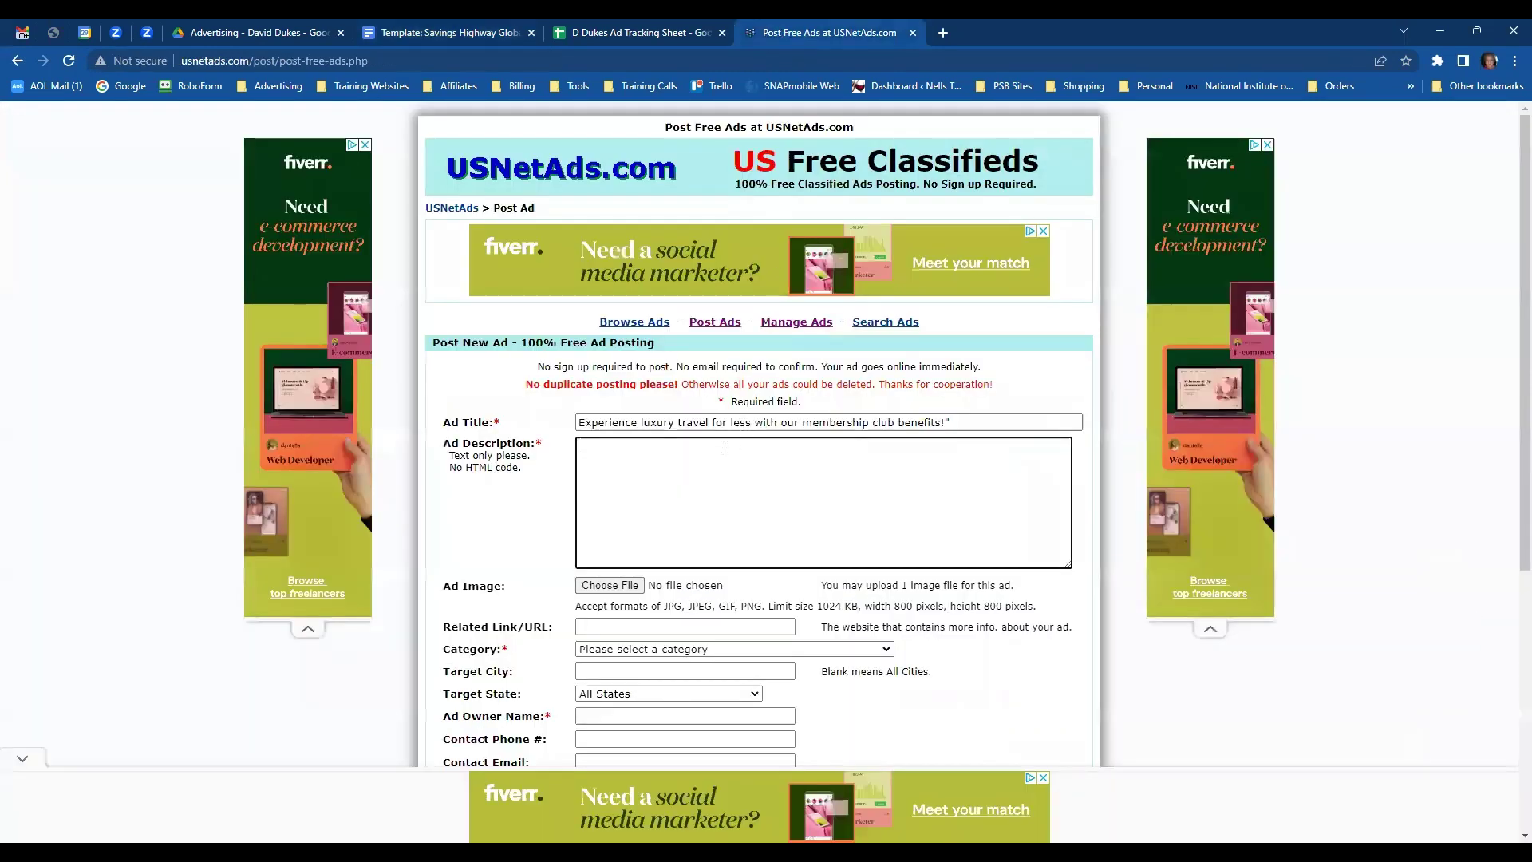
pyautogui.hotkey('ctrl', 'v')
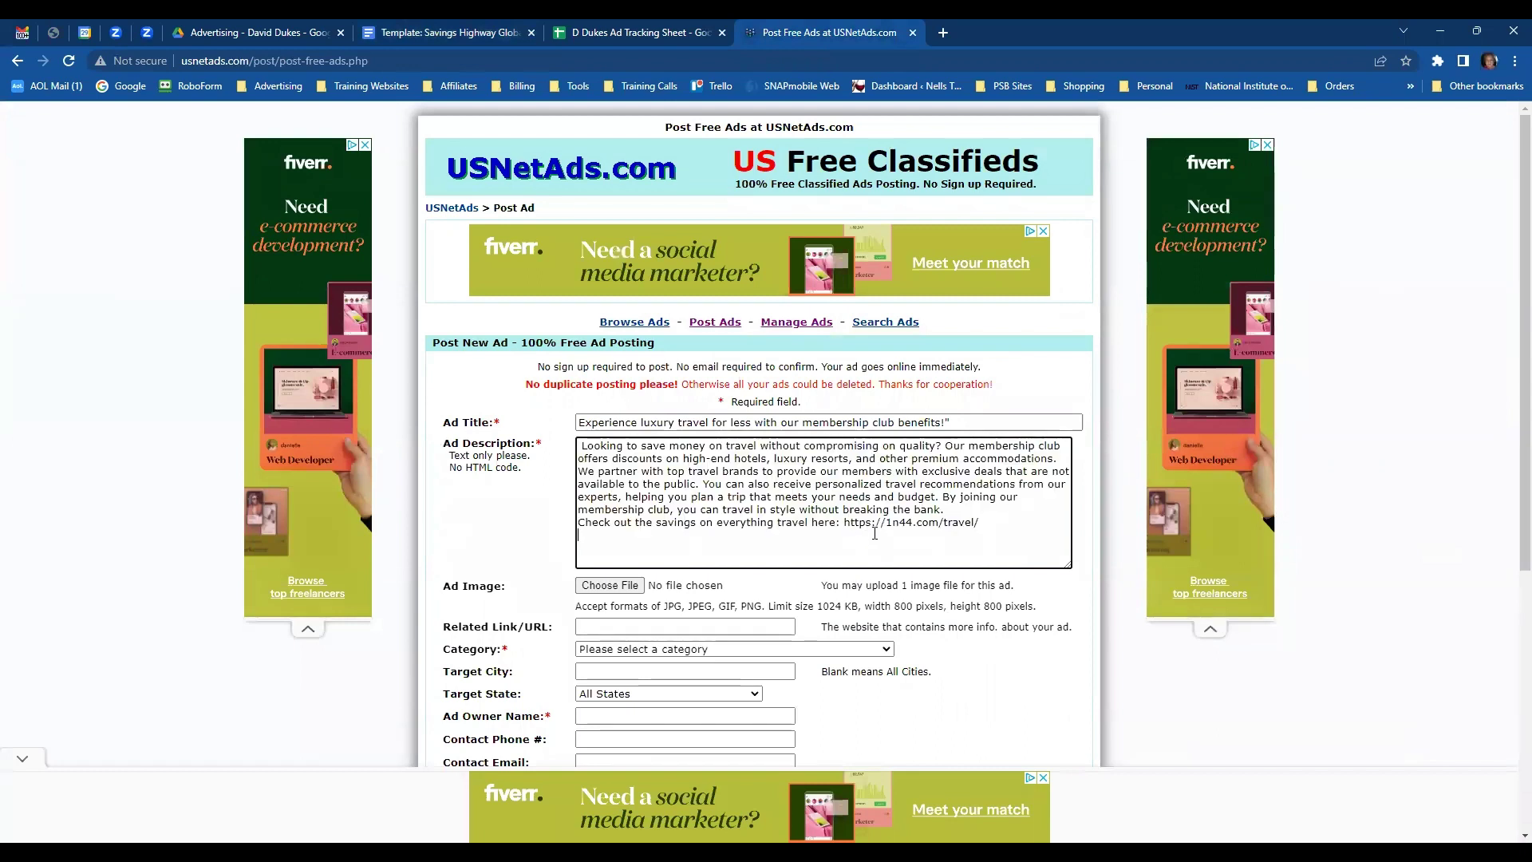
pyautogui.doubleClick(921, 526)
pyautogui.hotkey('ctrl', 'c')
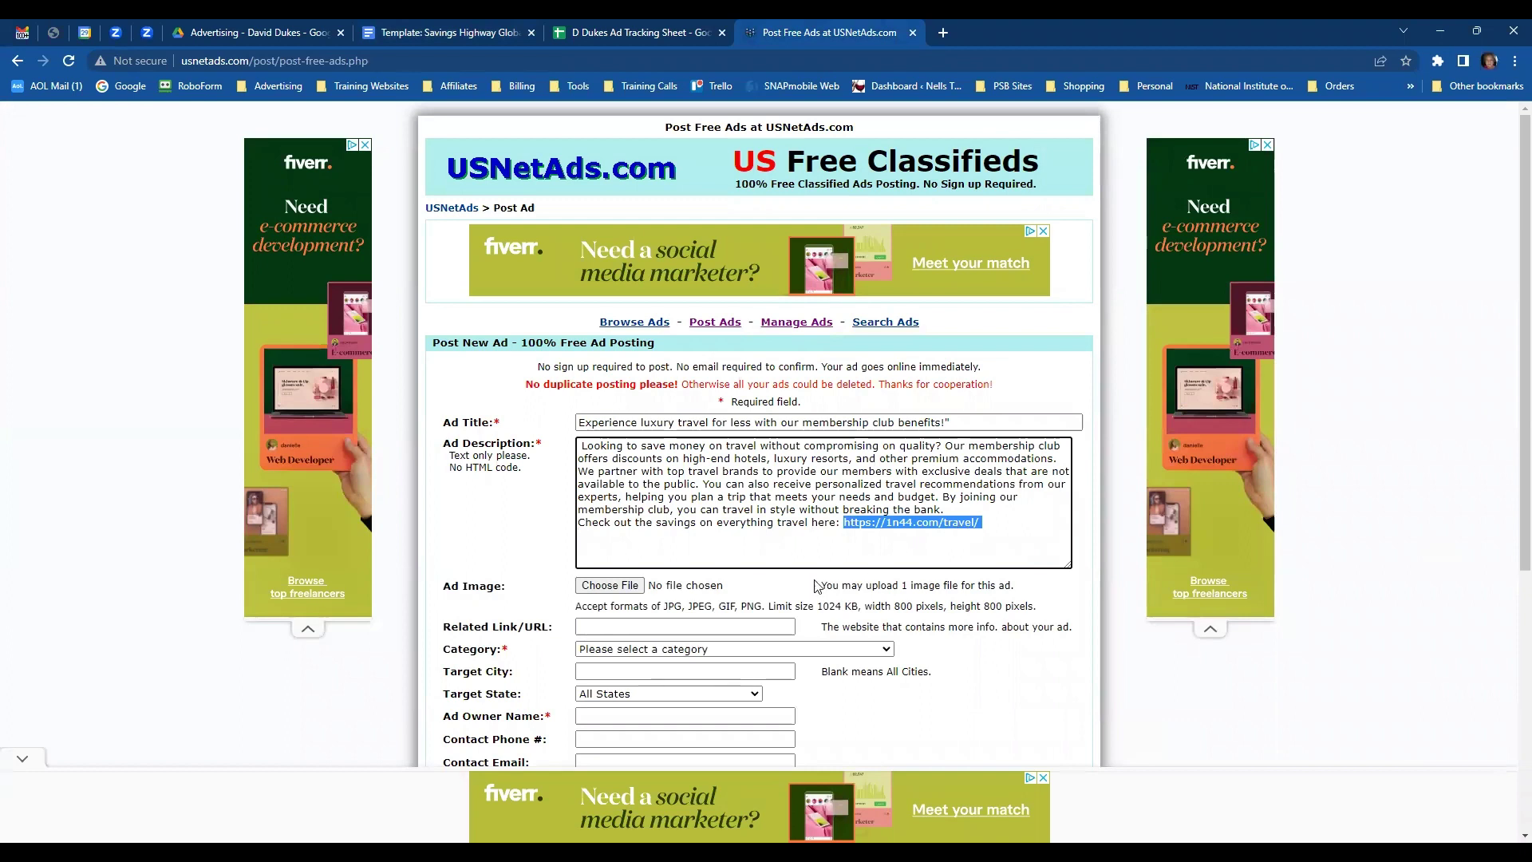
pyautogui.click(703, 626)
pyautogui.hotkey('ctrl', 'v')
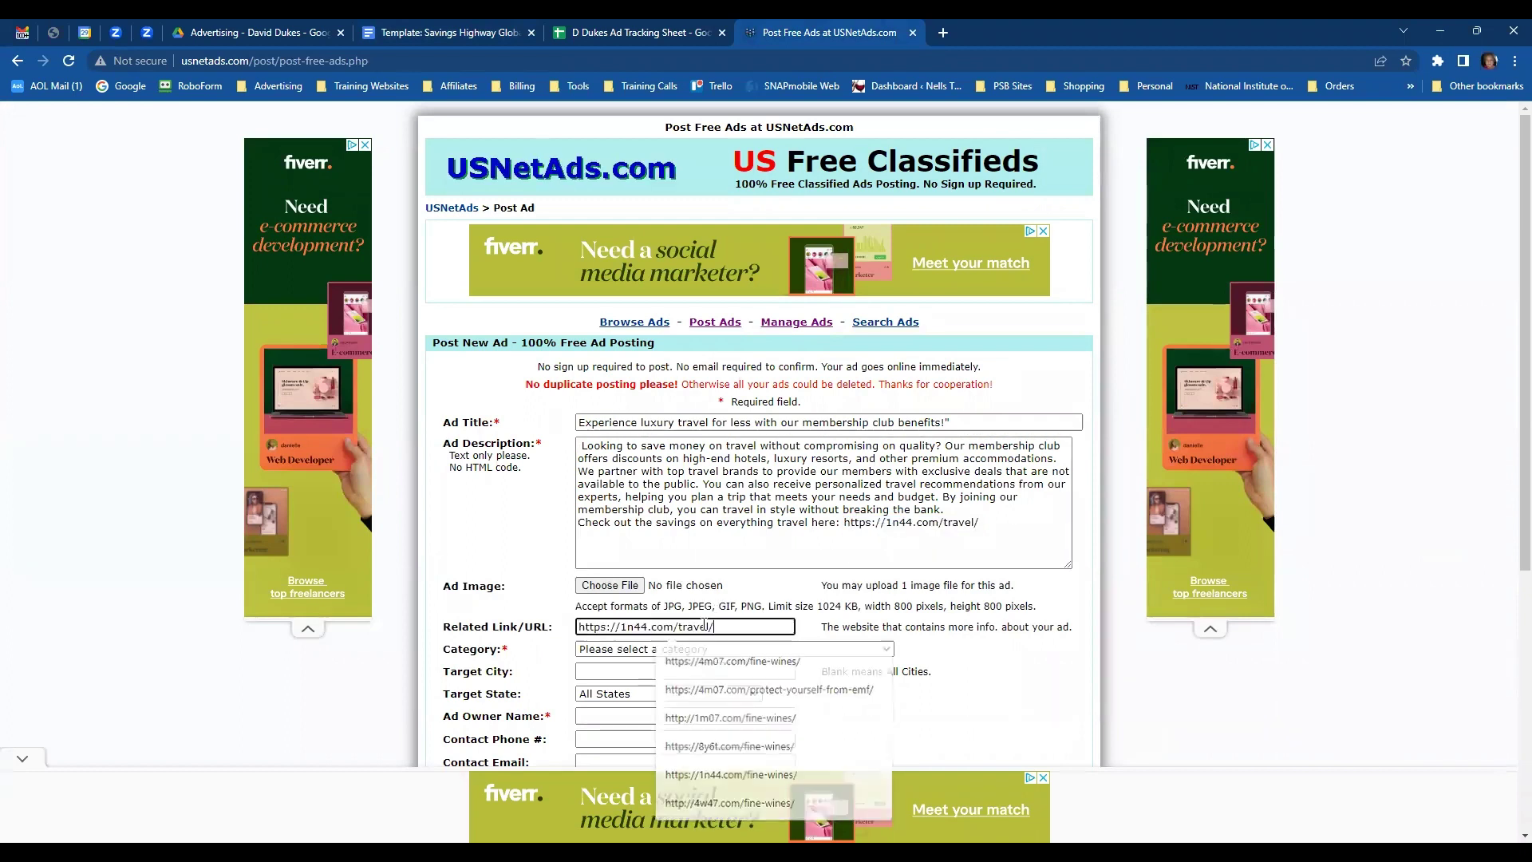
# - Attach 'Travel with hot air balloons' from Saved Pictures > Travel 2023 as the ad image
pyautogui.click(620, 588)
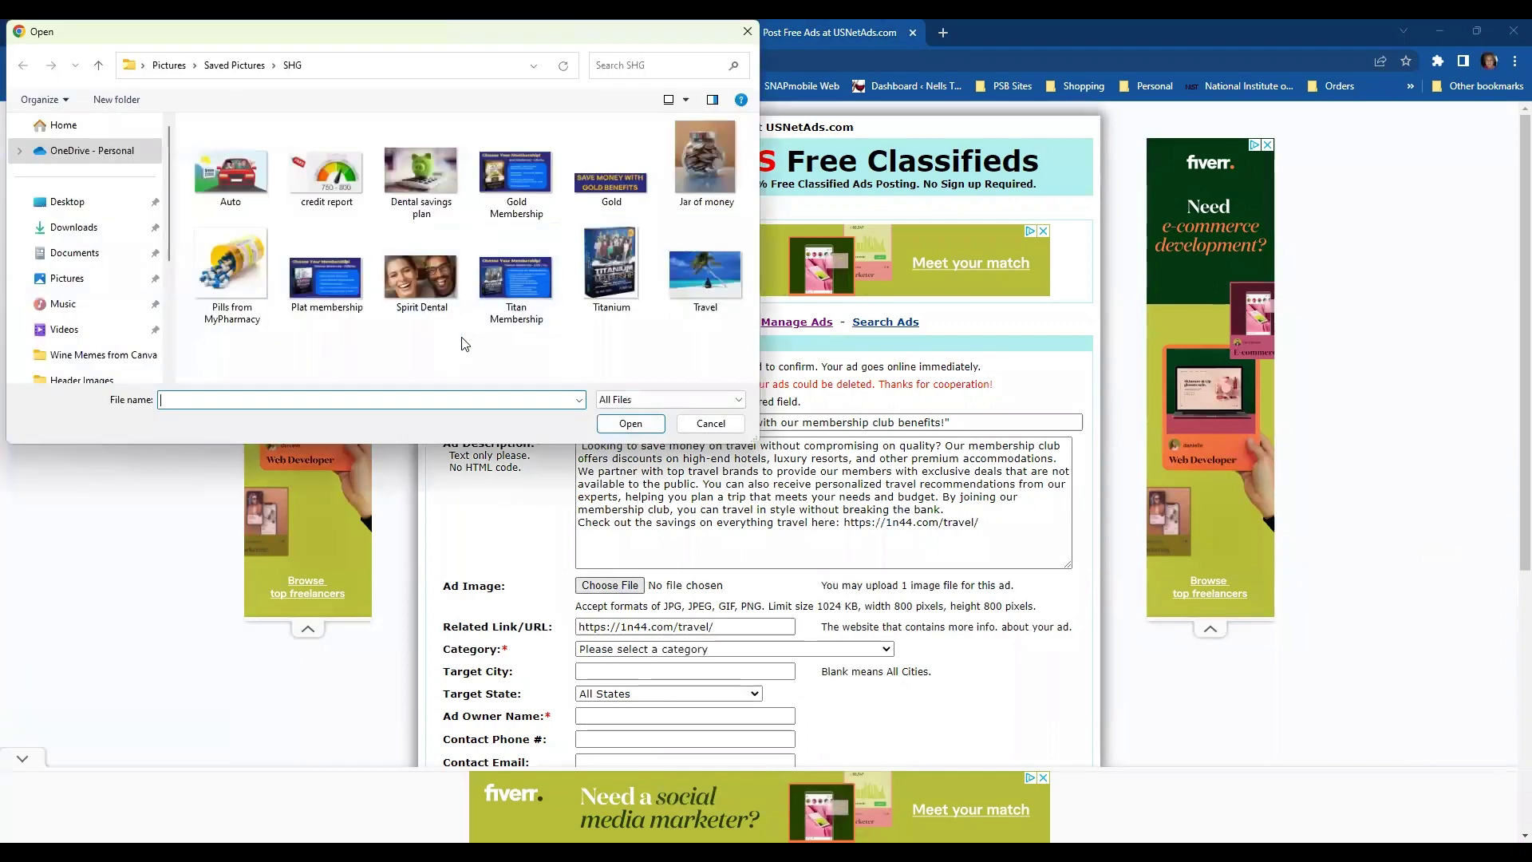
pyautogui.click(255, 70)
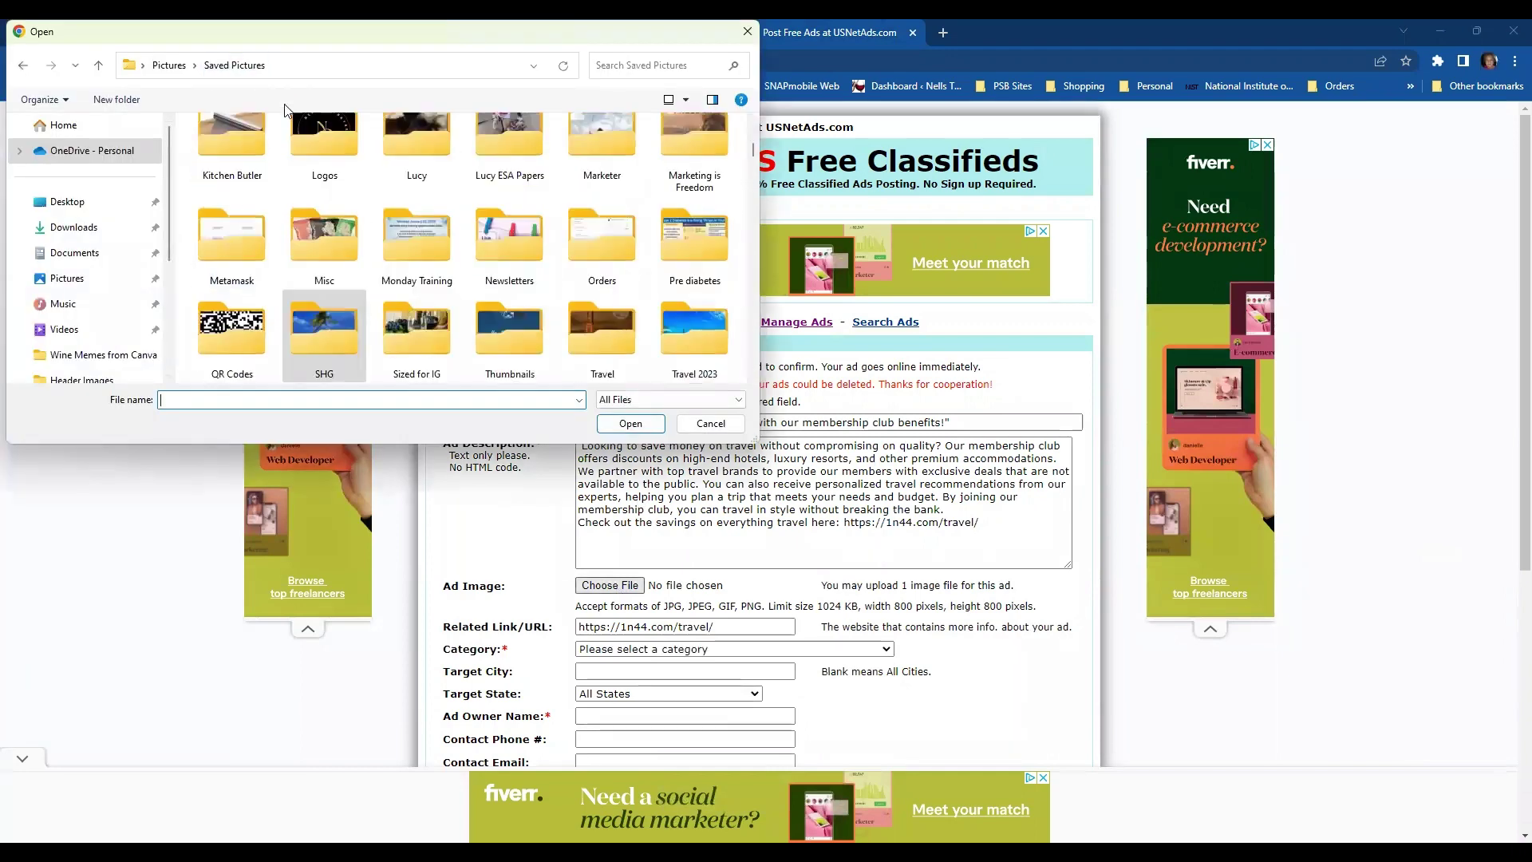
pyautogui.doubleClick(691, 332)
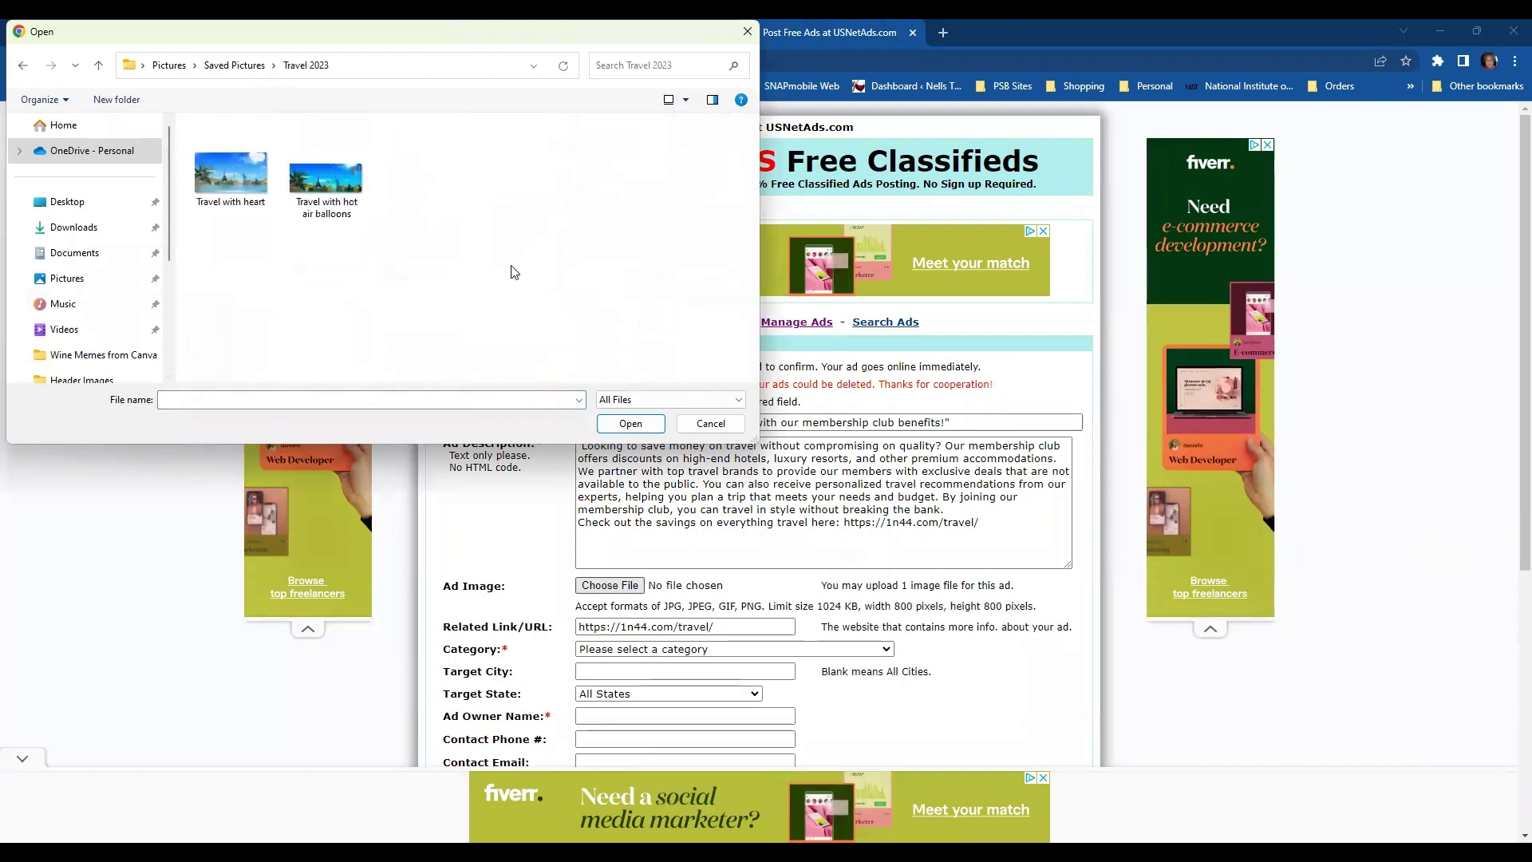
pyautogui.click(328, 184)
pyautogui.click(630, 425)
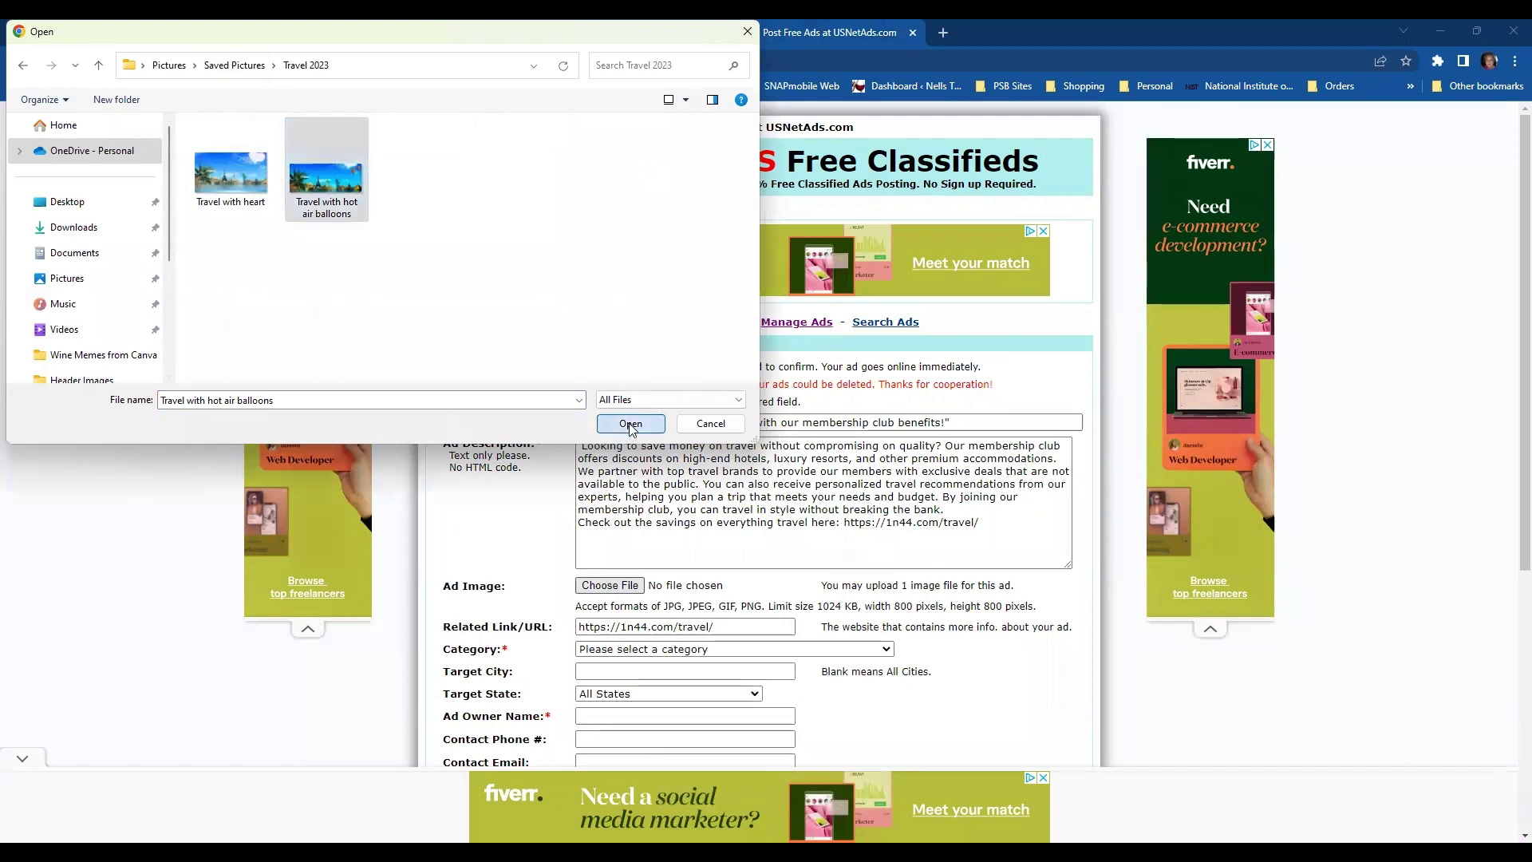
pyautogui.scroll(-3, 711, 433)
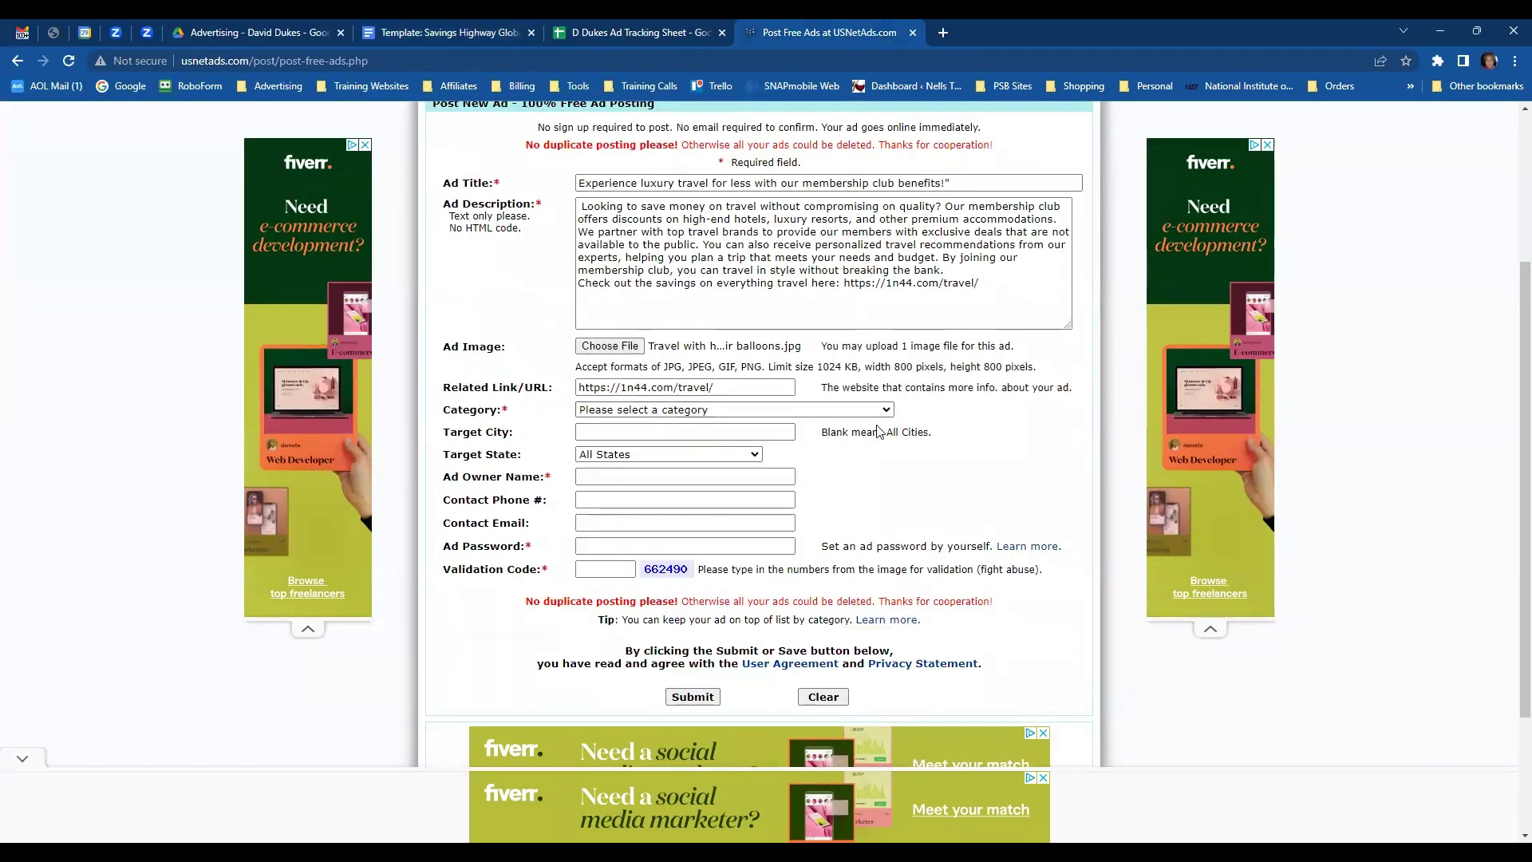
# - Set the ad category to Business Opportunities - Money Making
pyautogui.click(891, 414)
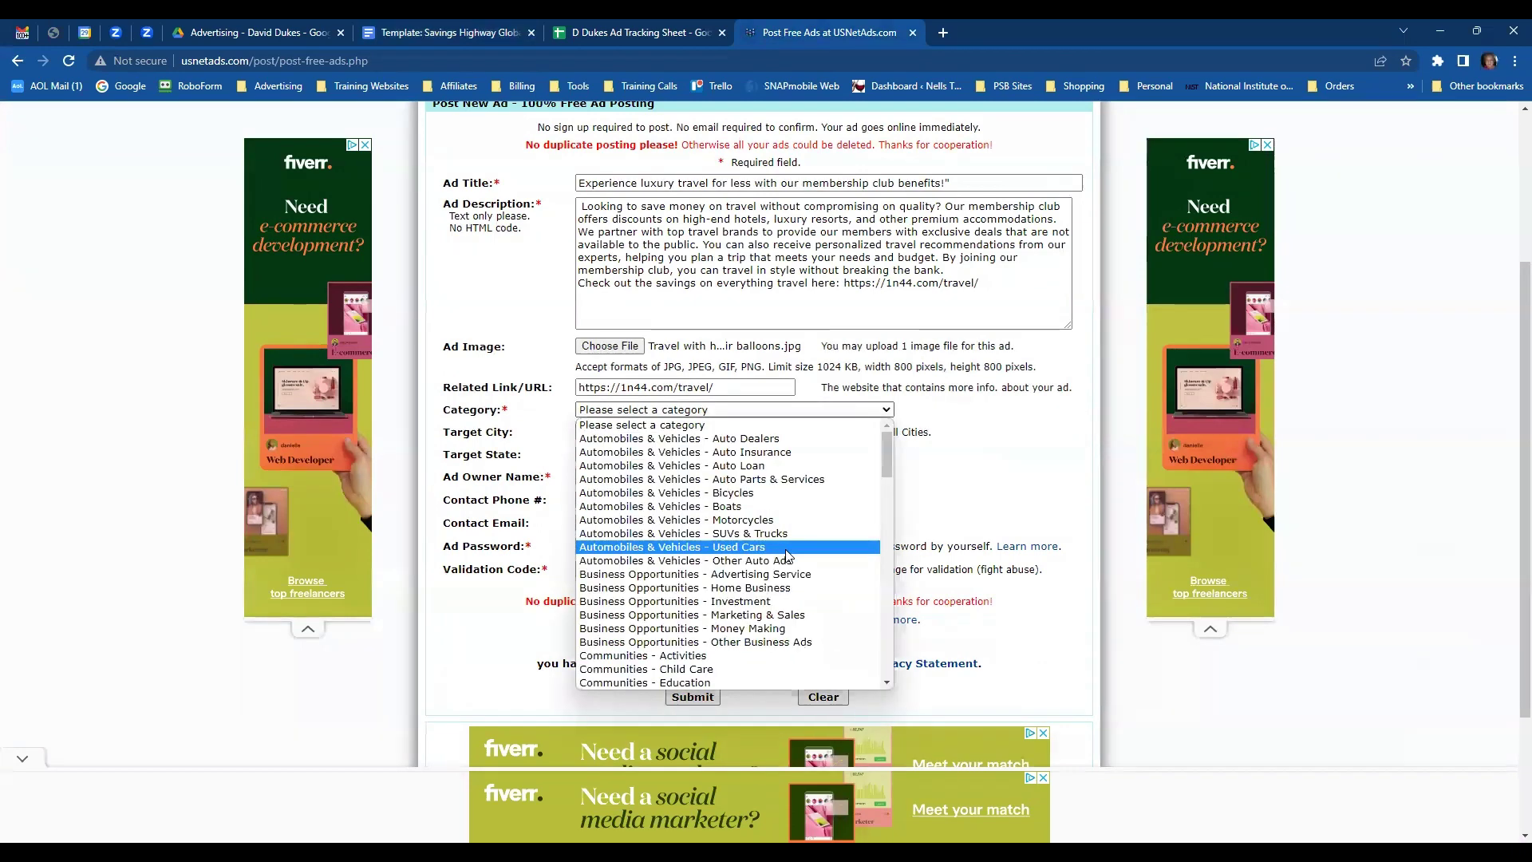
pyautogui.scroll(-8, 778, 550)
pyautogui.scroll(4, 774, 546)
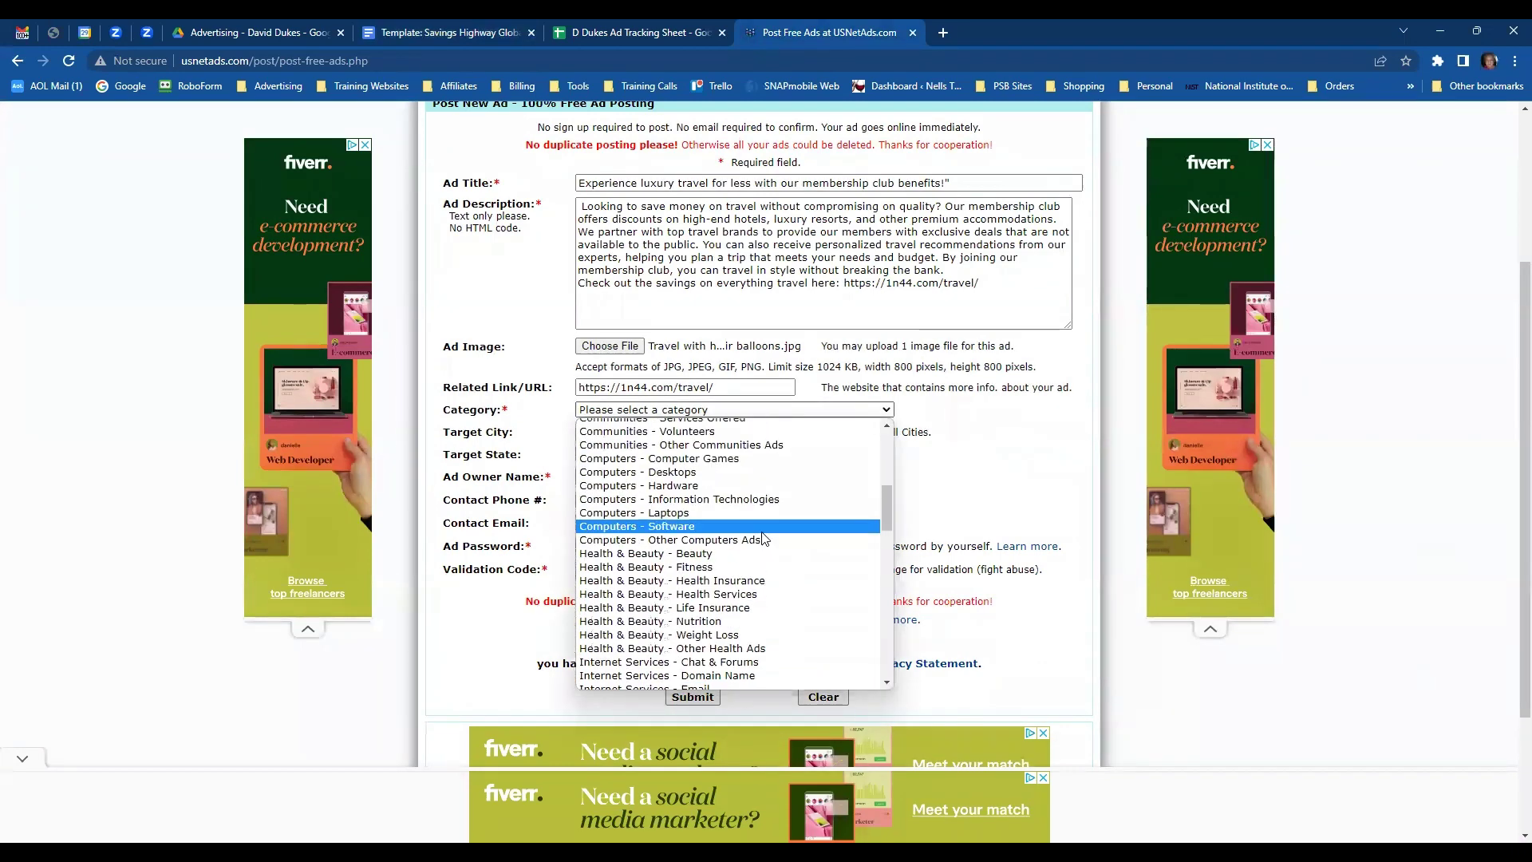
pyautogui.scroll(4, 763, 538)
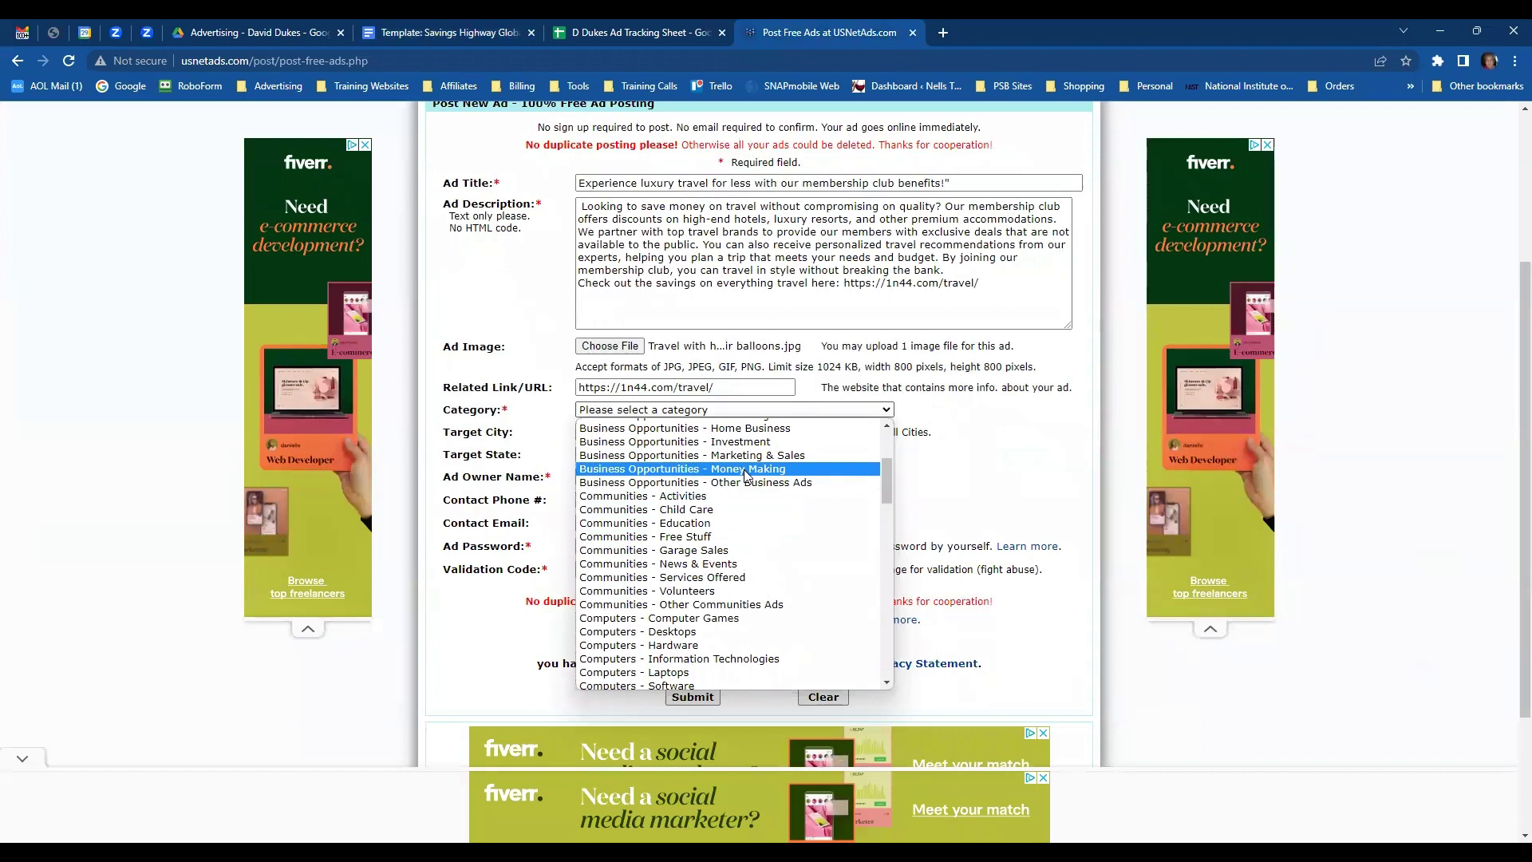
pyautogui.click(746, 470)
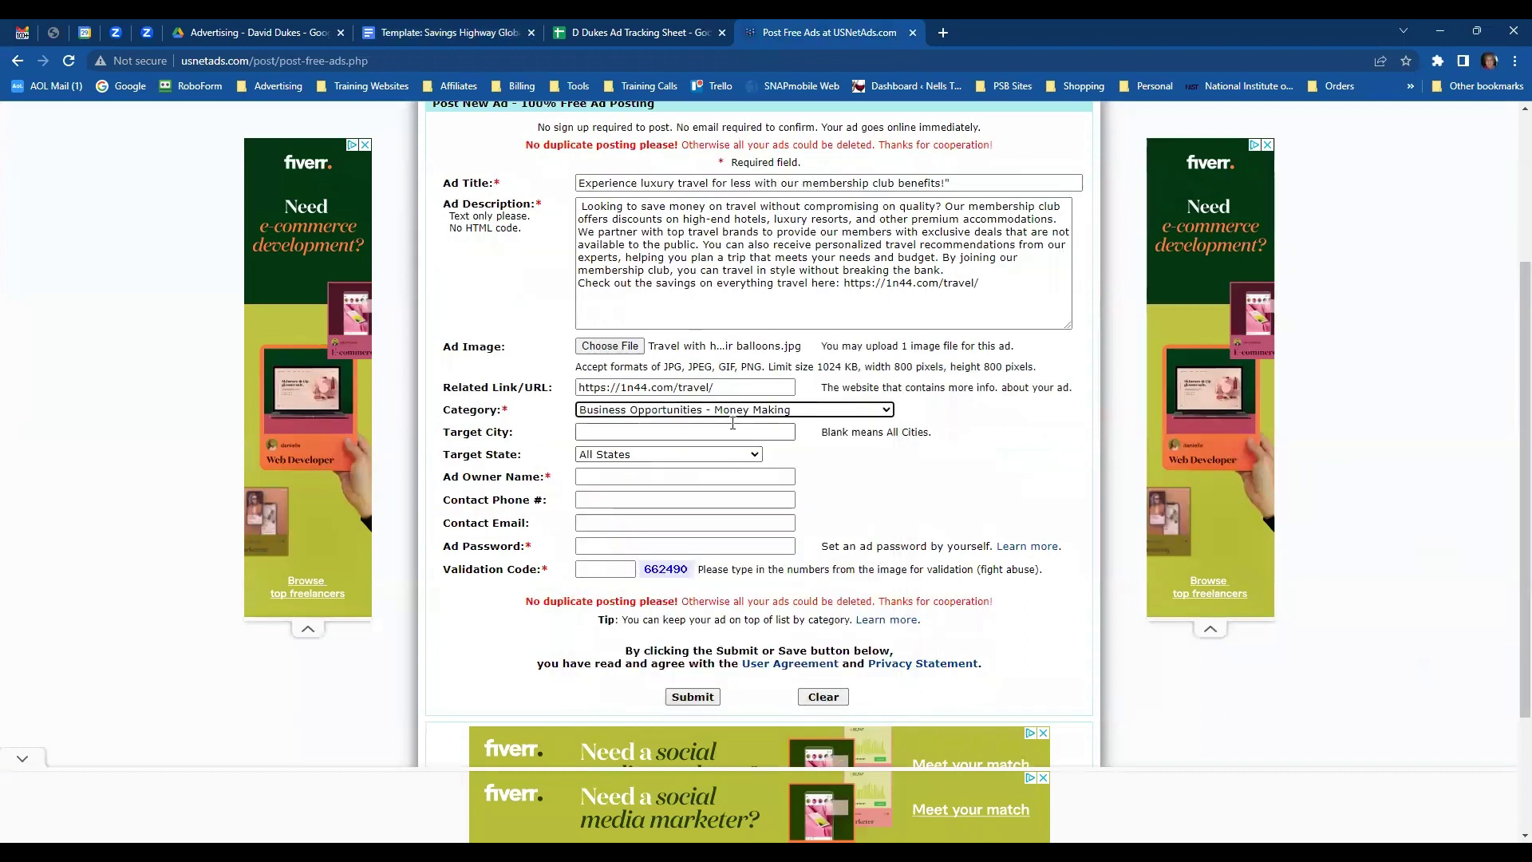
# - Fill in the saved owner name and clear the stray letter from the phone field
pyautogui.click(618, 475)
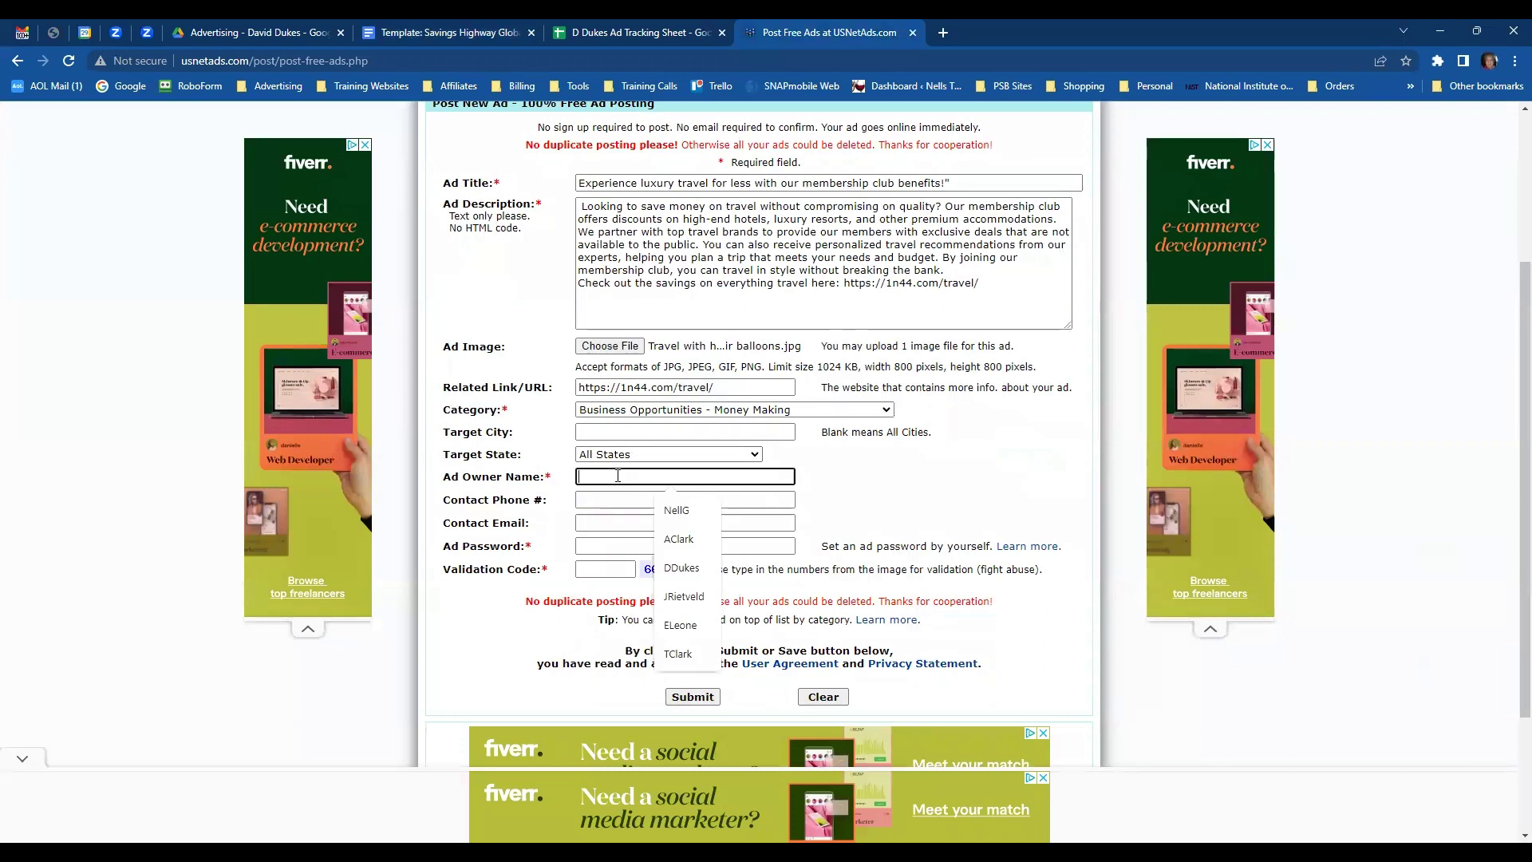
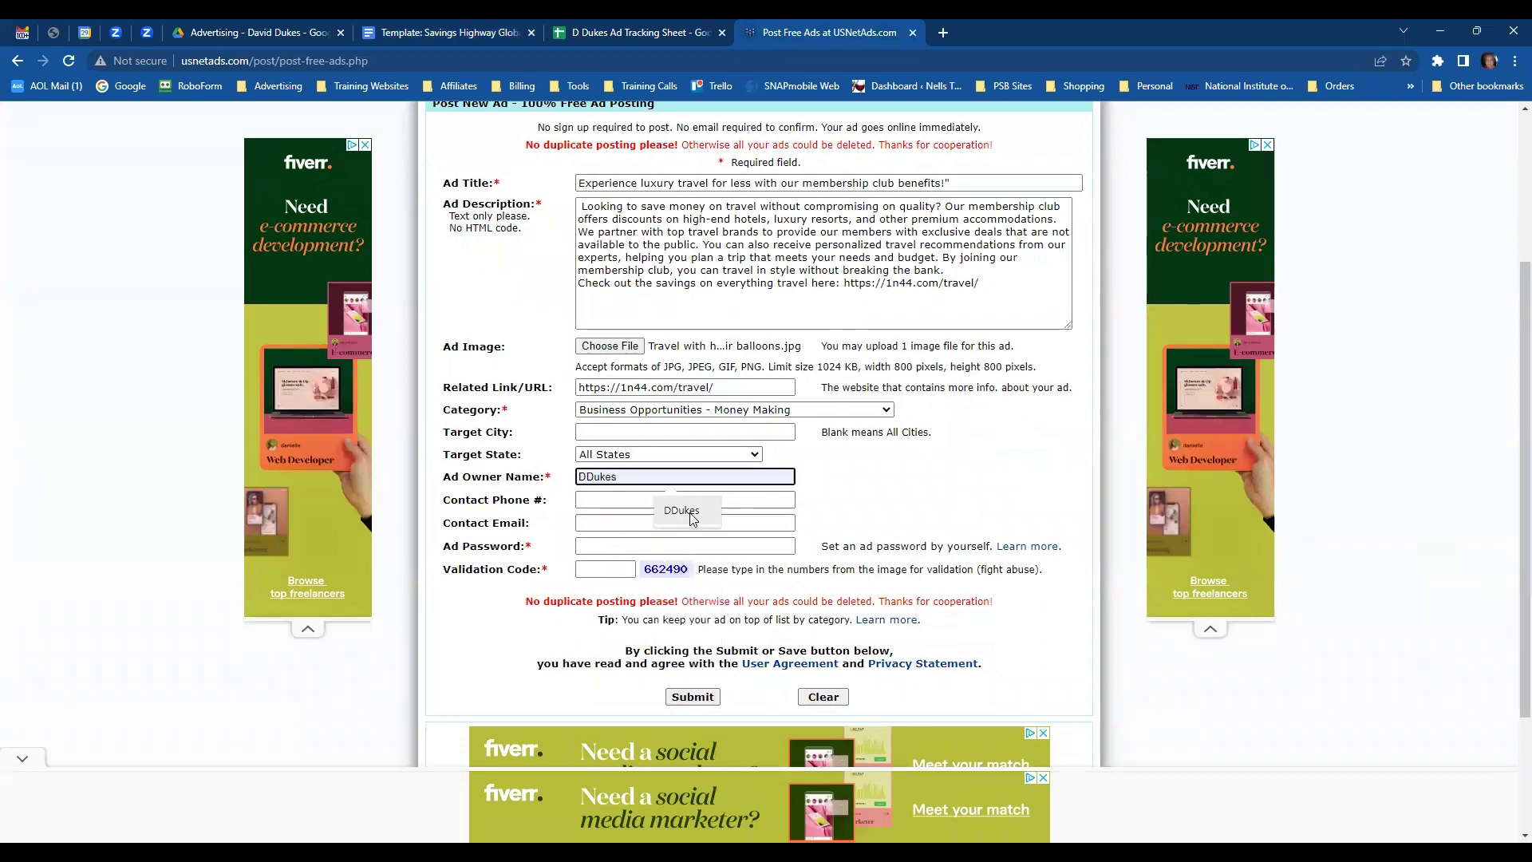
pyautogui.click(689, 517)
pyautogui.click(644, 503)
pyautogui.write('d')
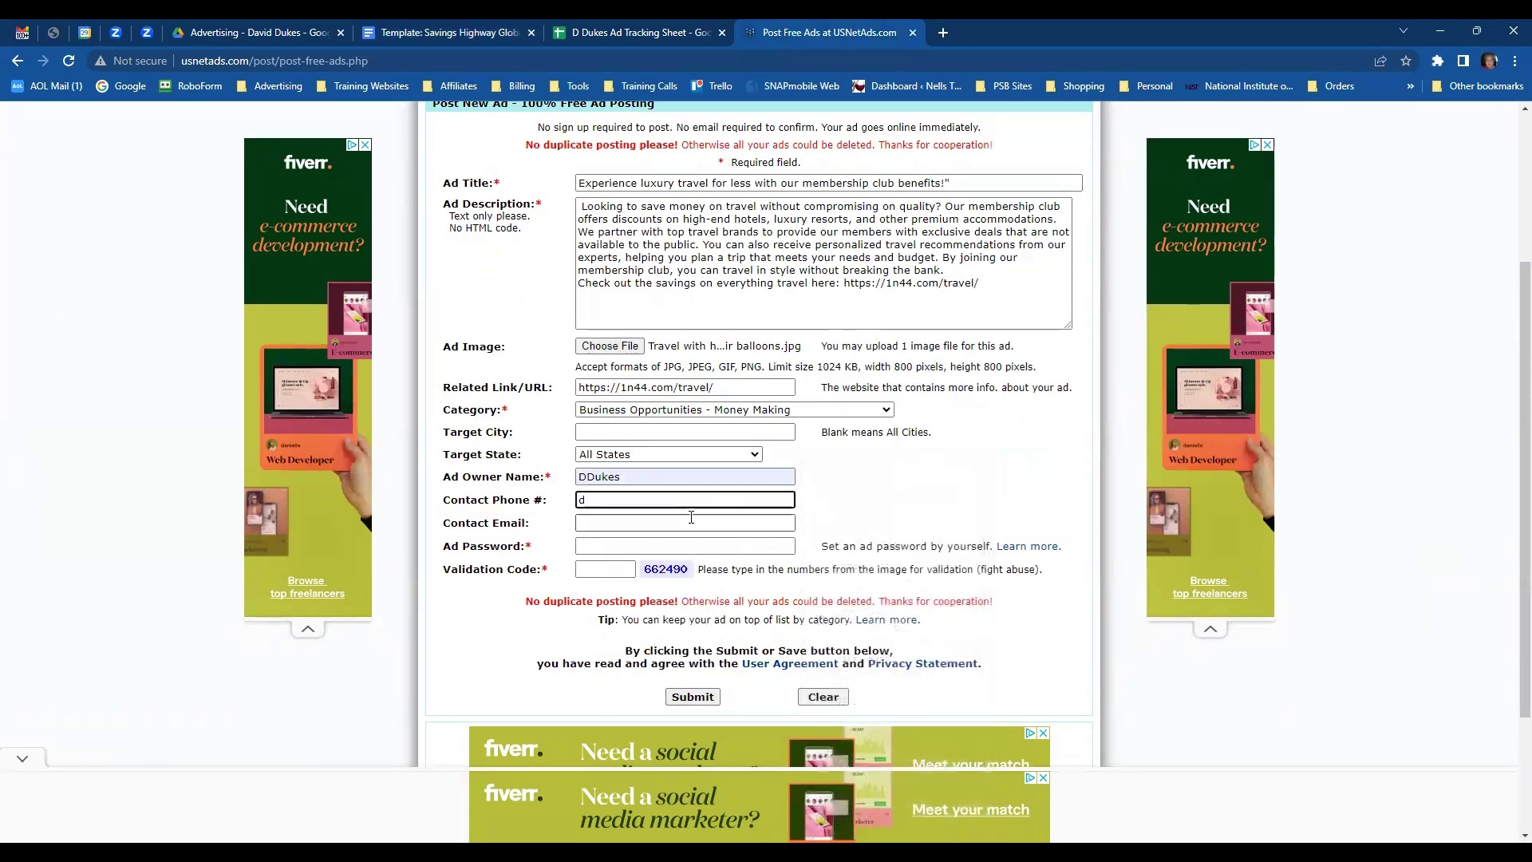
pyautogui.moveTo(609, 499); pyautogui.dragTo(558, 509)
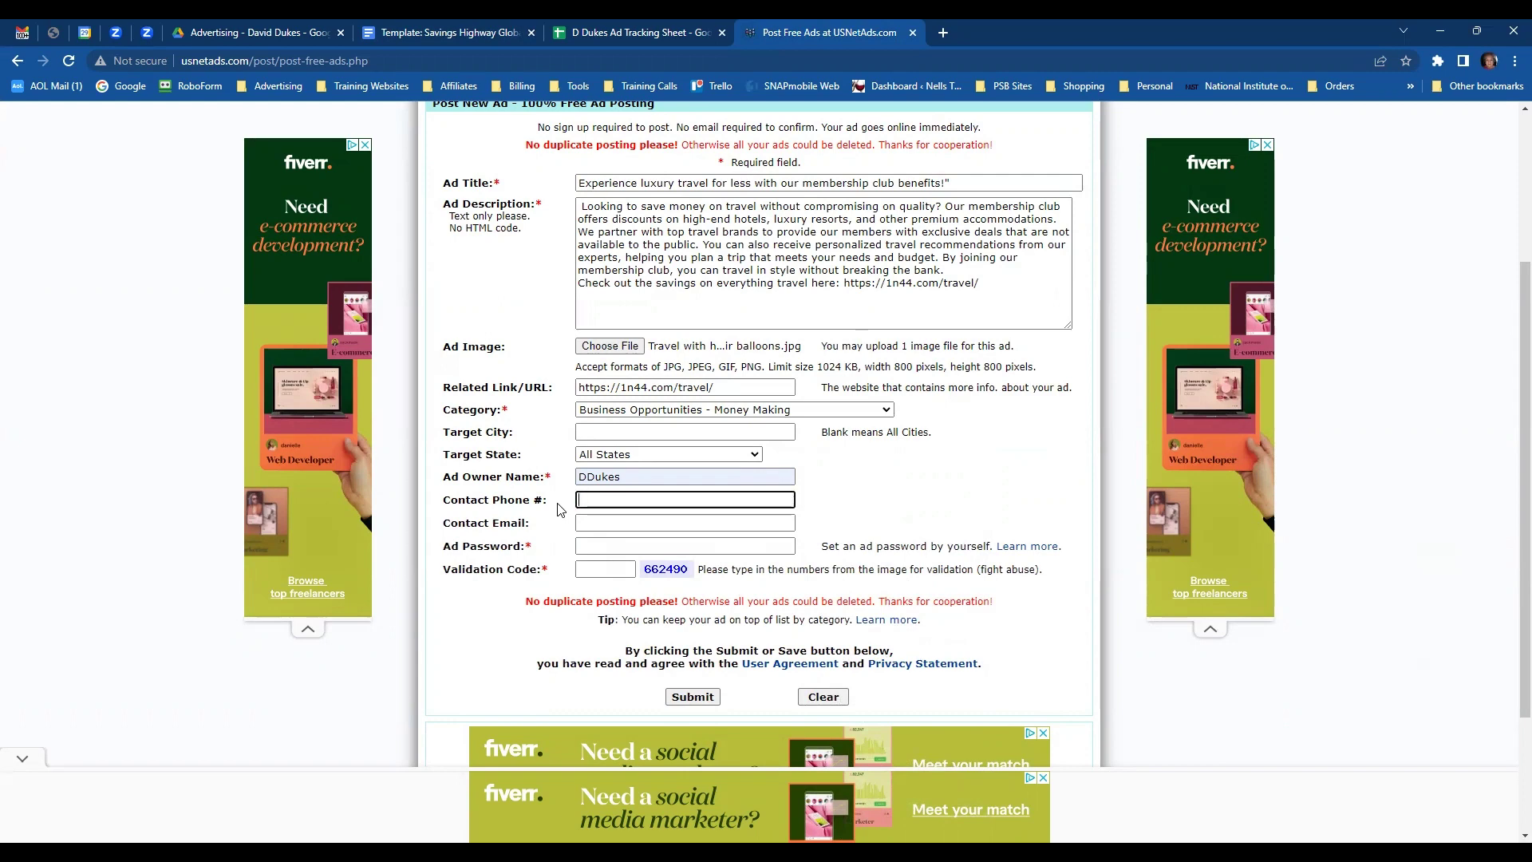
# - Fill in the saved contact e-mail, the ad password and the validation code
pyautogui.click(592, 520)
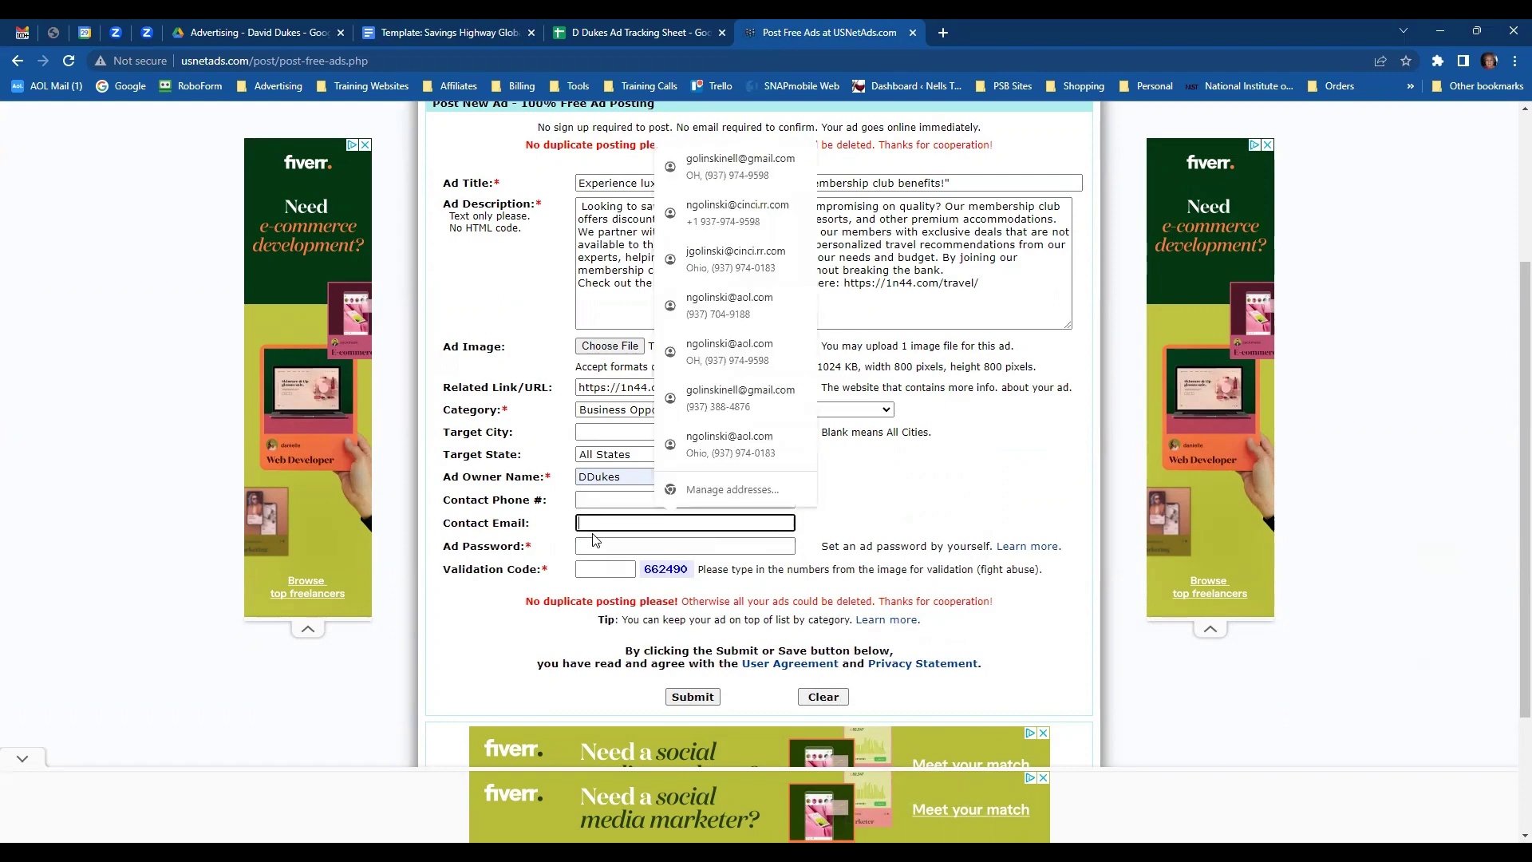
pyautogui.click(644, 553)
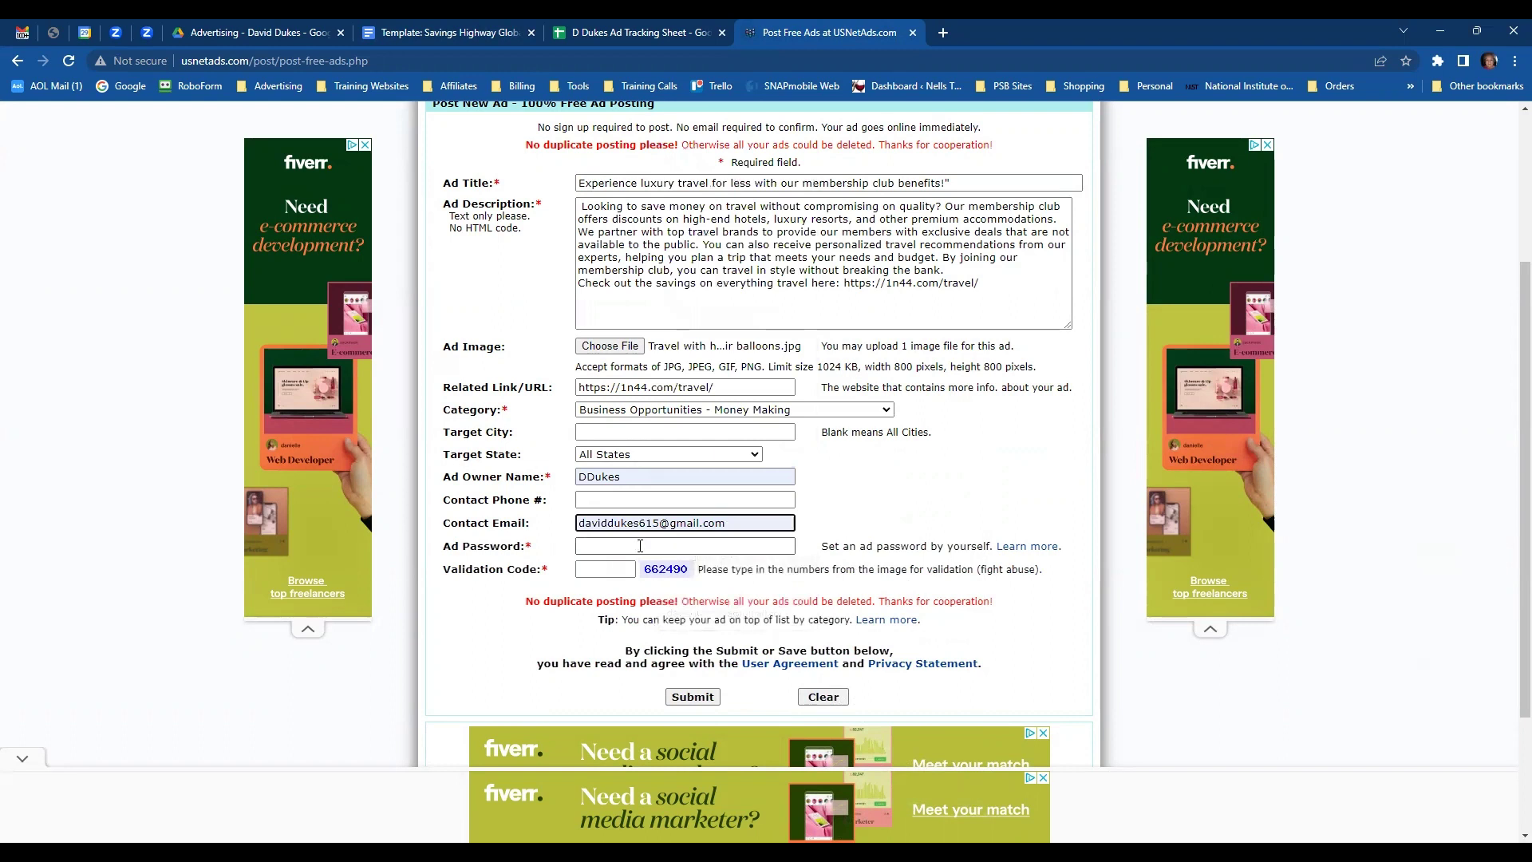
pyautogui.click(640, 545)
pyautogui.write('123456')
pyautogui.click(597, 570)
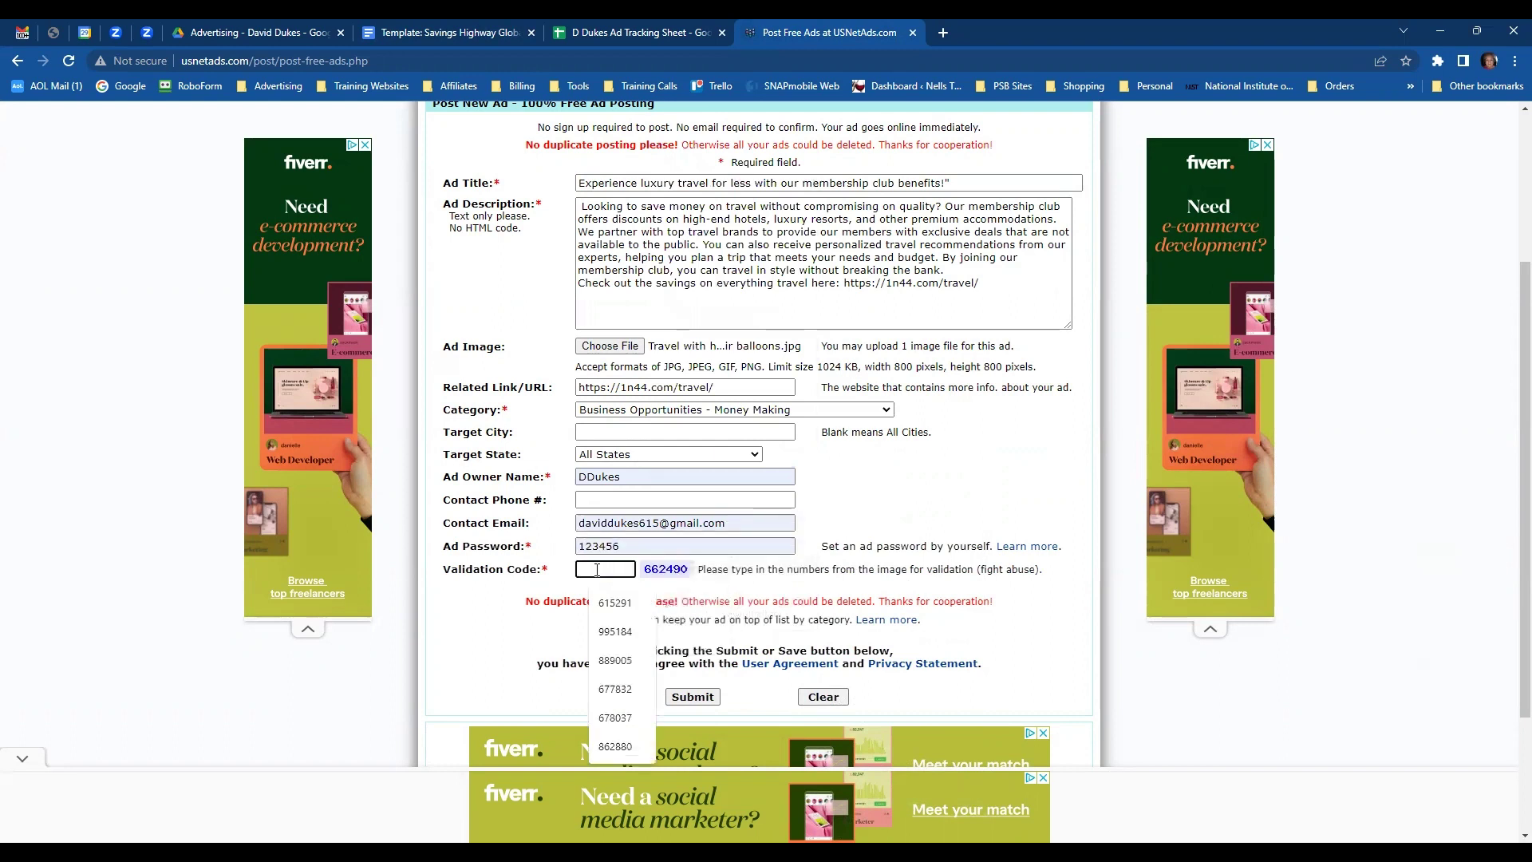
pyautogui.write('662')
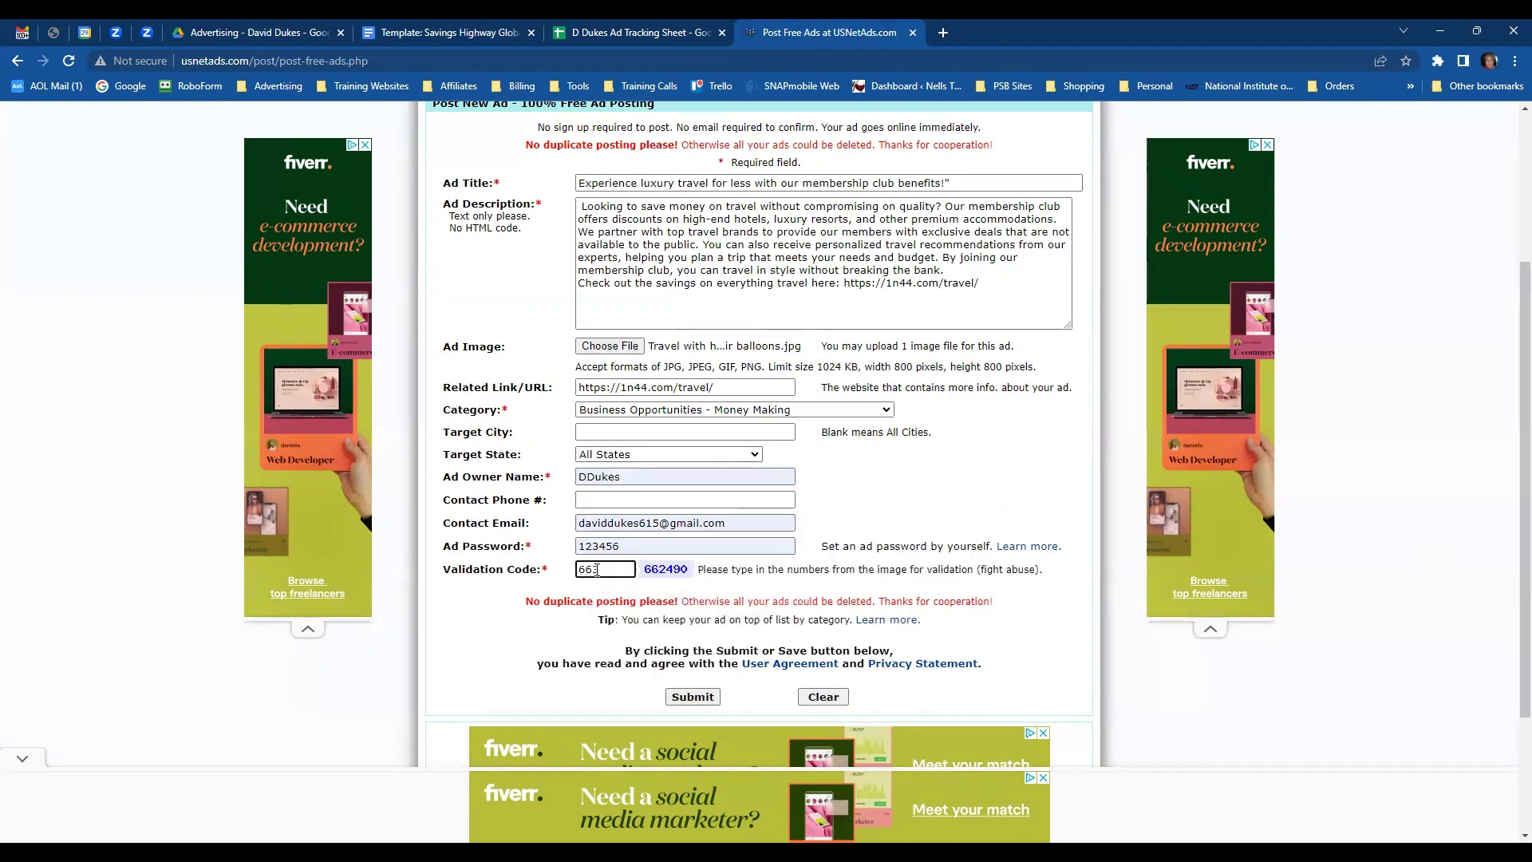
pyautogui.write('490')
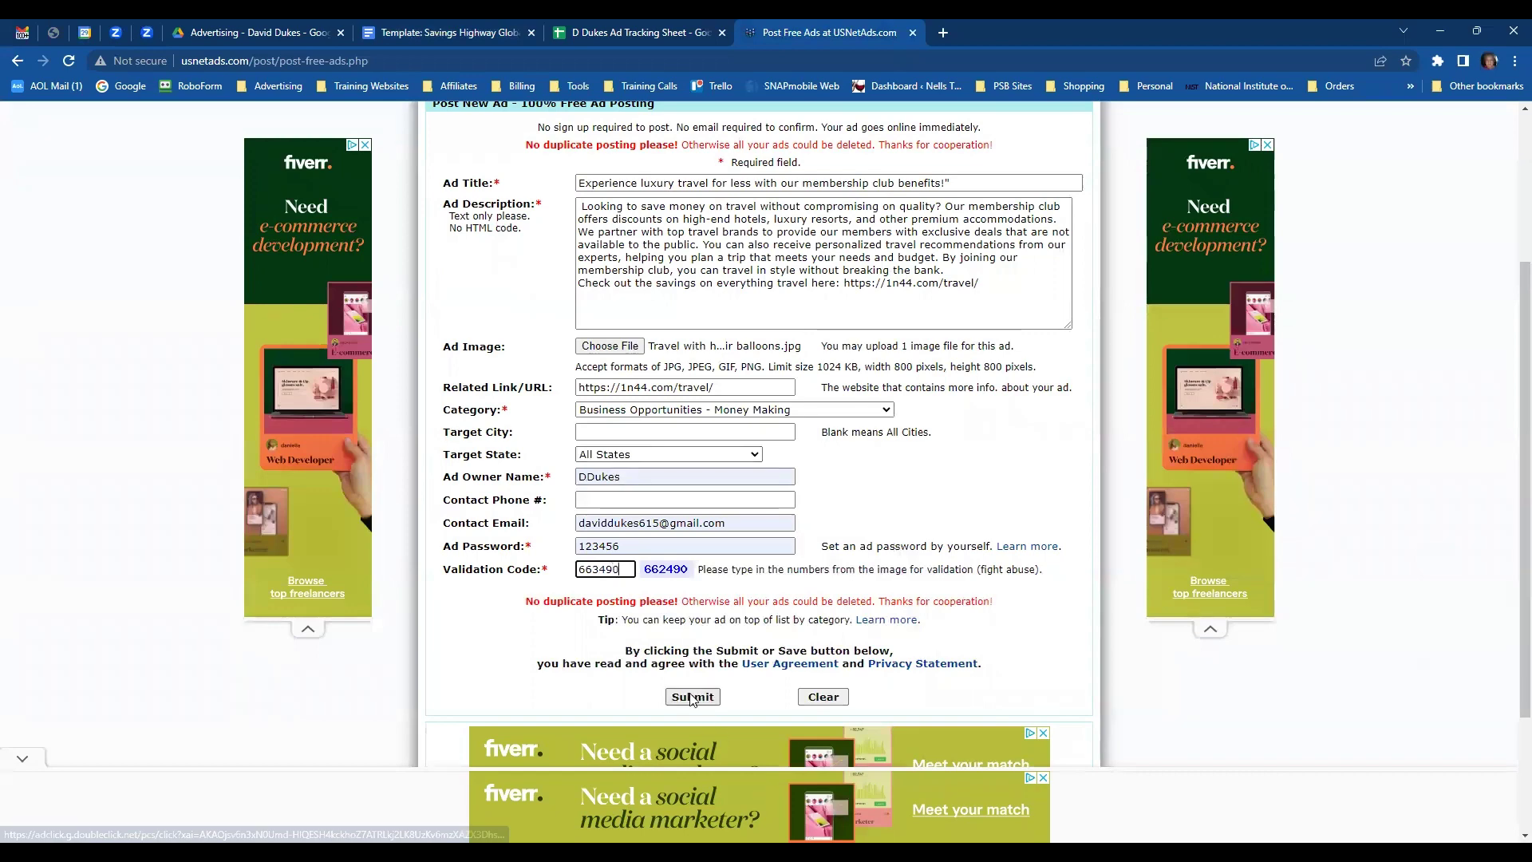
# - Submit, correct the mistyped validation code, and resubmit so the ad posts
pyautogui.click(691, 696)
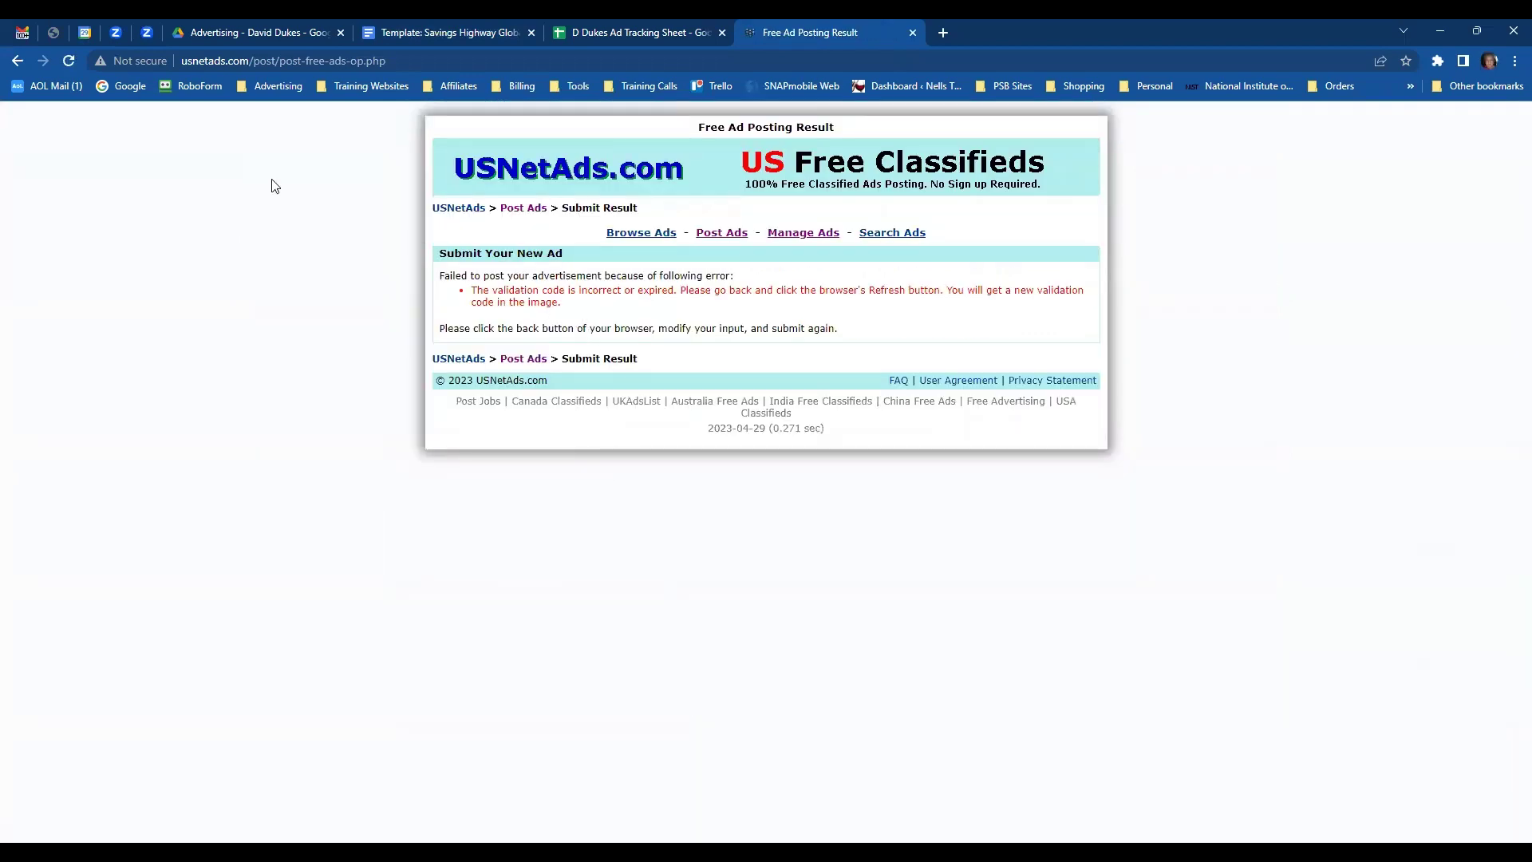
pyautogui.click(17, 61)
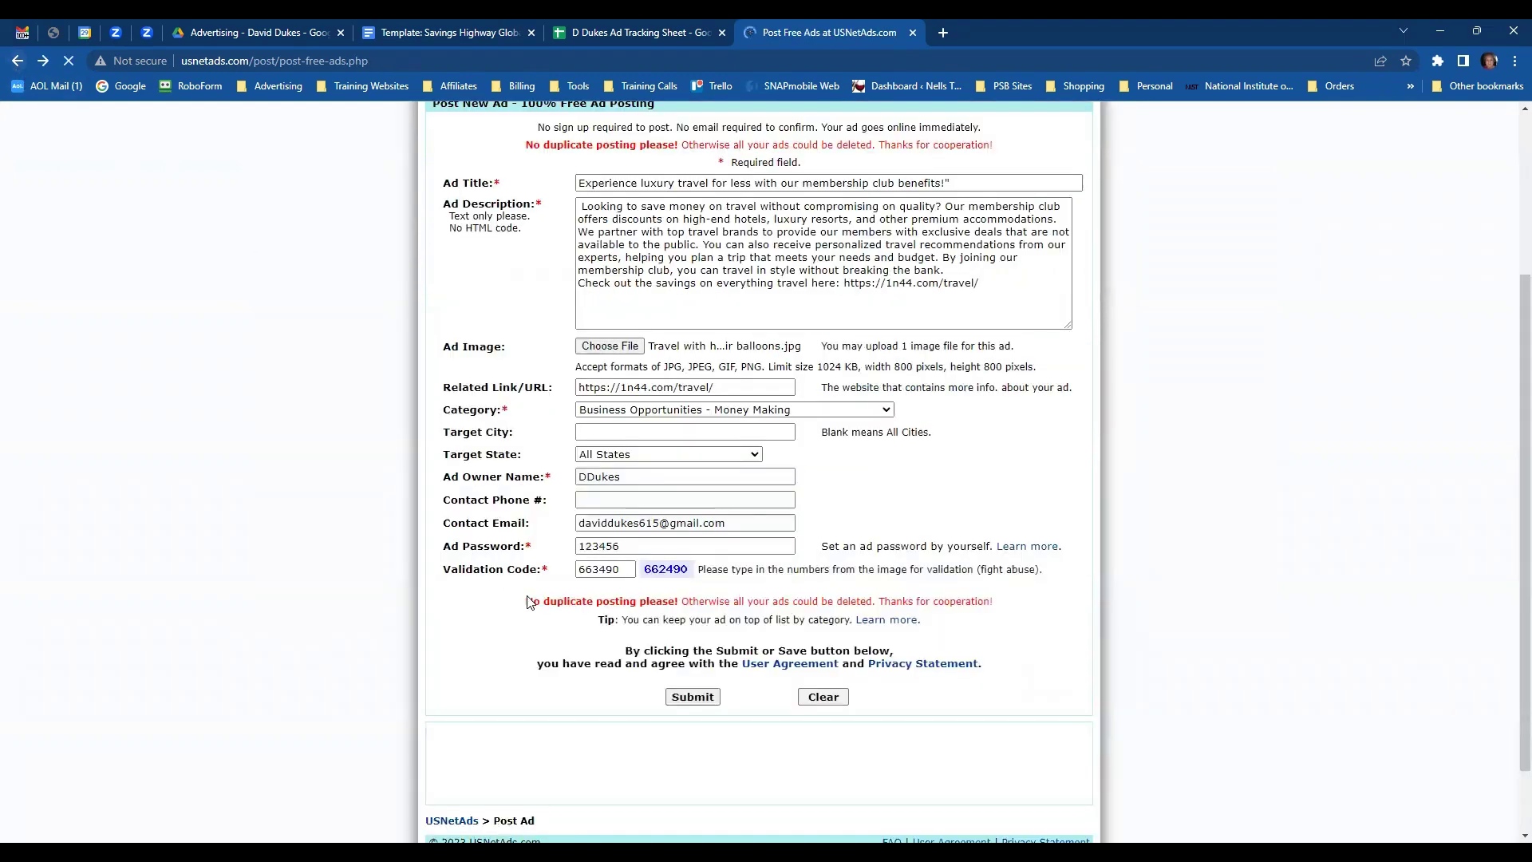
pyautogui.click(594, 568)
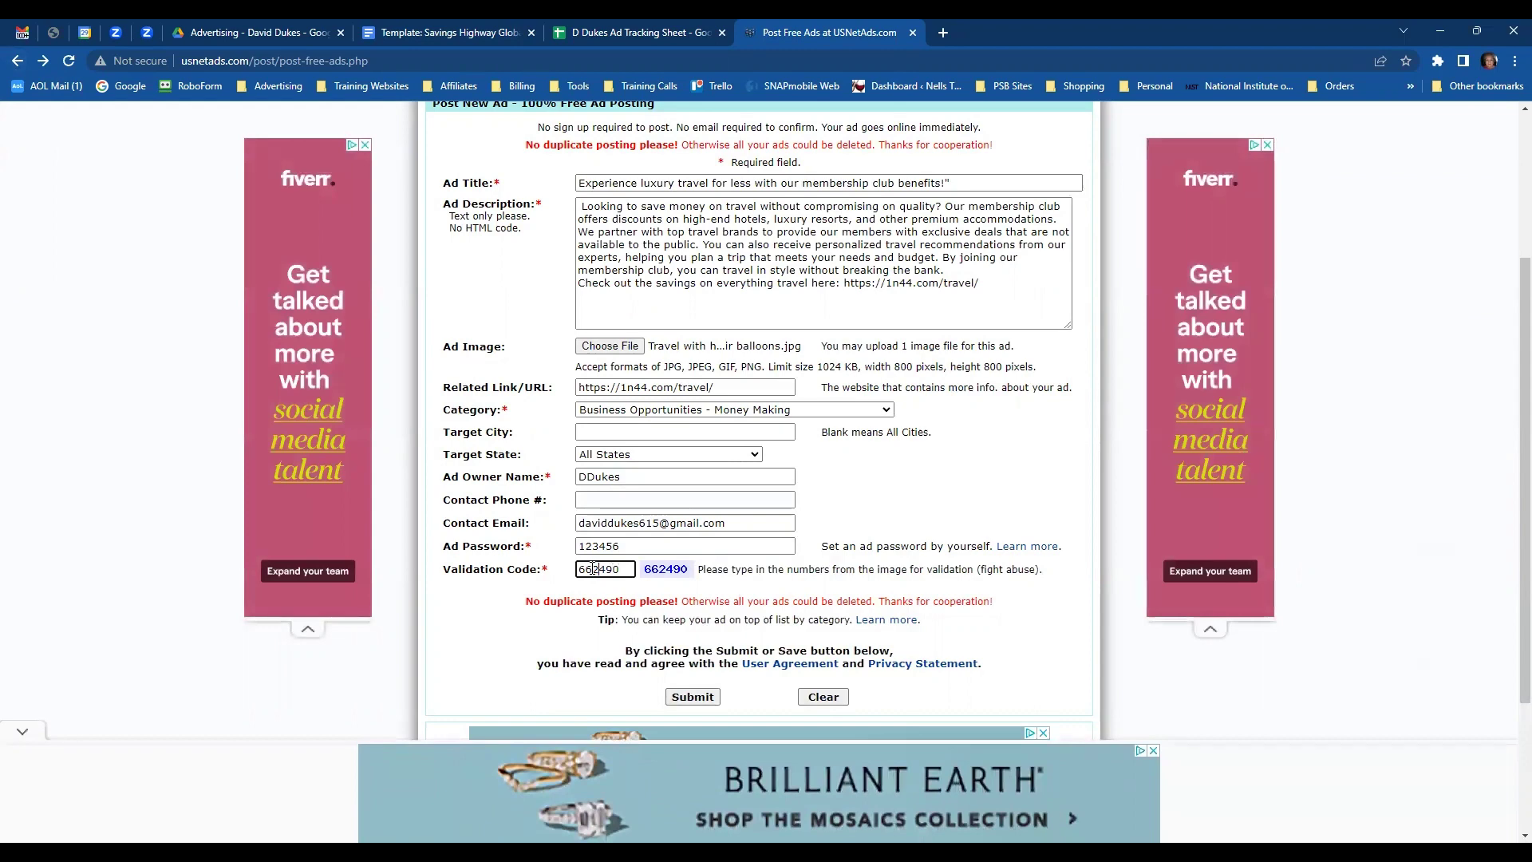
pyautogui.click(693, 697)
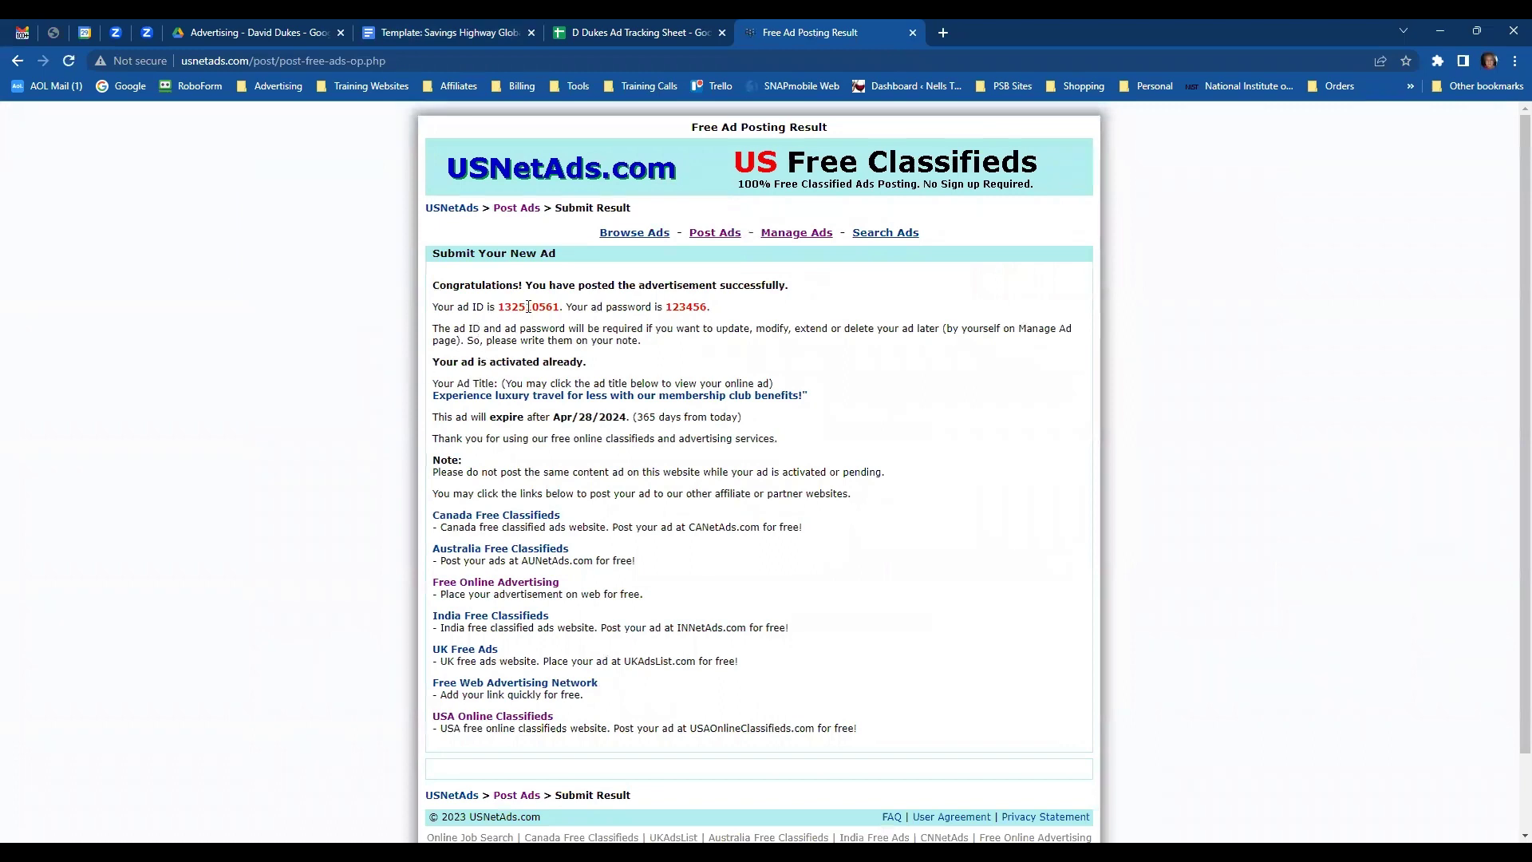
# - Copy the new USNetAds ad ID and paste it into G8 of the tracker
pyautogui.doubleClick(528, 306)
pyautogui.hotkey('ctrl', 'c')
pyautogui.click(611, 33)
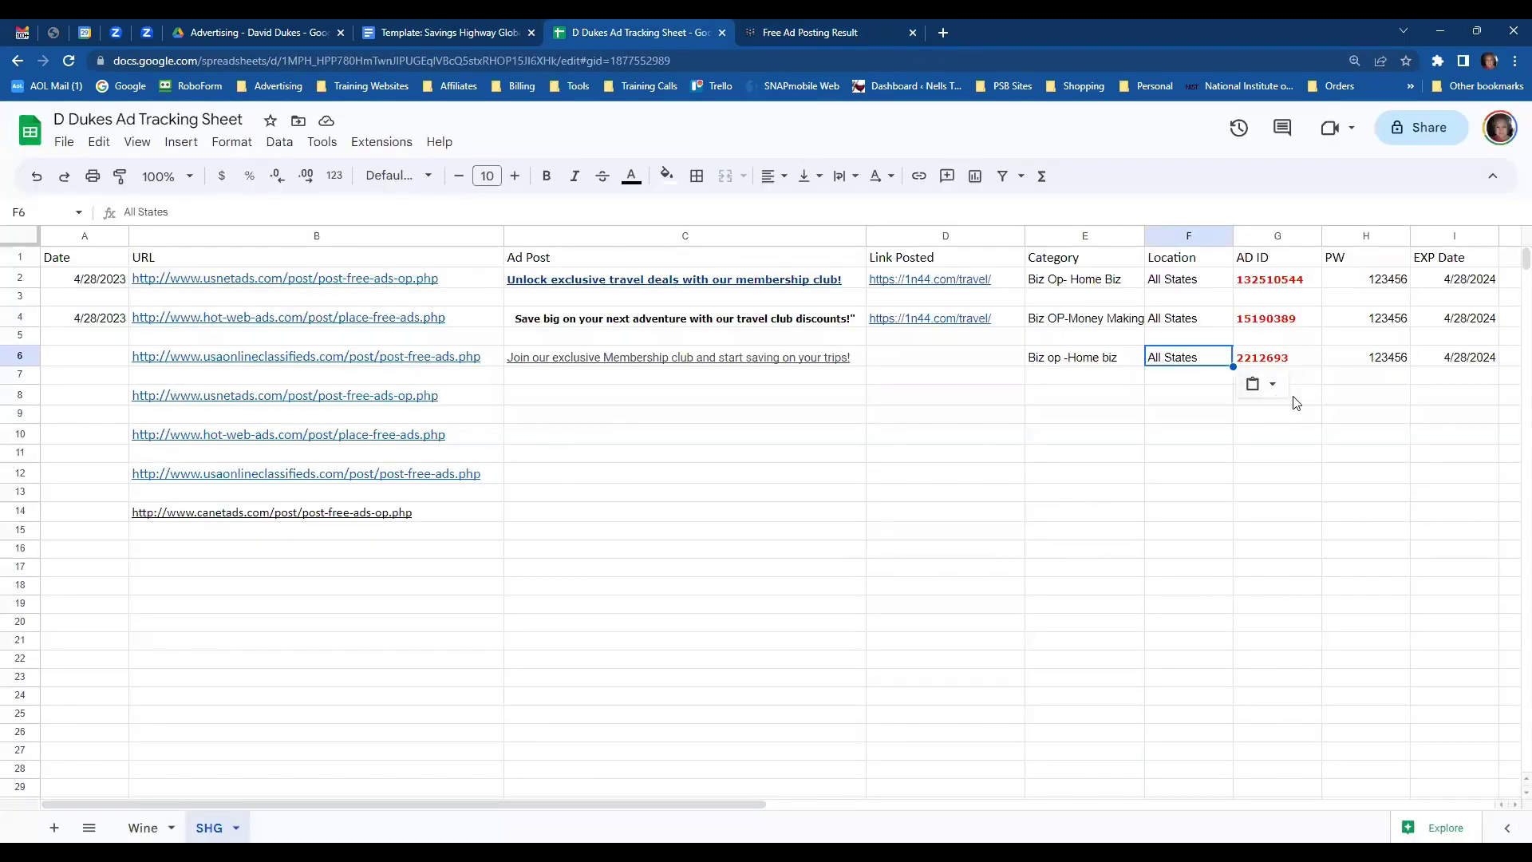
pyautogui.click(1295, 401)
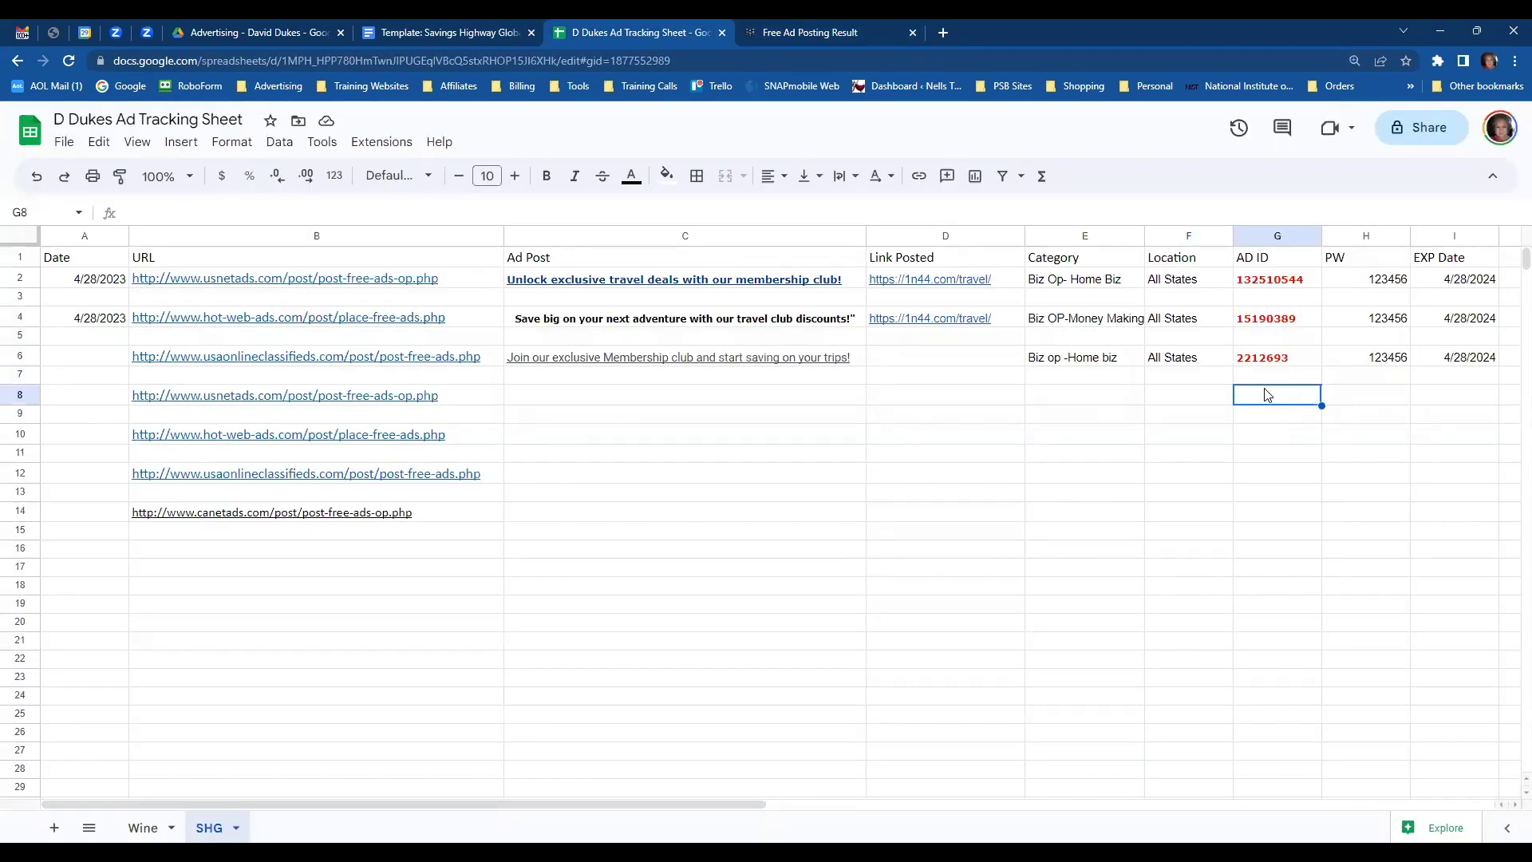
pyautogui.hotkey('ctrl', 'v')
# - Copy row 6's password and 4/28/2024 expiry date into row 8
pyautogui.click(1351, 360)
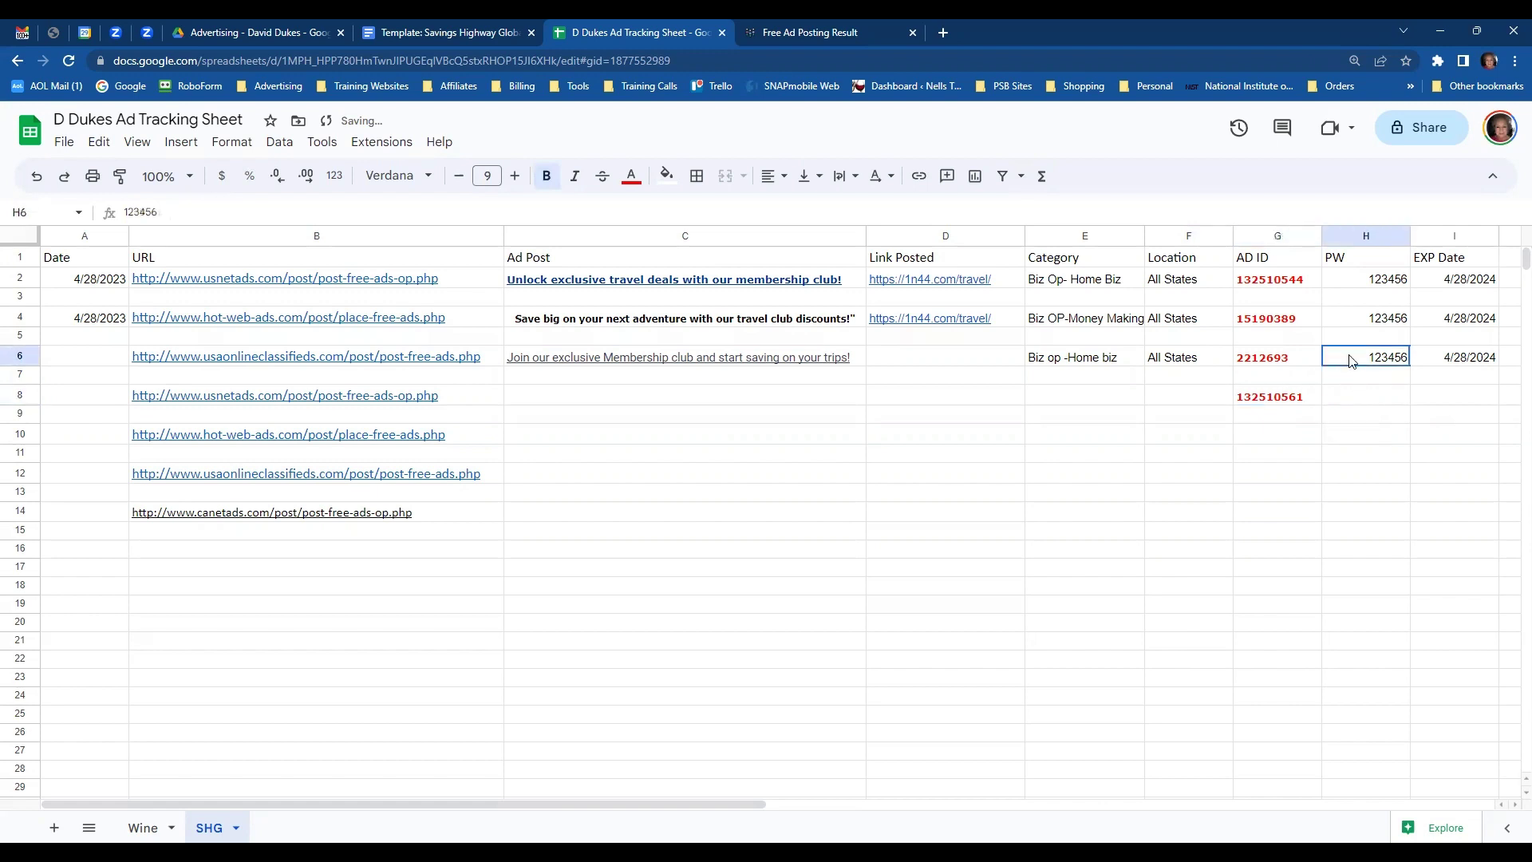
pyautogui.moveTo(1351, 361); pyautogui.dragTo(1444, 366)
pyautogui.hotkey('ctrl', 'c')
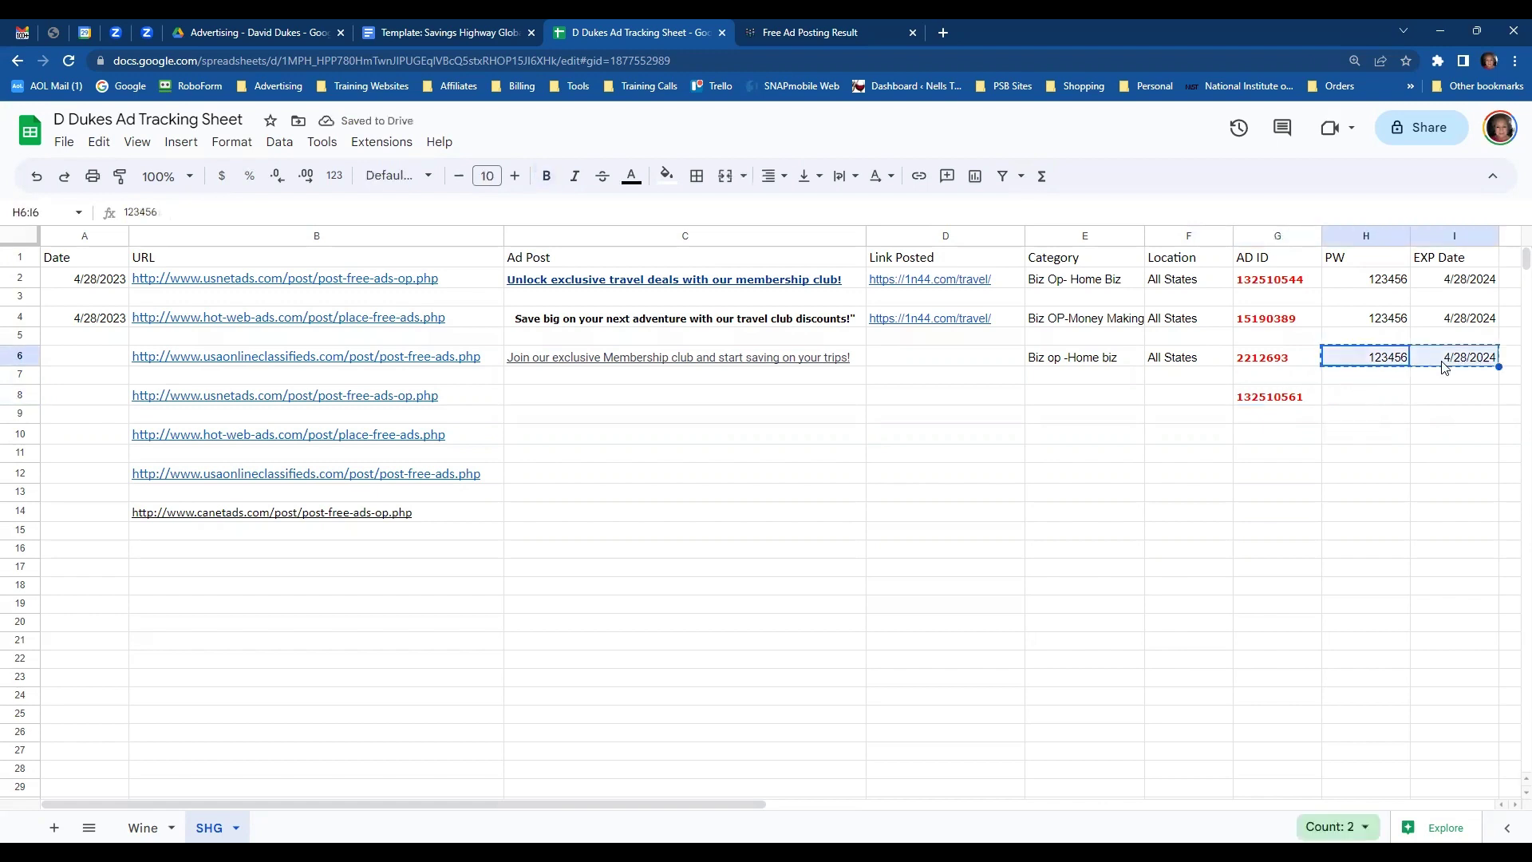
pyautogui.click(1370, 397)
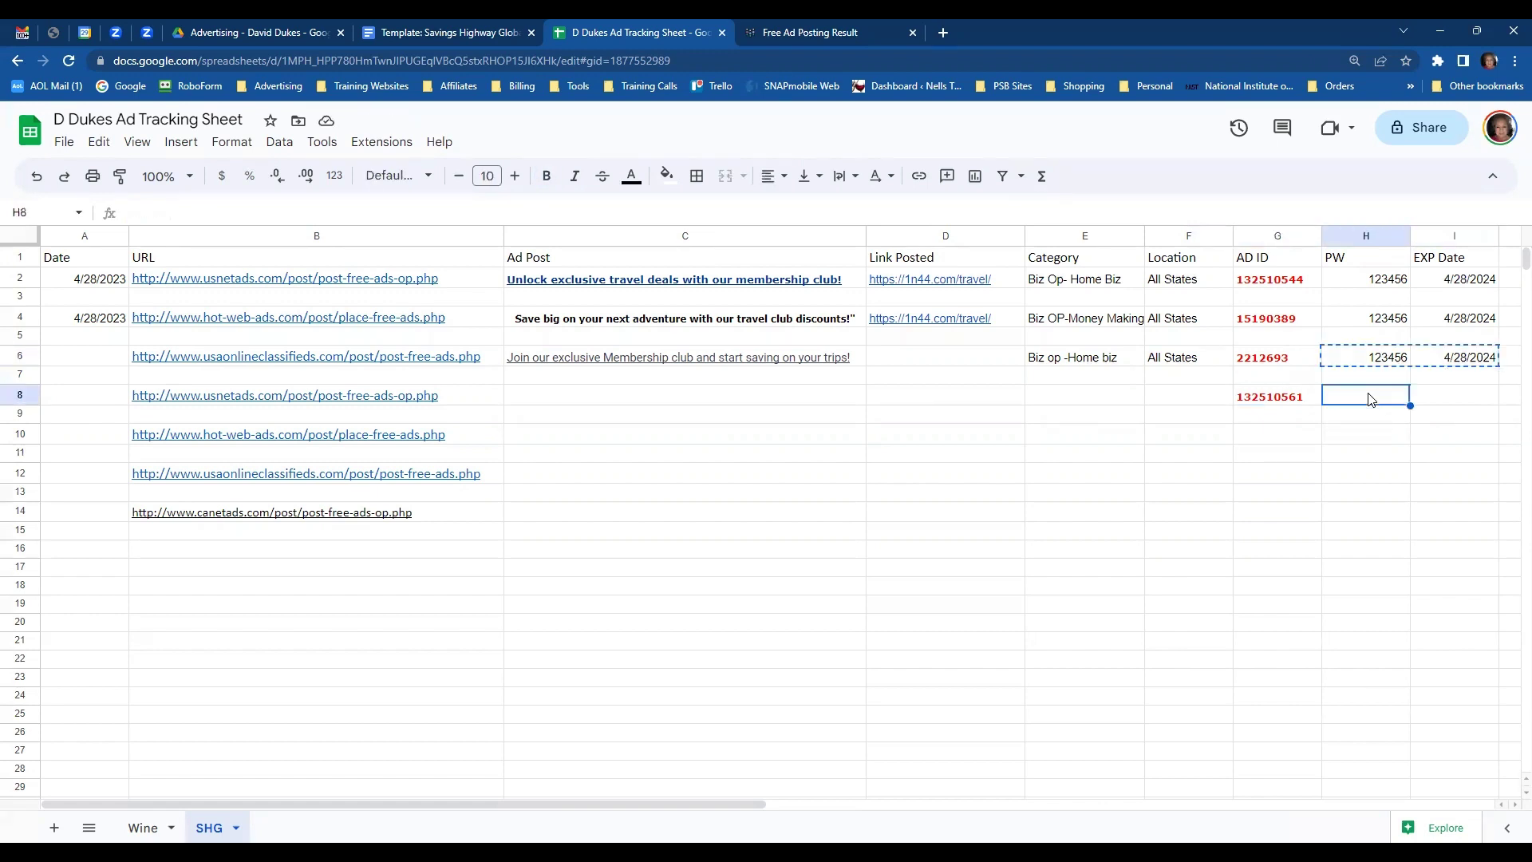
pyautogui.hotkey('ctrl', 'v')
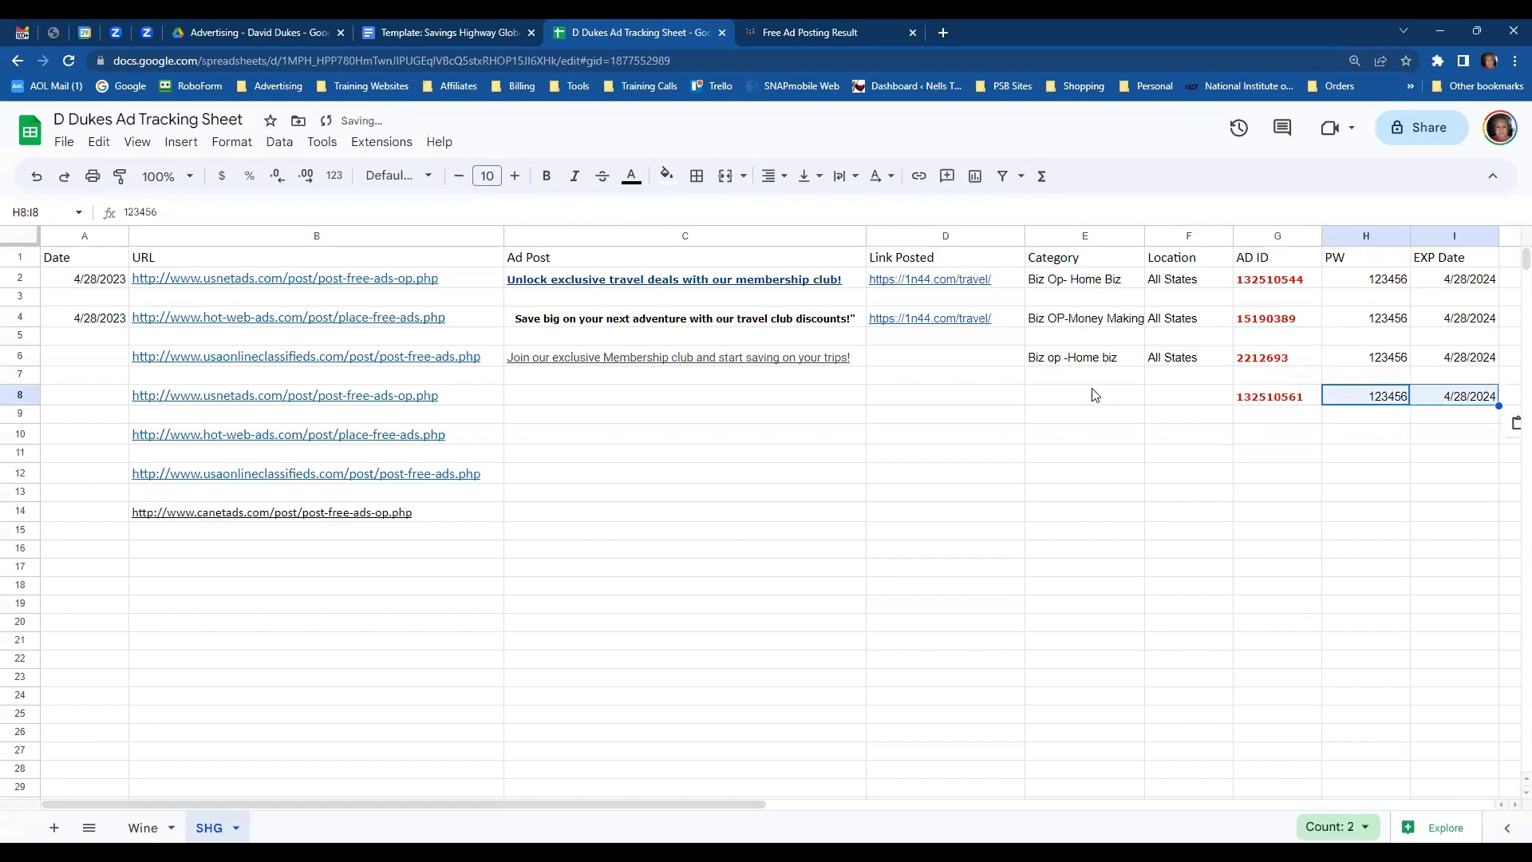
# - Copy the new ad's title from the USNetAds result page
pyautogui.click(798, 37)
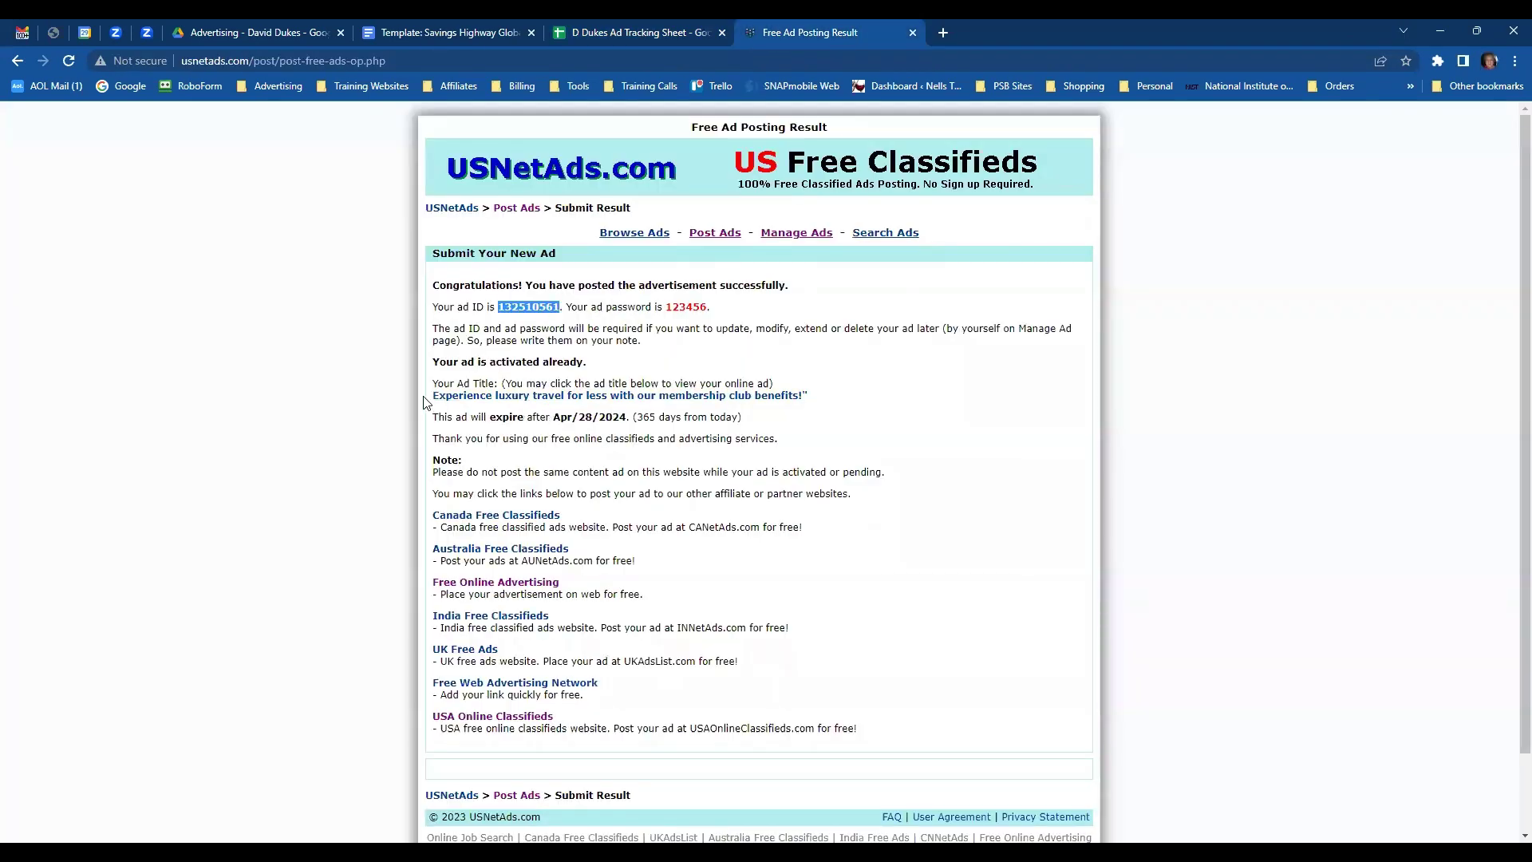
pyautogui.moveTo(425, 403); pyautogui.dragTo(807, 408)
pyautogui.hotkey('ctrl', 'c')
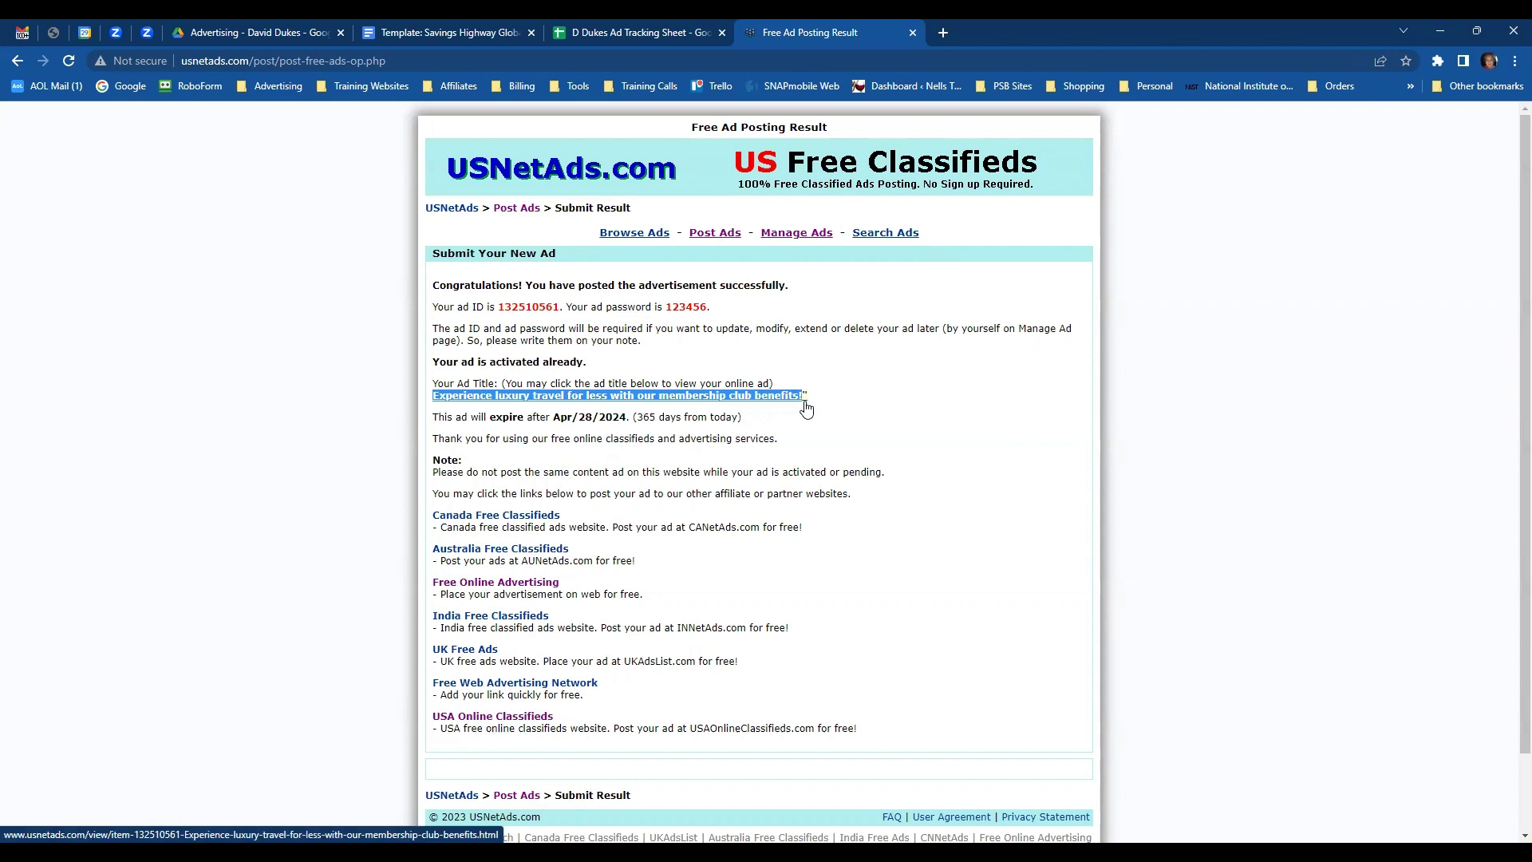
pyautogui.click(639, 32)
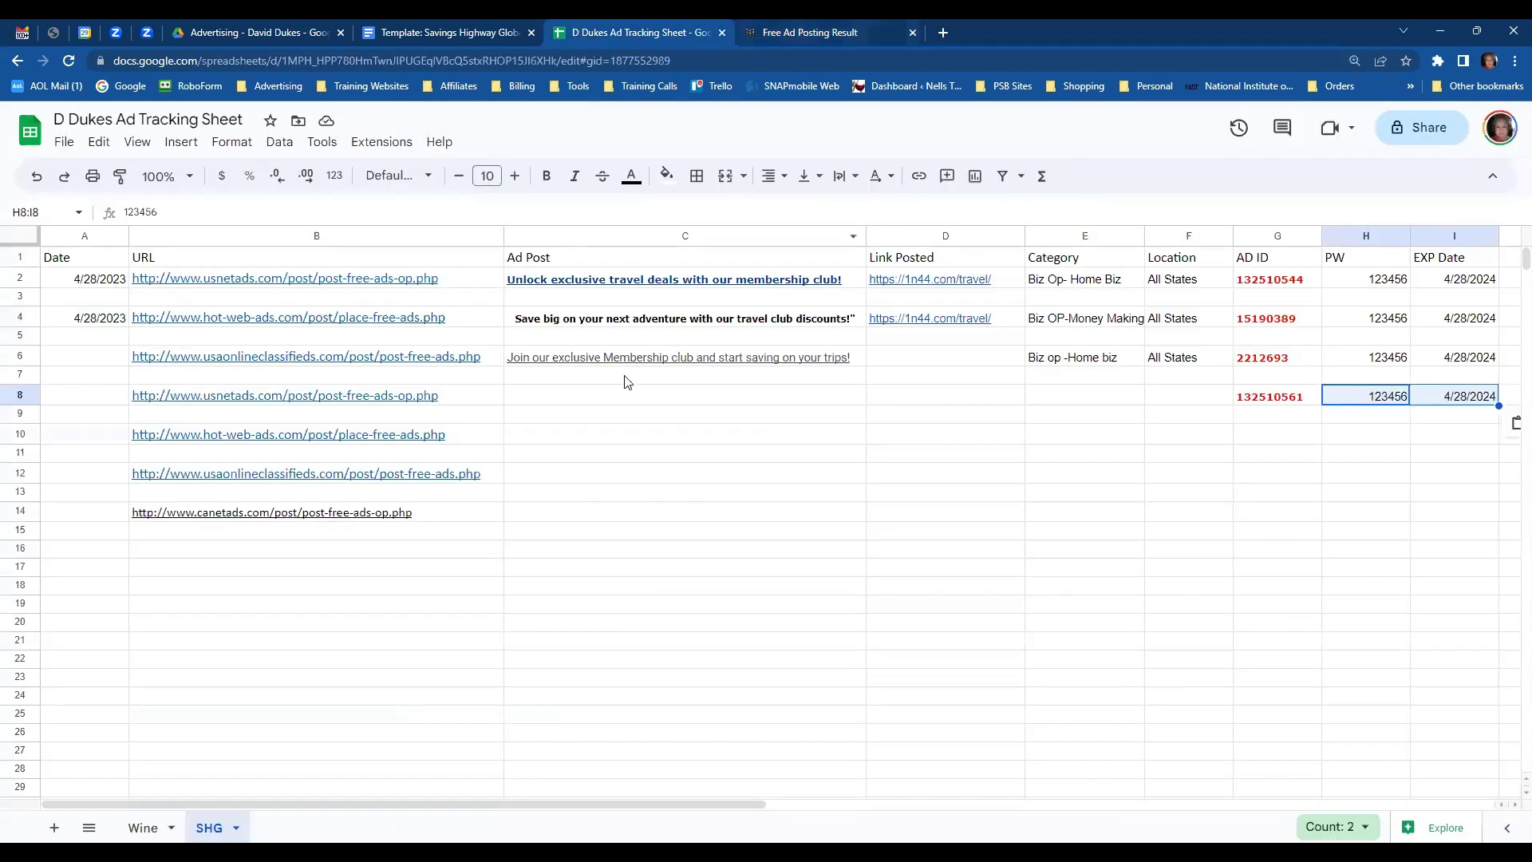
# - Paste the luxury-travel ad title into C8 and set its font size to 8
pyautogui.click(572, 400)
pyautogui.hotkey('ctrl', 'v')
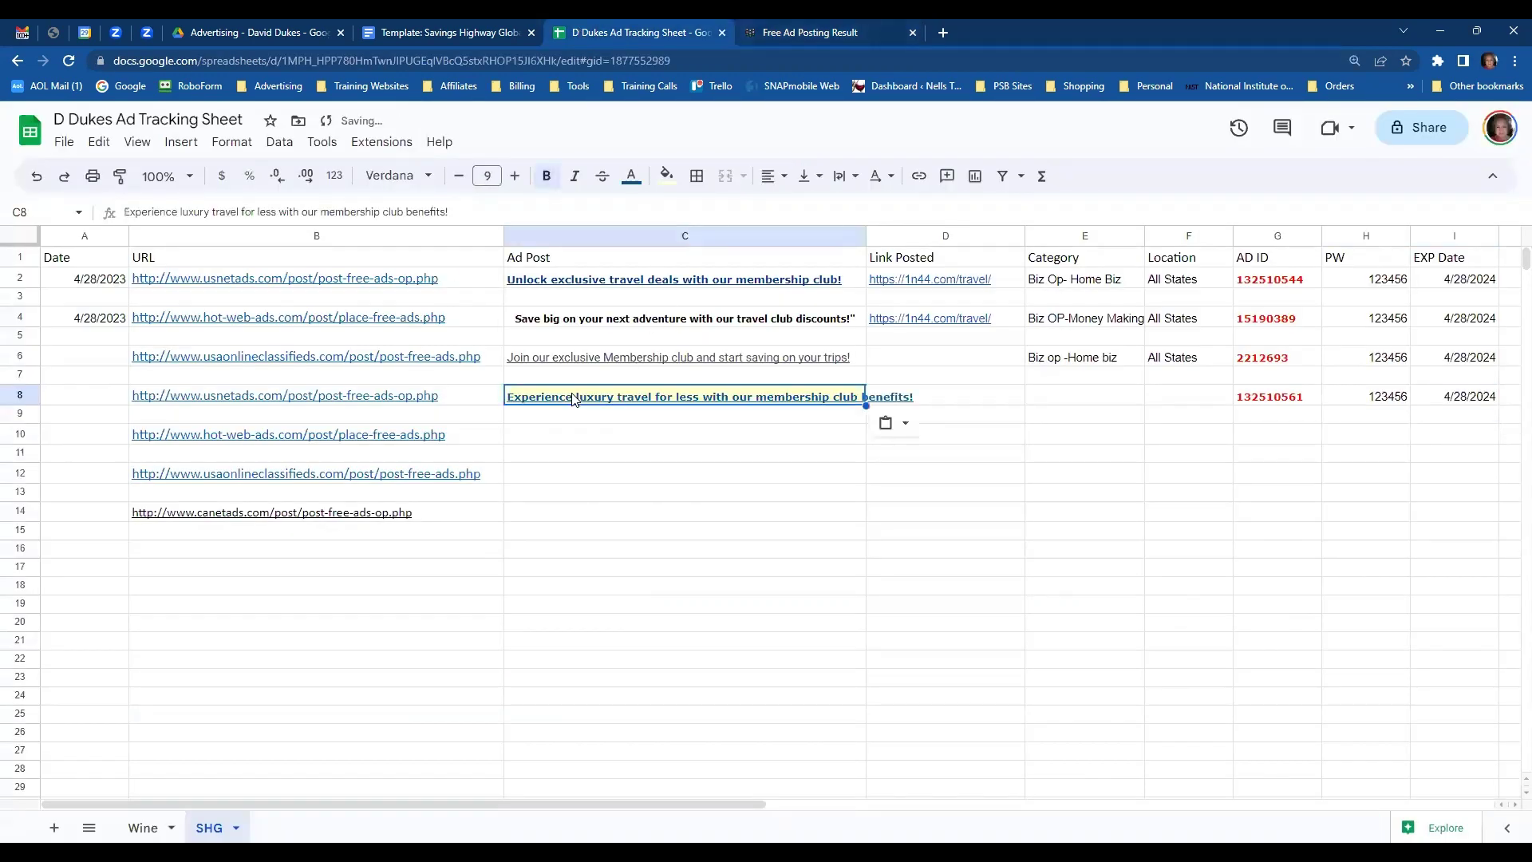
pyautogui.click(459, 176)
pyautogui.click(459, 175)
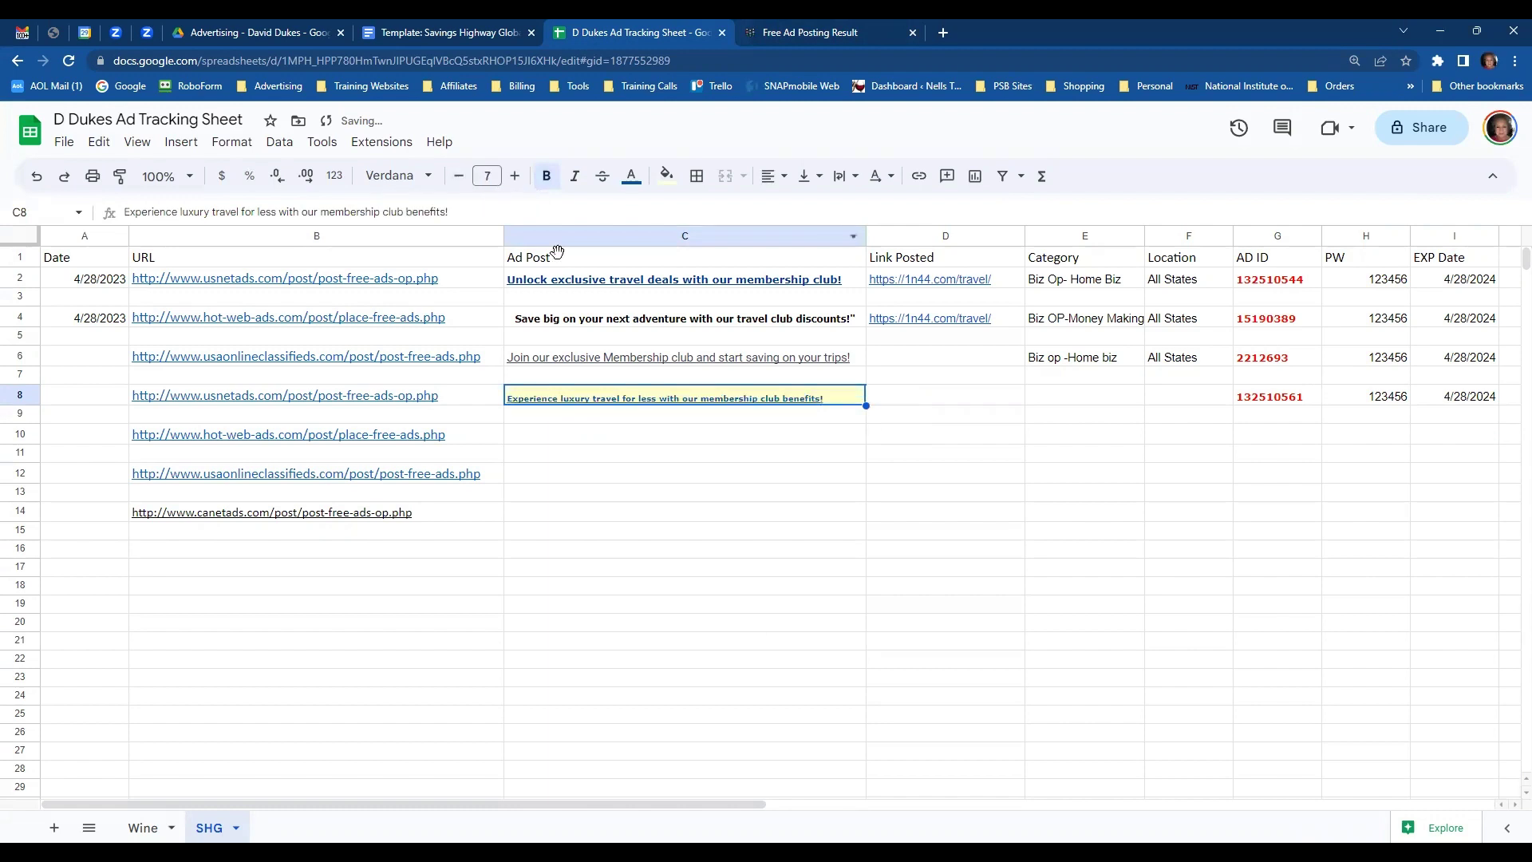
pyautogui.click(515, 175)
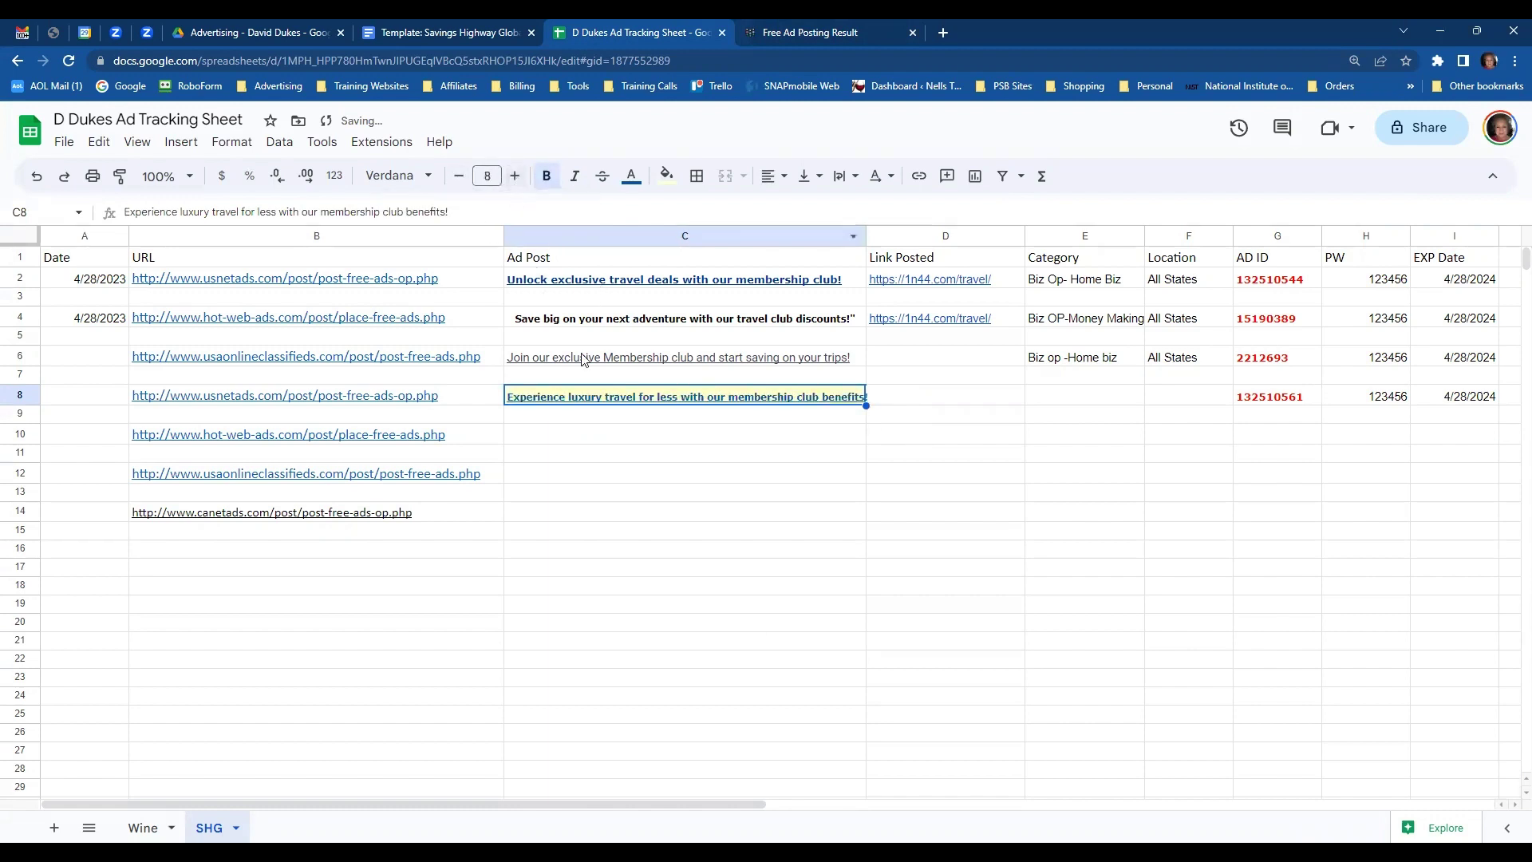
# - Open the posted ad's live USNetAds listing from the result page
pyautogui.click(1080, 405)
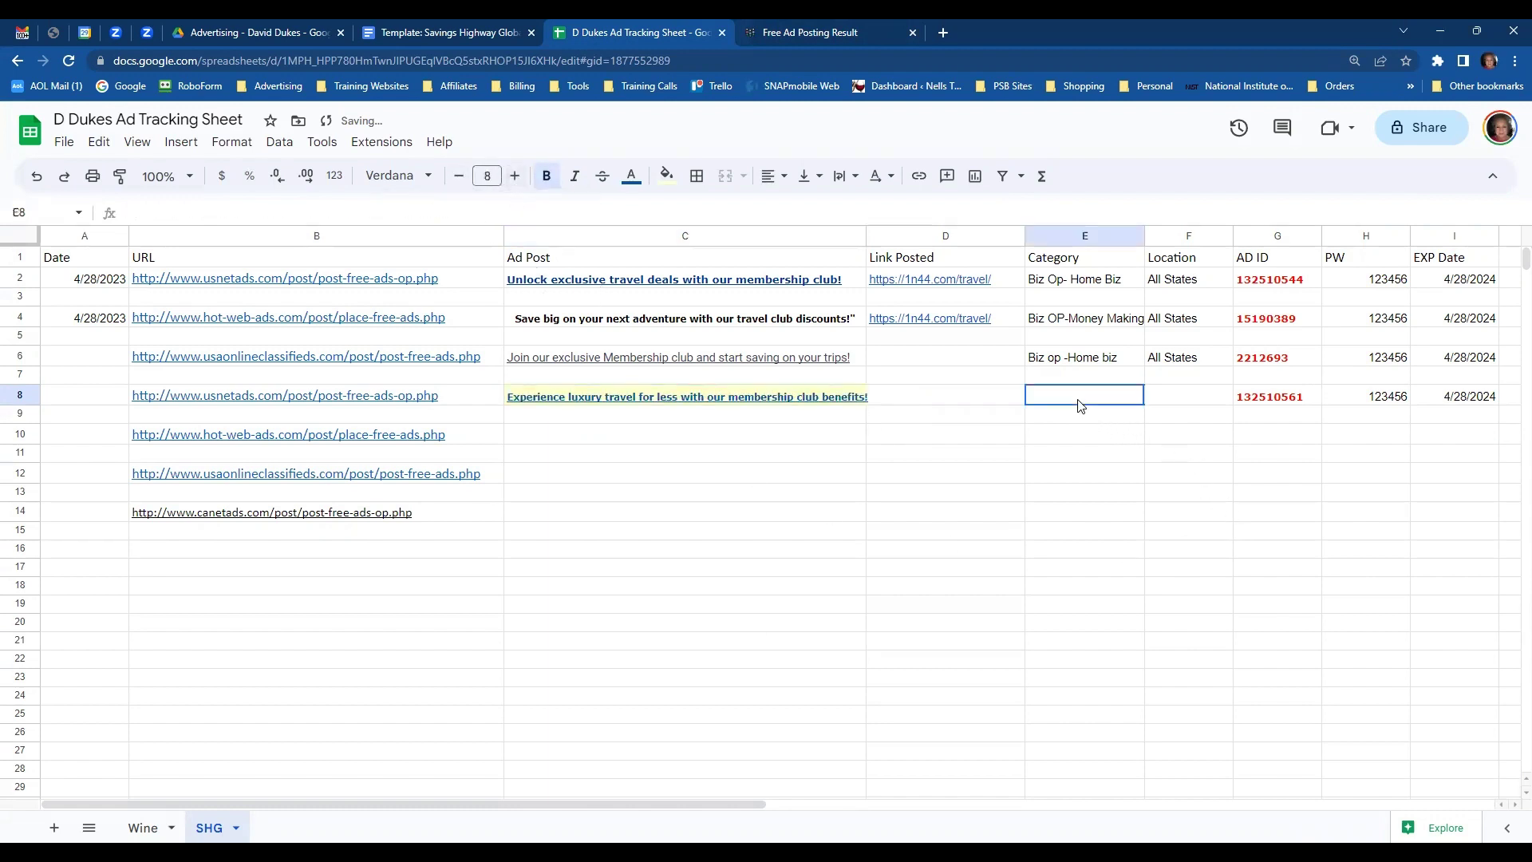
pyautogui.click(830, 32)
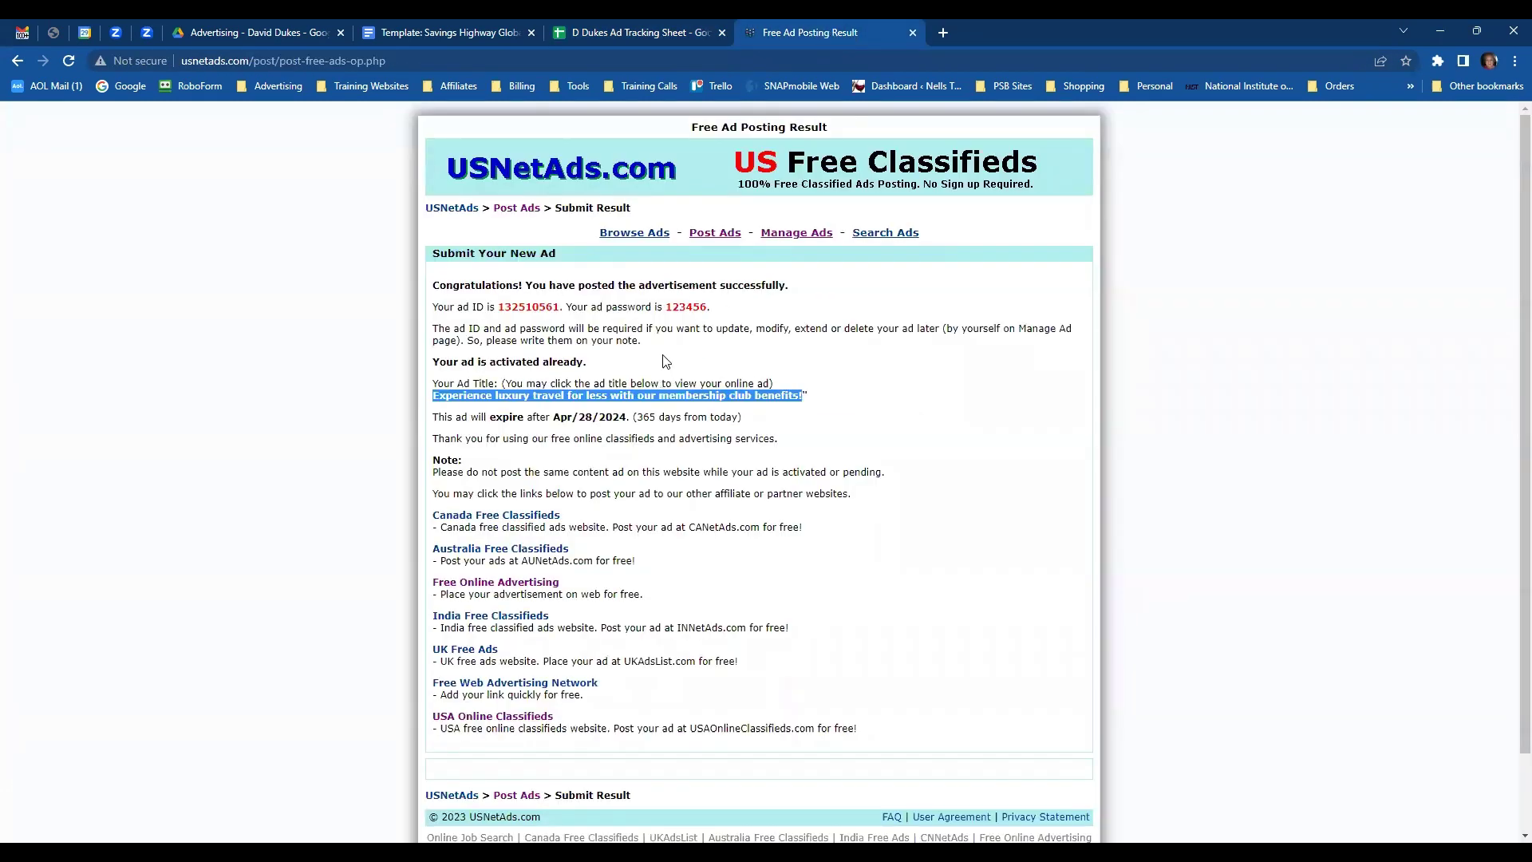
pyautogui.click(562, 396)
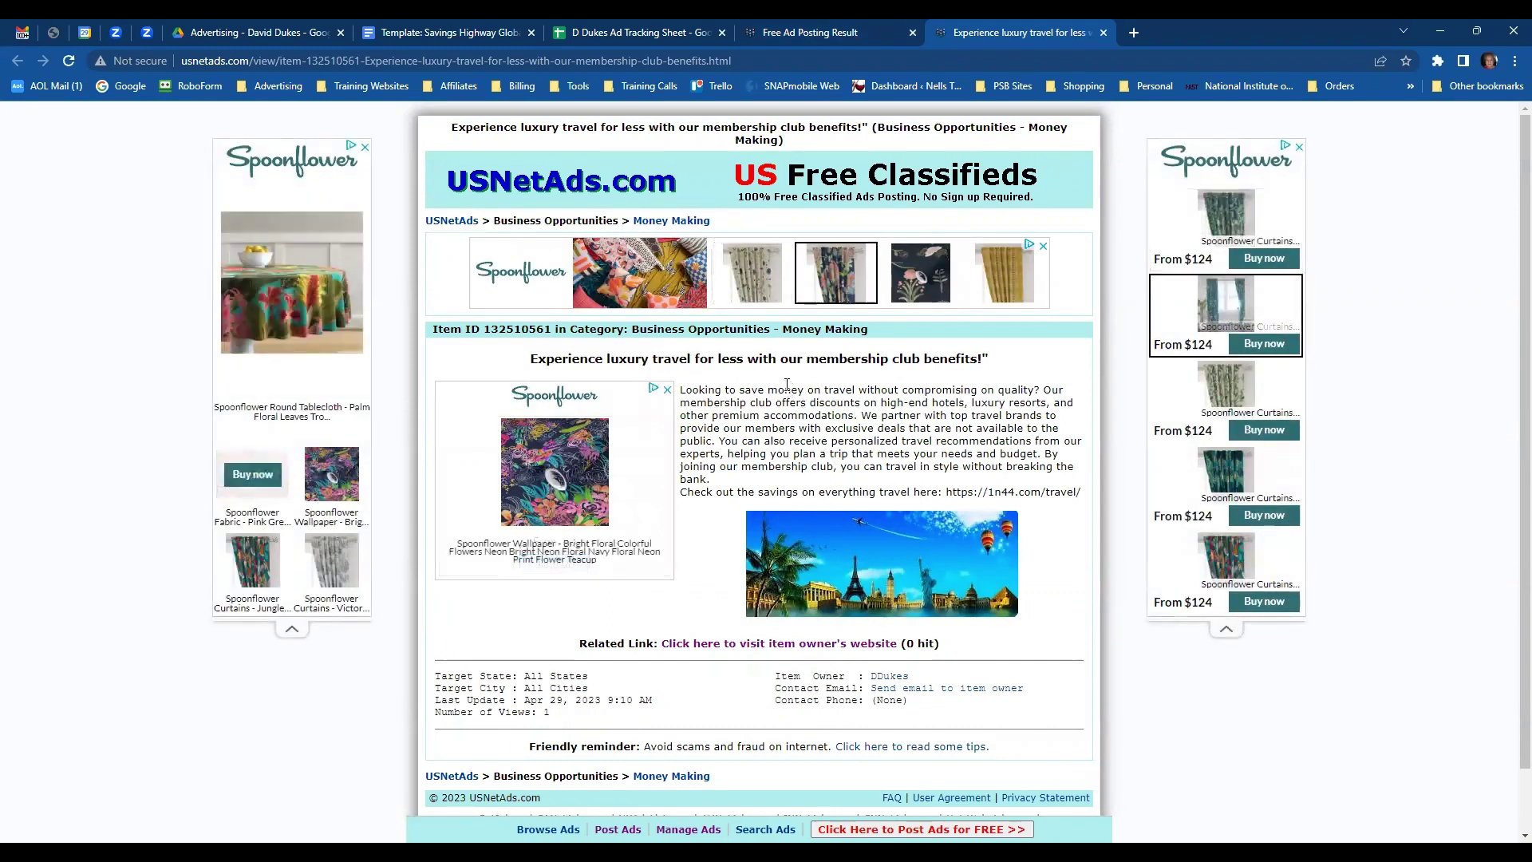
# - Copy the Biz OP-Money Making category into E8 and All States into F8
pyautogui.click(638, 33)
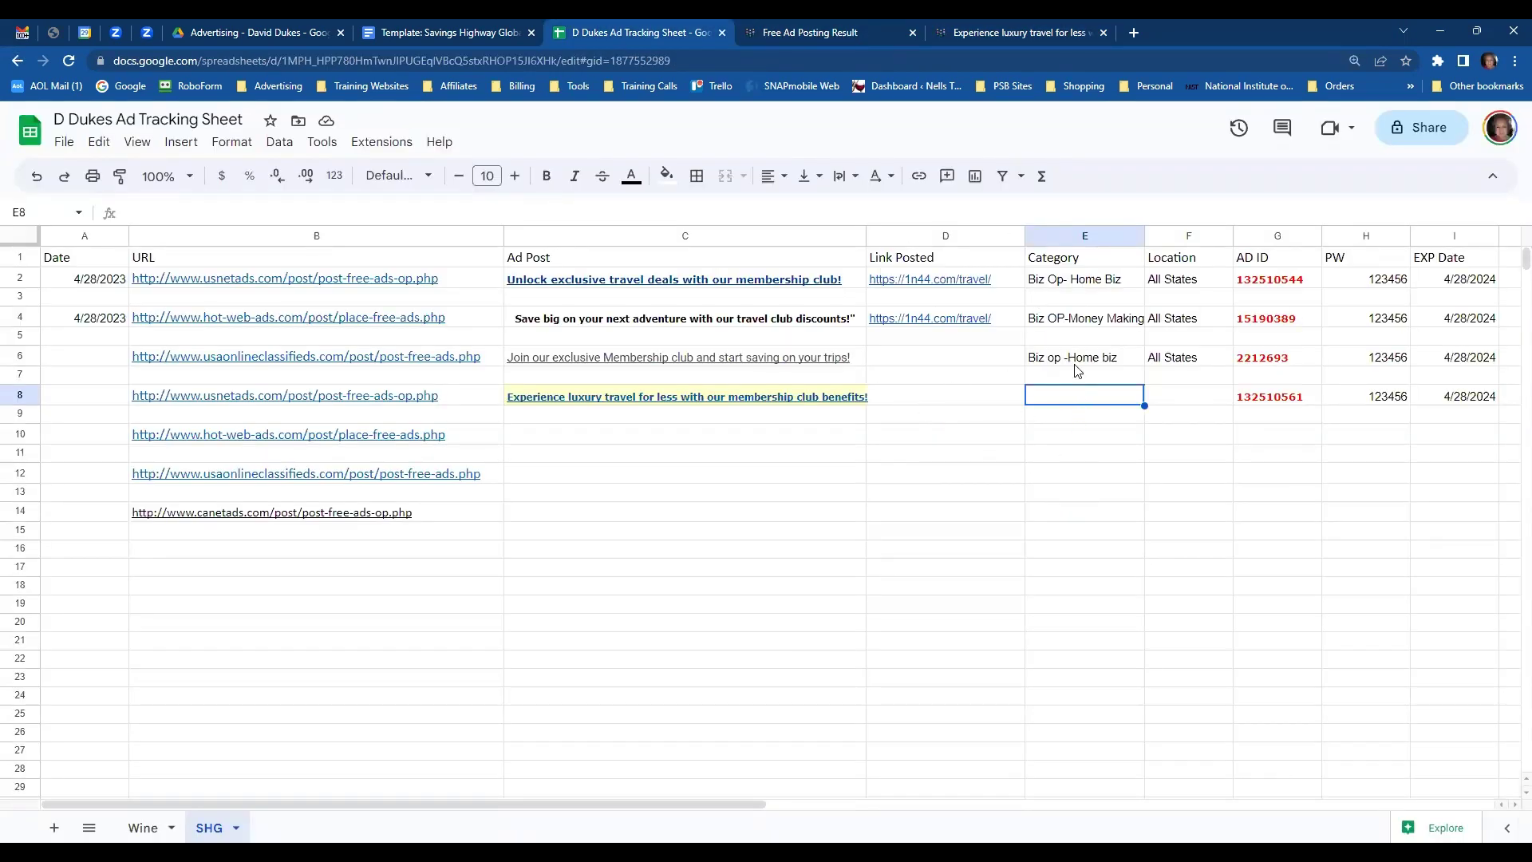
pyautogui.click(1093, 321)
pyautogui.hotkey('ctrl', 'c')
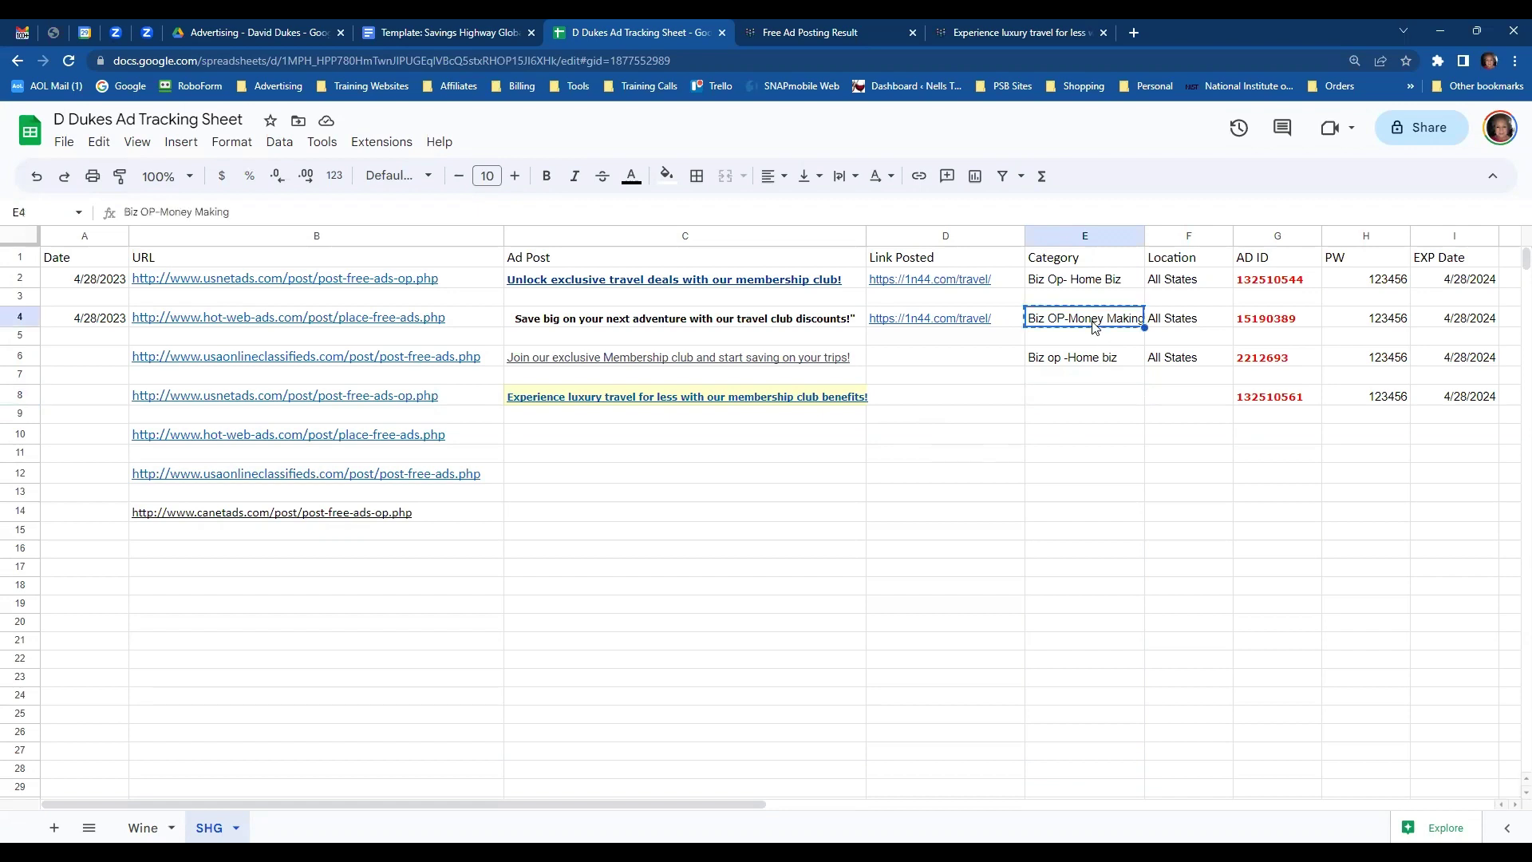
pyautogui.click(1069, 399)
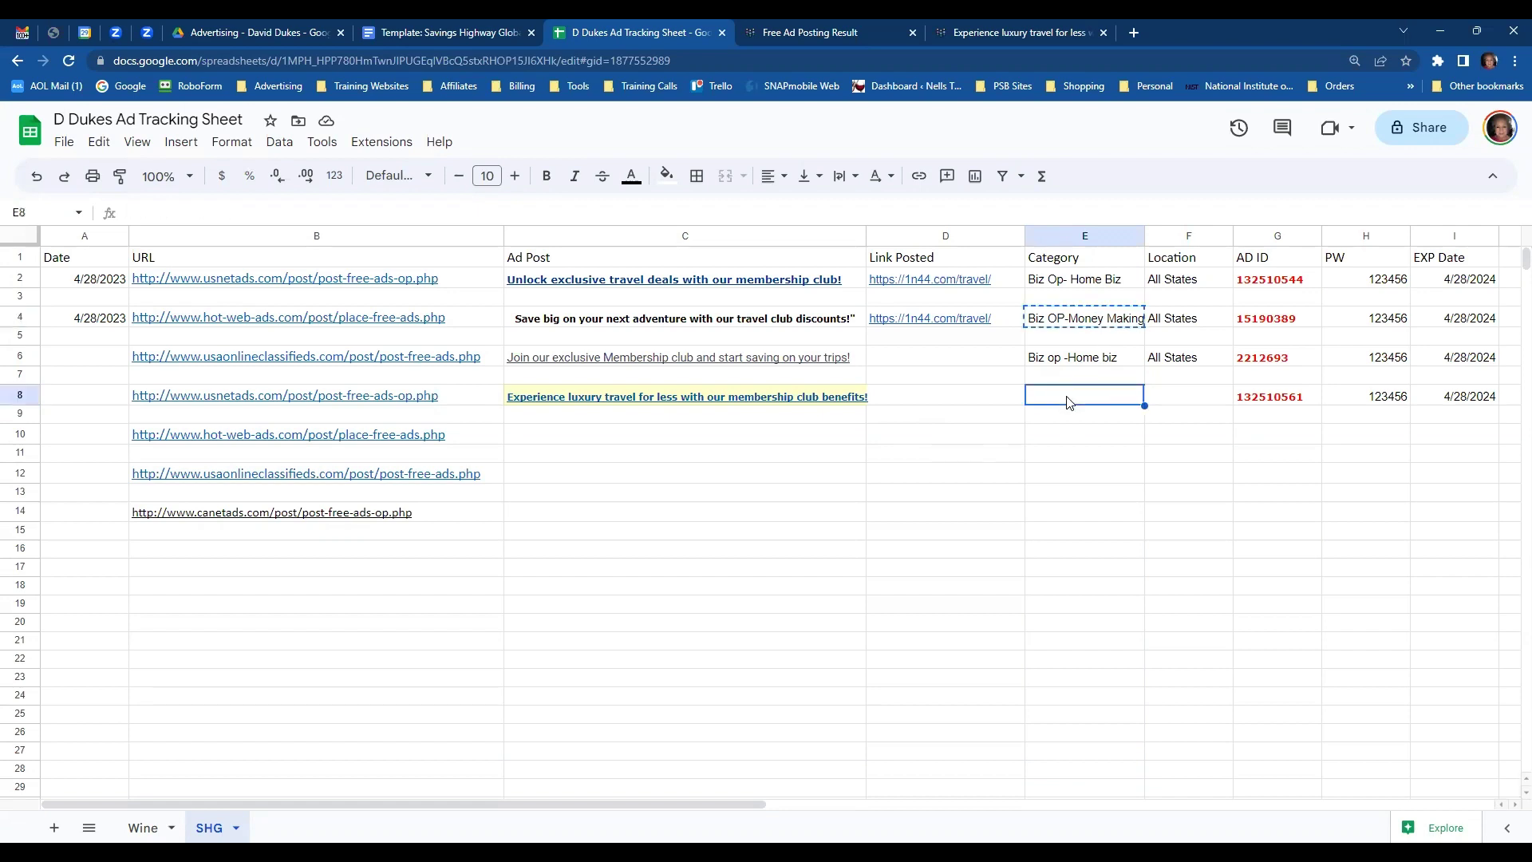
pyautogui.hotkey('ctrl', 'v')
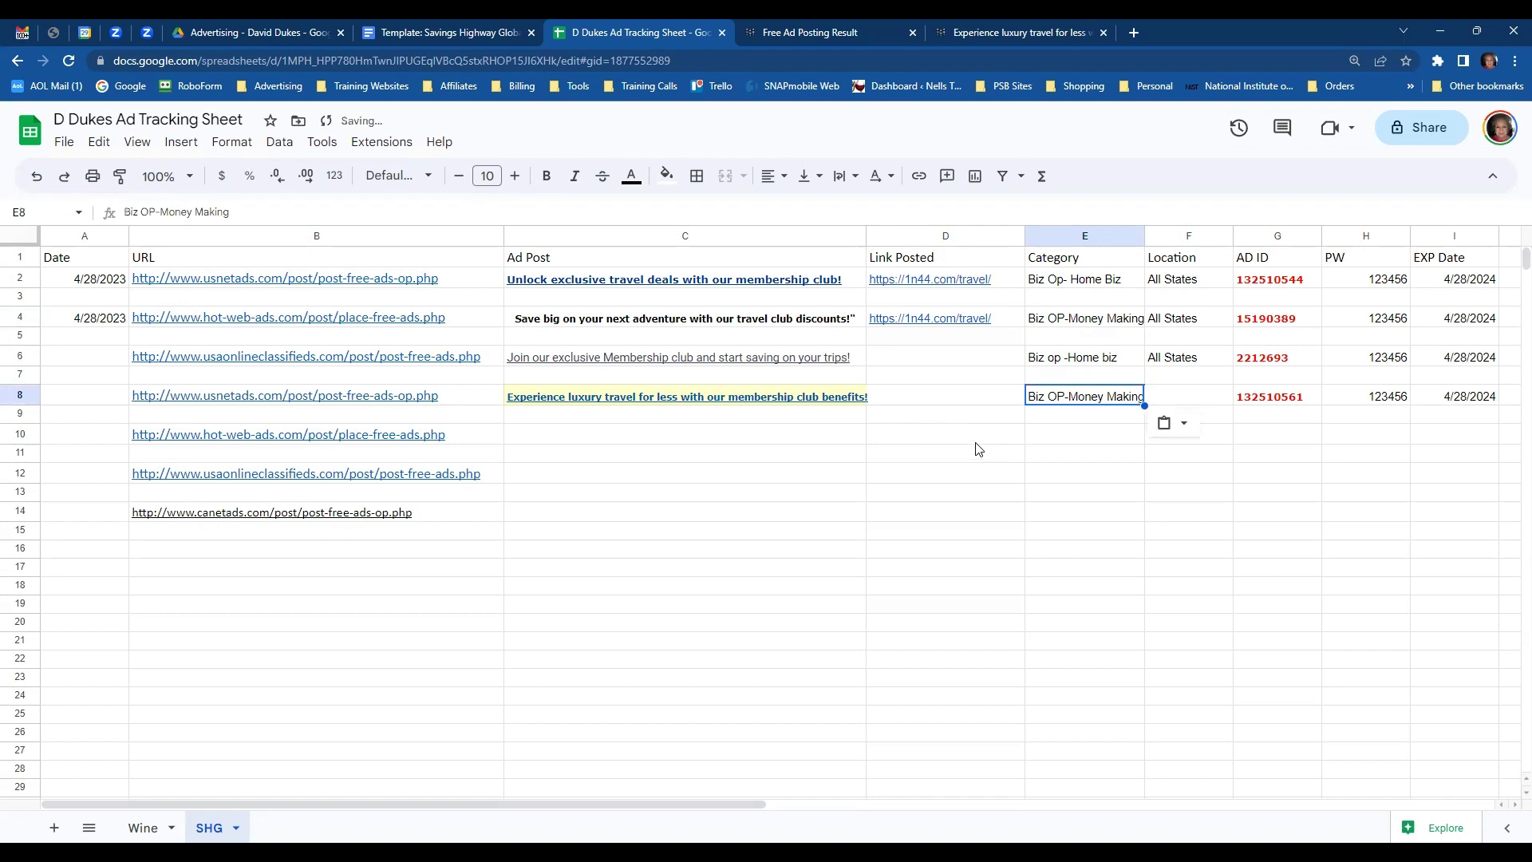
pyautogui.click(1166, 366)
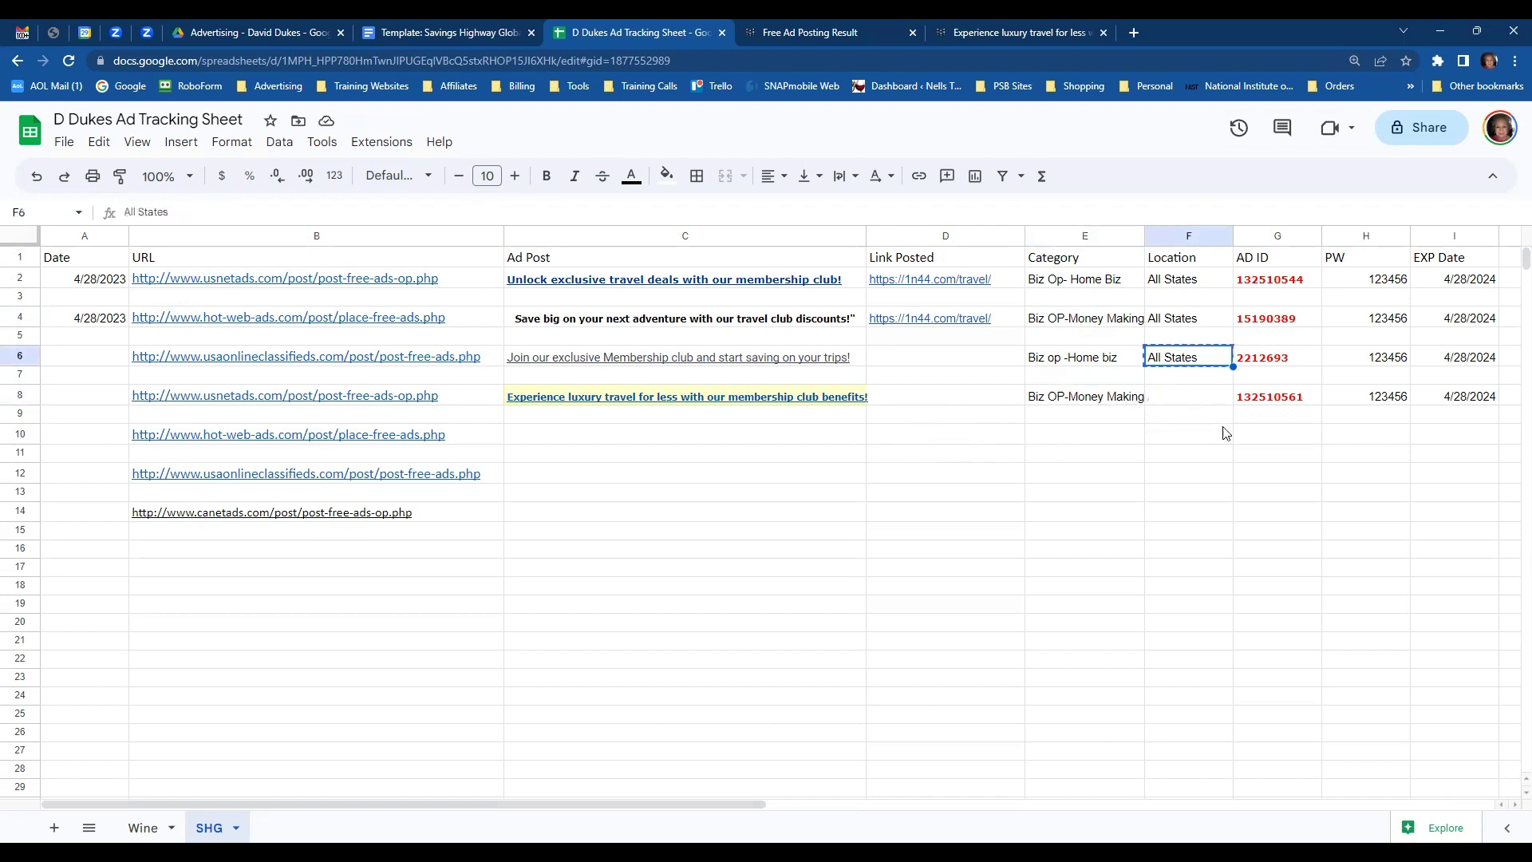
pyautogui.click(1205, 402)
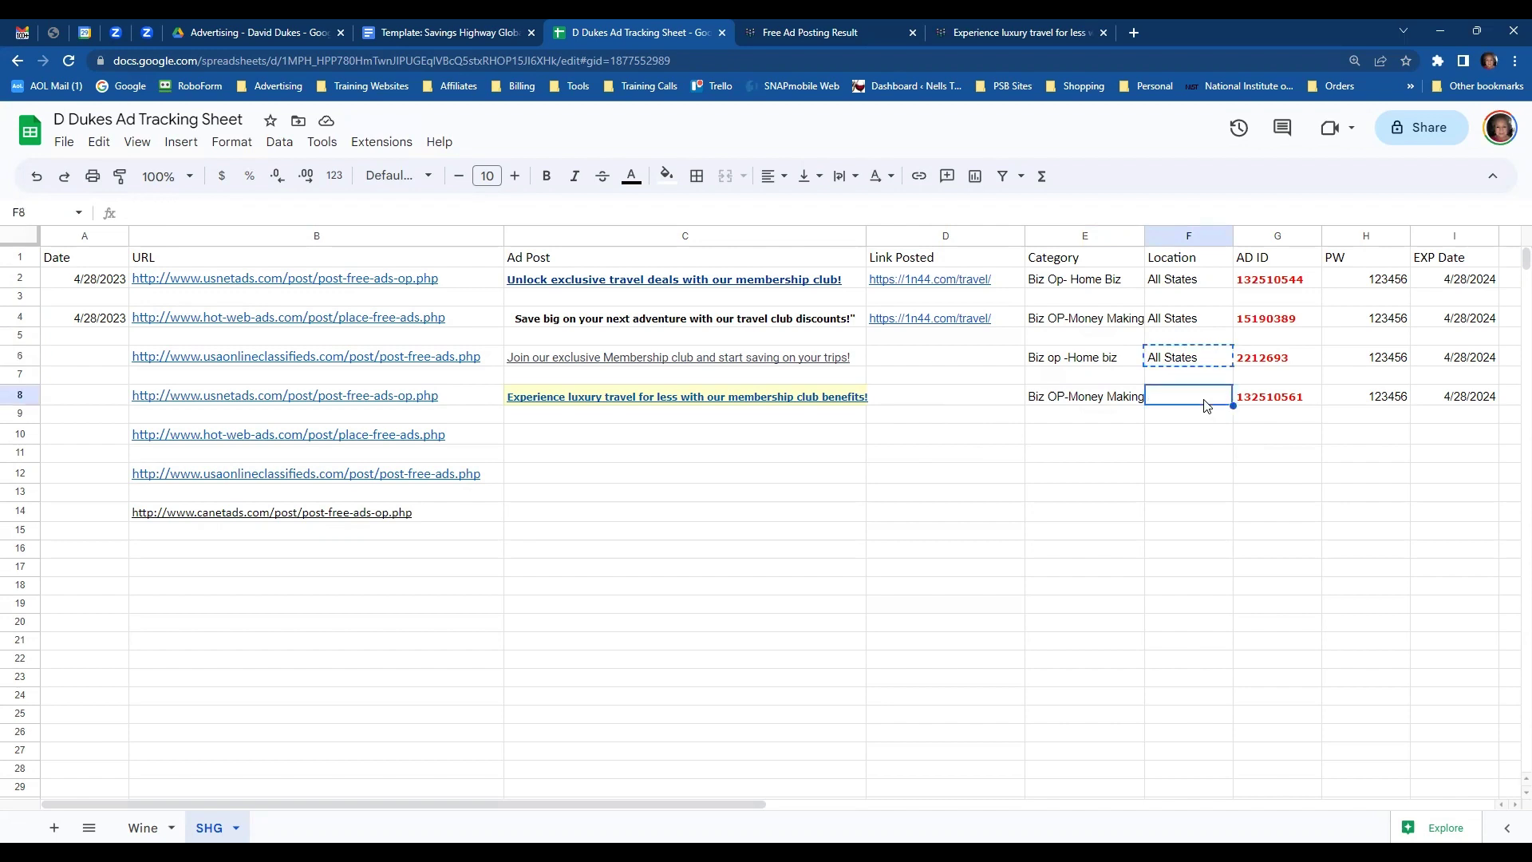
pyautogui.hotkey('ctrl', 'v')
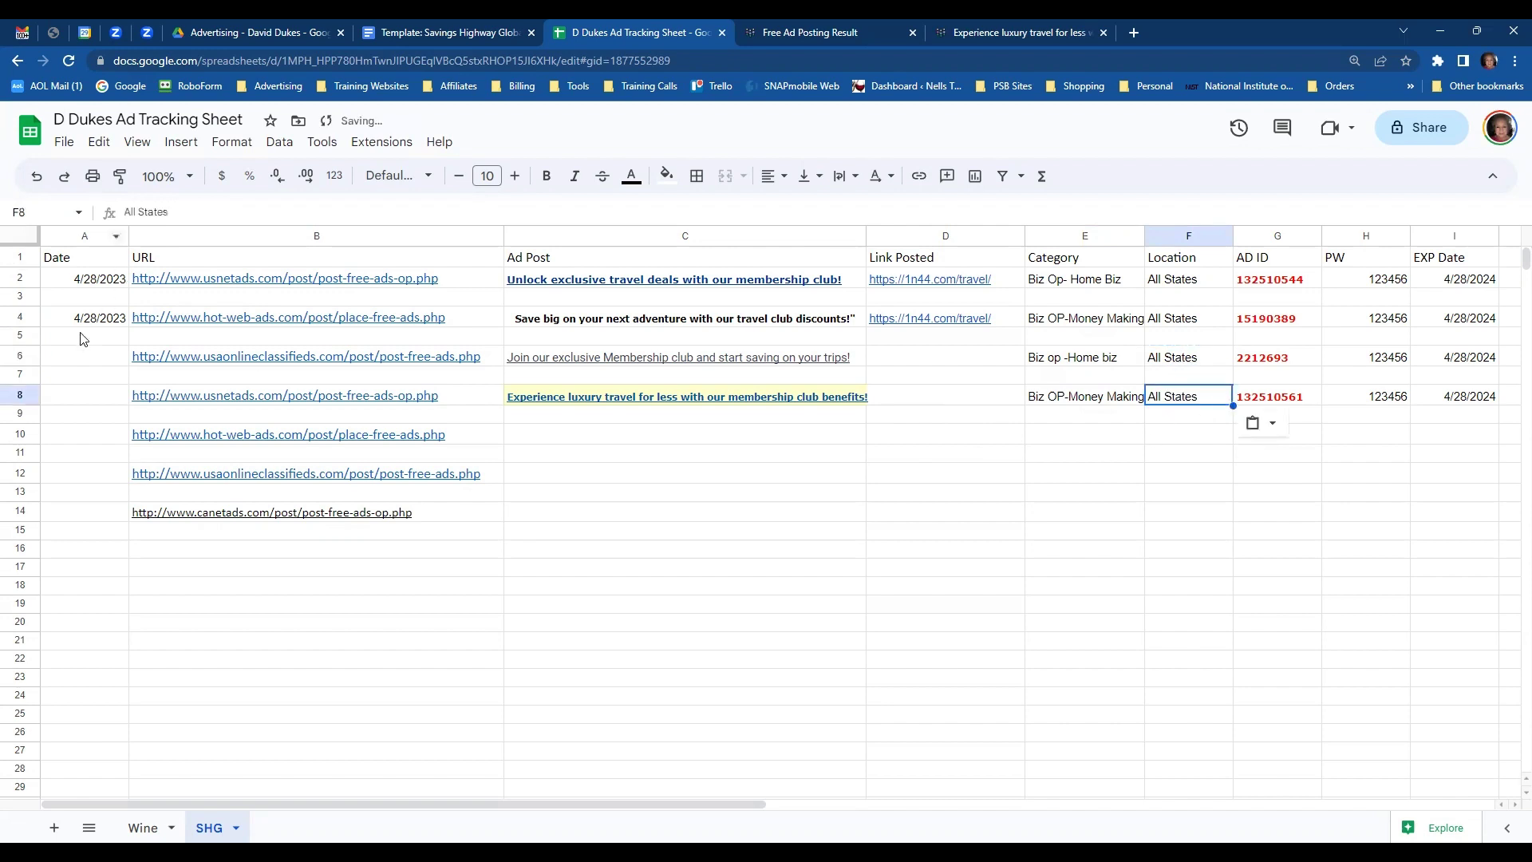
# - Fill A6 and A8 with the 4/28/2023 date from A4
pyautogui.click(81, 320)
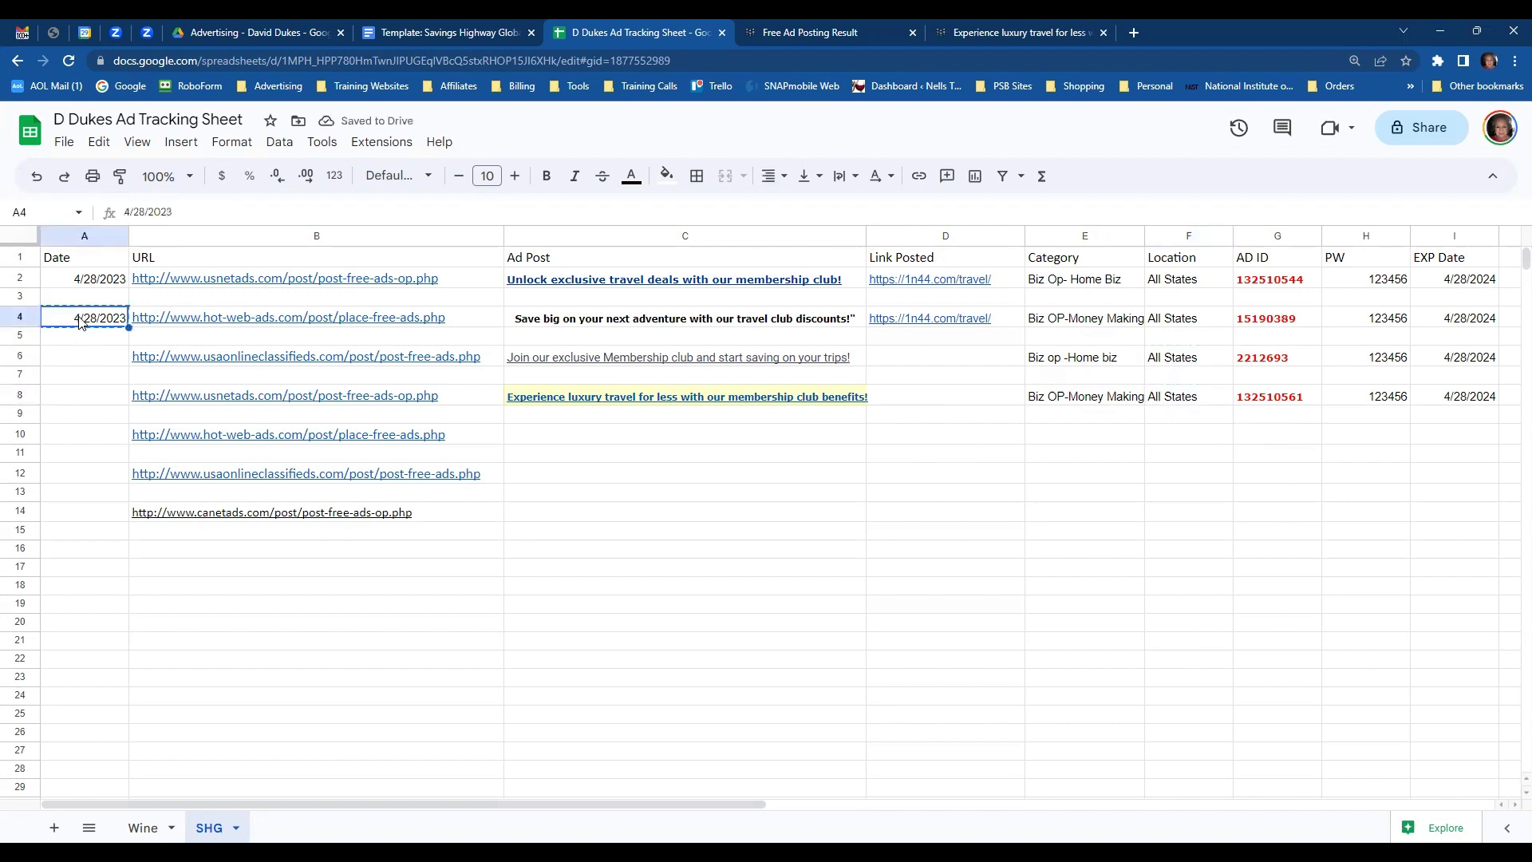
pyautogui.click(80, 359)
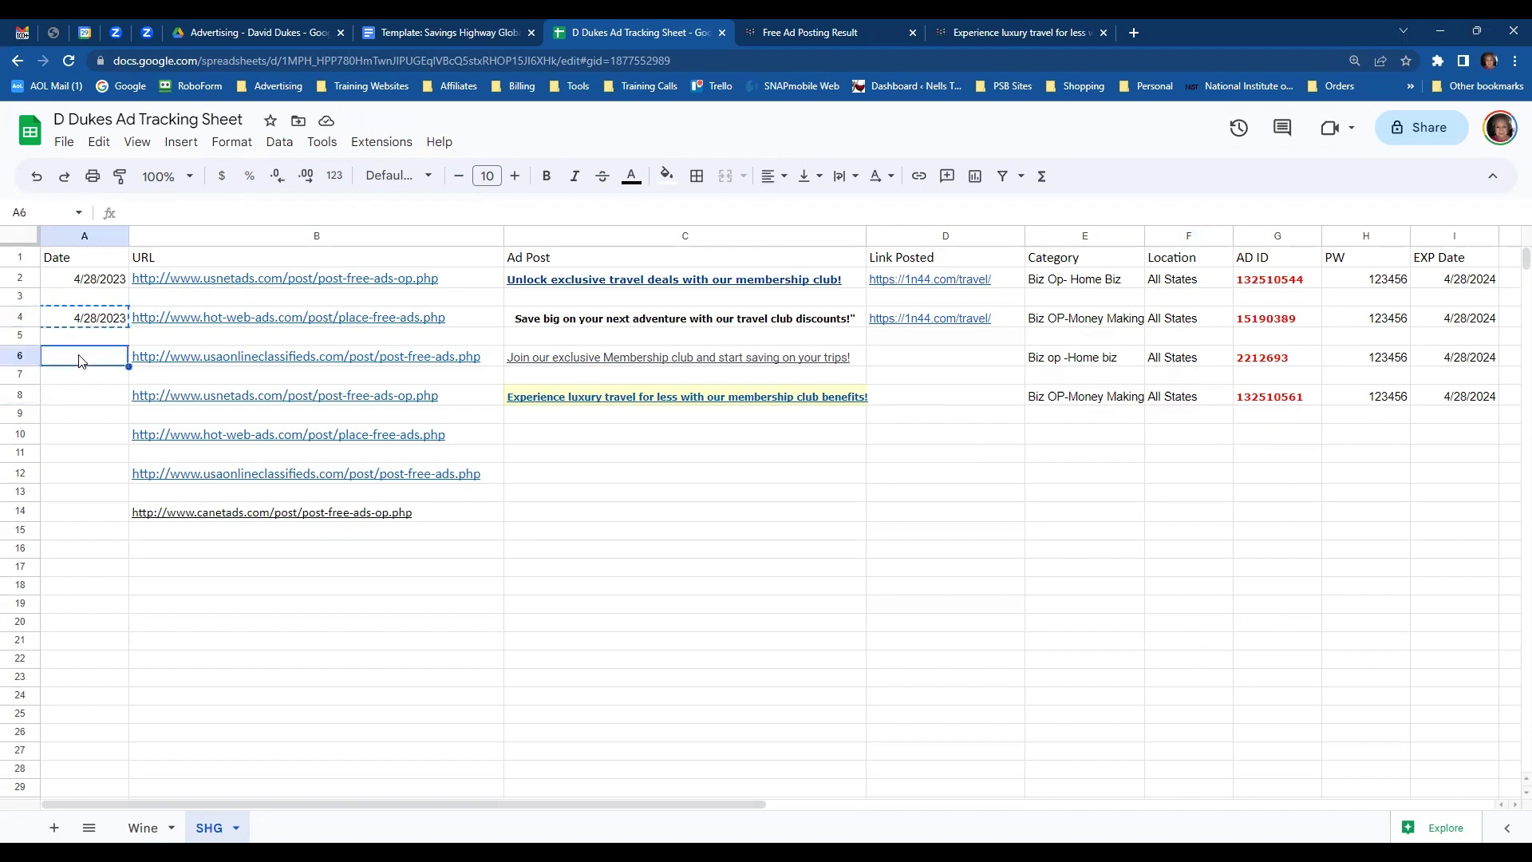
pyautogui.hotkey('ctrl', 'v')
pyautogui.click(81, 403)
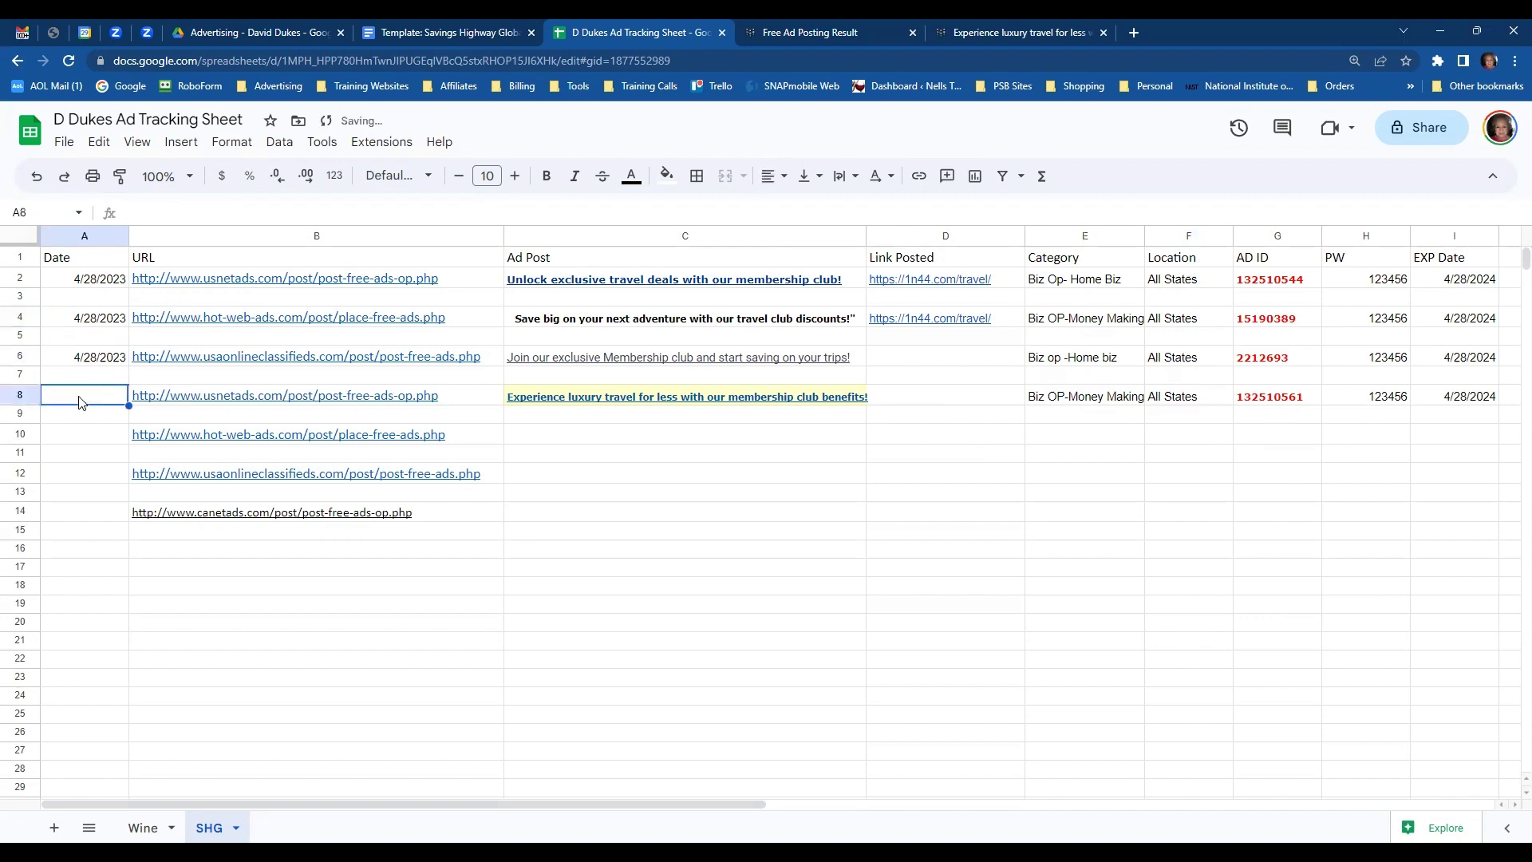
pyautogui.hotkey('ctrl', 'v')
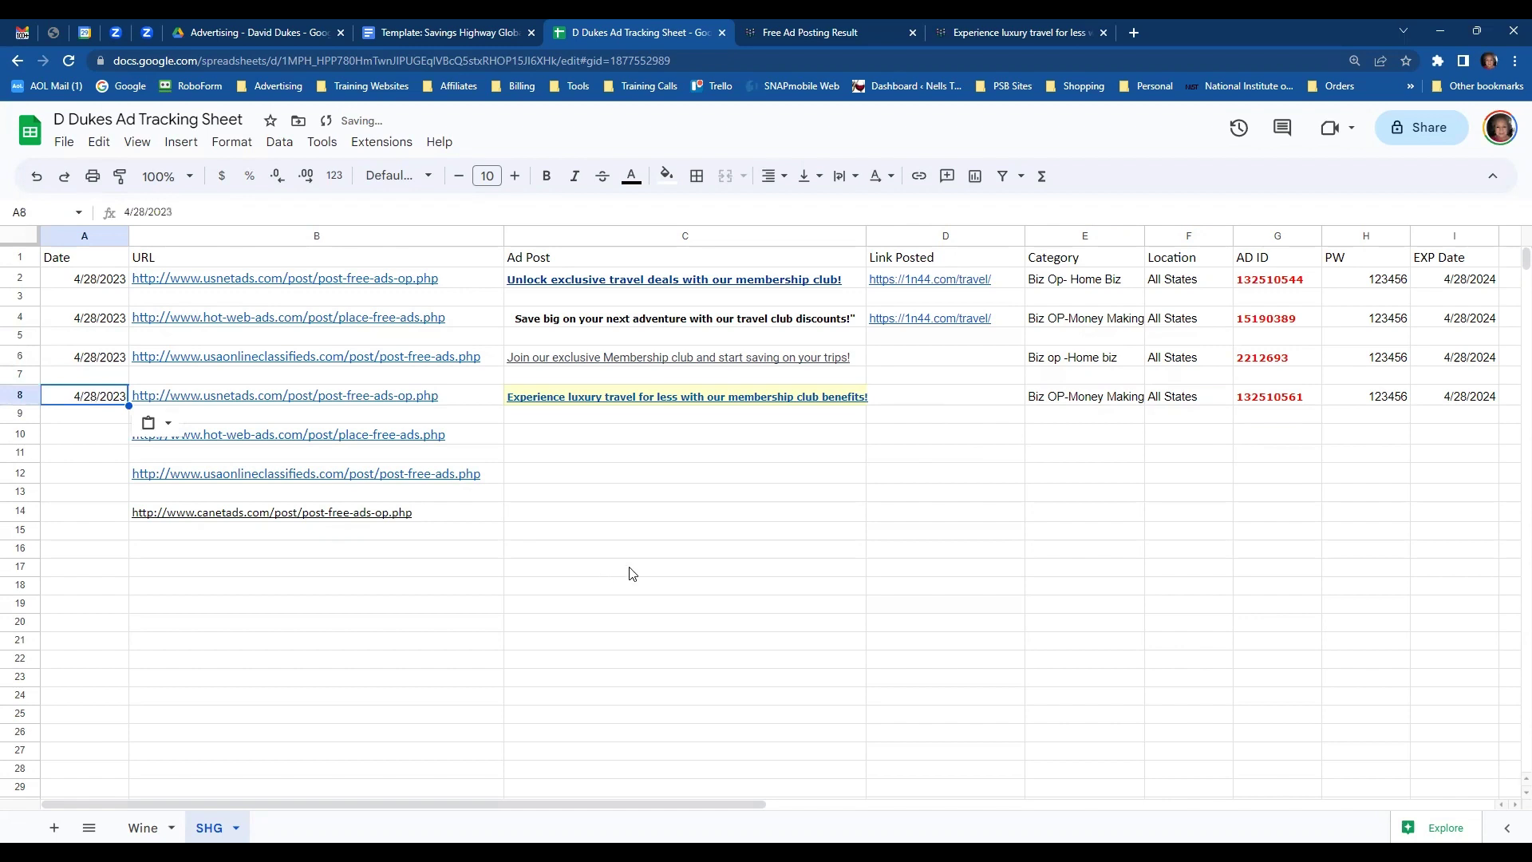
# - Set the fill colour of ad title cell C8 to white
pyautogui.click(631, 573)
pyautogui.click(621, 397)
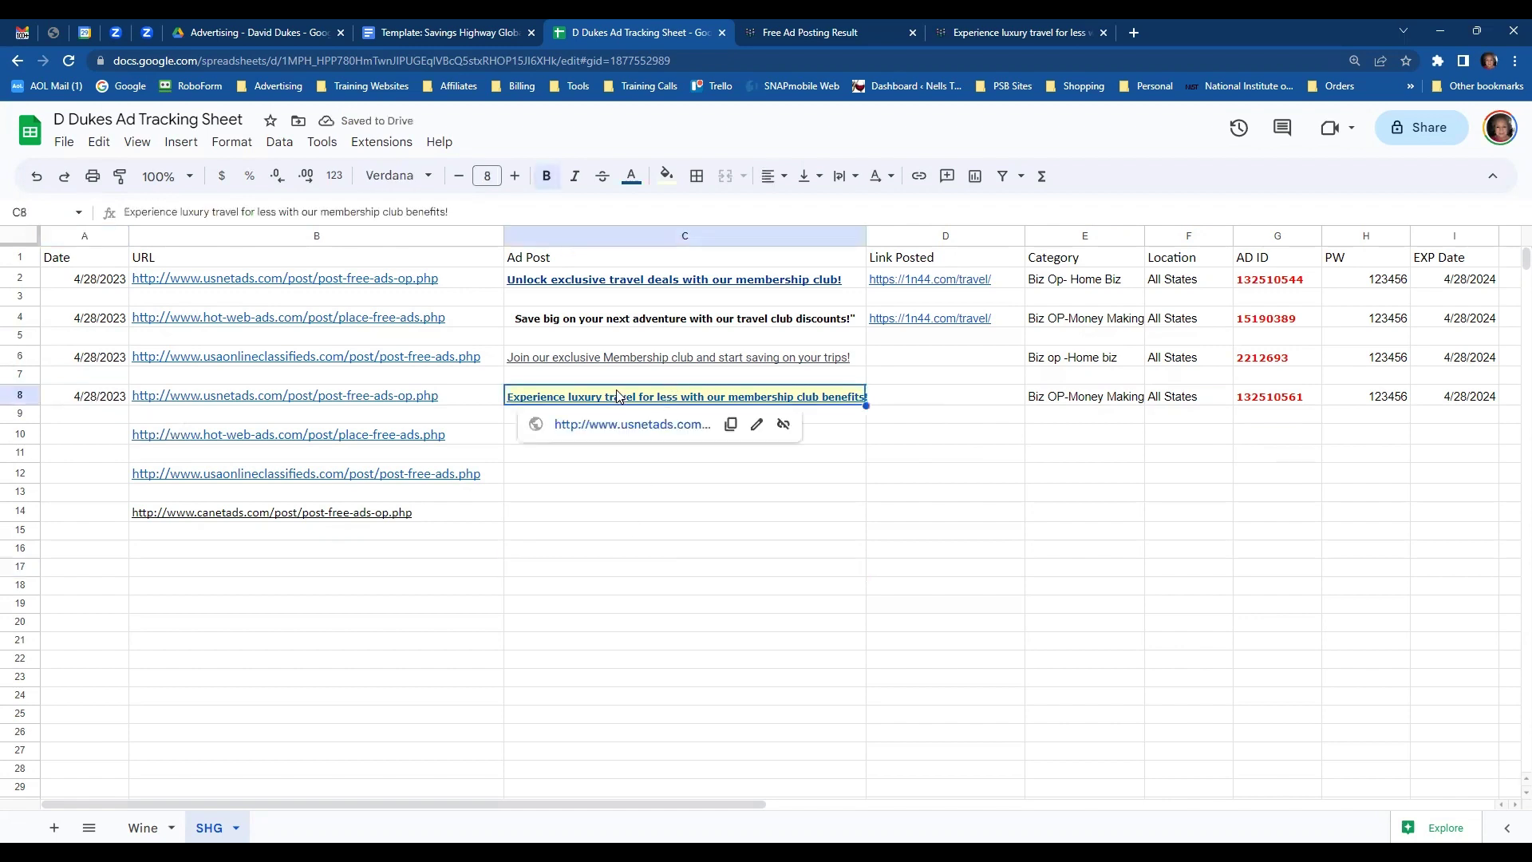
pyautogui.click(666, 175)
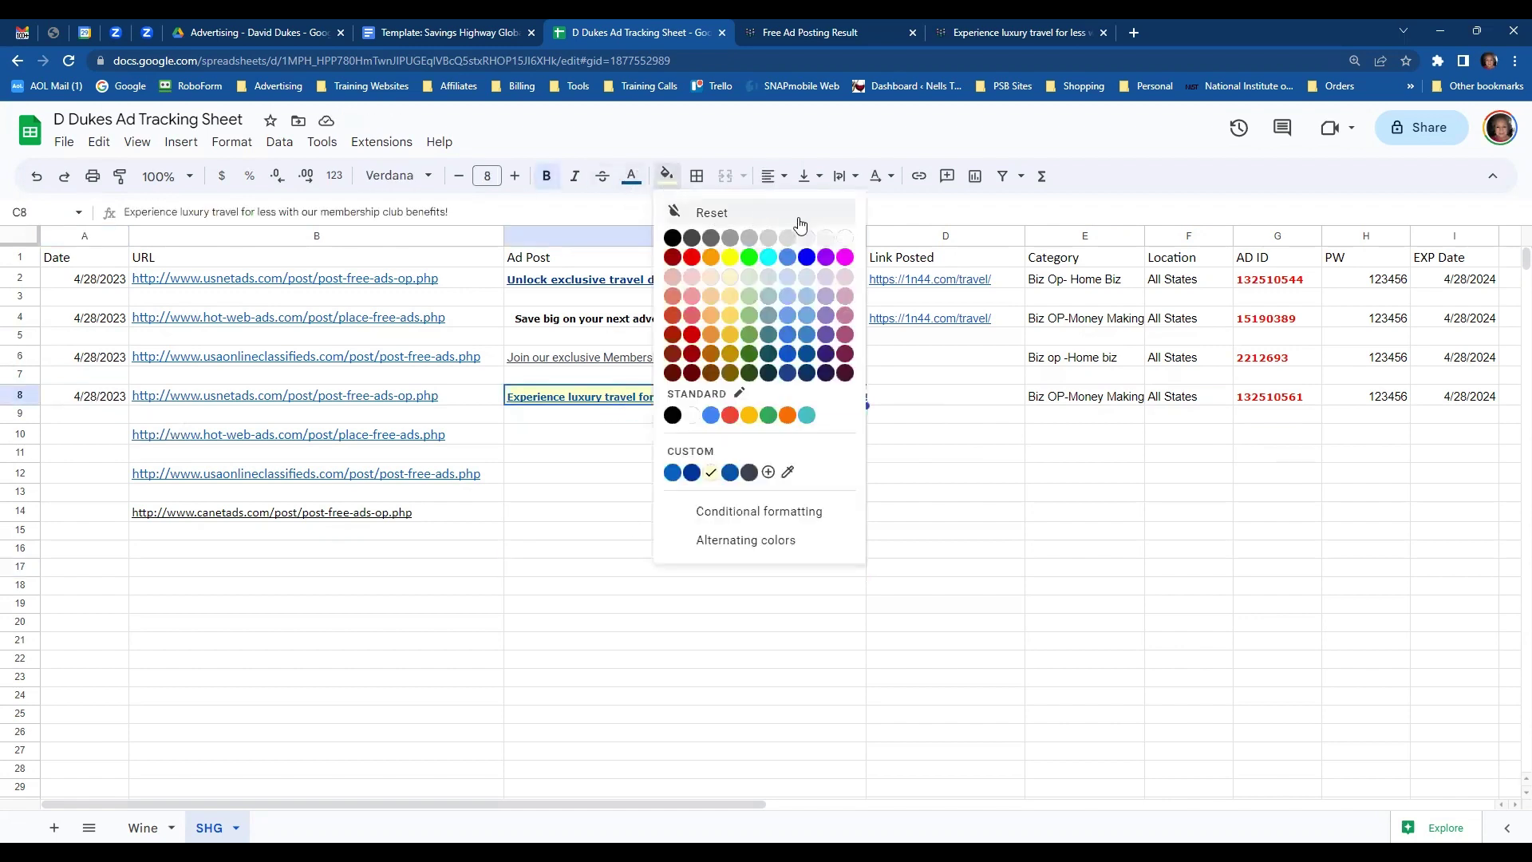
pyautogui.click(845, 240)
pyautogui.click(746, 494)
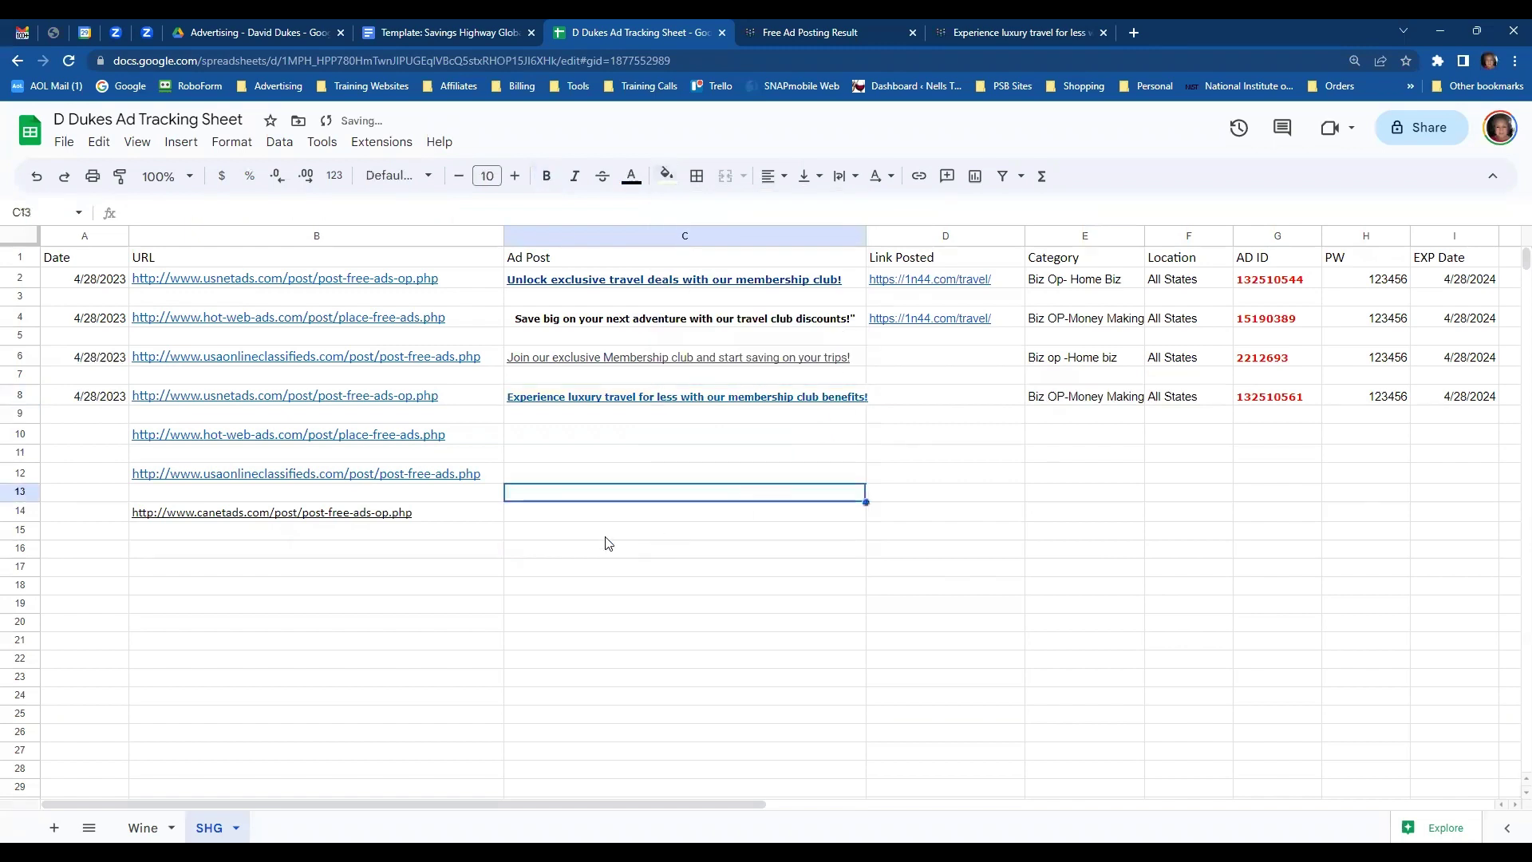